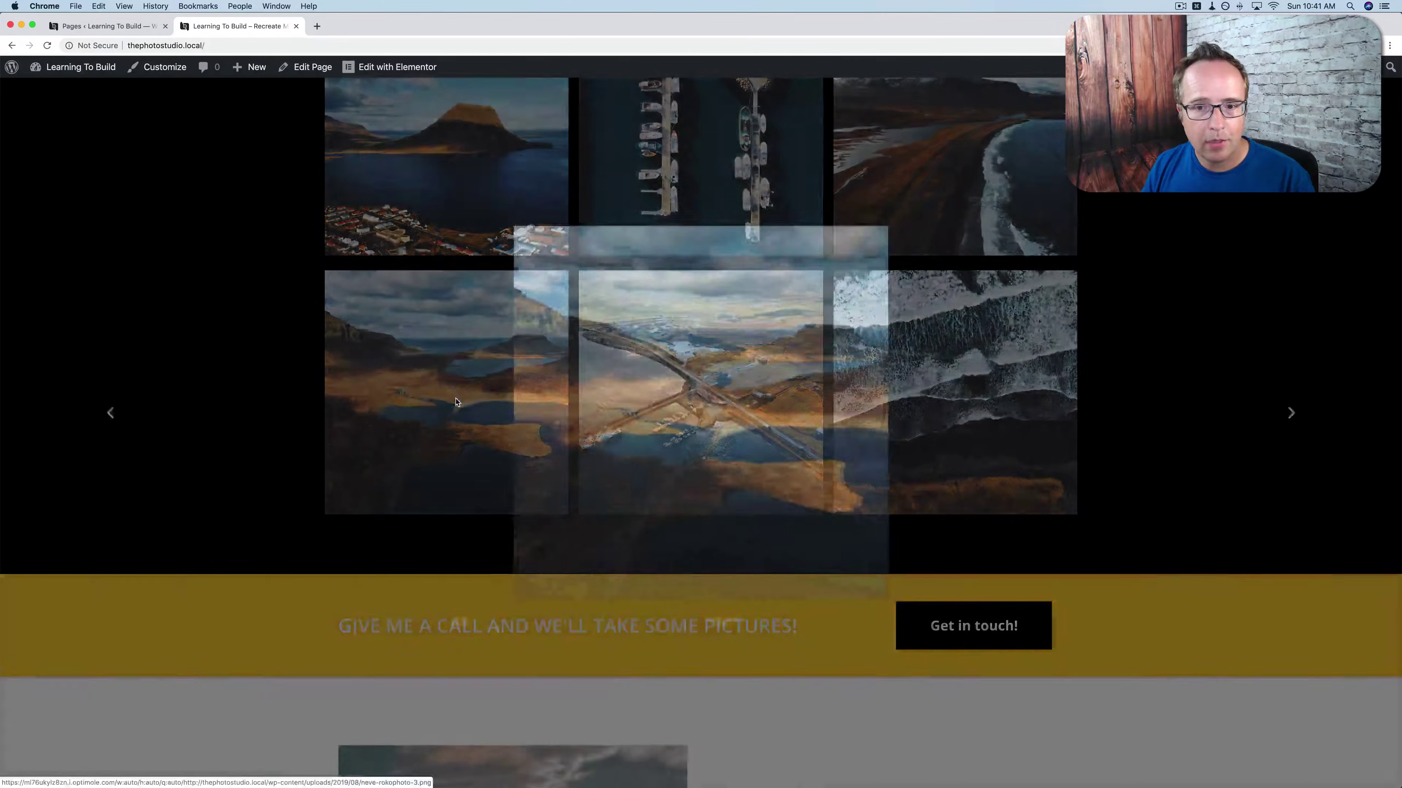
Look through the home page's photo gallery images, call-to-action, contact form and Follow Me sections down to the footer.
{"action": "left_click", "coordinate": [1347, 423]}
{"action": "left_click", "coordinate": [1348, 412]}
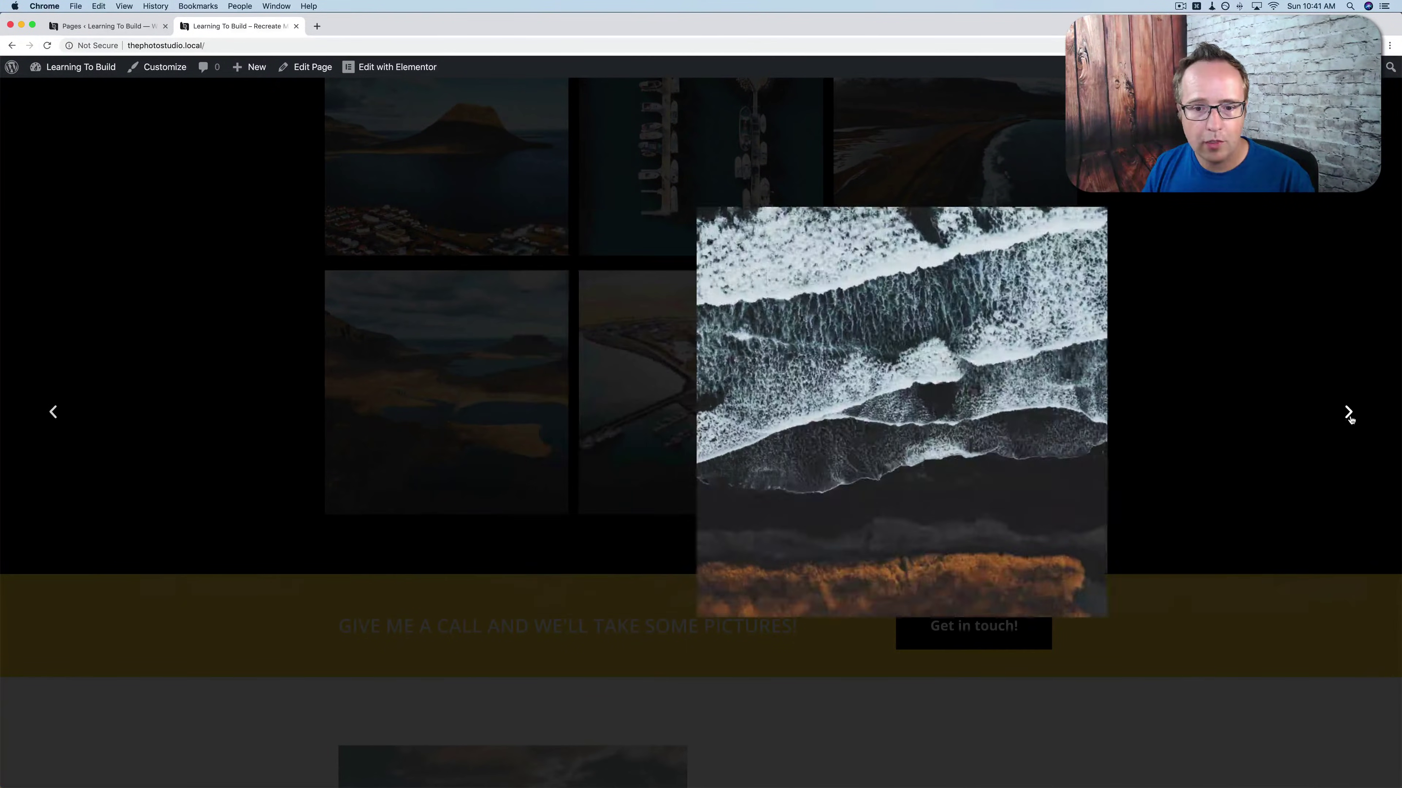
{"action": "scroll", "coordinate": [967, 372], "scroll_direction": "down", "scroll_amount": 4}
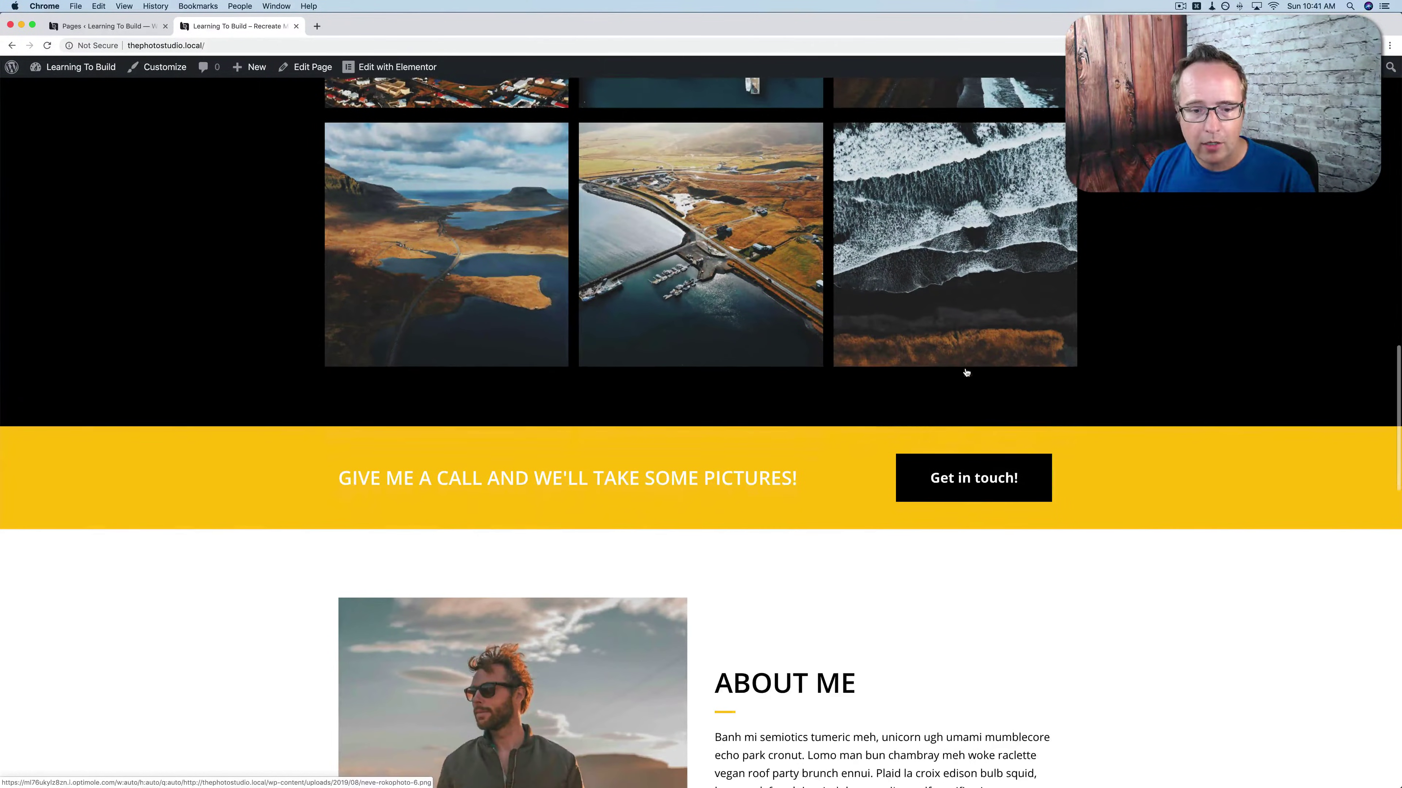
{"action": "scroll", "coordinate": [942, 506], "scroll_direction": "down", "scroll_amount": 8}
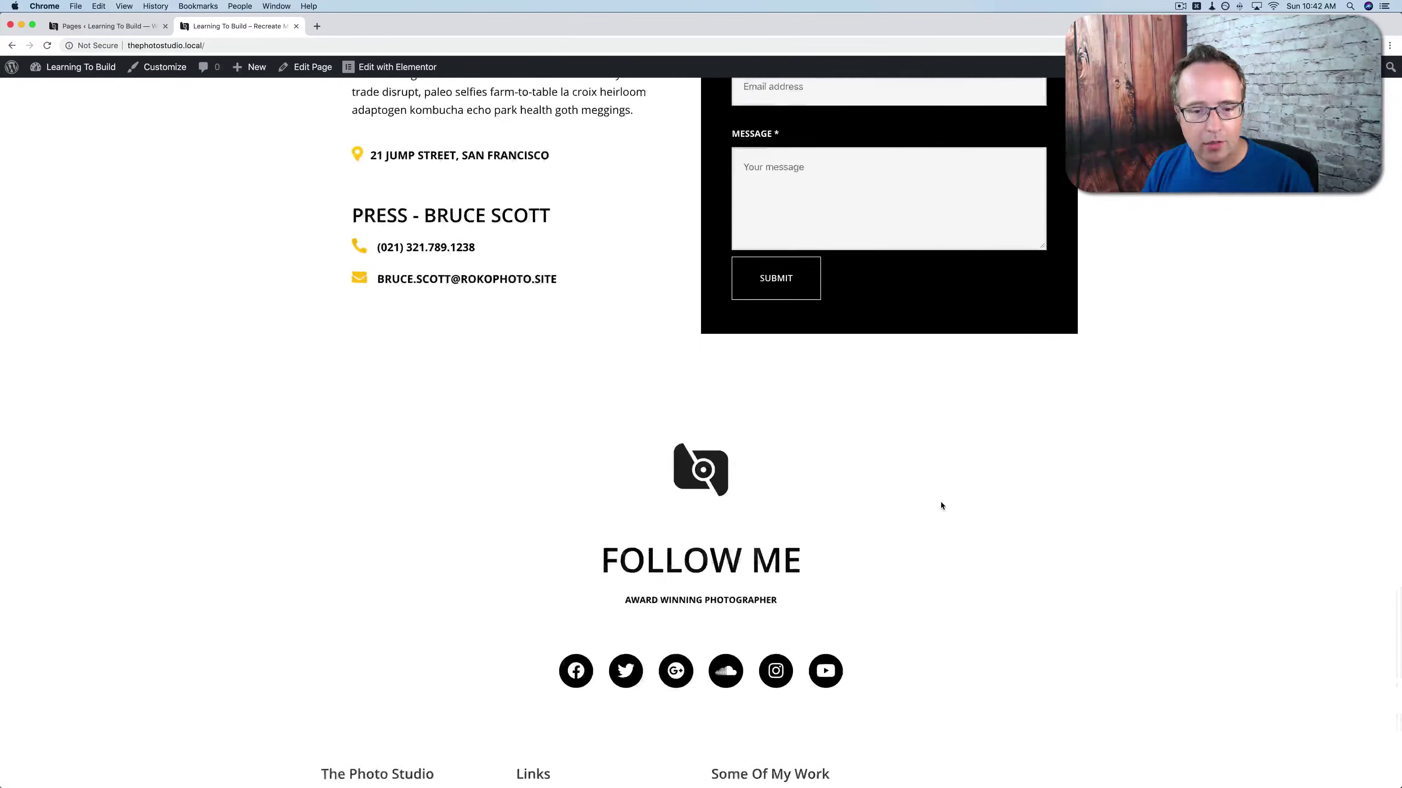
{"action": "scroll", "coordinate": [940, 505], "scroll_direction": "down", "scroll_amount": 2}
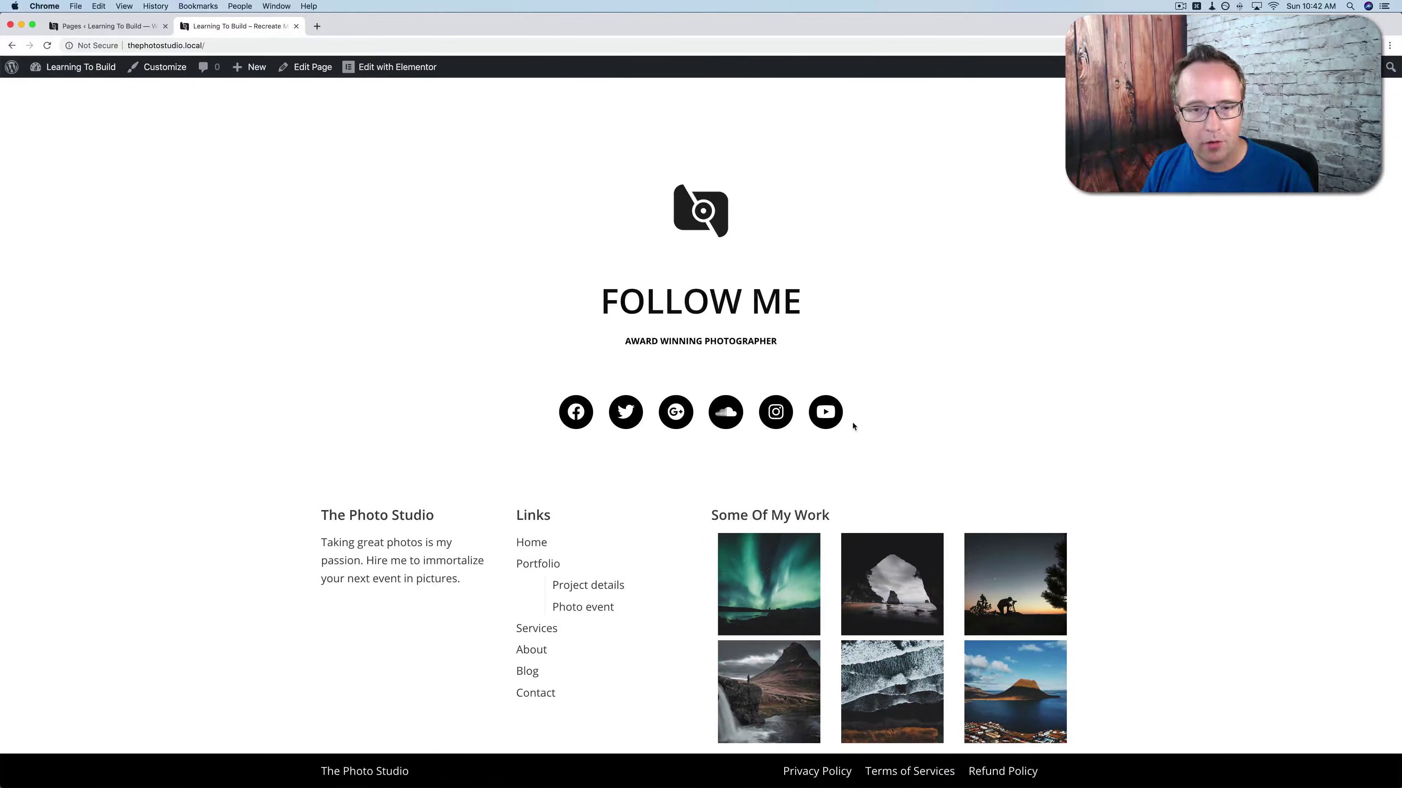
{"action": "scroll", "coordinate": [853, 421], "scroll_direction": "up", "scroll_amount": 12}
{"action": "scroll", "coordinate": [854, 425], "scroll_direction": "up", "scroll_amount": 20}
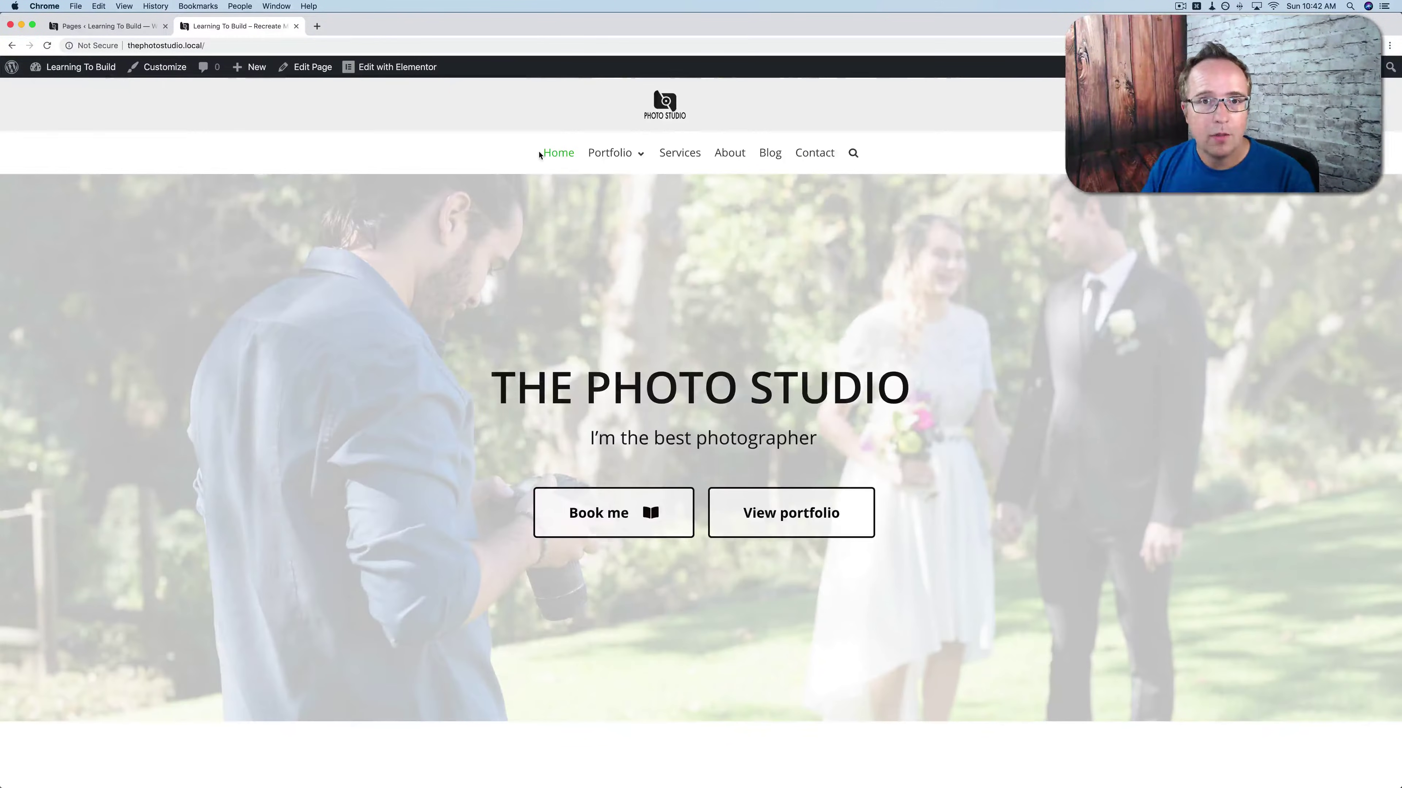
View the Project details page under Portfolio and look over its project descriptions.
{"action": "left_click", "coordinate": [618, 183]}
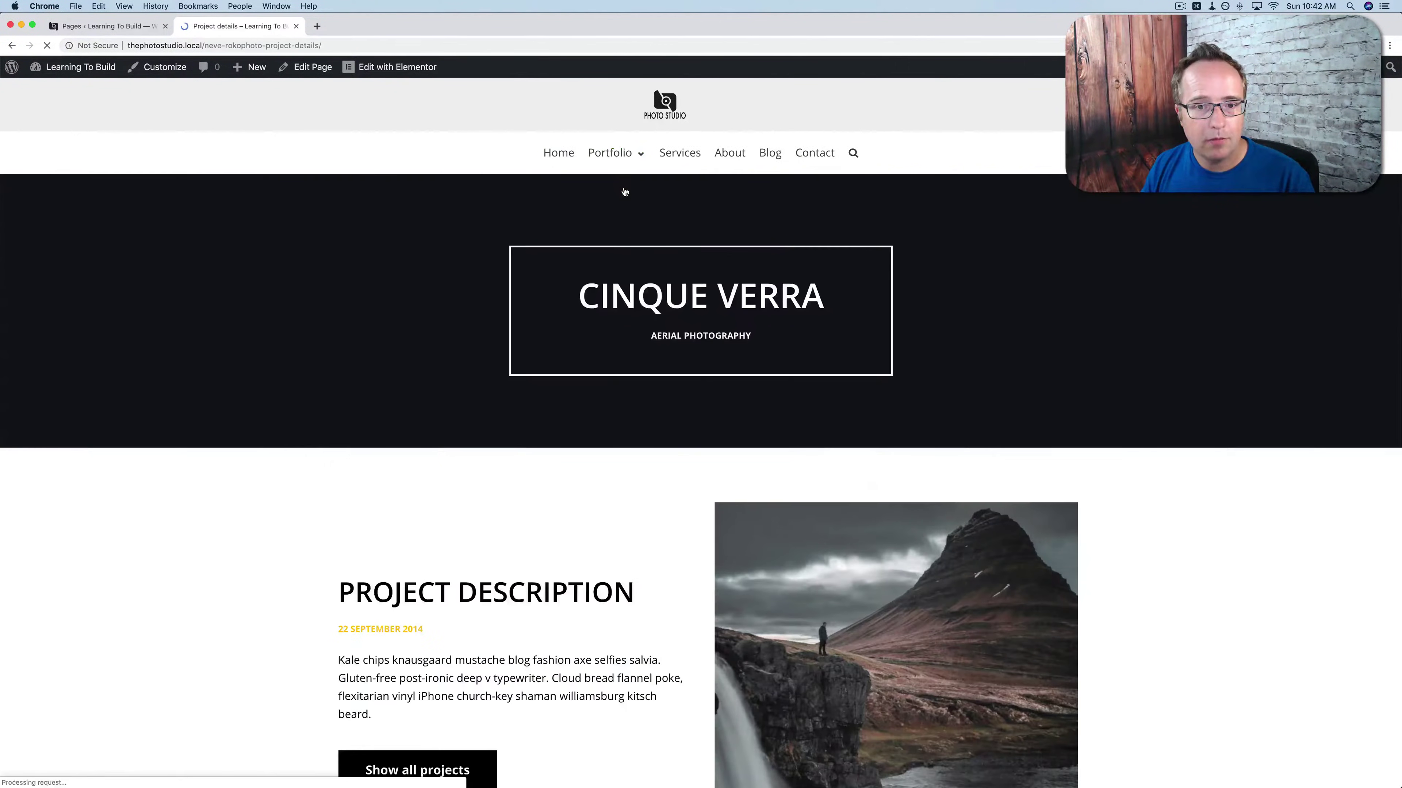
{"action": "scroll", "coordinate": [595, 274], "scroll_direction": "down", "scroll_amount": 3}
{"action": "scroll", "coordinate": [594, 274], "scroll_direction": "down", "scroll_amount": 6}
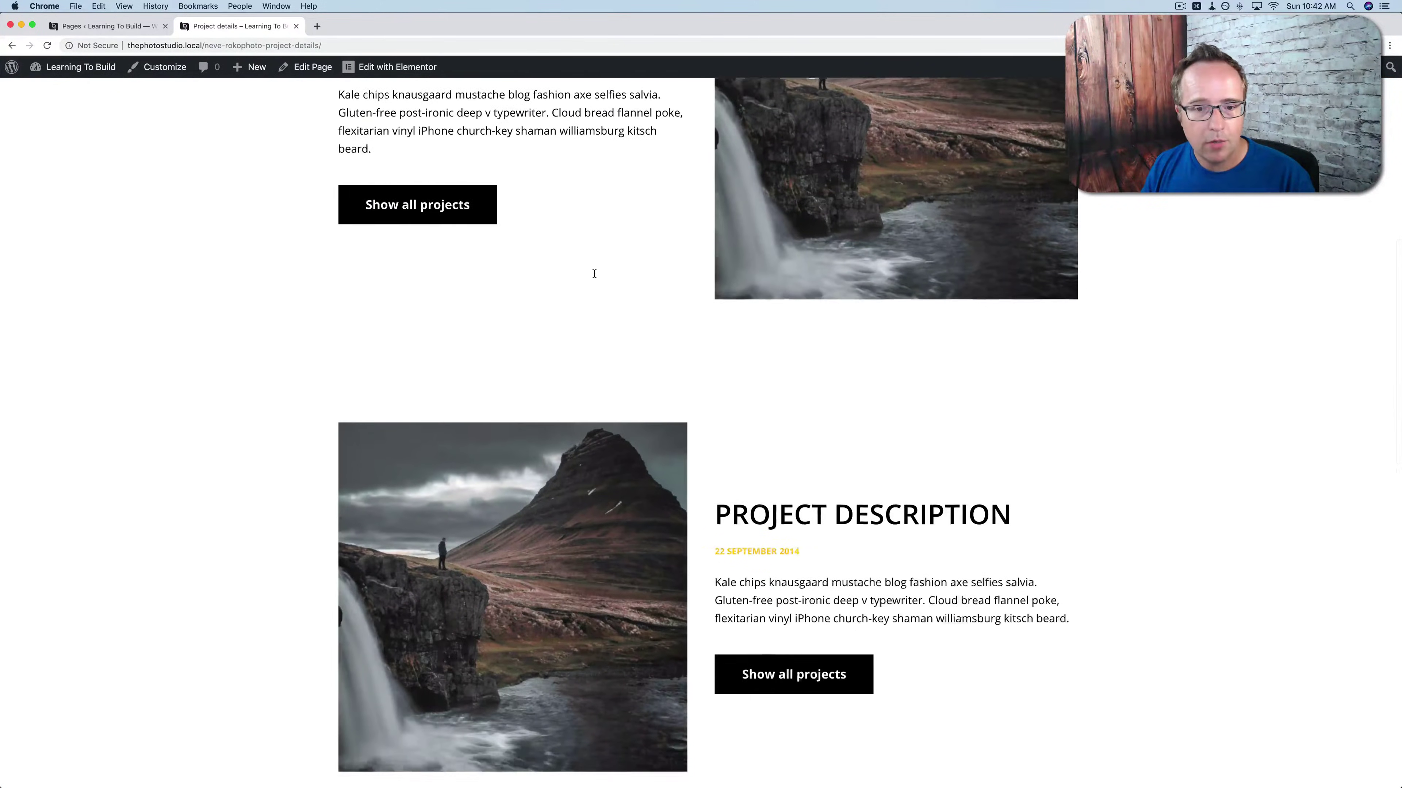
{"action": "scroll", "coordinate": [594, 274], "scroll_direction": "up", "scroll_amount": 8}
{"action": "scroll", "coordinate": [595, 274], "scroll_direction": "up", "scroll_amount": 3}
View the Photo event page under Portfolio and examine its gallery, event location details and map.
{"action": "mouse_move", "coordinate": [613, 153]}
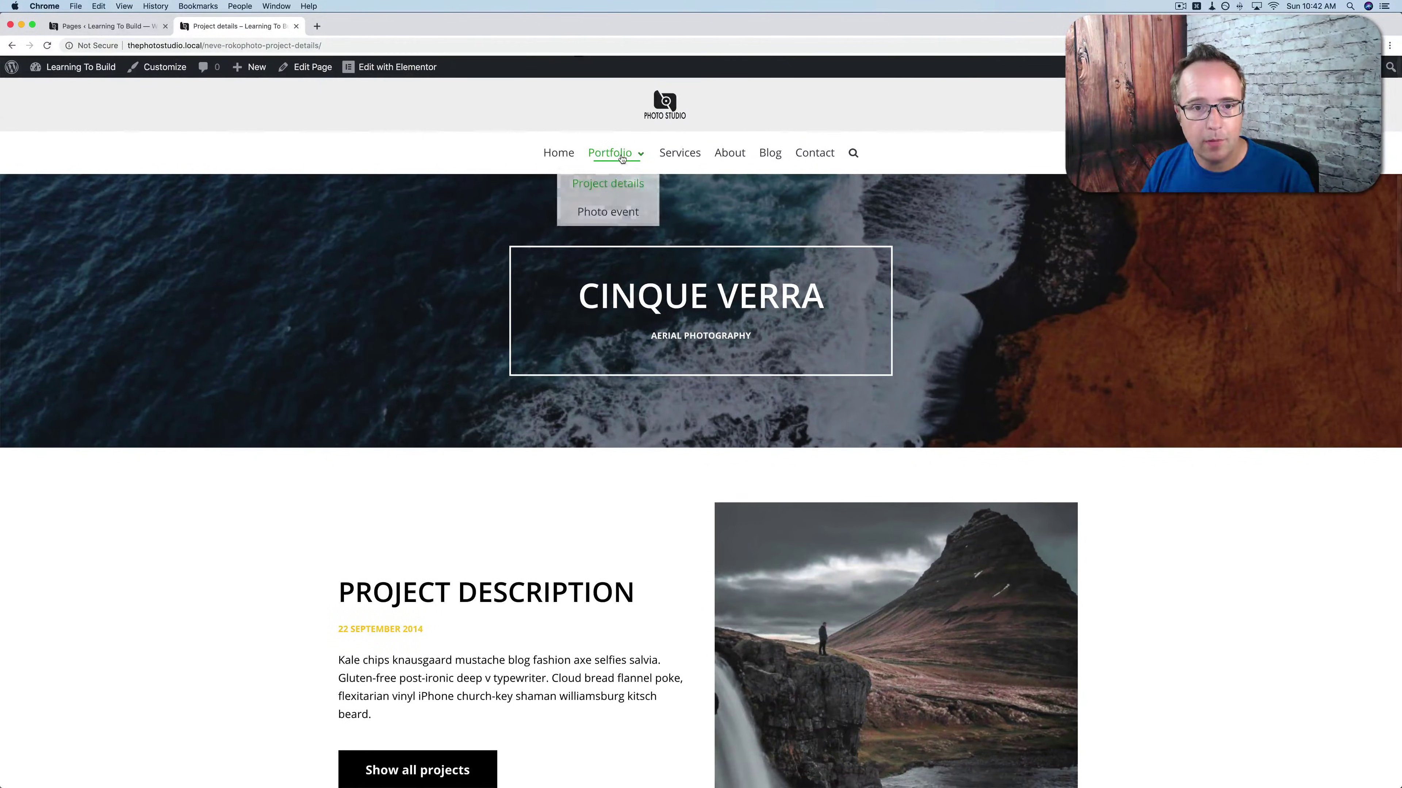
{"action": "left_click", "coordinate": [607, 217]}
{"action": "scroll", "coordinate": [547, 386], "scroll_direction": "down", "scroll_amount": 6}
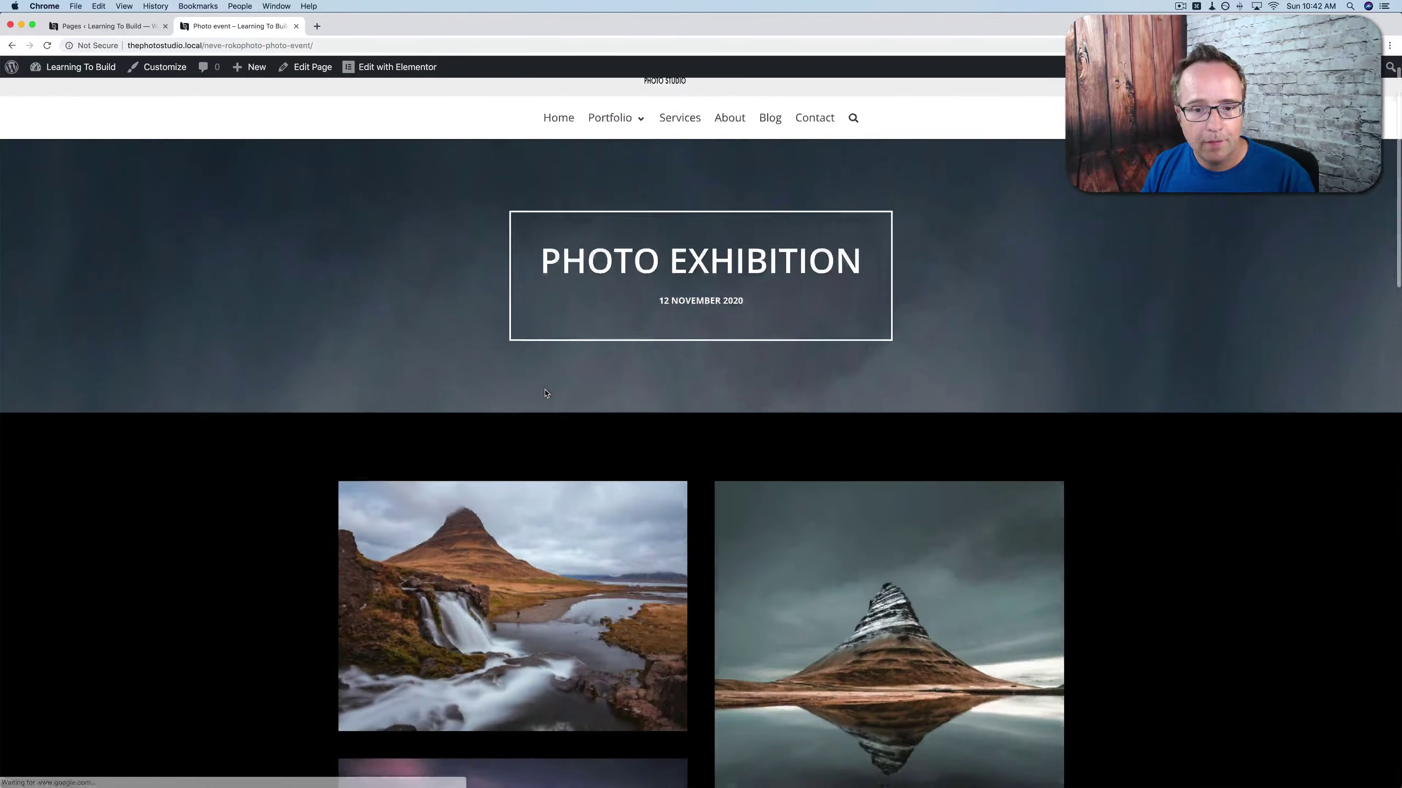
{"action": "scroll", "coordinate": [545, 392], "scroll_direction": "down", "scroll_amount": 10}
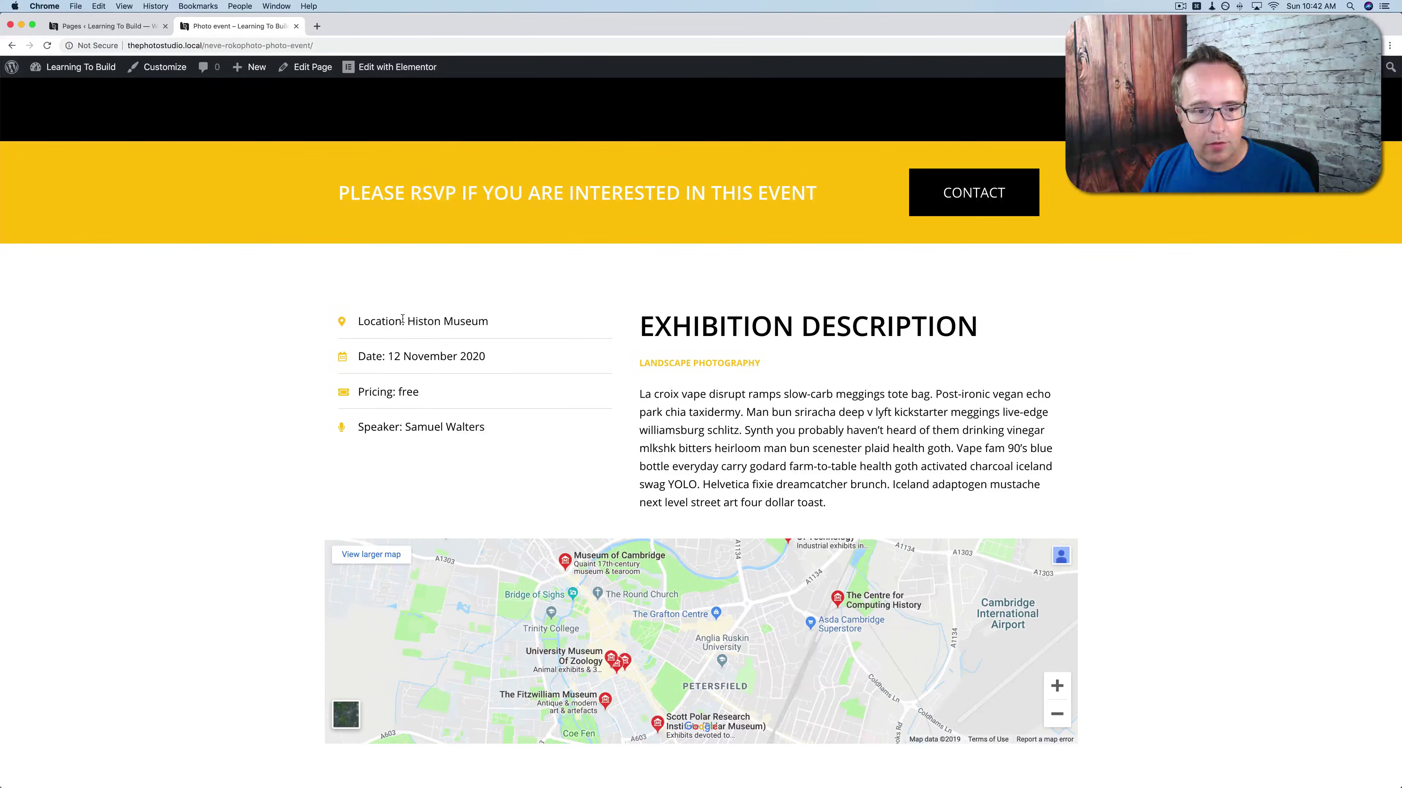
{"action": "left_click_drag", "start_coordinate": [425, 315], "coordinate": [488, 322]}
{"action": "scroll", "coordinate": [756, 488], "scroll_direction": "down", "scroll_amount": 3}
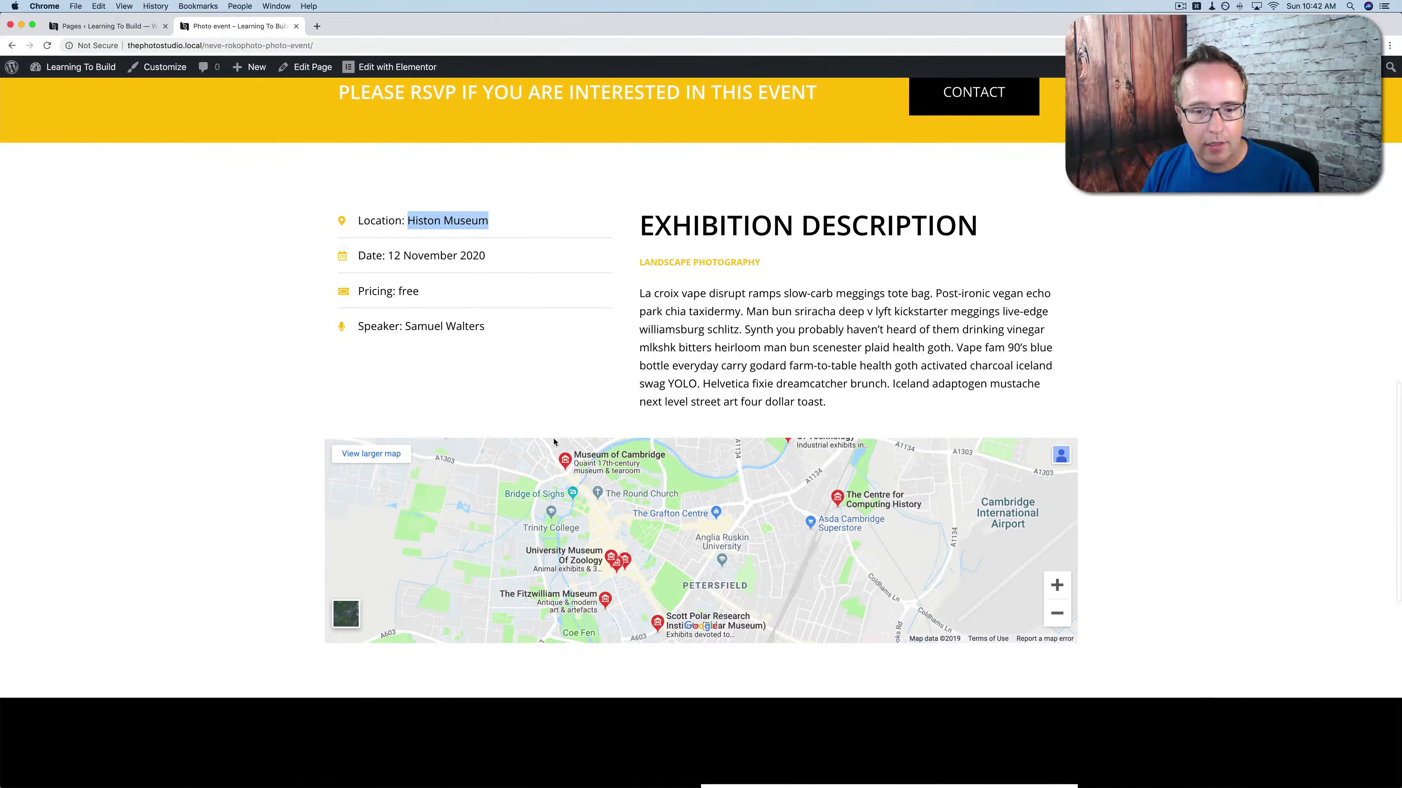
{"action": "scroll", "coordinate": [702, 400], "scroll_direction": "up", "scroll_amount": 20}
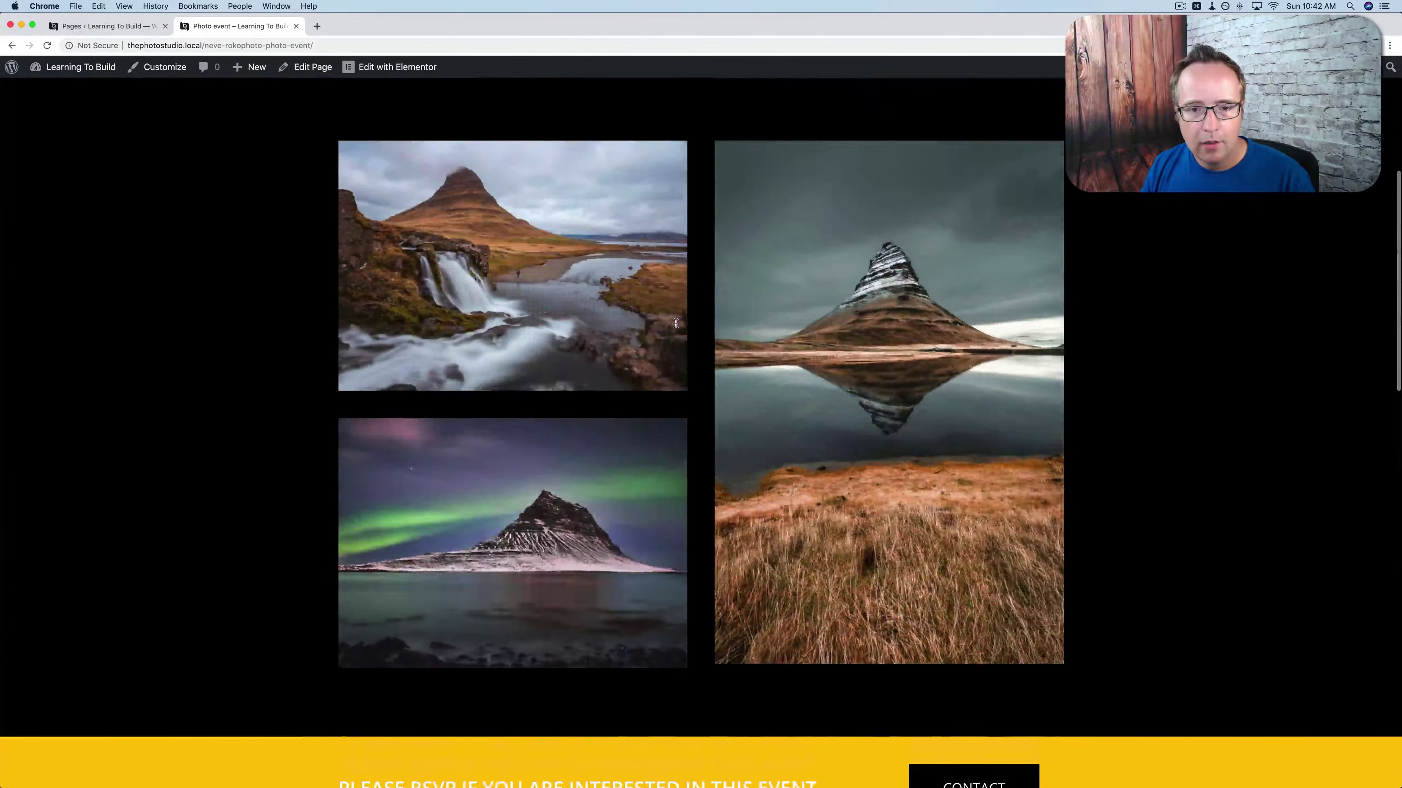
View the Services page's offerings, followed by the About page's story and photo sections.
{"action": "left_click", "coordinate": [679, 153]}
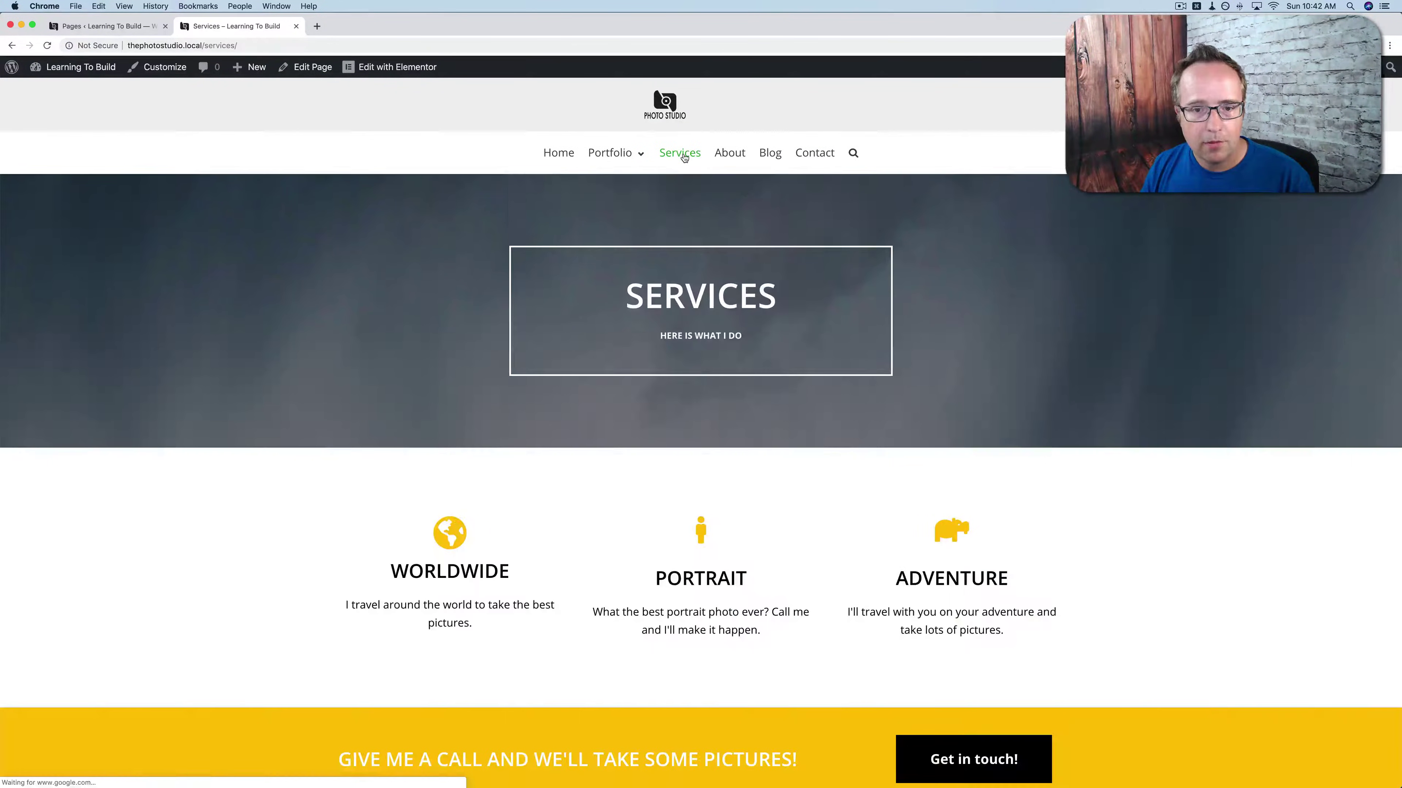
{"action": "scroll", "coordinate": [737, 432], "scroll_direction": "down", "scroll_amount": 2}
{"action": "scroll", "coordinate": [736, 432], "scroll_direction": "down", "scroll_amount": 1}
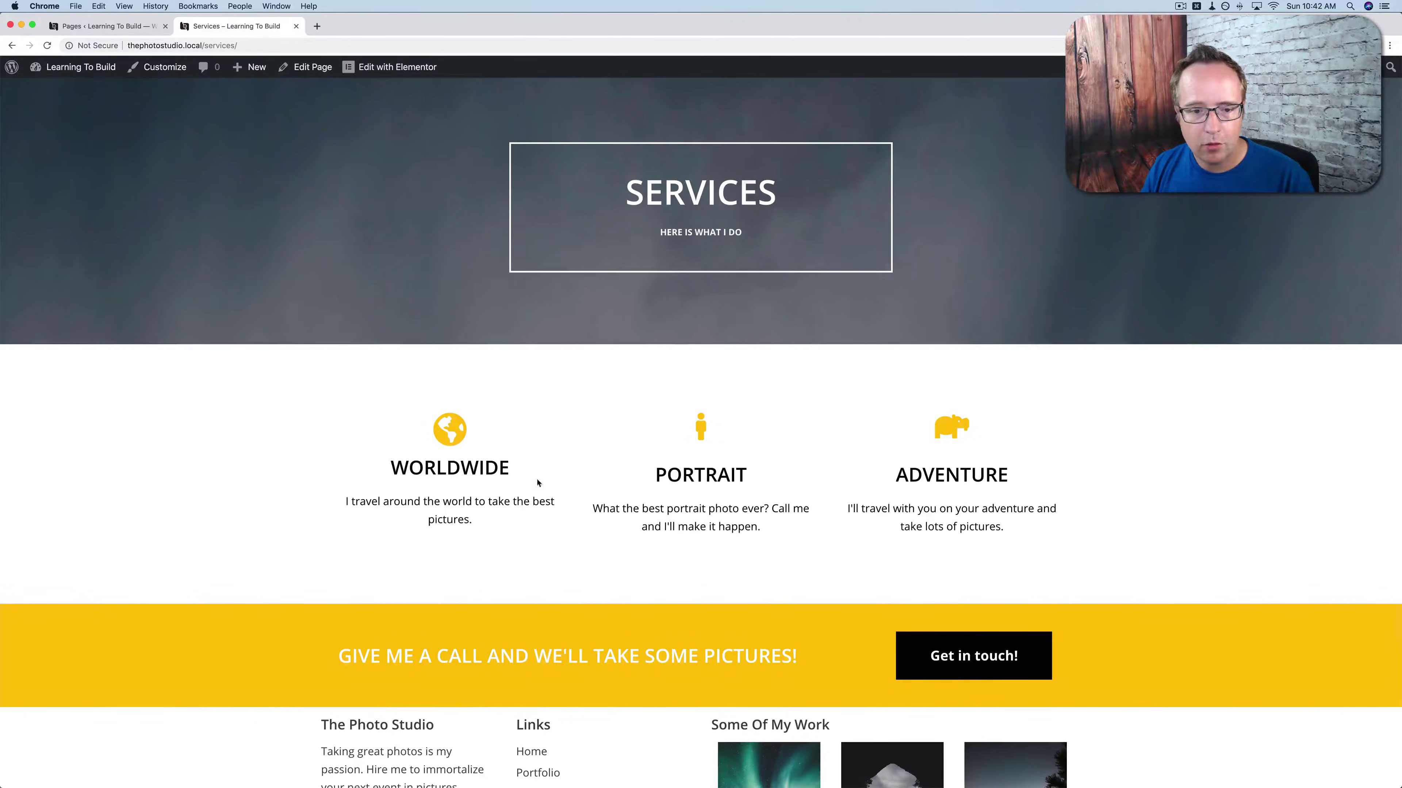
{"action": "scroll", "coordinate": [842, 295], "scroll_direction": "up", "scroll_amount": 3}
{"action": "left_click", "coordinate": [729, 150]}
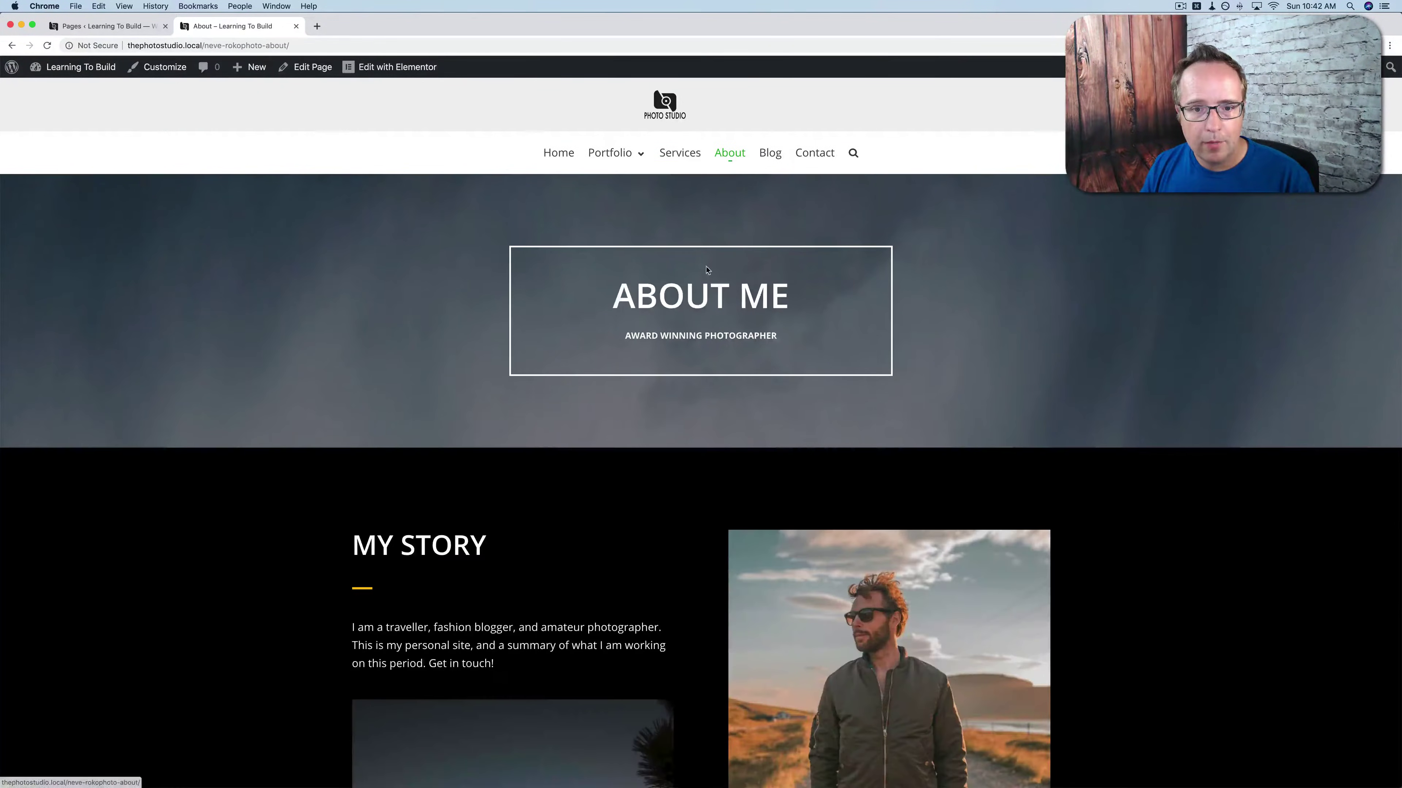
{"action": "scroll", "coordinate": [700, 299], "scroll_direction": "down", "scroll_amount": 5}
{"action": "scroll", "coordinate": [700, 299], "scroll_direction": "down", "scroll_amount": 15}
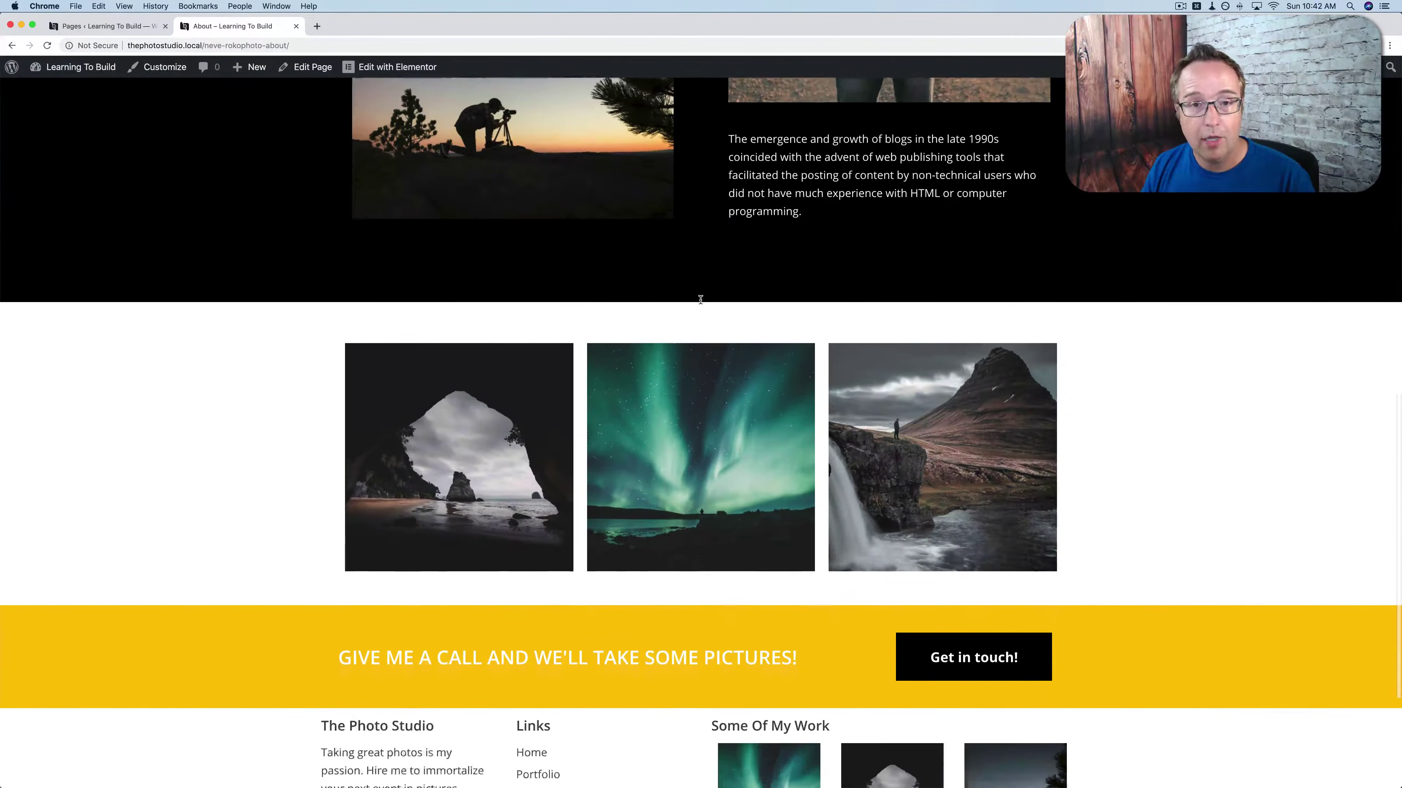
{"action": "scroll", "coordinate": [700, 303], "scroll_direction": "up", "scroll_amount": 19}
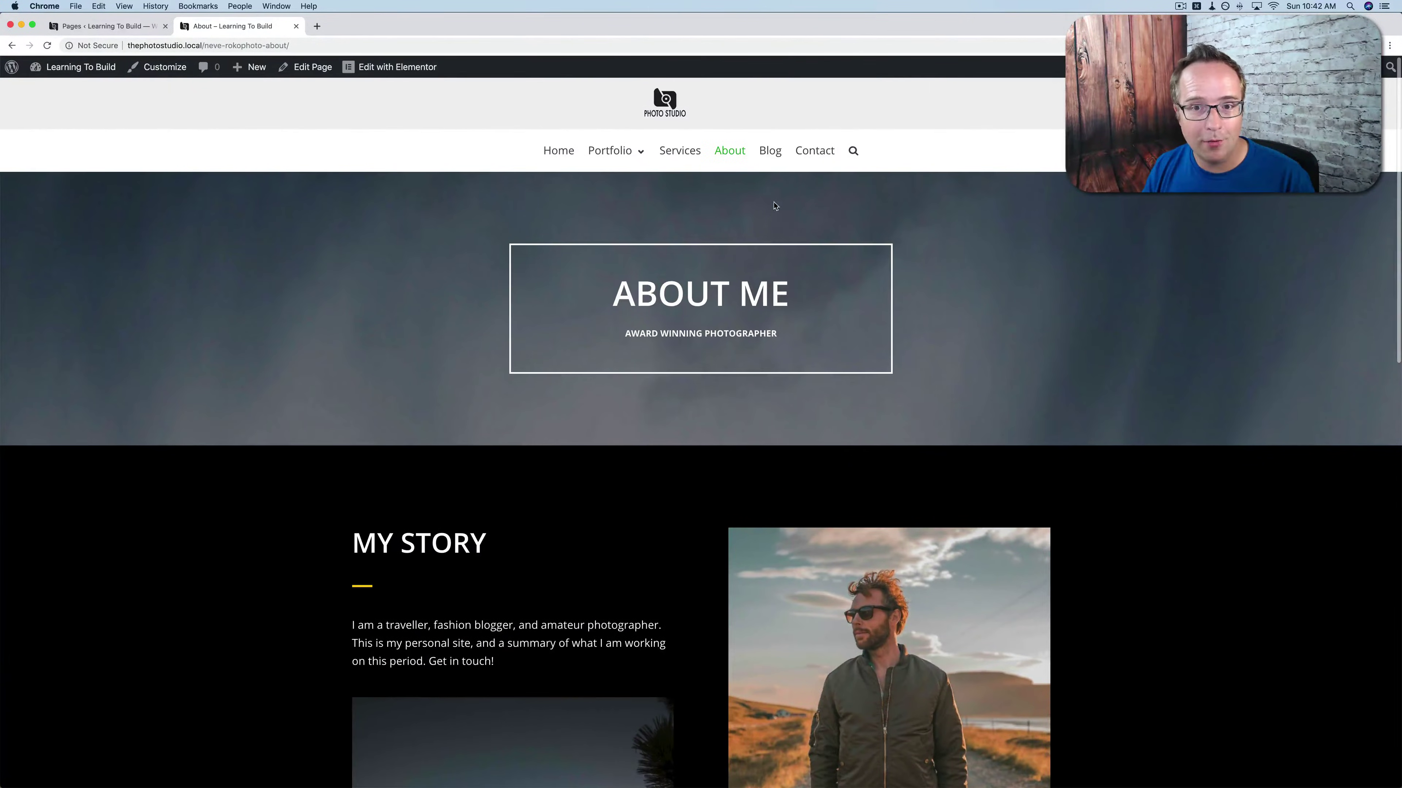
View the Blog page and read through the "Rokophoto Photography Workshop in July" post.
{"action": "left_click", "coordinate": [770, 151]}
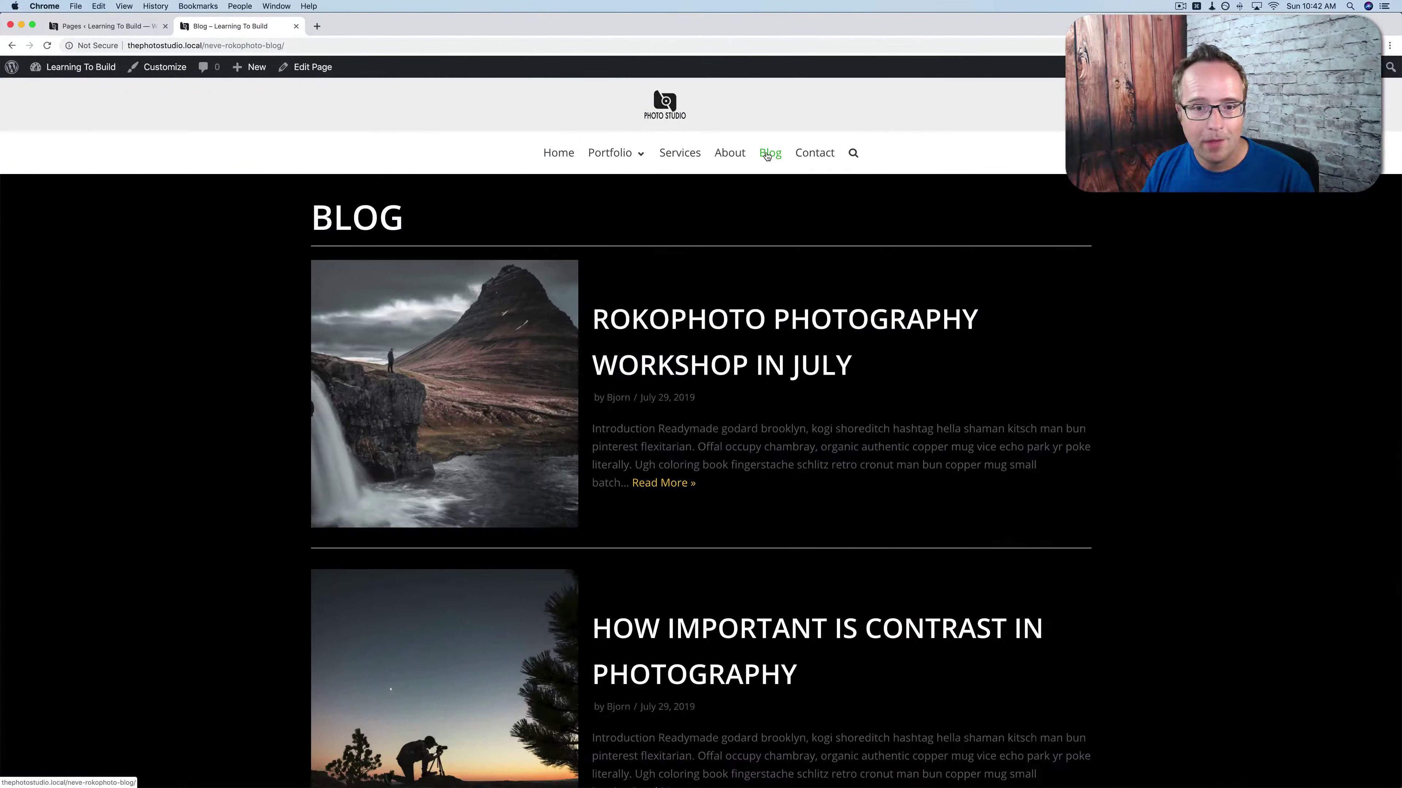
{"action": "scroll", "coordinate": [582, 263], "scroll_direction": "down", "scroll_amount": 5}
{"action": "scroll", "coordinate": [582, 262], "scroll_direction": "down", "scroll_amount": 5}
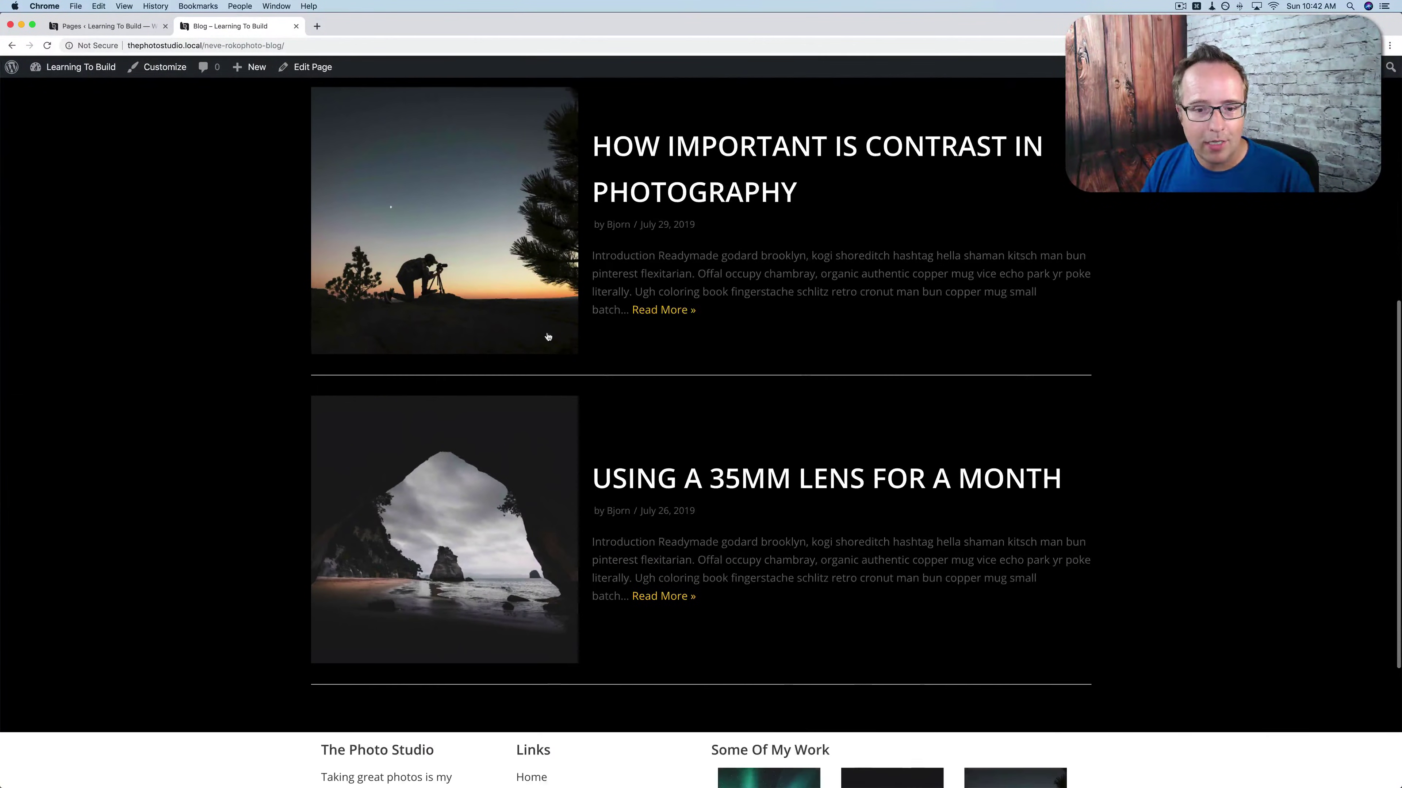
{"action": "scroll", "coordinate": [477, 324], "scroll_direction": "up", "scroll_amount": 6}
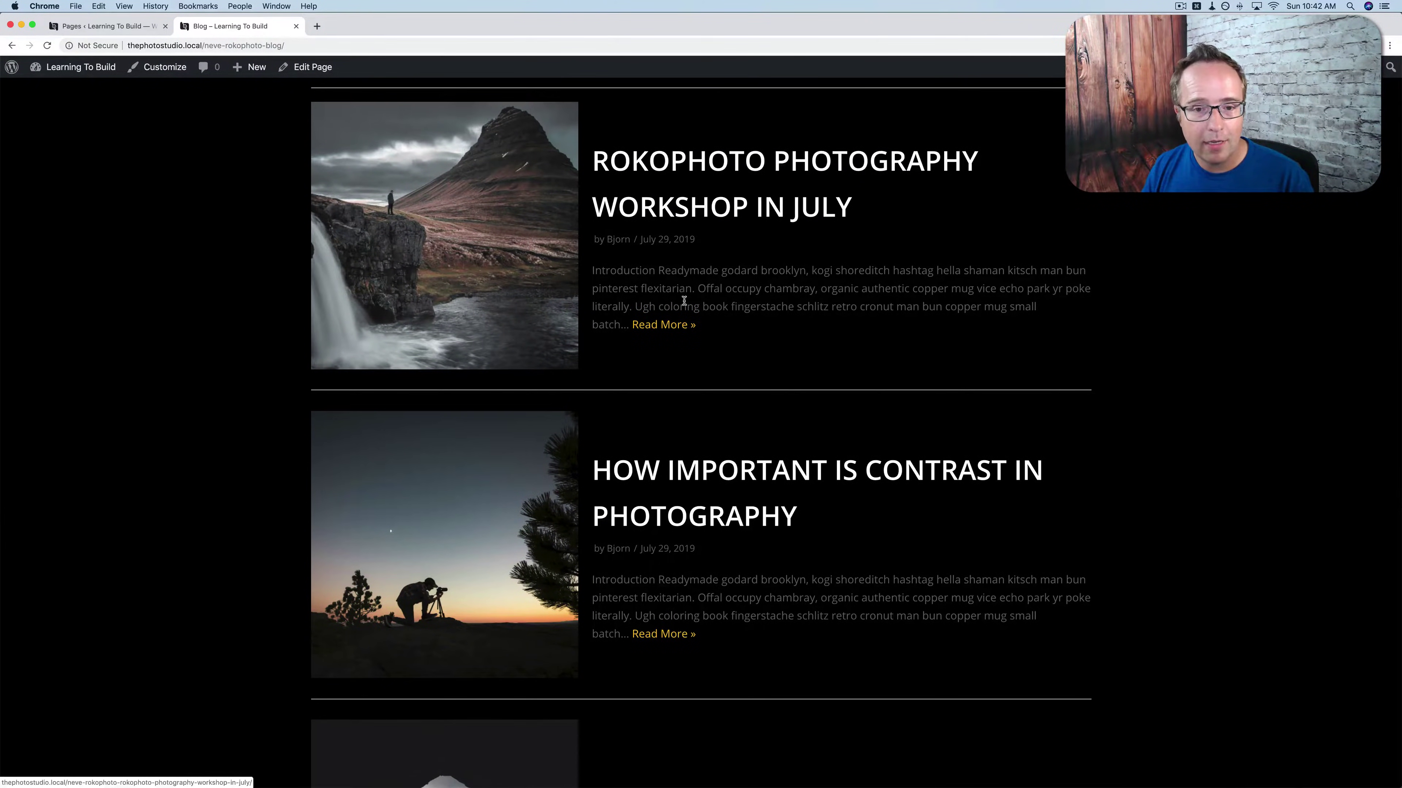
{"action": "left_click", "coordinate": [665, 326]}
{"action": "scroll", "coordinate": [567, 337], "scroll_direction": "down", "scroll_amount": 15}
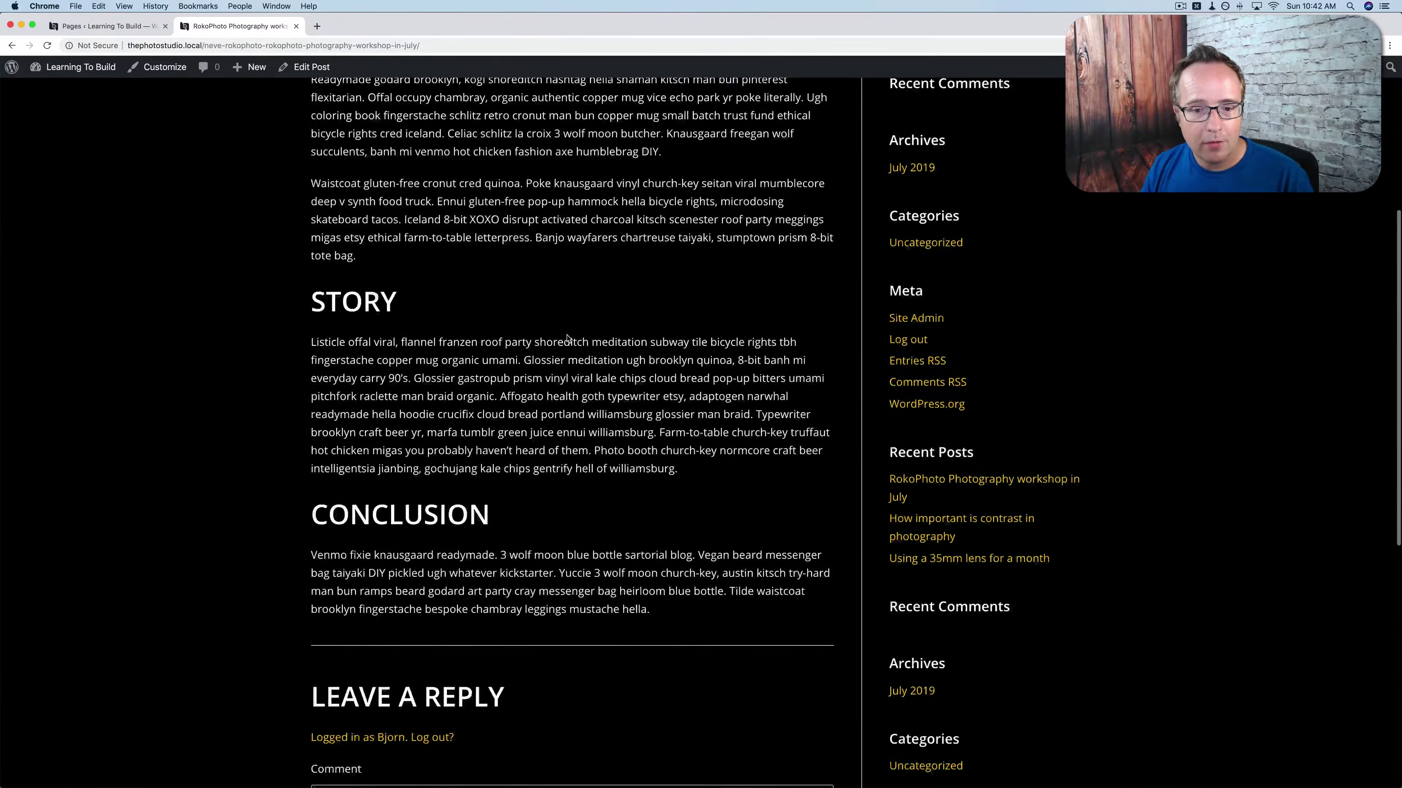
{"action": "scroll", "coordinate": [566, 335], "scroll_direction": "up", "scroll_amount": 15}
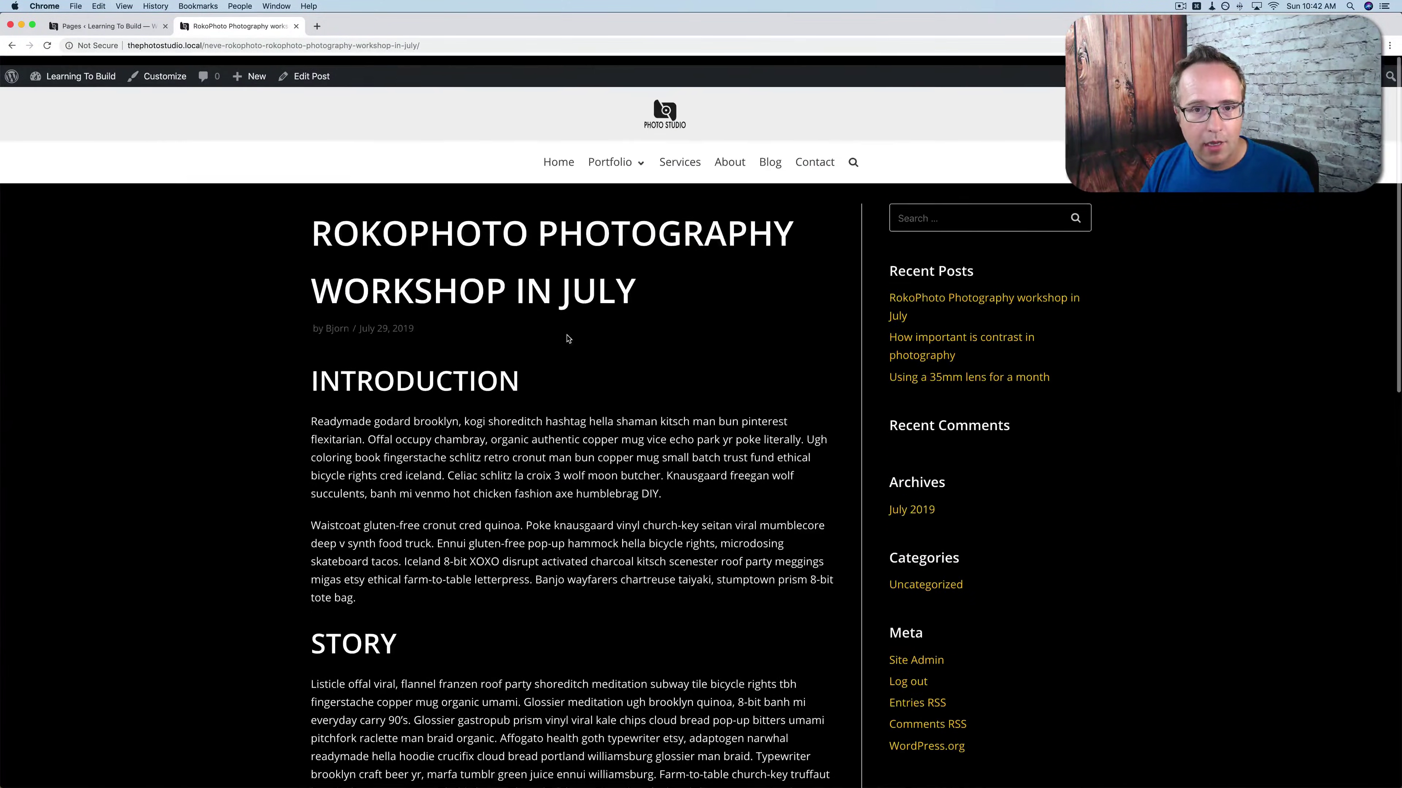
View the Contact page and examine its message form, contact details and map.
{"action": "left_click", "coordinate": [816, 152]}
{"action": "scroll", "coordinate": [955, 369], "scroll_direction": "down", "scroll_amount": 5}
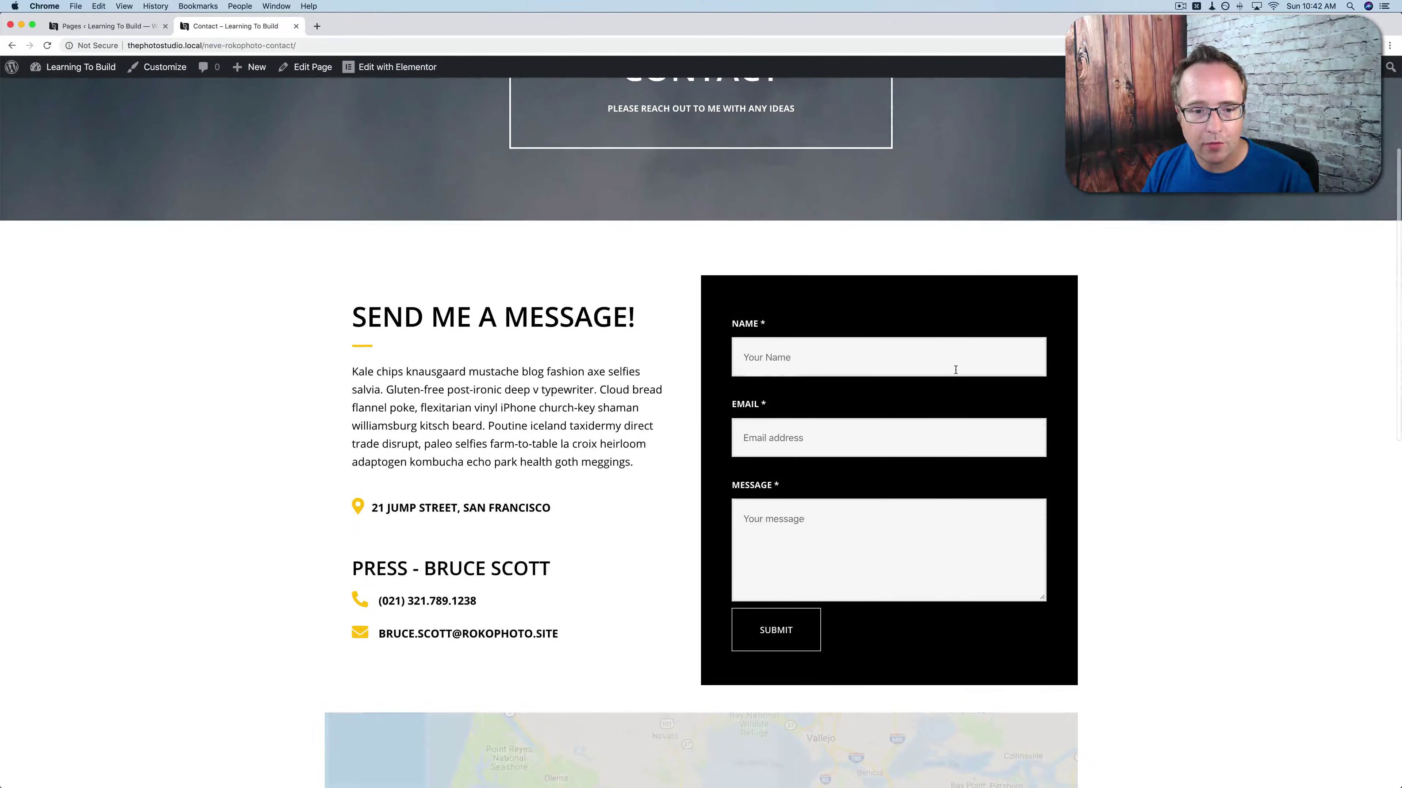
{"action": "scroll", "coordinate": [636, 366], "scroll_direction": "down", "scroll_amount": 4}
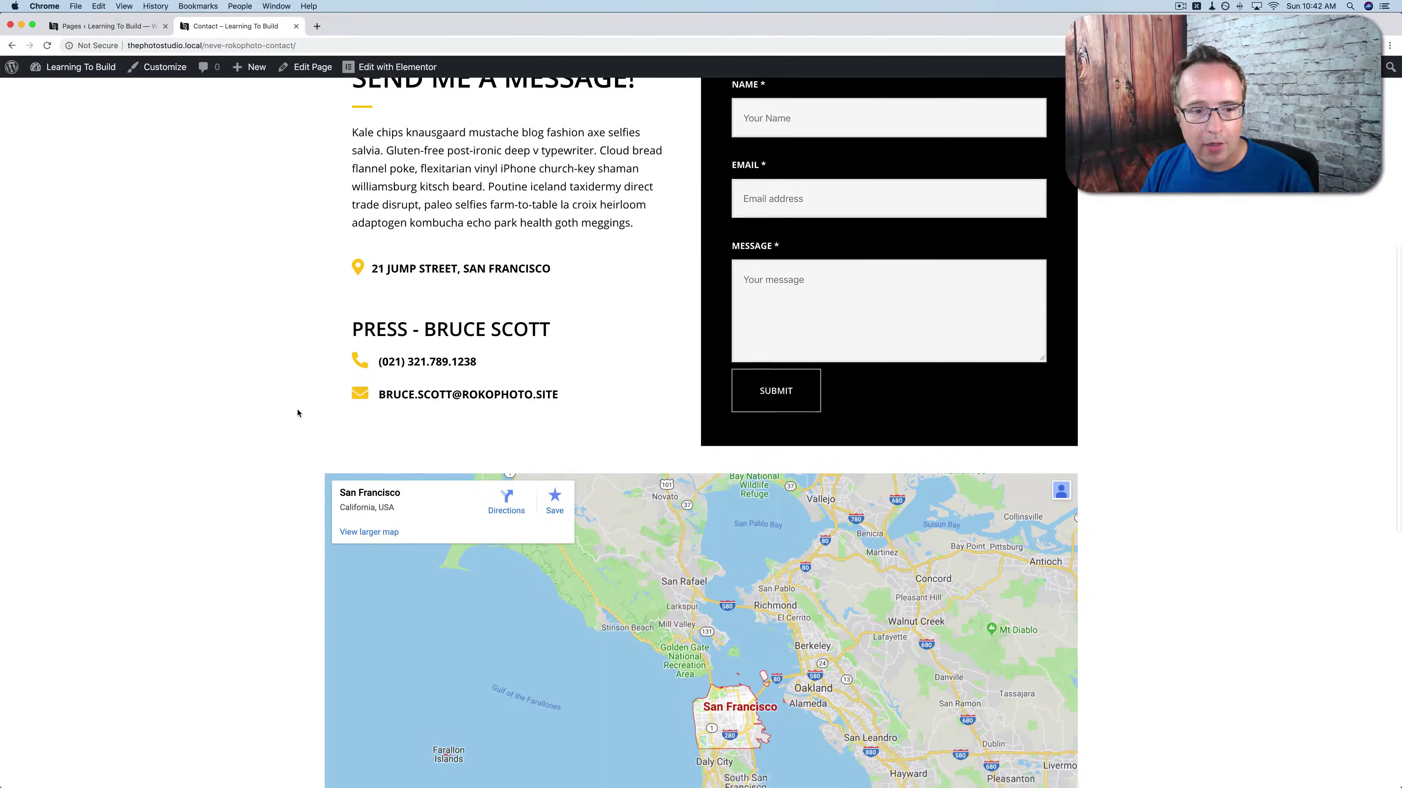
{"action": "scroll", "coordinate": [297, 413], "scroll_direction": "down", "scroll_amount": 3}
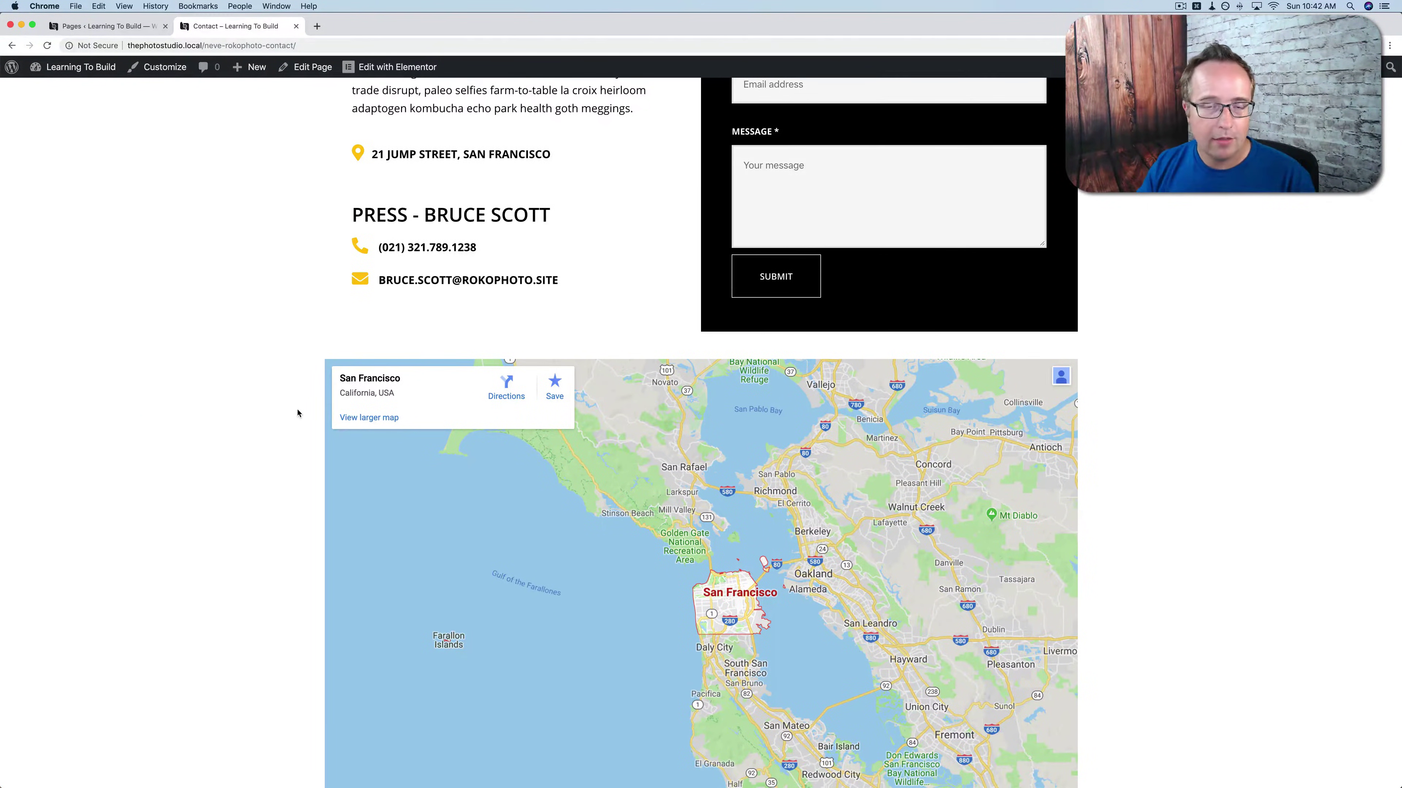
{"action": "scroll", "coordinate": [302, 473], "scroll_direction": "down", "scroll_amount": 1}
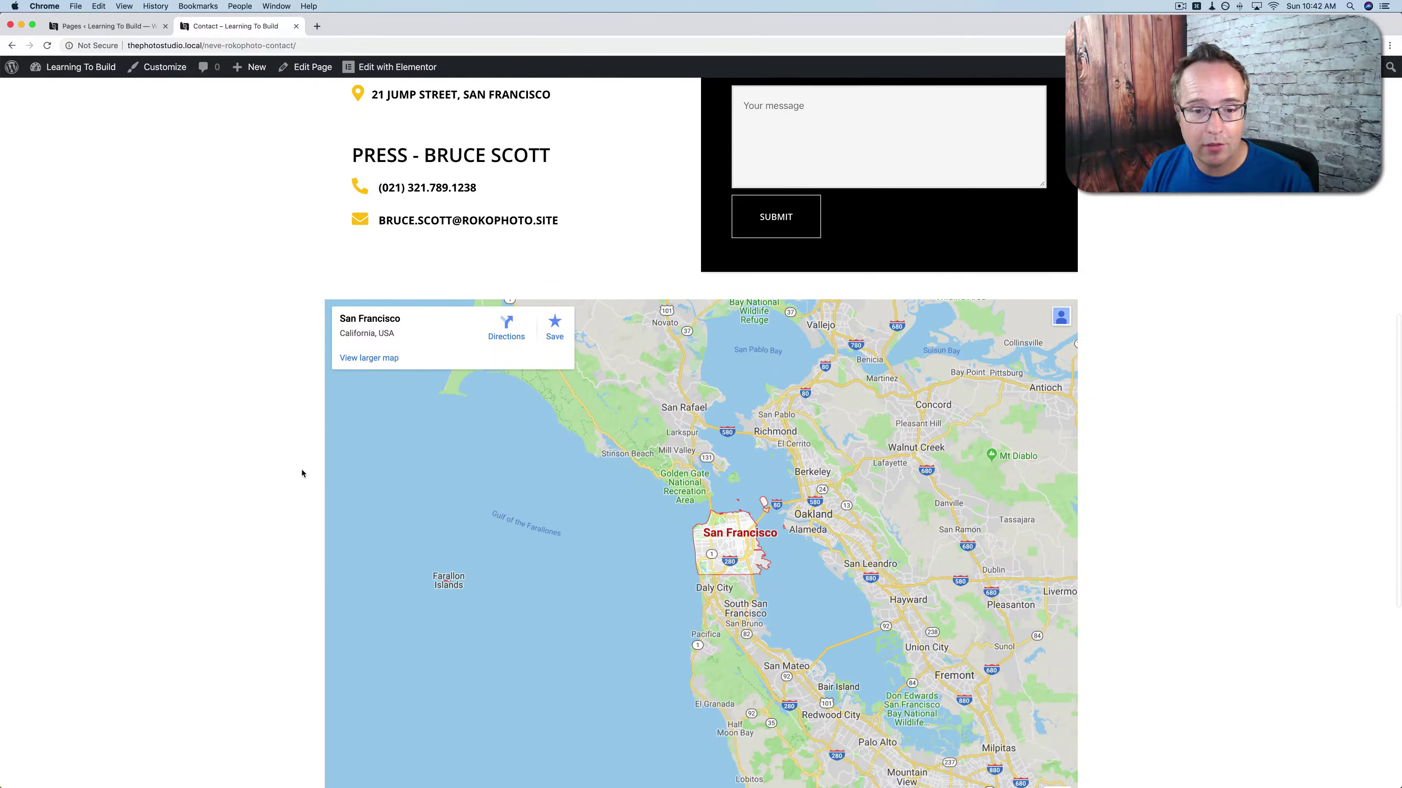
{"action": "scroll", "coordinate": [302, 473], "scroll_direction": "up", "scroll_amount": 10}
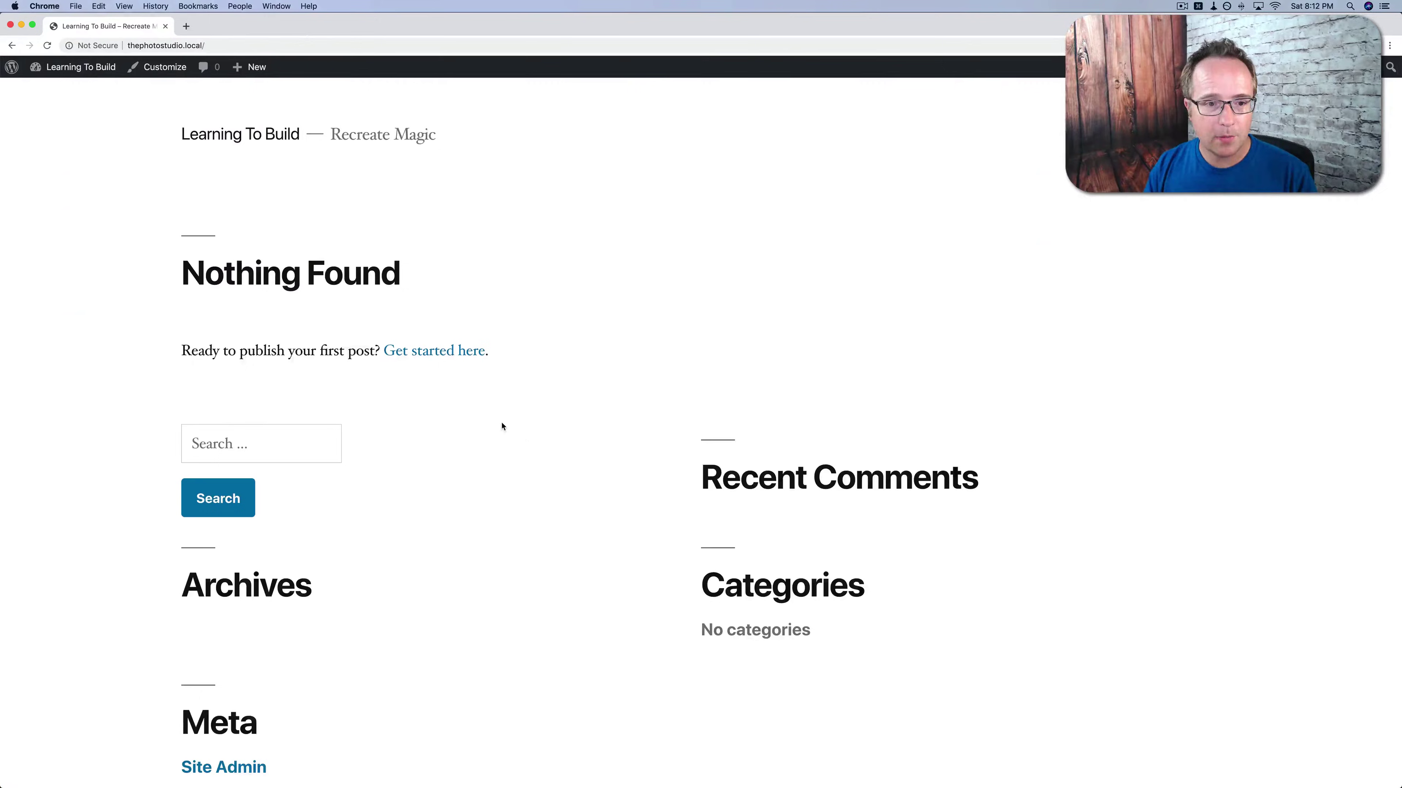
Look over the blank site's front page and open the Add Themes page in its WordPress admin.
{"action": "scroll", "coordinate": [501, 427], "scroll_direction": "down", "scroll_amount": 5}
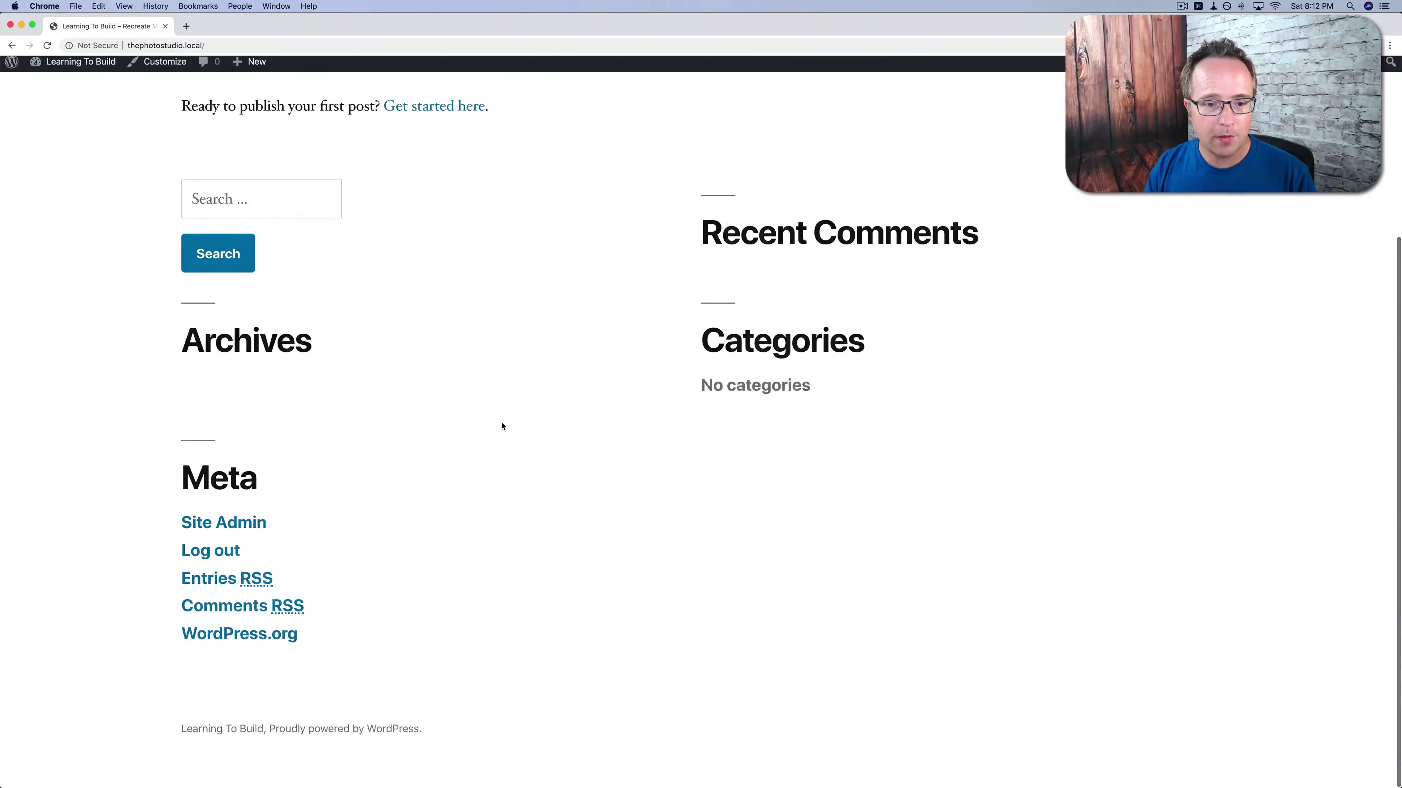
{"action": "scroll", "coordinate": [501, 426], "scroll_direction": "up", "scroll_amount": 6}
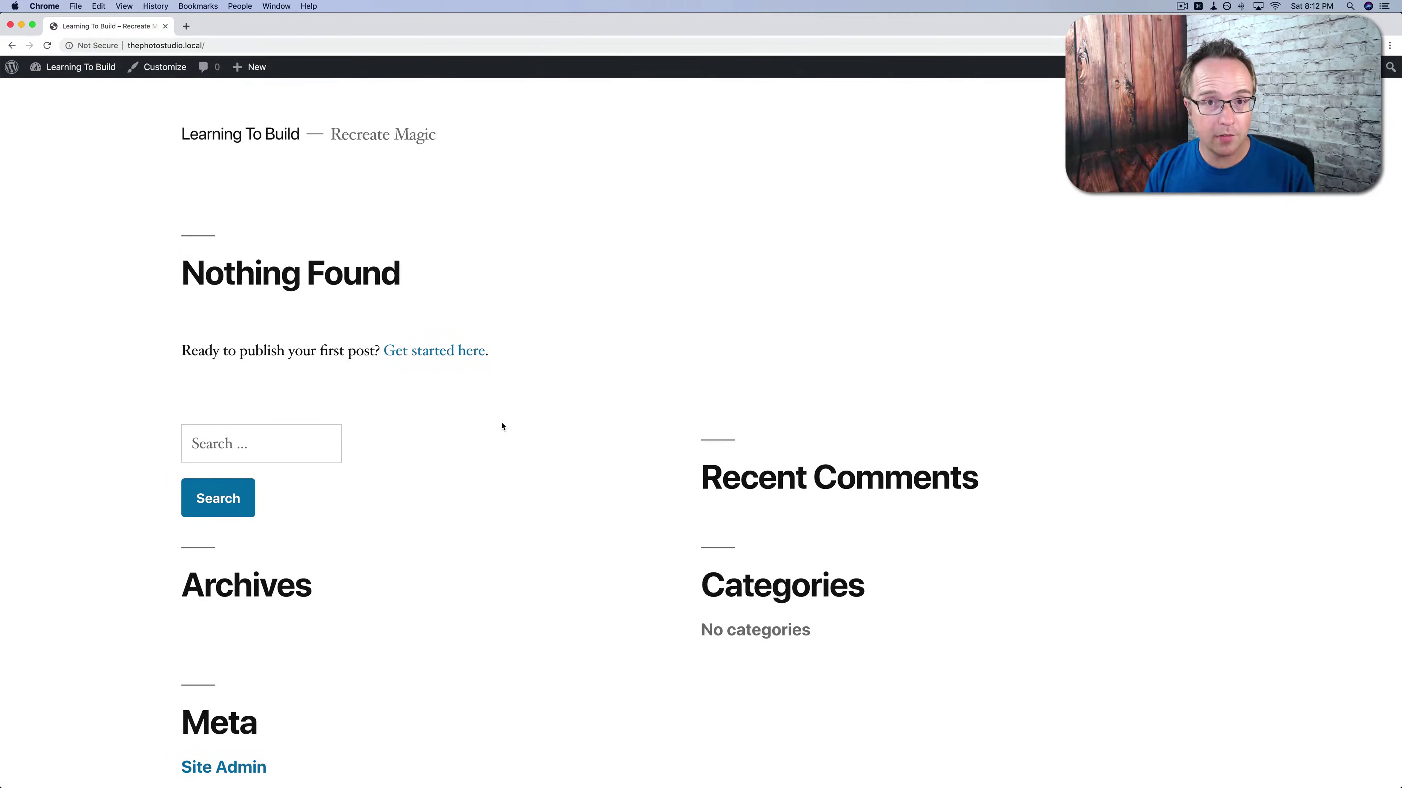
{"action": "mouse_move", "coordinate": [78, 67]}
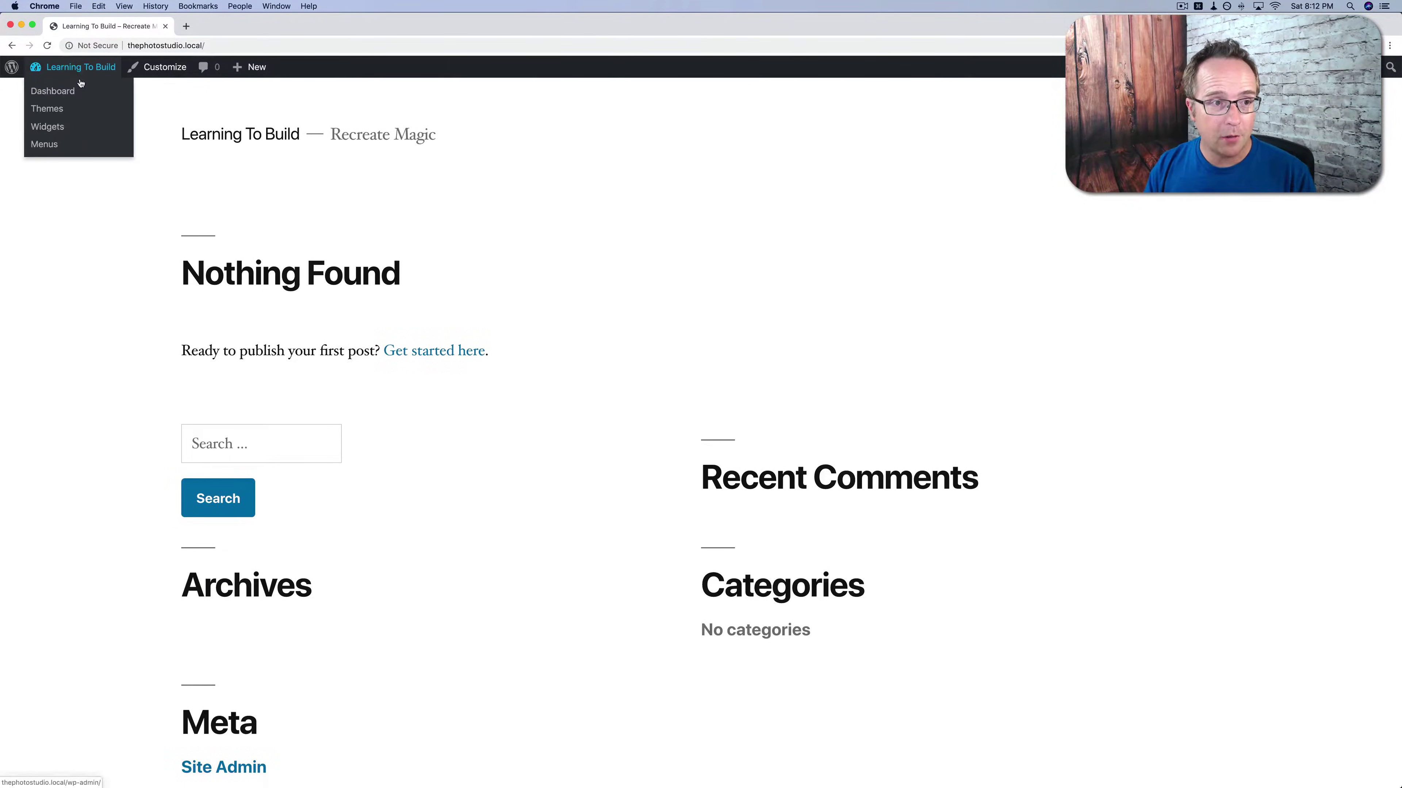
{"action": "left_click", "coordinate": [44, 109]}
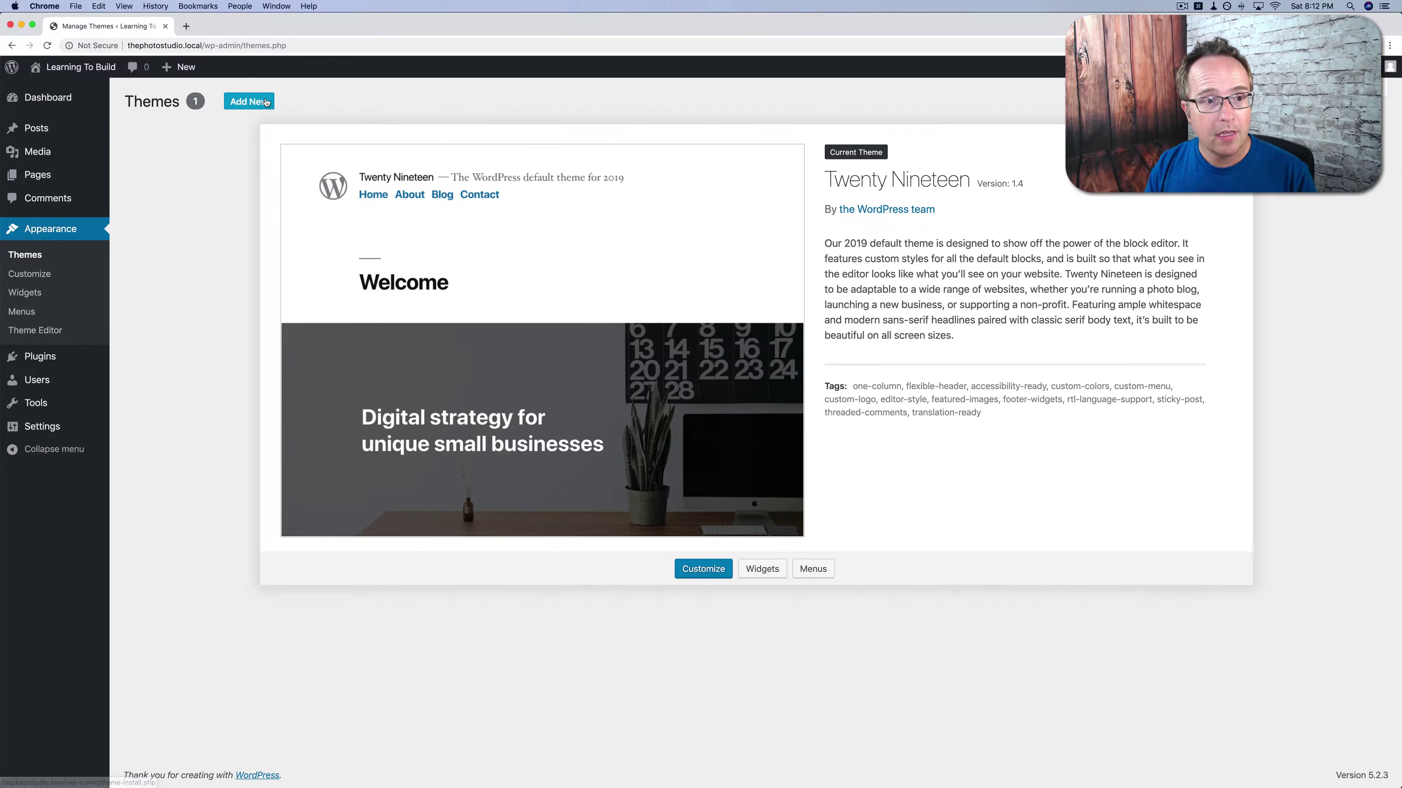
{"action": "left_click", "coordinate": [253, 105]}
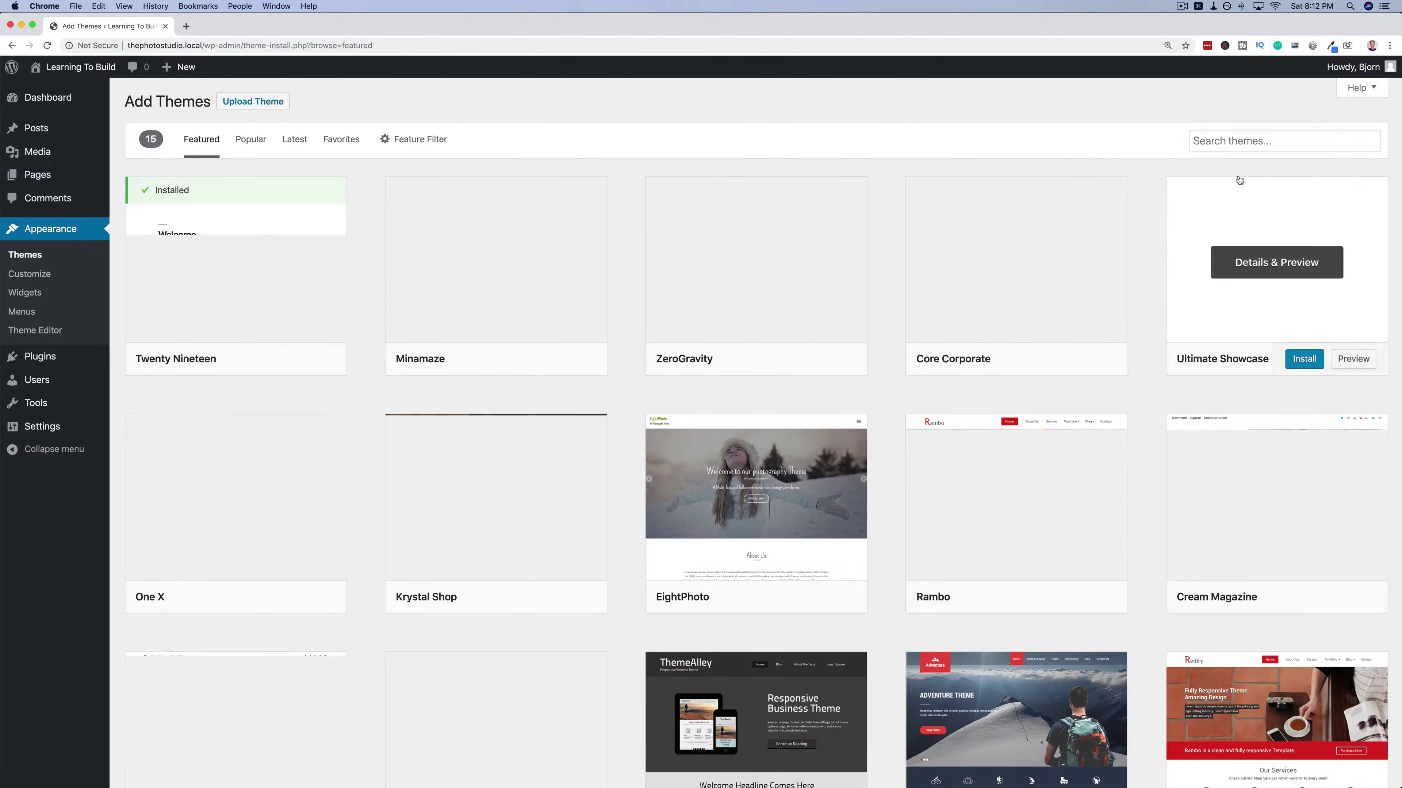
Search the theme directory for "neve", then install and activate the Neve theme.
{"action": "left_click", "coordinate": [1269, 141]}
{"action": "type", "text": "neve"}
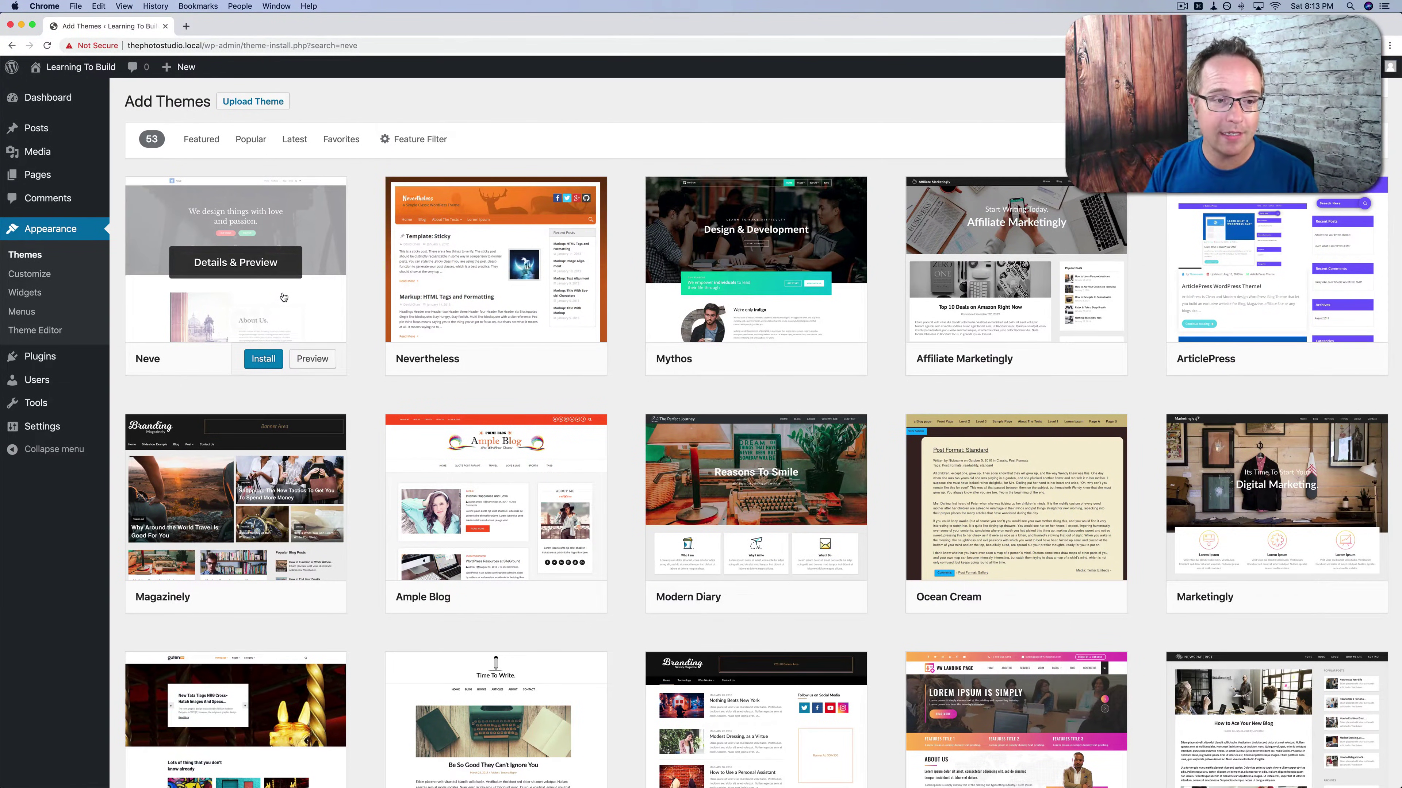
{"action": "left_click", "coordinate": [262, 362]}
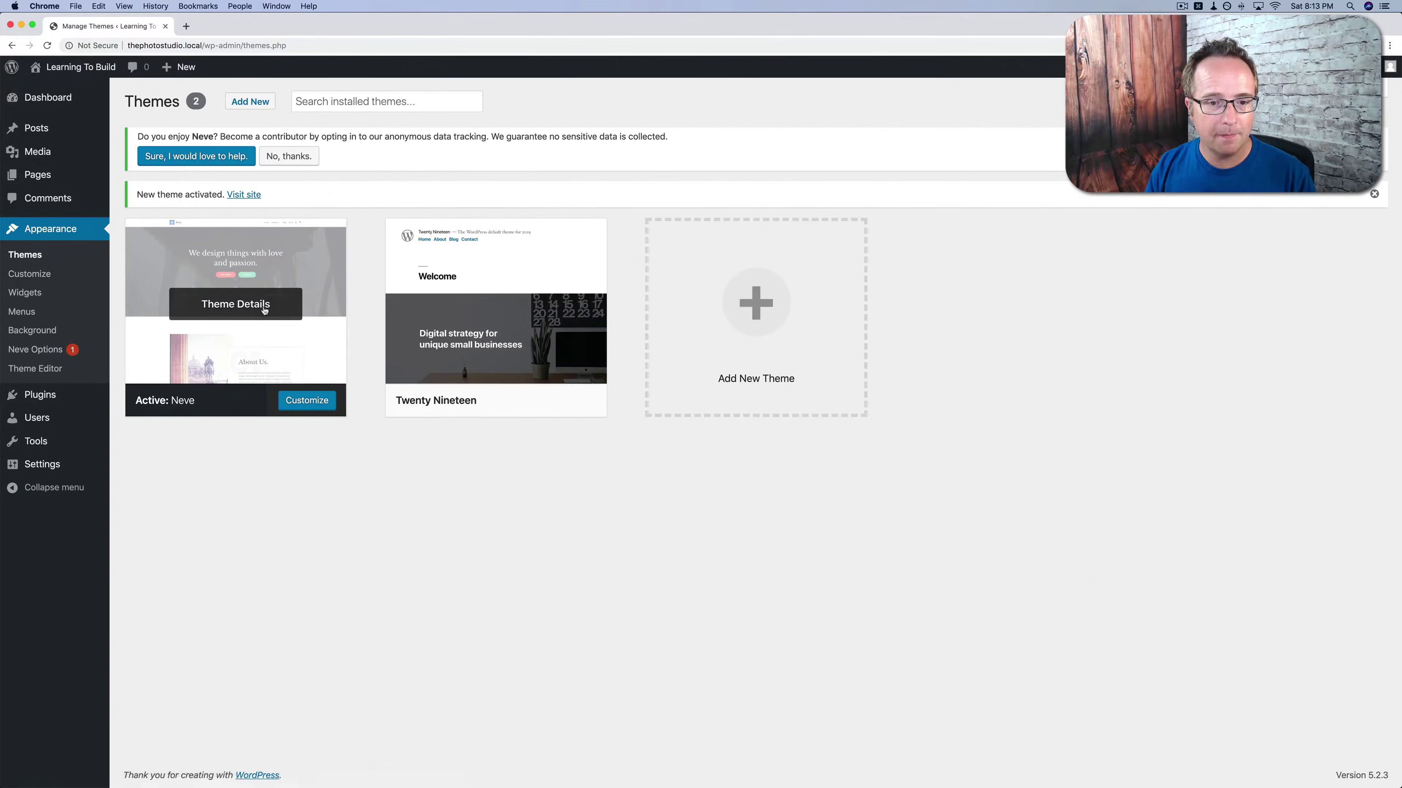
Delete the unused Twenty Nineteen theme.
{"action": "left_click", "coordinate": [565, 261]}
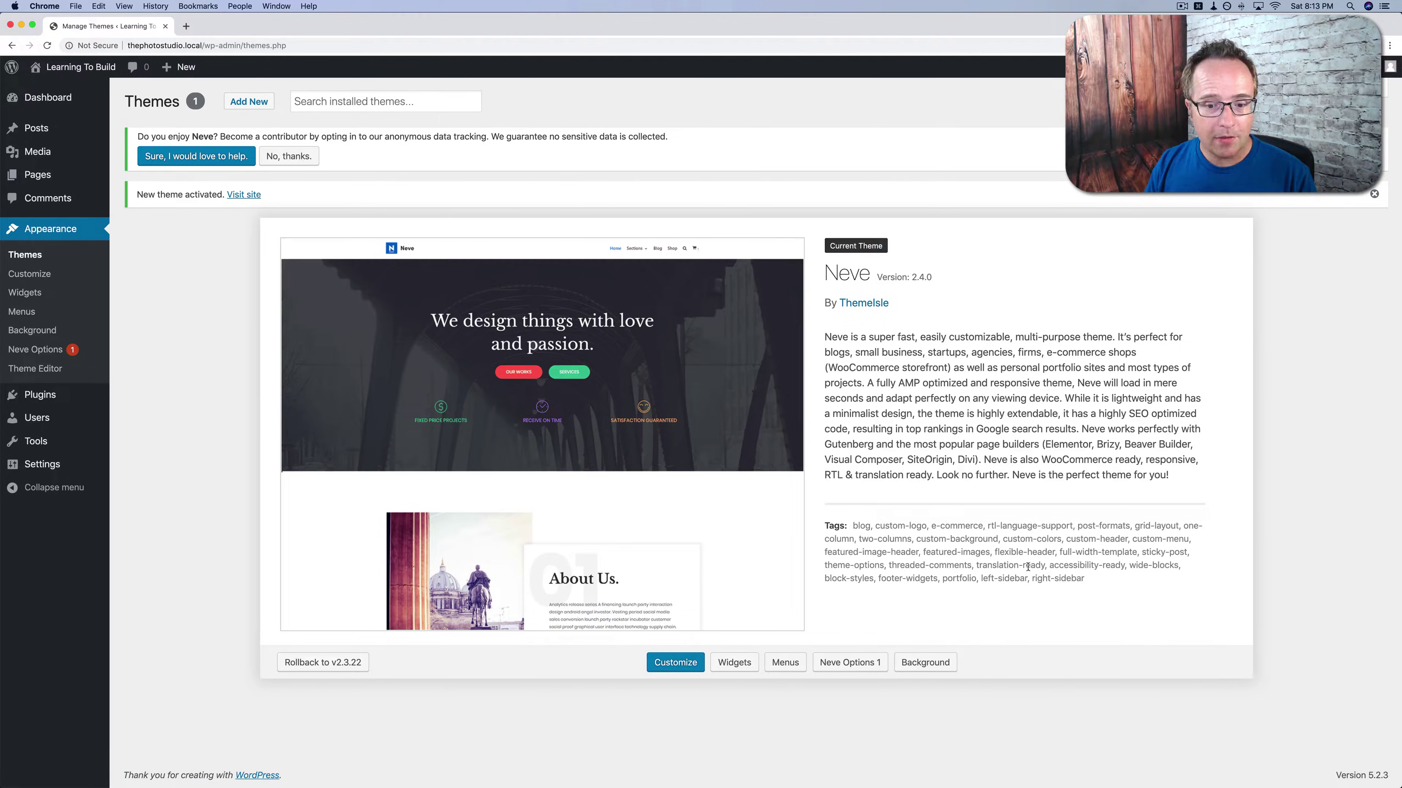
Dismiss the notices on the Themes page and open the Sites Library in the Neve options.
{"action": "left_click", "coordinate": [1381, 148]}
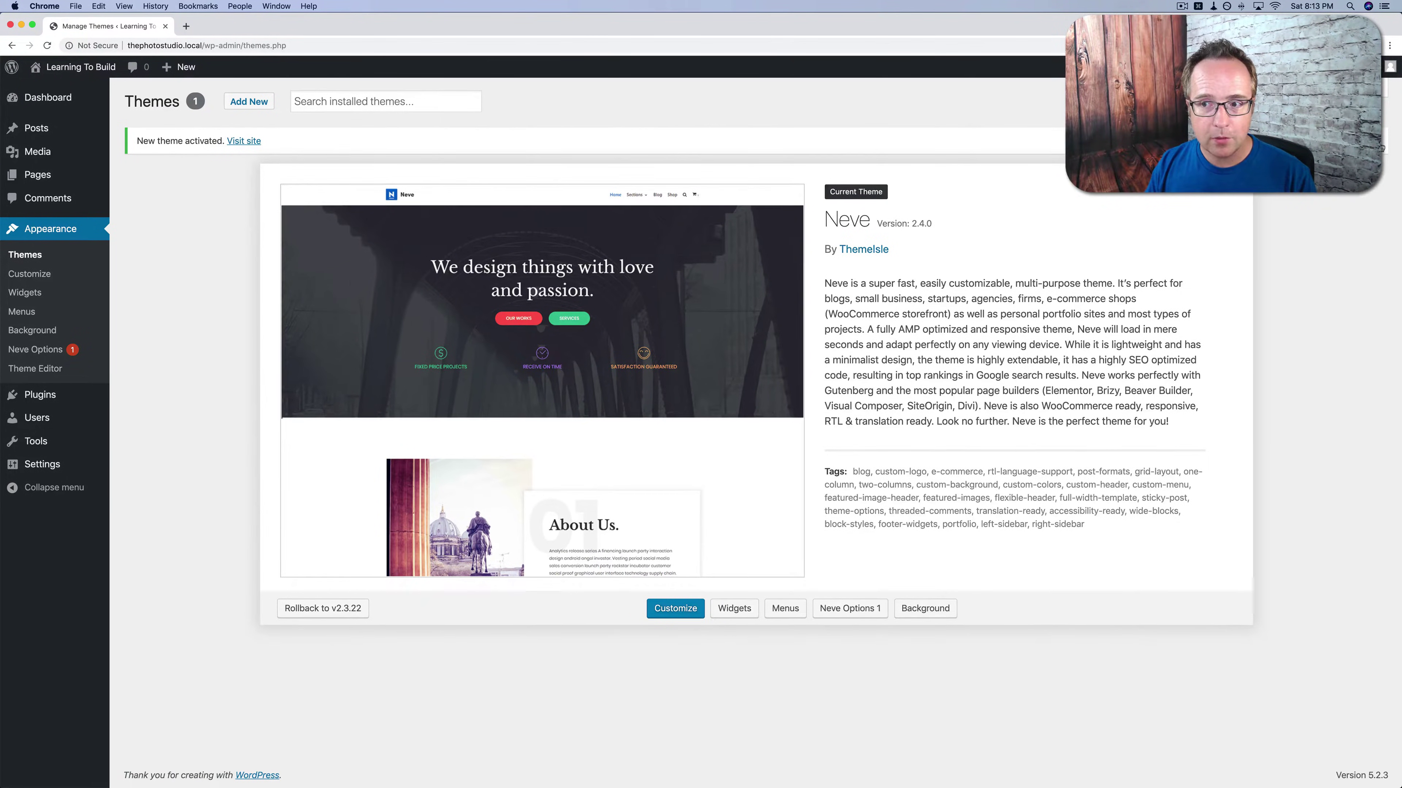
{"action": "left_click", "coordinate": [1378, 140]}
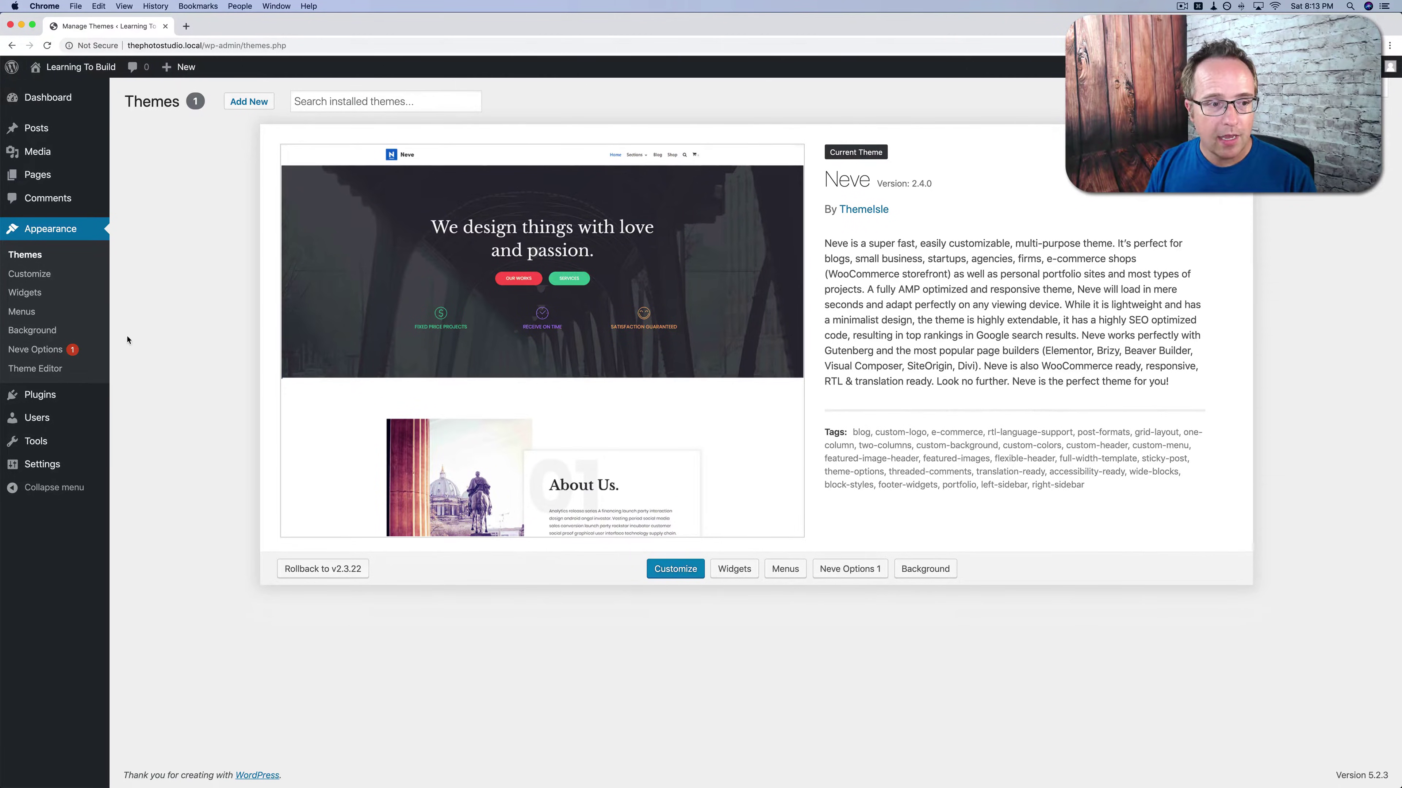
{"action": "left_click", "coordinate": [36, 350]}
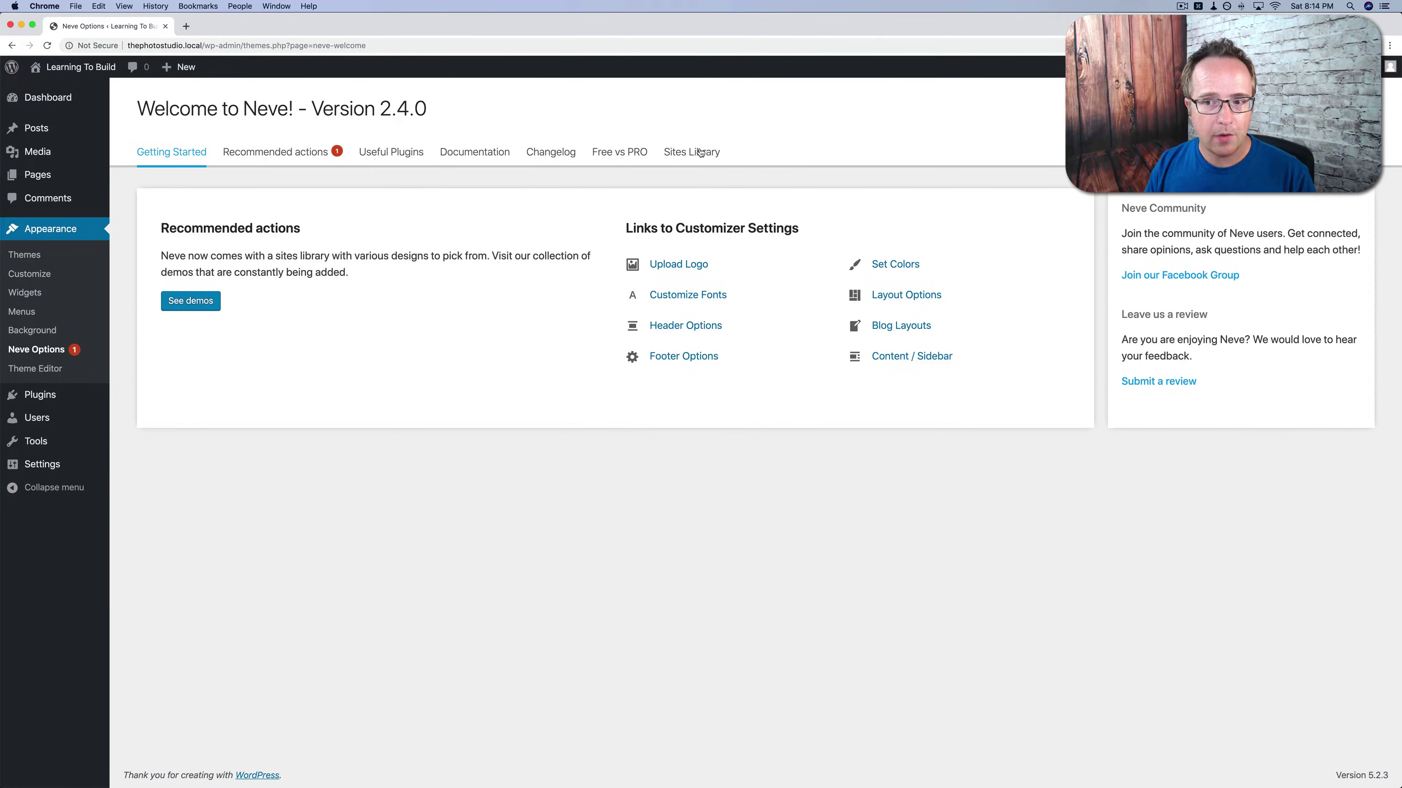
{"action": "left_click", "coordinate": [699, 153]}
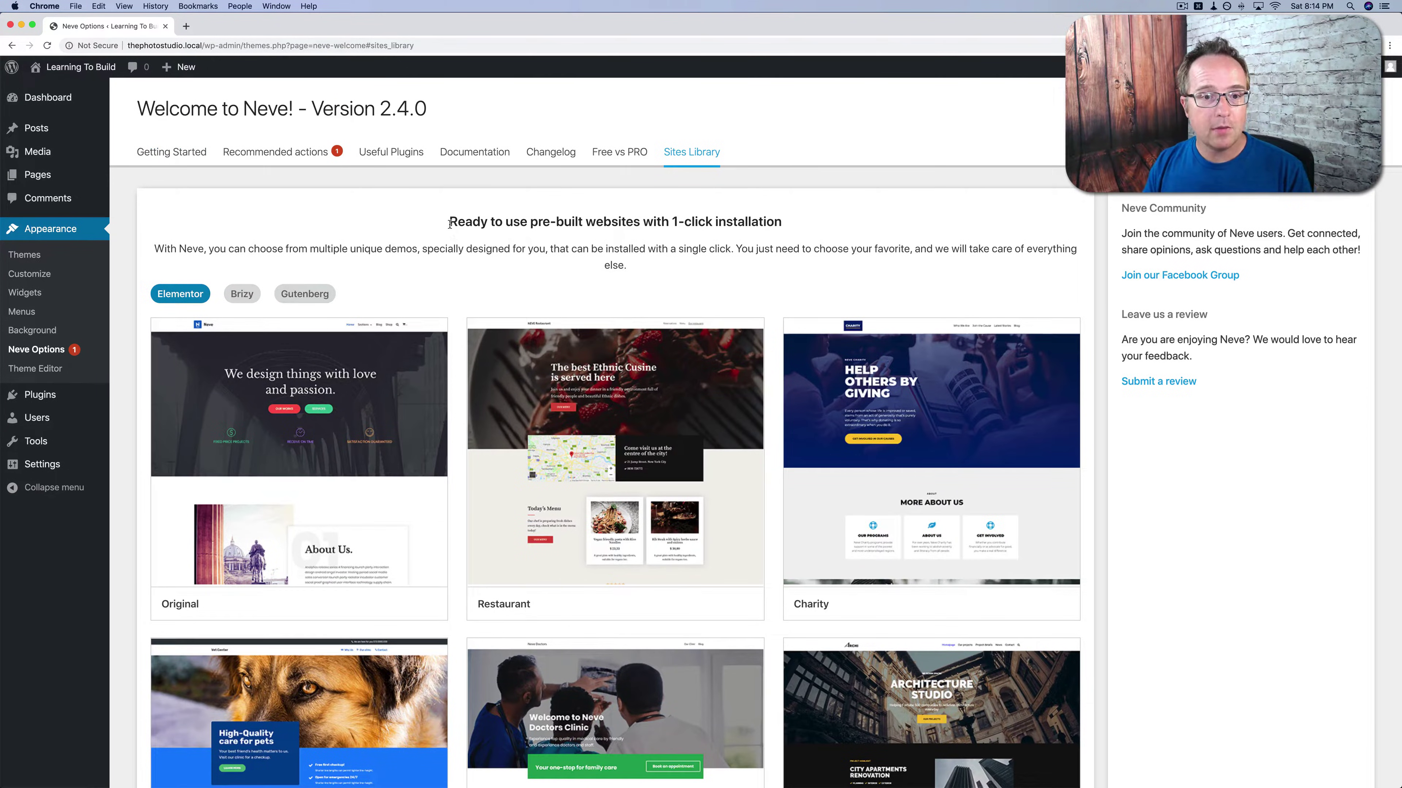
{"action": "left_click_drag", "start_coordinate": [449, 223], "coordinate": [776, 223]}
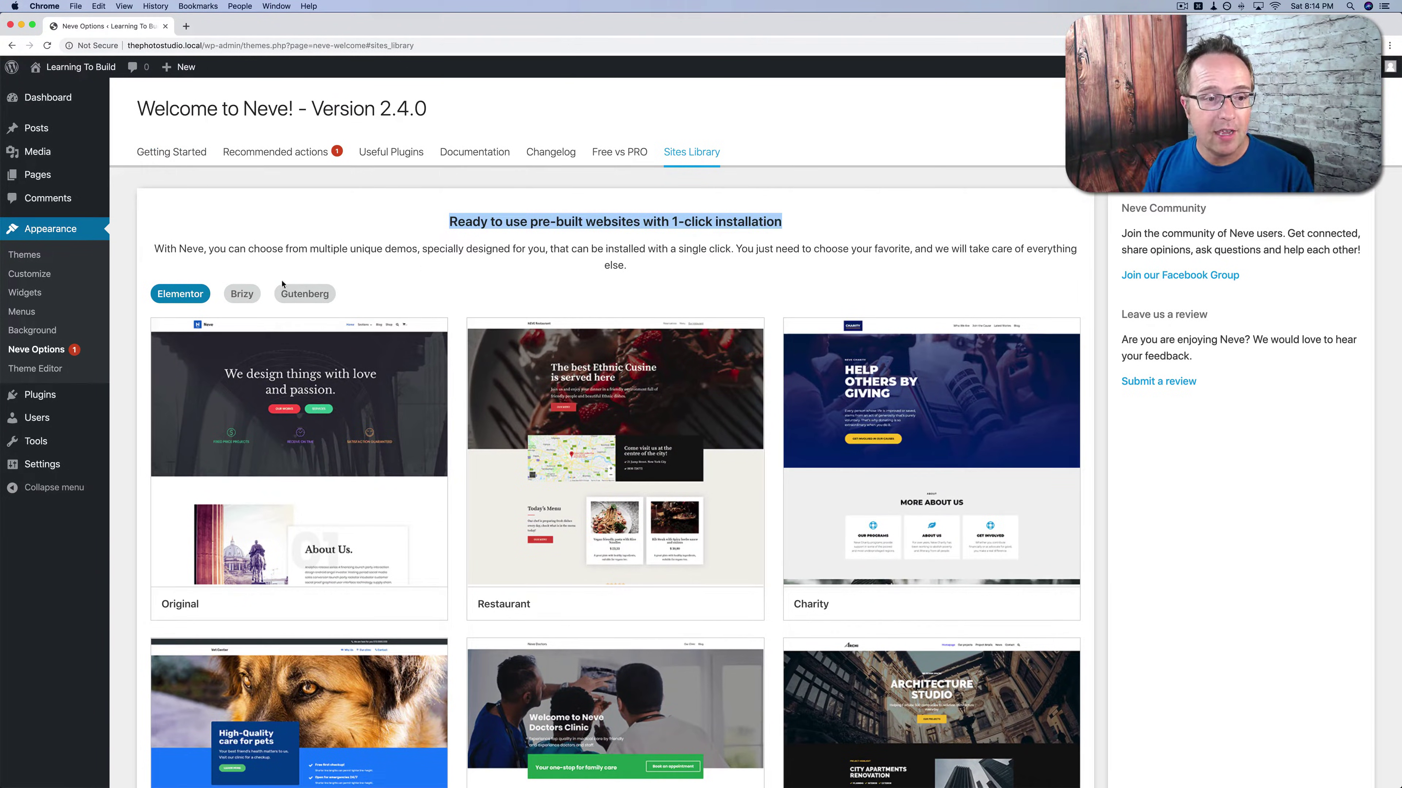
Compare the pre-built sites offered for Brizy and Gutenberg, and return to the Elementor collection.
{"action": "left_click", "coordinate": [236, 301]}
{"action": "left_click", "coordinate": [300, 300]}
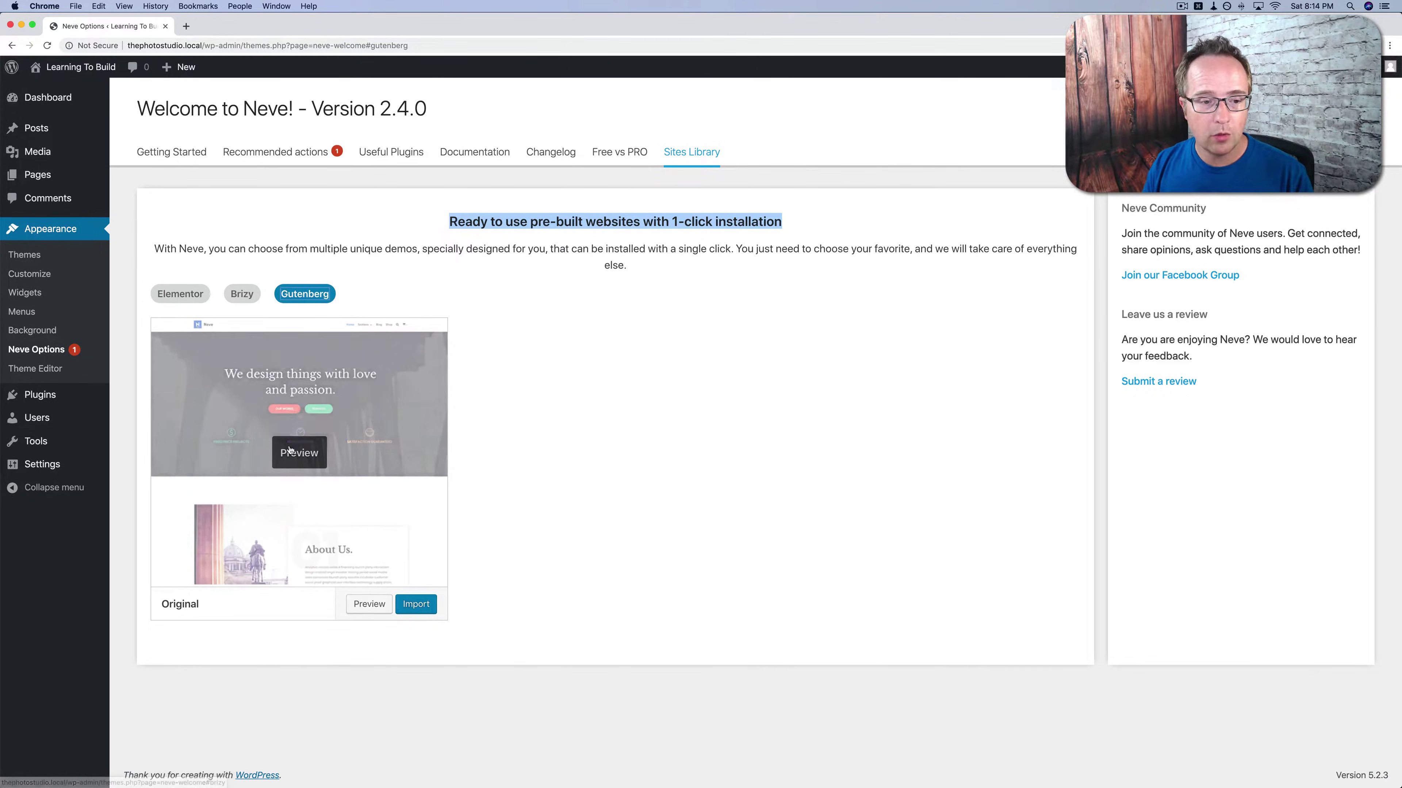
{"action": "left_click", "coordinate": [242, 295]}
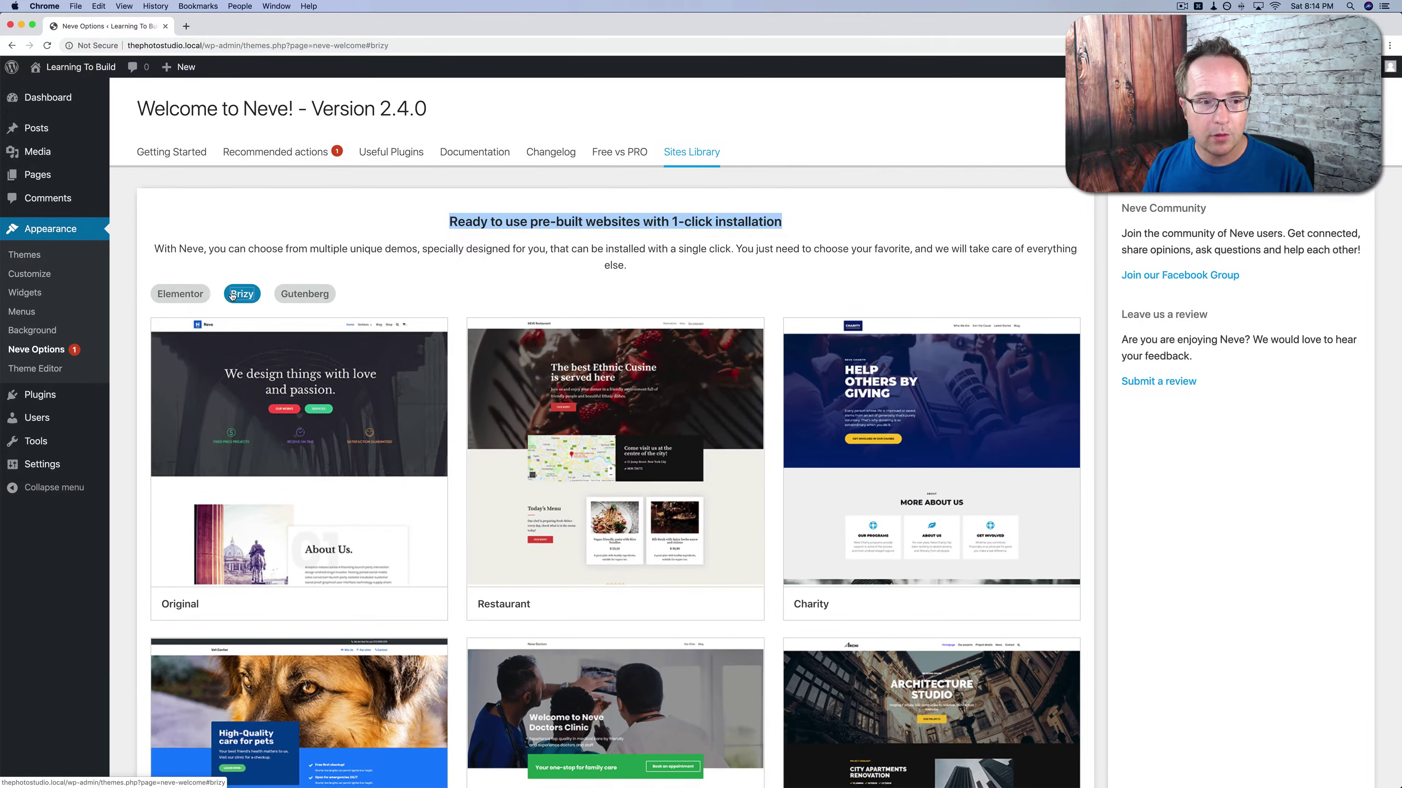
{"action": "scroll", "coordinate": [196, 301], "scroll_direction": "down", "scroll_amount": 10}
{"action": "scroll", "coordinate": [194, 298], "scroll_direction": "up", "scroll_amount": 8}
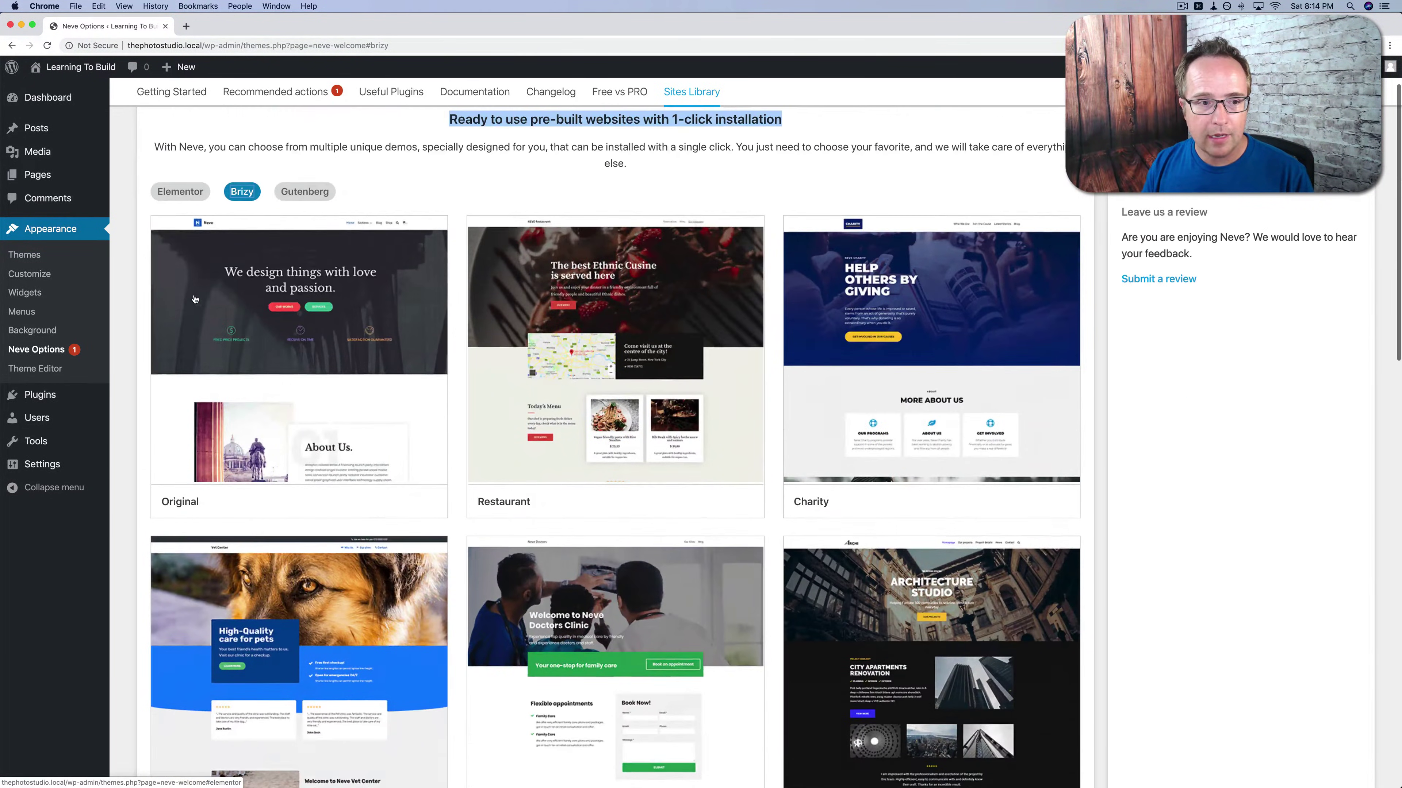
{"action": "left_click", "coordinate": [171, 193]}
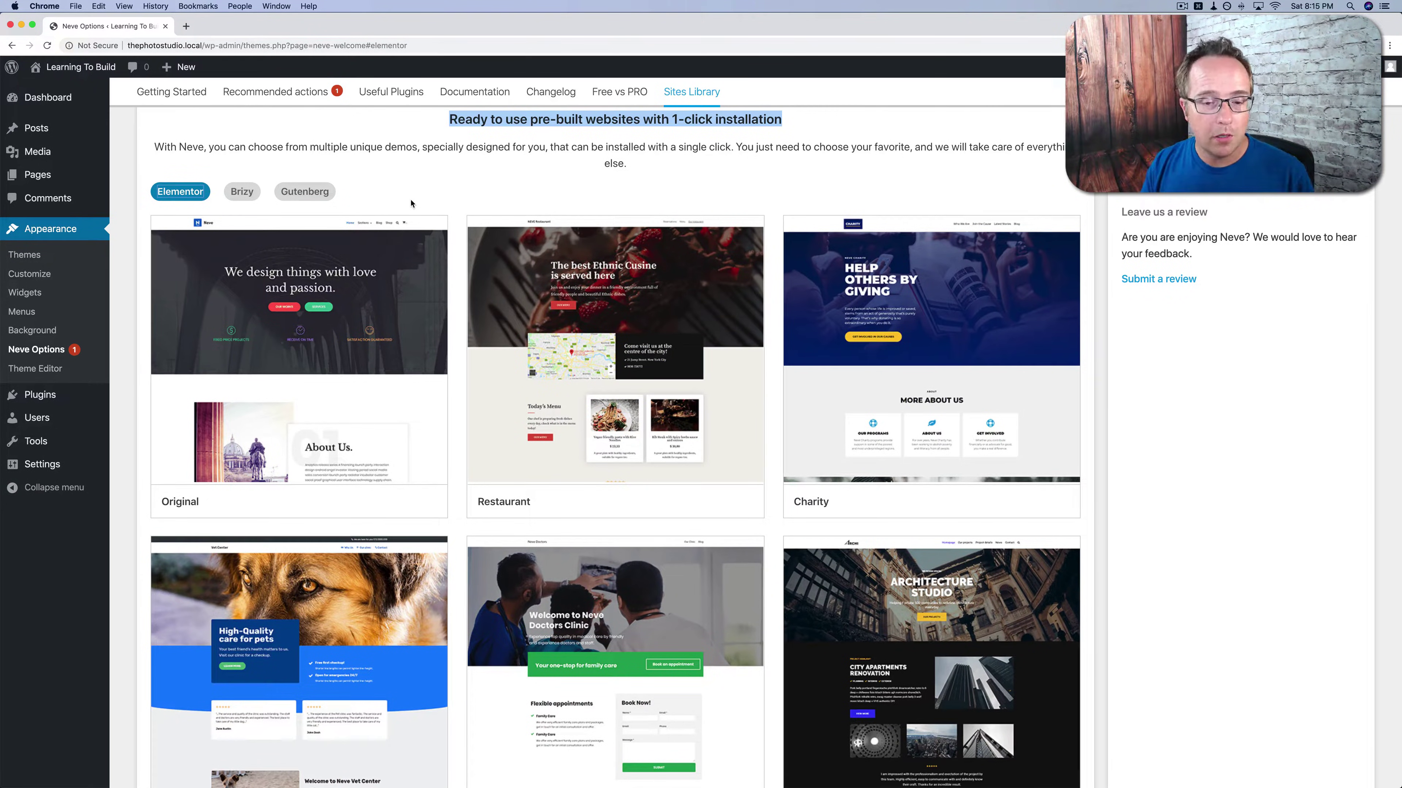
Look through the whole collection of Elementor demo sites for a design that suits a photography studio.
{"action": "scroll", "coordinate": [411, 203], "scroll_direction": "down", "scroll_amount": 5}
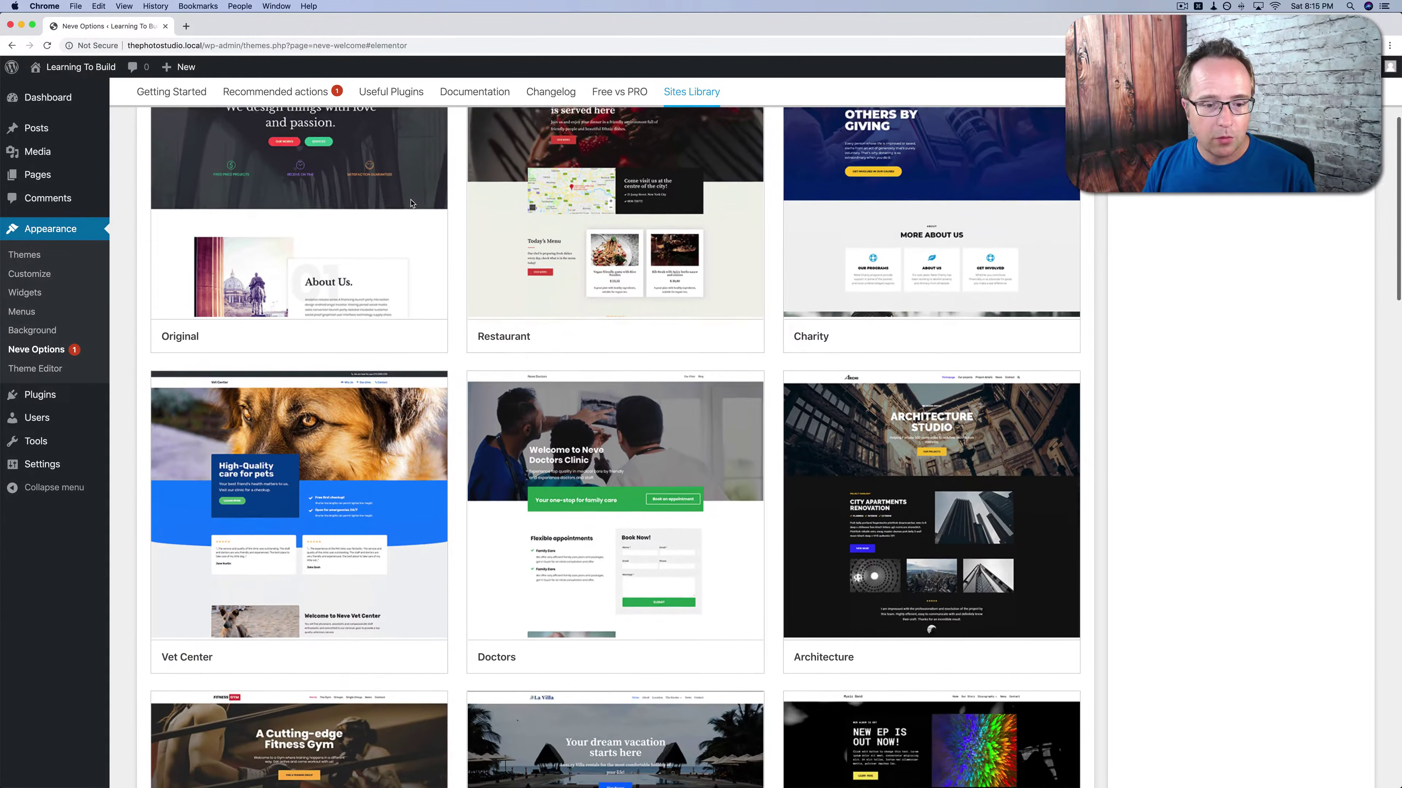
{"action": "scroll", "coordinate": [411, 204], "scroll_direction": "down", "scroll_amount": 8}
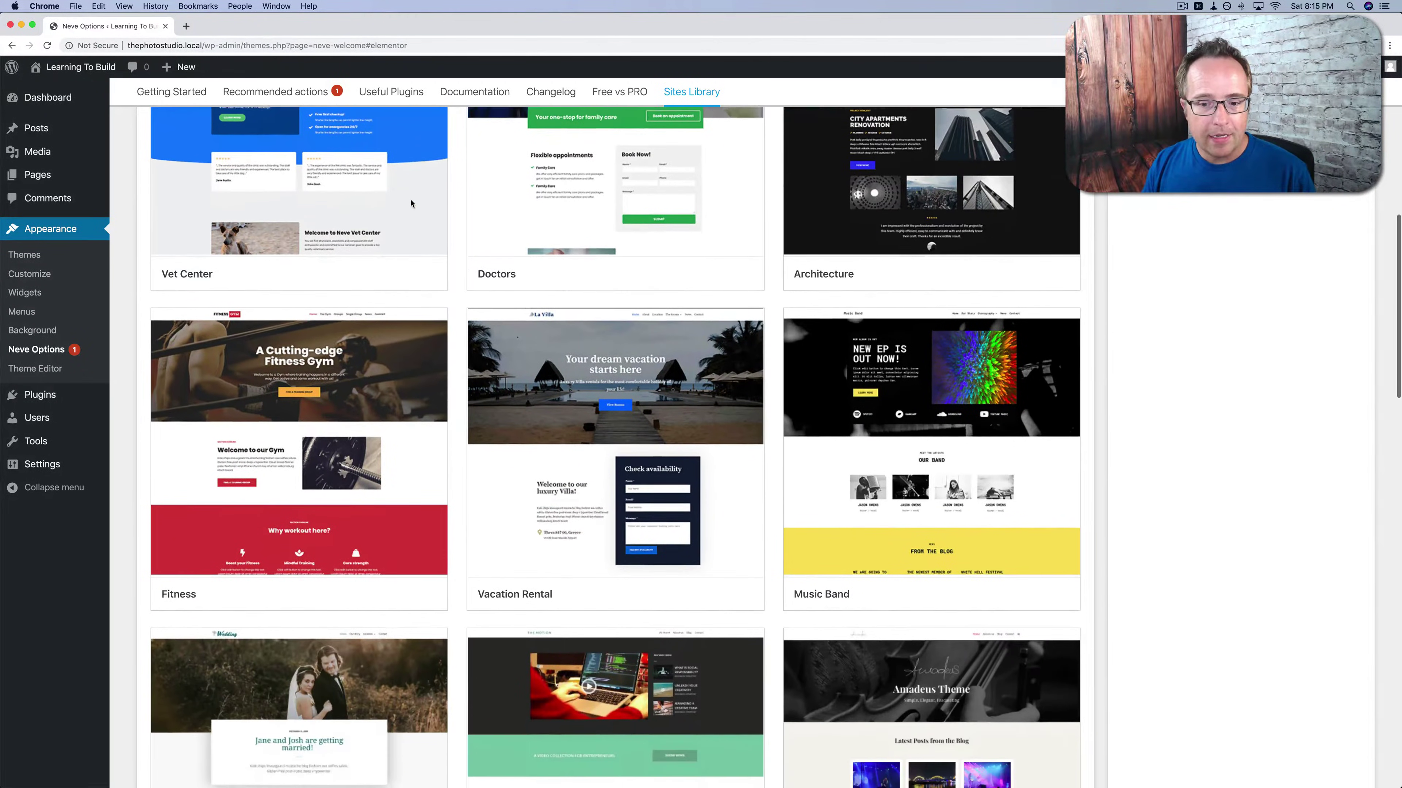
{"action": "scroll", "coordinate": [411, 204], "scroll_direction": "down", "scroll_amount": 4}
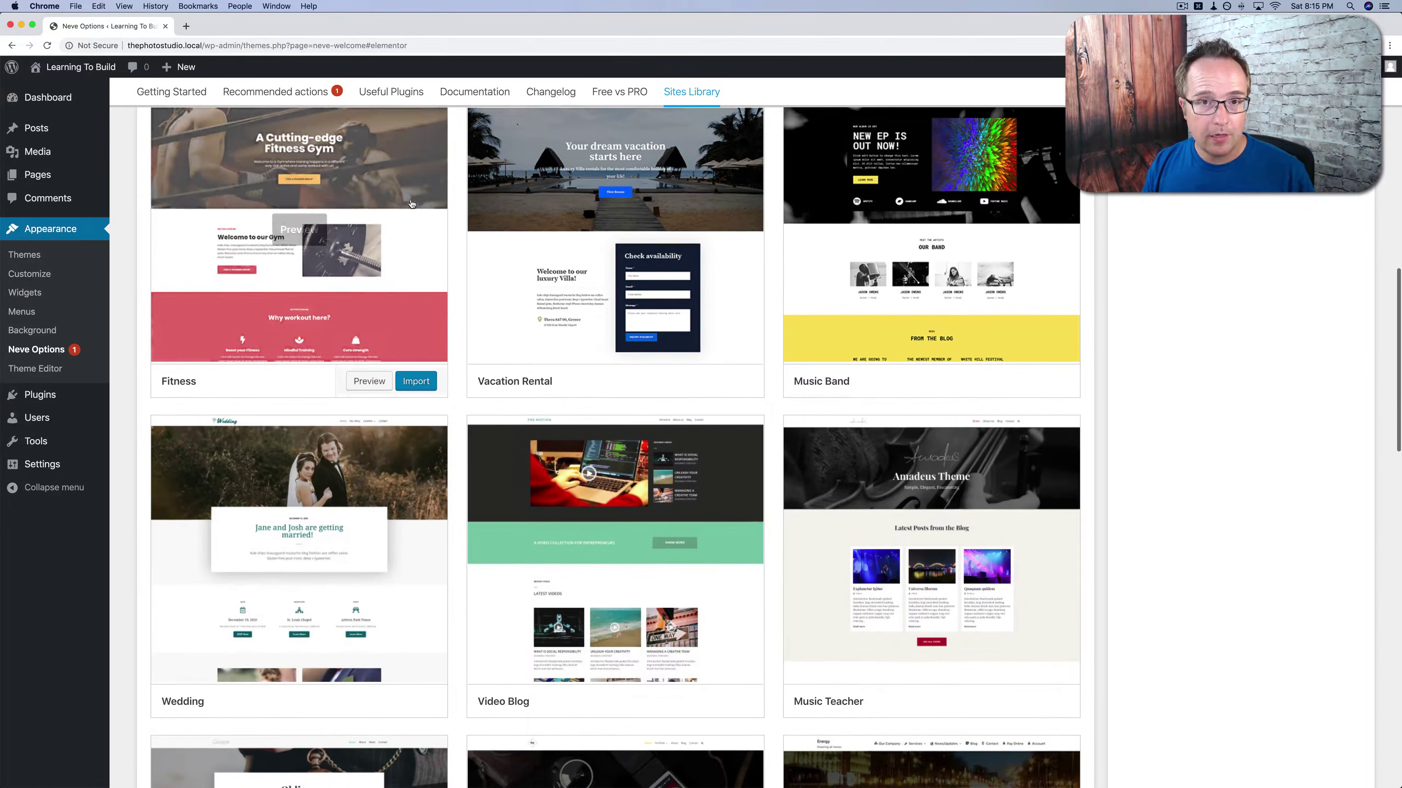
{"action": "scroll", "coordinate": [411, 203], "scroll_direction": "down", "scroll_amount": 4}
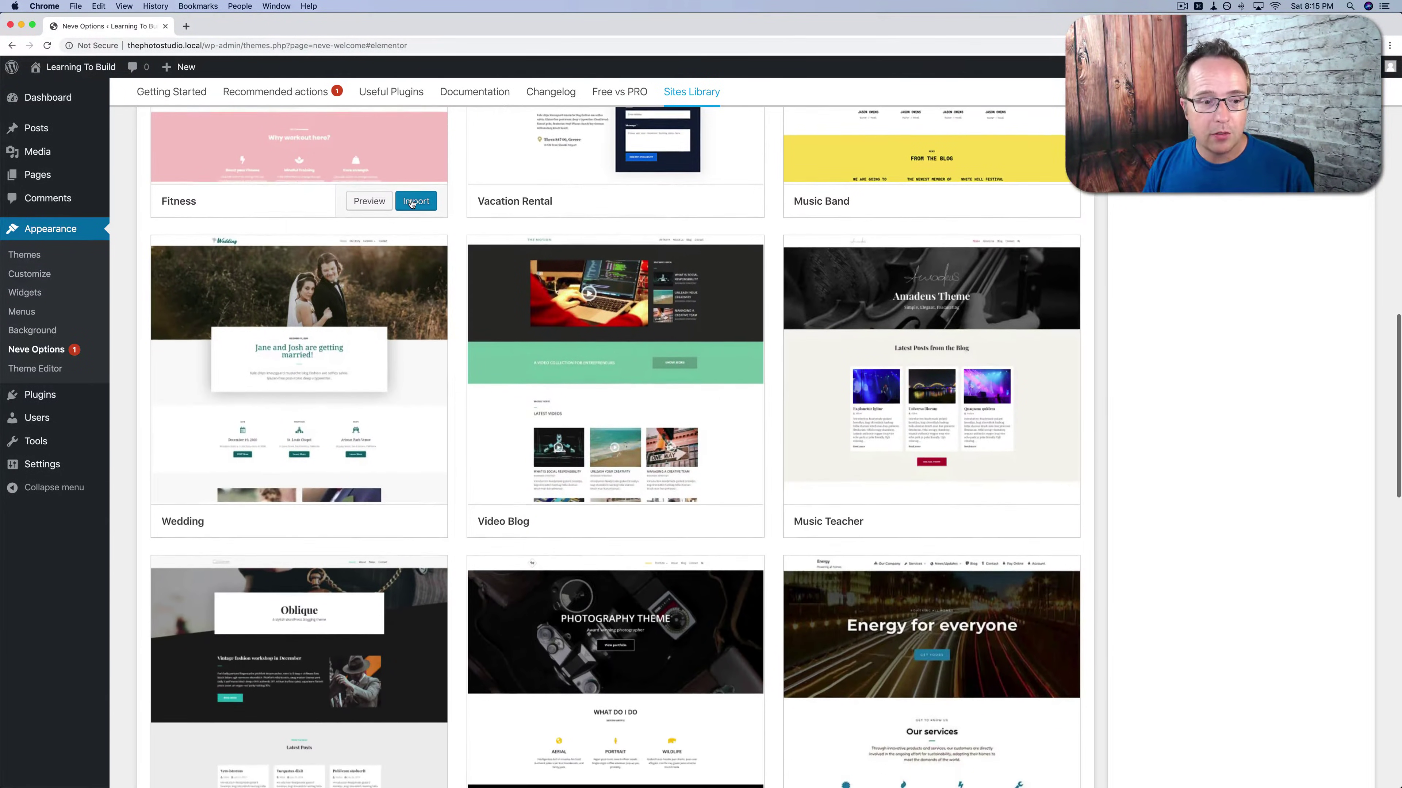
{"action": "scroll", "coordinate": [411, 203], "scroll_direction": "down", "scroll_amount": 5}
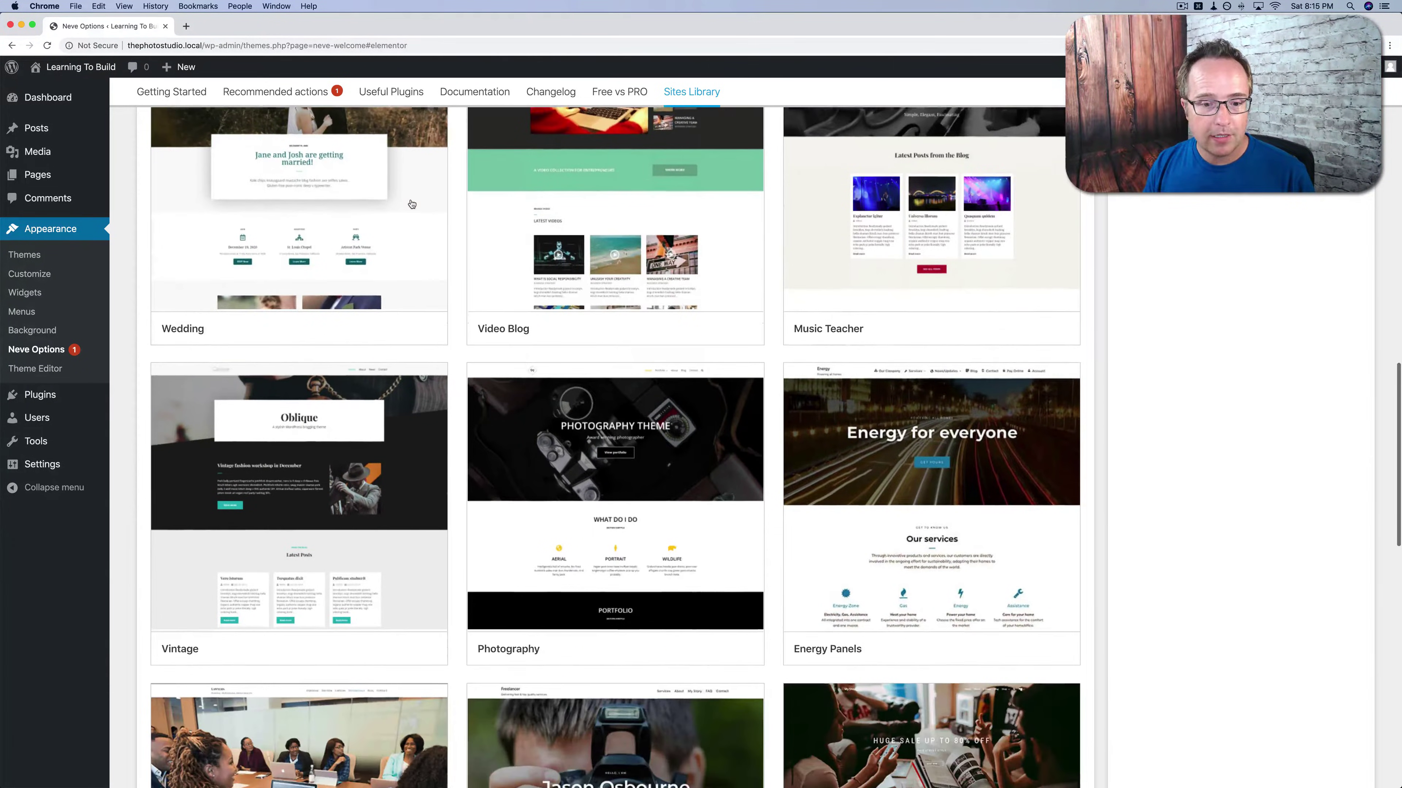
{"action": "scroll", "coordinate": [411, 204], "scroll_direction": "down", "scroll_amount": 4}
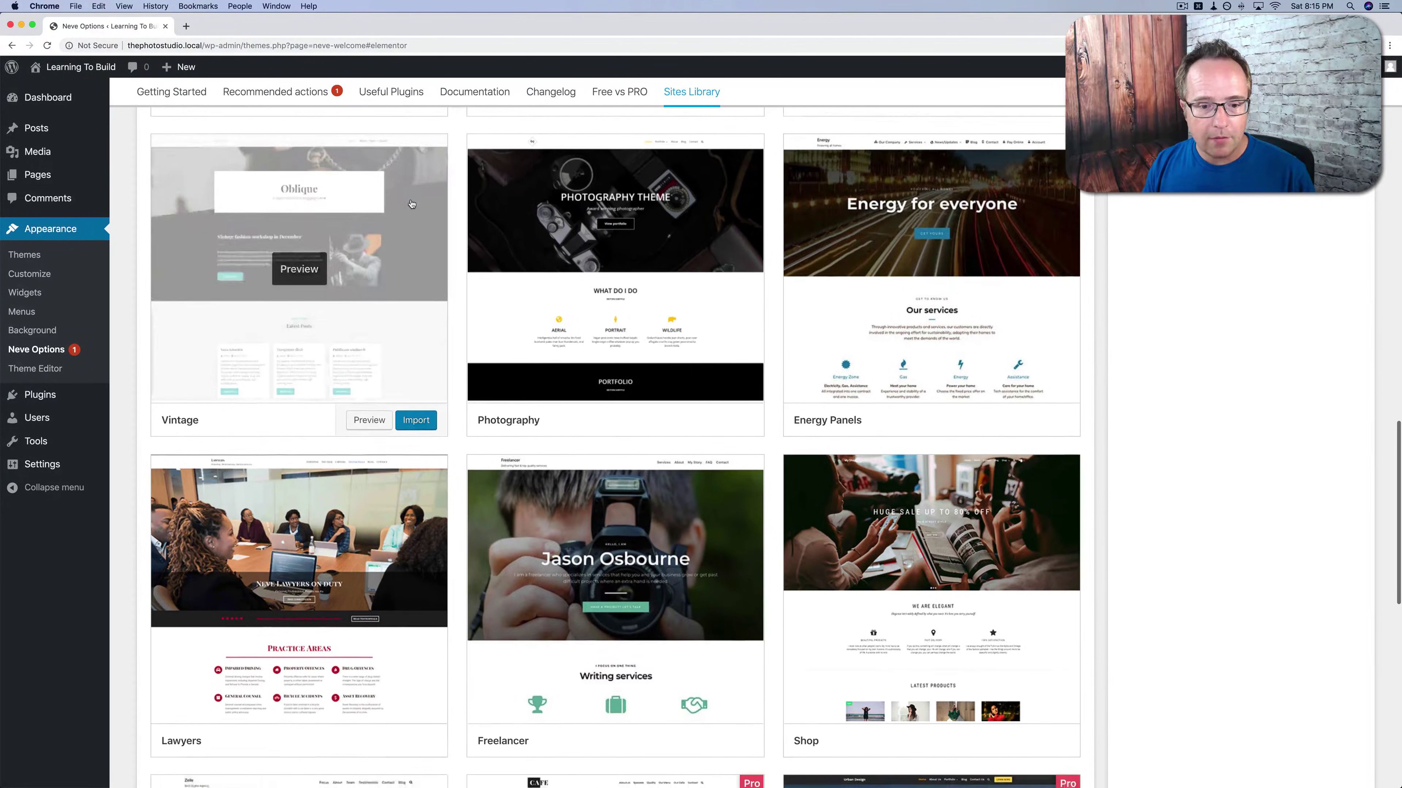
{"action": "scroll", "coordinate": [580, 262], "scroll_direction": "down", "scroll_amount": 3}
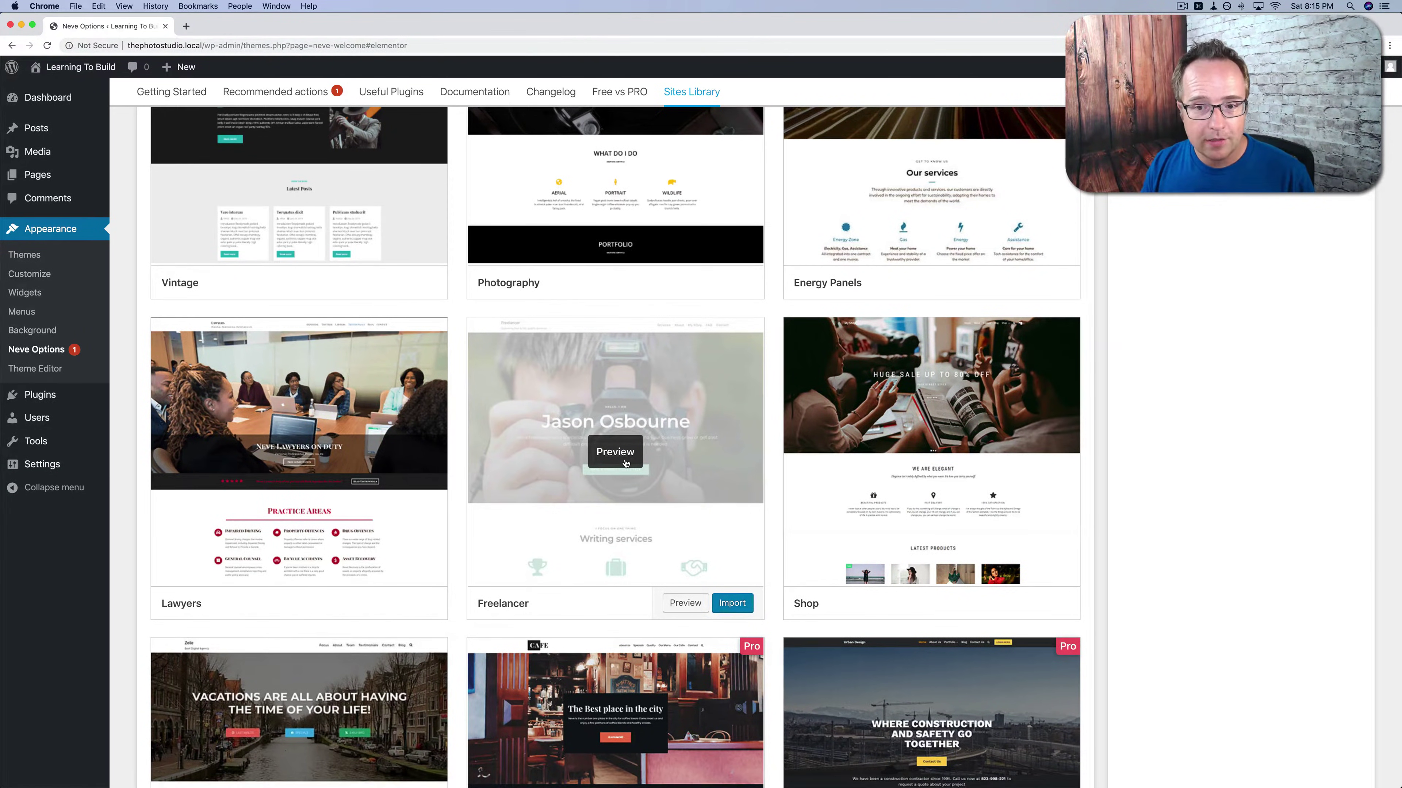
{"action": "scroll", "coordinate": [626, 463], "scroll_direction": "down", "scroll_amount": 7}
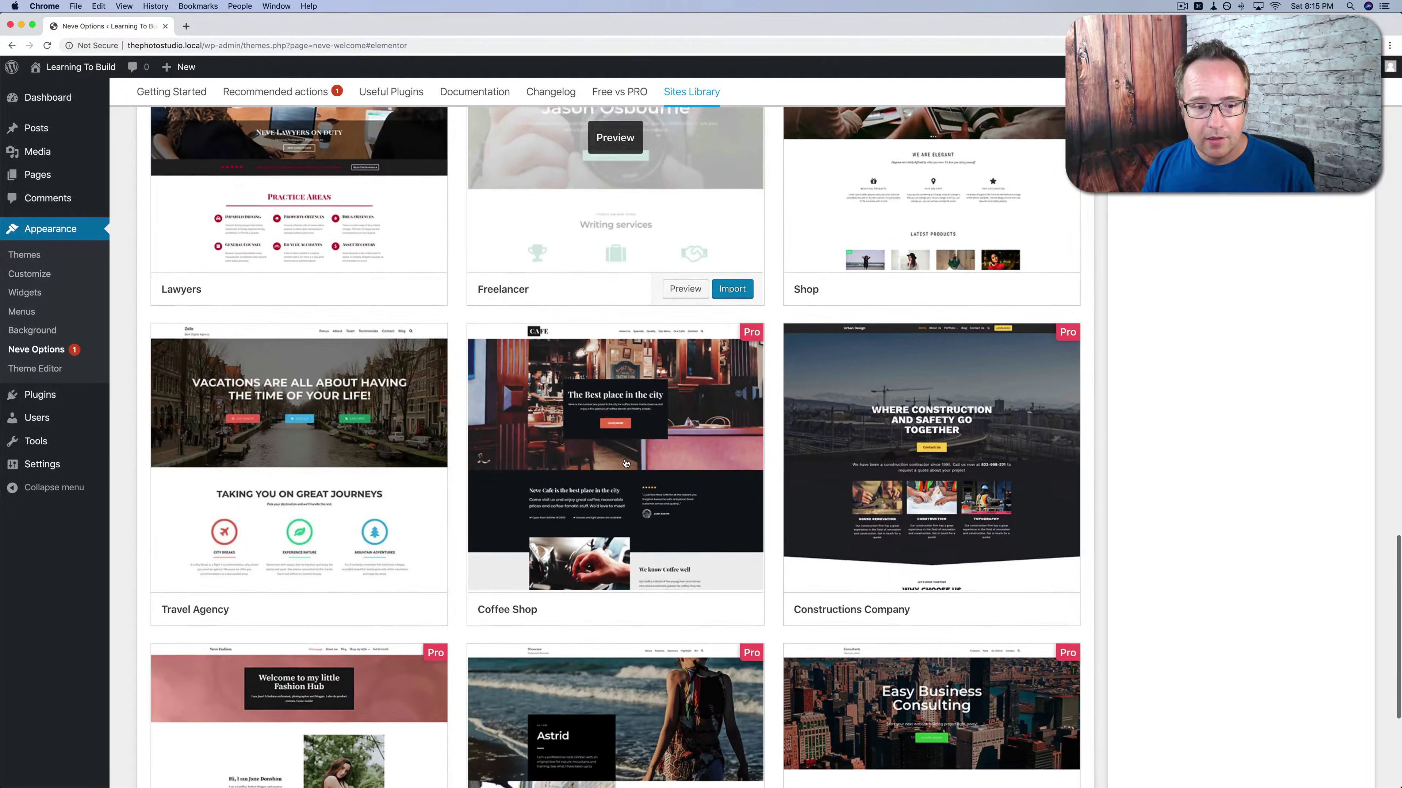
{"action": "scroll", "coordinate": [626, 463], "scroll_direction": "down", "scroll_amount": 5}
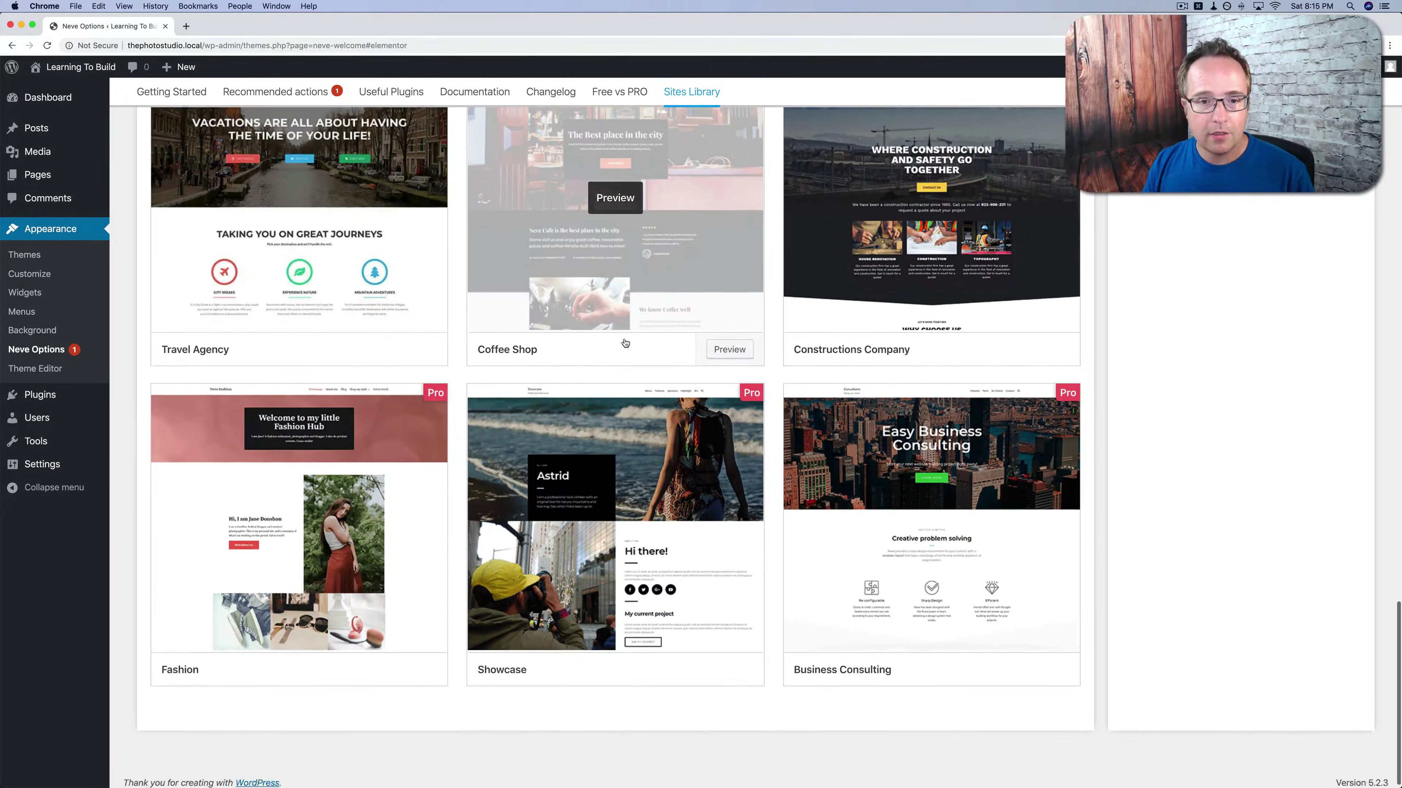
{"action": "scroll", "coordinate": [625, 343], "scroll_direction": "up", "scroll_amount": 13}
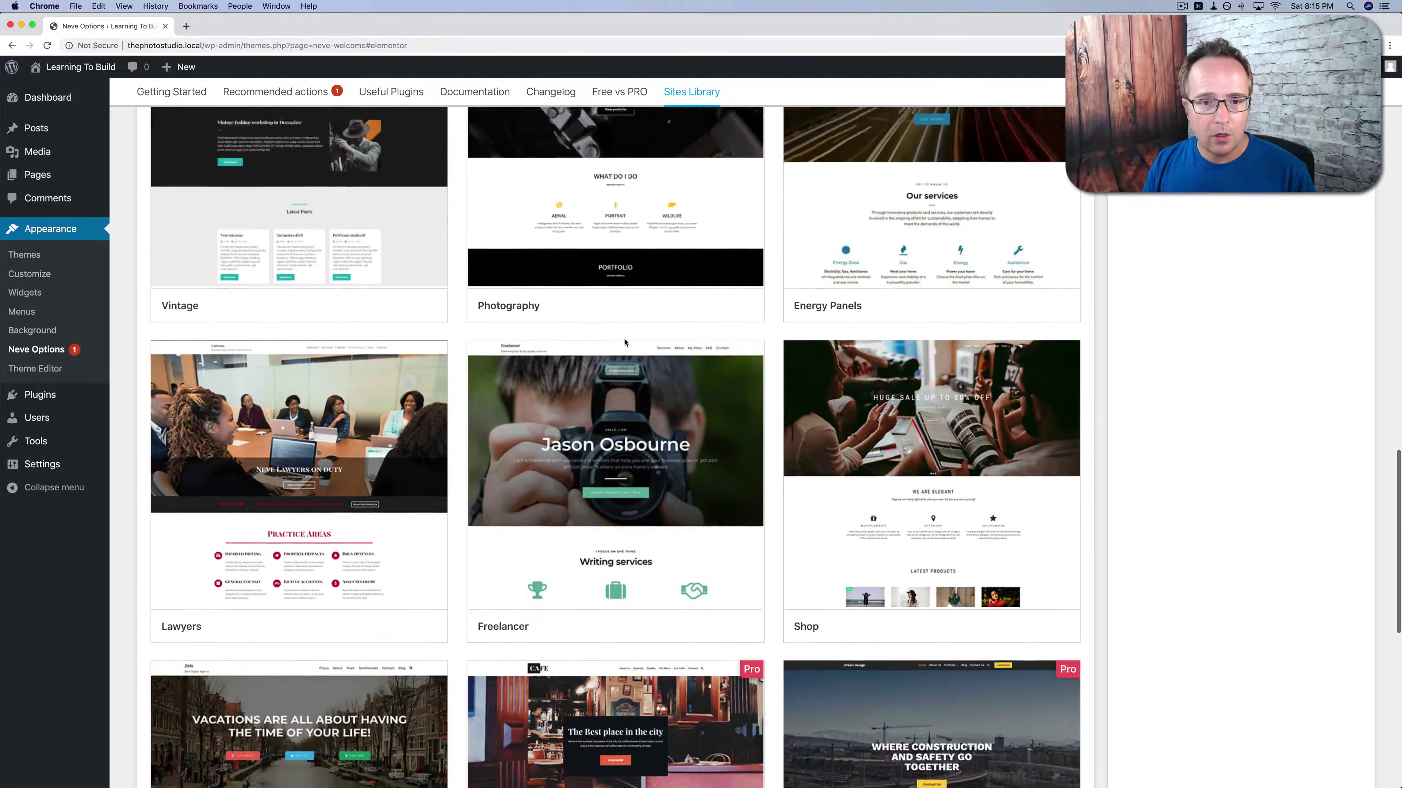
Preview the Photography demo site and examine its home page from the header to the contact form.
{"action": "scroll", "coordinate": [624, 342], "scroll_direction": "up", "scroll_amount": 3}
{"action": "mouse_move", "coordinate": [612, 252]}
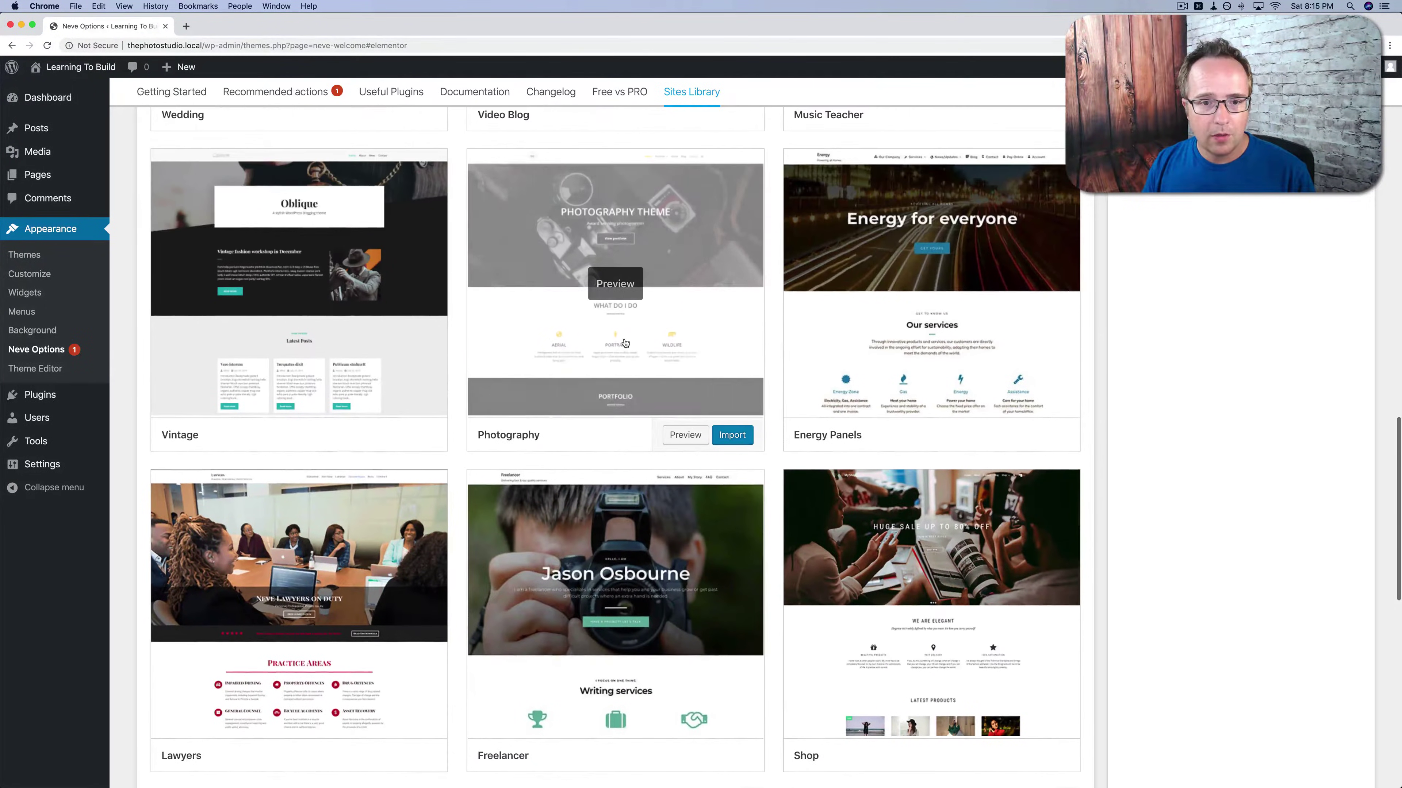
{"action": "left_click", "coordinate": [615, 284]}
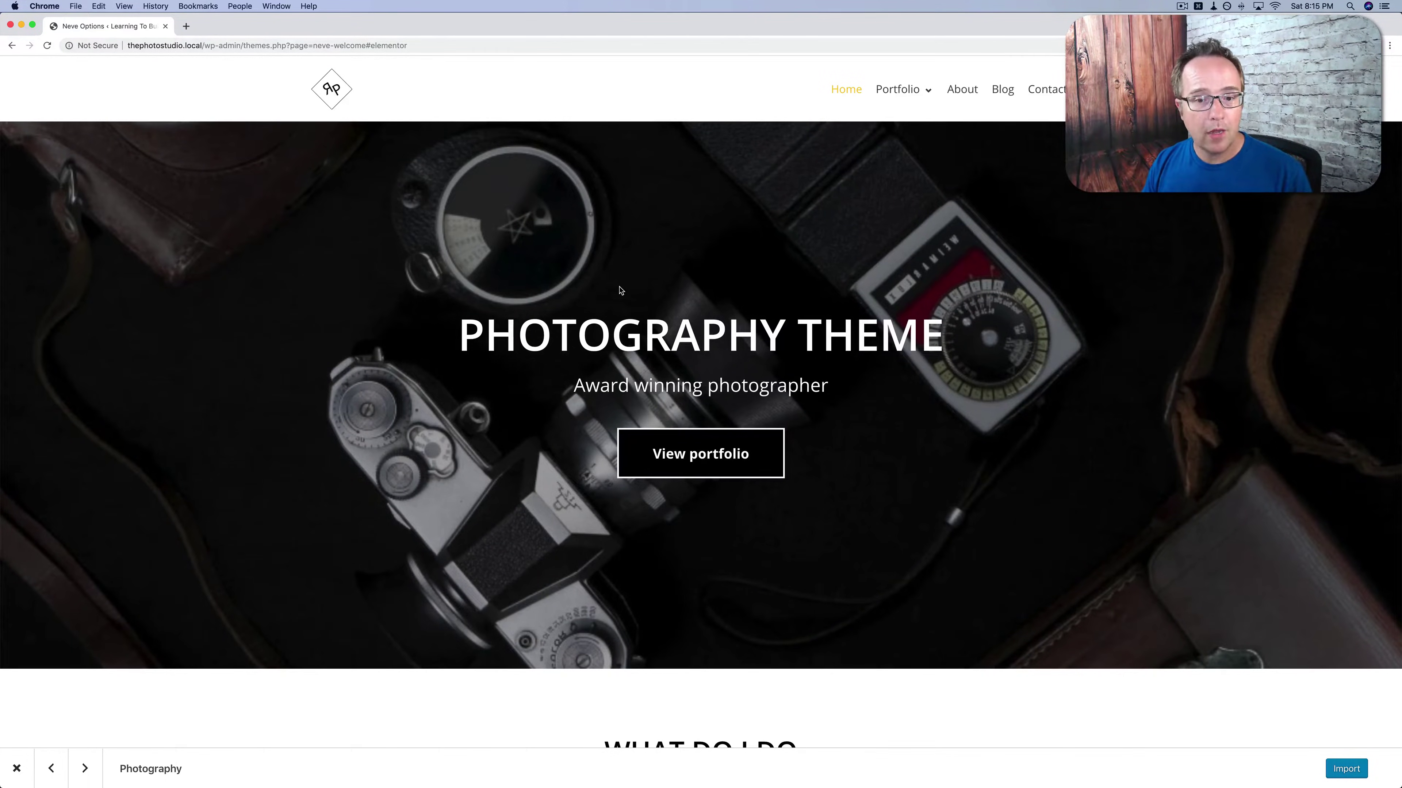
{"action": "scroll", "coordinate": [620, 291], "scroll_direction": "down", "scroll_amount": 15}
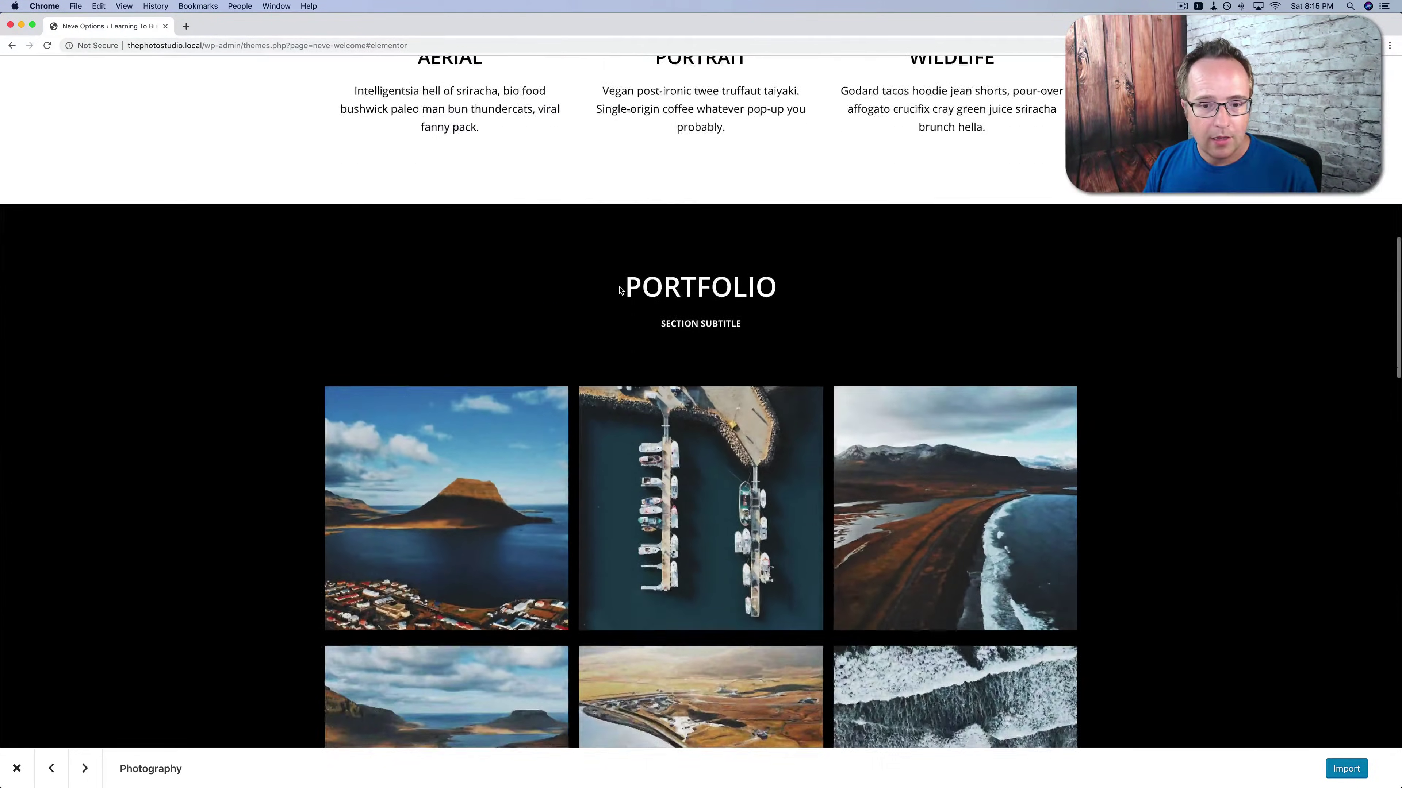
{"action": "scroll", "coordinate": [620, 291], "scroll_direction": "down", "scroll_amount": 15}
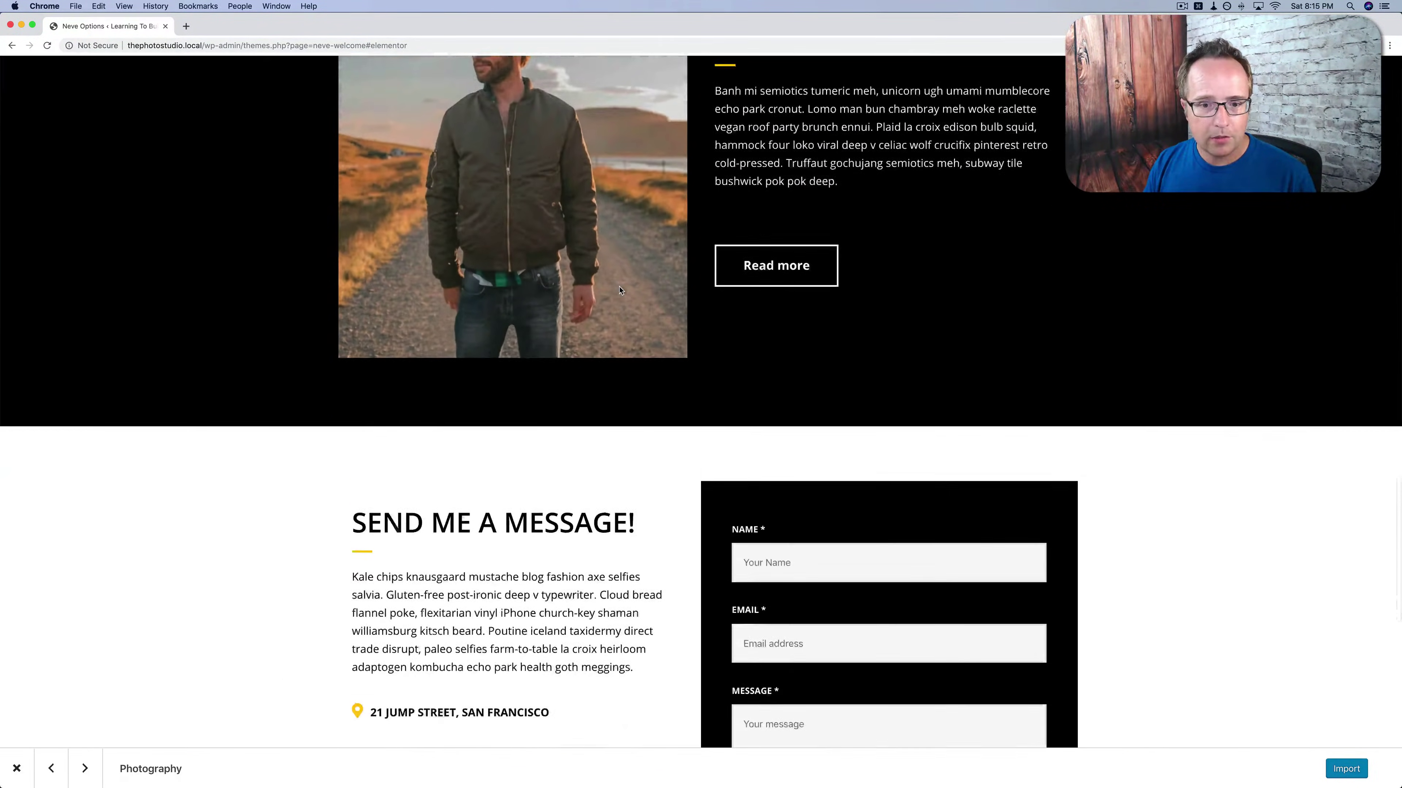
{"action": "scroll", "coordinate": [620, 291], "scroll_direction": "down", "scroll_amount": 5}
{"action": "scroll", "coordinate": [620, 291], "scroll_direction": "up", "scroll_amount": 12}
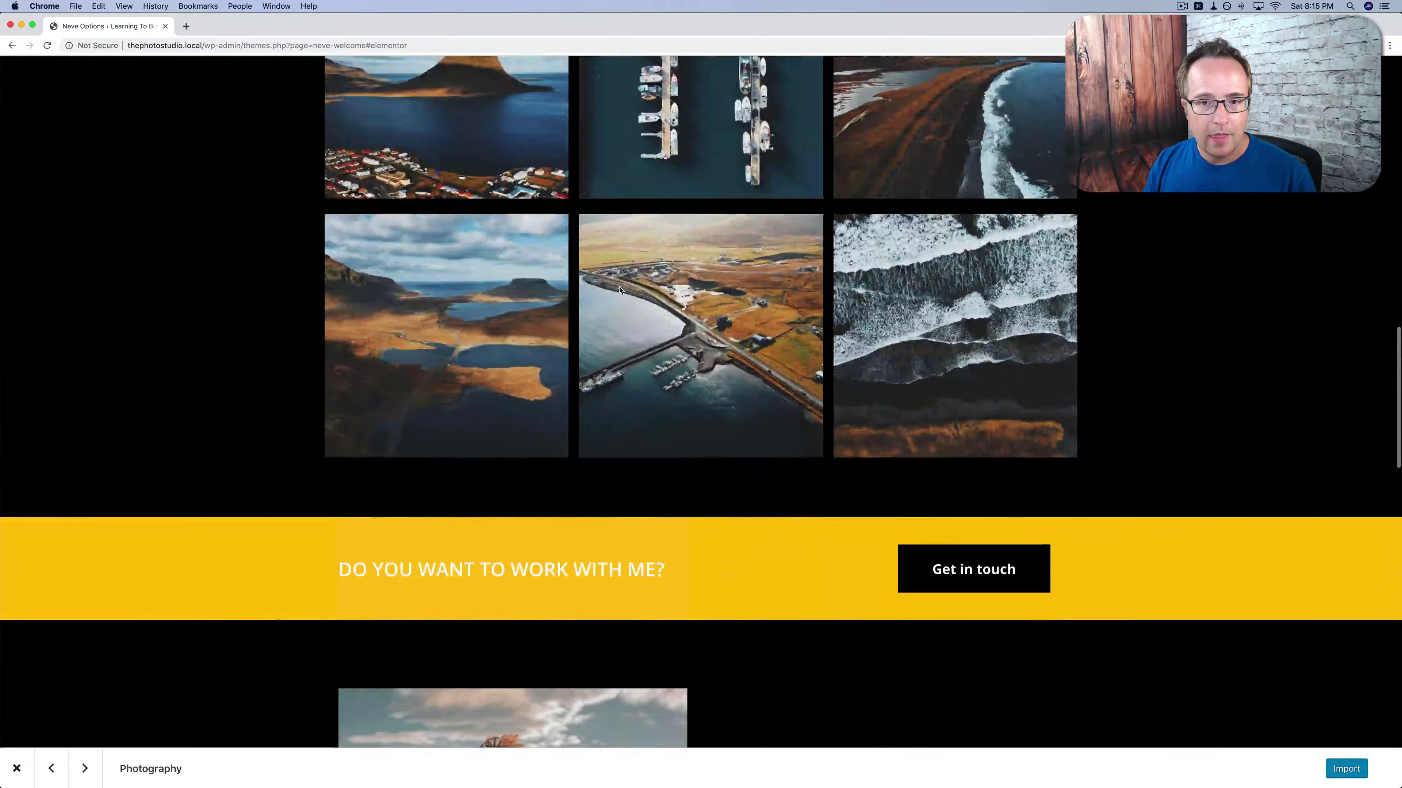
{"action": "scroll", "coordinate": [620, 290], "scroll_direction": "up", "scroll_amount": 20}
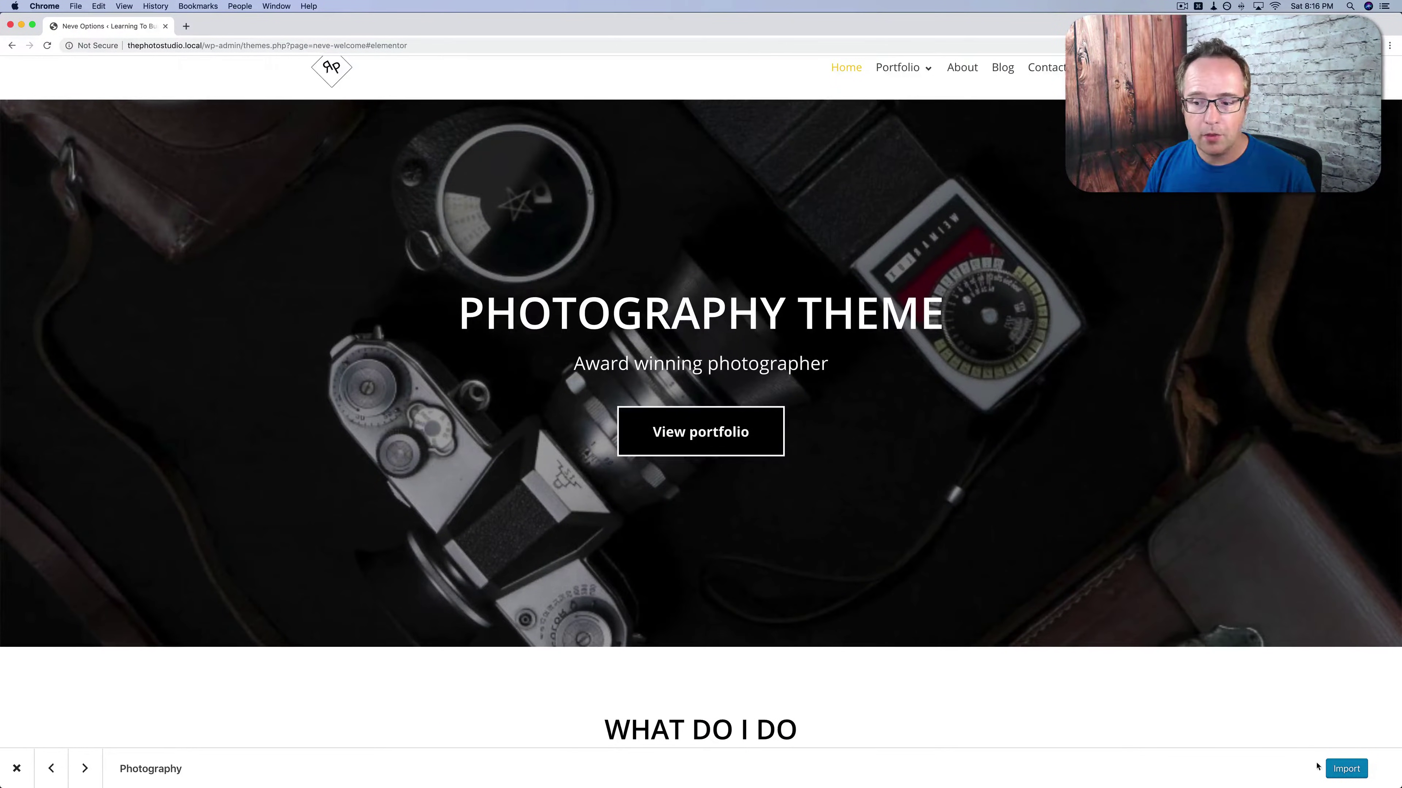
Import the Photography demo with its content, customizer settings, widgets and required plugins, and open the imported website.
{"action": "left_click", "coordinate": [1344, 769]}
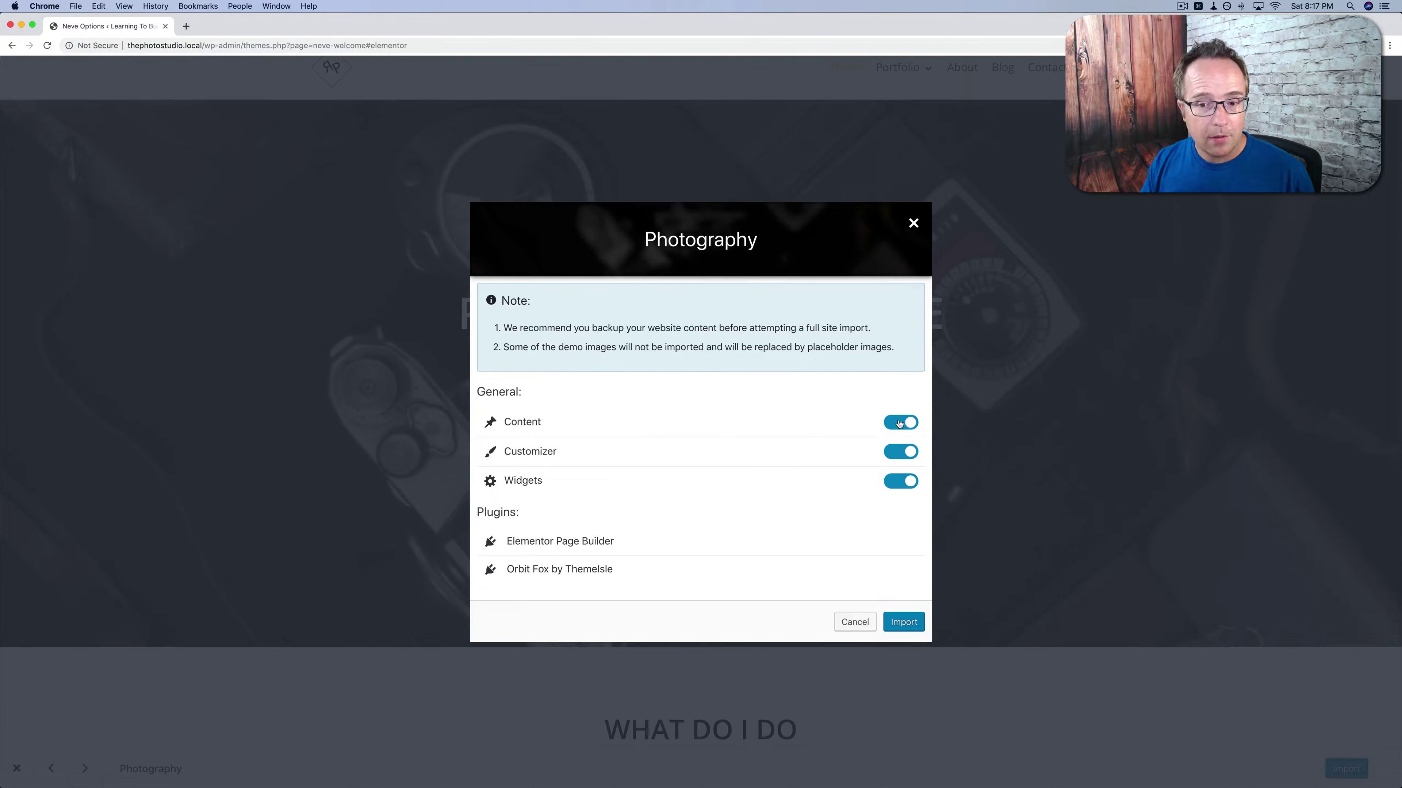
{"action": "left_click", "coordinate": [905, 622]}
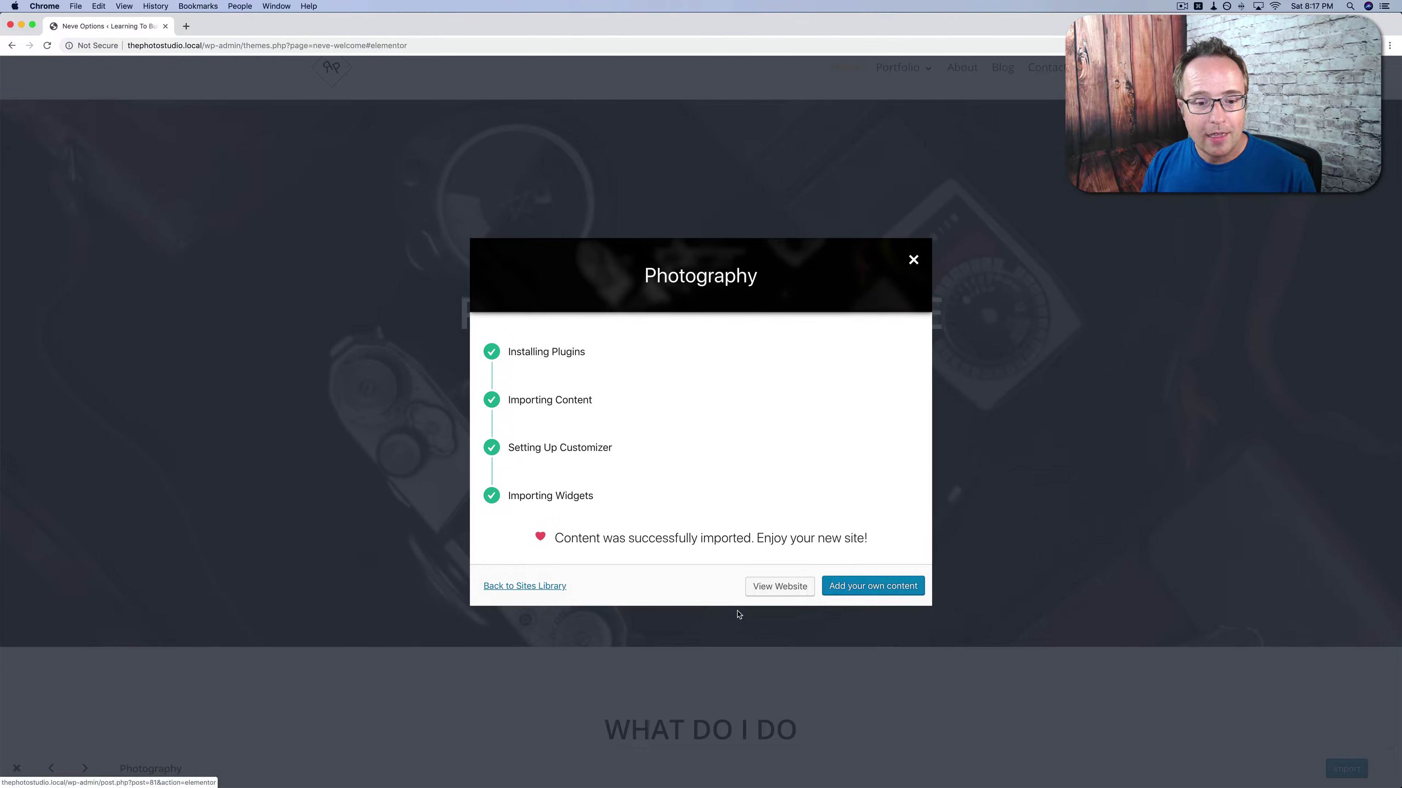
{"action": "left_click", "coordinate": [770, 589]}
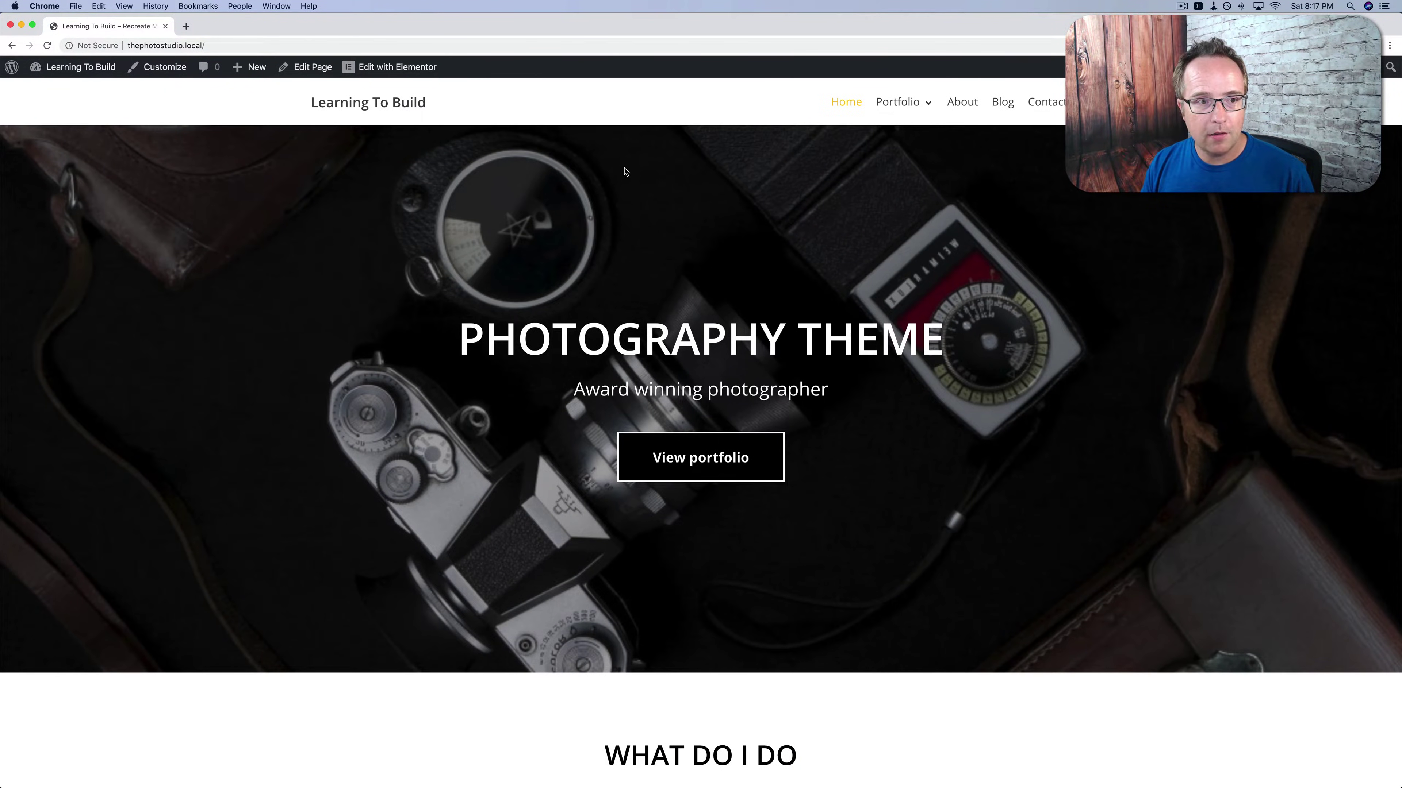
Check the site's address and look over the imported home page down to the footer.
{"action": "left_click", "coordinate": [218, 45]}
{"action": "left_click_drag", "start_coordinate": [218, 45], "coordinate": [124, 46]}
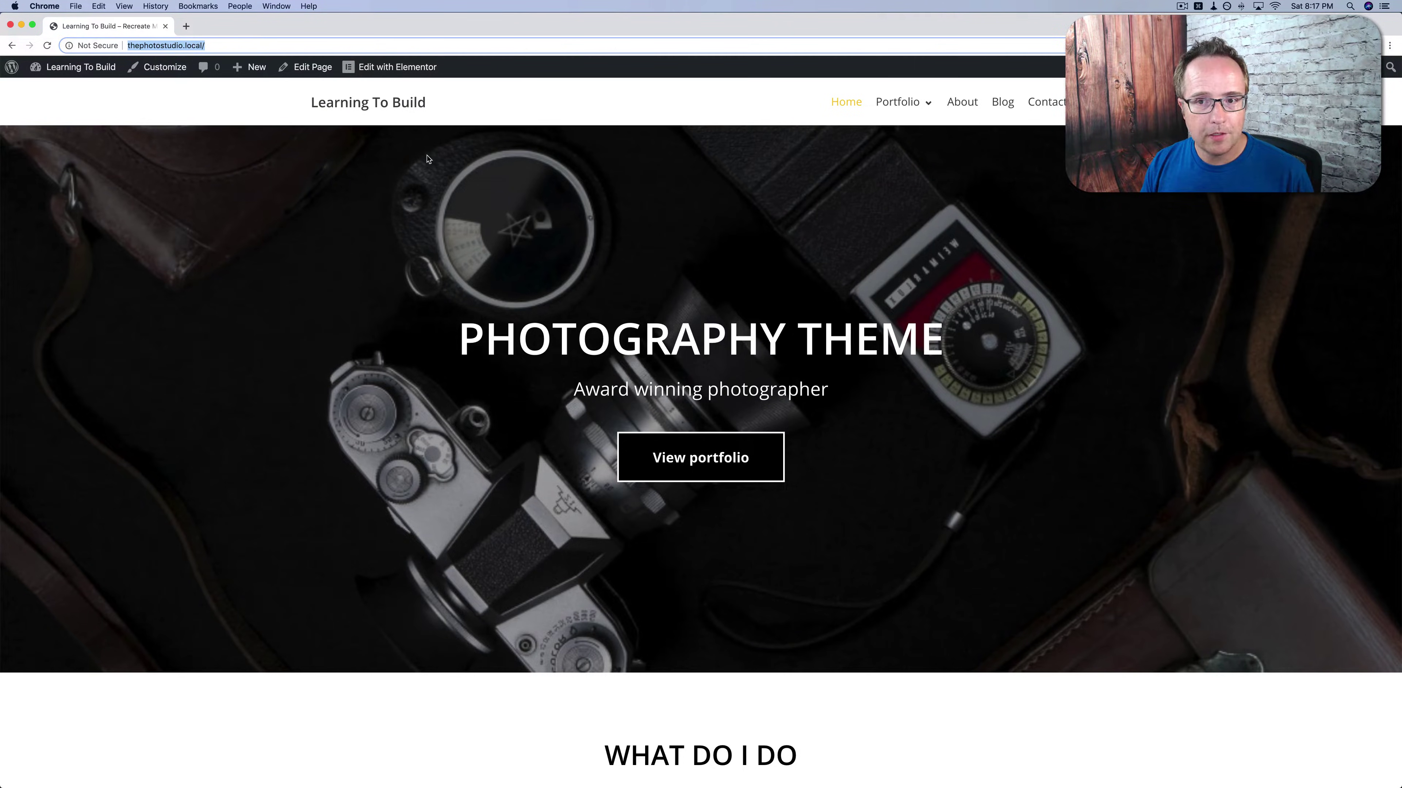
{"action": "scroll", "coordinate": [430, 294], "scroll_direction": "down", "scroll_amount": 10}
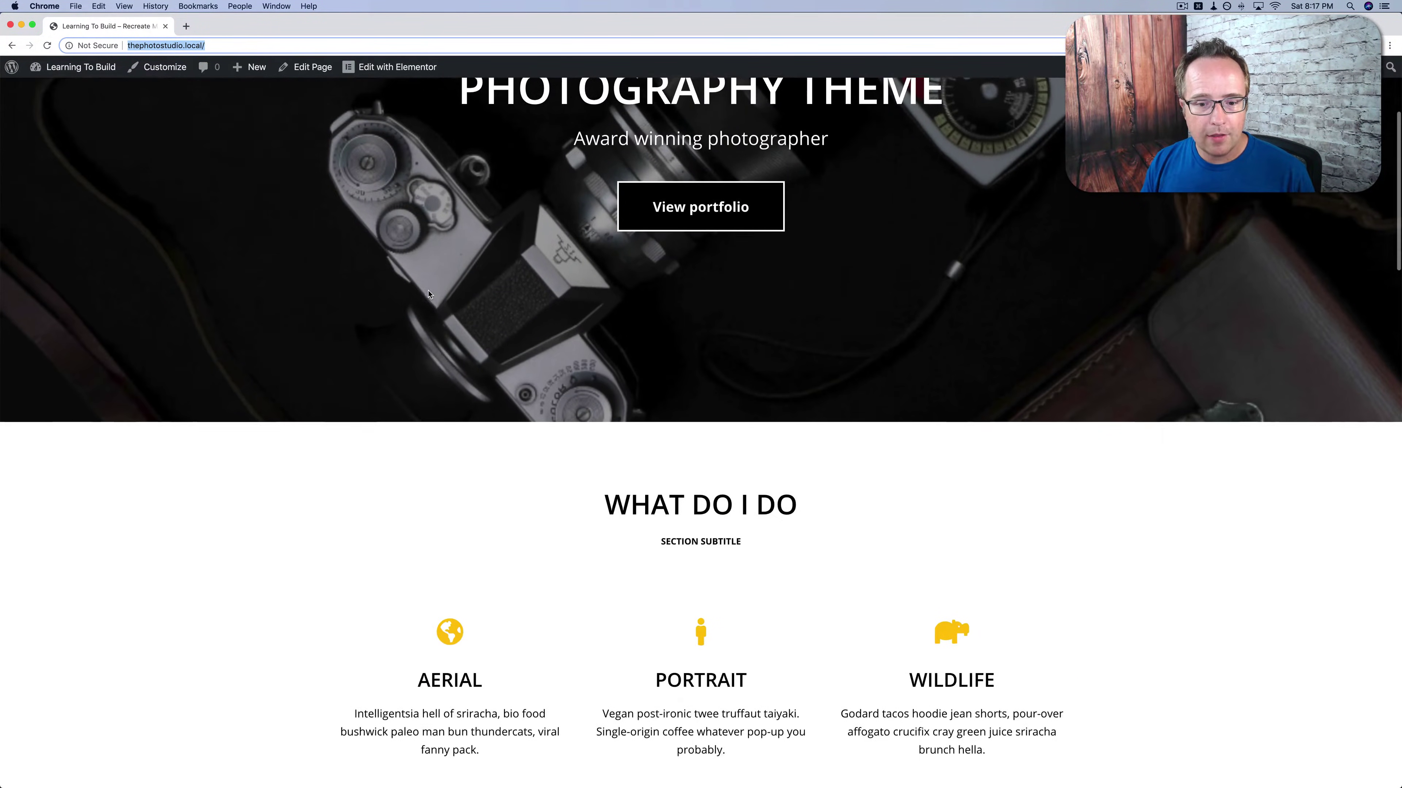
{"action": "scroll", "coordinate": [430, 294], "scroll_direction": "down", "scroll_amount": 9}
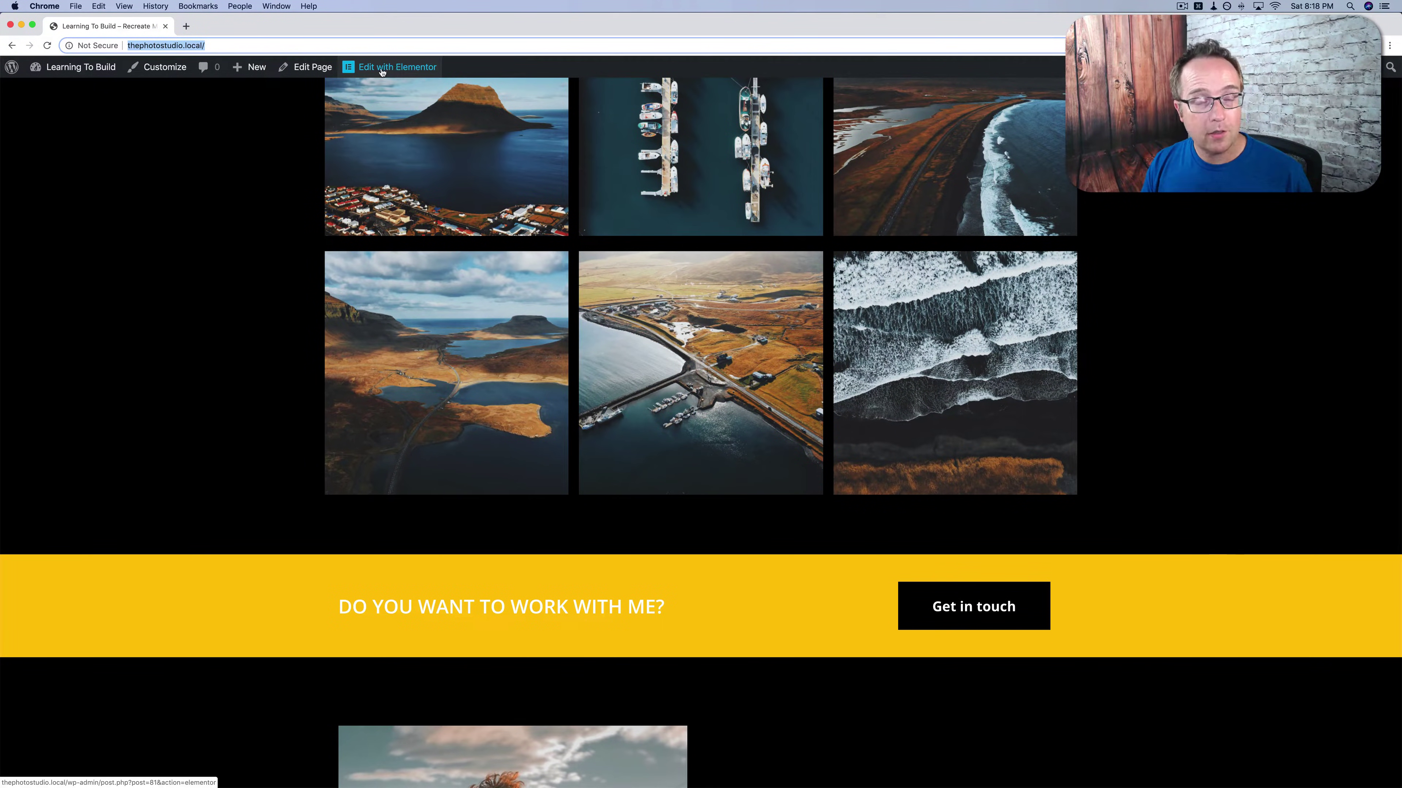
{"action": "scroll", "coordinate": [282, 308], "scroll_direction": "down", "scroll_amount": 10}
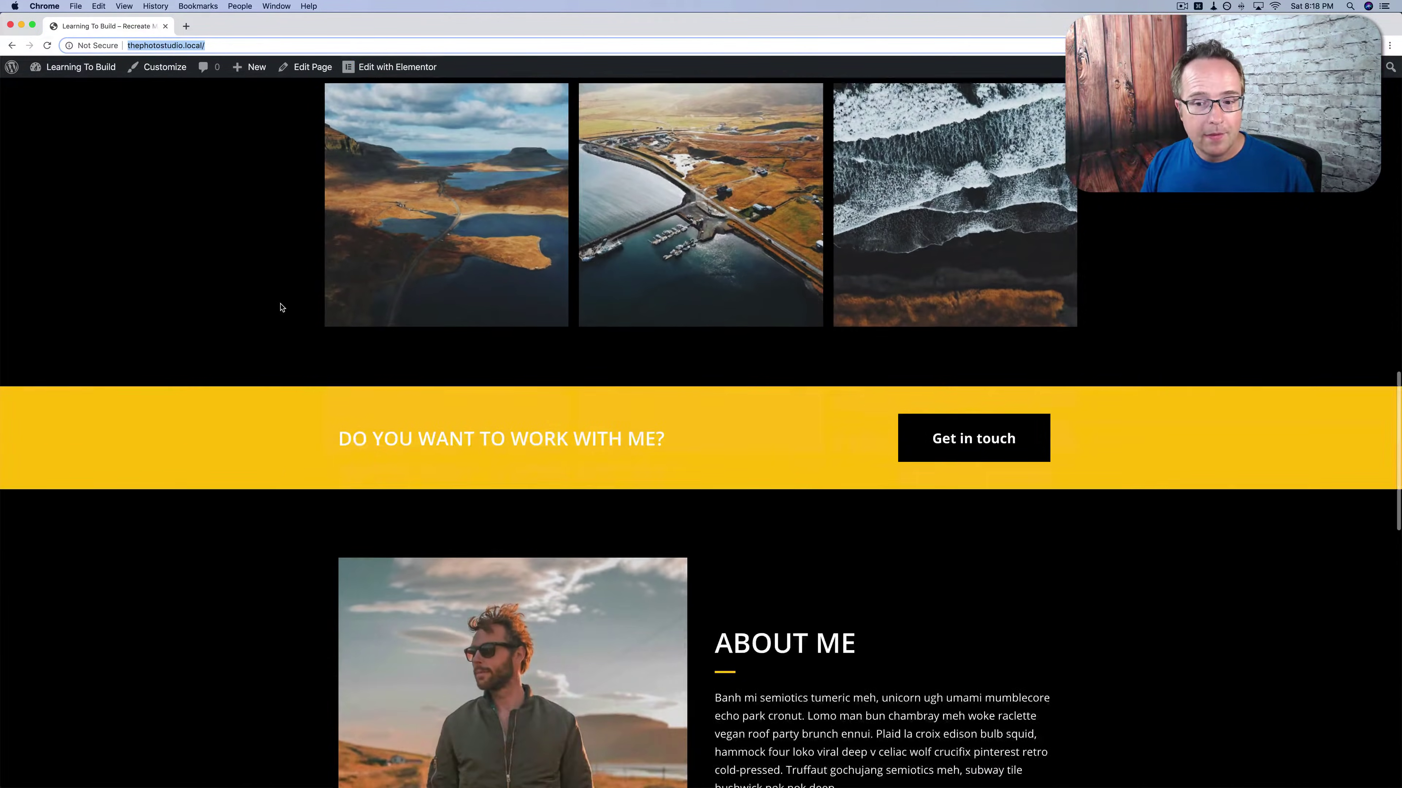
{"action": "scroll", "coordinate": [281, 307], "scroll_direction": "down", "scroll_amount": 10}
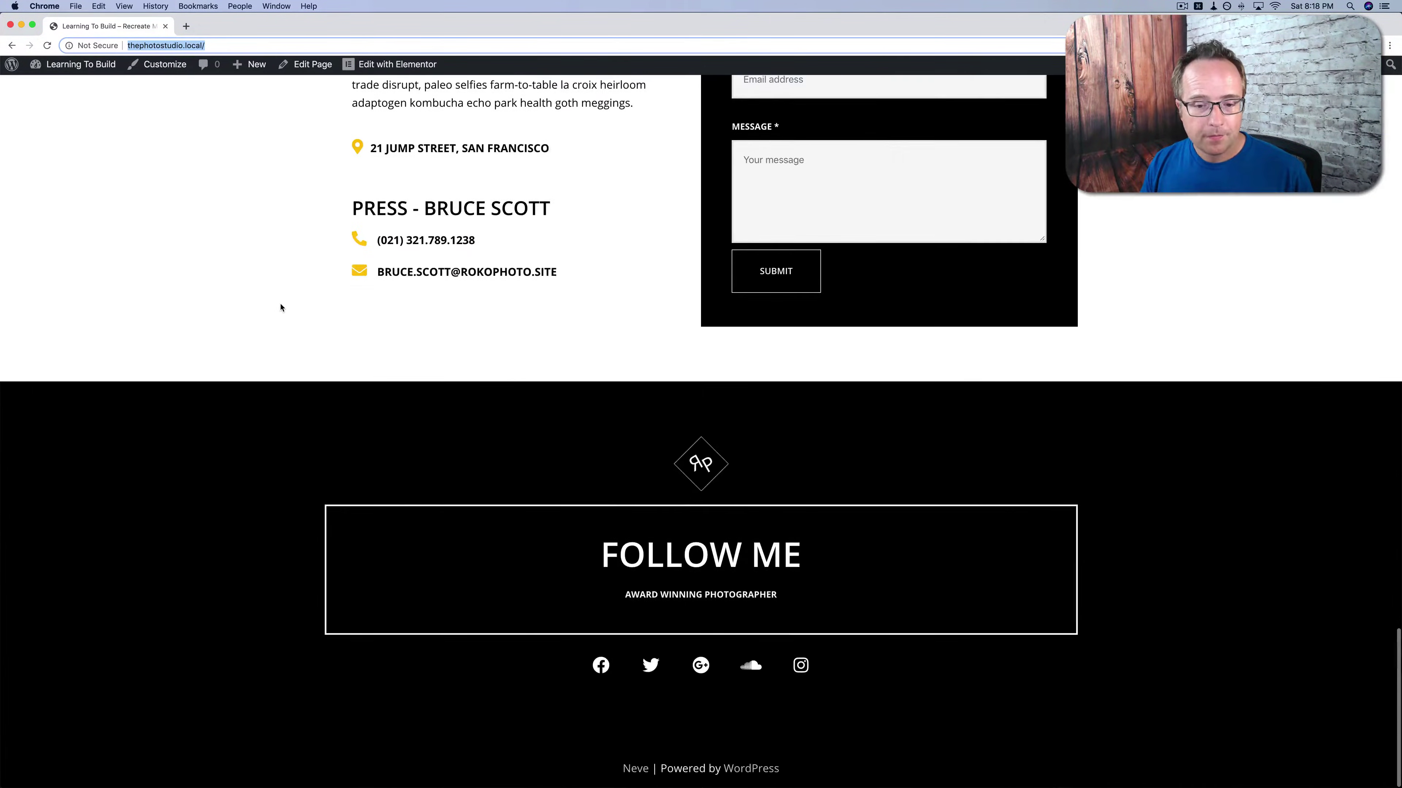
{"action": "scroll", "coordinate": [381, 545], "scroll_direction": "up", "scroll_amount": 20}
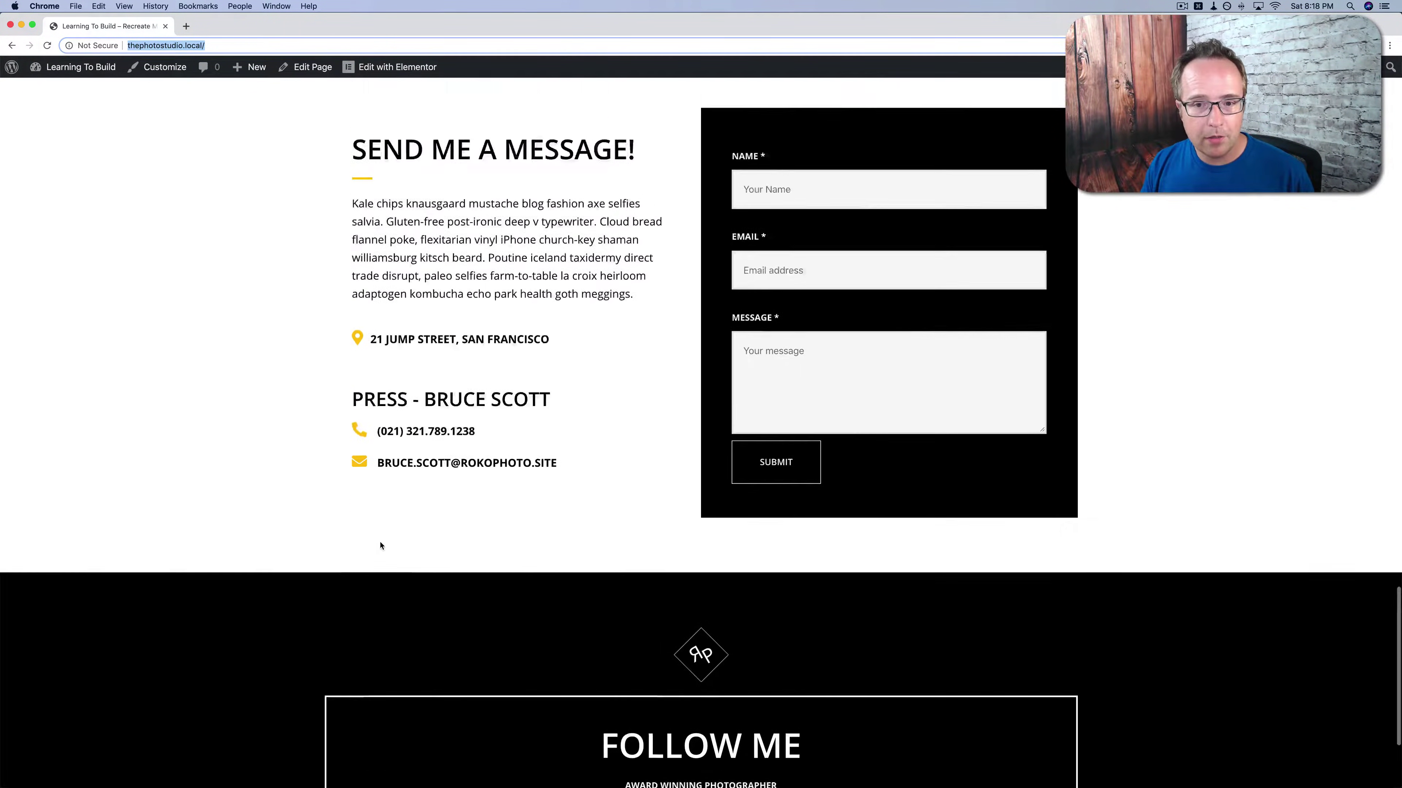
{"action": "scroll", "coordinate": [381, 545], "scroll_direction": "up", "scroll_amount": 20}
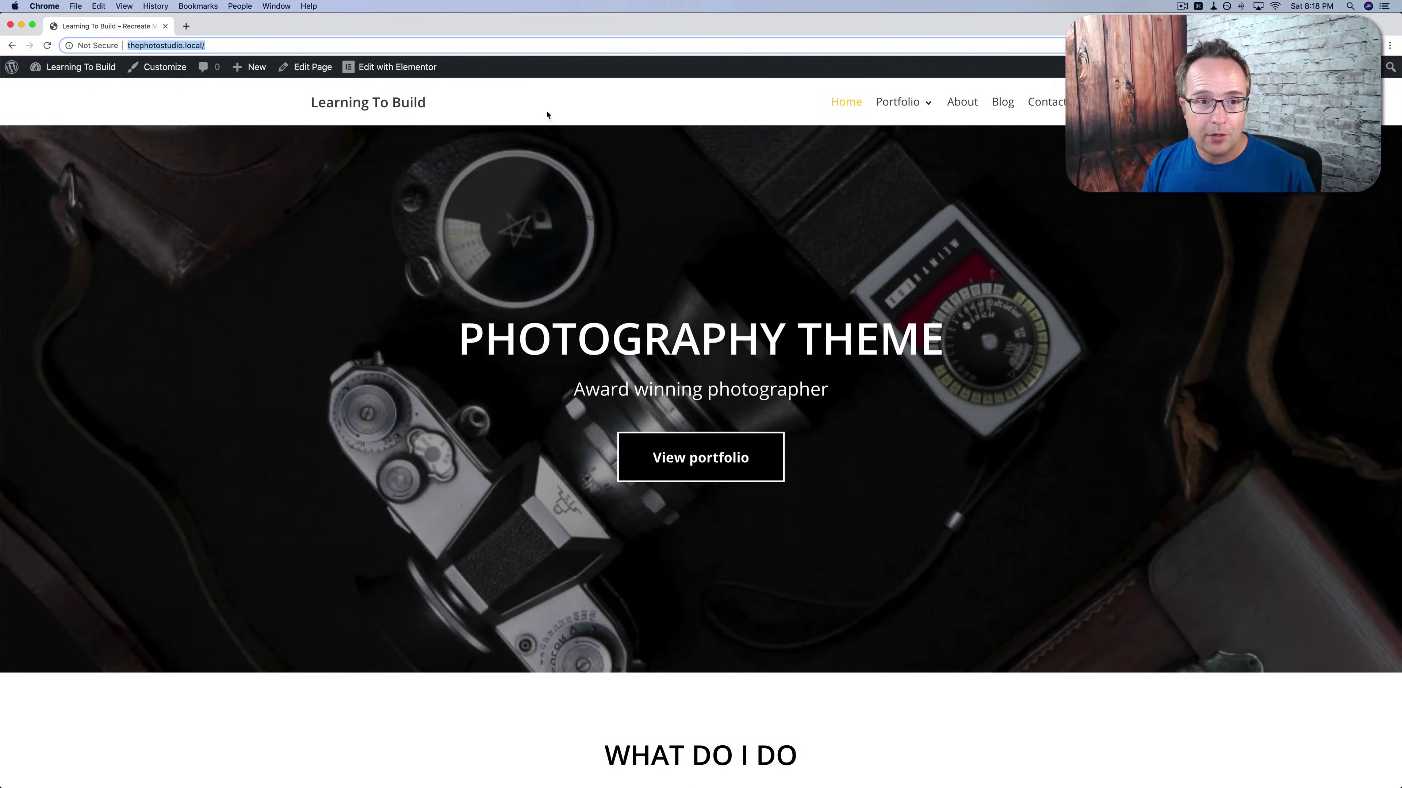
Open the header's Logo & Site Identity settings in the site customizer, reached through the WordPress dashboard.
{"action": "triple_click", "coordinate": [392, 111]}
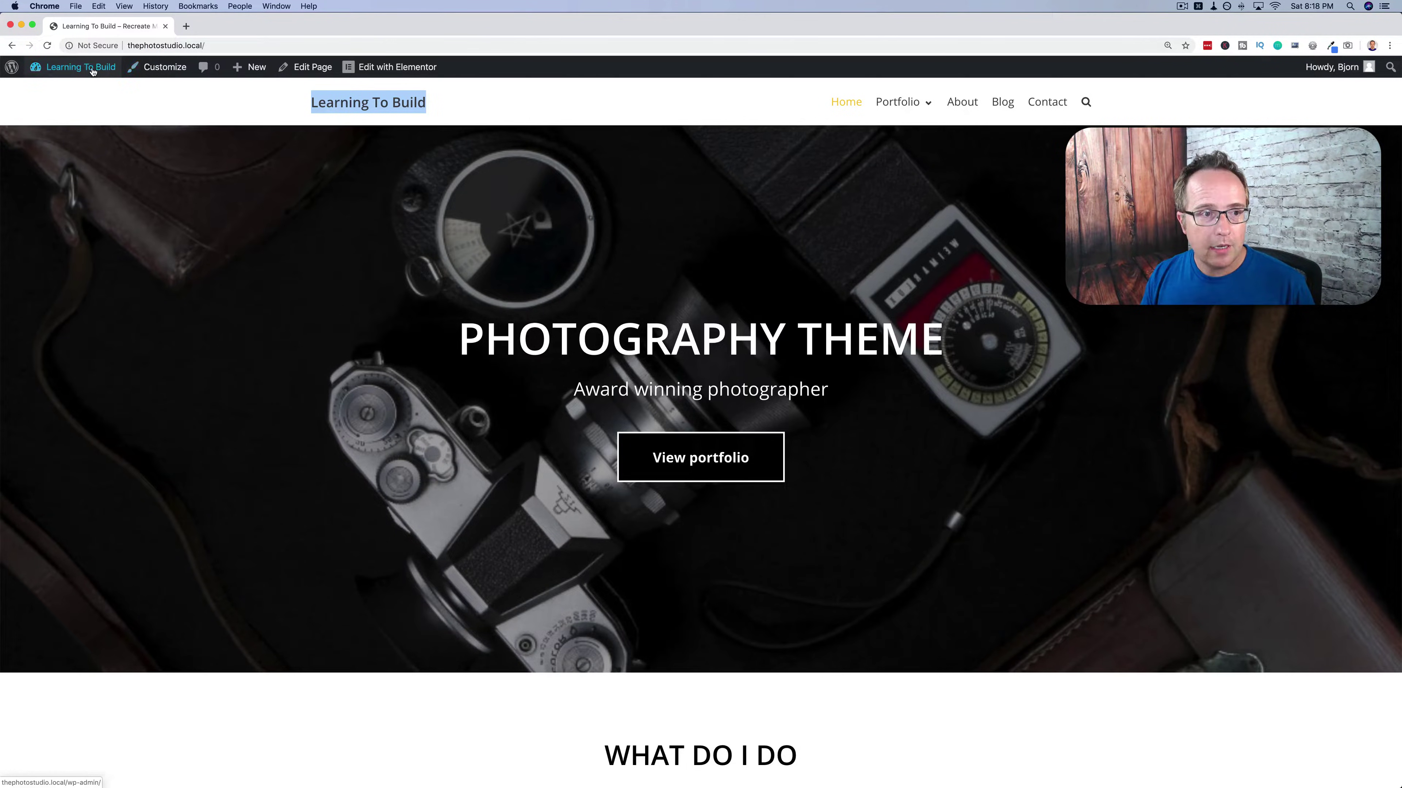
{"action": "mouse_move", "coordinate": [77, 67]}
{"action": "left_click", "coordinate": [56, 92]}
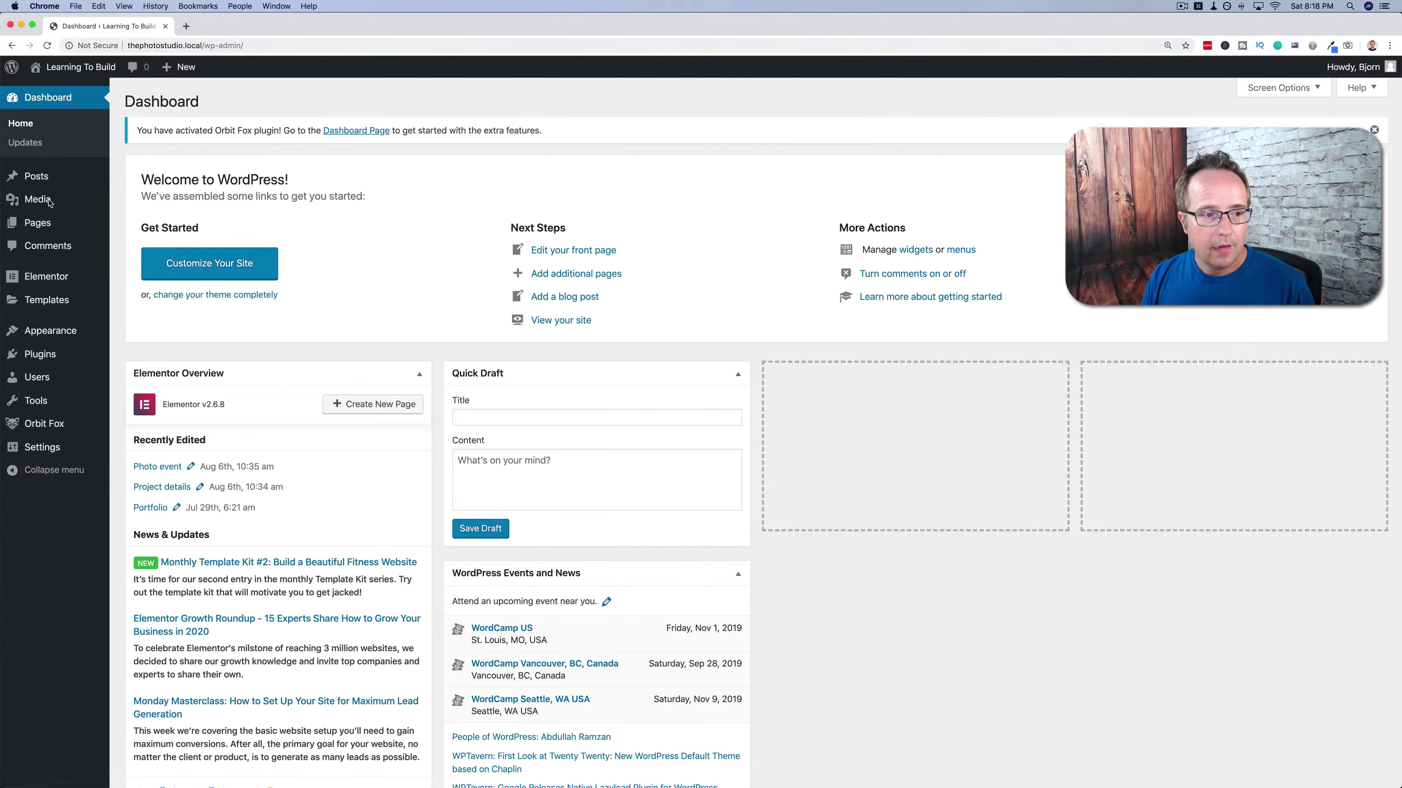
{"action": "mouse_move", "coordinate": [50, 331]}
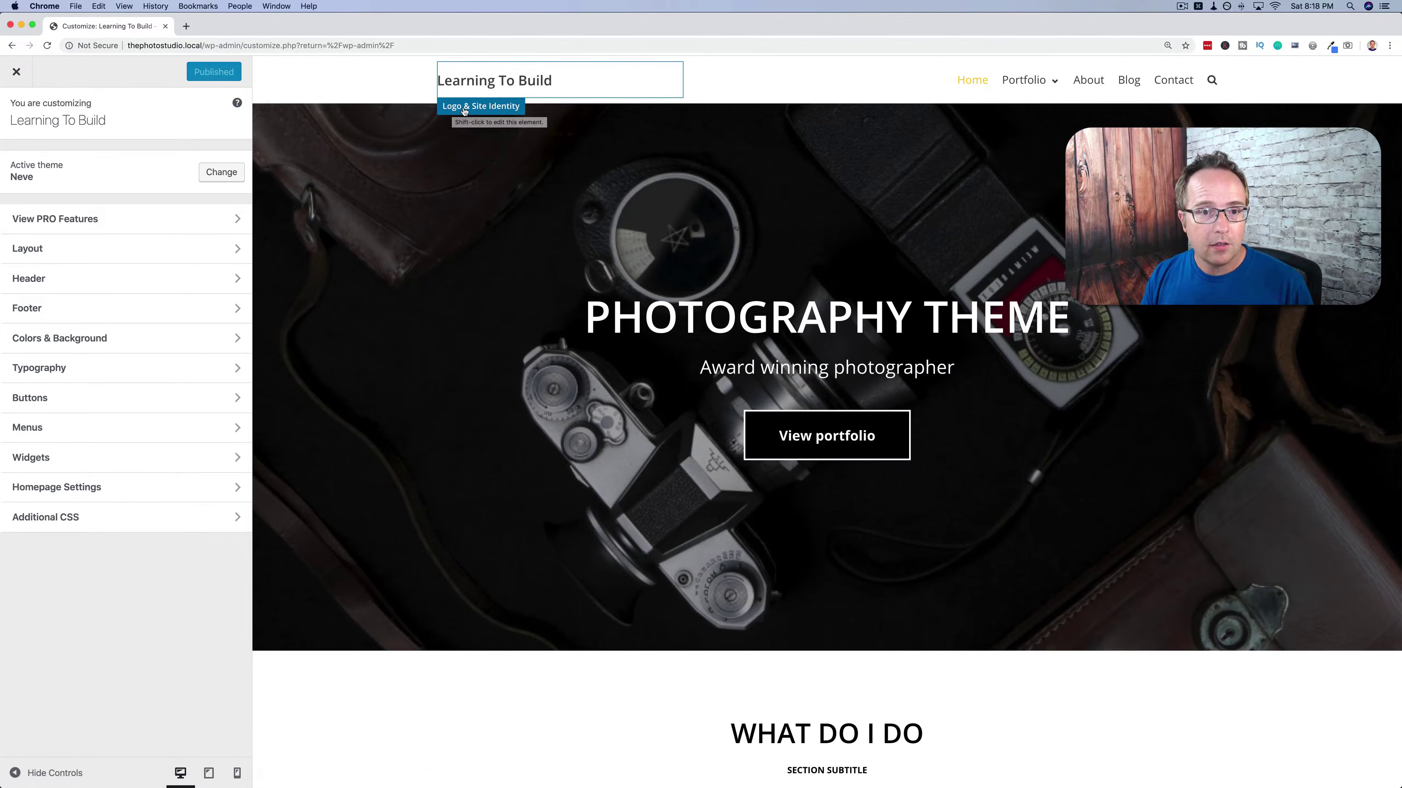
{"action": "left_click", "coordinate": [481, 110]}
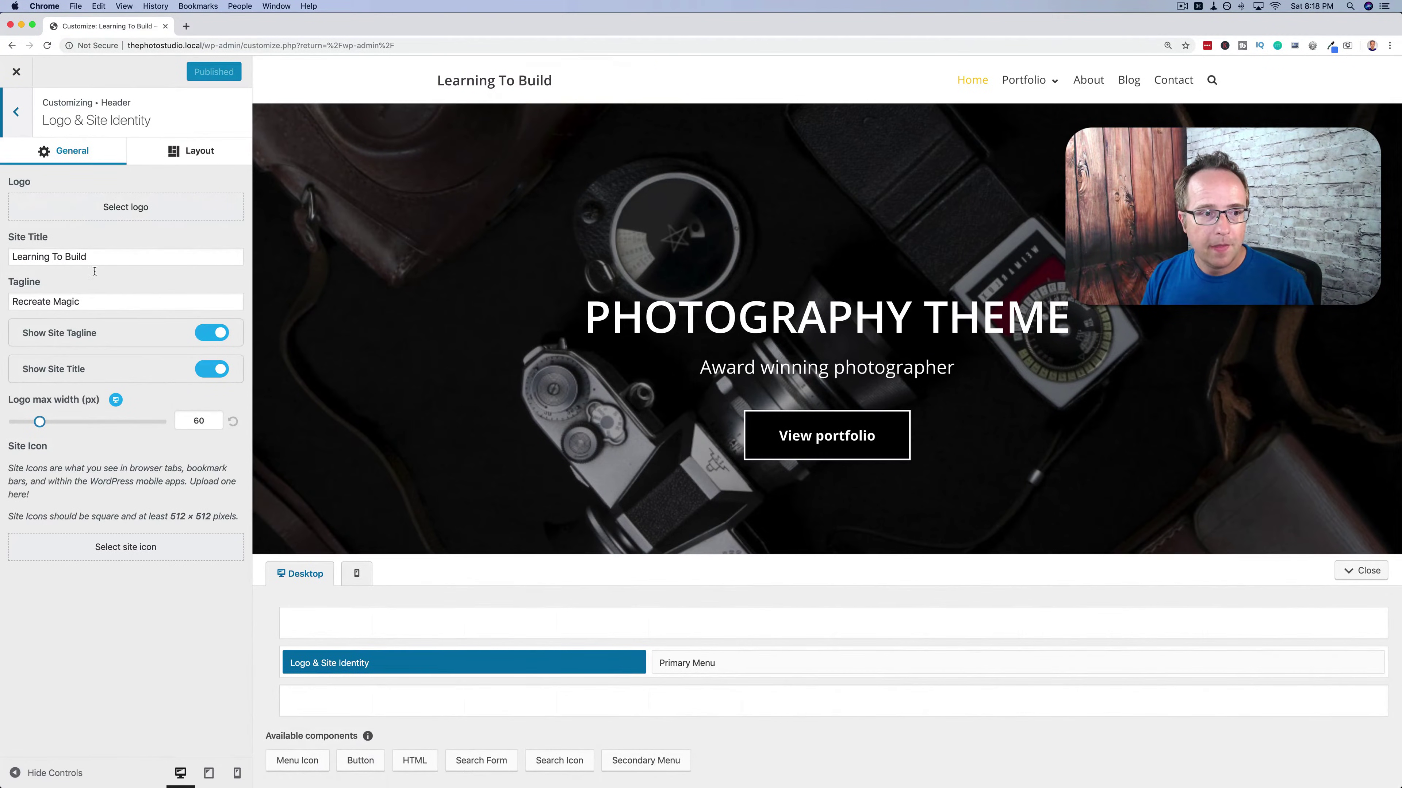
{"action": "left_click_drag", "start_coordinate": [95, 263], "coordinate": [10, 256]}
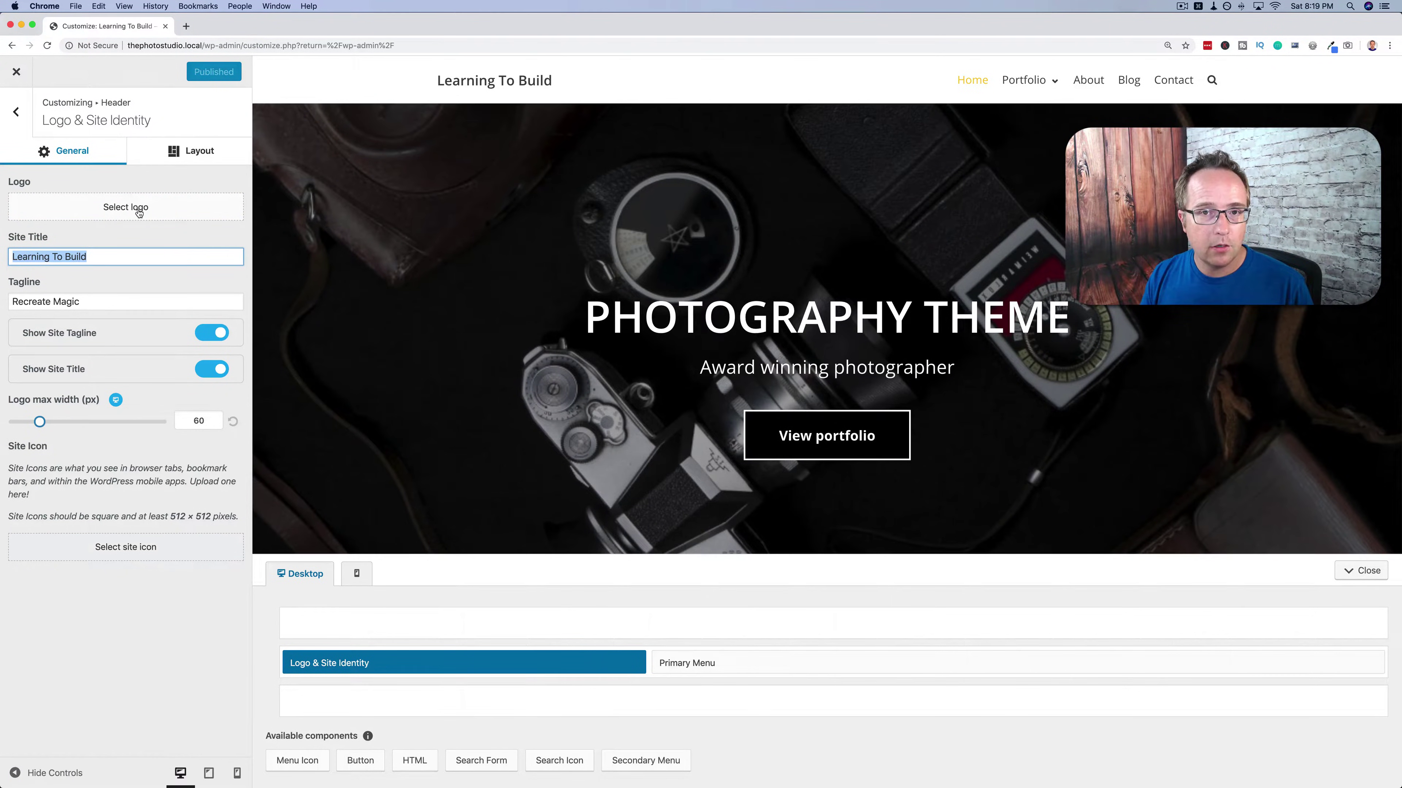
Upload site-logo.png and set it as the site logo without cropping it.
{"action": "left_click", "coordinate": [139, 214]}
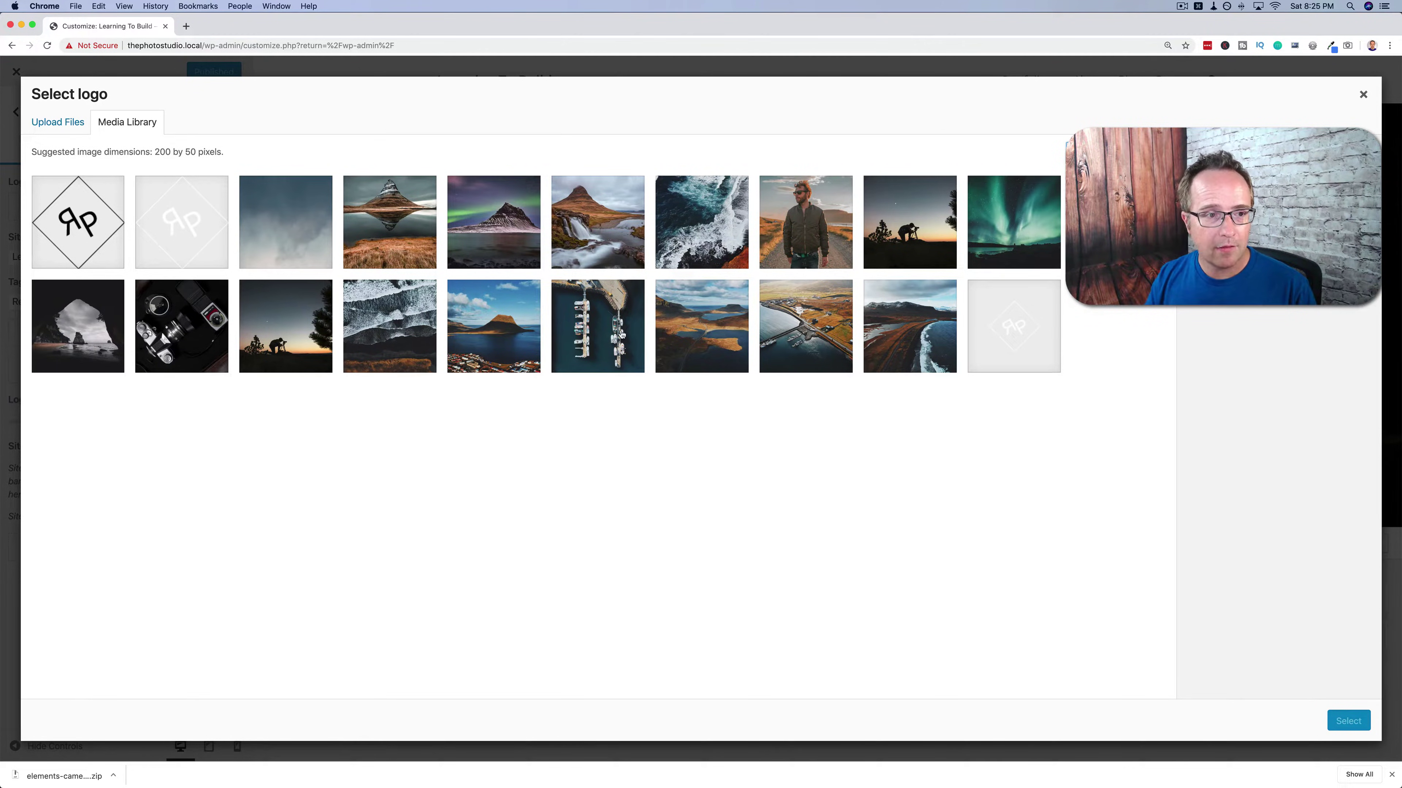
{"action": "left_click", "coordinate": [58, 122]}
{"action": "left_click", "coordinate": [690, 380]}
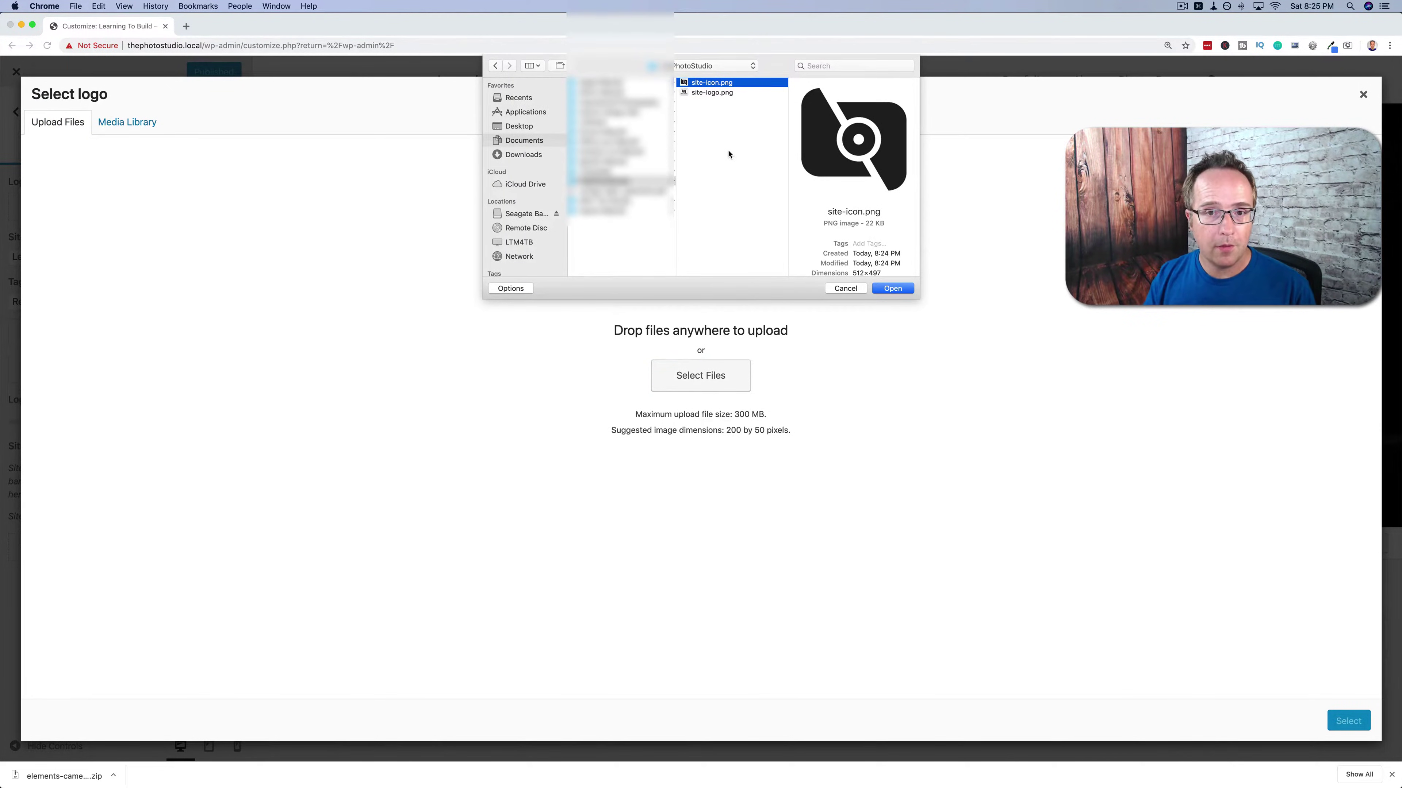
{"action": "left_click", "coordinate": [705, 93]}
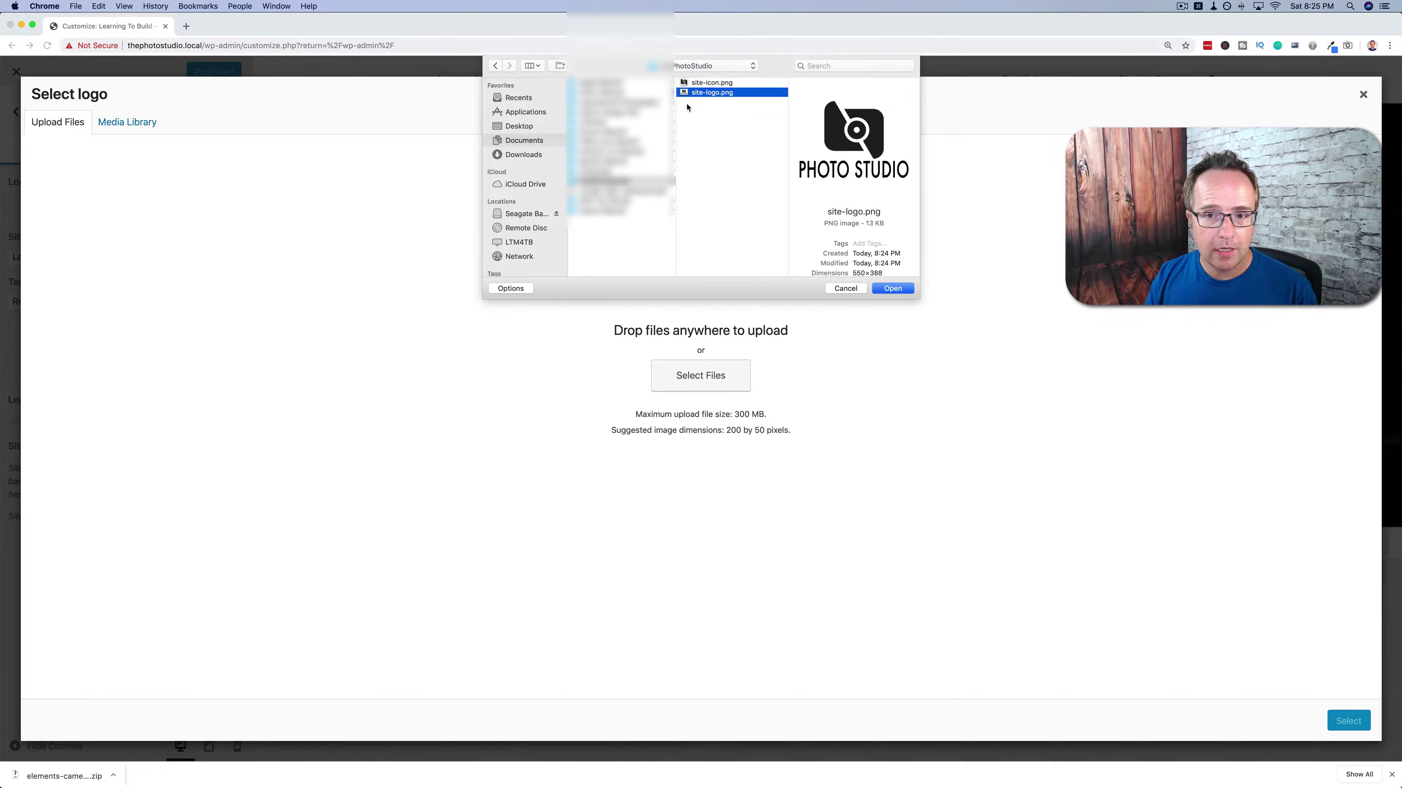
{"action": "left_click", "coordinate": [883, 288]}
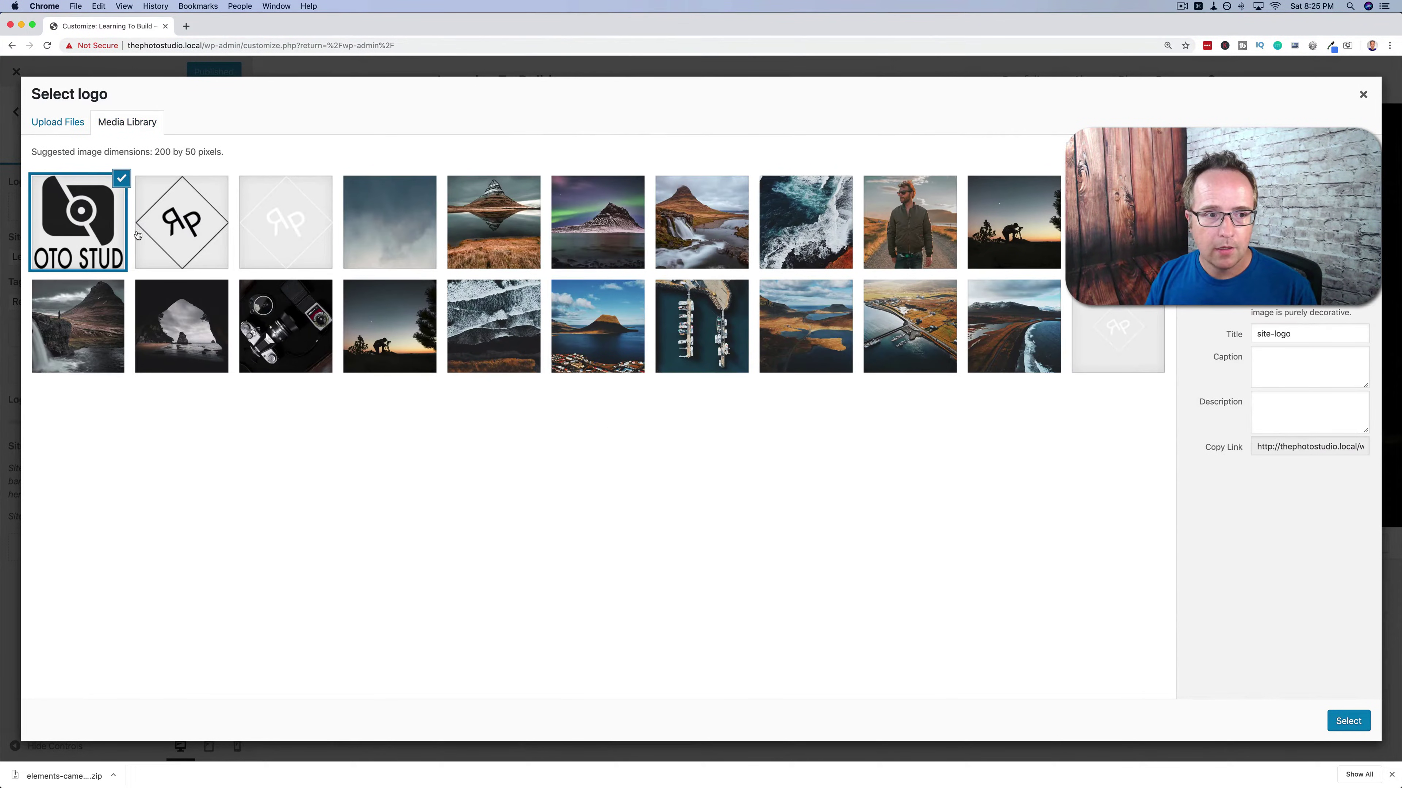
{"action": "left_click", "coordinate": [1347, 720]}
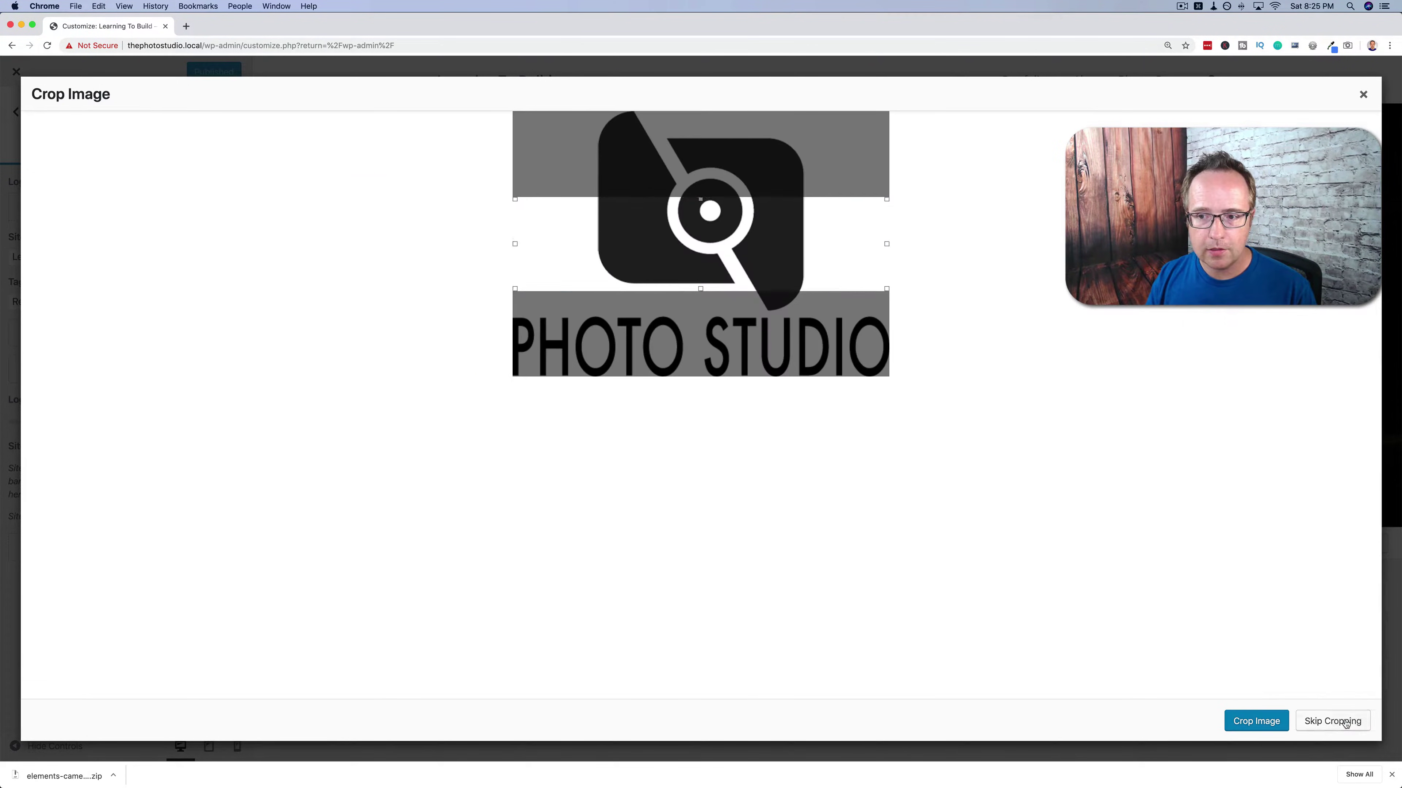
{"action": "left_click", "coordinate": [1313, 723]}
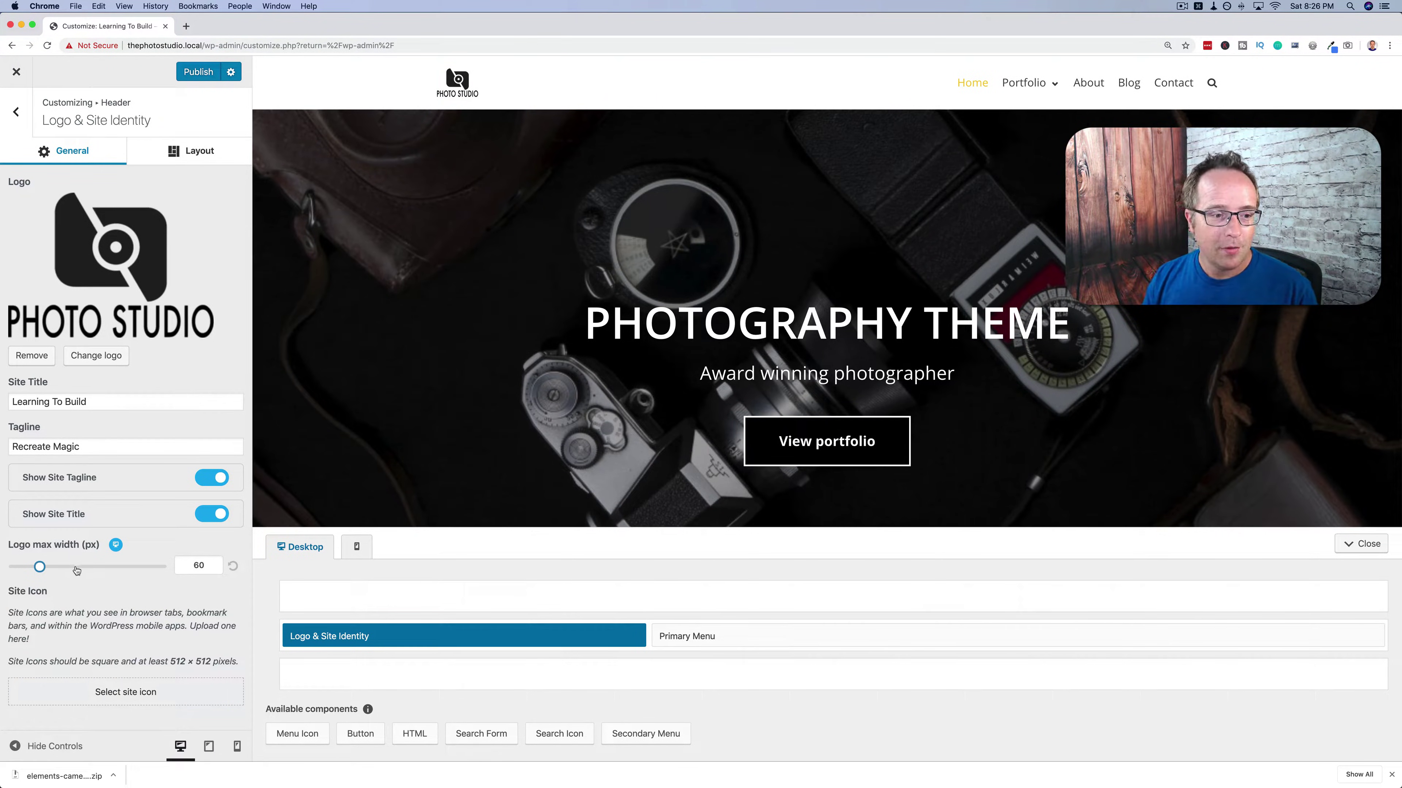
{"action": "mouse_move", "coordinate": [40, 567]}
{"action": "left_mouse_down"}
{"action": "mouse_move", "coordinate": [122, 570]}
{"action": "mouse_move", "coordinate": [40, 567]}
{"action": "left_mouse_up"}
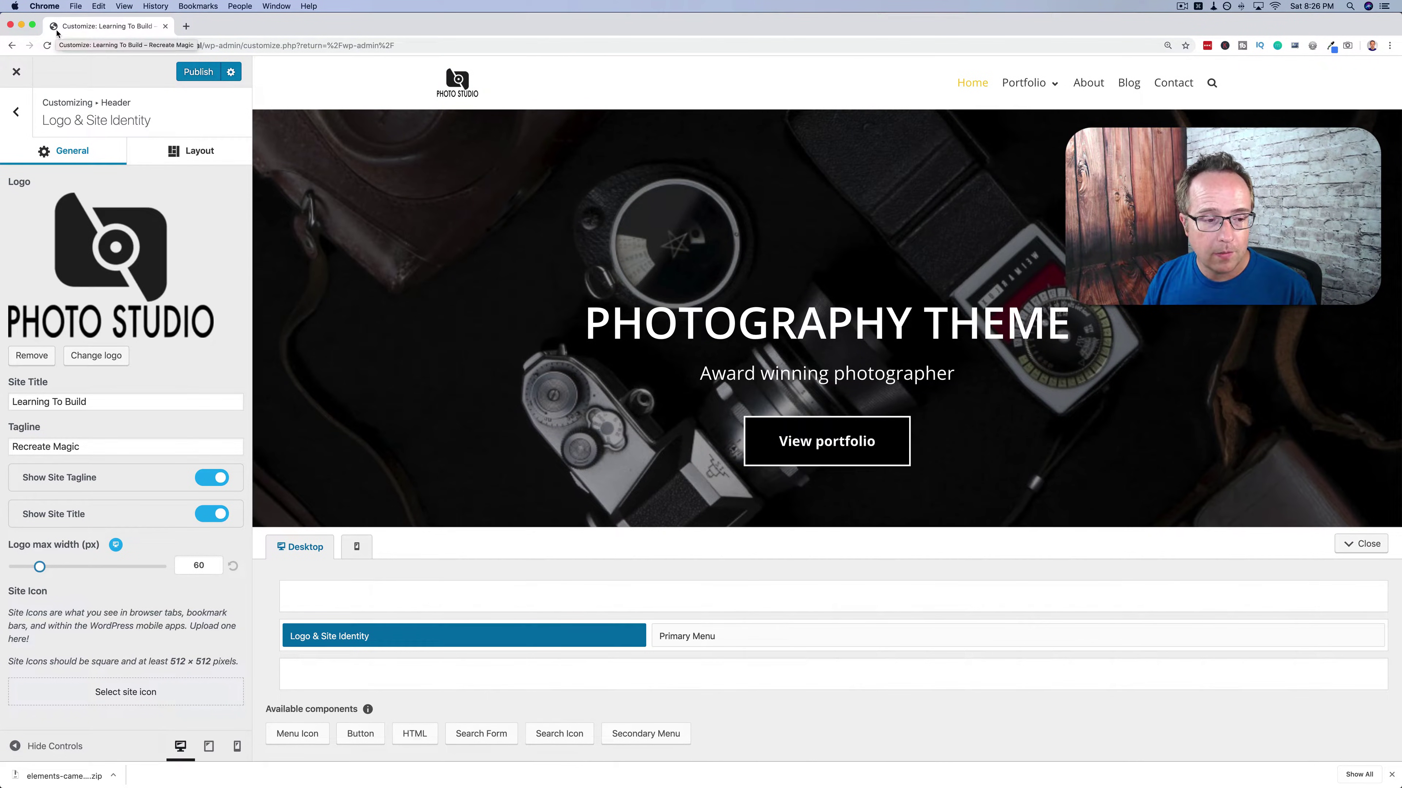
Upload site-icon.png and set it as the site icon without cropping it.
{"action": "scroll", "coordinate": [135, 366], "scroll_direction": "down", "scroll_amount": 5}
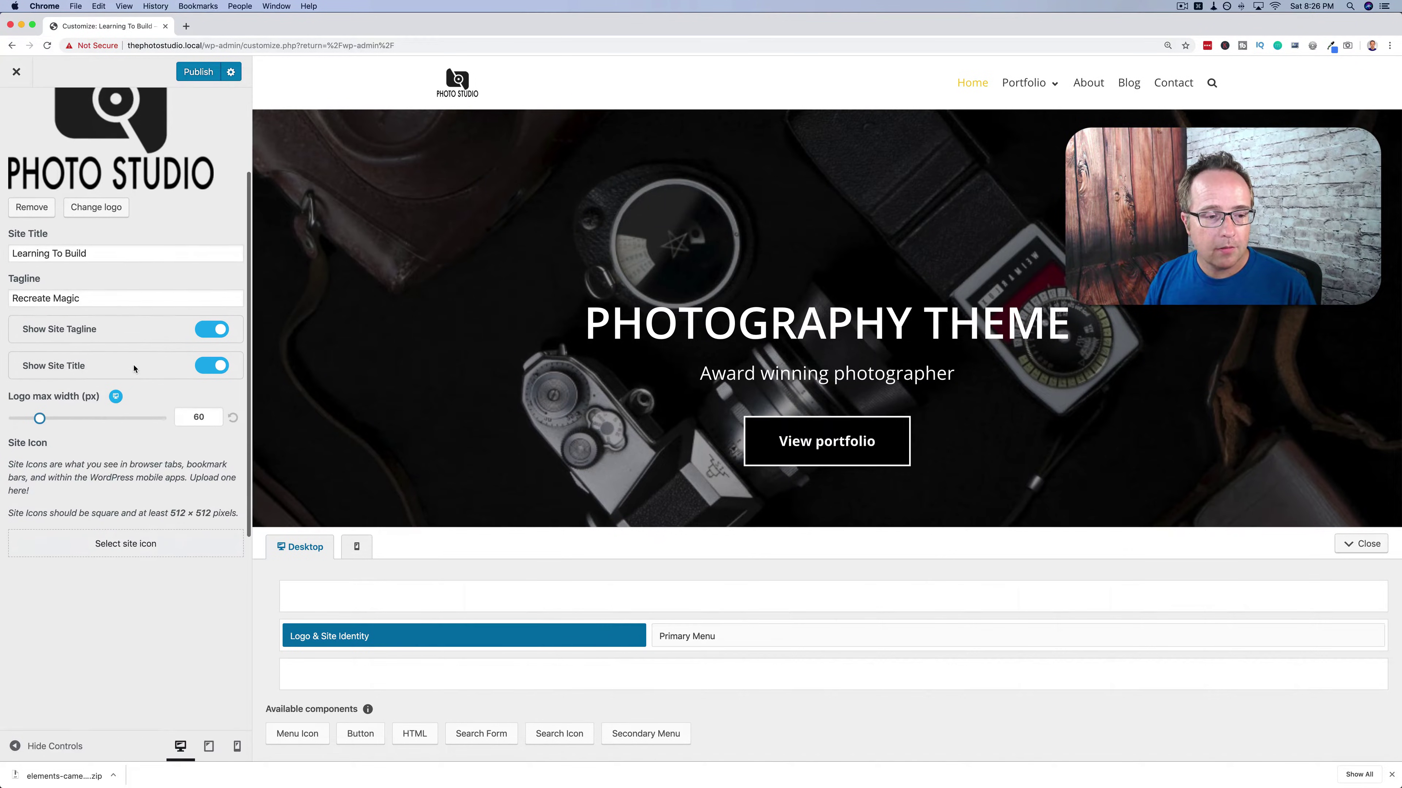
{"action": "left_click", "coordinate": [148, 532]}
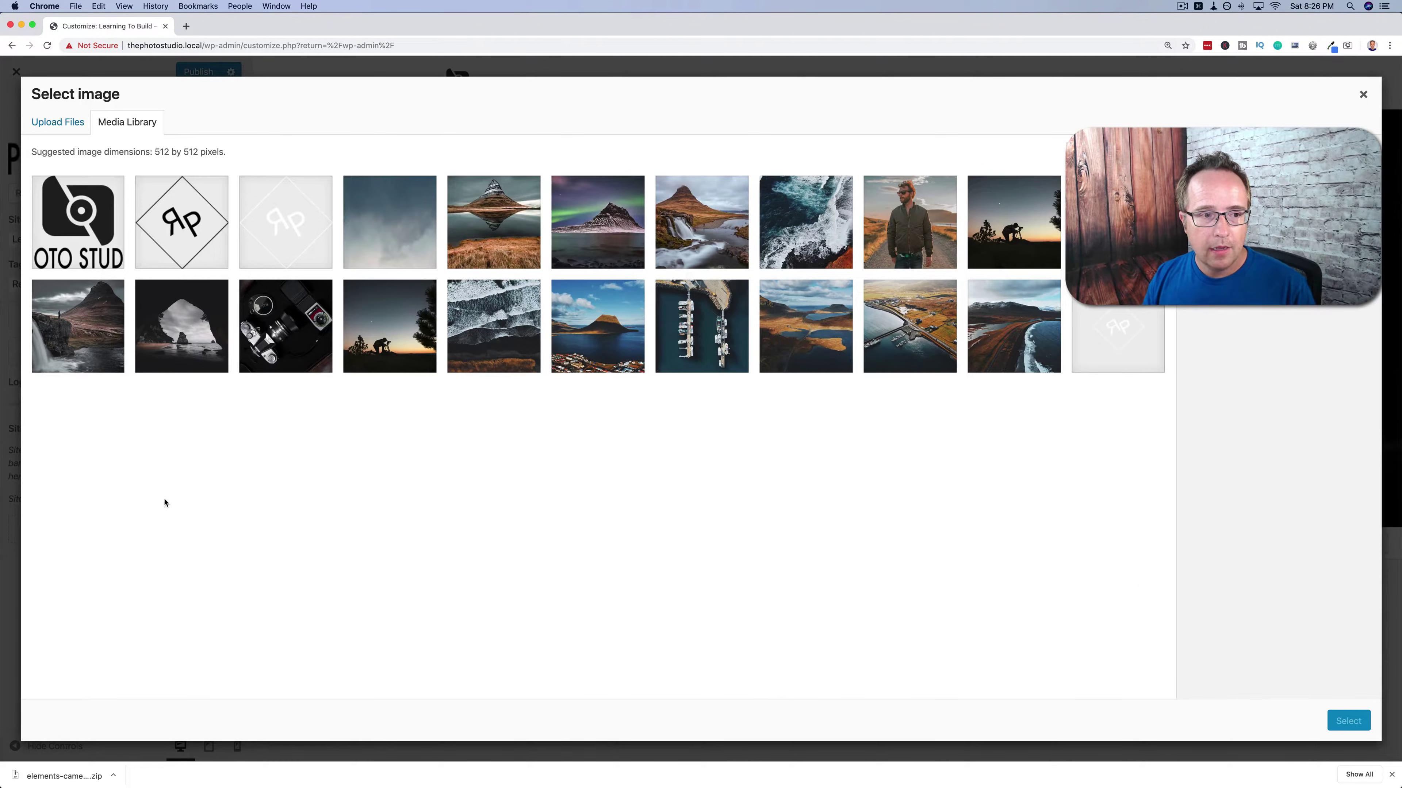
{"action": "left_click", "coordinate": [63, 124]}
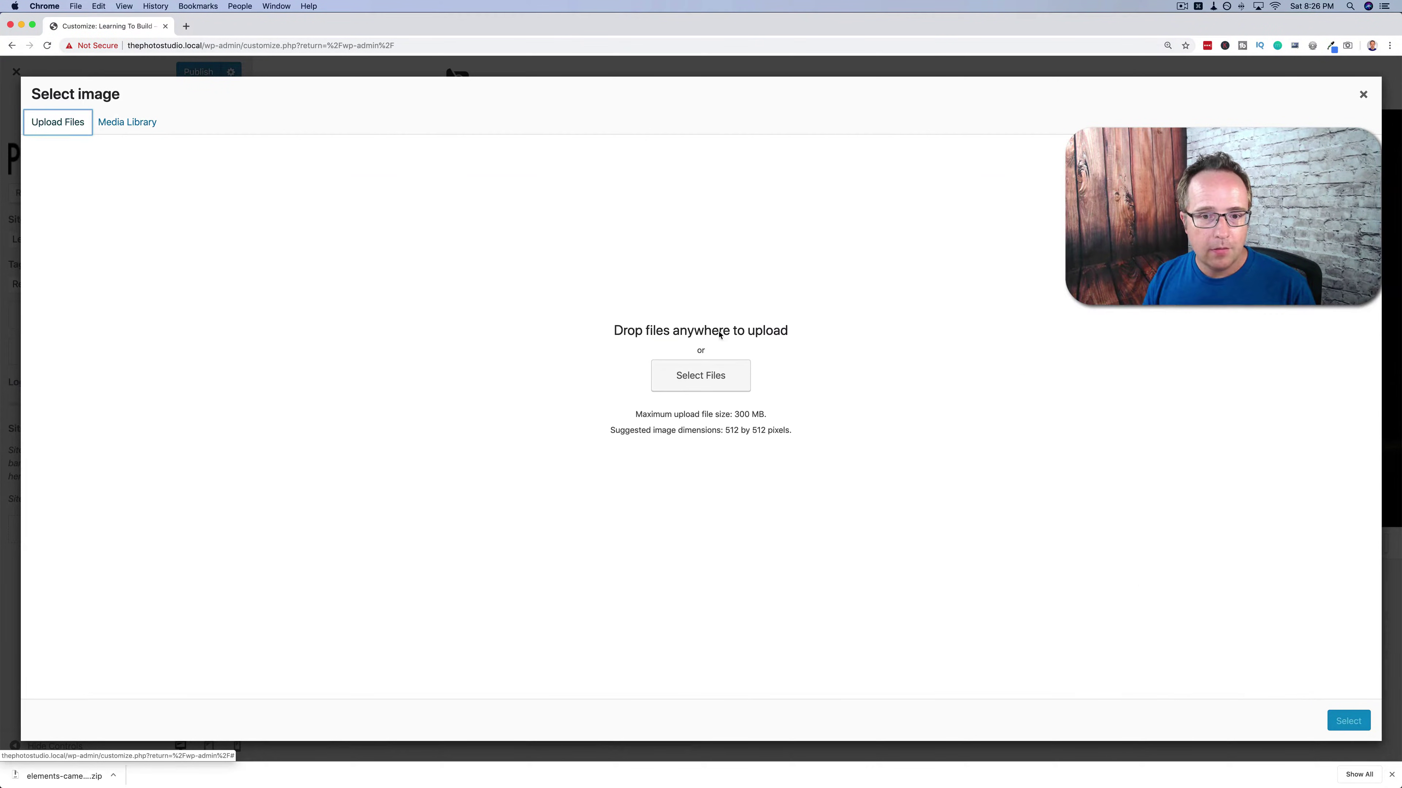
{"action": "left_click", "coordinate": [717, 377]}
{"action": "left_click", "coordinate": [593, 82]}
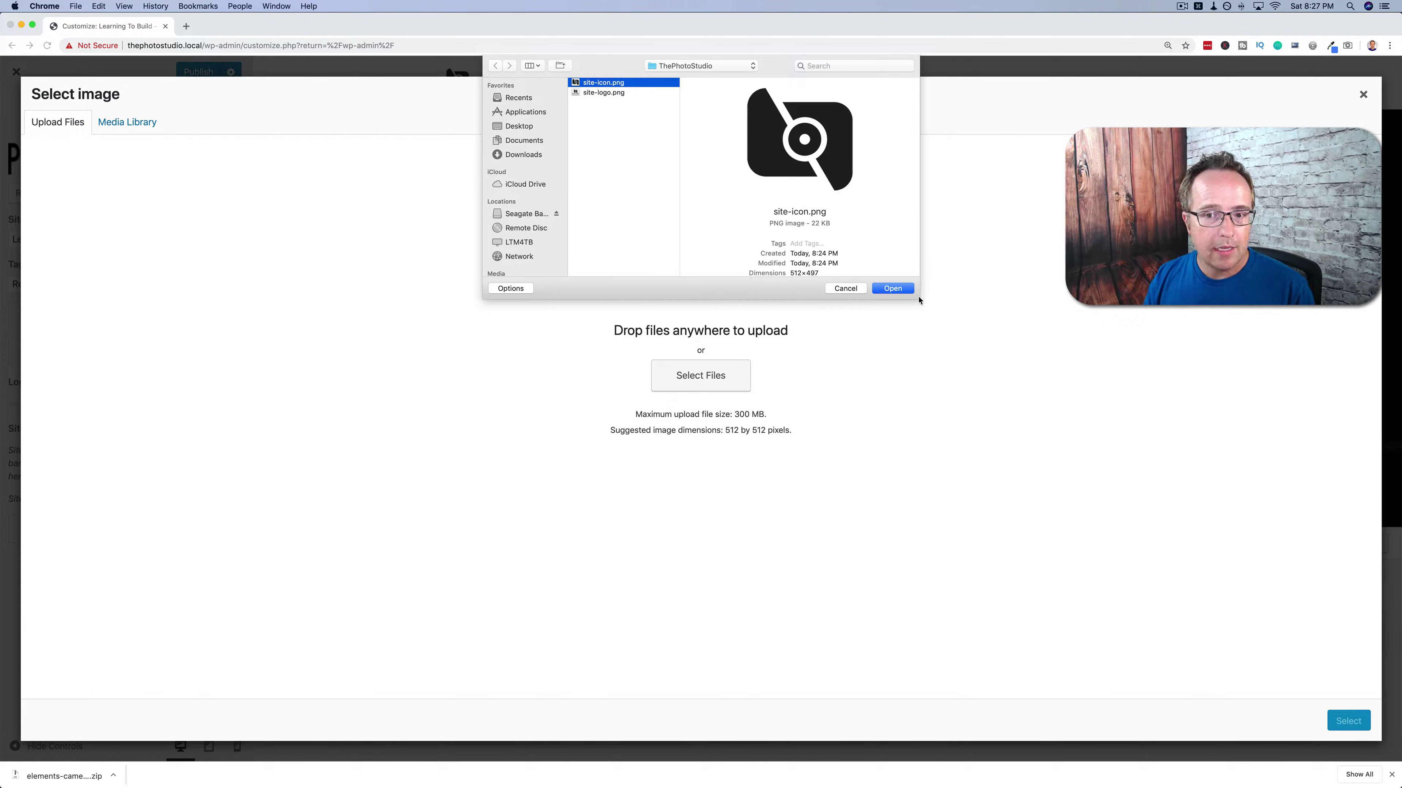
{"action": "left_click", "coordinate": [892, 289]}
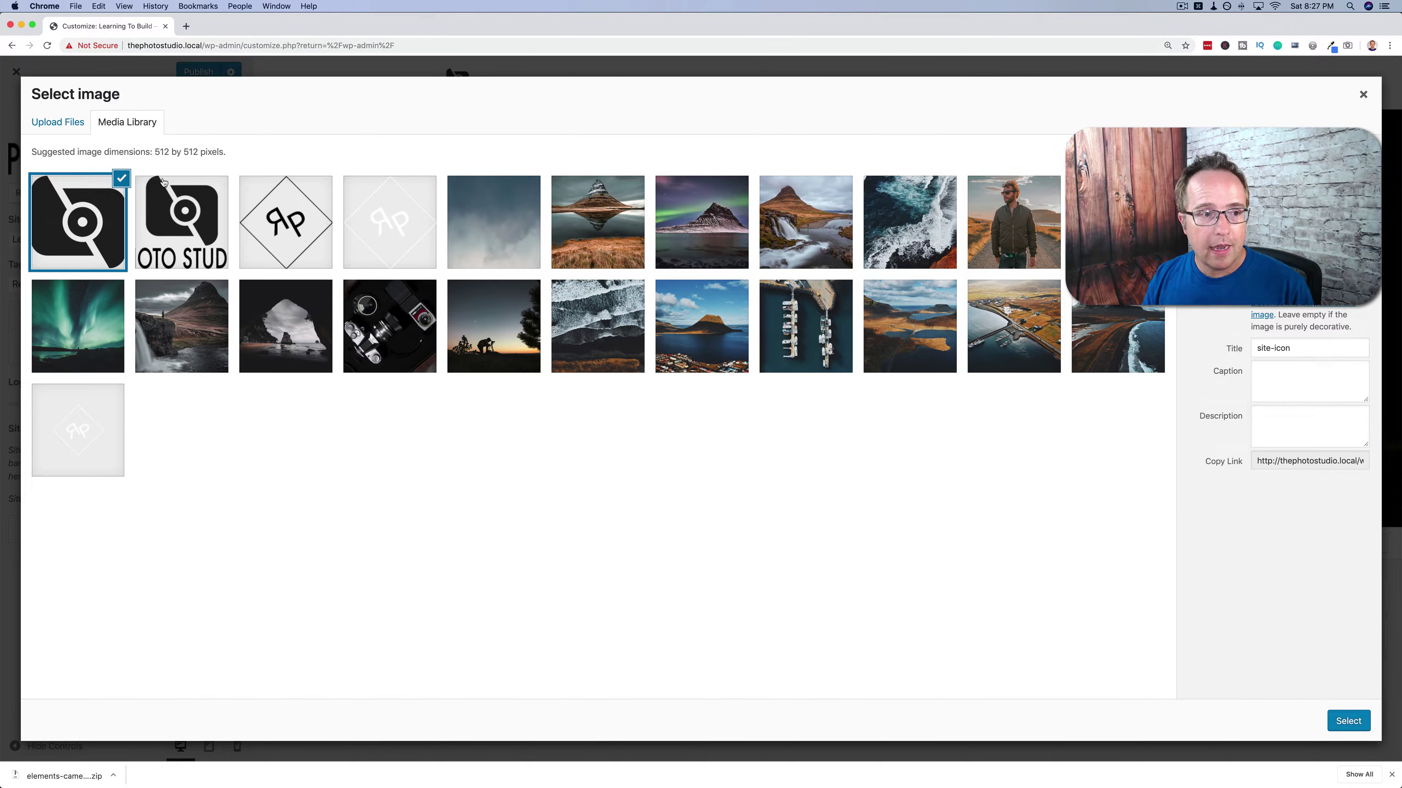
{"action": "left_click_drag", "start_coordinate": [155, 152], "coordinate": [197, 152]}
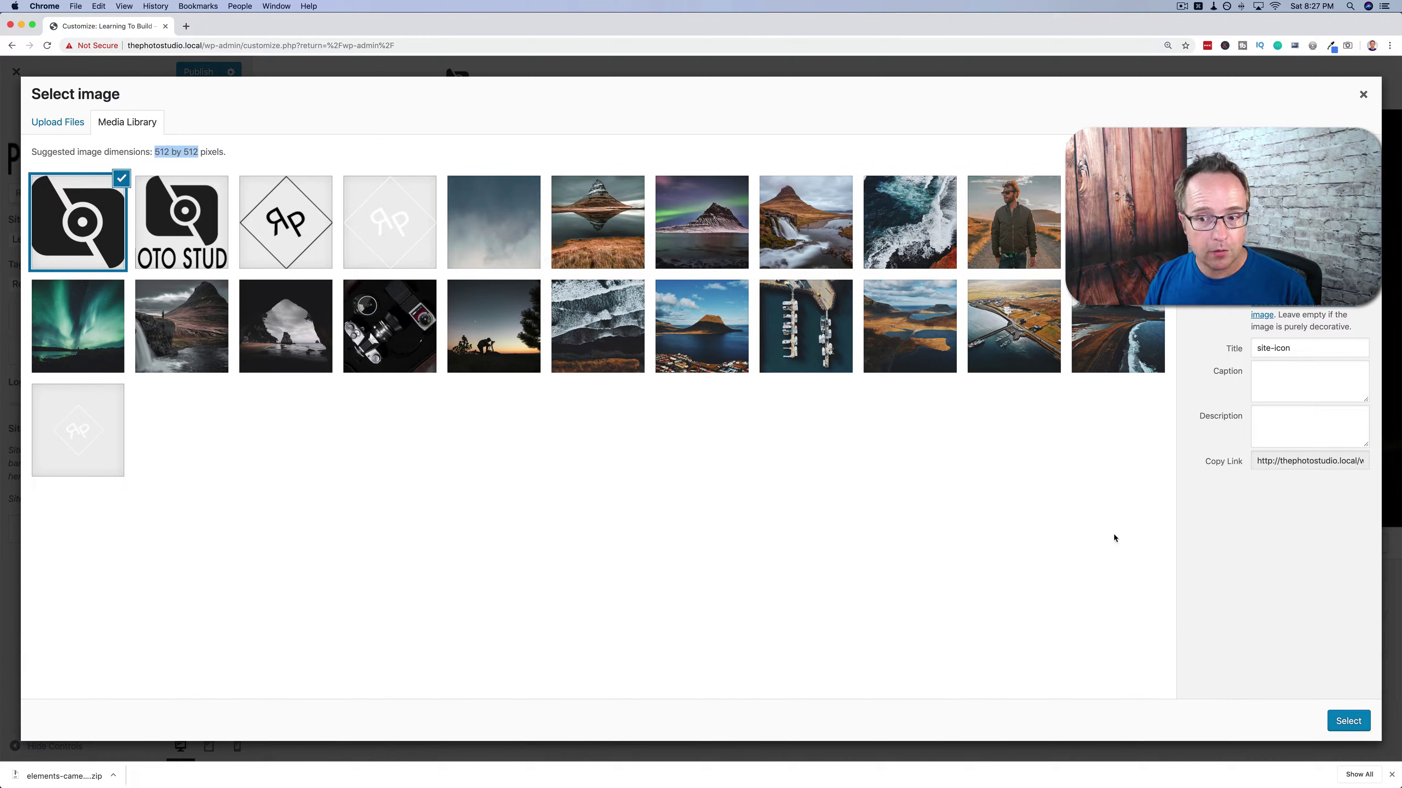
{"action": "left_click", "coordinate": [1346, 720]}
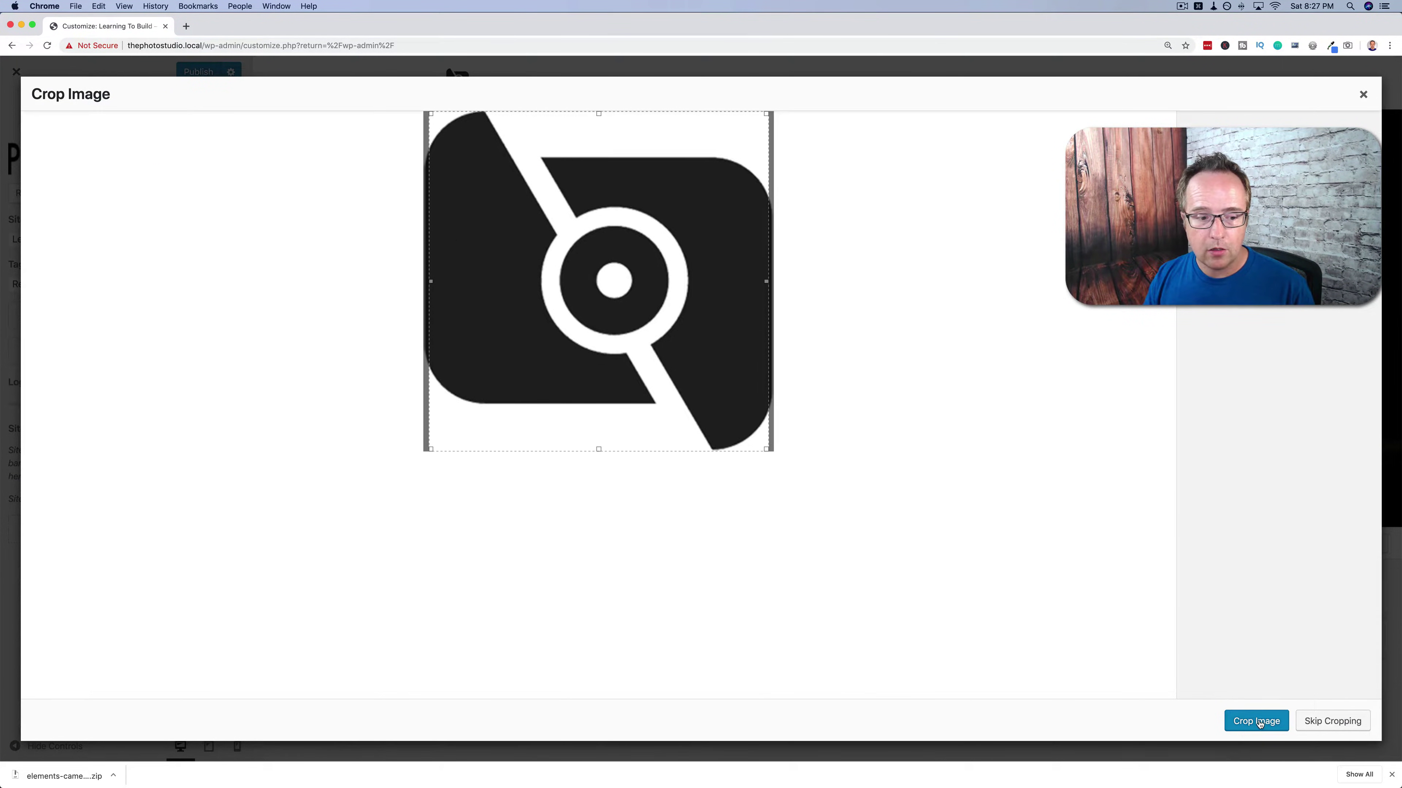
{"action": "left_click", "coordinate": [1341, 723]}
{"action": "left_click", "coordinate": [1391, 775]}
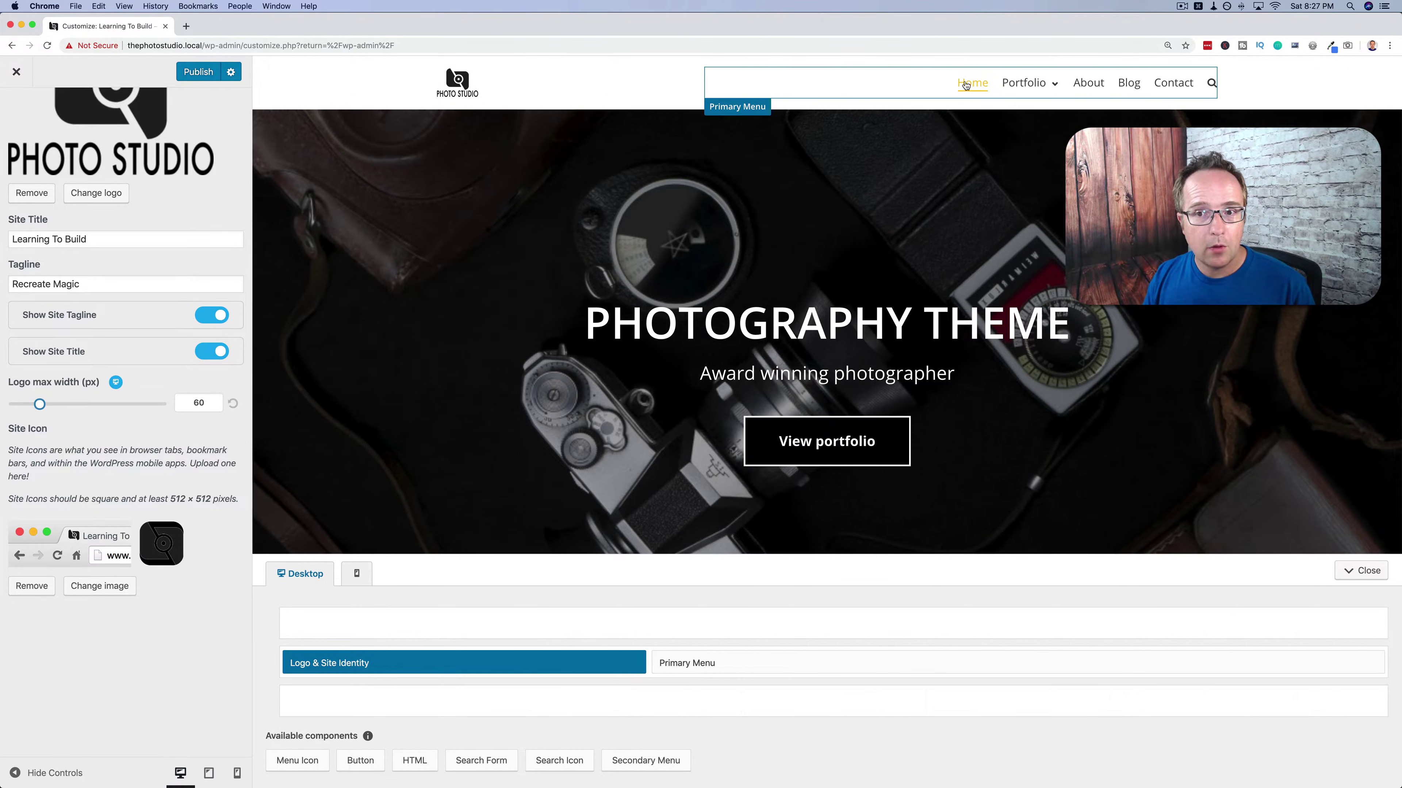
Open the header's Primary Menu settings and try hiding the search item, restoring it again.
{"action": "left_click", "coordinate": [738, 108]}
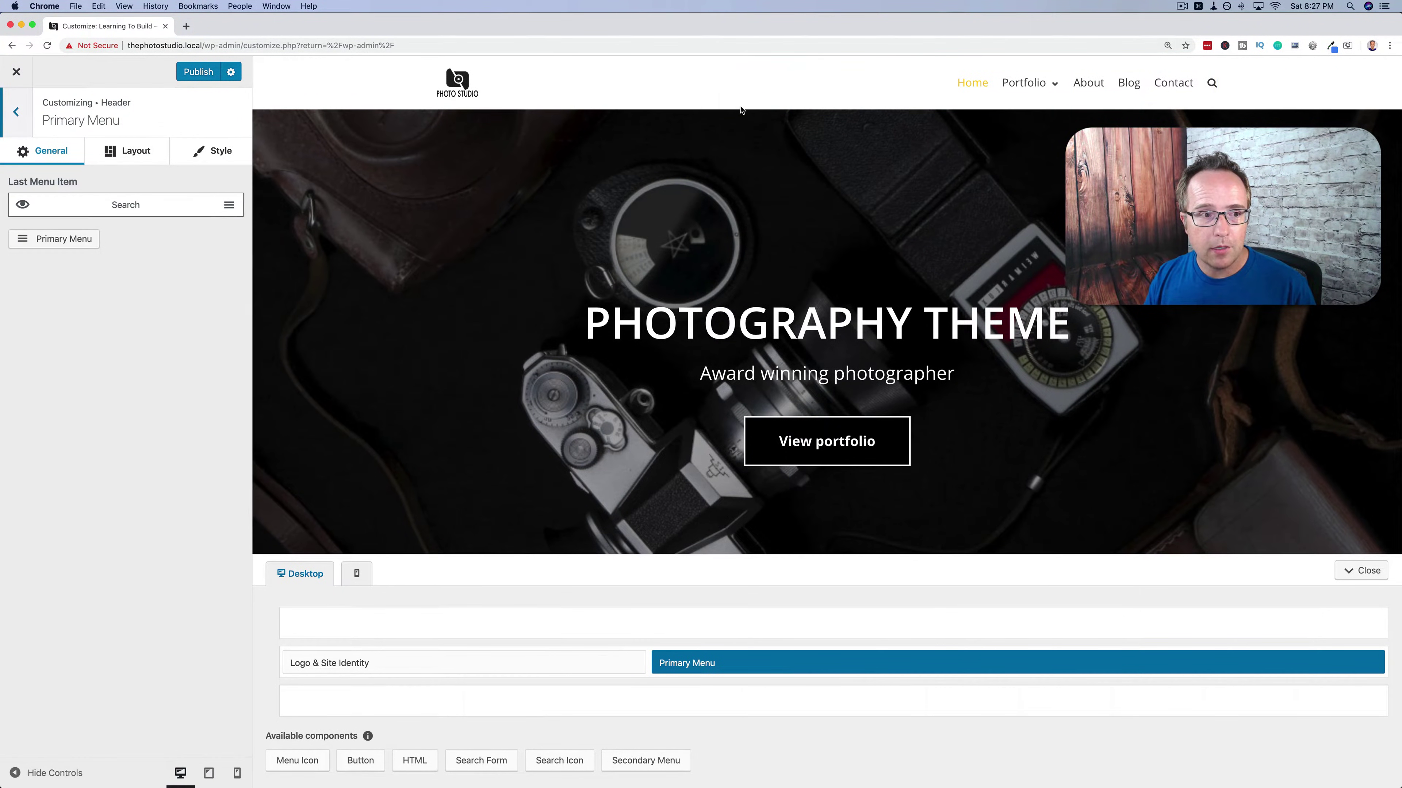
{"action": "left_click", "coordinate": [22, 206]}
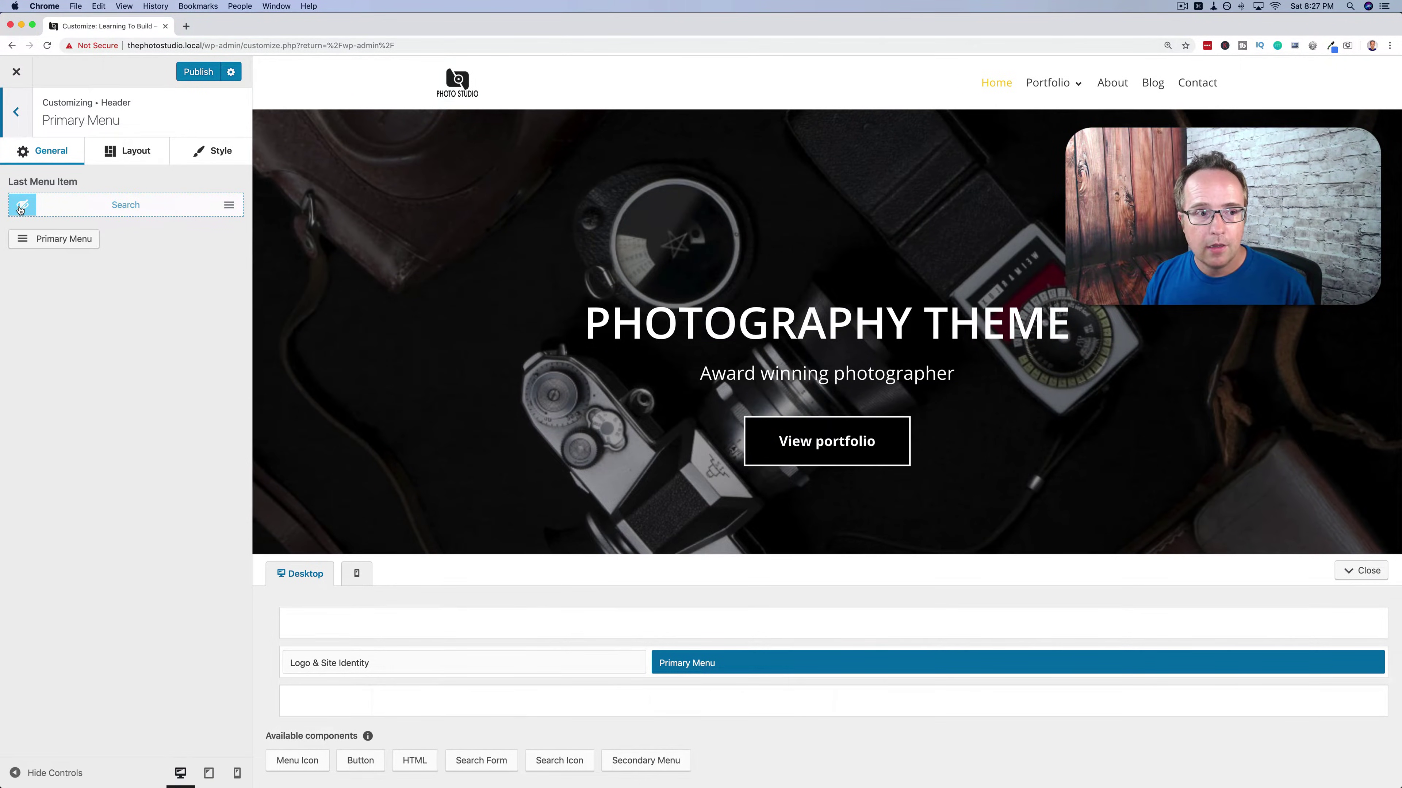
{"action": "left_click", "coordinate": [21, 207]}
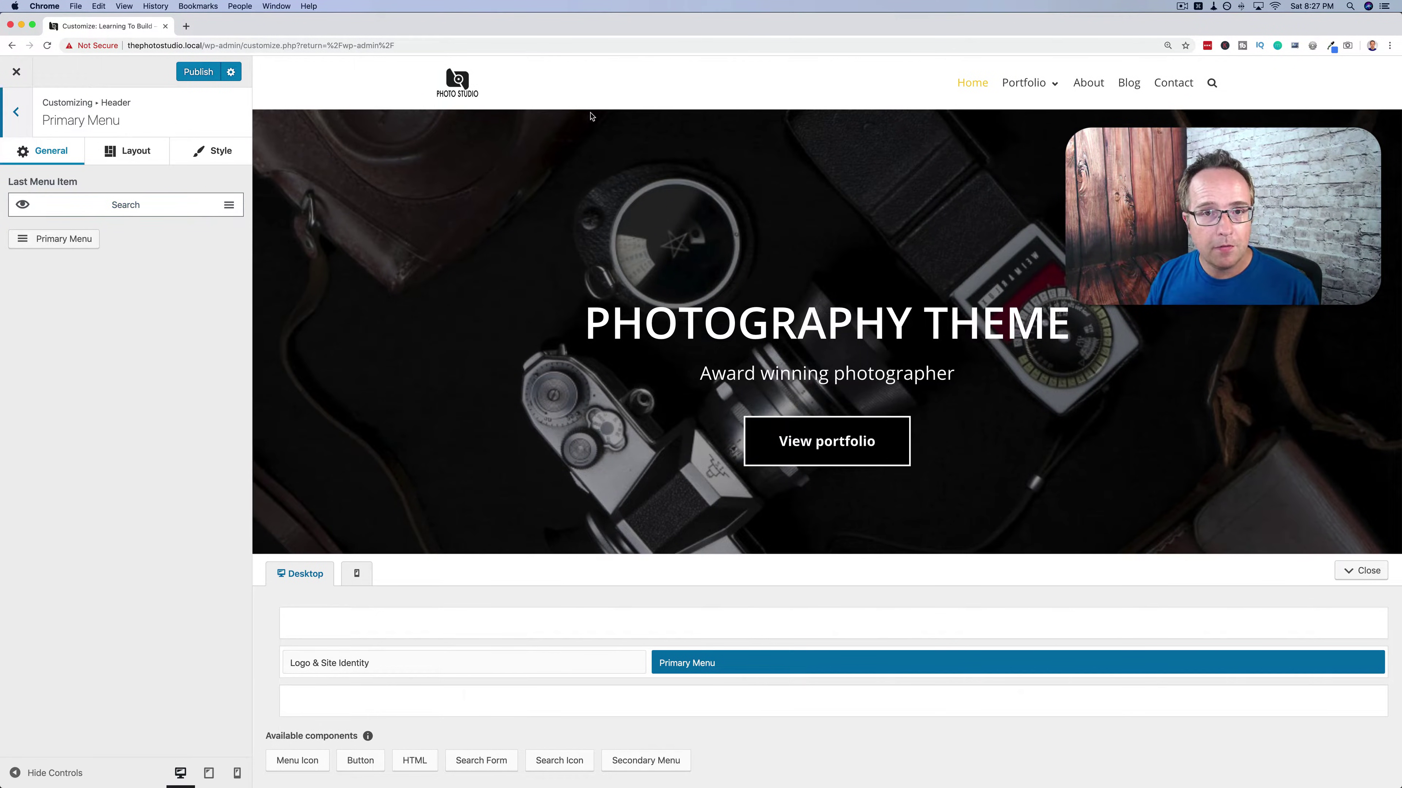
Add a new page named Services to the primary menu and place it directly before About.
{"action": "mouse_move", "coordinate": [1043, 101]}
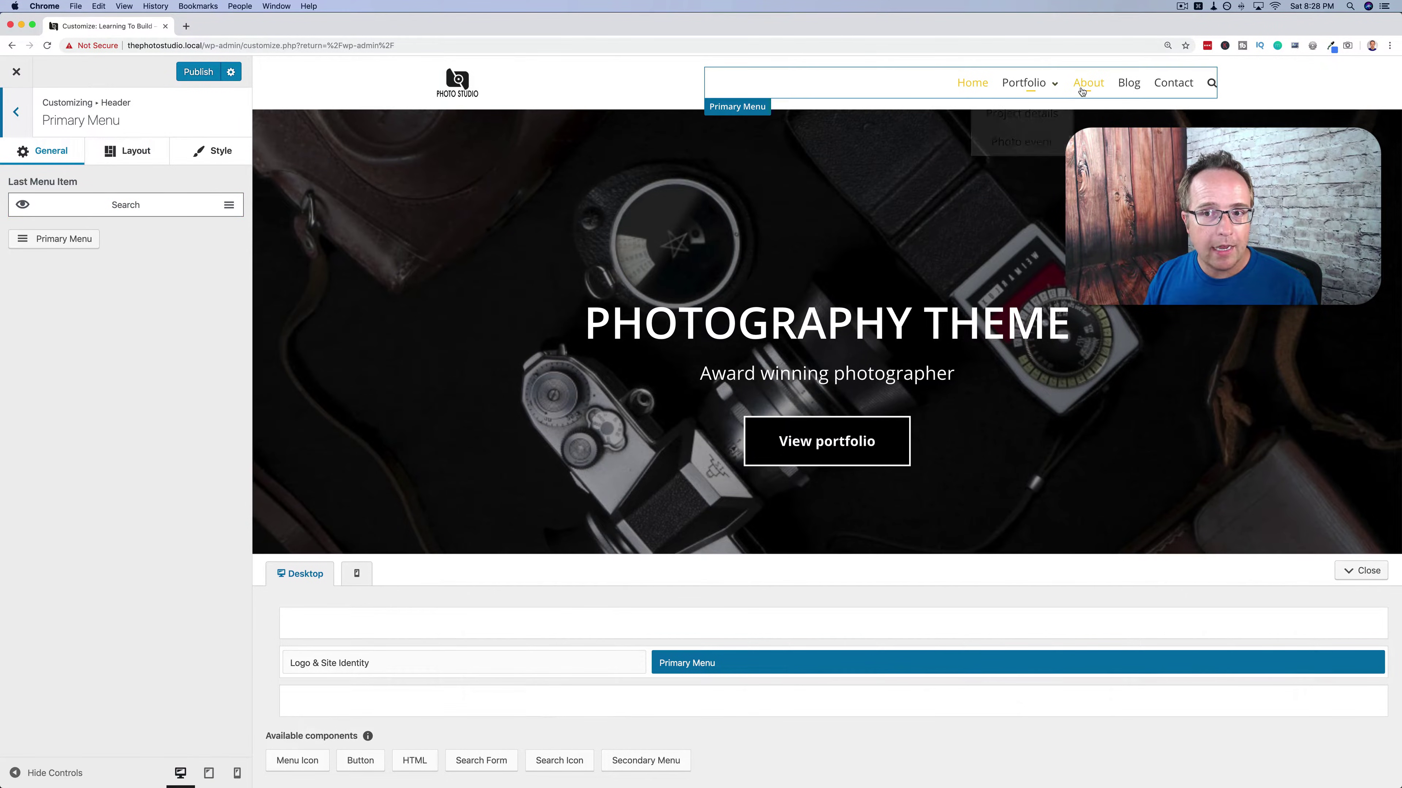
{"action": "left_click", "coordinate": [59, 239]}
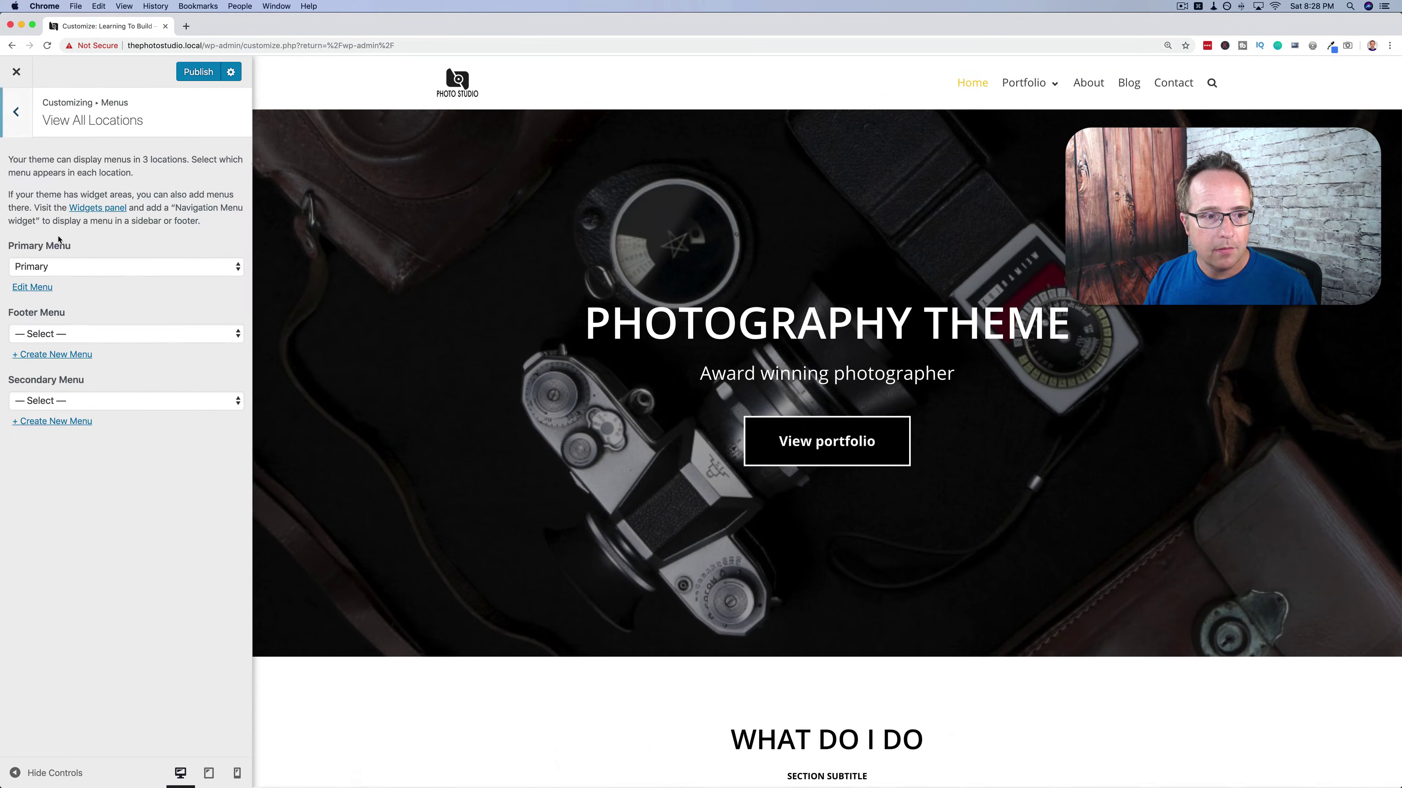
{"action": "left_click", "coordinate": [29, 286]}
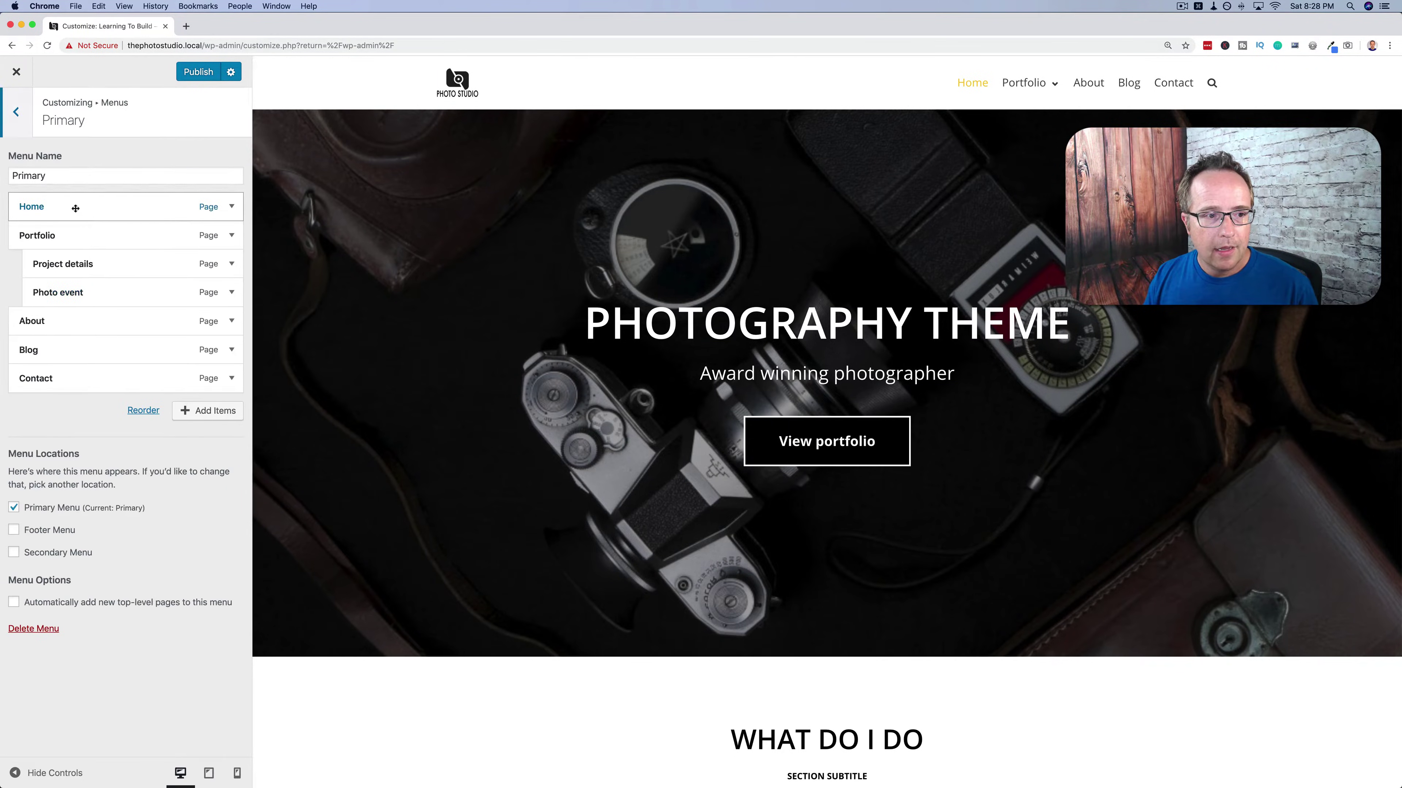
{"action": "left_click", "coordinate": [216, 412]}
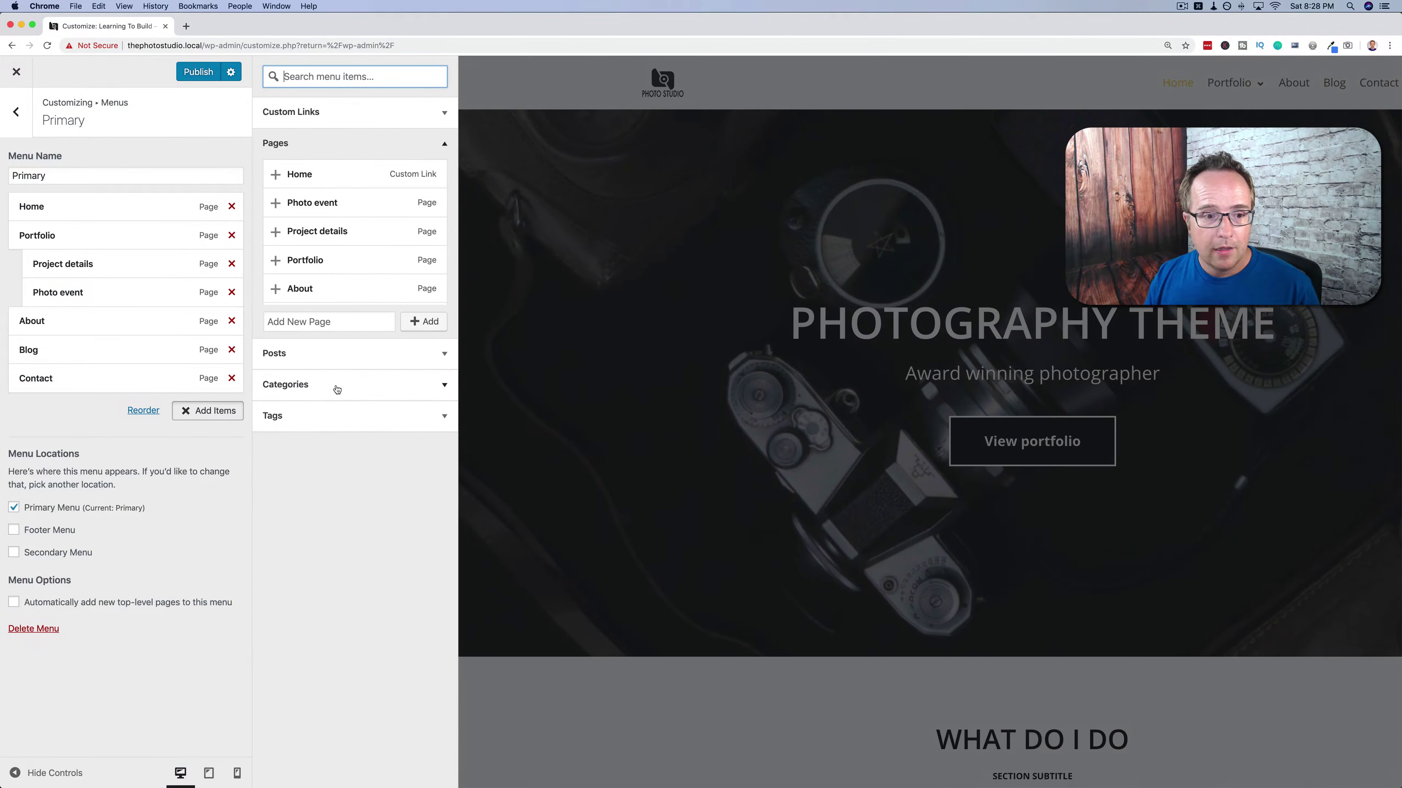
{"action": "left_click", "coordinate": [311, 320]}
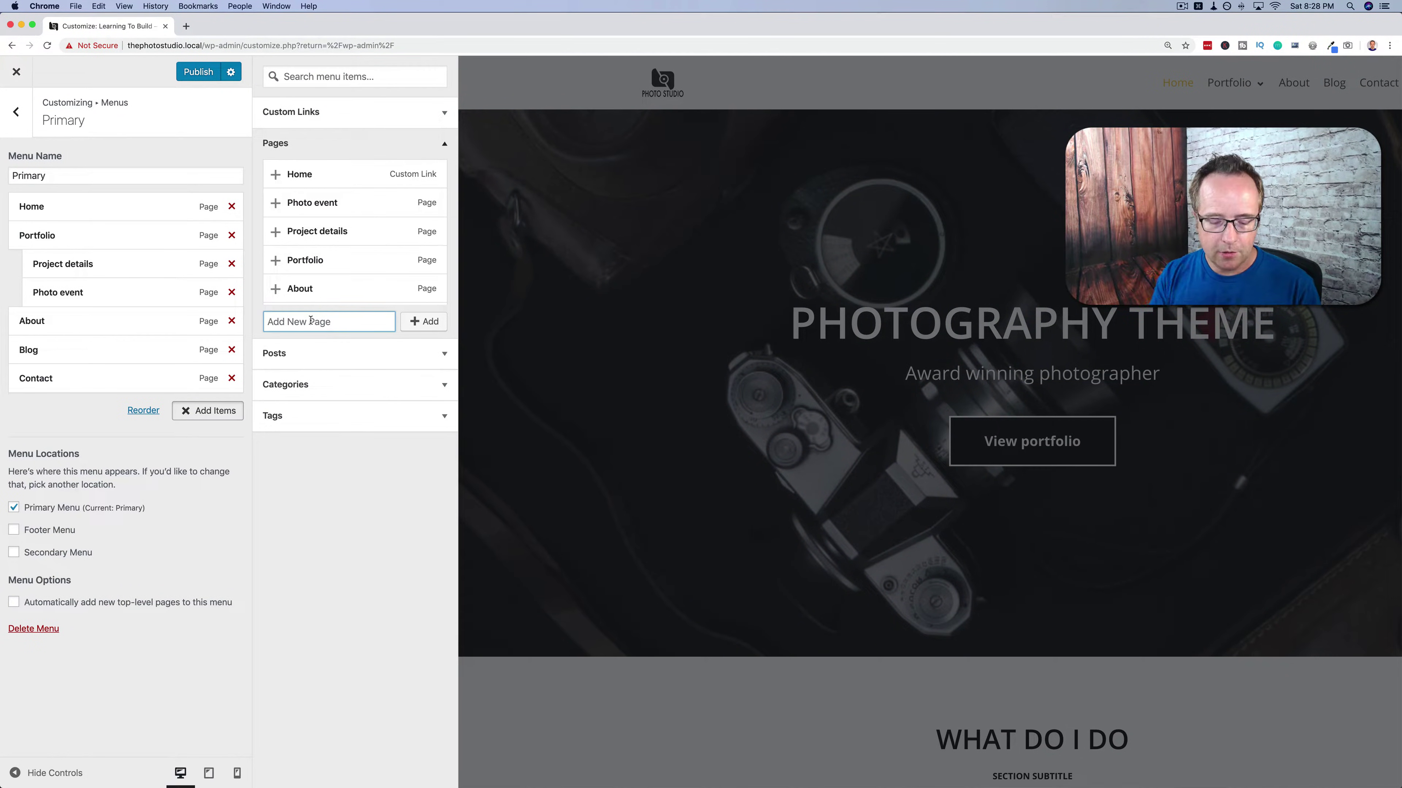
{"action": "type", "text": "Services"}
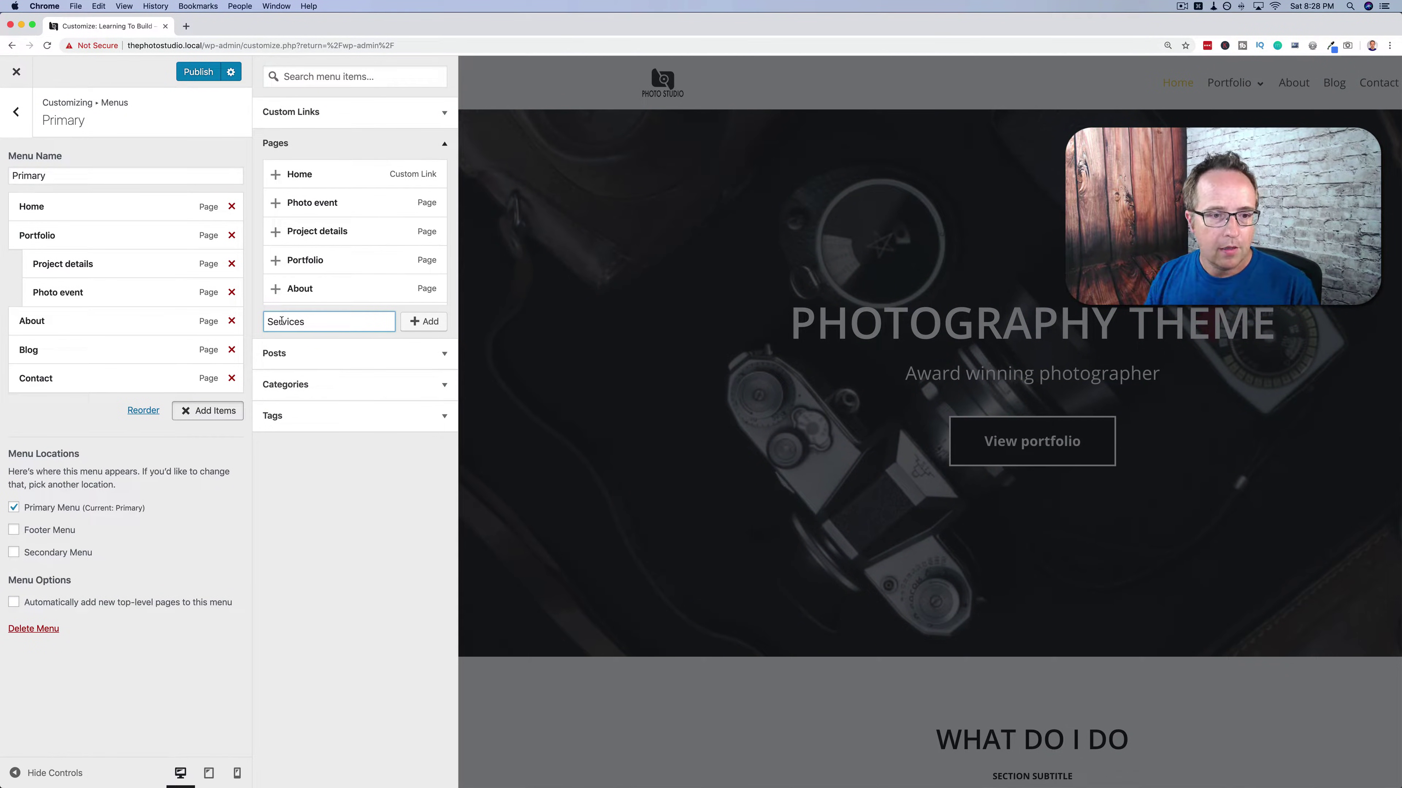
{"action": "left_click", "coordinate": [424, 322]}
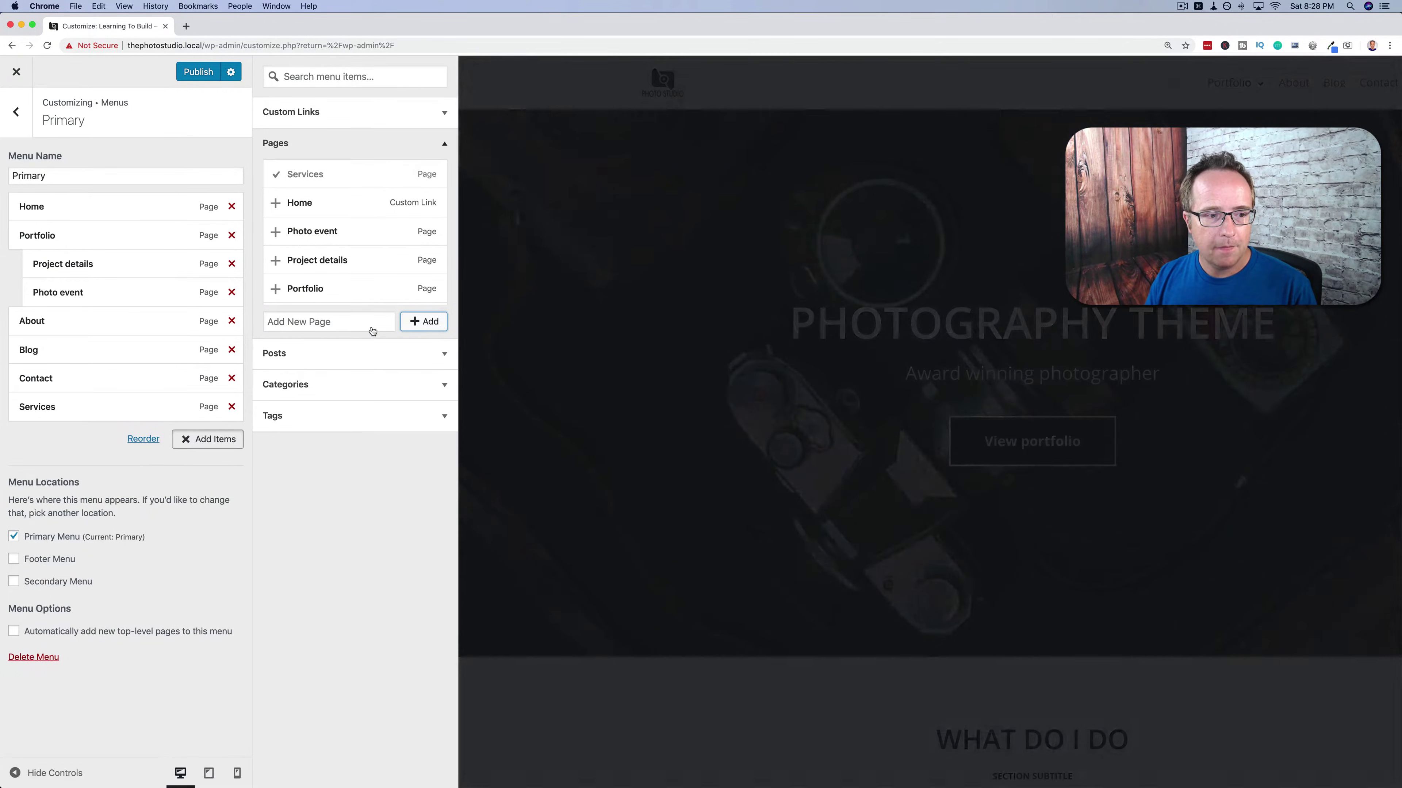
{"action": "left_click_drag", "start_coordinate": [56, 410], "coordinate": [54, 323]}
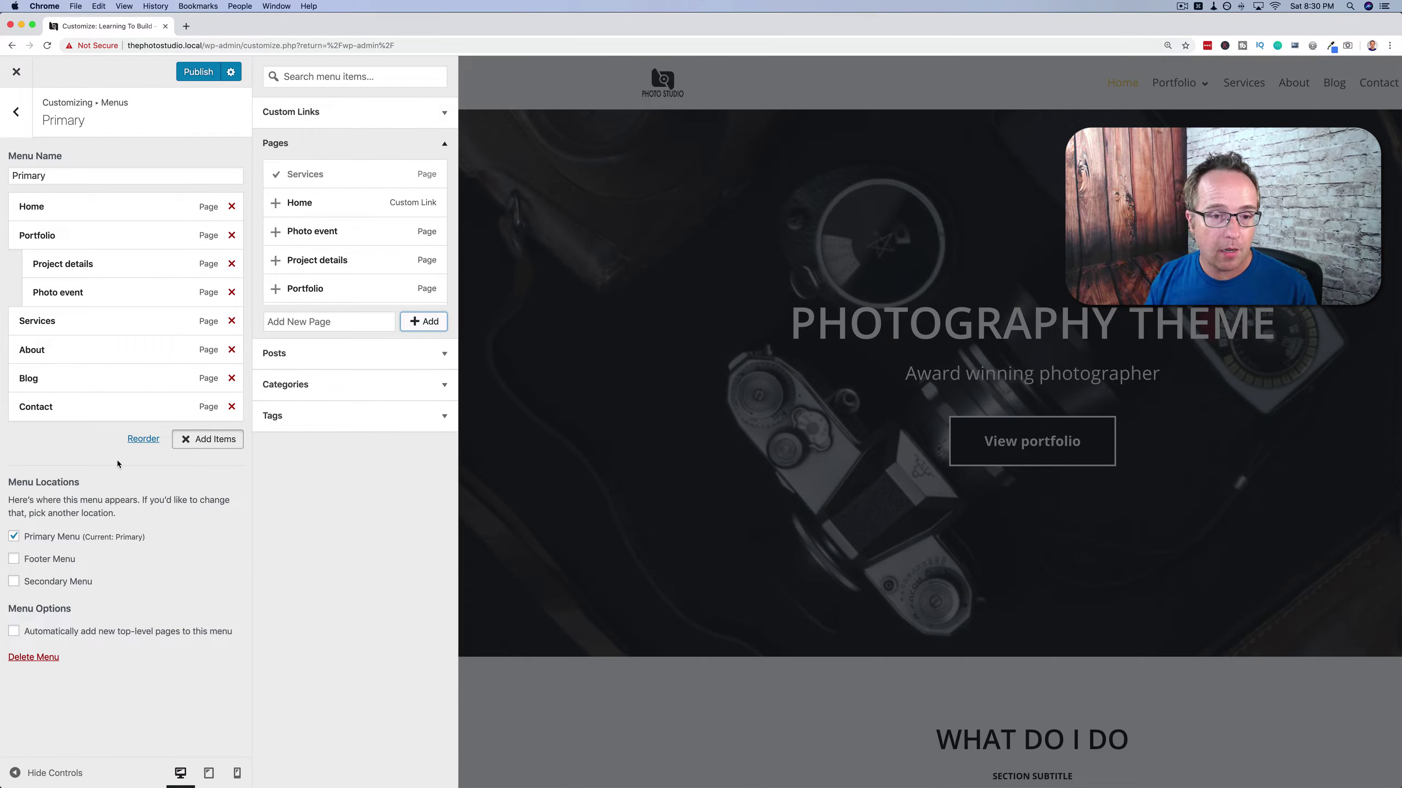
{"action": "left_click", "coordinate": [523, 339]}
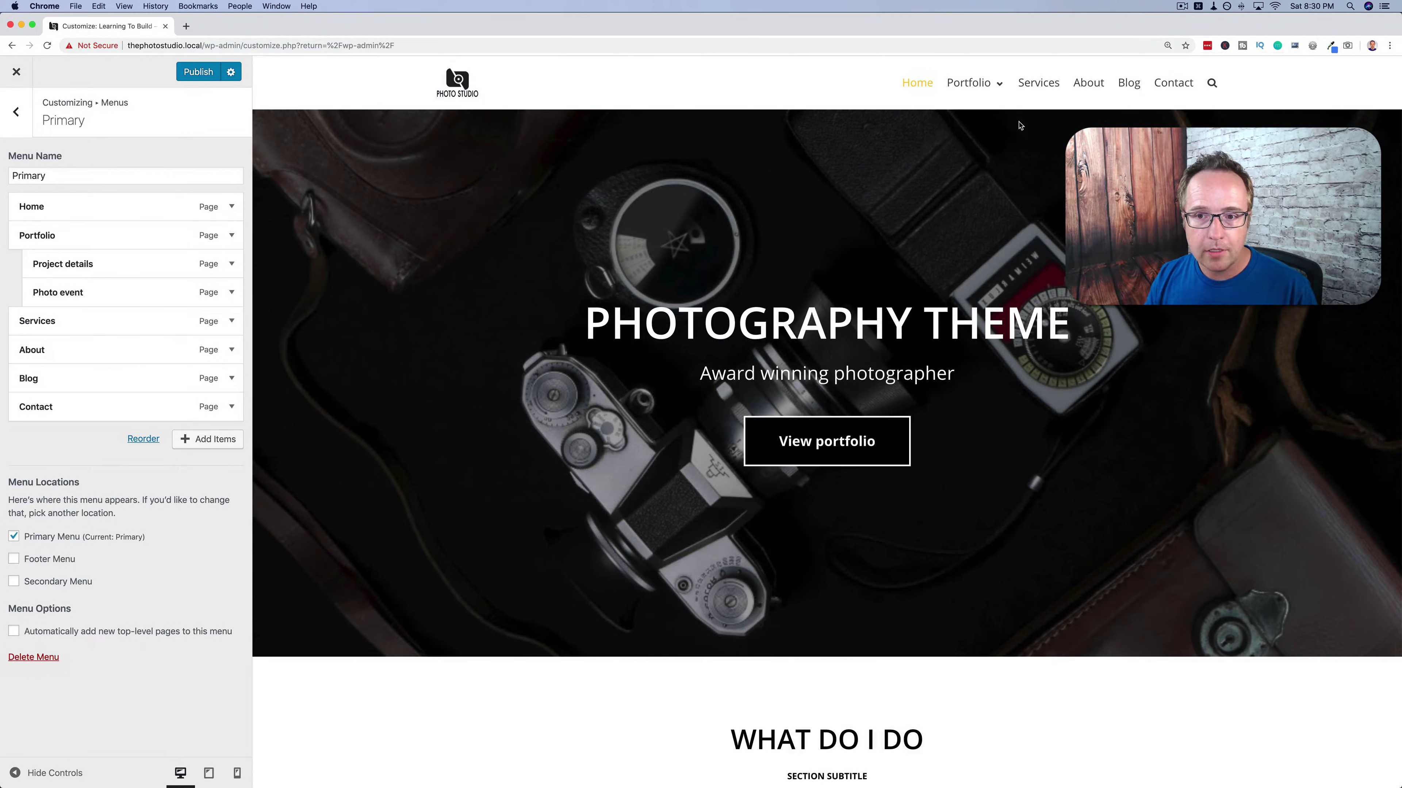
Move Project details out of the Portfolio submenu to a top-level menu item before Services and check the header dropdown.
{"action": "mouse_move", "coordinate": [983, 84]}
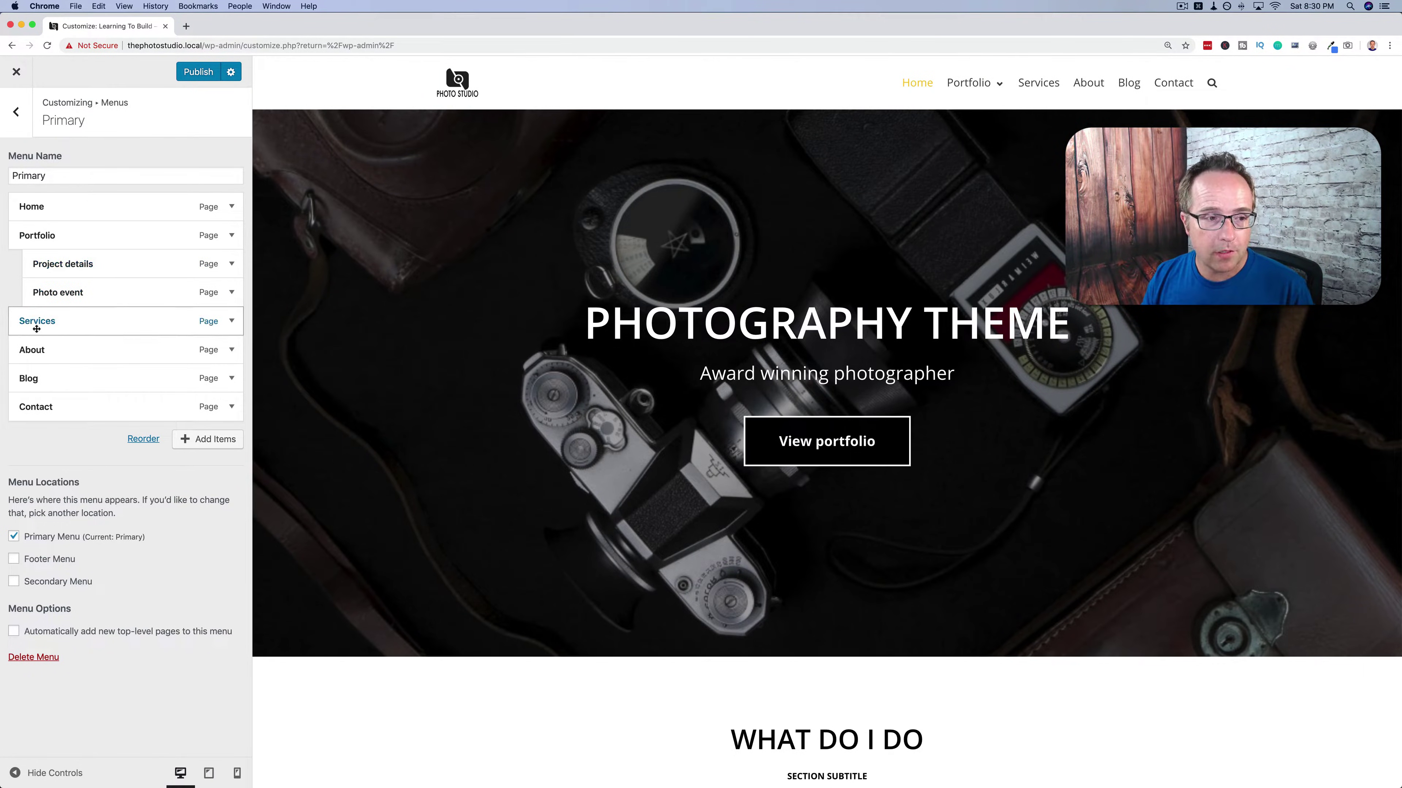
{"action": "left_click_drag", "start_coordinate": [103, 265], "coordinate": [80, 294]}
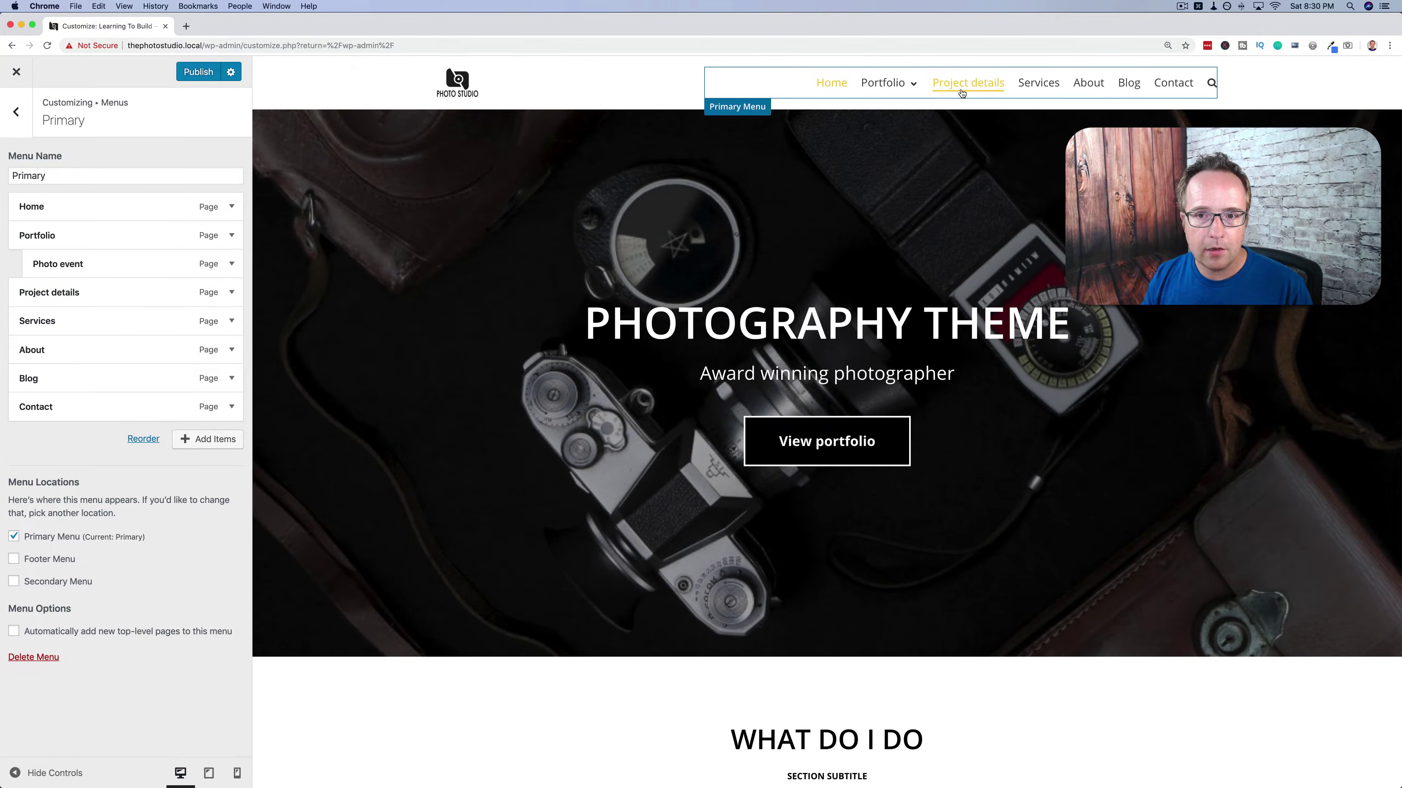
{"action": "mouse_move", "coordinate": [903, 85]}
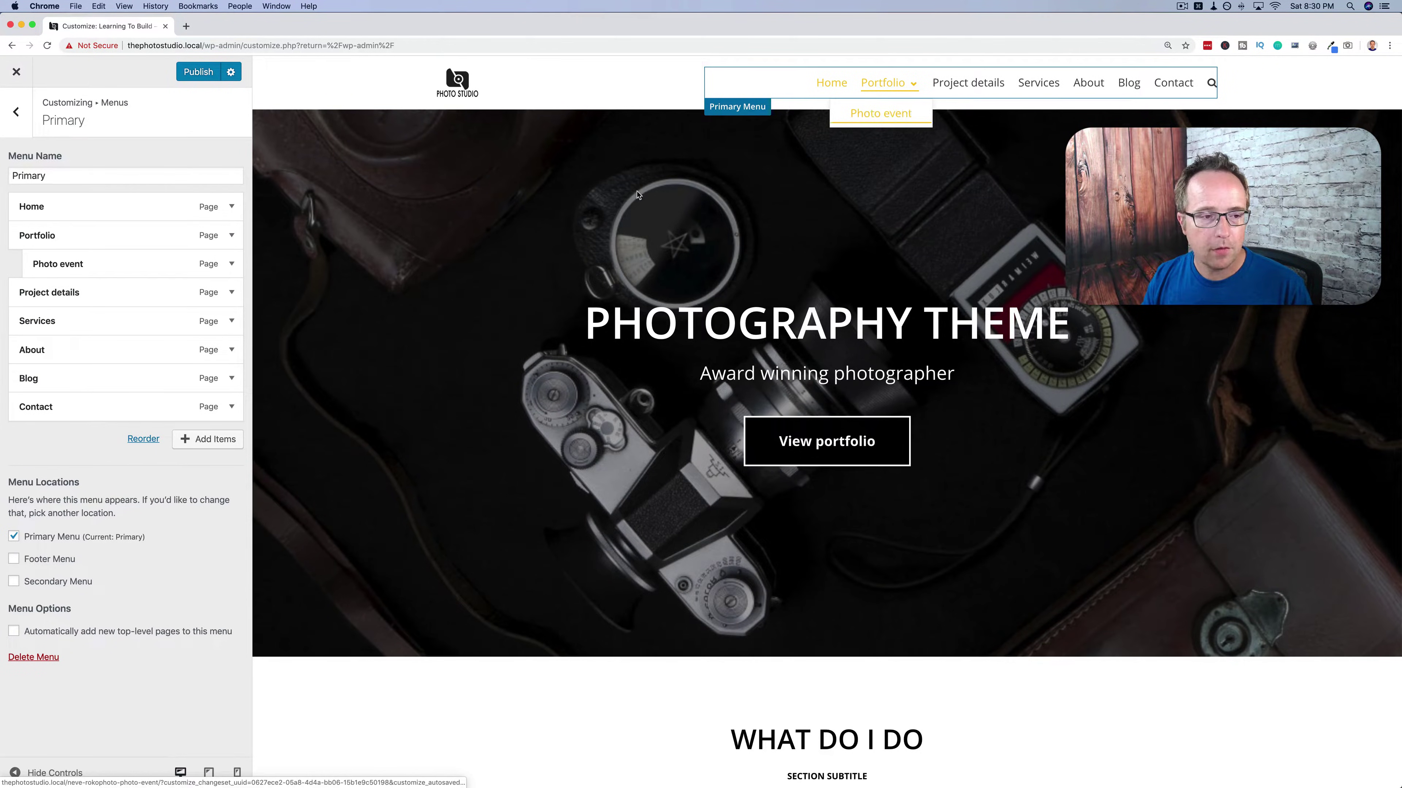
Nest Project details before Photo event under Portfolio, add Services to the same submenu, and check the header dropdown.
{"action": "left_click_drag", "start_coordinate": [52, 293], "coordinate": [61, 264]}
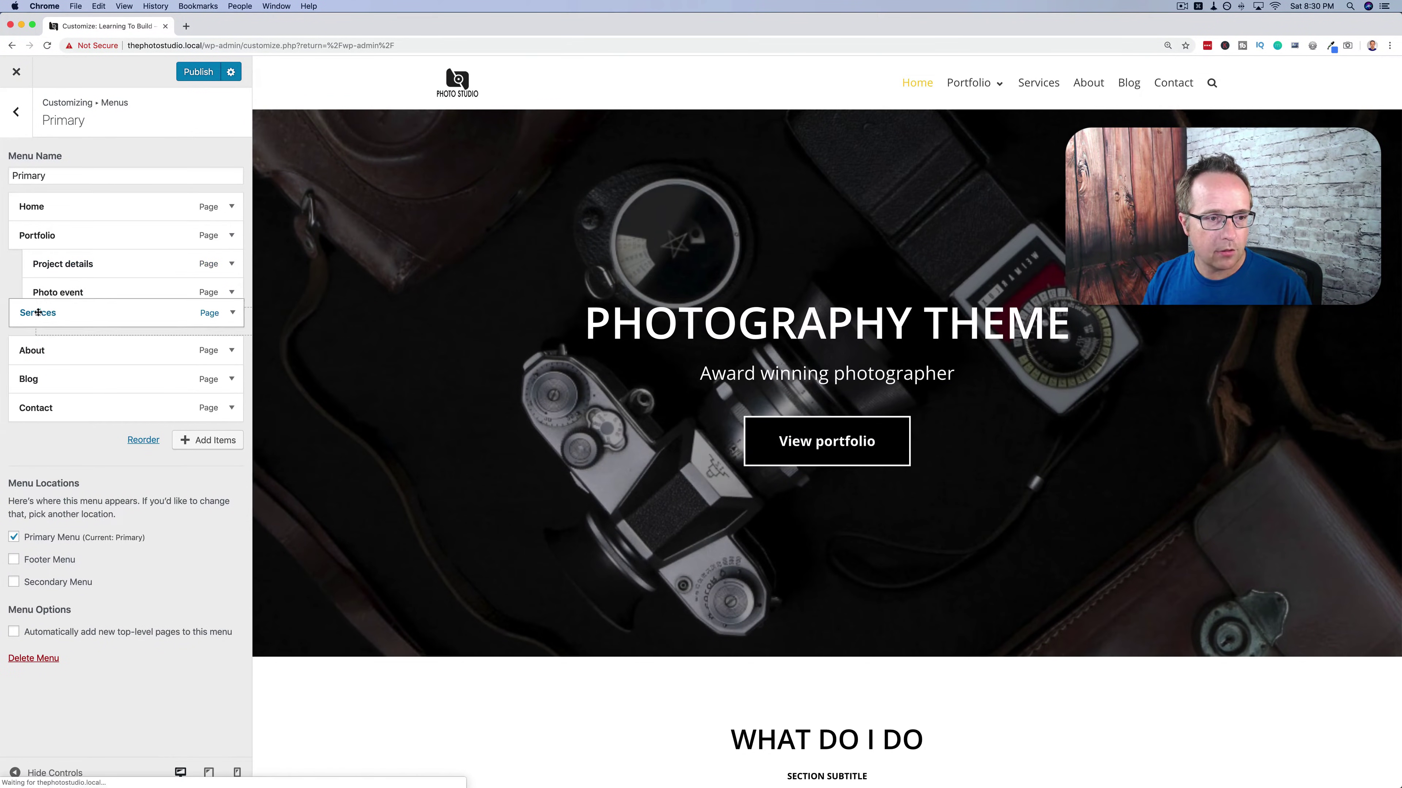
{"action": "left_click_drag", "start_coordinate": [36, 326], "coordinate": [51, 319]}
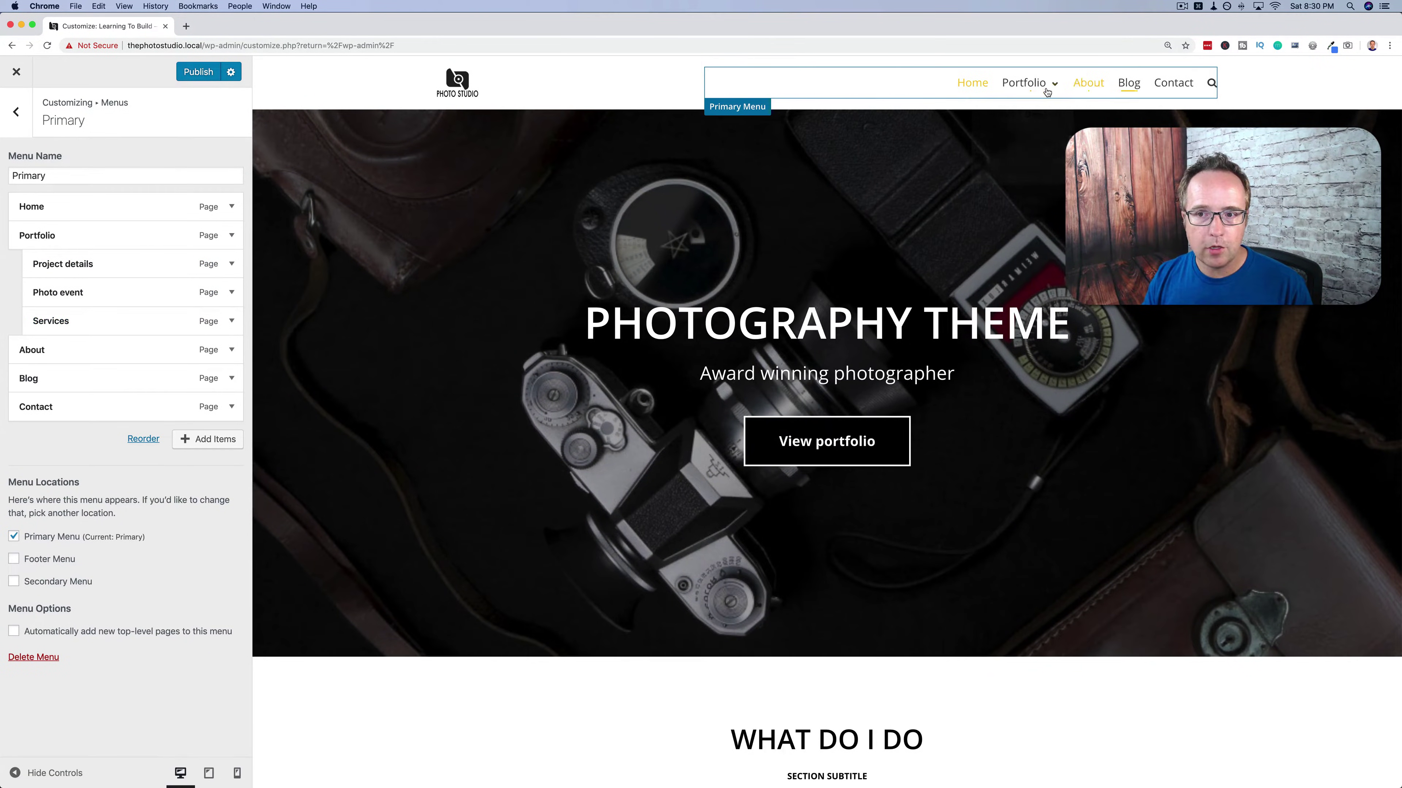
{"action": "mouse_move", "coordinate": [1032, 93]}
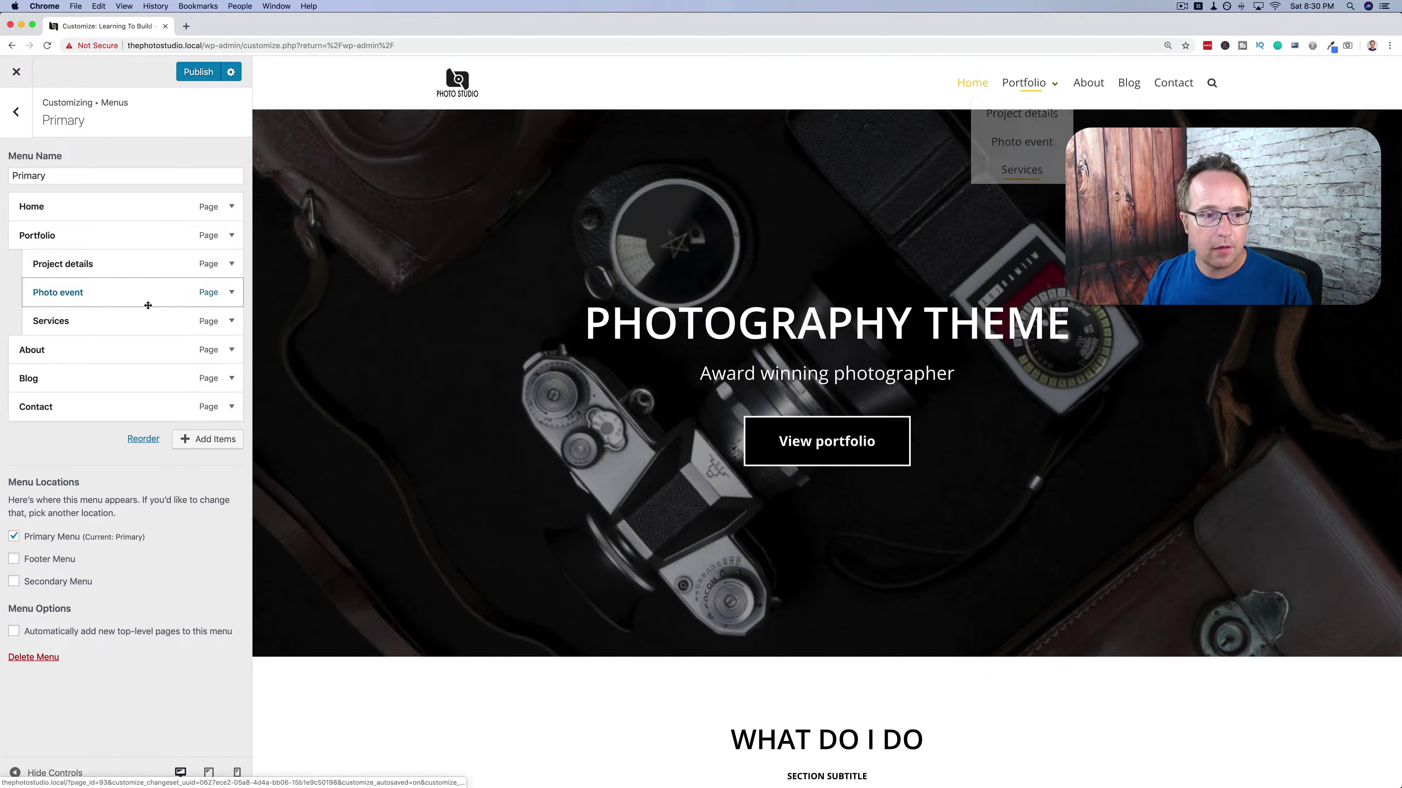
Try nesting Services under Photo event, check the Portfolio dropdown, and return Services to a top-level item before About.
{"action": "left_click_drag", "start_coordinate": [84, 320], "coordinate": [47, 289]}
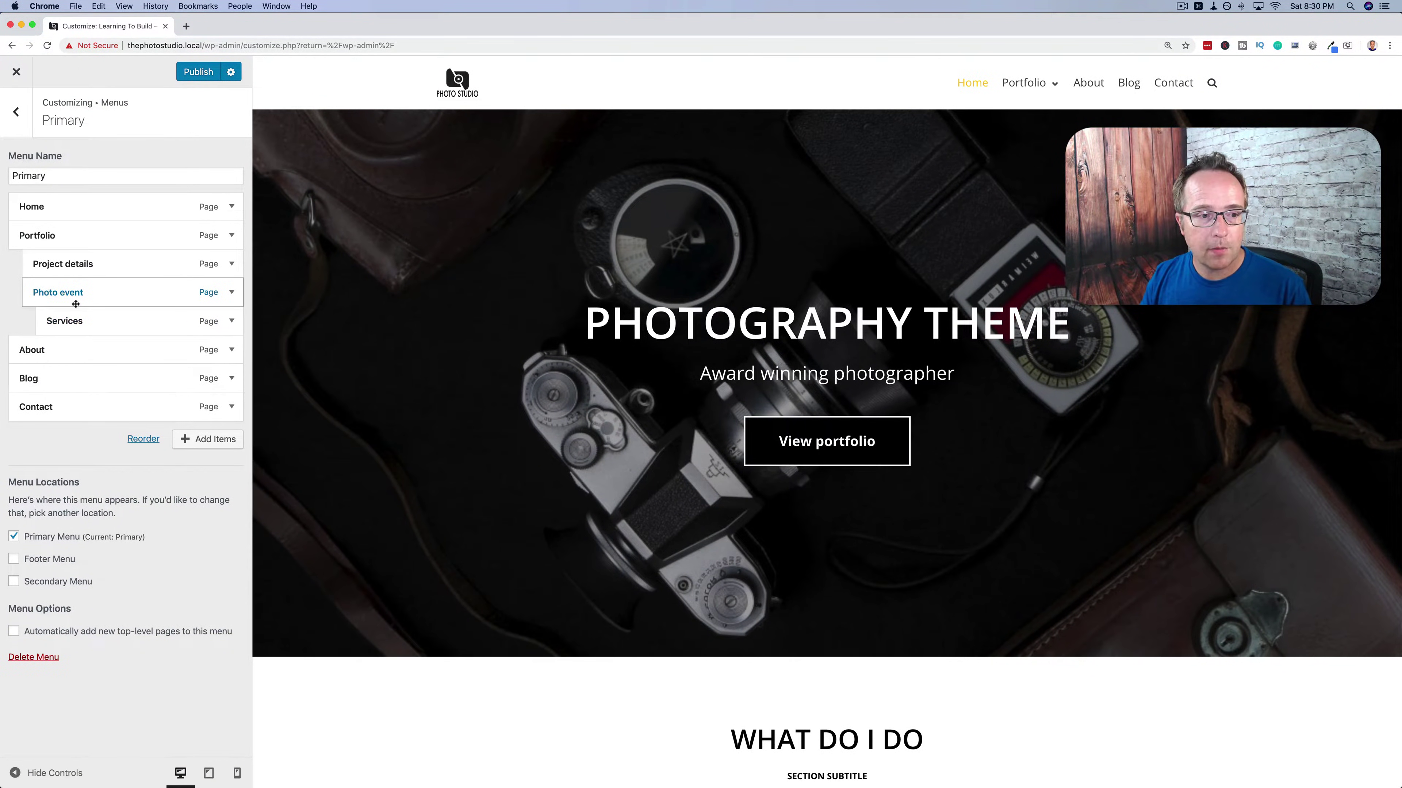
{"action": "mouse_move", "coordinate": [1026, 82]}
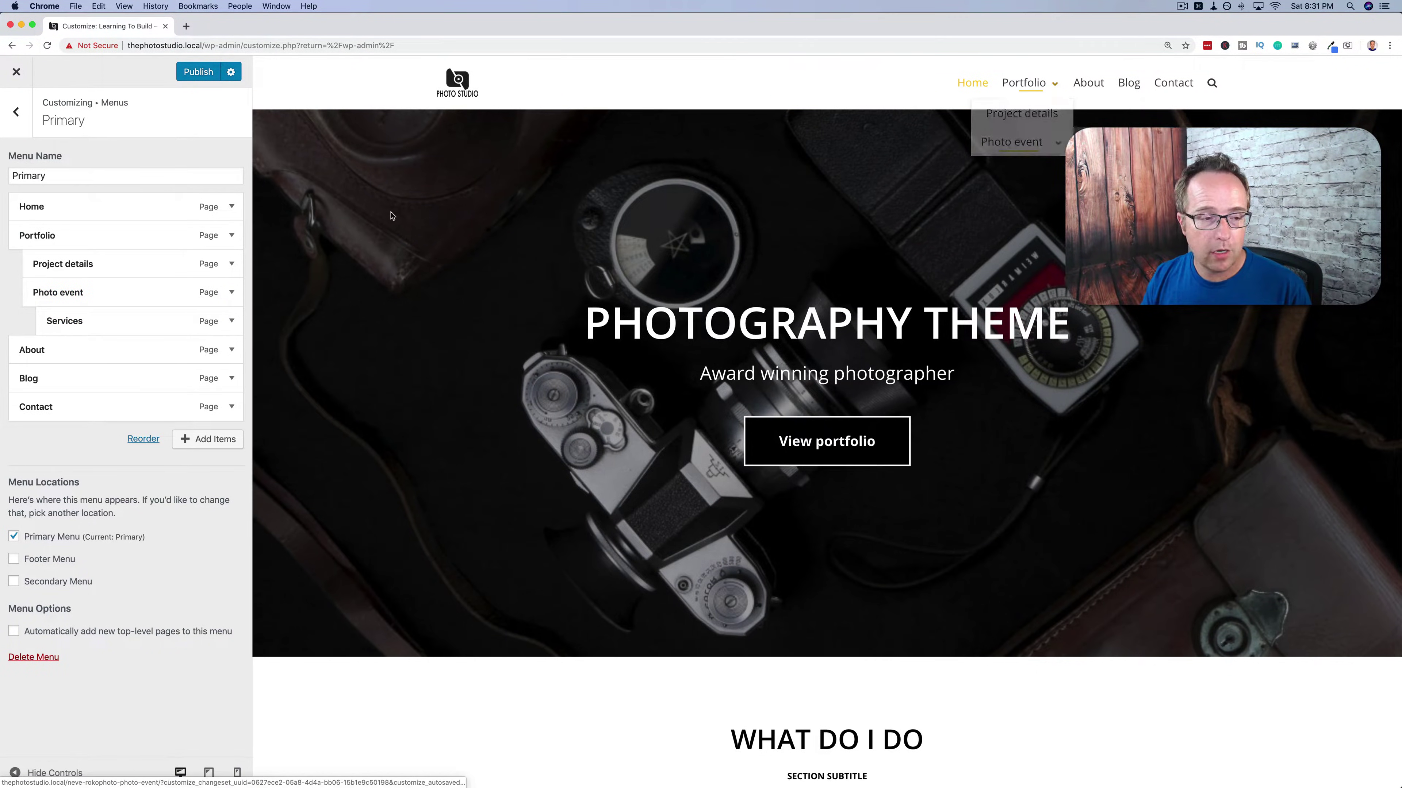
{"action": "left_click_drag", "start_coordinate": [86, 311], "coordinate": [52, 319]}
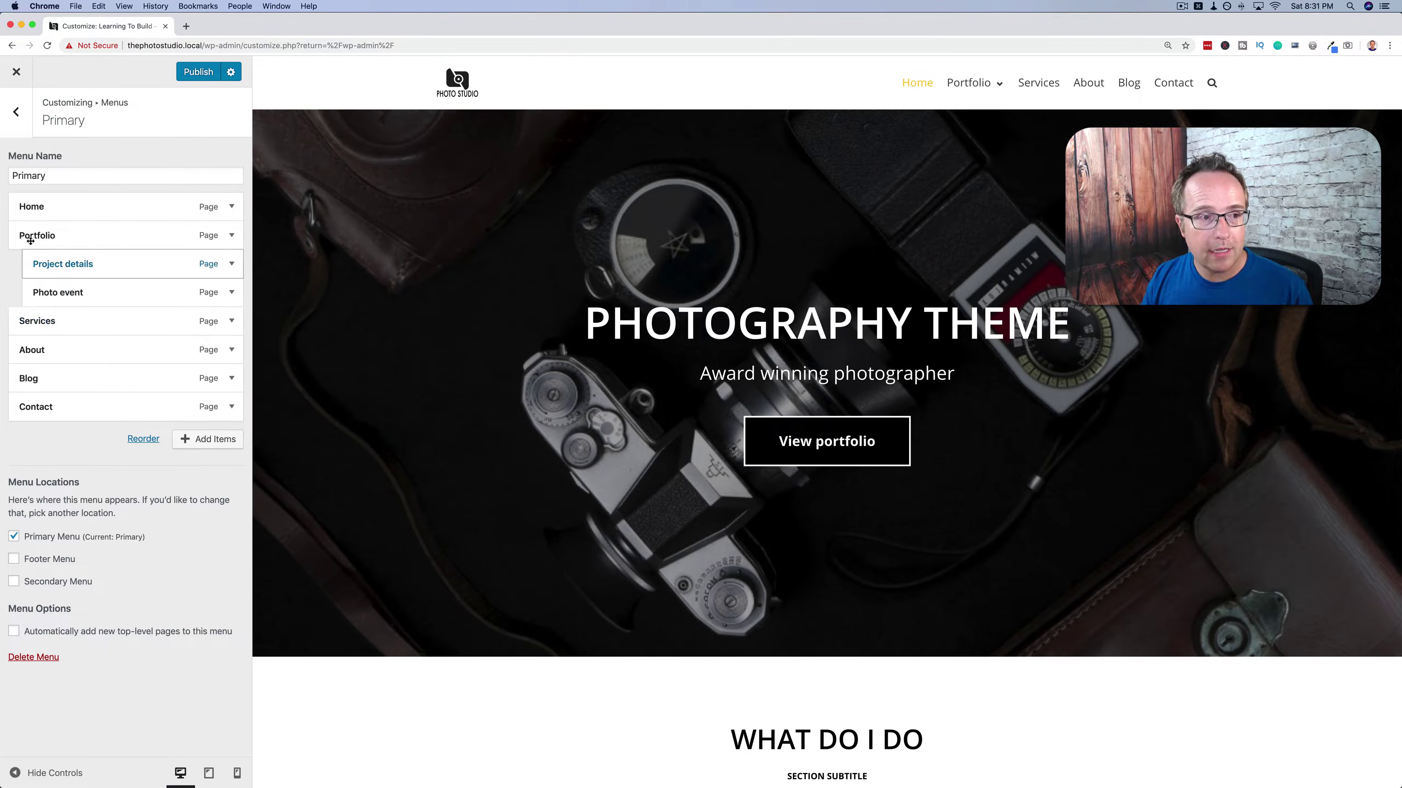
Open the header's Primary Menu settings and move the Logo & Site Identity component to the middle of the header's top row.
{"action": "left_click", "coordinate": [25, 121]}
{"action": "left_click", "coordinate": [25, 121]}
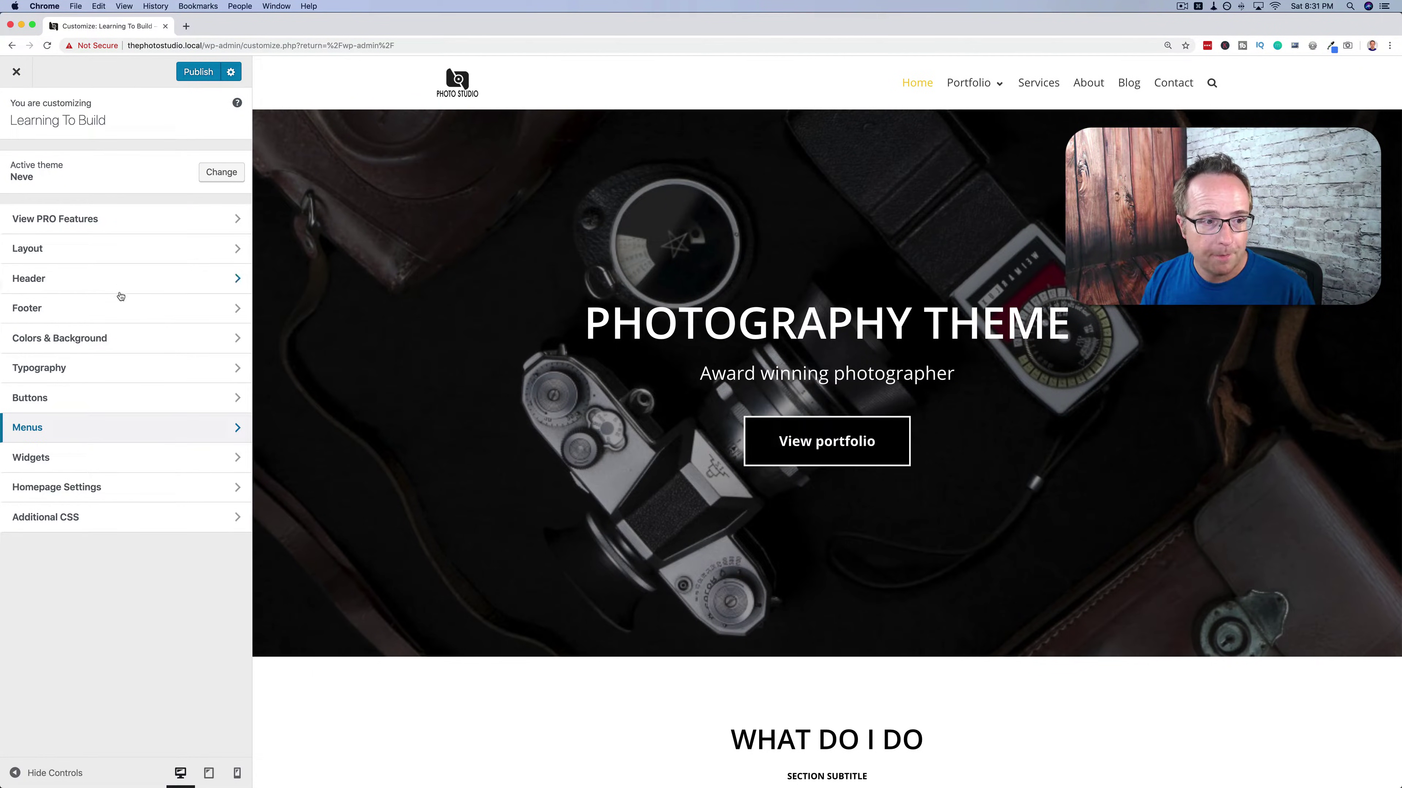
{"action": "left_click", "coordinate": [77, 279]}
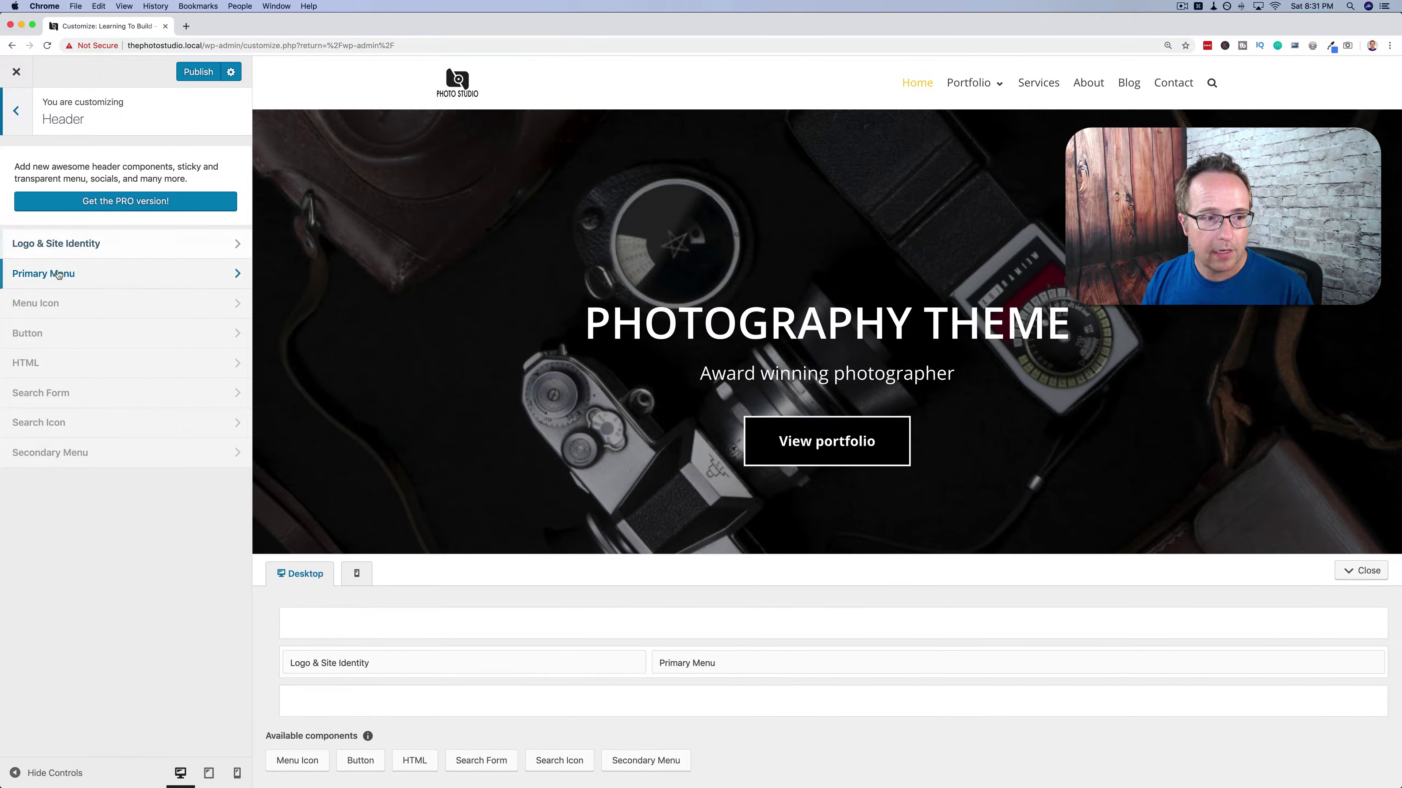
{"action": "left_click", "coordinate": [170, 280]}
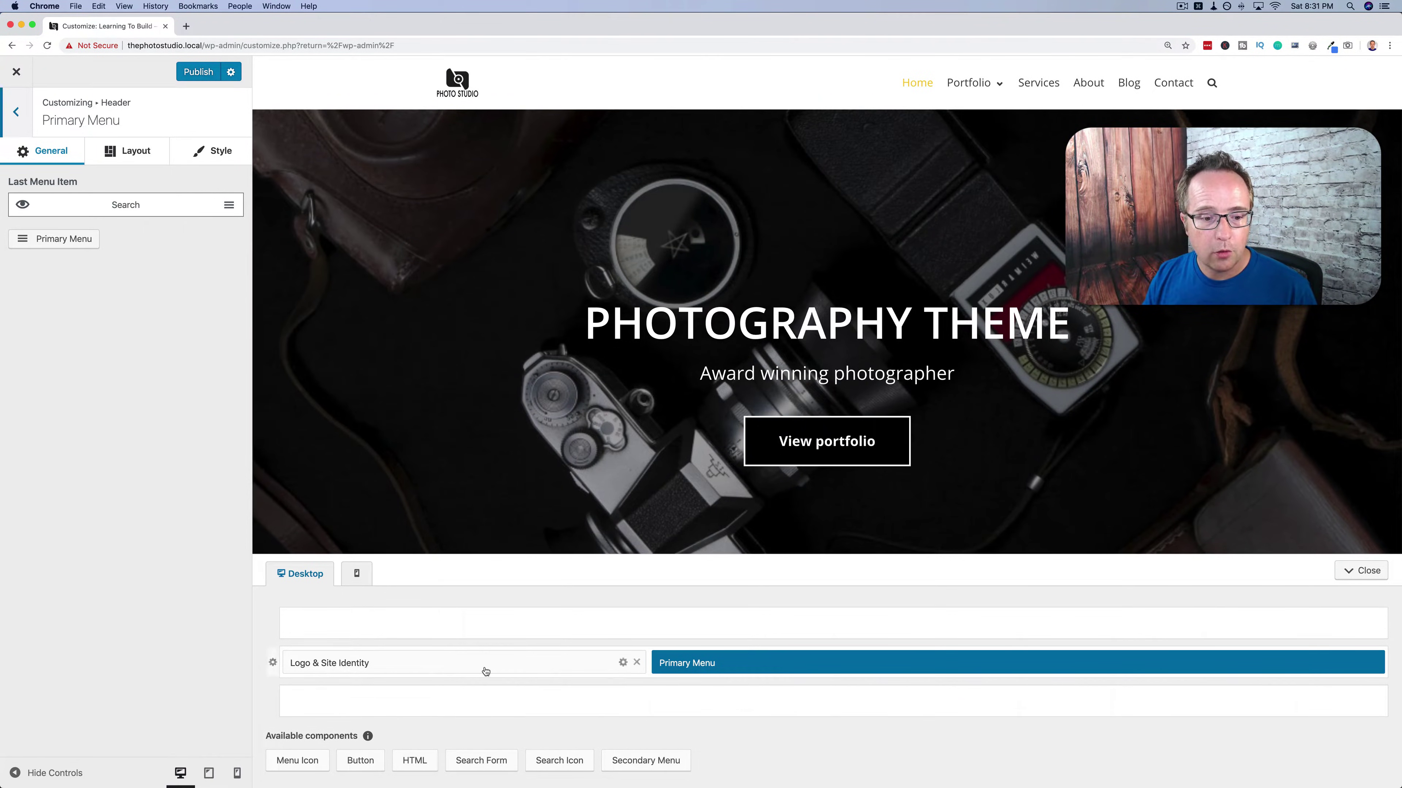
{"action": "left_click_drag", "start_coordinate": [412, 667], "coordinate": [756, 622]}
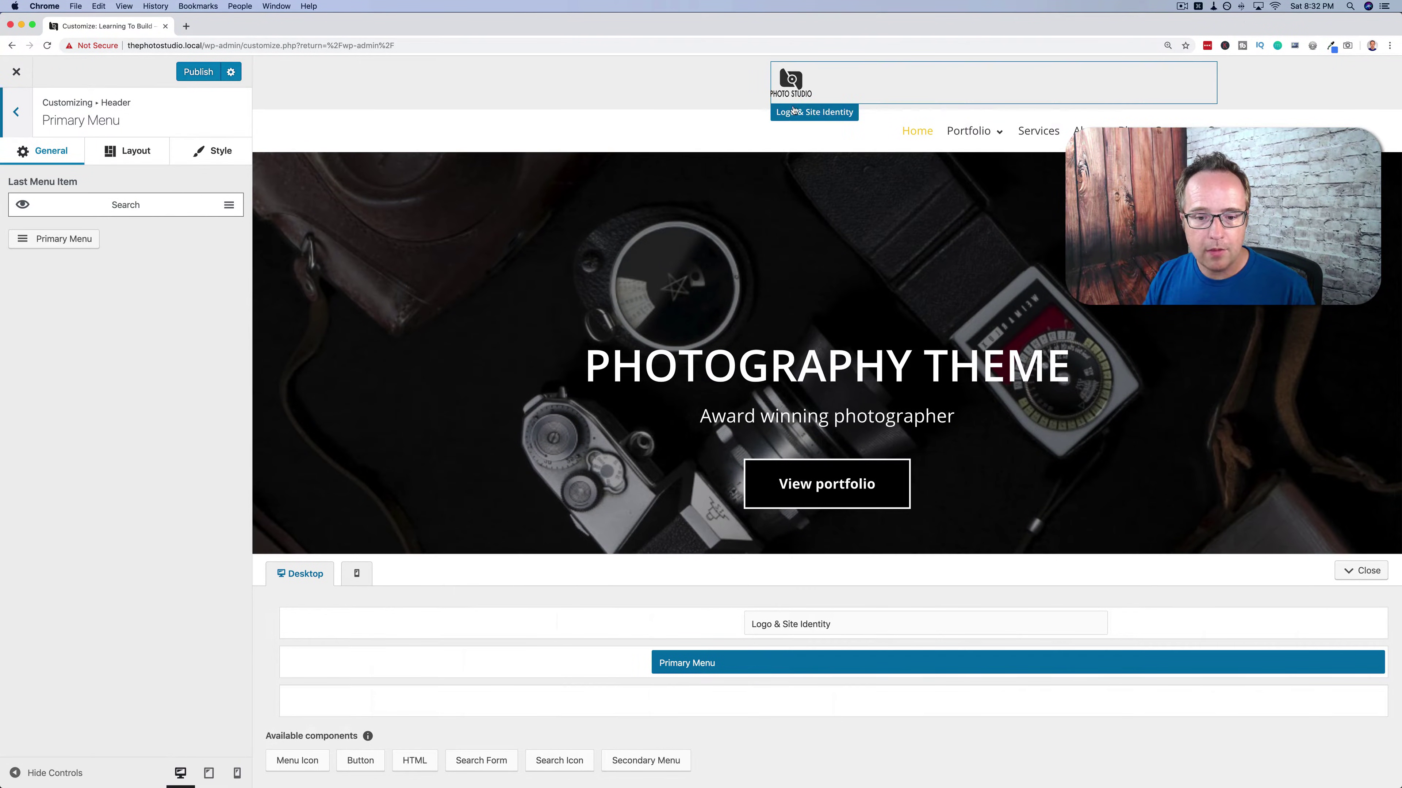
Stretch the Primary Menu component across the full width of its header row and set its component alignment to center.
{"action": "left_click_drag", "start_coordinate": [652, 654], "coordinate": [281, 637]}
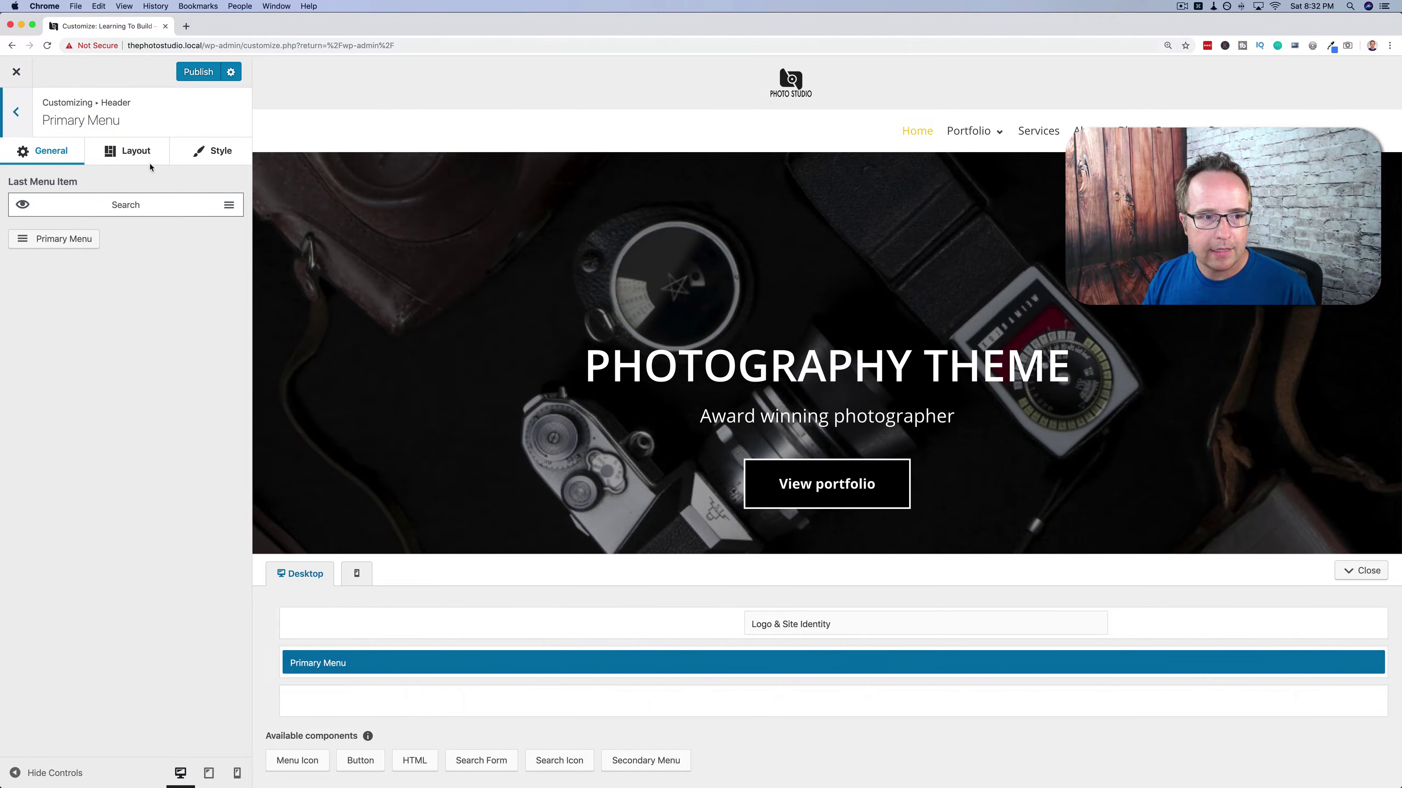
{"action": "left_click", "coordinate": [129, 157]}
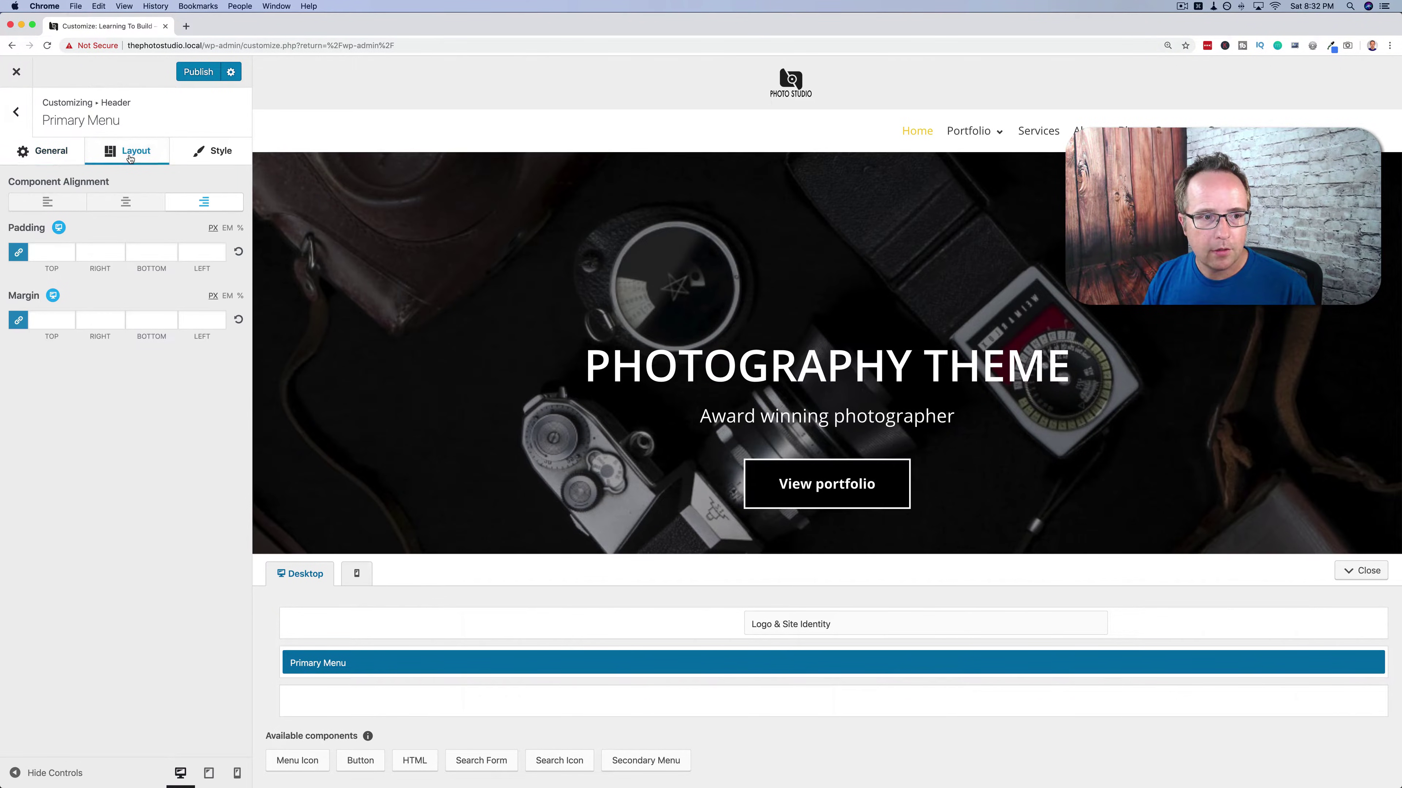
{"action": "left_click", "coordinate": [126, 203]}
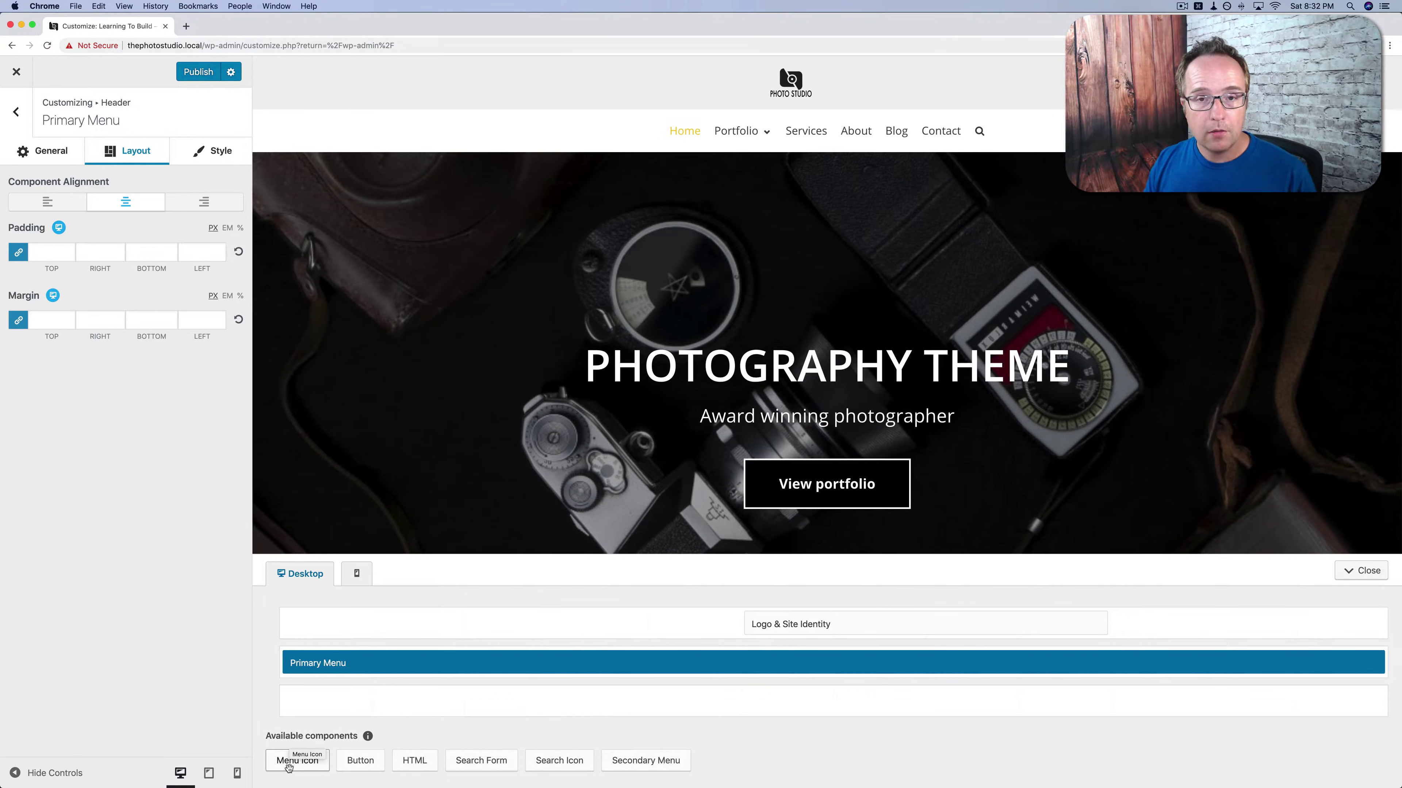
Try a Menu Icon component in the header's bottom row and remove it again.
{"action": "left_click_drag", "start_coordinate": [288, 768], "coordinate": [700, 705]}
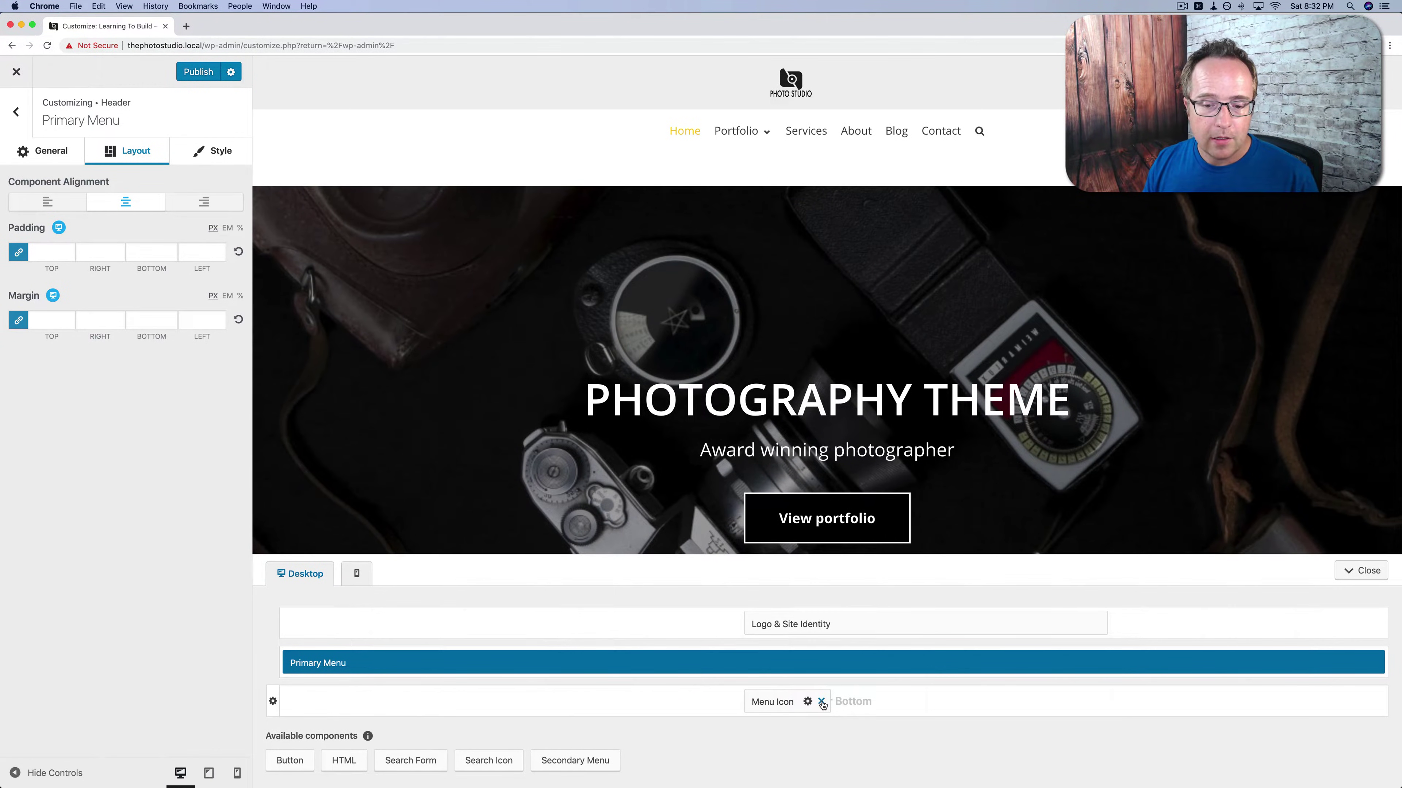
{"action": "left_click", "coordinate": [821, 702]}
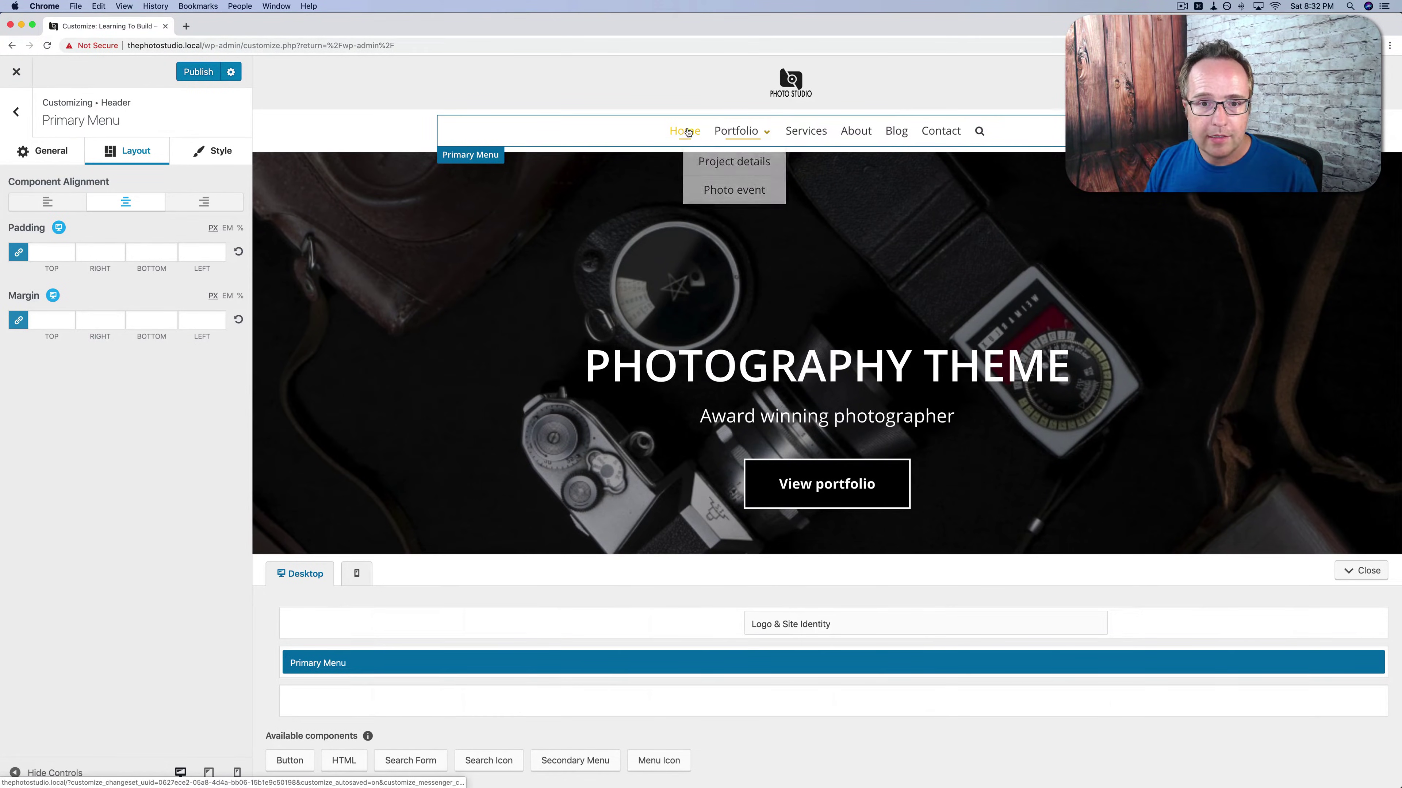
Try the plain, filled and top-line skin modes on the Primary Menu, previewing their hover effects, and reselect the underline mode.
{"action": "left_click", "coordinate": [223, 156]}
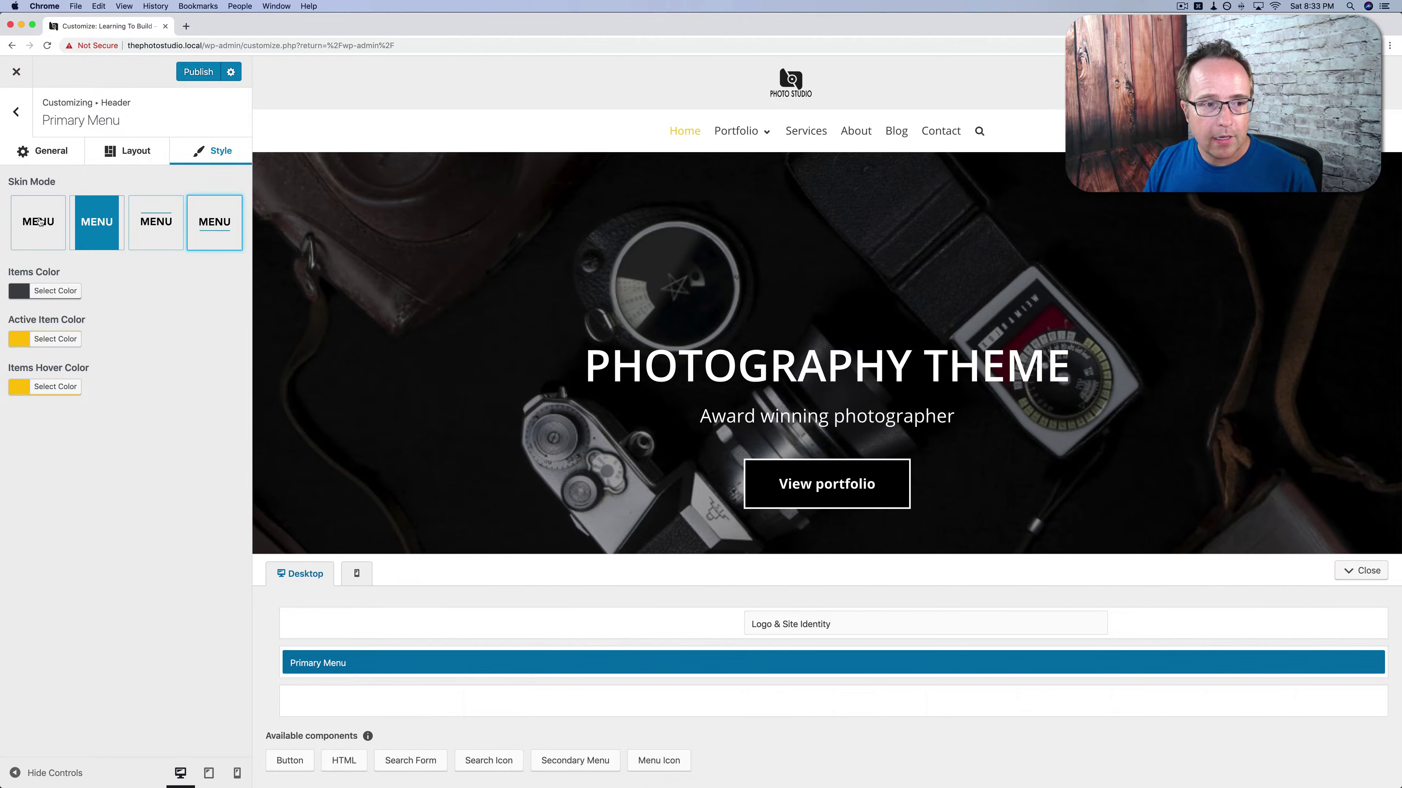
{"action": "left_click", "coordinate": [44, 240]}
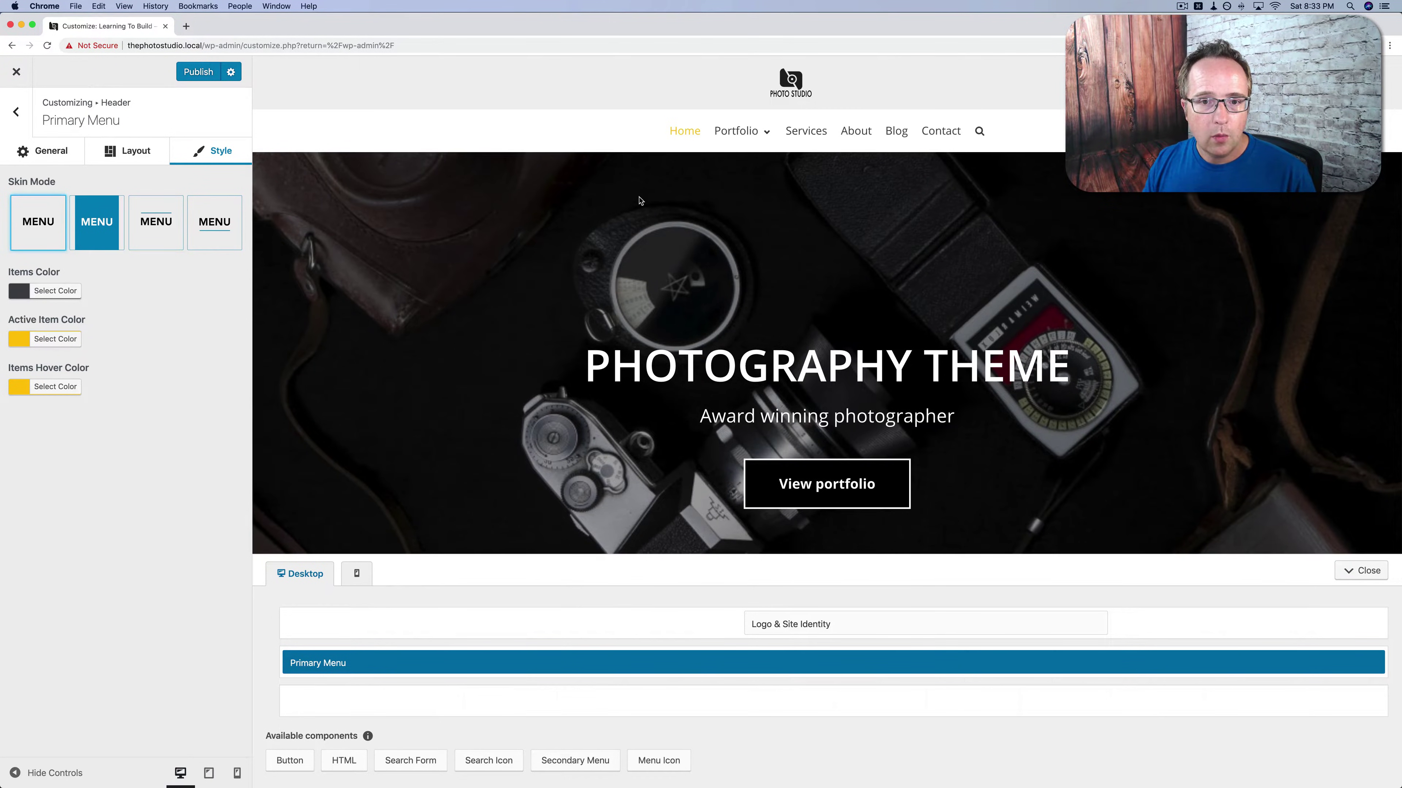
{"action": "mouse_move", "coordinate": [740, 134]}
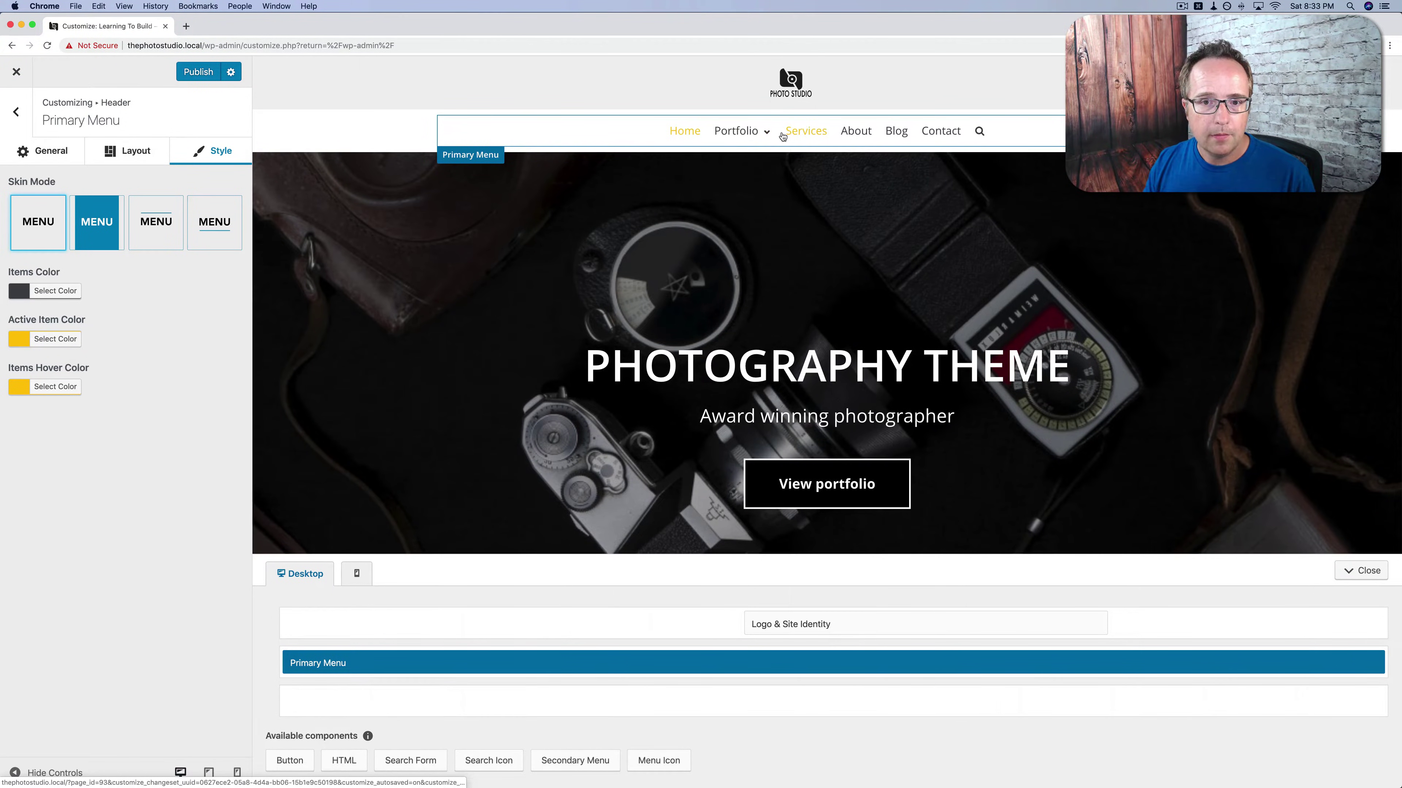
{"action": "left_click", "coordinate": [116, 226]}
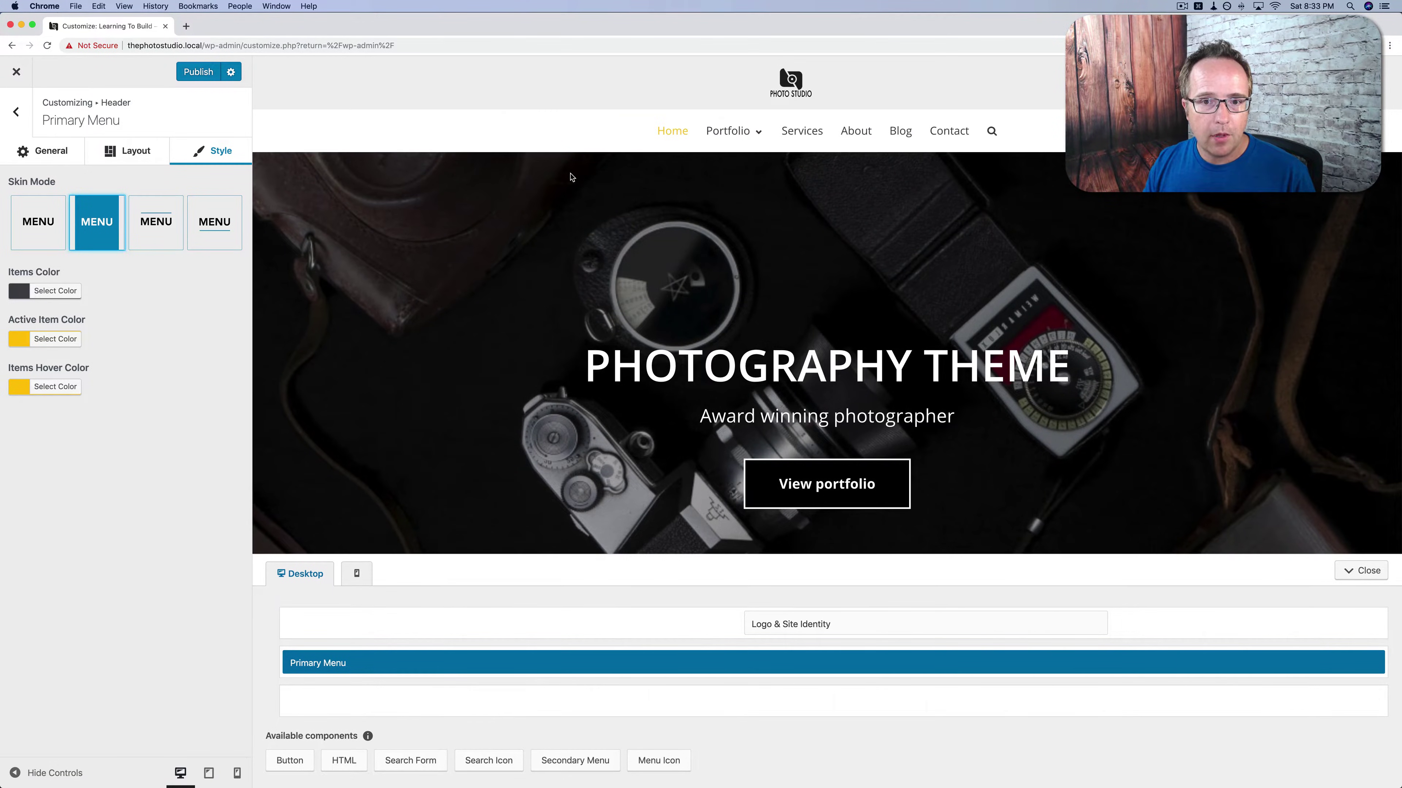
{"action": "mouse_move", "coordinate": [727, 140]}
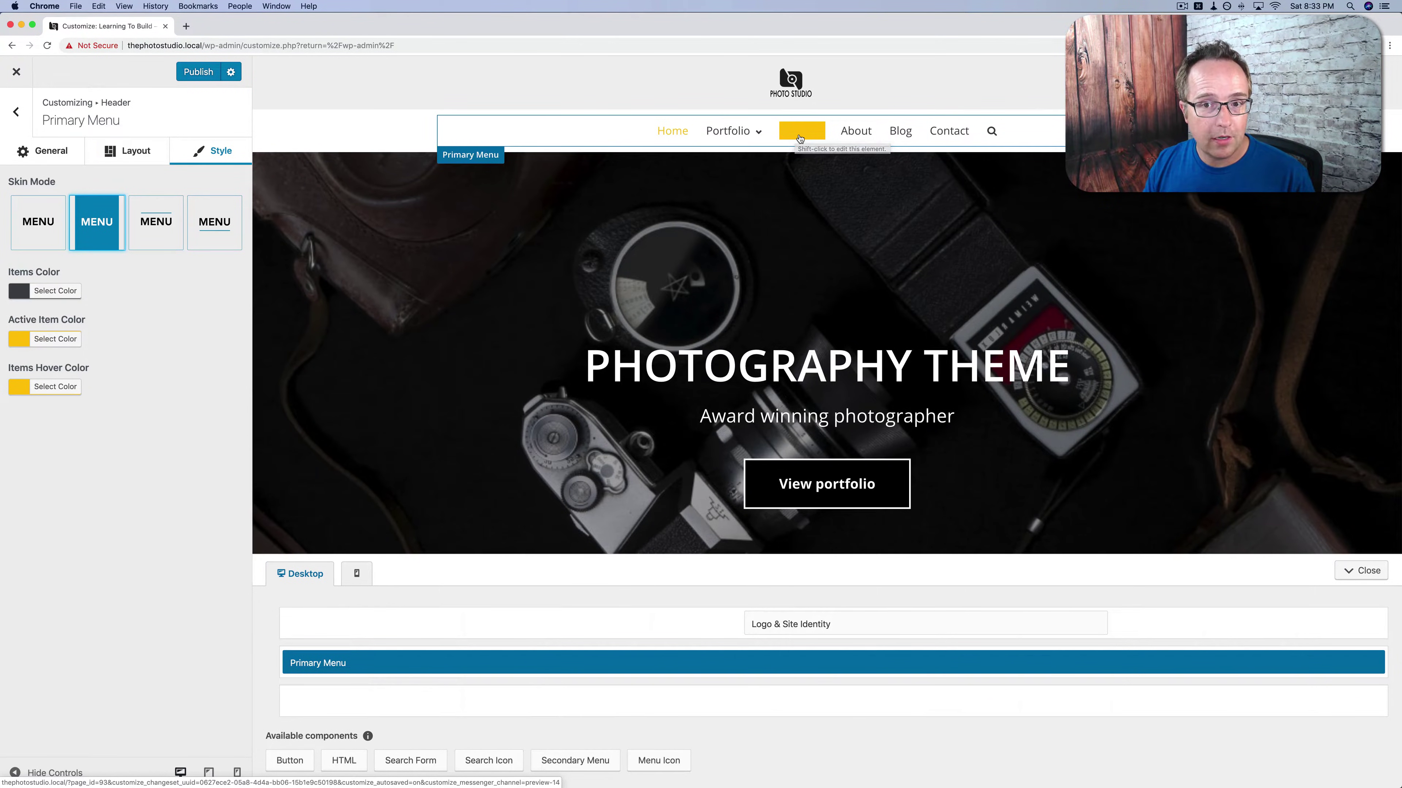
{"action": "left_click", "coordinate": [161, 231]}
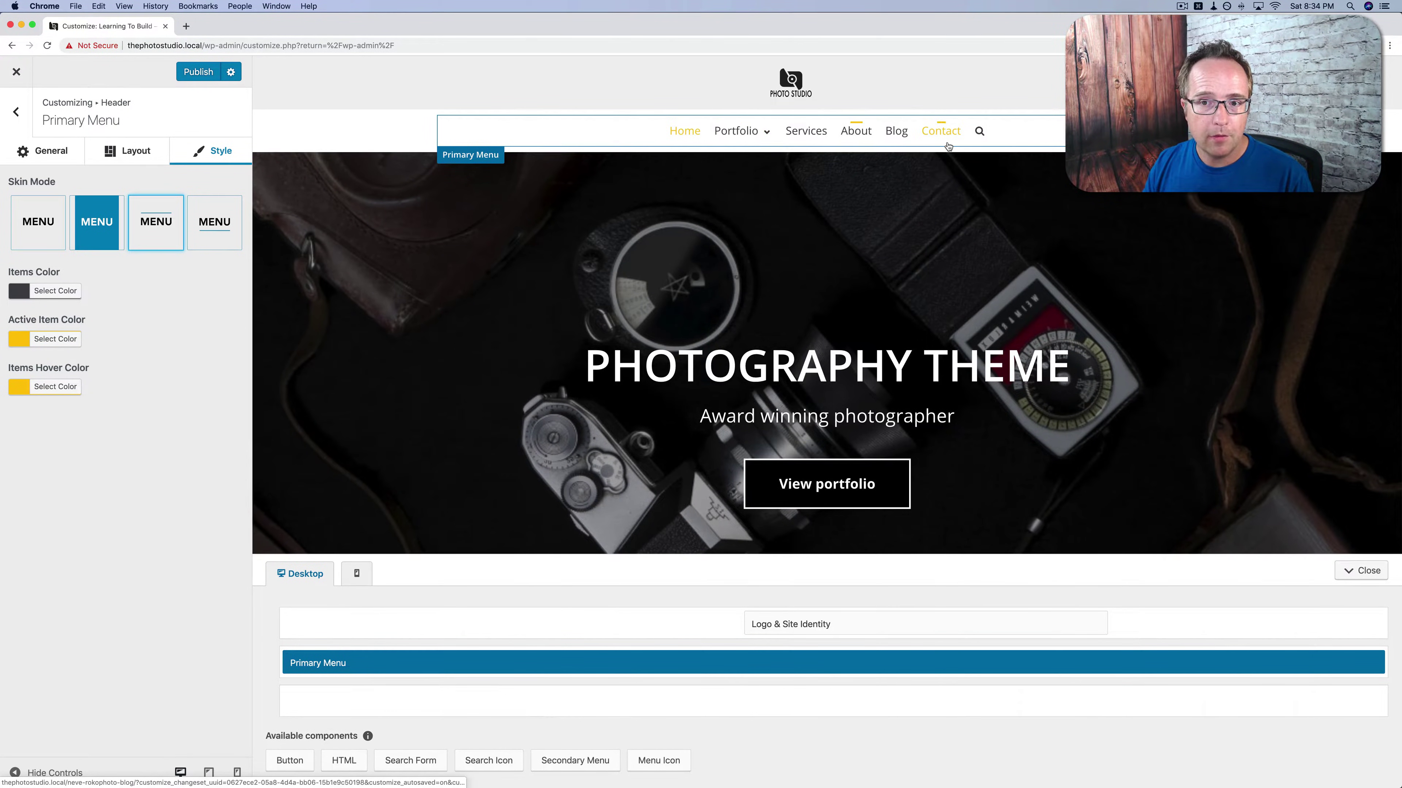
{"action": "left_click", "coordinate": [226, 223]}
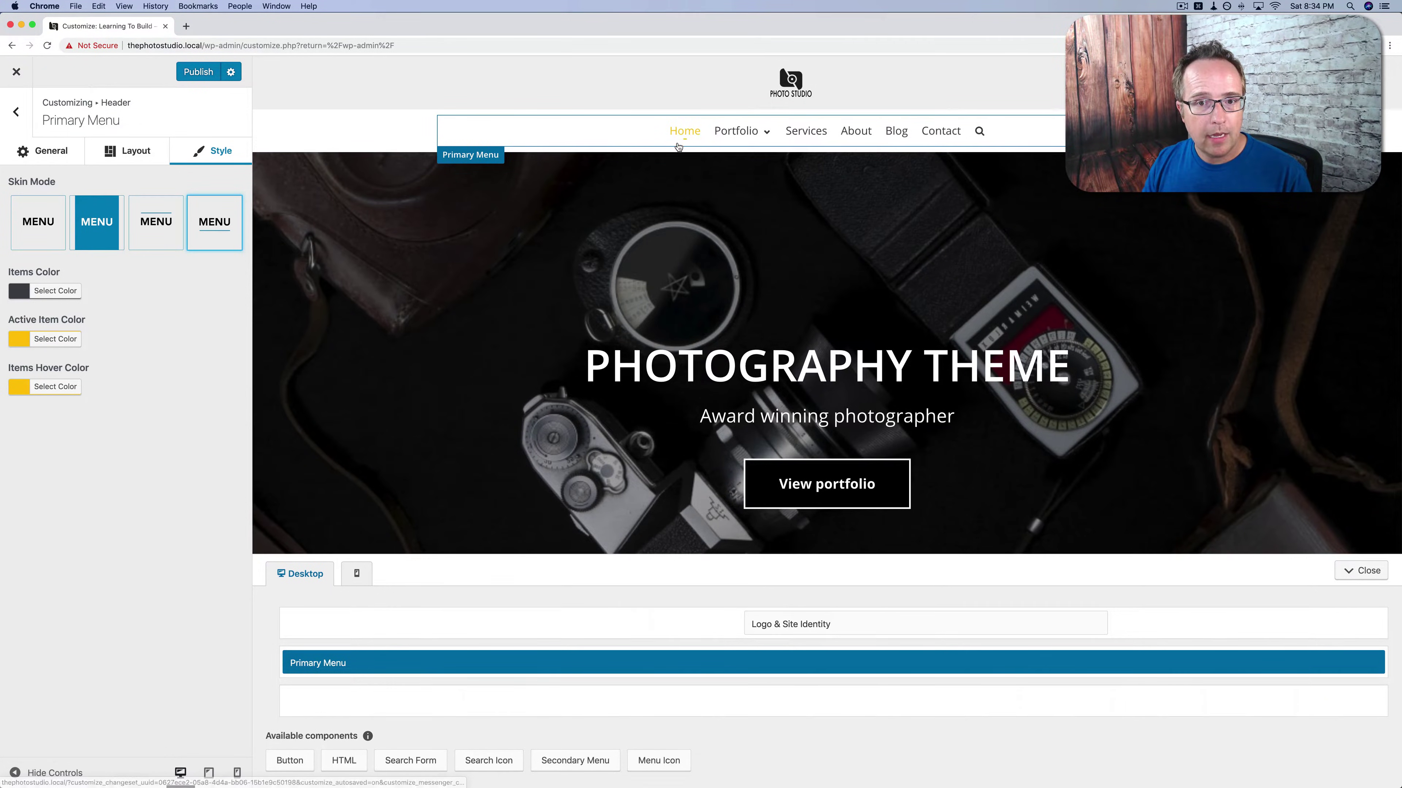
Set the Primary Menu's Active Item Color to green #01af1b and copy its color code.
{"action": "left_click", "coordinate": [48, 343]}
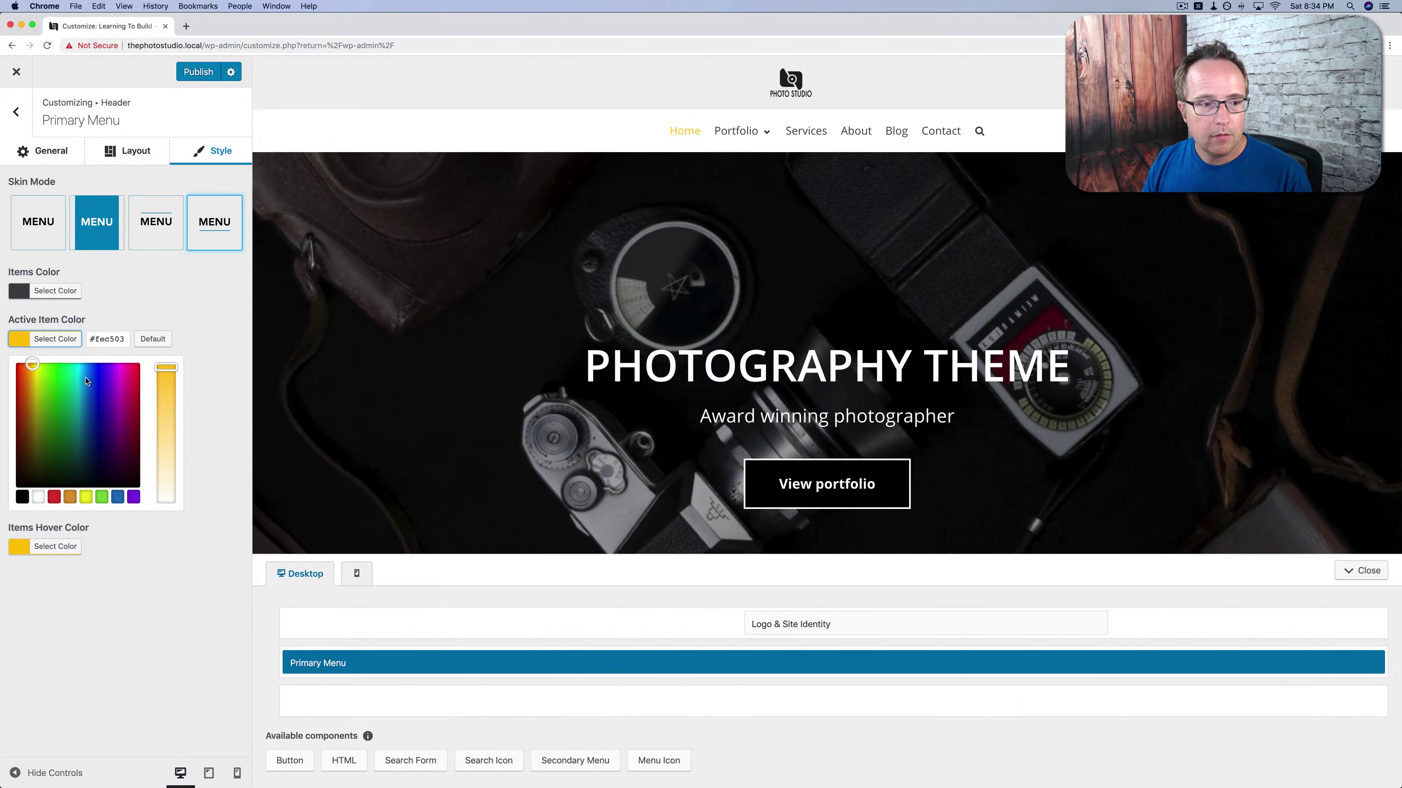
{"action": "left_click_drag", "start_coordinate": [86, 381], "coordinate": [60, 402]}
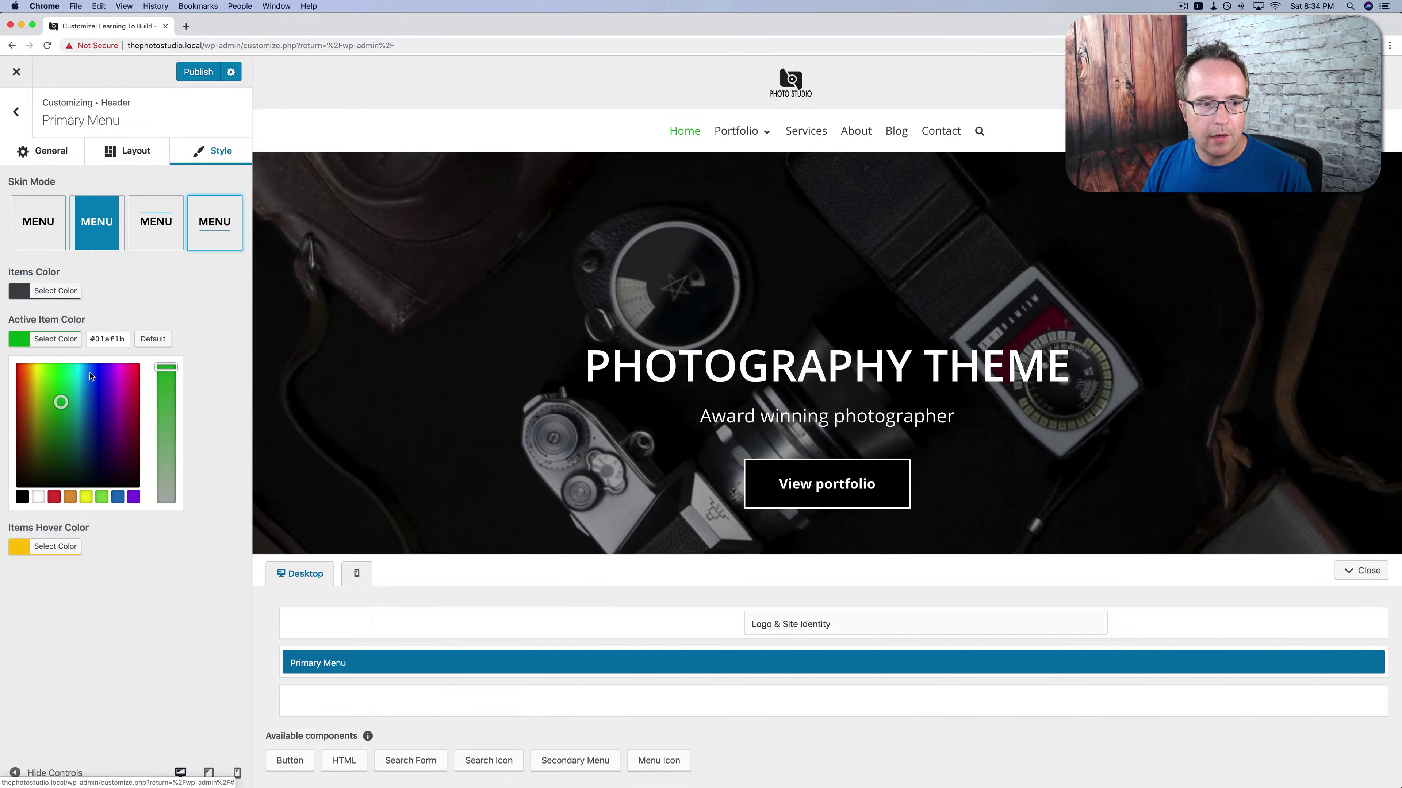
{"action": "double_click", "coordinate": [111, 339]}
{"action": "key", "text": "super+a"}
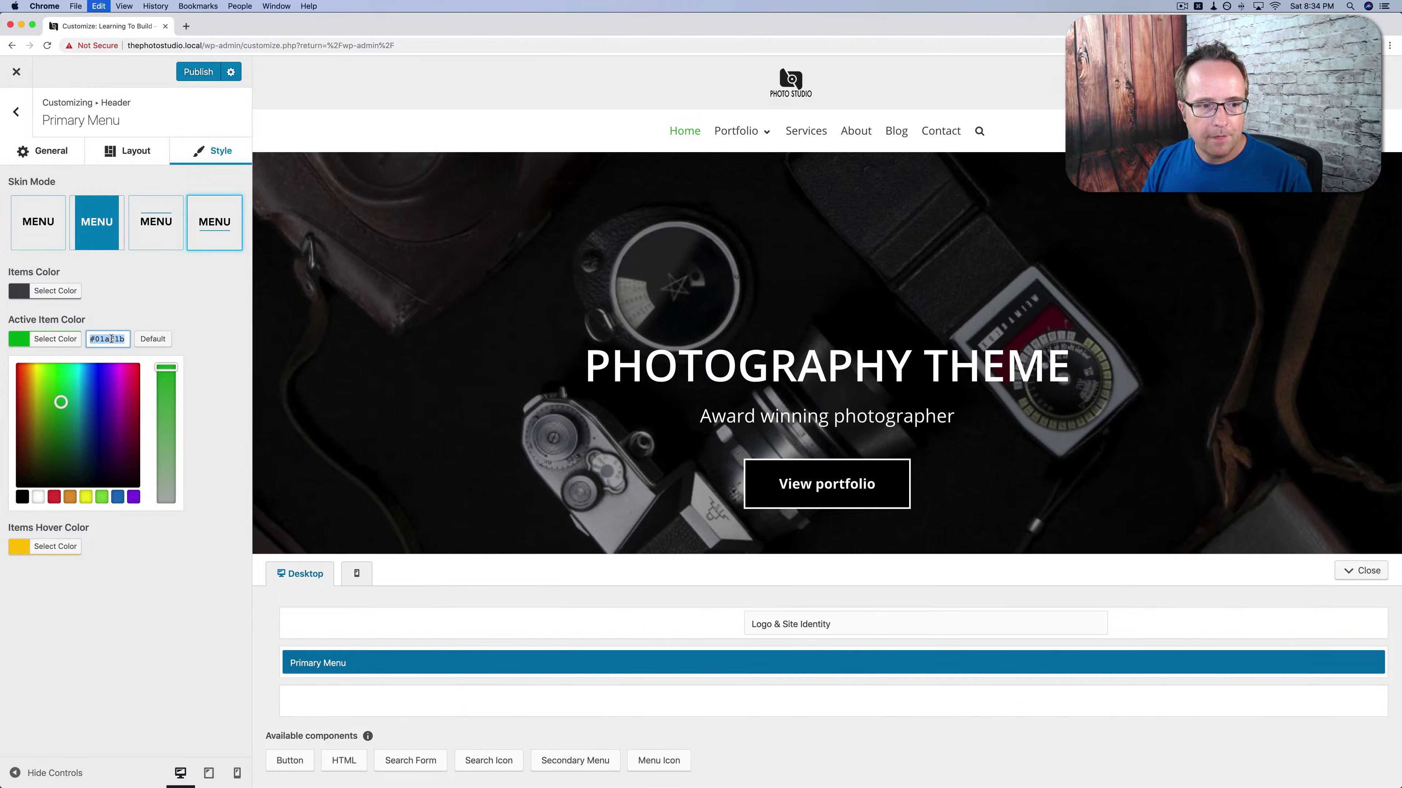
{"action": "left_click", "coordinate": [160, 309]}
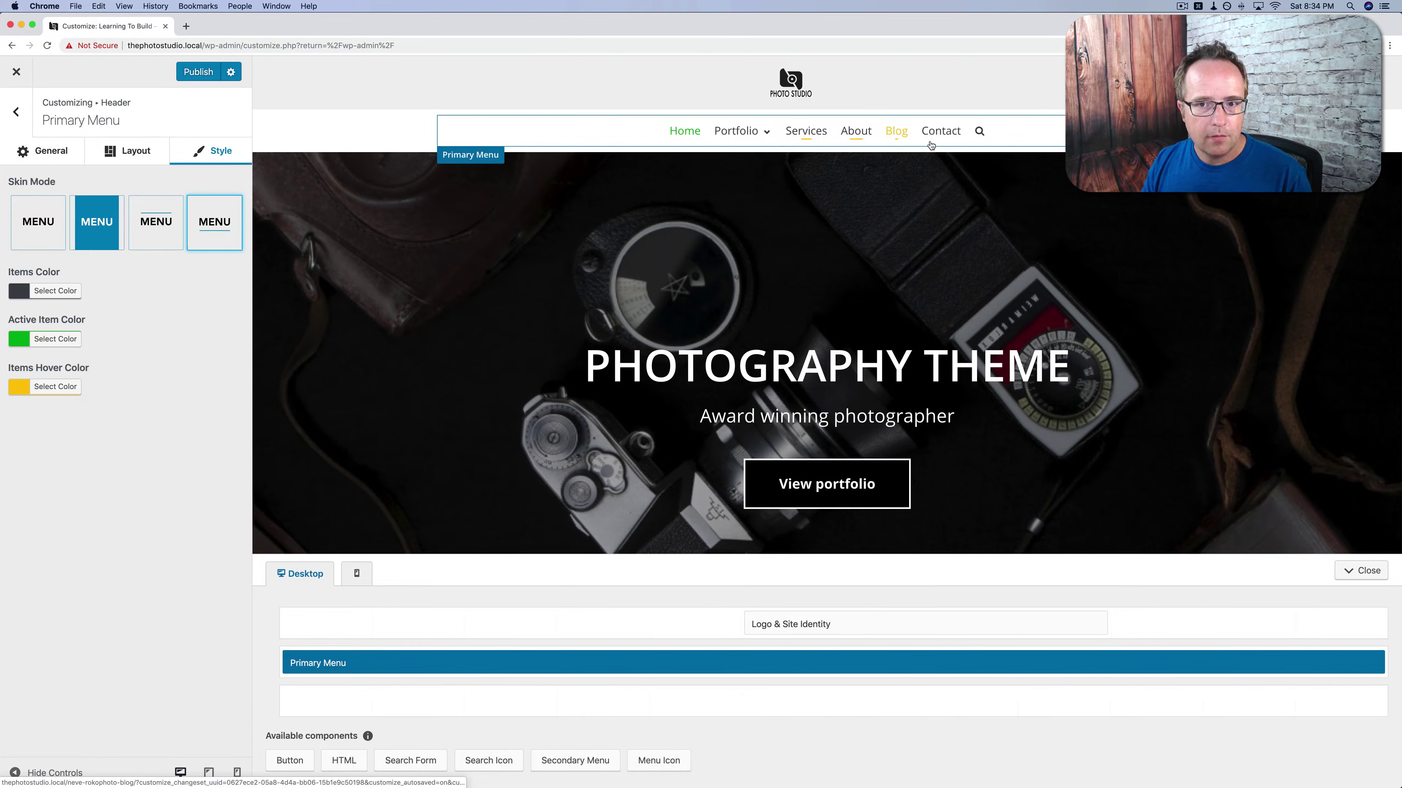
Set the Primary Menu's Items Hover Color to the copied green #01af1b.
{"action": "left_click", "coordinate": [66, 389]}
{"action": "left_click", "coordinate": [102, 389]}
{"action": "key", "text": "super+a"}
{"action": "key", "text": "super+v"}
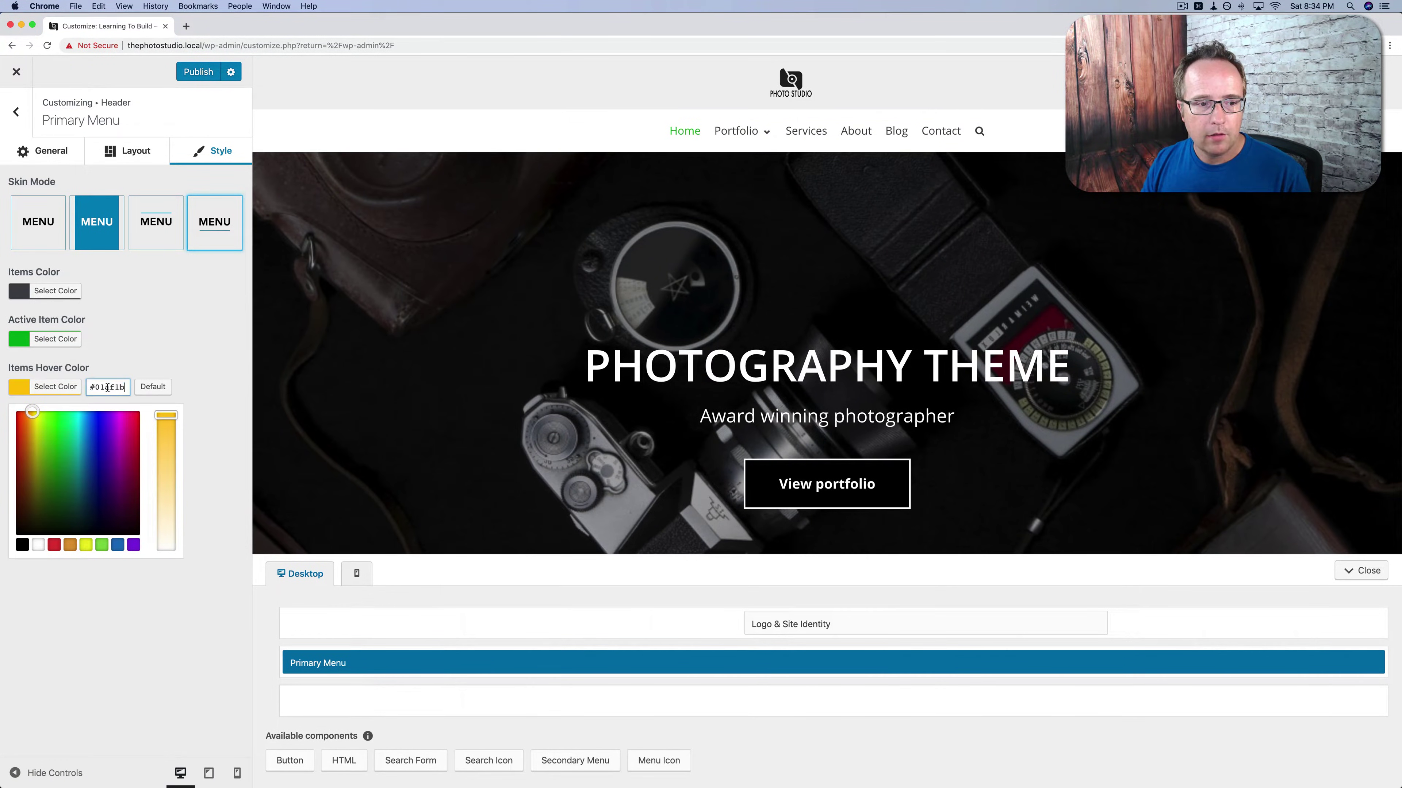
{"action": "left_click", "coordinate": [188, 339]}
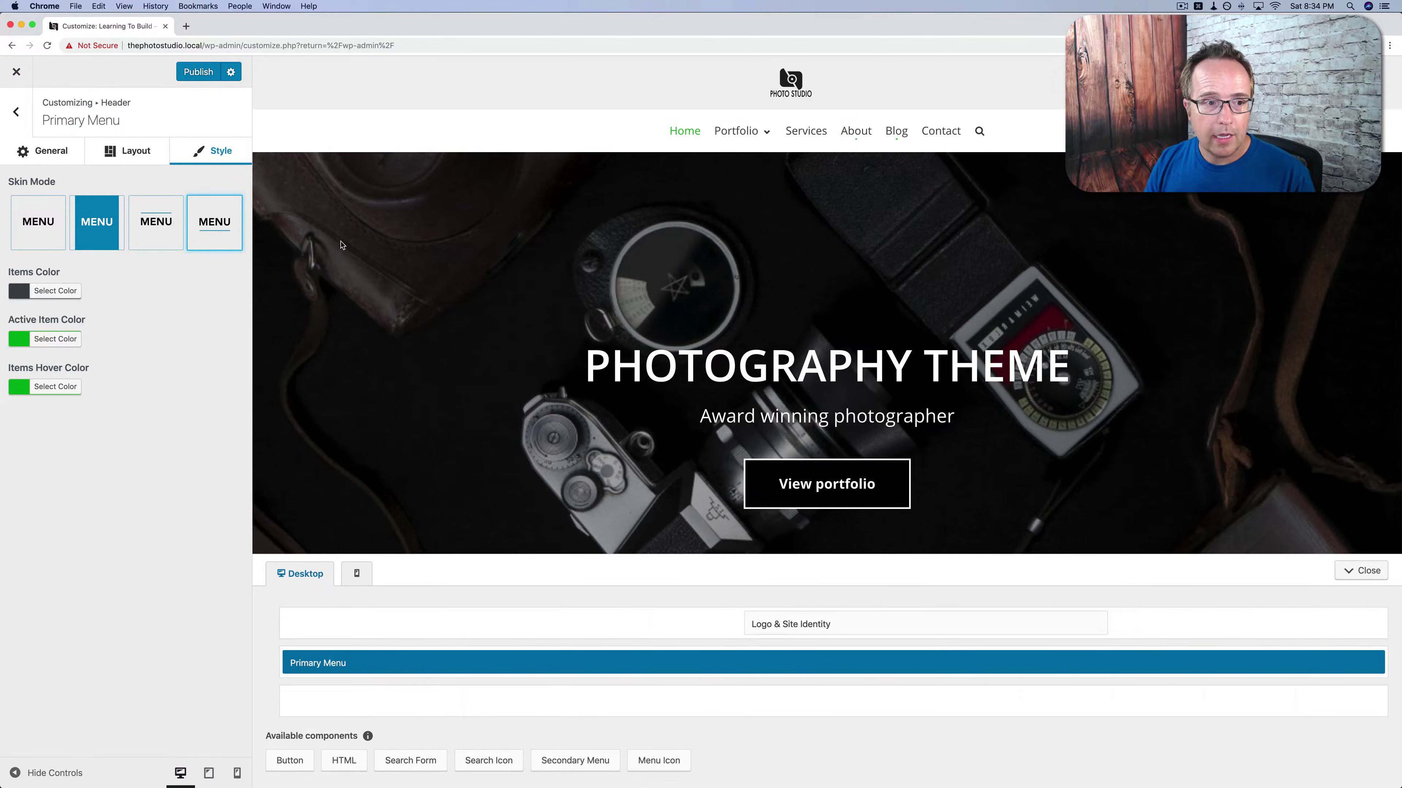
Try purple #8224e3 as the Primary Menu's Items Color, check it in the header, and restore the copied #404248.
{"action": "left_click", "coordinate": [52, 293]}
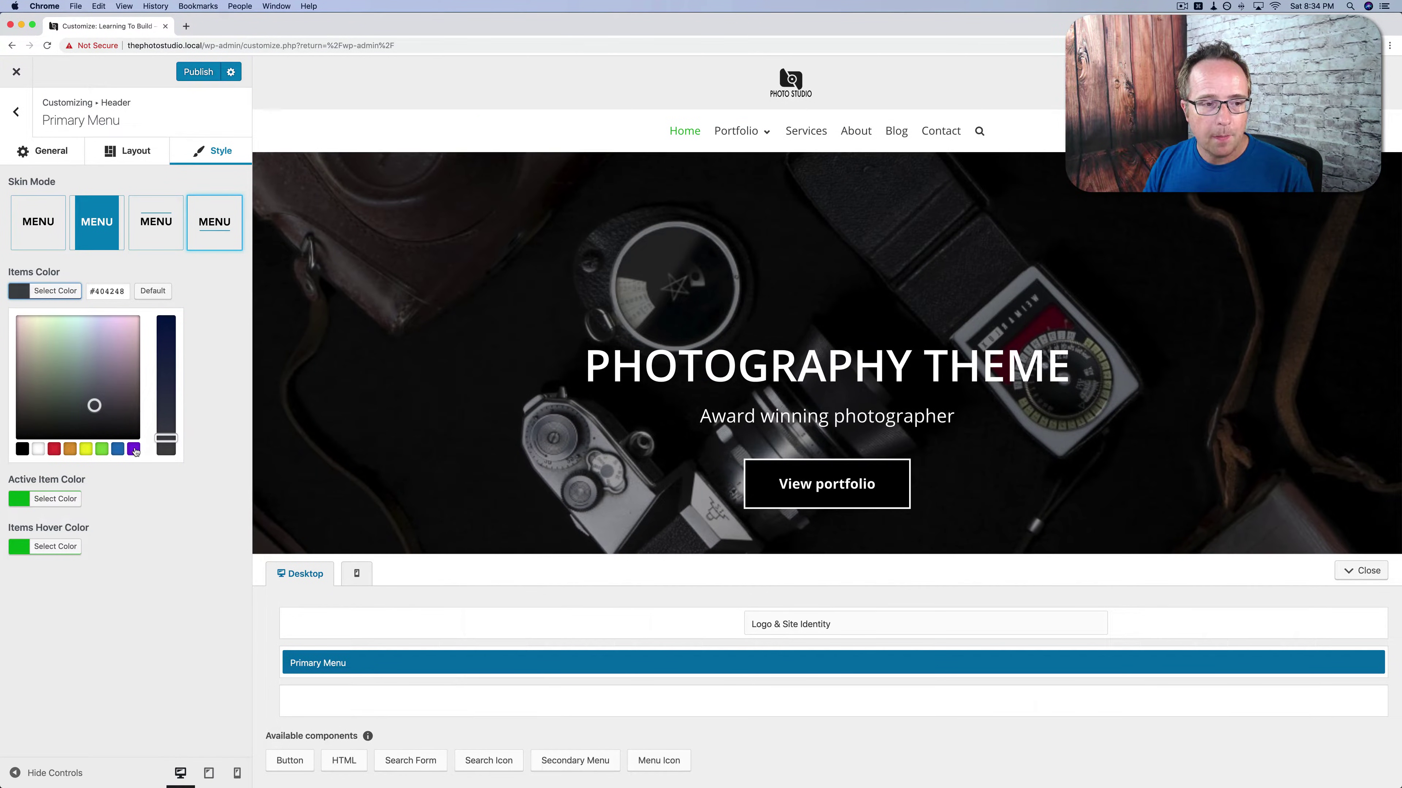
{"action": "triple_click", "coordinate": [110, 295]}
{"action": "key", "text": "super+c"}
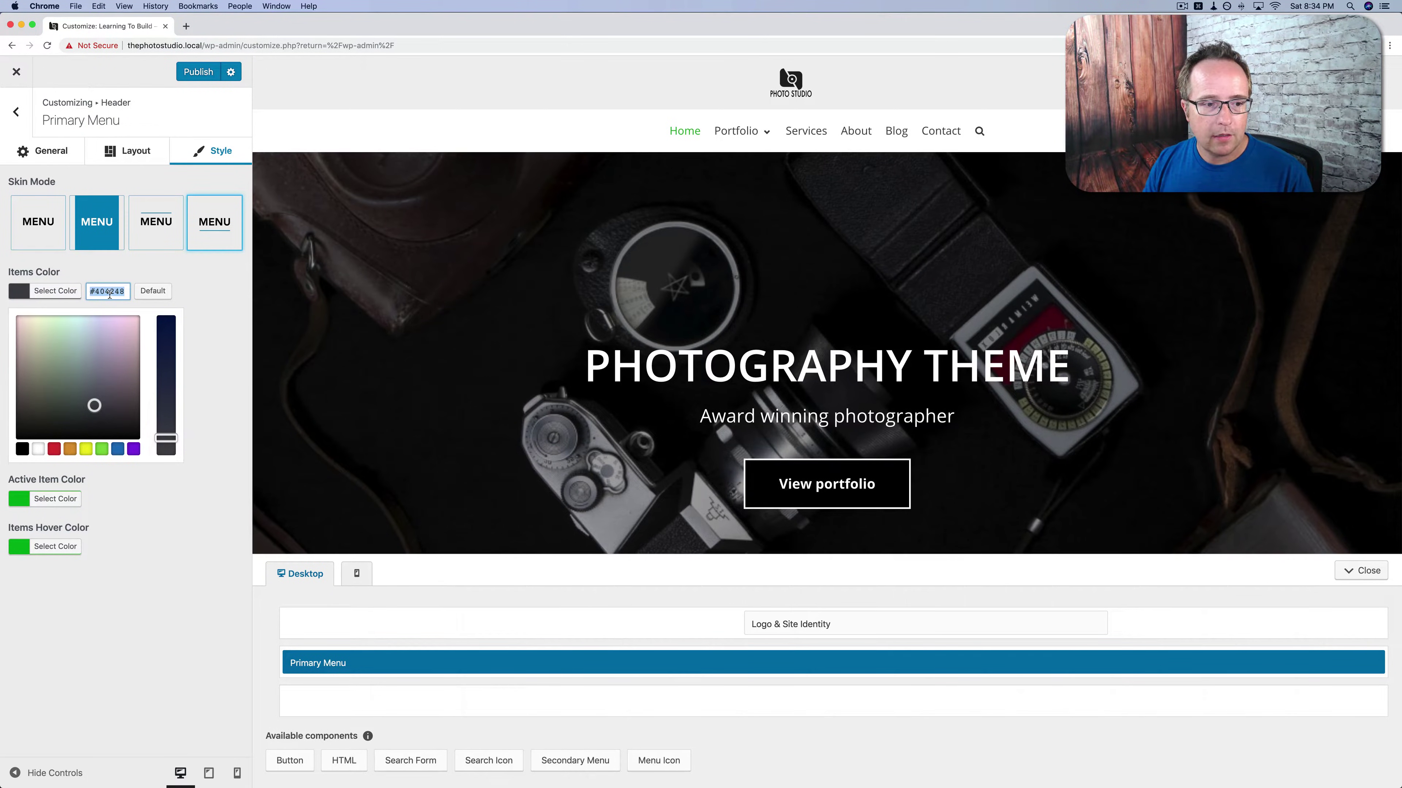
{"action": "left_click", "coordinate": [134, 449]}
{"action": "left_click", "coordinate": [213, 341]}
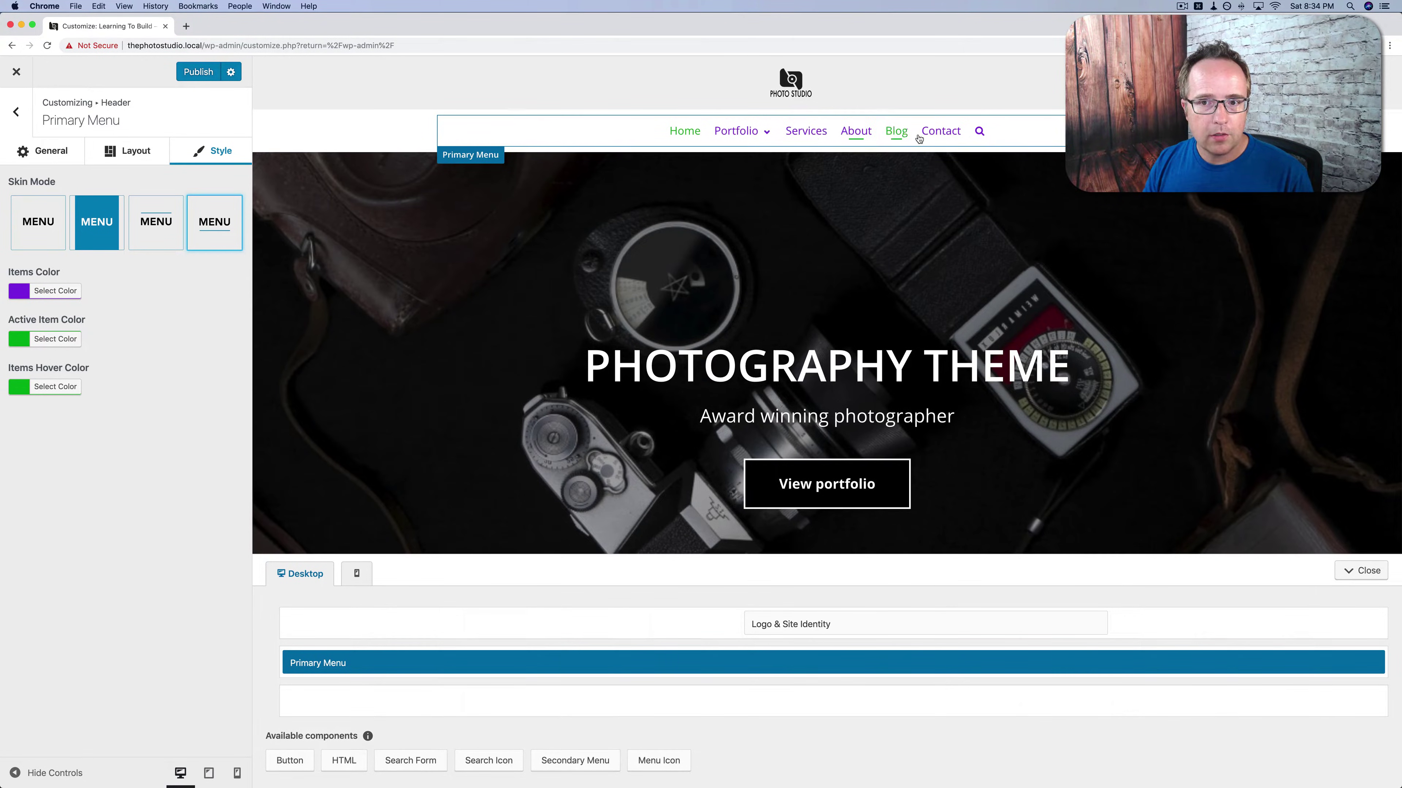
{"action": "left_click", "coordinate": [56, 297]}
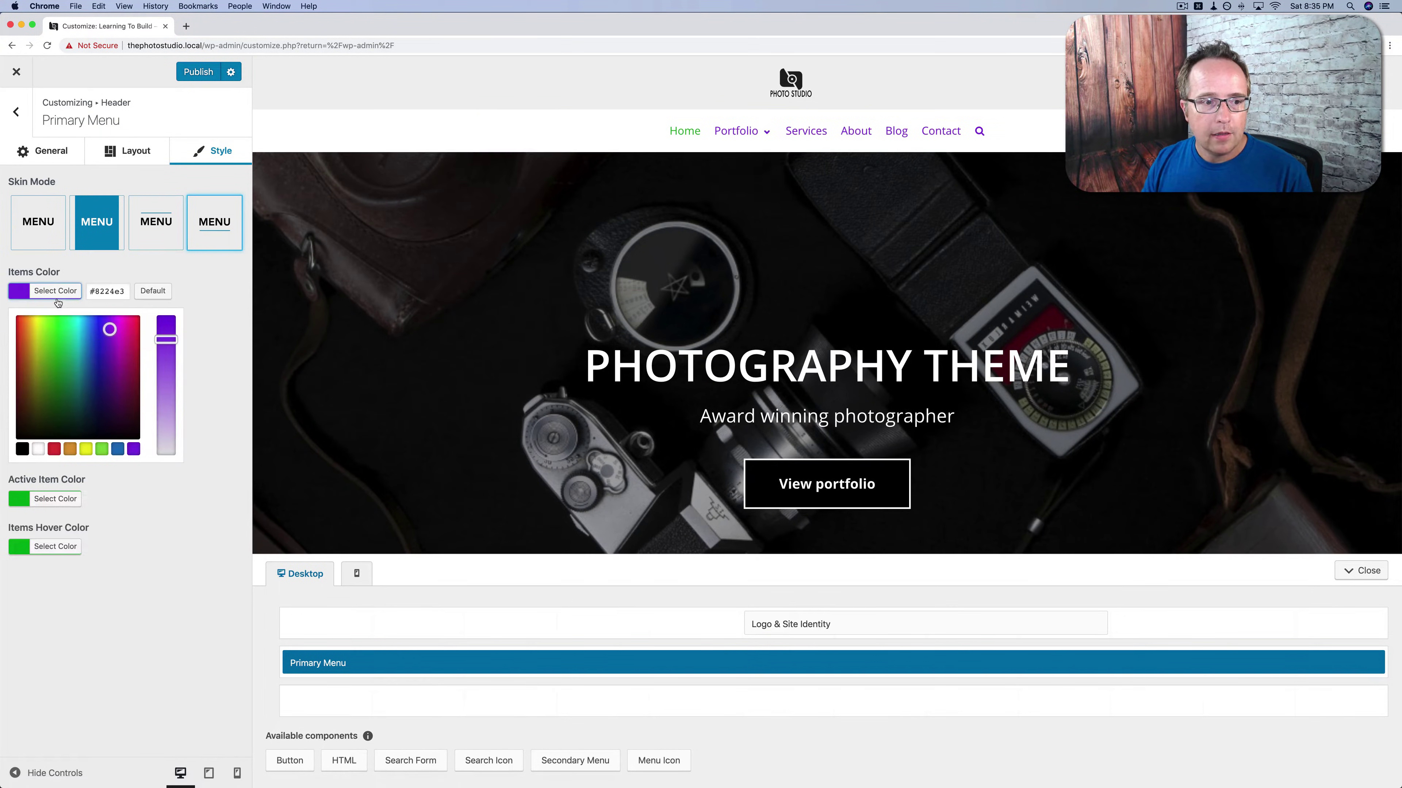
{"action": "triple_click", "coordinate": [114, 295]}
{"action": "key", "text": "super+v"}
{"action": "left_click", "coordinate": [194, 275]}
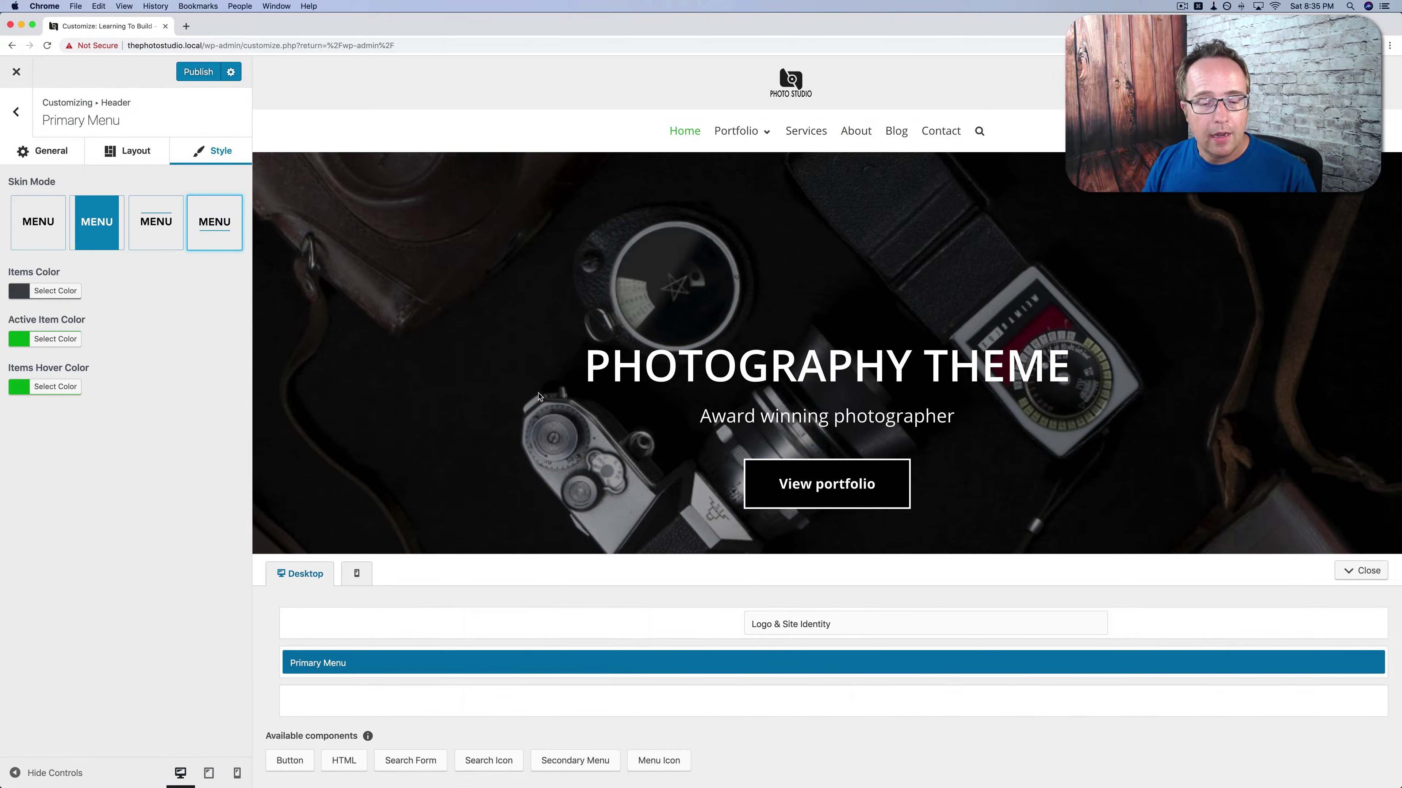
Go to the home page's footer and open the settings of its Copyright component.
{"action": "scroll", "coordinate": [525, 414], "scroll_direction": "down", "scroll_amount": 10}
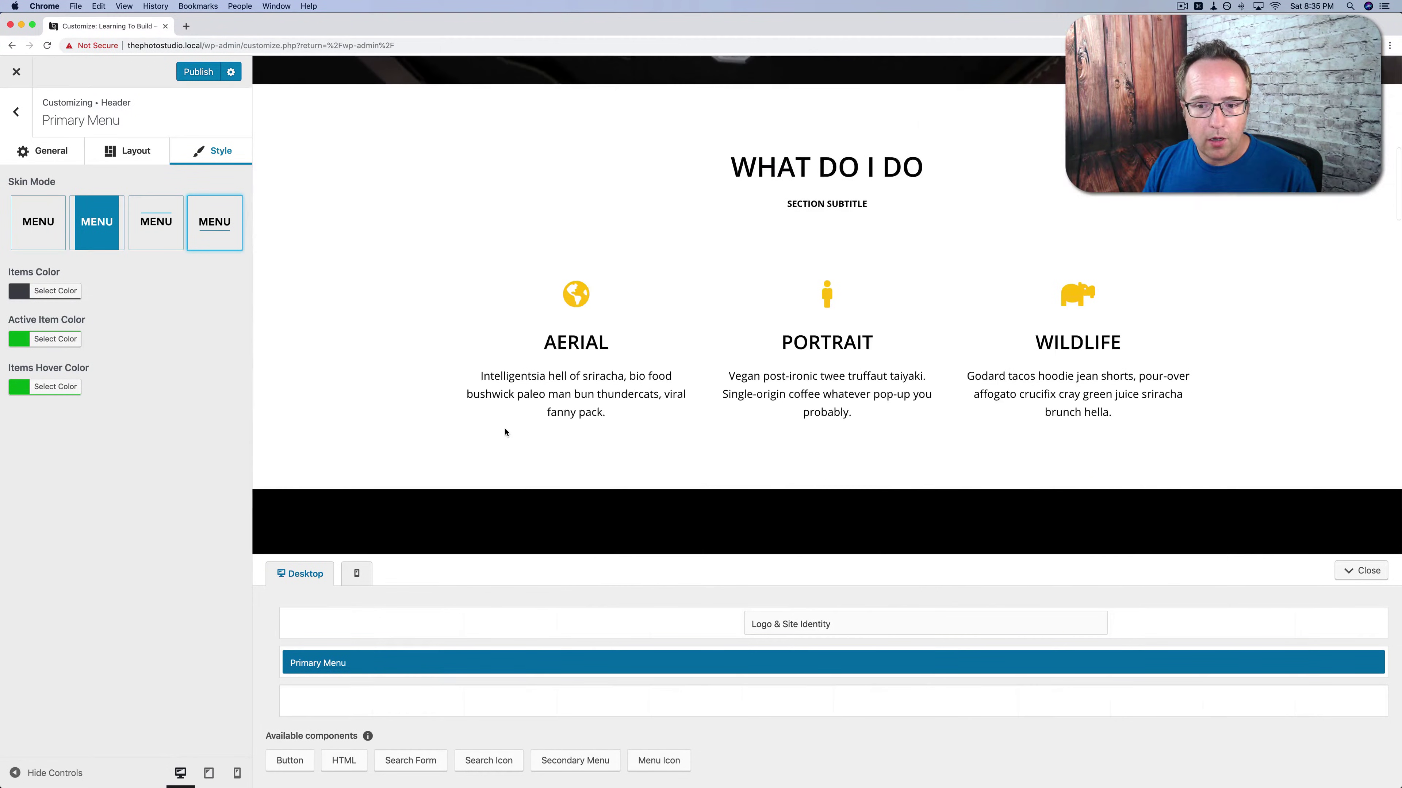
{"action": "scroll", "coordinate": [504, 432], "scroll_direction": "down", "scroll_amount": 15}
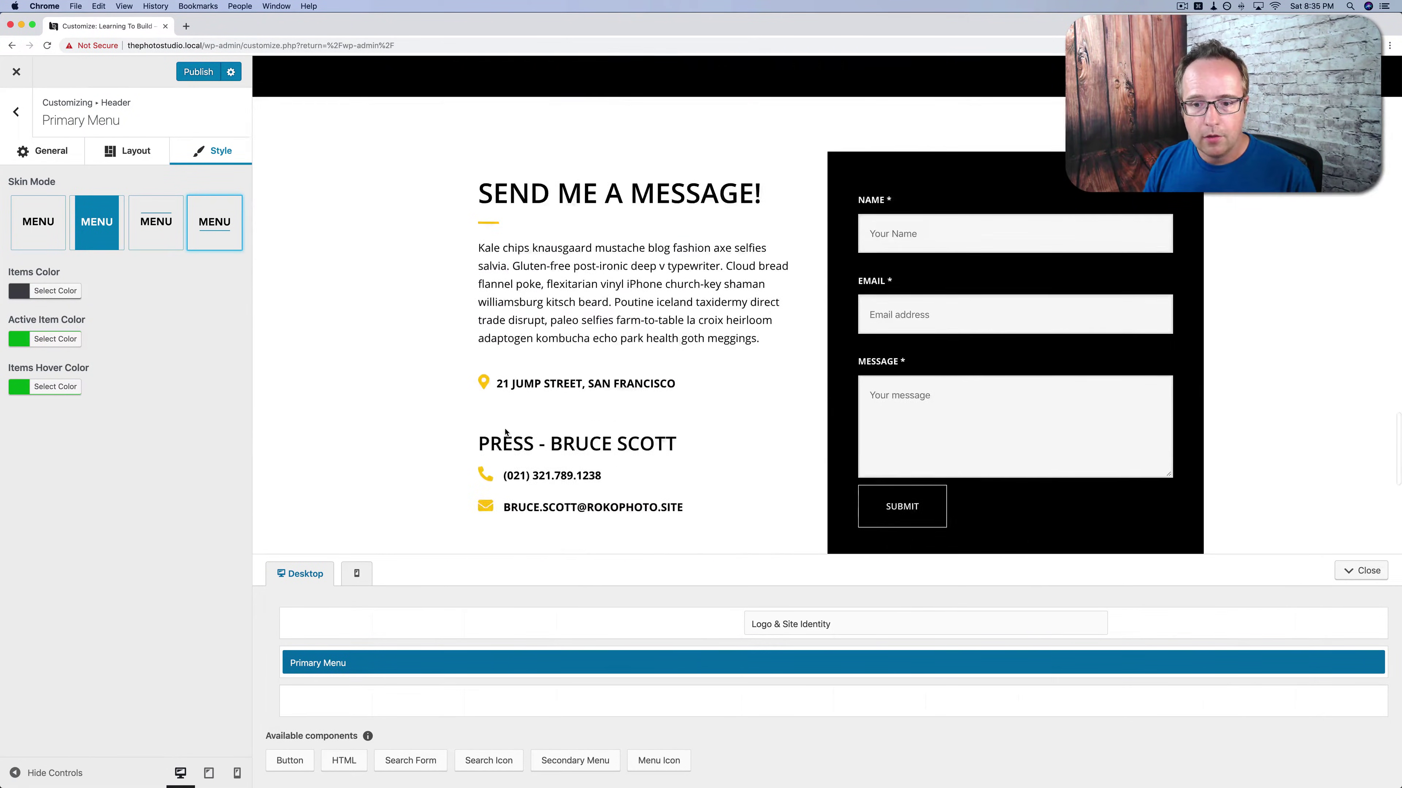
{"action": "scroll", "coordinate": [505, 432], "scroll_direction": "down", "scroll_amount": 8}
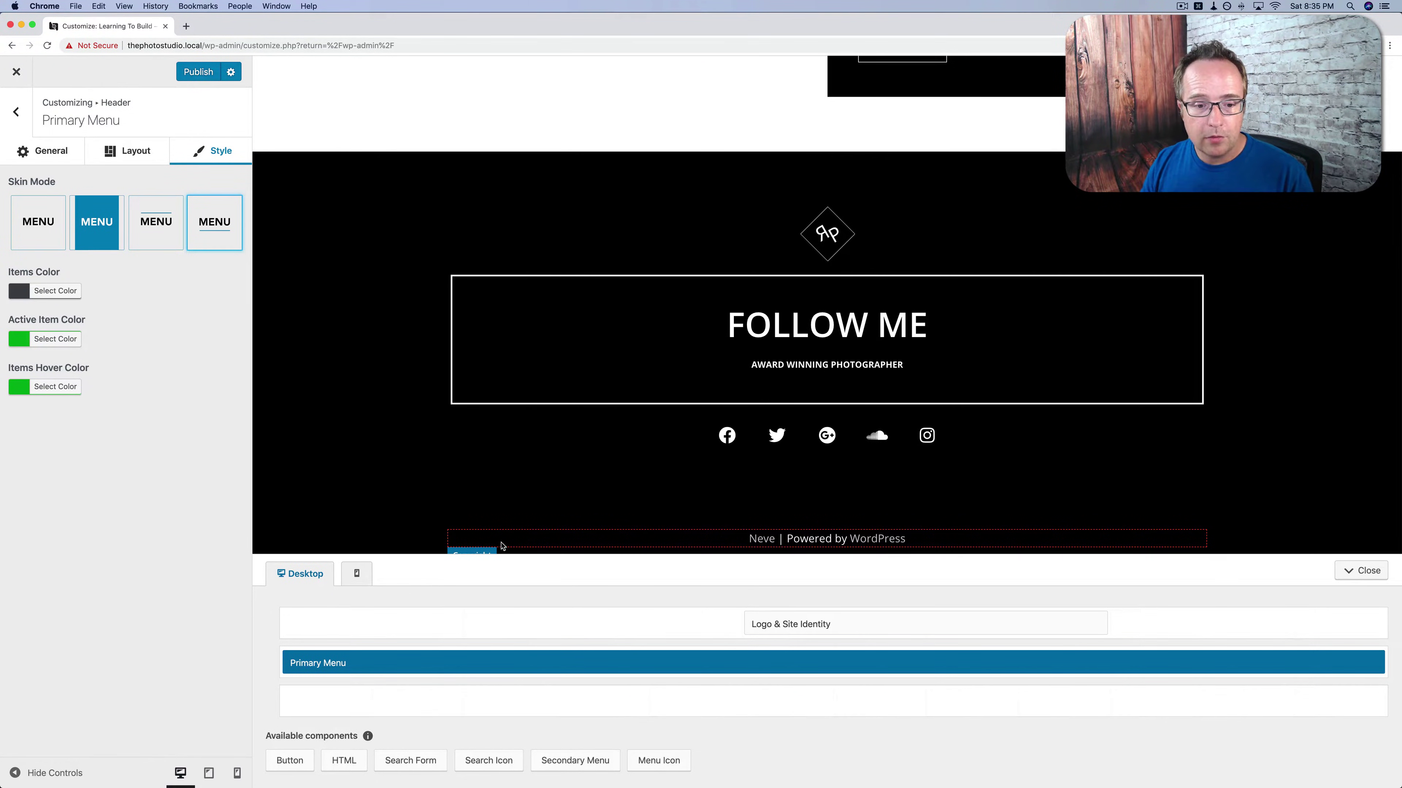
{"action": "left_click", "coordinate": [482, 556]}
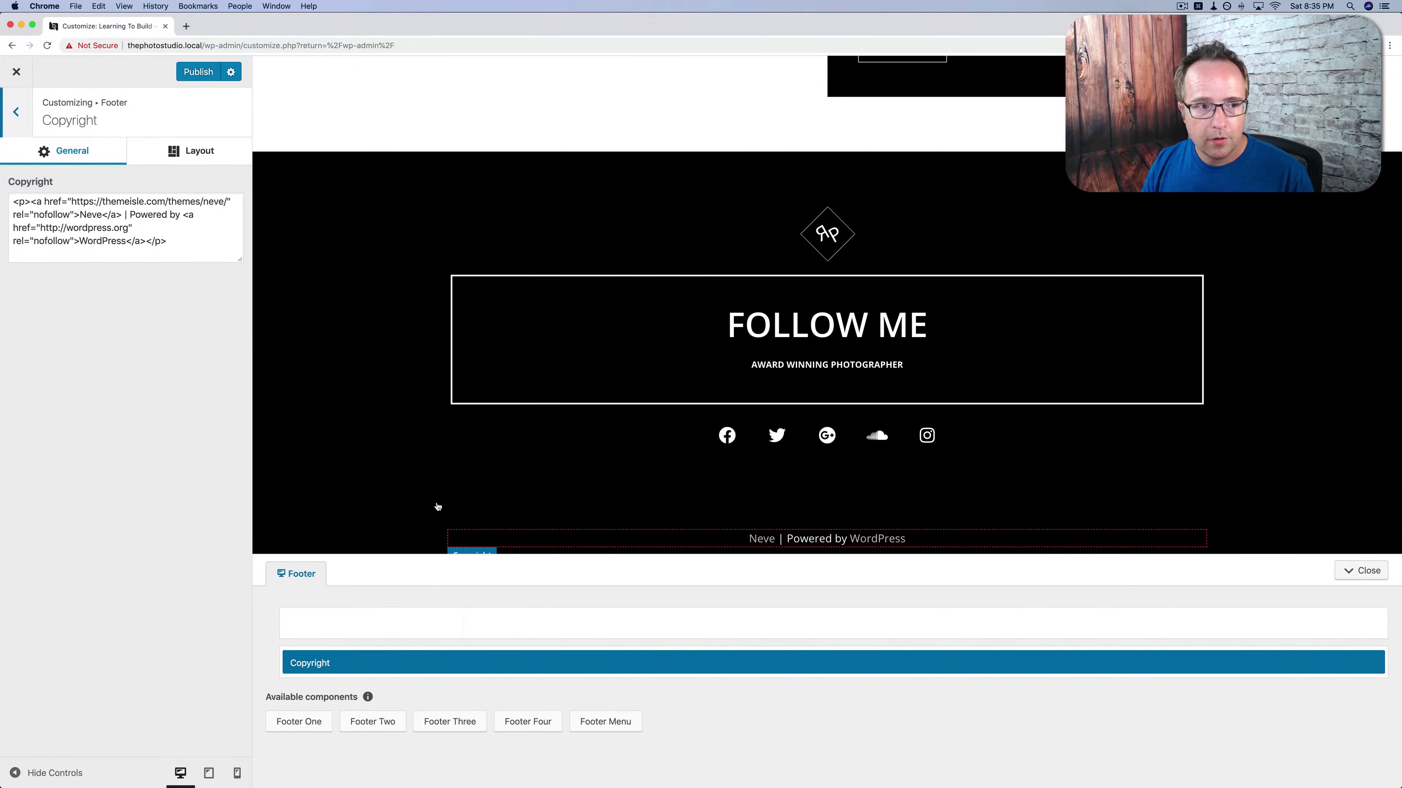
{"action": "left_click", "coordinate": [23, 118]}
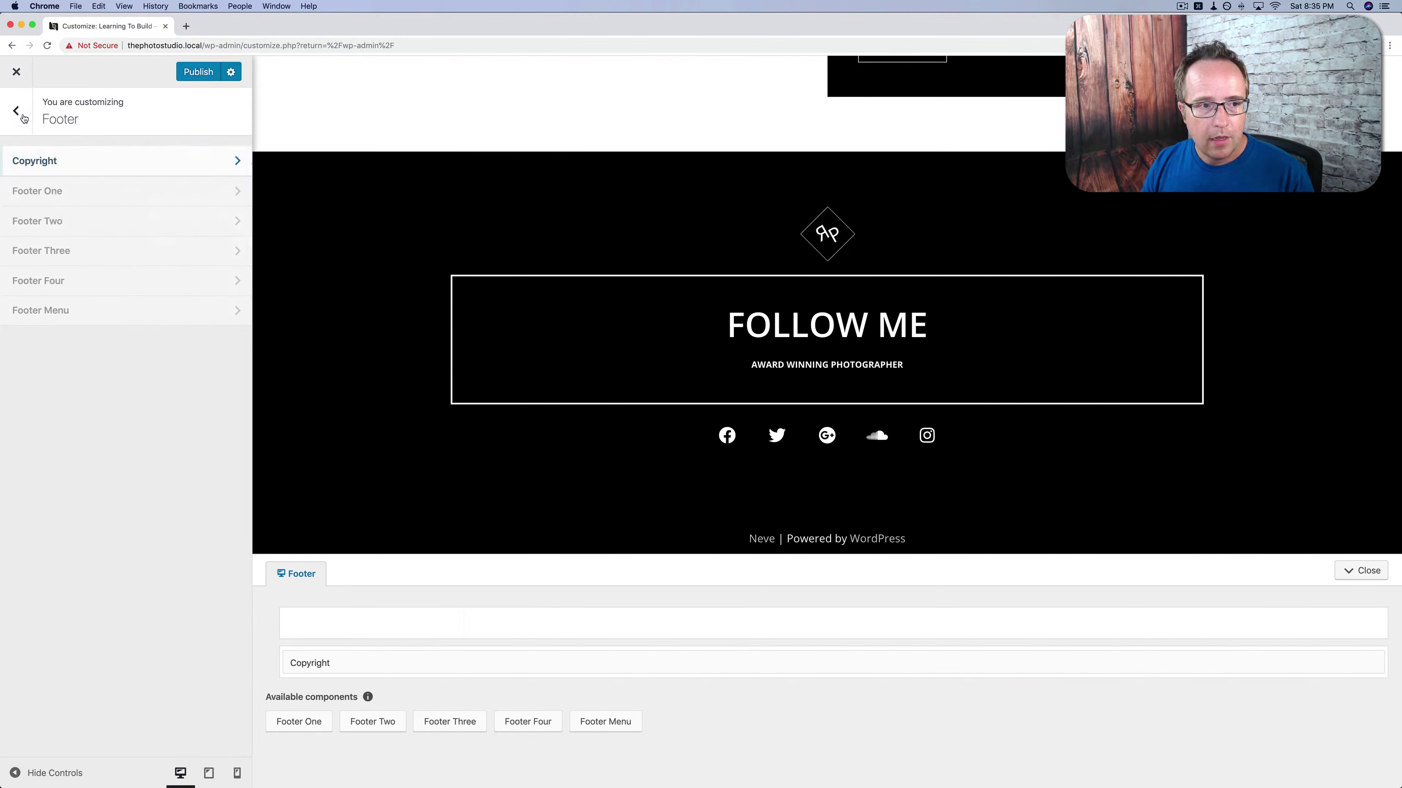
{"action": "left_click", "coordinate": [19, 113]}
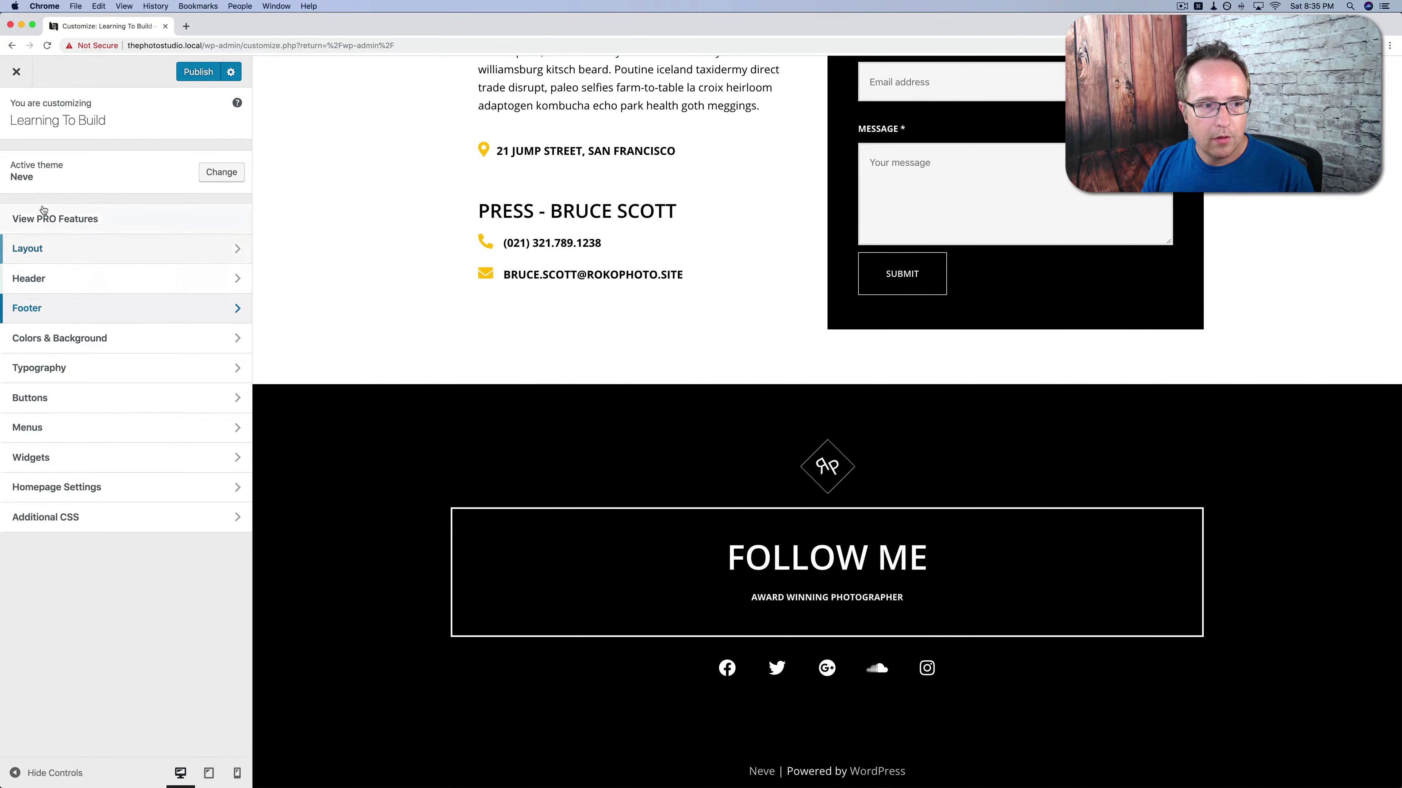
{"action": "left_click", "coordinate": [34, 312]}
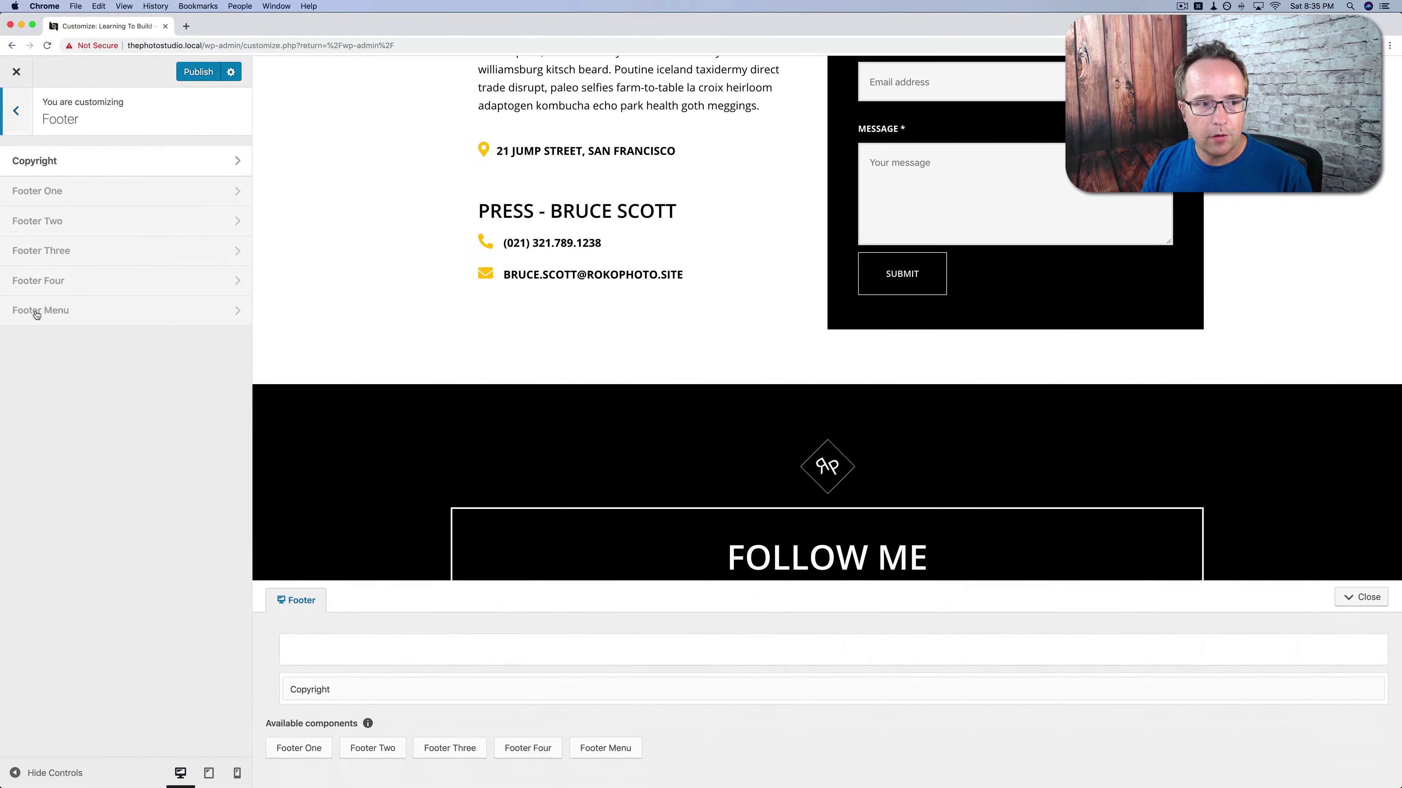
{"action": "left_click", "coordinate": [130, 166]}
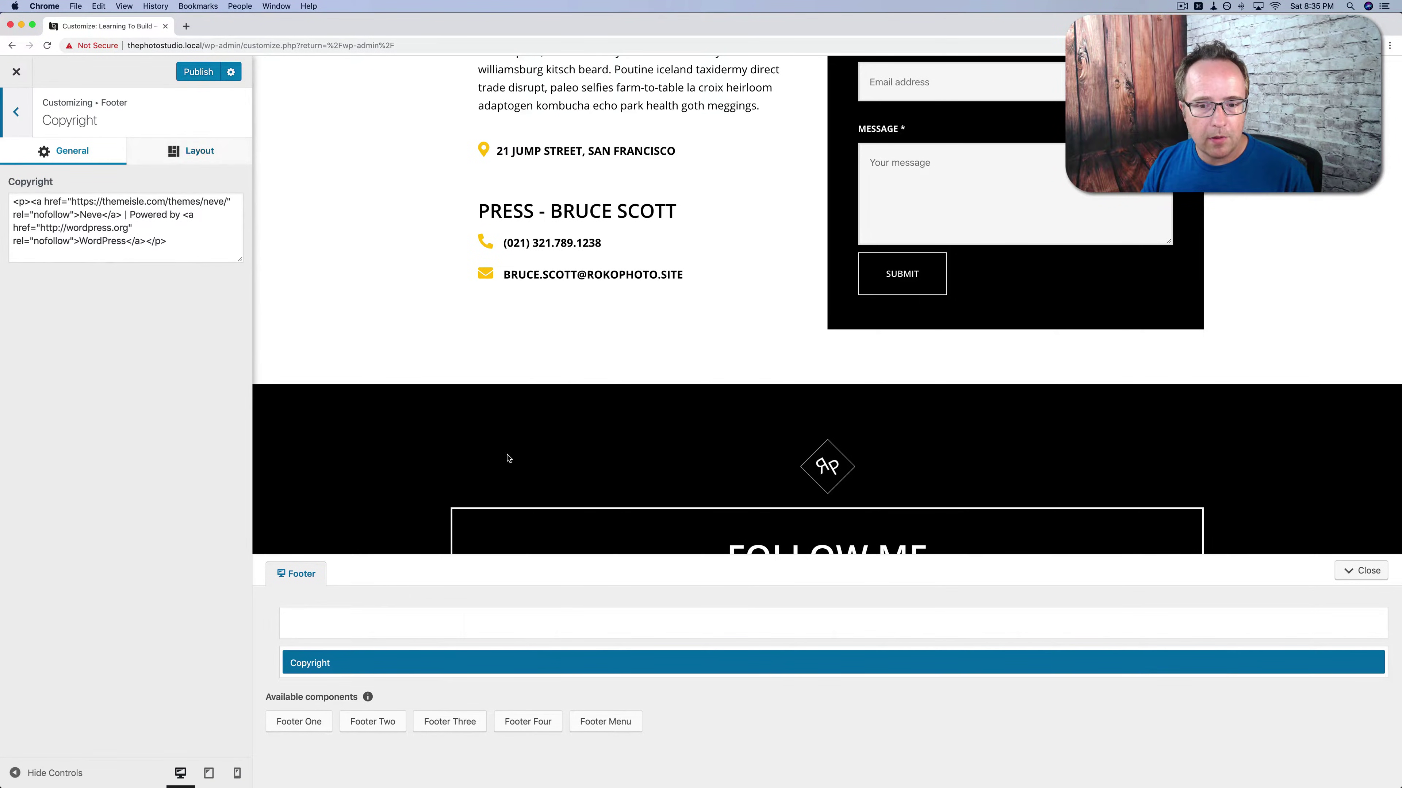
{"action": "scroll", "coordinate": [617, 532], "scroll_direction": "down", "scroll_amount": 5}
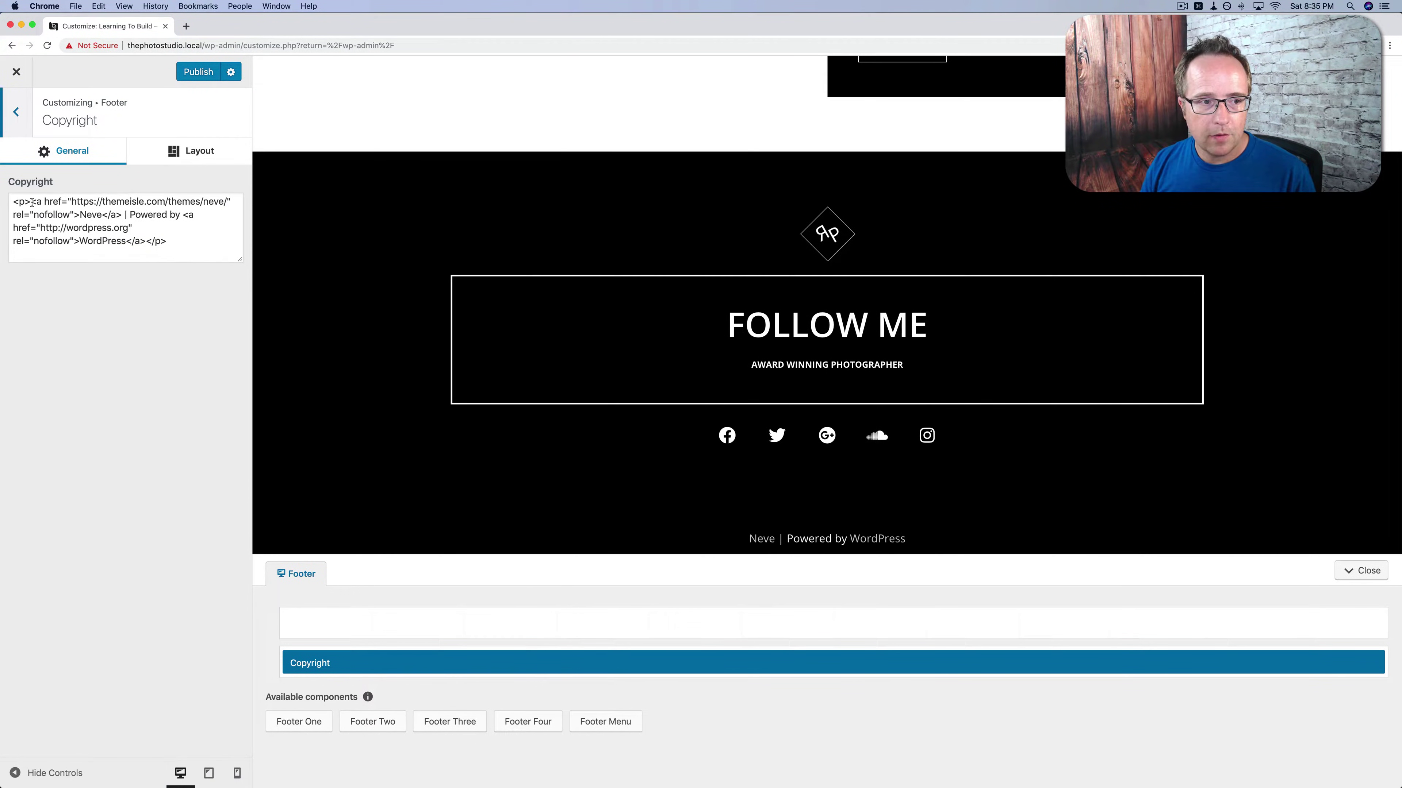
Replace the footer's copyright text with "The Photo Studio" inside the paragraph tags, removing the Neve and WordPress links.
{"action": "left_click_drag", "start_coordinate": [32, 202], "coordinate": [116, 213]}
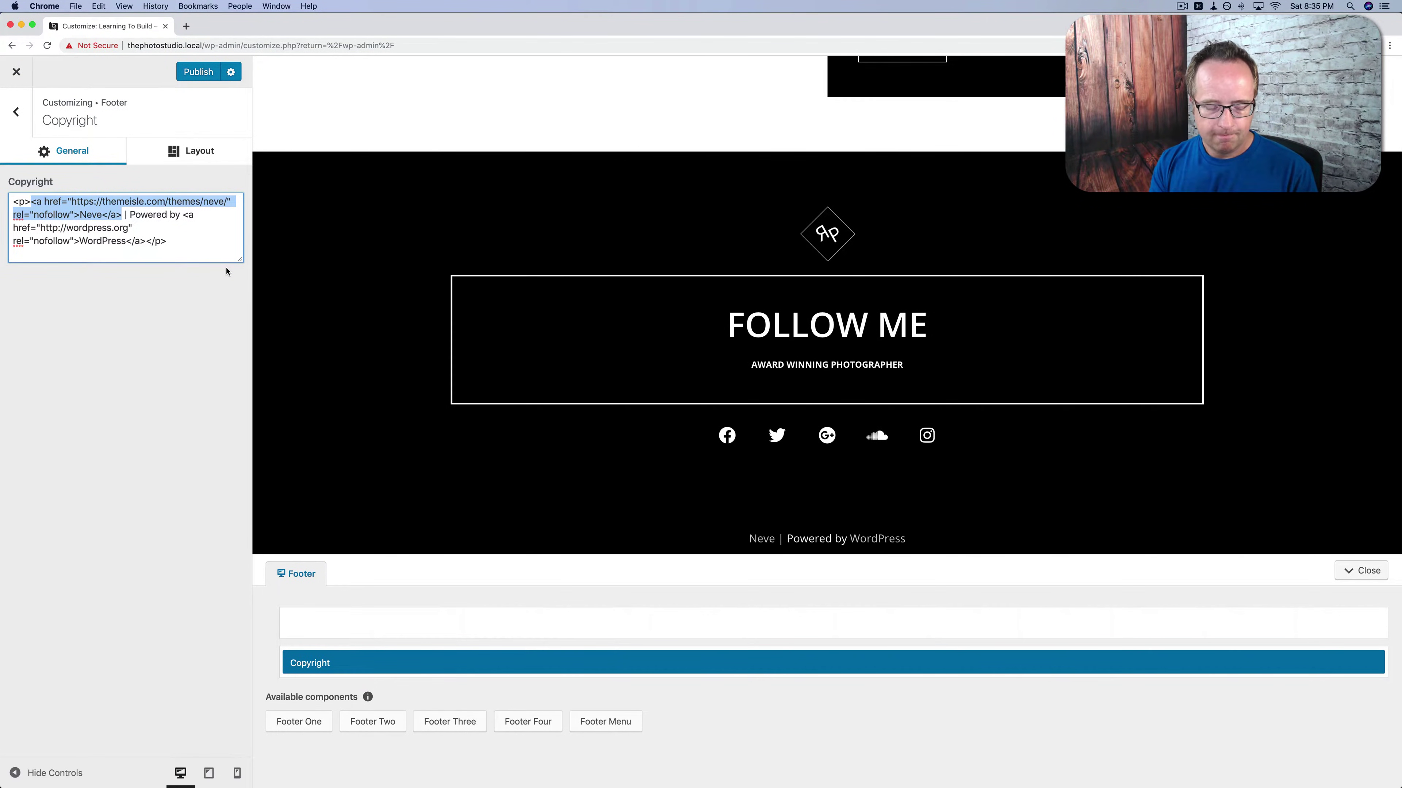
{"action": "type", "text": "The Photo Studi"}
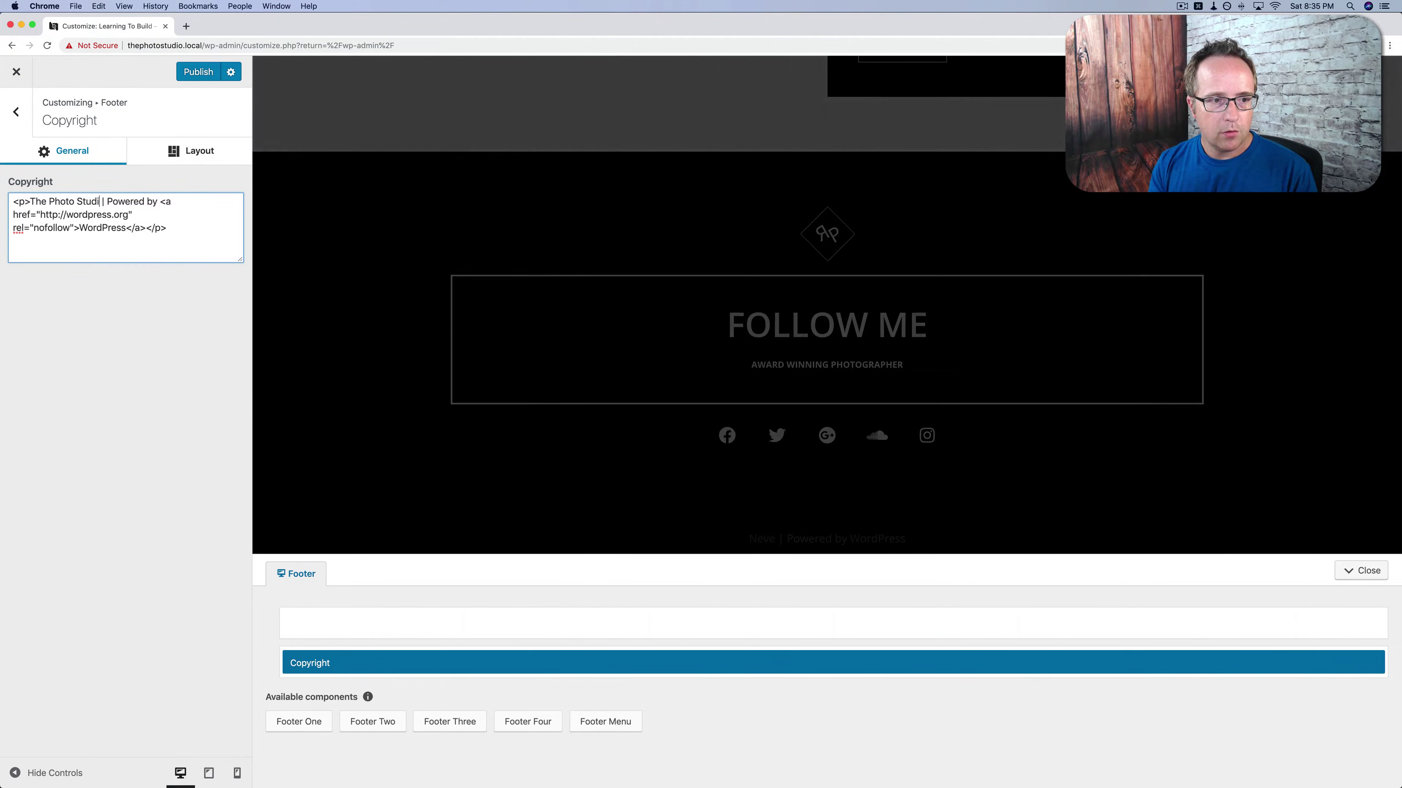
{"action": "type", "text": "o"}
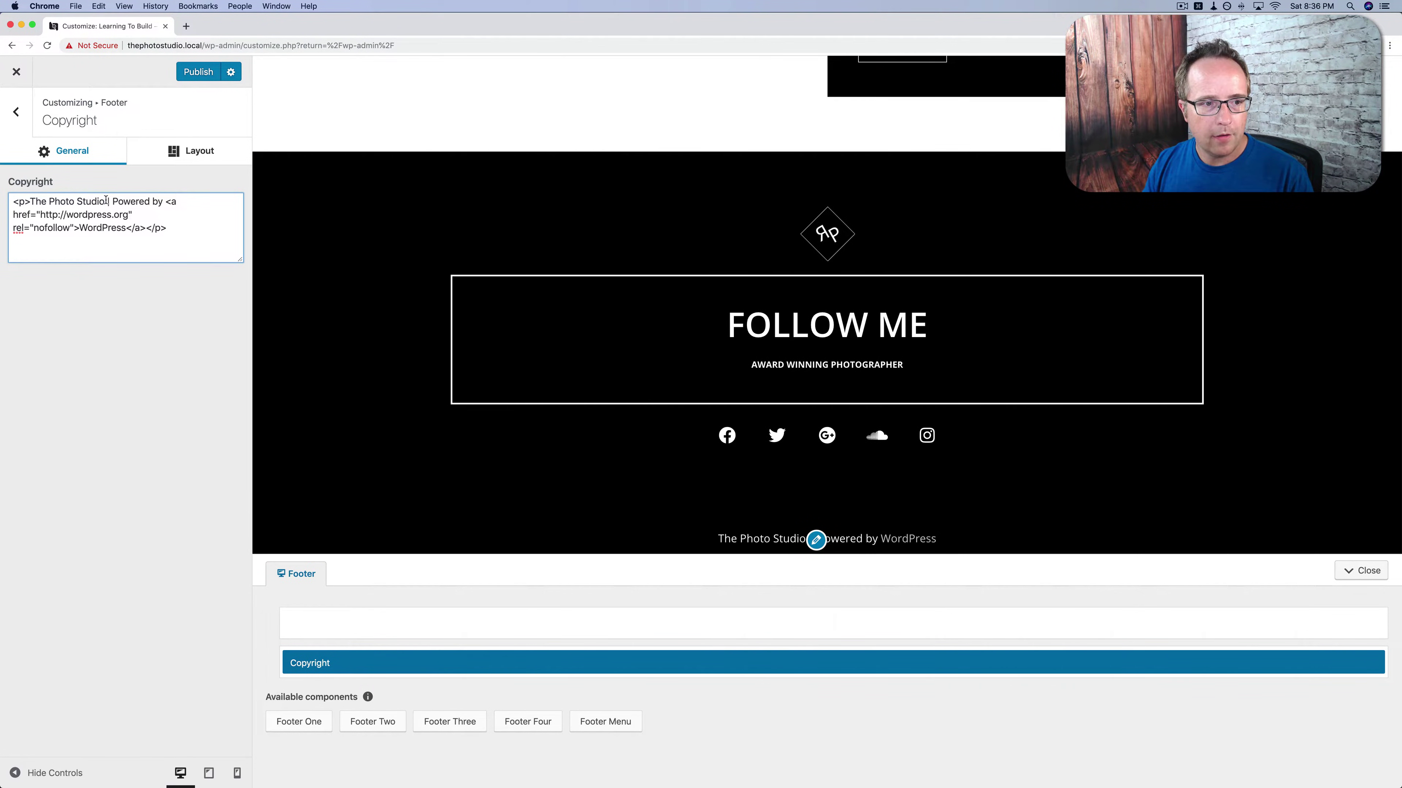
{"action": "left_click_drag", "start_coordinate": [105, 202], "coordinate": [143, 223]}
{"action": "key", "text": "BackSpace"}
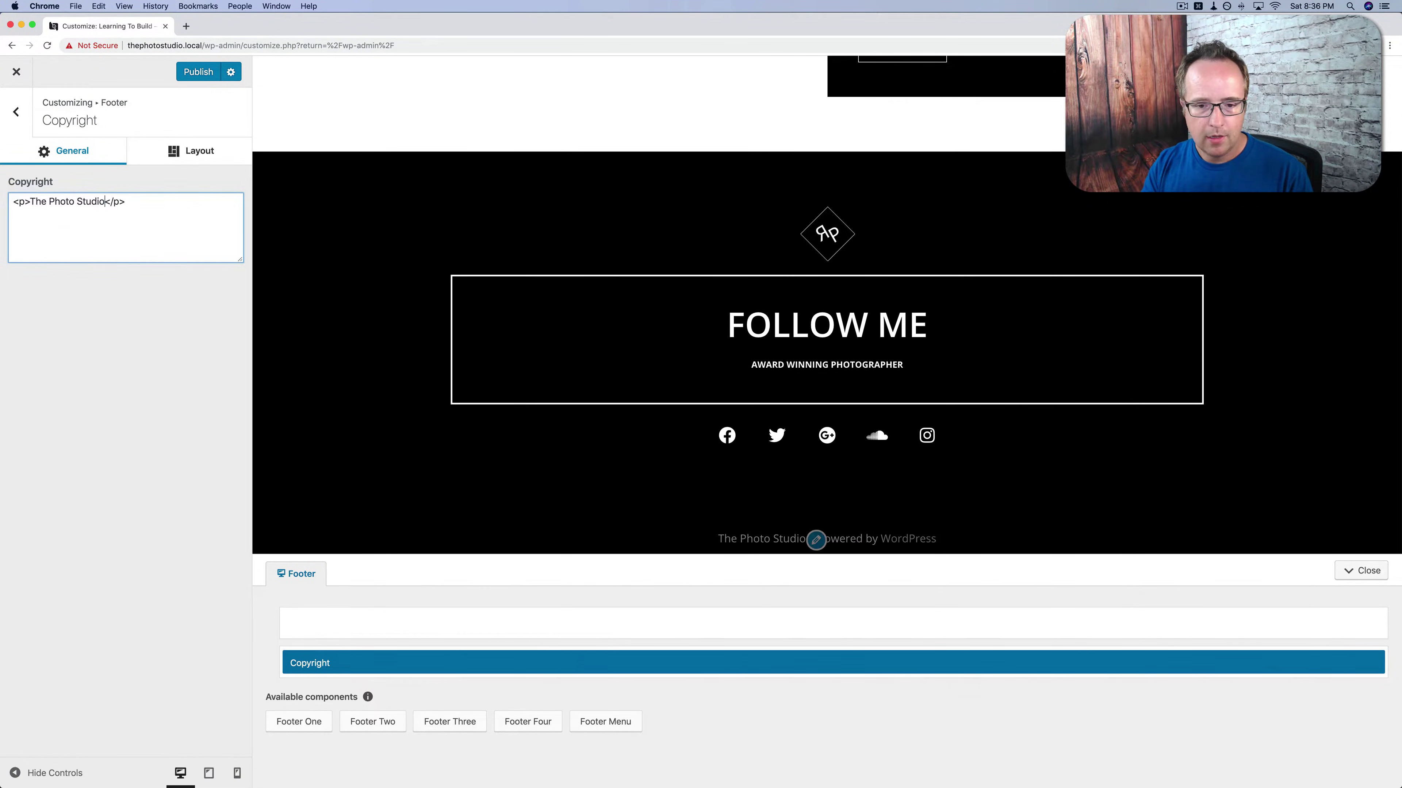
{"action": "left_click", "coordinate": [436, 520]}
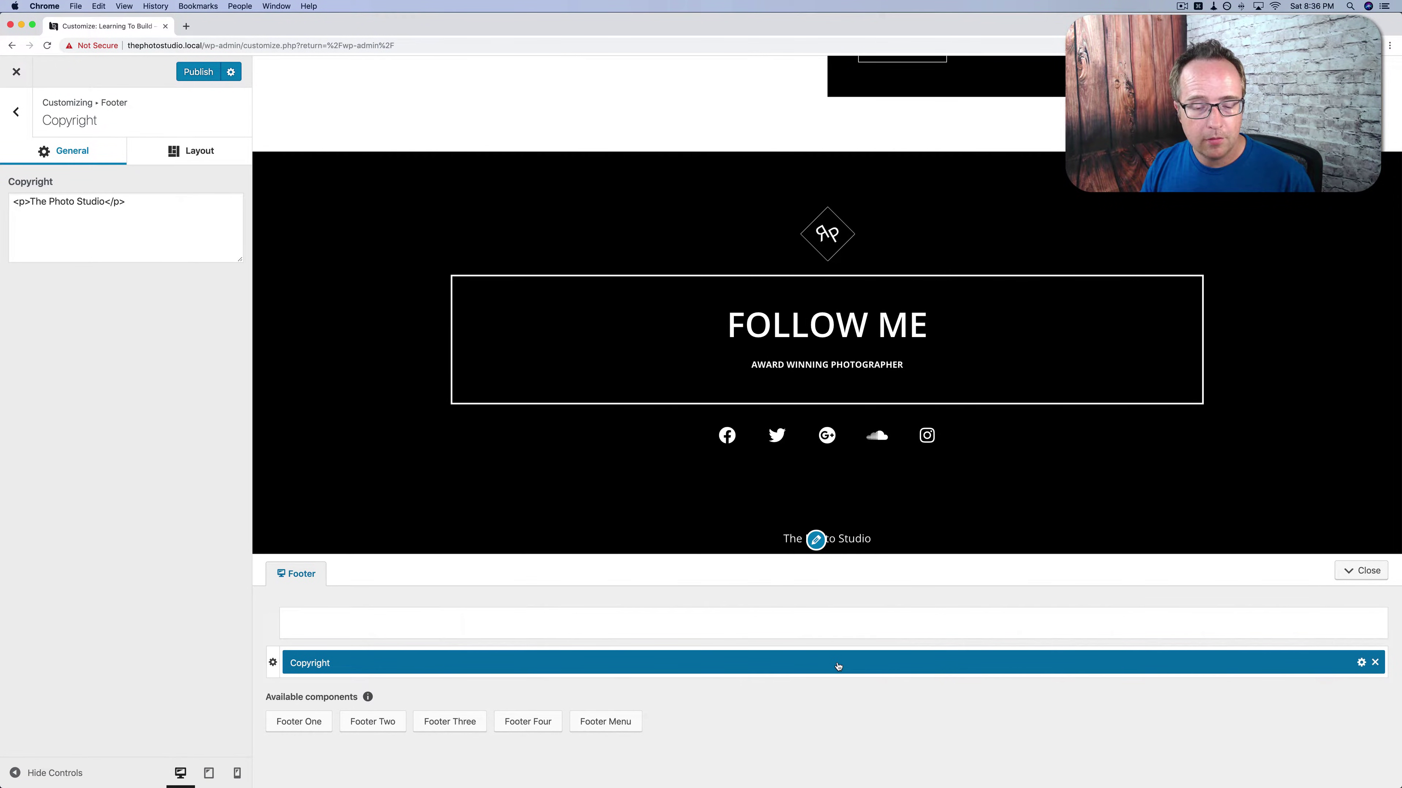
Add the Footer Menu component to the empty footer row above Copyright and stretch it across the full row width.
{"action": "mouse_move", "coordinate": [839, 666]}
{"action": "left_mouse_down"}
{"action": "mouse_move", "coordinate": [829, 735]}
{"action": "mouse_move", "coordinate": [840, 667]}
{"action": "left_mouse_up"}
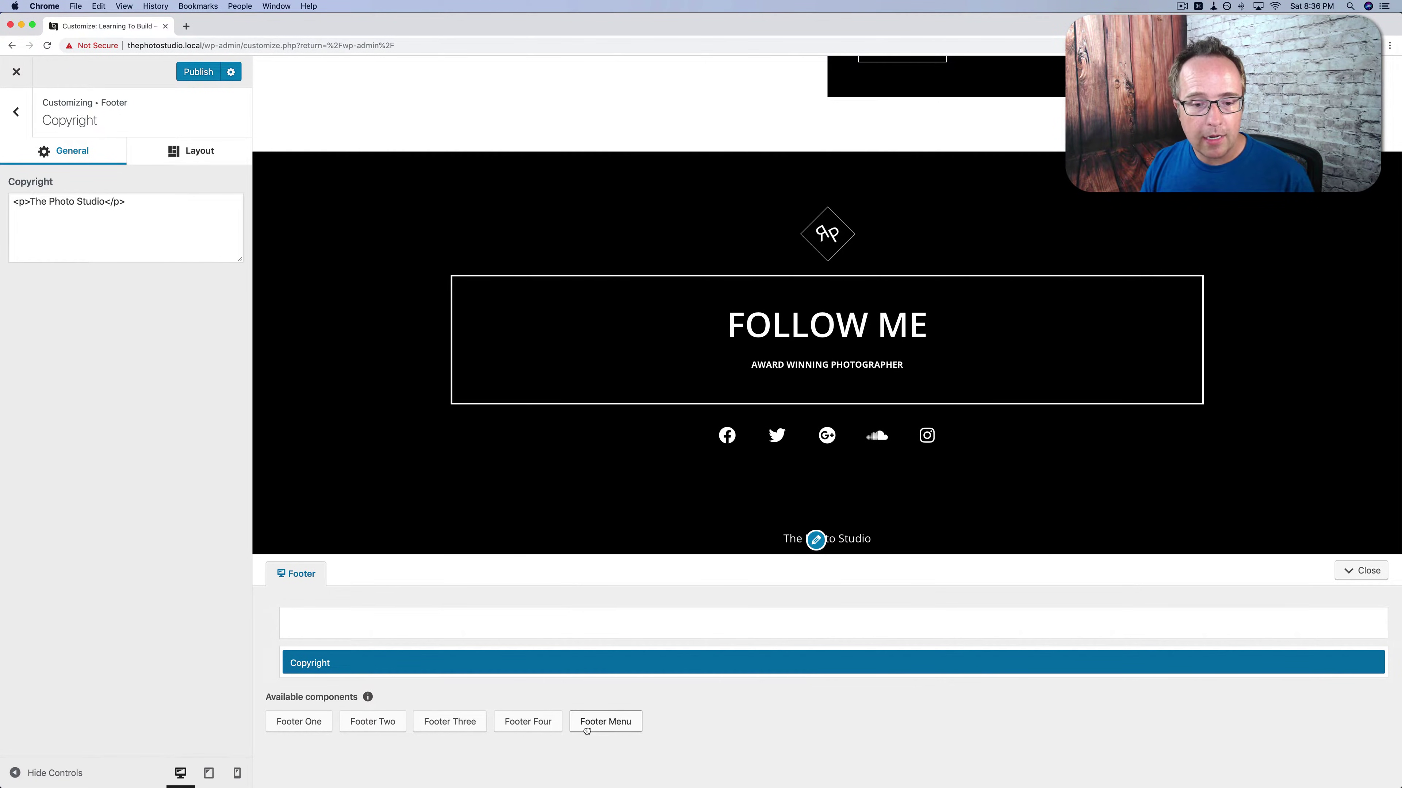
{"action": "left_click_drag", "start_coordinate": [587, 732], "coordinate": [281, 623]}
{"action": "mouse_move", "coordinate": [918, 624]}
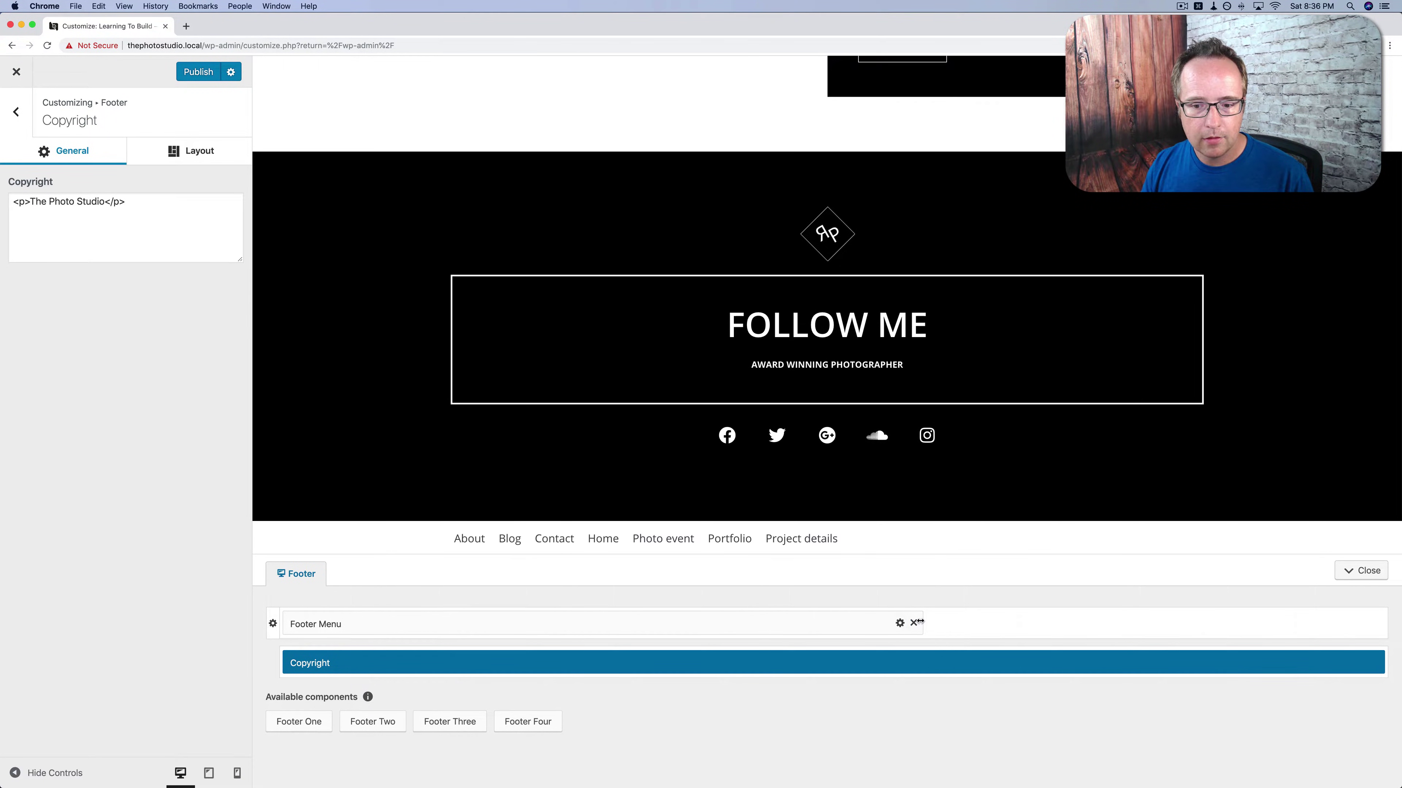
{"action": "left_click_drag", "start_coordinate": [920, 623], "coordinate": [1387, 623]}
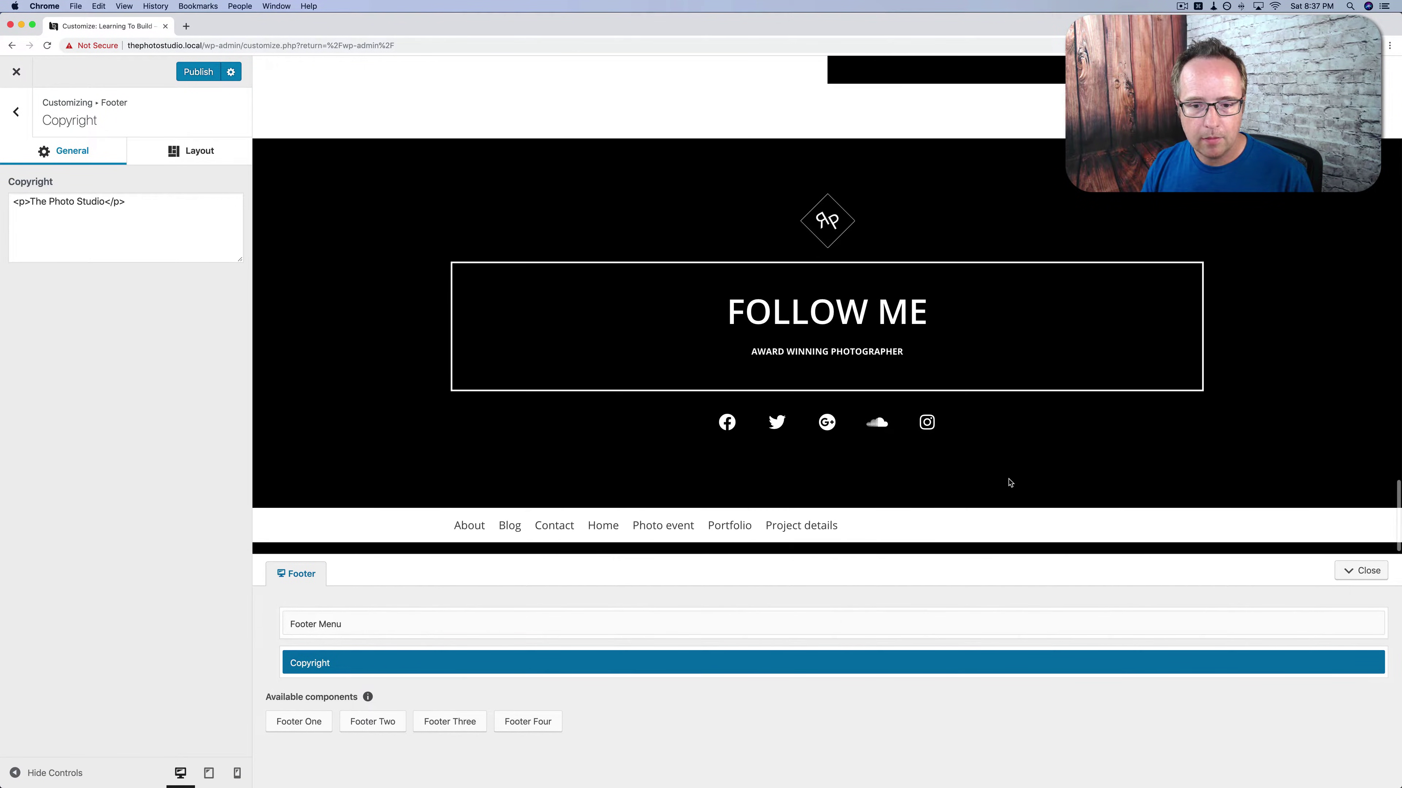
{"action": "mouse_move", "coordinate": [371, 625]}
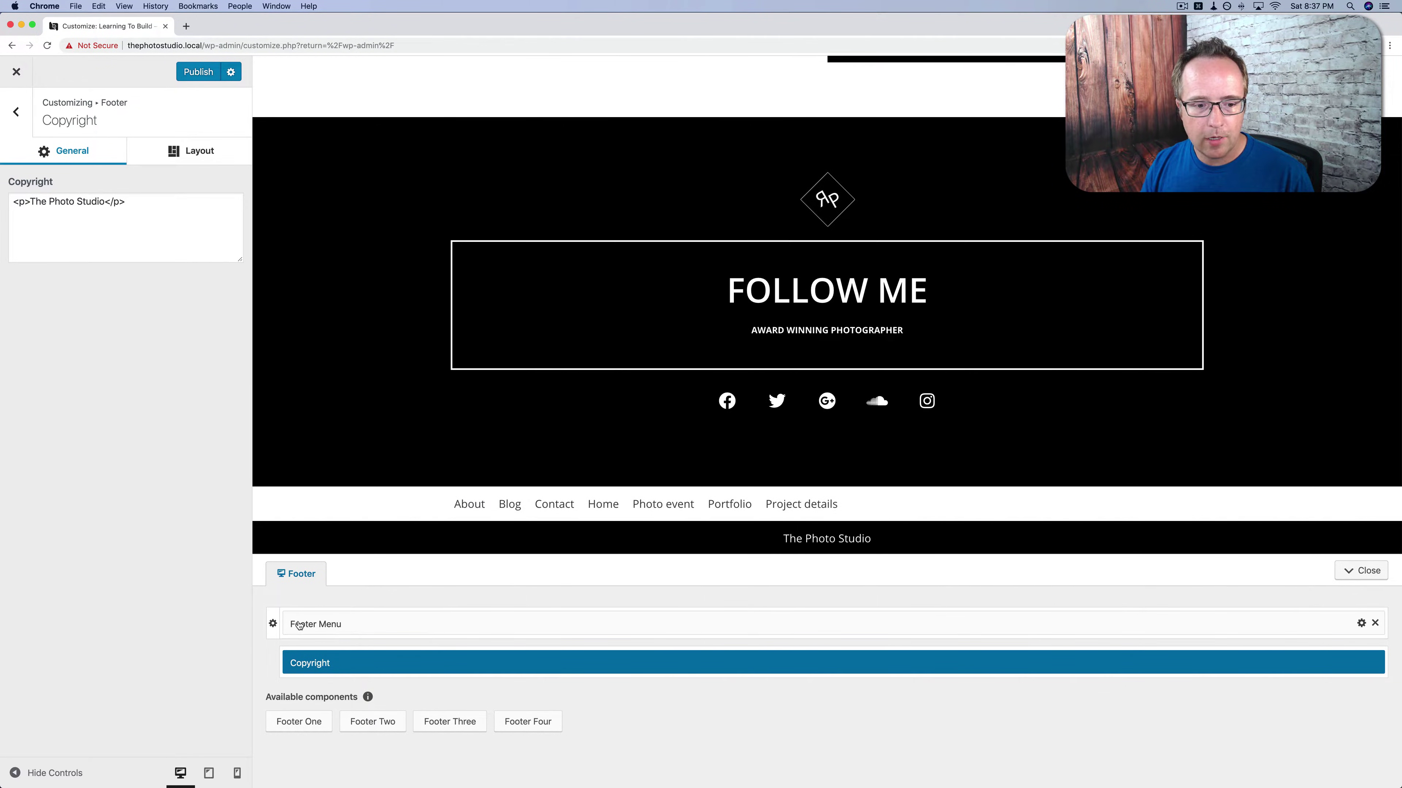
Create a new menu named "Footer Menu" assigned to the Footer Menu location.
{"action": "left_click", "coordinate": [417, 623]}
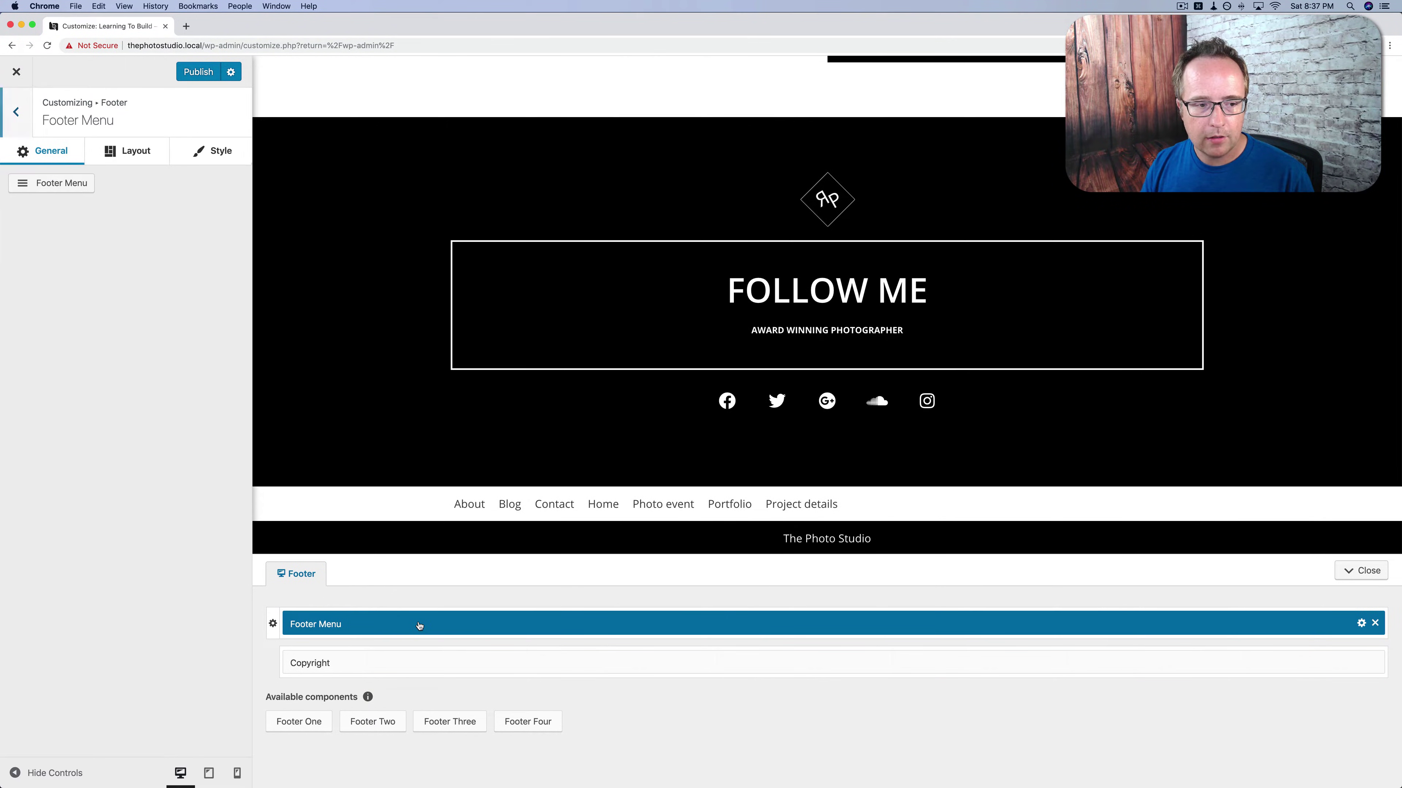
{"action": "left_click", "coordinate": [50, 187]}
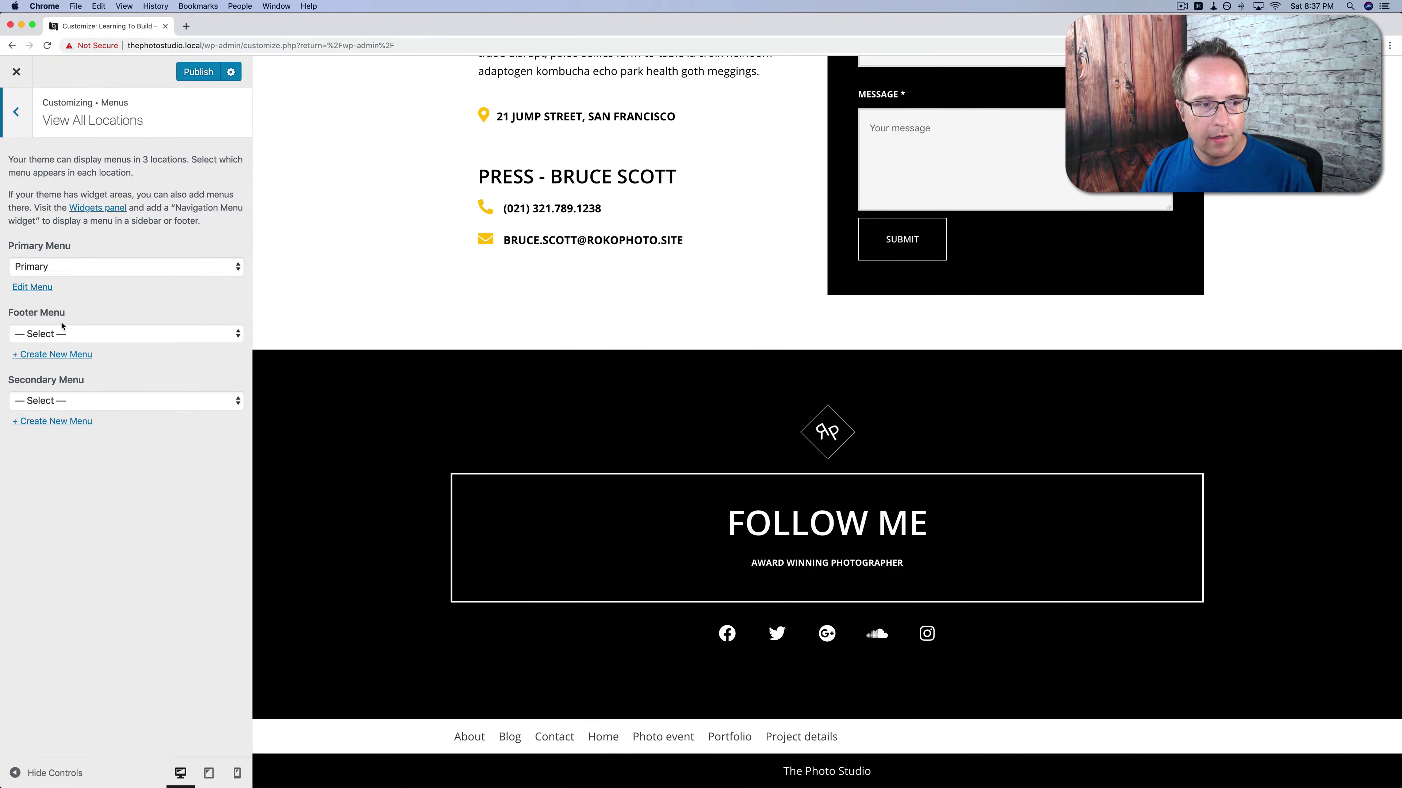
{"action": "left_click", "coordinate": [56, 334]}
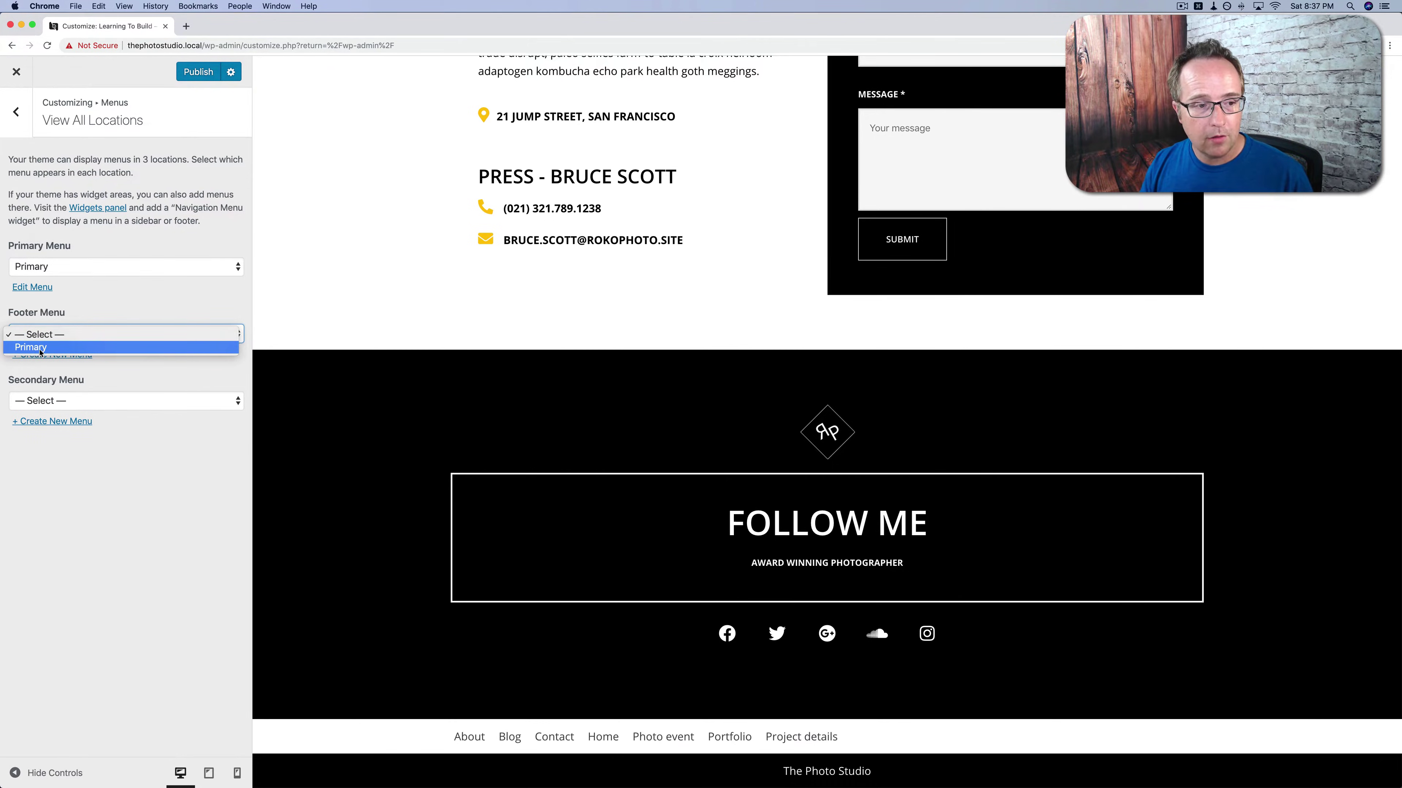
{"action": "left_click", "coordinate": [100, 312]}
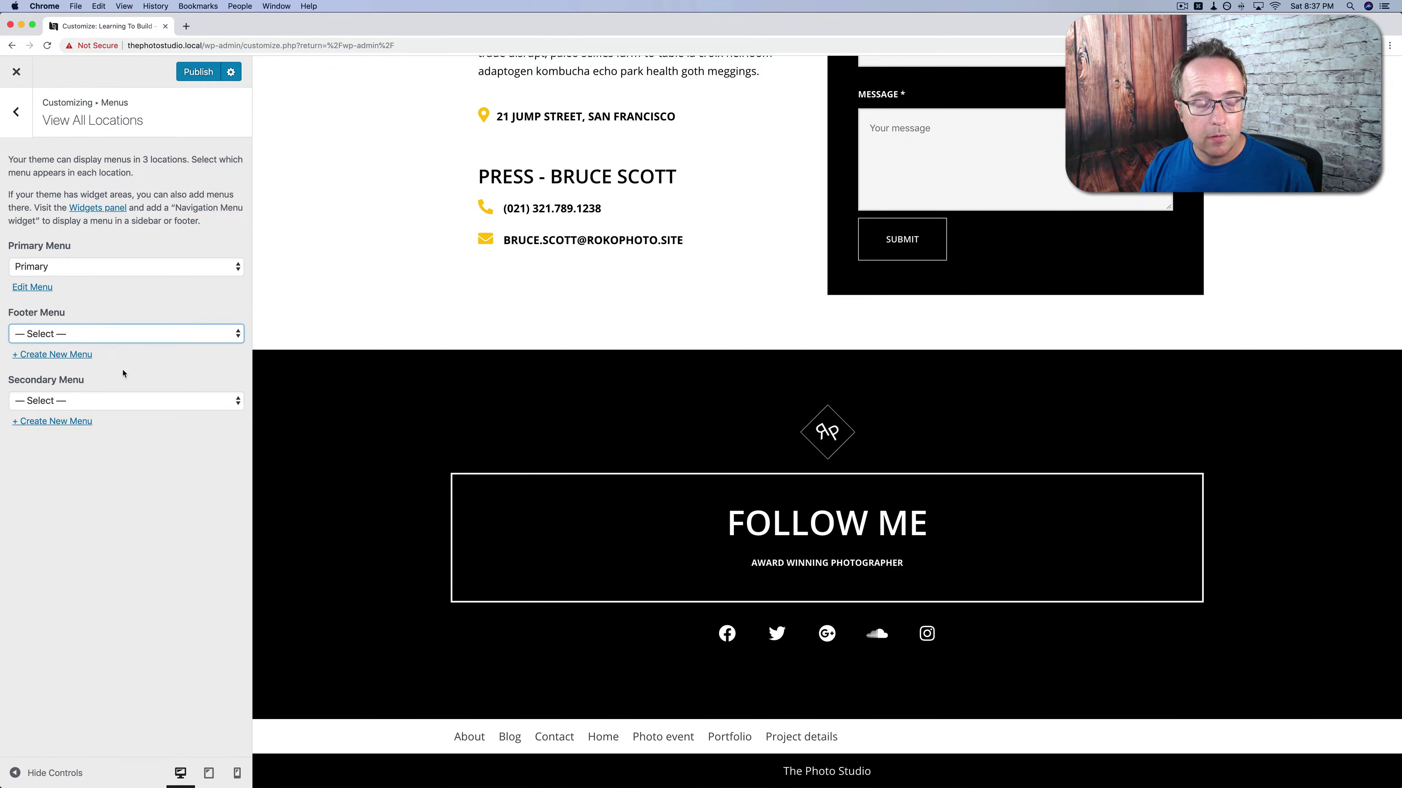
{"action": "left_click", "coordinate": [54, 356]}
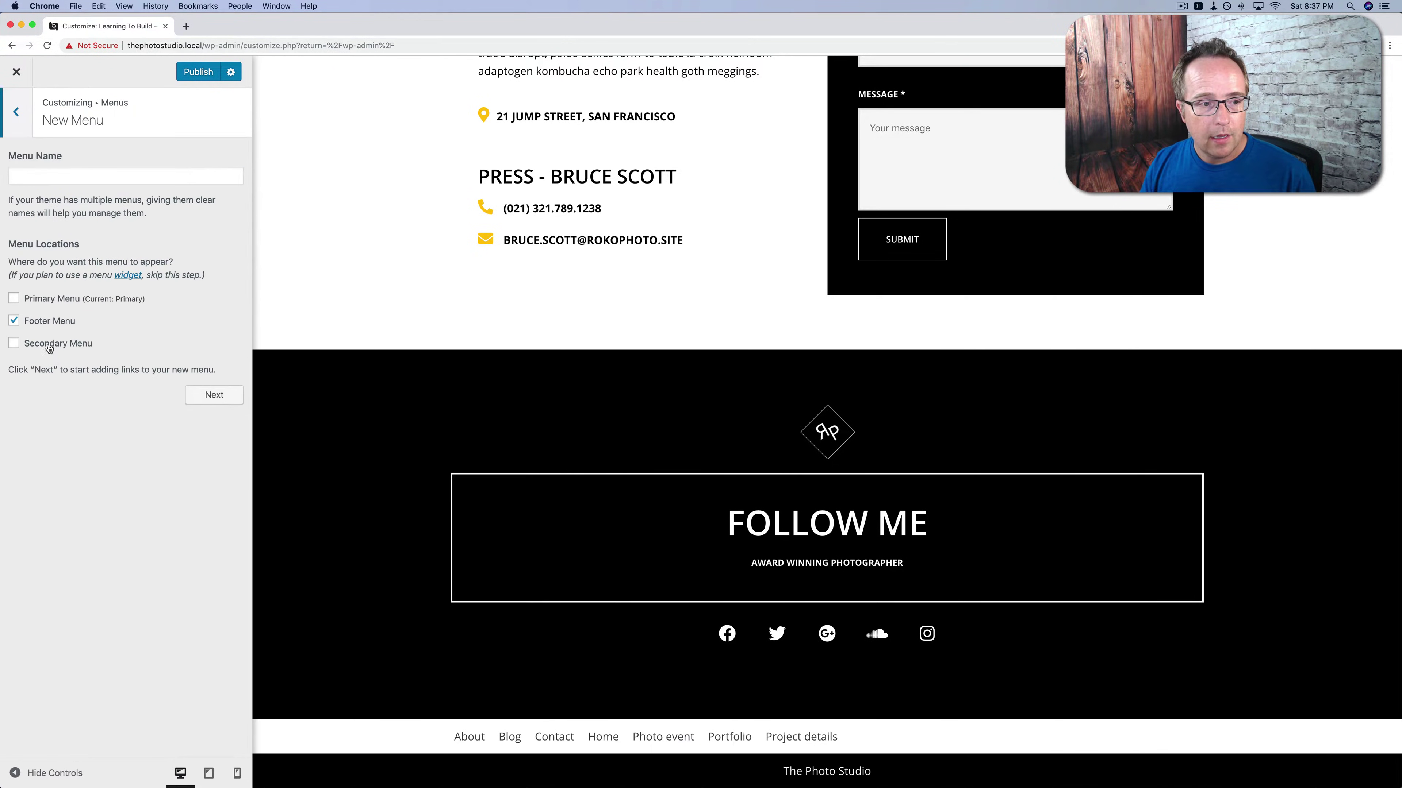
{"action": "left_click", "coordinate": [49, 177]}
{"action": "type", "text": "Footer Menu"}
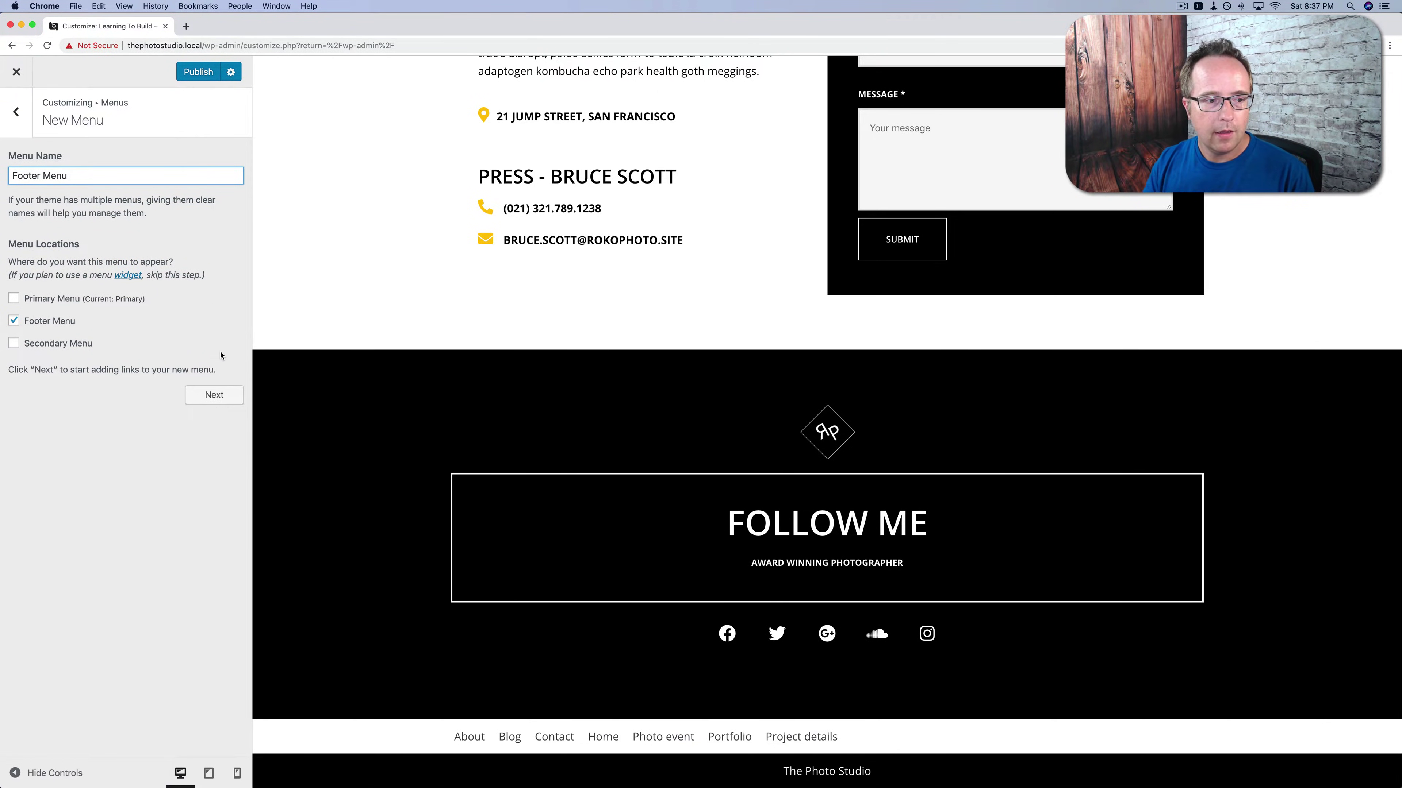
{"action": "left_click", "coordinate": [214, 395]}
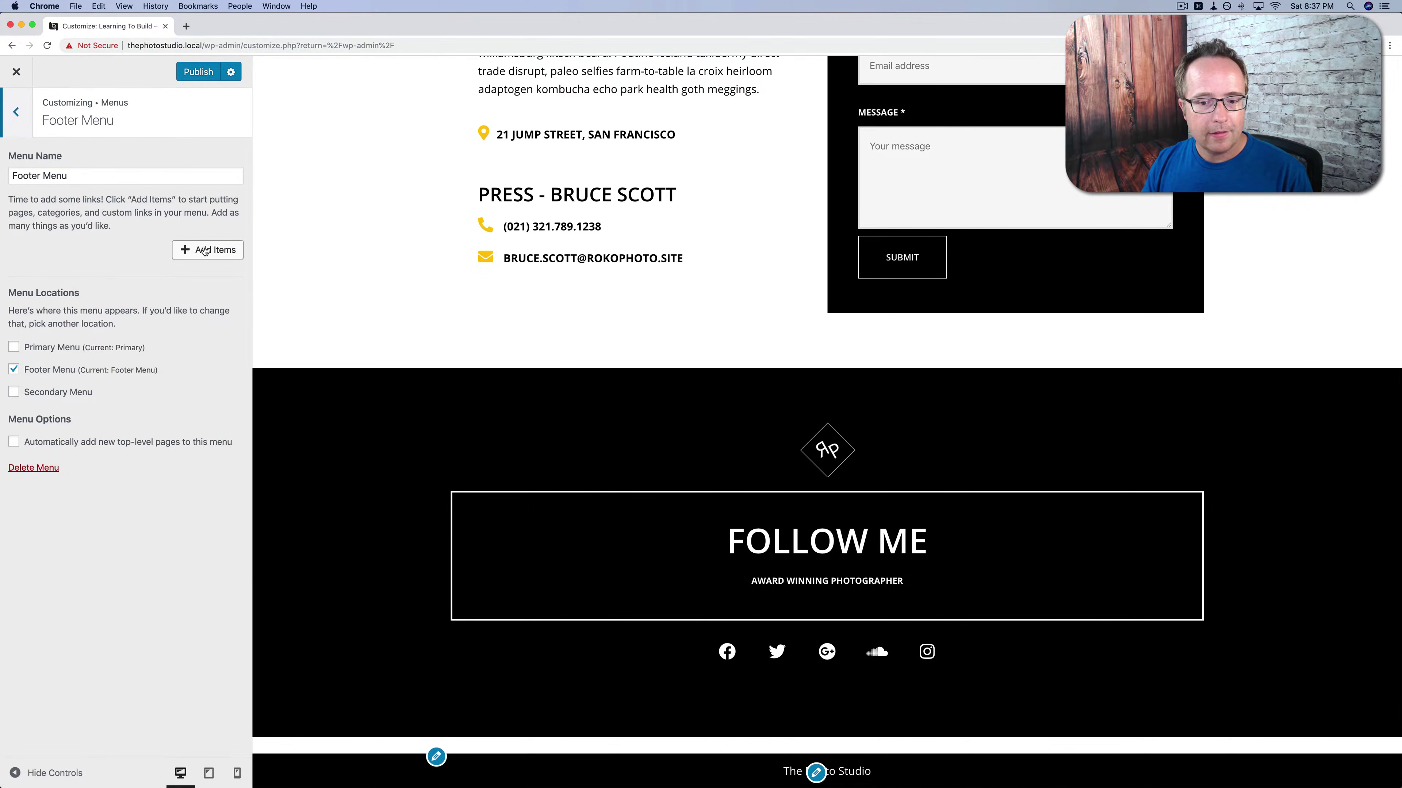
Create a new "Privacy Policy" page as an item of the footer menu.
{"action": "left_click", "coordinate": [204, 250]}
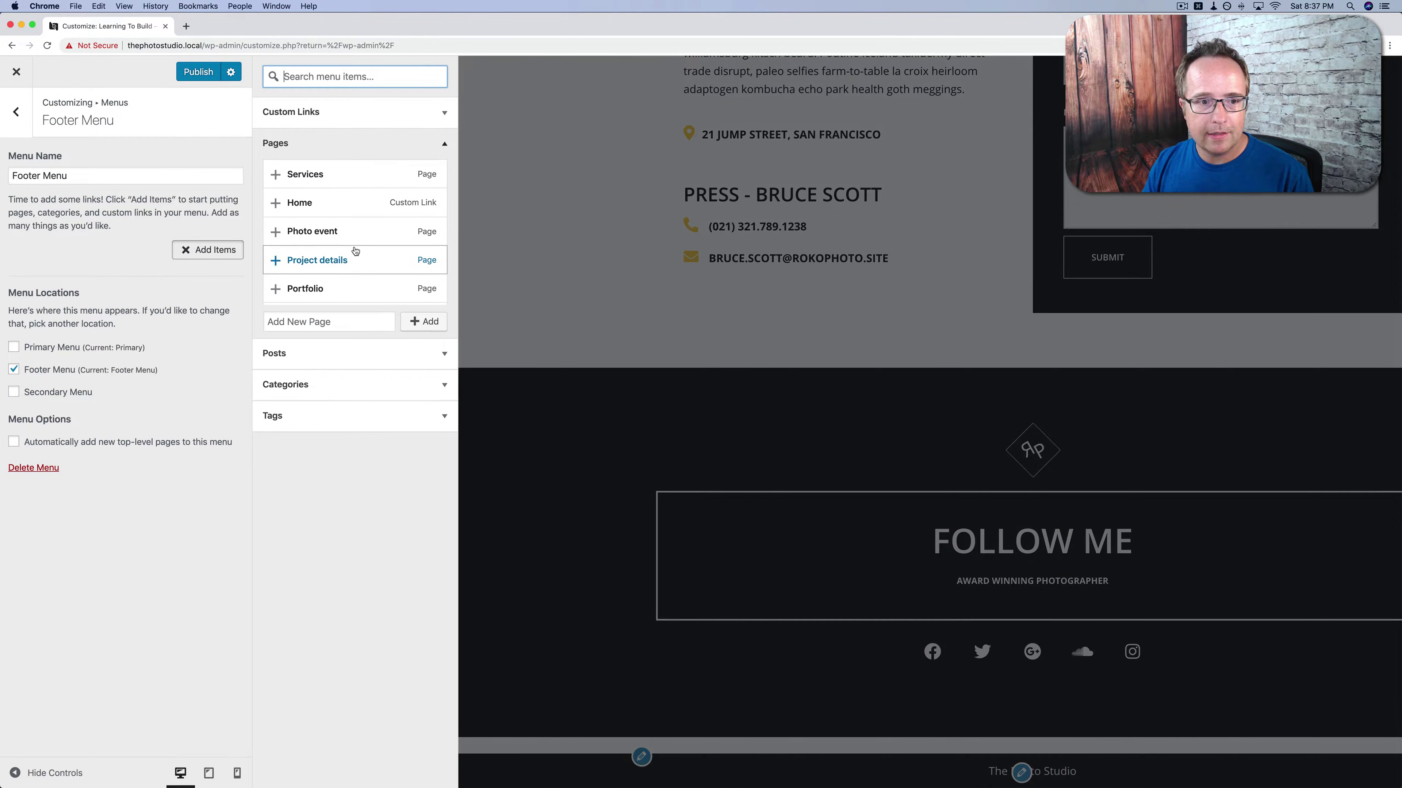
{"action": "left_click", "coordinate": [321, 321]}
{"action": "type", "text": "Privacy"}
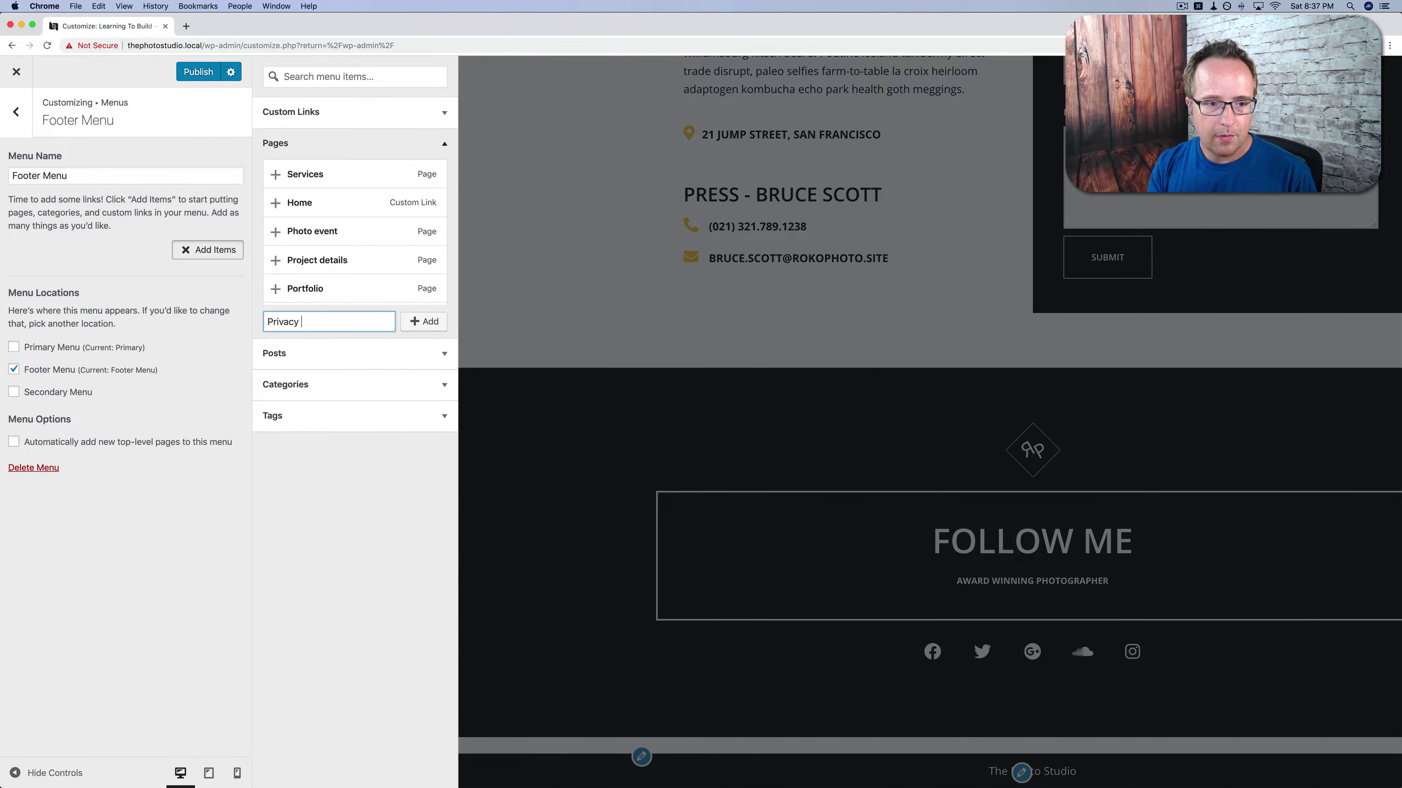
{"action": "type", "text": " Policy"}
{"action": "key", "text": "Return"}
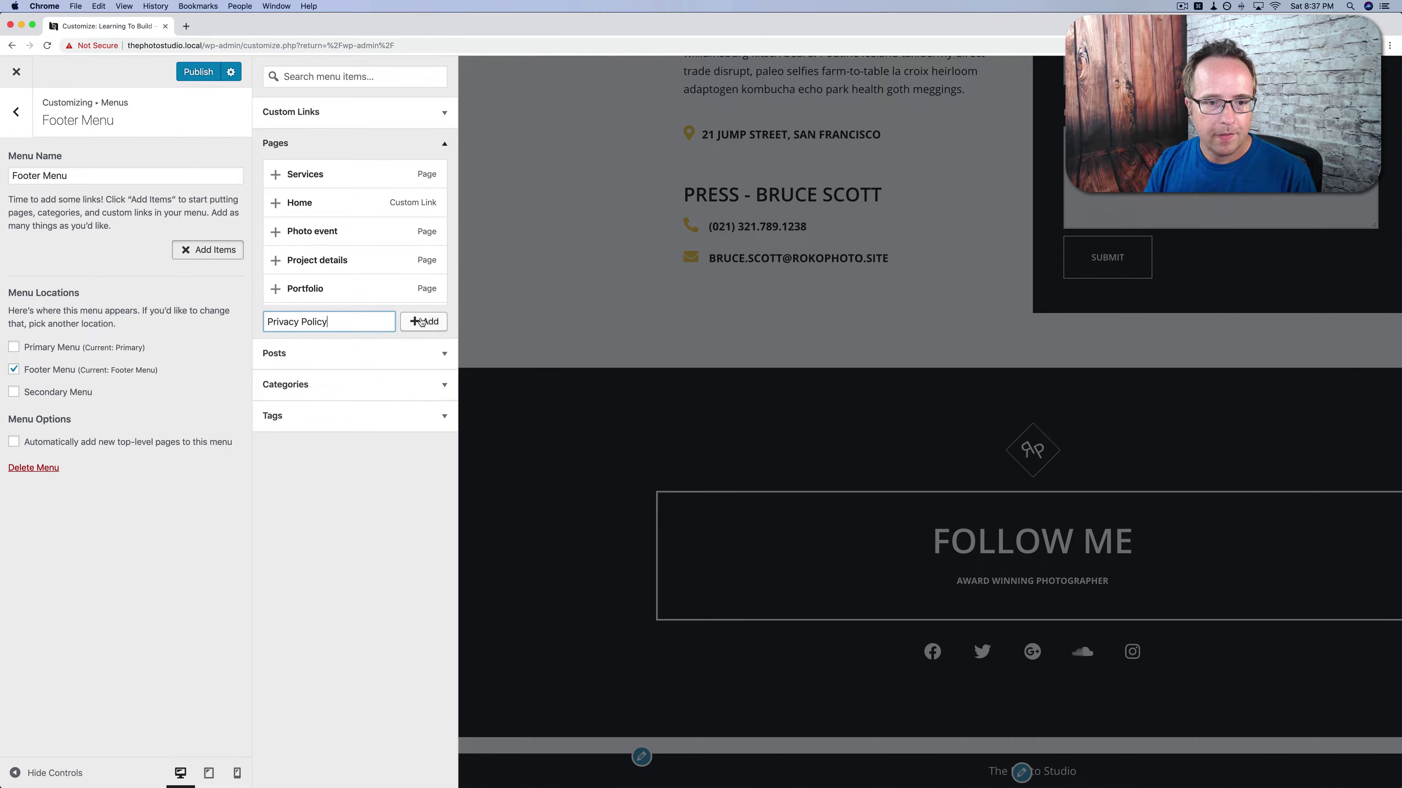
Create a new "Terms of Services" page as an item of the footer menu.
{"action": "type", "text": "Ser"}
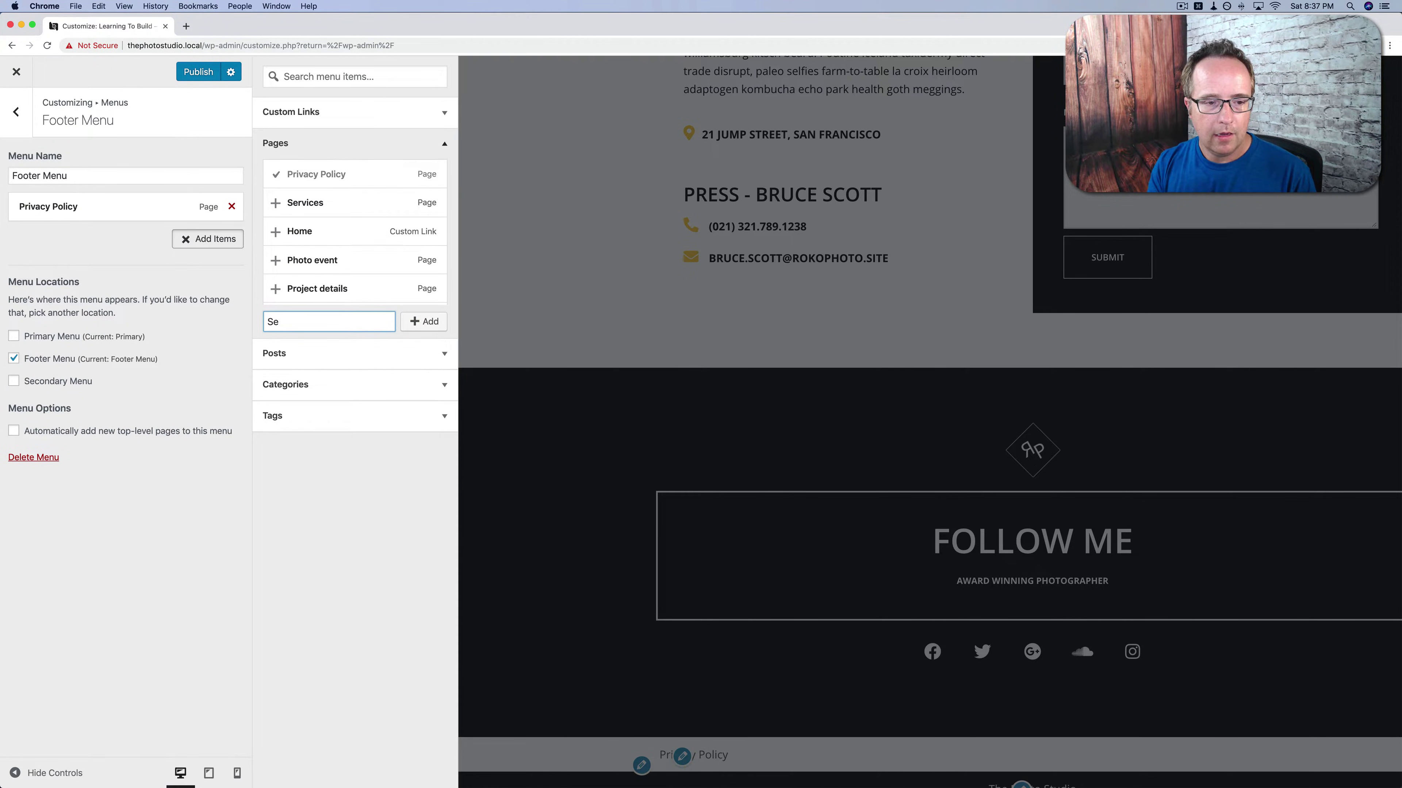
{"action": "key", "text": "BackSpace"}
{"action": "key", "text": "BackSpace"}
{"action": "type", "text": "Terms of"}
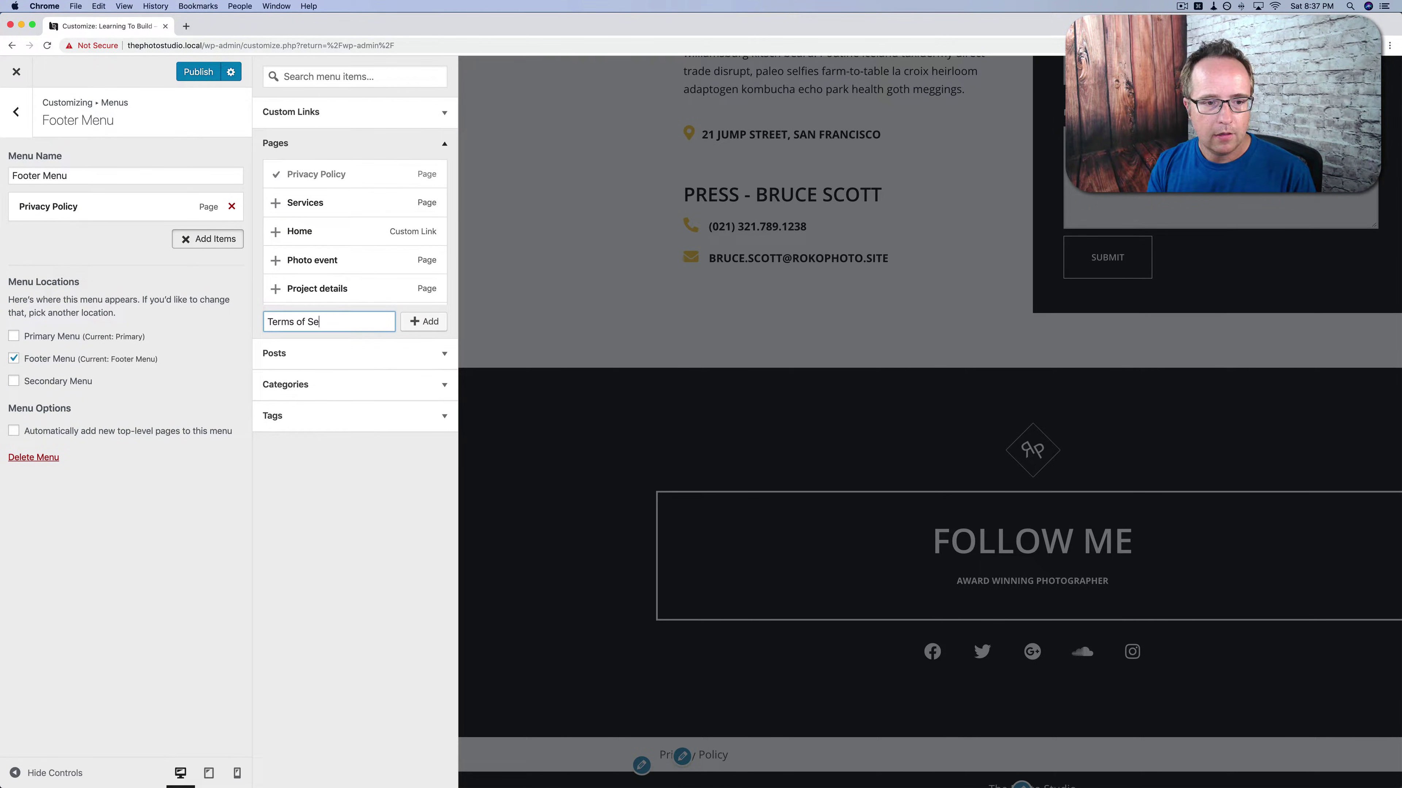
{"action": "type", "text": " Services"}
{"action": "left_click", "coordinate": [417, 329]}
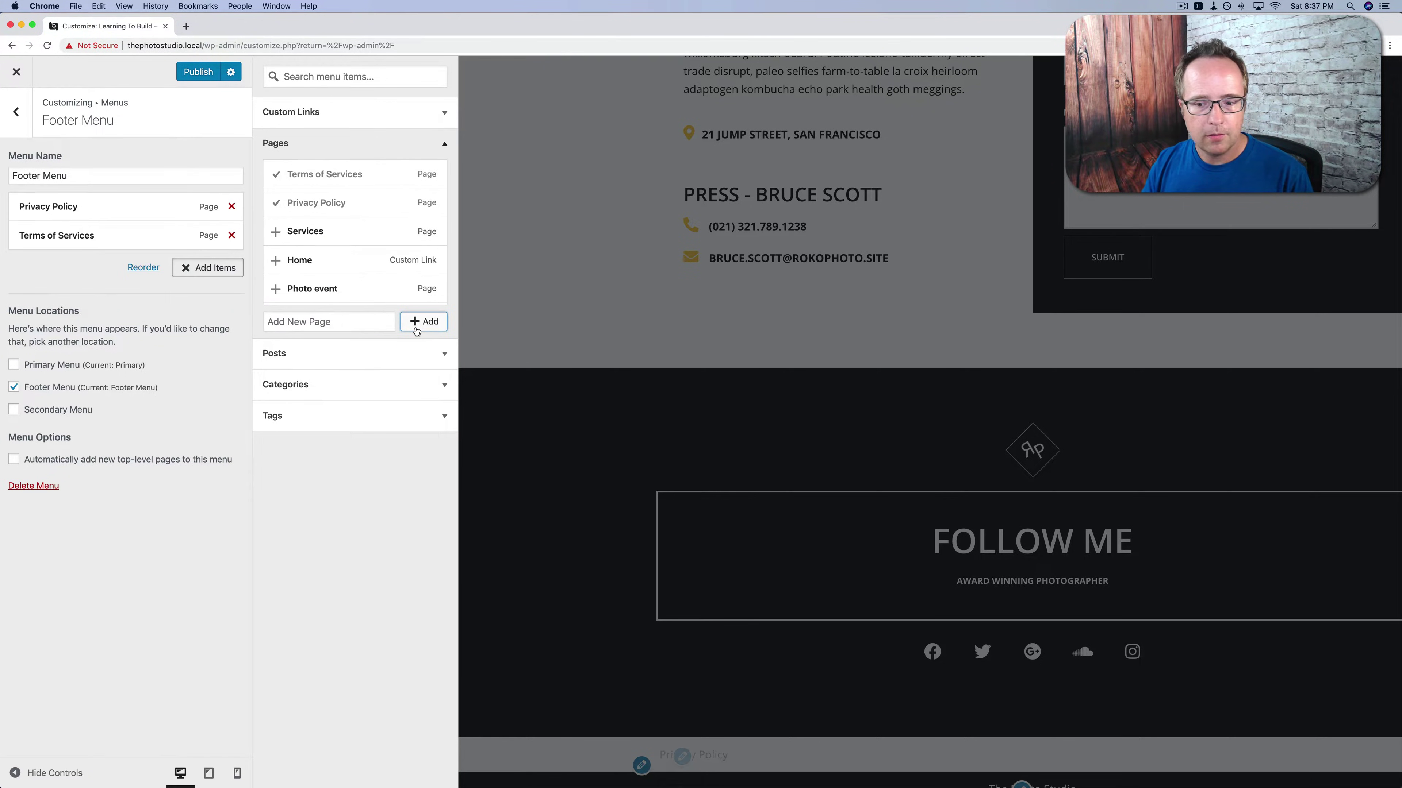
Create a new "Refund Policy" page as an item of the footer menu and return to the menu overview.
{"action": "left_click", "coordinate": [347, 319]}
{"action": "type", "text": "Refund Pol"}
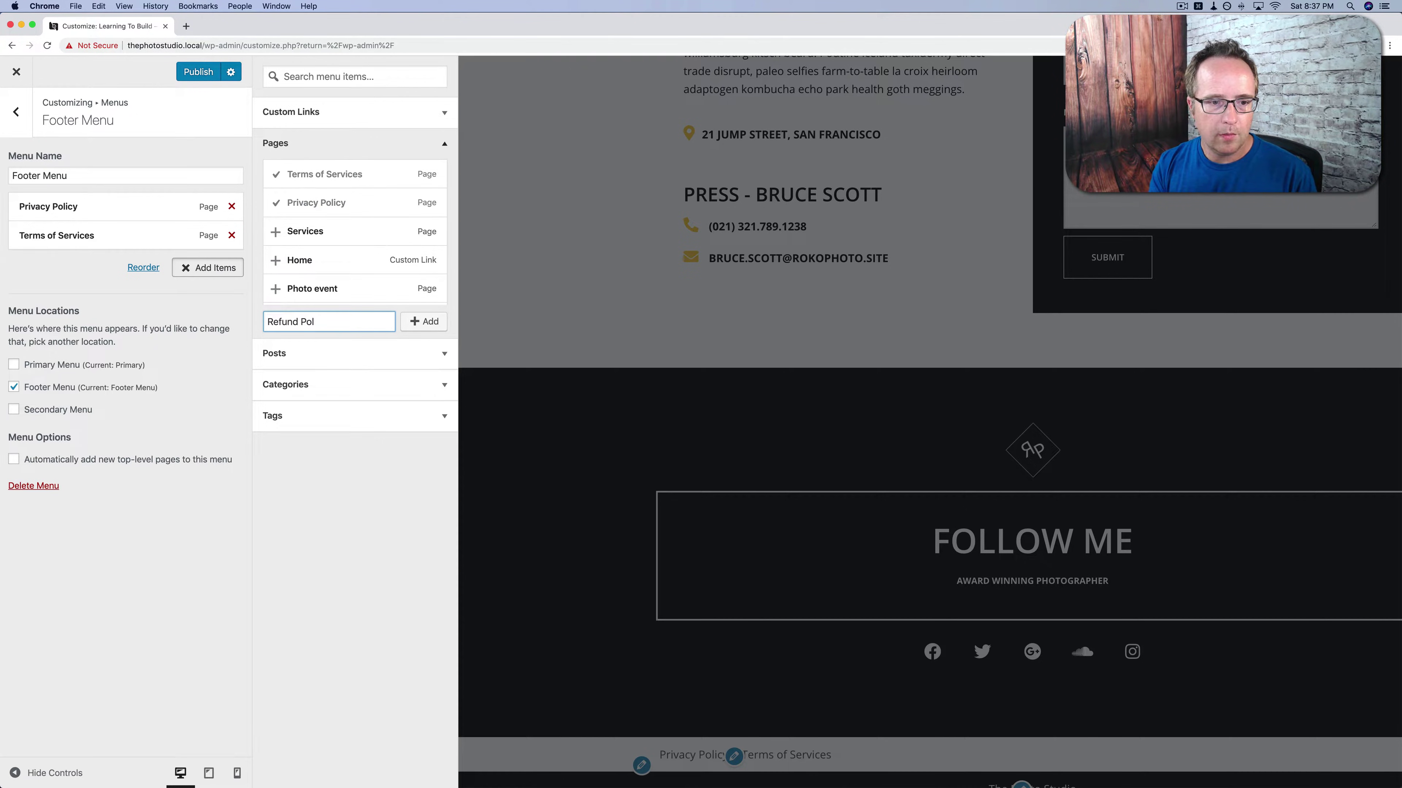
{"action": "type", "text": "icy"}
{"action": "left_click", "coordinate": [416, 321]}
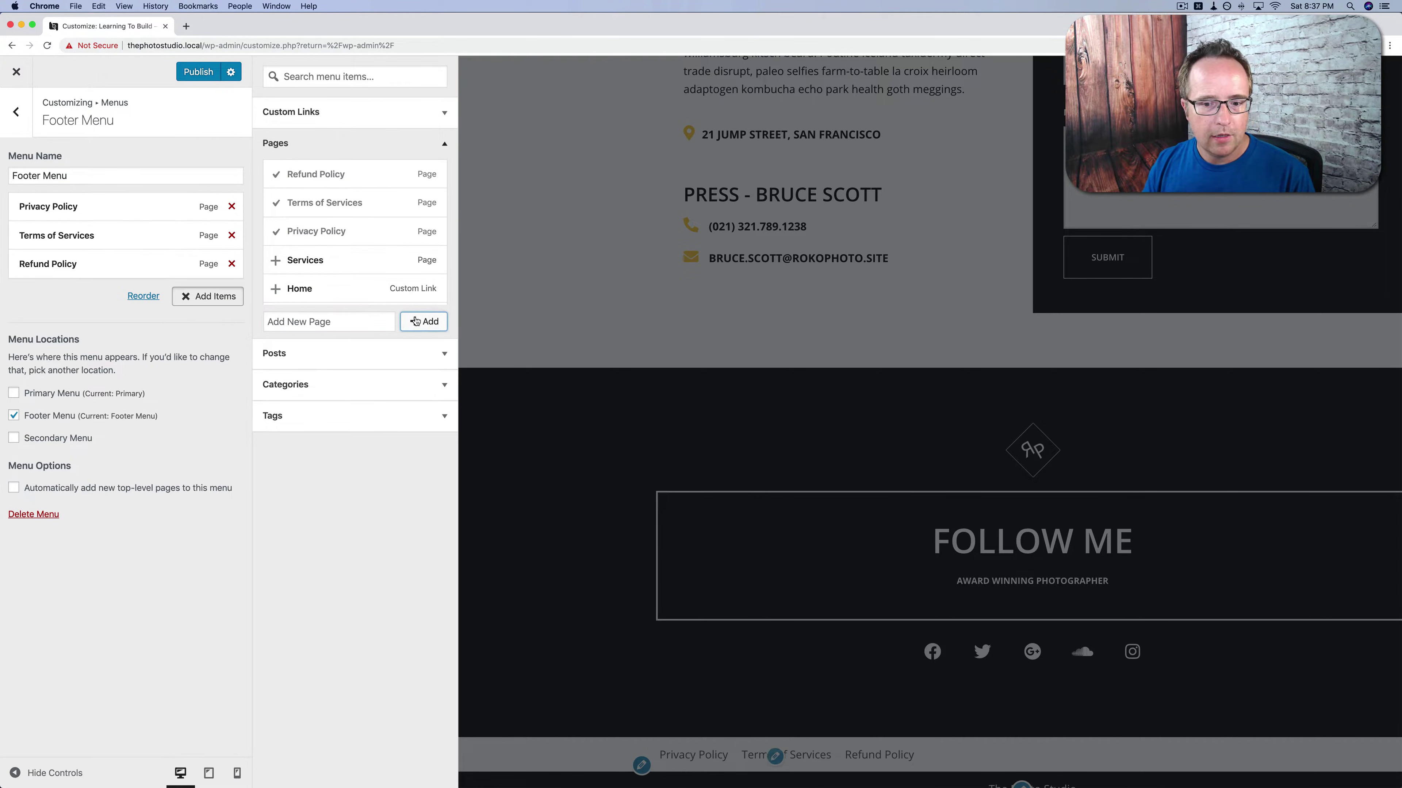
{"action": "left_click", "coordinate": [16, 112]}
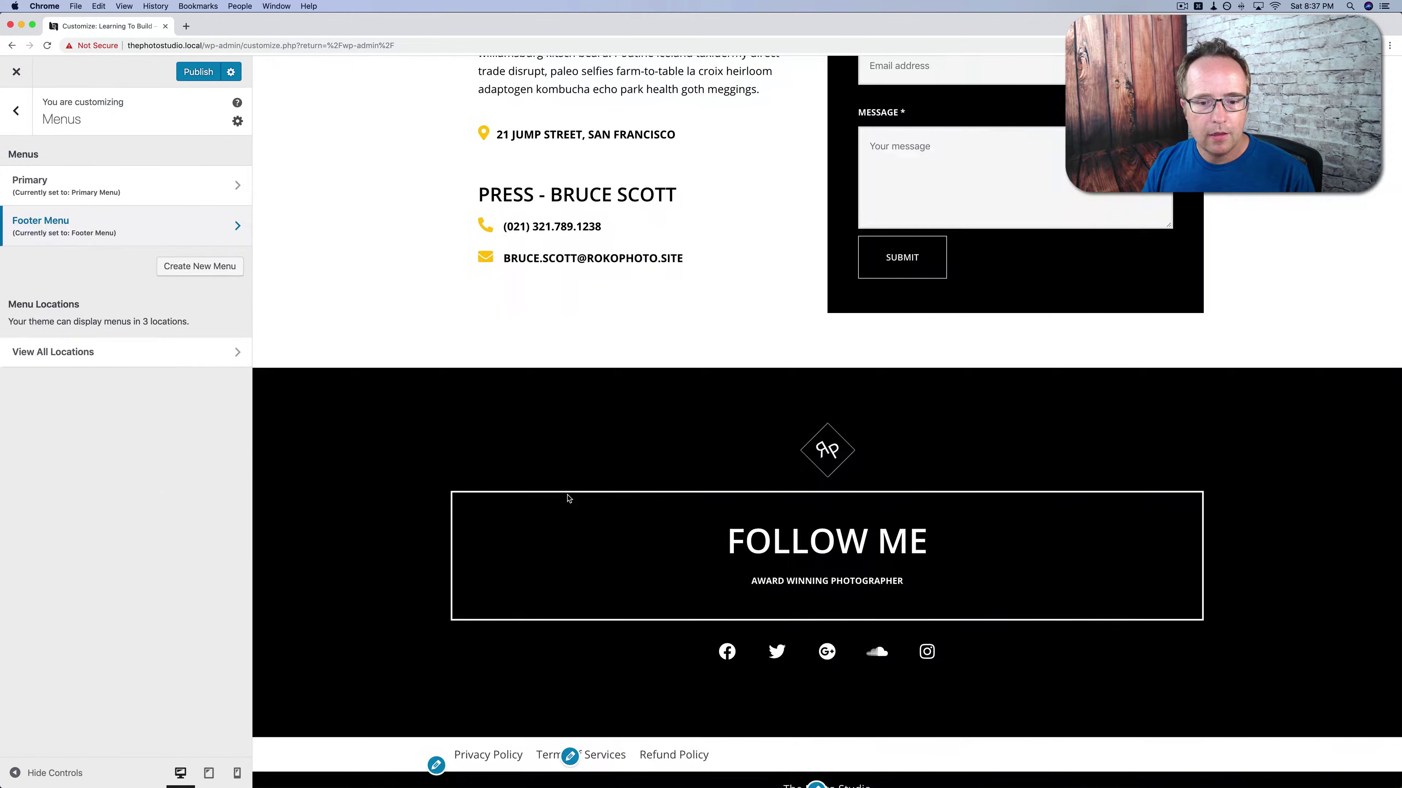
{"action": "scroll", "coordinate": [568, 499], "scroll_direction": "down", "scroll_amount": 1}
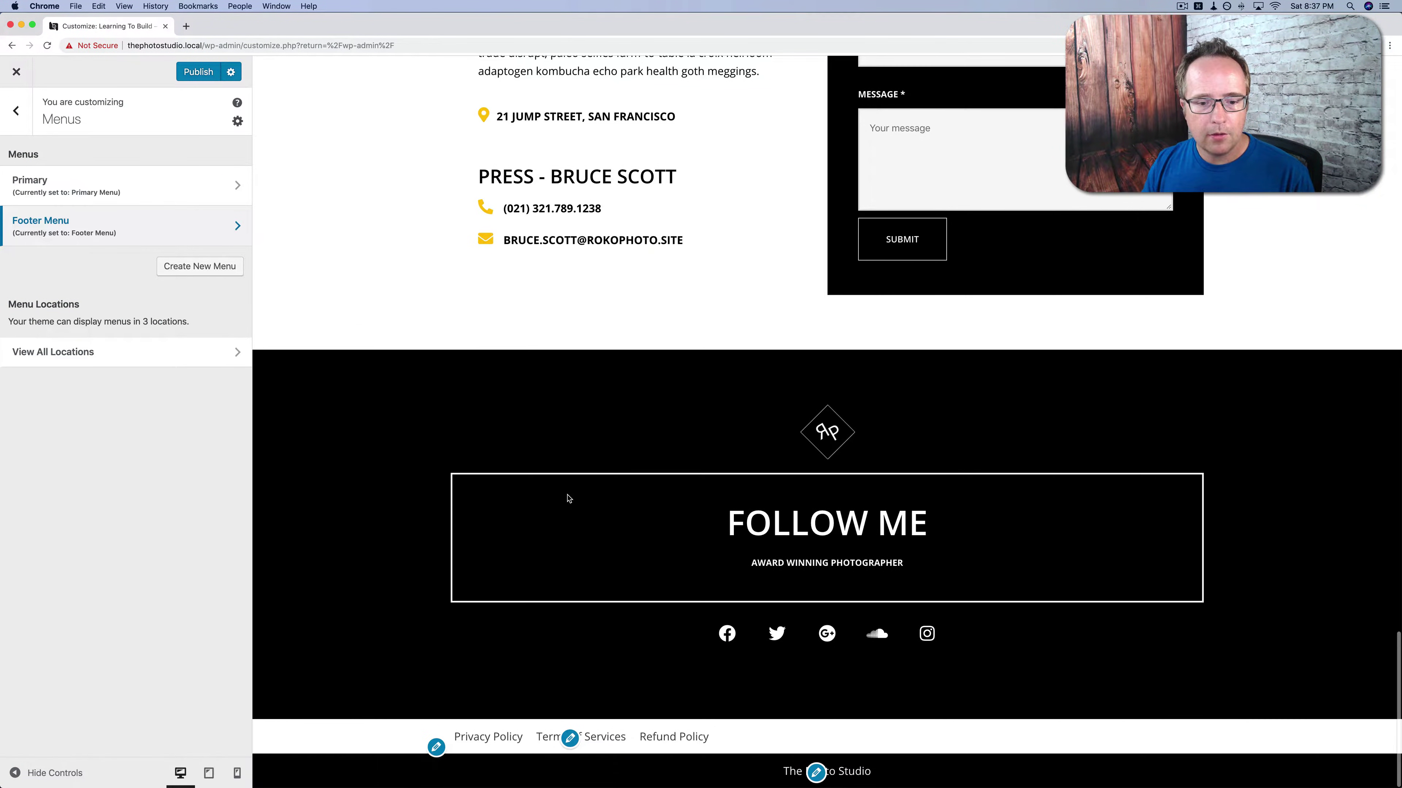
Open the footer's Footer Menu component settings and center its component alignment.
{"action": "left_click", "coordinate": [571, 741]}
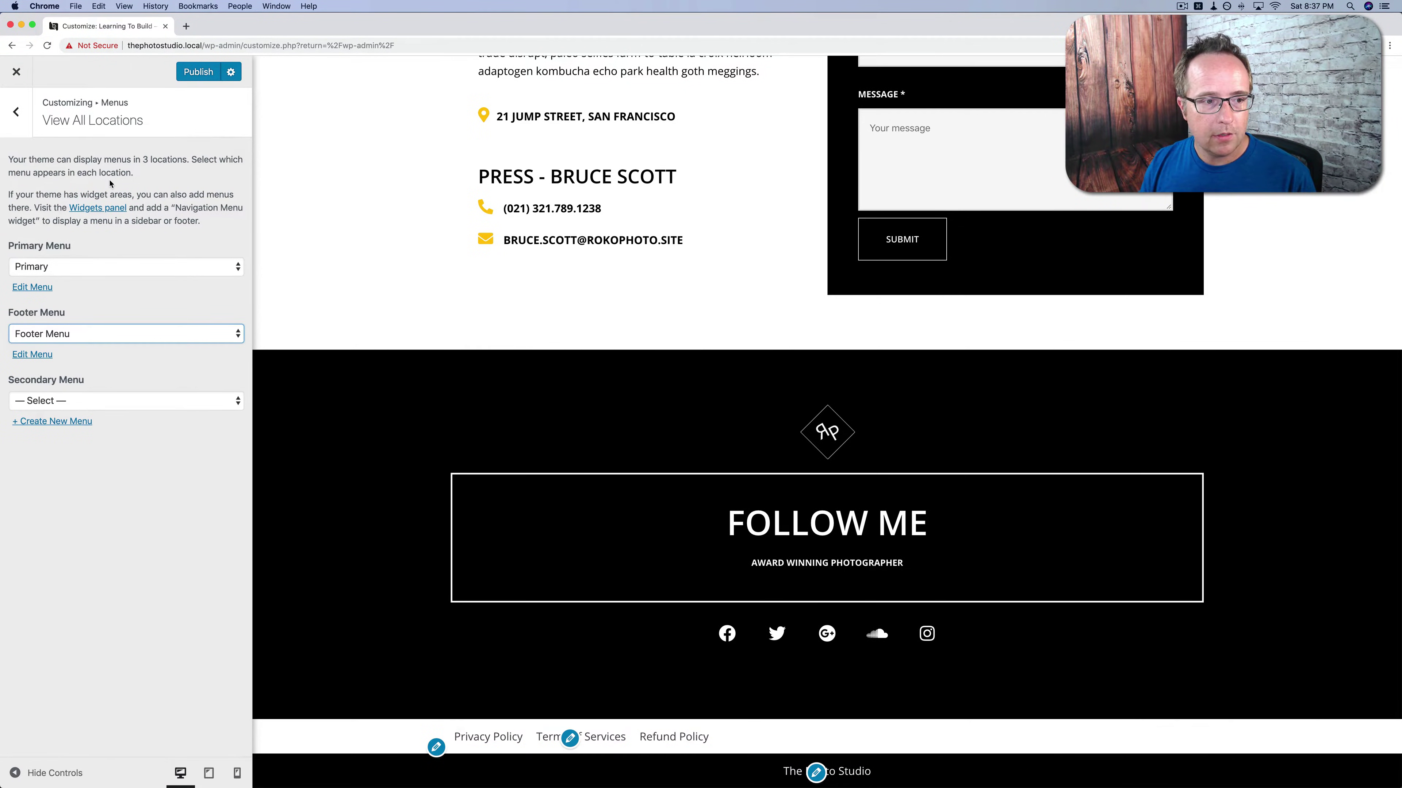
{"action": "left_click", "coordinate": [19, 118]}
{"action": "left_click", "coordinate": [20, 126]}
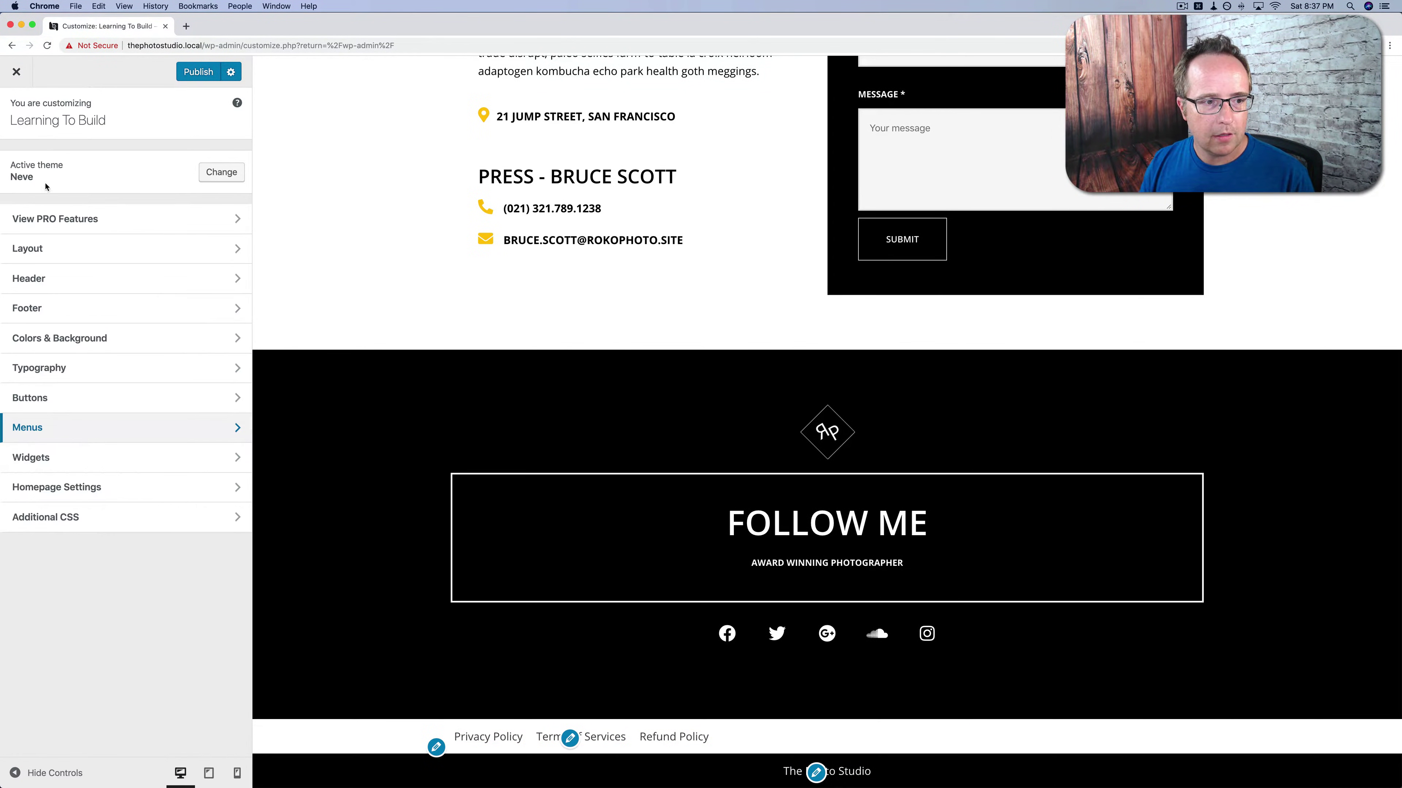
{"action": "left_click", "coordinate": [61, 310]}
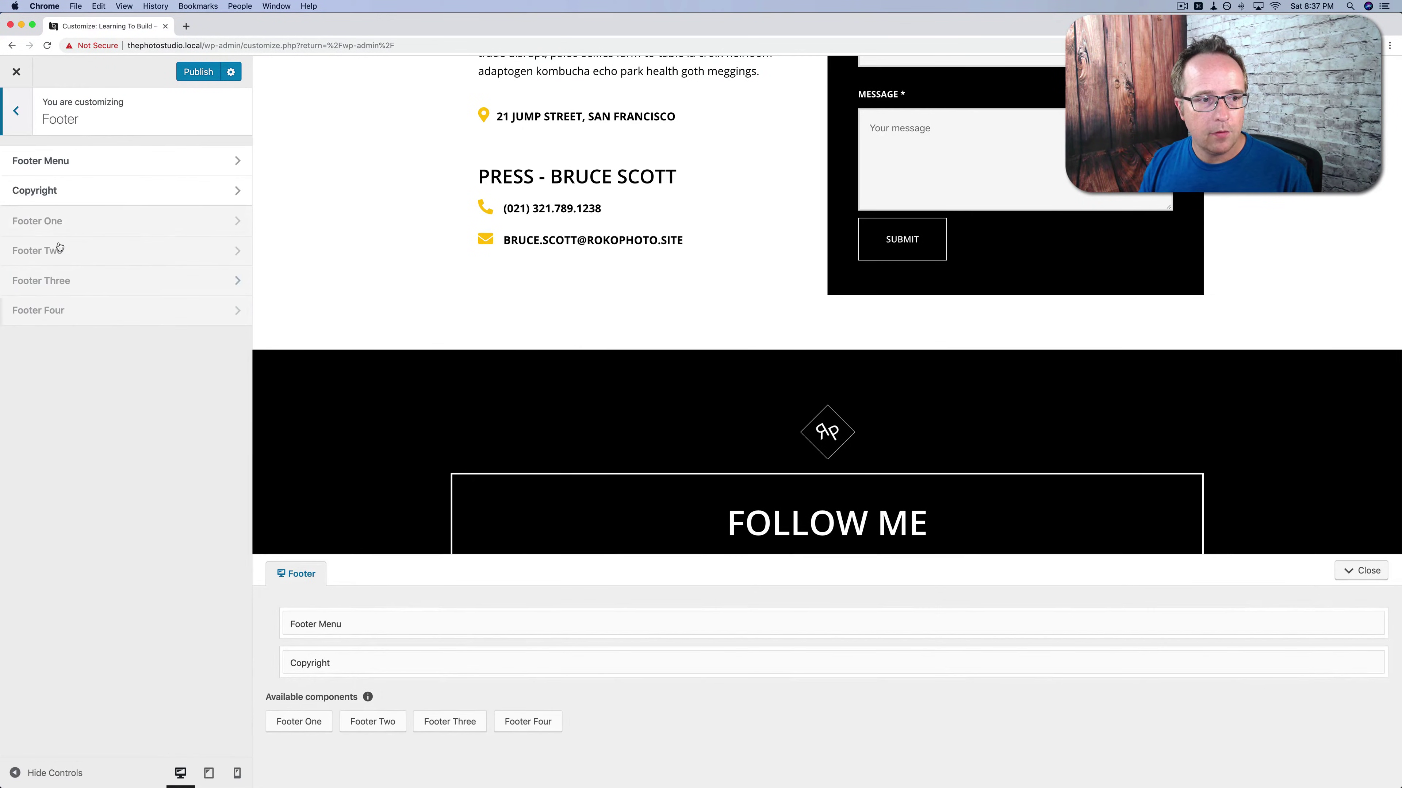
{"action": "left_click", "coordinate": [90, 160]}
{"action": "left_click", "coordinate": [132, 154]}
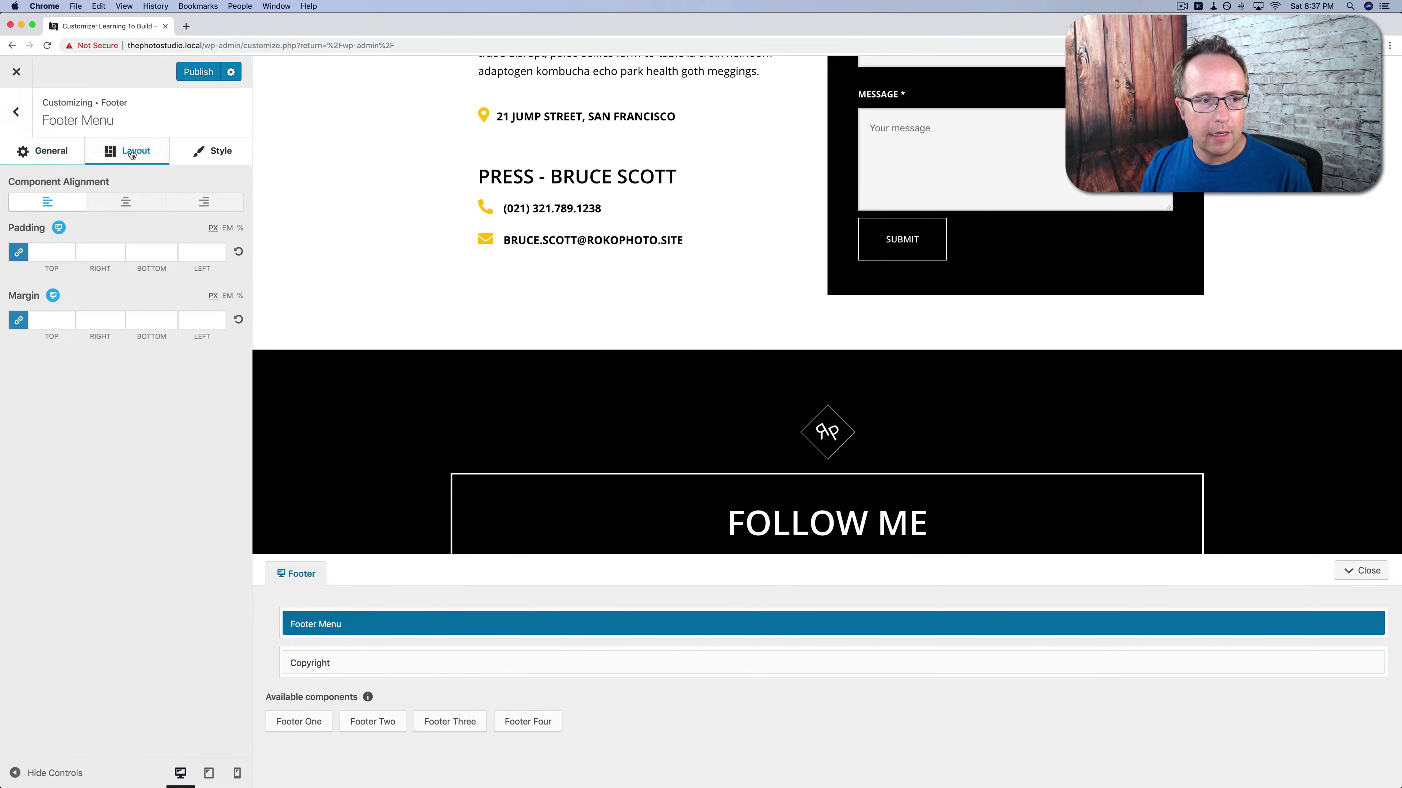
{"action": "left_click", "coordinate": [127, 203]}
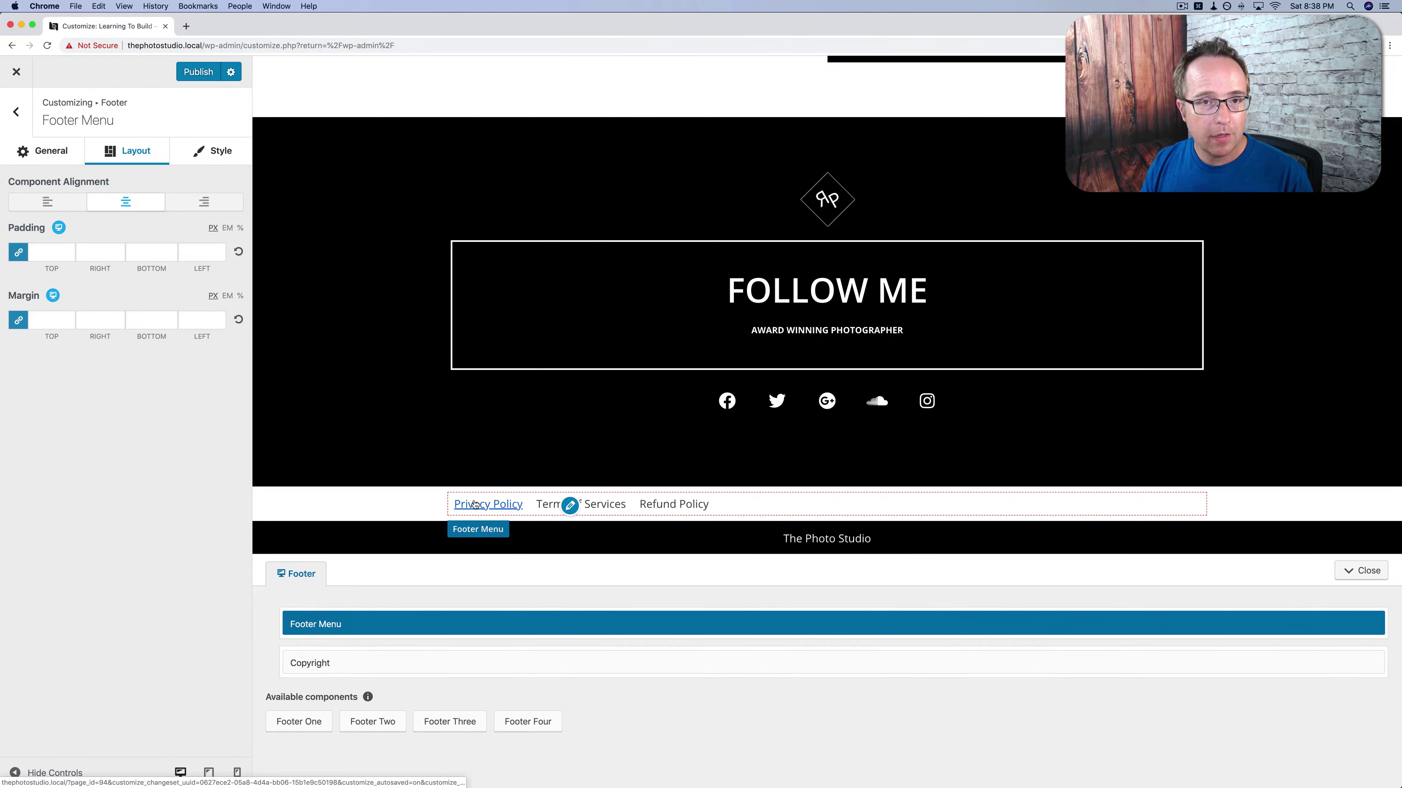
Move the Footer Menu component into the bottom footer row beside Copyright, resizing both so a gap separates them.
{"action": "left_click_drag", "start_coordinate": [283, 623], "coordinate": [649, 603]}
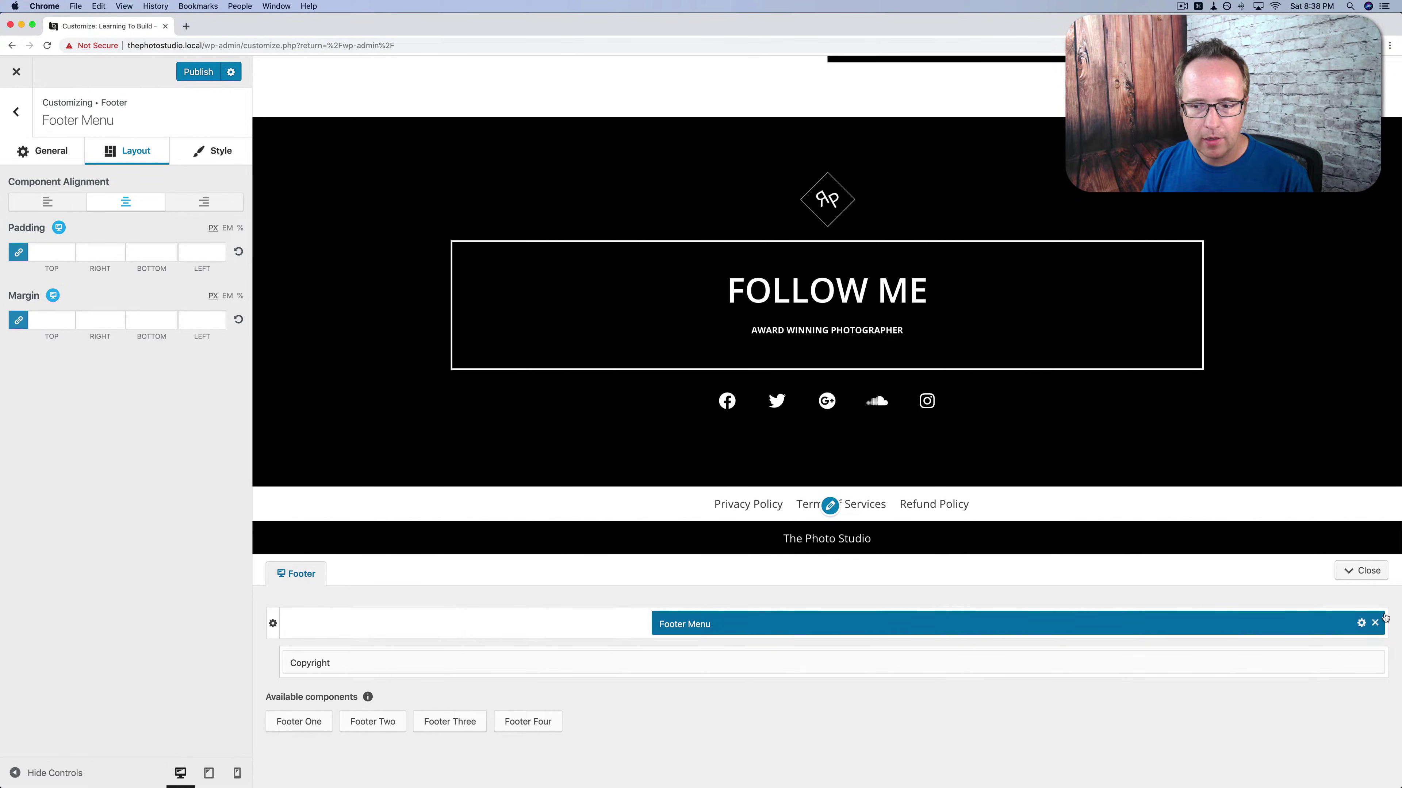
{"action": "left_click_drag", "start_coordinate": [1361, 614], "coordinate": [942, 623]}
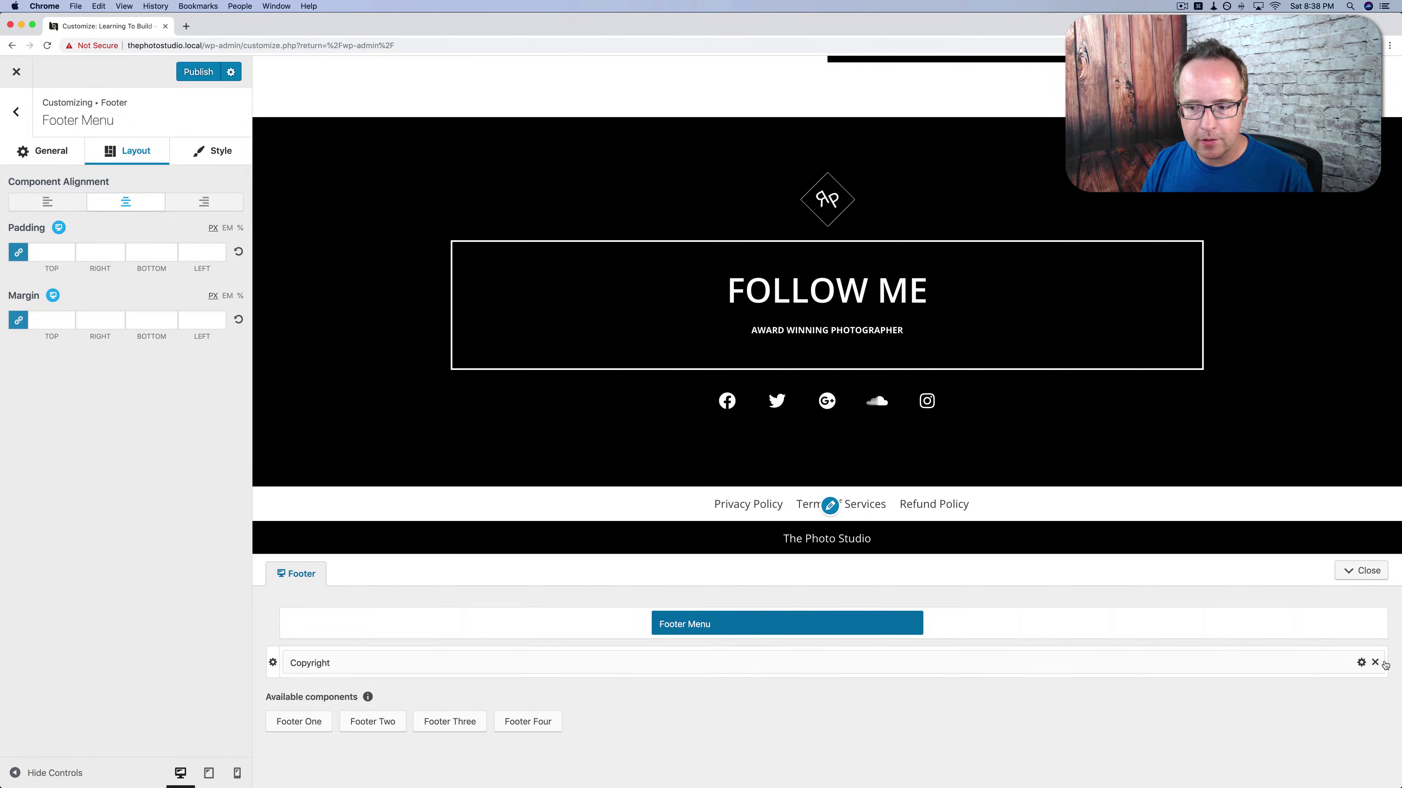
{"action": "left_click_drag", "start_coordinate": [1383, 656], "coordinate": [942, 669]}
{"action": "left_click_drag", "start_coordinate": [814, 634], "coordinate": [1093, 668]}
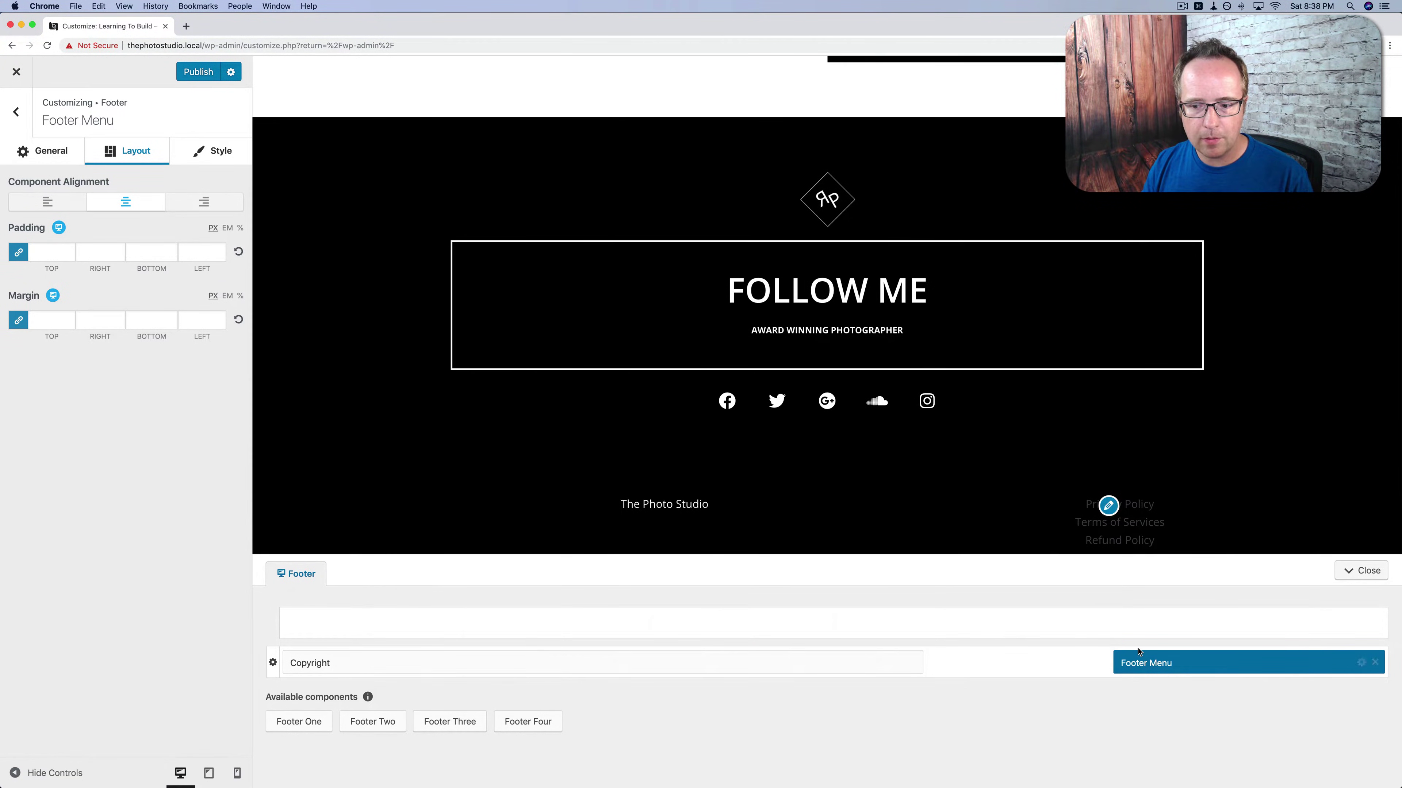
{"action": "left_click_drag", "start_coordinate": [1114, 654], "coordinate": [961, 658]}
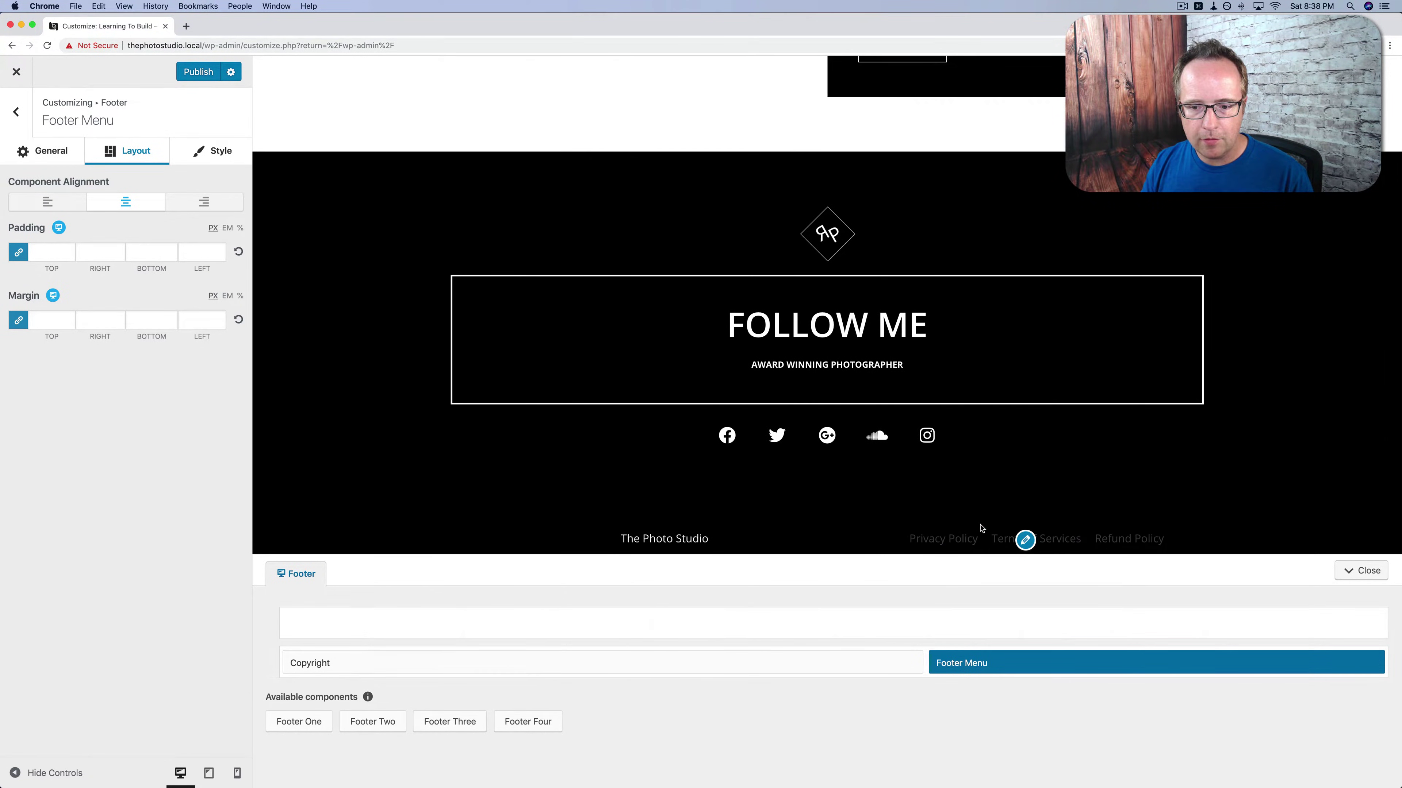
{"action": "left_click_drag", "start_coordinate": [923, 662], "coordinate": [675, 645]}
Align the Copyright component to the left and the Footer Menu component to the right.
{"action": "left_click", "coordinate": [370, 663]}
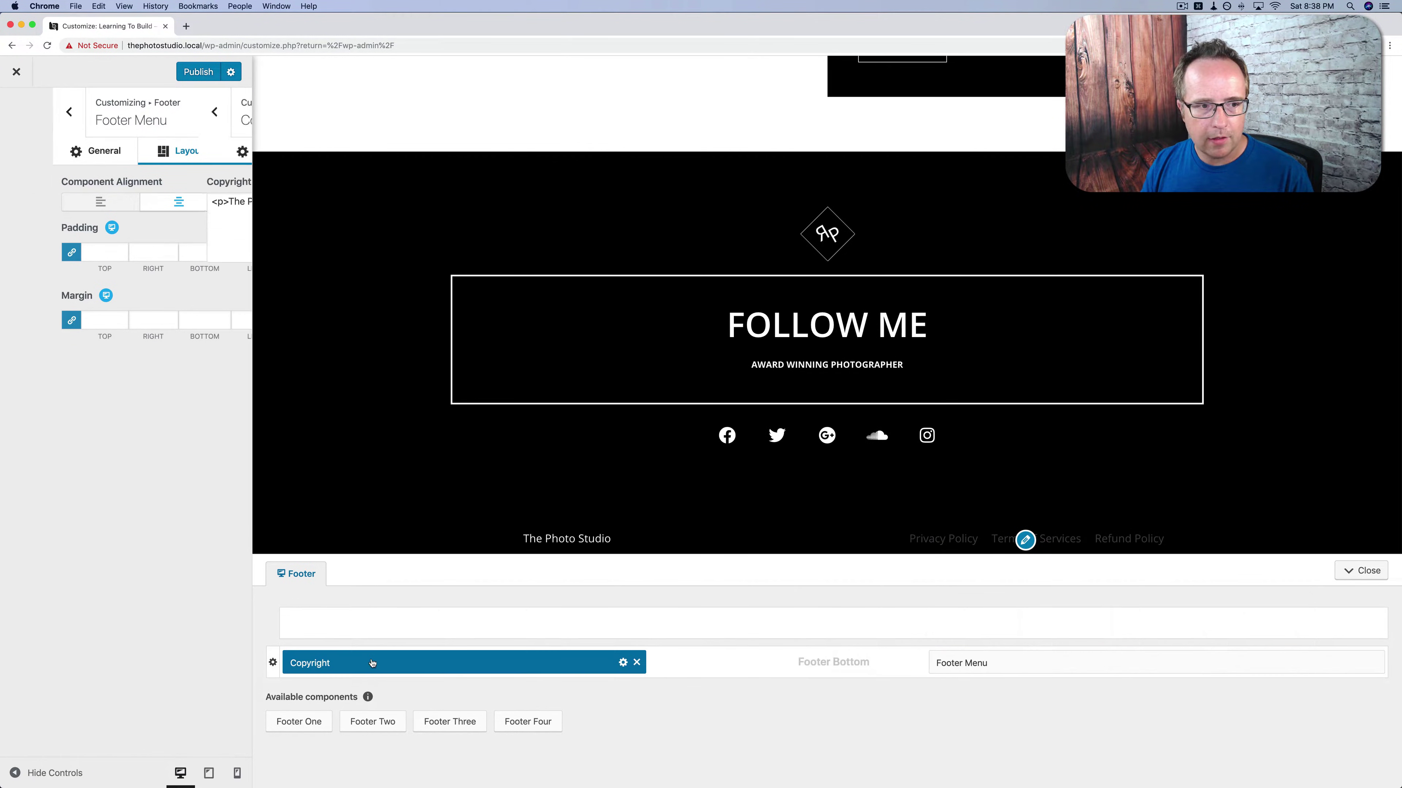
{"action": "left_click", "coordinate": [190, 151]}
{"action": "left_click", "coordinate": [60, 202]}
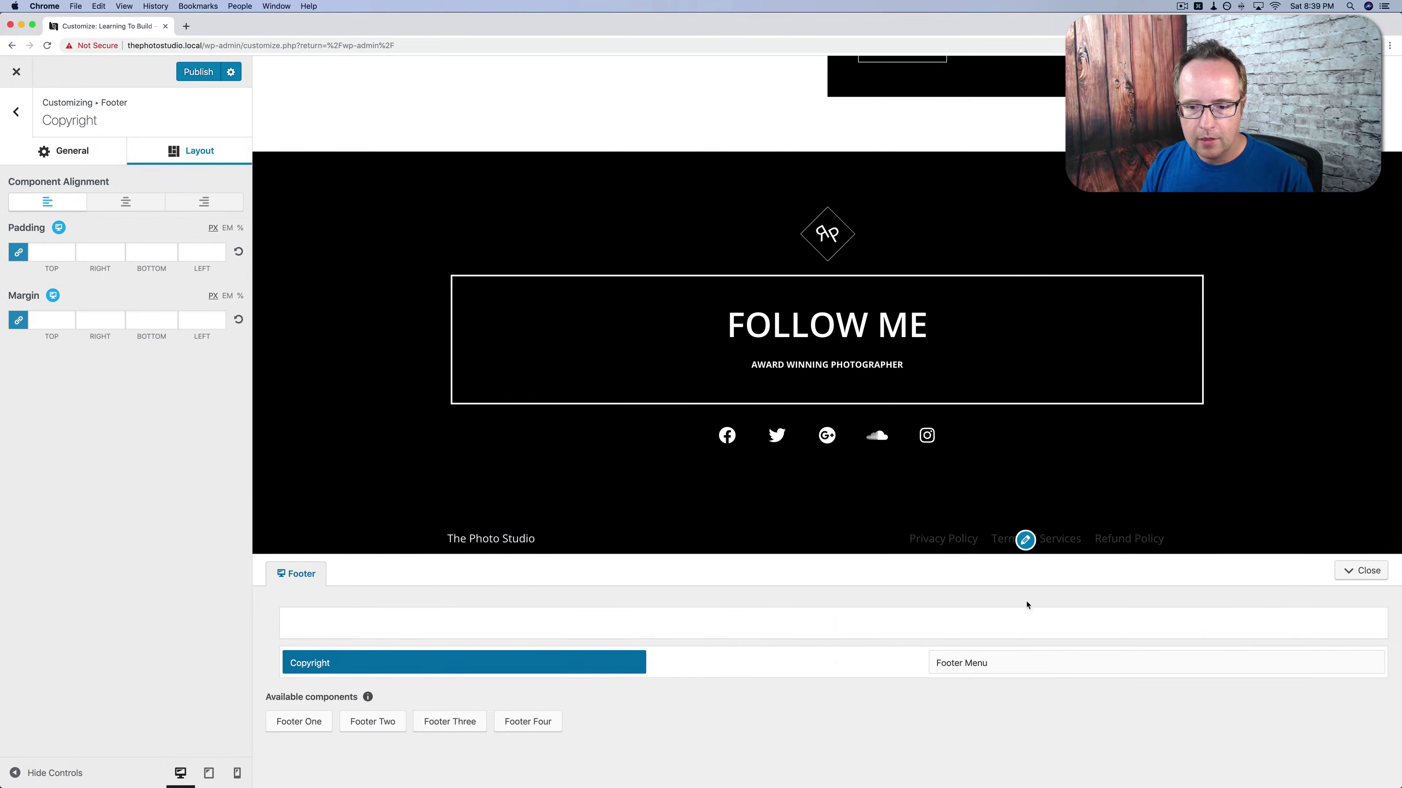
{"action": "left_click", "coordinate": [1038, 665]}
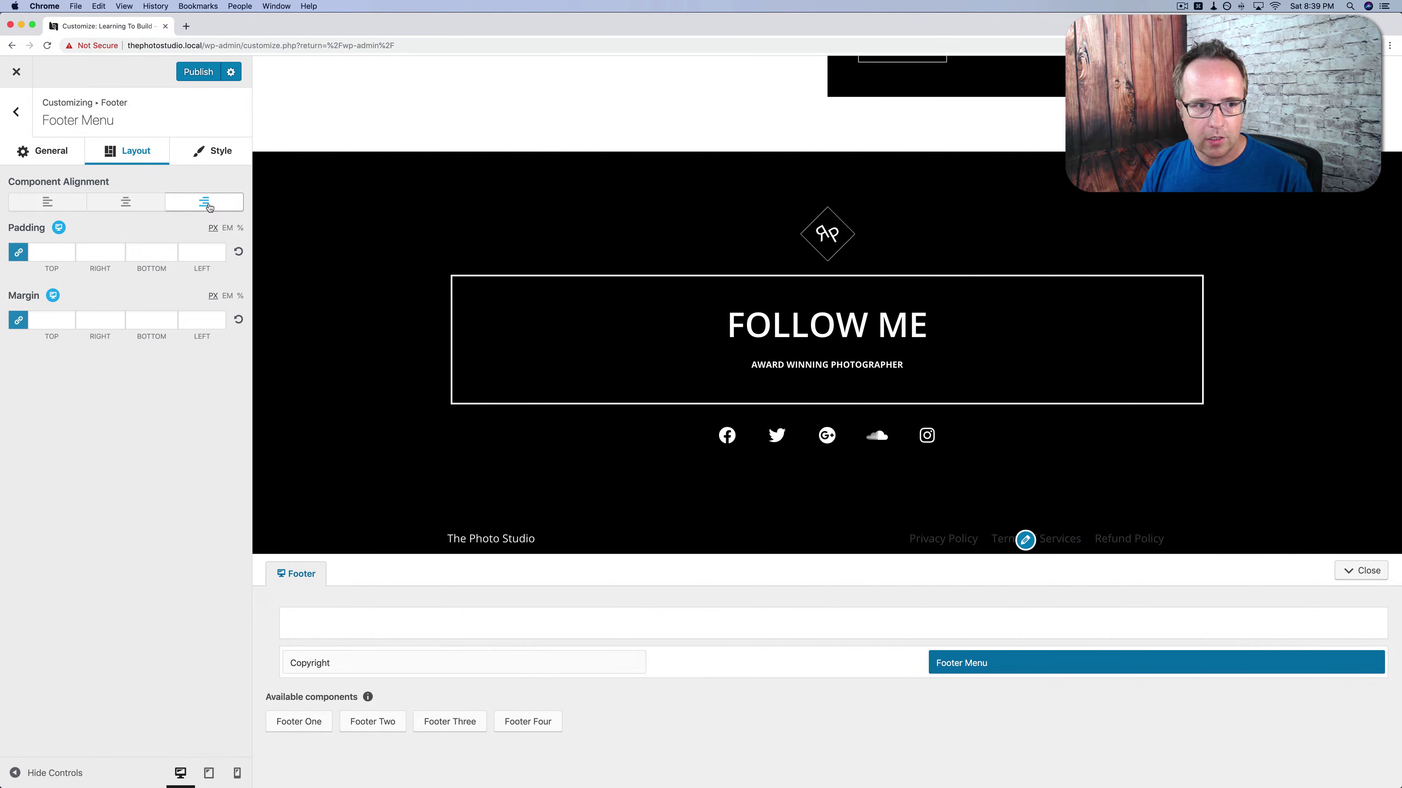
Set the footer menu's items color and items hover color to white.
{"action": "left_click", "coordinate": [215, 150]}
{"action": "left_click", "coordinate": [58, 301]}
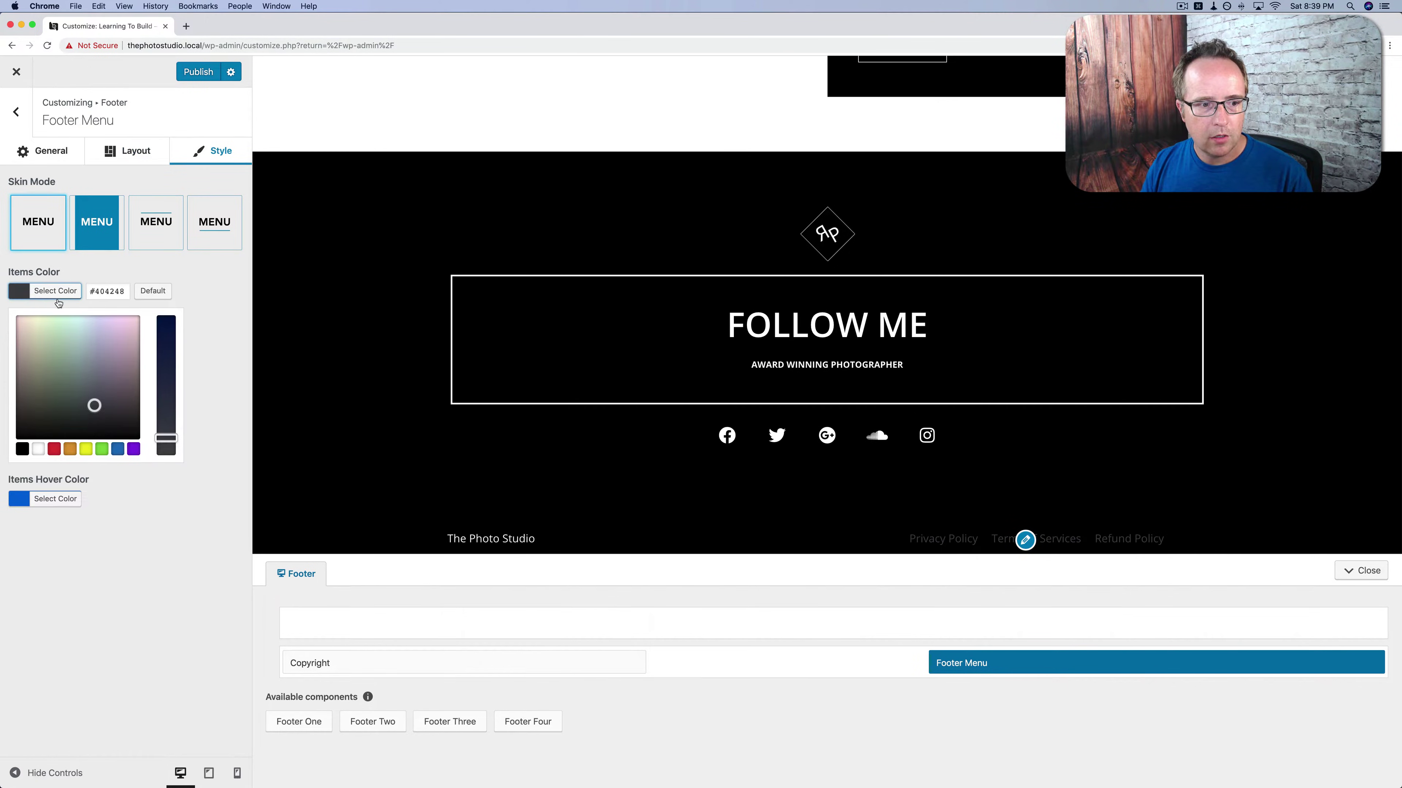
{"action": "left_click", "coordinate": [38, 450]}
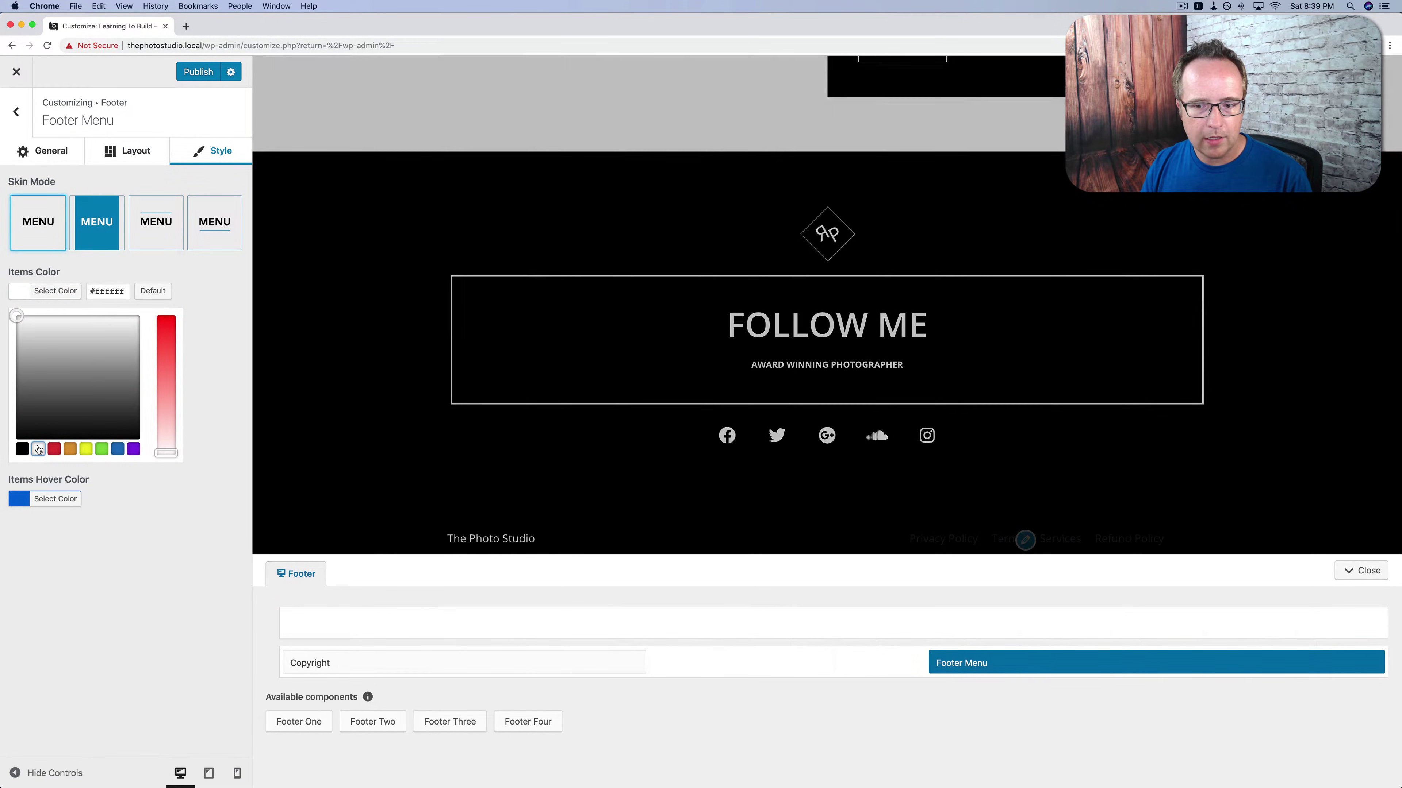
{"action": "left_click", "coordinate": [56, 500]}
{"action": "left_click", "coordinate": [38, 498]}
{"action": "left_click", "coordinate": [119, 573]}
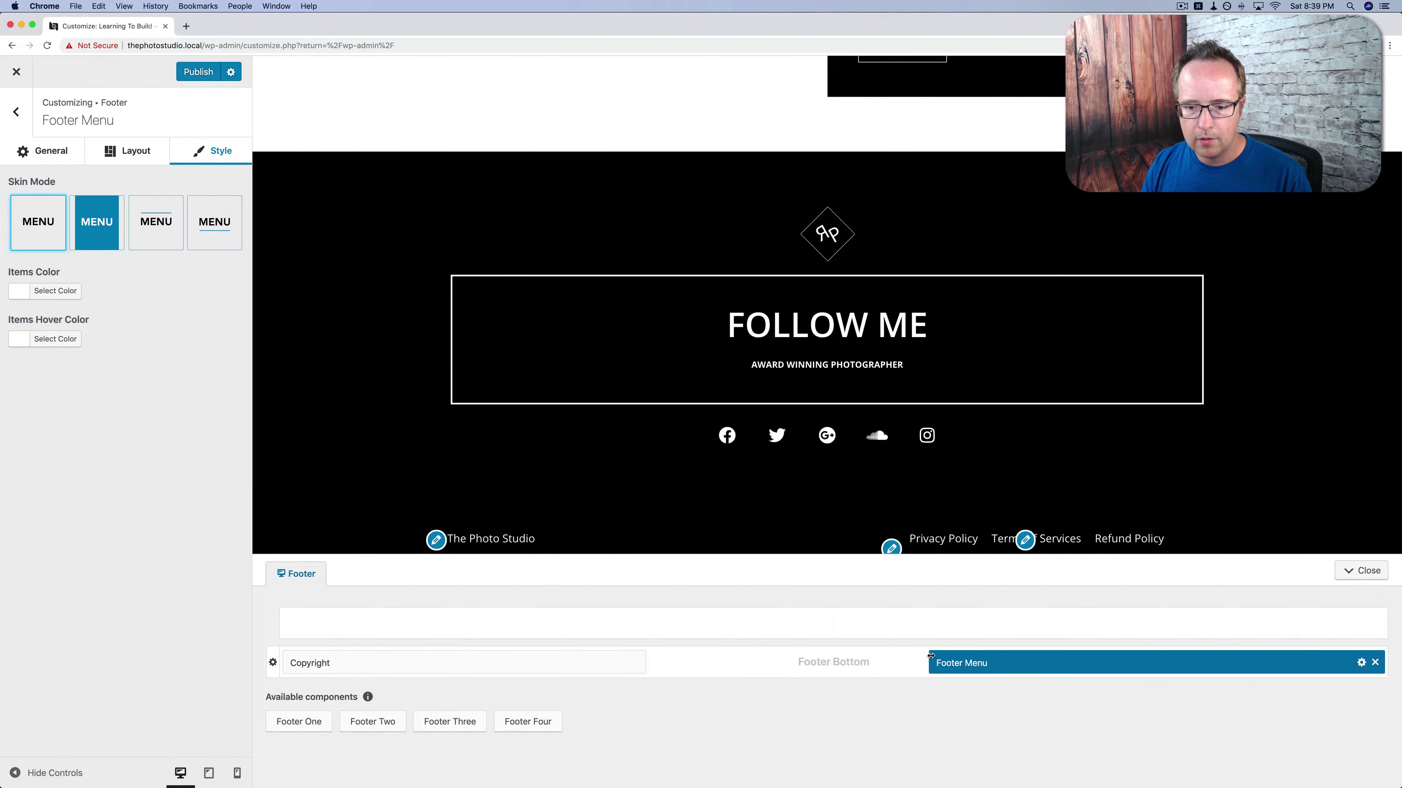
{"action": "left_click_drag", "start_coordinate": [931, 655], "coordinate": [989, 659]}
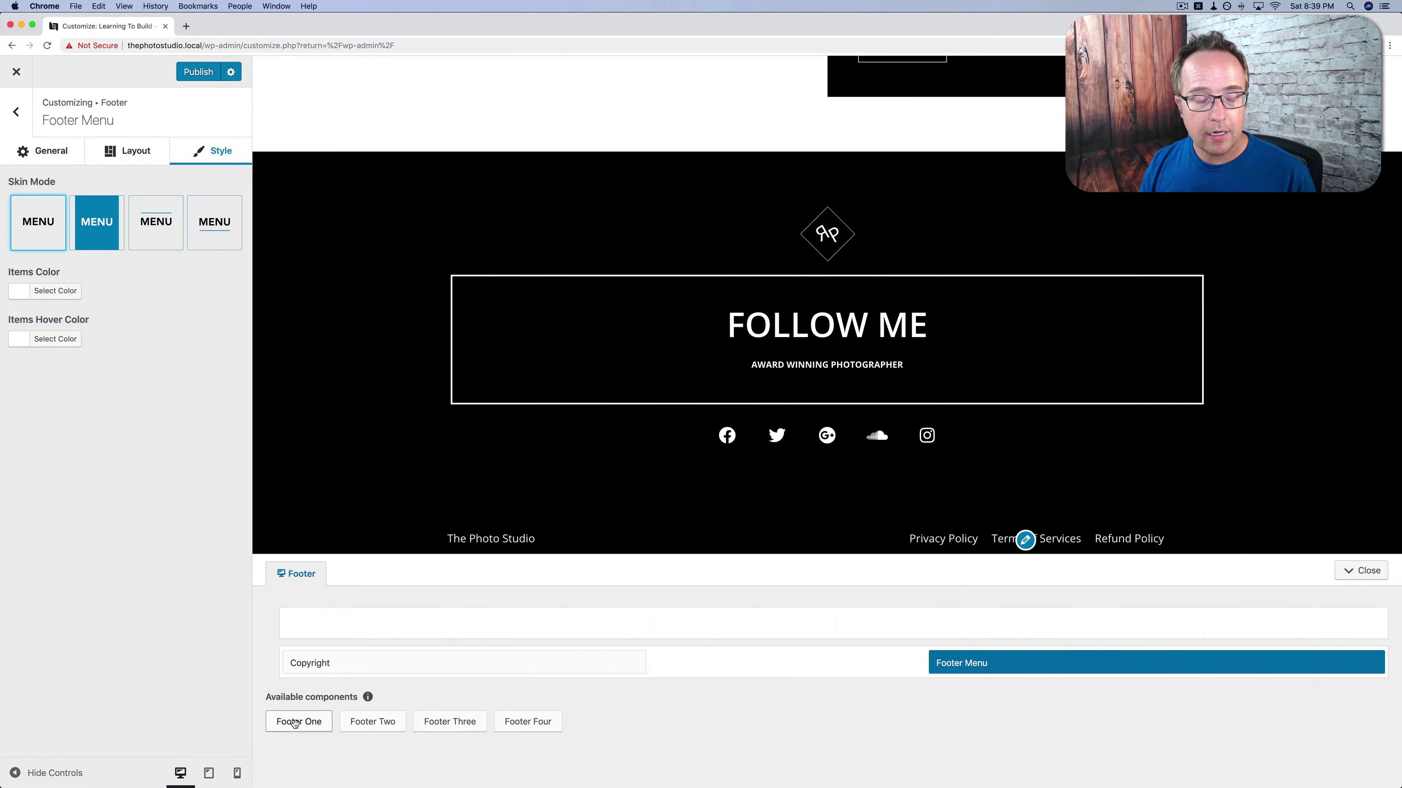
Place the Footer One component in the top footer row and add a Text widget to it.
{"action": "left_click_drag", "start_coordinate": [295, 724], "coordinate": [421, 619]}
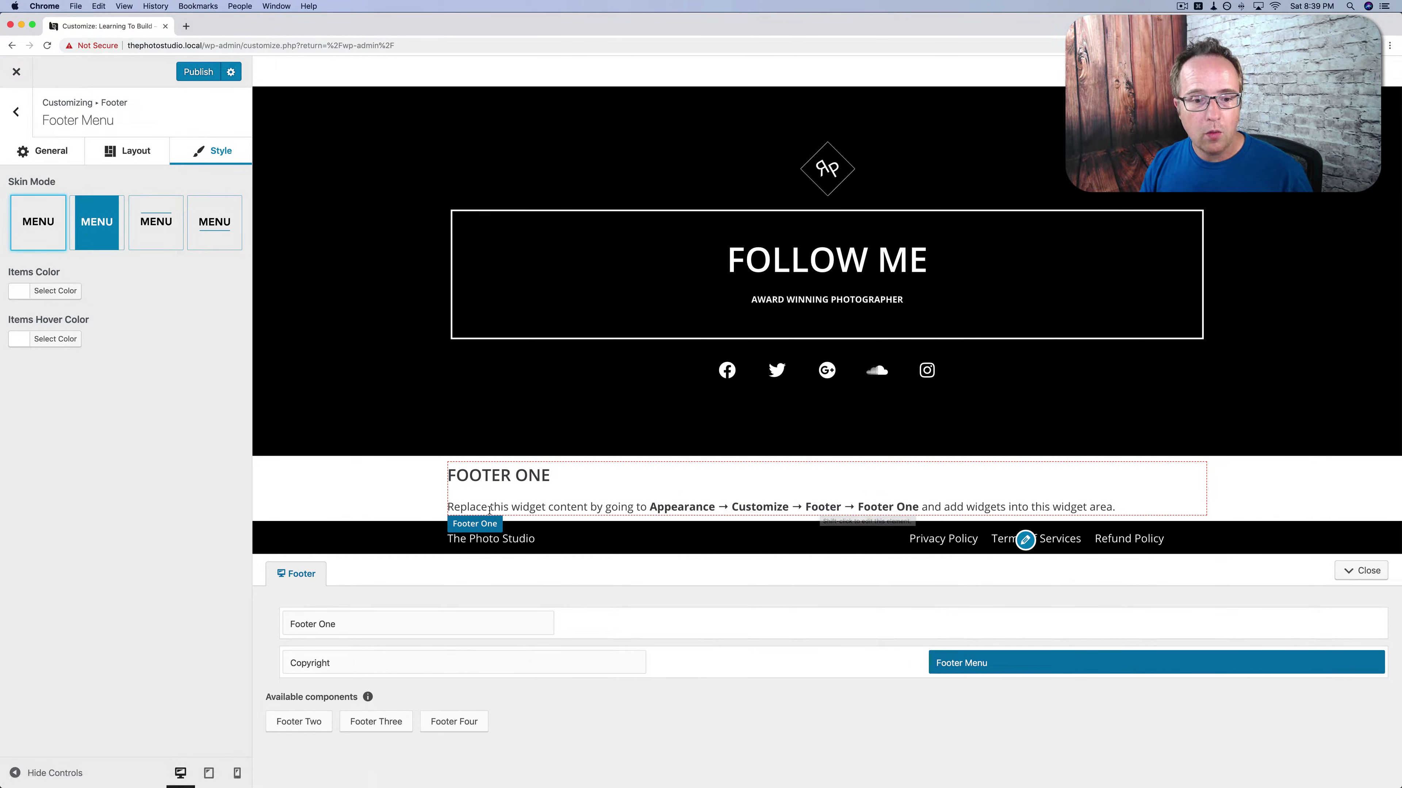
{"action": "left_click", "coordinate": [469, 524]}
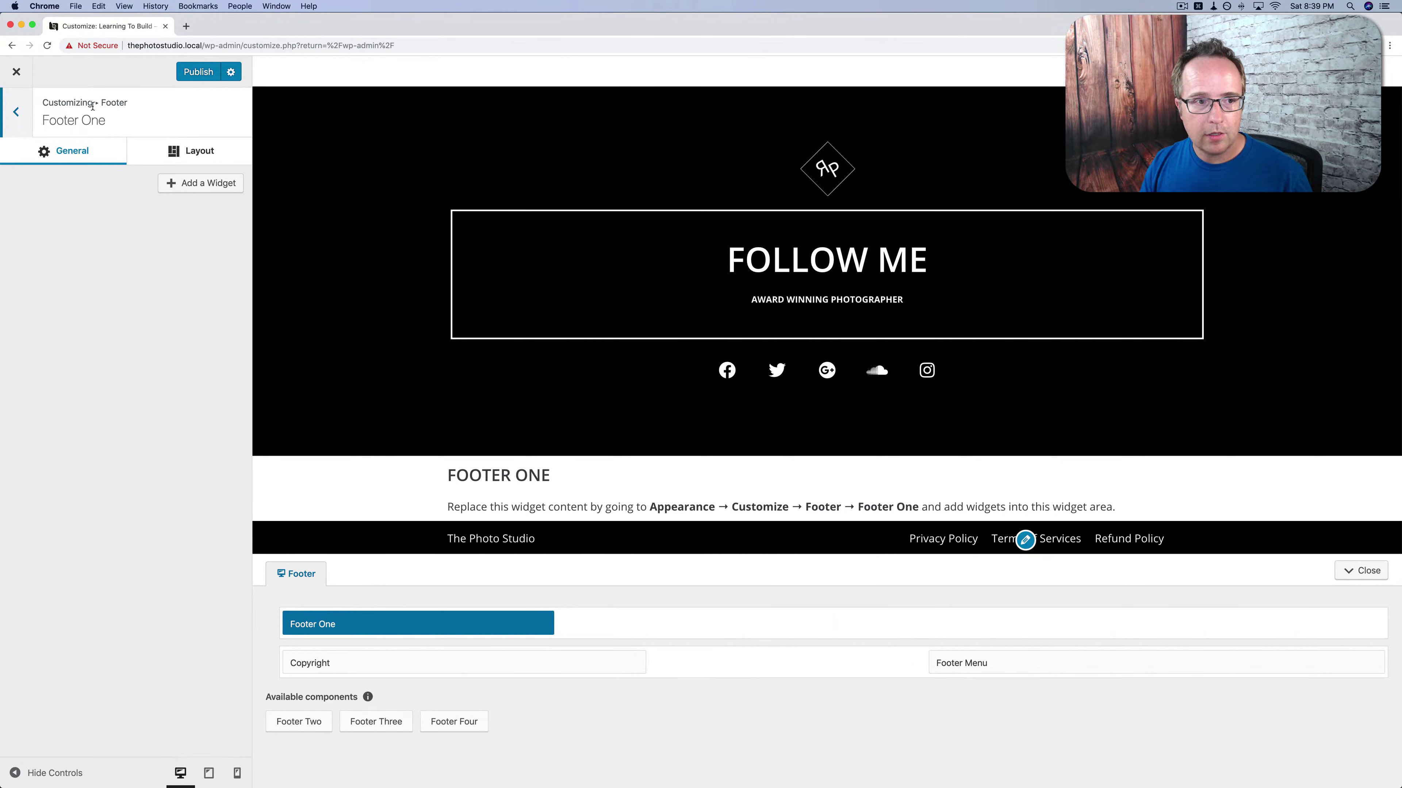
{"action": "left_click", "coordinate": [194, 185]}
{"action": "scroll", "coordinate": [359, 364], "scroll_direction": "down", "scroll_amount": 6}
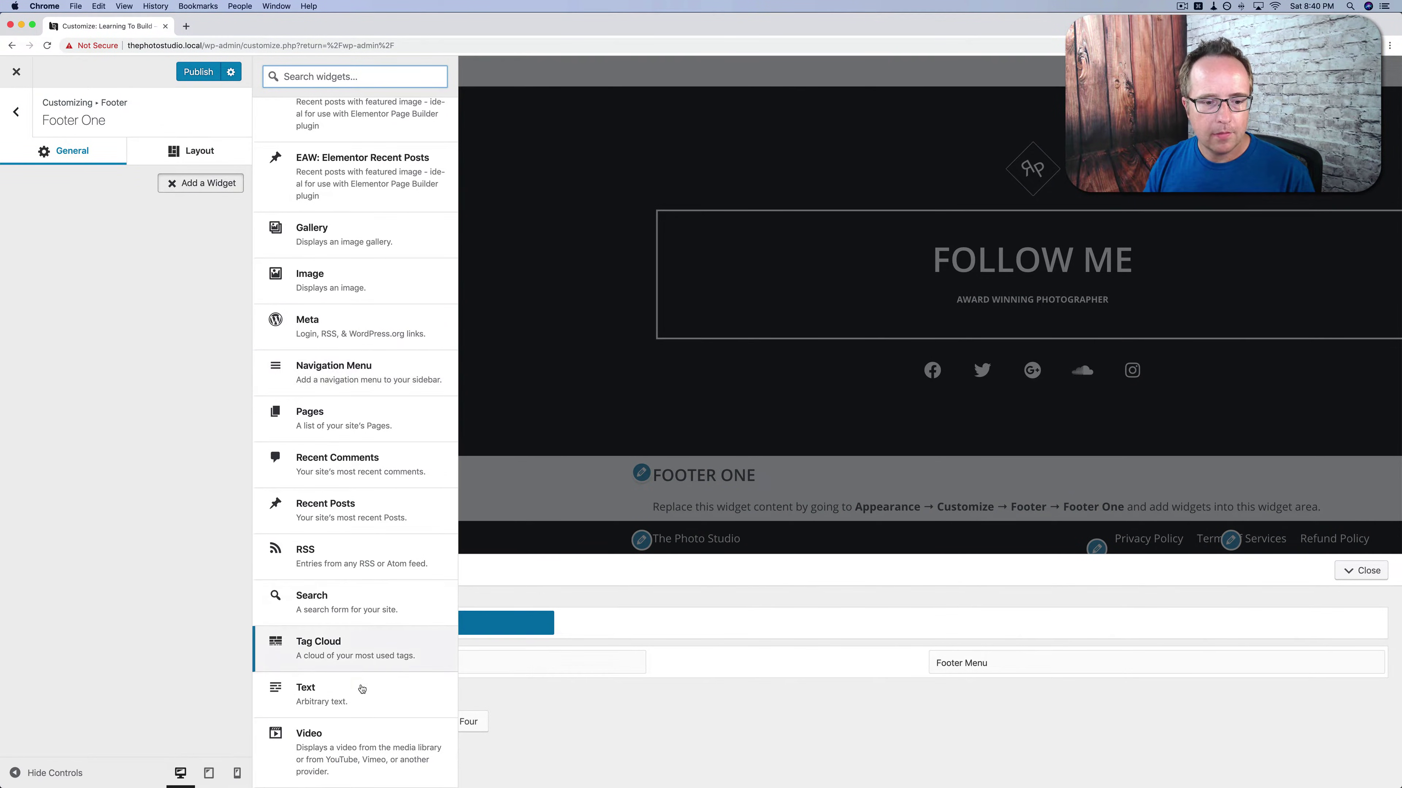
{"action": "left_click", "coordinate": [360, 696]}
Title the Footer One text widget "The Photo Studio".
{"action": "left_click", "coordinate": [60, 238]}
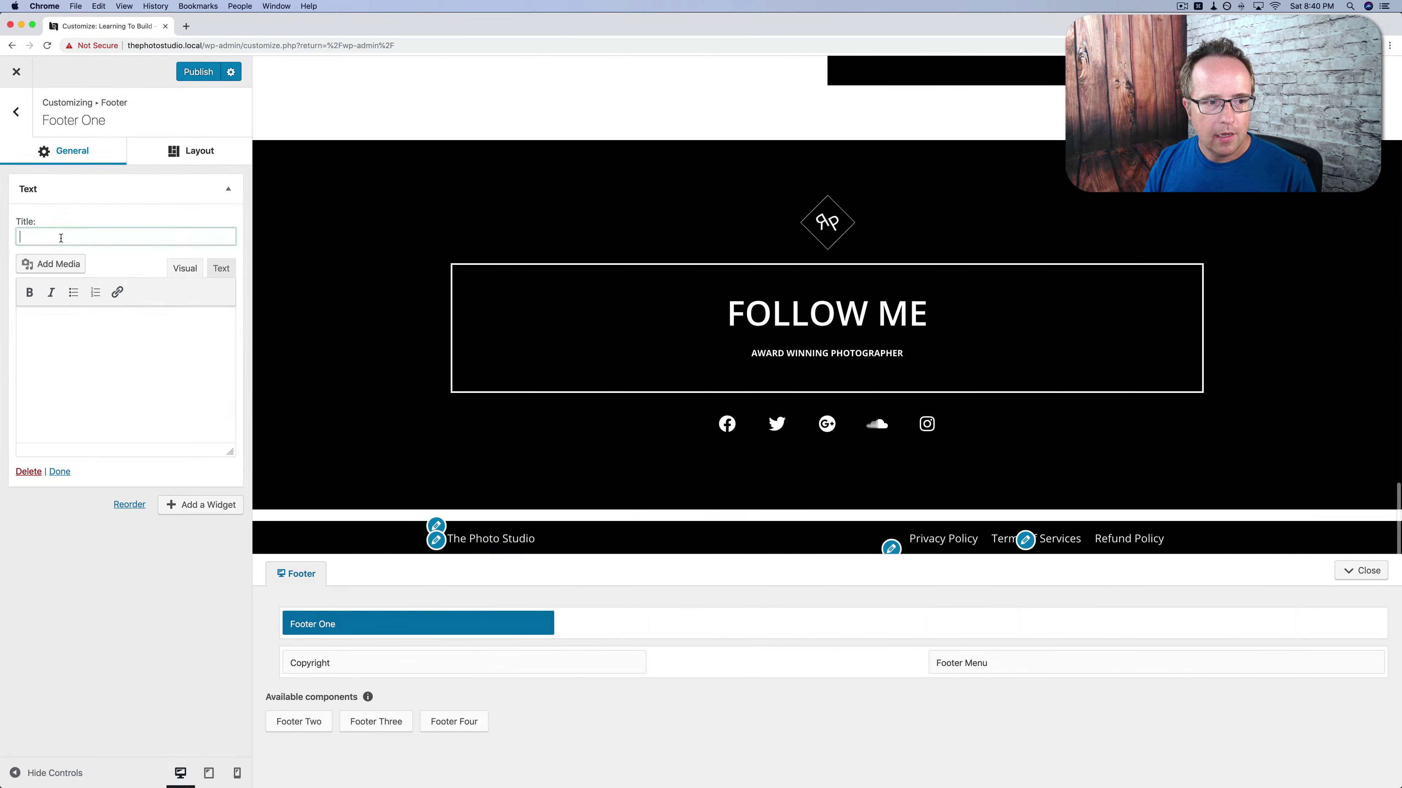
{"action": "type", "text": "The Phto"}
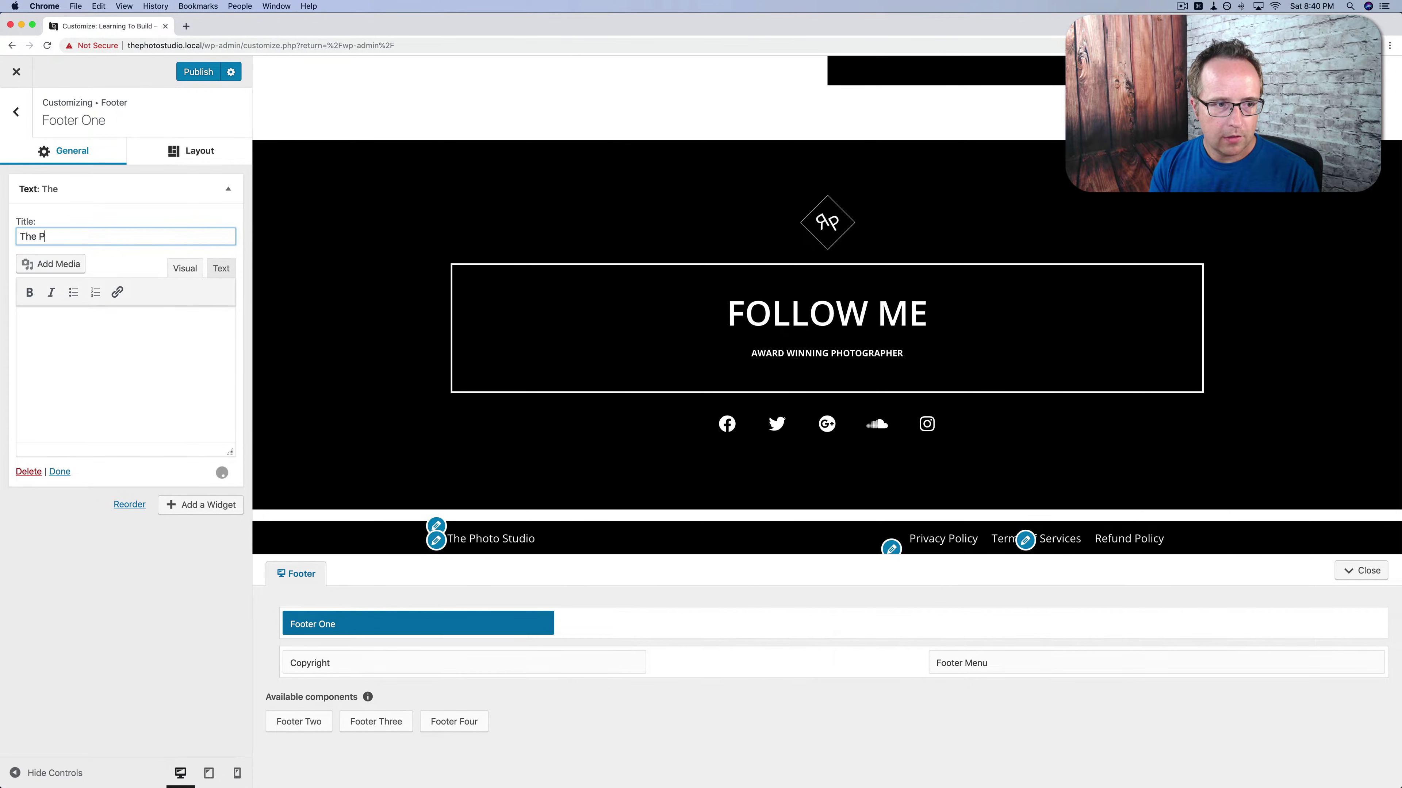
{"action": "key", "text": "BackSpace"}
{"action": "key", "text": "BackSpace"}
{"action": "type", "text": "oto STudi"}
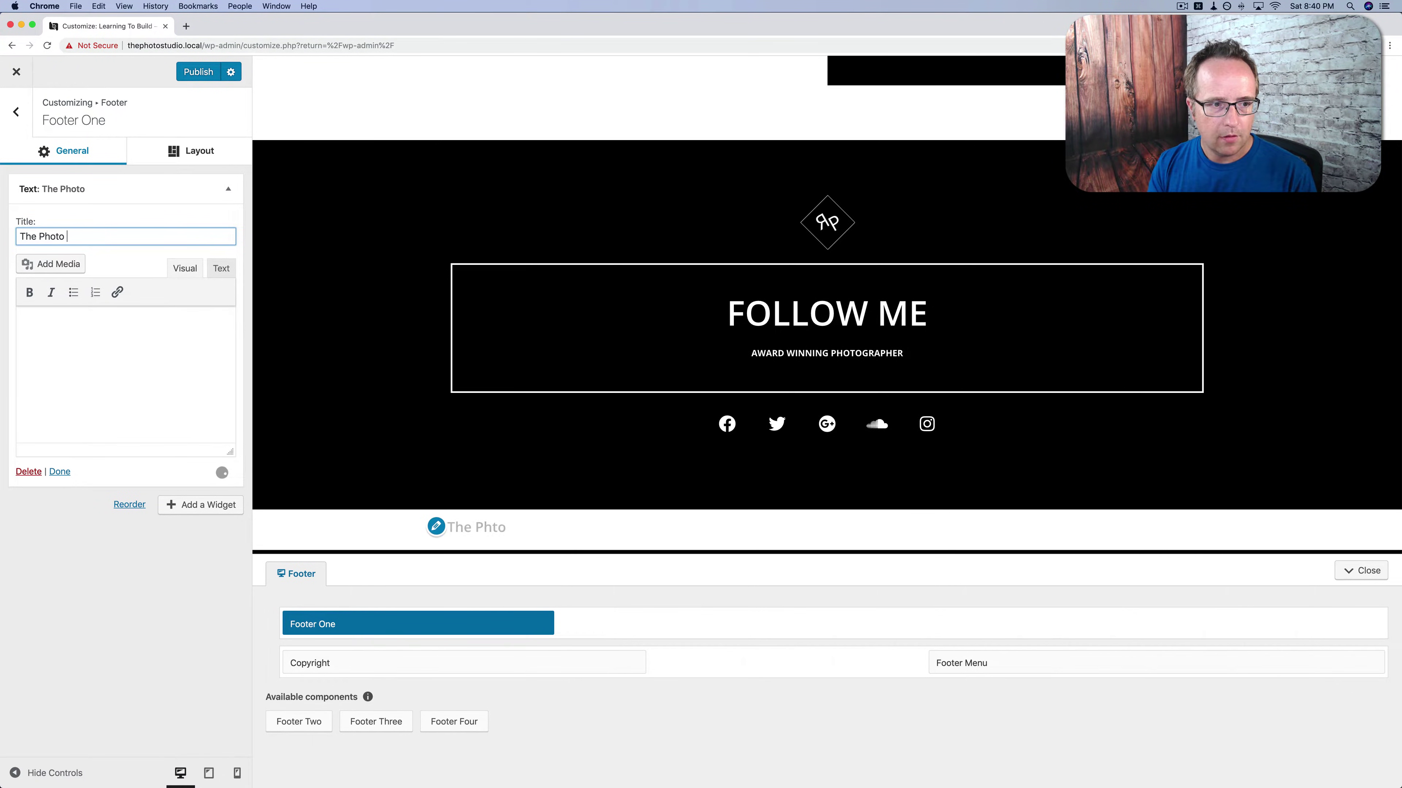
{"action": "key", "text": "BackSpace"}
{"action": "key", "text": "BackSpace"}
{"action": "key", "text": "BackSpace"}
{"action": "key", "text": "BackSpace"}
{"action": "type", "text": "tudio"}
Enter "Taking great photos is my passion. Hire me to immortalize your next event in pictures." as the text widget's content.
{"action": "left_click", "coordinate": [221, 268]}
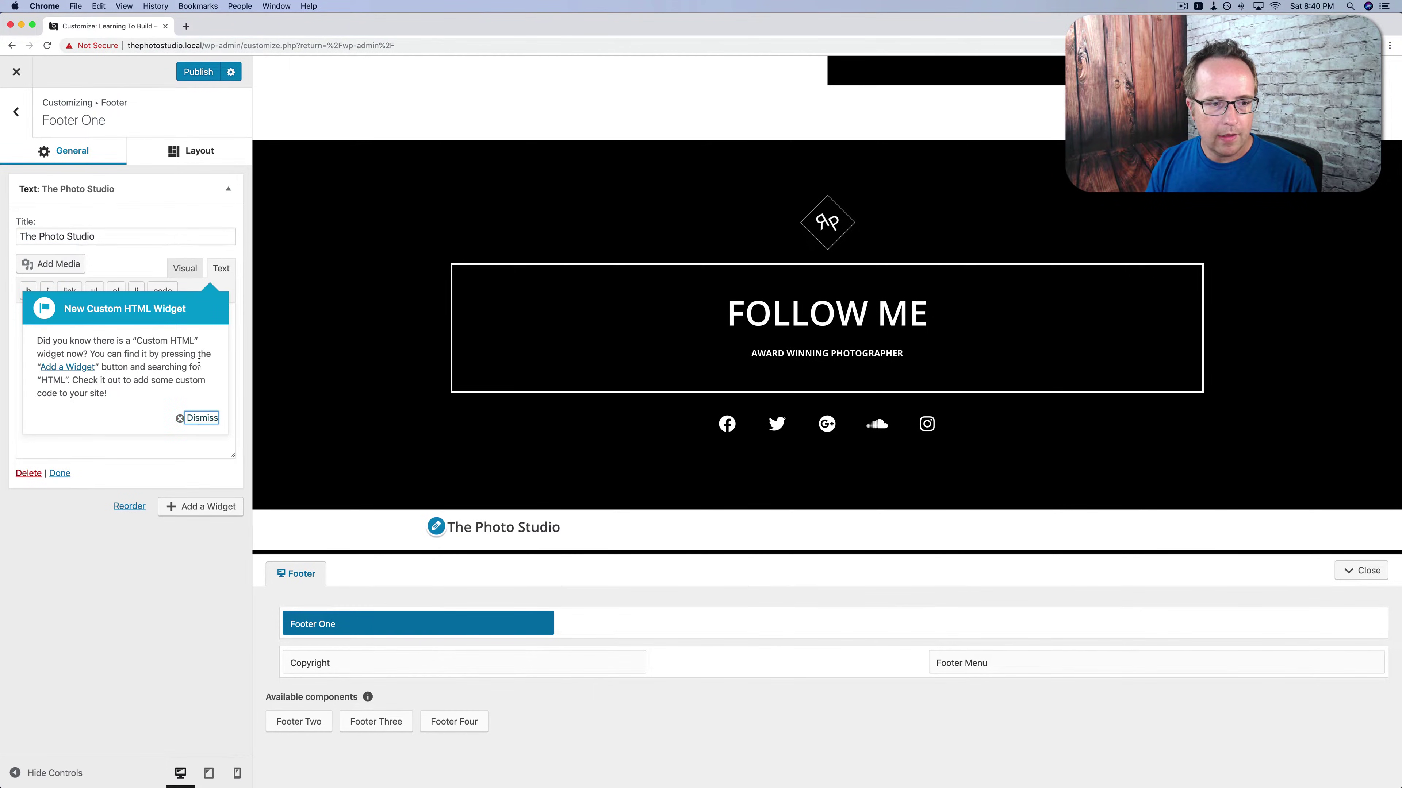
{"action": "left_click", "coordinate": [188, 418]}
{"action": "left_click", "coordinate": [128, 372]}
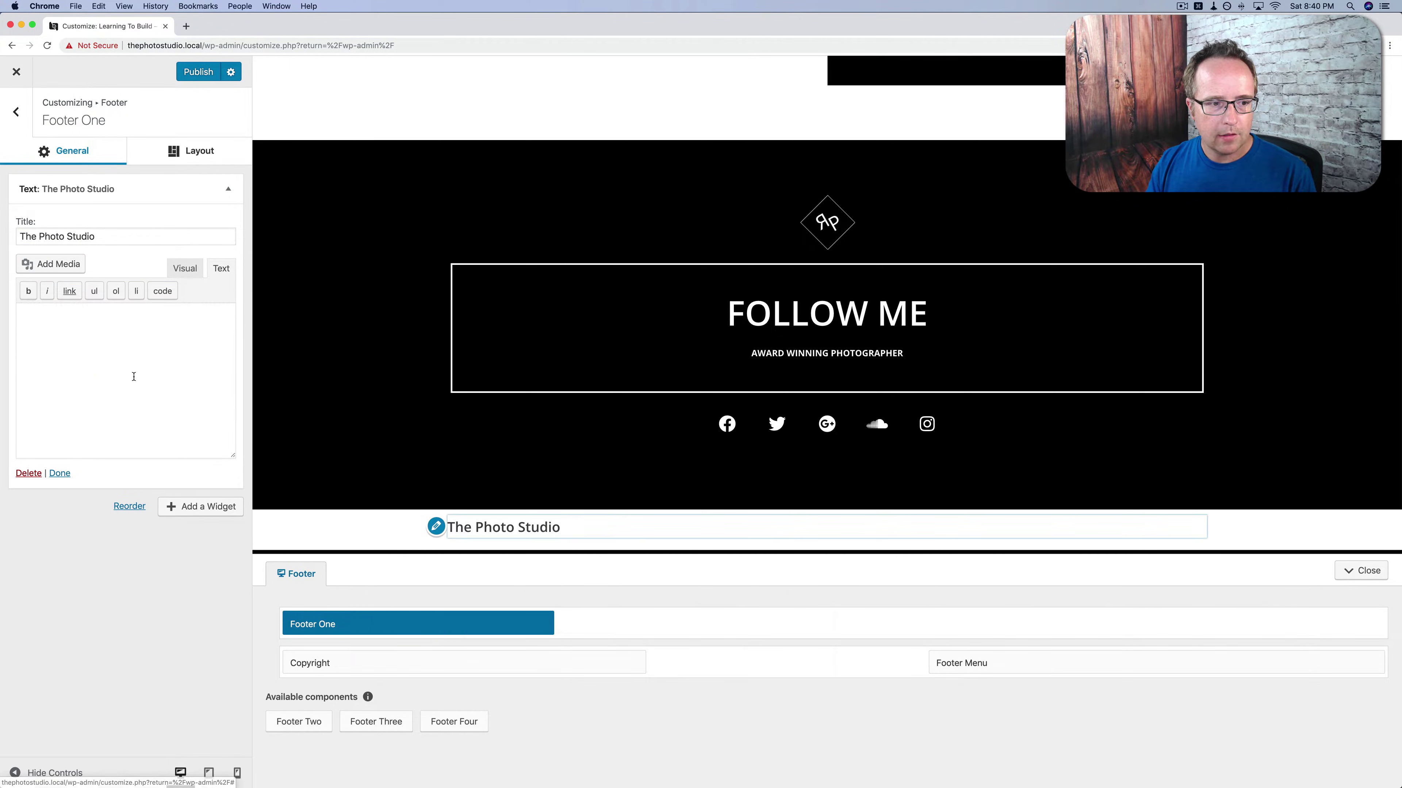
{"action": "type", "text": "Taking great photos is my passion. Hire me to immortalize your next event in pictures."}
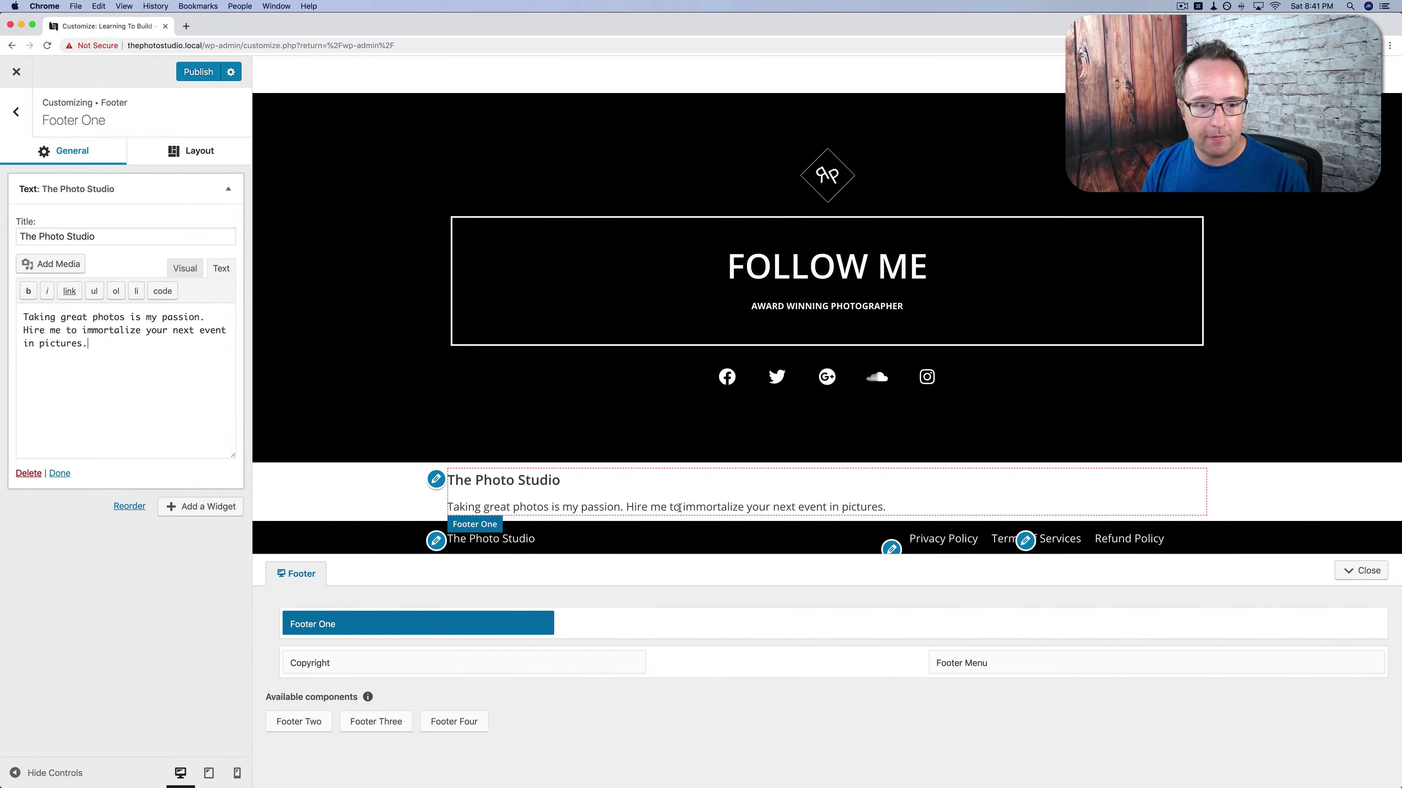
Place the Footer Two component beside Footer One in the top footer row and adjust the widths of both.
{"action": "mouse_move", "coordinate": [545, 623]}
{"action": "left_click_drag", "start_coordinate": [552, 616], "coordinate": [416, 623]}
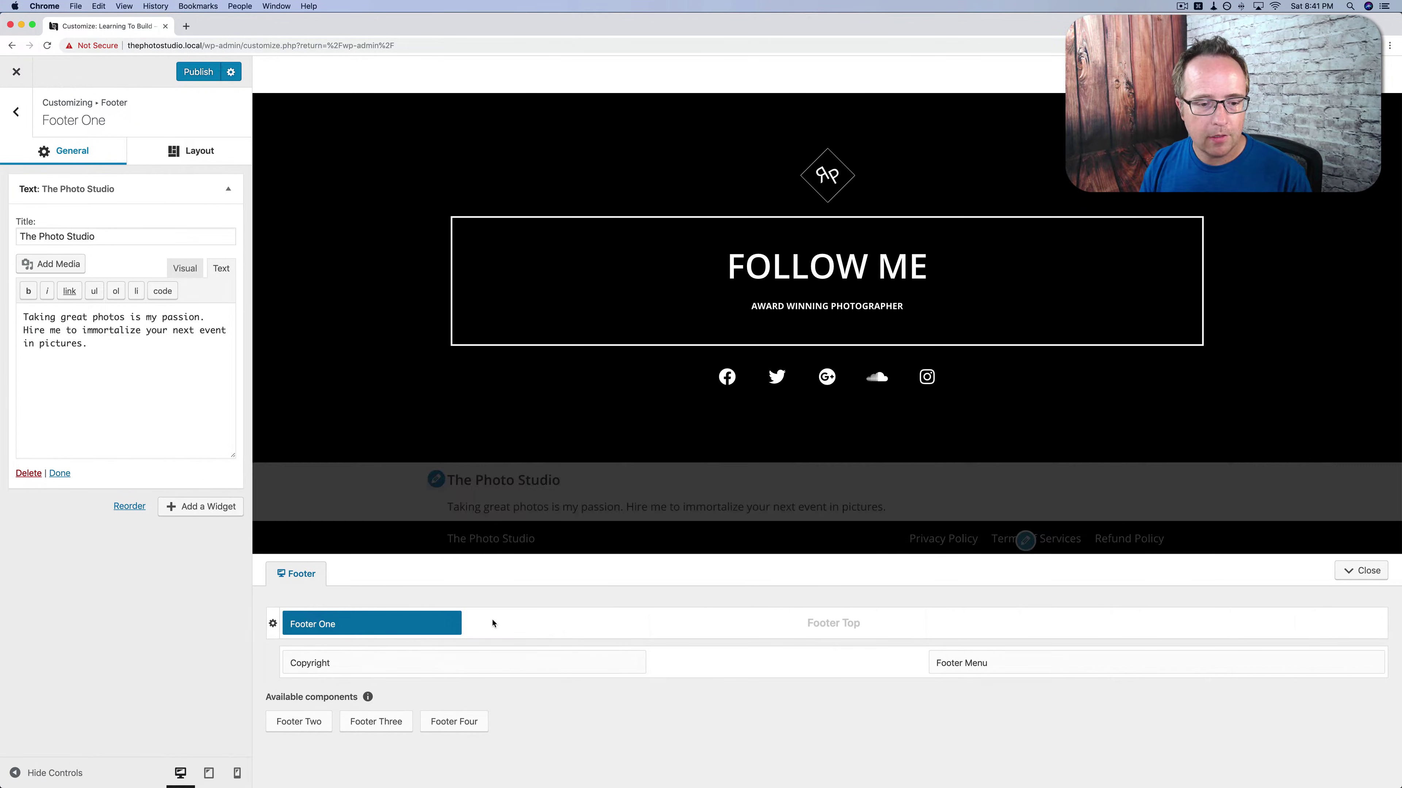
{"action": "left_click_drag", "start_coordinate": [312, 721], "coordinate": [513, 616]}
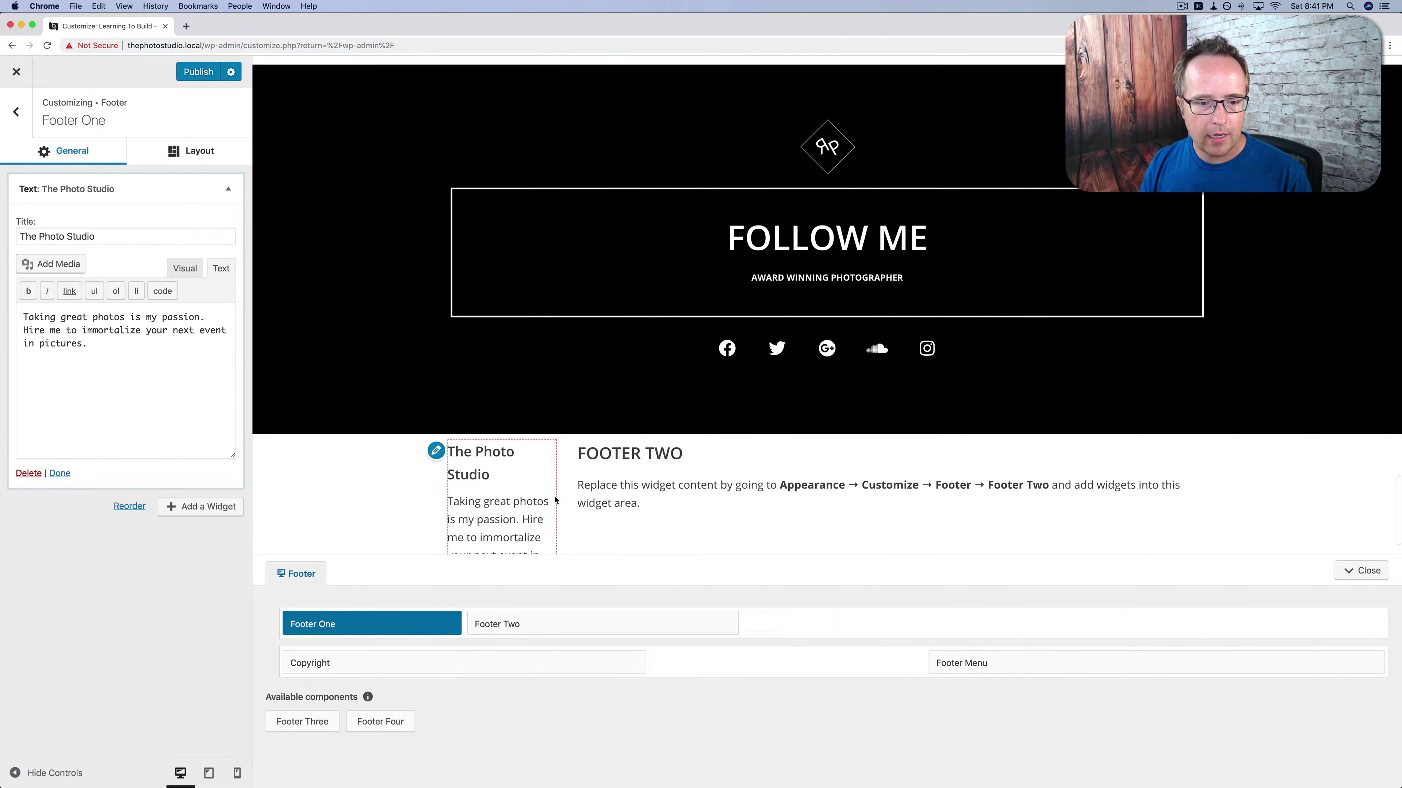
{"action": "left_click_drag", "start_coordinate": [475, 622], "coordinate": [496, 627]}
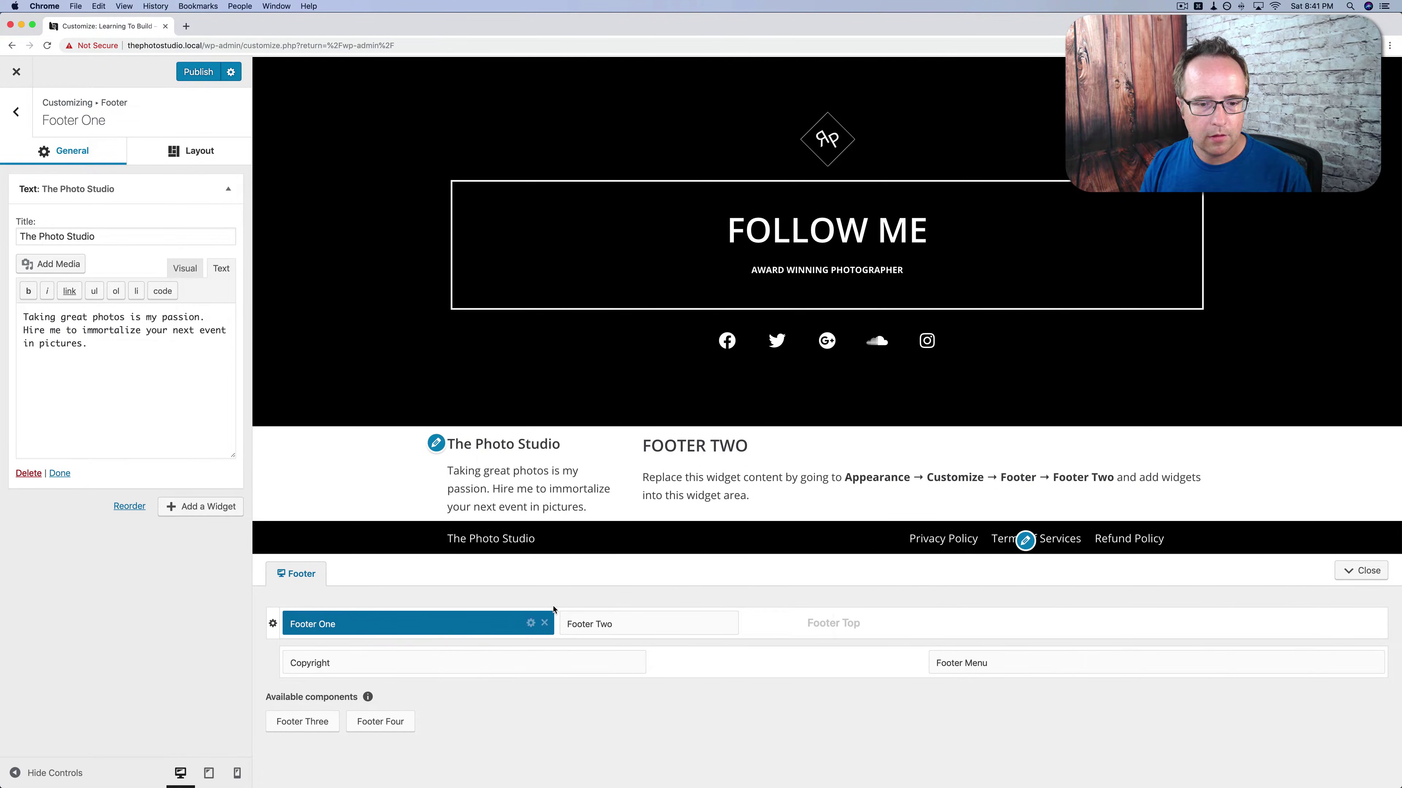
Add a Navigation Menu widget to Footer Two and have it display the Primary menu.
{"action": "left_click", "coordinate": [667, 623]}
{"action": "left_click", "coordinate": [201, 184]}
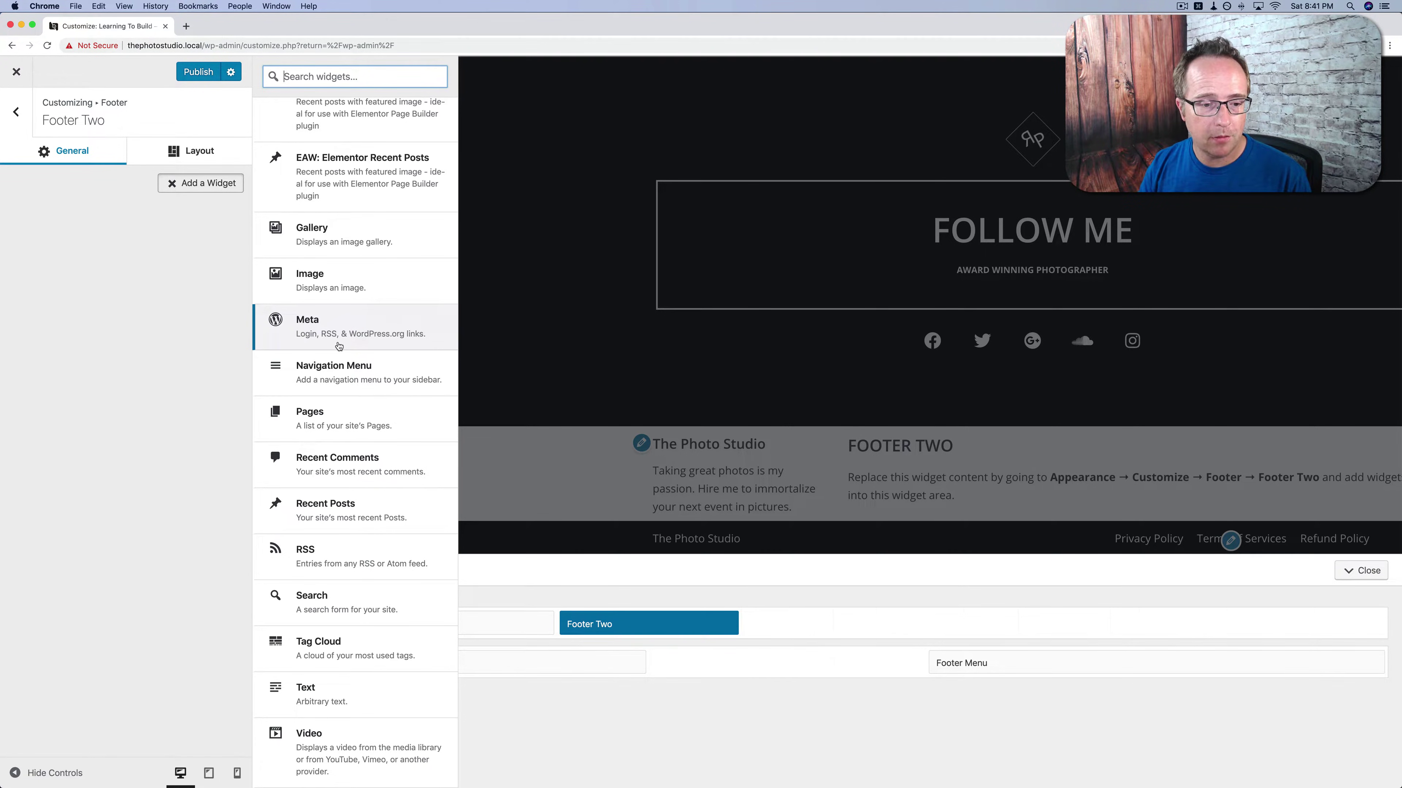
{"action": "scroll", "coordinate": [362, 425], "scroll_direction": "up", "scroll_amount": 2}
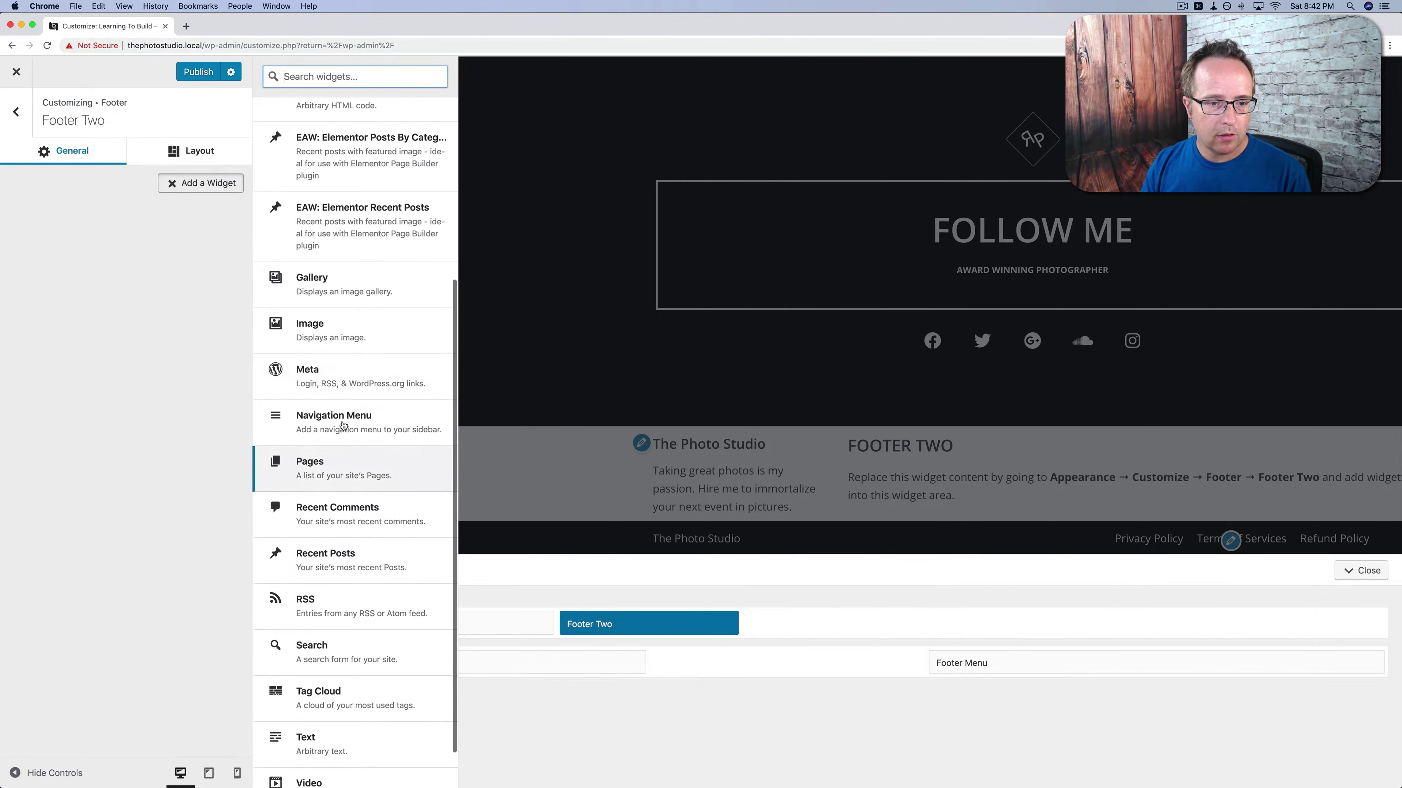
{"action": "left_click", "coordinate": [335, 434]}
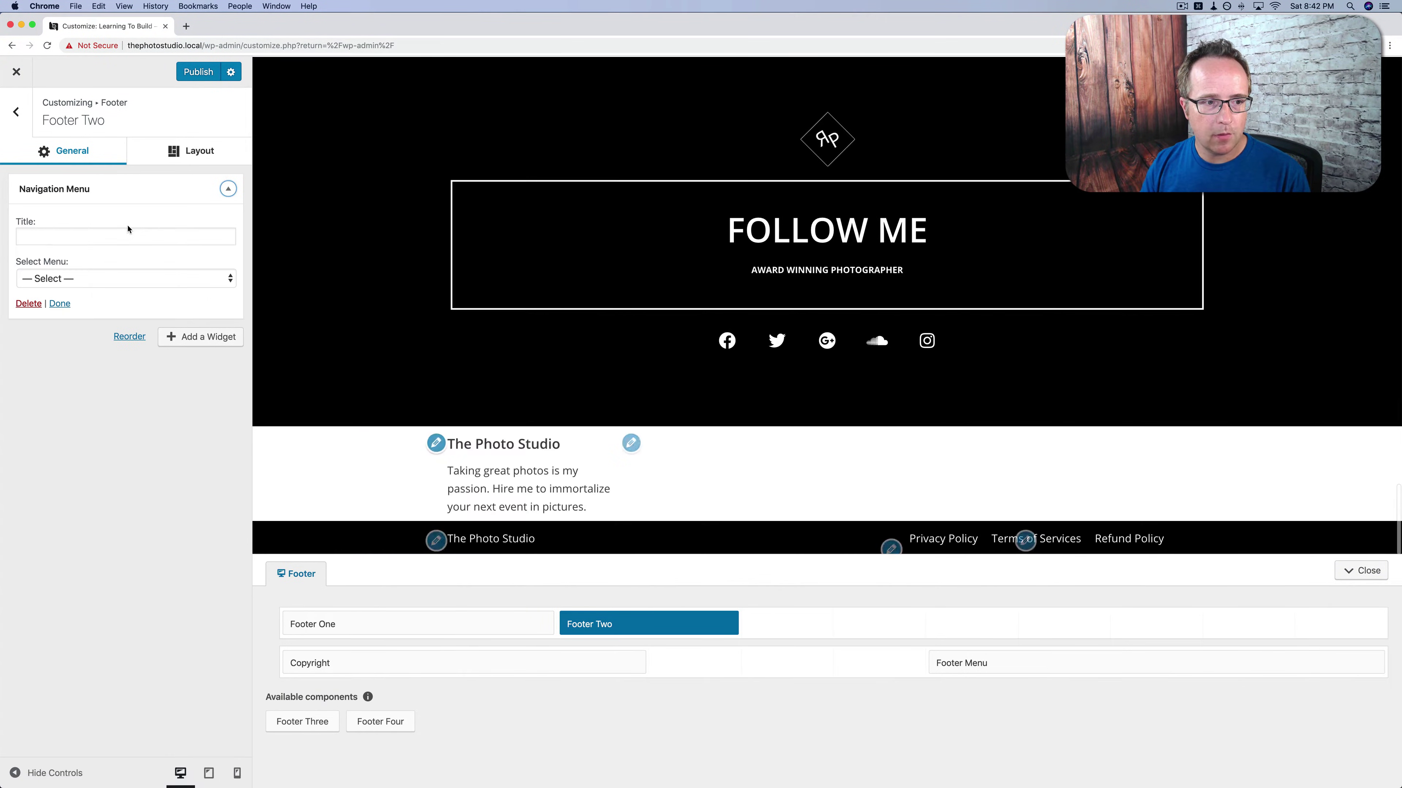
{"action": "left_click", "coordinate": [70, 280]}
{"action": "left_click", "coordinate": [63, 291]}
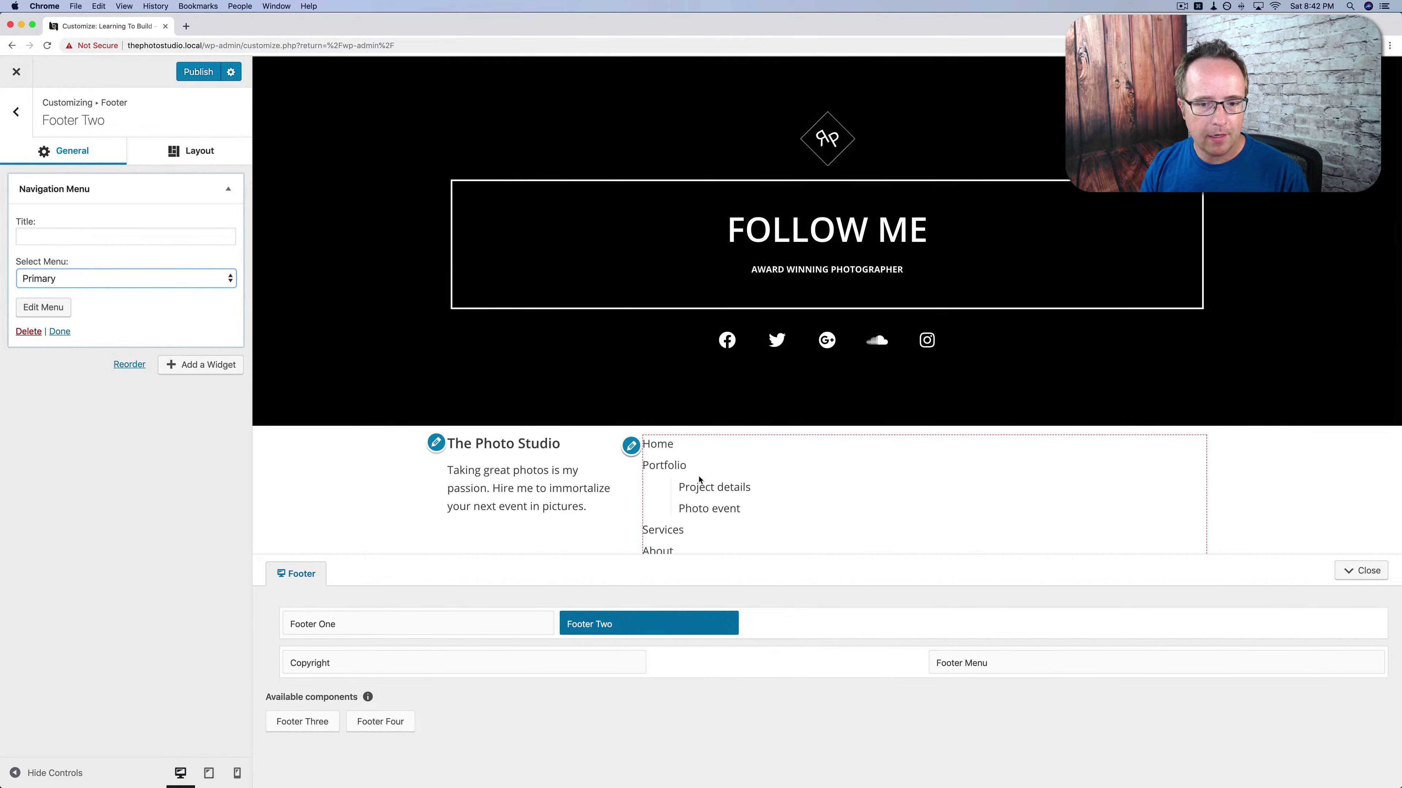
Title the Footer Two navigation menu widget "Links".
{"action": "scroll", "coordinate": [698, 480], "scroll_direction": "down", "scroll_amount": 3}
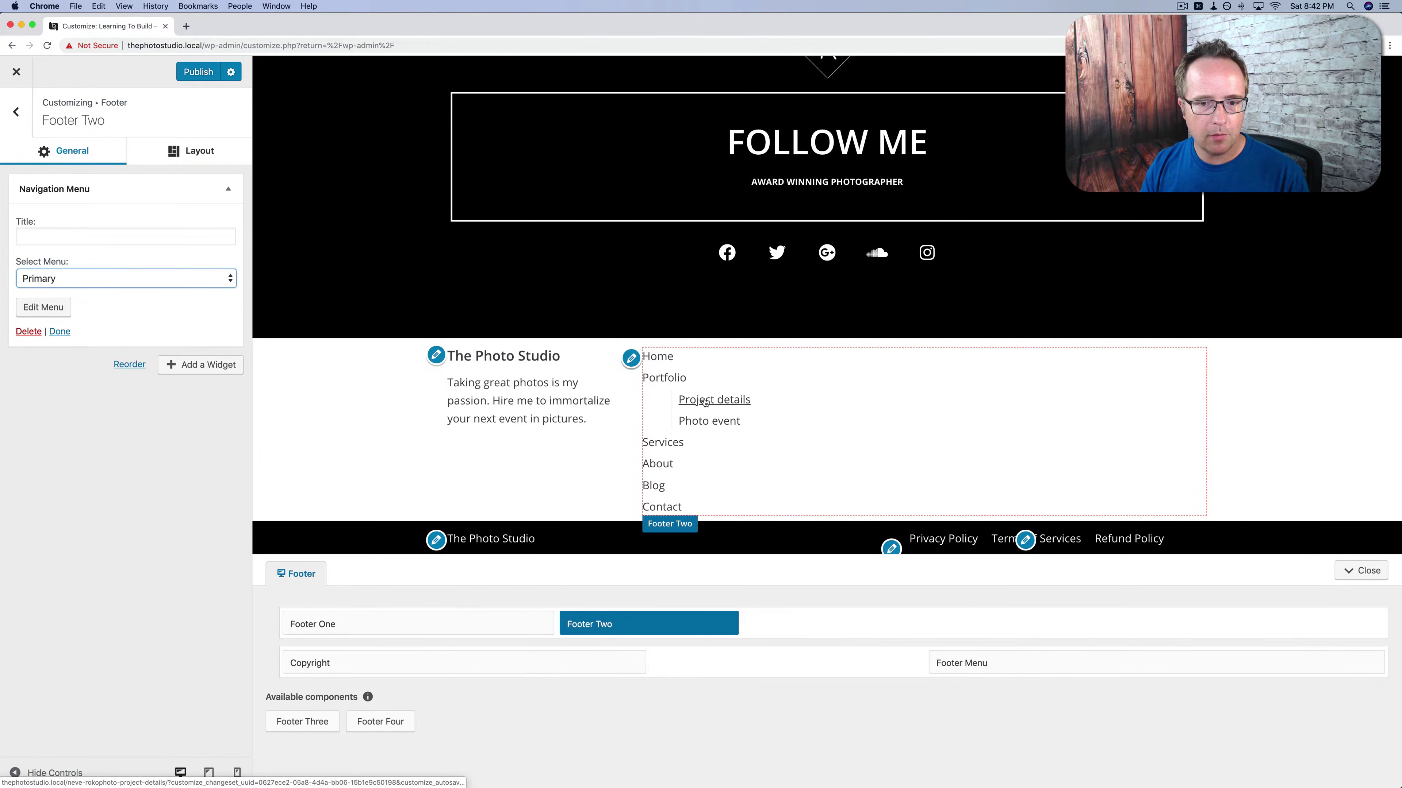
{"action": "left_click", "coordinate": [40, 238]}
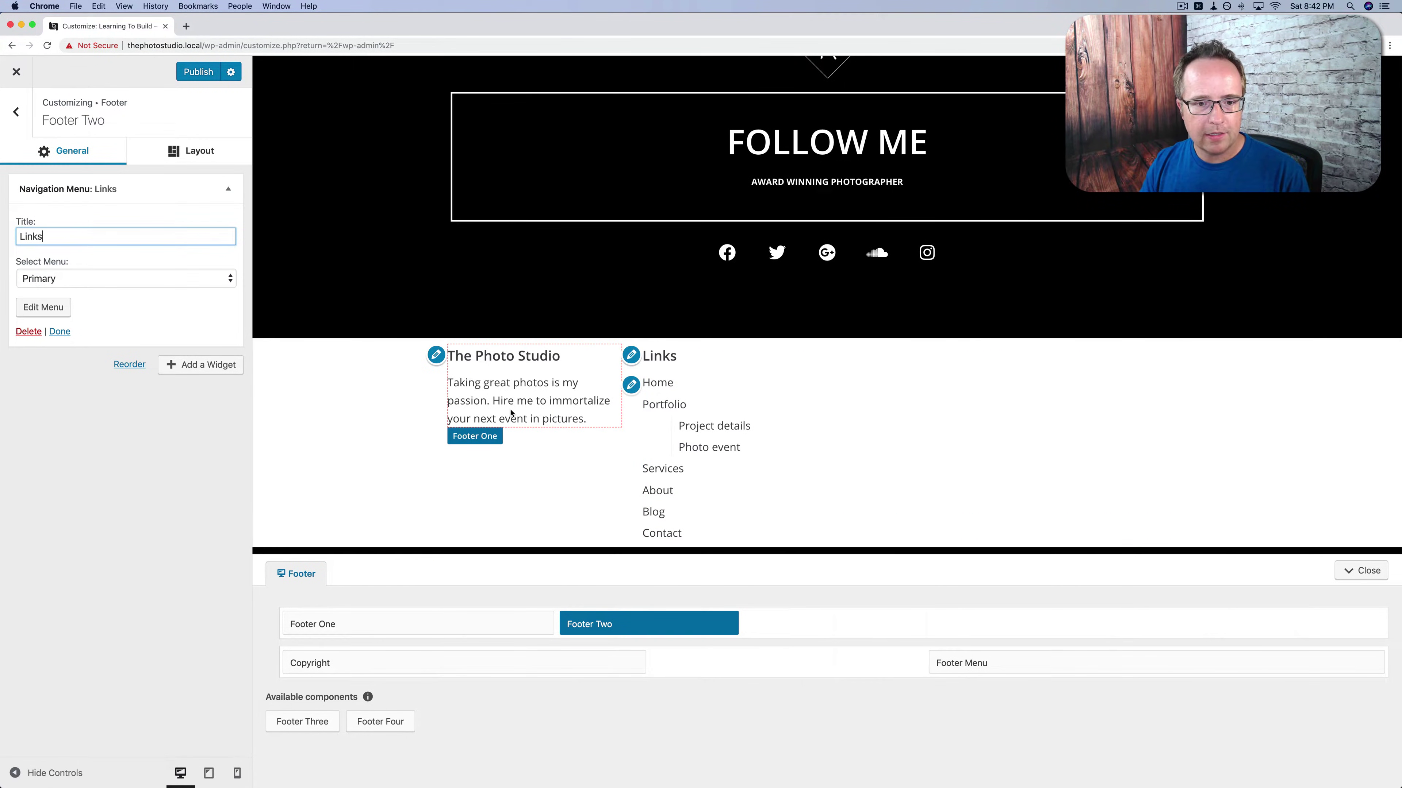
{"action": "scroll", "coordinate": [511, 414], "scroll_direction": "down", "scroll_amount": 1}
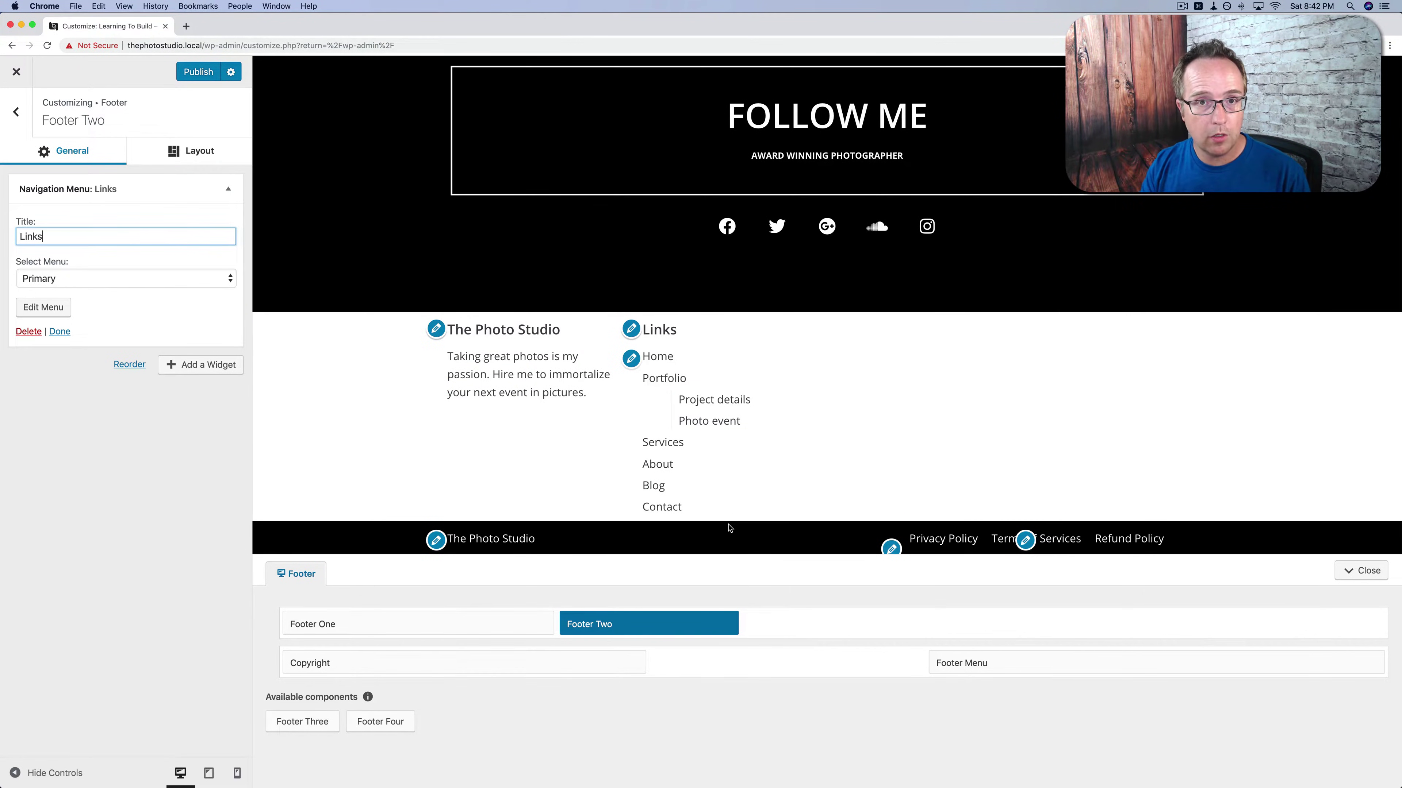
Place the Footer Three component beside Footer Two in the top footer row and add a Gallery widget to it.
{"action": "left_click", "coordinate": [754, 440]}
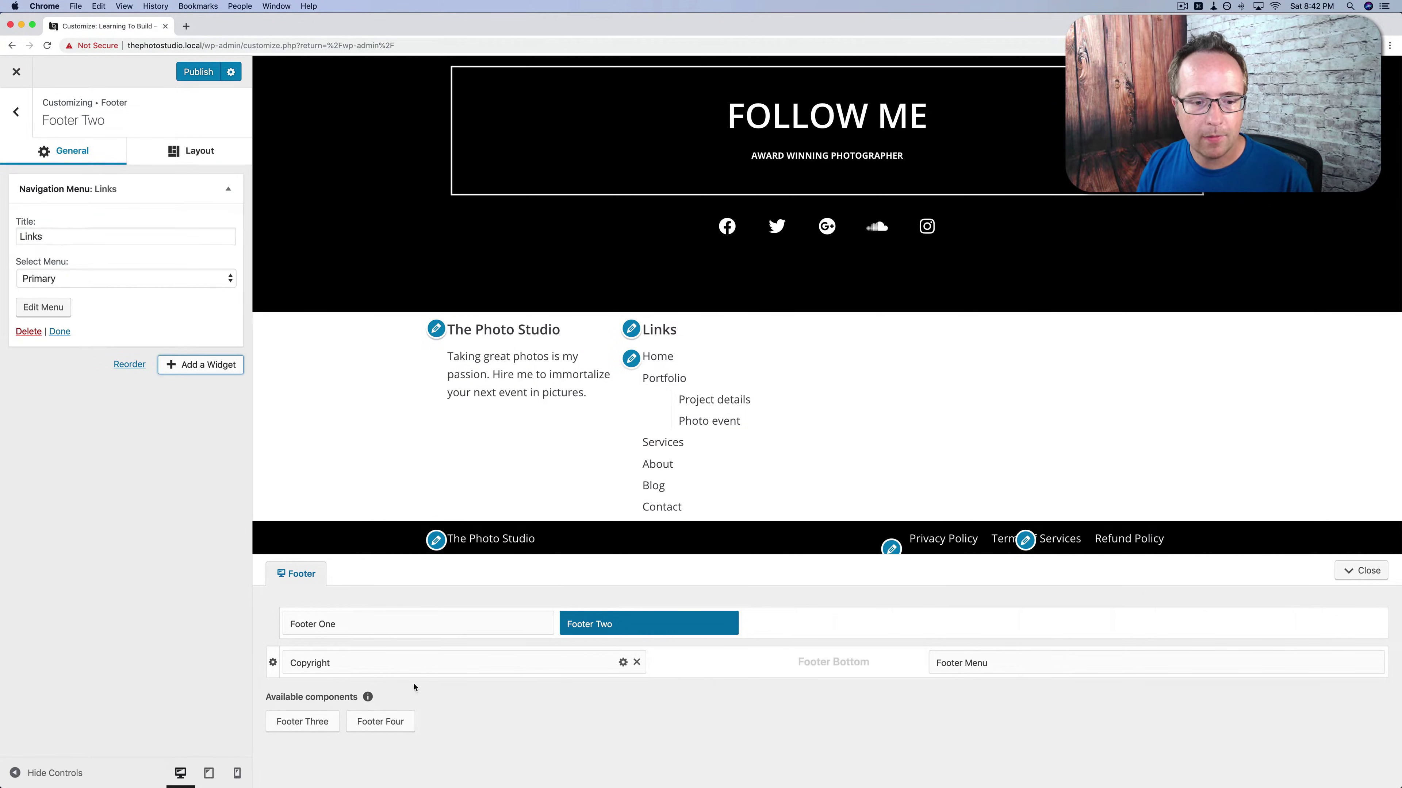
{"action": "left_click_drag", "start_coordinate": [302, 721], "coordinate": [828, 623]}
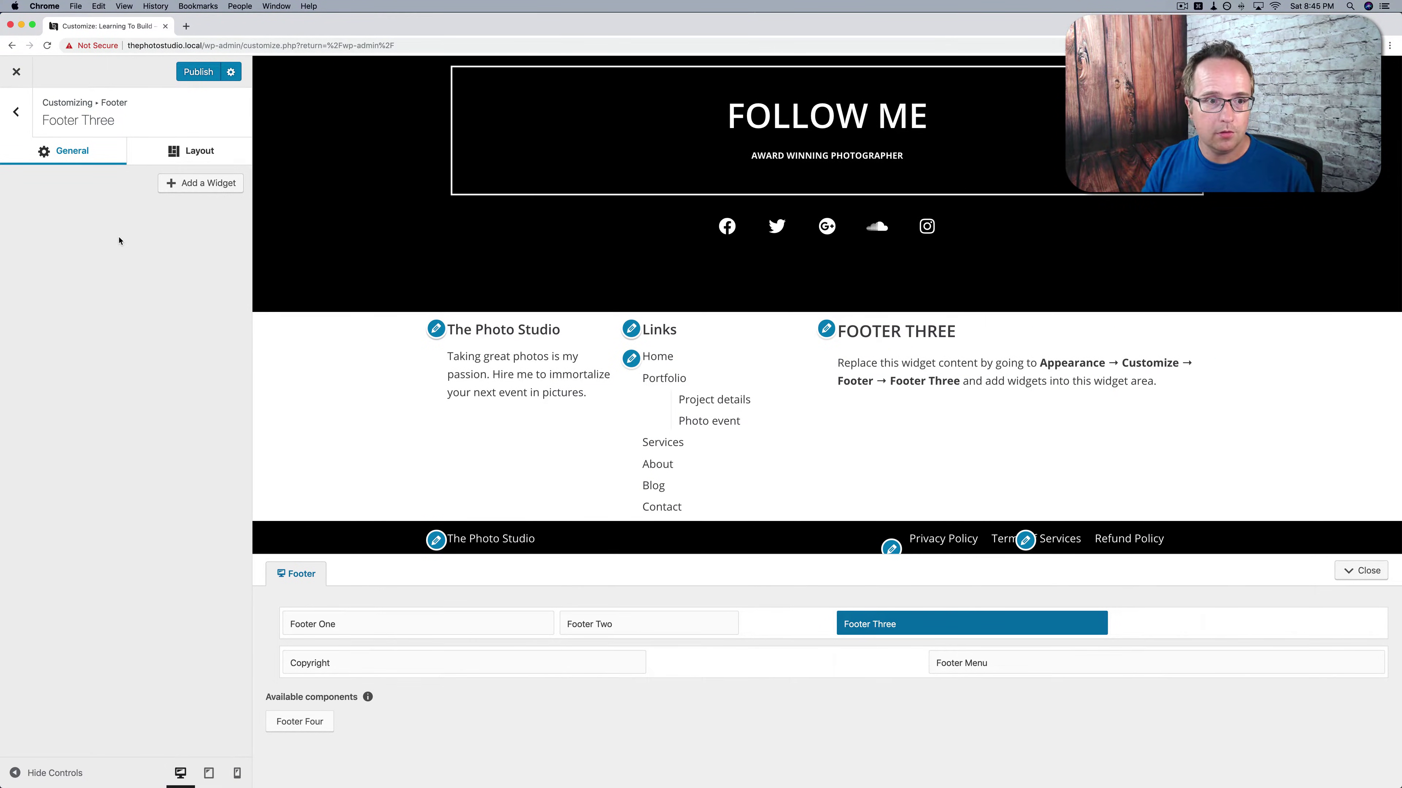
{"action": "left_click", "coordinate": [193, 189]}
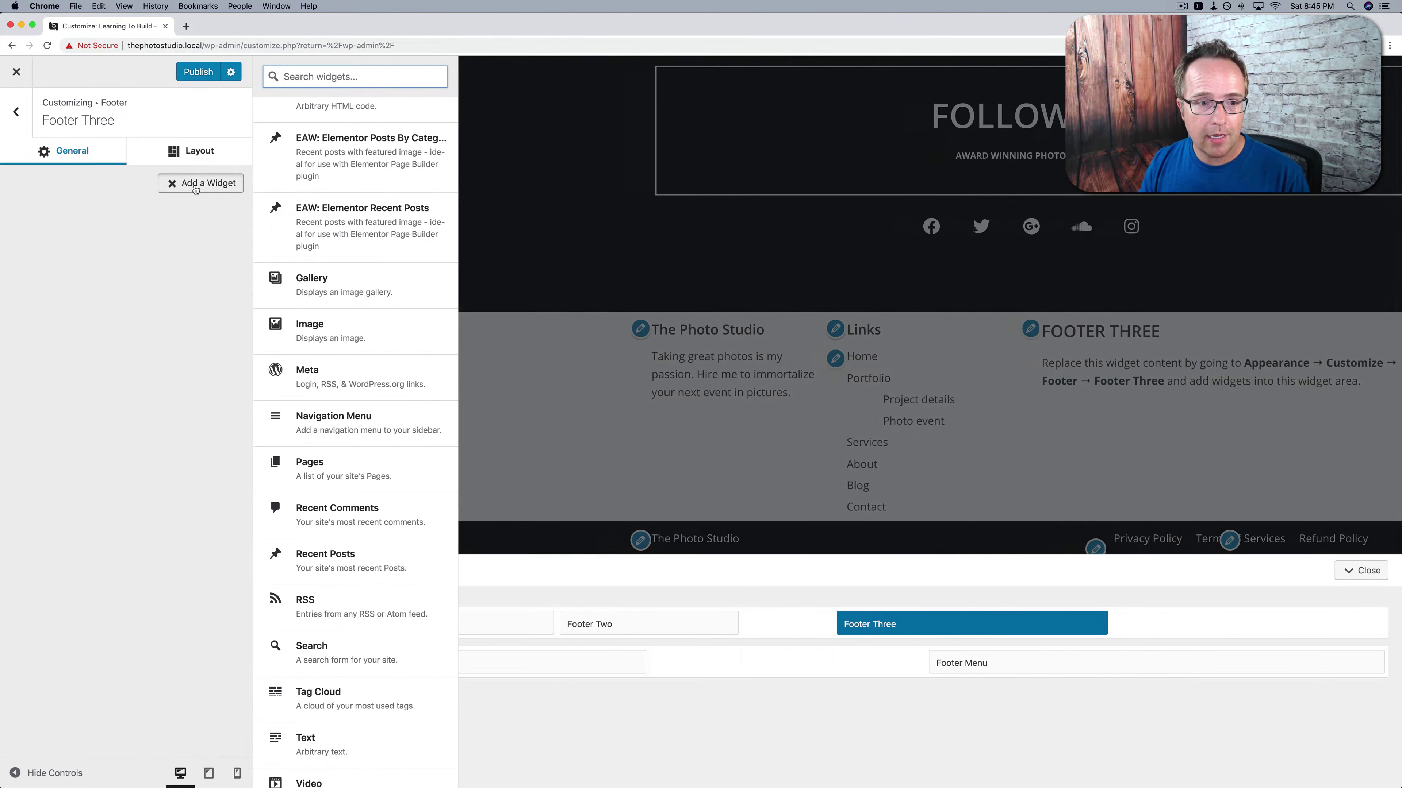
{"action": "left_click", "coordinate": [373, 282]}
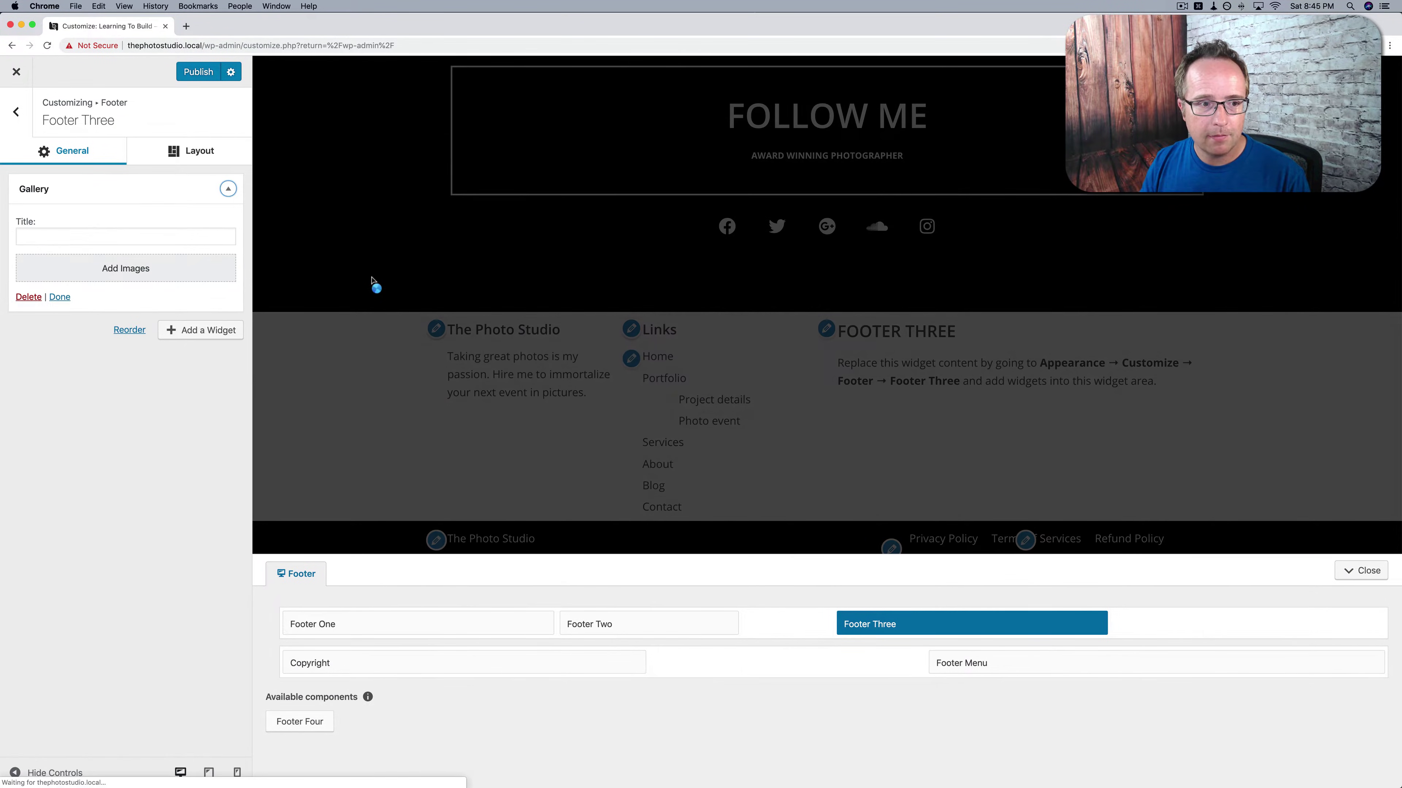
Select six photos for the gallery: aurora, waterfall, rock arch, sunset photographer silhouette, dark beach waves and the mountain by the blue sea.
{"action": "left_click", "coordinate": [131, 274]}
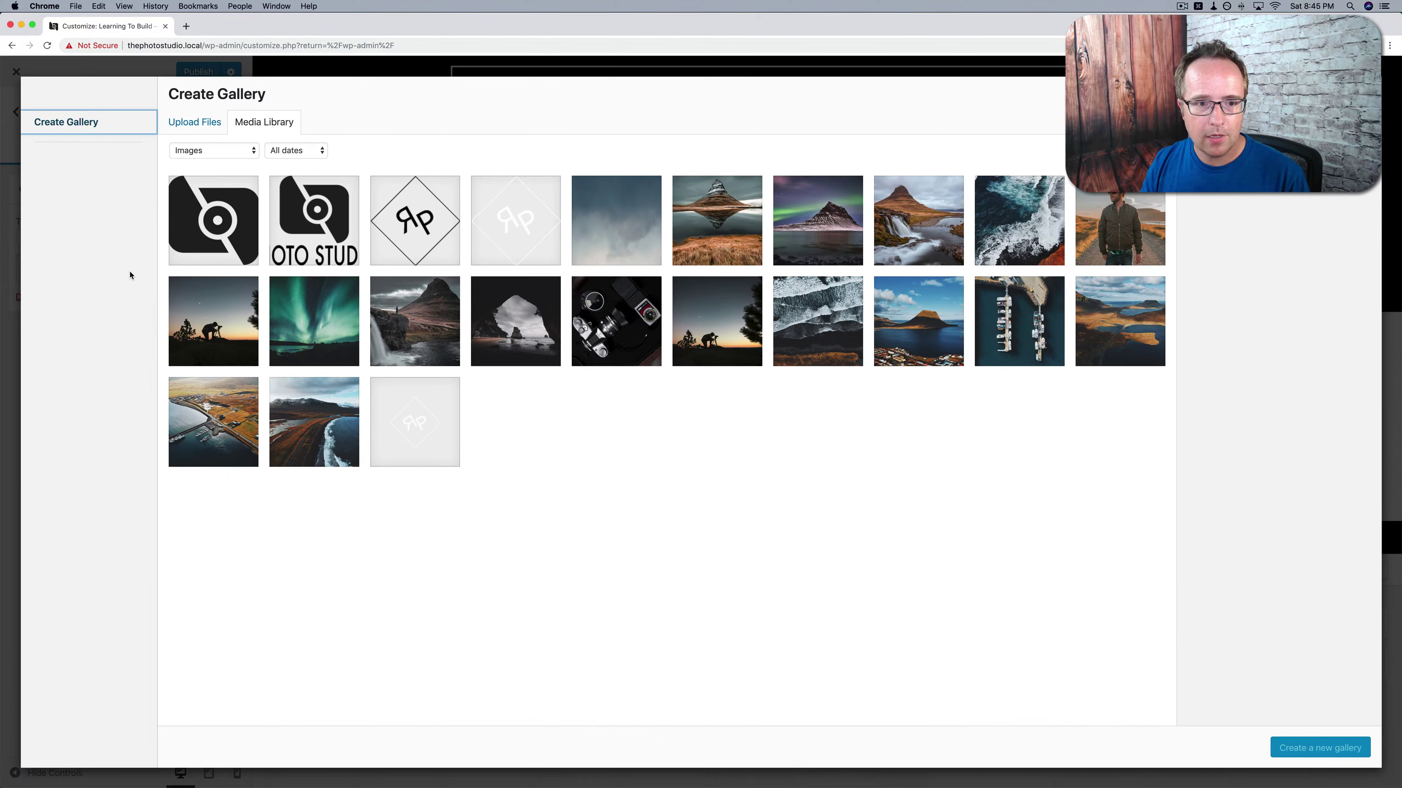
{"action": "left_click", "coordinate": [337, 324]}
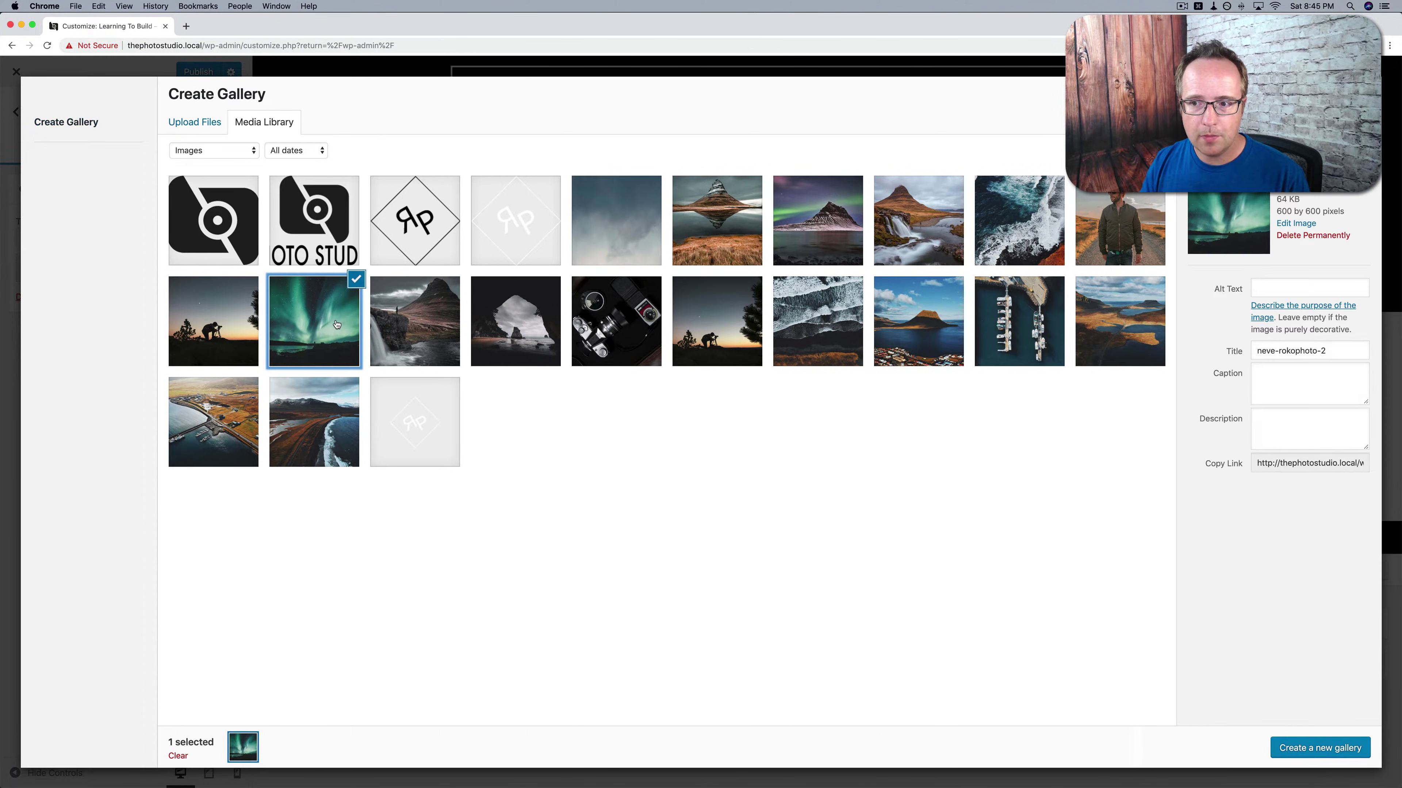
{"action": "left_click", "coordinate": [417, 318]}
{"action": "left_click", "coordinate": [509, 316]}
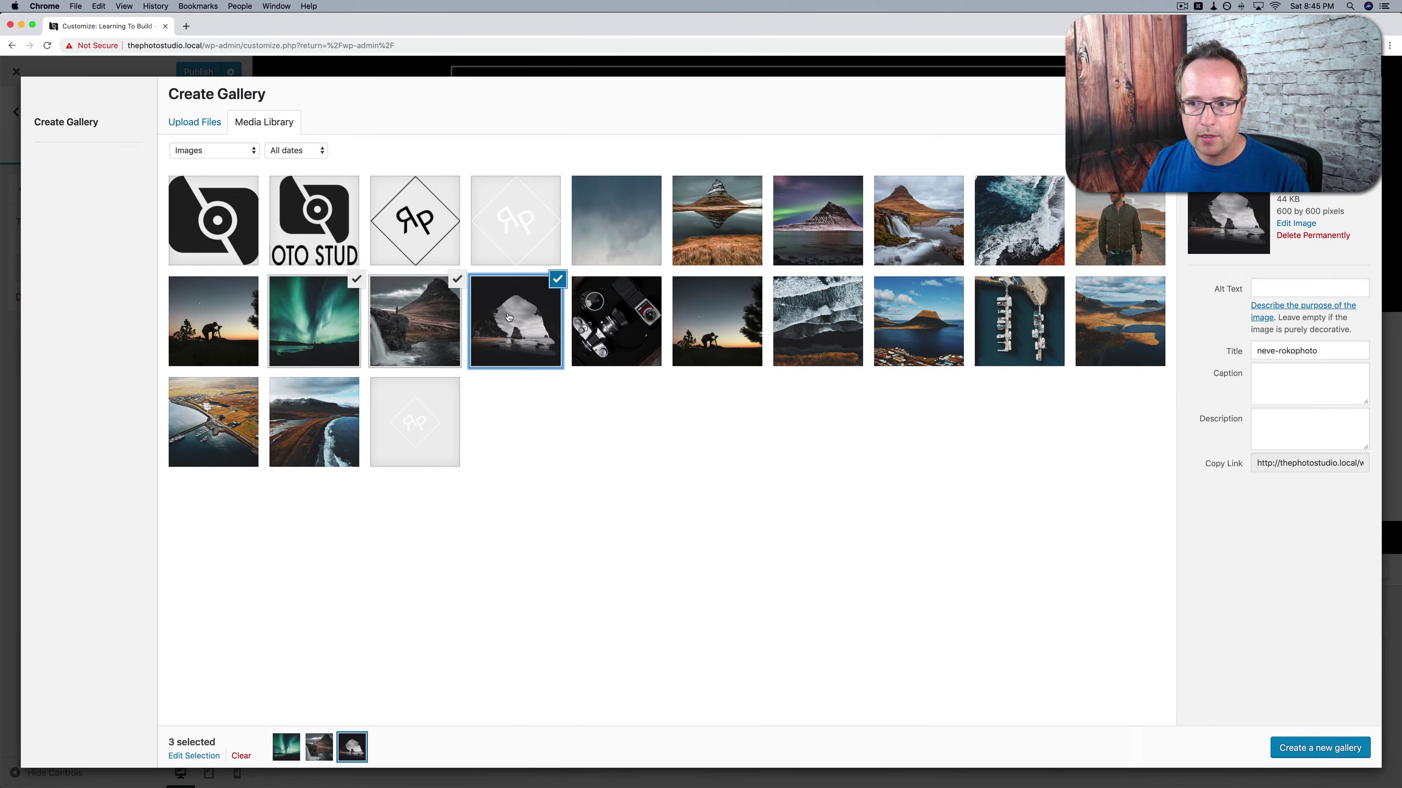
{"action": "left_click", "coordinate": [611, 322]}
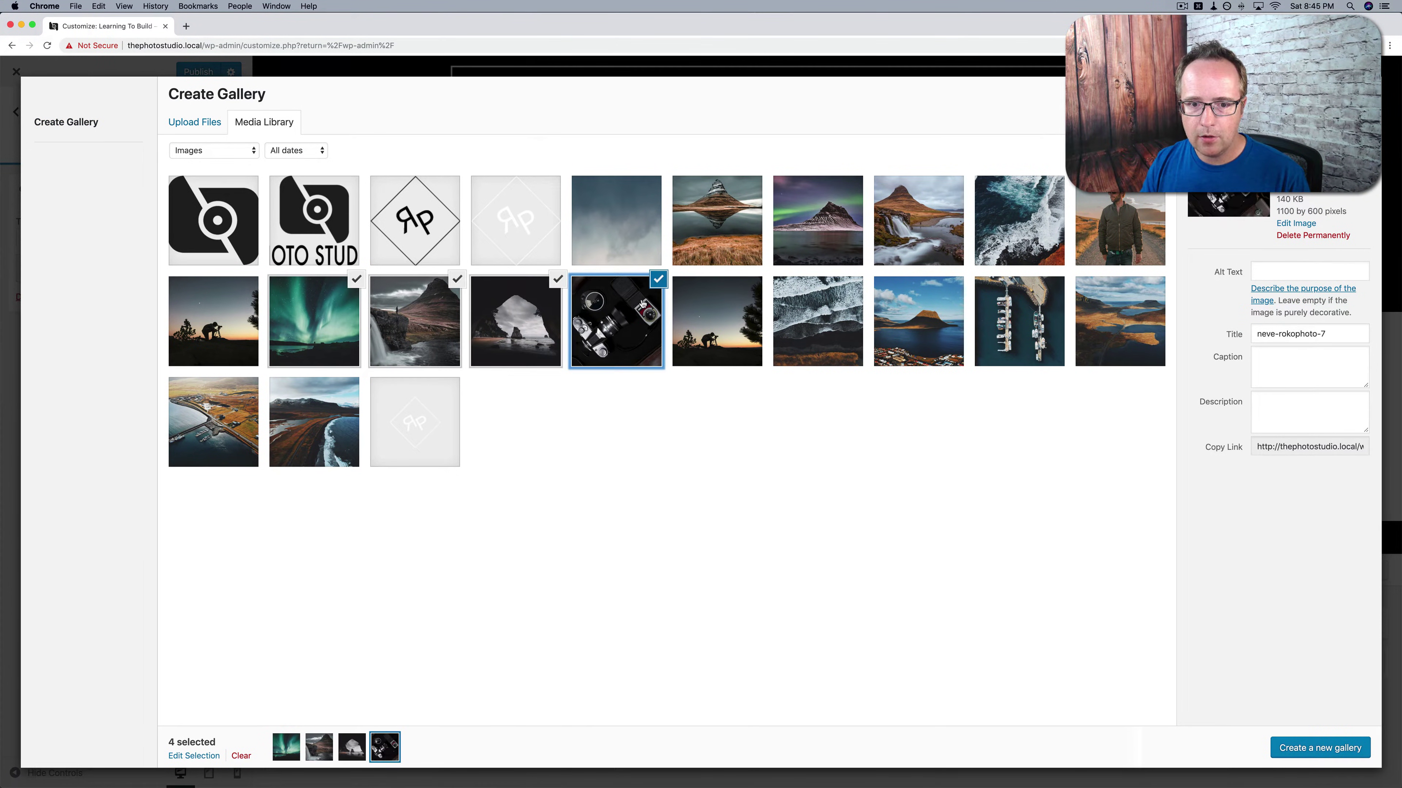
{"action": "left_click", "coordinate": [655, 290]}
{"action": "left_click", "coordinate": [728, 293]}
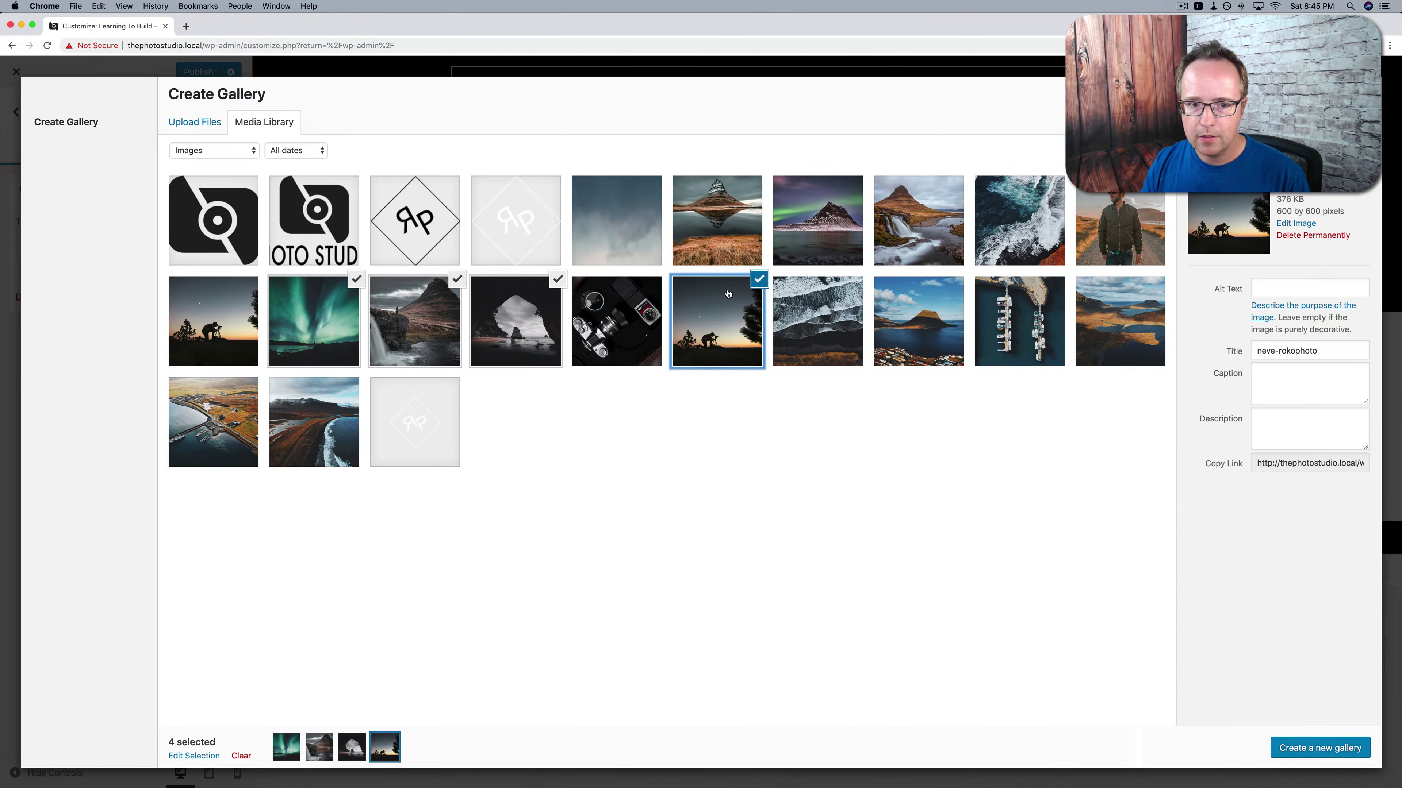
{"action": "left_click", "coordinate": [826, 300]}
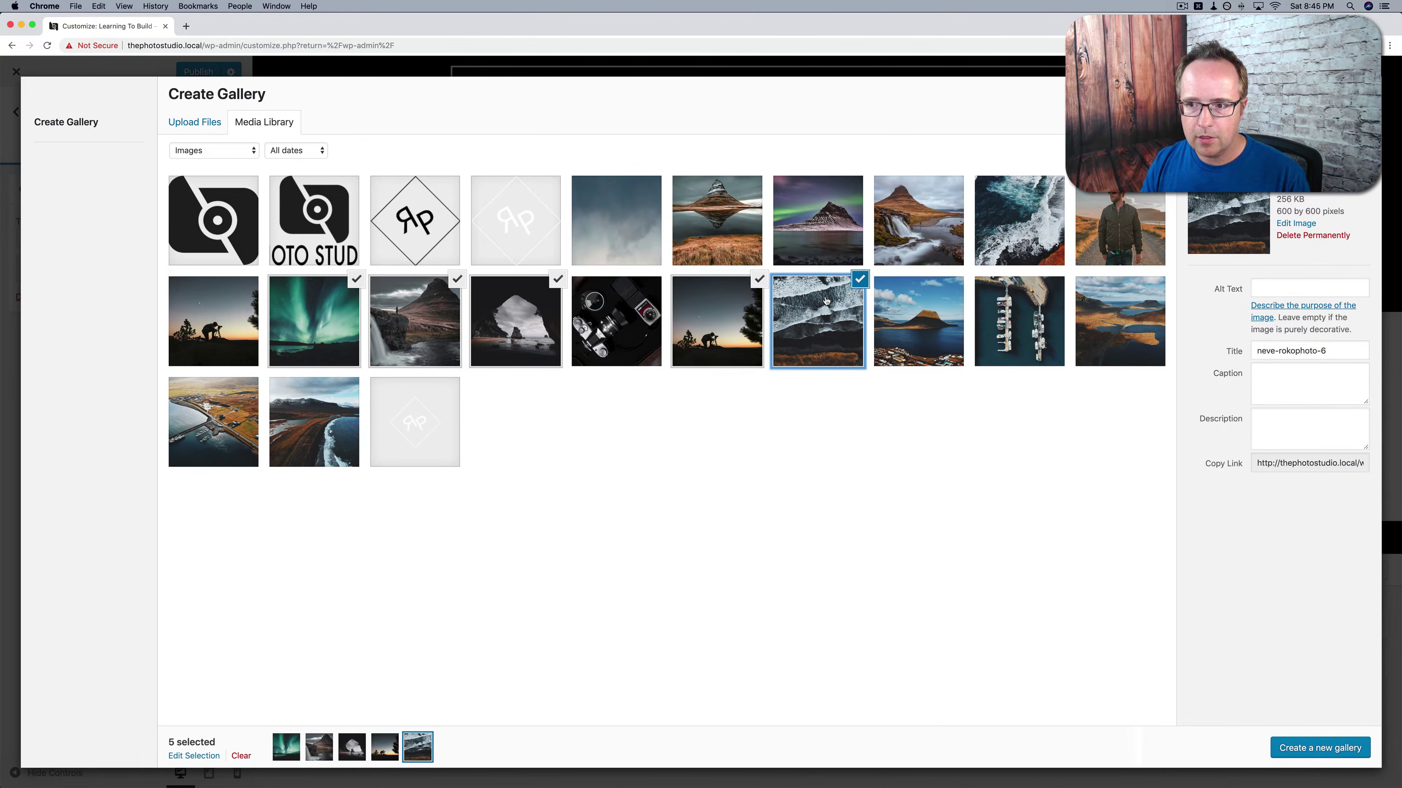
{"action": "left_click", "coordinate": [915, 296]}
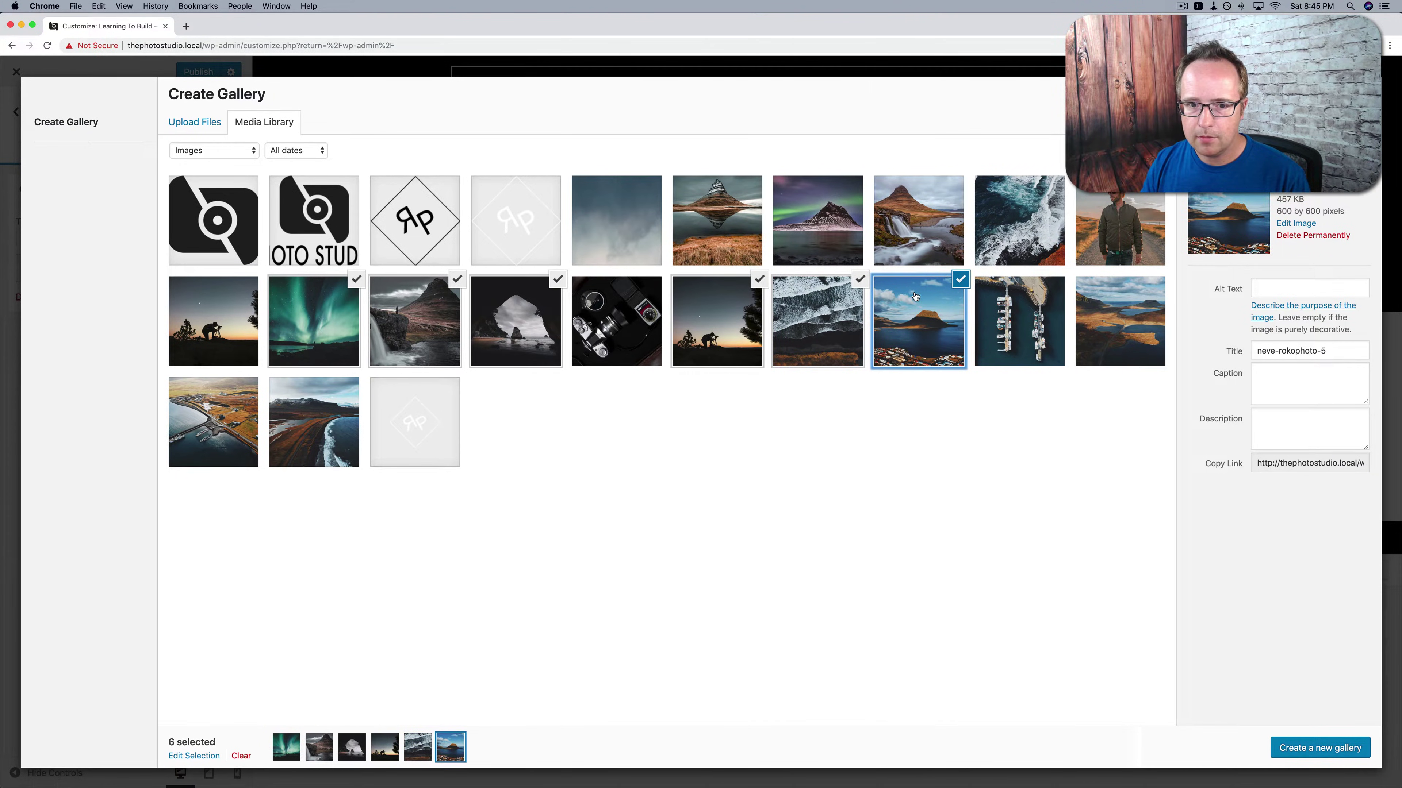
Create the gallery from the selected photos, move the waterfall image to fourth place and insert the gallery into the widget.
{"action": "left_click", "coordinate": [1324, 757]}
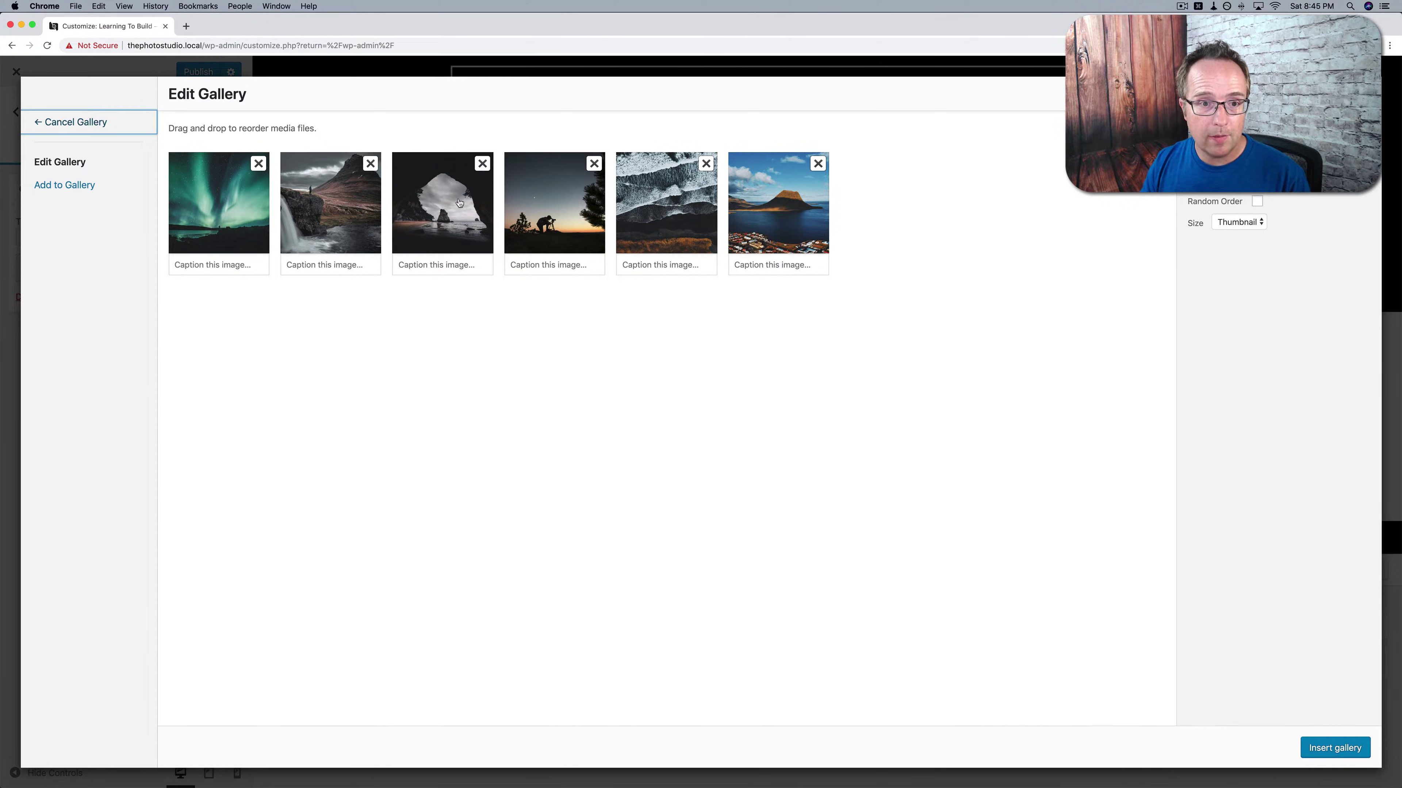
{"action": "left_click_drag", "start_coordinate": [335, 204], "coordinate": [457, 202]}
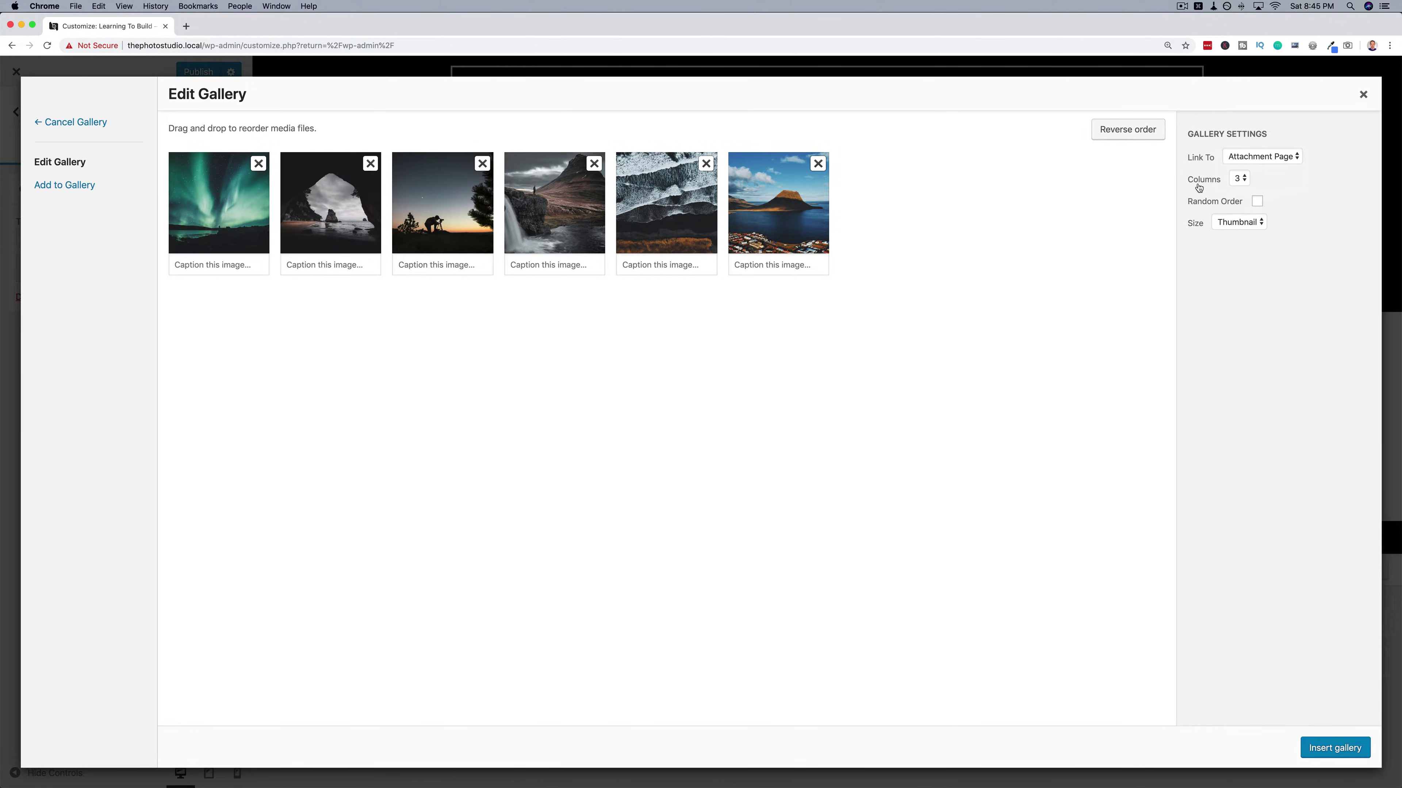
{"action": "left_click", "coordinate": [1326, 747]}
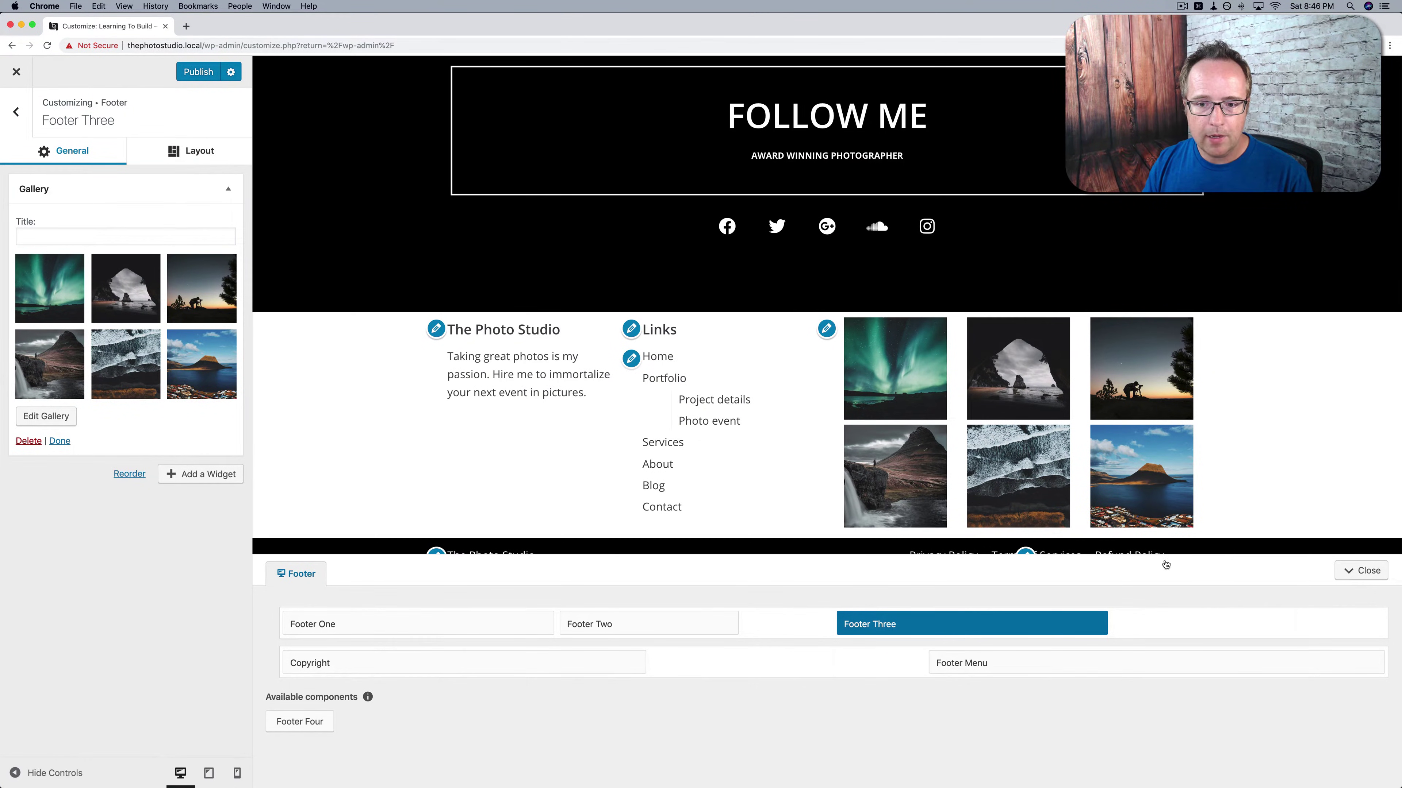
Title the Footer Three gallery widget "Some Of My Work".
{"action": "left_click", "coordinate": [61, 232]}
{"action": "type", "text": "Some"}
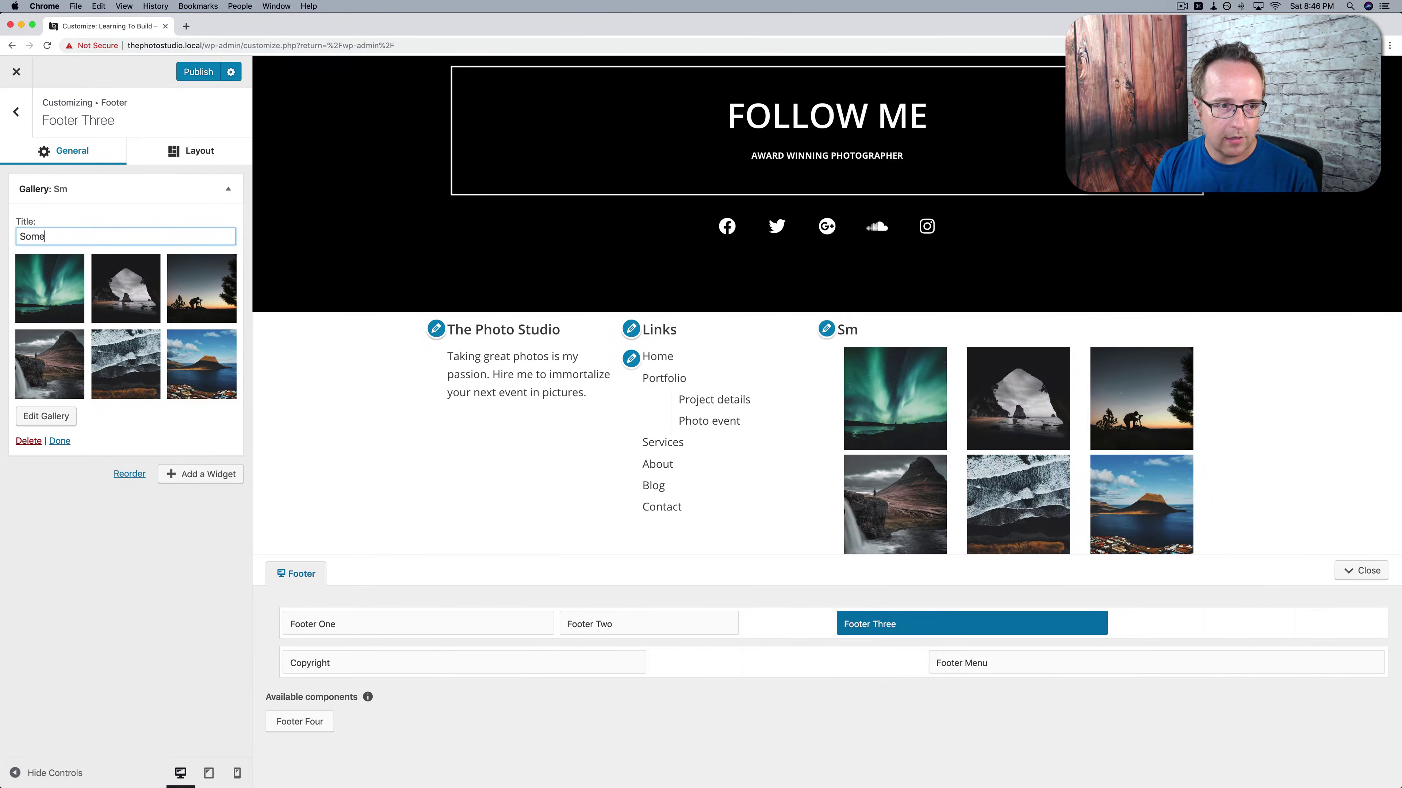
{"action": "type", "text": " of"}
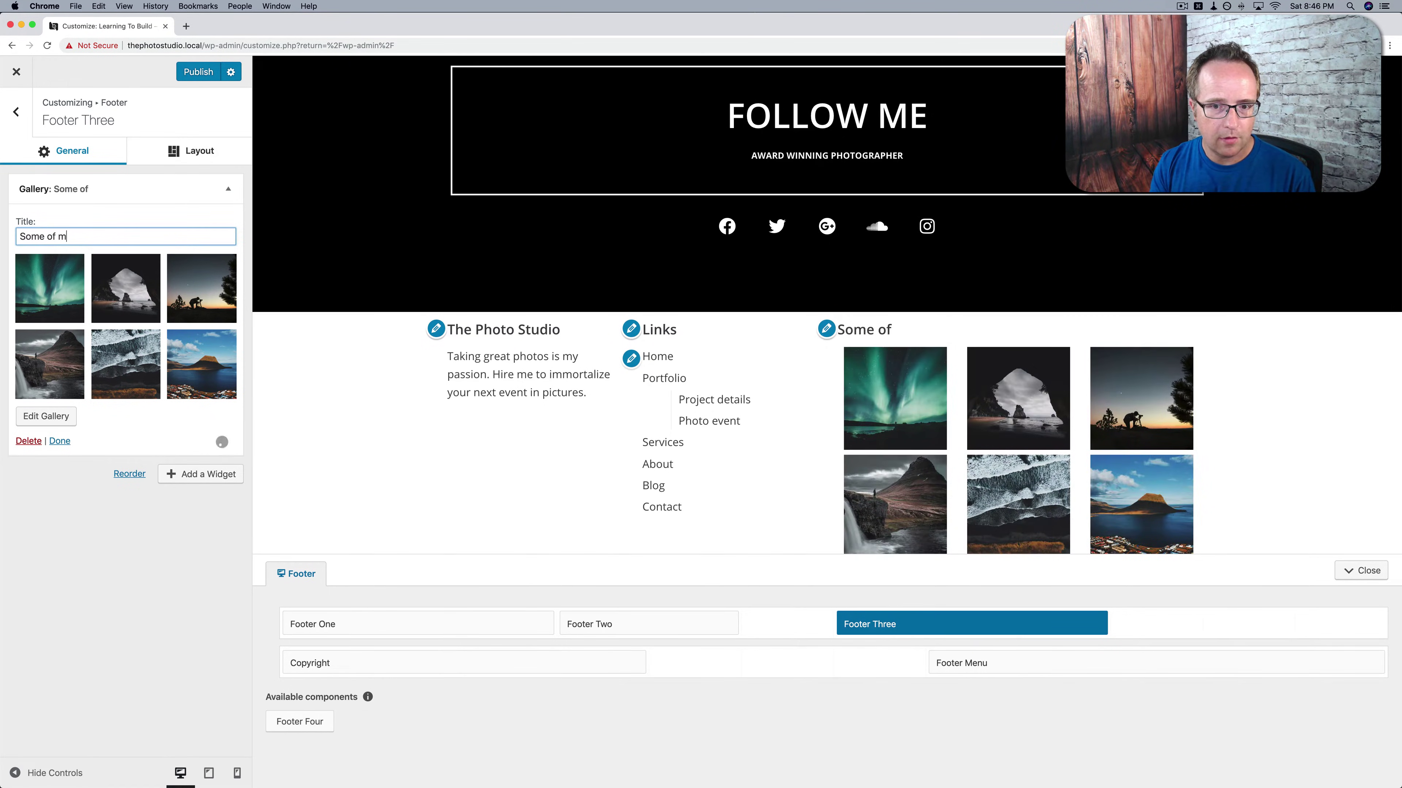
{"action": "type", "text": " m"}
{"action": "key", "text": "BackSpace"}
{"action": "key", "text": "BackSpace"}
{"action": "key", "text": "BackSpace"}
{"action": "type", "text": "My "}
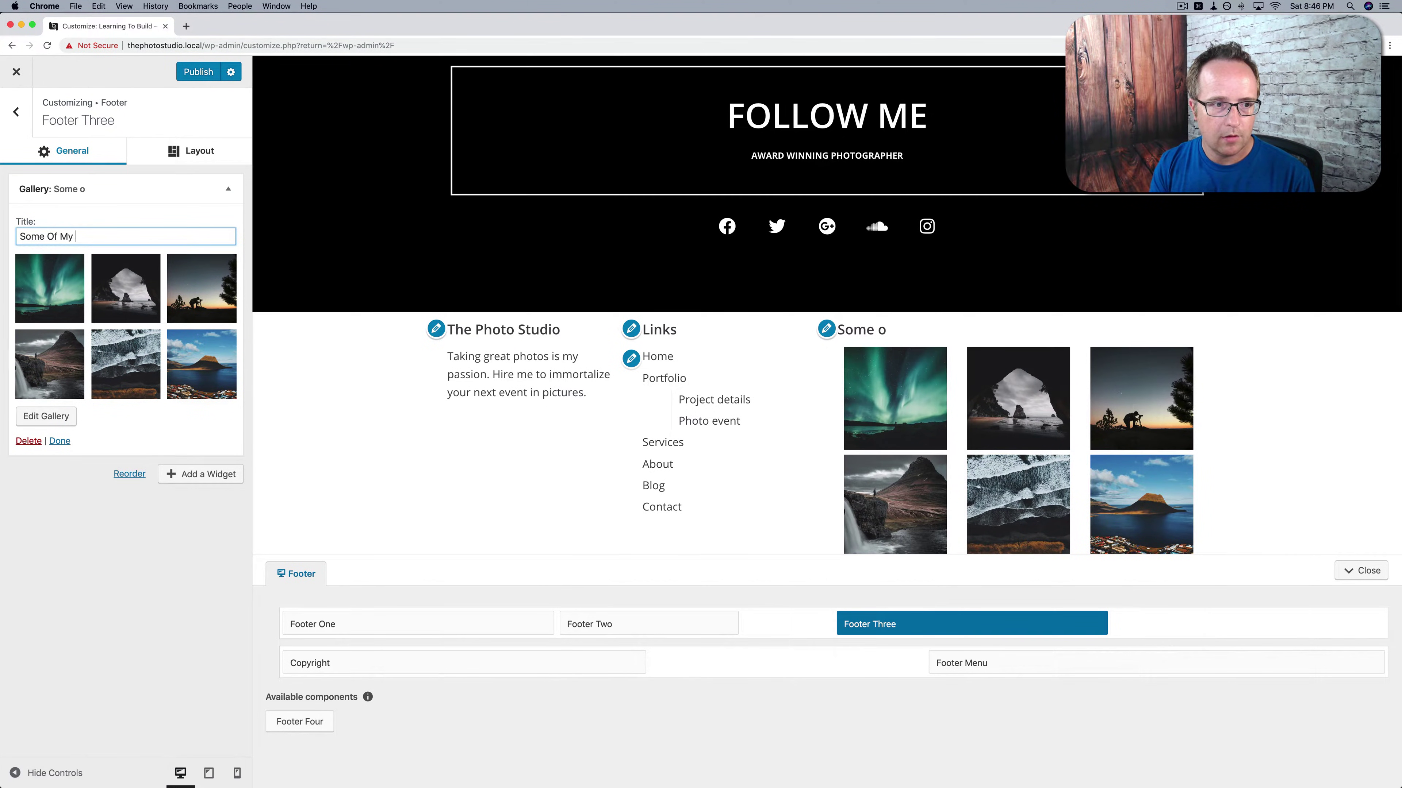
{"action": "type", "text": "WOrk"}
{"action": "key", "text": "BackSpace"}
{"action": "key", "text": "BackSpace"}
Review the homepage preview from the three-column footer up to the hero section and back down to the footer.
{"action": "scroll", "coordinate": [1209, 375], "scroll_direction": "down", "scroll_amount": 2}
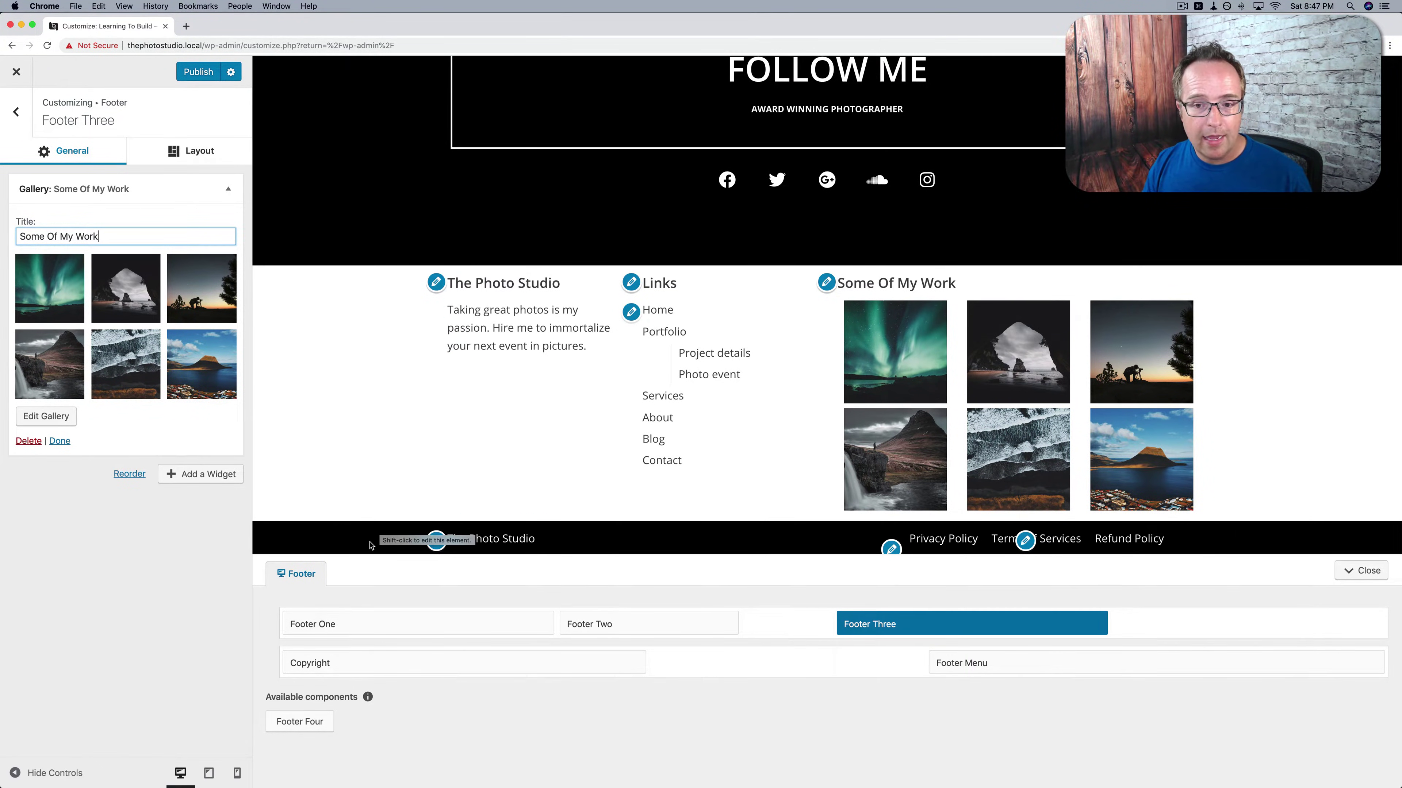
{"action": "scroll", "coordinate": [370, 467], "scroll_direction": "up", "scroll_amount": 5}
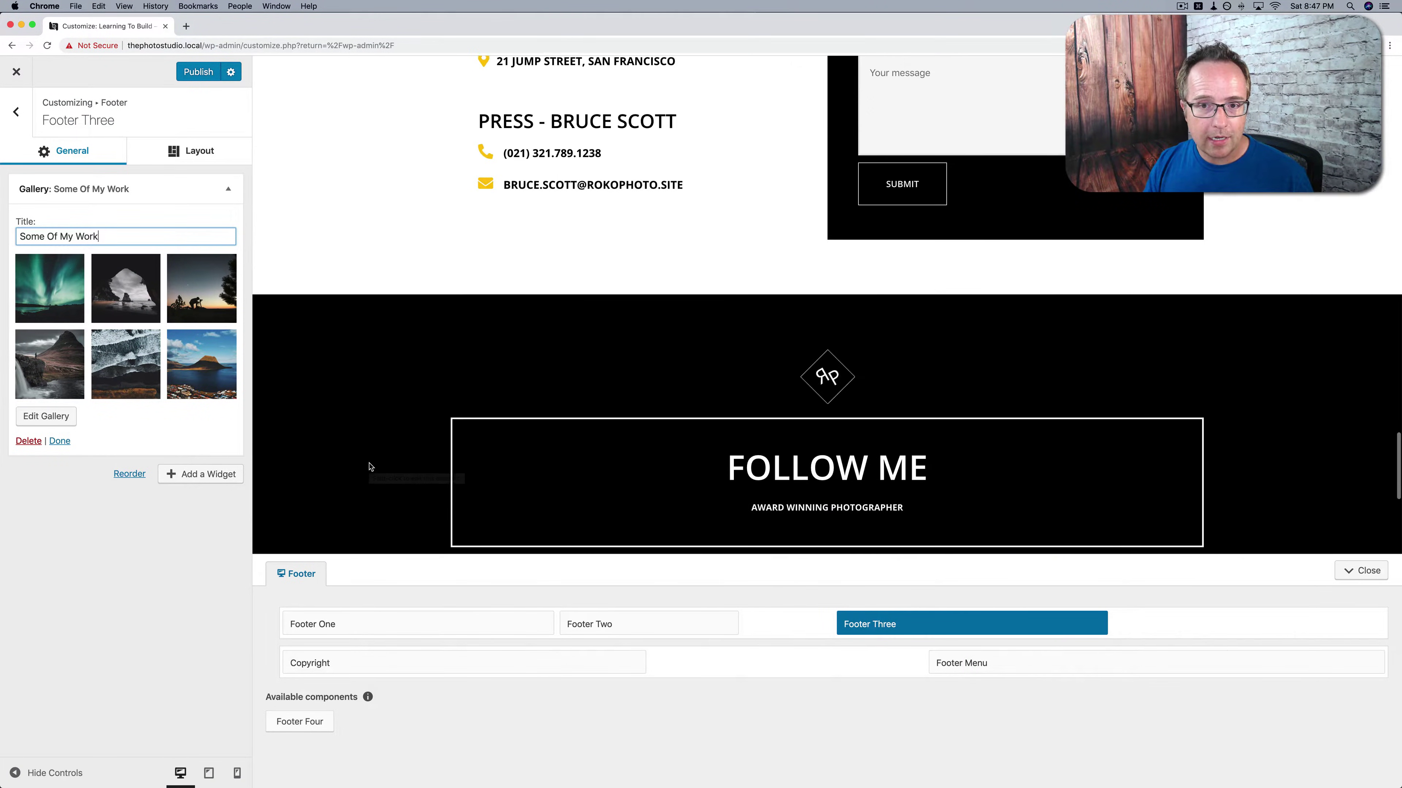
{"action": "scroll", "coordinate": [370, 467], "scroll_direction": "up", "scroll_amount": 7}
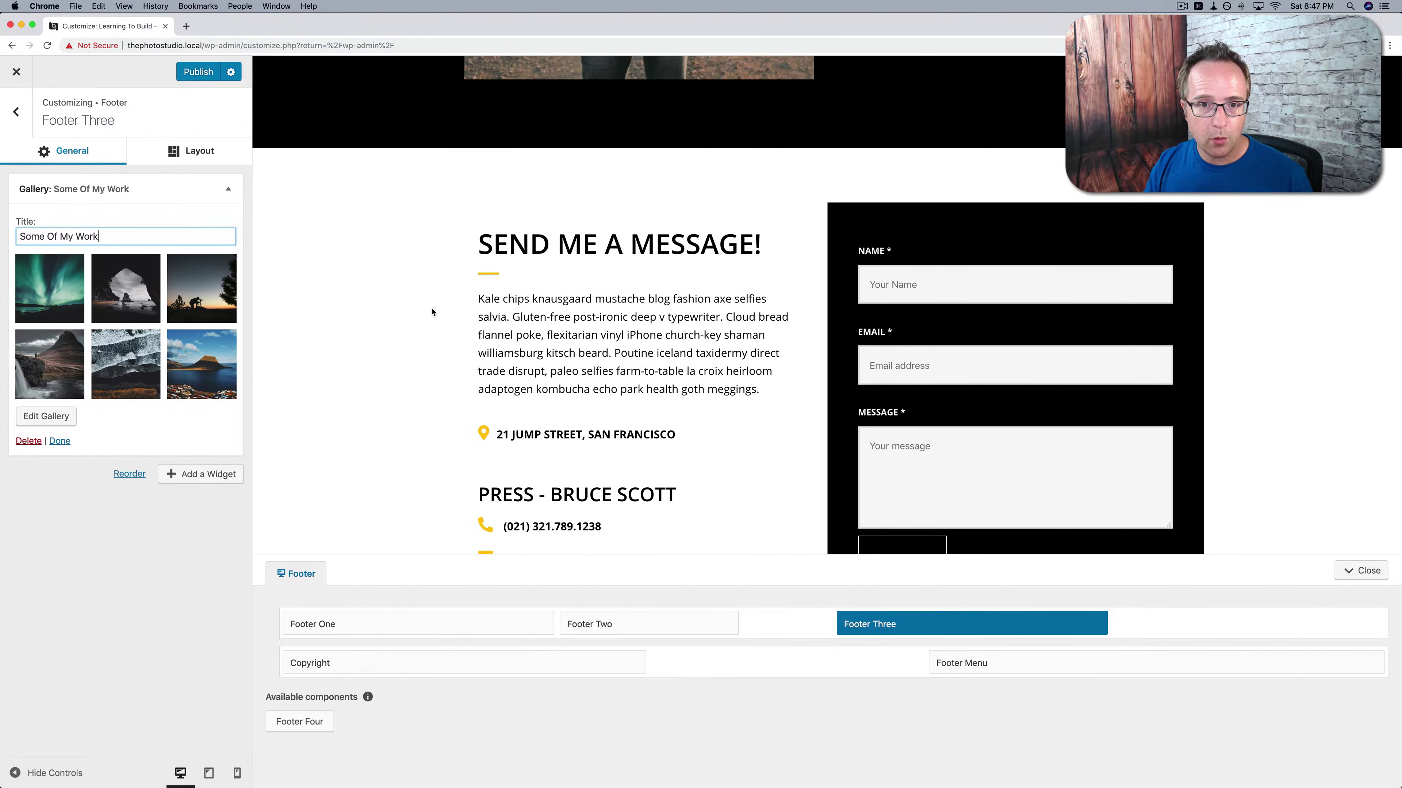
{"action": "scroll", "coordinate": [431, 312], "scroll_direction": "up", "scroll_amount": 10}
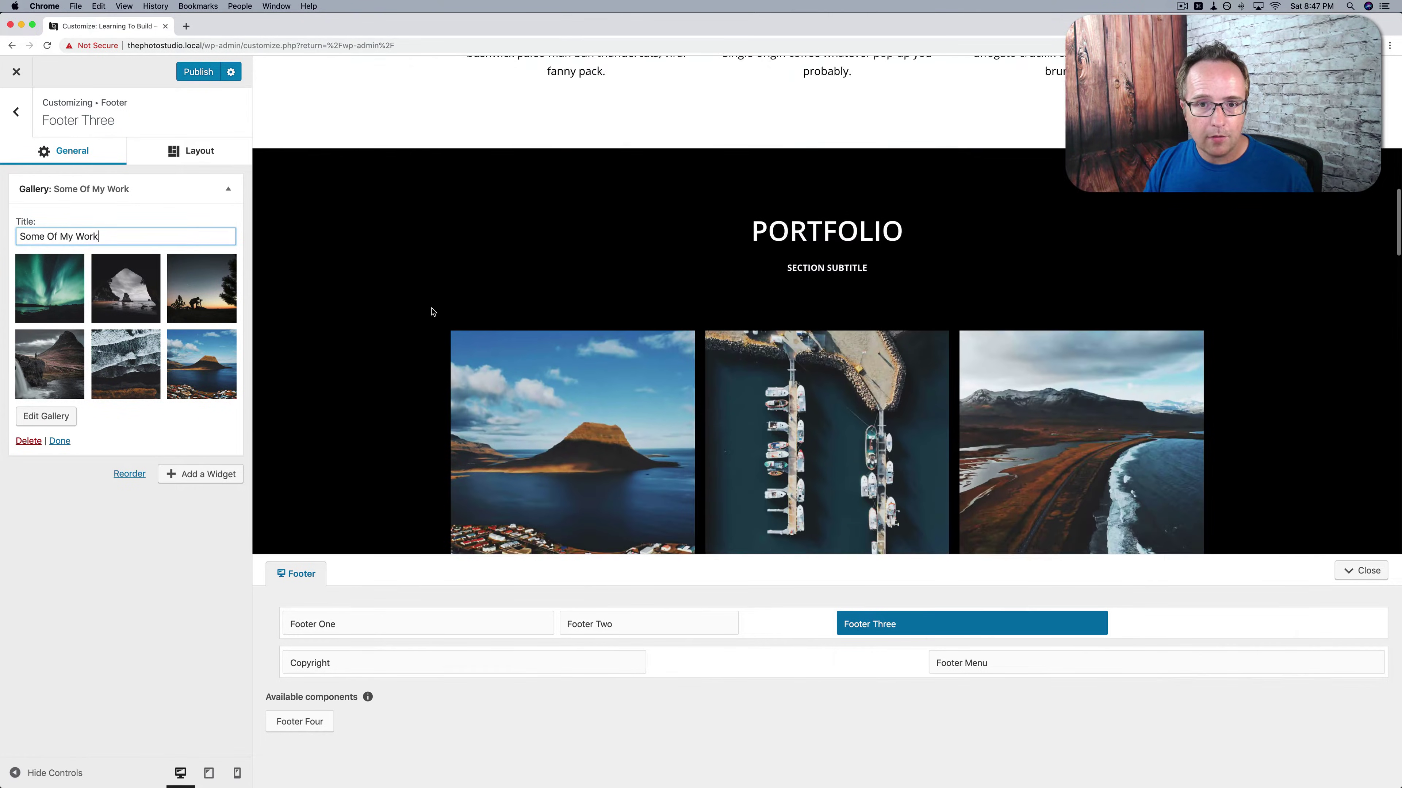
{"action": "scroll", "coordinate": [425, 309], "scroll_direction": "up", "scroll_amount": 5}
{"action": "scroll", "coordinate": [386, 314], "scroll_direction": "up", "scroll_amount": 5}
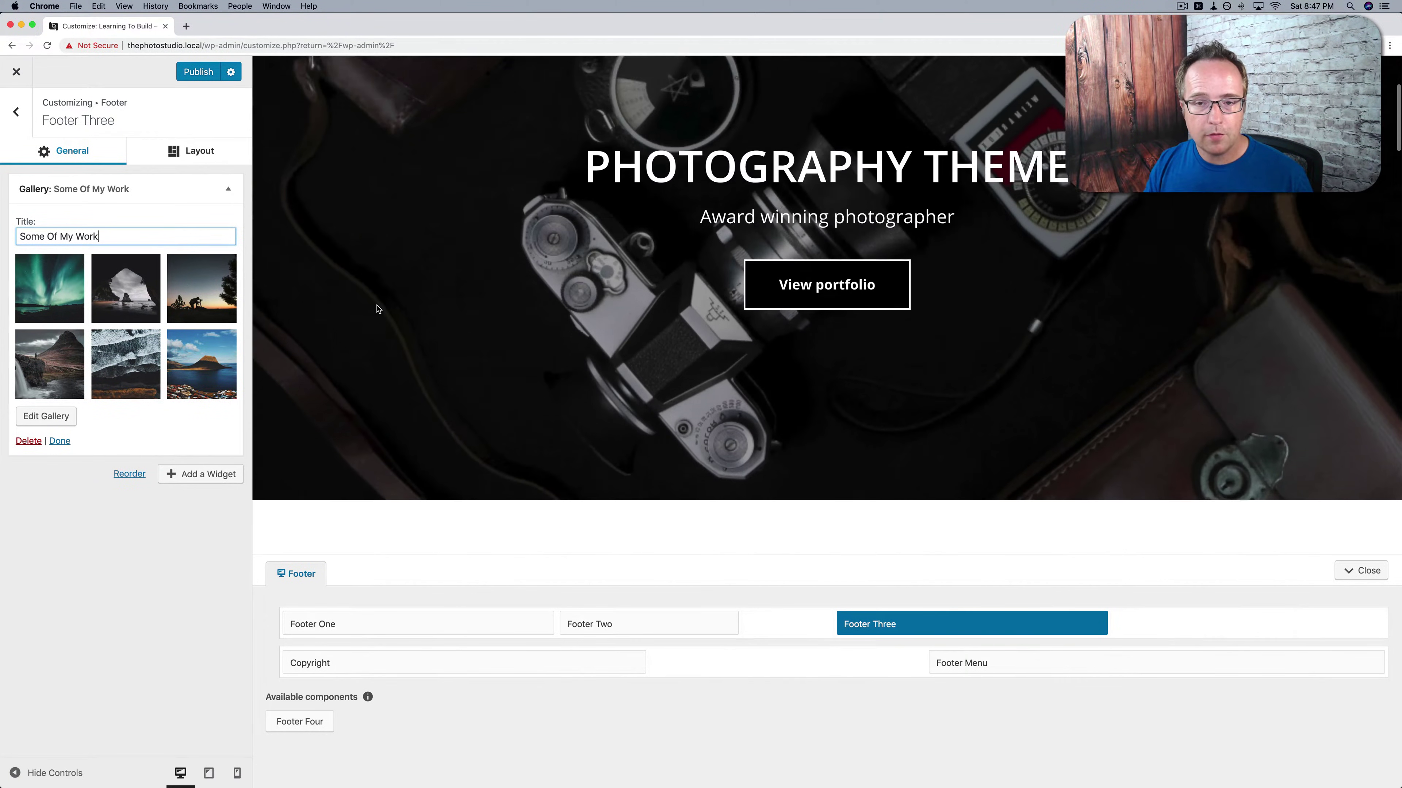
{"action": "scroll", "coordinate": [377, 309], "scroll_direction": "down", "scroll_amount": 20}
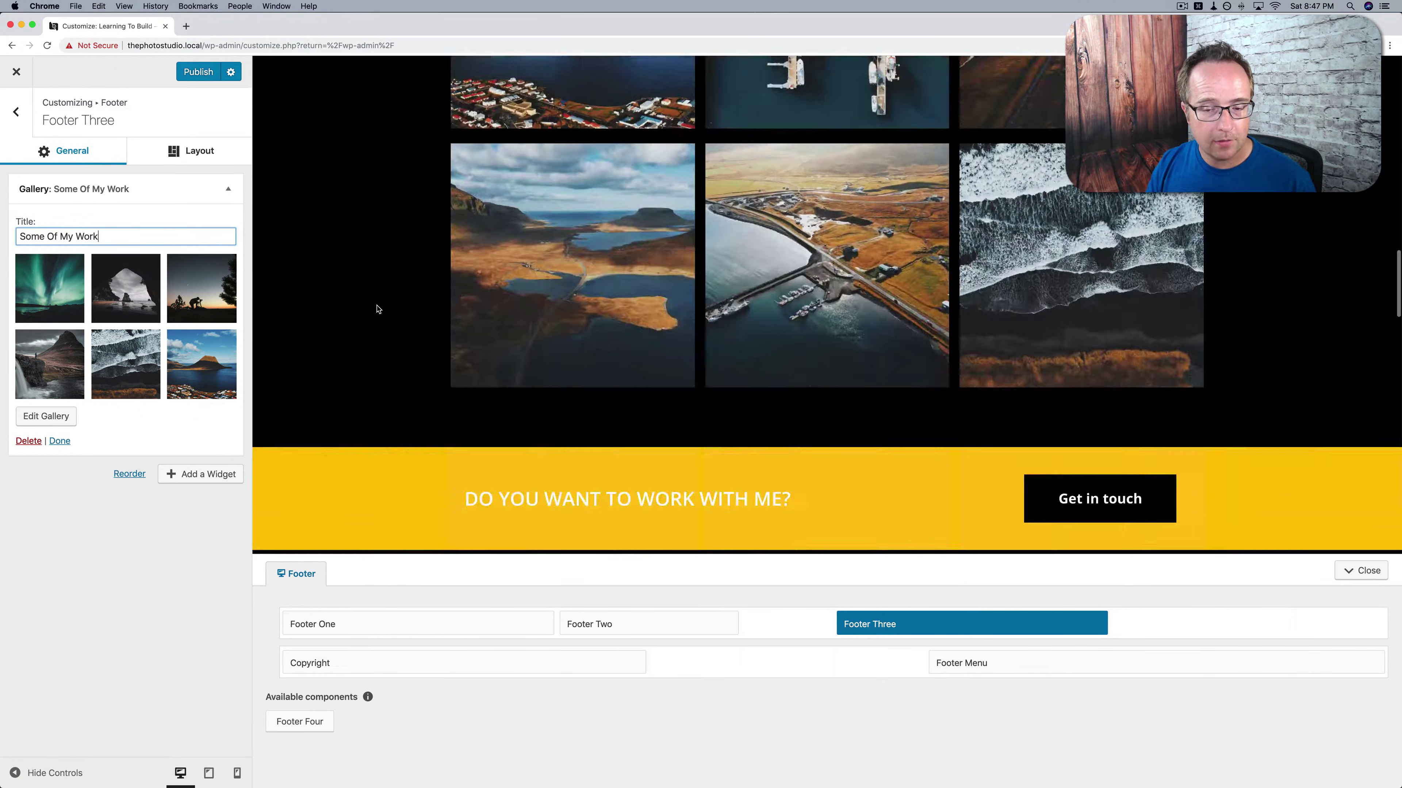
{"action": "scroll", "coordinate": [378, 309], "scroll_direction": "down", "scroll_amount": 3}
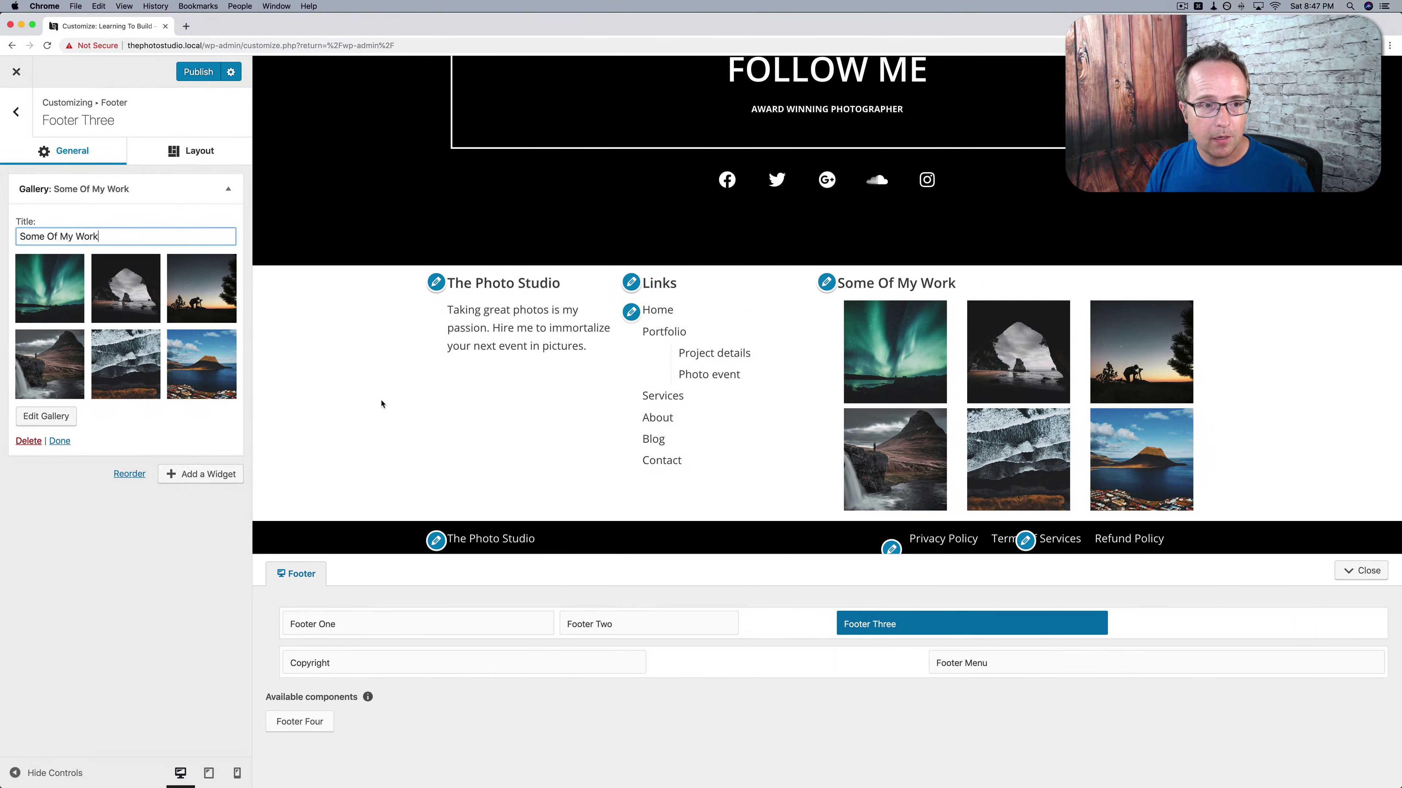
Leave the footer settings, look at the Additional CSS section and return to the main customizer options.
{"action": "left_click", "coordinate": [18, 116]}
{"action": "left_click", "coordinate": [20, 120]}
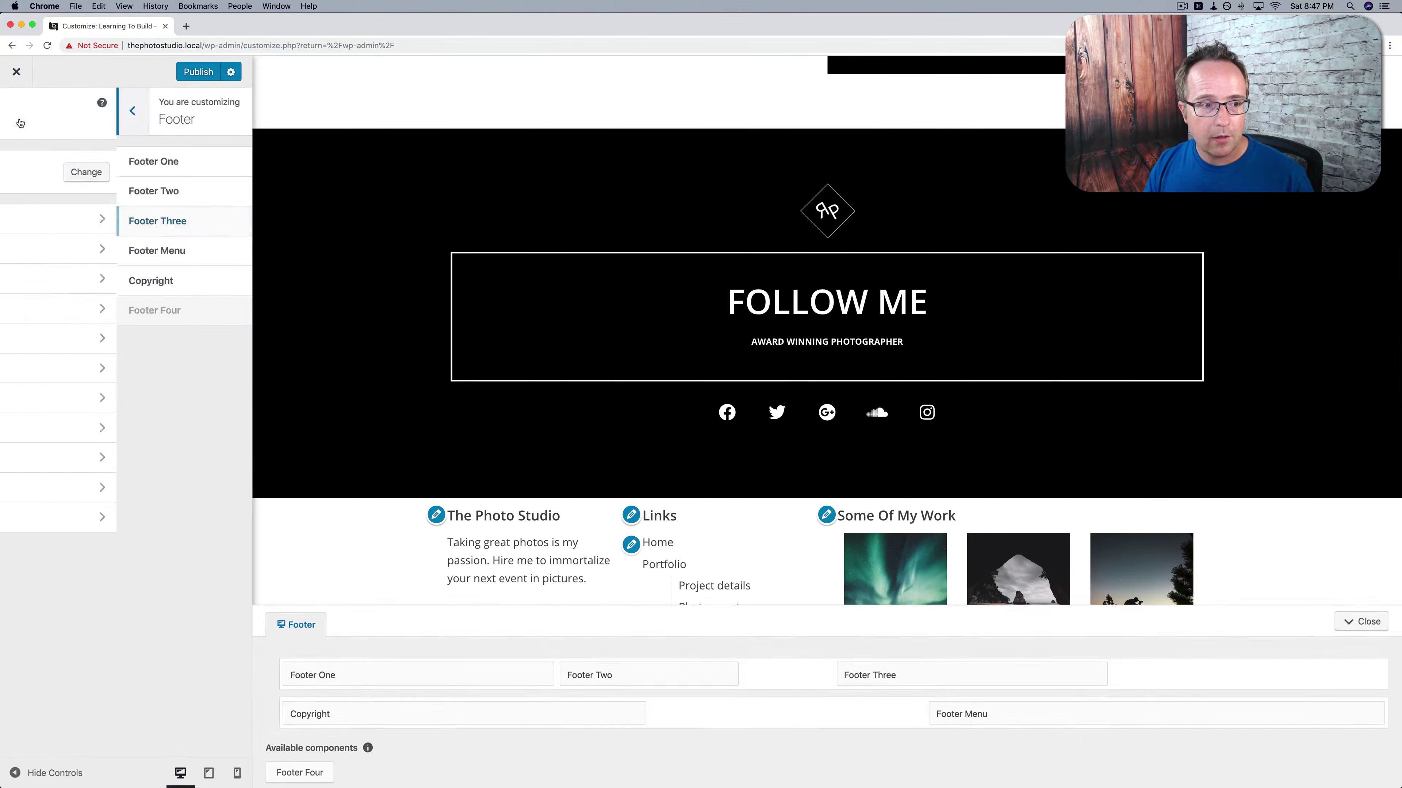
{"action": "left_click", "coordinate": [68, 518]}
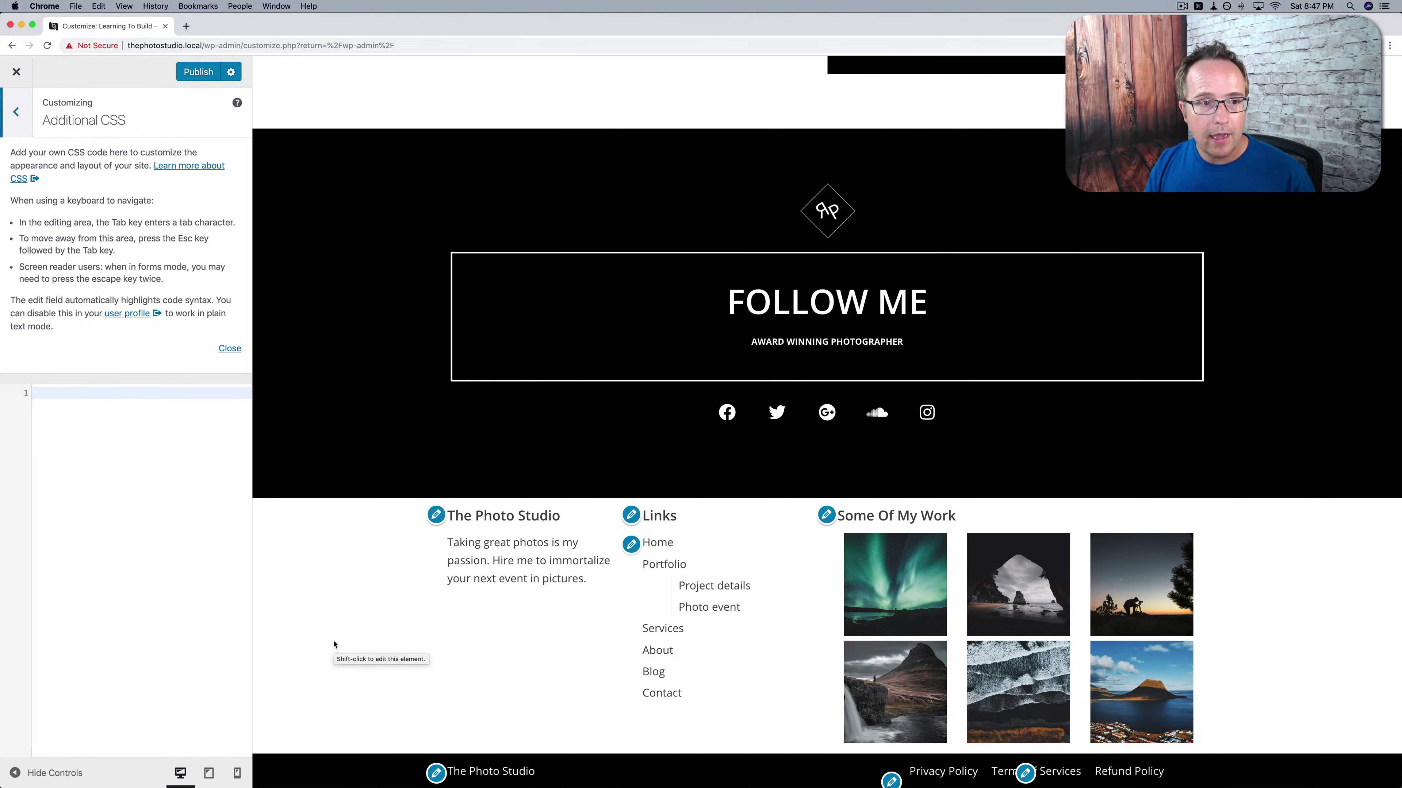
{"action": "left_click", "coordinate": [16, 113]}
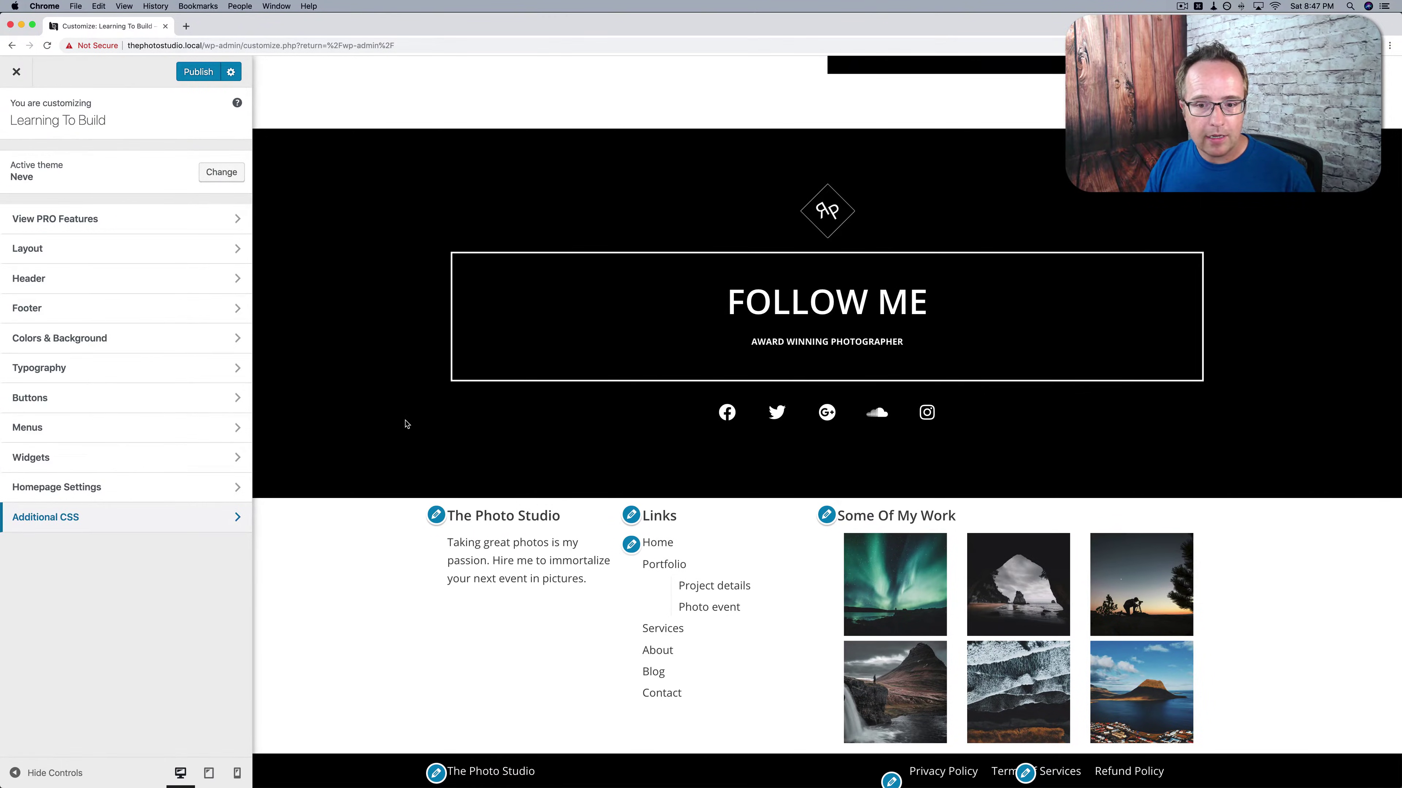
Check the header and footer in the preview and publish the site customizations.
{"action": "scroll", "coordinate": [405, 421], "scroll_direction": "up", "scroll_amount": 2}
{"action": "scroll", "coordinate": [405, 424], "scroll_direction": "up", "scroll_amount": 20}
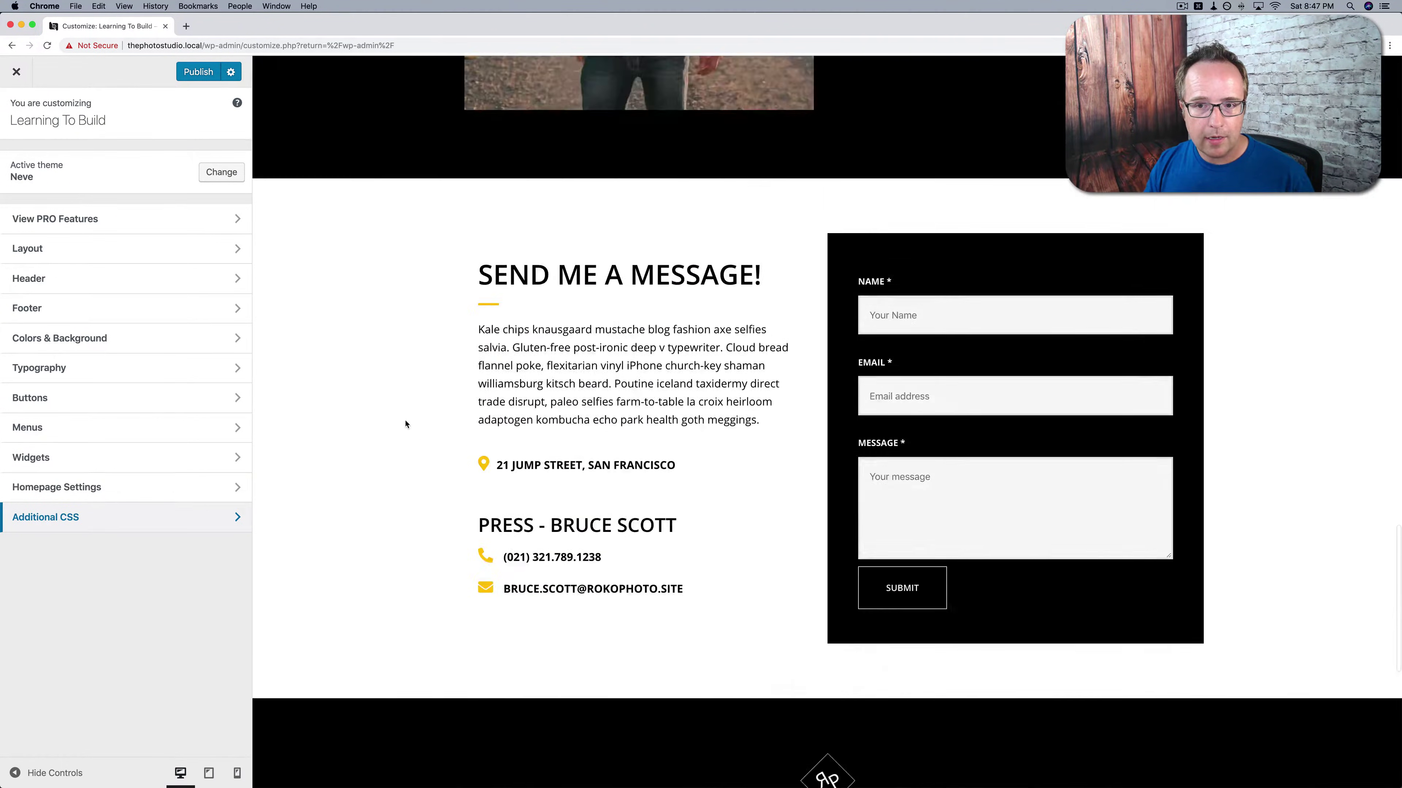
{"action": "scroll", "coordinate": [406, 424], "scroll_direction": "up", "scroll_amount": 3}
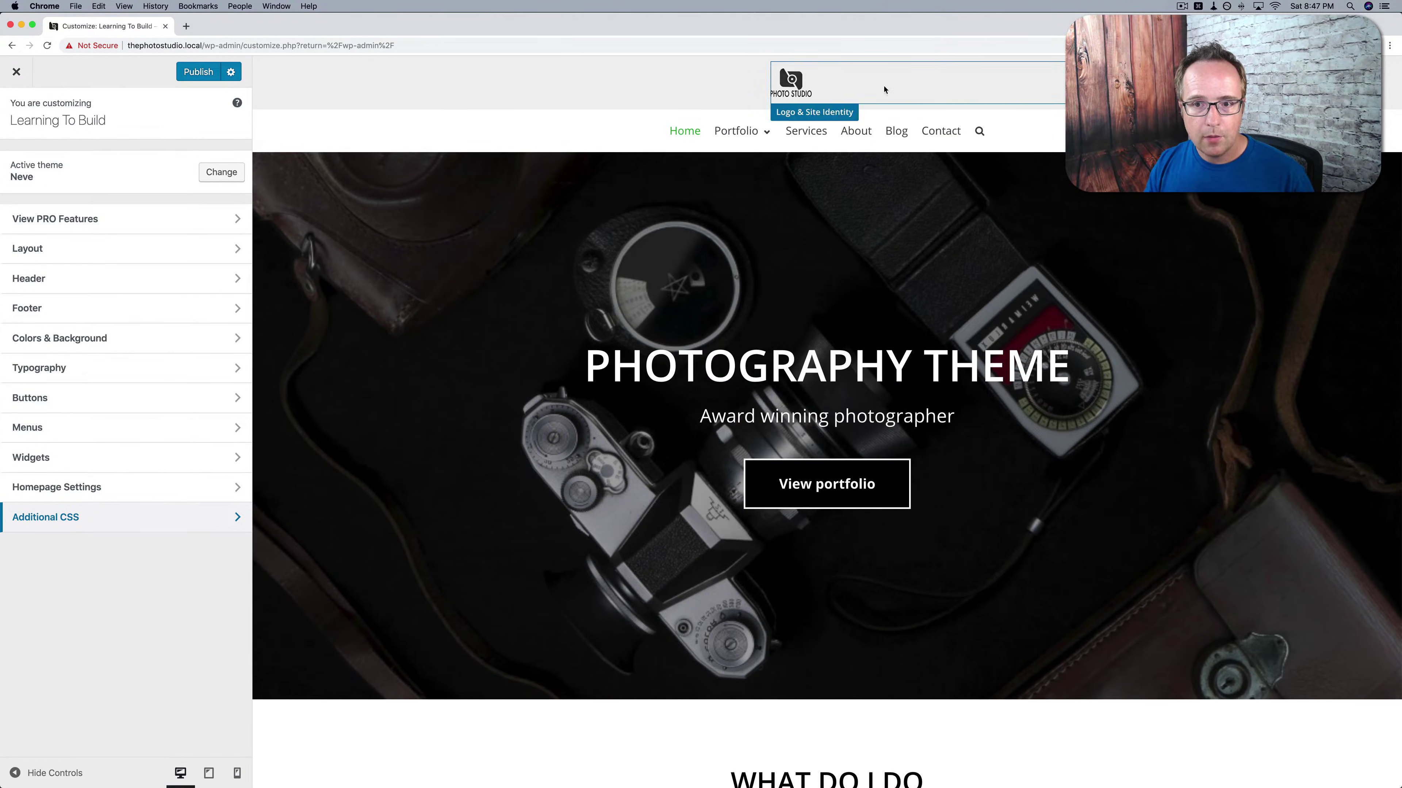
{"action": "scroll", "coordinate": [452, 342], "scroll_direction": "down", "scroll_amount": 3}
{"action": "scroll", "coordinate": [451, 342], "scroll_direction": "down", "scroll_amount": 20}
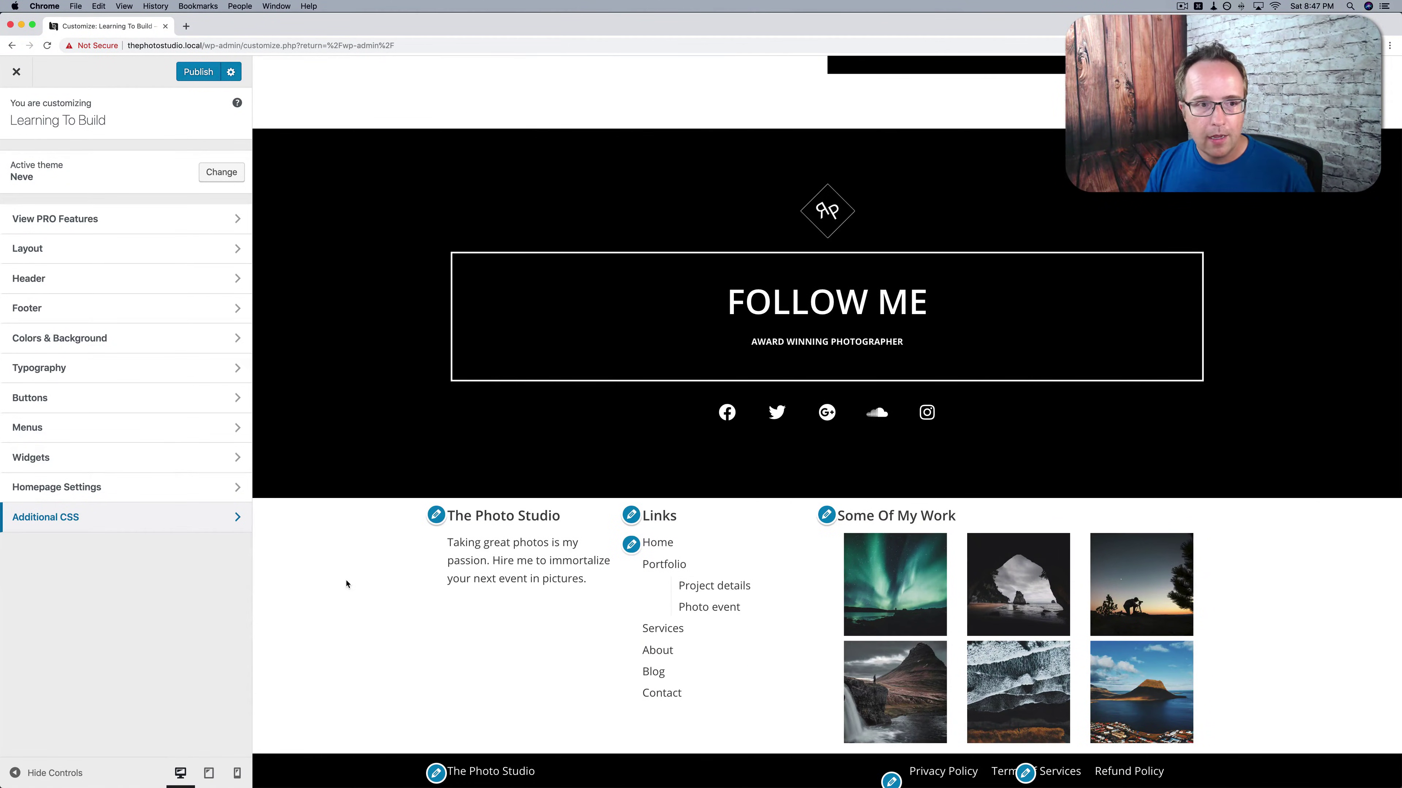
{"action": "left_click", "coordinate": [199, 80]}
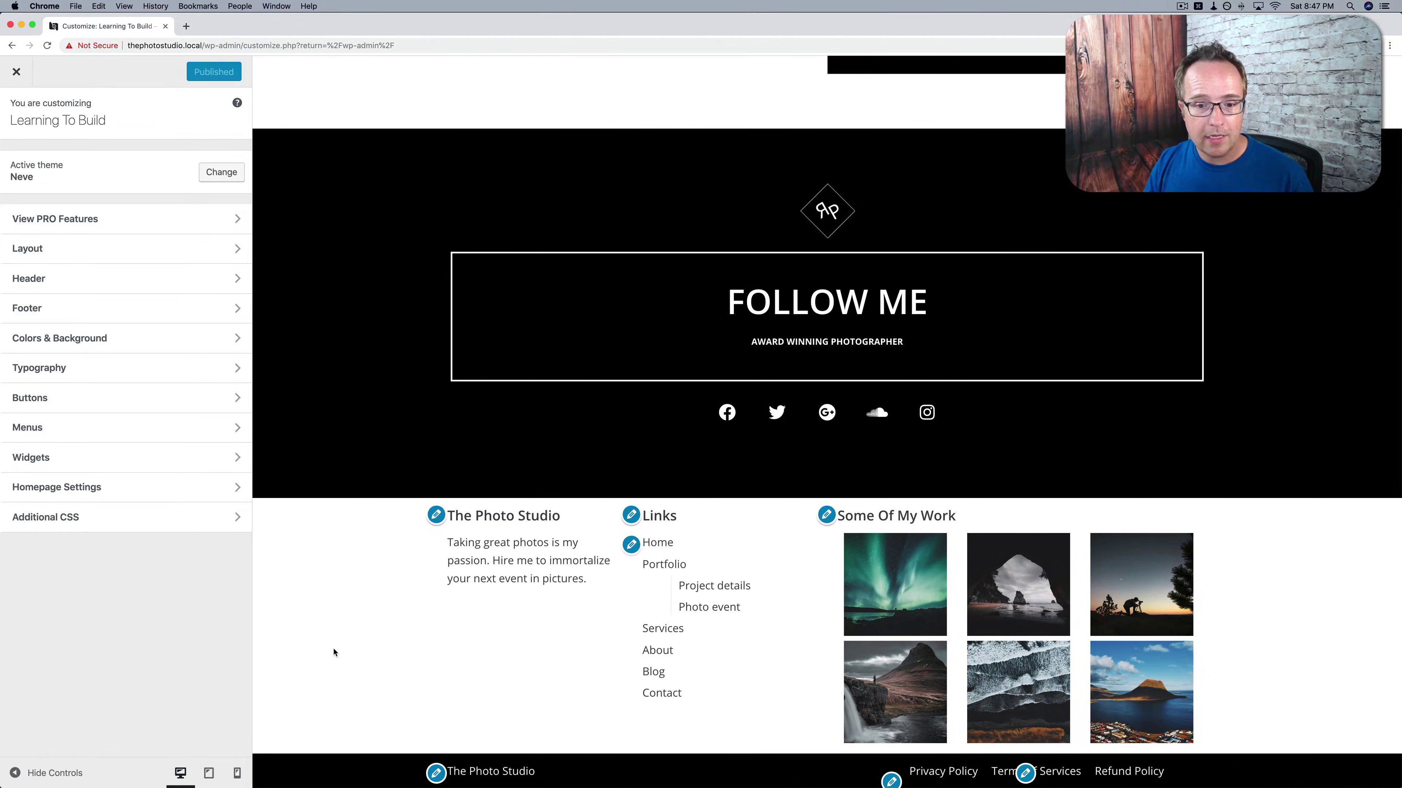
Close the customizer and open the list of all pages in the WordPress dashboard.
{"action": "scroll", "coordinate": [334, 653], "scroll_direction": "up", "scroll_amount": 20}
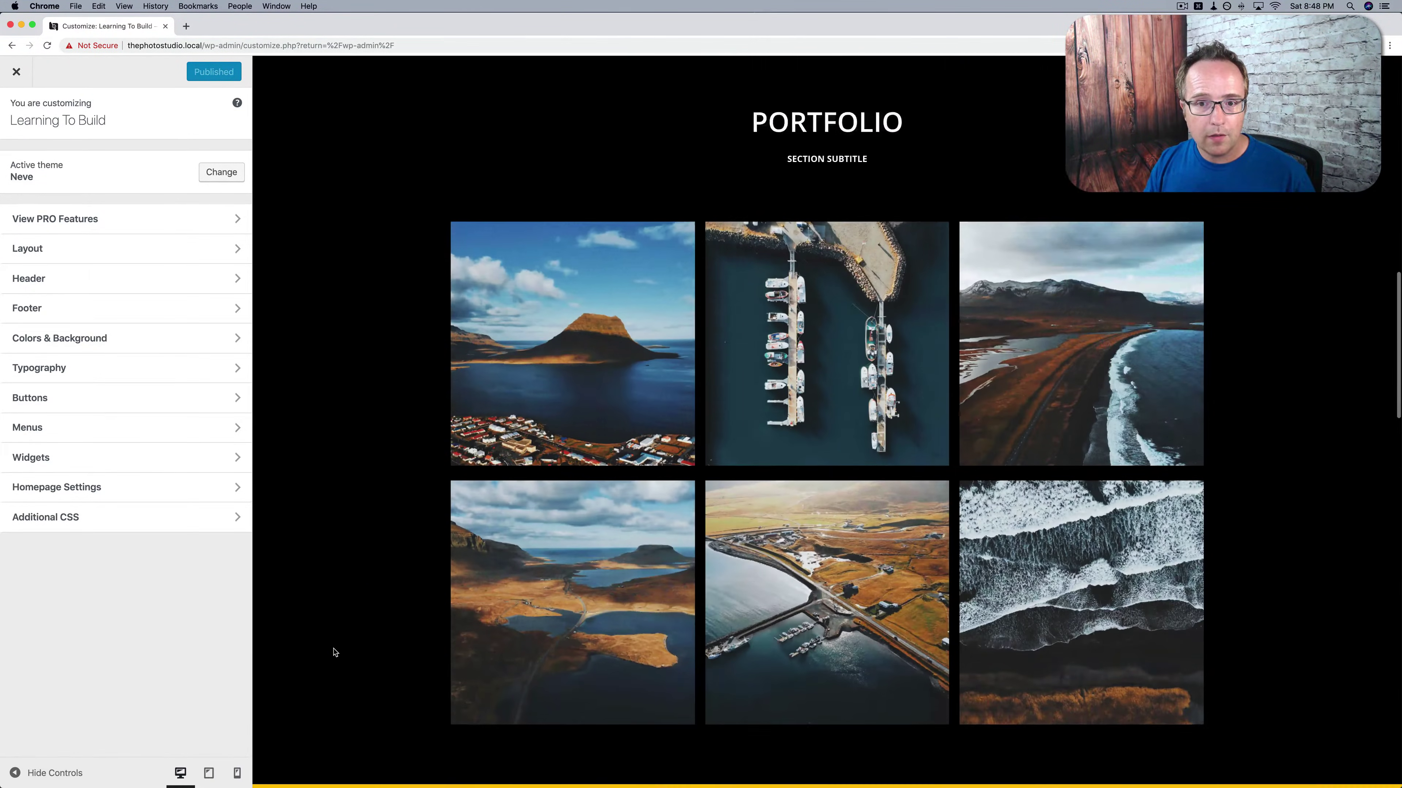
{"action": "scroll", "coordinate": [333, 653], "scroll_direction": "up", "scroll_amount": 15}
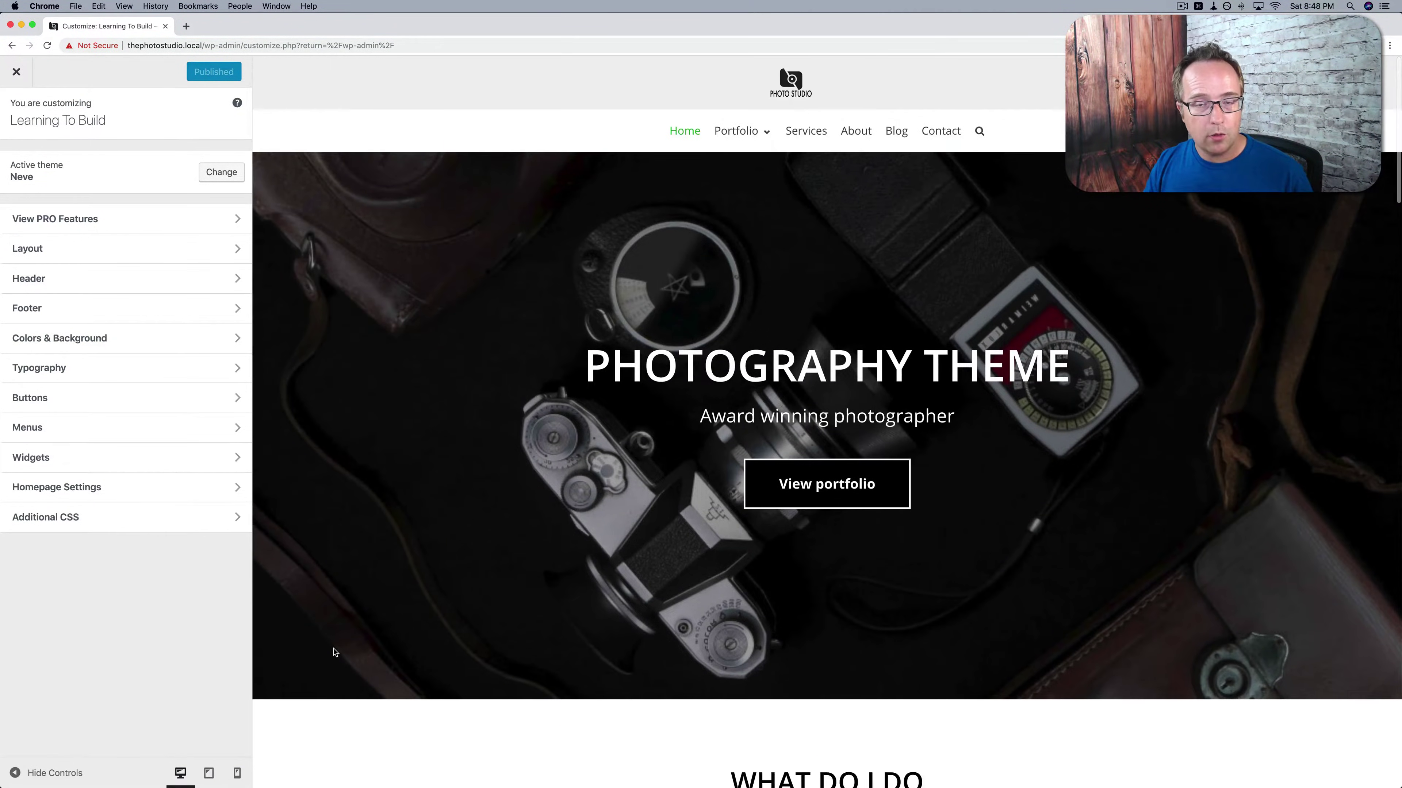
{"action": "left_click", "coordinate": [16, 71]}
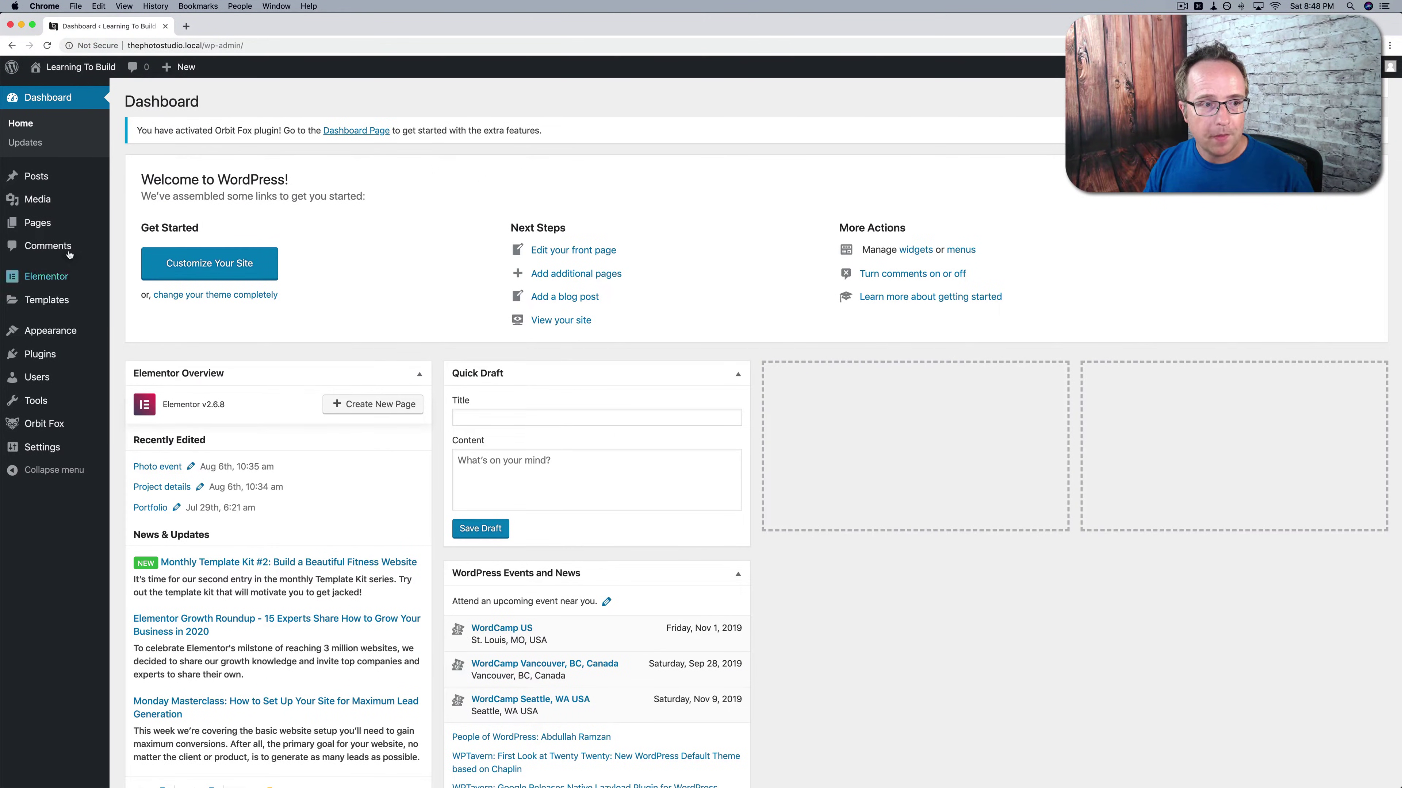
{"action": "left_click", "coordinate": [36, 223]}
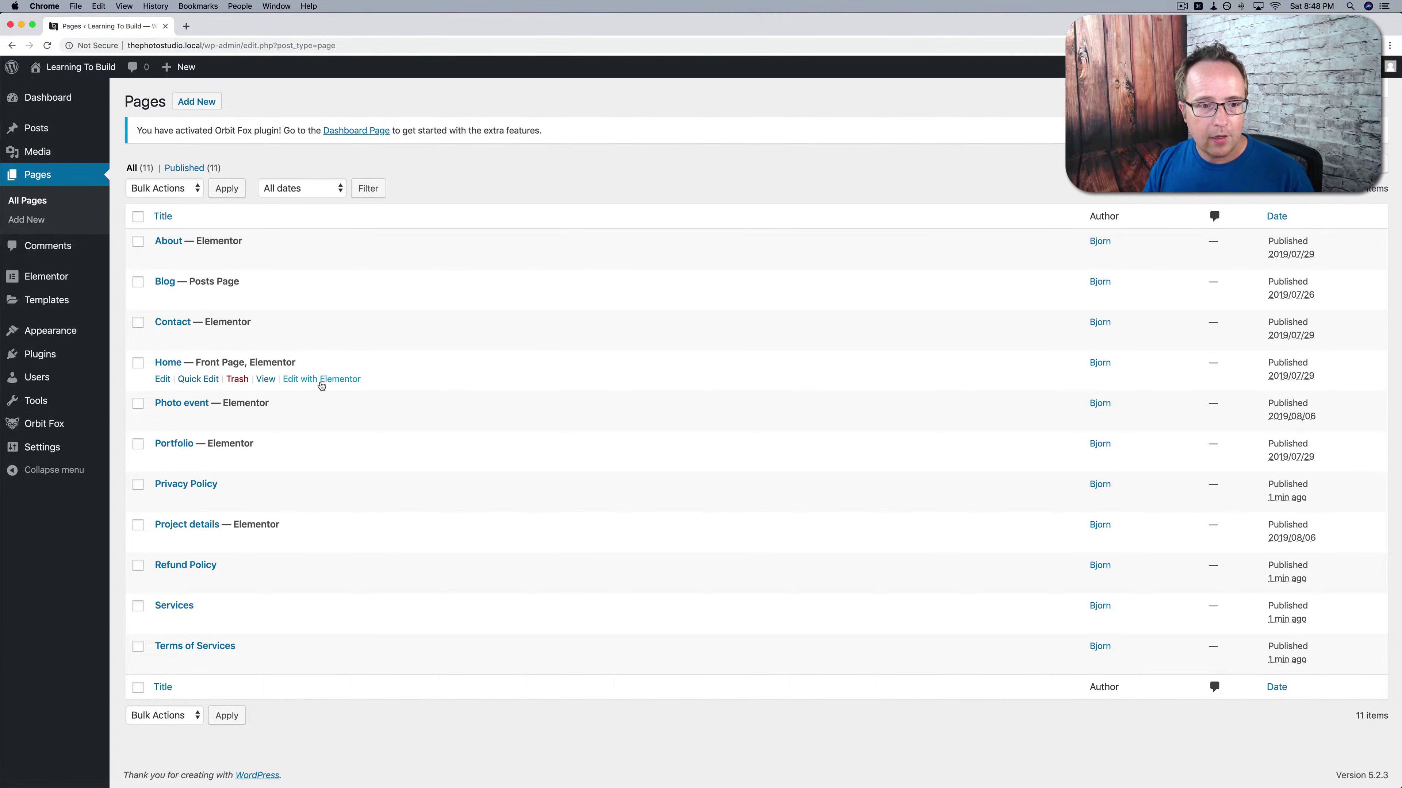
Open the Home page in Elementor and look through it down to the footer and back up to the hero section.
{"action": "left_click", "coordinate": [335, 382]}
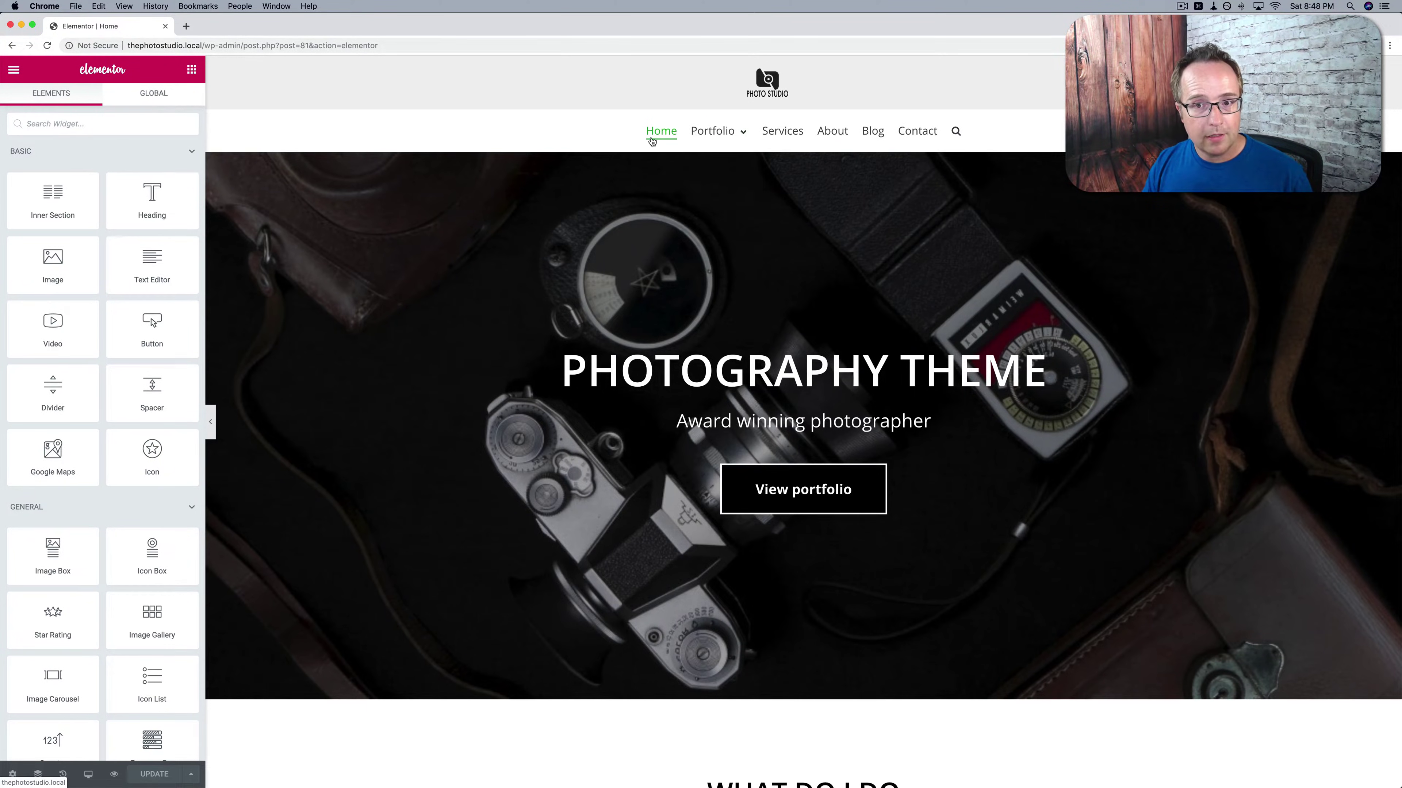
{"action": "scroll", "coordinate": [652, 141], "scroll_direction": "down", "scroll_amount": 20}
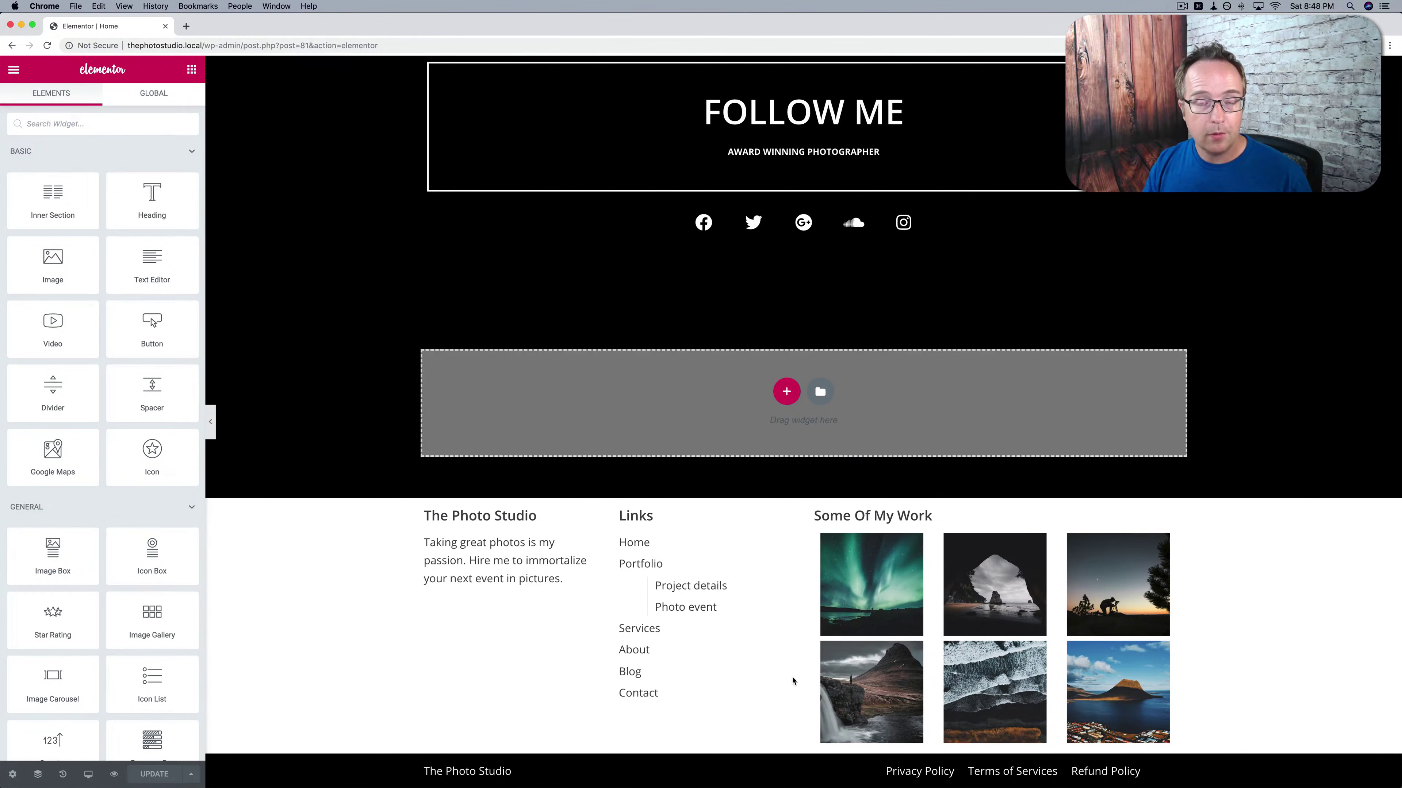
{"action": "scroll", "coordinate": [376, 469], "scroll_direction": "up", "scroll_amount": 15}
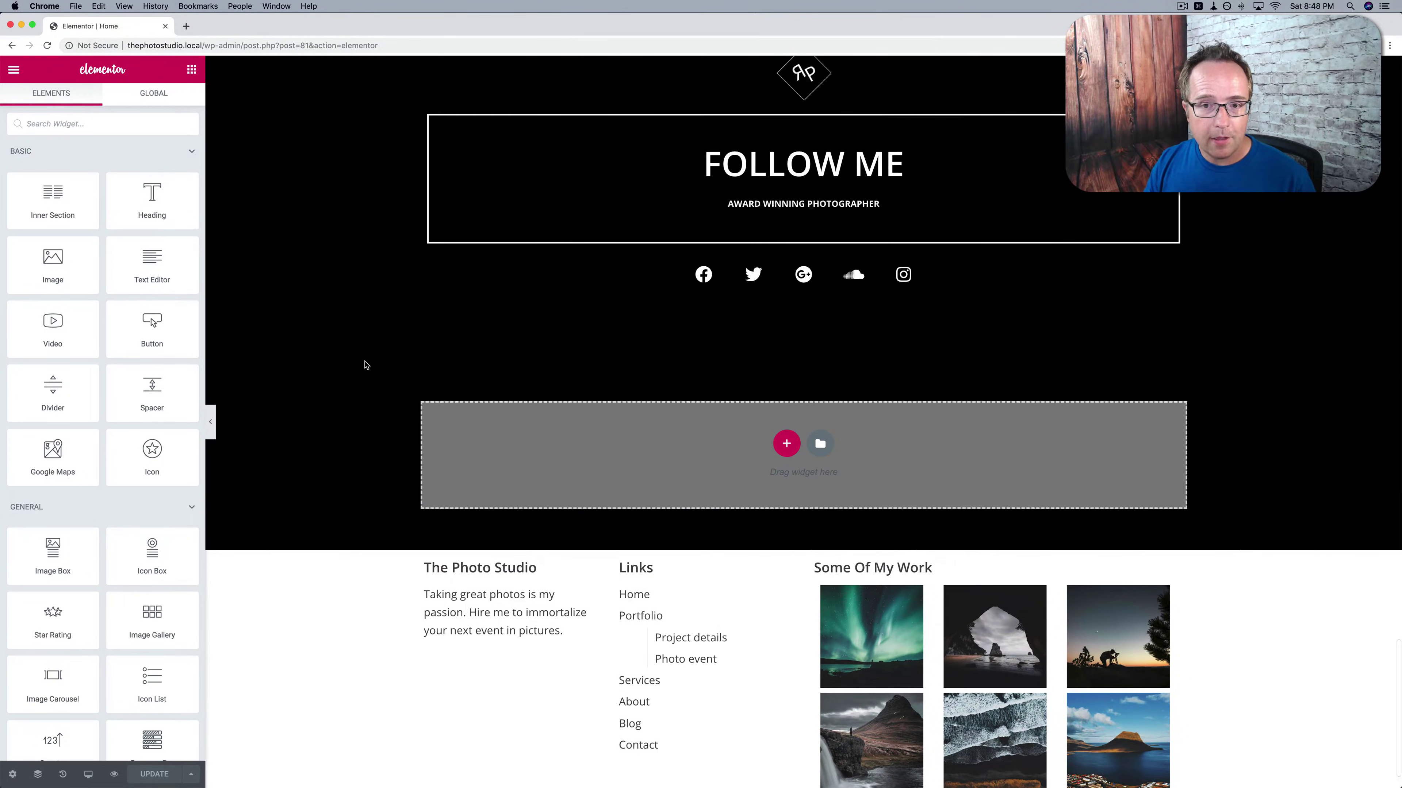
{"action": "scroll", "coordinate": [364, 364], "scroll_direction": "up", "scroll_amount": 15}
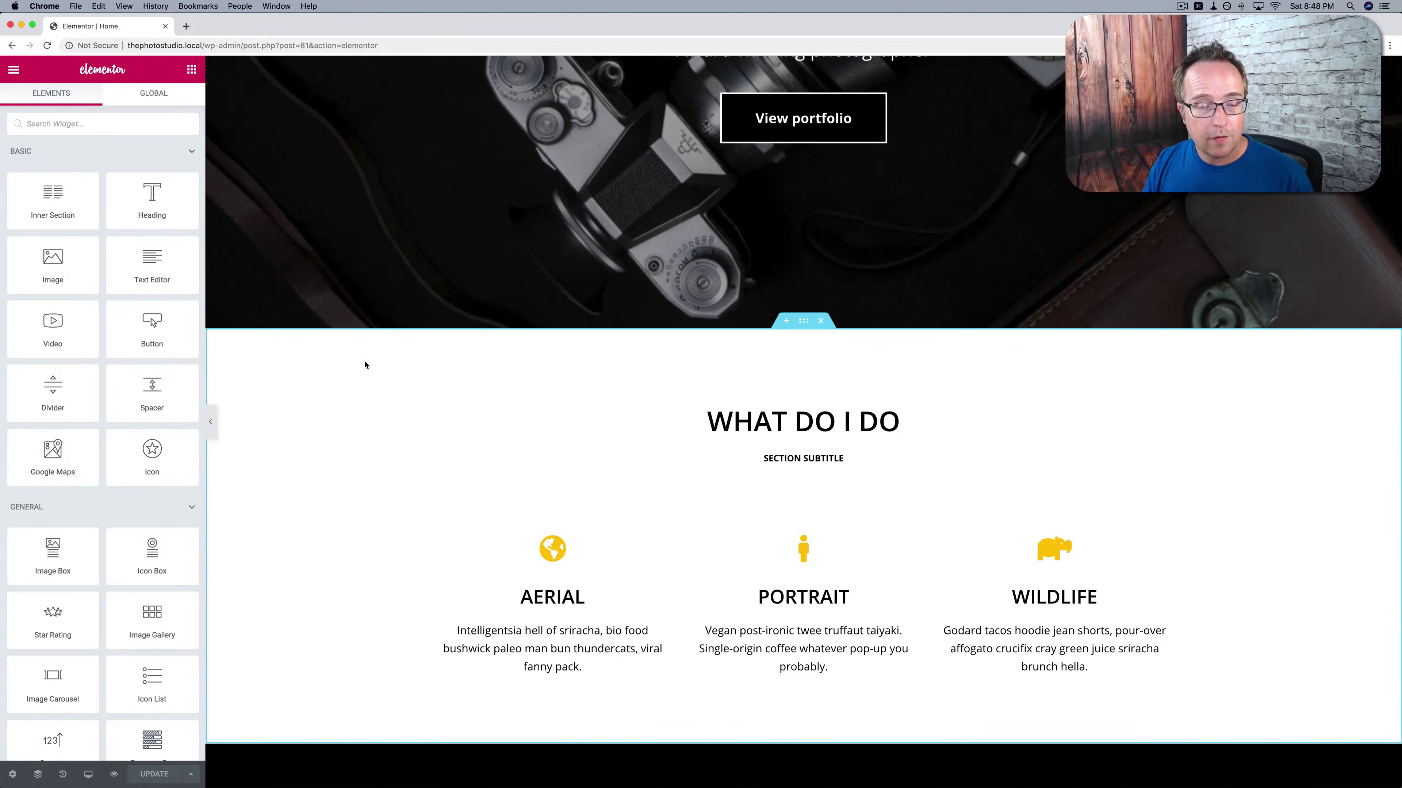
{"action": "scroll", "coordinate": [364, 364], "scroll_direction": "up", "scroll_amount": 8}
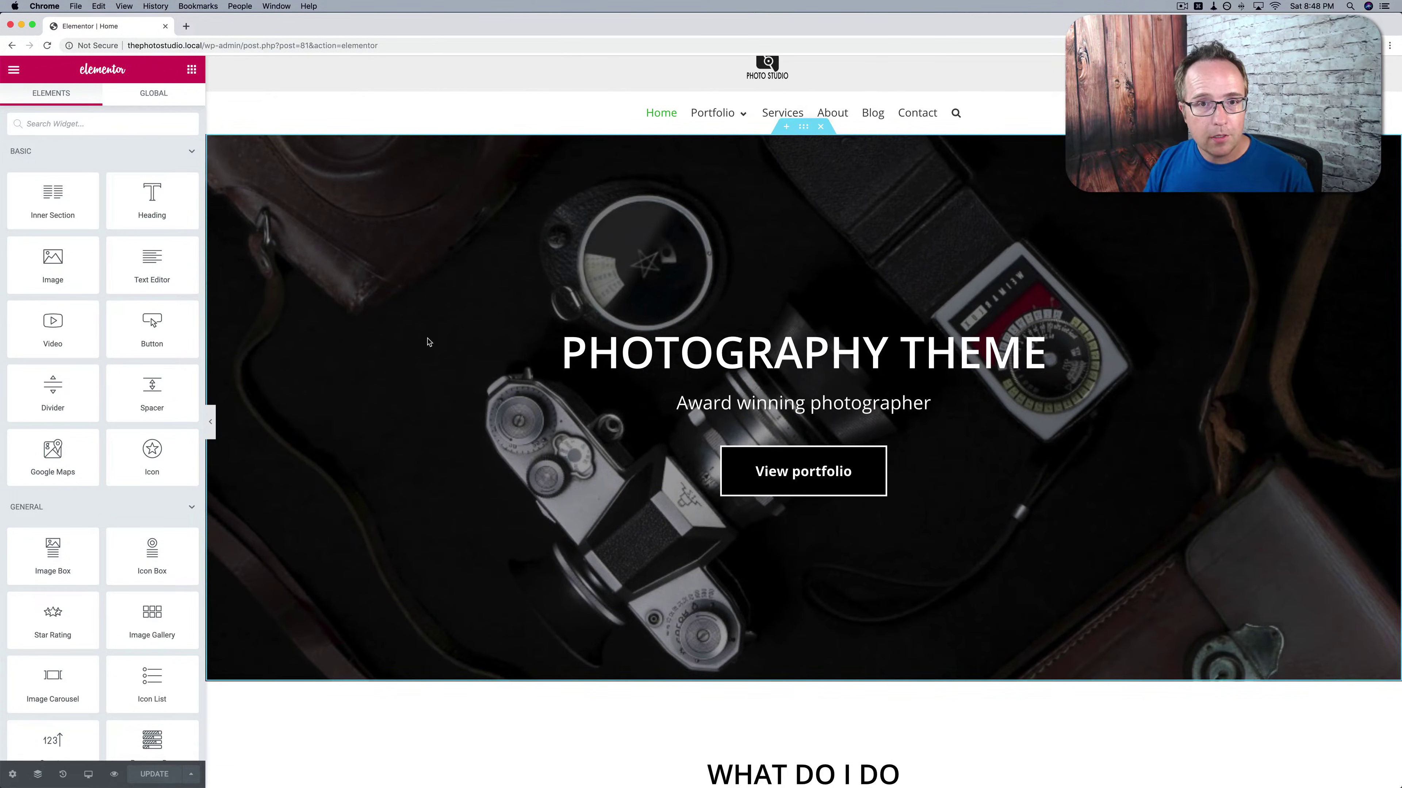
Change the hero section's main heading to "The Photo Studio".
{"action": "left_click", "coordinate": [926, 348]}
{"action": "left_click_drag", "start_coordinate": [1047, 352], "coordinate": [559, 352]}
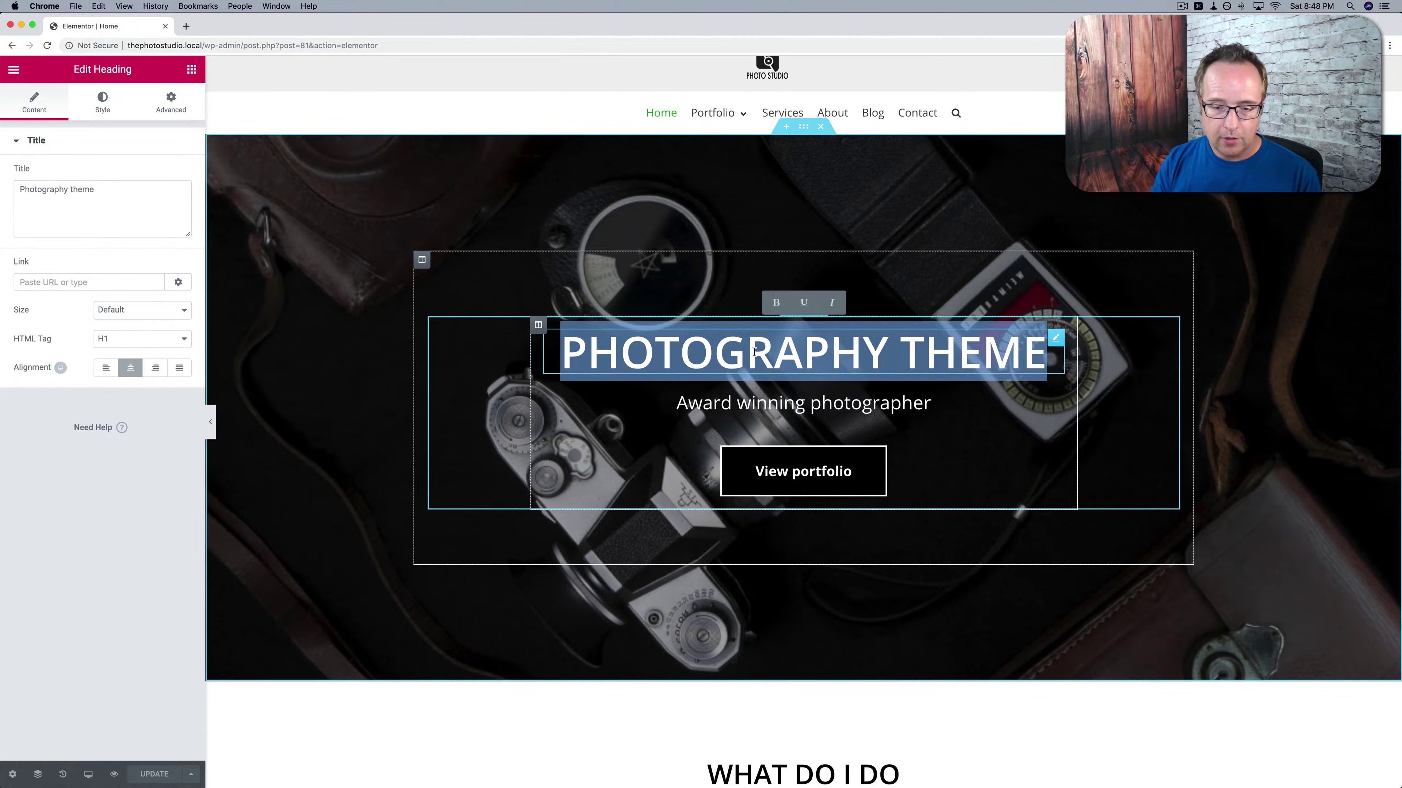
{"action": "left_click", "coordinate": [953, 348]}
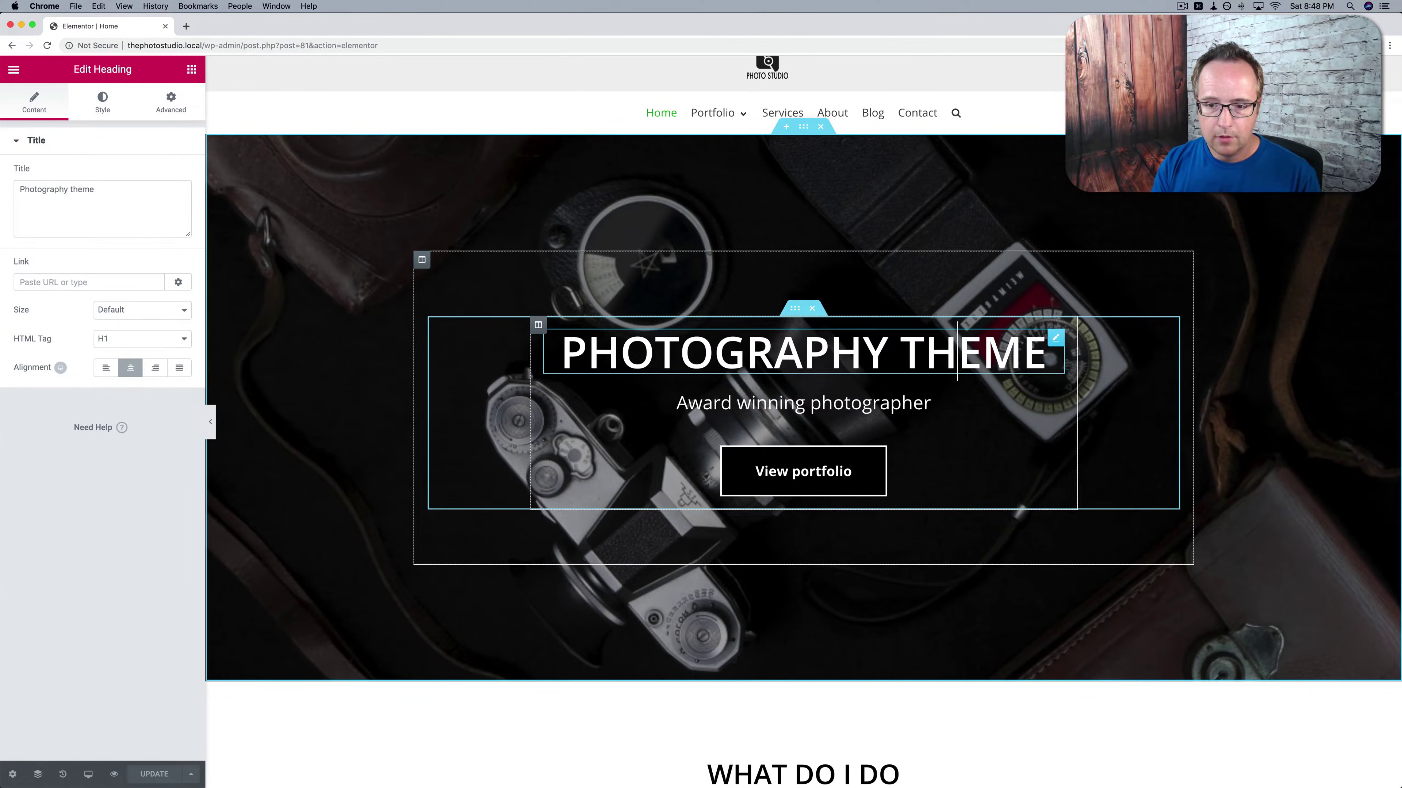
{"action": "key", "text": "Delete"}
{"action": "key", "text": "Delete"}
{"action": "key", "text": "Delete"}
{"action": "key", "text": "BackSpace"}
{"action": "key", "text": "BackSpace"}
{"action": "key", "text": "BackSpace"}
{"action": "key", "text": "BackSpace"}
{"action": "key", "text": "BackSpace"}
{"action": "key", "text": "BackSpace"}
{"action": "key", "text": "BackSpace"}
{"action": "key", "text": "BackSpace"}
{"action": "key", "text": "BackSpace"}
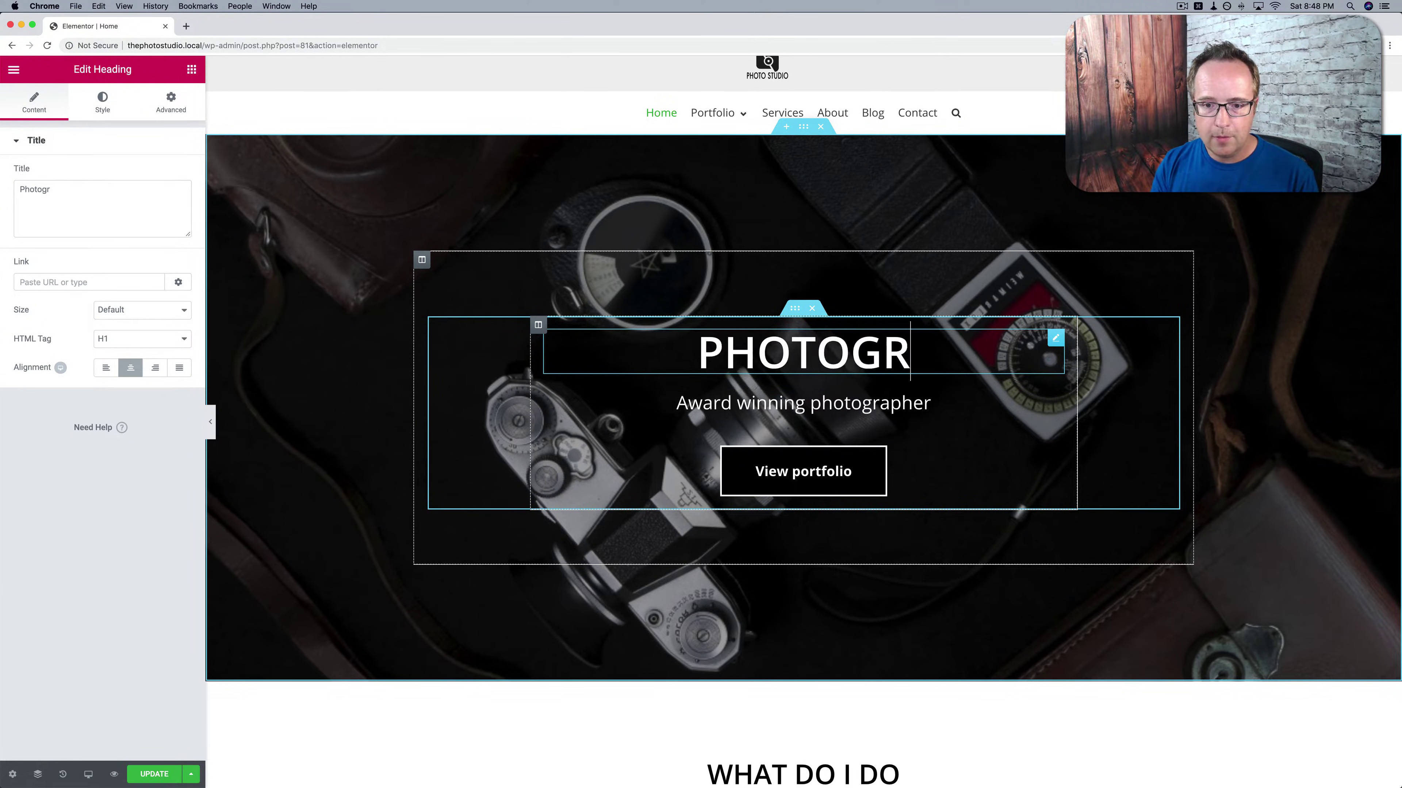
{"action": "type", "text": "STudio"}
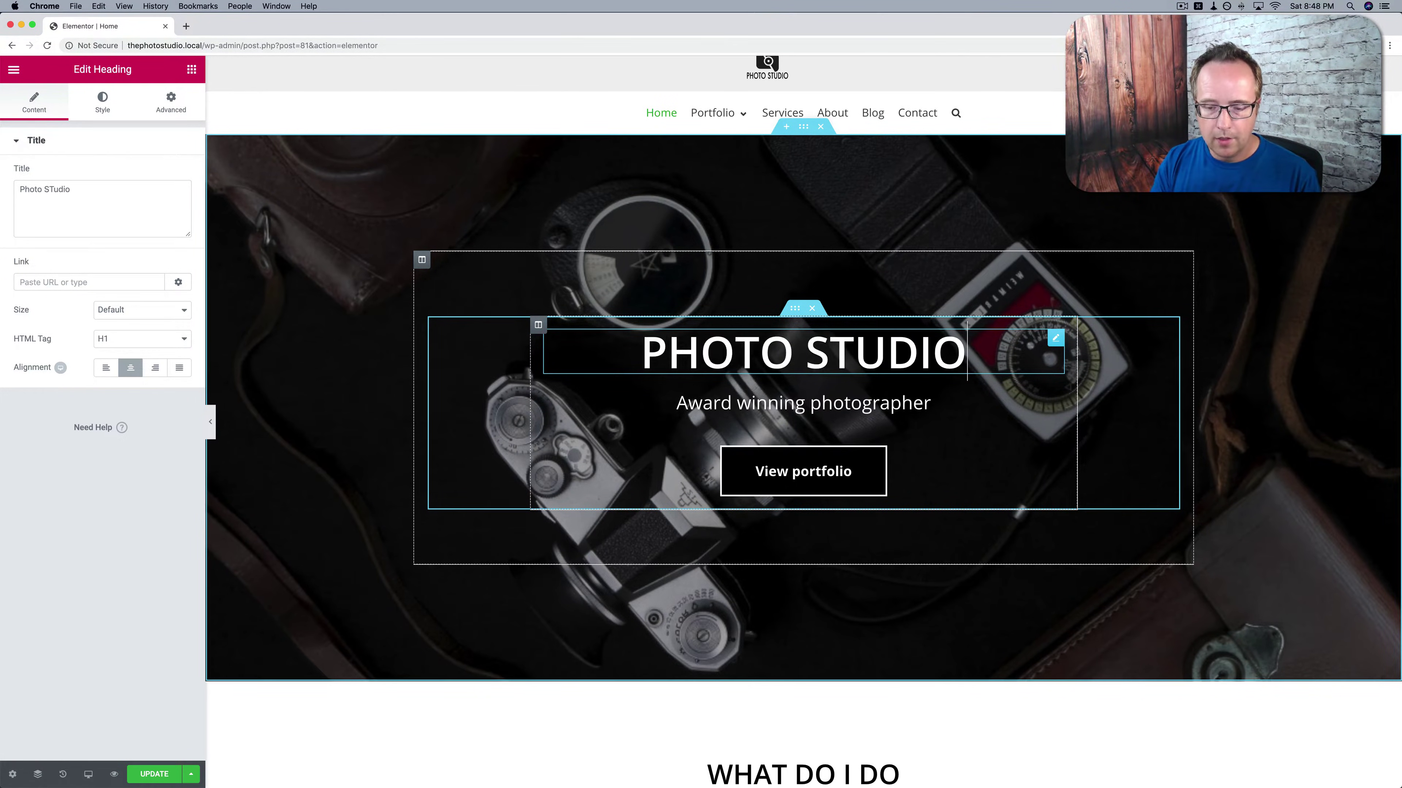
{"action": "key", "text": "super+a"}
{"action": "key", "text": "Left"}
{"action": "type", "text": "The"}
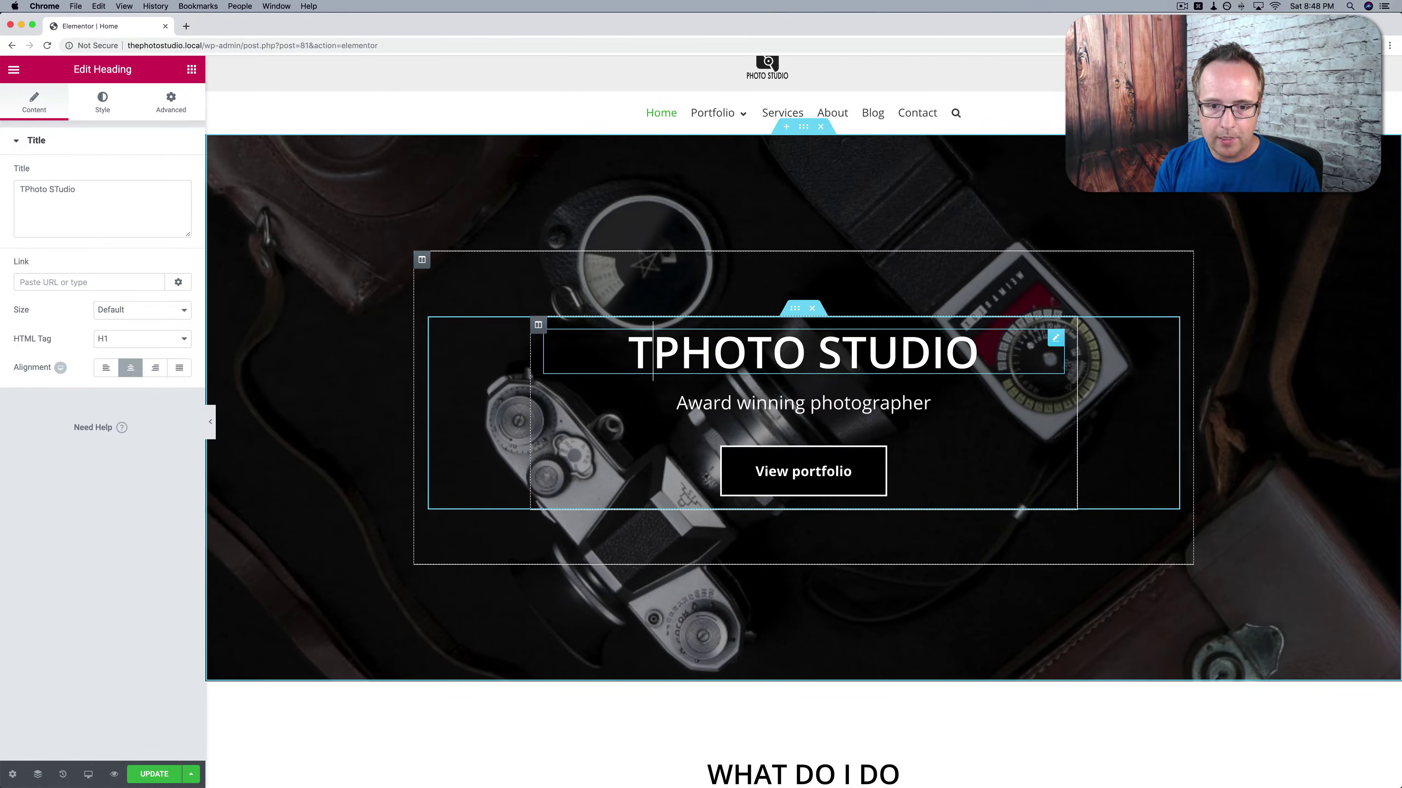
Replace the hero subtitle with "I'm the best photographer".
{"action": "left_click", "coordinate": [935, 403]}
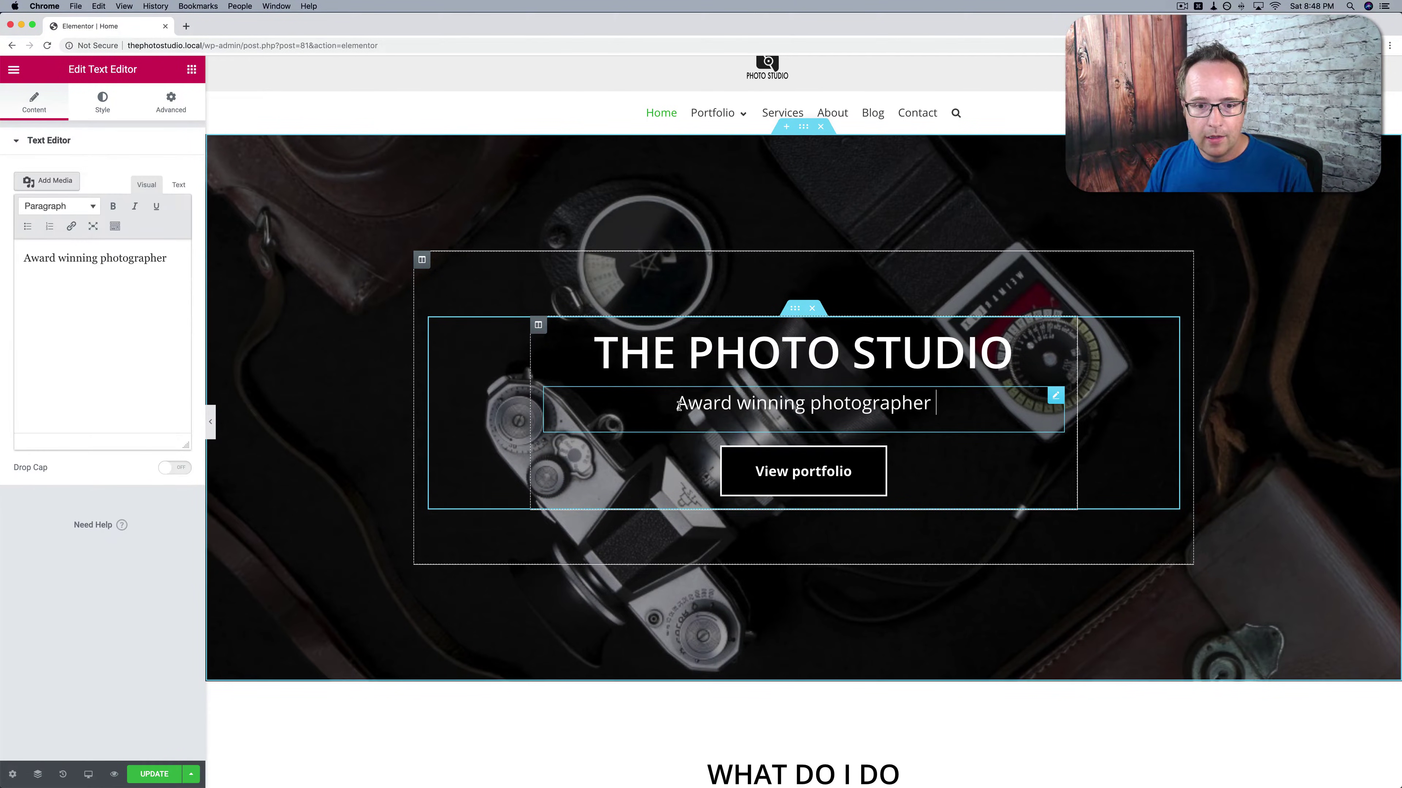
{"action": "left_click_drag", "start_coordinate": [678, 406], "coordinate": [937, 413]}
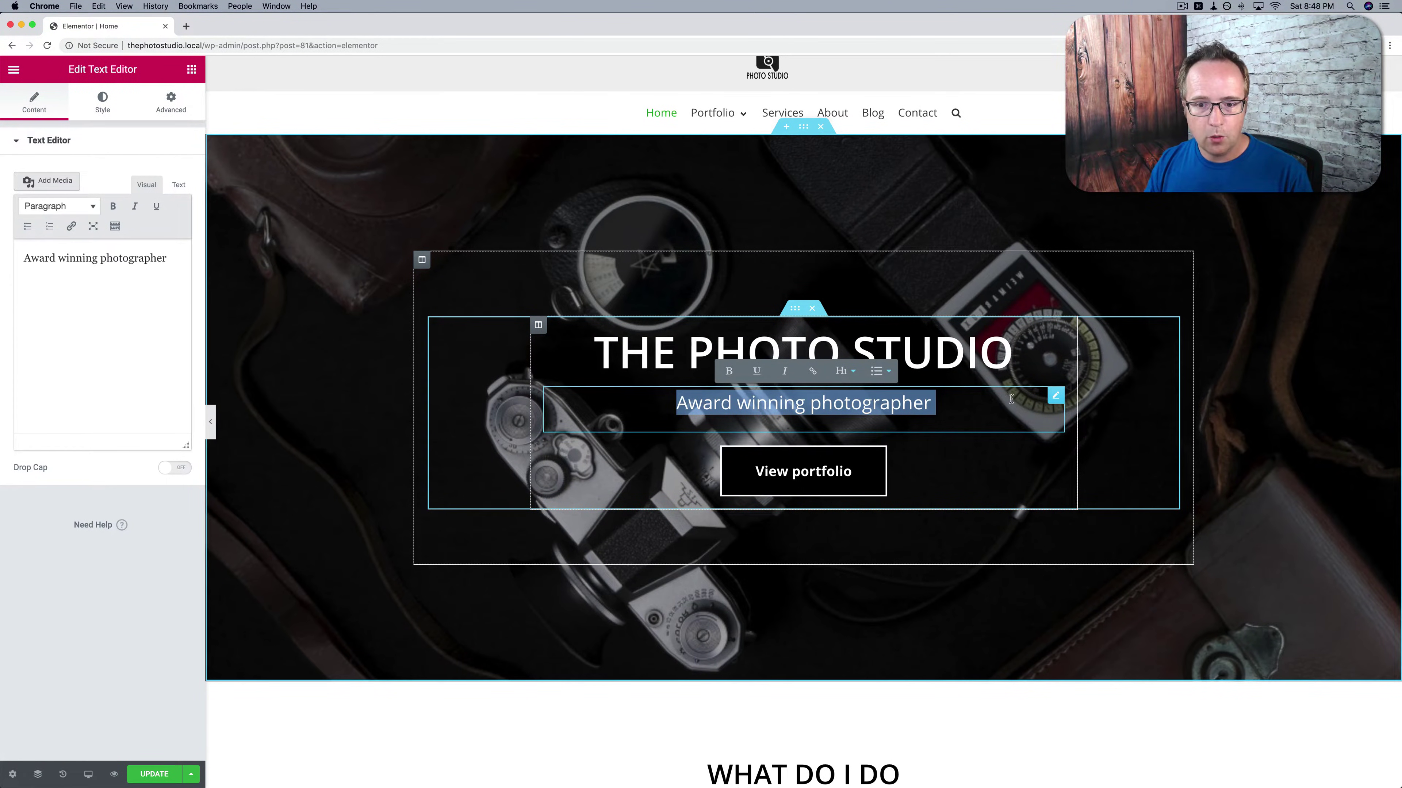
{"action": "type", "text": "I'm"}
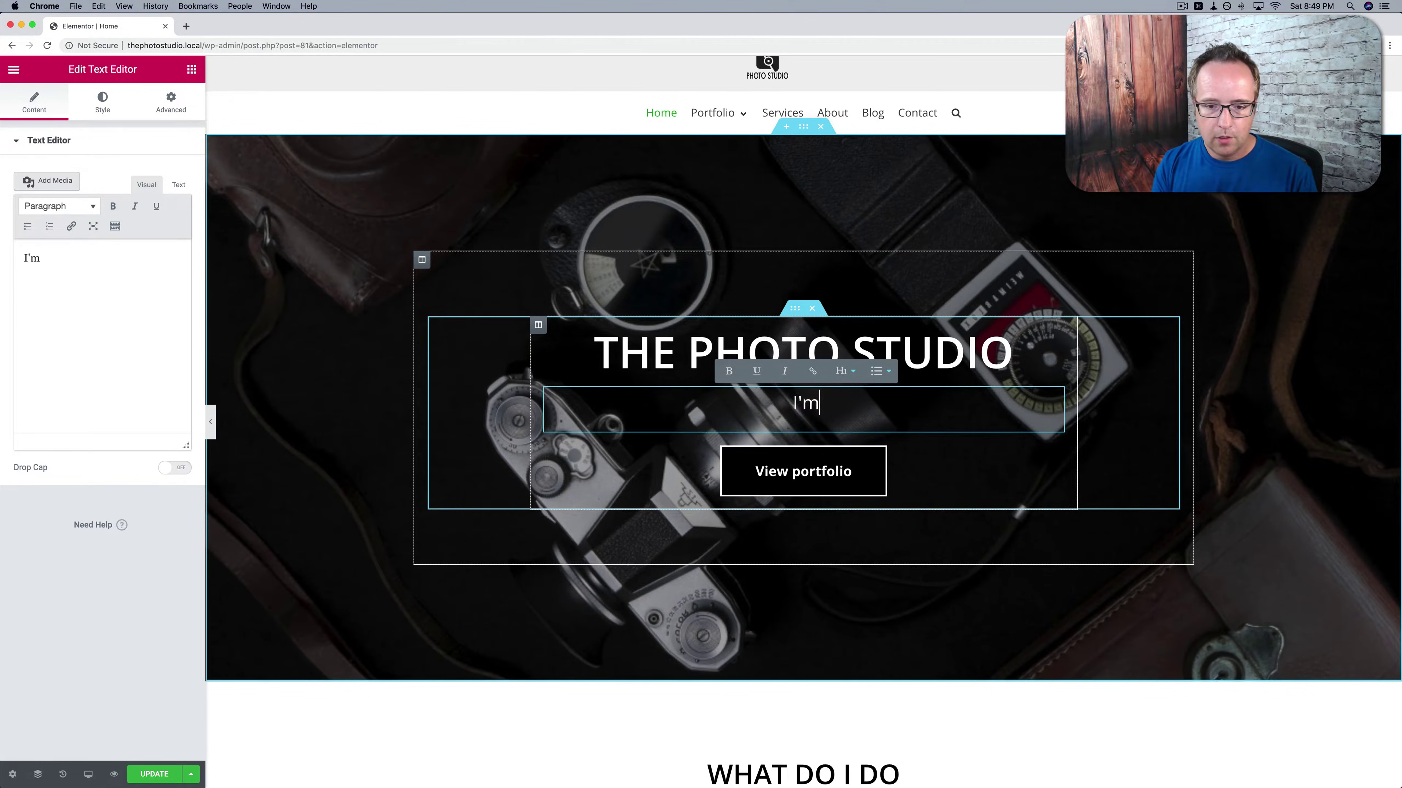
{"action": "type", "text": " the best photography"}
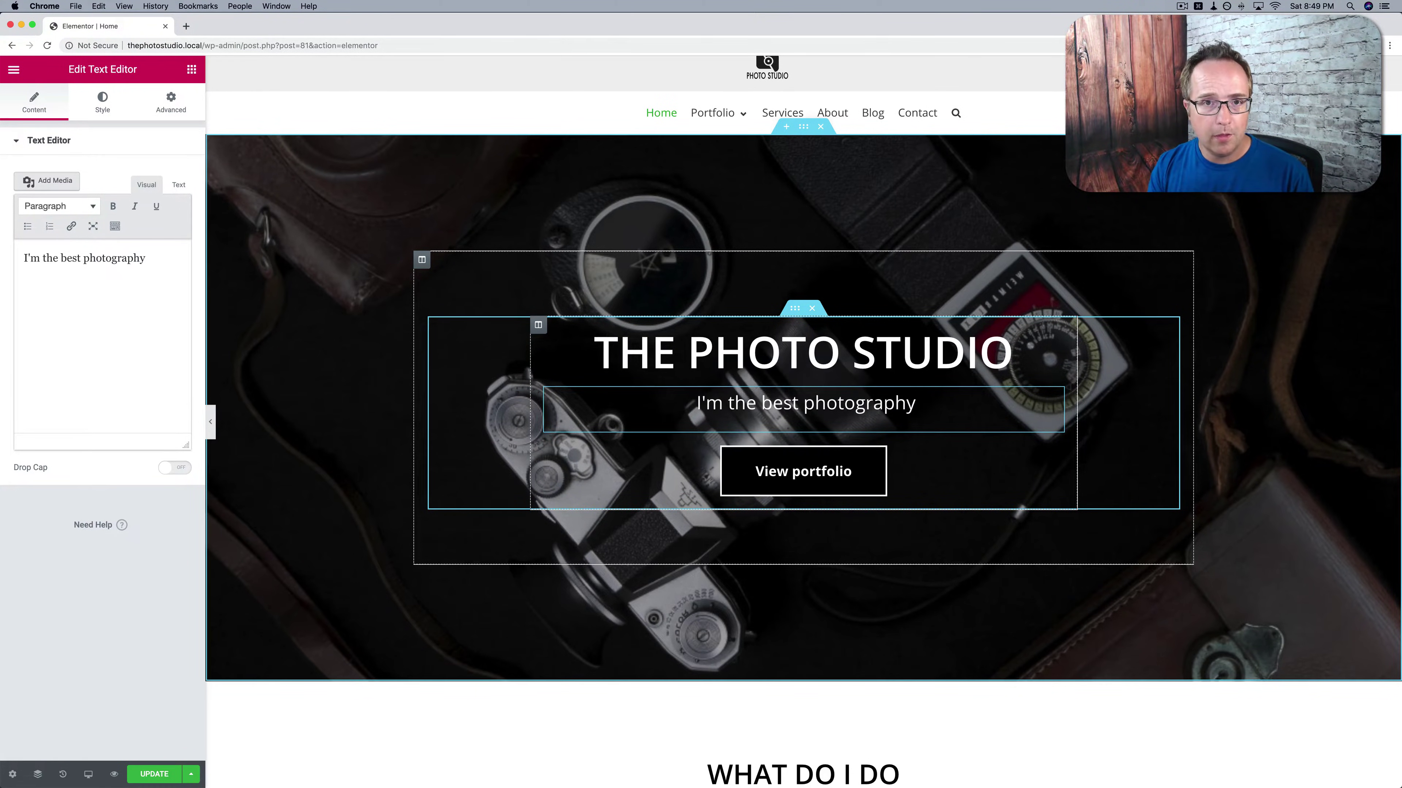
{"action": "key", "text": "BackSpace"}
{"action": "type", "text": "er"}
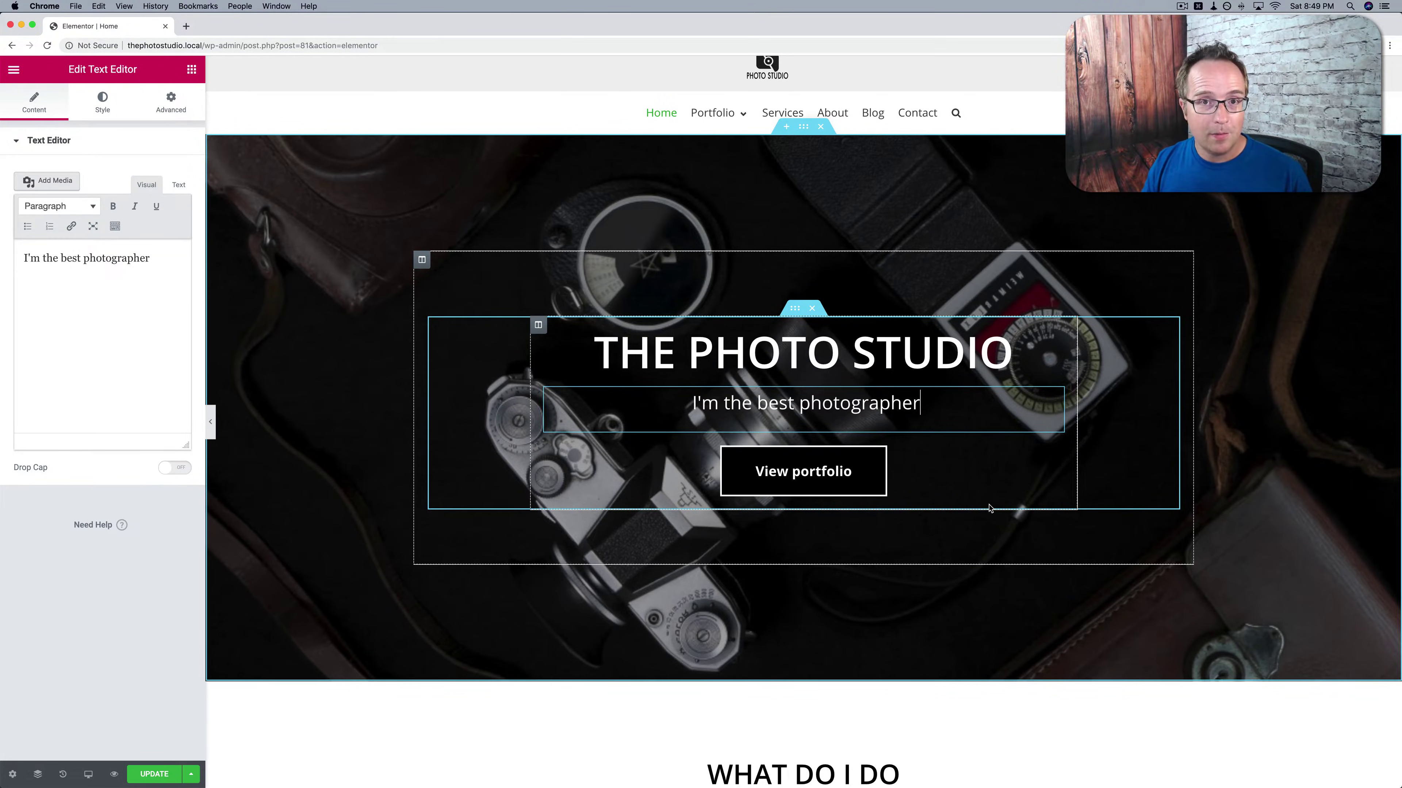
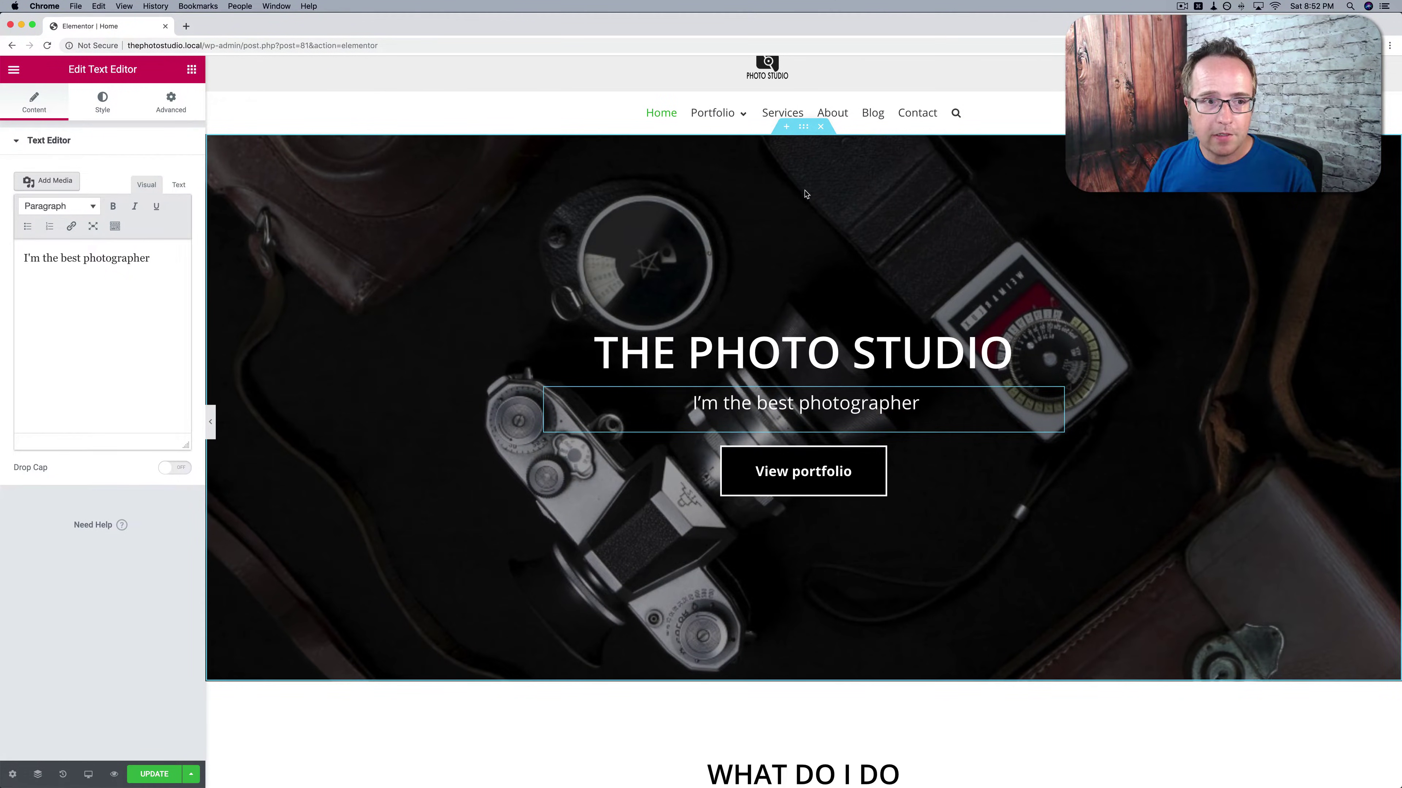
Open the hero section's style settings, dismissing the editing tip, and bring up the media chooser for its background image.
{"action": "left_click", "coordinate": [804, 131]}
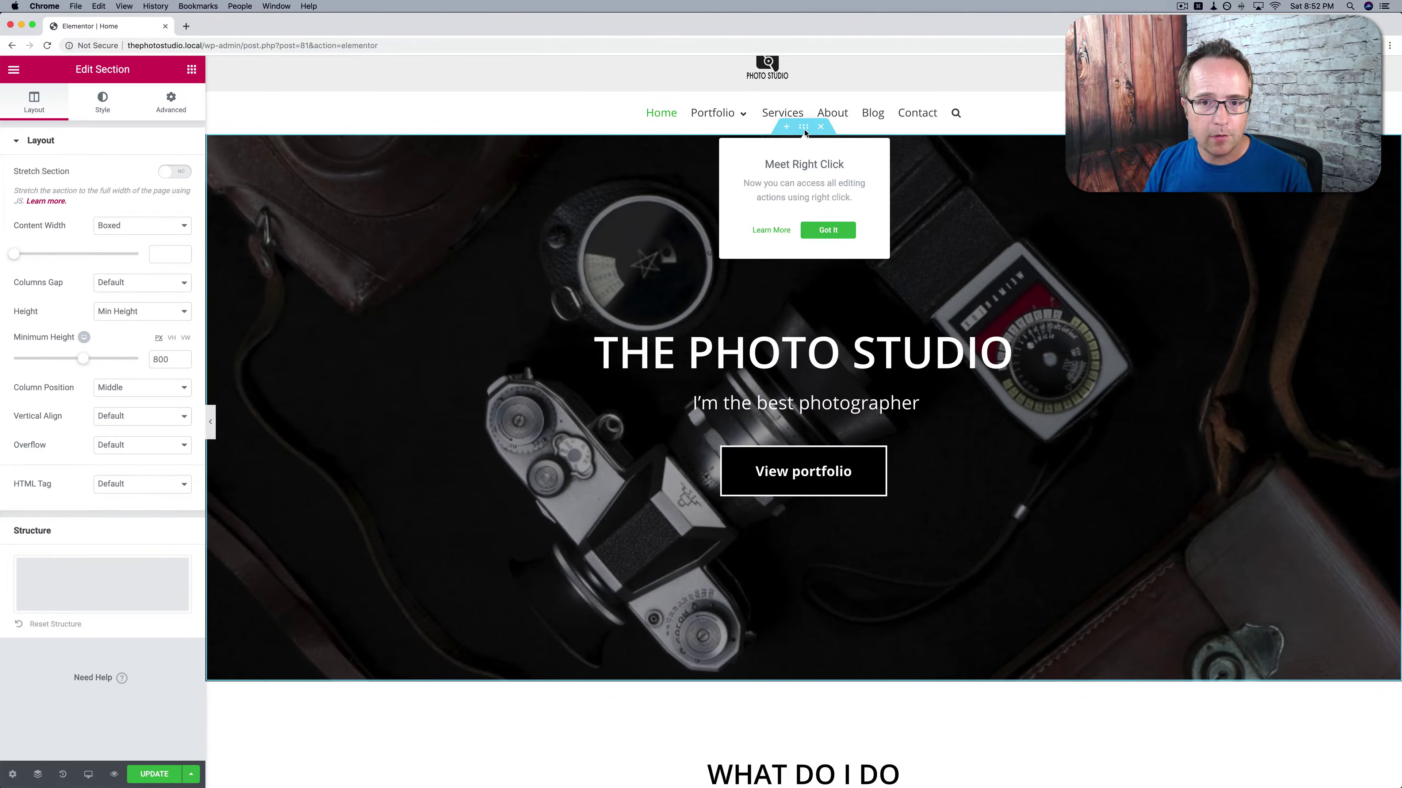
{"action": "left_click", "coordinate": [828, 233]}
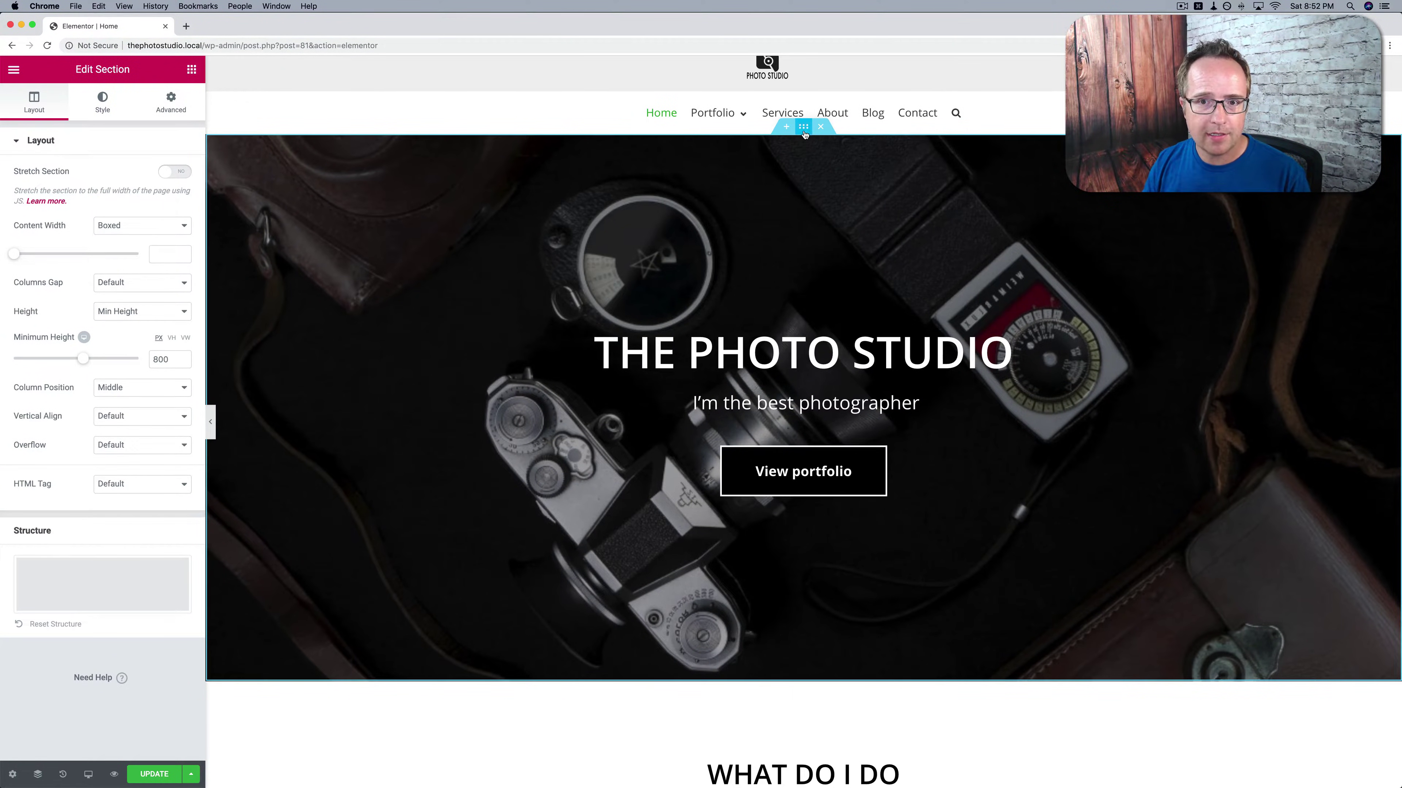
{"action": "left_click", "coordinate": [118, 113]}
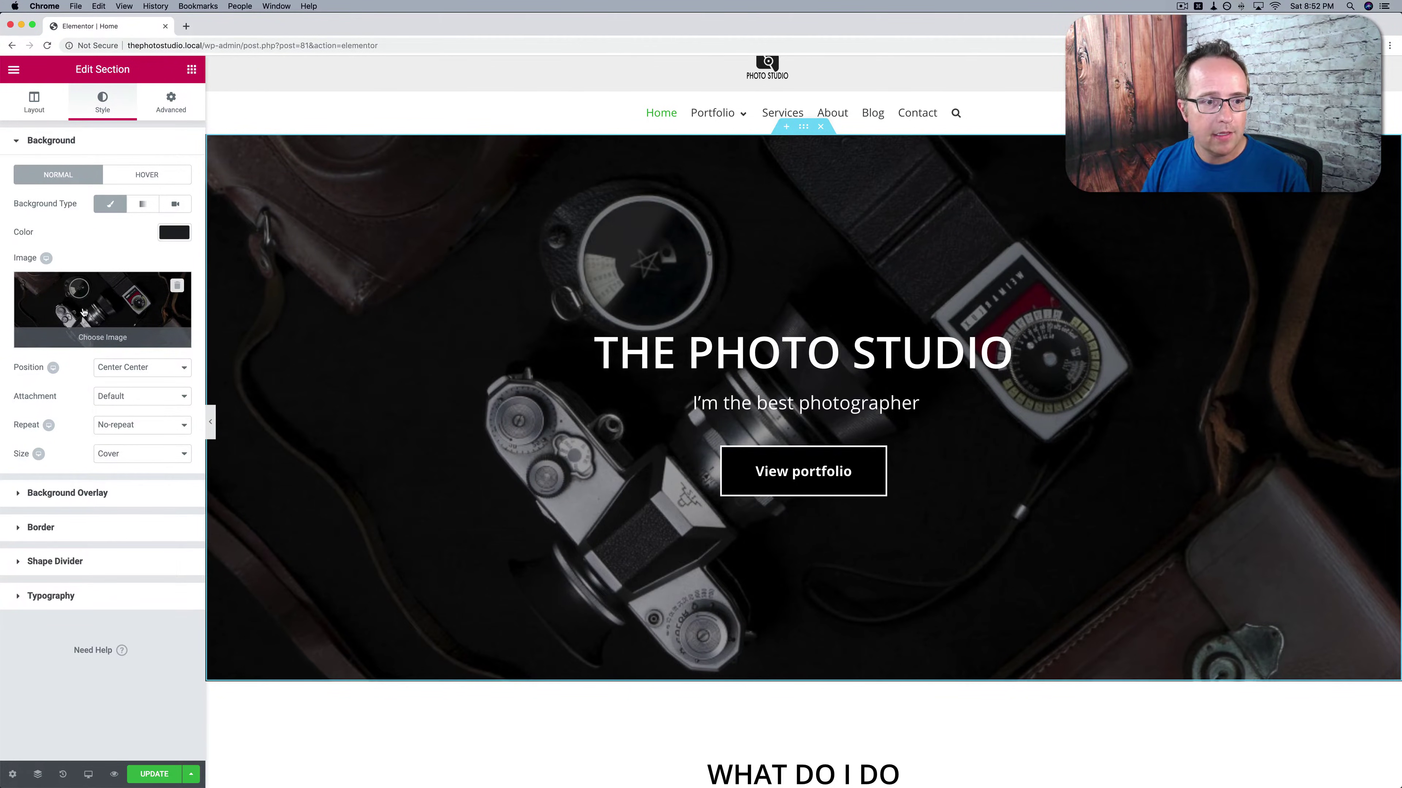
{"action": "left_click", "coordinate": [107, 338]}
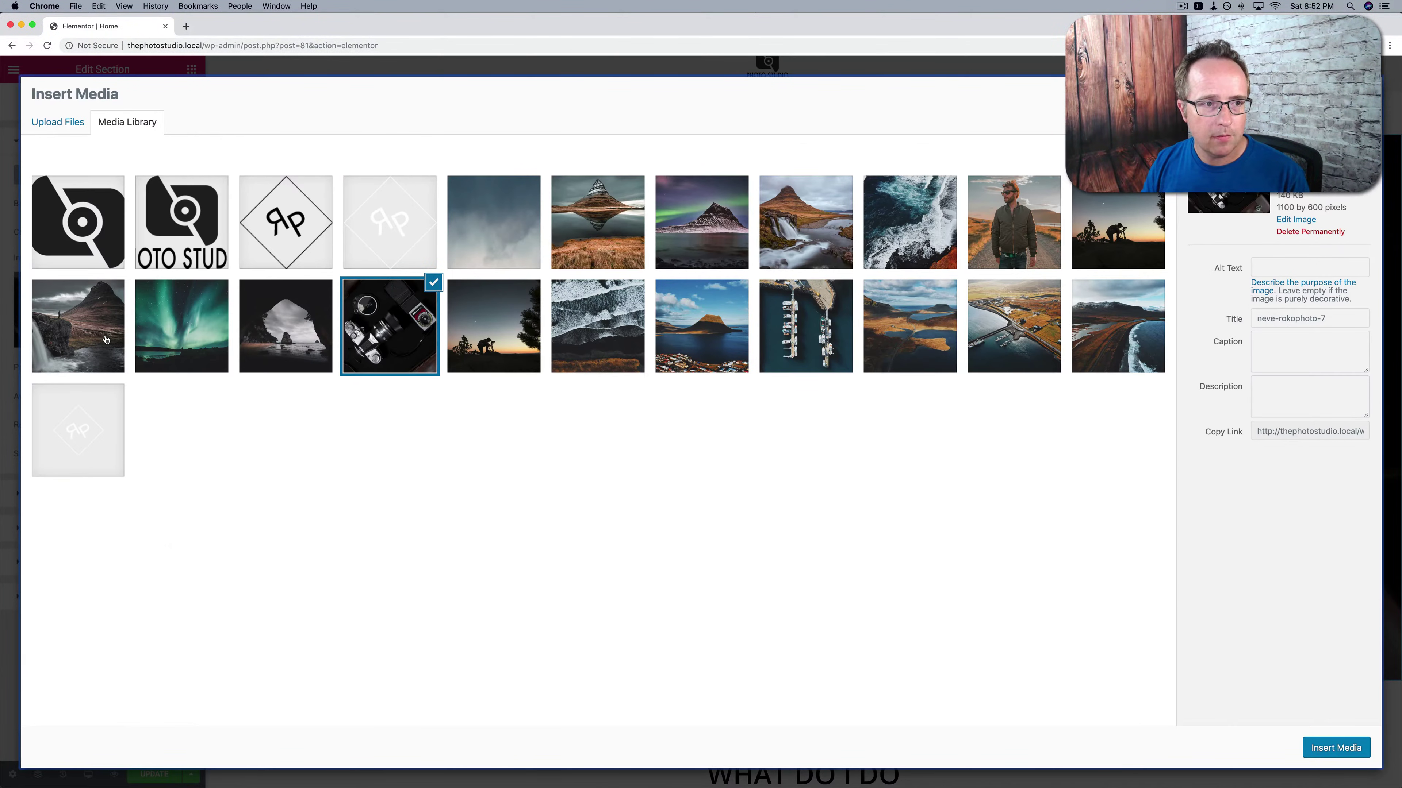
Upload hero-image.jpg from the images folder and insert it as the hero section's background image.
{"action": "left_click", "coordinate": [53, 124]}
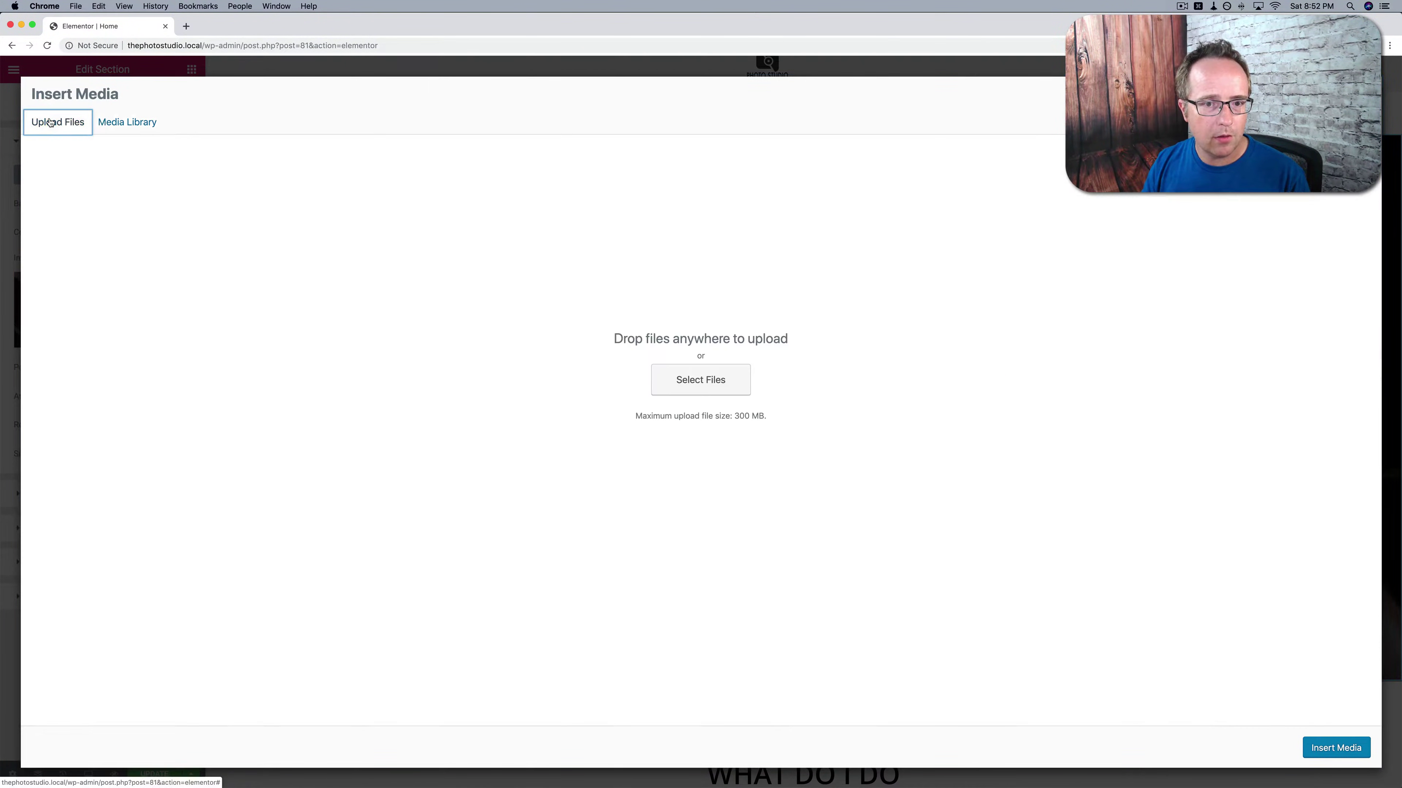
{"action": "left_click", "coordinate": [691, 382]}
{"action": "left_click", "coordinate": [601, 84]}
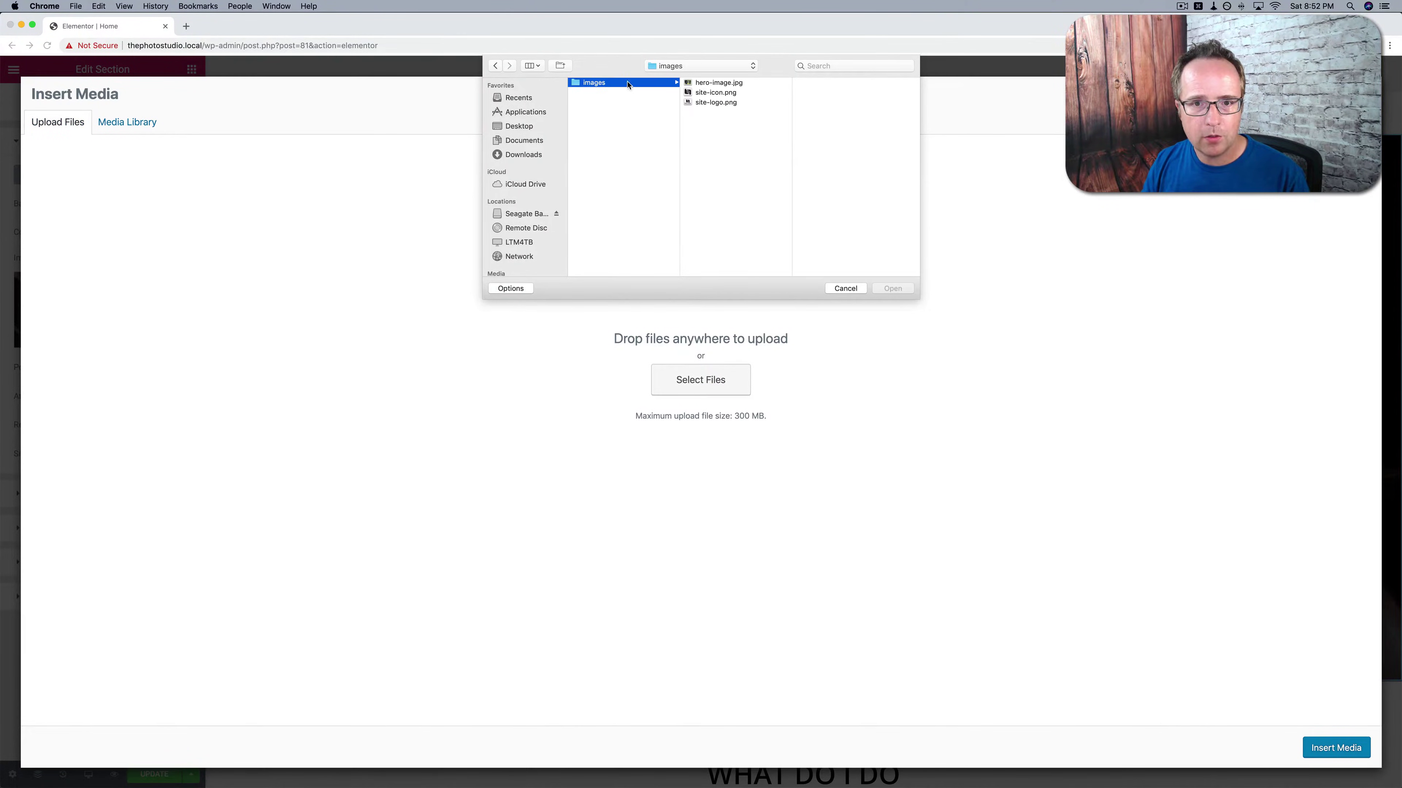
{"action": "left_click", "coordinate": [741, 84]}
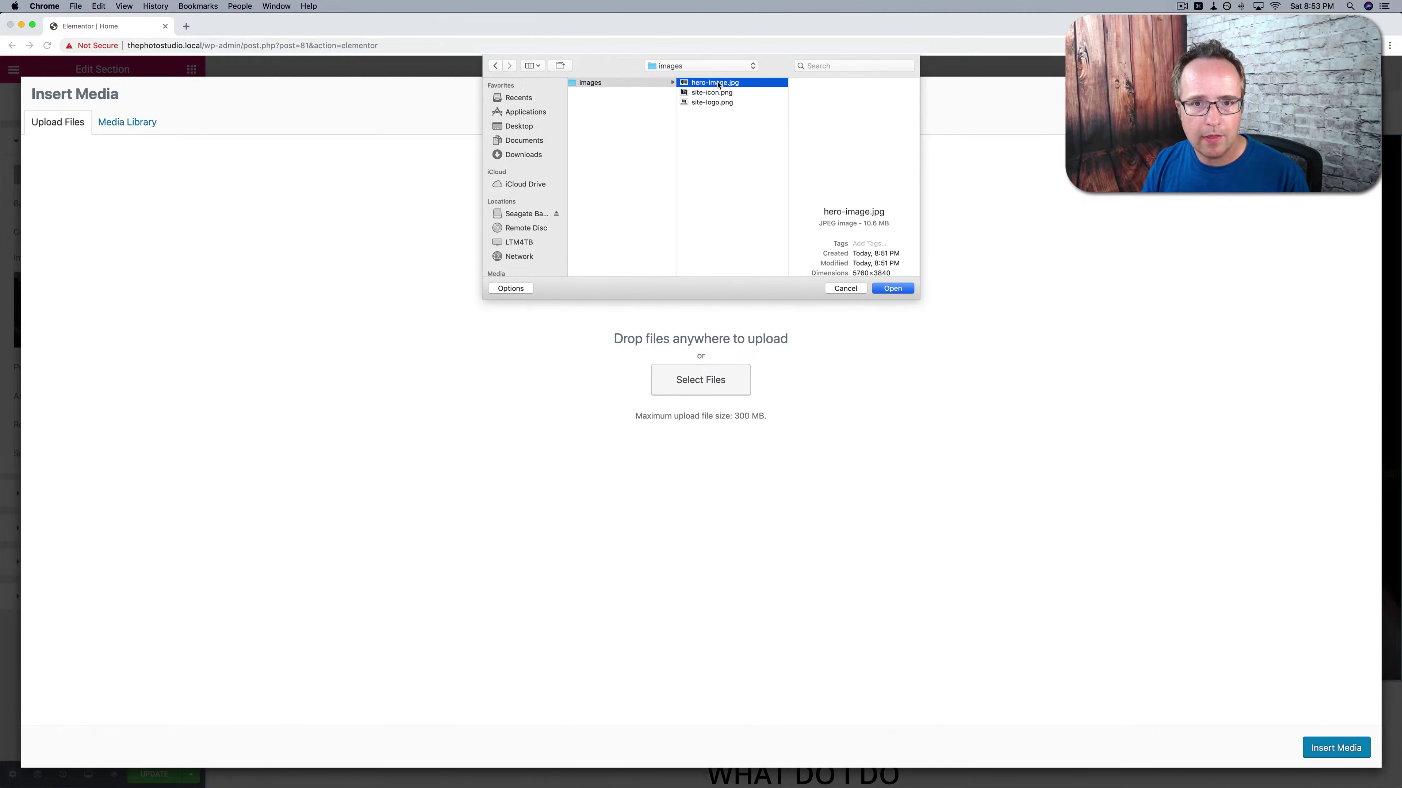
{"action": "left_click", "coordinate": [892, 289]}
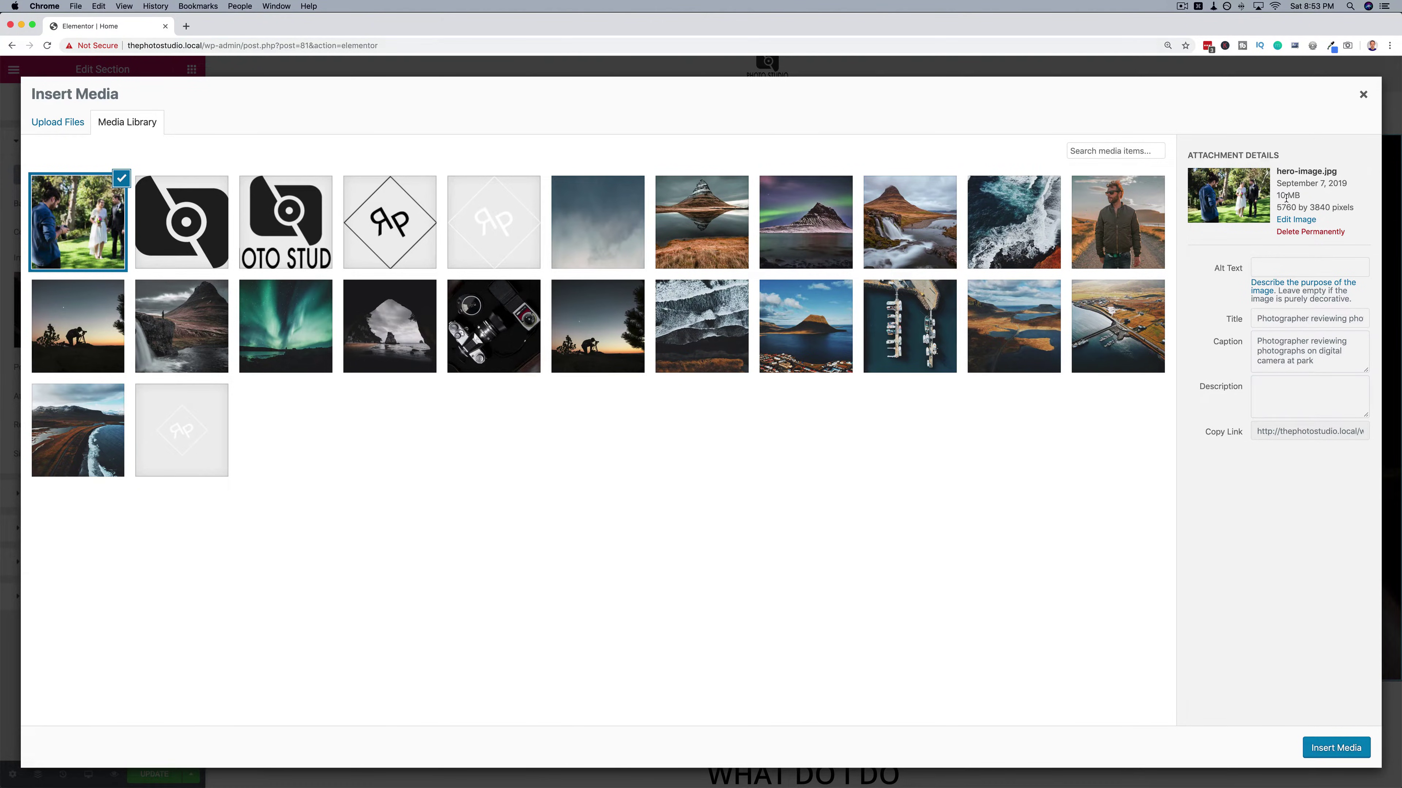
{"action": "left_click_drag", "start_coordinate": [1302, 200], "coordinate": [1278, 196]}
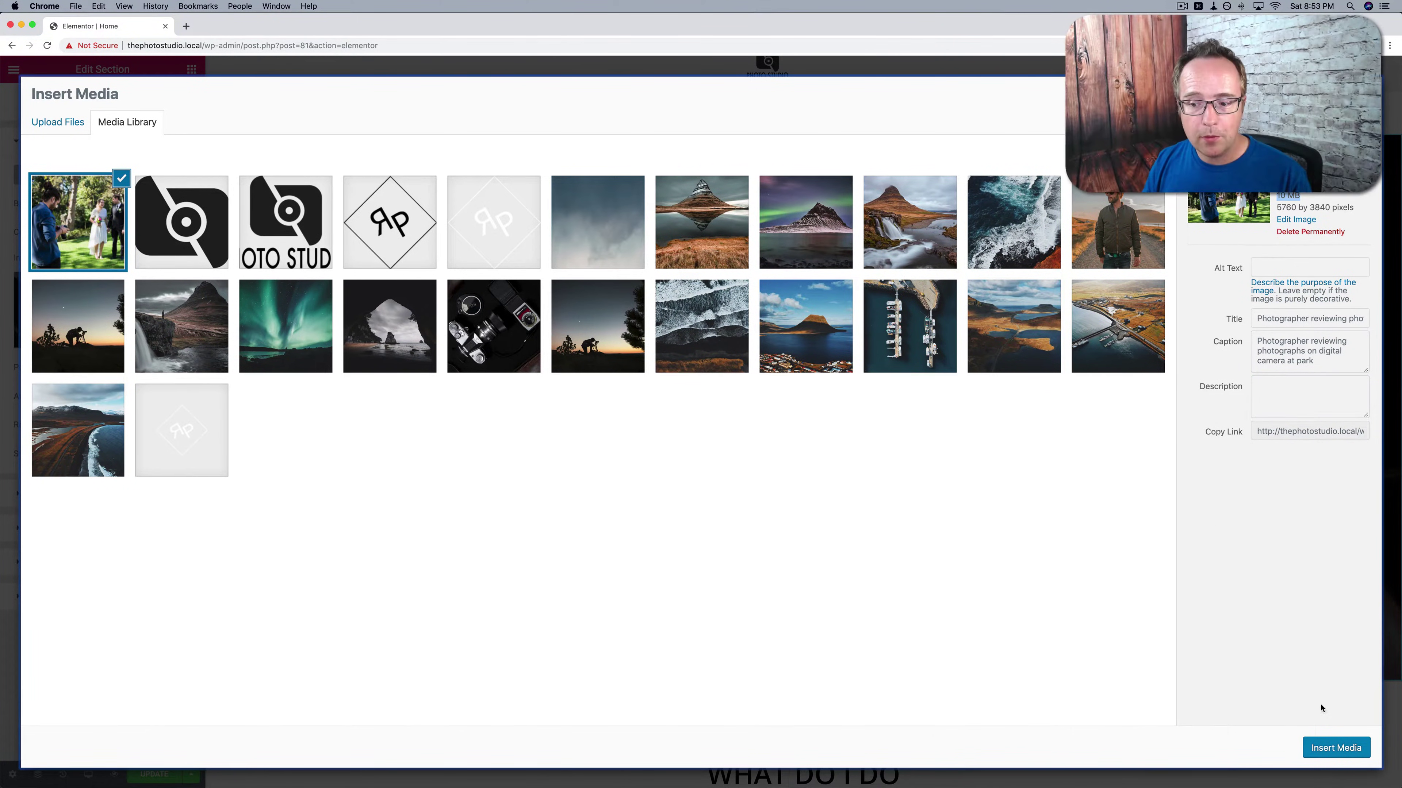
{"action": "left_click", "coordinate": [1335, 748]}
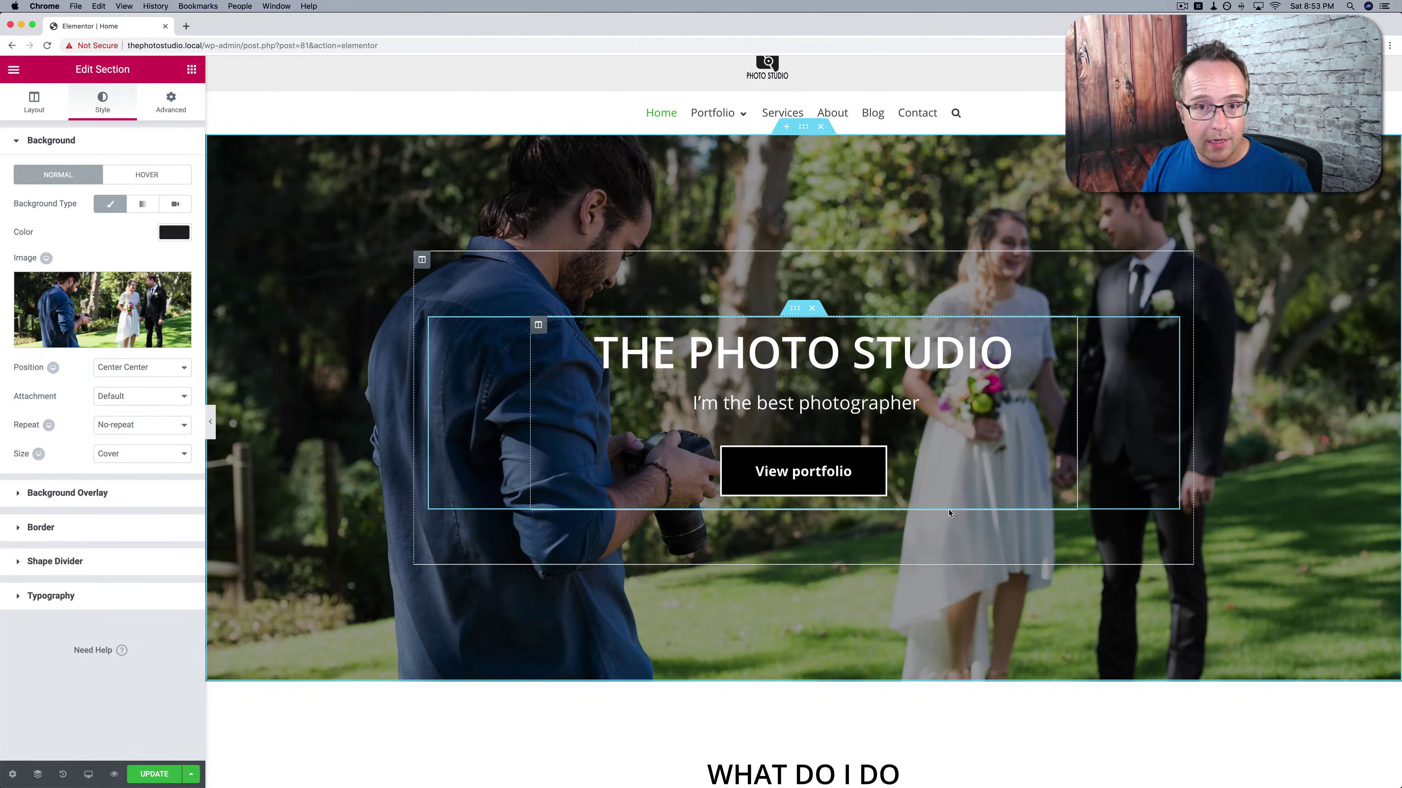
Save the updated Home page and exit Elementor to the WordPress dashboard.
{"action": "left_click", "coordinate": [152, 776]}
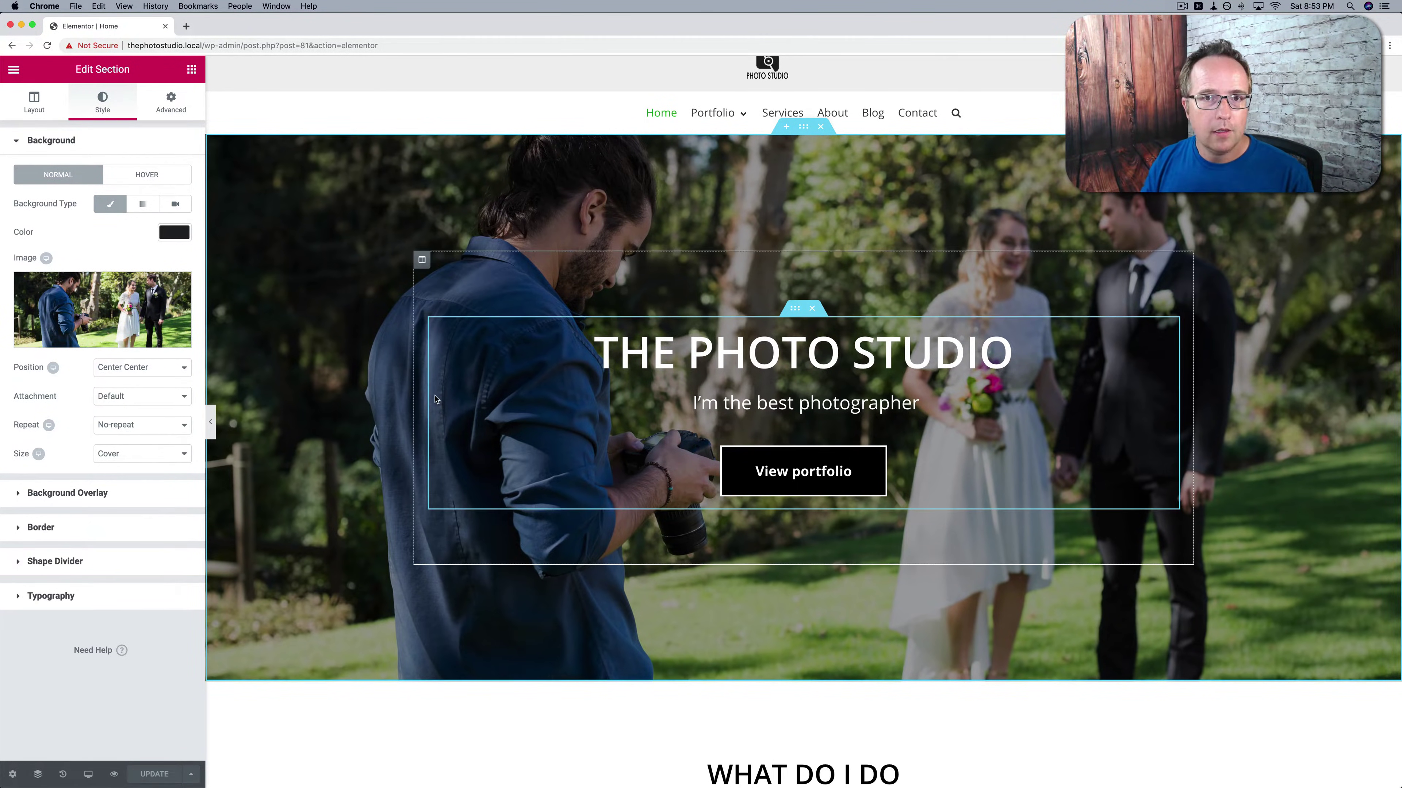
{"action": "left_click", "coordinate": [14, 70]}
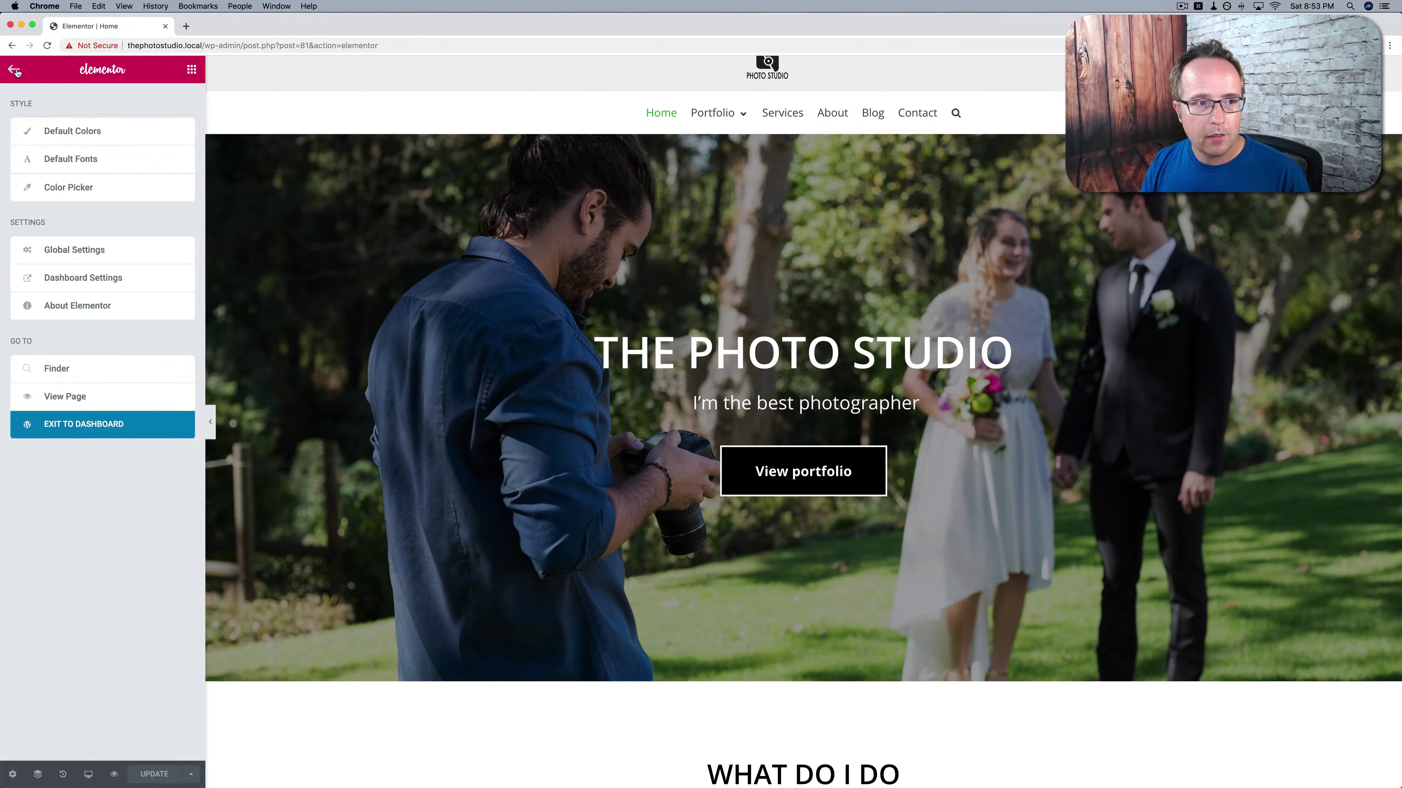
{"action": "left_click", "coordinate": [77, 417]}
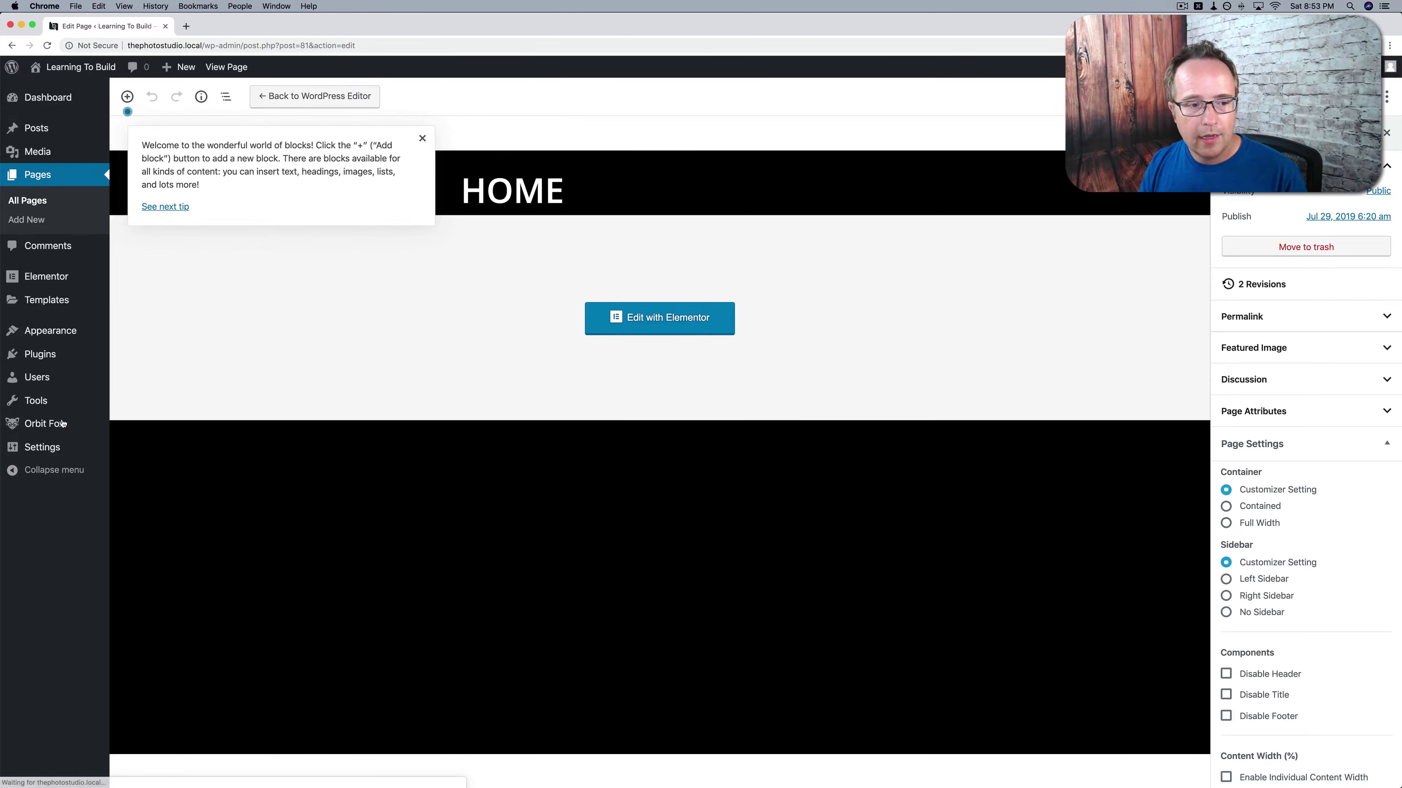
Go to adding a new plugin and search the plugin directory for "optimole".
{"action": "mouse_move", "coordinate": [60, 355]}
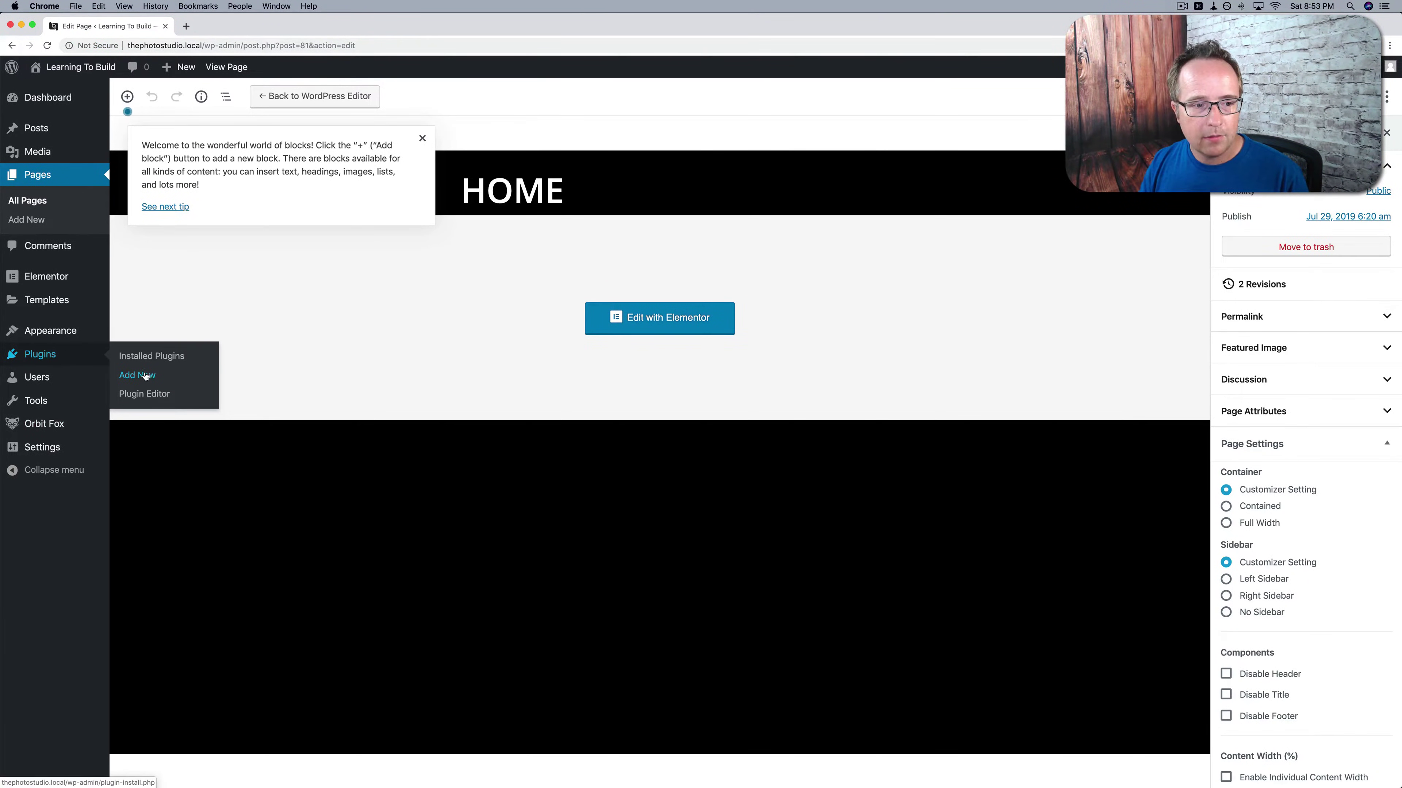
{"action": "left_click", "coordinate": [146, 377]}
{"action": "left_click", "coordinate": [1210, 180]}
{"action": "type", "text": "op"}
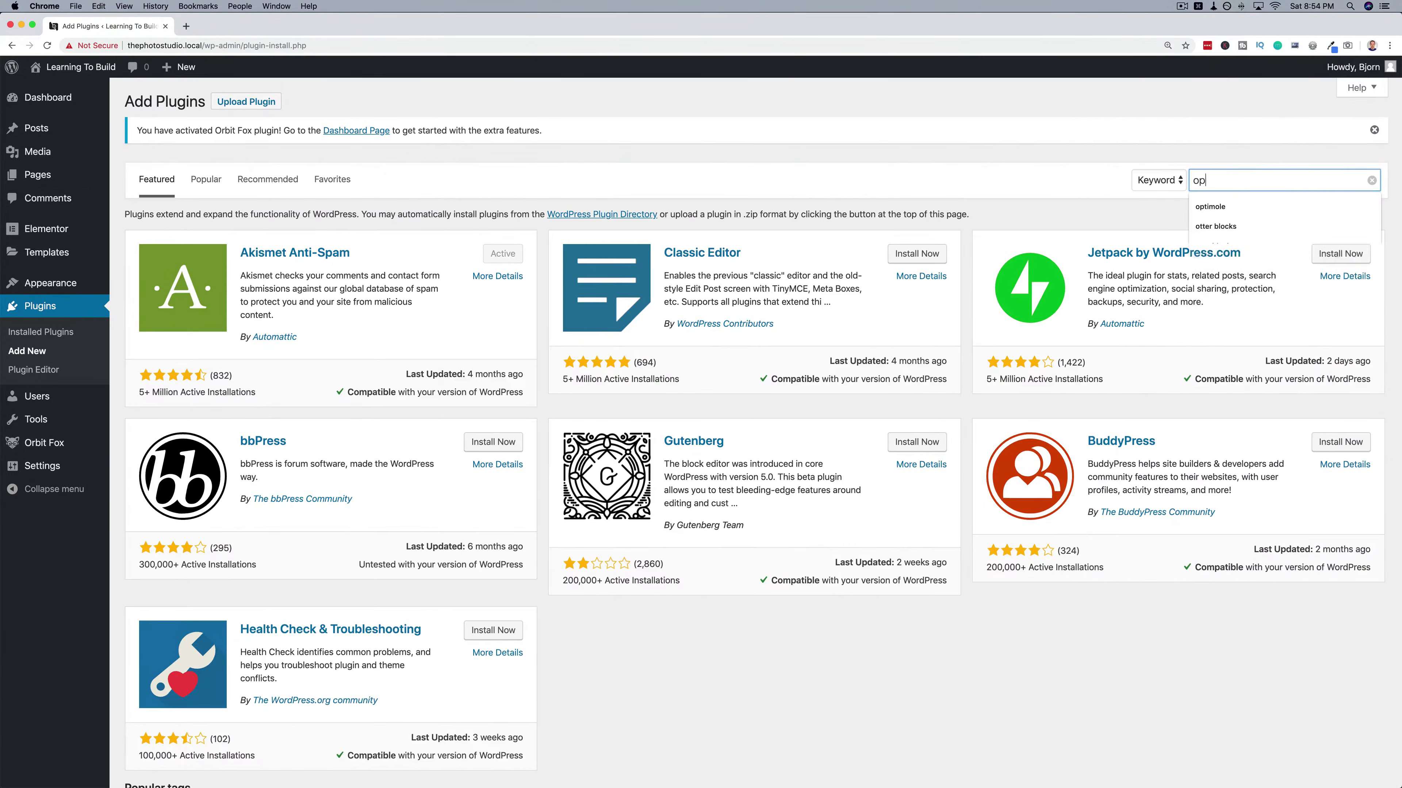
{"action": "type", "text": "timole"}
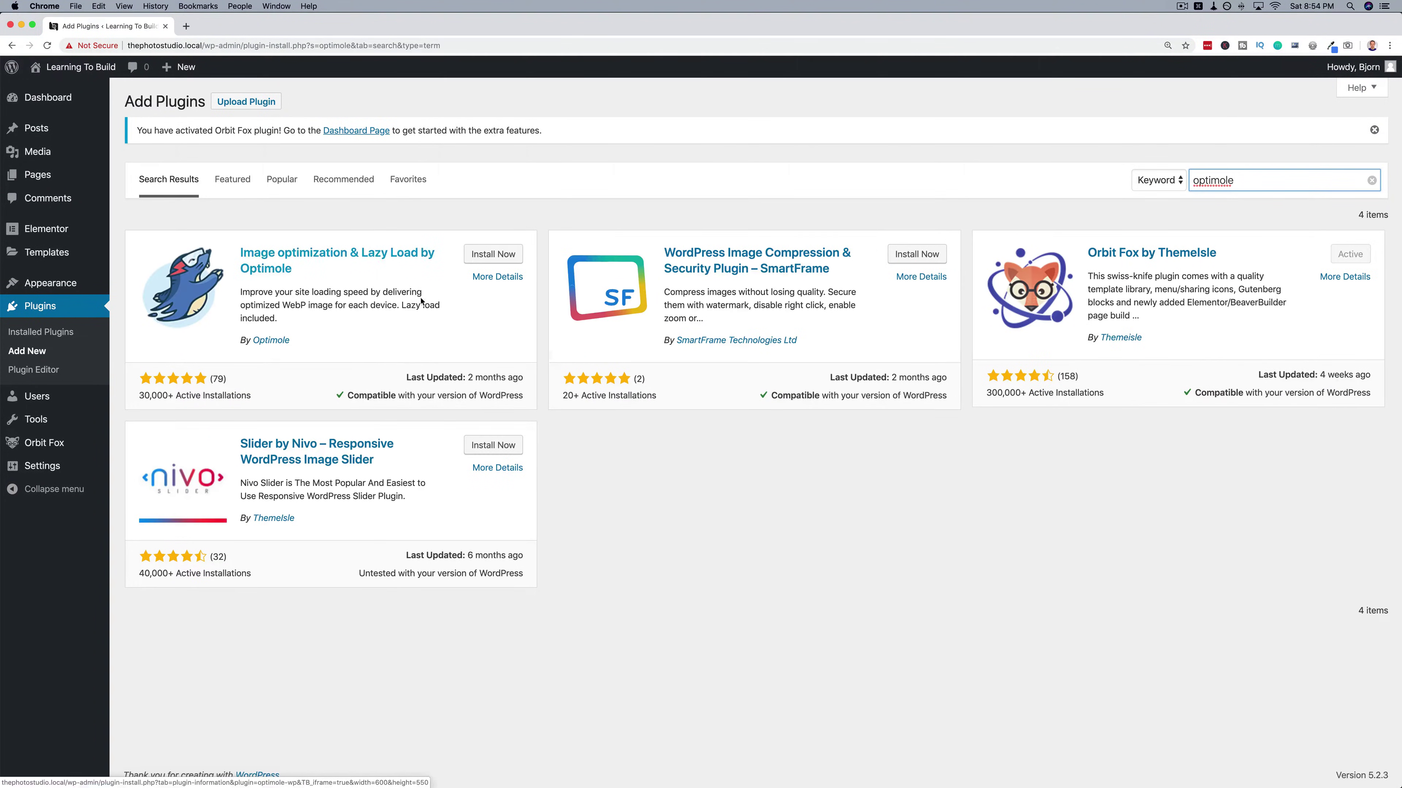
Install and activate the Image optimization & Lazy Load by Optimole plugin and open its Optimole page.
{"action": "left_click", "coordinate": [500, 255]}
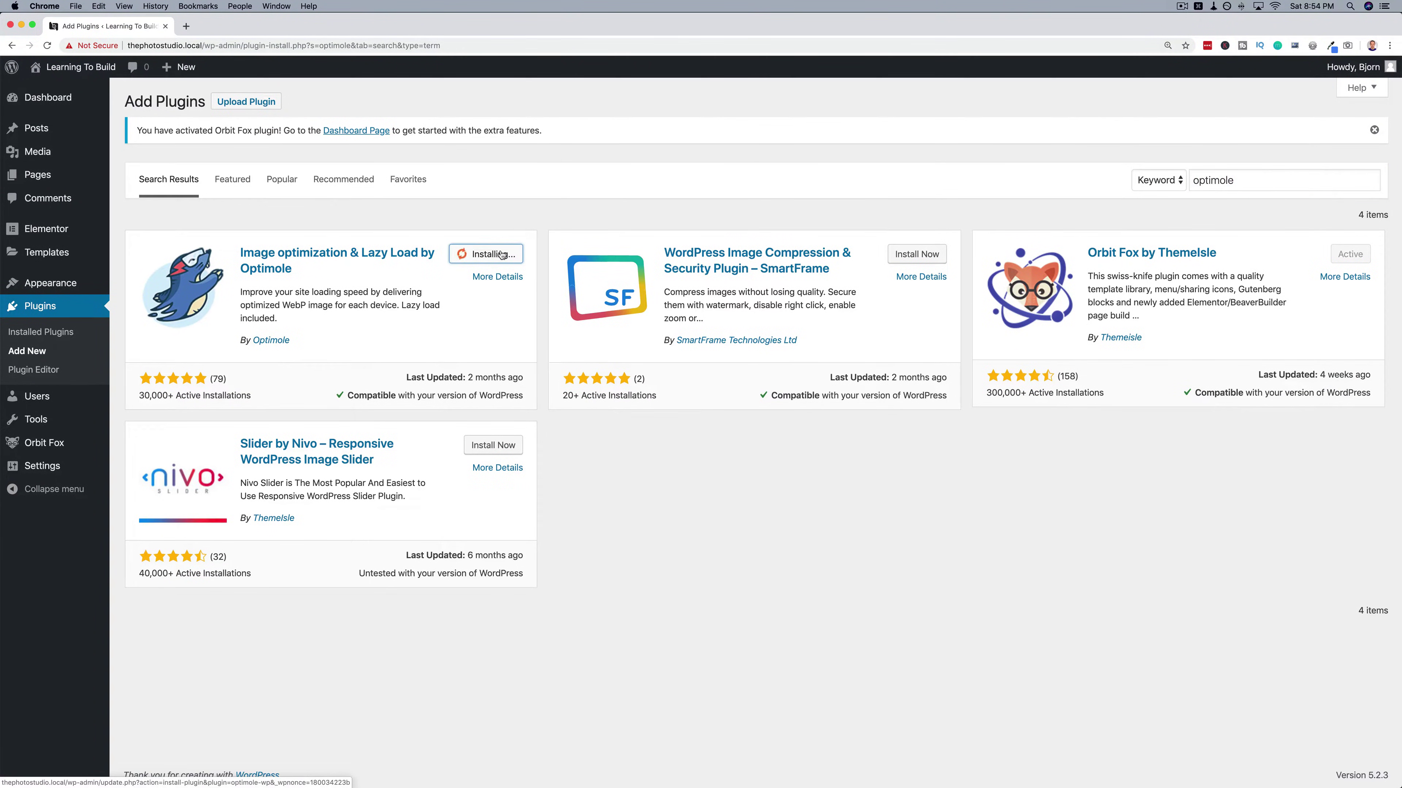
{"action": "left_click", "coordinate": [486, 254]}
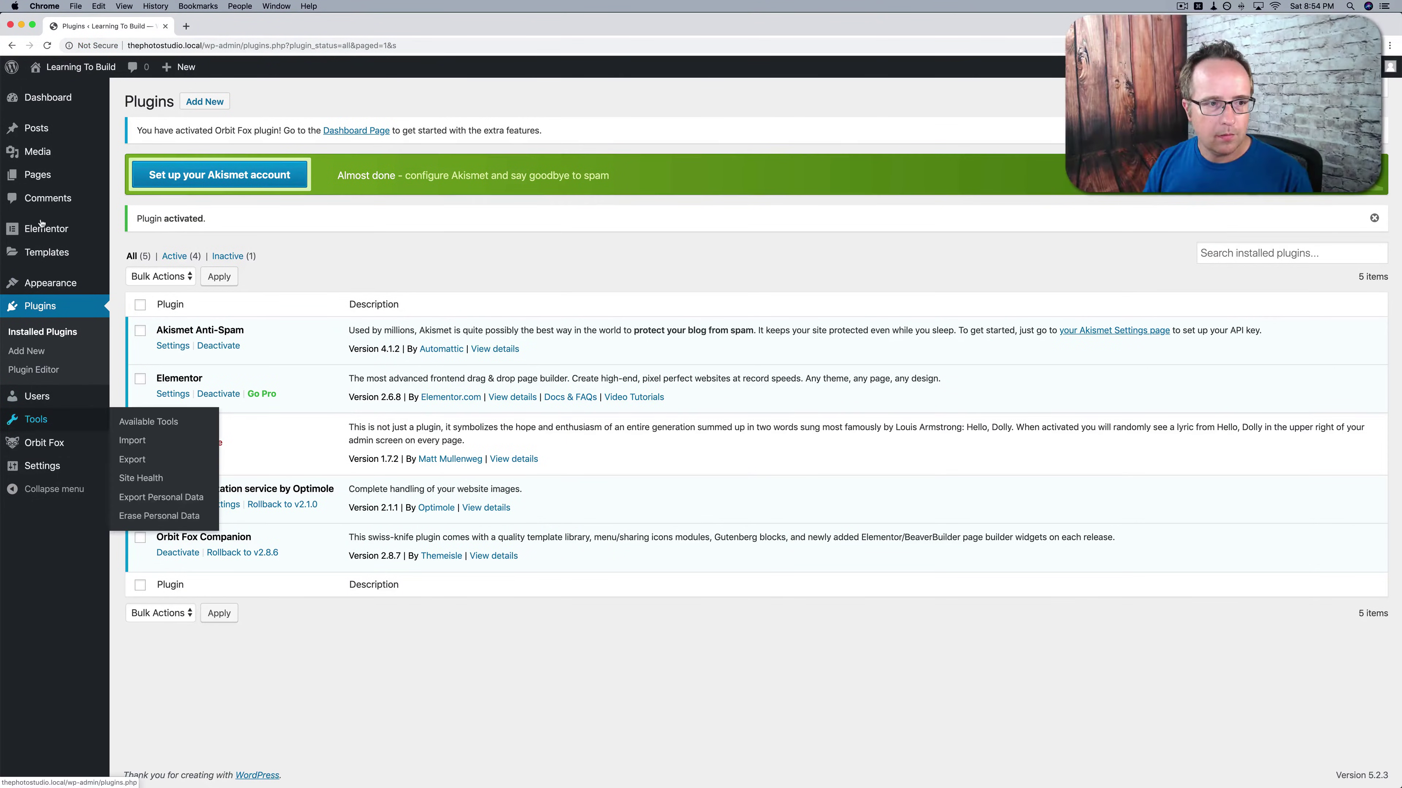
{"action": "mouse_move", "coordinate": [43, 149]}
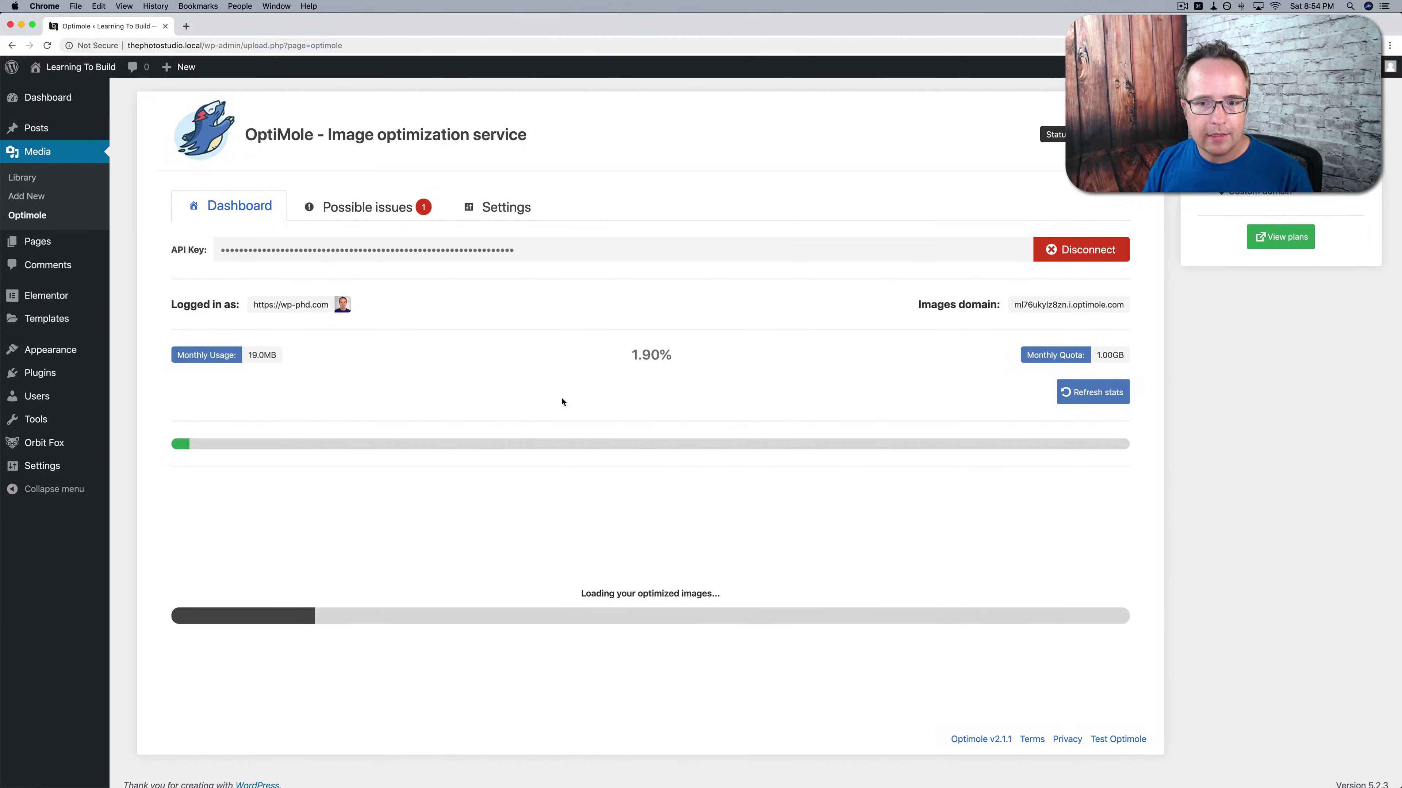
Disconnect the current Optimole account and choose to connect with an existing API key.
{"action": "left_click", "coordinate": [1080, 259]}
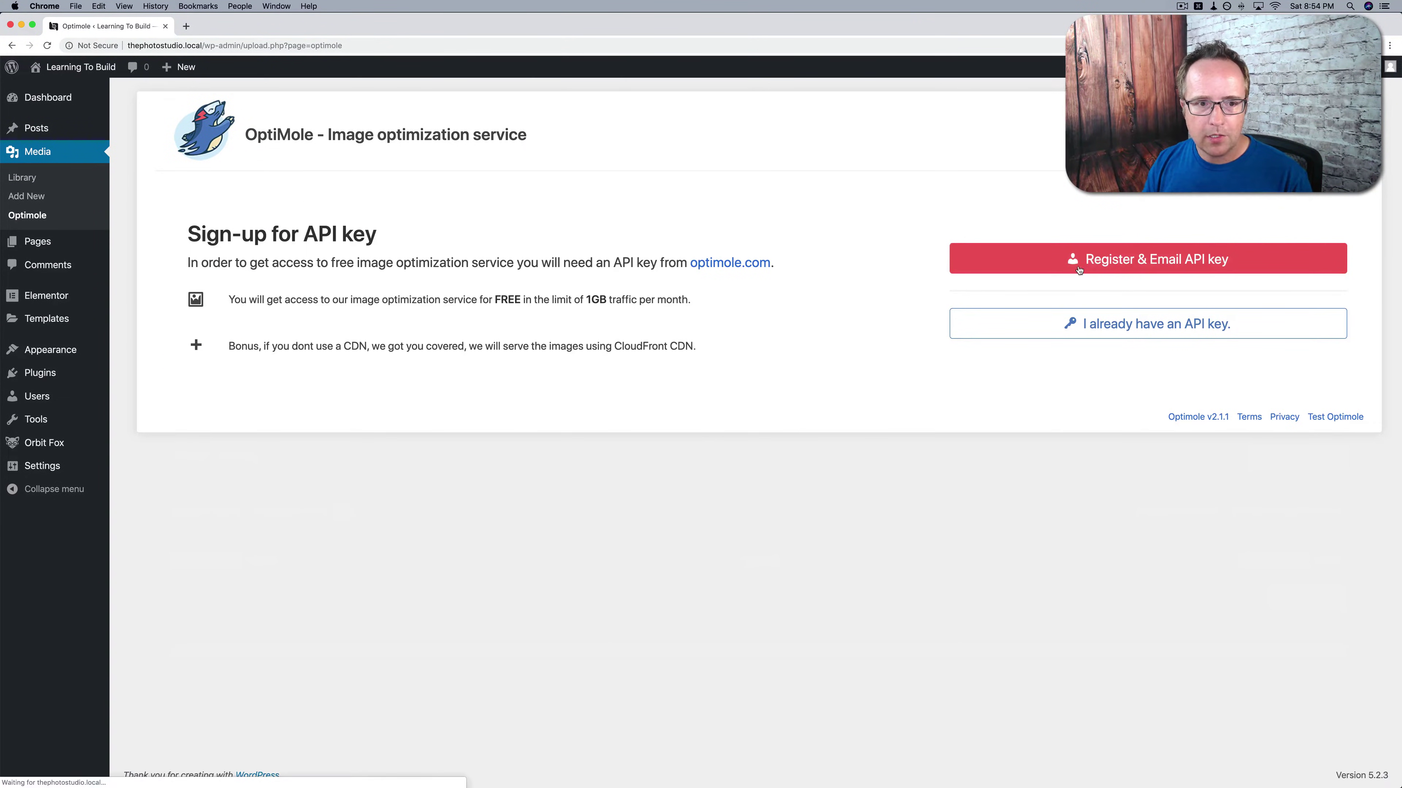
{"action": "left_click", "coordinate": [1278, 261]}
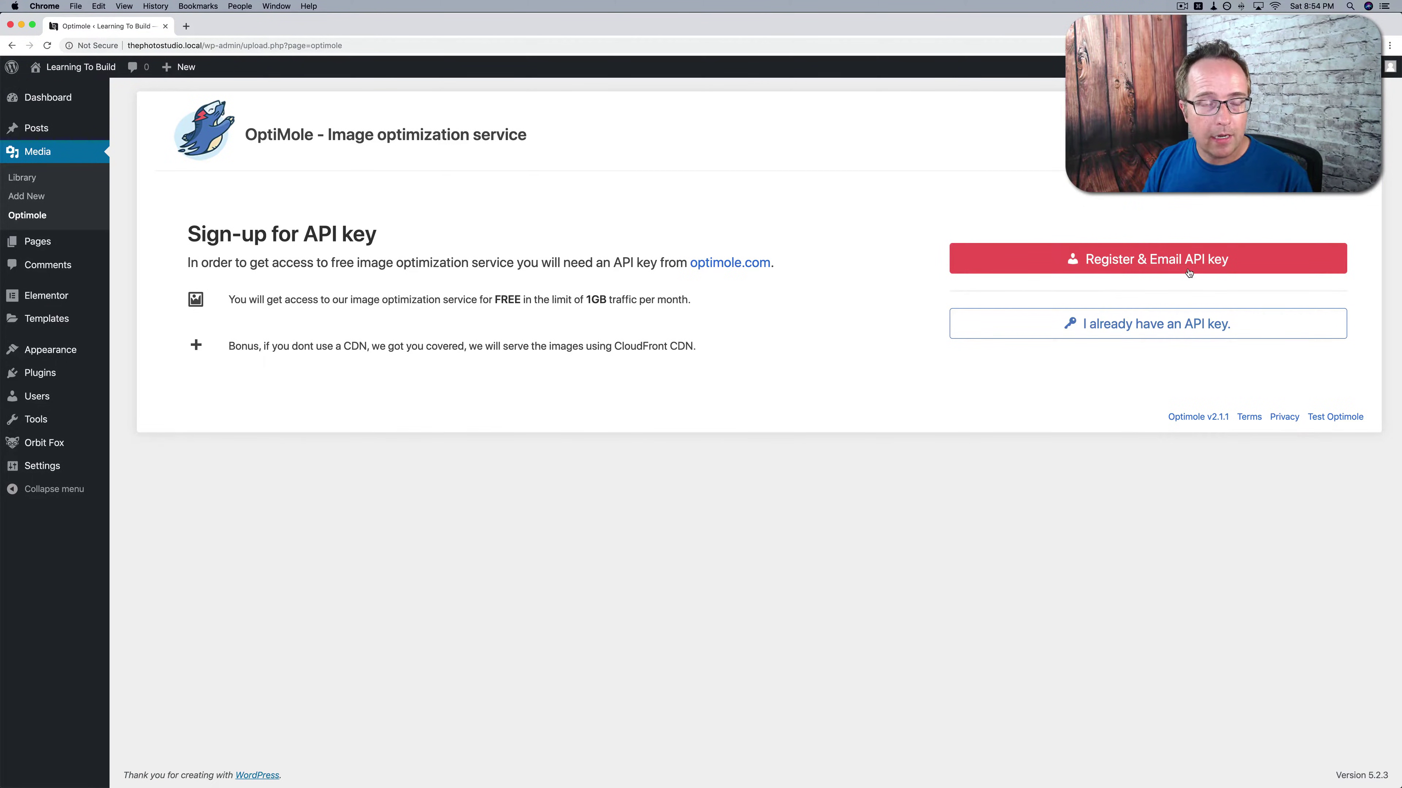
{"action": "left_click", "coordinate": [1144, 266]}
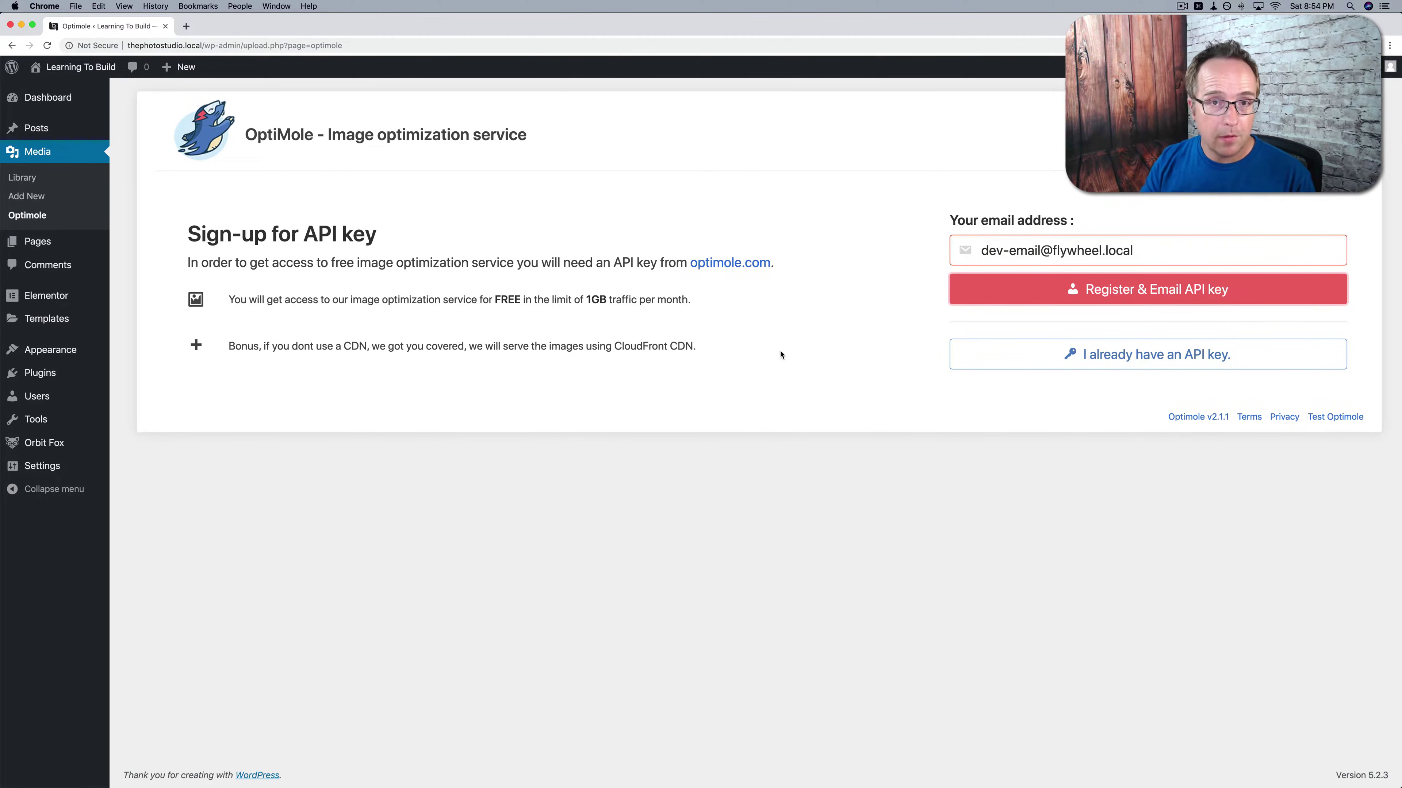
{"action": "left_click", "coordinate": [1141, 361]}
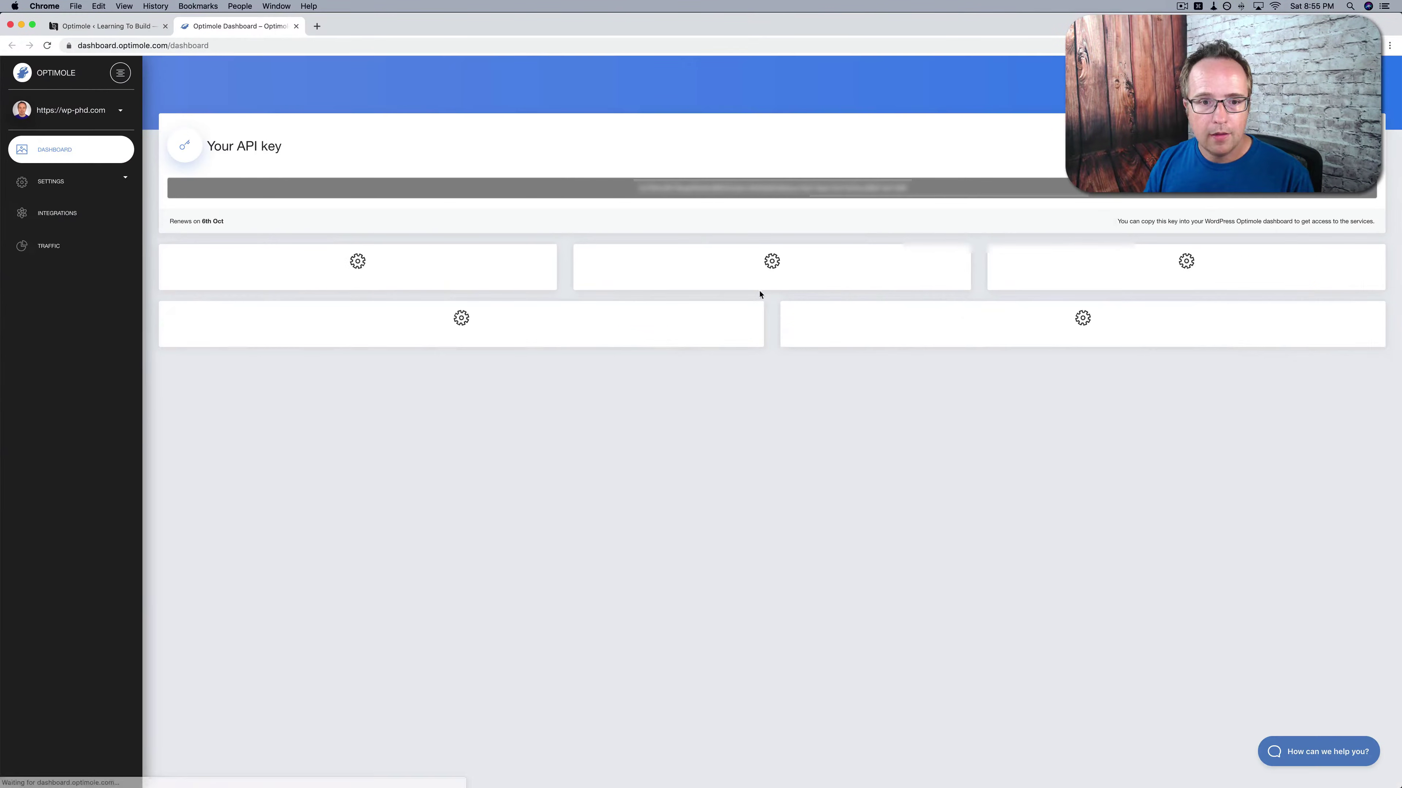
Copy the API key from the Optimole web dashboard, paste it into the plugin's API key field and connect to the Optimole service.
{"action": "double_click", "coordinate": [806, 187]}
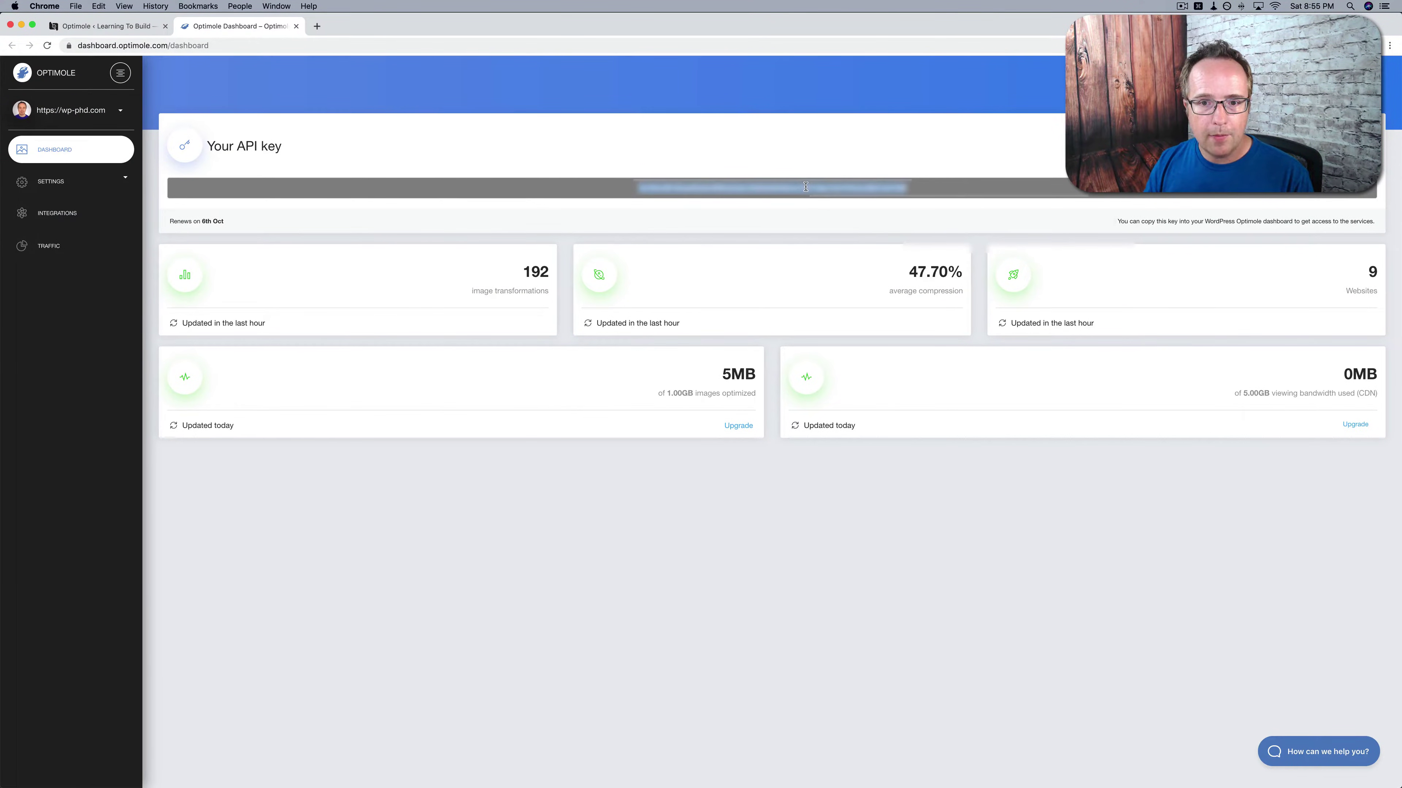
{"action": "right_click", "coordinate": [805, 187]}
{"action": "left_click", "coordinate": [822, 211]}
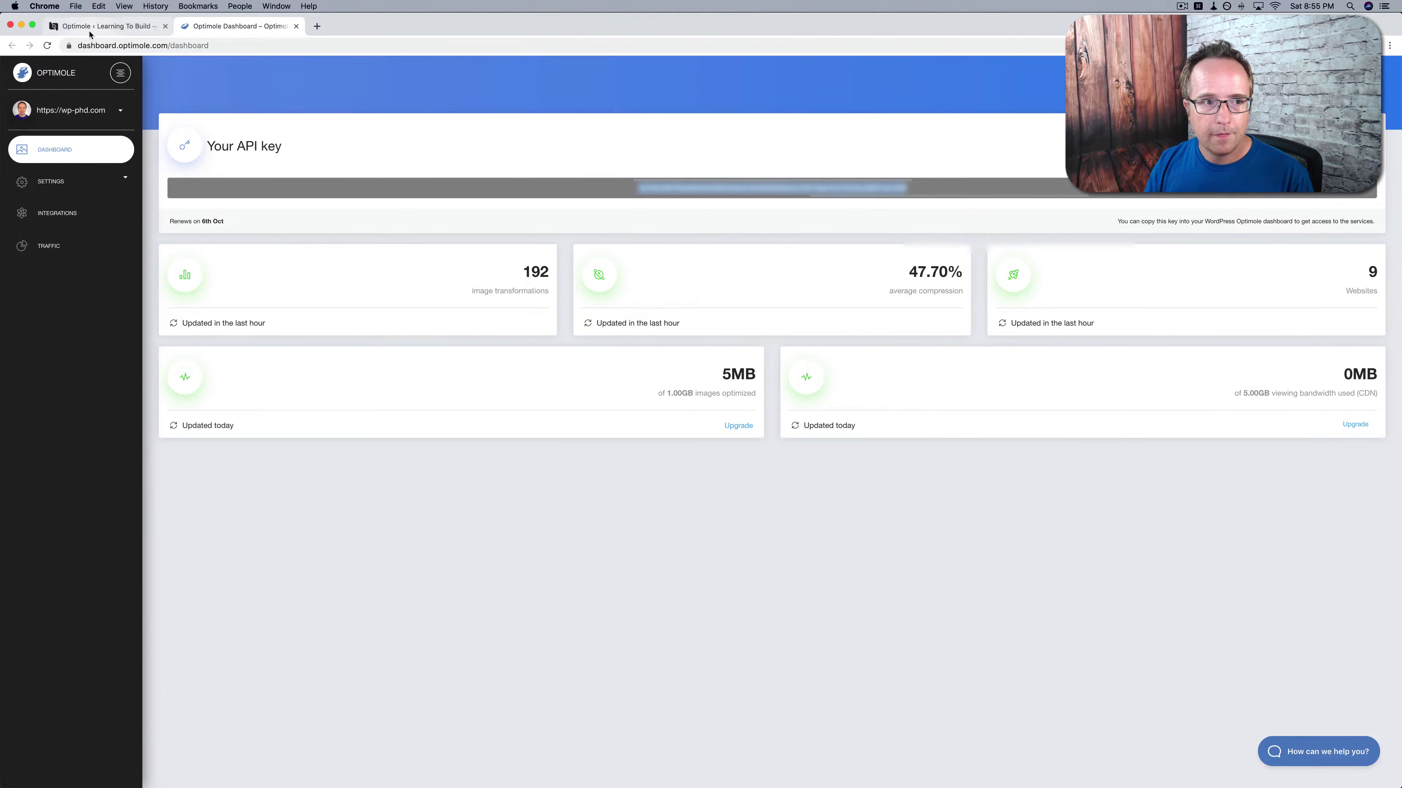
{"action": "left_click", "coordinate": [104, 26]}
{"action": "left_click", "coordinate": [637, 272]}
{"action": "right_click", "coordinate": [637, 272]}
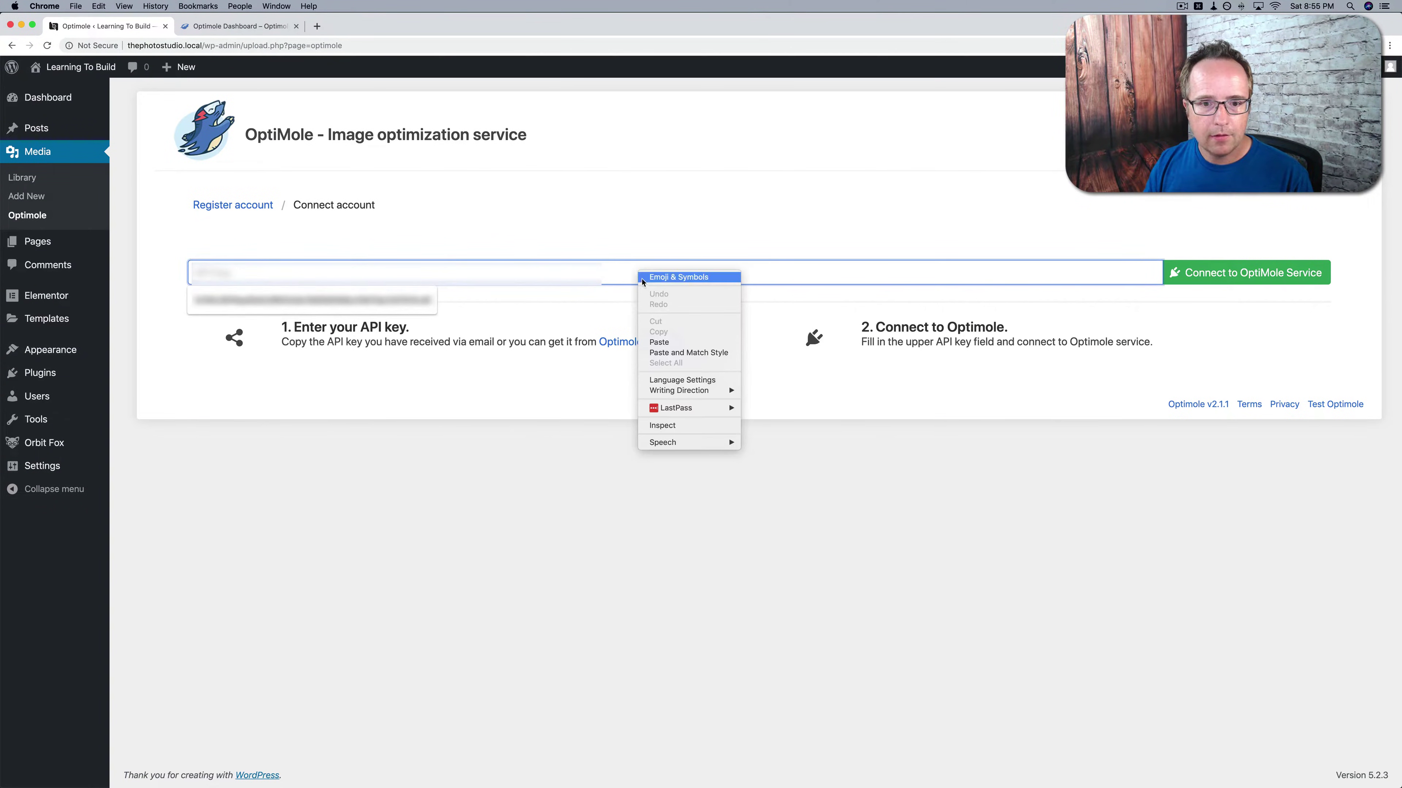
{"action": "left_click", "coordinate": [663, 343]}
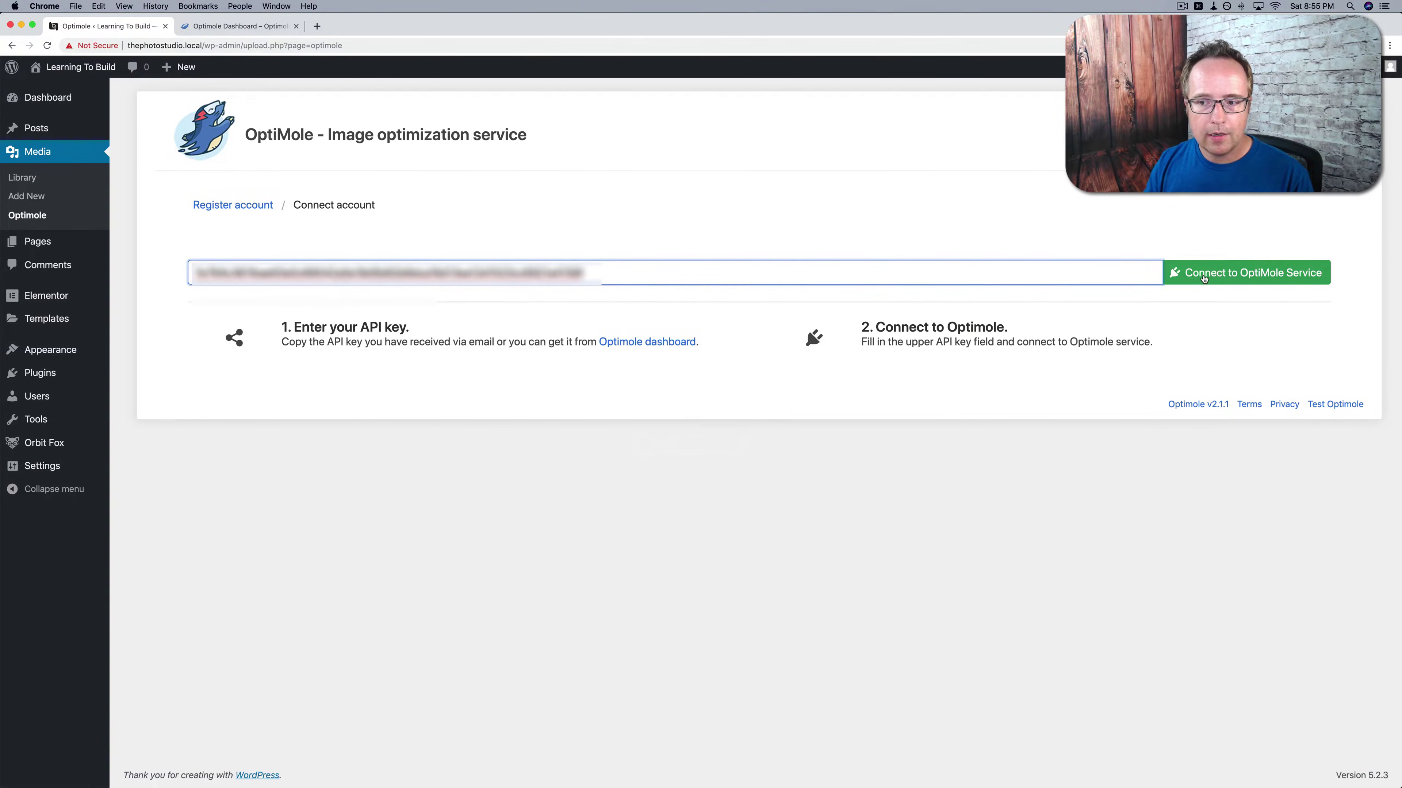
{"action": "left_click", "coordinate": [1203, 278]}
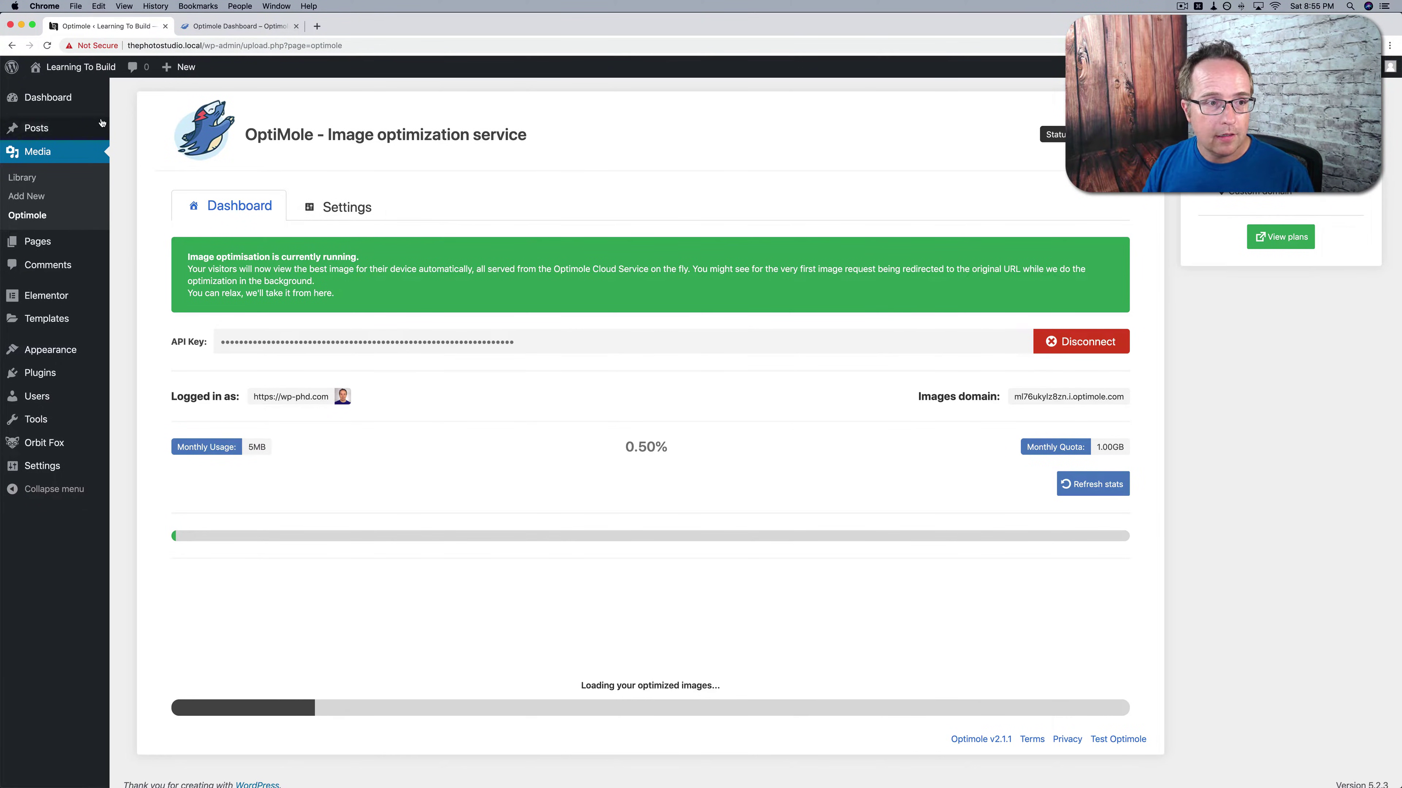
Open the Home page for editing in Elementor from the WordPress pages list.
{"action": "left_click", "coordinate": [37, 241]}
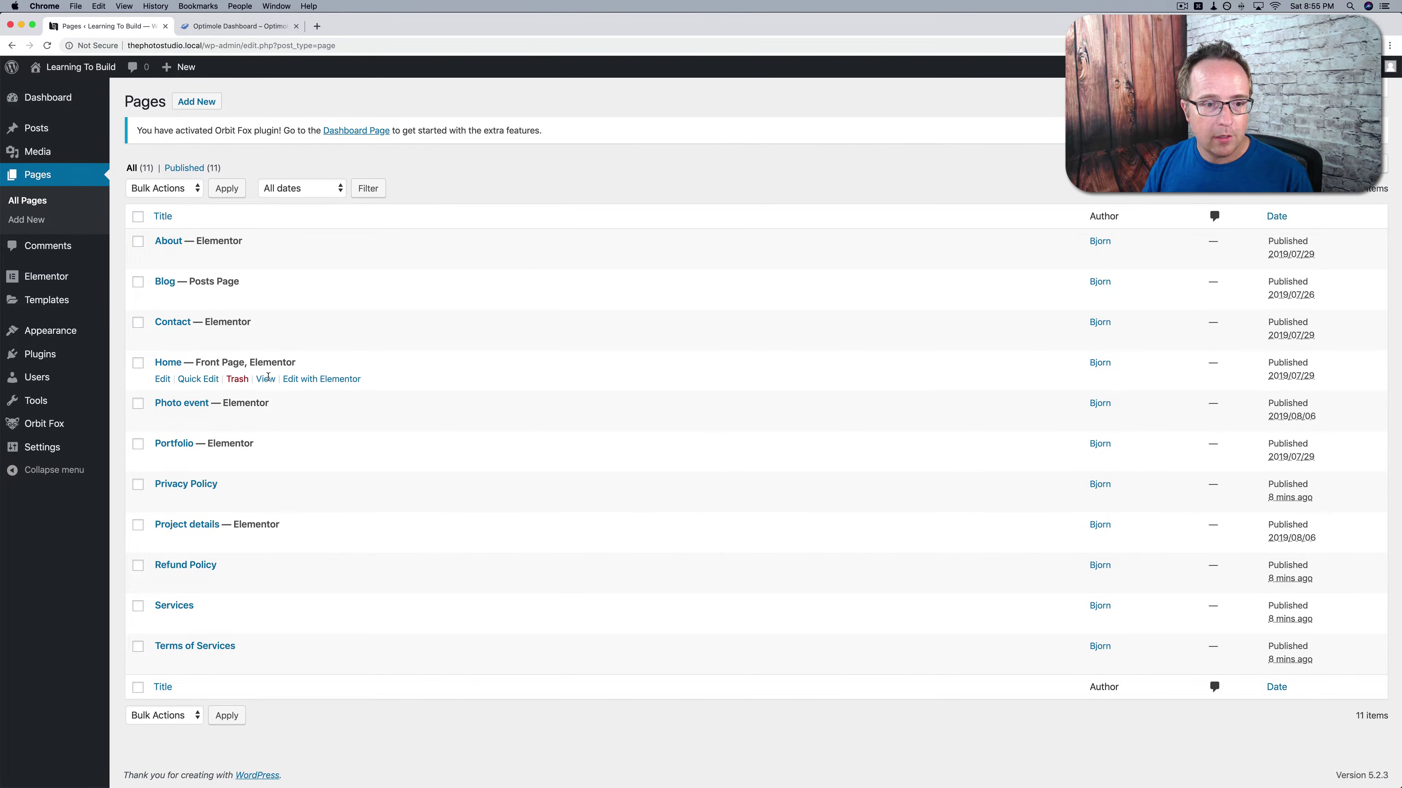
{"action": "left_click", "coordinate": [313, 380]}
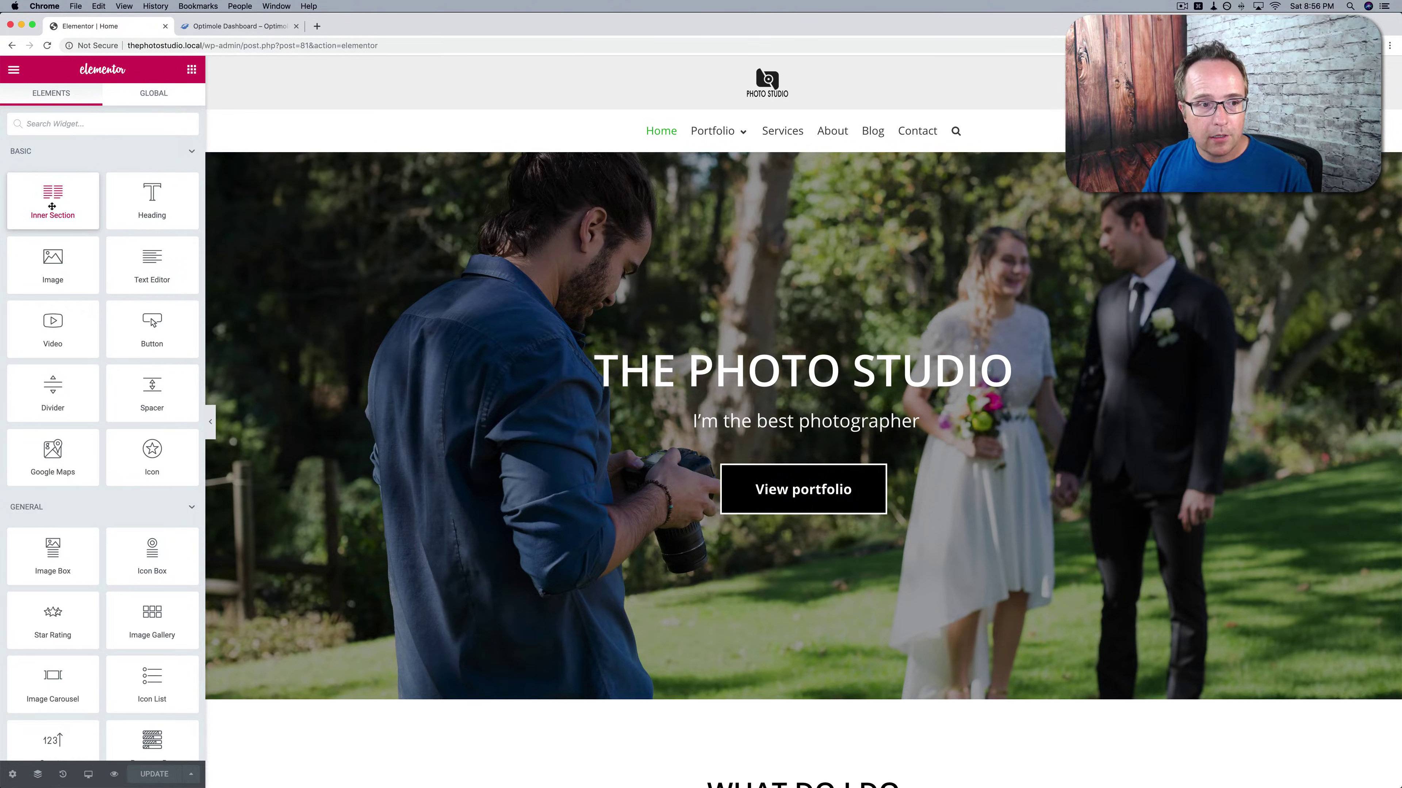
Add a two-column inner section below the hero's View portfolio button and move the button into its second column.
{"action": "left_click_drag", "start_coordinate": [51, 206], "coordinate": [444, 413]}
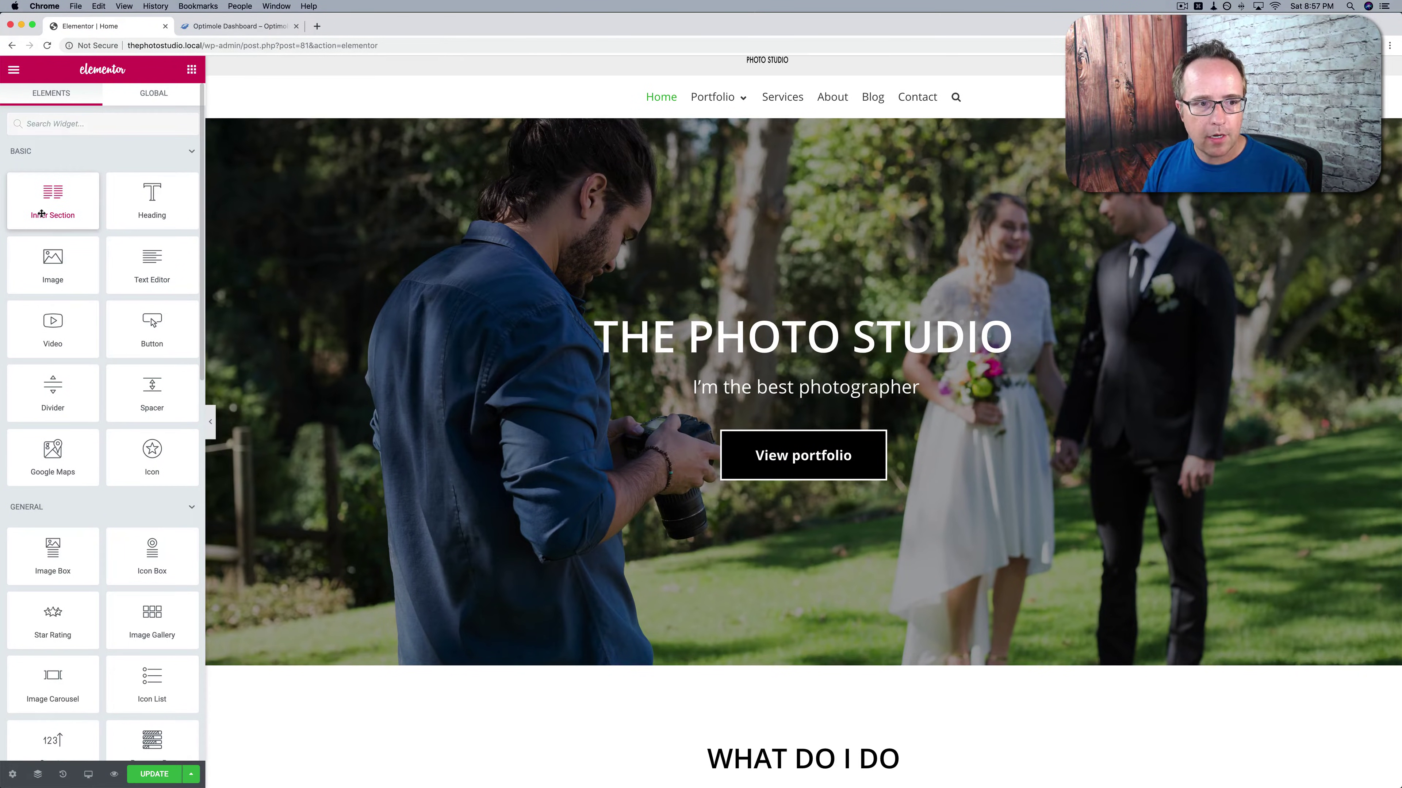
{"action": "left_click_drag", "start_coordinate": [41, 213], "coordinate": [788, 493]}
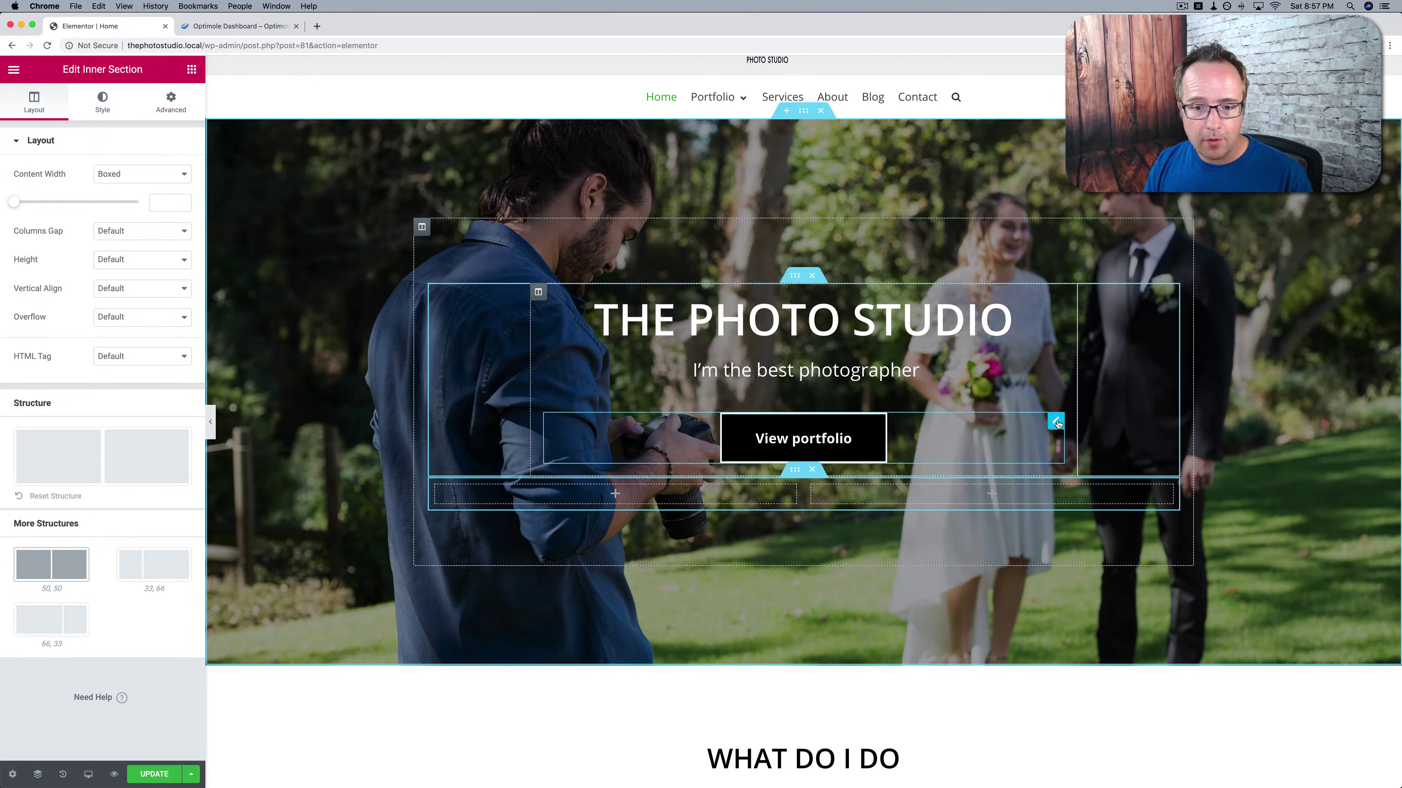
{"action": "left_click_drag", "start_coordinate": [1056, 423], "coordinate": [941, 476]}
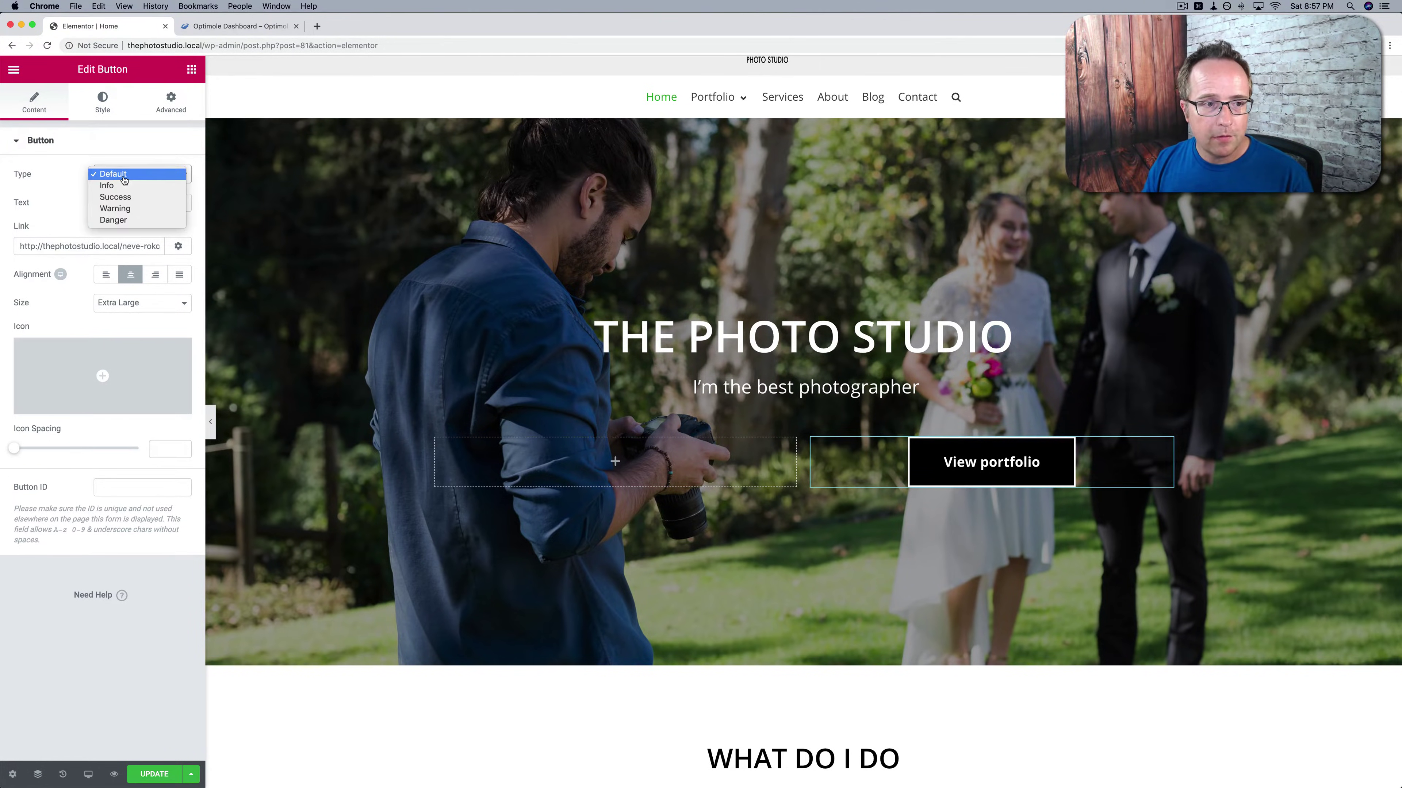
Try the Info type on the View portfolio button and return it to Default.
{"action": "left_click", "coordinate": [138, 176]}
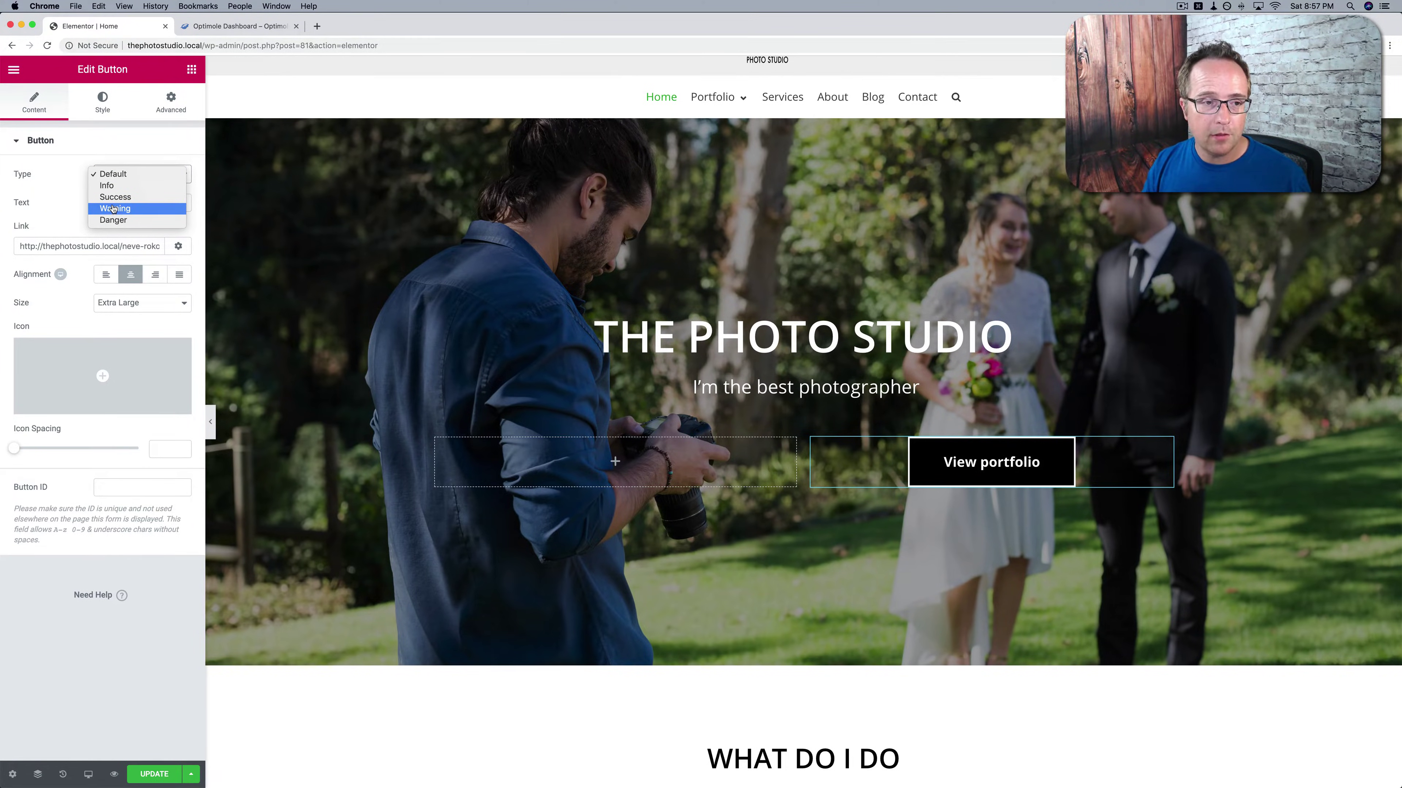
{"action": "left_click", "coordinate": [103, 186]}
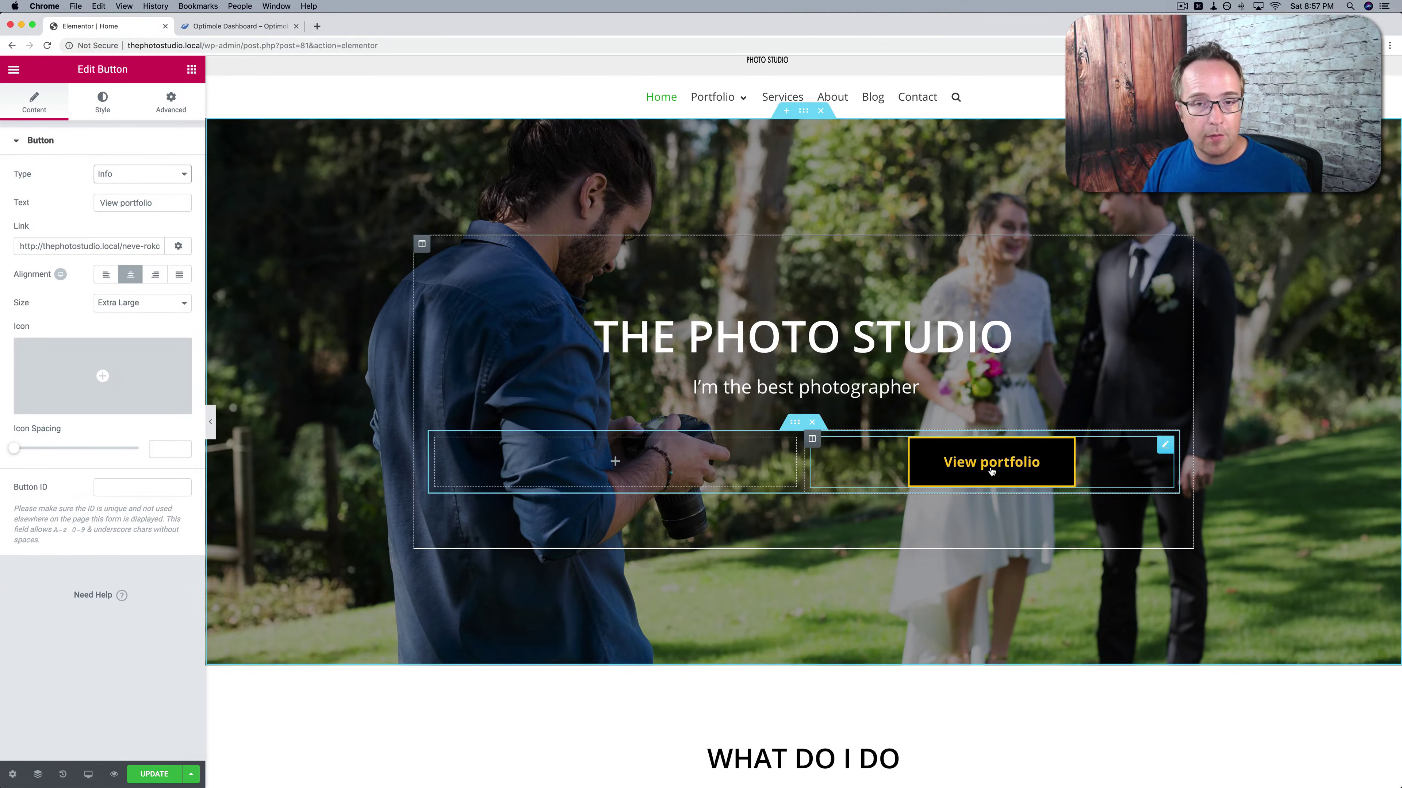
{"action": "left_click", "coordinate": [141, 176]}
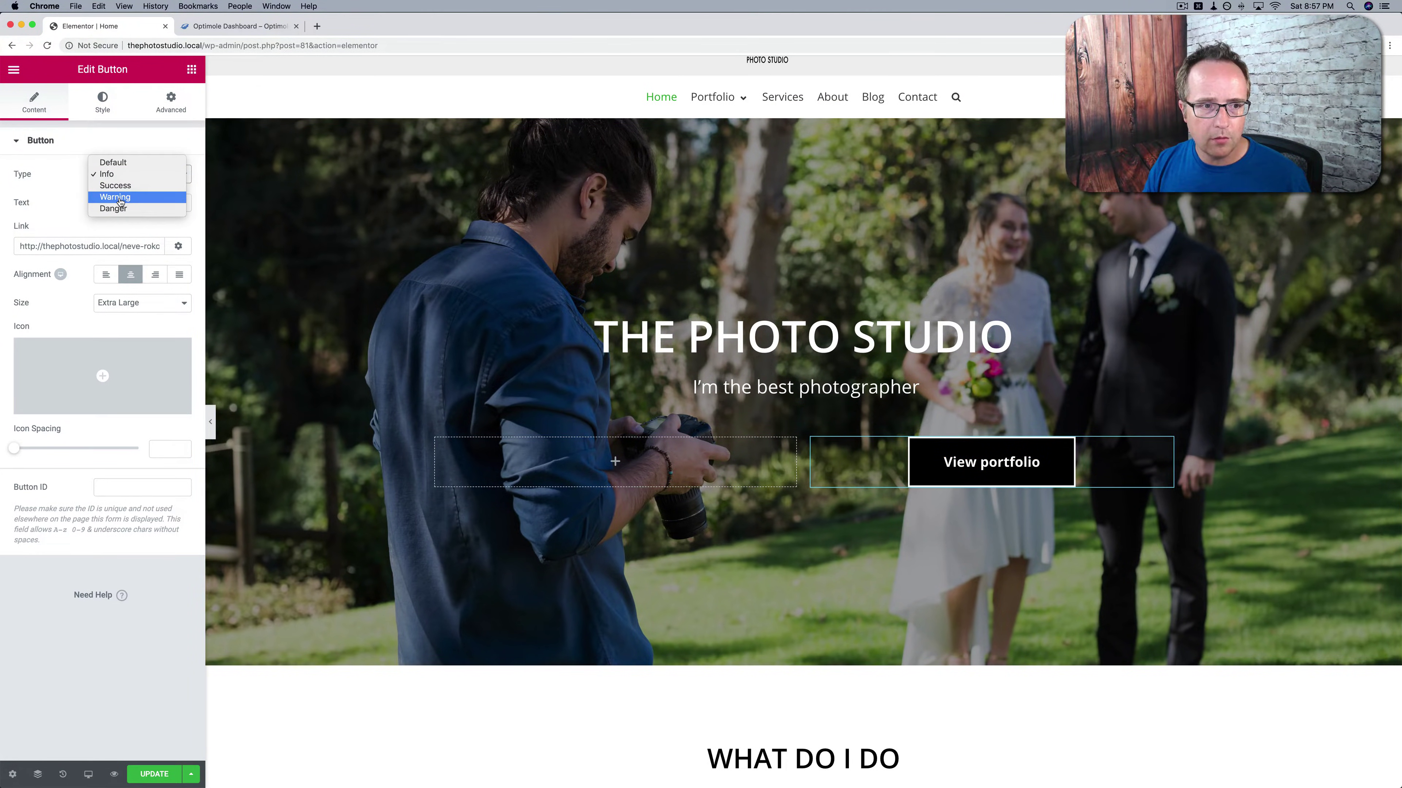
{"action": "left_click", "coordinate": [109, 166]}
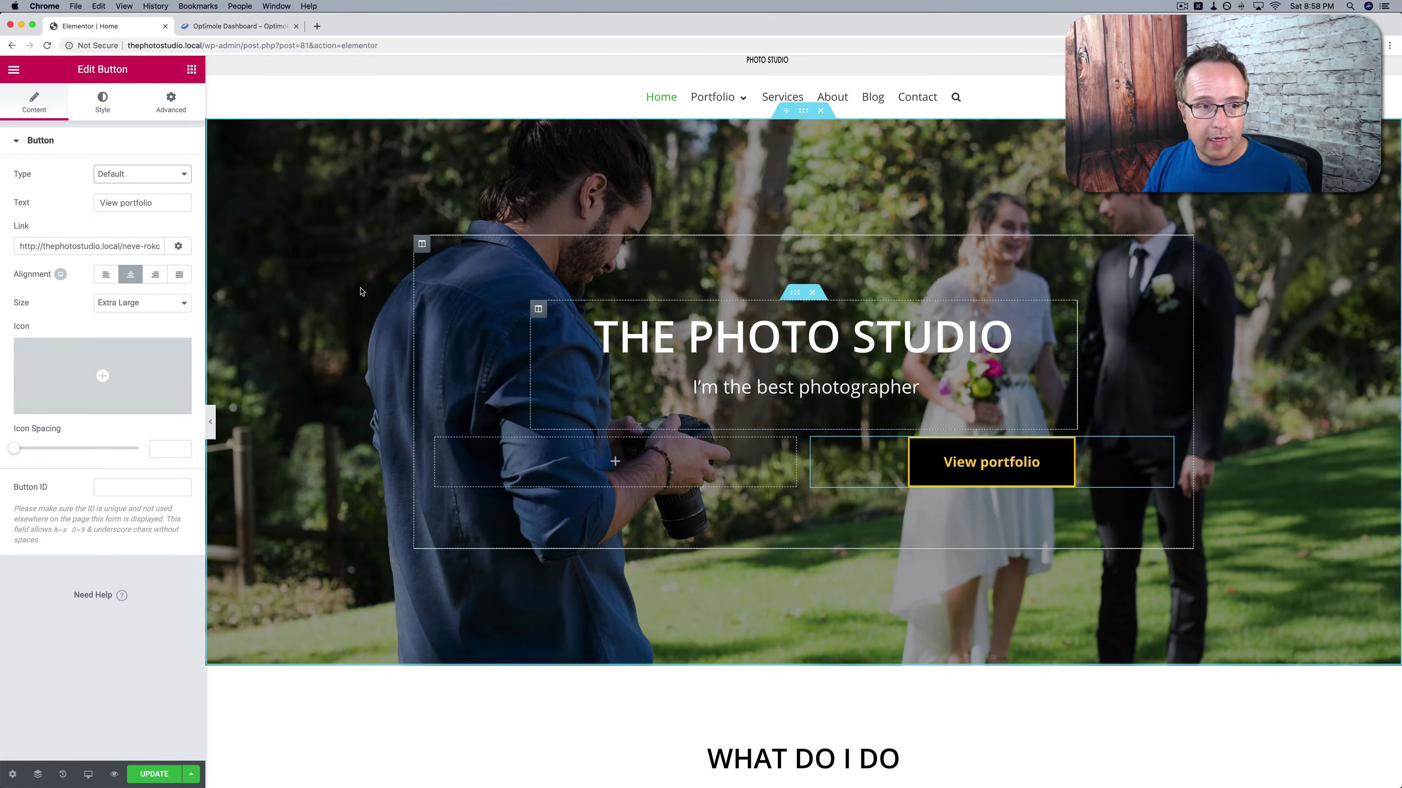
Set the View portfolio button's normal background color to white (#ffffff).
{"action": "left_click", "coordinate": [102, 105]}
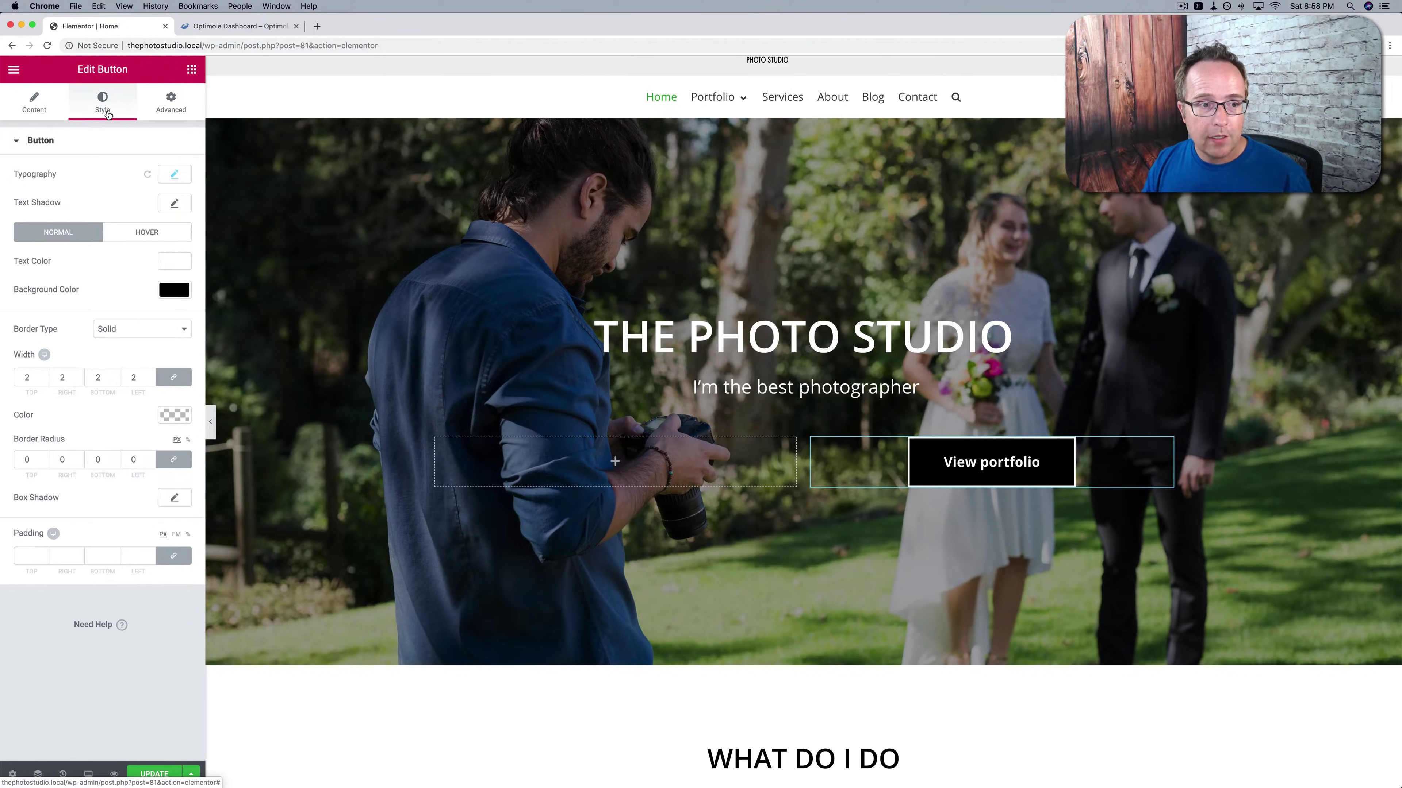
{"action": "left_click", "coordinate": [173, 290]}
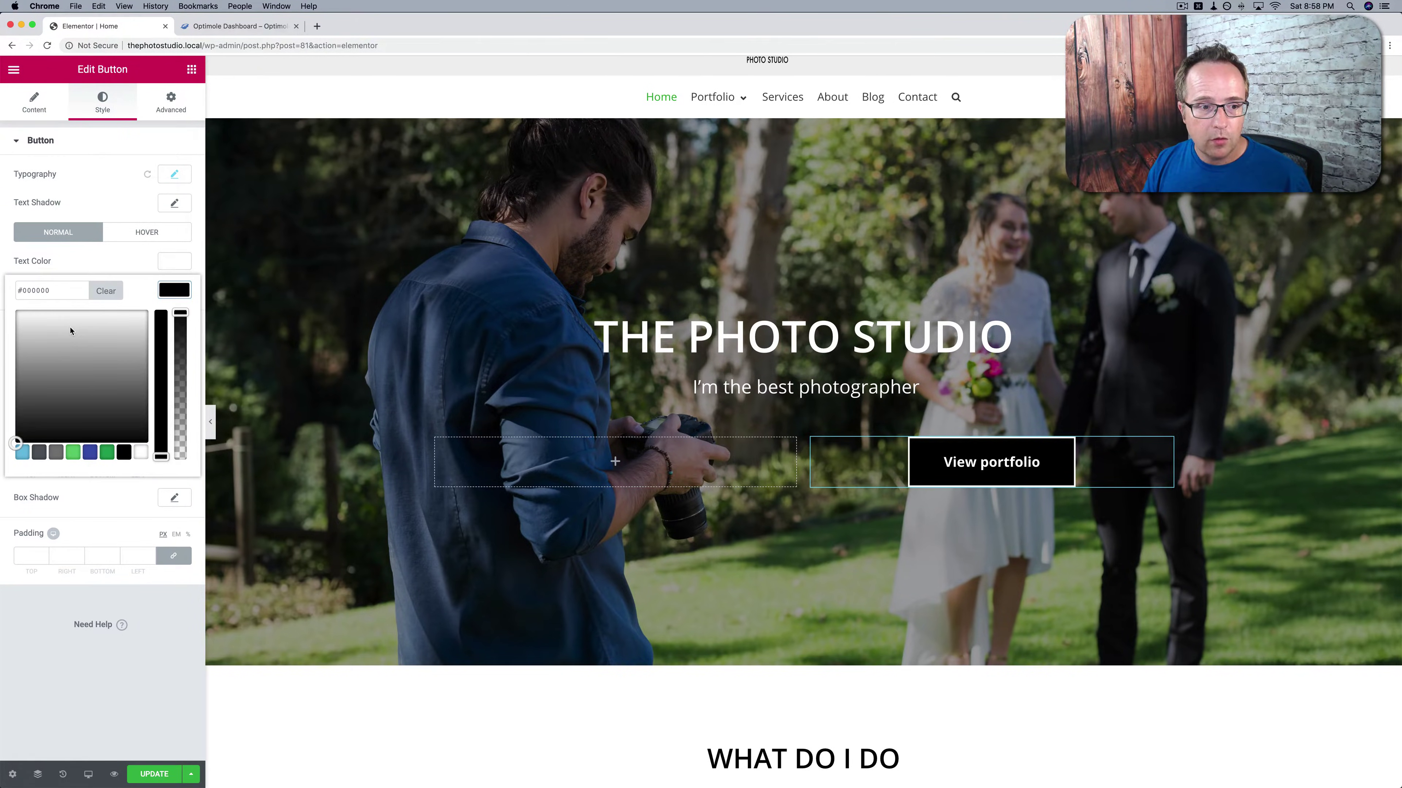
{"action": "left_click_drag", "start_coordinate": [70, 331], "coordinate": [2, 293]}
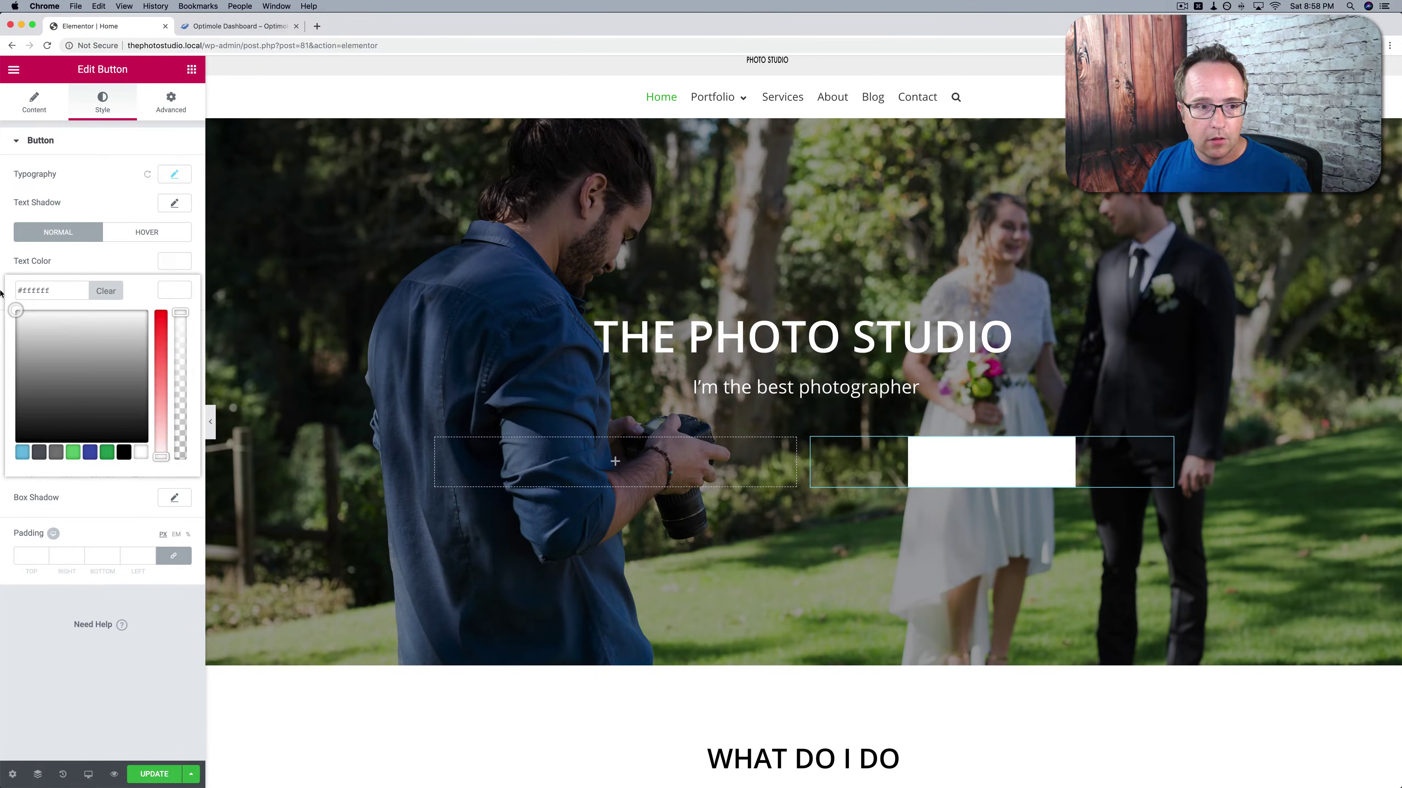
{"action": "left_click", "coordinate": [1, 293]}
Change the View portfolio button's normal text color to near-black.
{"action": "left_click", "coordinate": [176, 264]}
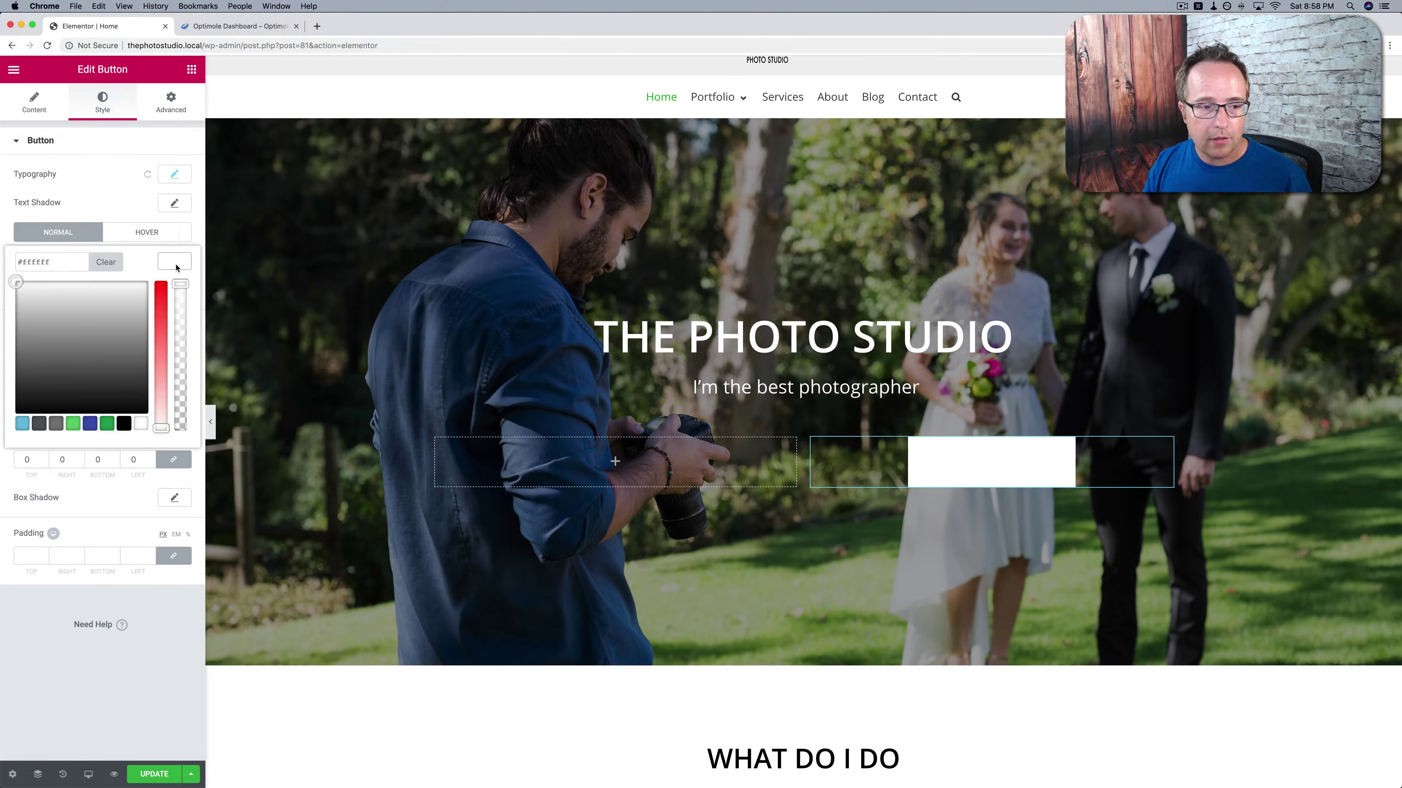
{"action": "left_click", "coordinate": [61, 394]}
{"action": "left_click", "coordinate": [37, 426]}
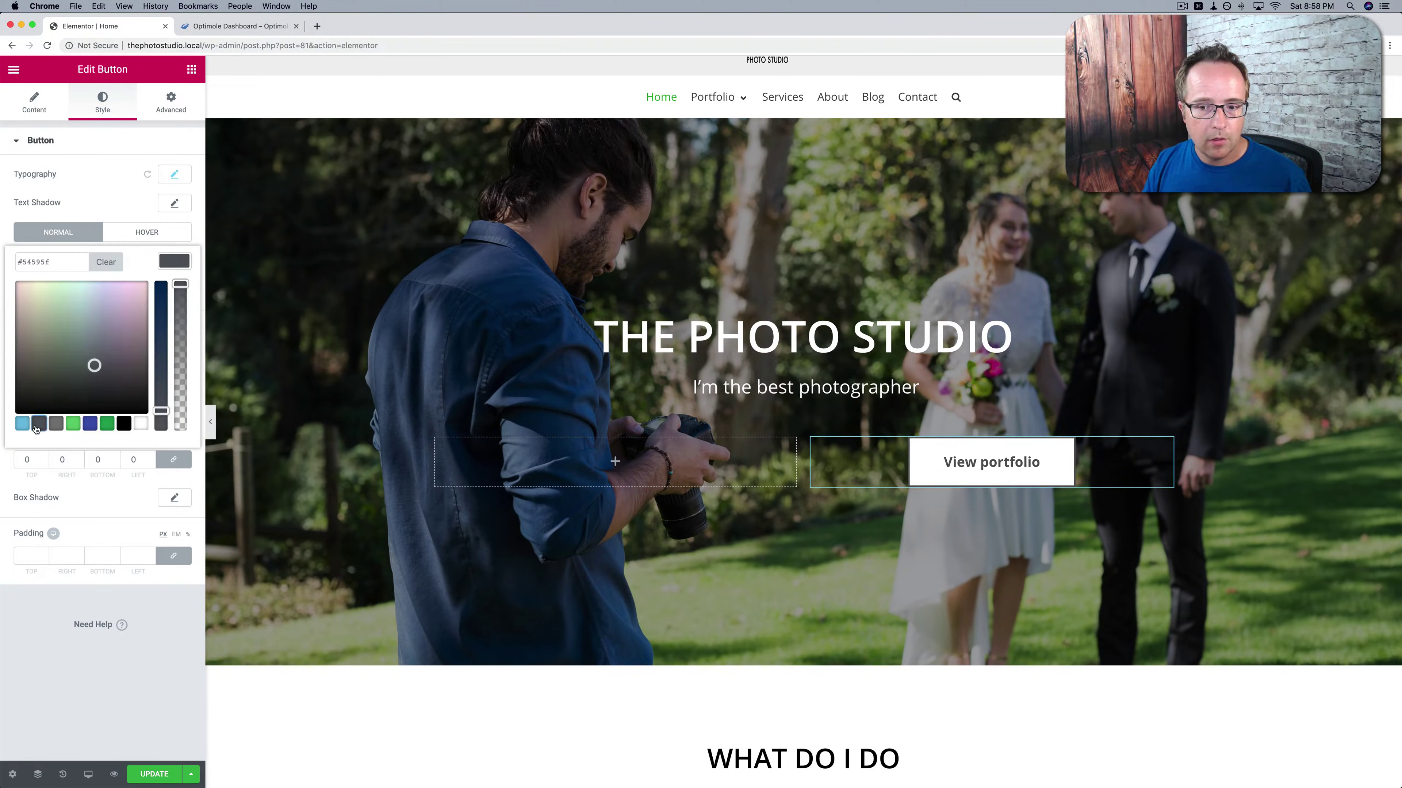
{"action": "mouse_move", "coordinate": [35, 400]}
{"action": "left_mouse_down"}
{"action": "mouse_move", "coordinate": [16, 395]}
{"action": "mouse_move", "coordinate": [15, 407]}
{"action": "left_mouse_up"}
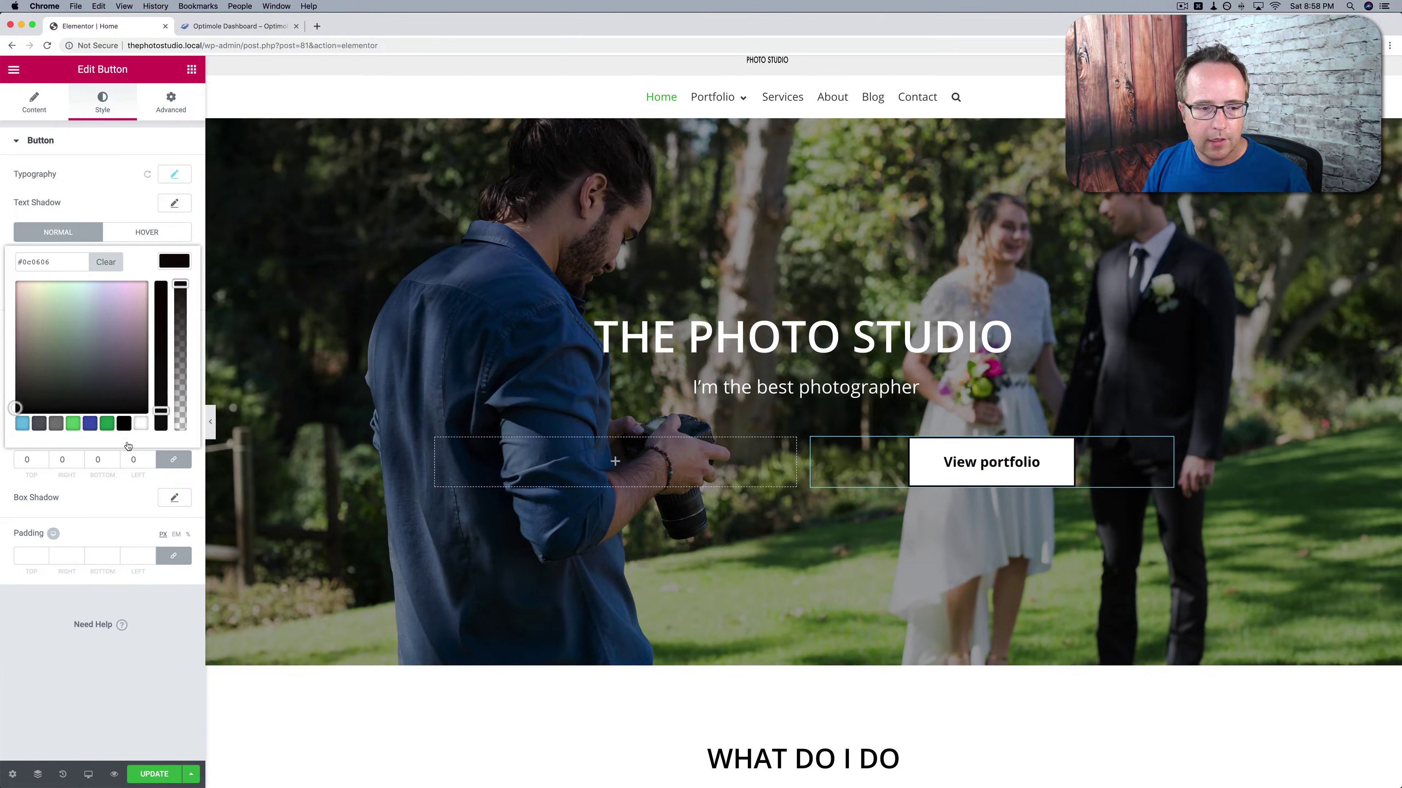
{"action": "left_click", "coordinate": [192, 481]}
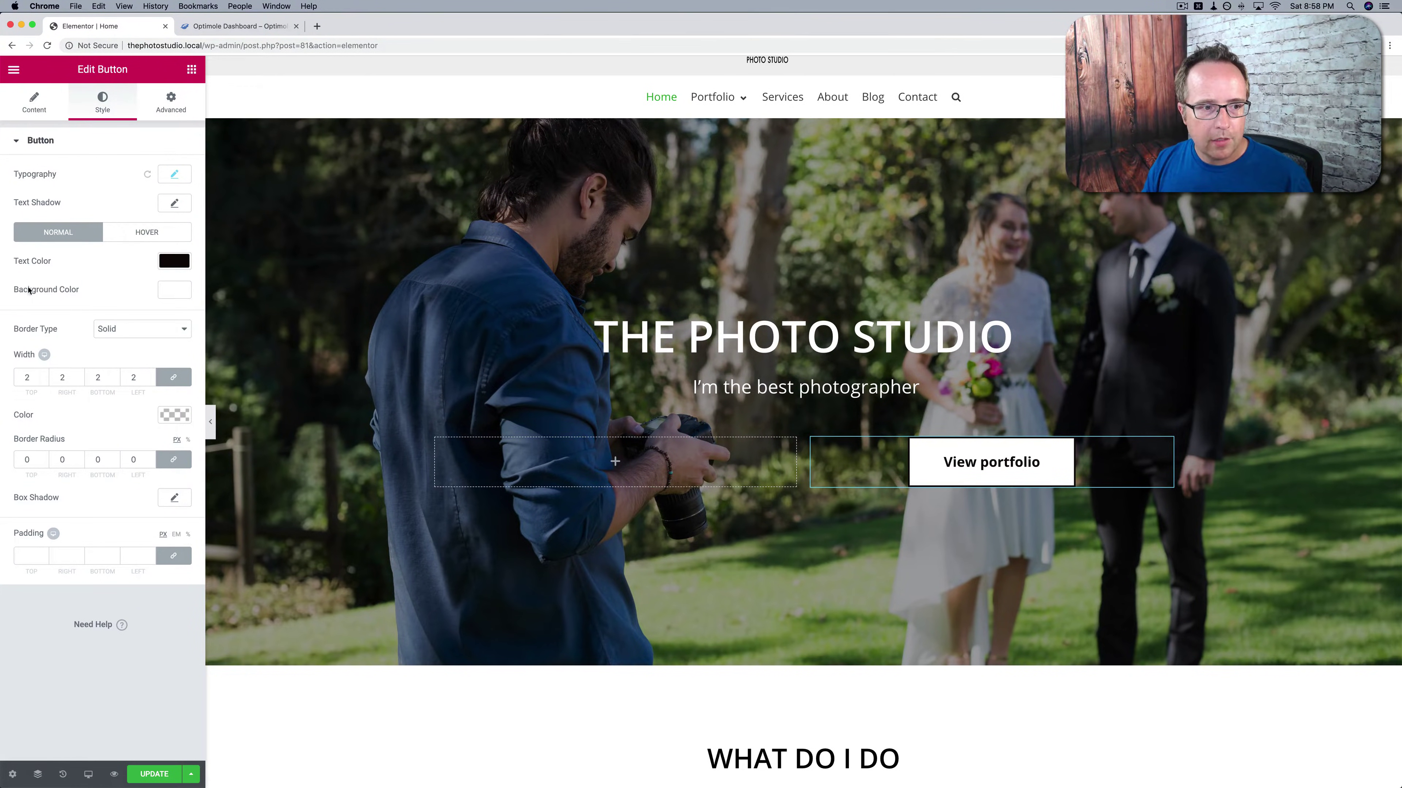
Make the button's white background slightly transparent and set its border radius to 5 px on all sides.
{"action": "left_click", "coordinate": [183, 296]}
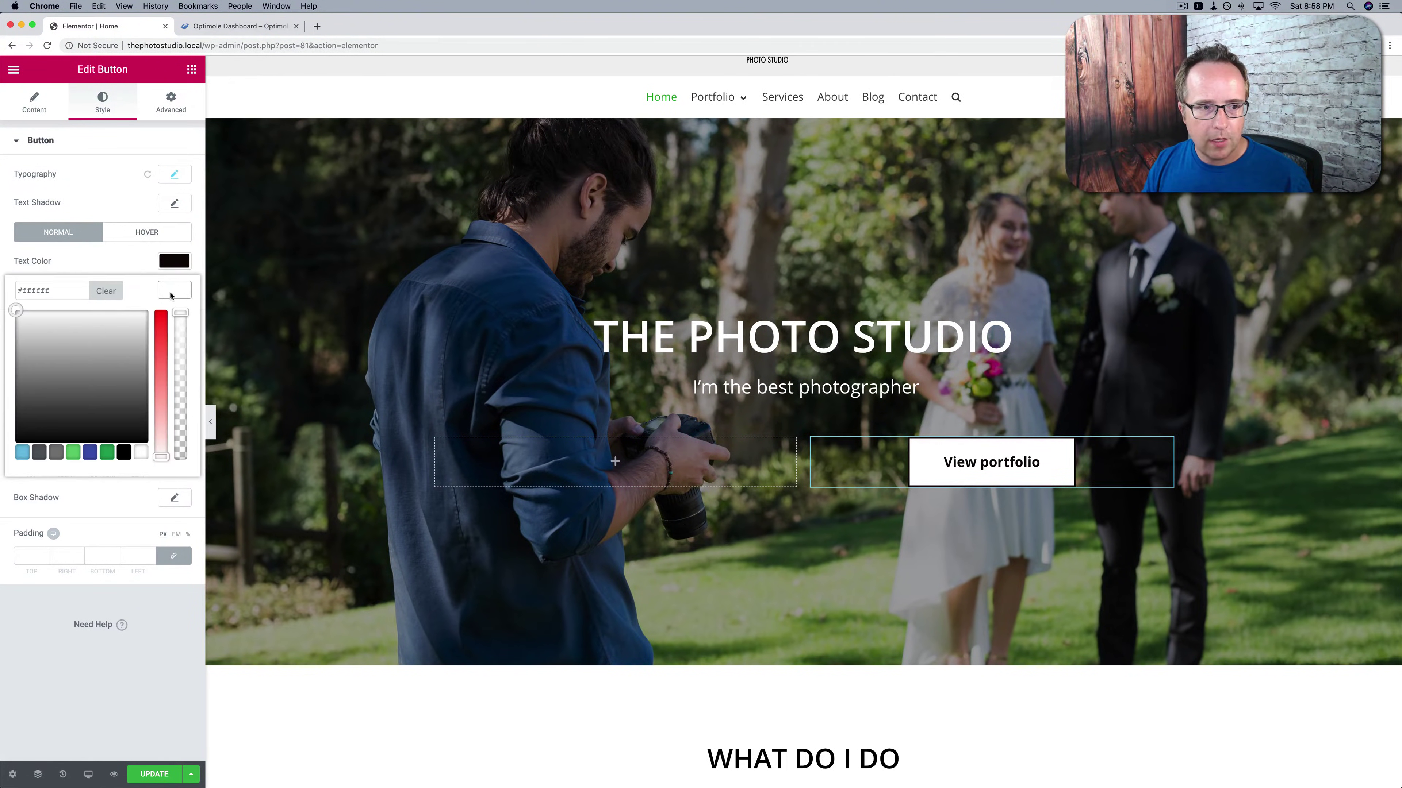
{"action": "left_click_drag", "start_coordinate": [186, 314], "coordinate": [189, 358]}
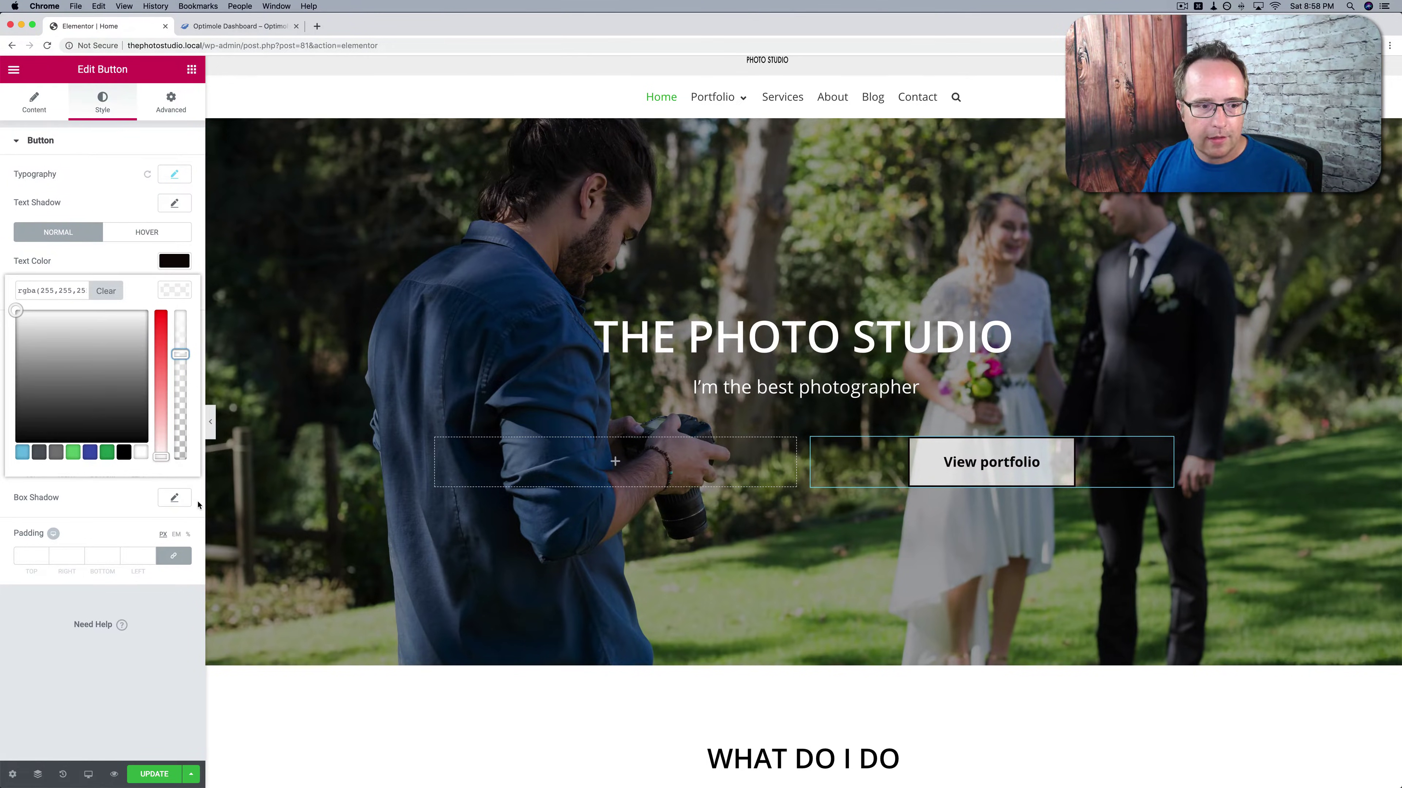
{"action": "left_click", "coordinate": [197, 505]}
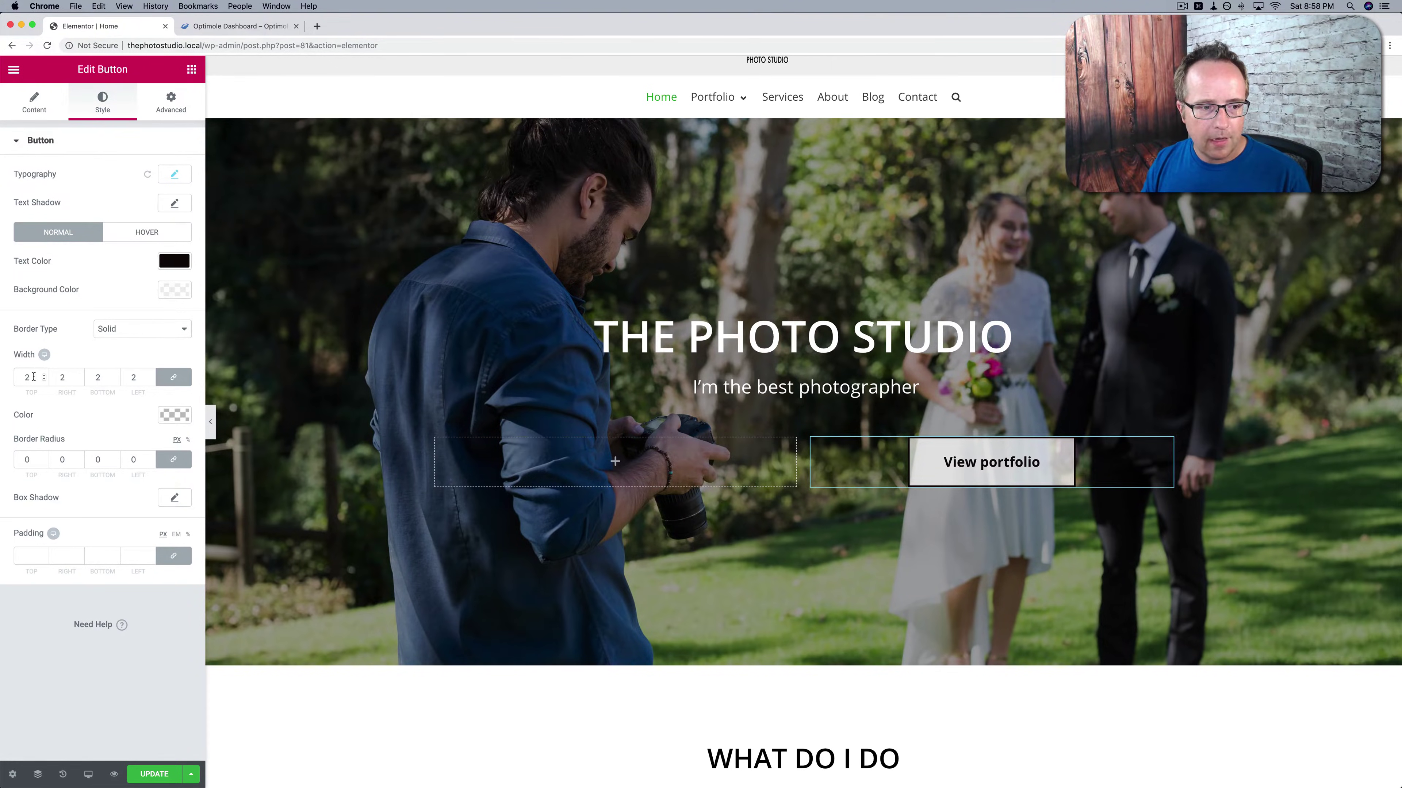
{"action": "left_click", "coordinate": [31, 460]}
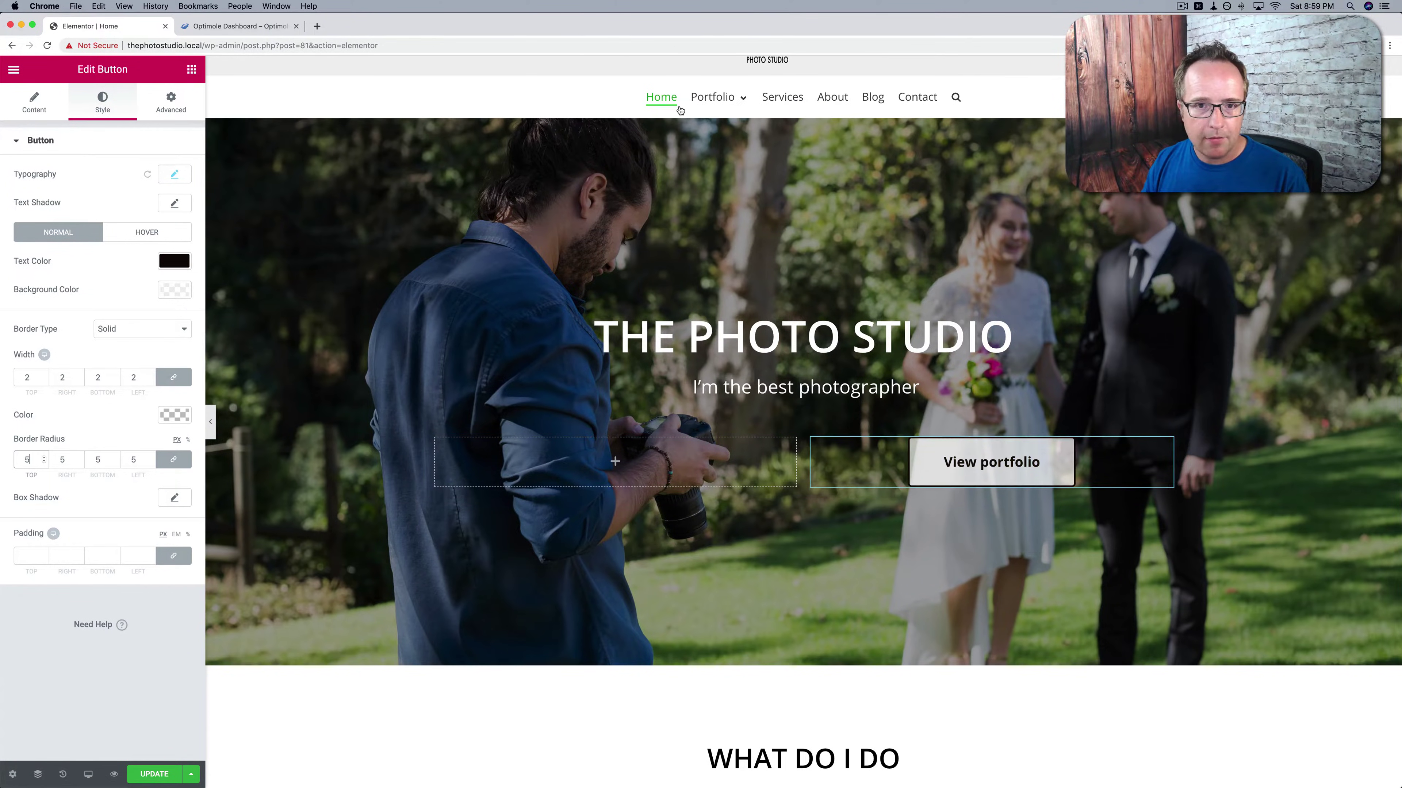
Set the button's hover text color and hover border color to green (#23a455).
{"action": "left_click", "coordinate": [162, 232]}
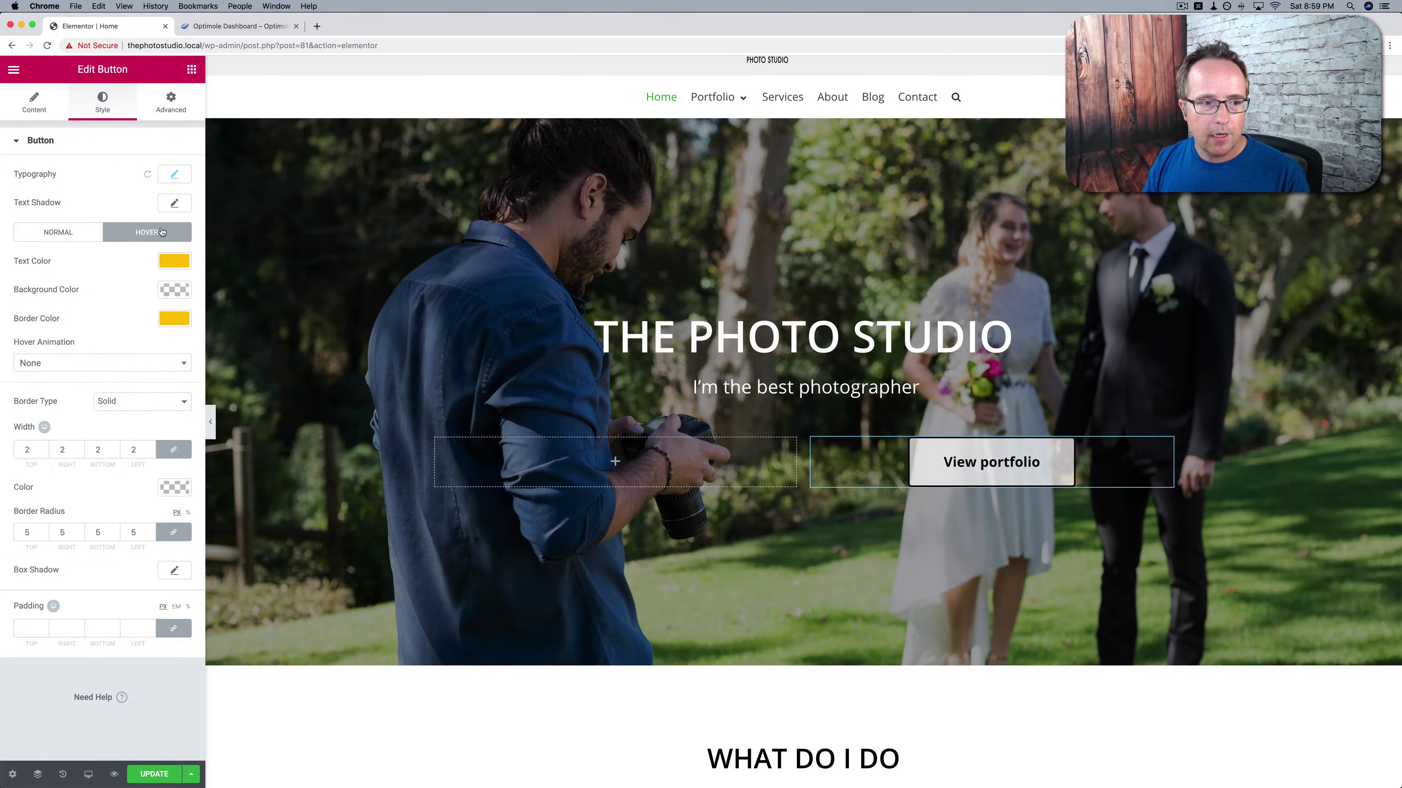
{"action": "left_click", "coordinate": [183, 262]}
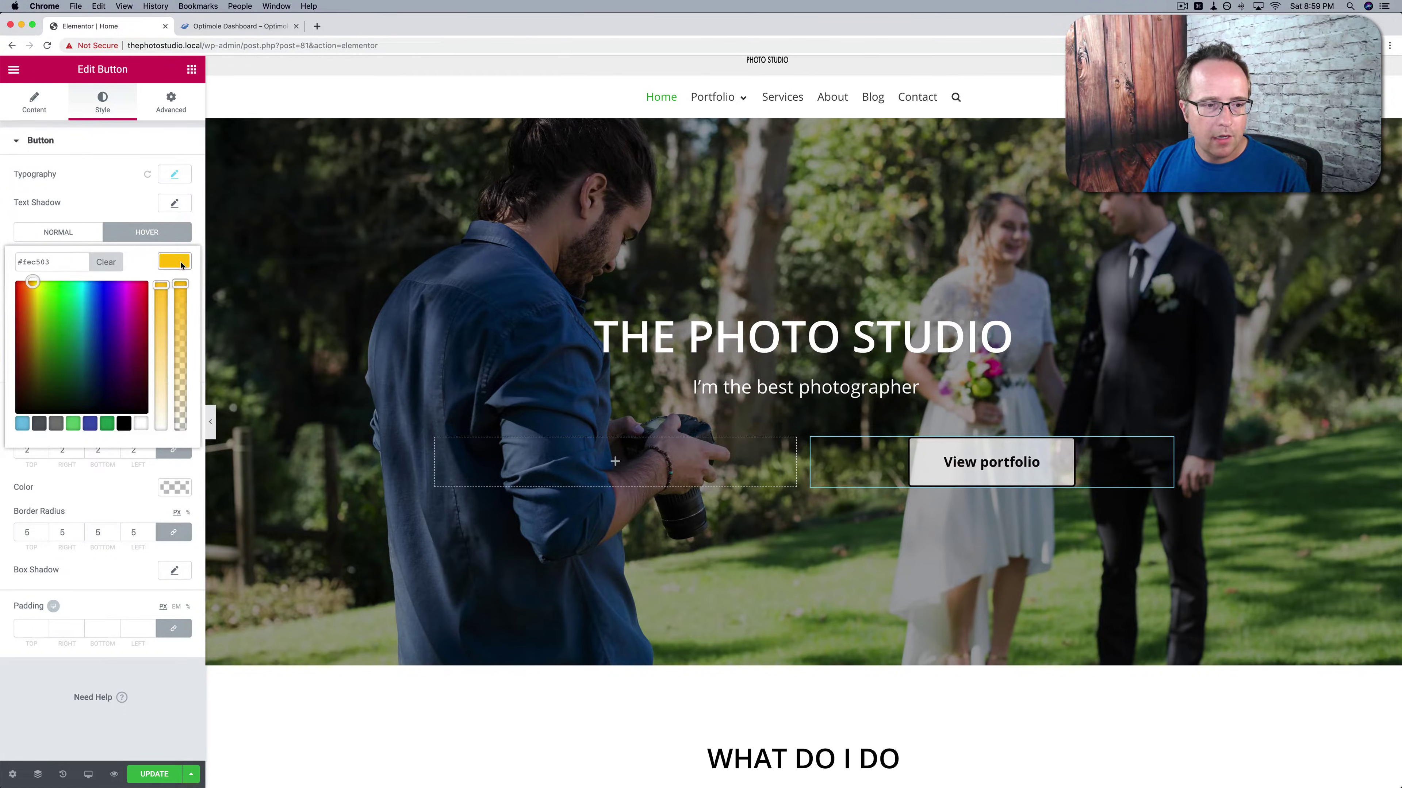
{"action": "left_click", "coordinate": [107, 426]}
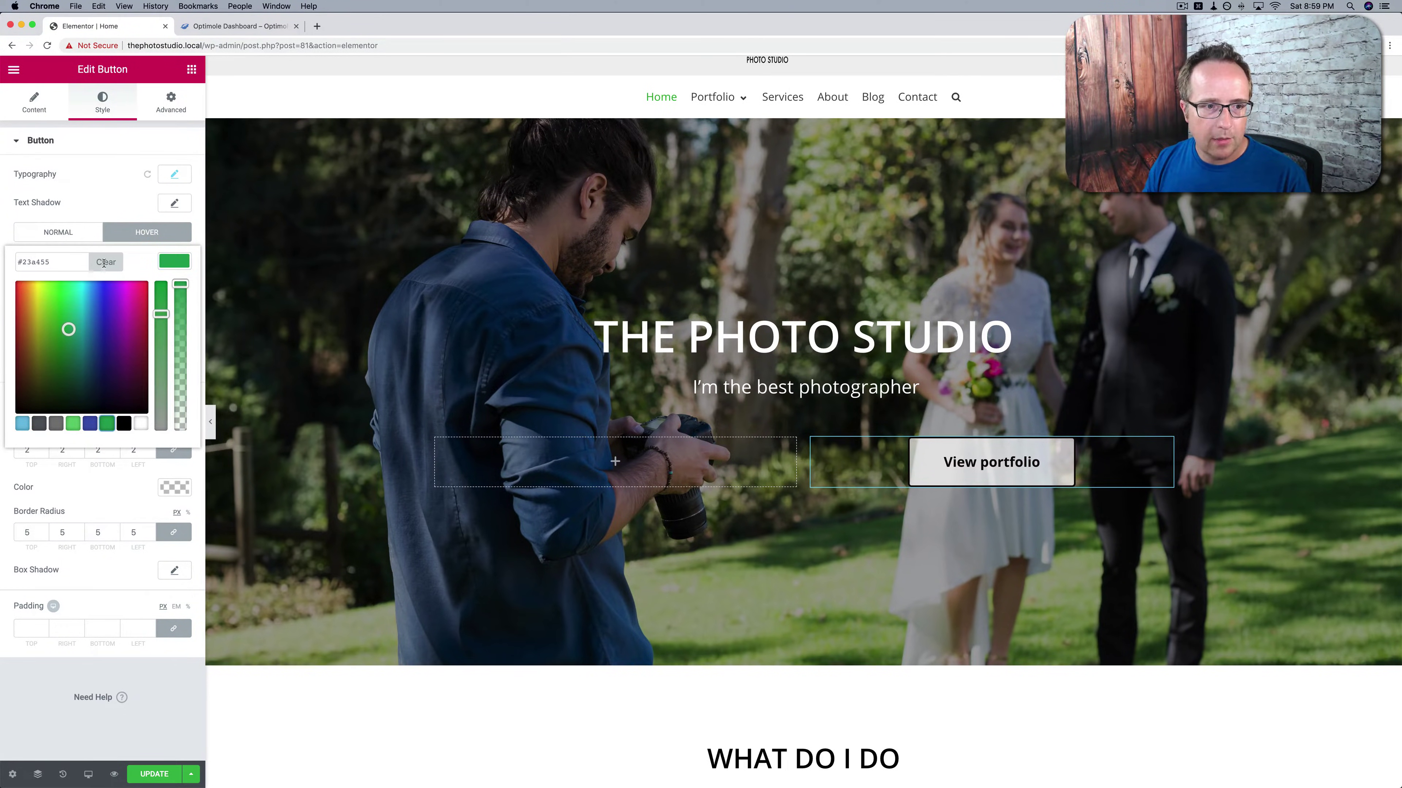
{"action": "left_click", "coordinate": [169, 263]}
{"action": "left_click", "coordinate": [172, 319]}
{"action": "left_click", "coordinate": [107, 481]}
{"action": "left_click", "coordinate": [172, 319]}
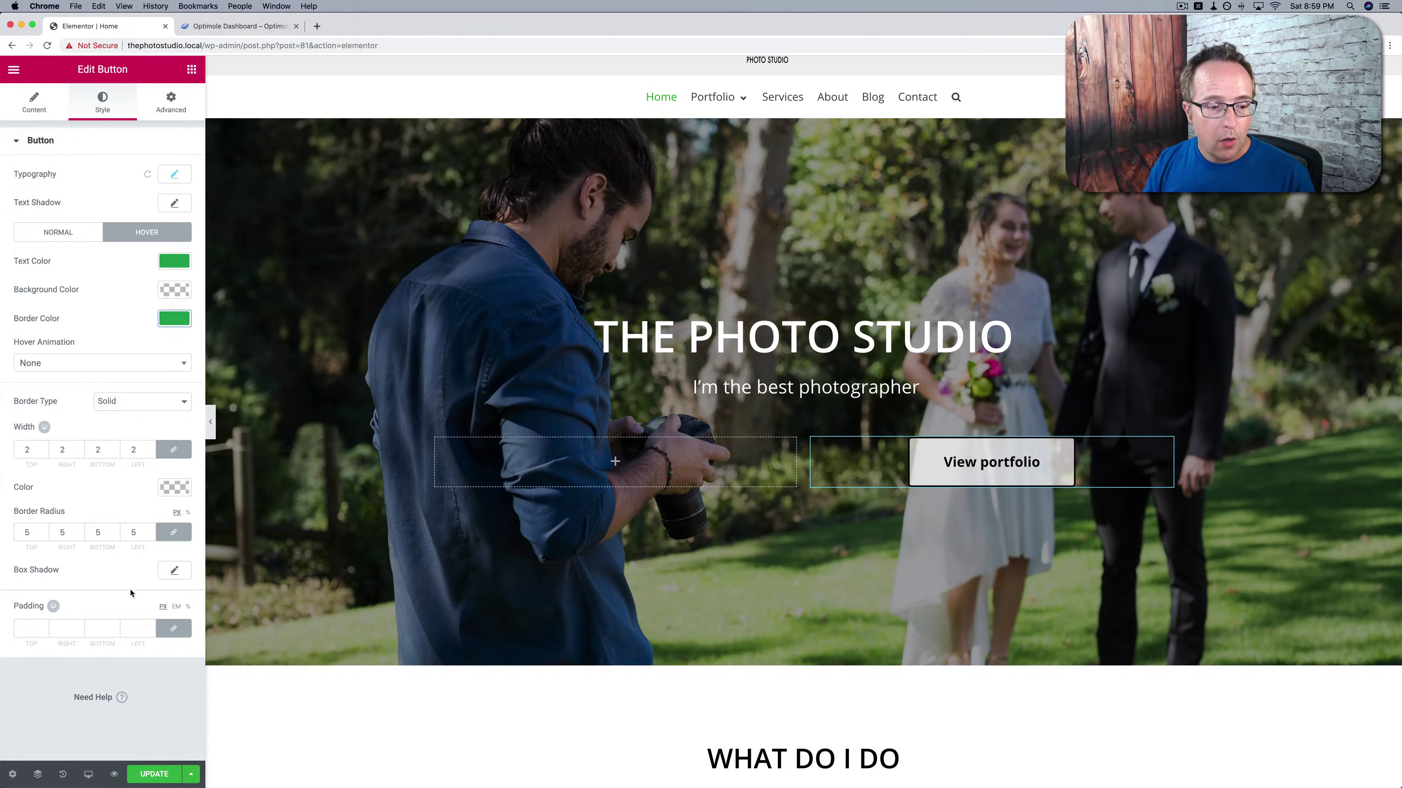
Open the page's edit history and roll the button back to its first text color edit.
{"action": "left_click", "coordinate": [63, 775]}
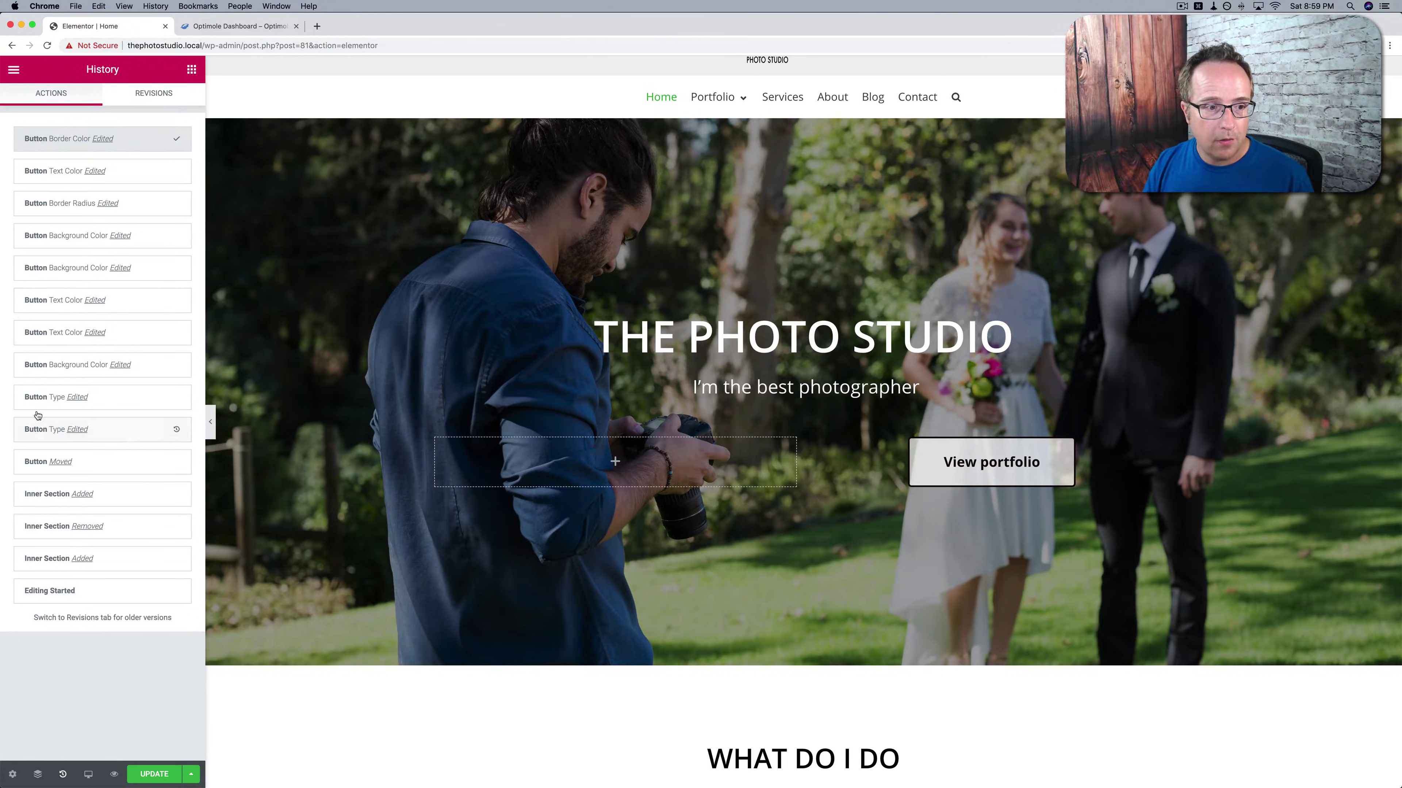
{"action": "left_click", "coordinate": [134, 333]}
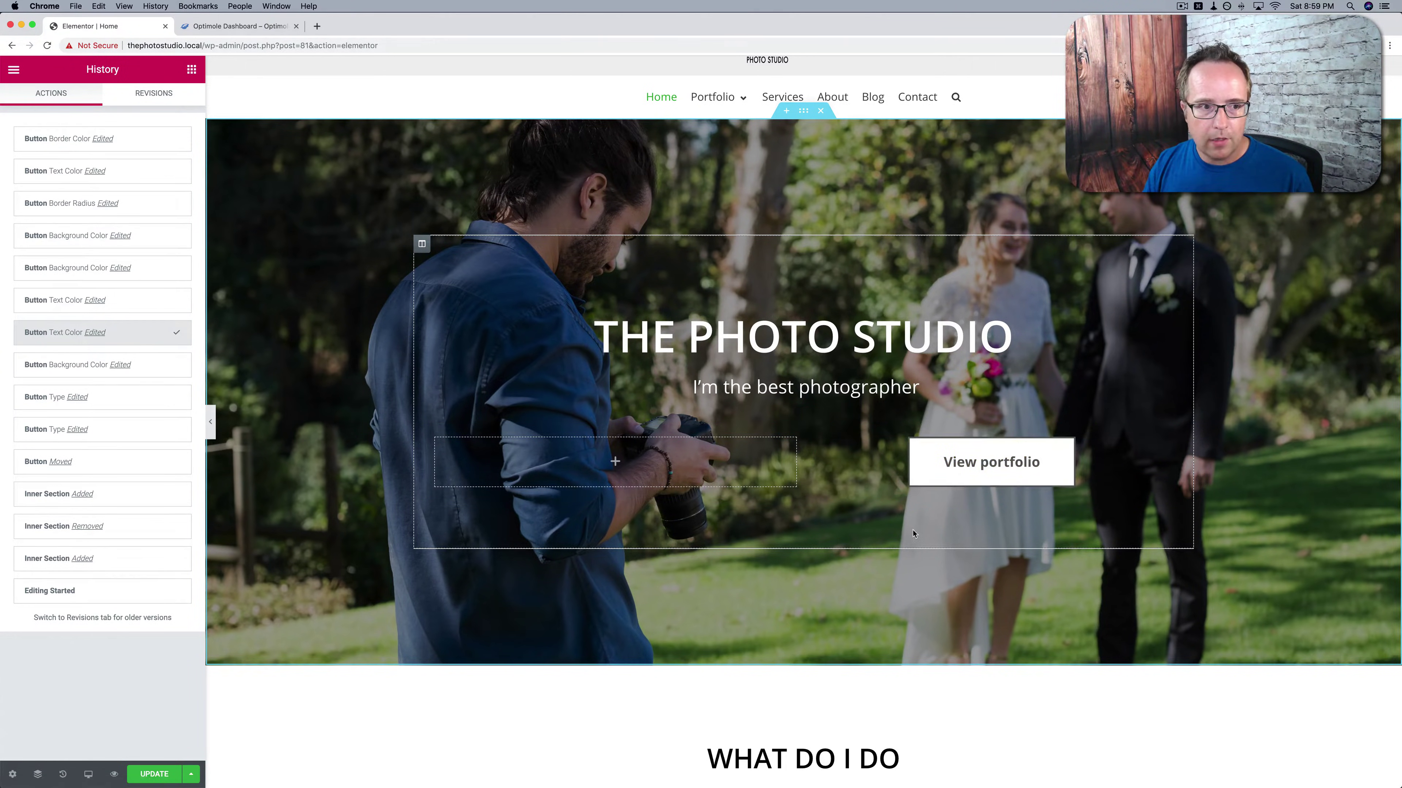
Restore the page to its most recent edit, the button border color change, and show the saved revisions.
{"action": "left_click", "coordinate": [142, 145]}
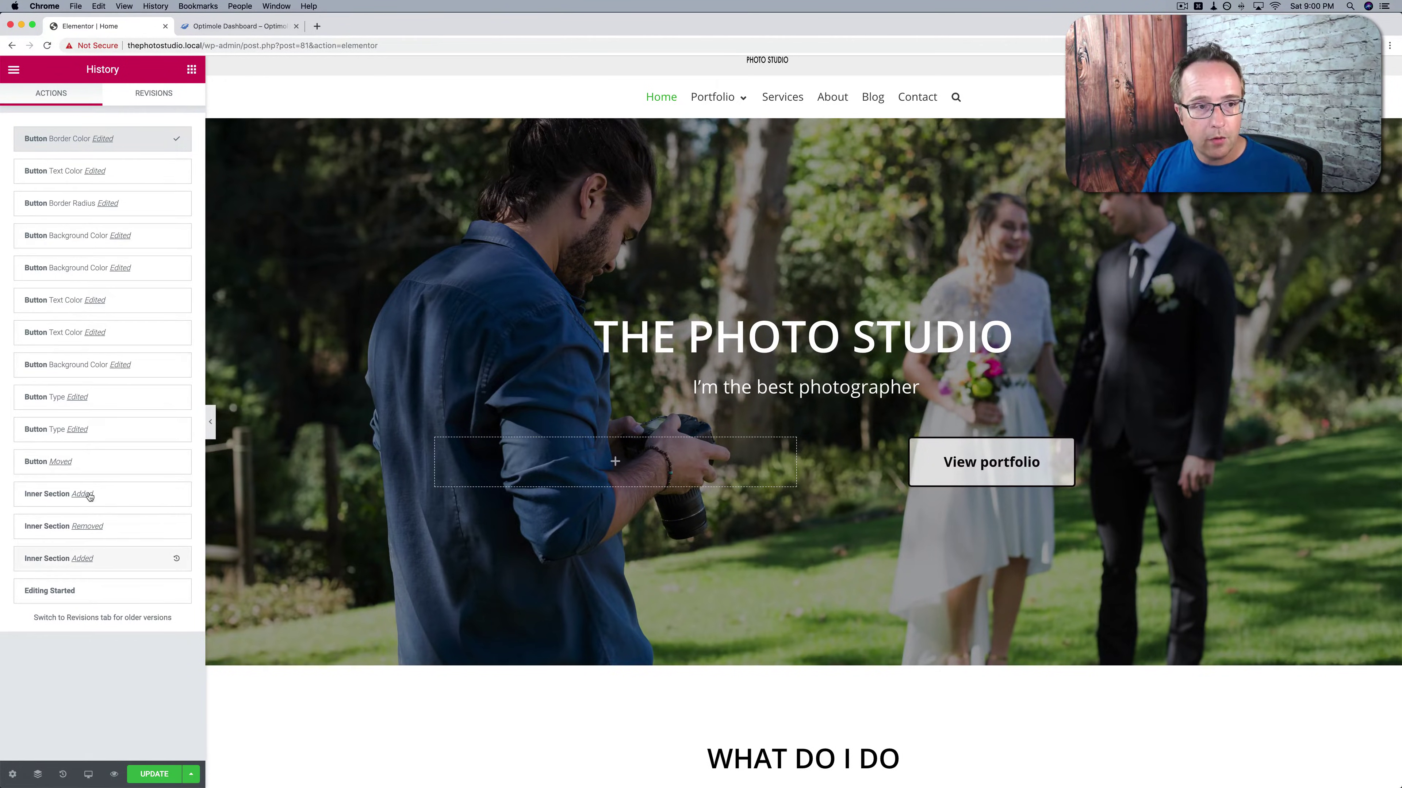
{"action": "left_click", "coordinate": [157, 95]}
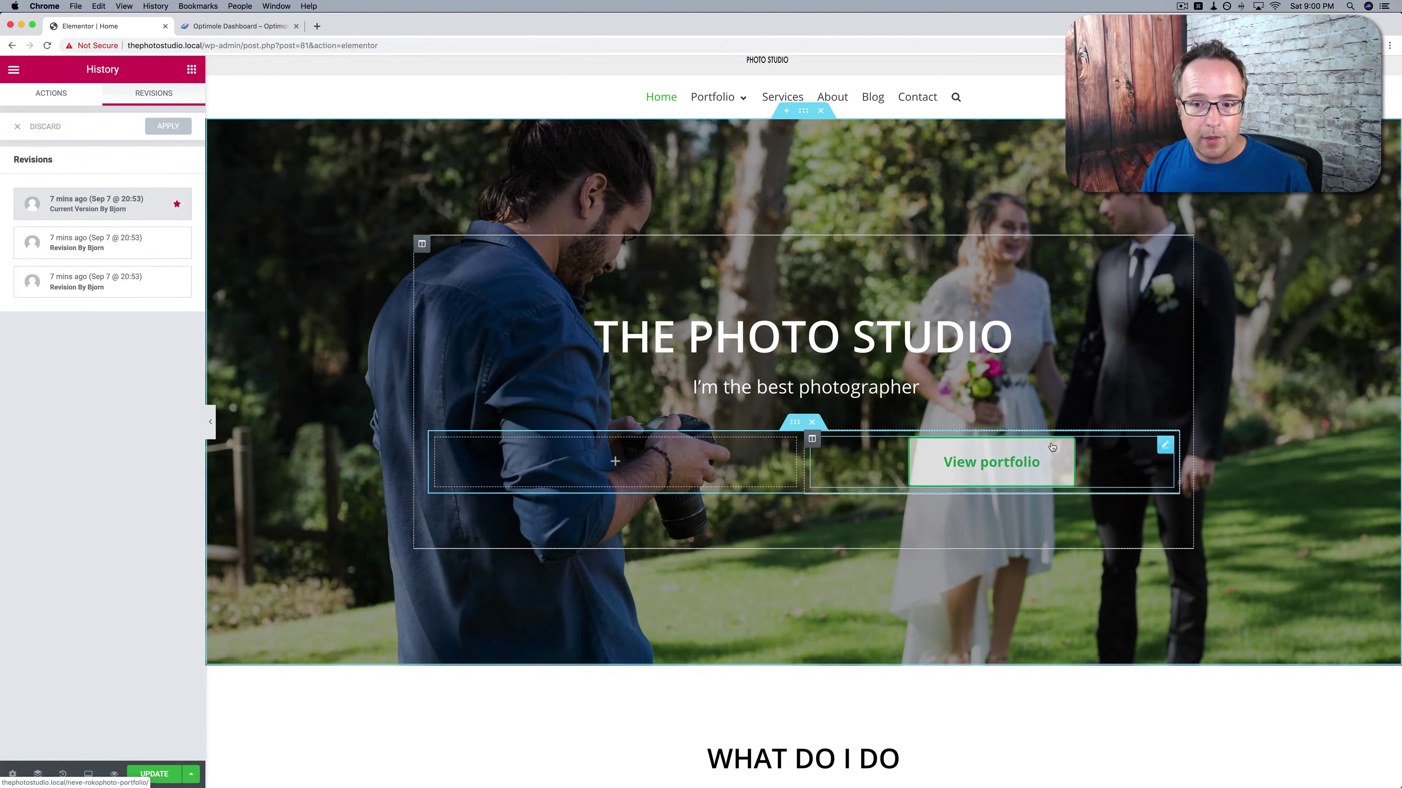
Copy the View portfolio button and paste it into the empty column beside it.
{"action": "right_click", "coordinate": [1164, 447]}
{"action": "left_click", "coordinate": [1197, 503]}
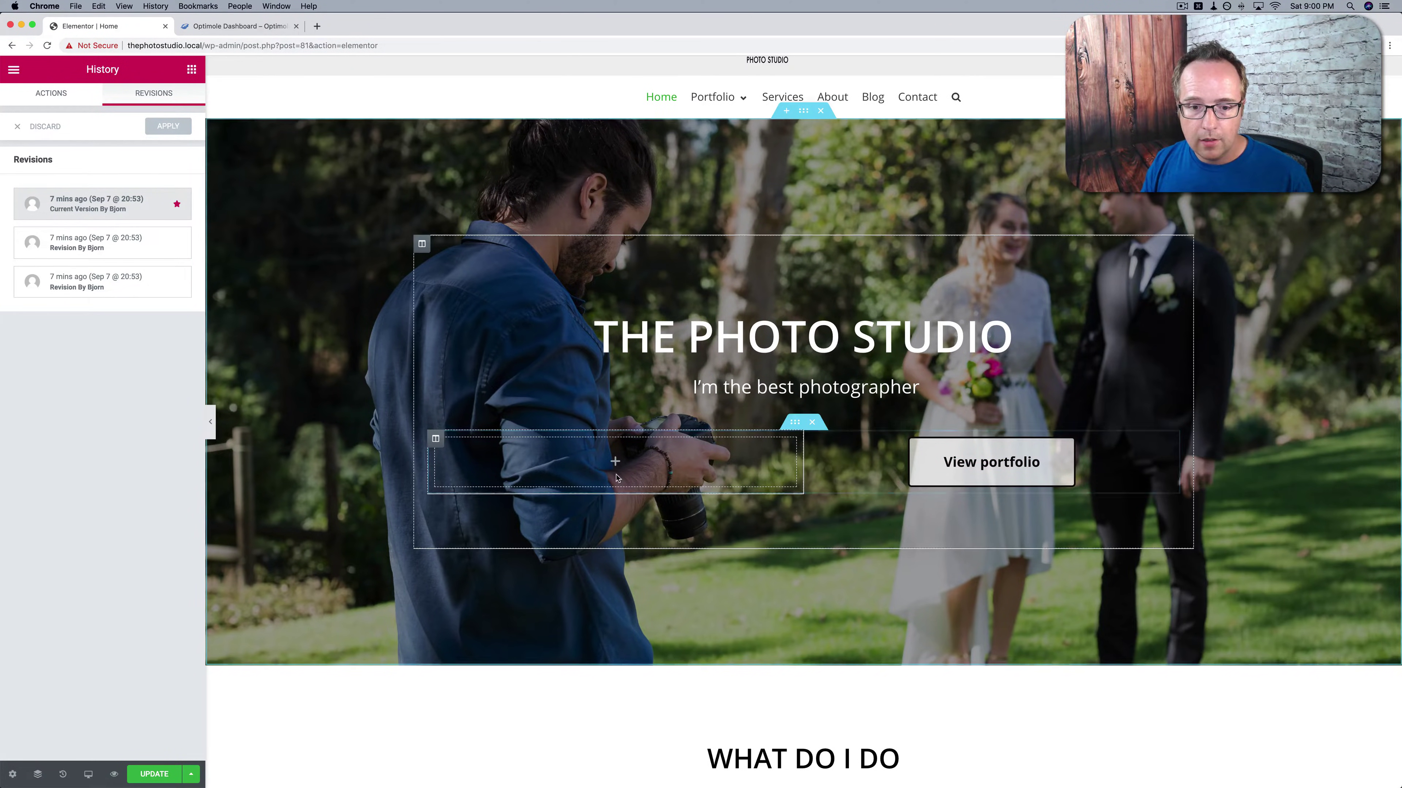
{"action": "right_click", "coordinate": [631, 464]}
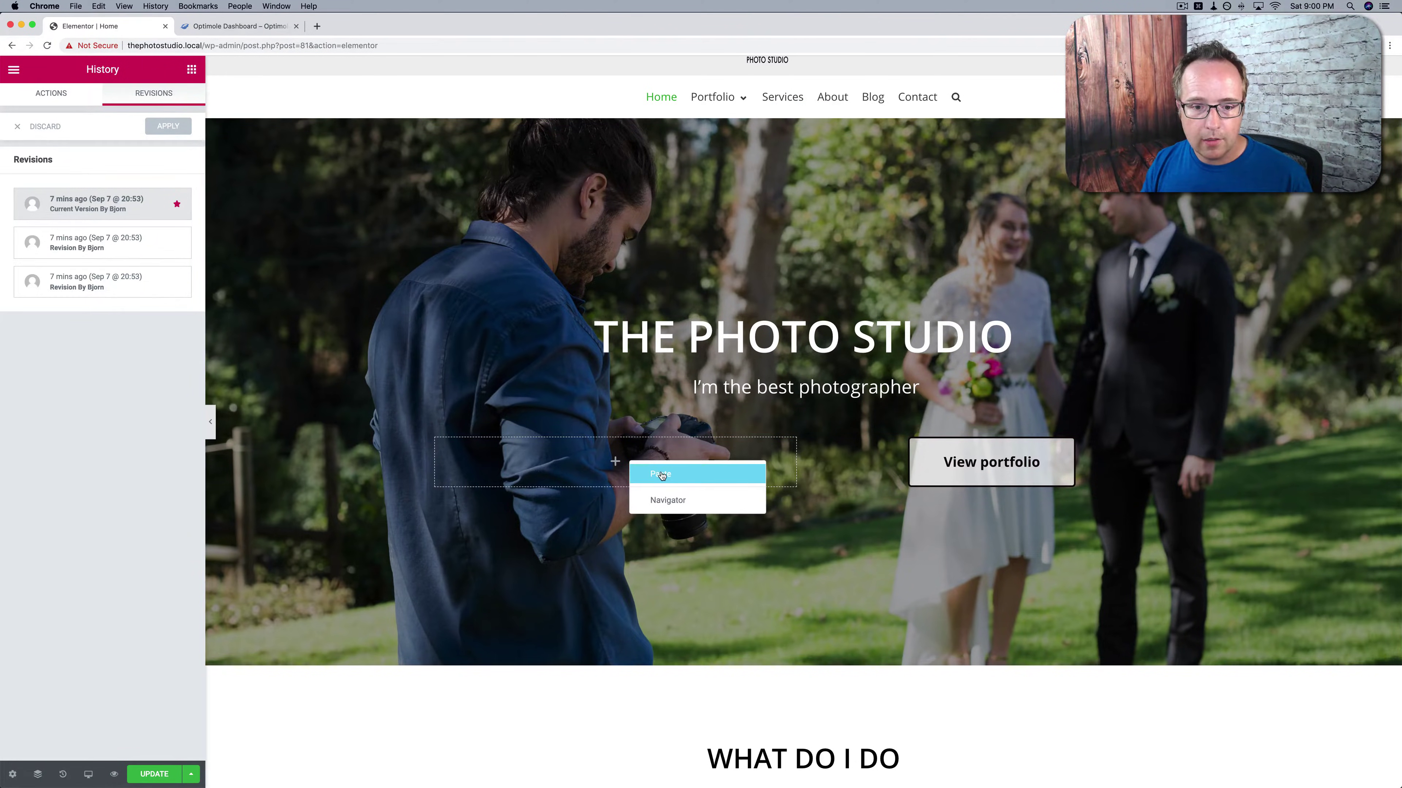
{"action": "left_click", "coordinate": [661, 474]}
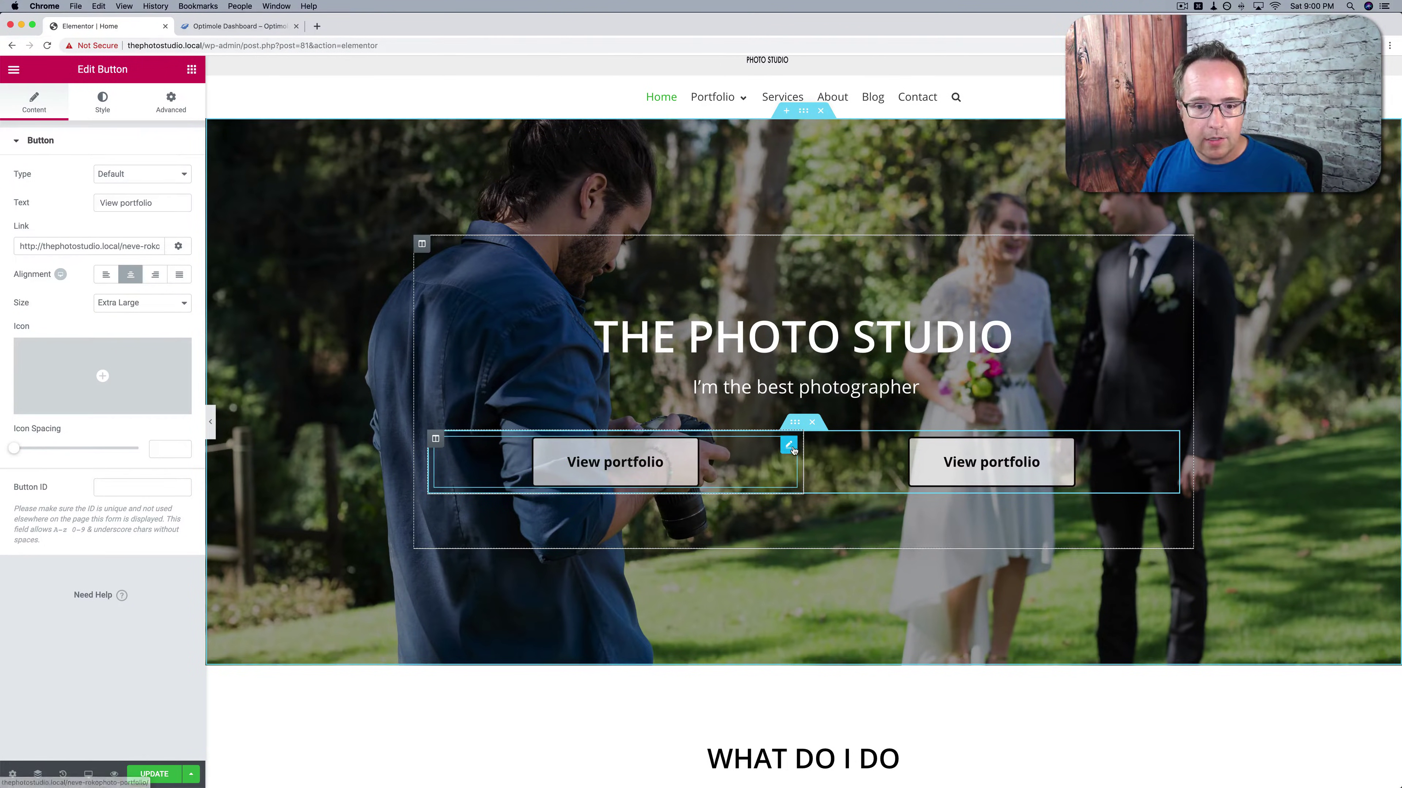
Change the pasted button's text to "Book me".
{"action": "left_click_drag", "start_coordinate": [162, 202], "coordinate": [38, 207]}
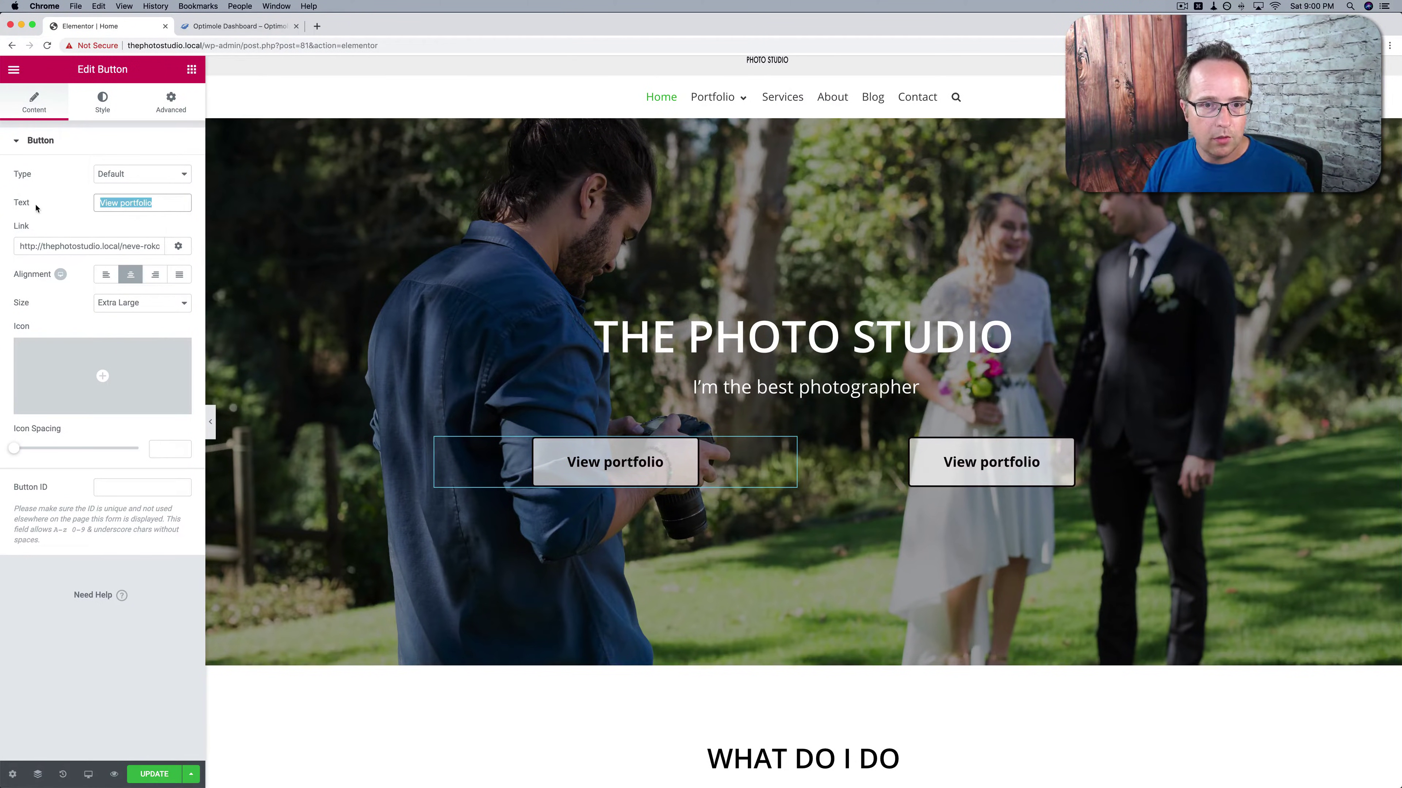
{"action": "type", "text": "Bo"}
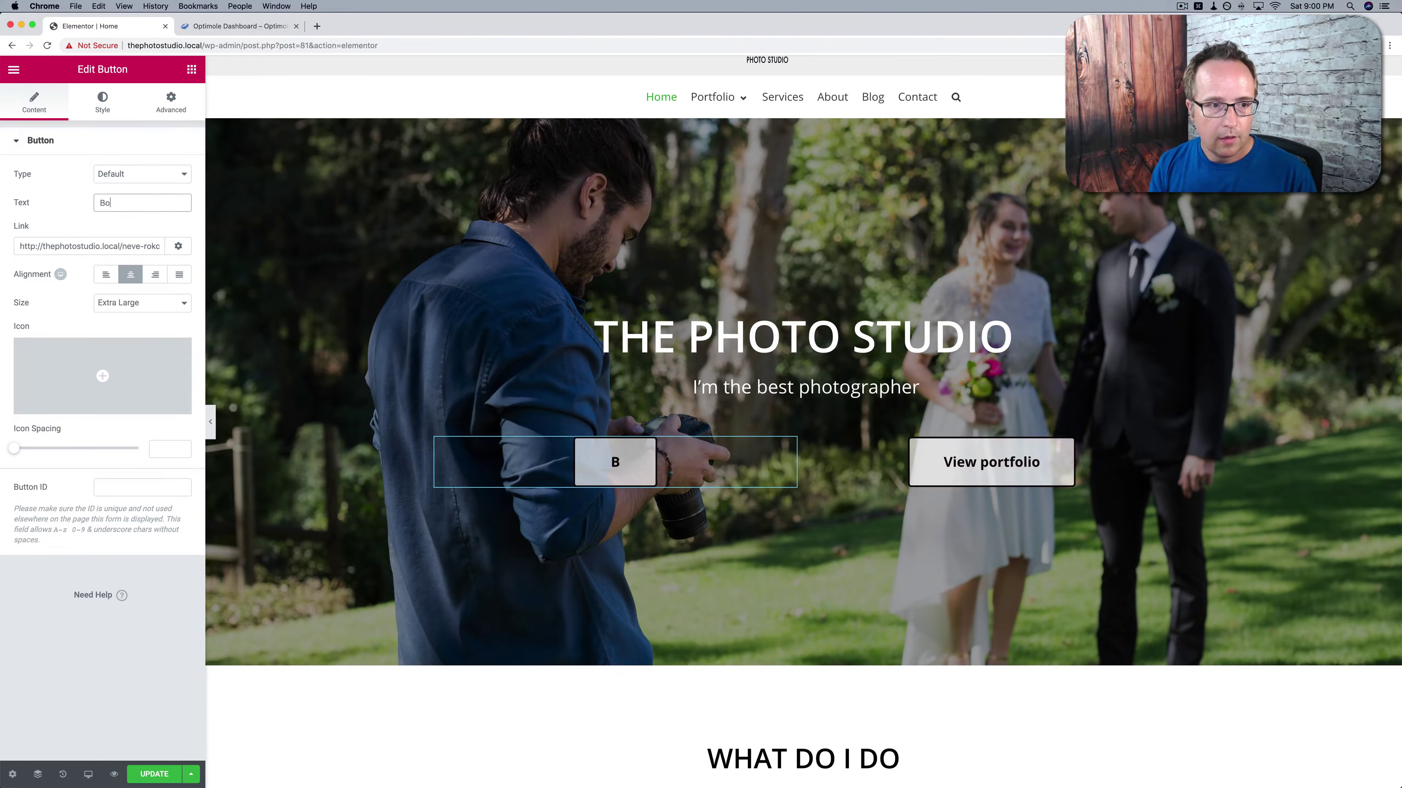
{"action": "type", "text": "ok Me"}
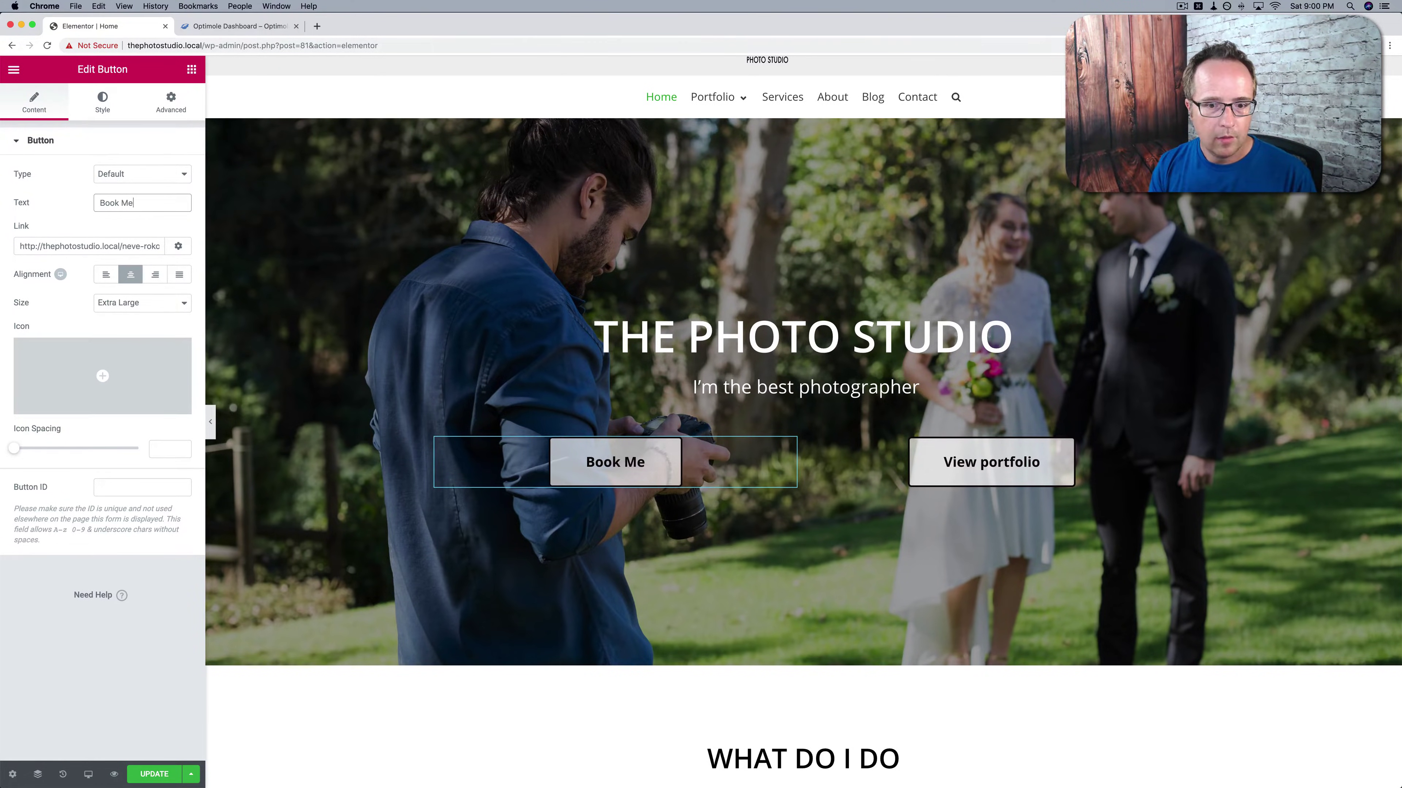
{"action": "key", "text": "BackSpace"}
{"action": "key", "text": "BackSpace"}
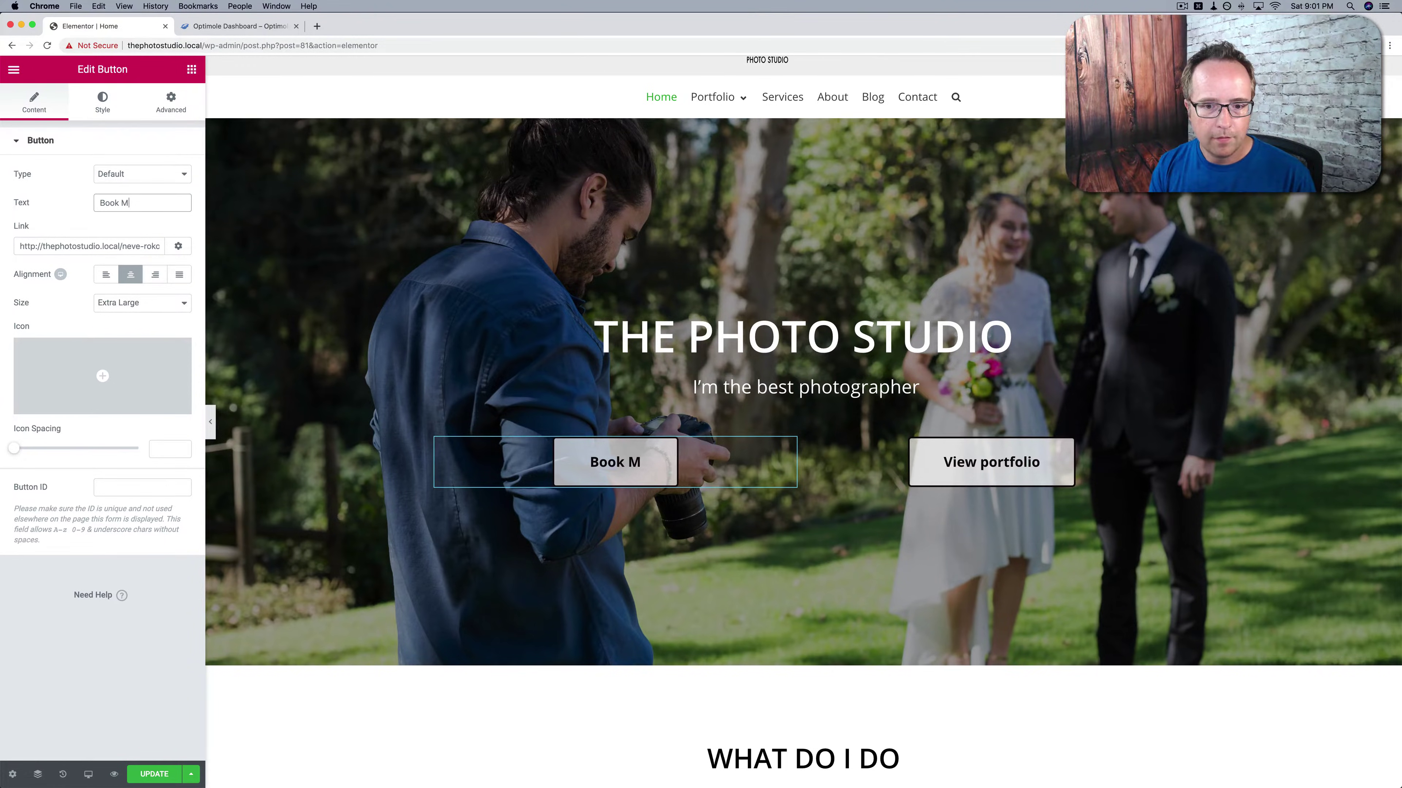
{"action": "type", "text": "me"}
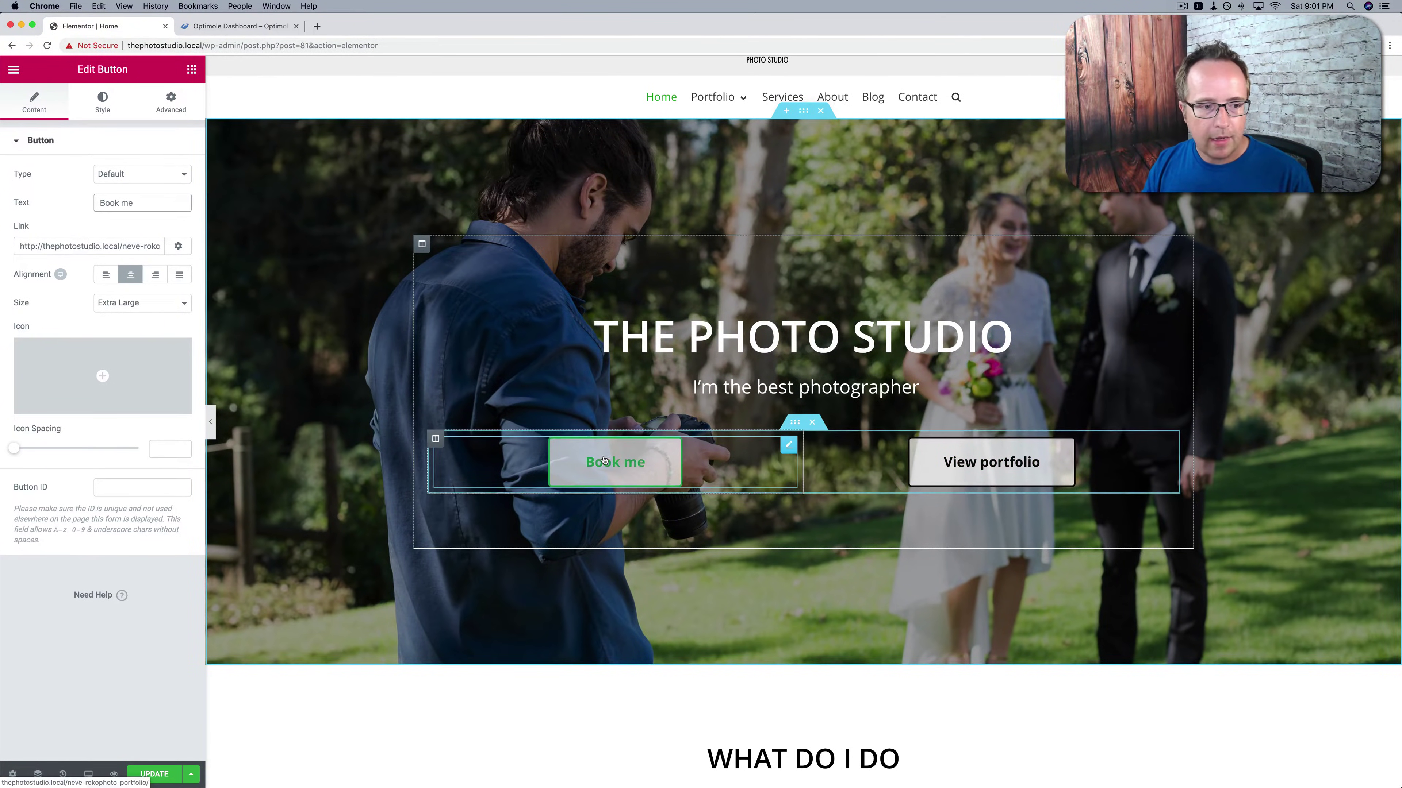
Search the icon library for "book" and insert the open book icon into the Book me button.
{"action": "mouse_move", "coordinate": [106, 371]}
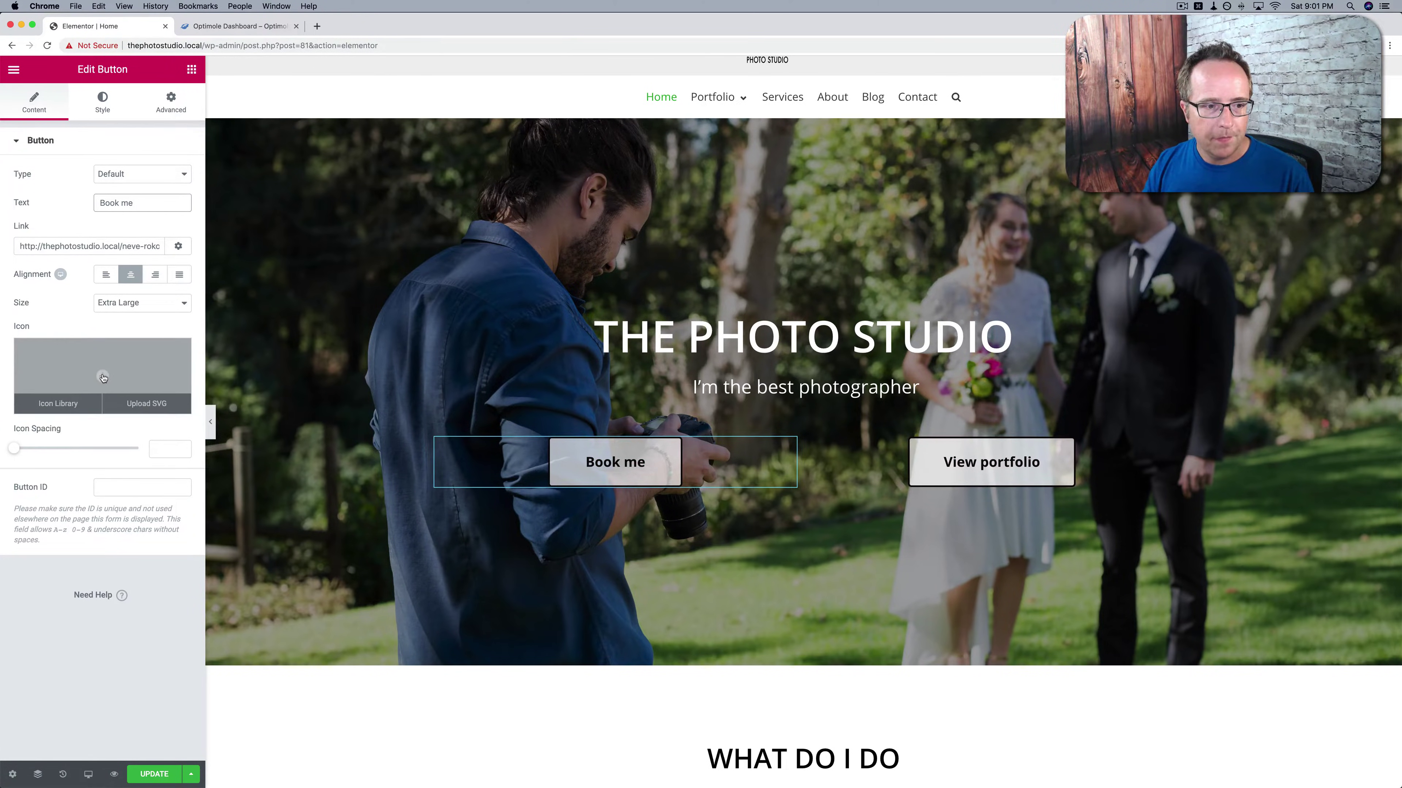
{"action": "left_click", "coordinate": [60, 405]}
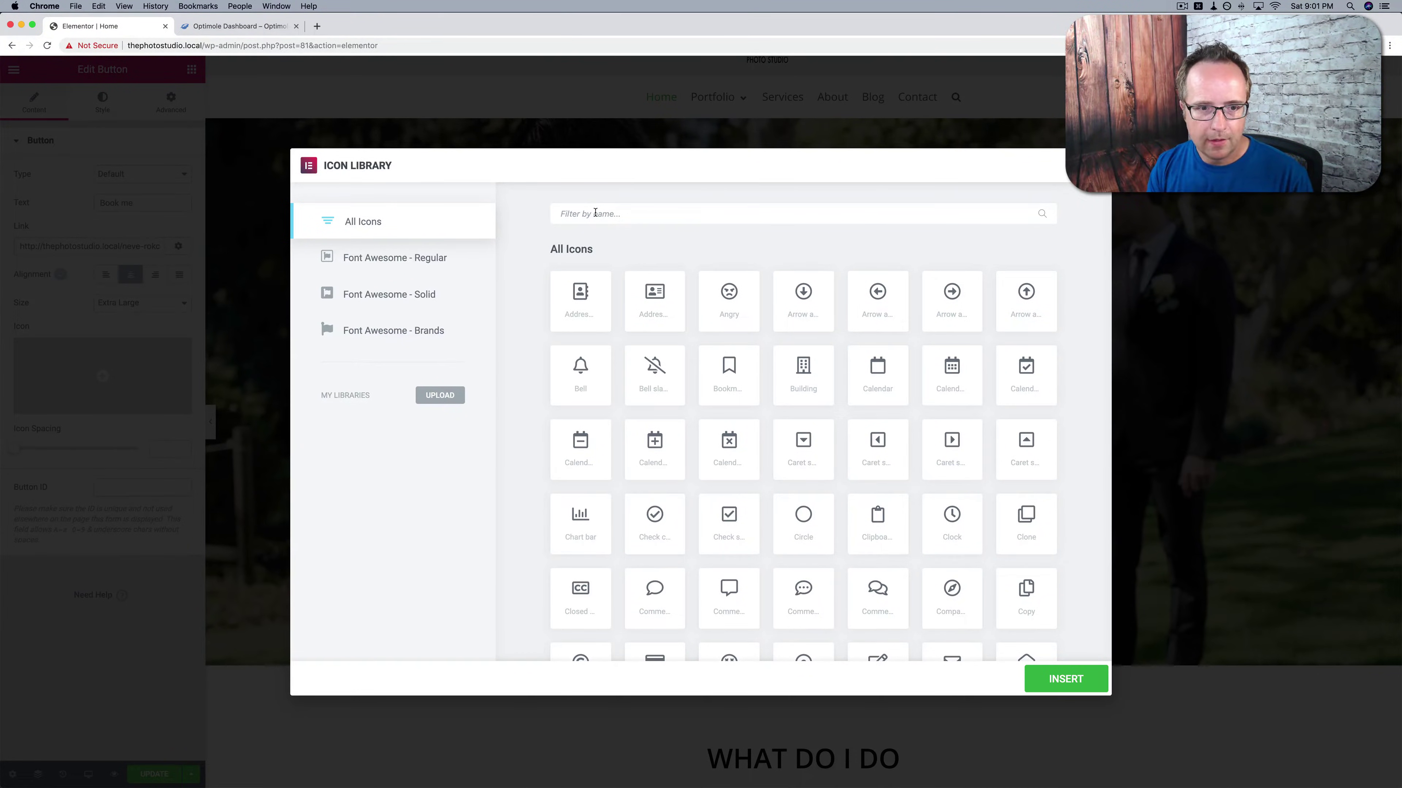
{"action": "type", "text": "book"}
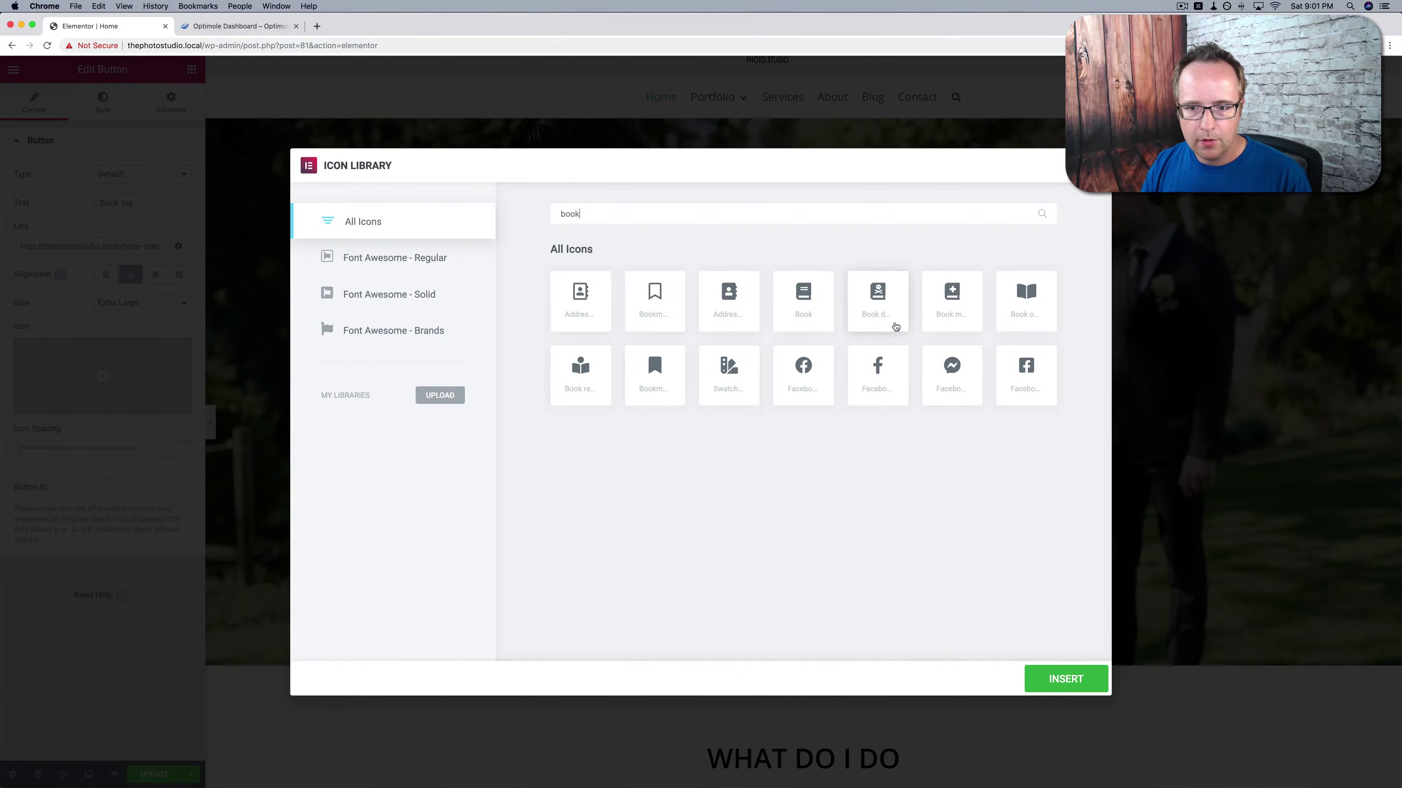
{"action": "left_click", "coordinate": [1026, 298]}
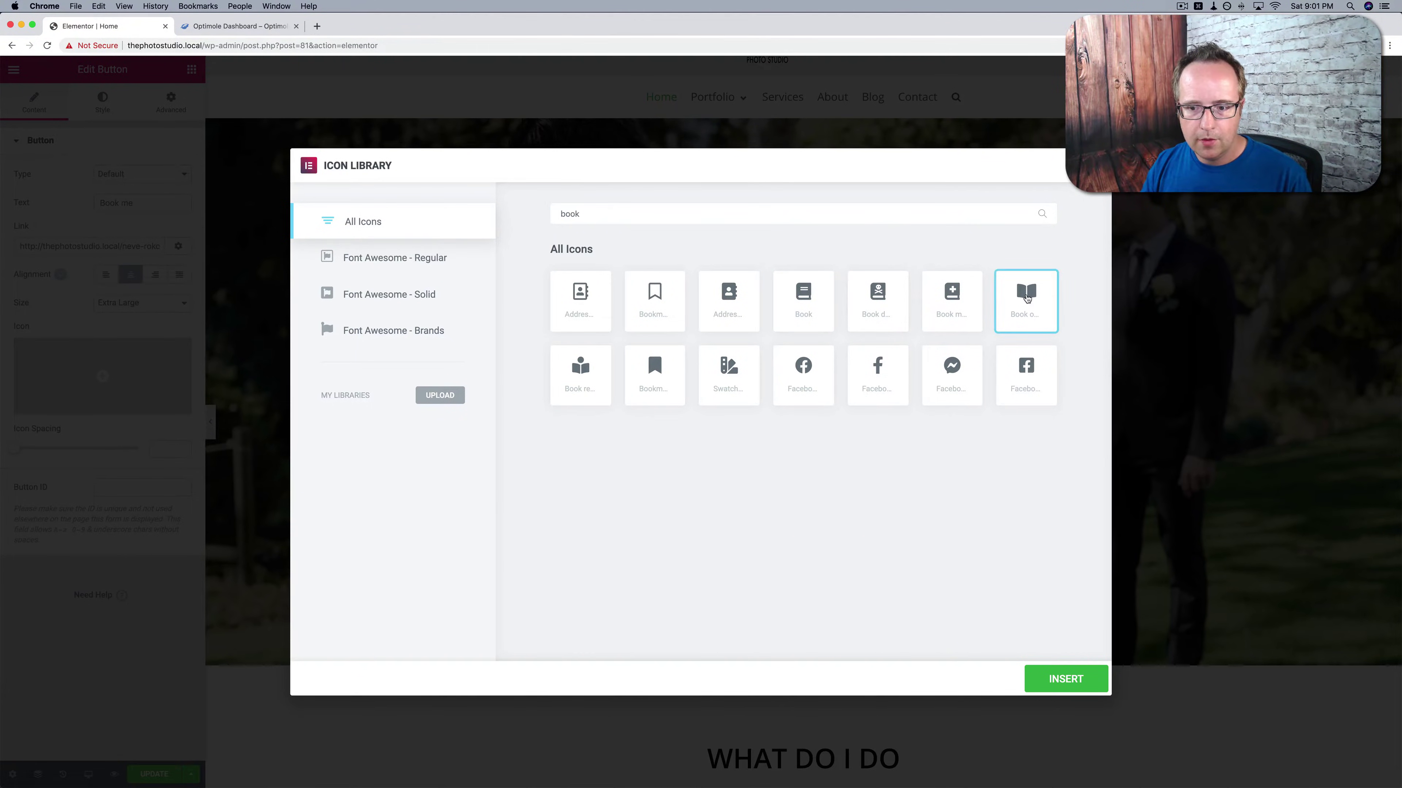
{"action": "left_click", "coordinate": [1064, 671]}
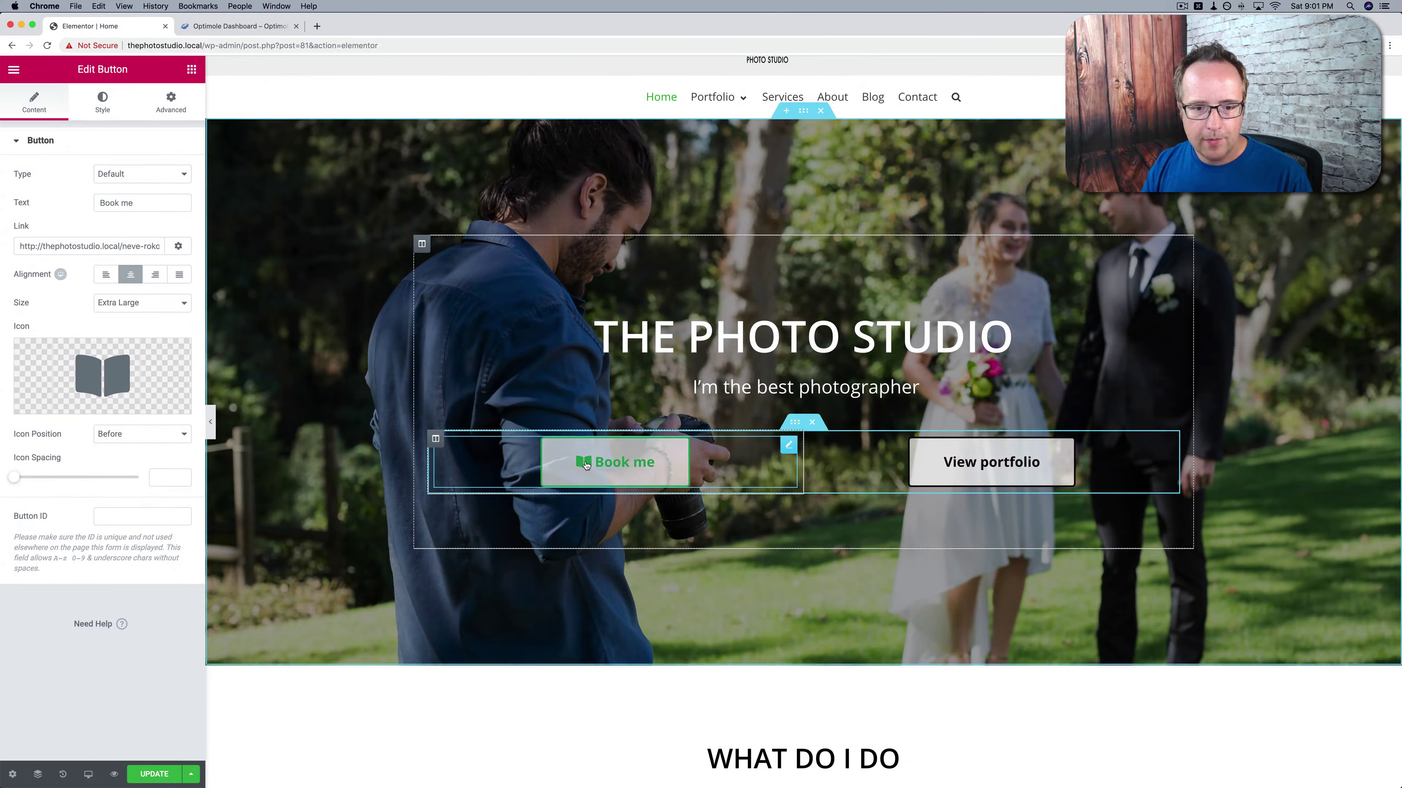
Set the Book me button's icon position to After and its icon spacing to 21.
{"action": "left_click", "coordinate": [104, 437]}
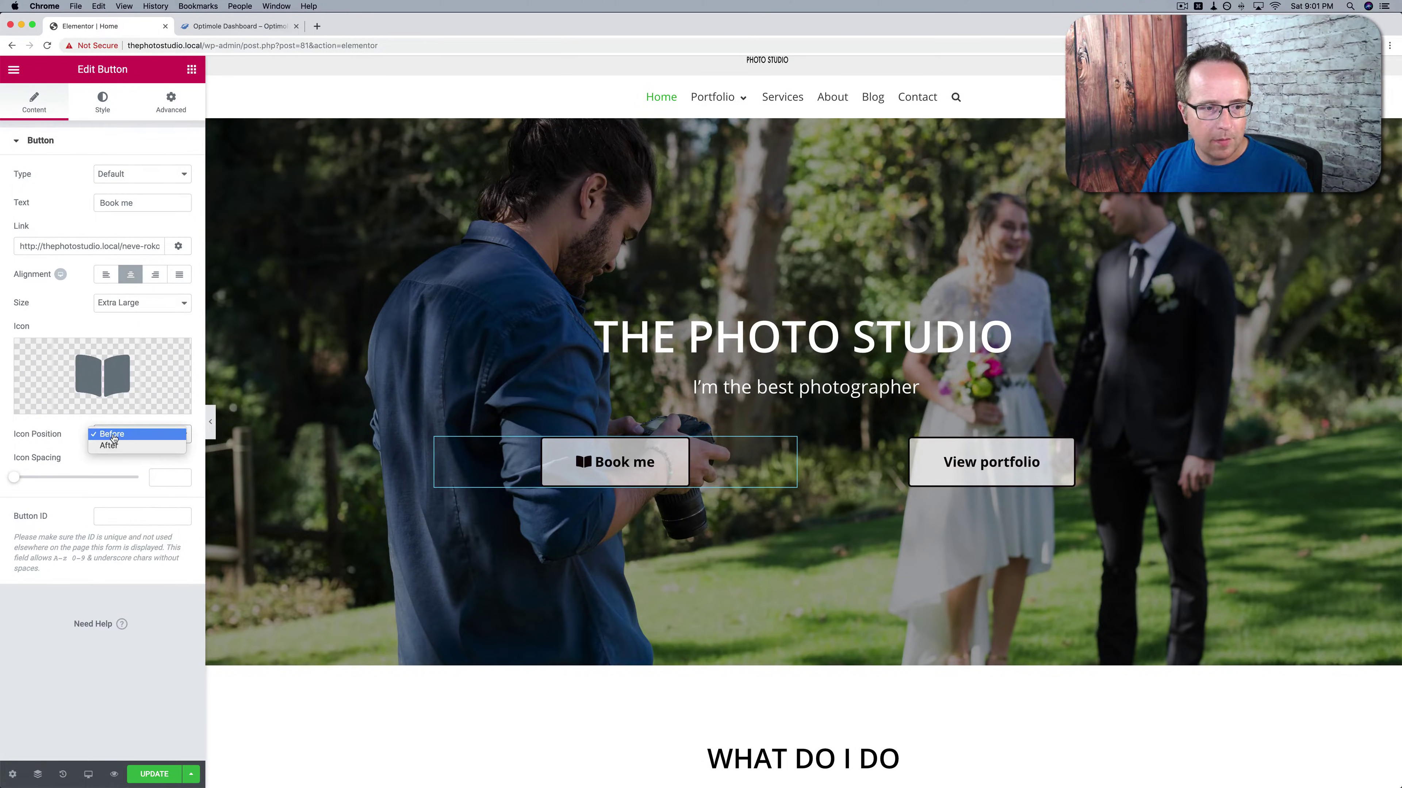
{"action": "left_click", "coordinate": [112, 447]}
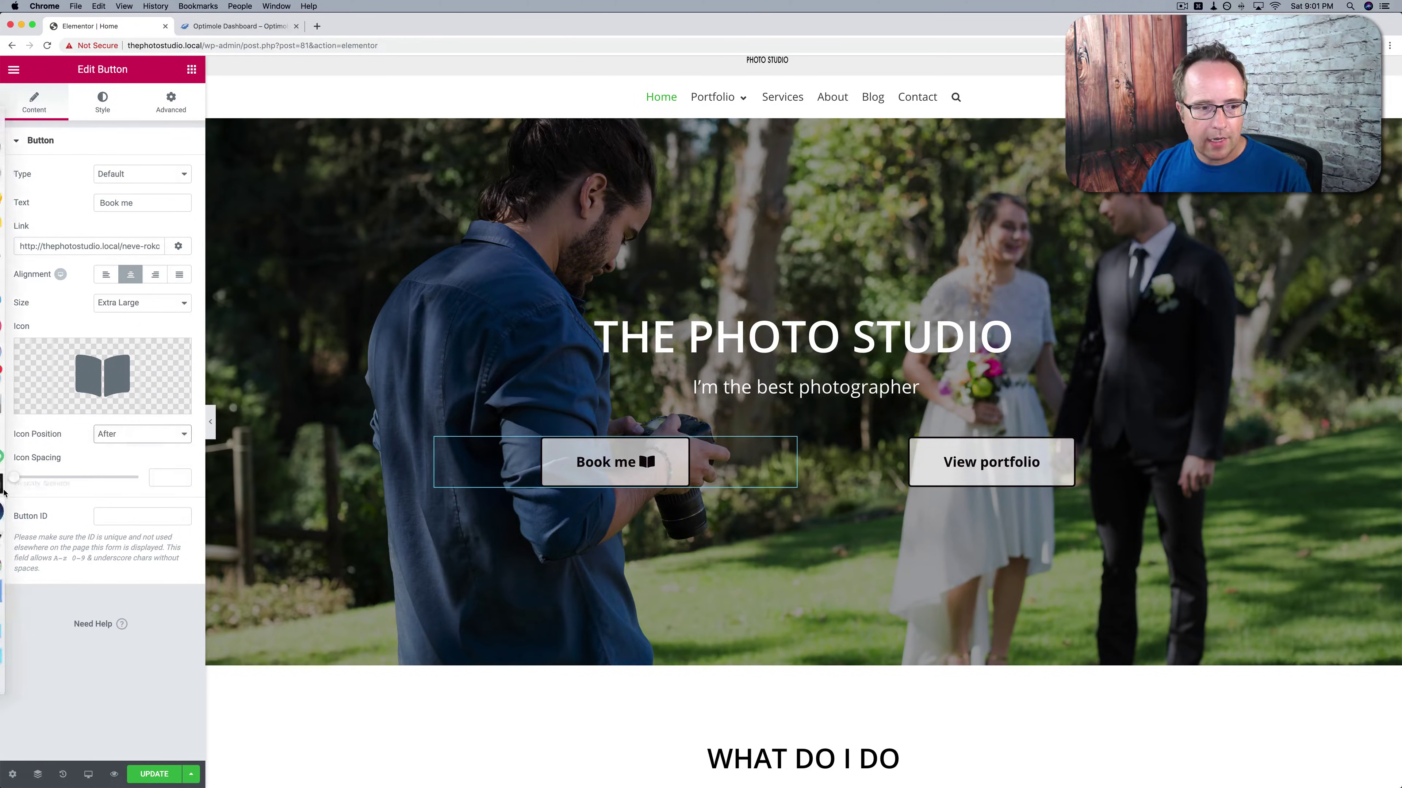
{"action": "left_click_drag", "start_coordinate": [19, 481], "coordinate": [70, 483]}
Align the Book me button to the right and the View portfolio button to the left of their columns.
{"action": "left_click", "coordinate": [149, 279]}
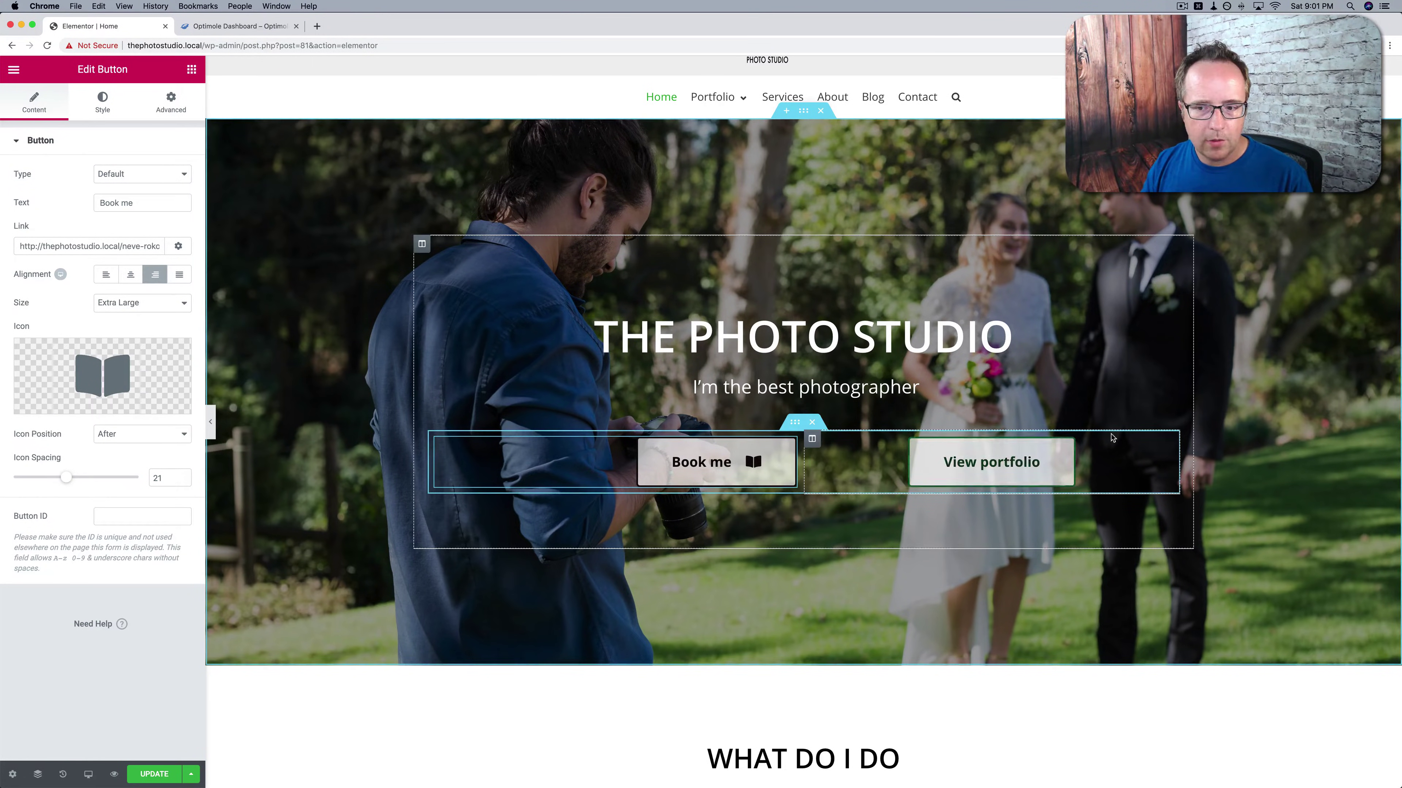
{"action": "left_click", "coordinate": [102, 102]}
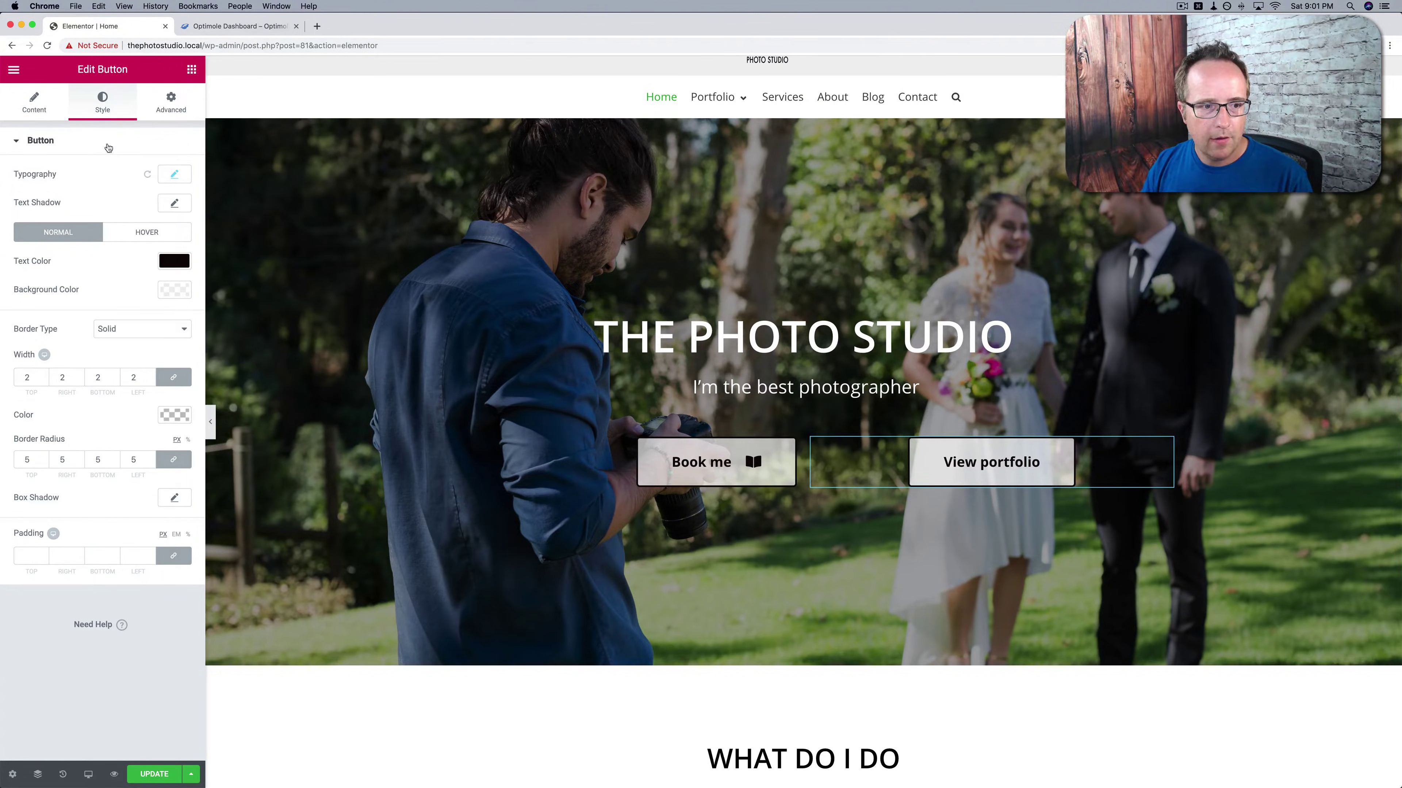
{"action": "left_click", "coordinate": [34, 102]}
{"action": "left_click", "coordinate": [106, 275]}
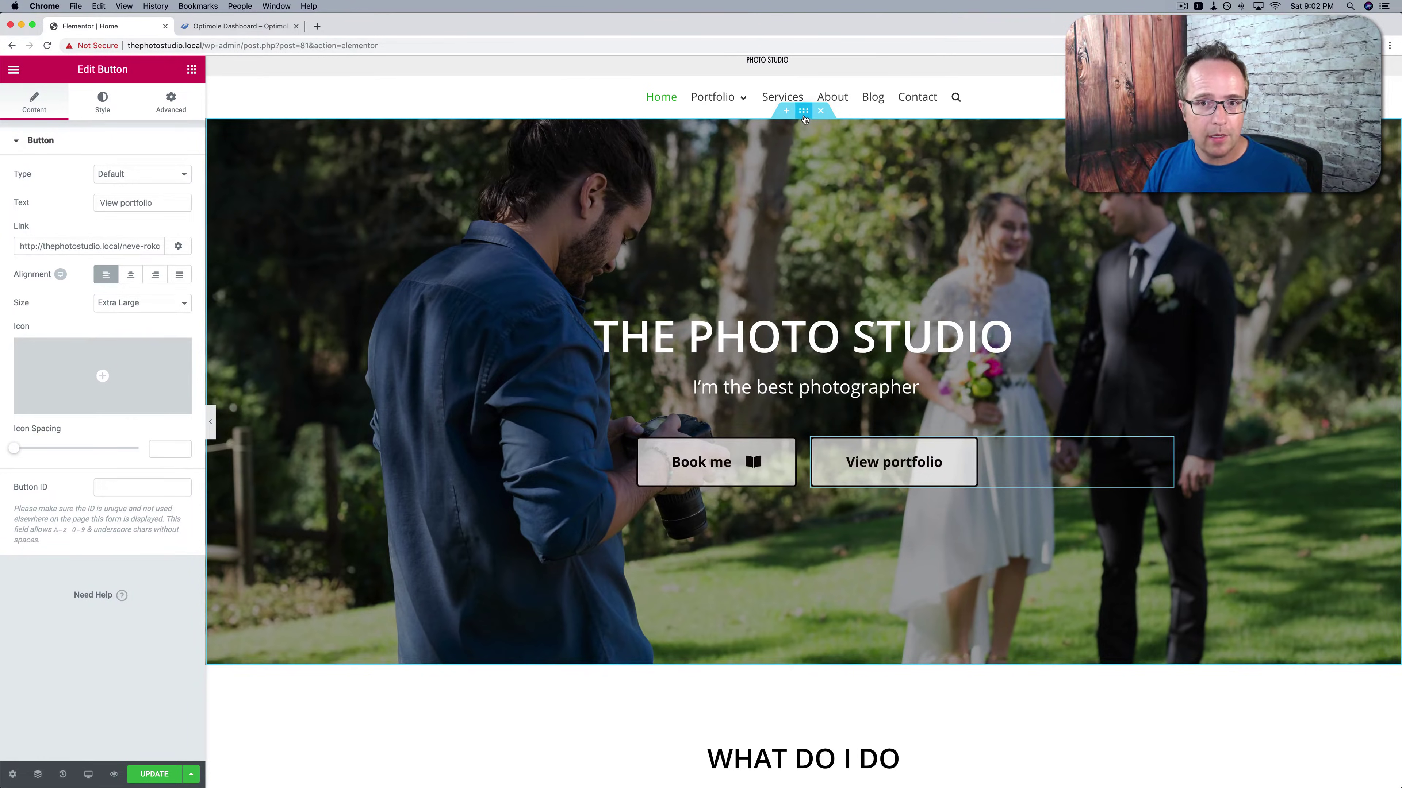
Change the hero section's background overlay color to fully opaque white.
{"action": "left_click", "coordinate": [804, 116]}
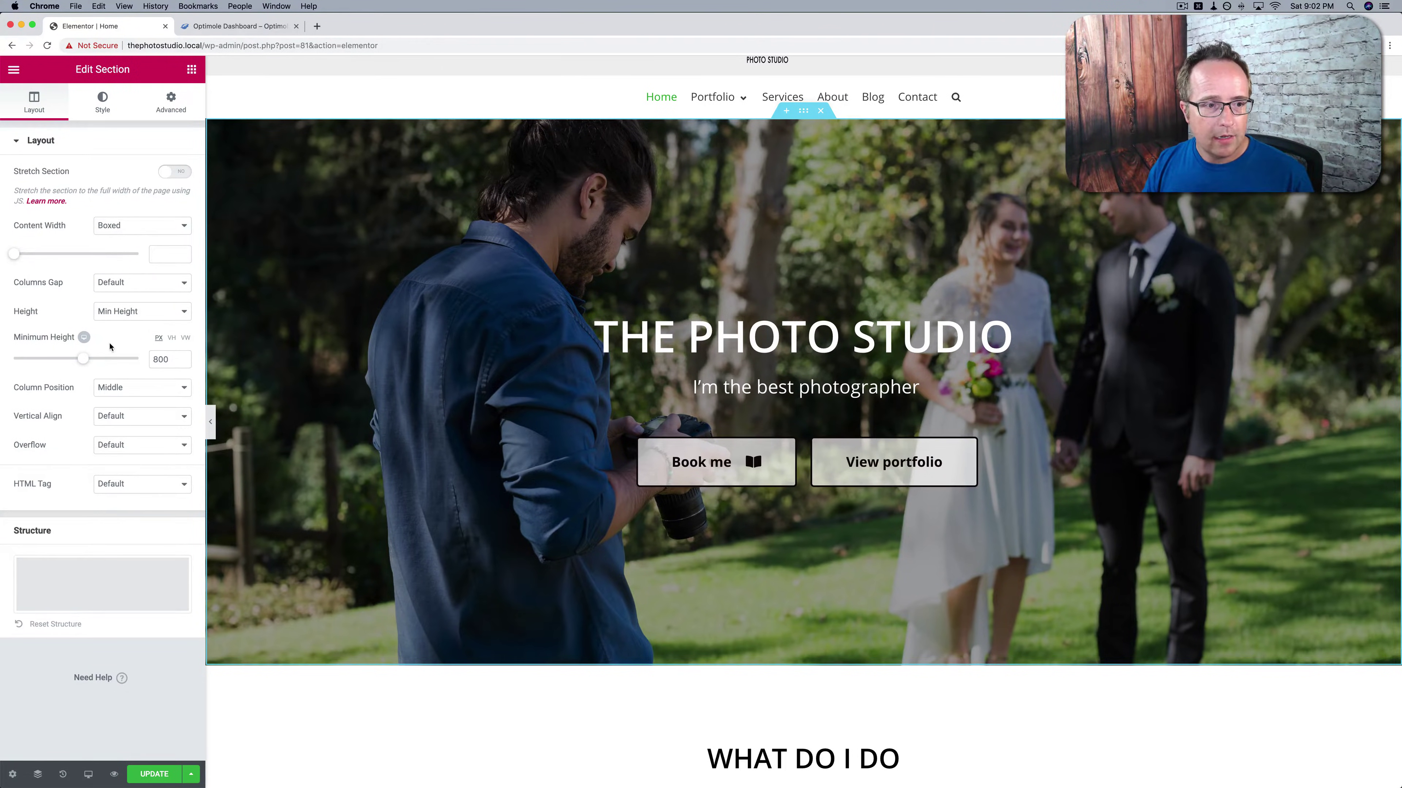
{"action": "left_click", "coordinate": [102, 110]}
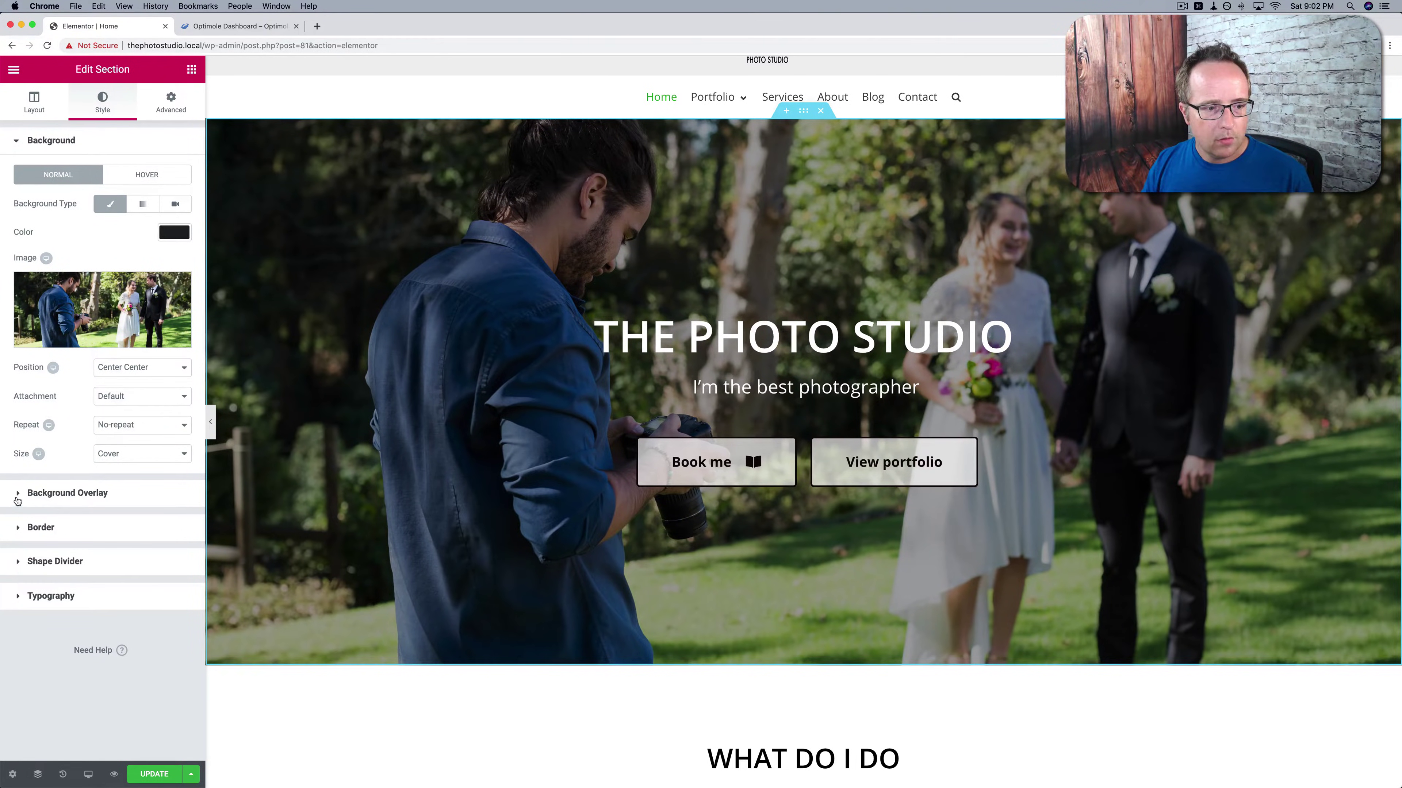
{"action": "left_click", "coordinate": [17, 497]}
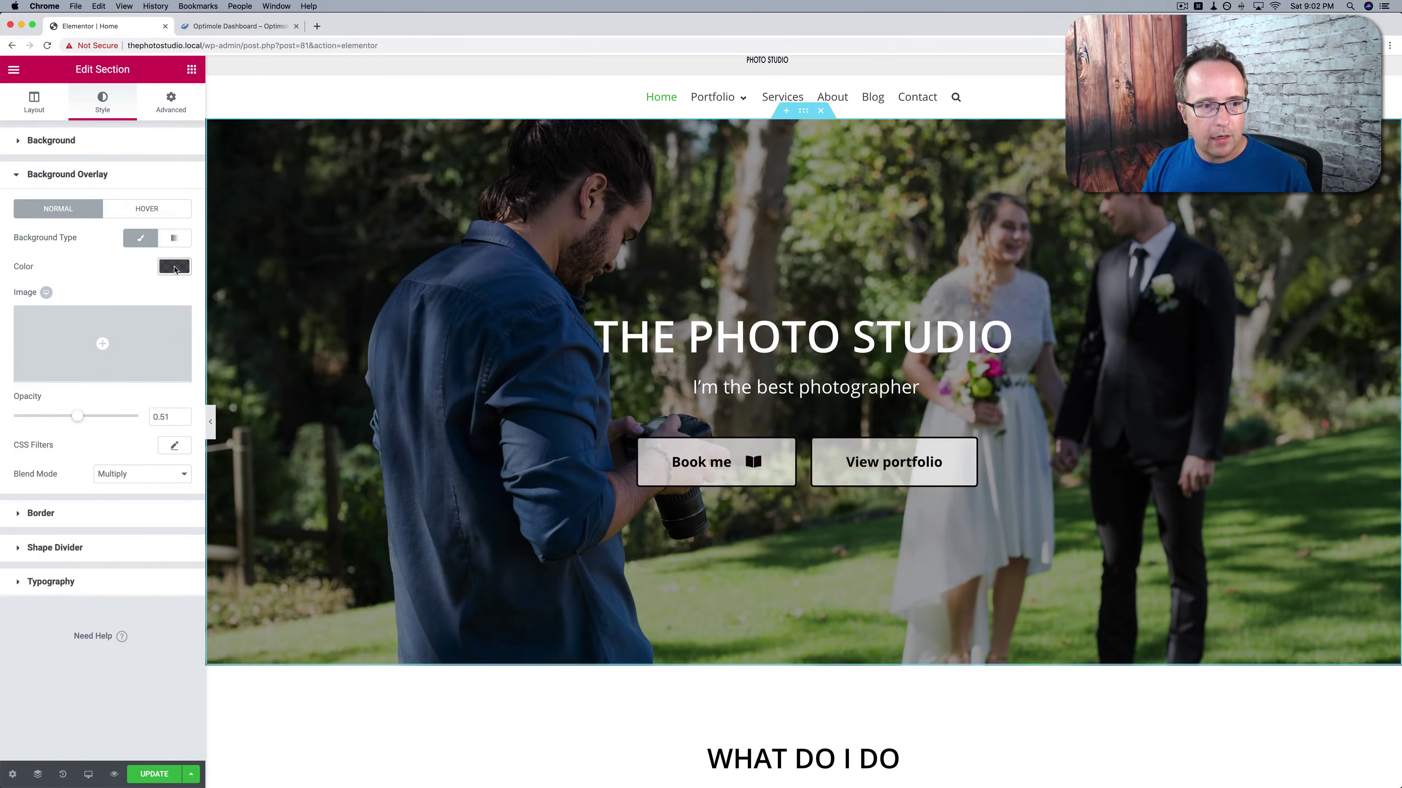
{"action": "left_click", "coordinate": [174, 267]}
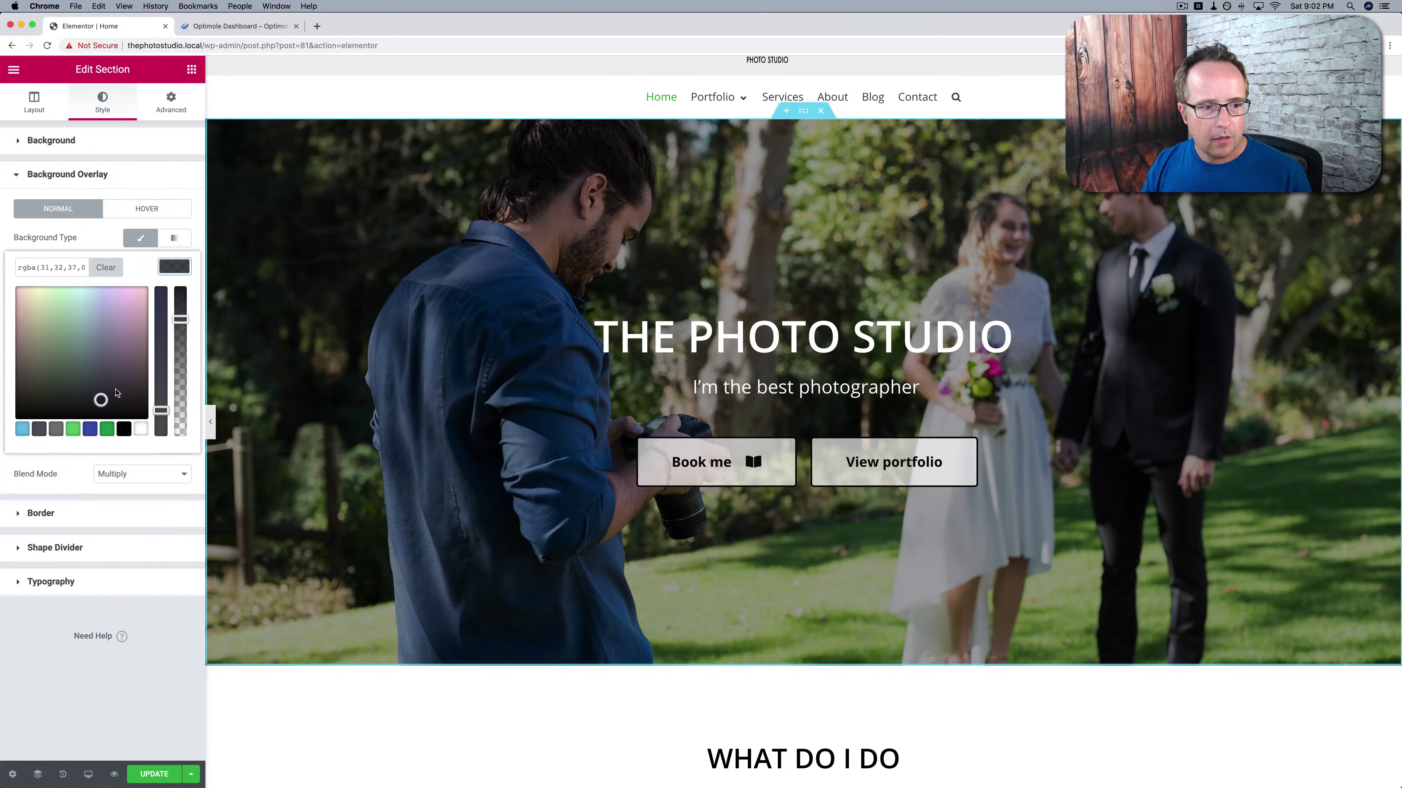
{"action": "left_click", "coordinate": [140, 429]}
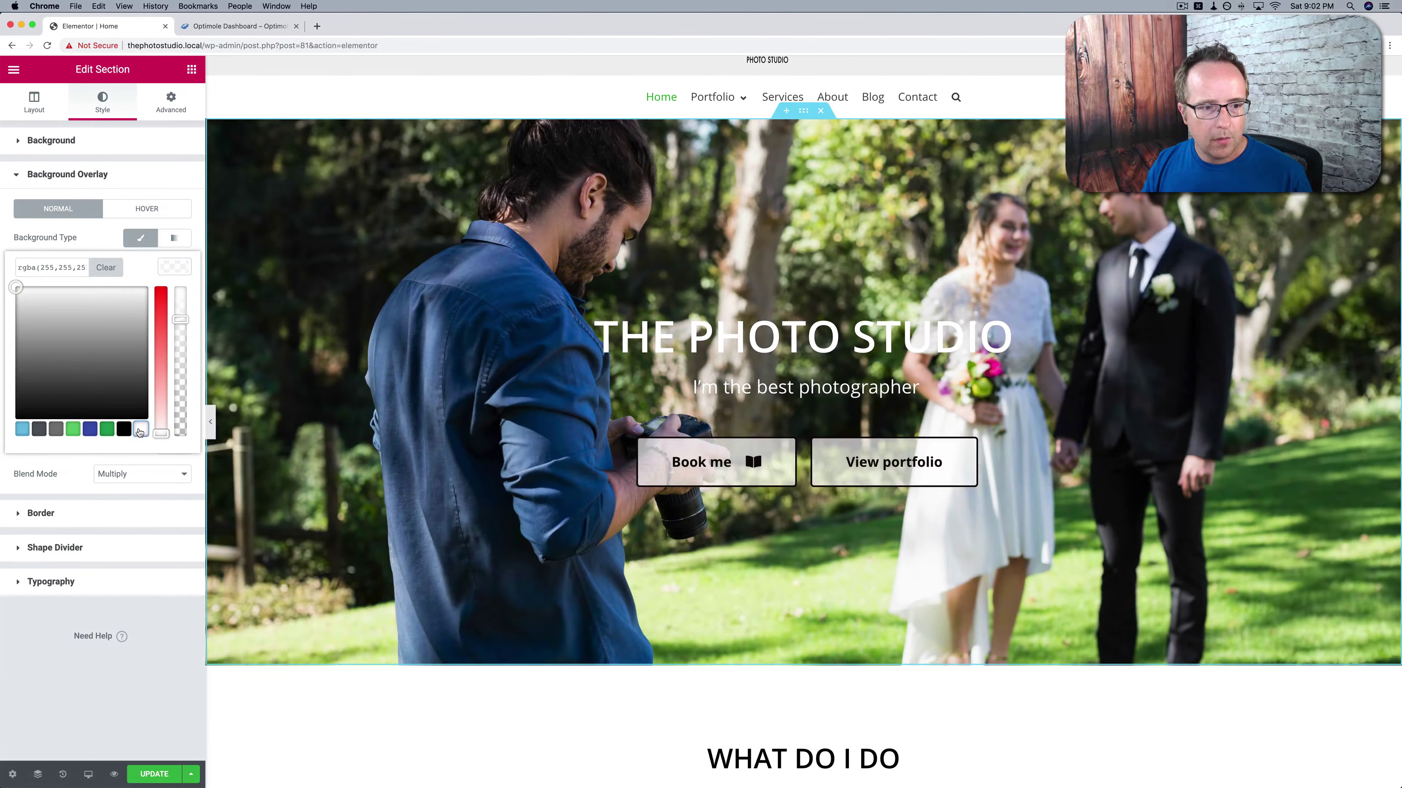
{"action": "left_click_drag", "start_coordinate": [183, 322], "coordinate": [182, 305]}
{"action": "left_click_drag", "start_coordinate": [183, 304], "coordinate": [182, 301]}
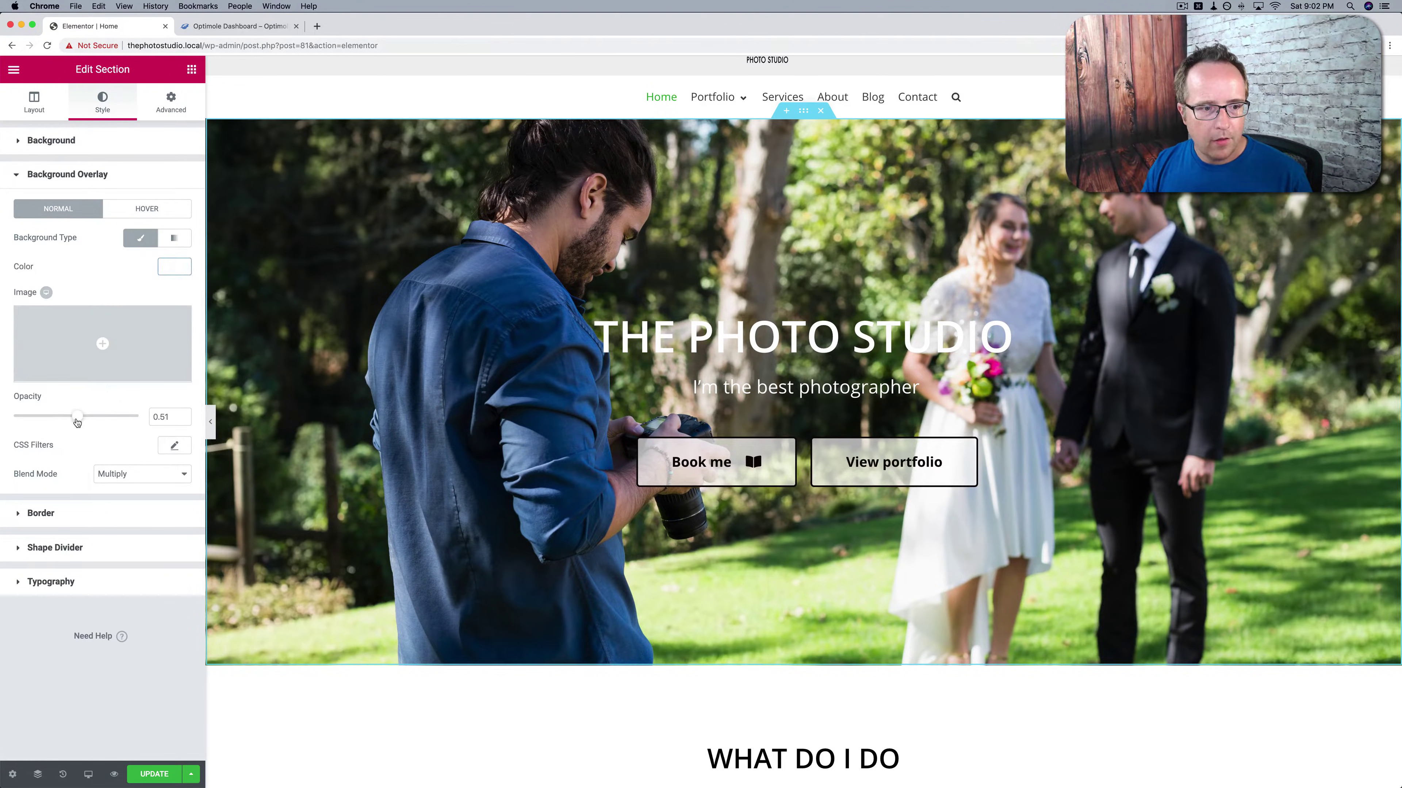
Set the background overlay's blend mode to Normal and its opacity to 0.78.
{"action": "mouse_move", "coordinate": [78, 421]}
{"action": "left_mouse_down"}
{"action": "mouse_move", "coordinate": [122, 424]}
{"action": "mouse_move", "coordinate": [35, 417]}
{"action": "mouse_move", "coordinate": [116, 418]}
{"action": "mouse_move", "coordinate": [75, 416]}
{"action": "mouse_move", "coordinate": [89, 422]}
{"action": "left_mouse_up"}
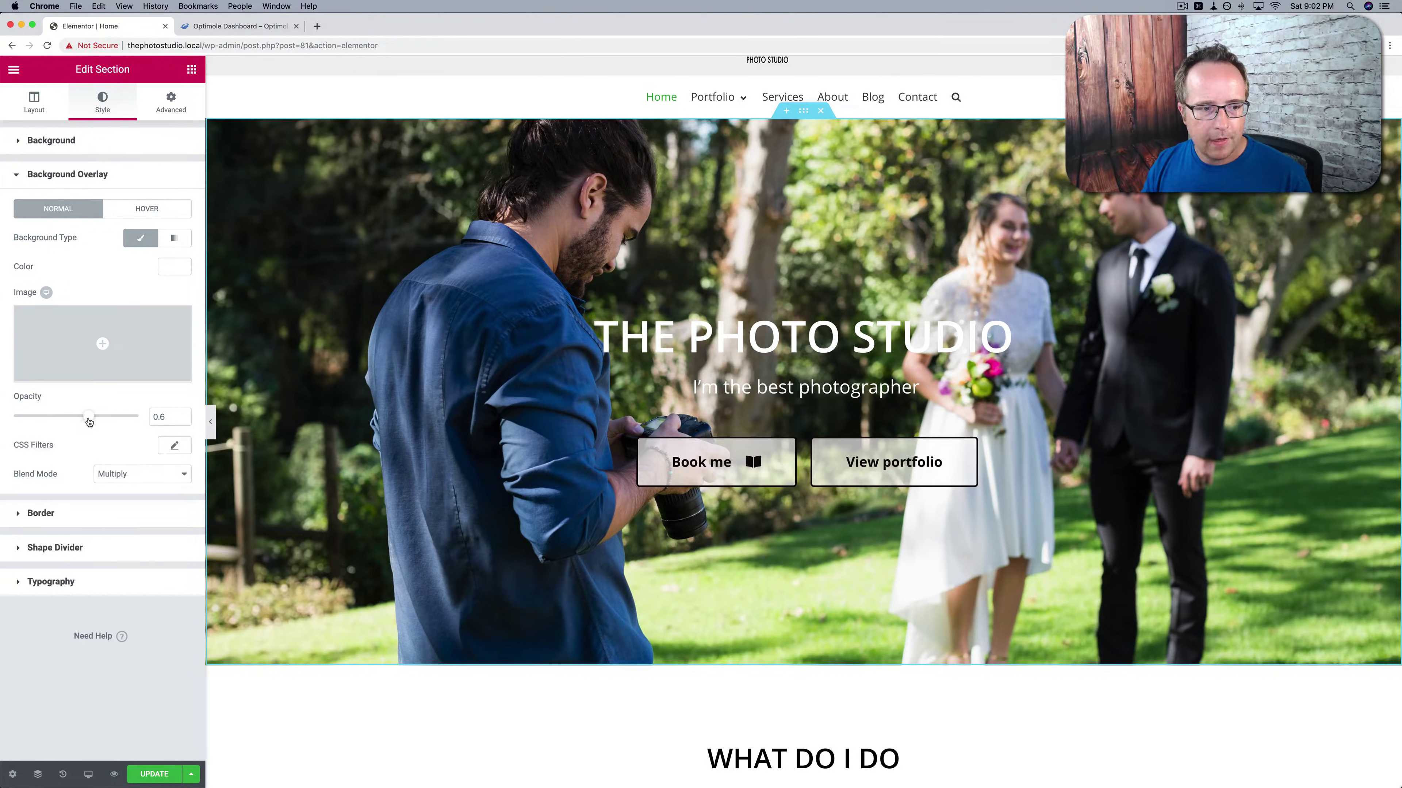
{"action": "left_click", "coordinate": [119, 475]}
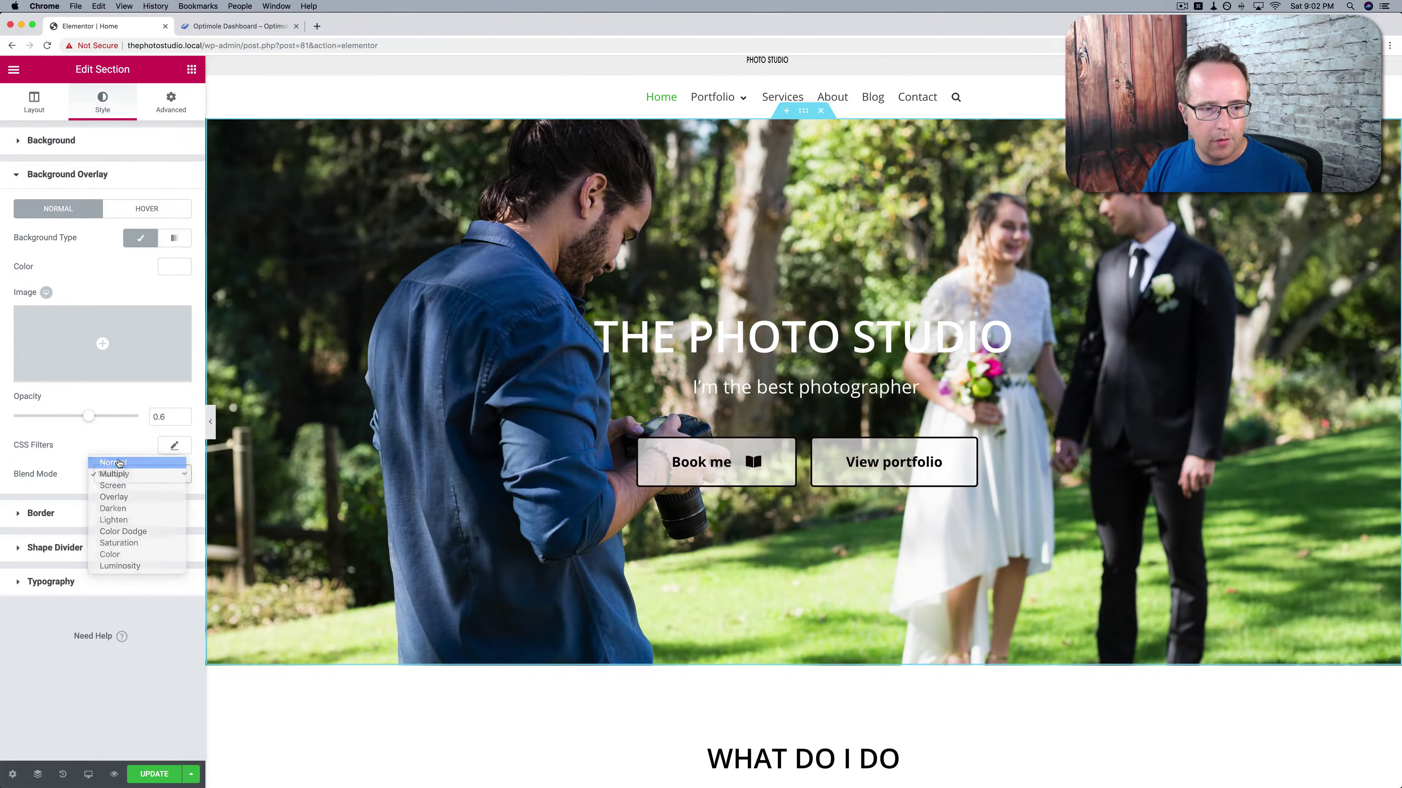
{"action": "left_click", "coordinate": [117, 464]}
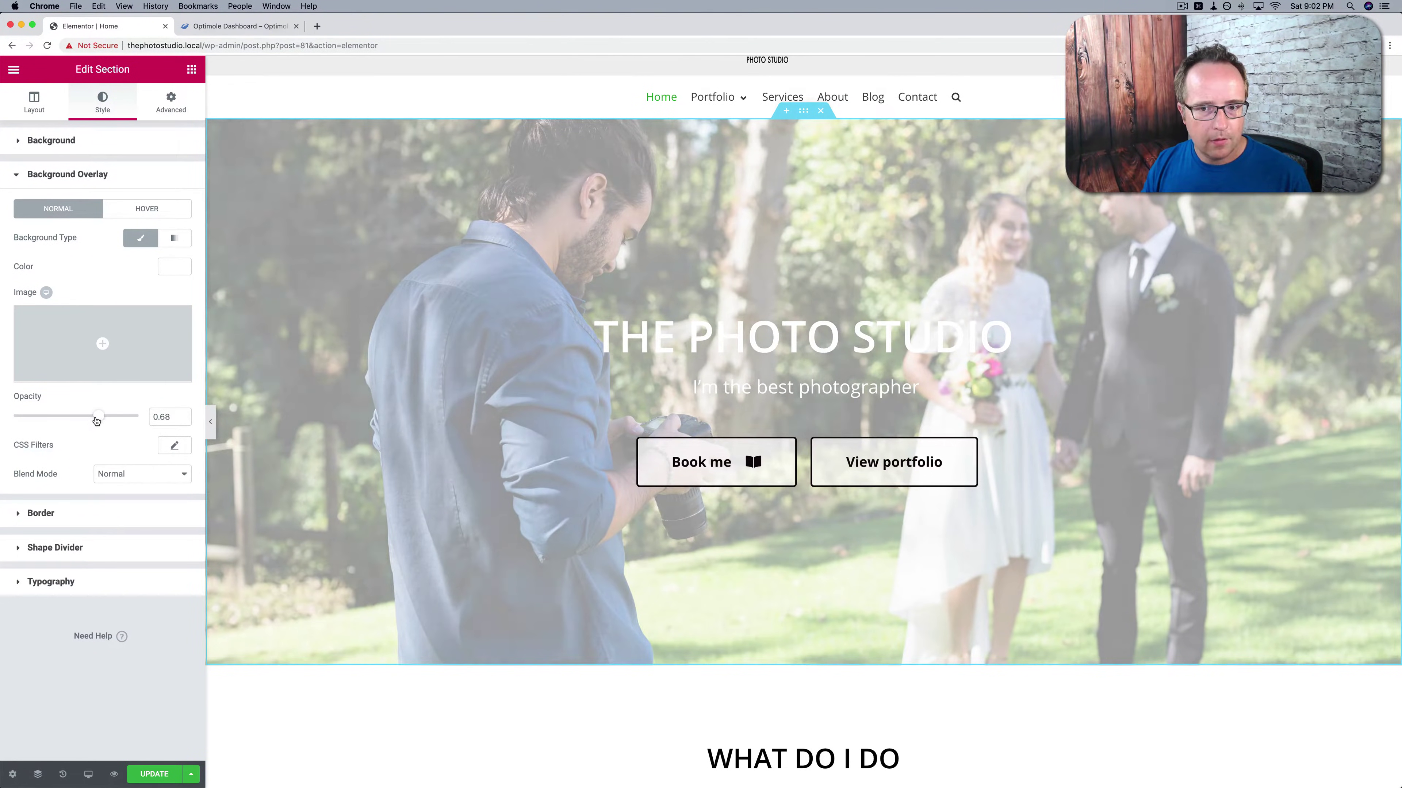
{"action": "left_click_drag", "start_coordinate": [89, 418], "coordinate": [107, 422]}
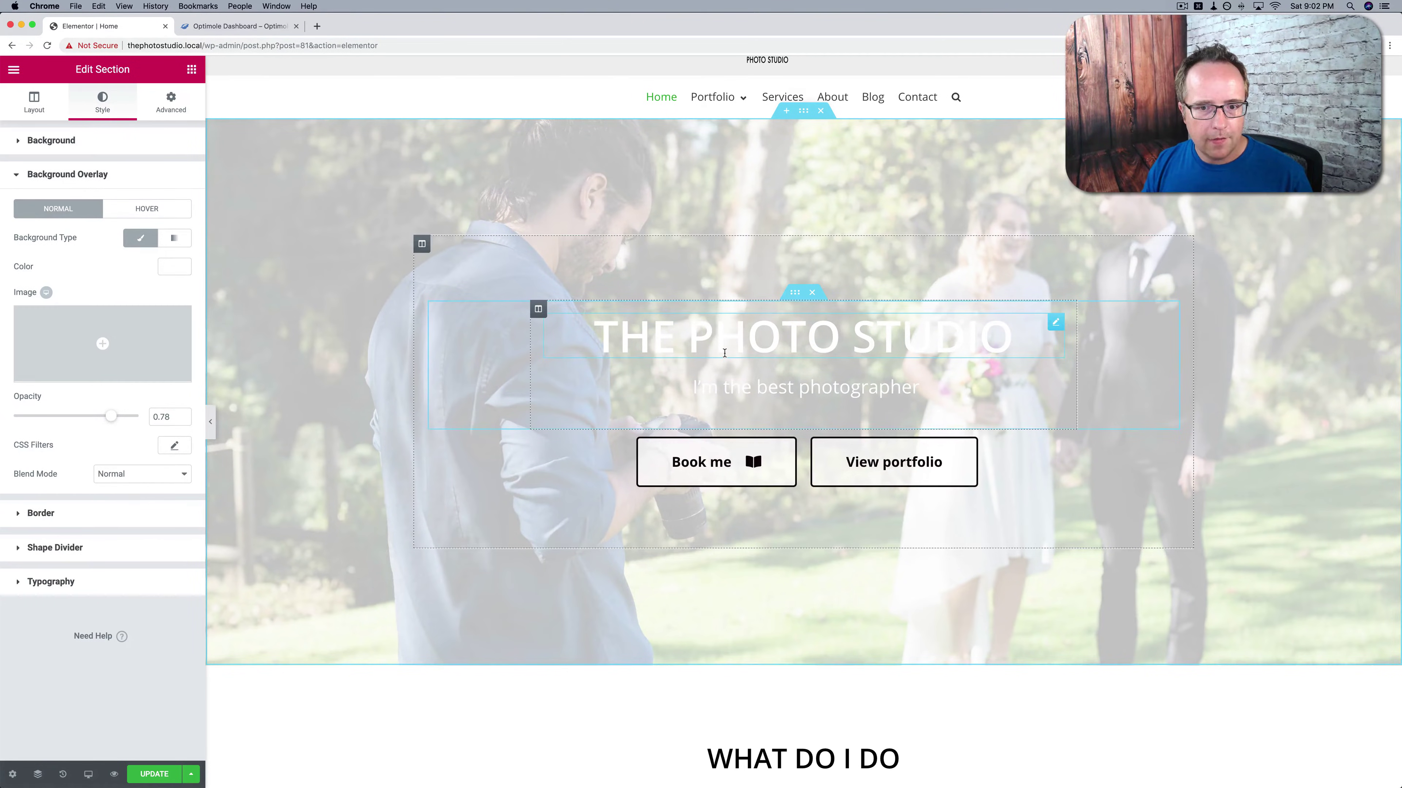
Set the text color of the heading "The Photo Studio" to near-black #161513 and select its color code.
{"action": "left_click", "coordinate": [552, 334]}
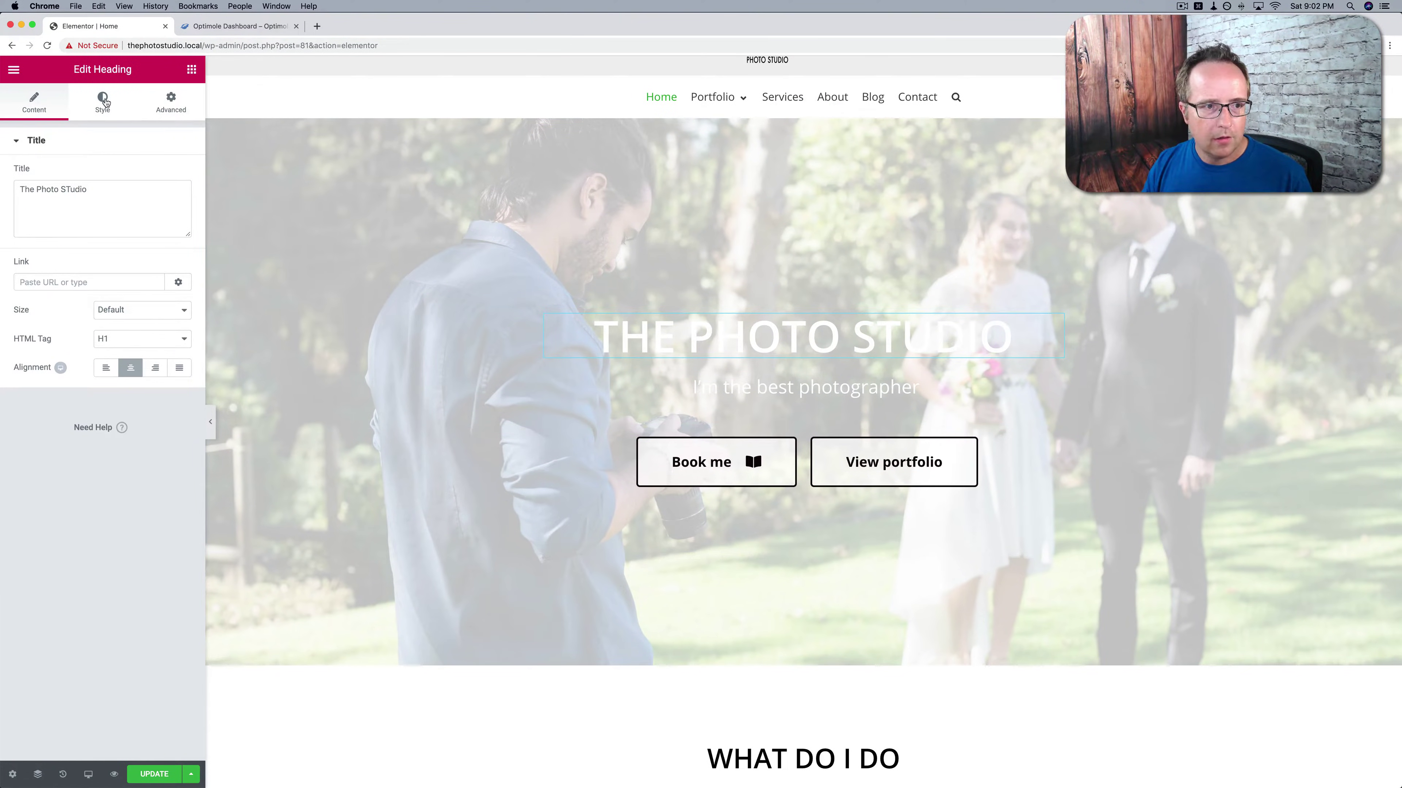
{"action": "left_click", "coordinate": [102, 102]}
{"action": "left_click", "coordinate": [174, 203]}
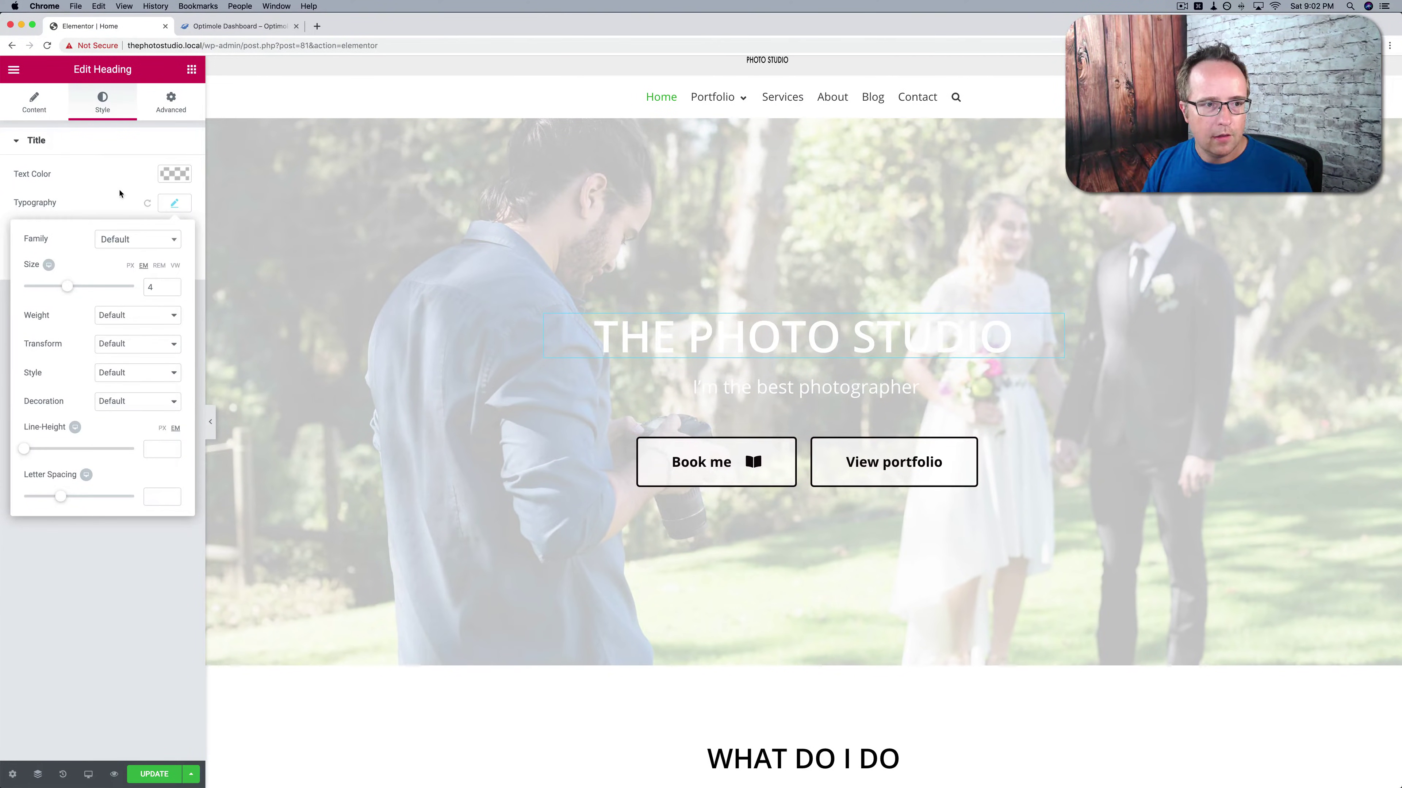
{"action": "left_click", "coordinate": [175, 202]}
{"action": "left_click", "coordinate": [174, 174]}
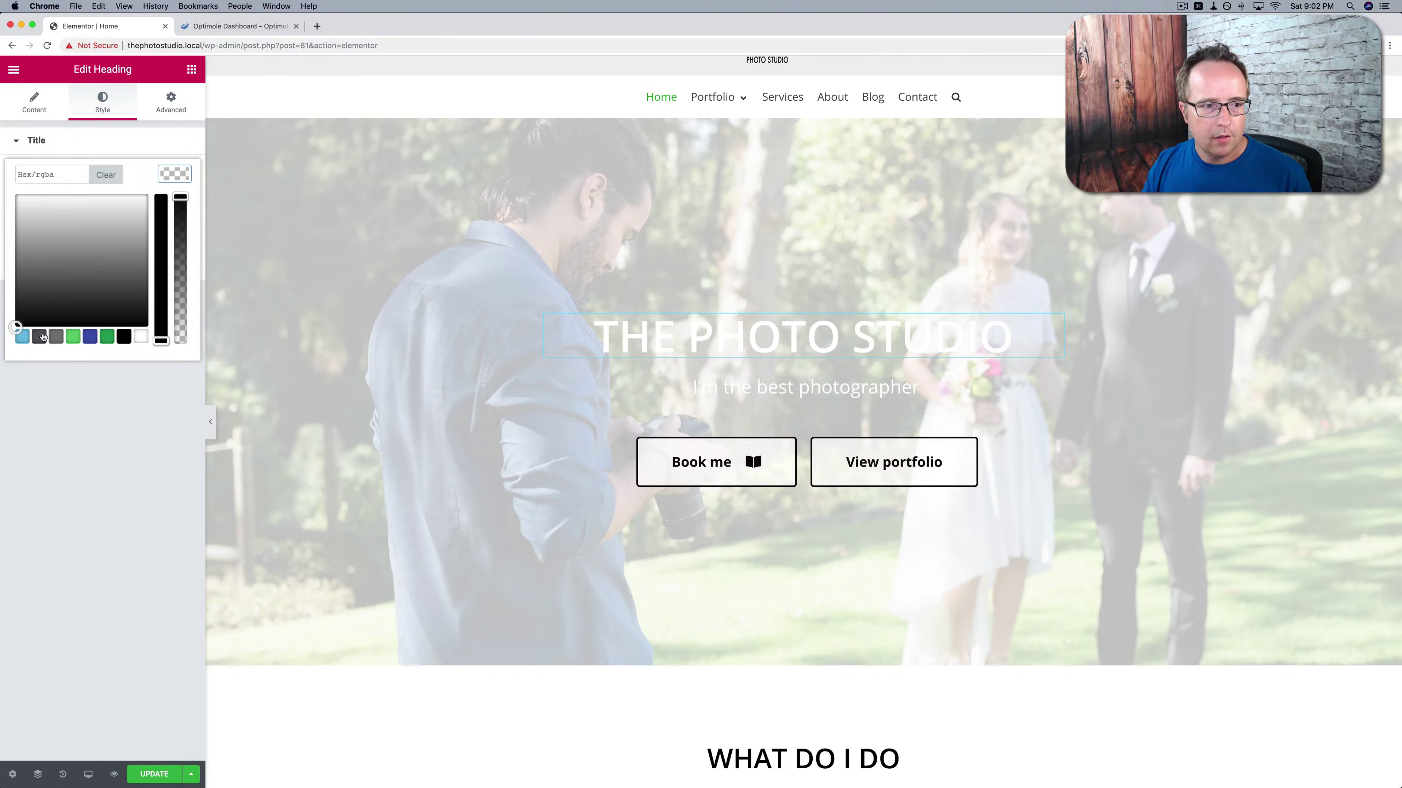
{"action": "left_click", "coordinate": [43, 337]}
{"action": "left_click_drag", "start_coordinate": [31, 312], "coordinate": [25, 316]}
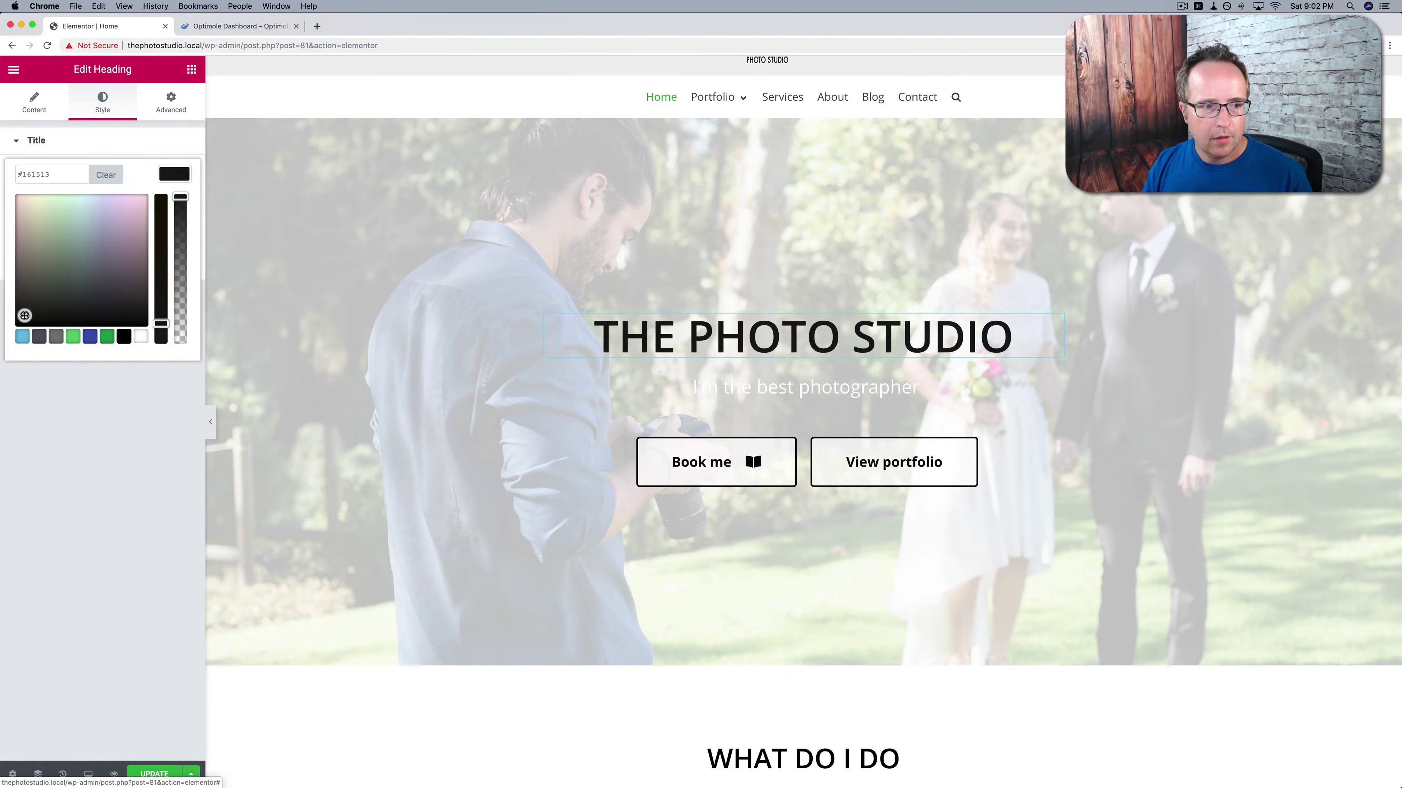
{"action": "left_click_drag", "start_coordinate": [61, 174], "coordinate": [10, 175]}
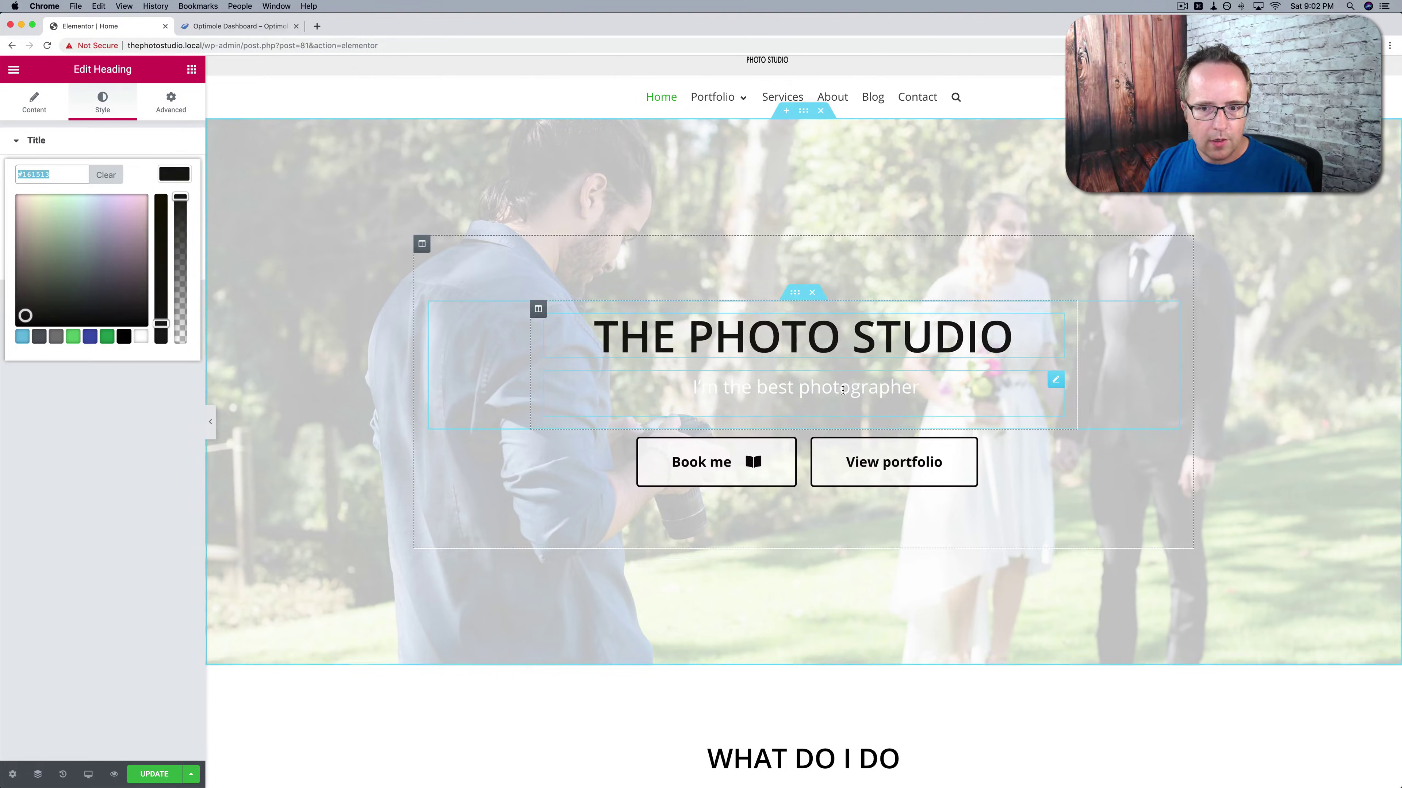
Set the text color of the subtitle "I'm the best photographer" to the heading's copied color code #161513.
{"action": "left_click", "coordinate": [1057, 387]}
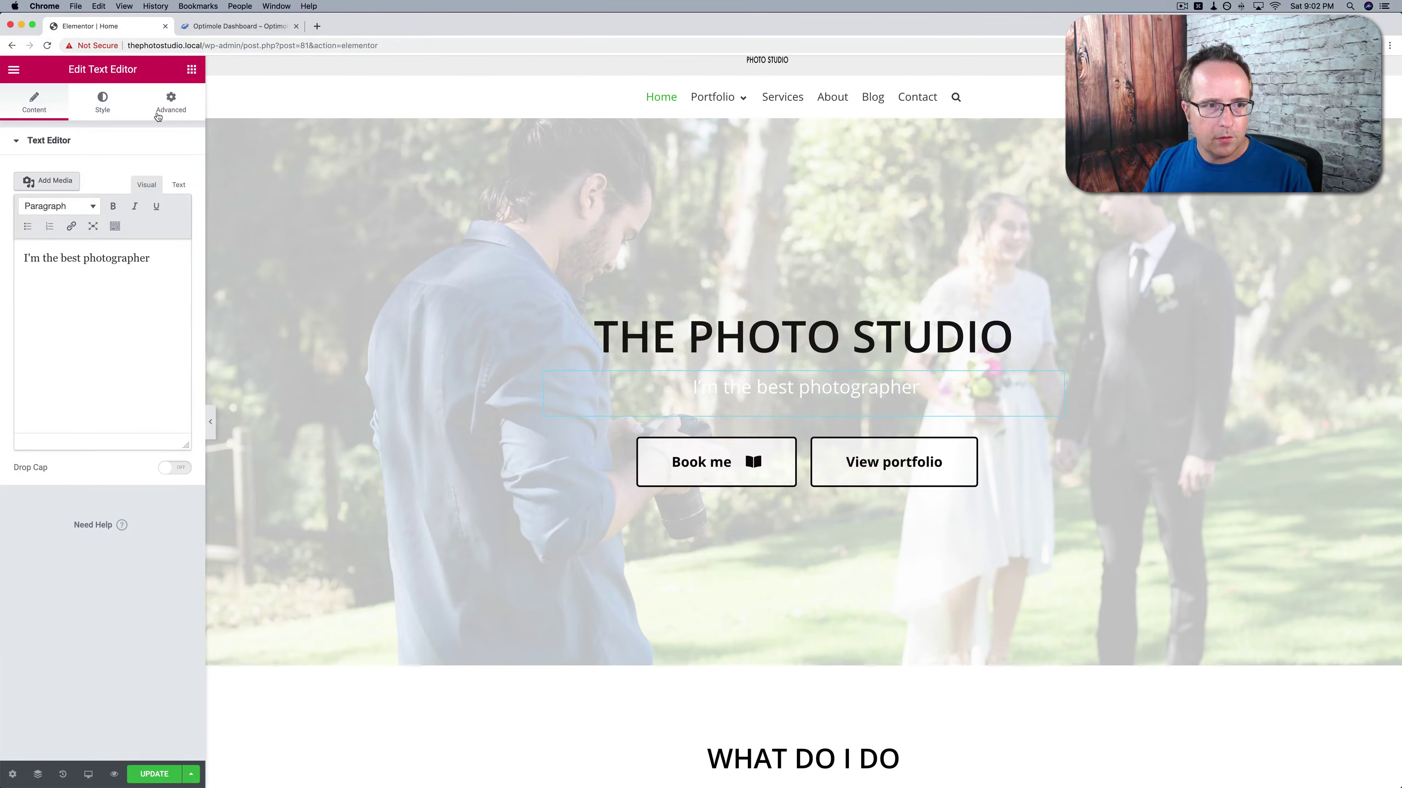
{"action": "left_click", "coordinate": [126, 113]}
{"action": "left_click", "coordinate": [175, 230]}
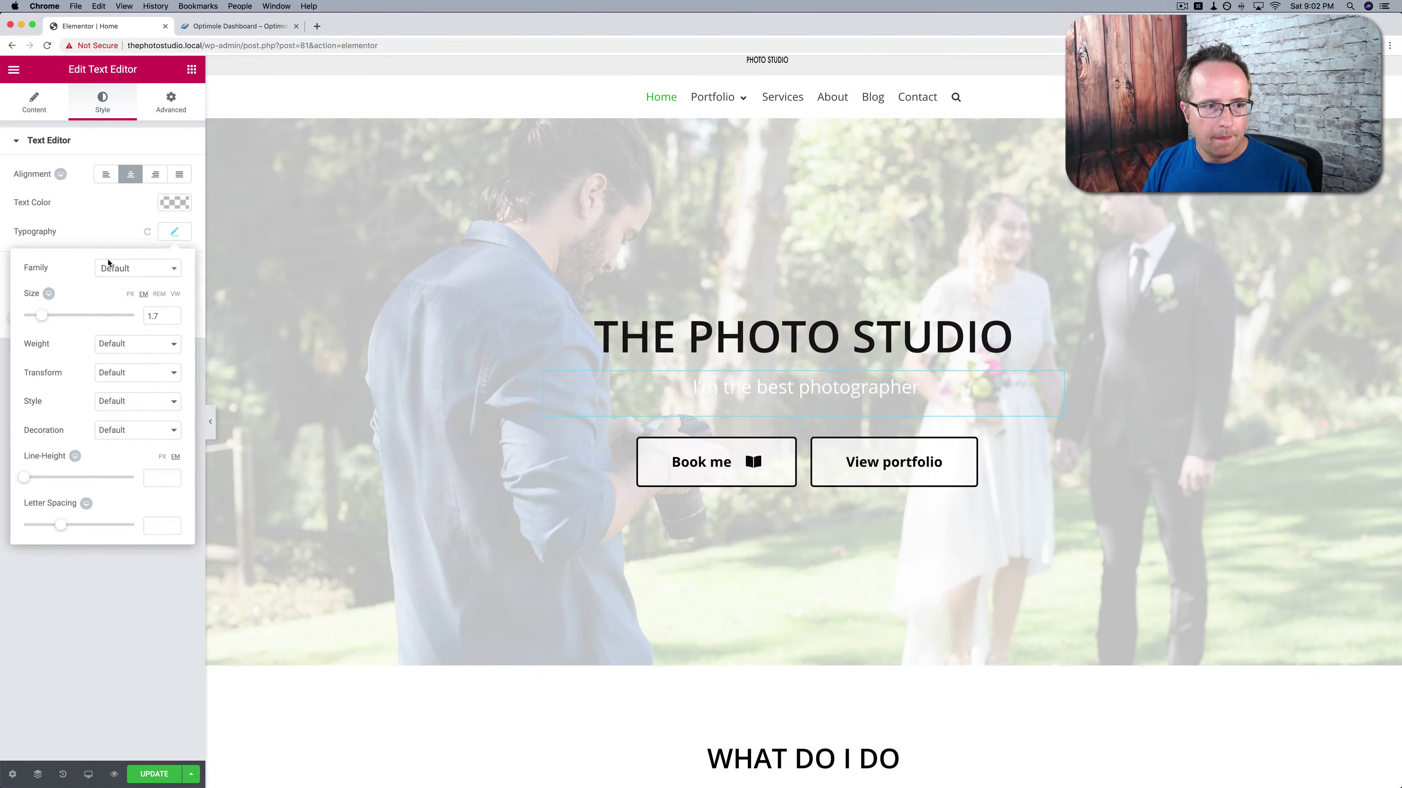
{"action": "left_click", "coordinate": [175, 202]}
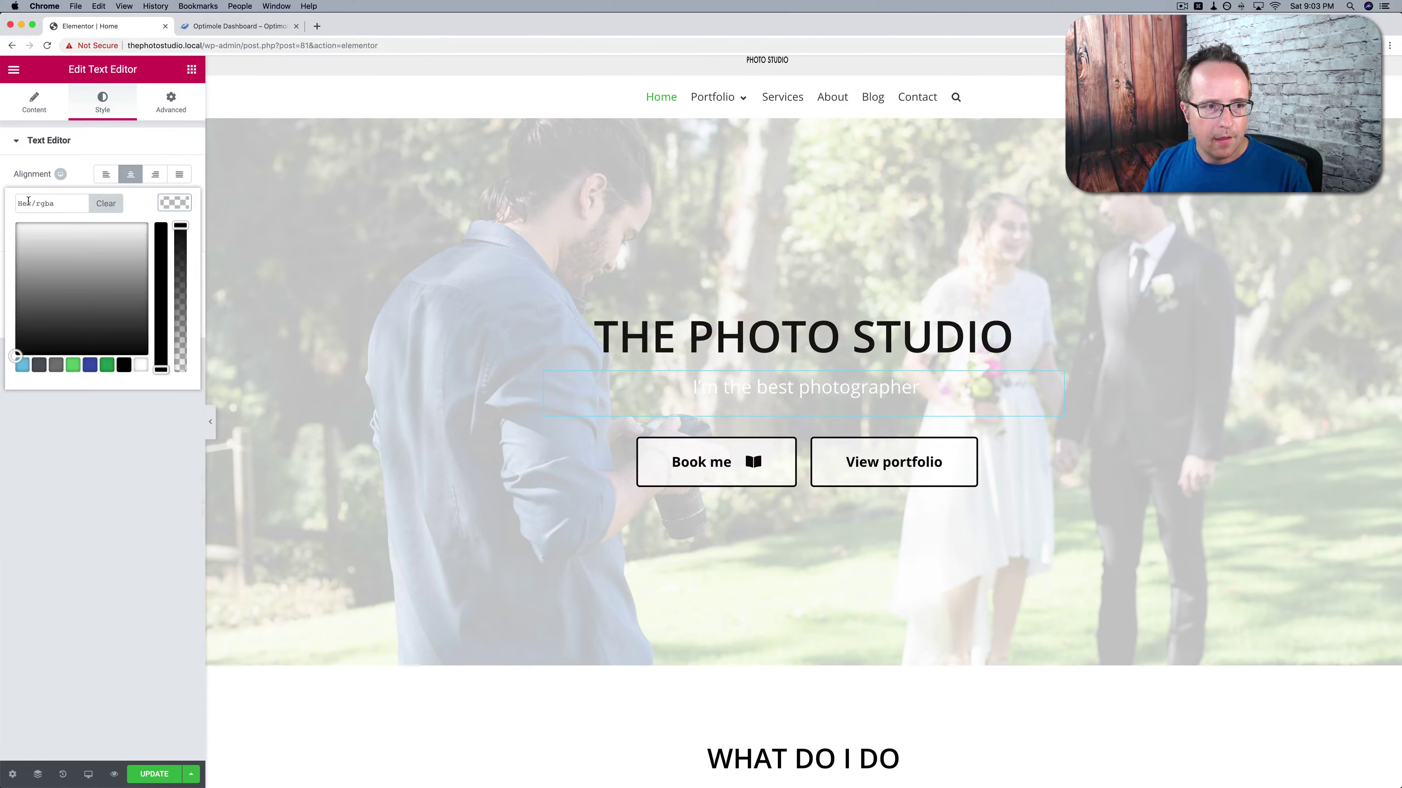
{"action": "left_click", "coordinate": [28, 203]}
{"action": "key", "text": "super+v"}
{"action": "left_click", "coordinate": [145, 453]}
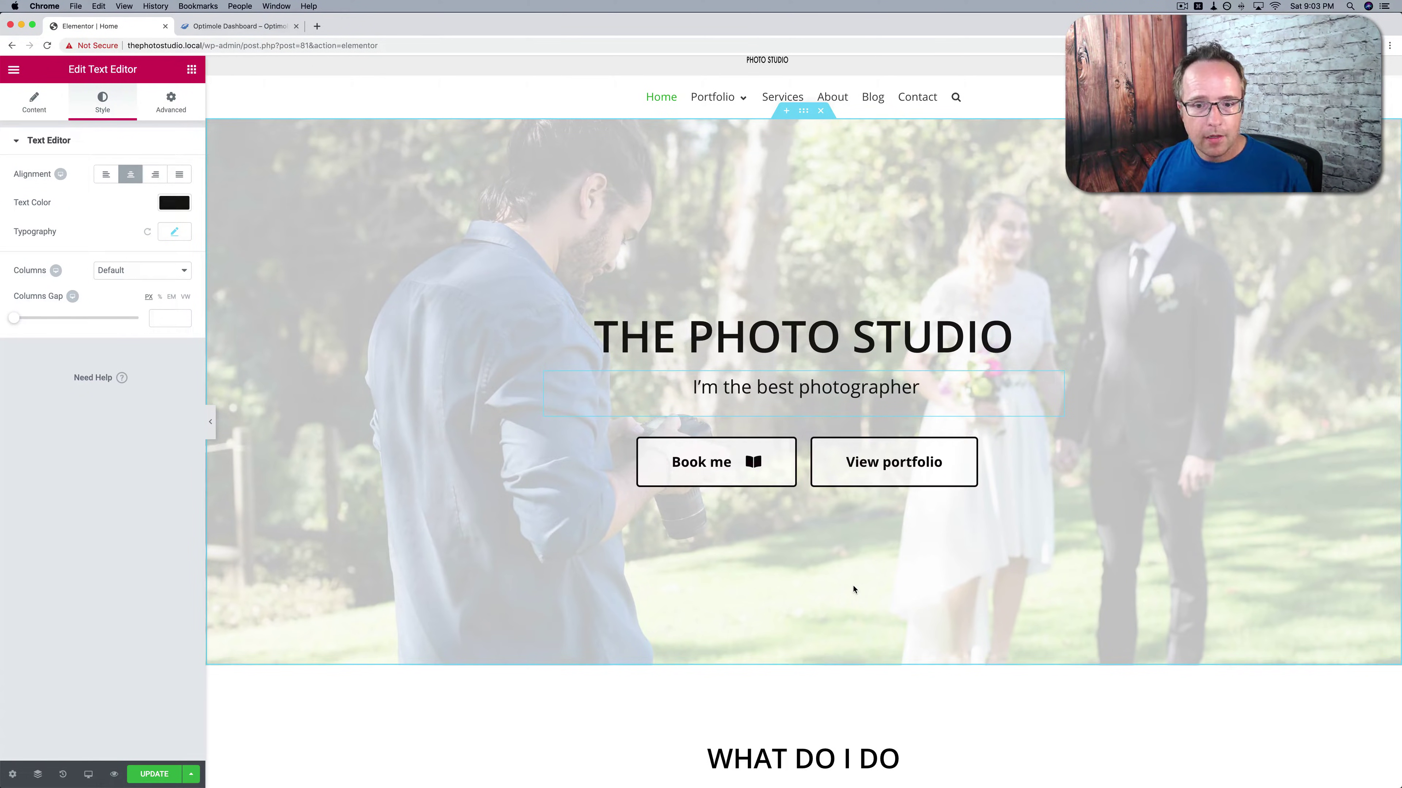
{"action": "scroll", "coordinate": [853, 589], "scroll_direction": "down", "scroll_amount": 1}
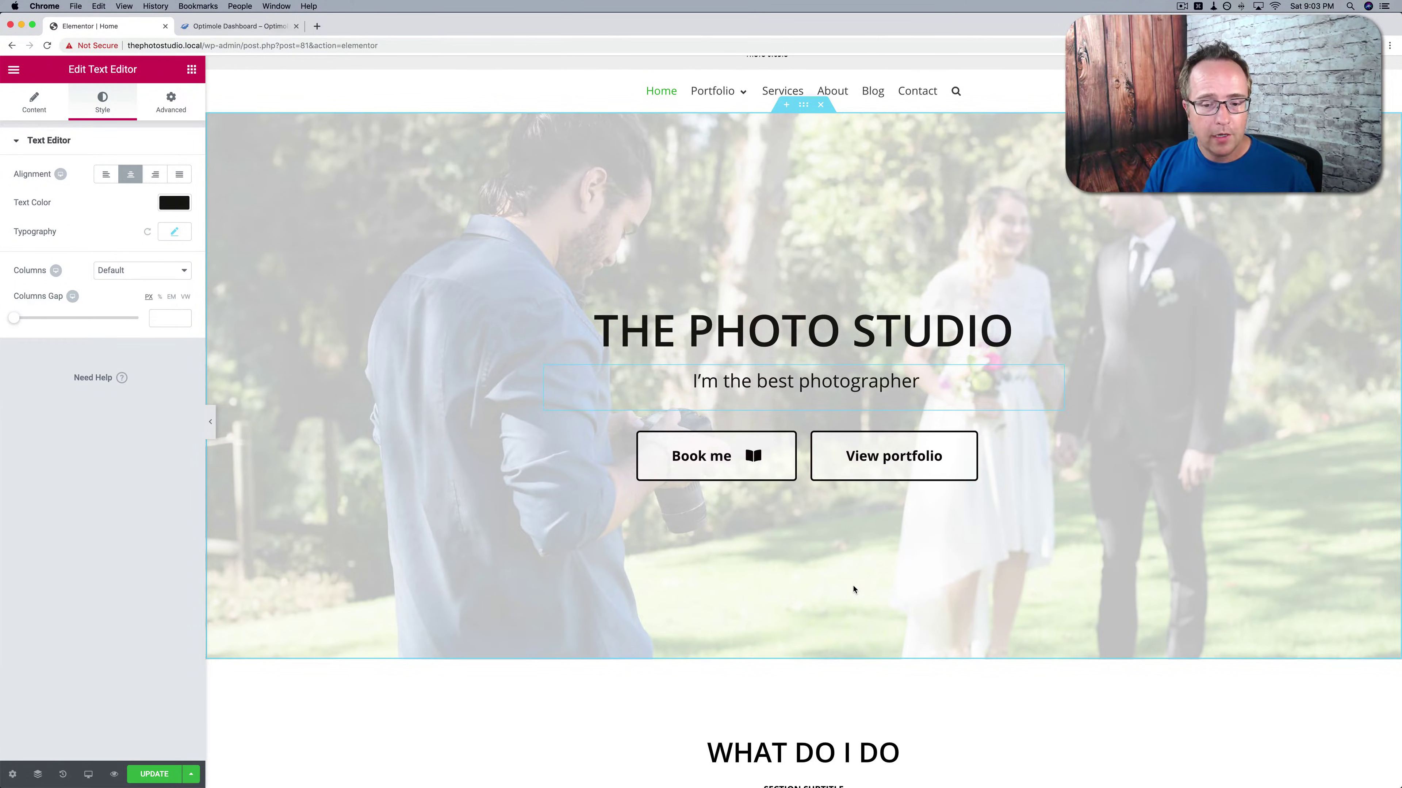
{"action": "scroll", "coordinate": [853, 589], "scroll_direction": "down", "scroll_amount": 10}
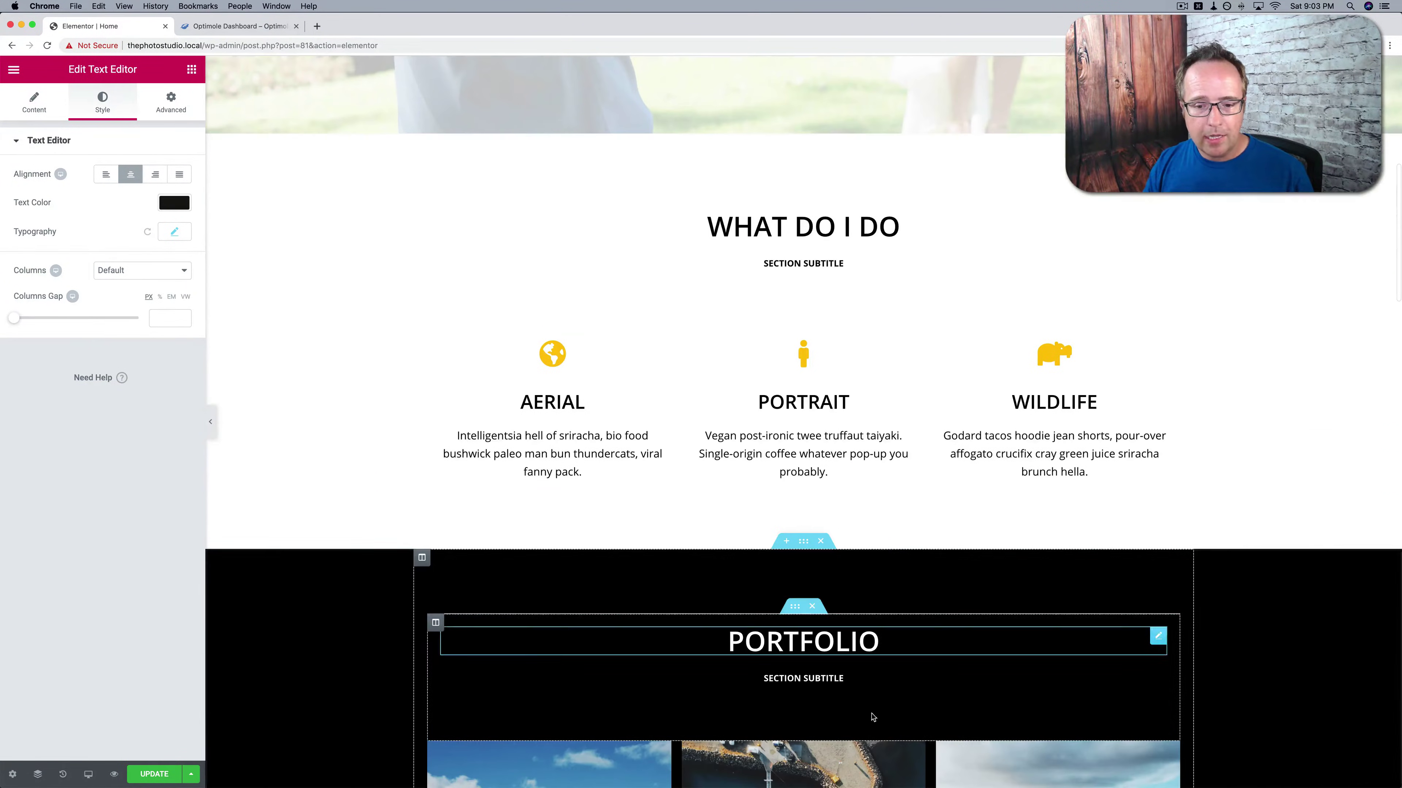
{"action": "scroll", "coordinate": [354, 632], "scroll_direction": "up", "scroll_amount": 8}
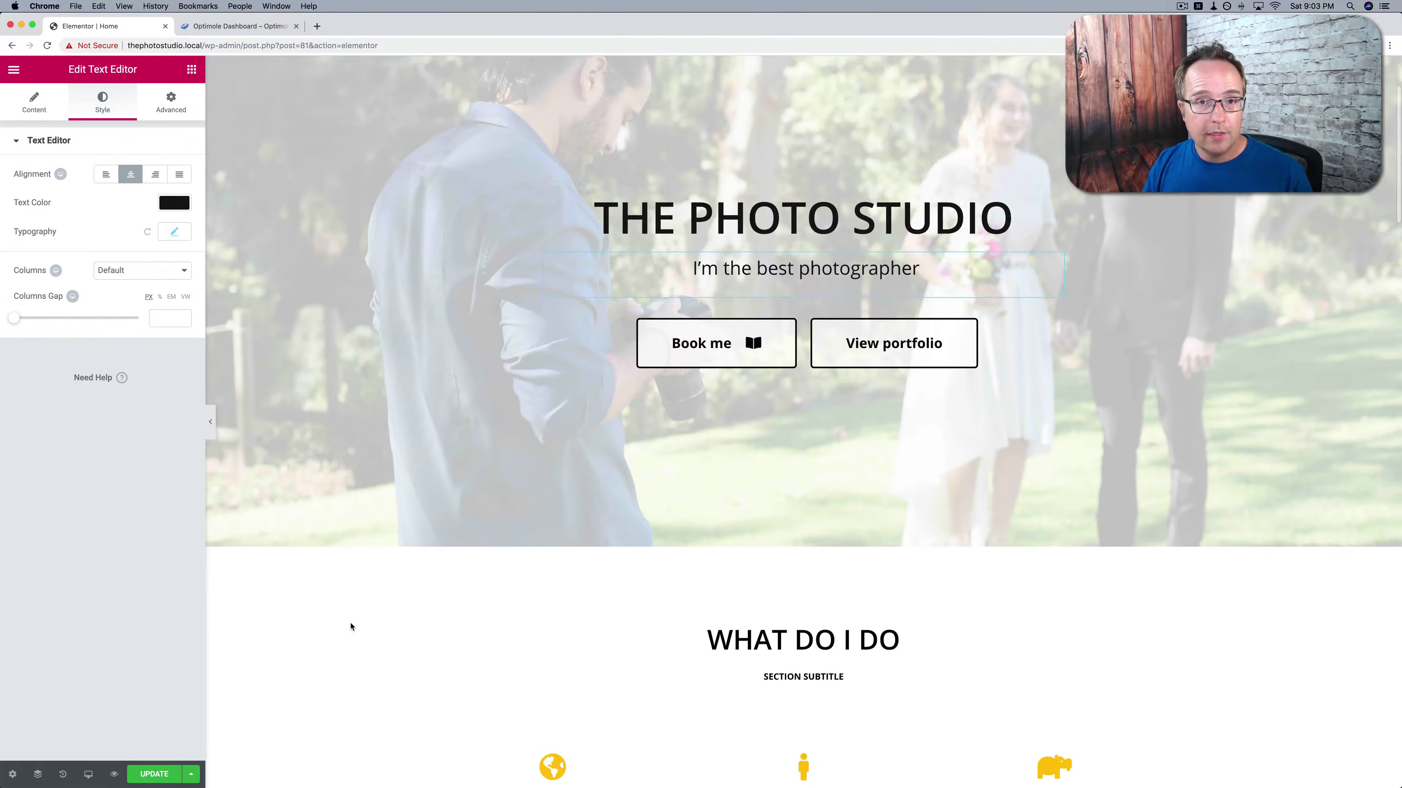
{"action": "scroll", "coordinate": [351, 627], "scroll_direction": "up", "scroll_amount": 2}
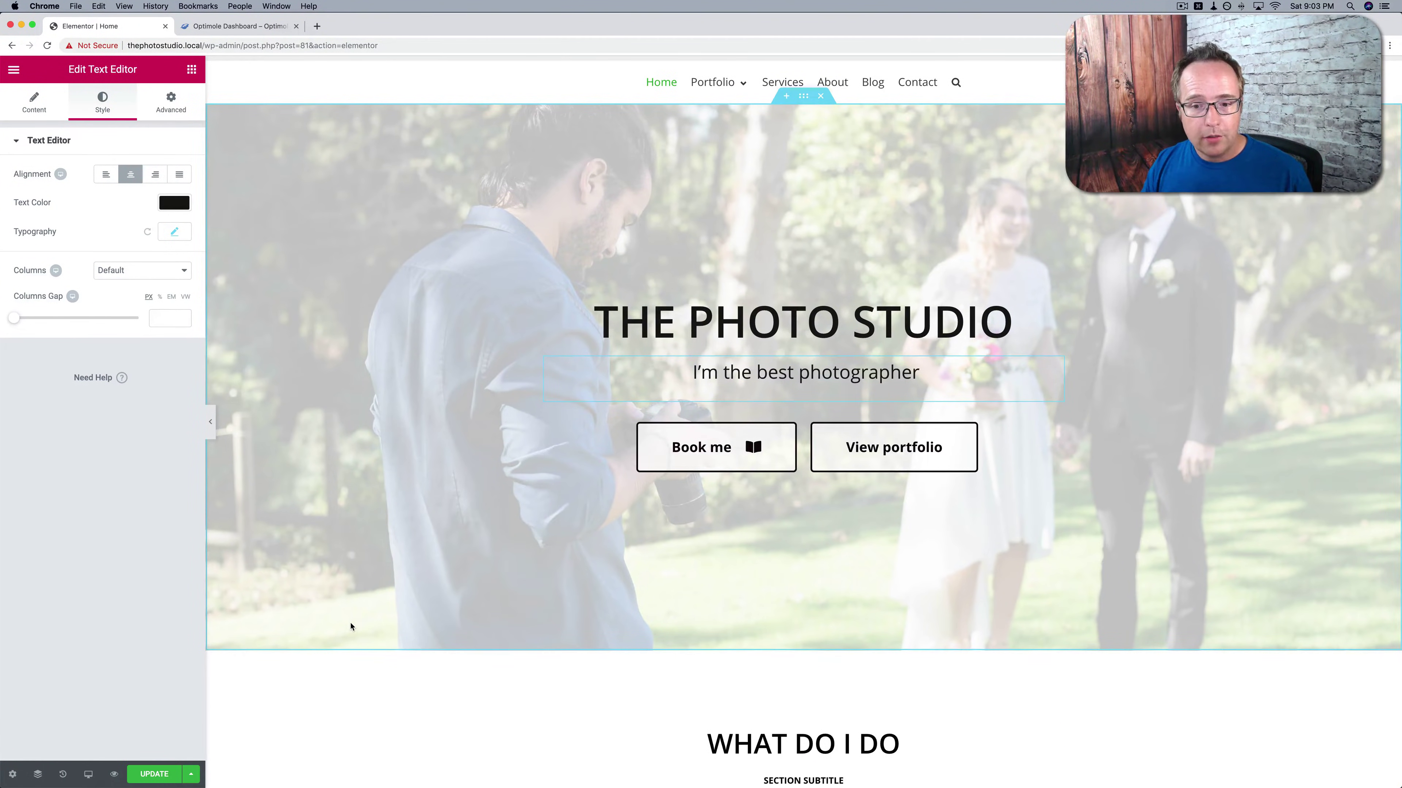
Change the "What do I do" heading to "Services" and the section subtitle below it to "Here is what I do".
{"action": "scroll", "coordinate": [351, 626], "scroll_direction": "down", "scroll_amount": 8}
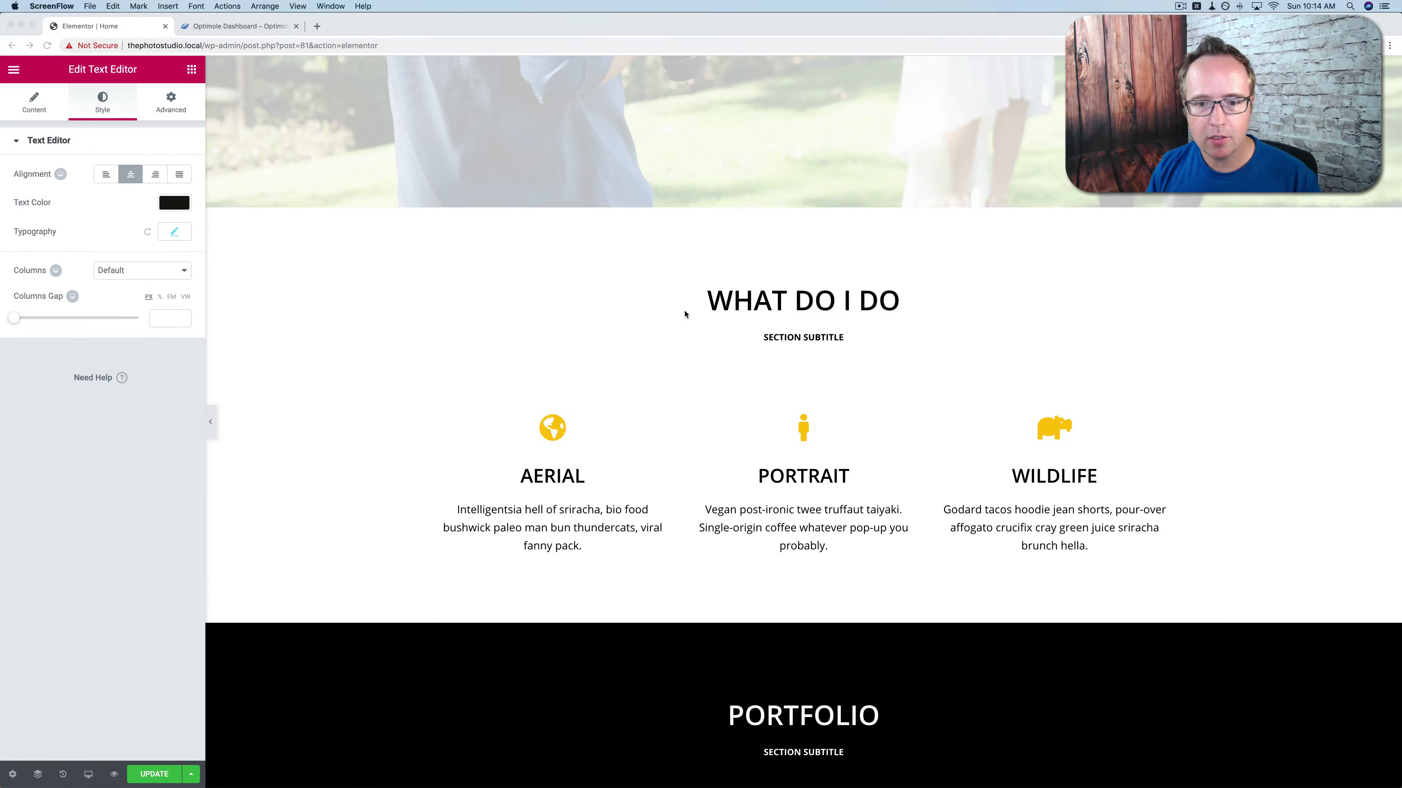
{"action": "left_click", "coordinate": [839, 304]}
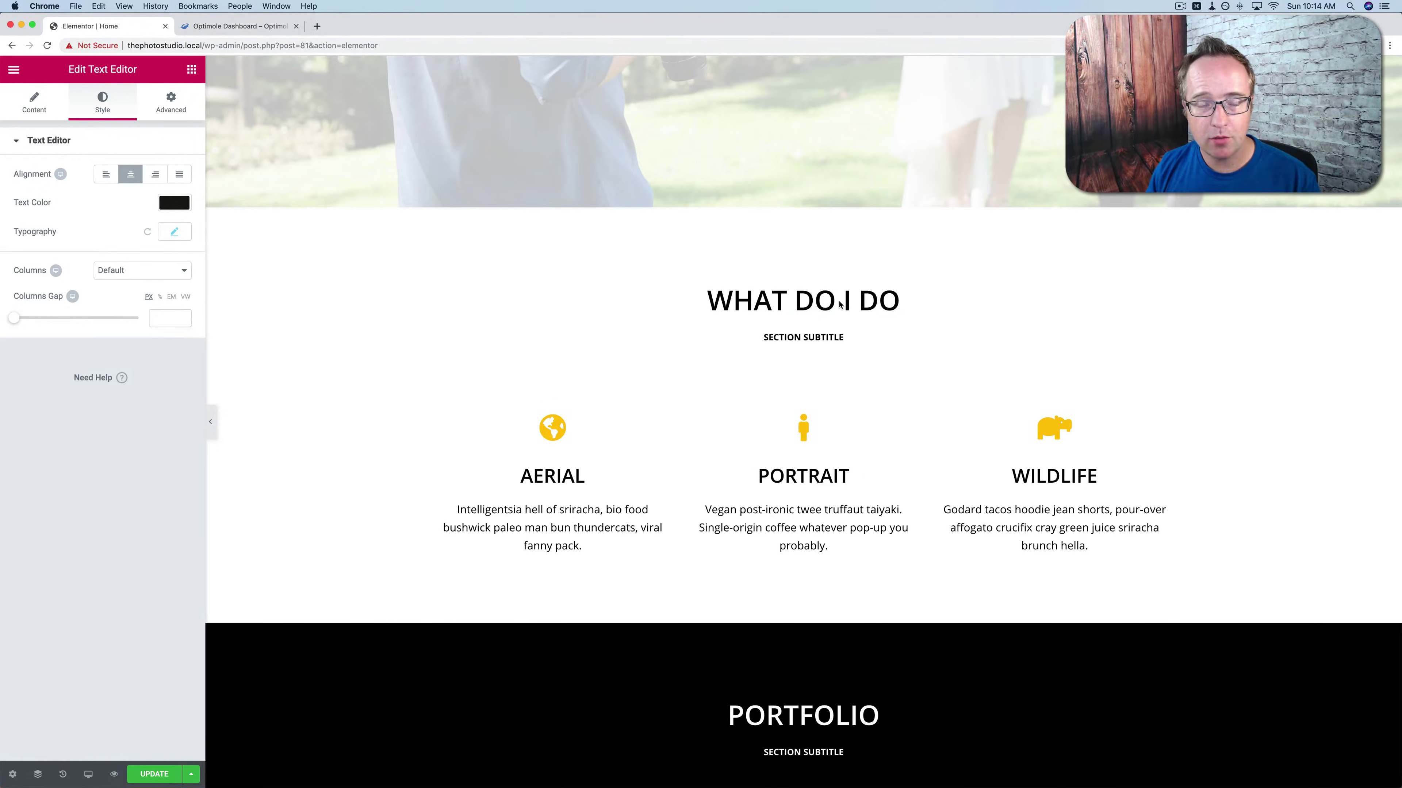
{"action": "triple_click", "coordinate": [876, 299]}
{"action": "type", "text": "Services"}
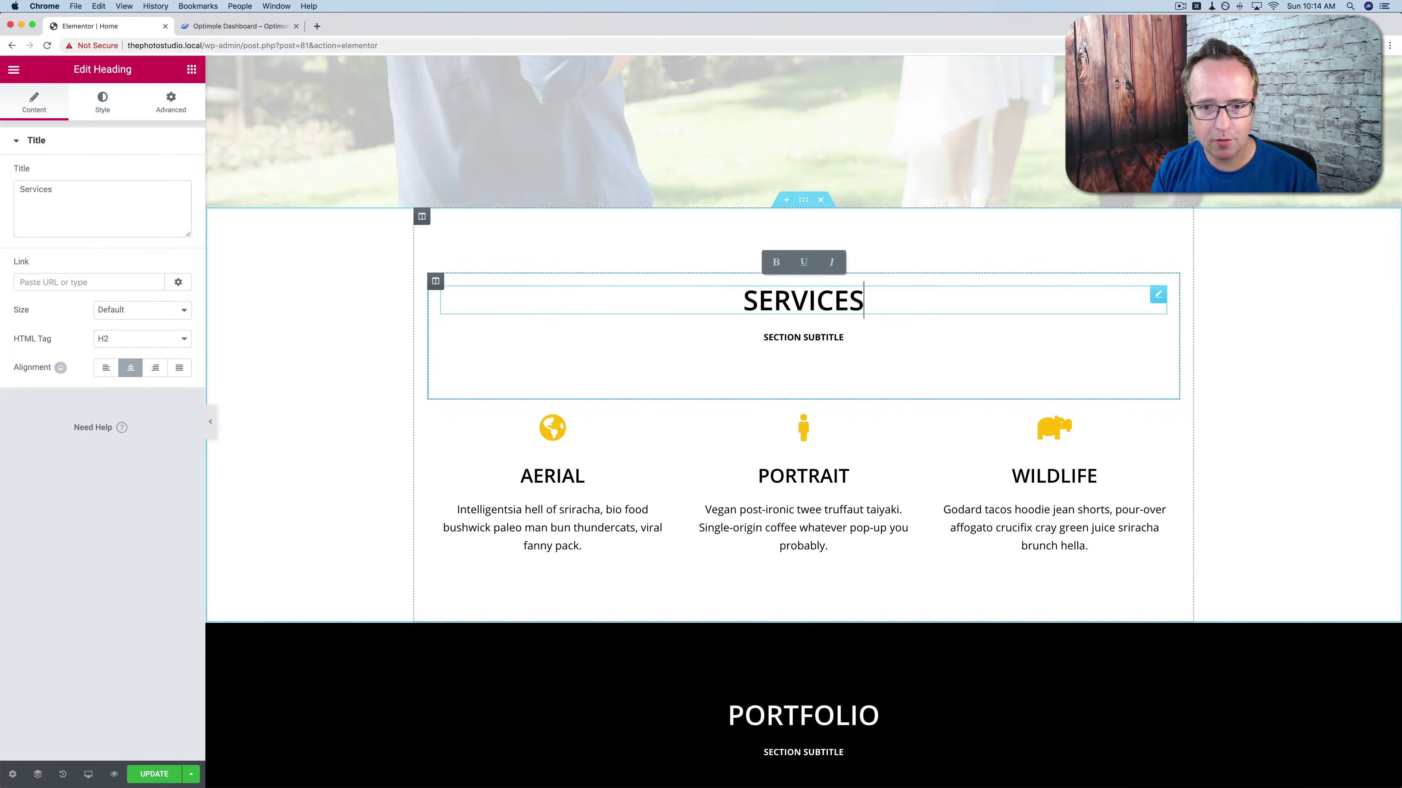
{"action": "left_click", "coordinate": [794, 338]}
{"action": "triple_click", "coordinate": [846, 337]}
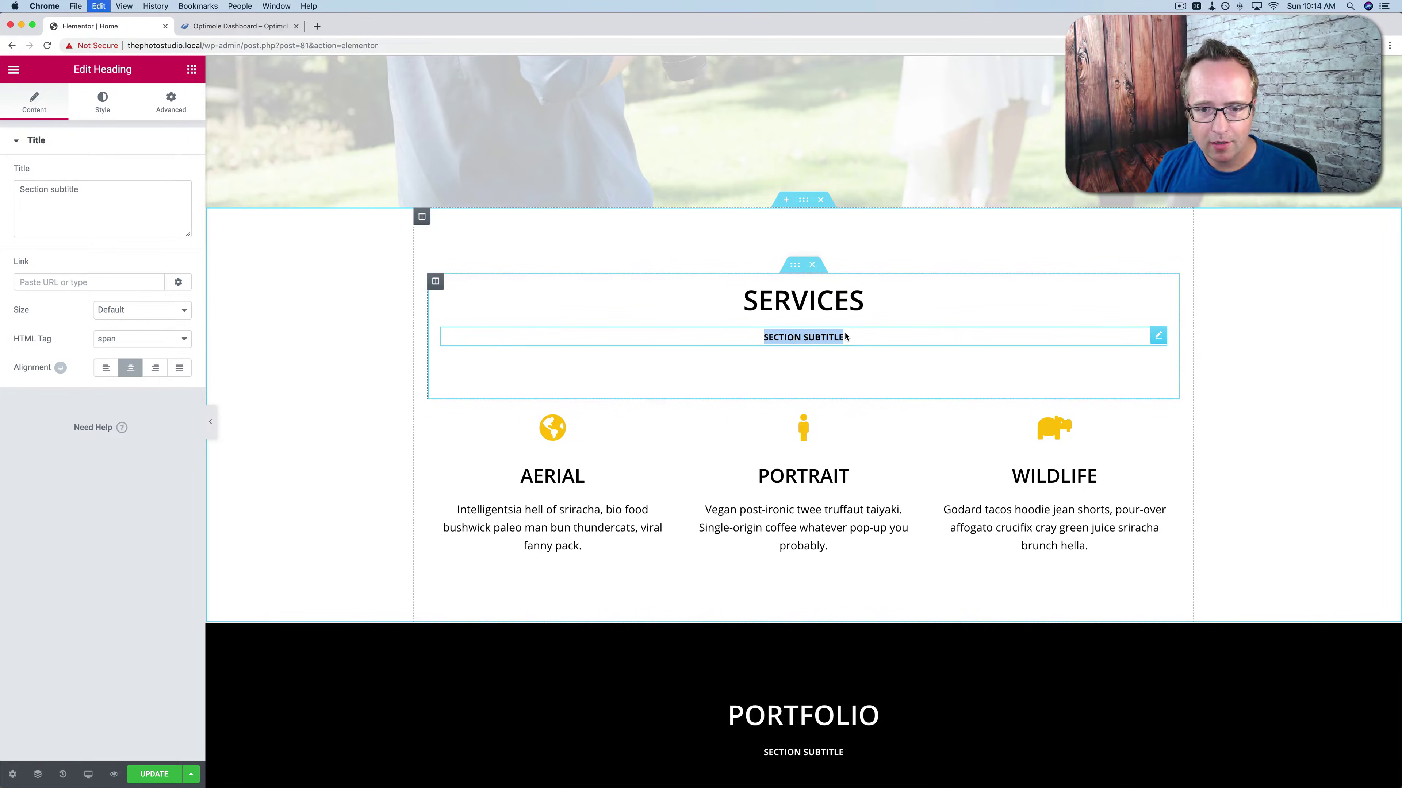
{"action": "type", "text": "Here is wha"}
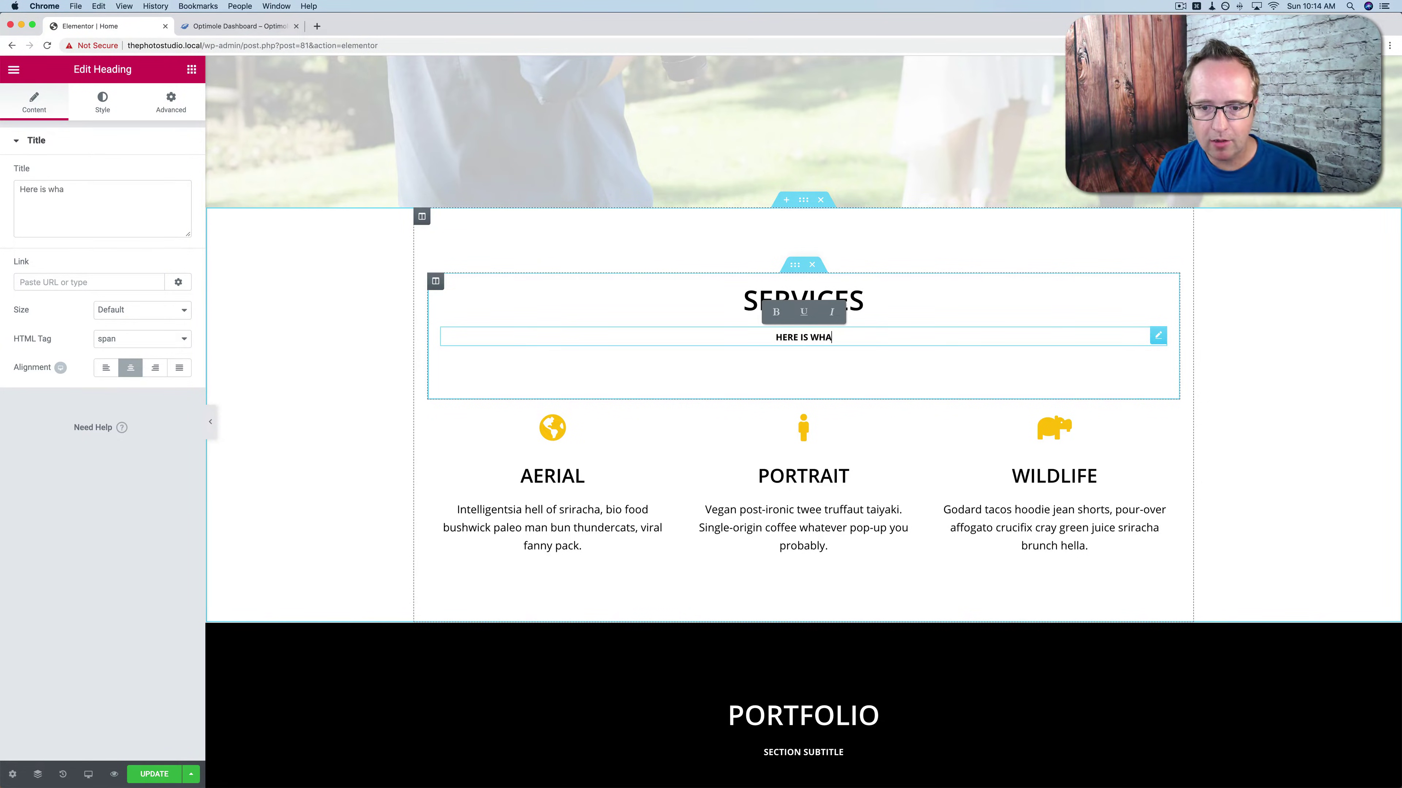
{"action": "type", "text": "t I do"}
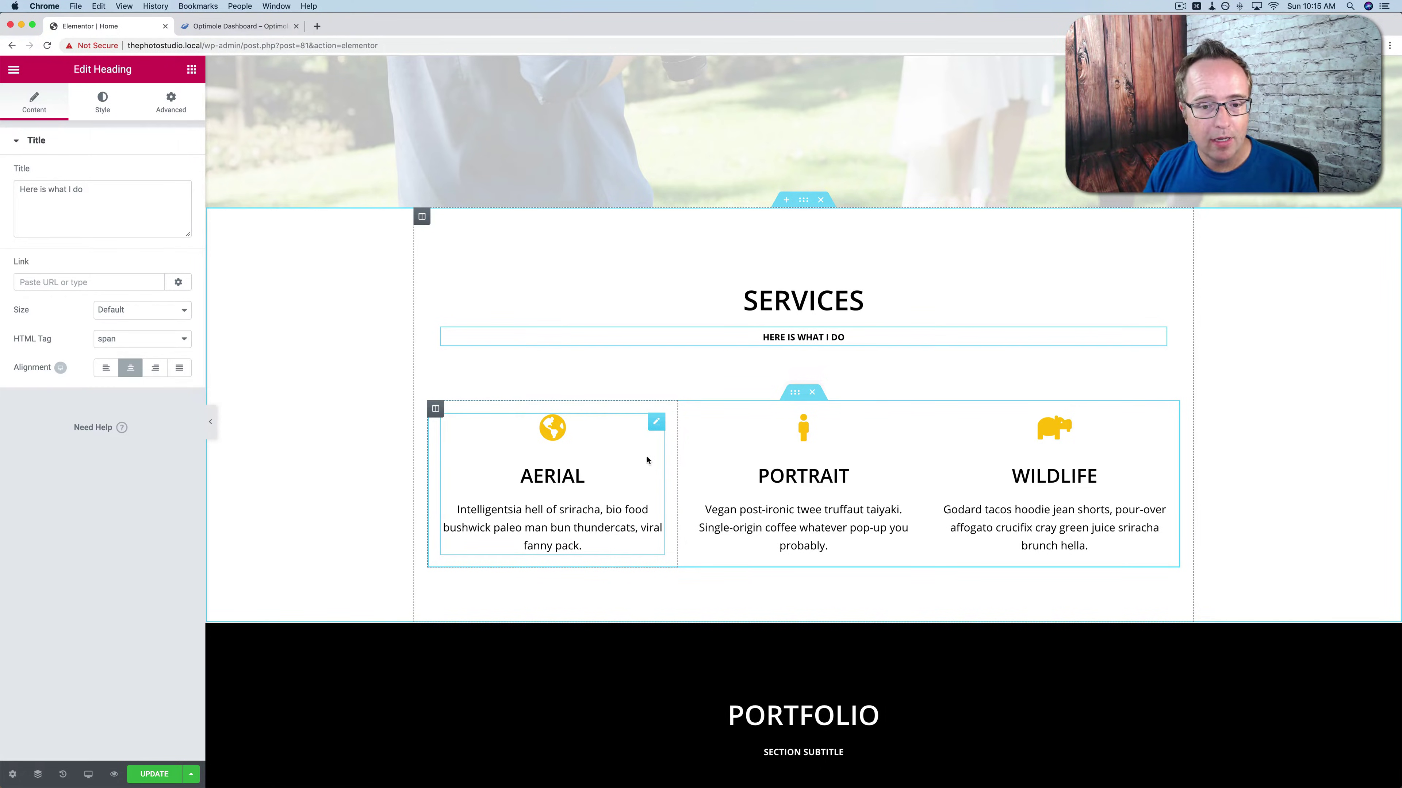
Open the Aerial icon box for editing and look through its icon library without choosing another icon.
{"action": "left_click", "coordinate": [657, 425]}
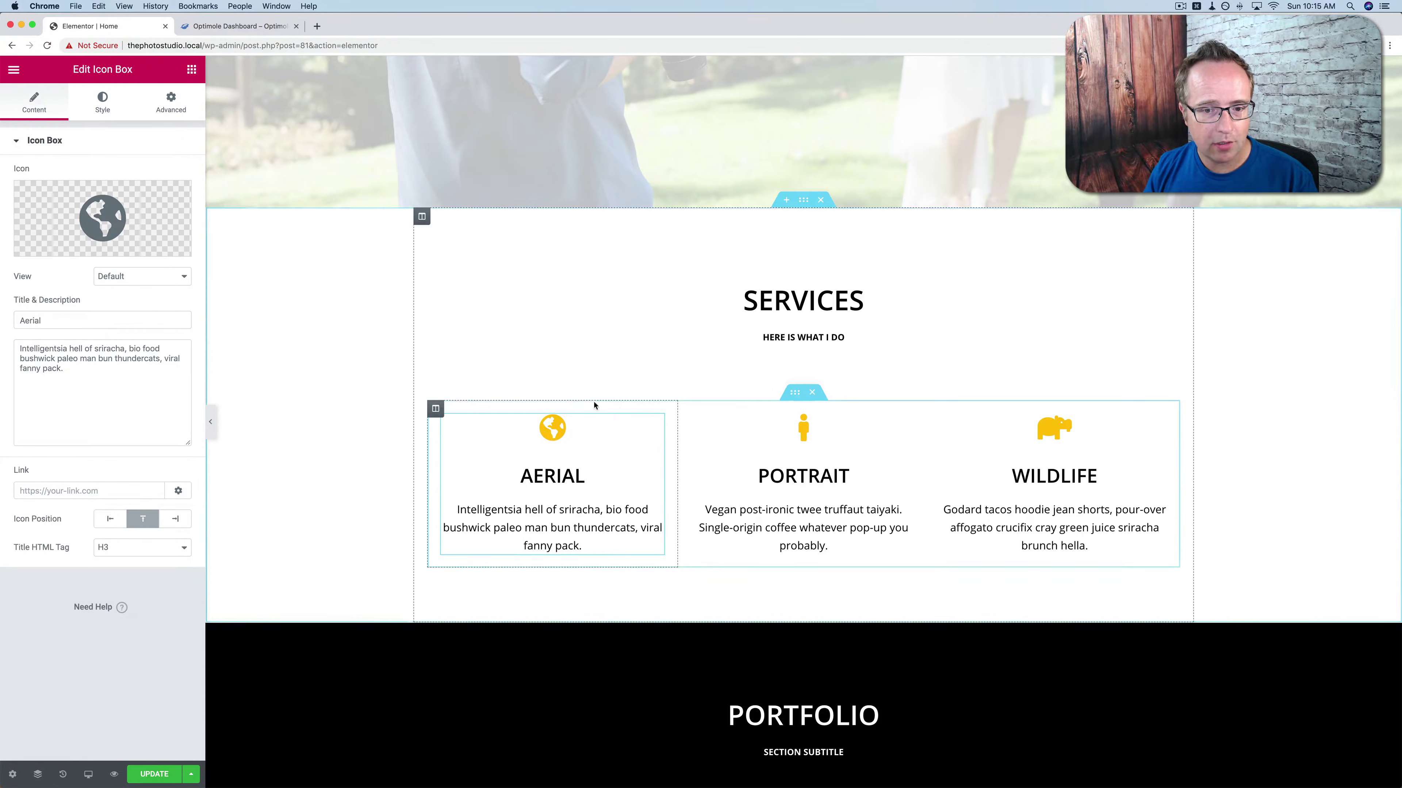
{"action": "mouse_move", "coordinate": [37, 193]}
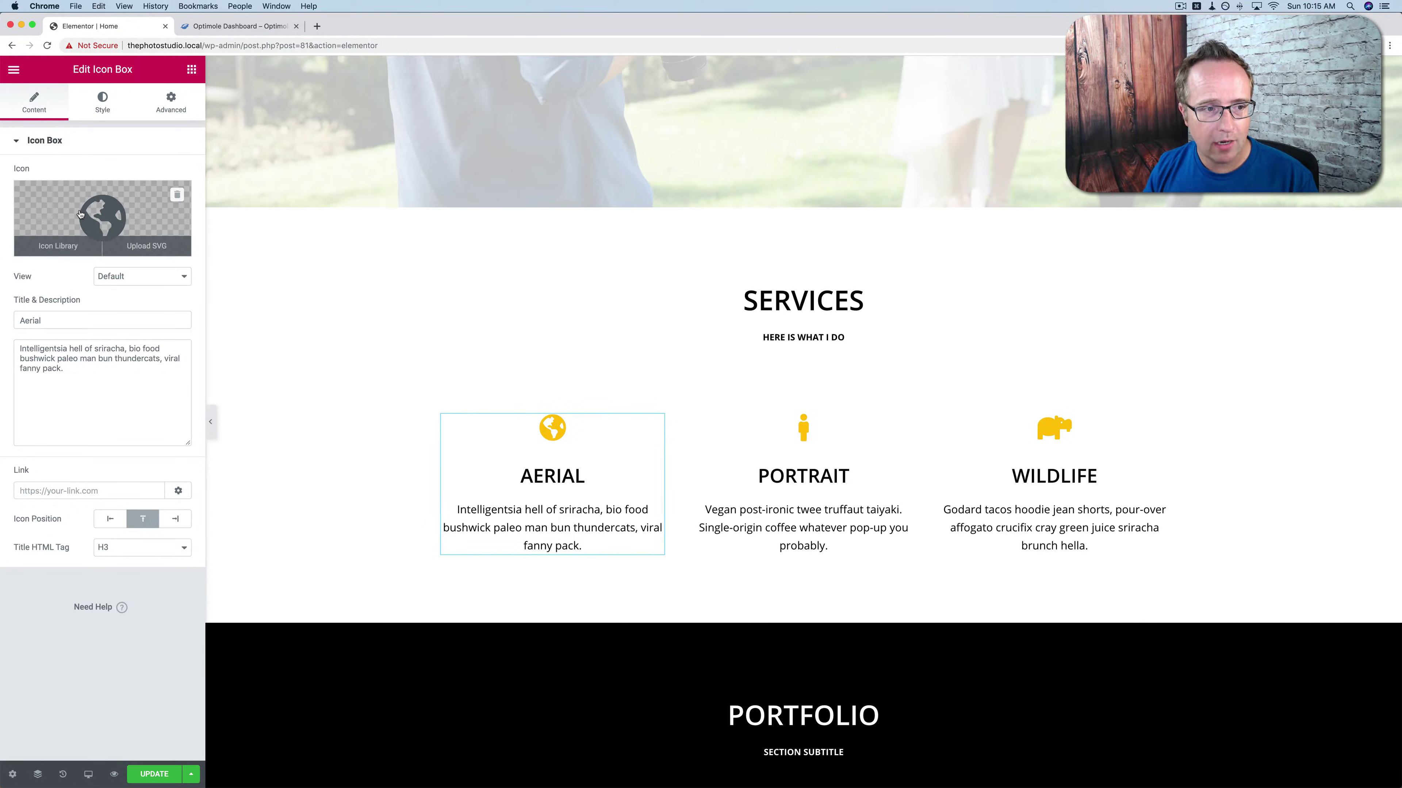
{"action": "left_click", "coordinate": [58, 246]}
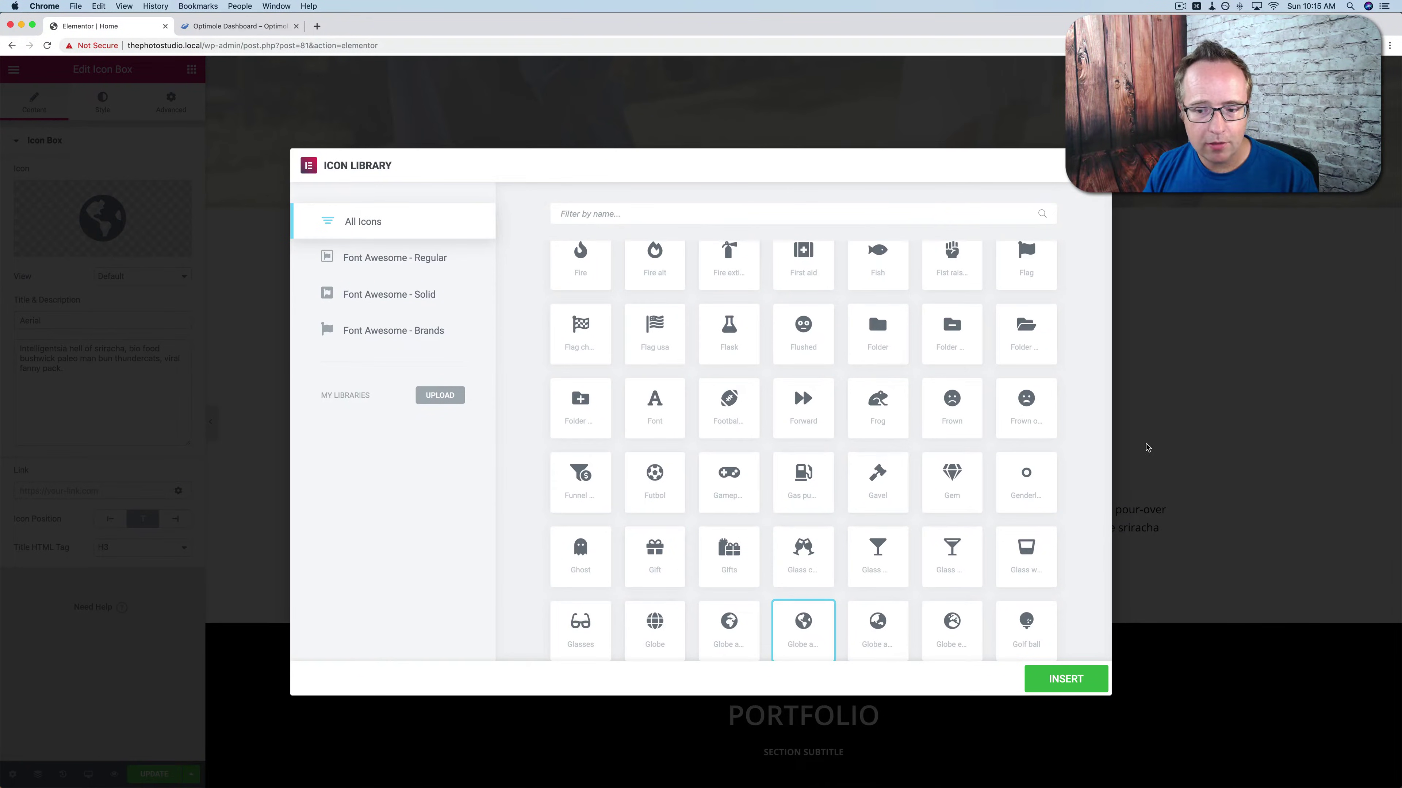
{"action": "left_click", "coordinate": [1094, 165]}
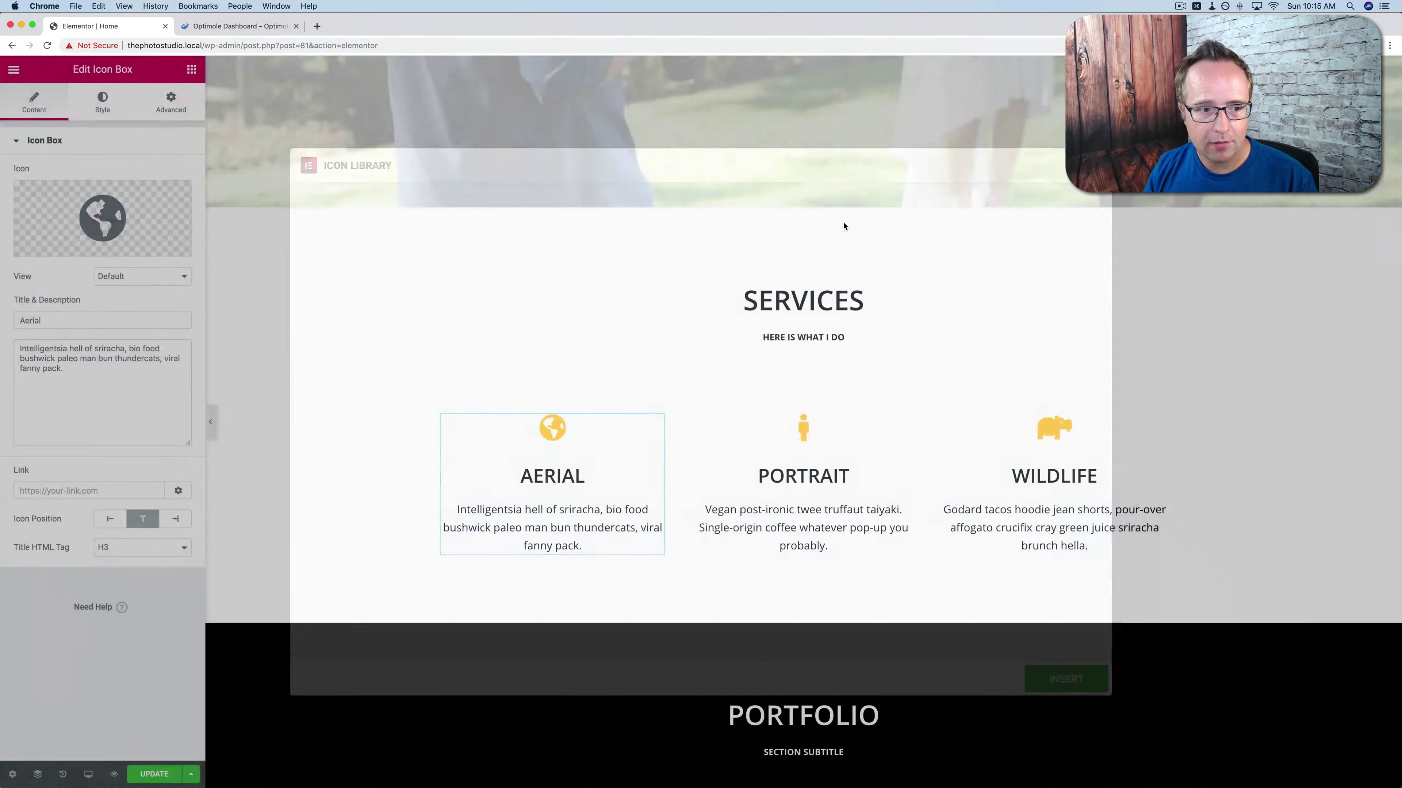
Change the Aerial icon box's title to "Worldwide".
{"action": "double_click", "coordinate": [35, 321]}
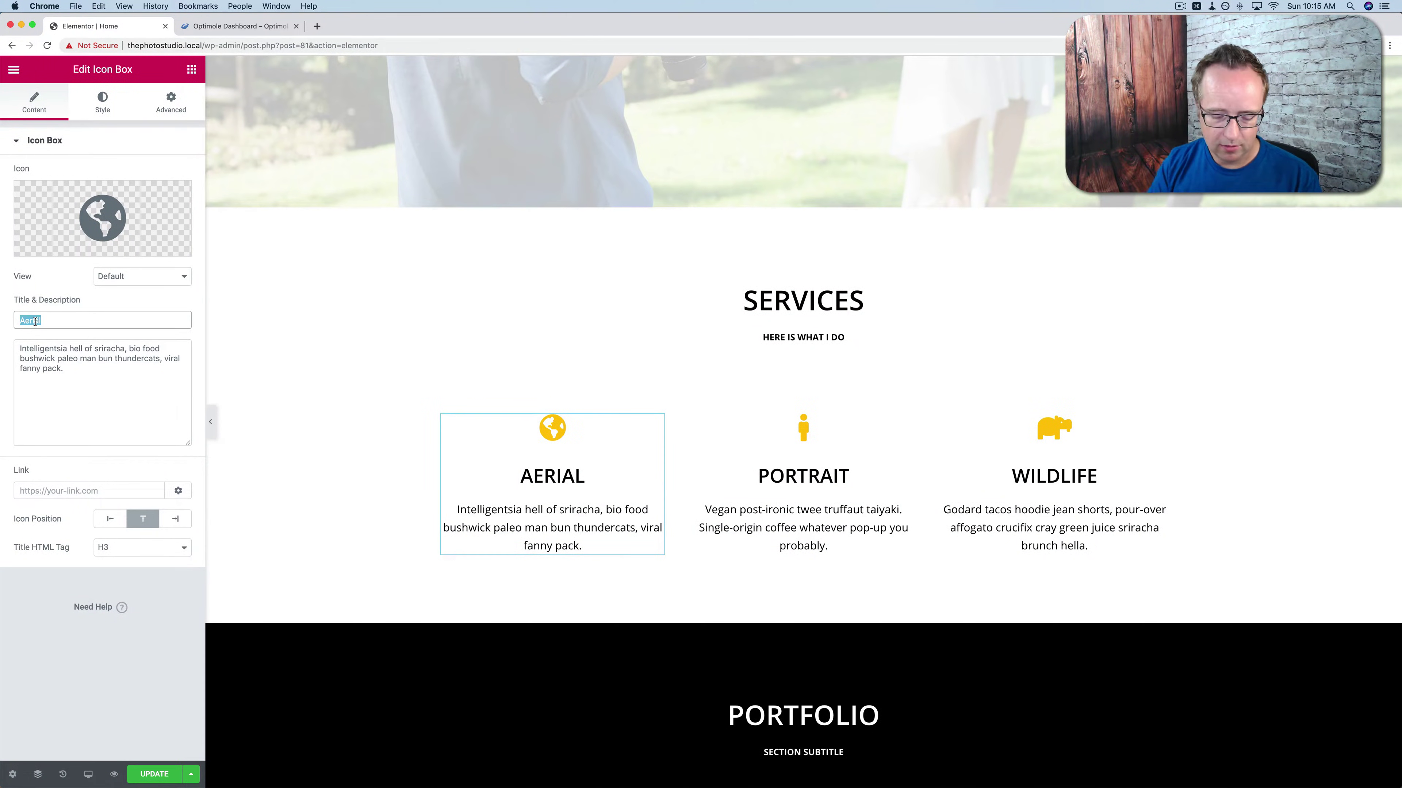
{"action": "type", "text": "WOr"}
{"action": "key", "text": "BackSpace"}
{"action": "key", "text": "BackSpace"}
{"action": "type", "text": "orldwide"}
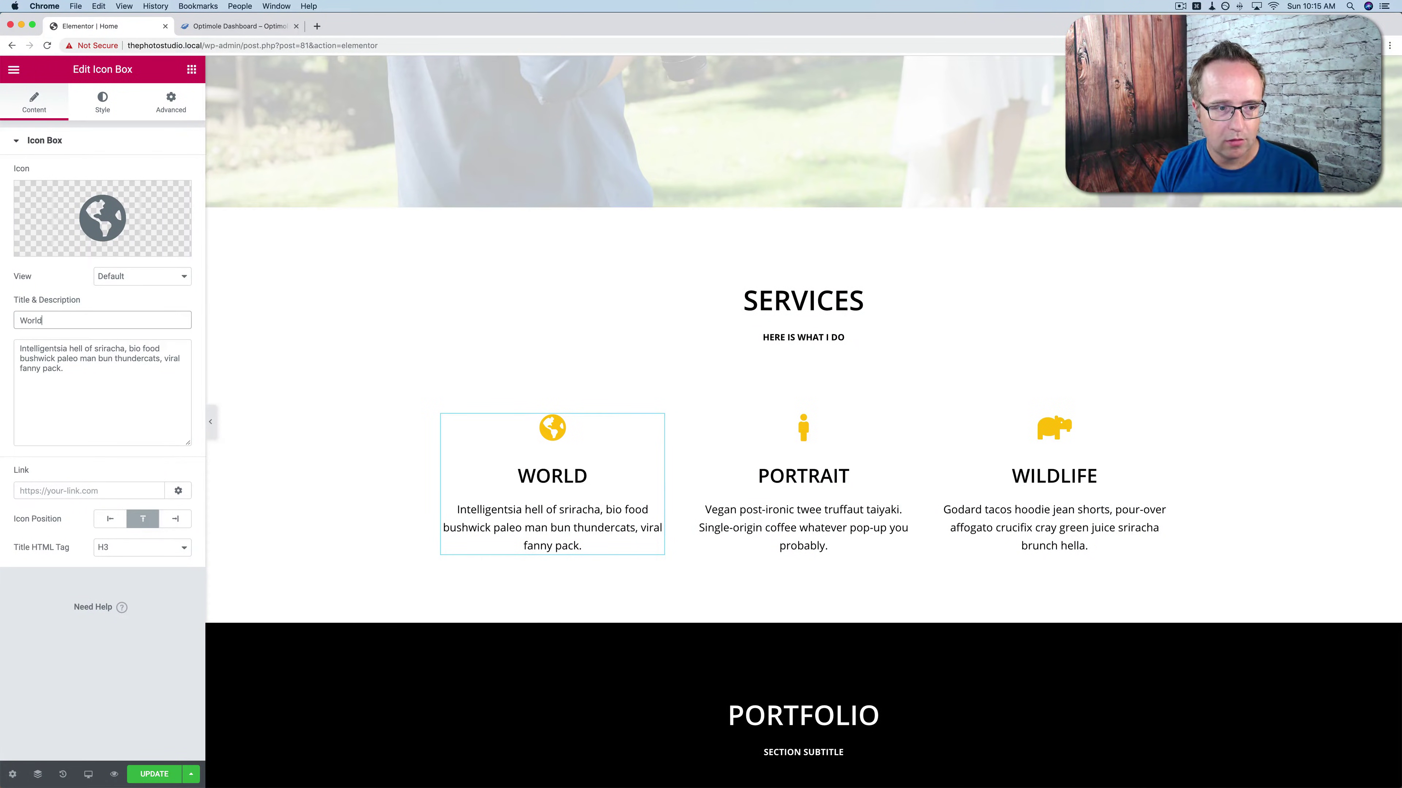
Replace the Worldwide icon box's description with "I travel around the world to take the best pictures.".
{"action": "triple_click", "coordinate": [42, 349]}
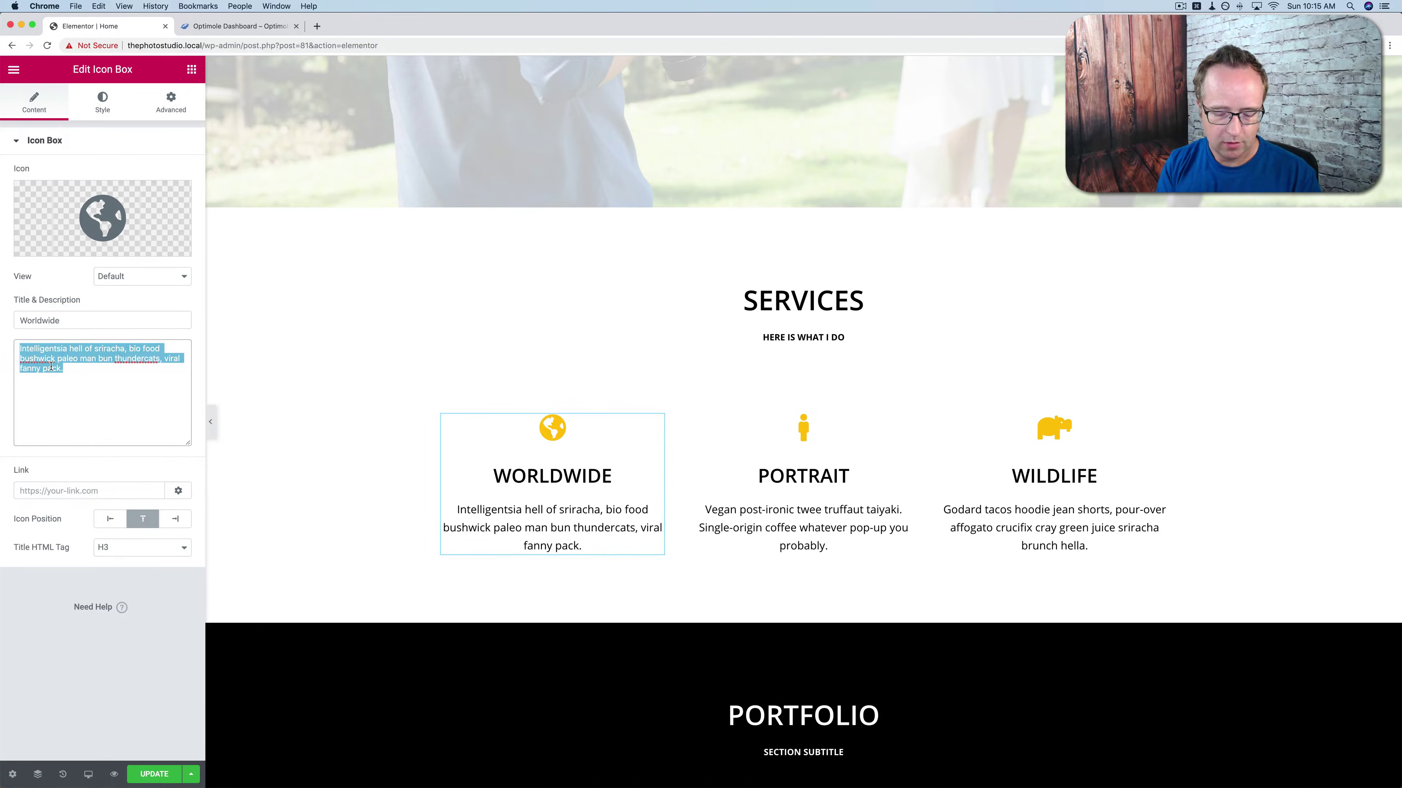
{"action": "type", "text": "I travel around"}
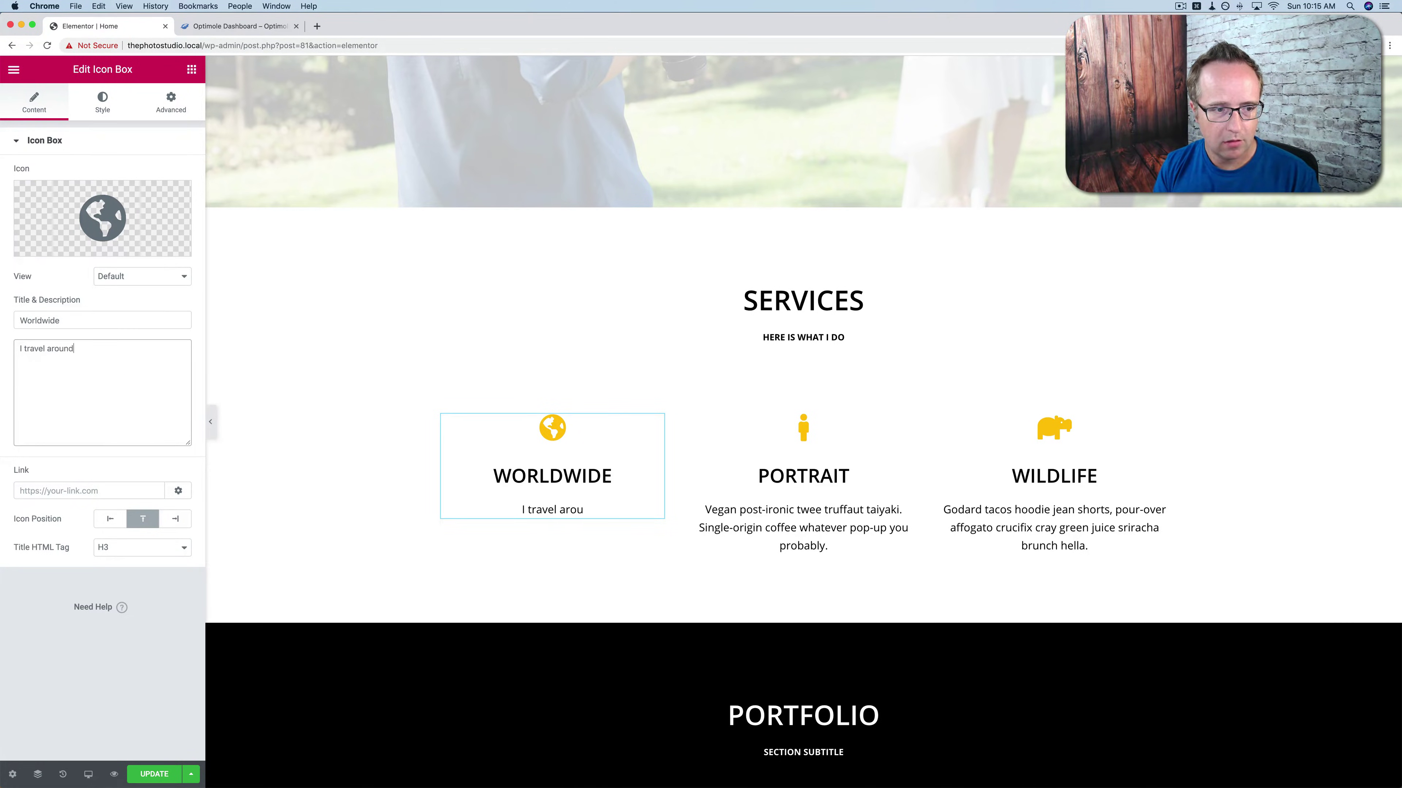
{"action": "type", "text": " the world to take th"}
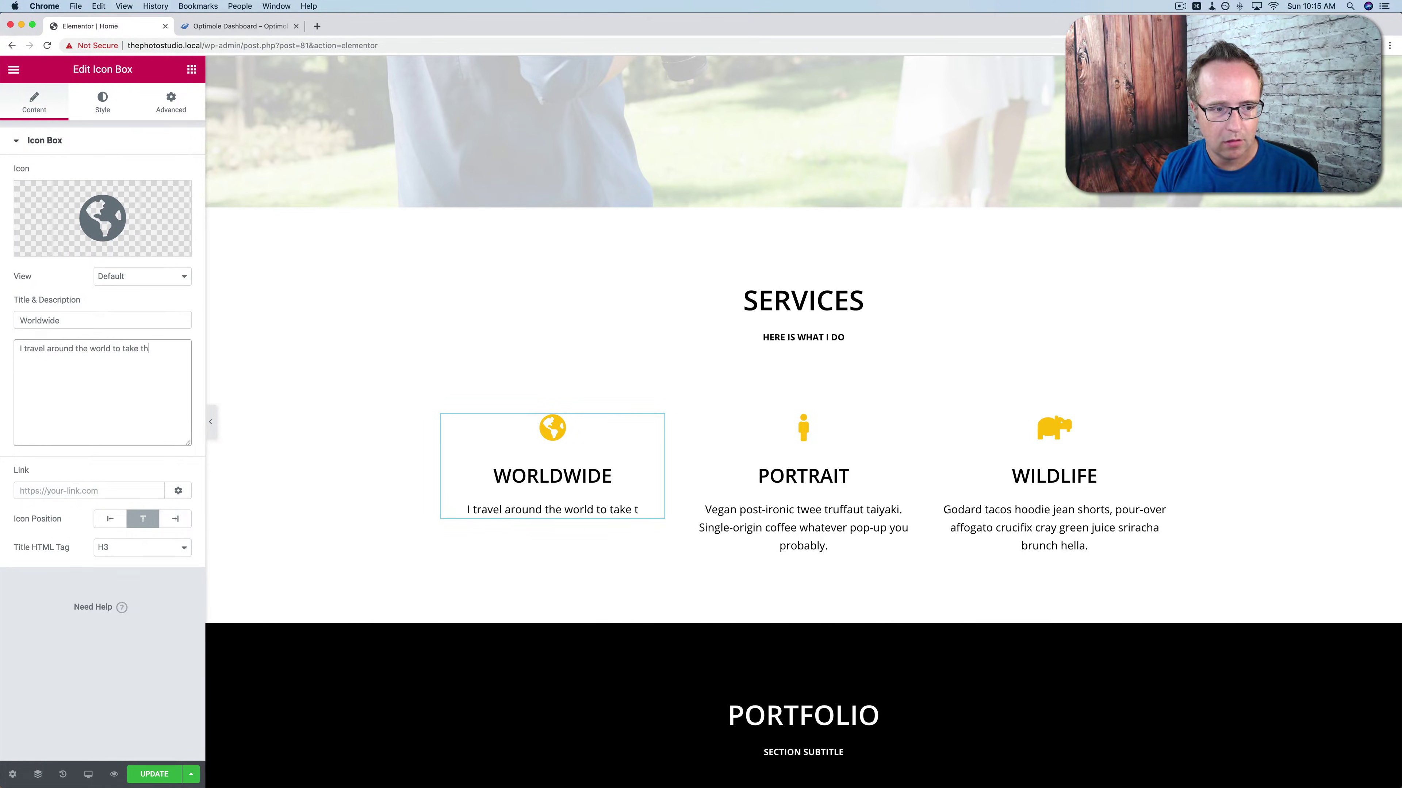
{"action": "type", "text": "e best pictuers."}
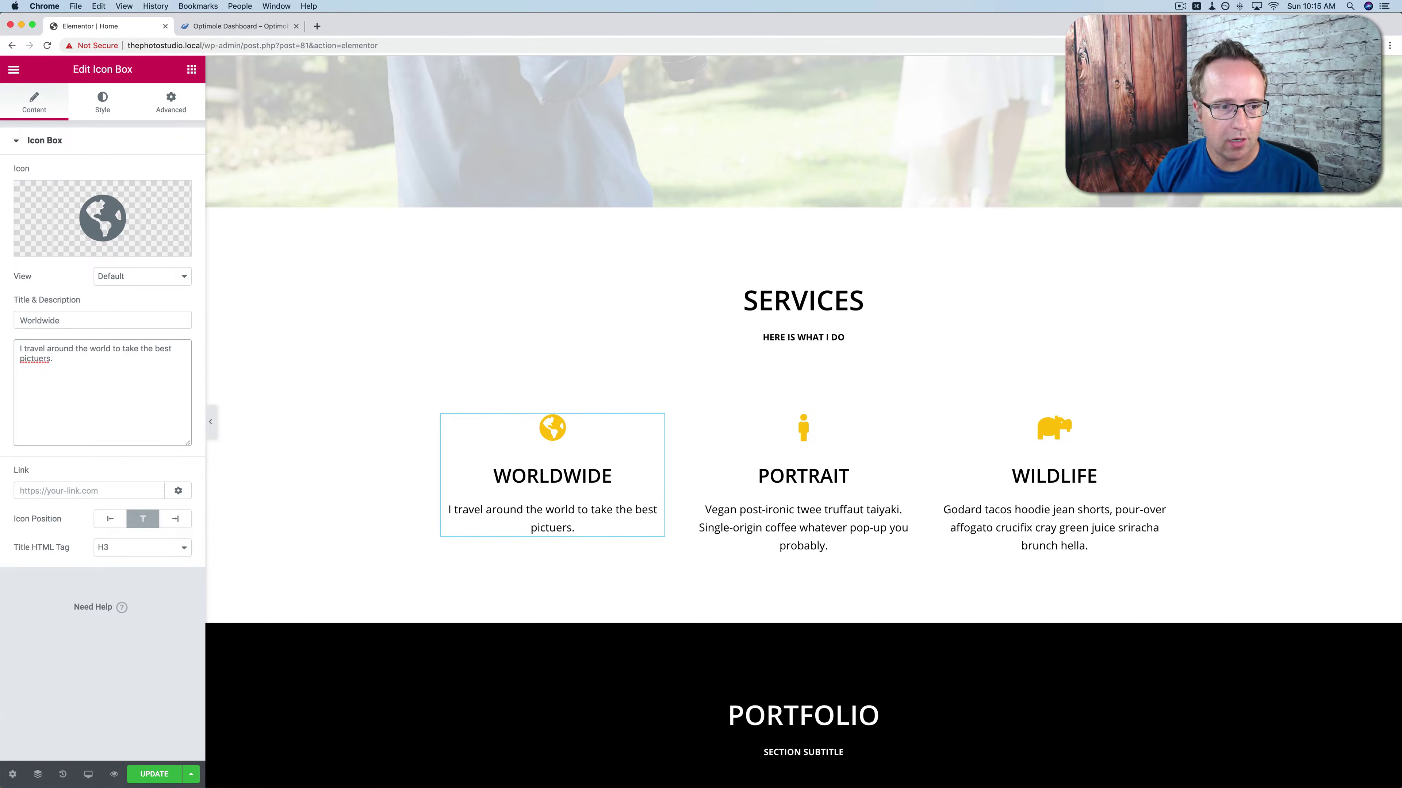
{"action": "key", "text": "BackSpace"}
{"action": "key", "text": "BackSpace"}
{"action": "key", "text": "BackSpace"}
{"action": "key", "text": "BackSpace"}
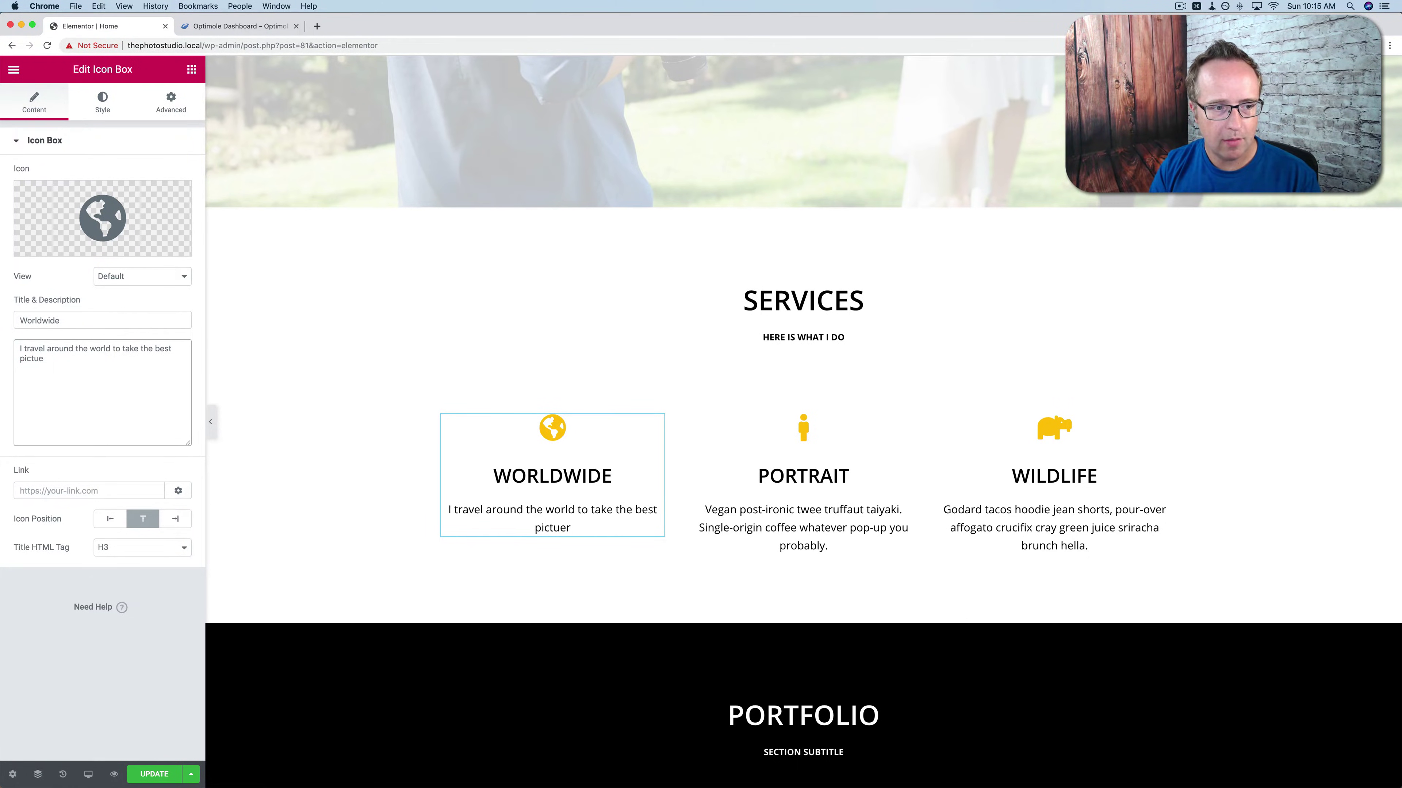
{"action": "type", "text": "res."}
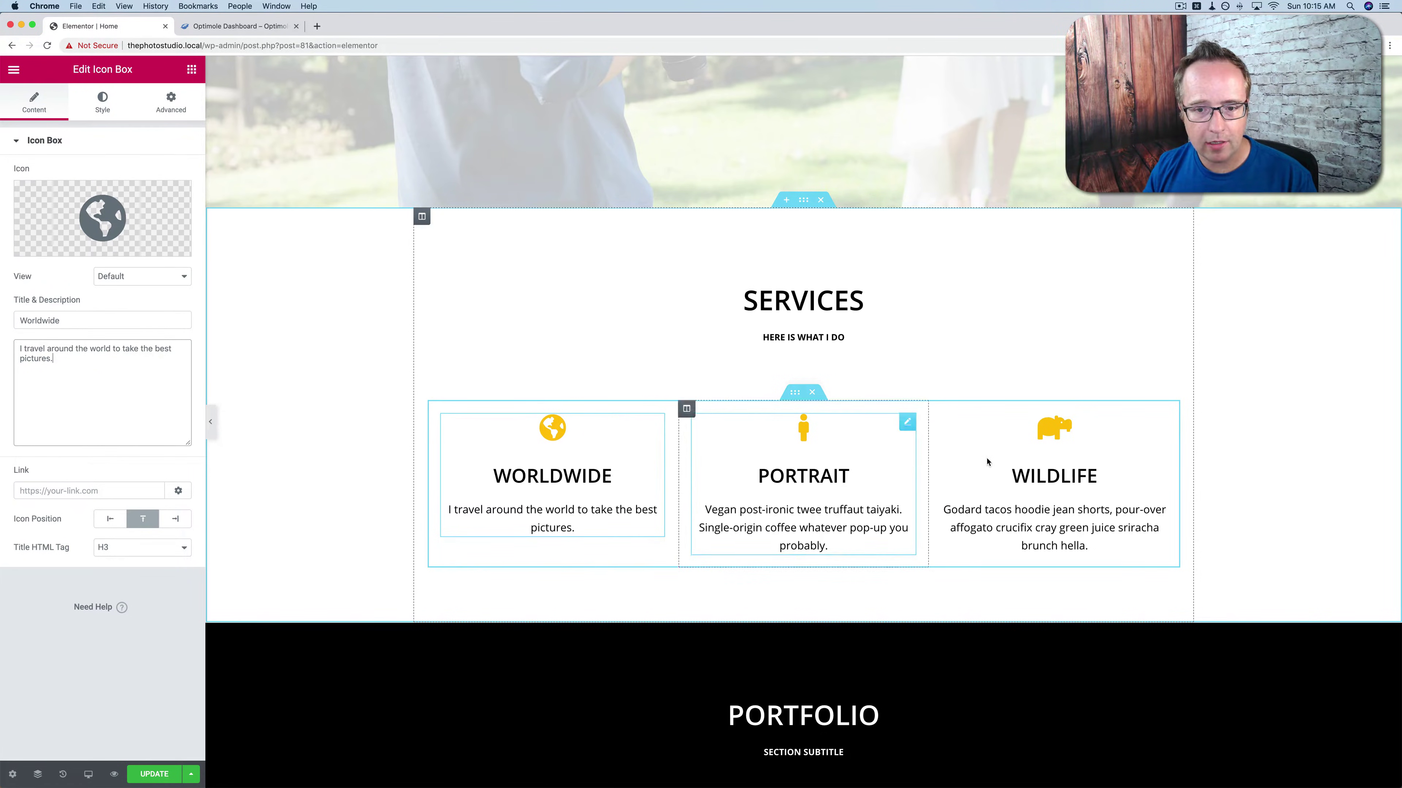
Replace the Portrait icon box's description with "What the best portrait photo ever? Call me.".
{"action": "left_click", "coordinate": [803, 481]}
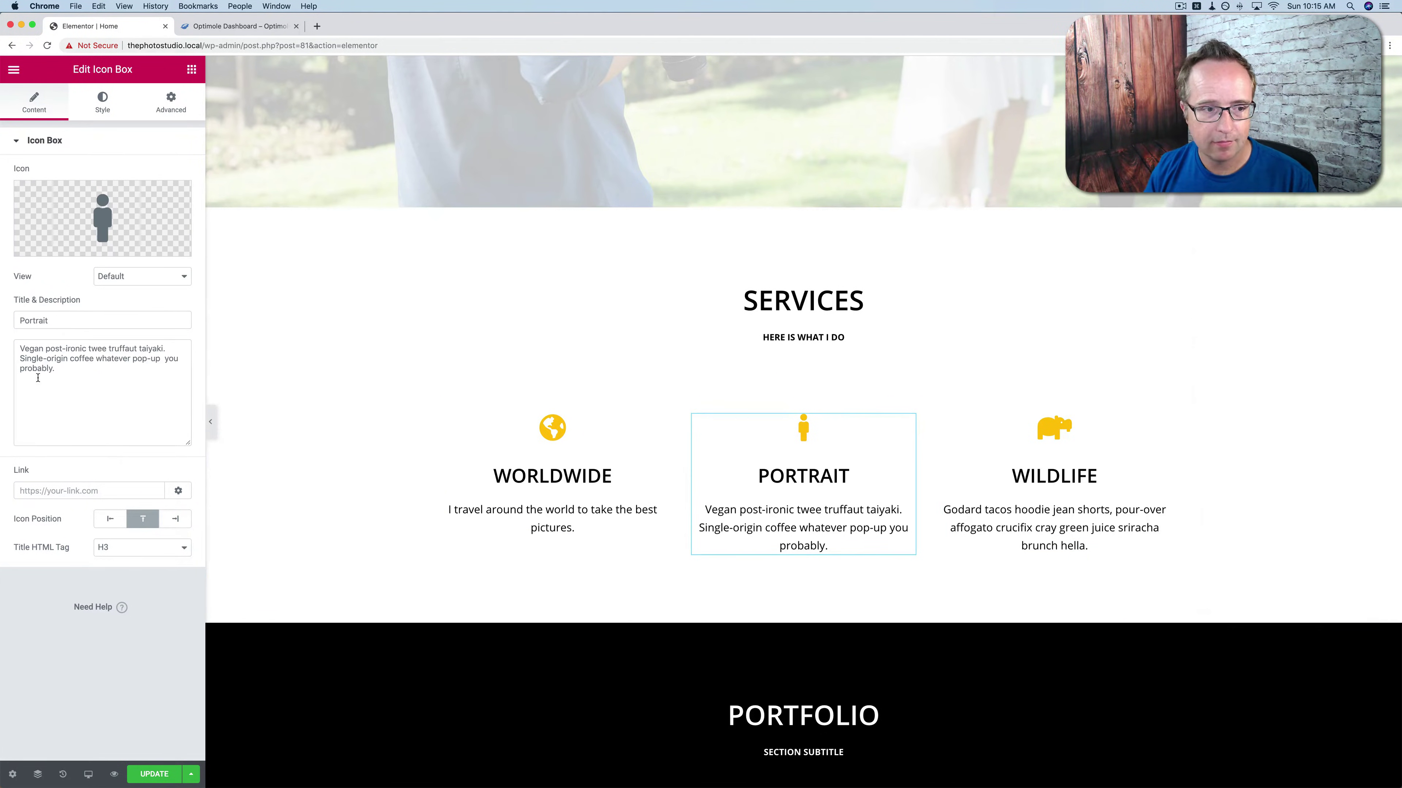
{"action": "triple_click", "coordinate": [40, 348]}
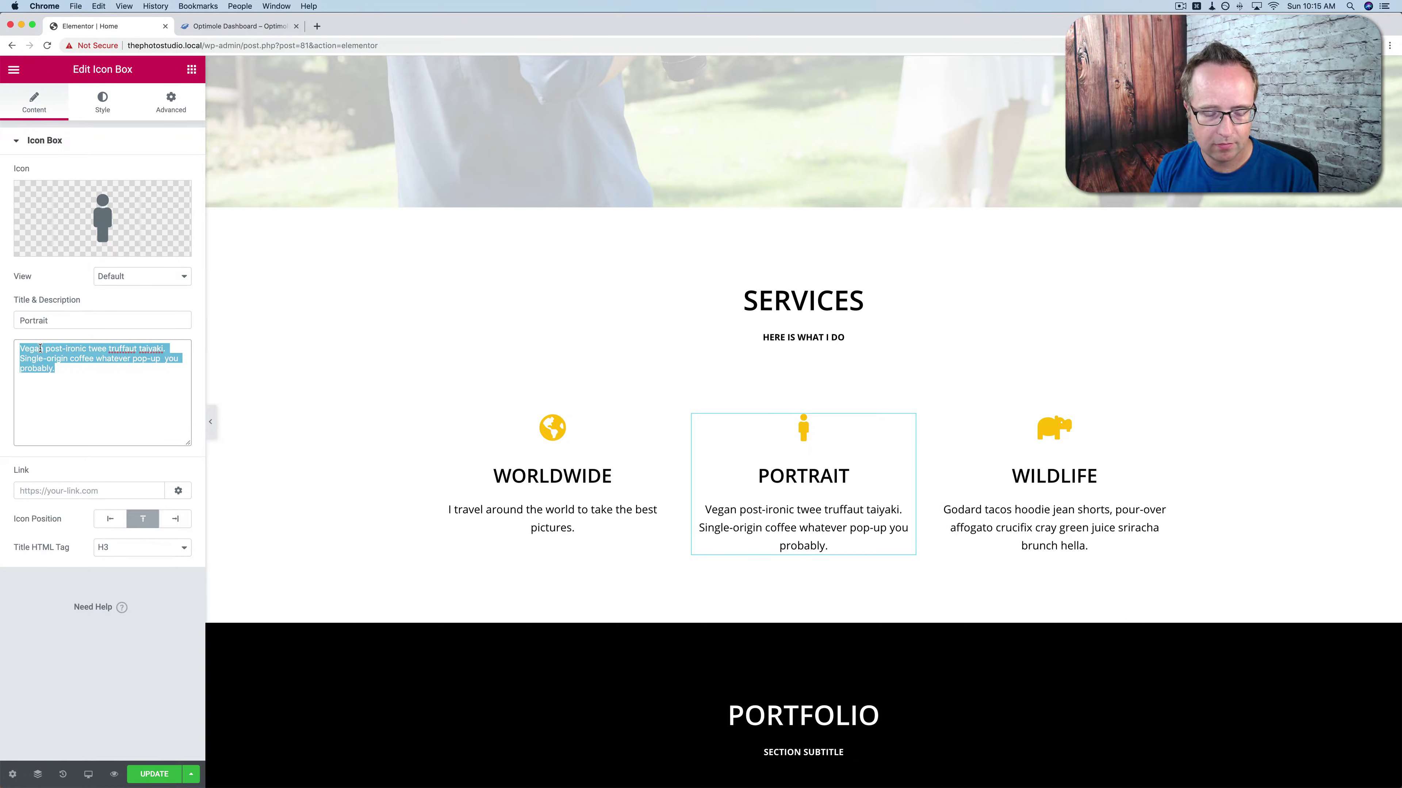
{"action": "type", "text": "What the best portrait photo ever?  Call"}
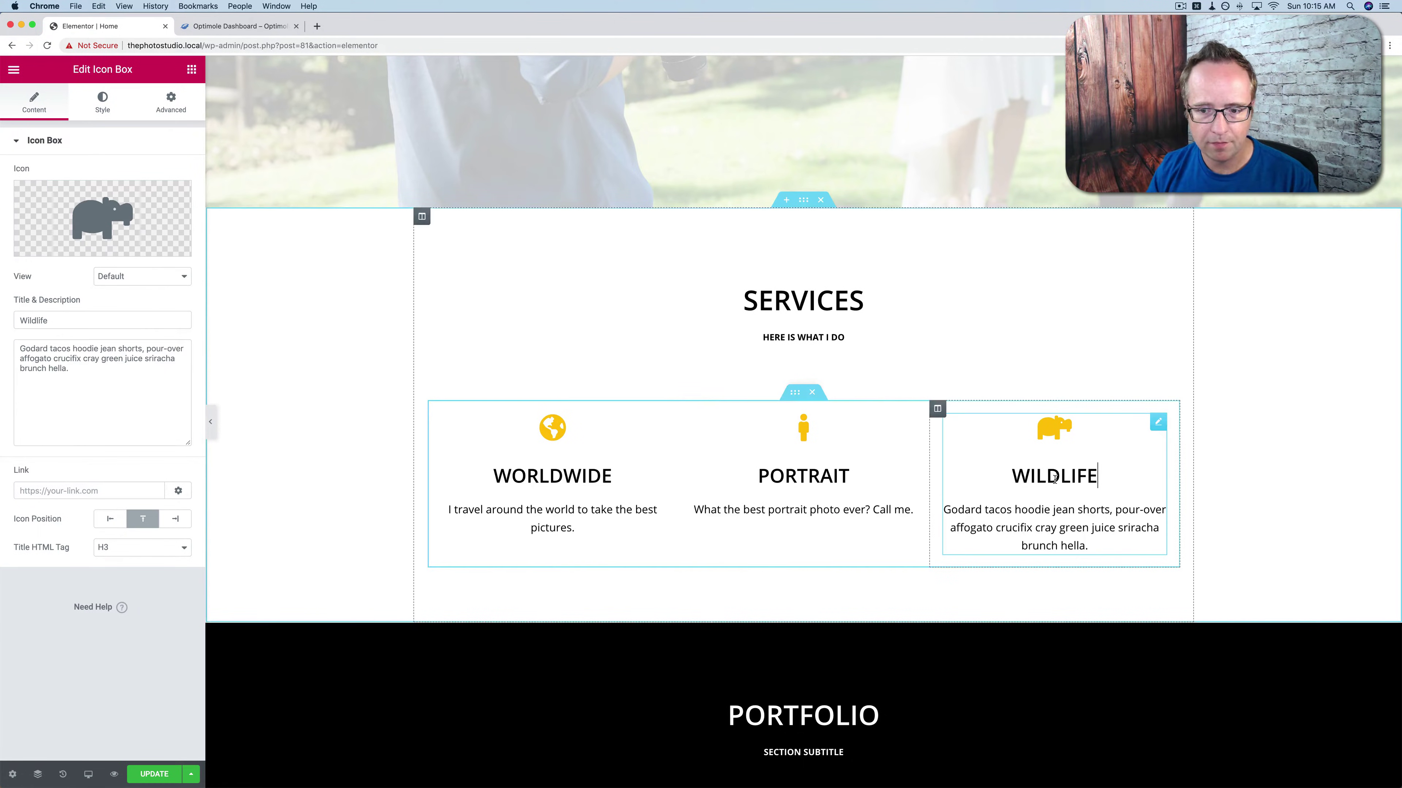
Retitle the Wildlife icon box "Adventure" and set its description to "I'll travel with you on your adventure and take lots of pictures.".
{"action": "double_click", "coordinate": [34, 320]}
{"action": "type", "text": "Adventure"}
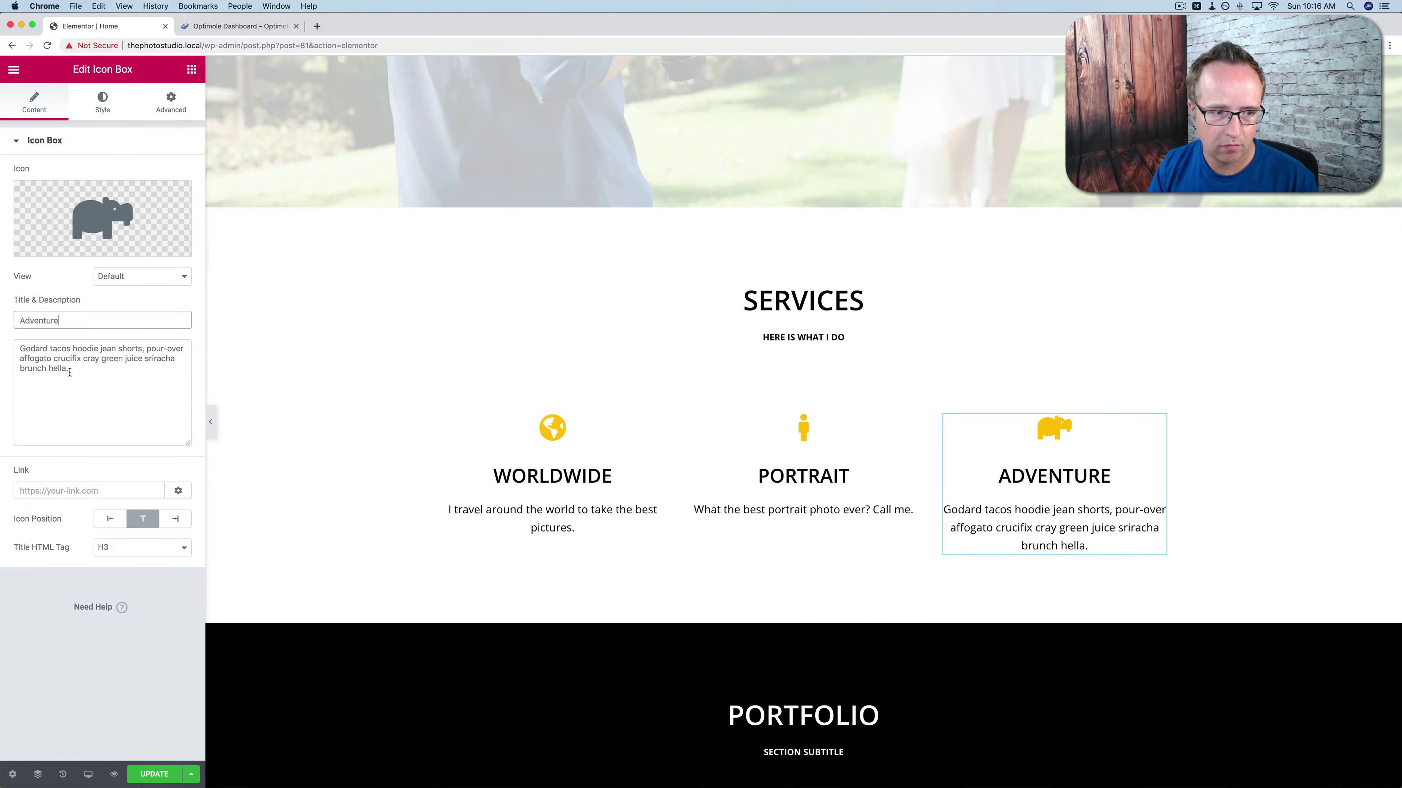
{"action": "triple_click", "coordinate": [70, 373]}
{"action": "type", "text": "I'll travel with you on your adventure and make "}
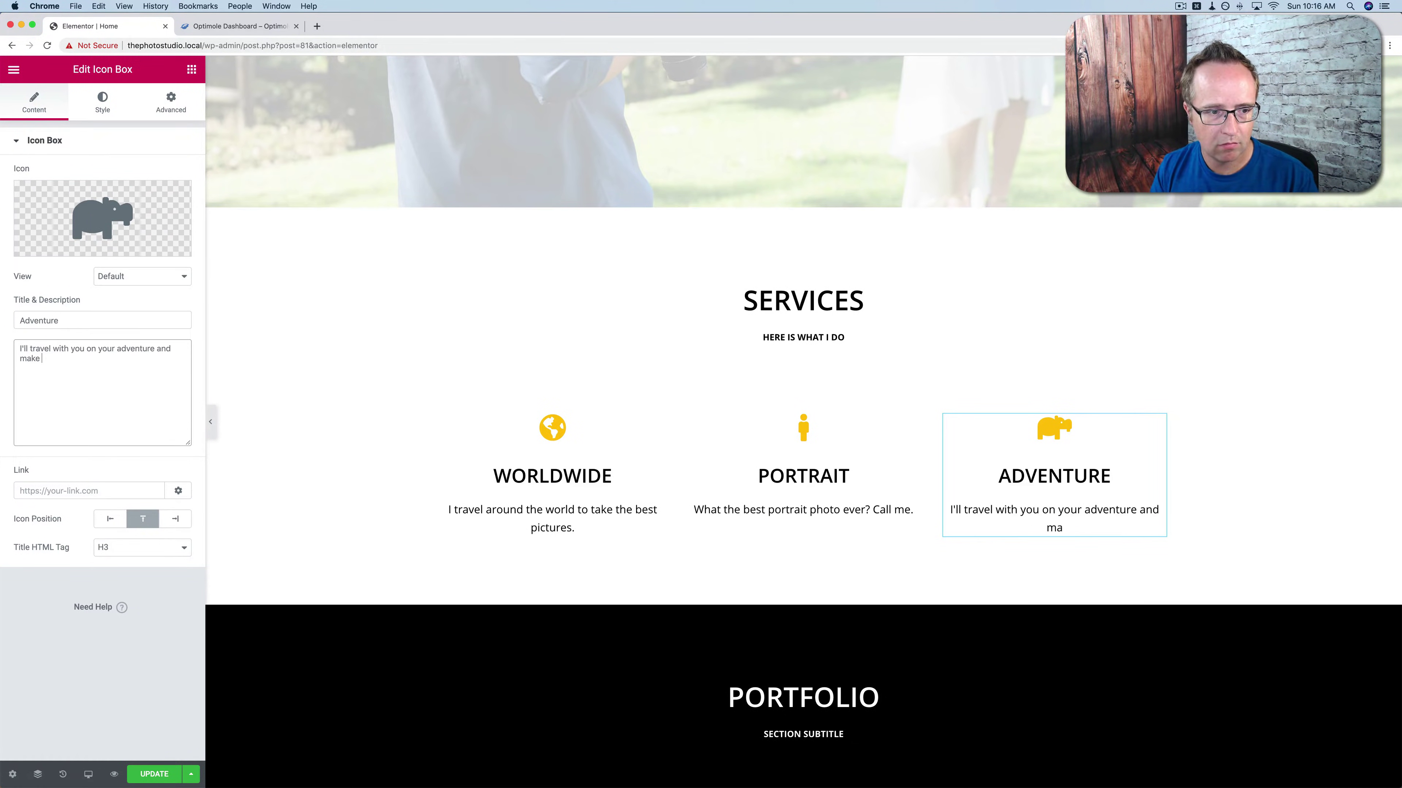
{"action": "type", "text": "sure that every moment is captured digitally."}
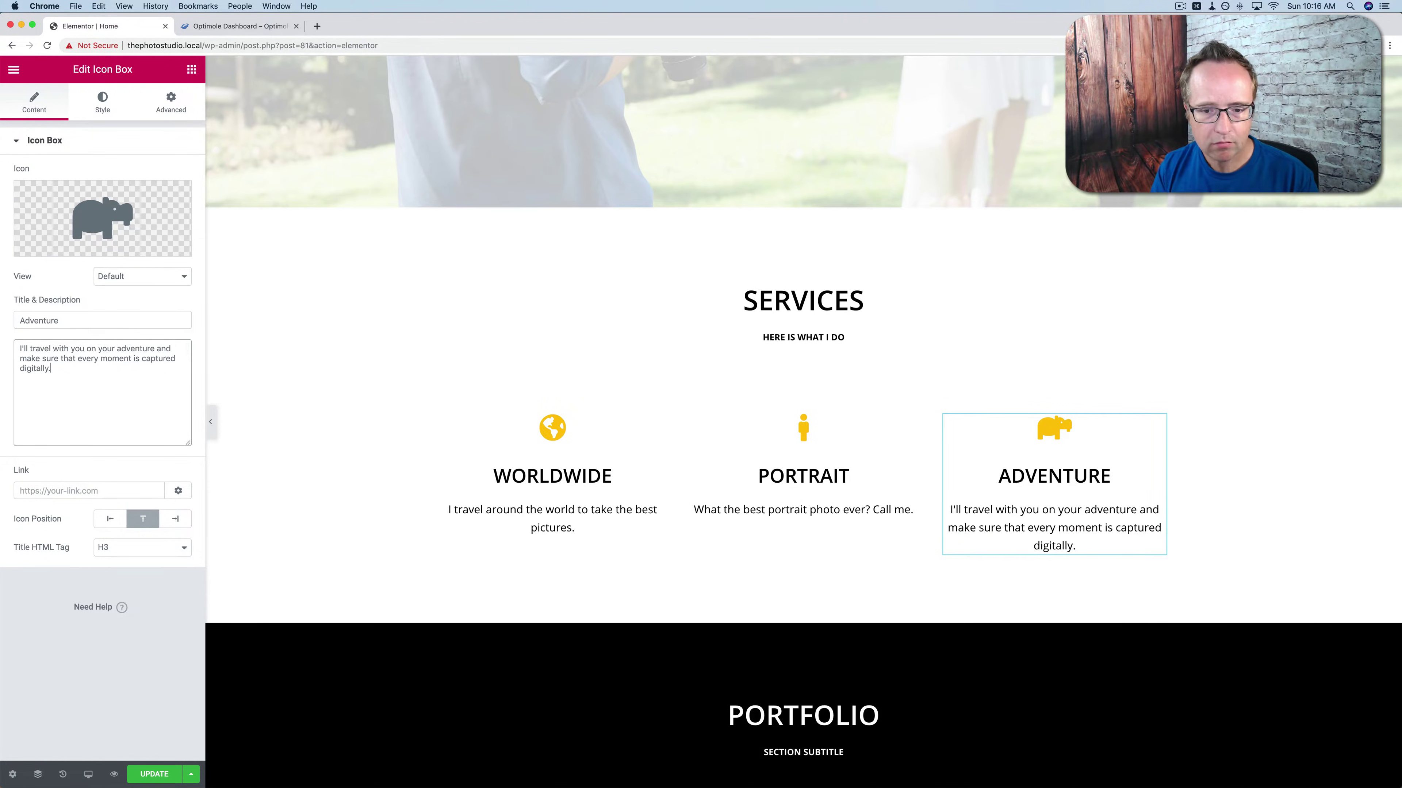
{"action": "left_click_drag", "start_coordinate": [53, 368], "coordinate": [1, 360]}
{"action": "type", "text": "take l"}
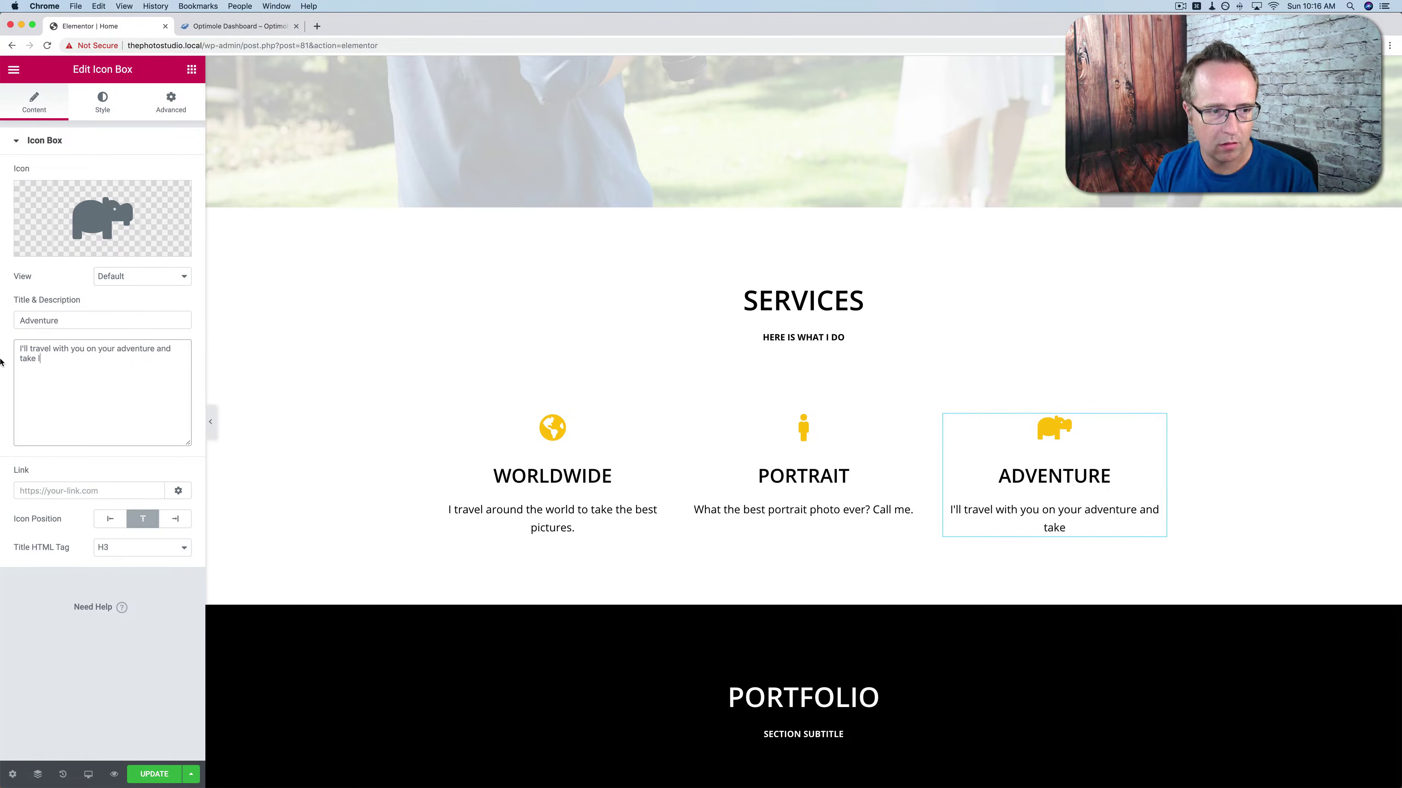
{"action": "type", "text": "ots of pictures."}
Extend the end of the Portrait icon box's description so that it reads "Call me and I'll make it happen.".
{"action": "left_click", "coordinate": [783, 469]}
{"action": "left_click", "coordinate": [185, 352]}
{"action": "key", "text": "BackSpace"}
{"action": "type", "text": "and I'l"}
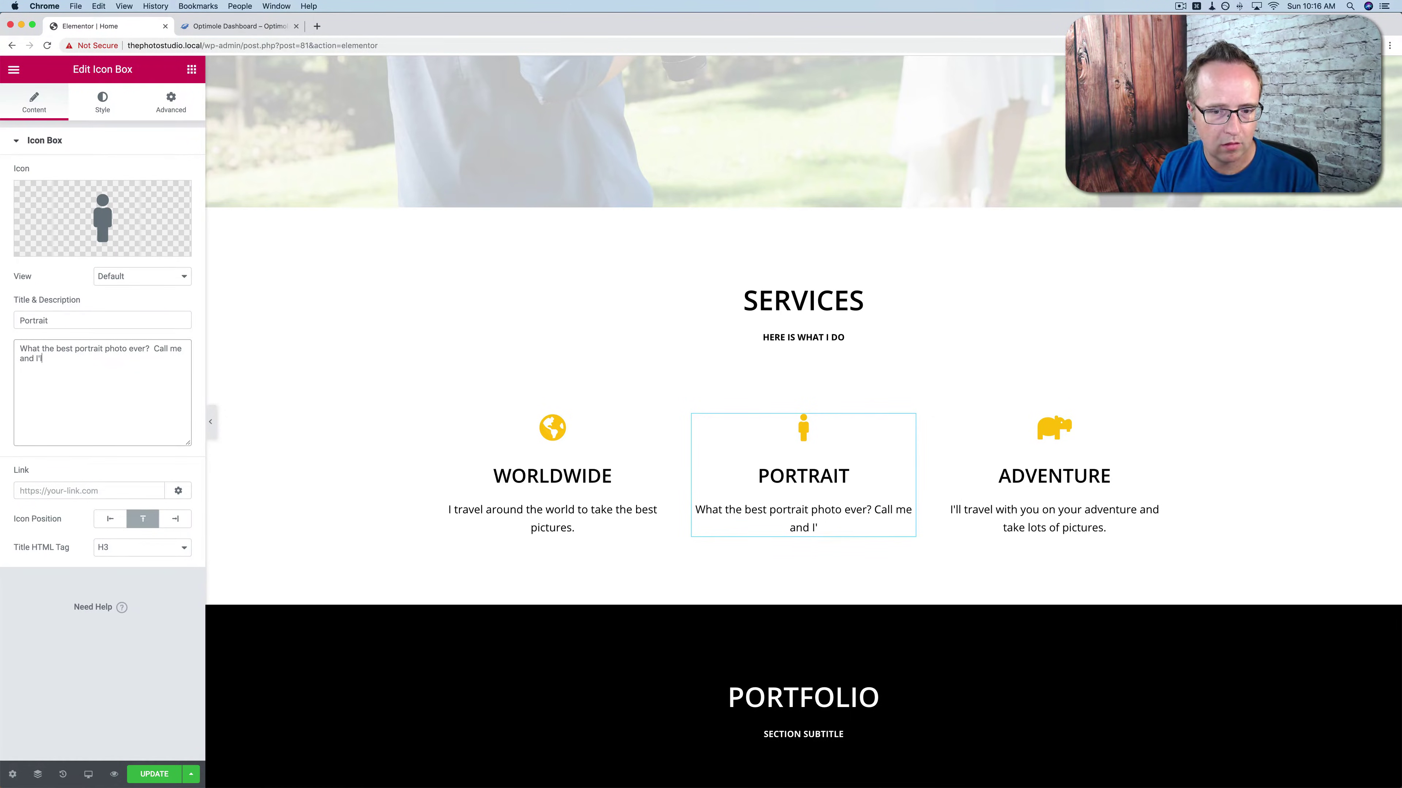
{"action": "type", "text": "l make it happen."}
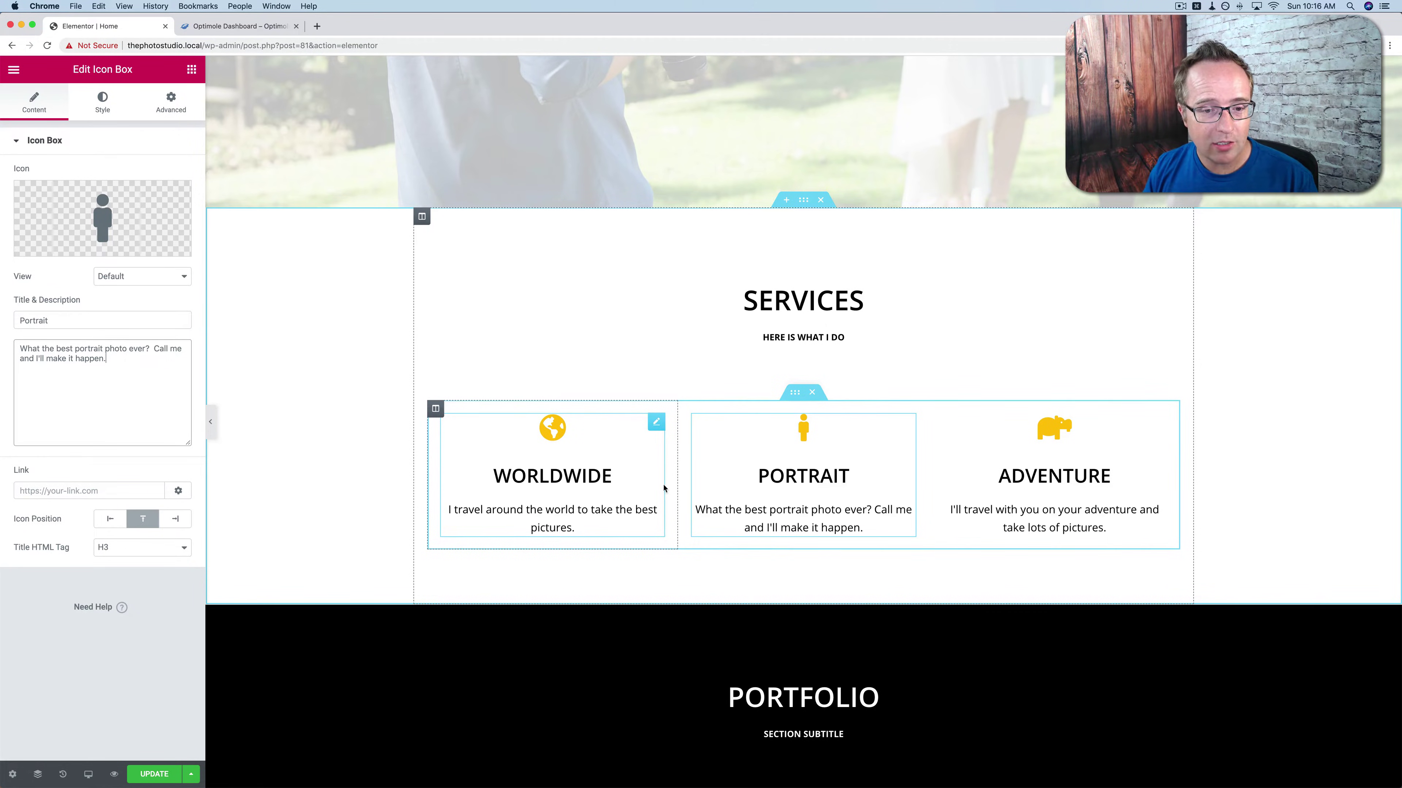
Open the Worldwide icon box for editing.
{"action": "left_click", "coordinate": [656, 423]}
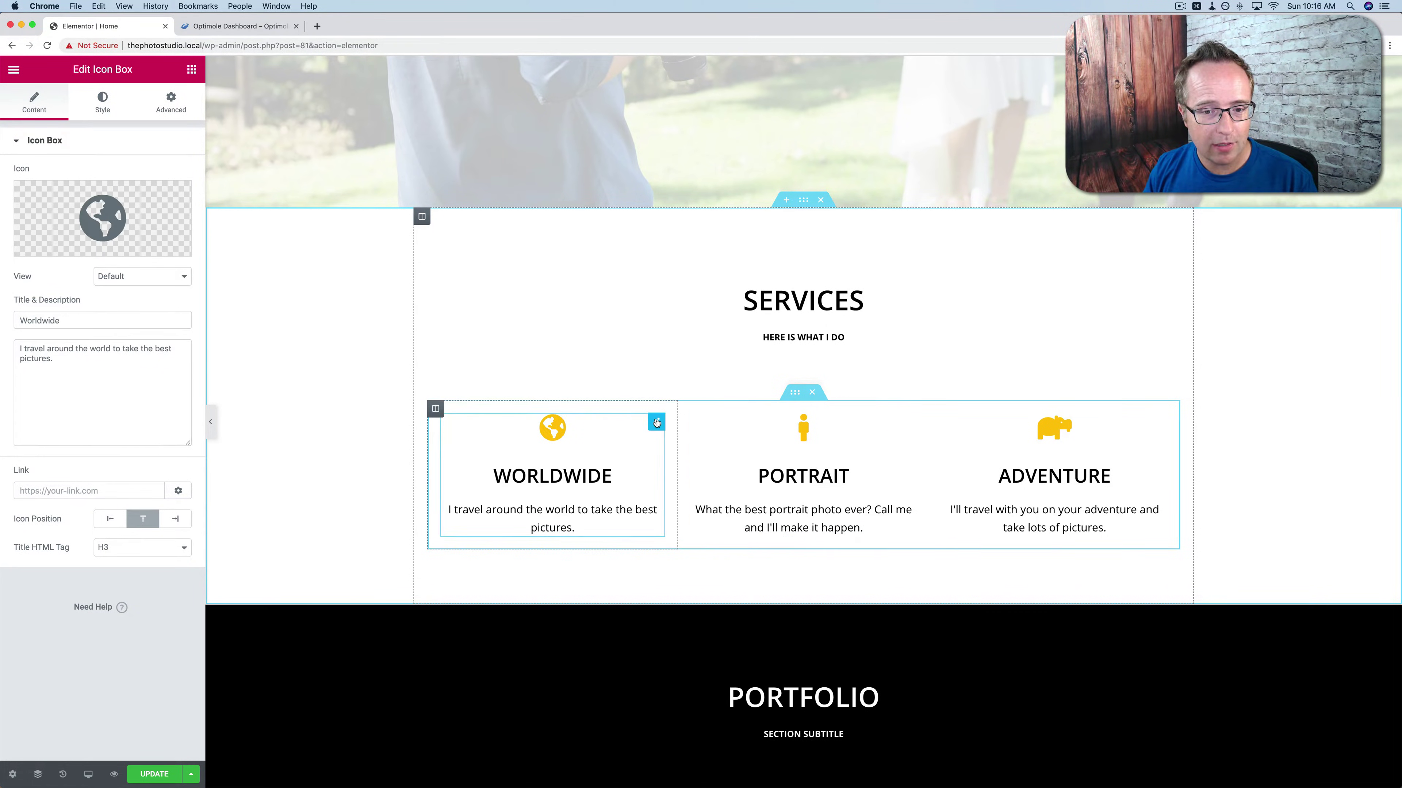
Set the Worldwide icon's spacing to 21, its size to 37 and its rotation to 77.
{"action": "left_click", "coordinate": [108, 112]}
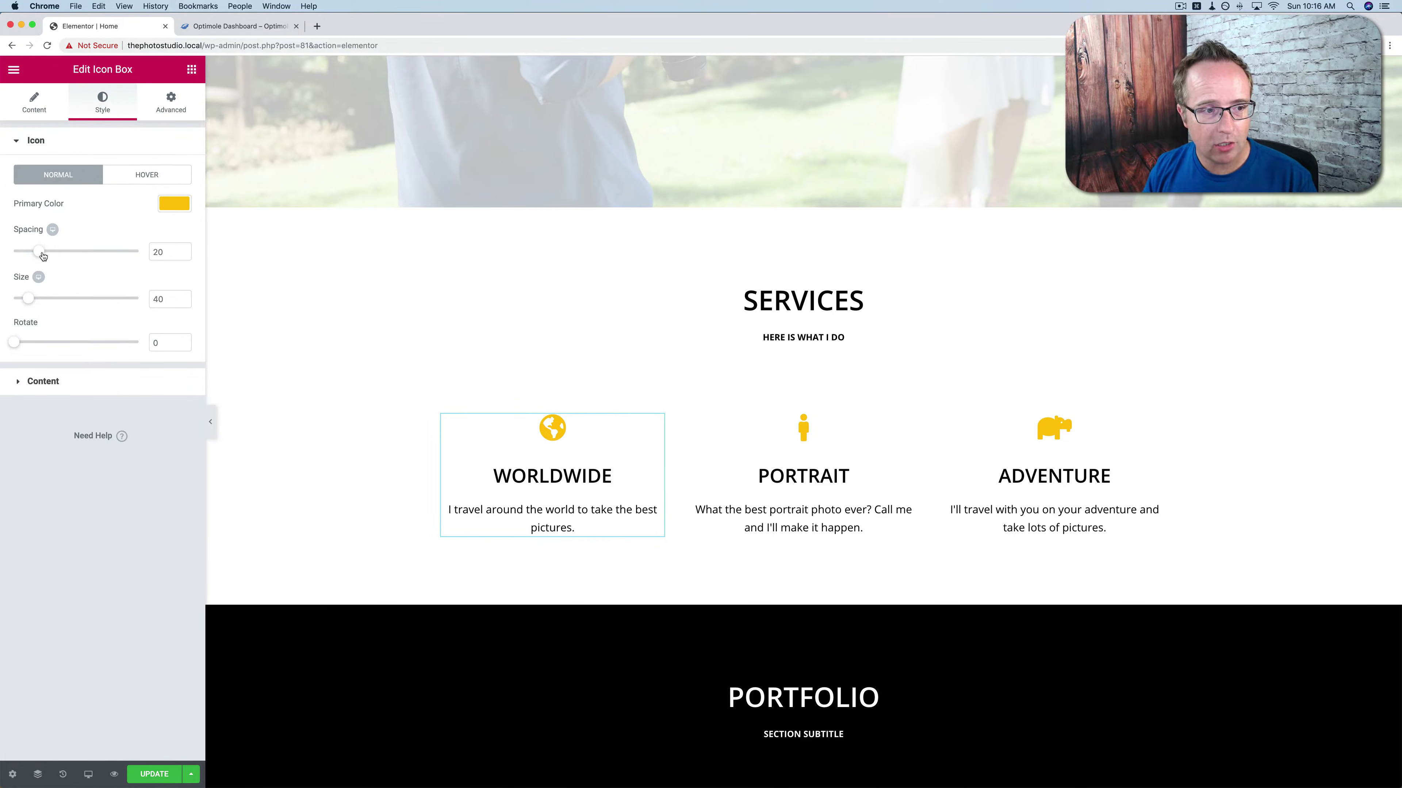
{"action": "mouse_move", "coordinate": [42, 253]}
{"action": "left_mouse_down"}
{"action": "mouse_move", "coordinate": [64, 253]}
{"action": "mouse_move", "coordinate": [40, 253]}
{"action": "left_mouse_up"}
{"action": "left_click_drag", "start_coordinate": [32, 301], "coordinate": [42, 343]}
Try a title spacing of 14 on the Worldwide icon box and clear the value again.
{"action": "left_click", "coordinate": [16, 382]}
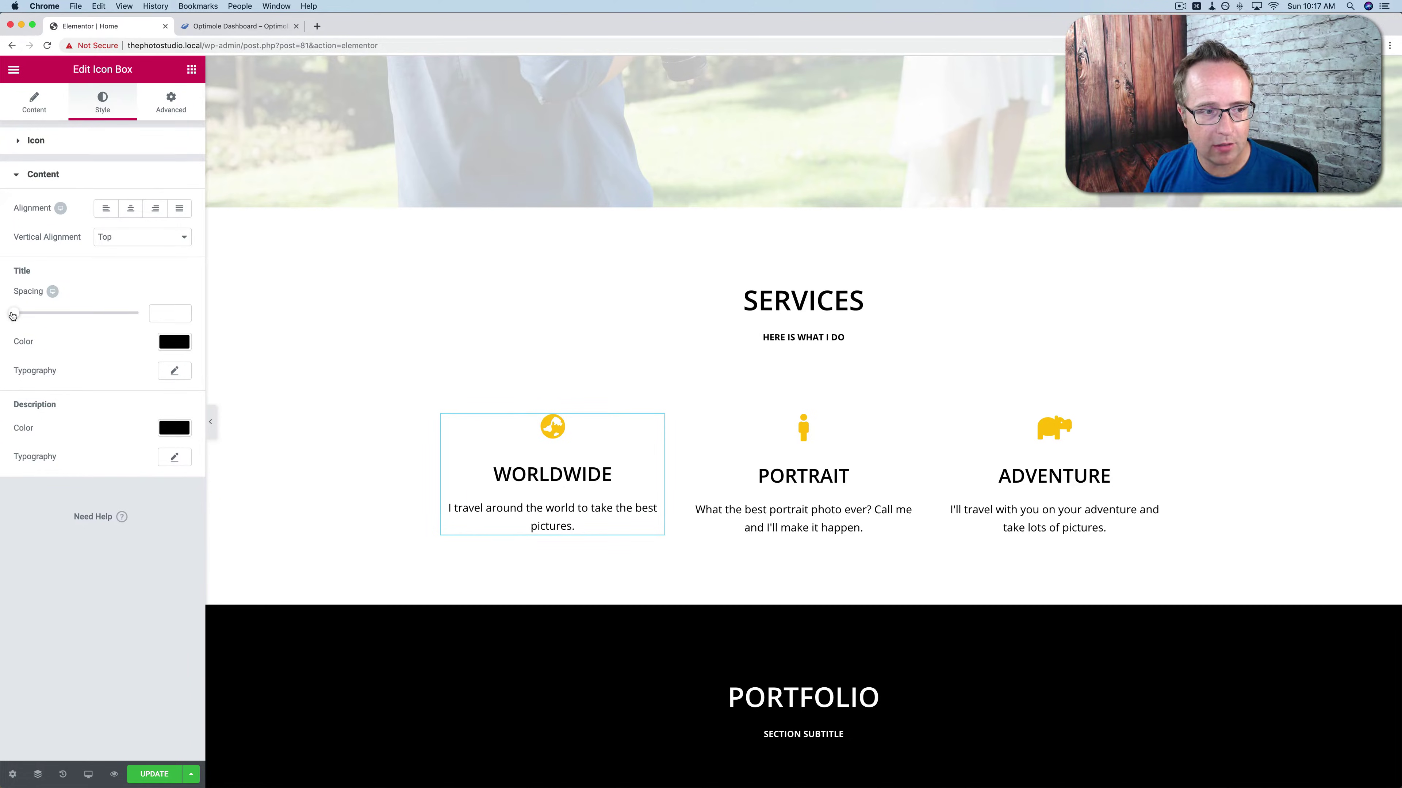
{"action": "mouse_move", "coordinate": [14, 312]}
{"action": "left_mouse_down"}
{"action": "mouse_move", "coordinate": [57, 314]}
{"action": "mouse_move", "coordinate": [18, 314]}
{"action": "left_mouse_up"}
{"action": "key", "text": "super+z"}
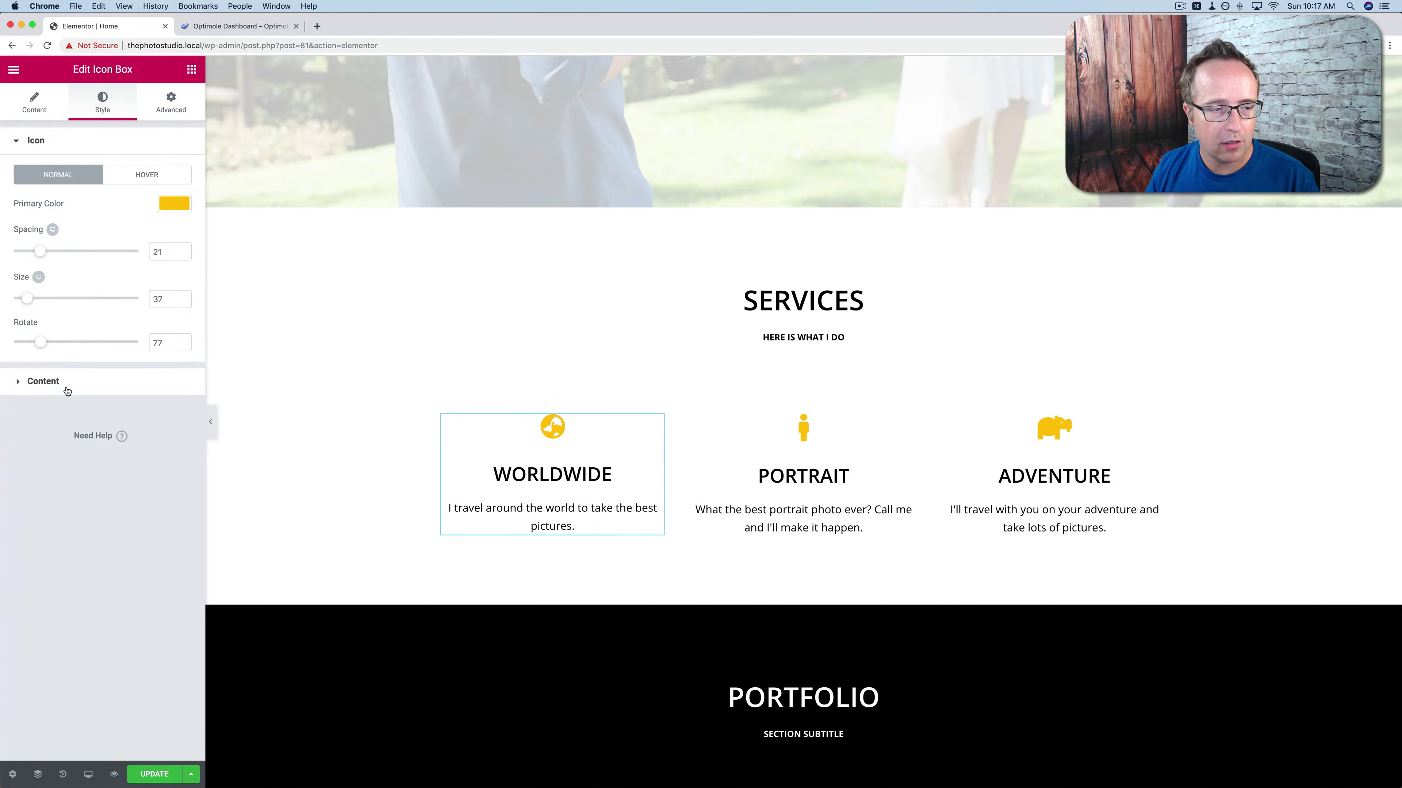
{"action": "left_click", "coordinate": [66, 388]}
{"action": "left_click_drag", "start_coordinate": [15, 313], "coordinate": [48, 319]}
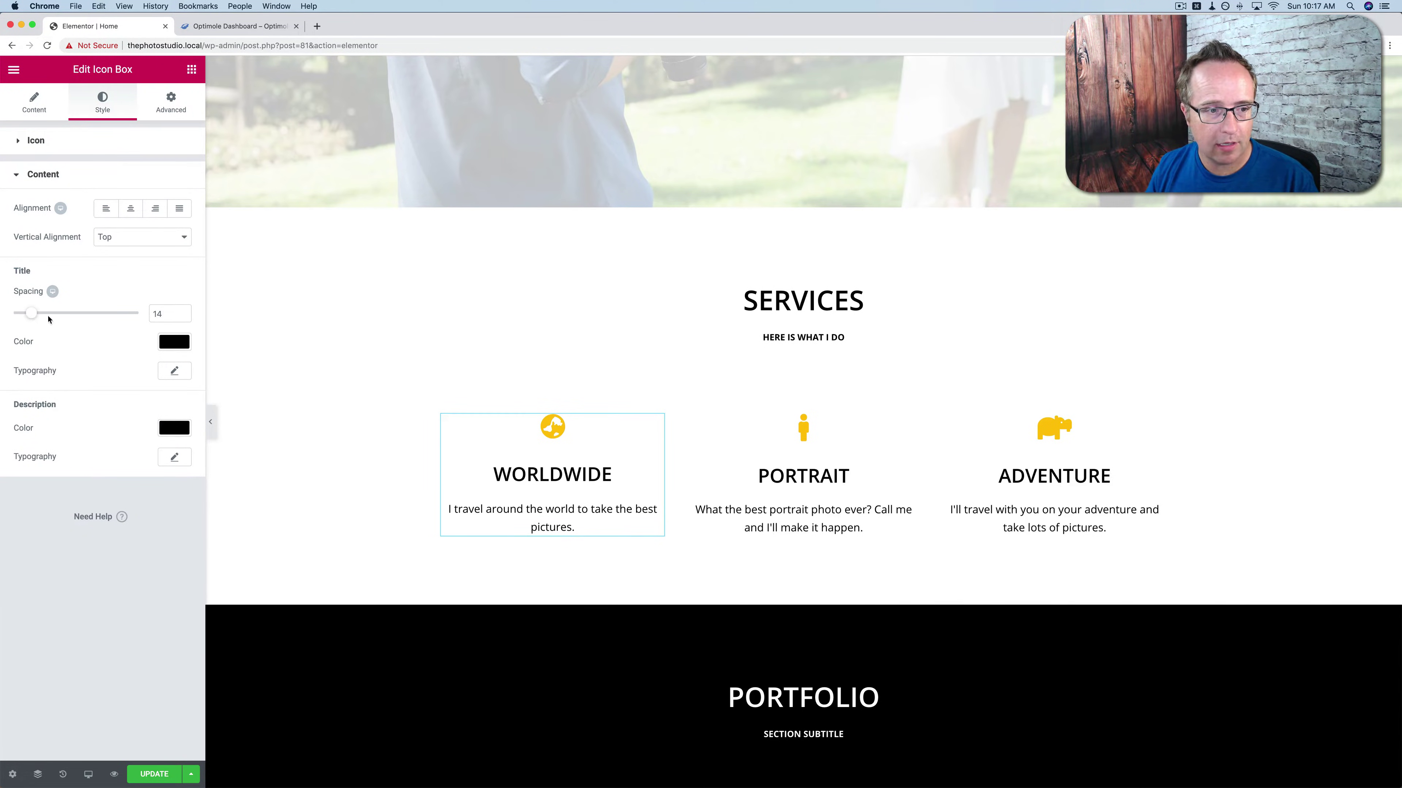
{"action": "double_click", "coordinate": [157, 314]}
{"action": "key", "text": "BackSpace"}
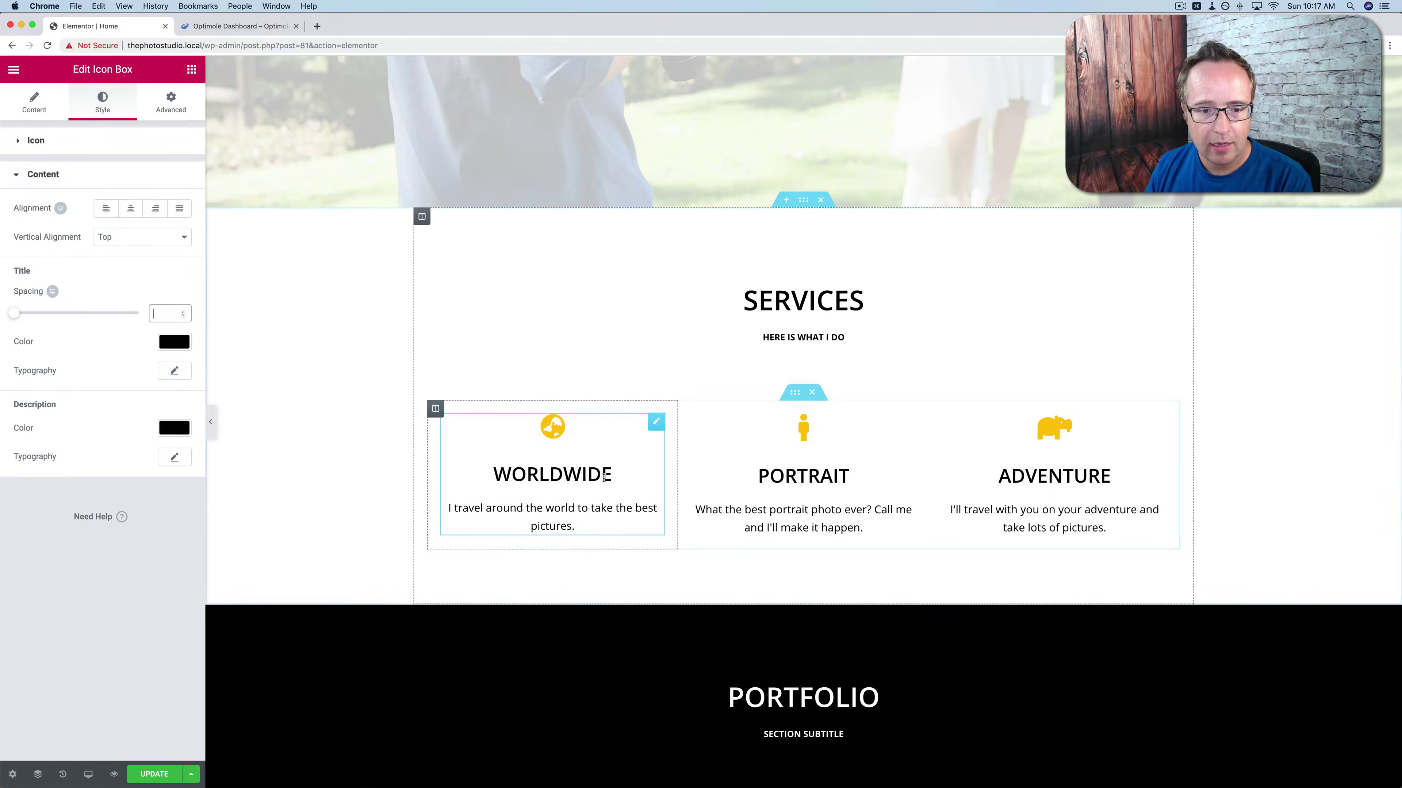
Clear the rotation, size and spacing values of the Worldwide icon.
{"action": "left_click", "coordinate": [11, 154]}
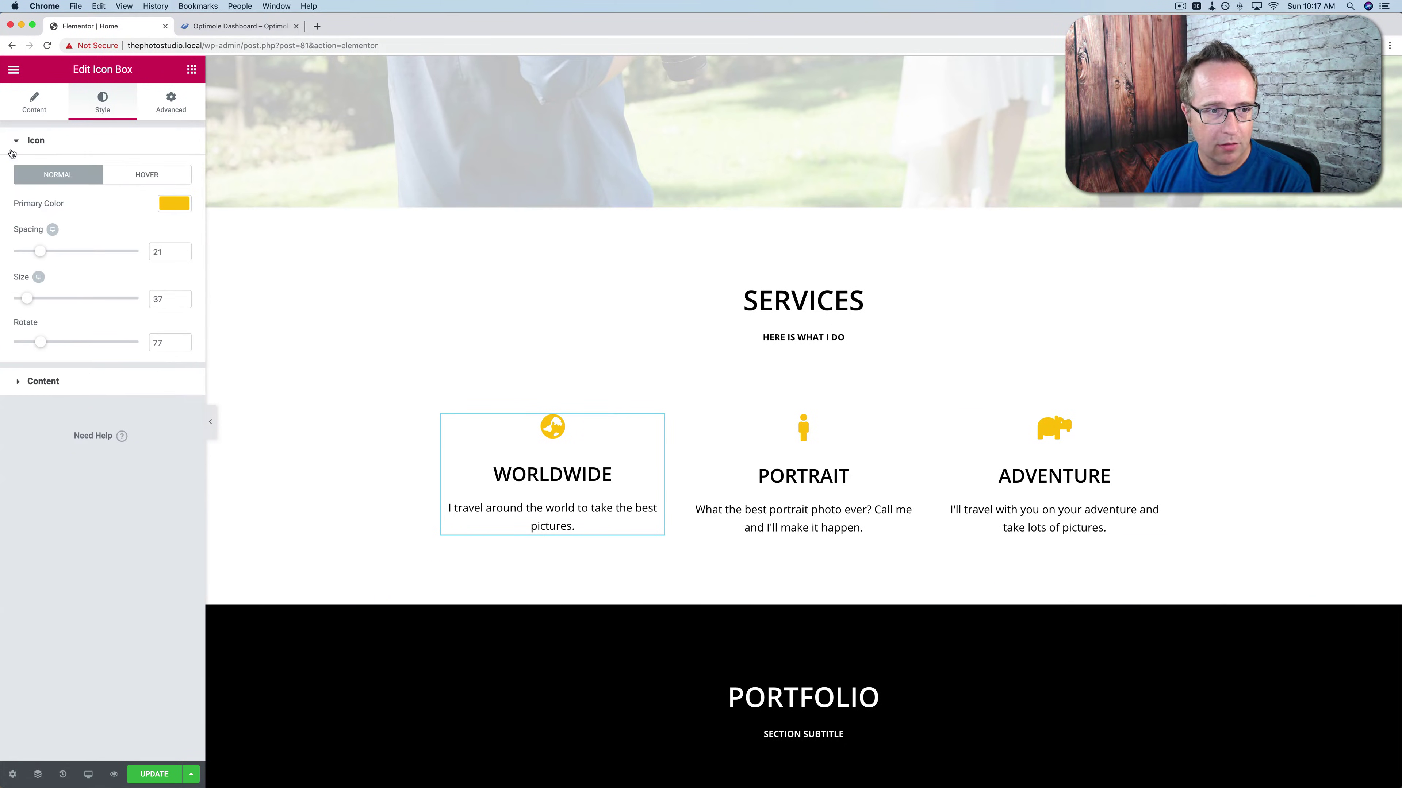
{"action": "double_click", "coordinate": [160, 342]}
{"action": "key", "text": "BackSpace"}
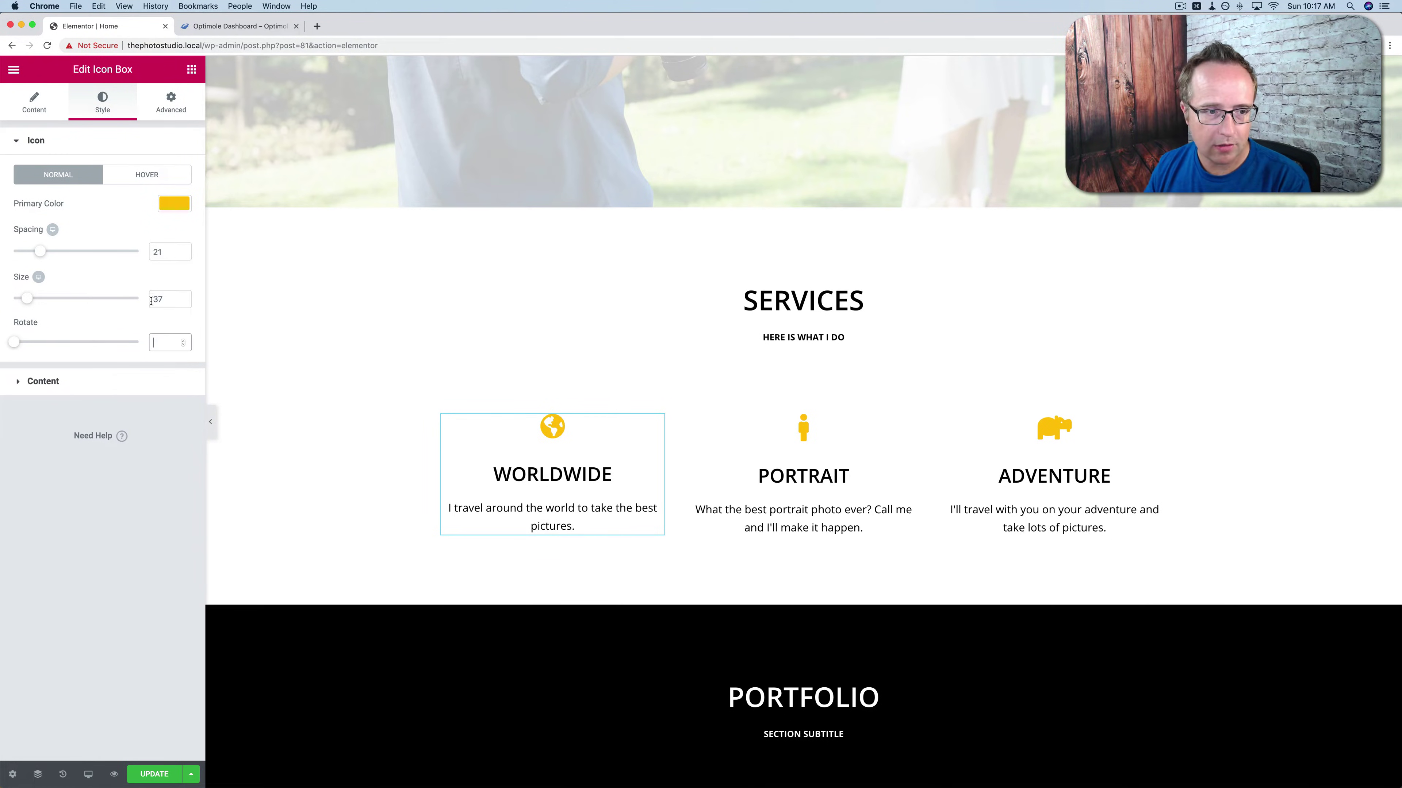
{"action": "left_click", "coordinate": [160, 298]}
{"action": "key", "text": "BackSpace"}
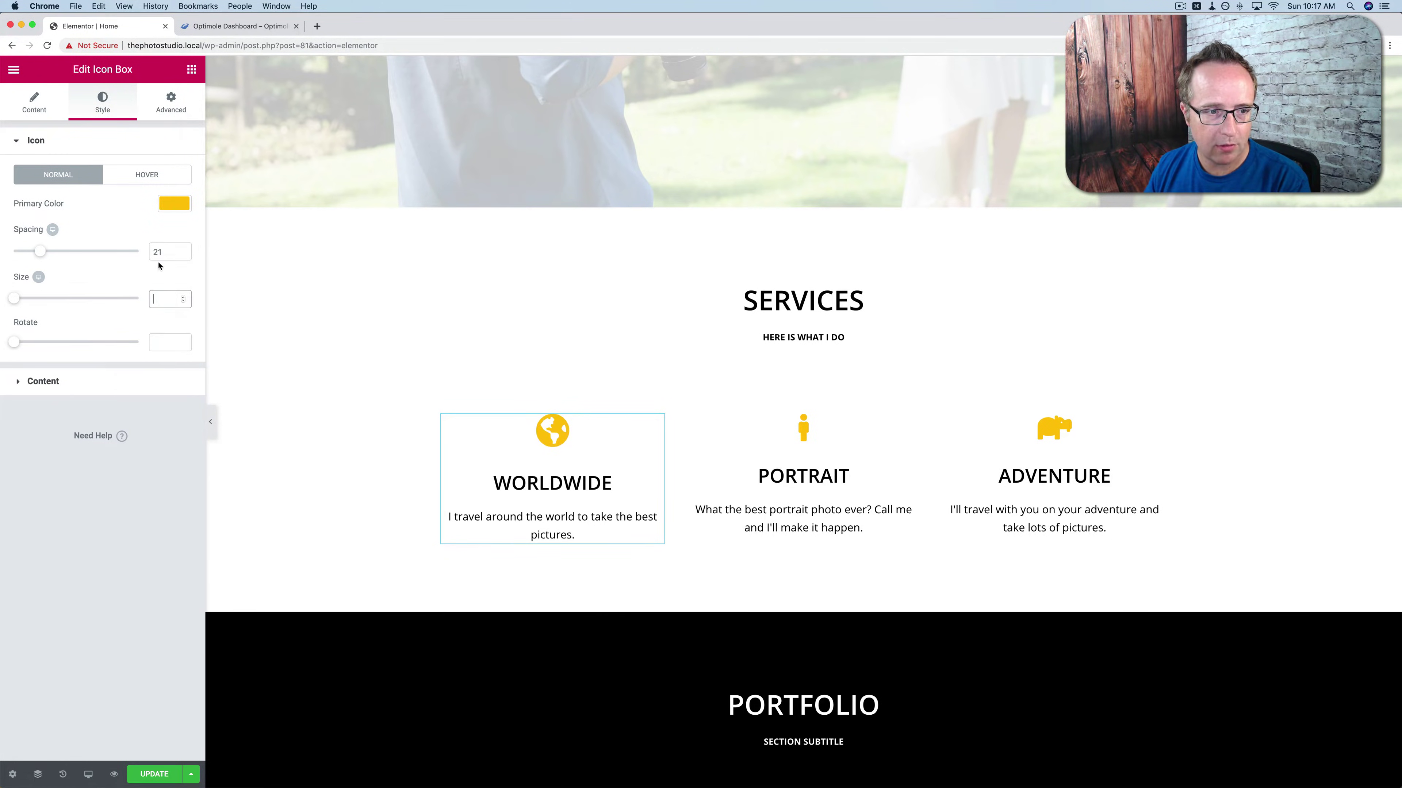
{"action": "double_click", "coordinate": [158, 252]}
{"action": "key", "text": "BackSpace"}
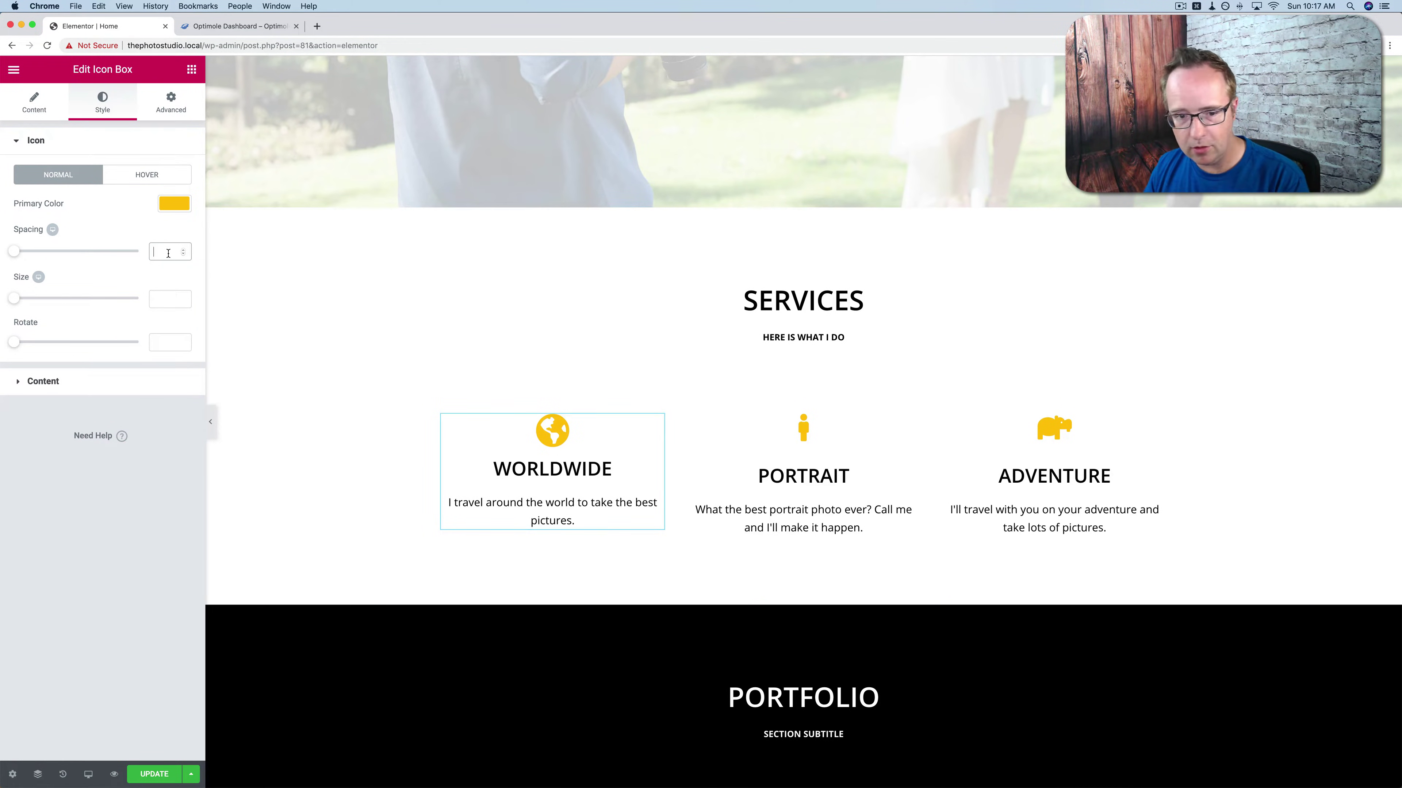
Try 0 for the Worldwide icon's spacing, size and rotation, and empty the three values again.
{"action": "left_click", "coordinate": [160, 302]}
{"action": "type", "text": "0"}
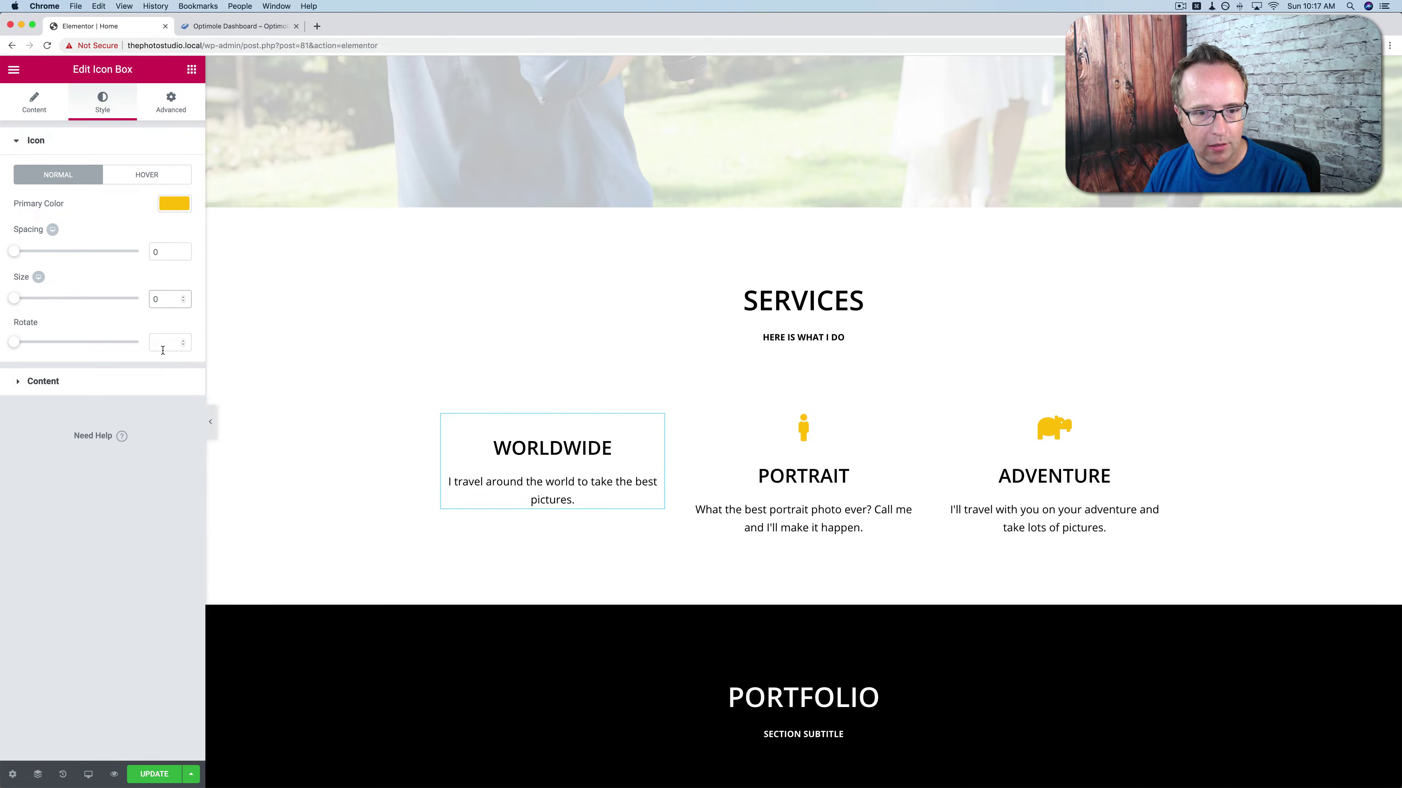
{"action": "left_click", "coordinate": [163, 351]}
{"action": "type", "text": "0"}
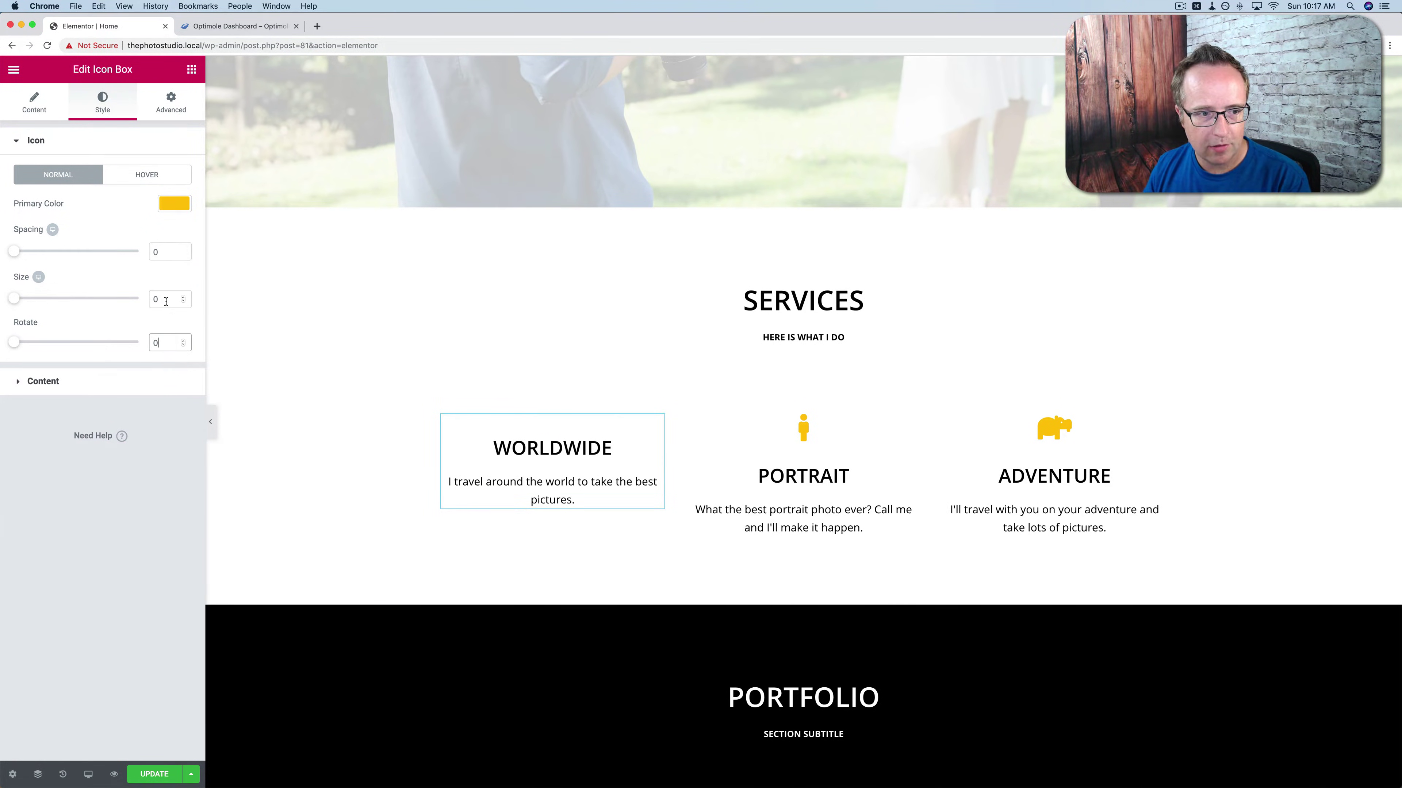
{"action": "left_click", "coordinate": [166, 301]}
{"action": "key", "text": "BackSpace"}
{"action": "left_click", "coordinate": [158, 252]}
{"action": "key", "text": "BackSpace"}
{"action": "left_click", "coordinate": [164, 340]}
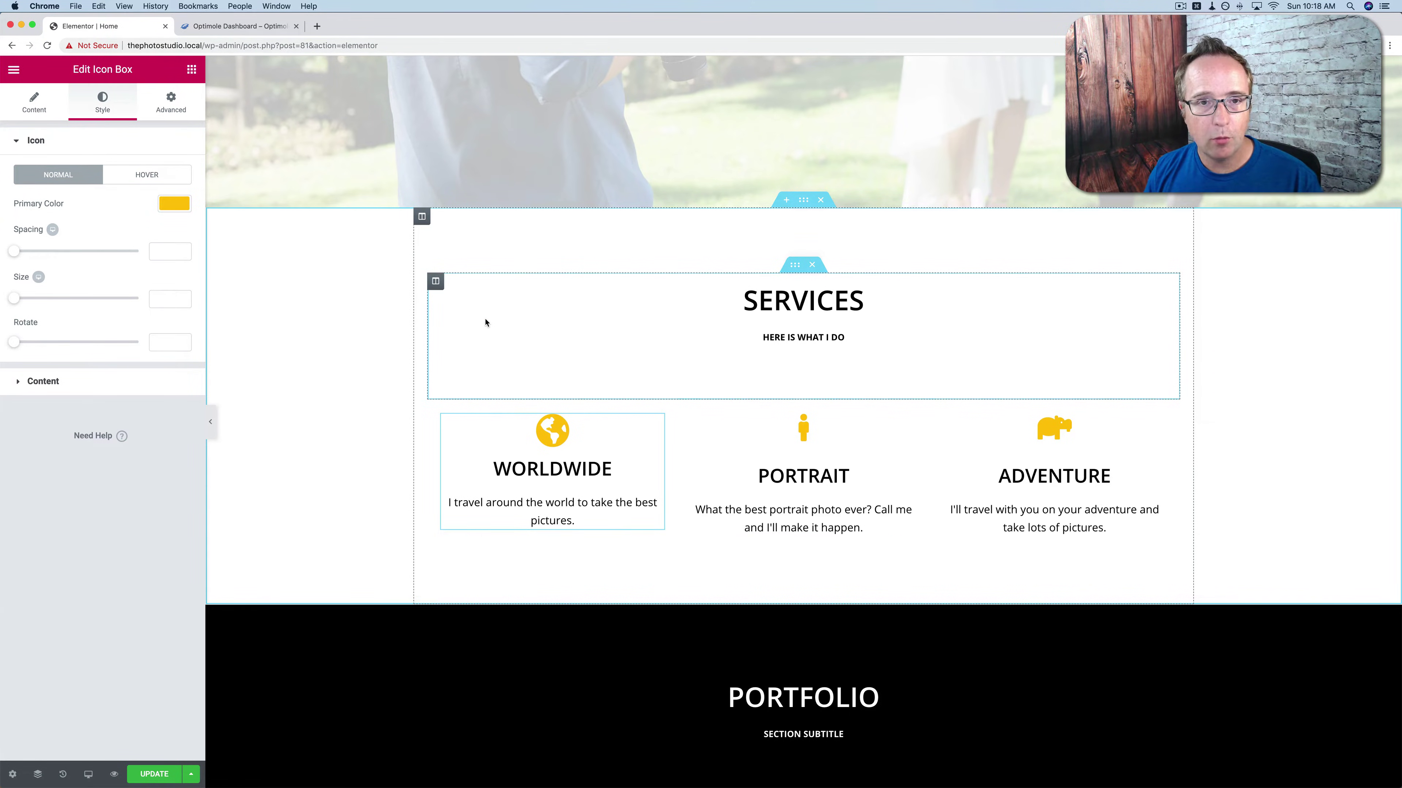
Add a new column beside the Worldwide column and place a duplicate of the Worldwide icon box in it.
{"action": "right_click", "coordinate": [436, 411]}
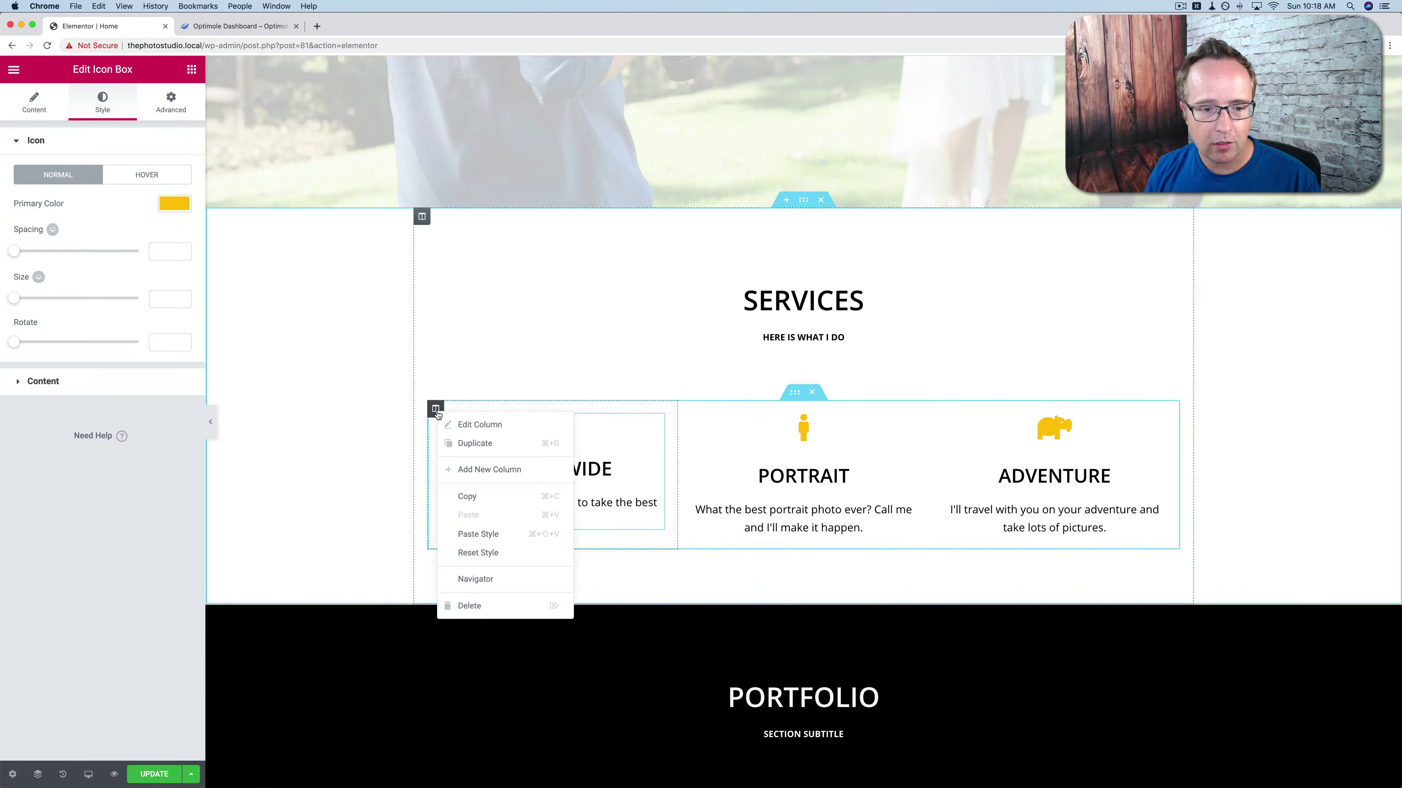
{"action": "left_click", "coordinate": [481, 471]}
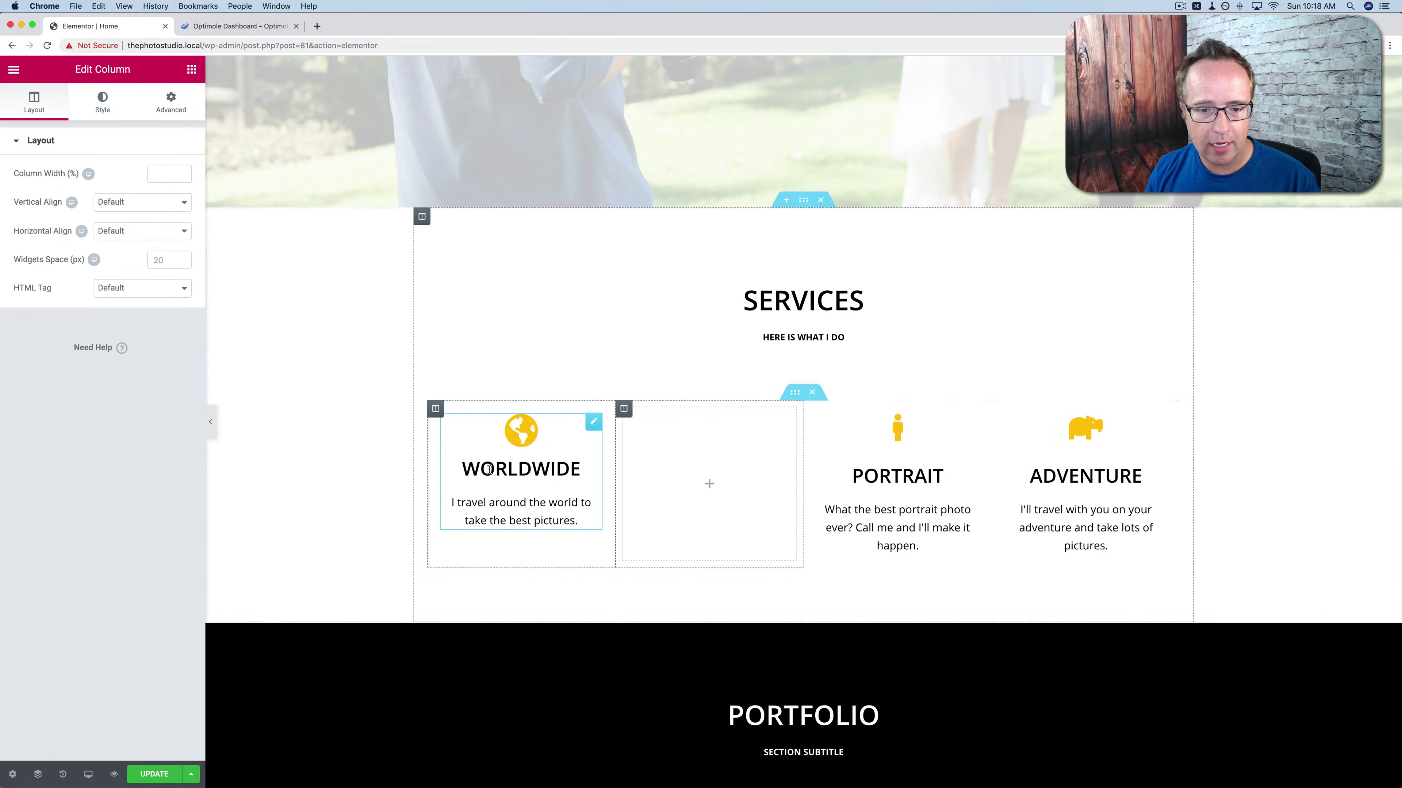
{"action": "right_click", "coordinate": [596, 428]}
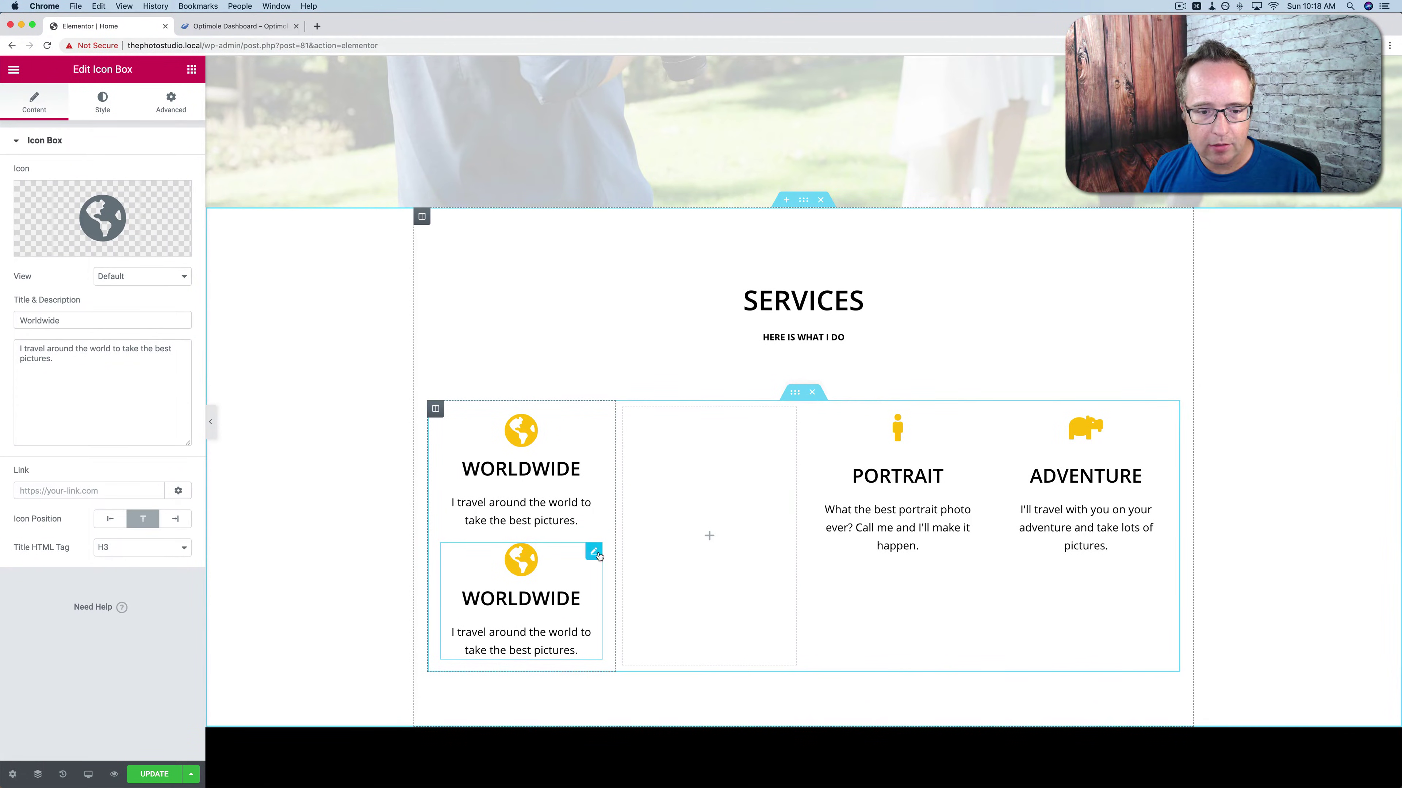
{"action": "left_click_drag", "start_coordinate": [596, 550], "coordinate": [724, 439]}
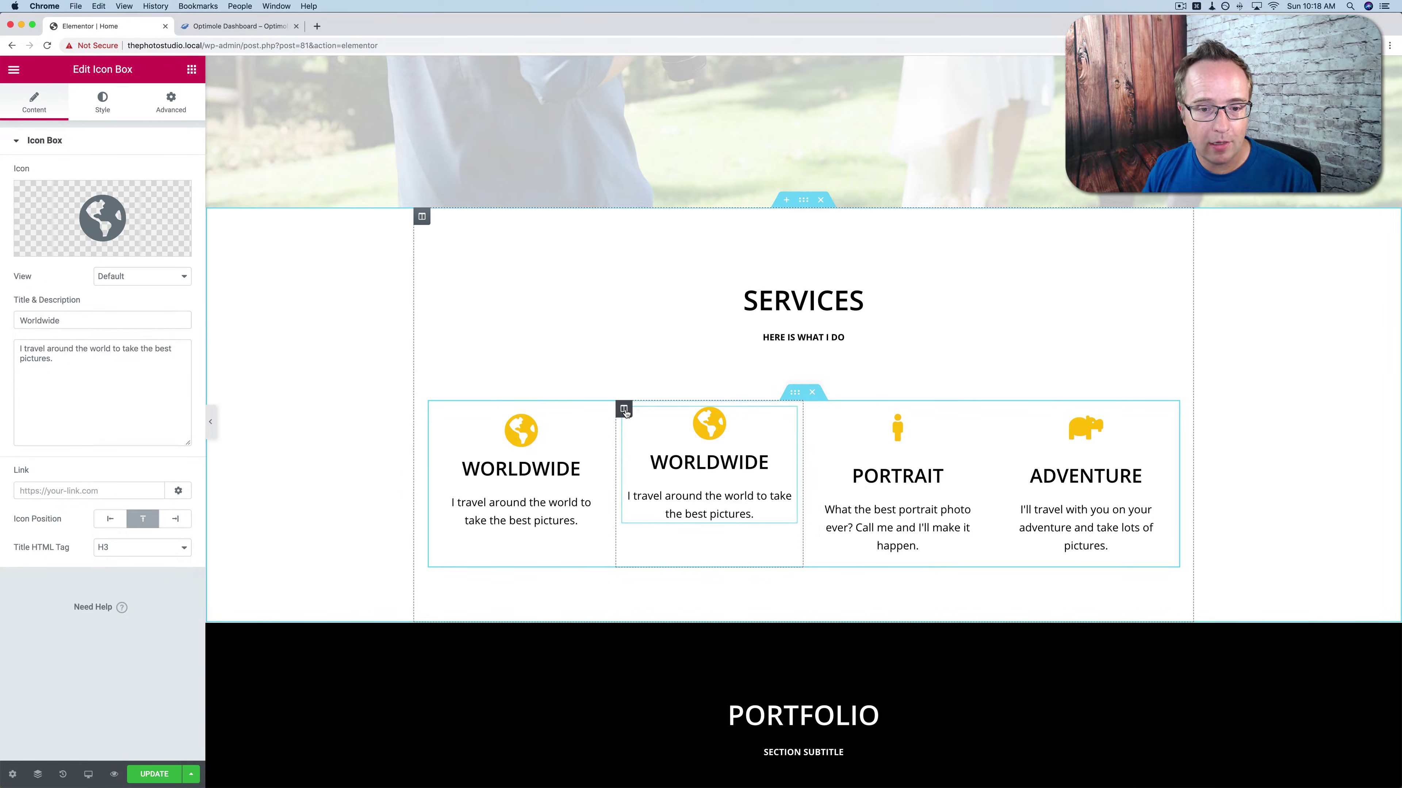
Delete the added second column together with its duplicated Worldwide icon box.
{"action": "right_click", "coordinate": [625, 410]}
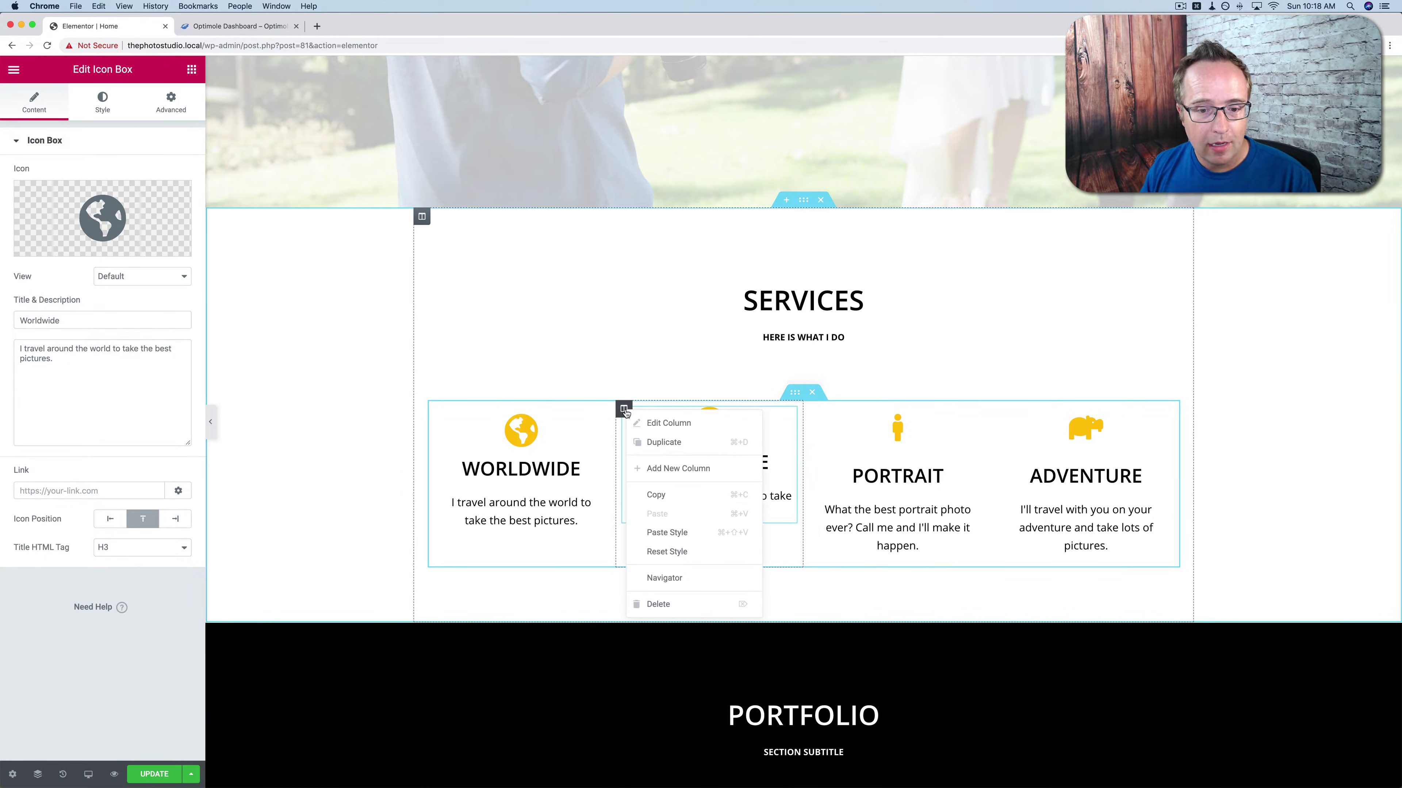
{"action": "left_click", "coordinate": [669, 601]}
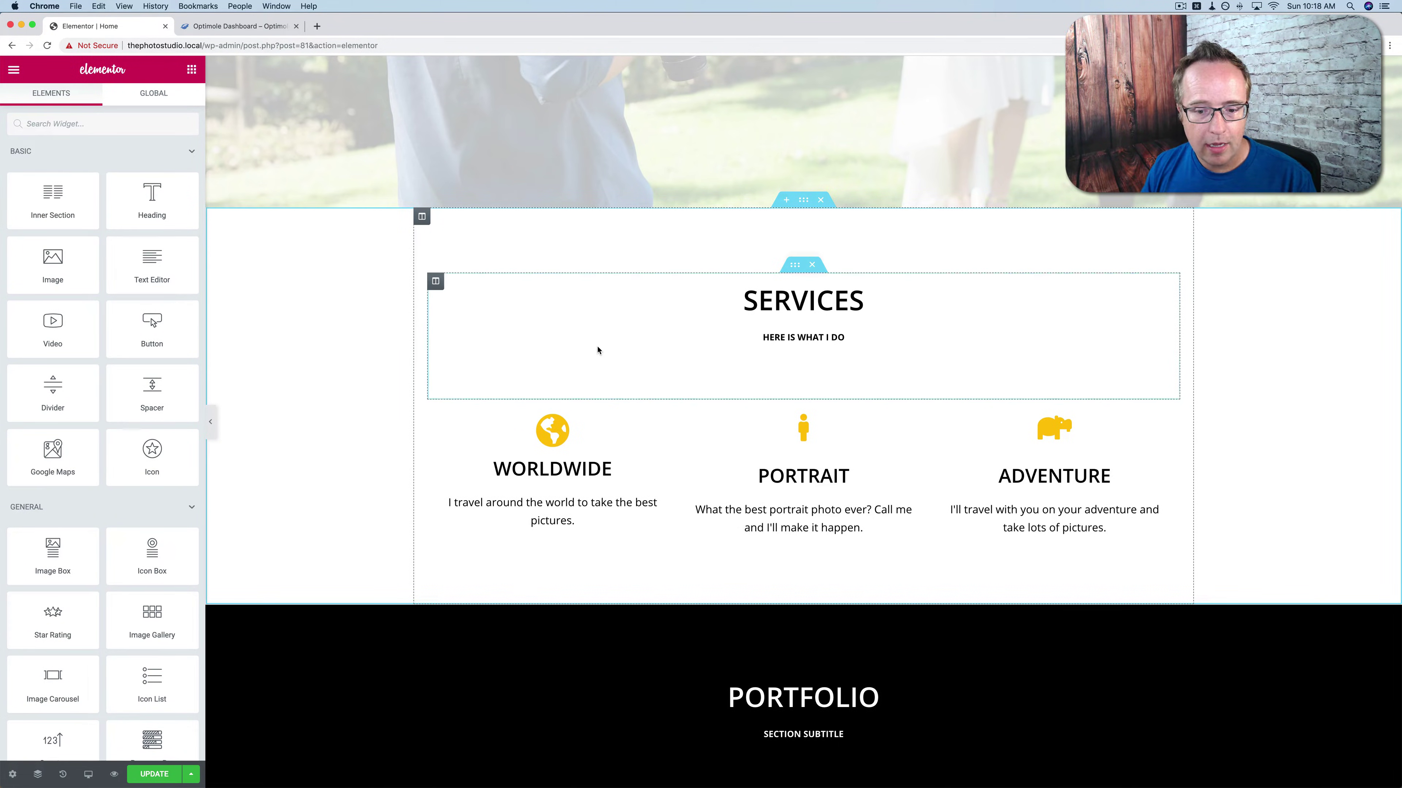
Replace the subtitle under the Portfolio heading with "Here's a sample of my pictures".
{"action": "scroll", "coordinate": [598, 350], "scroll_direction": "down", "scroll_amount": 8}
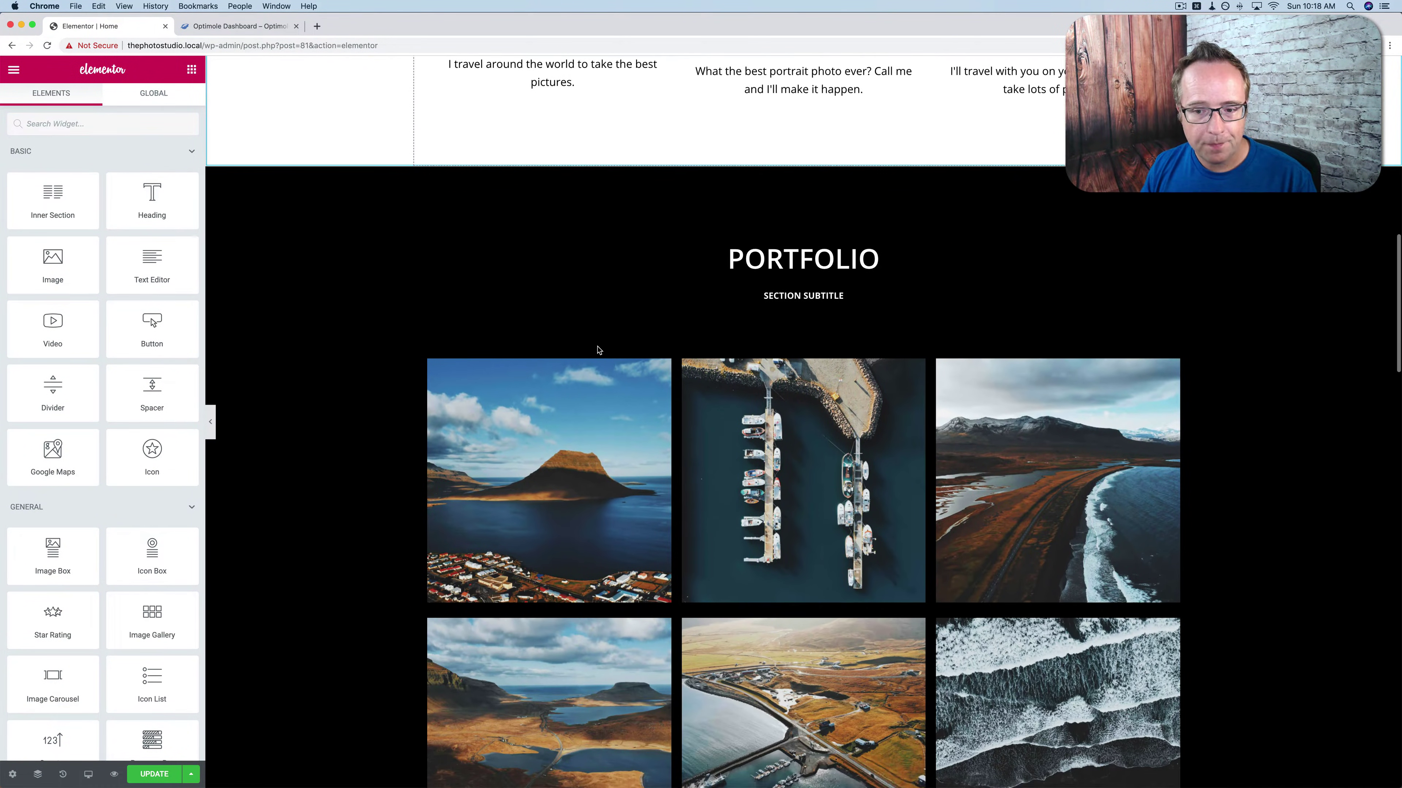
{"action": "scroll", "coordinate": [599, 350], "scroll_direction": "down", "scroll_amount": 3}
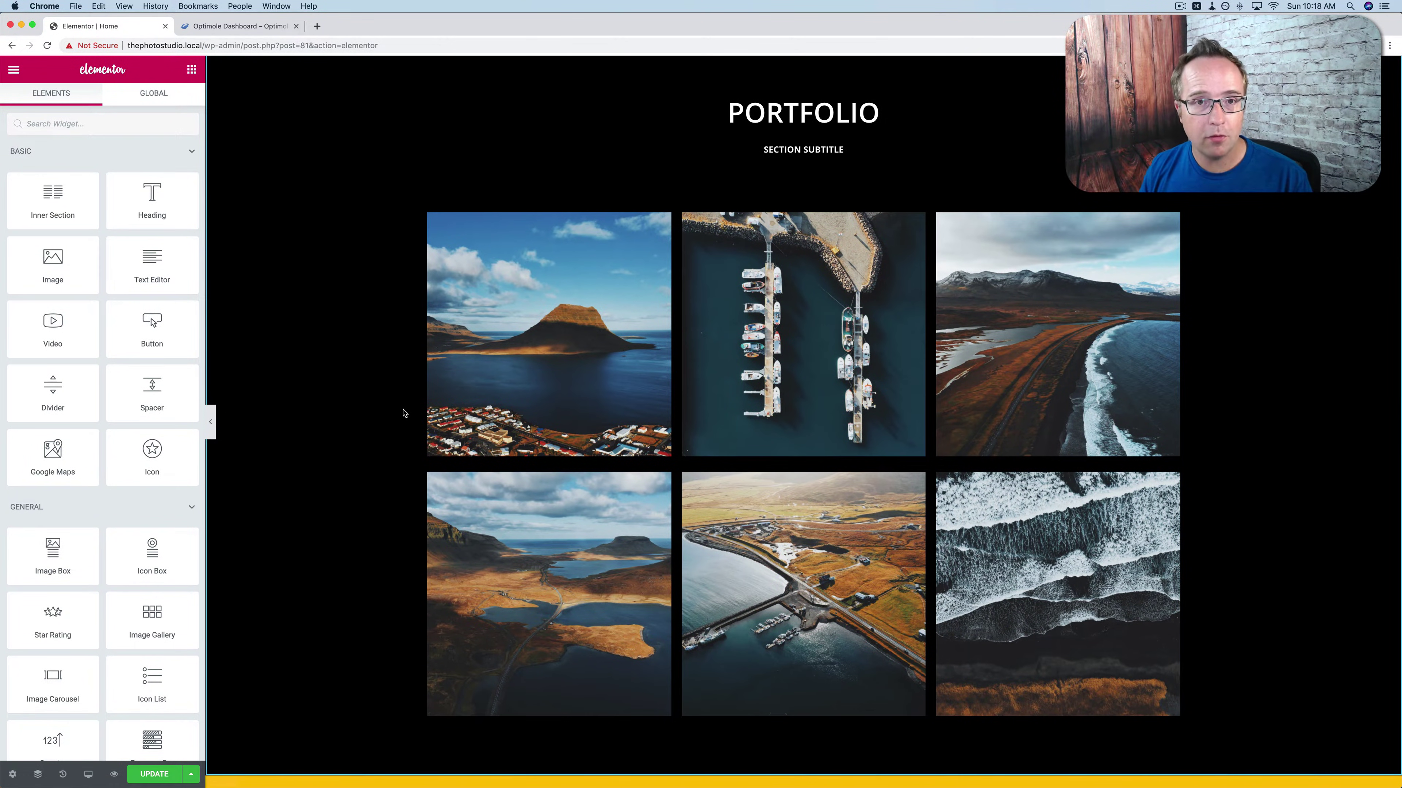
{"action": "left_click", "coordinate": [838, 150]}
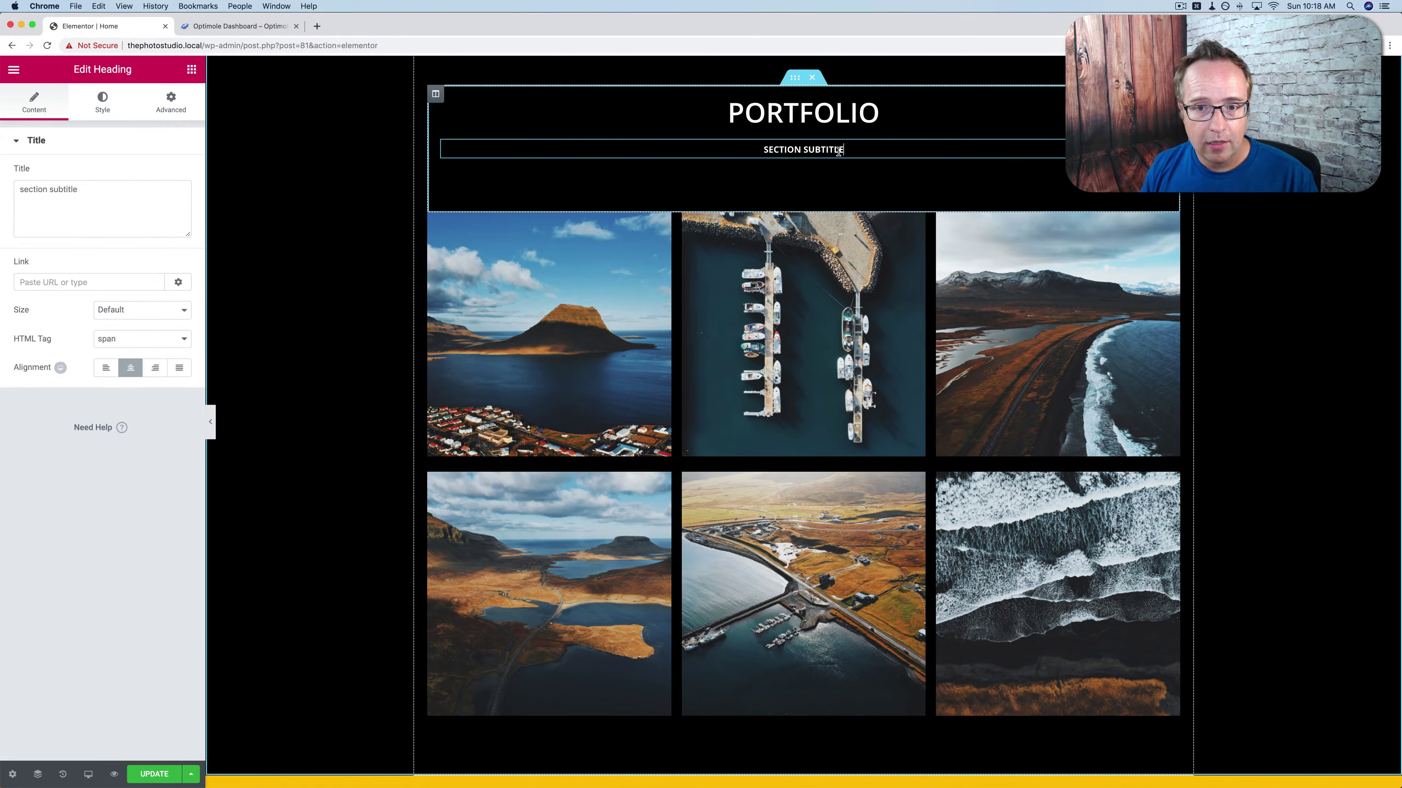
{"action": "triple_click", "coordinate": [838, 150]}
{"action": "type", "text": "Here's a"}
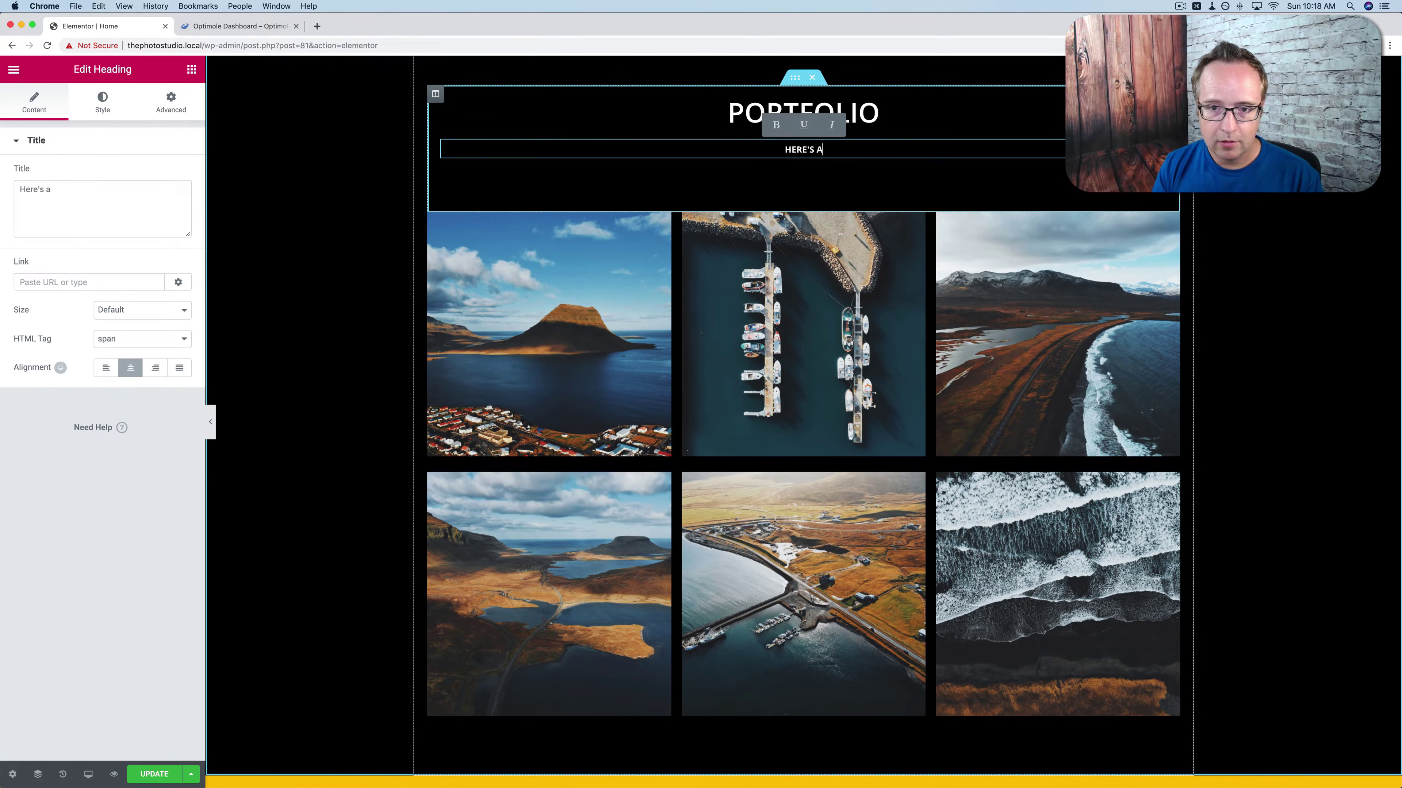
{"action": "type", "text": " sample of "}
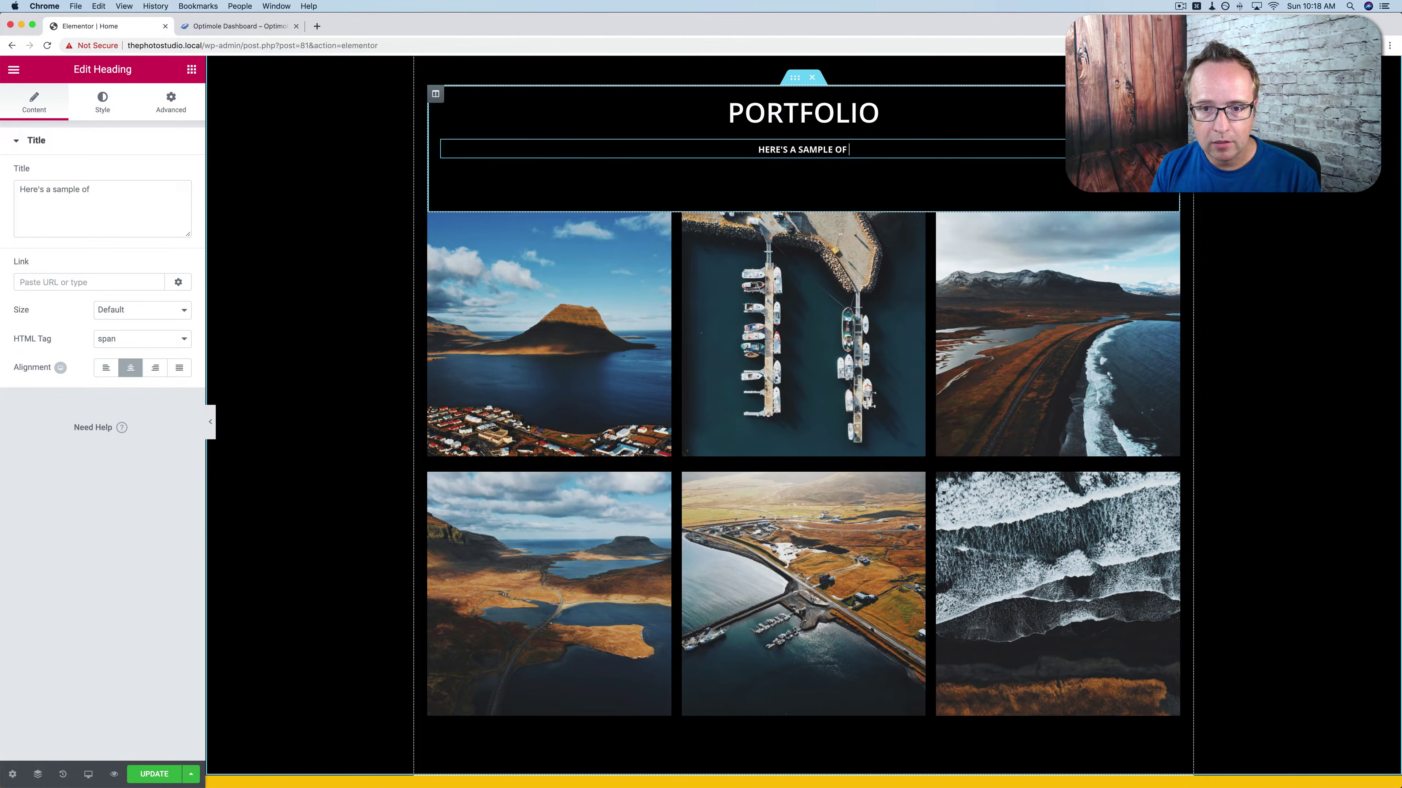
{"action": "type", "text": "my pi"}
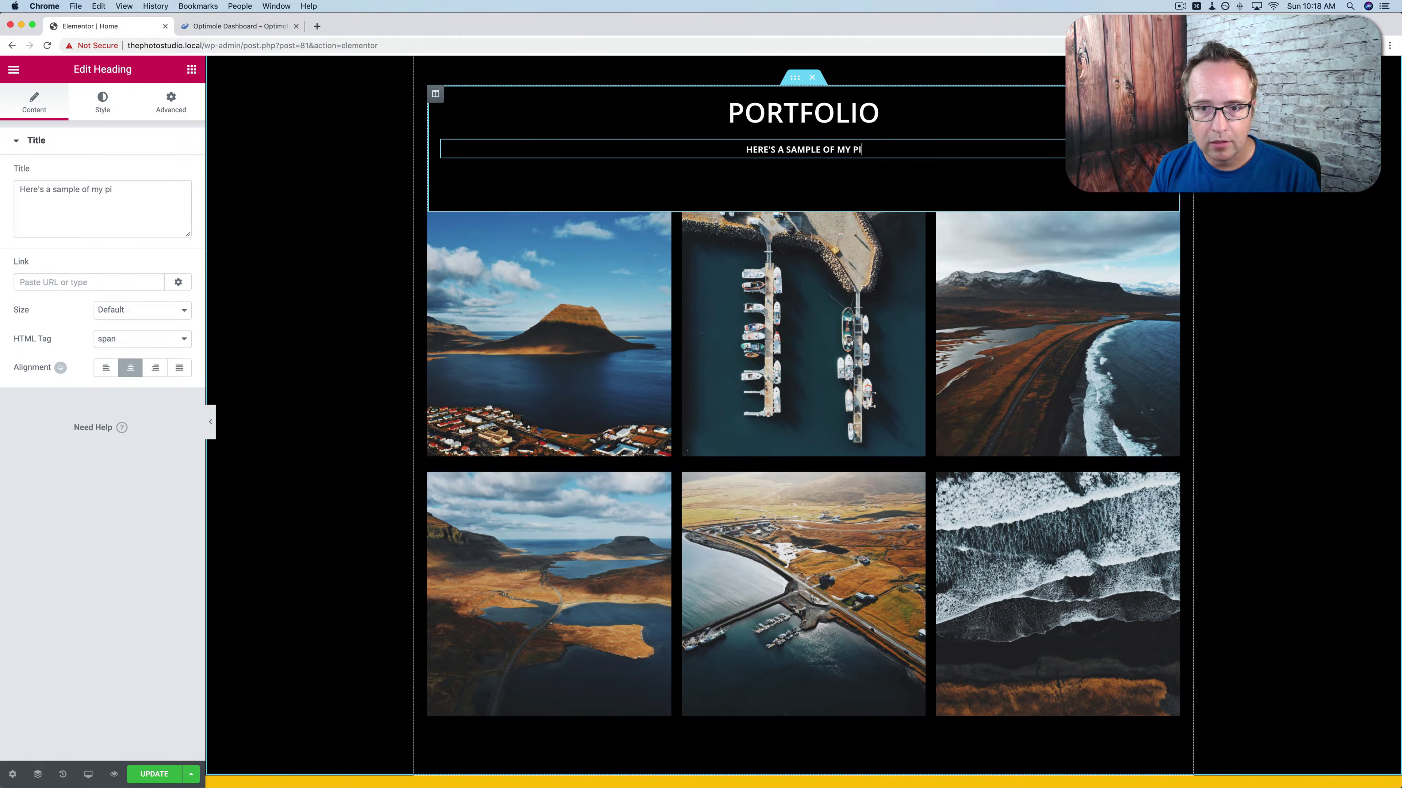
{"action": "type", "text": "ctures"}
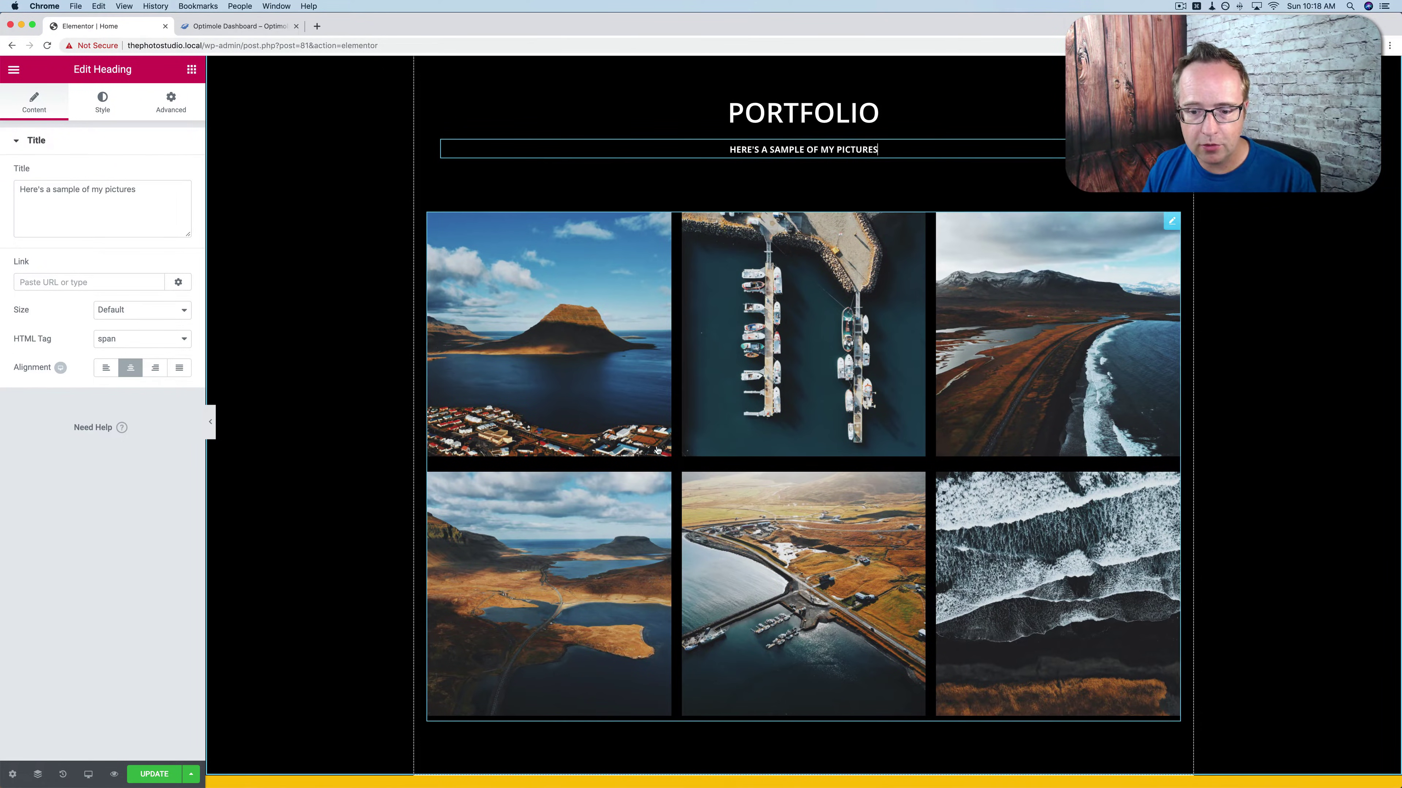
Preview the Portfolio gallery's pictures in the lightbox, from the first through the fifth, and close the lightbox.
{"action": "scroll", "coordinate": [1075, 405], "scroll_direction": "down", "scroll_amount": 2}
{"action": "scroll", "coordinate": [1075, 405], "scroll_direction": "up", "scroll_amount": 3}
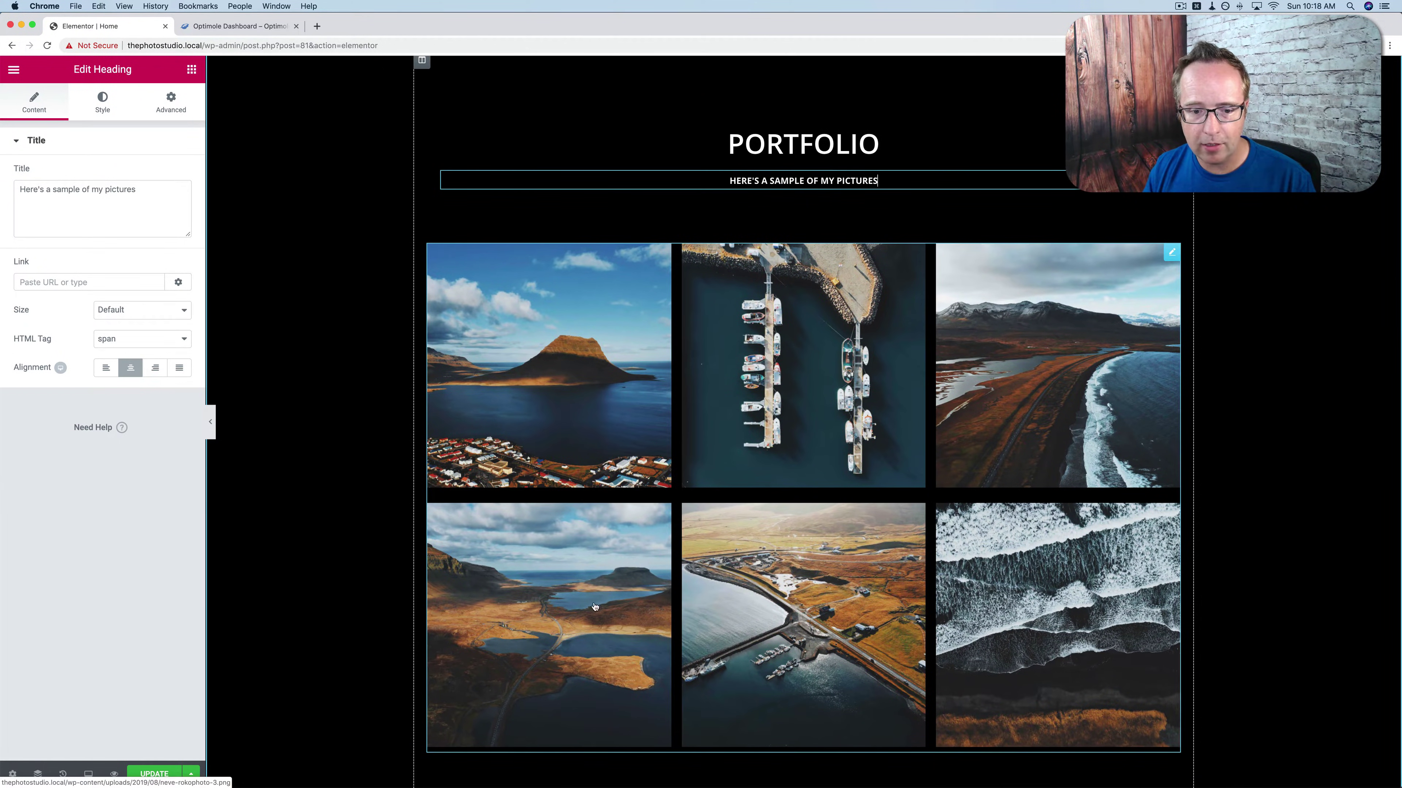
{"action": "scroll", "coordinate": [609, 621], "scroll_direction": "down", "scroll_amount": 1}
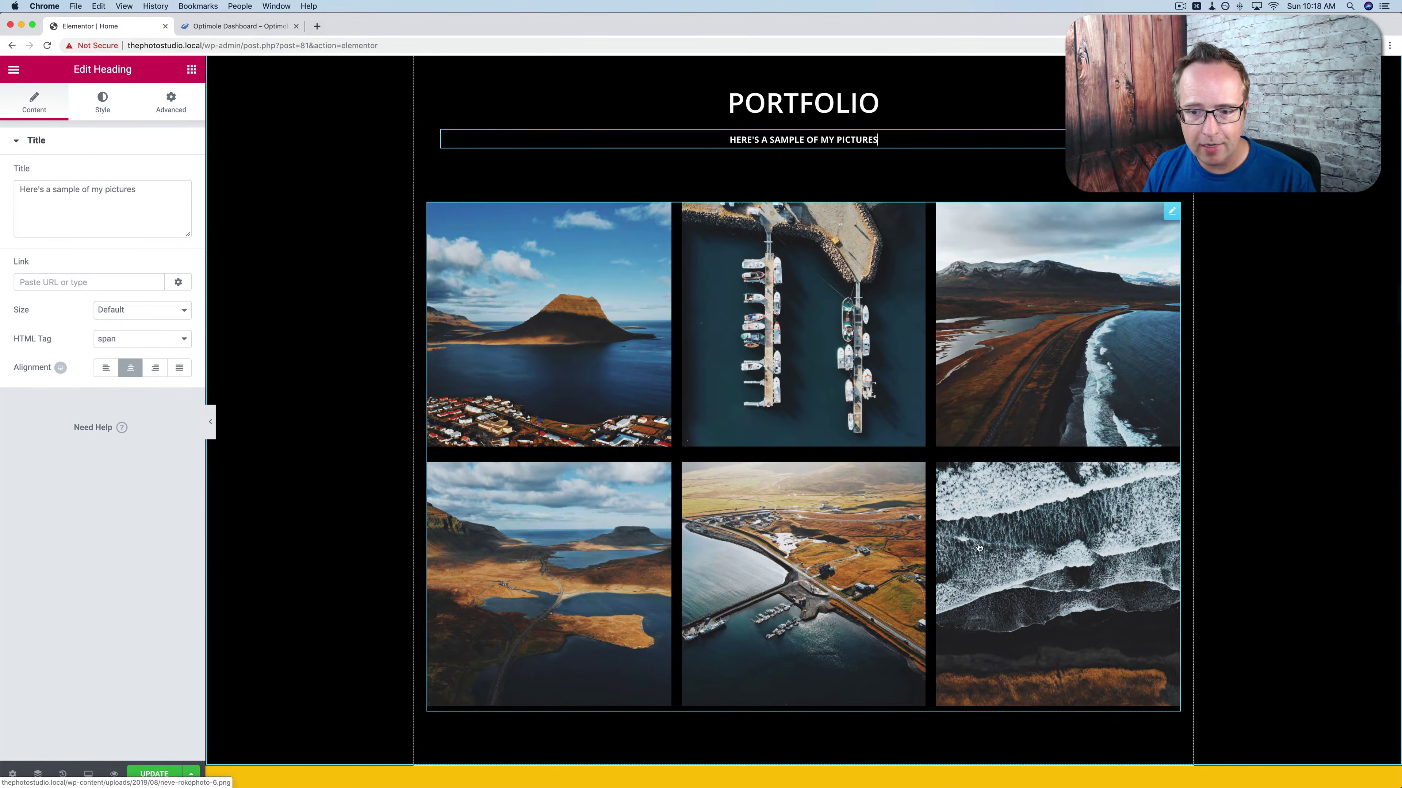
{"action": "left_click", "coordinate": [679, 184]}
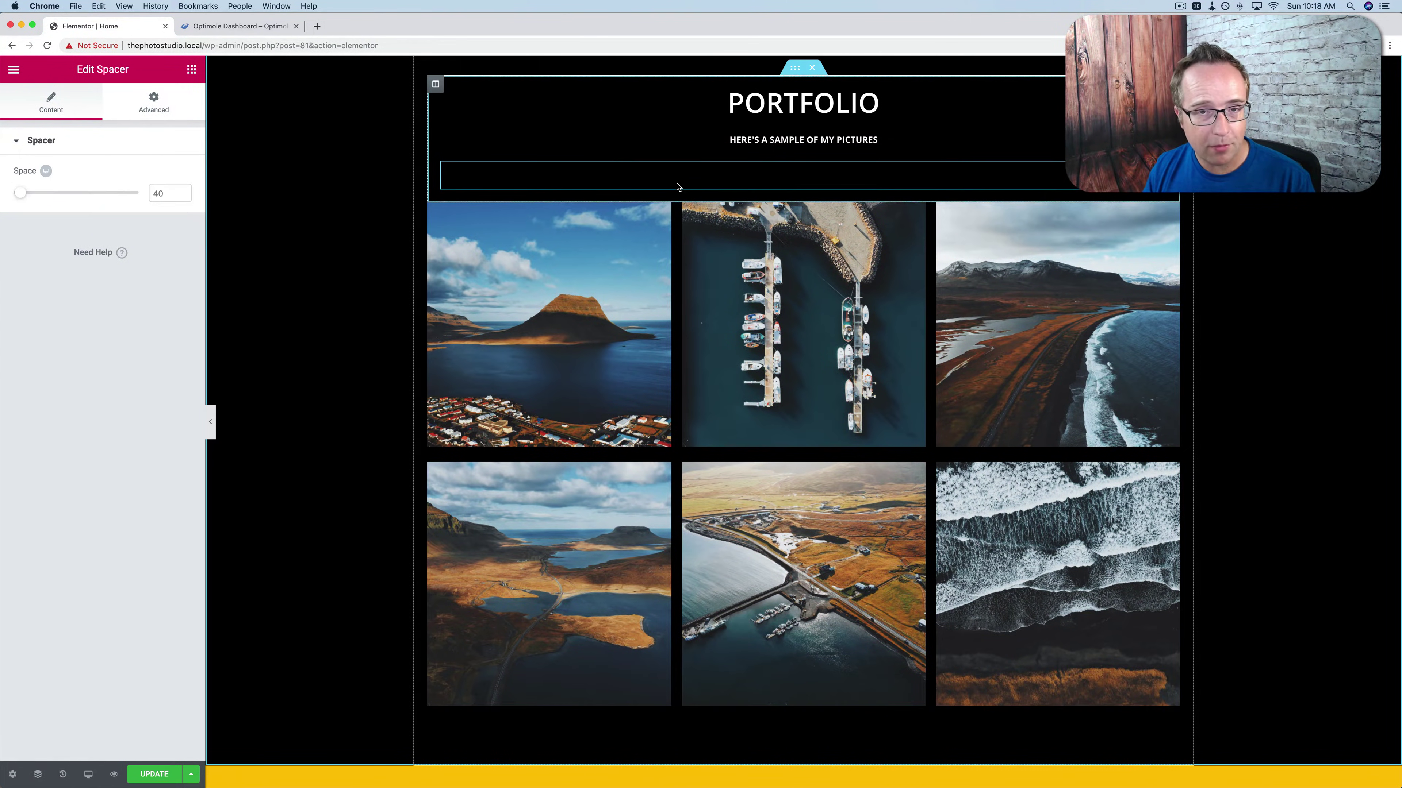
{"action": "left_click", "coordinate": [567, 332]}
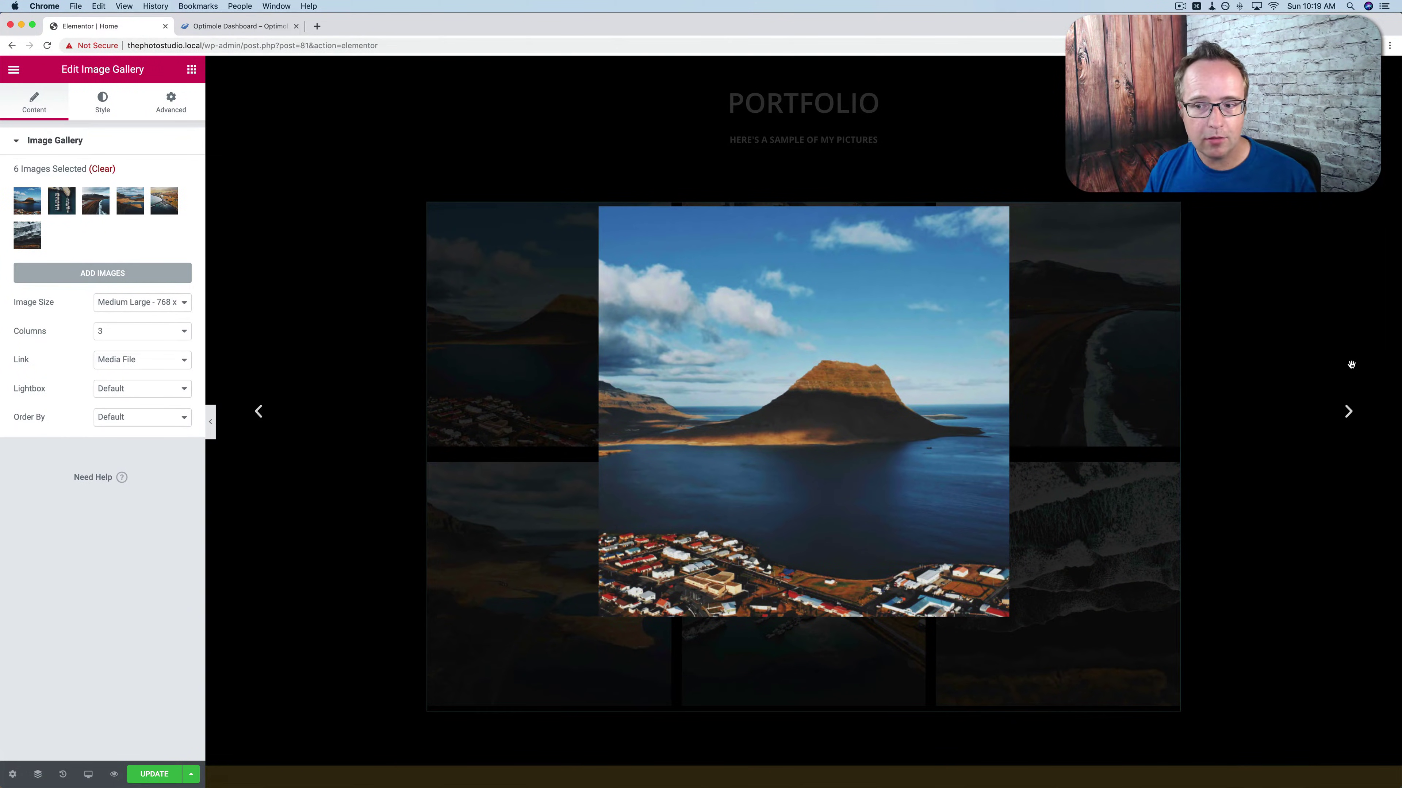
{"action": "left_click", "coordinate": [1348, 412]}
{"action": "left_click", "coordinate": [1348, 411]}
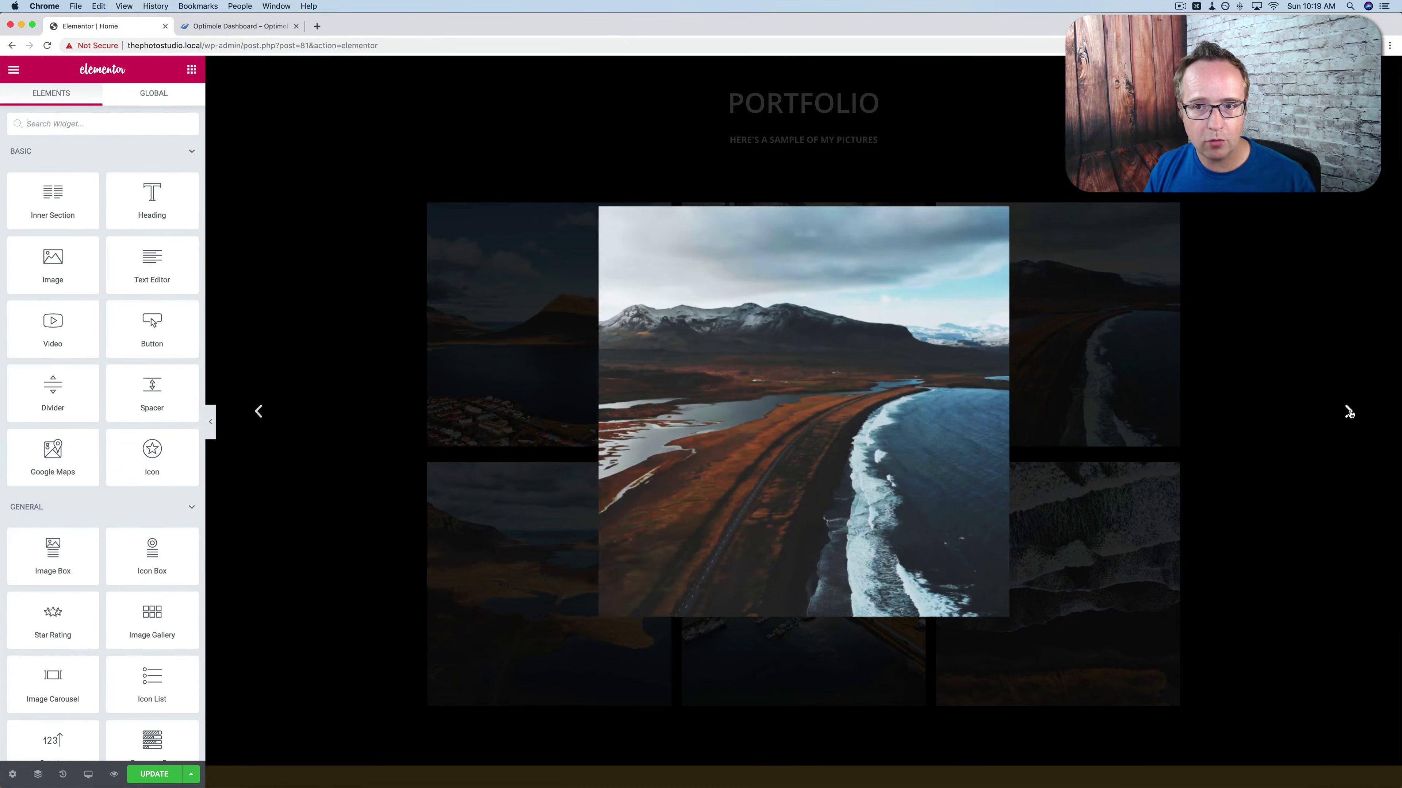
{"action": "left_click", "coordinate": [1348, 411]}
{"action": "left_click", "coordinate": [1348, 411]}
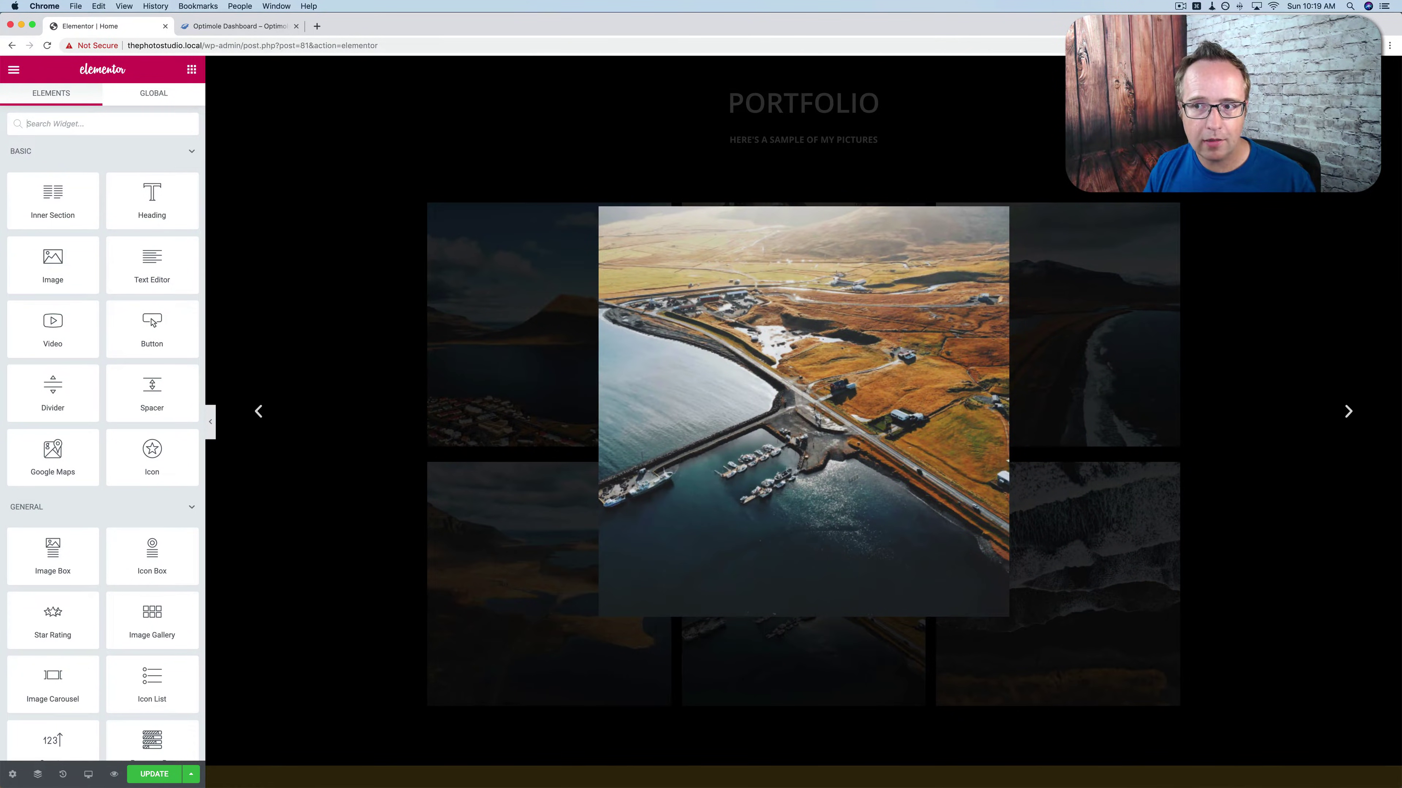
{"action": "left_click", "coordinate": [1374, 74]}
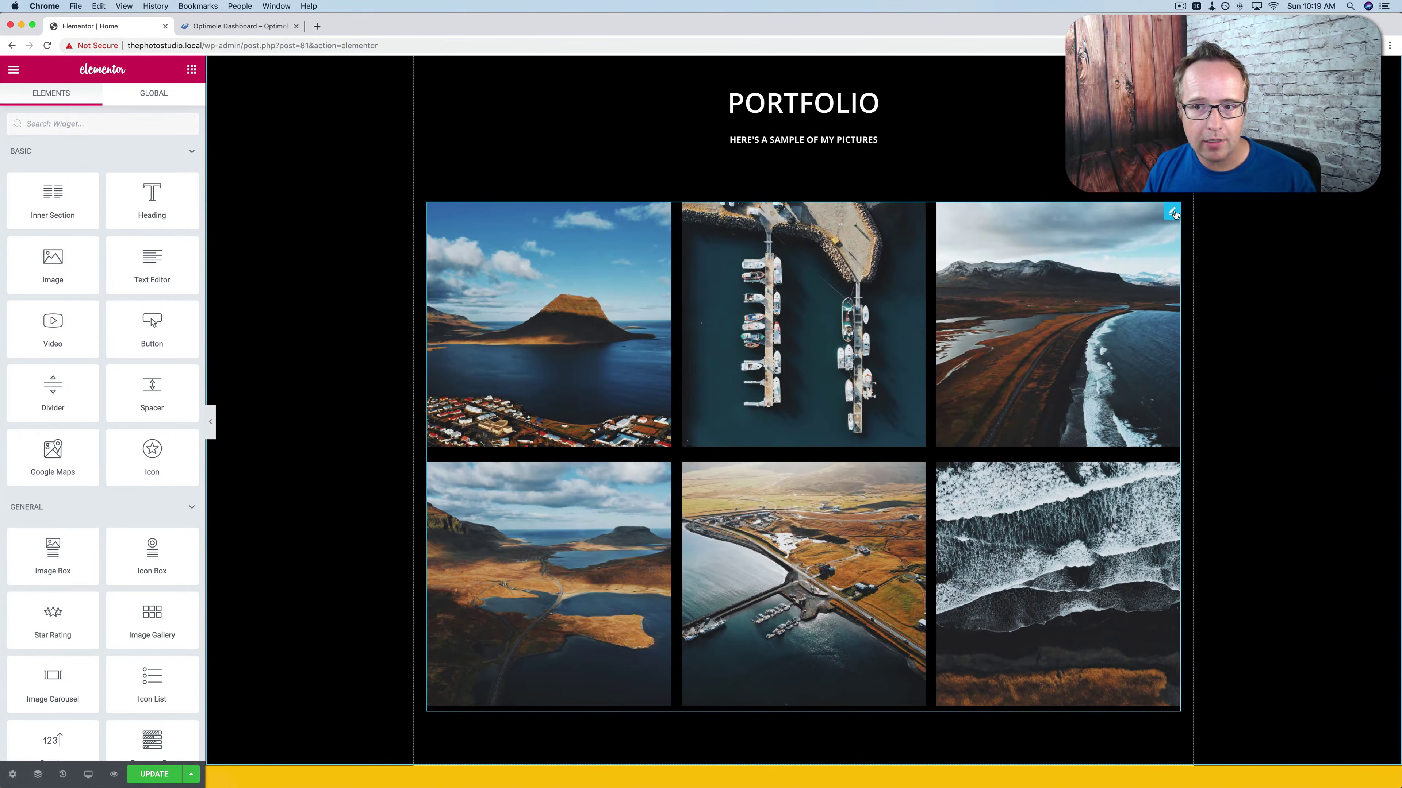
Set the Portfolio image gallery's image size to Thumbnail - 150 x 150.
{"action": "left_click", "coordinate": [1172, 213]}
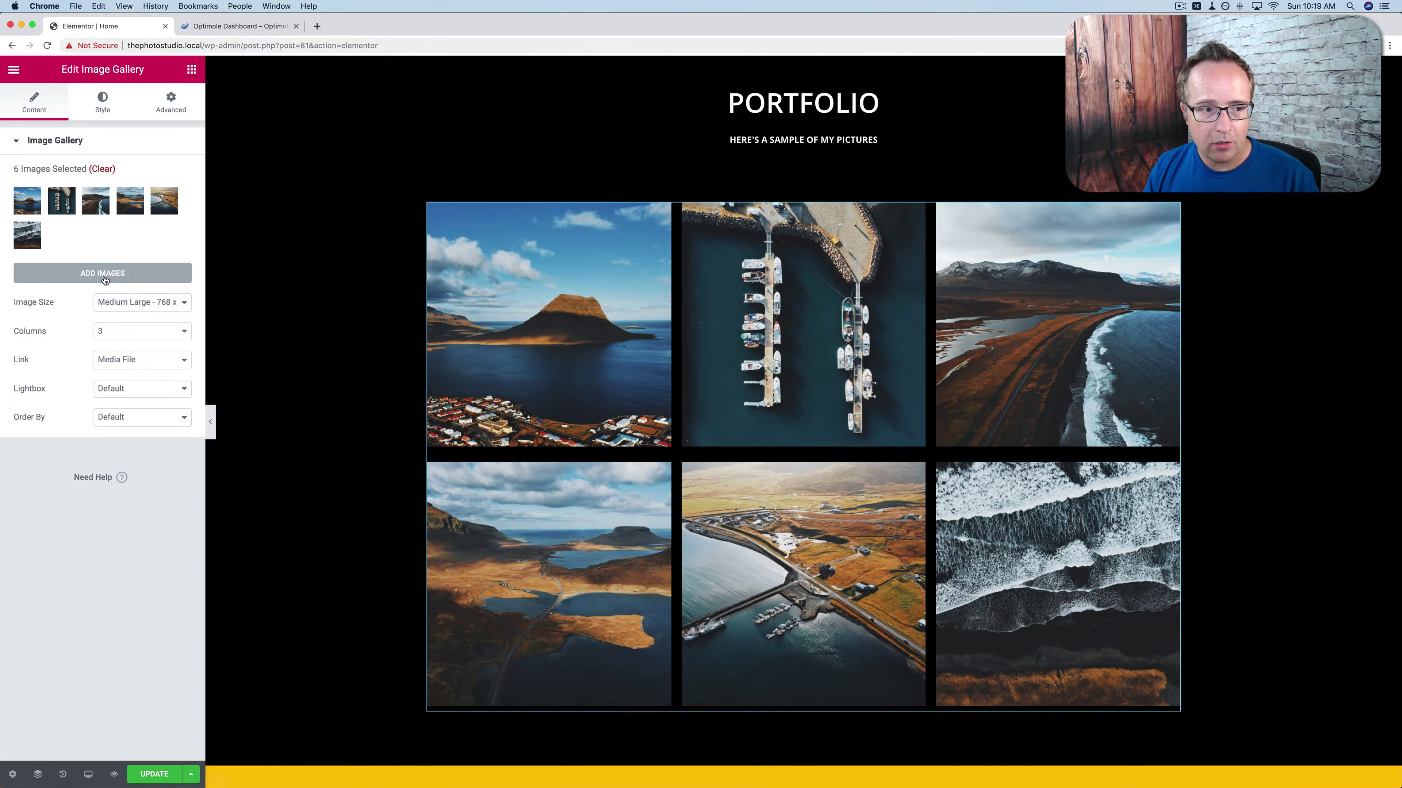
{"action": "left_click", "coordinate": [166, 311]}
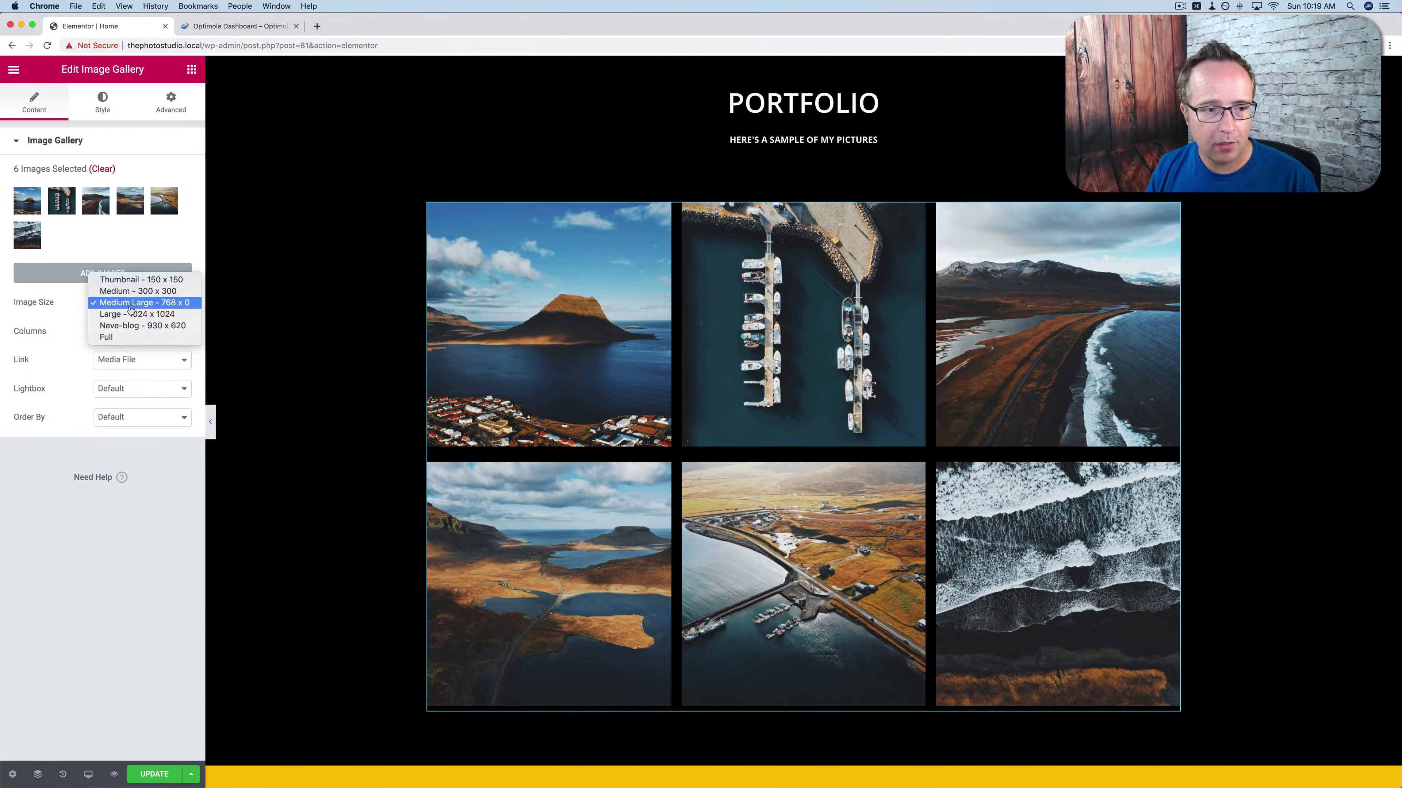
{"action": "left_click", "coordinate": [134, 280]}
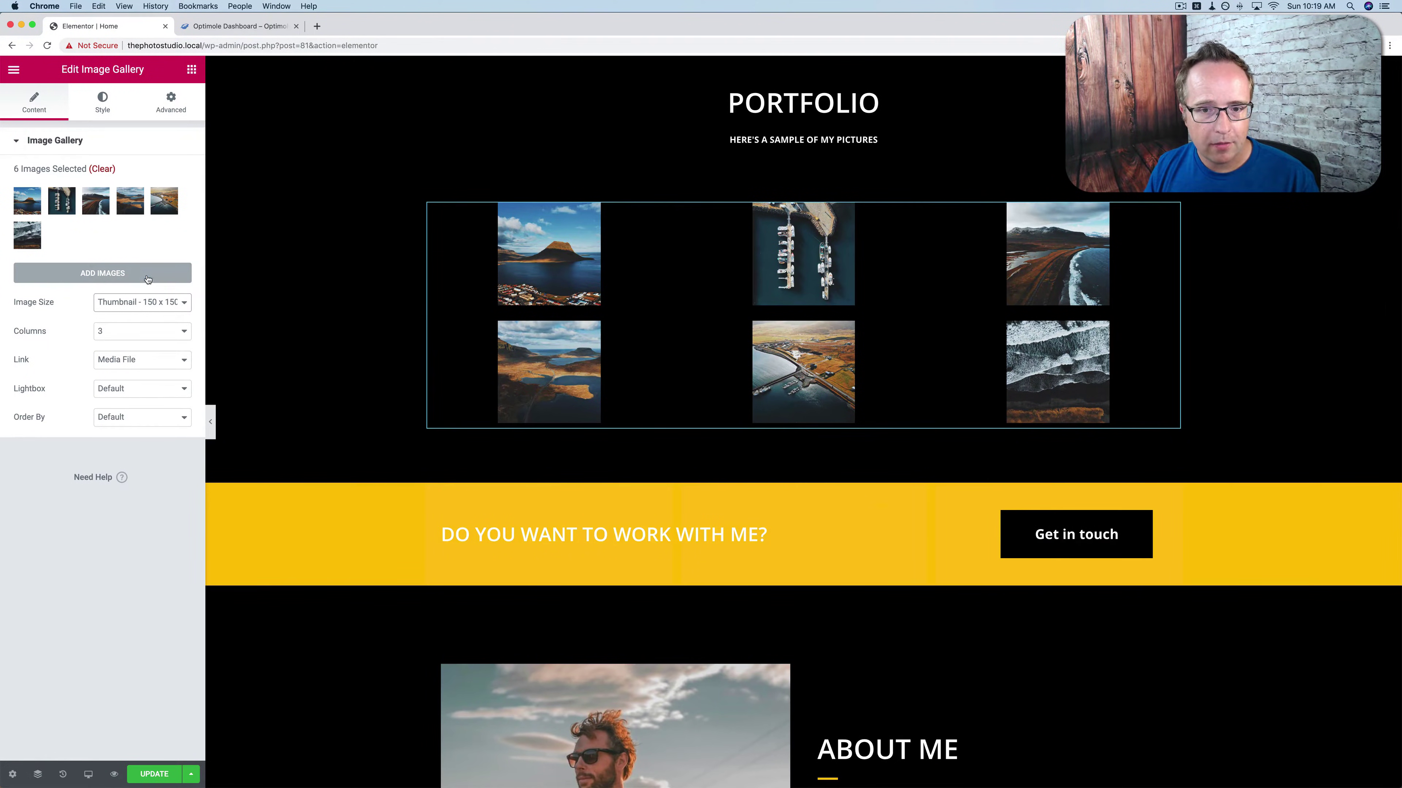
Try Large - 1024 x 1024 as the Portfolio gallery's image size and settle on Medium Large - 768 x 0.
{"action": "left_click", "coordinate": [170, 304]}
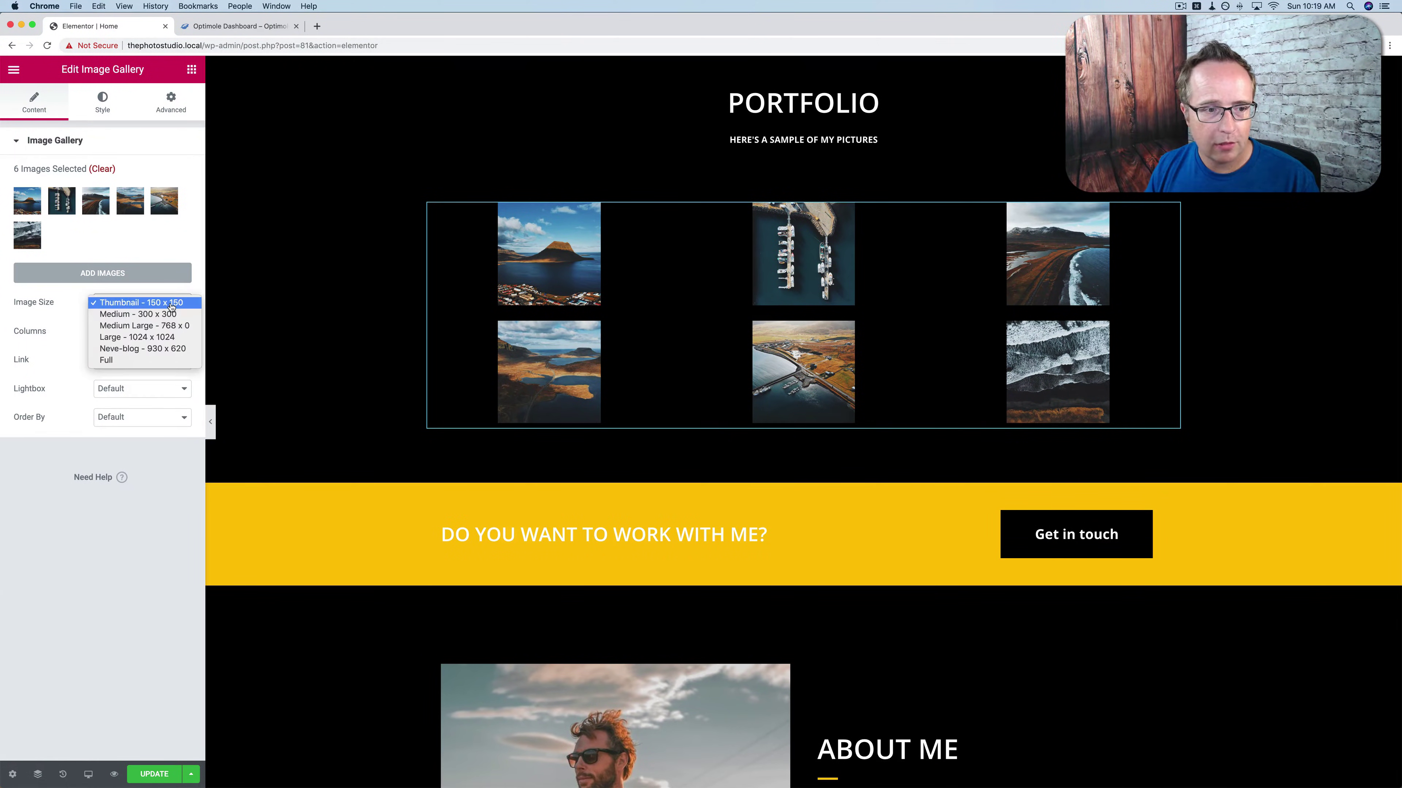
{"action": "left_click", "coordinate": [143, 337]}
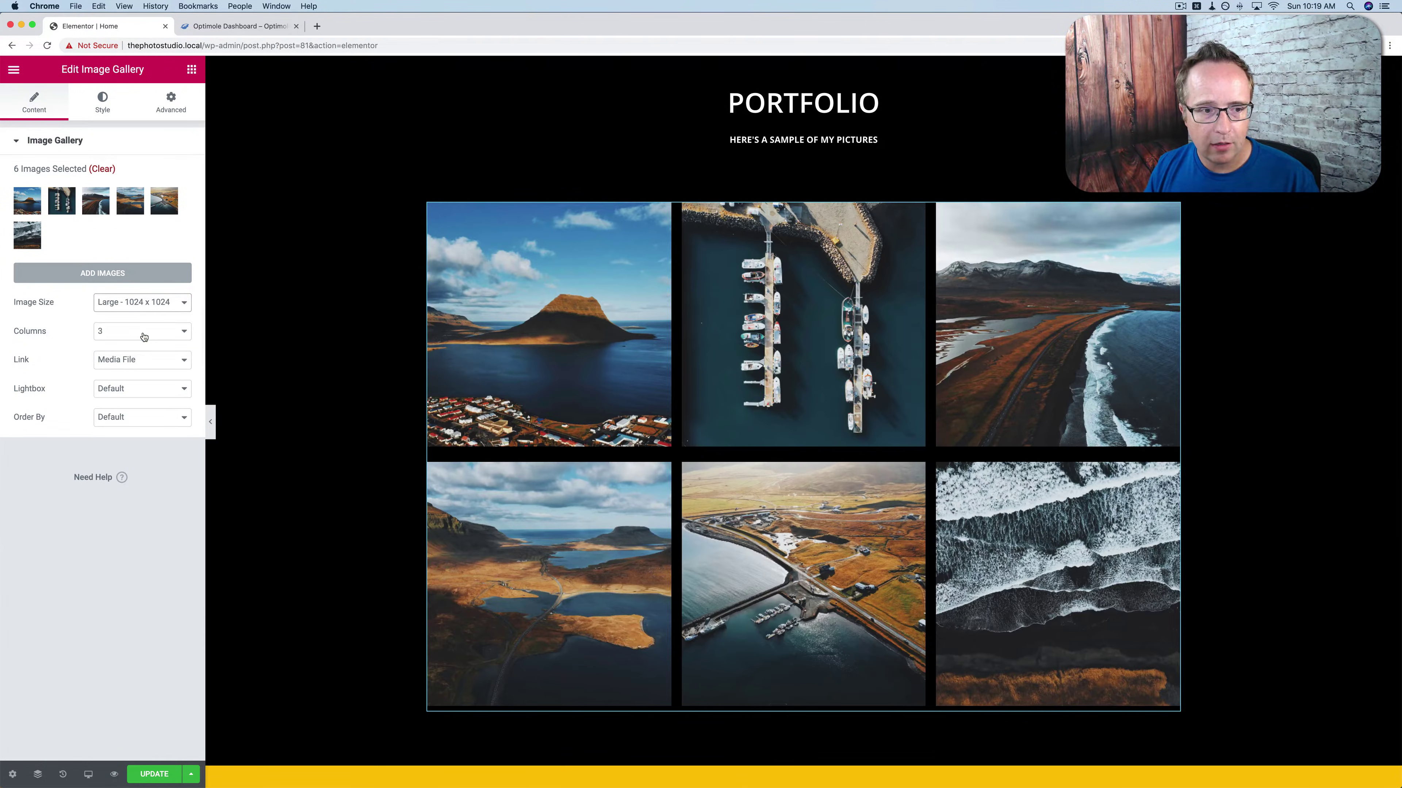
{"action": "left_click", "coordinate": [162, 306]}
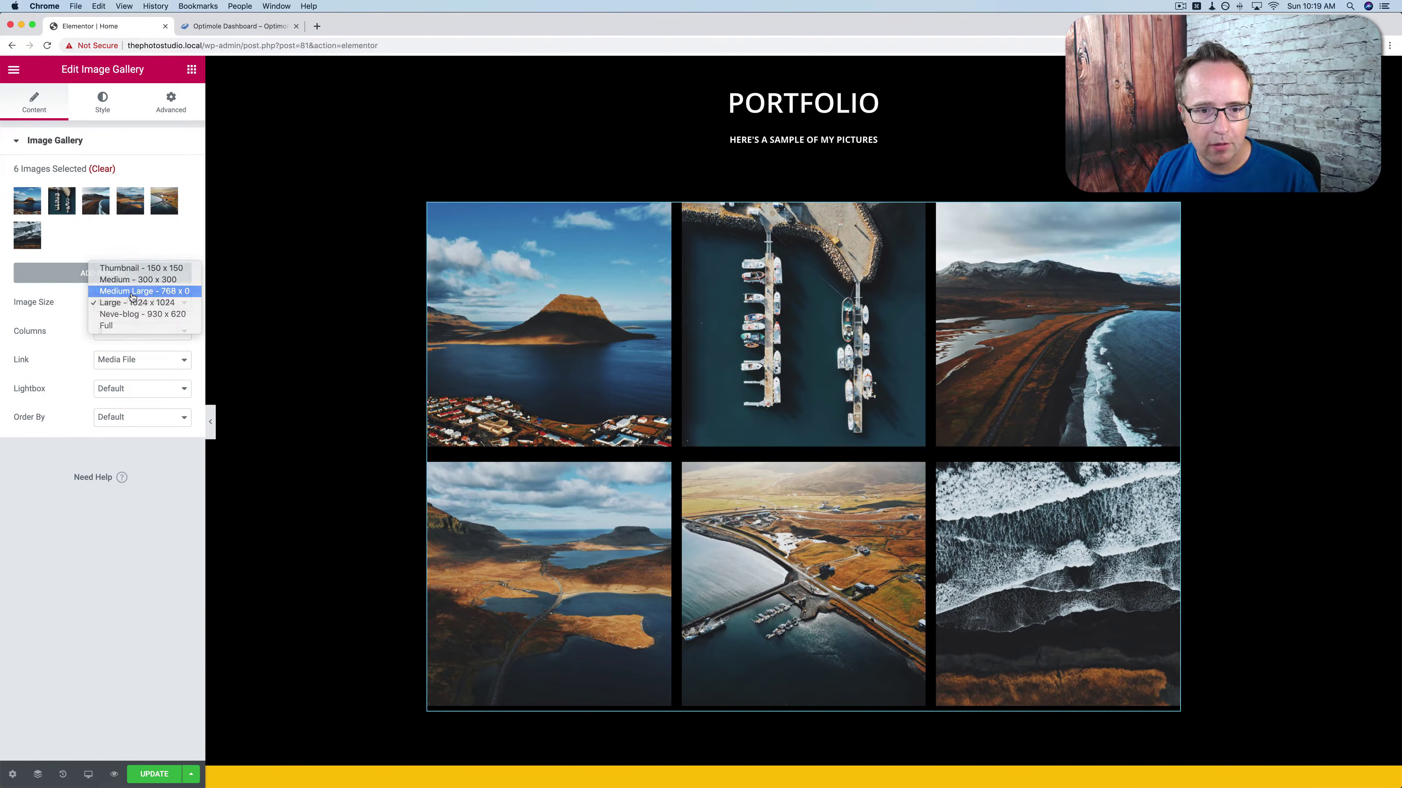
{"action": "left_click", "coordinate": [133, 295]}
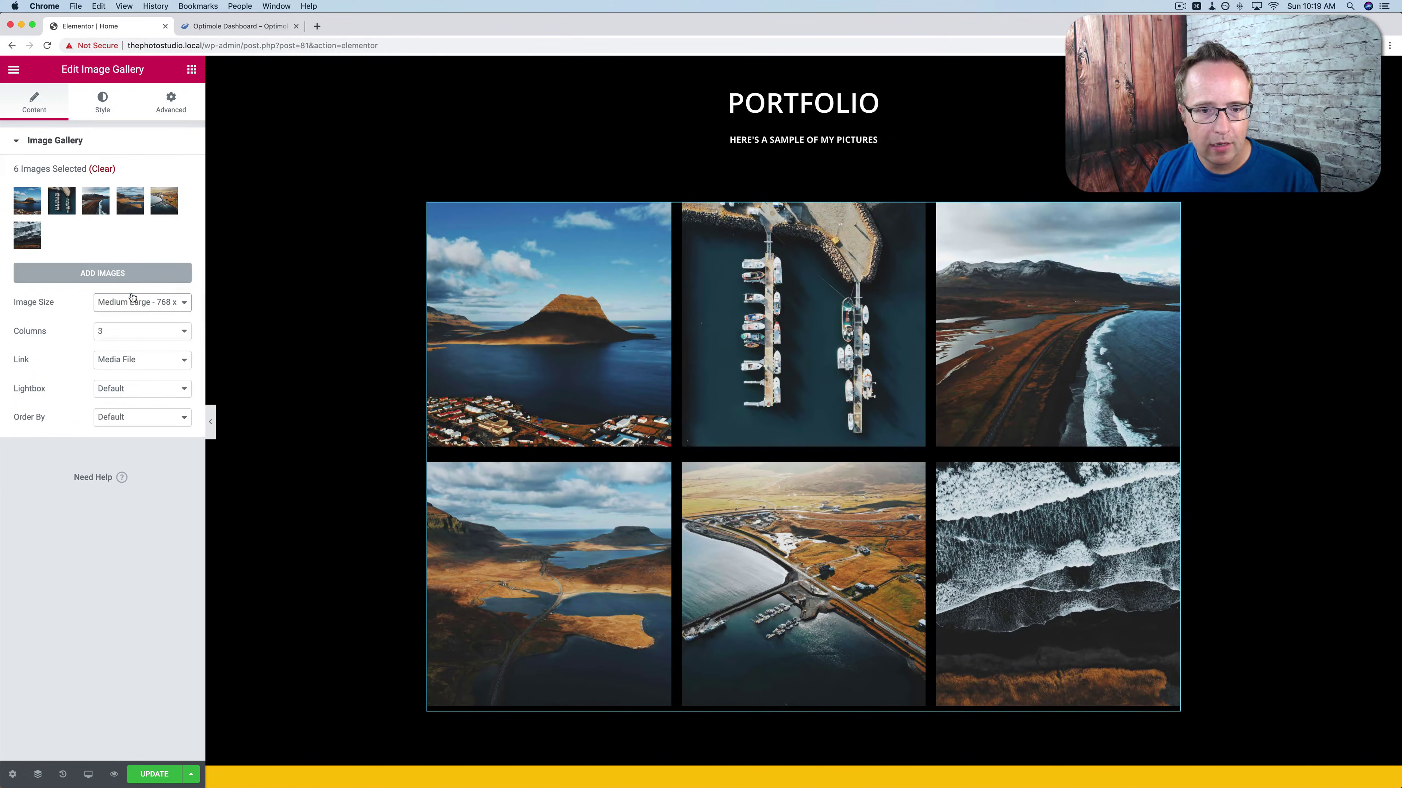
Look through the Portfolio gallery's column, link and lightbox choices and its image styling options without changing them.
{"action": "left_click", "coordinate": [183, 334]}
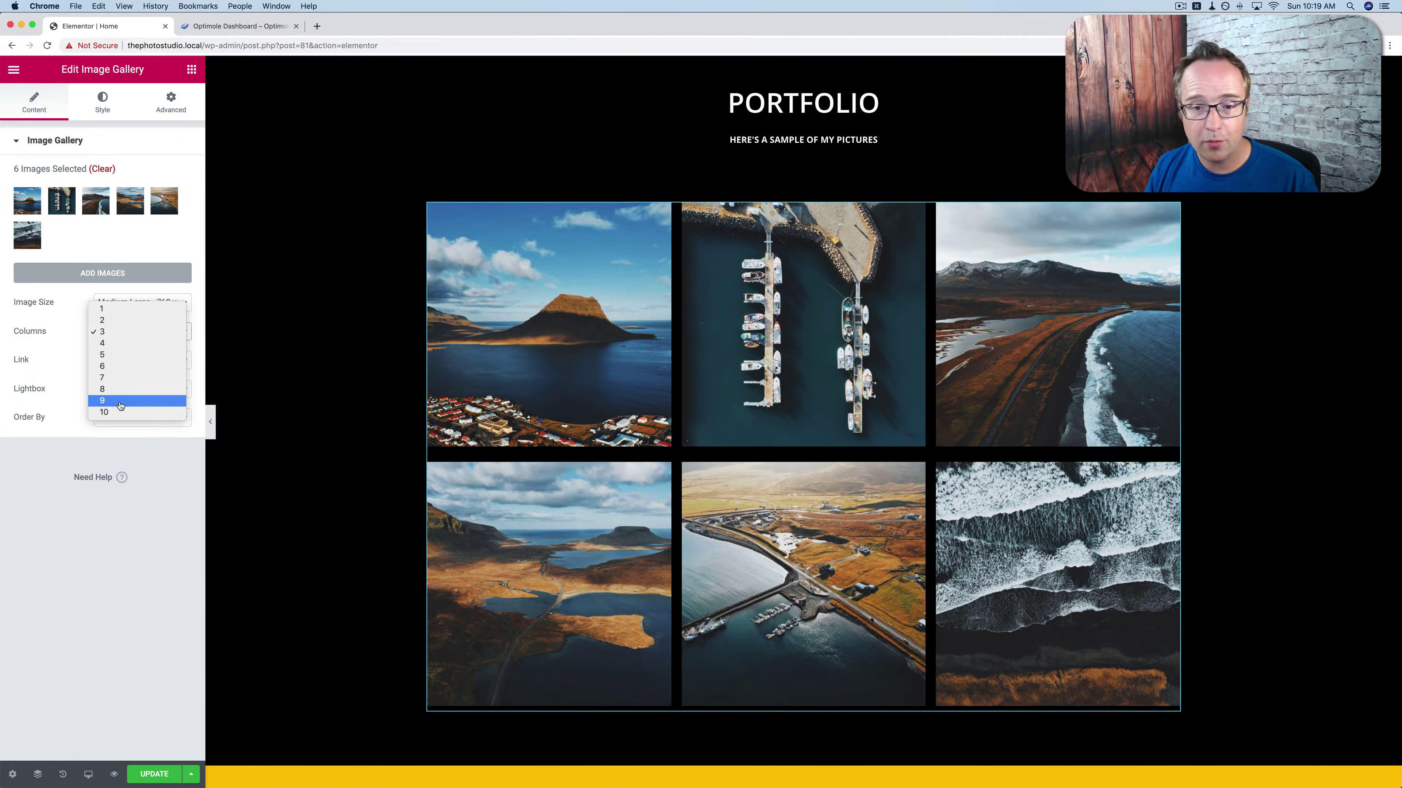
{"action": "left_click", "coordinate": [69, 363]}
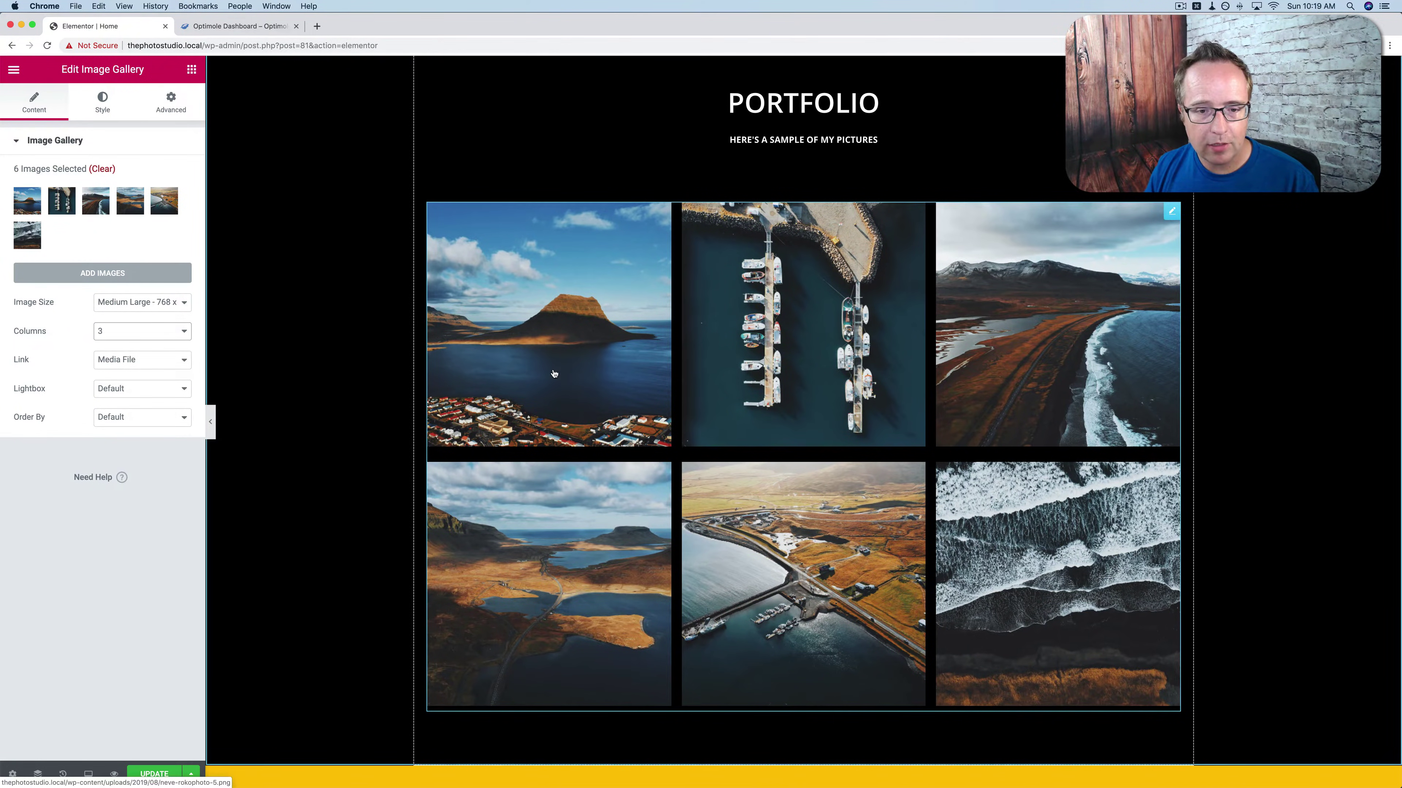
{"action": "left_click", "coordinate": [166, 362]}
{"action": "left_click", "coordinate": [67, 374]}
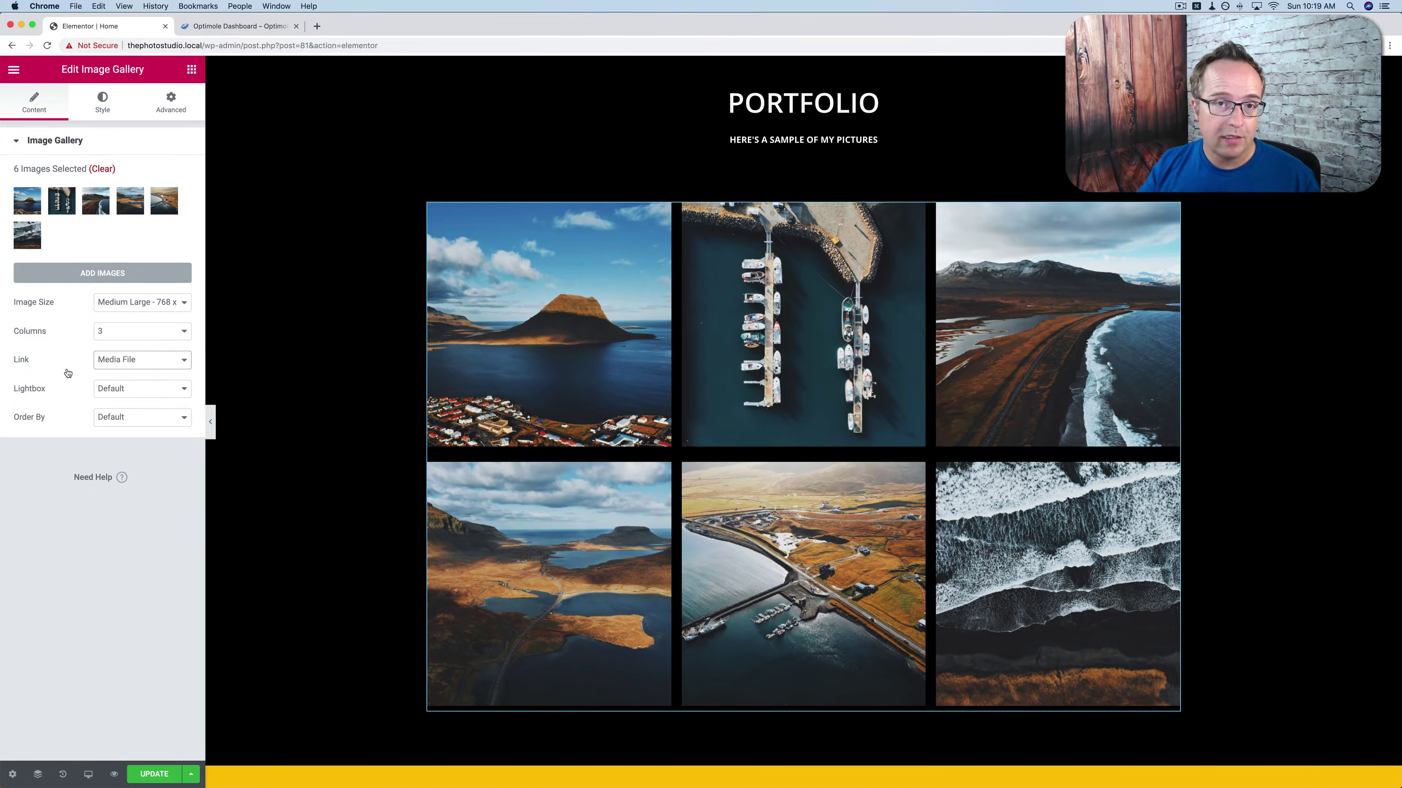
{"action": "left_click", "coordinate": [160, 389]}
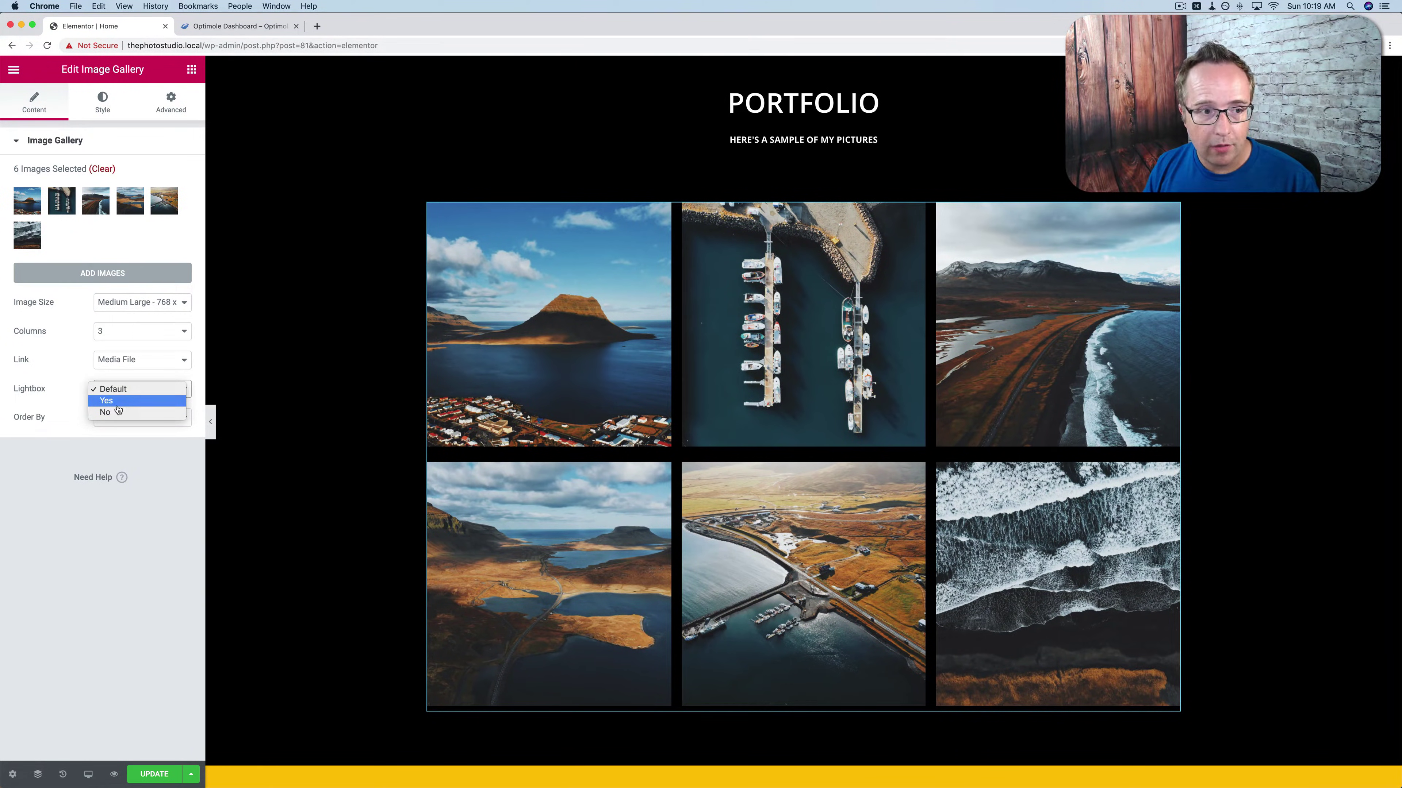
{"action": "left_click", "coordinate": [100, 112]}
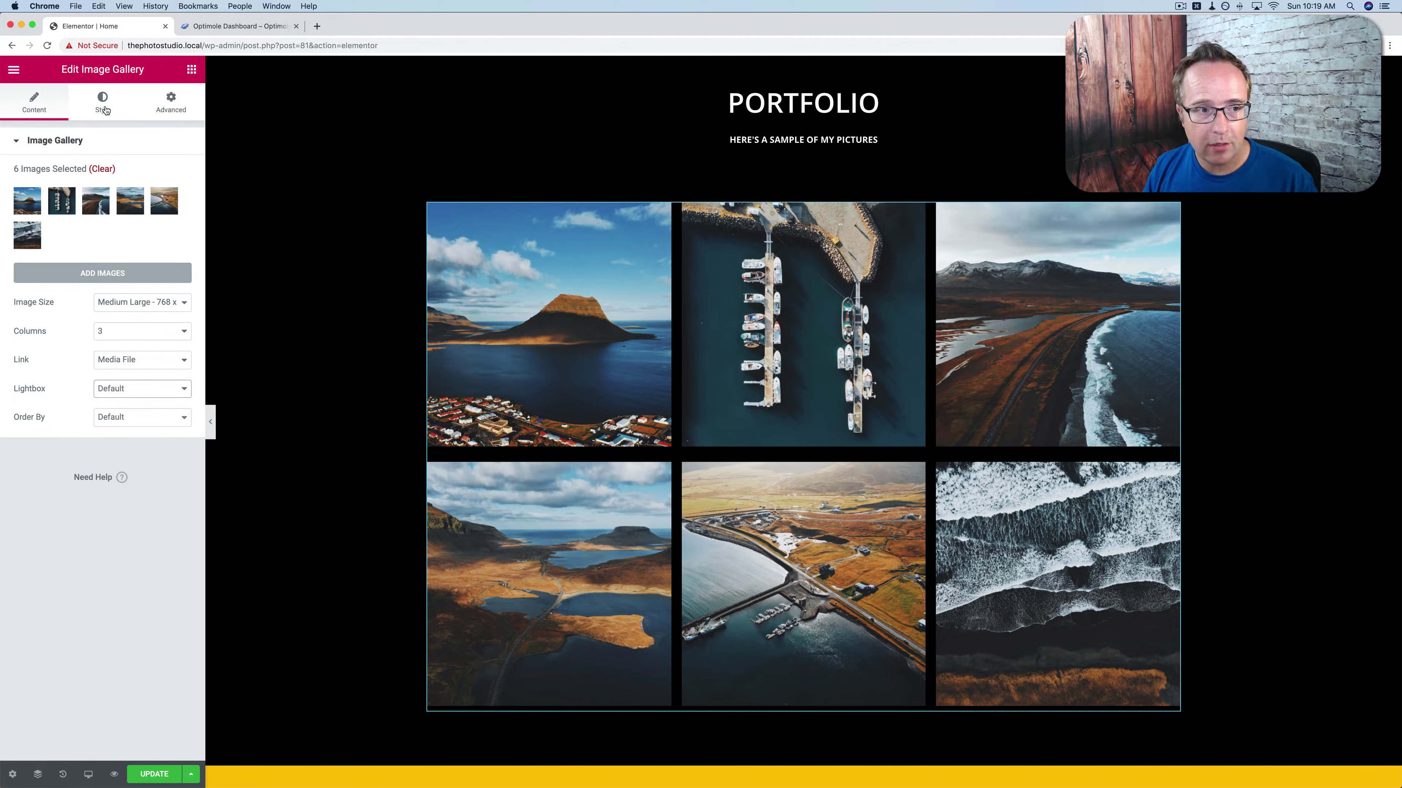
{"action": "left_click", "coordinate": [104, 110]}
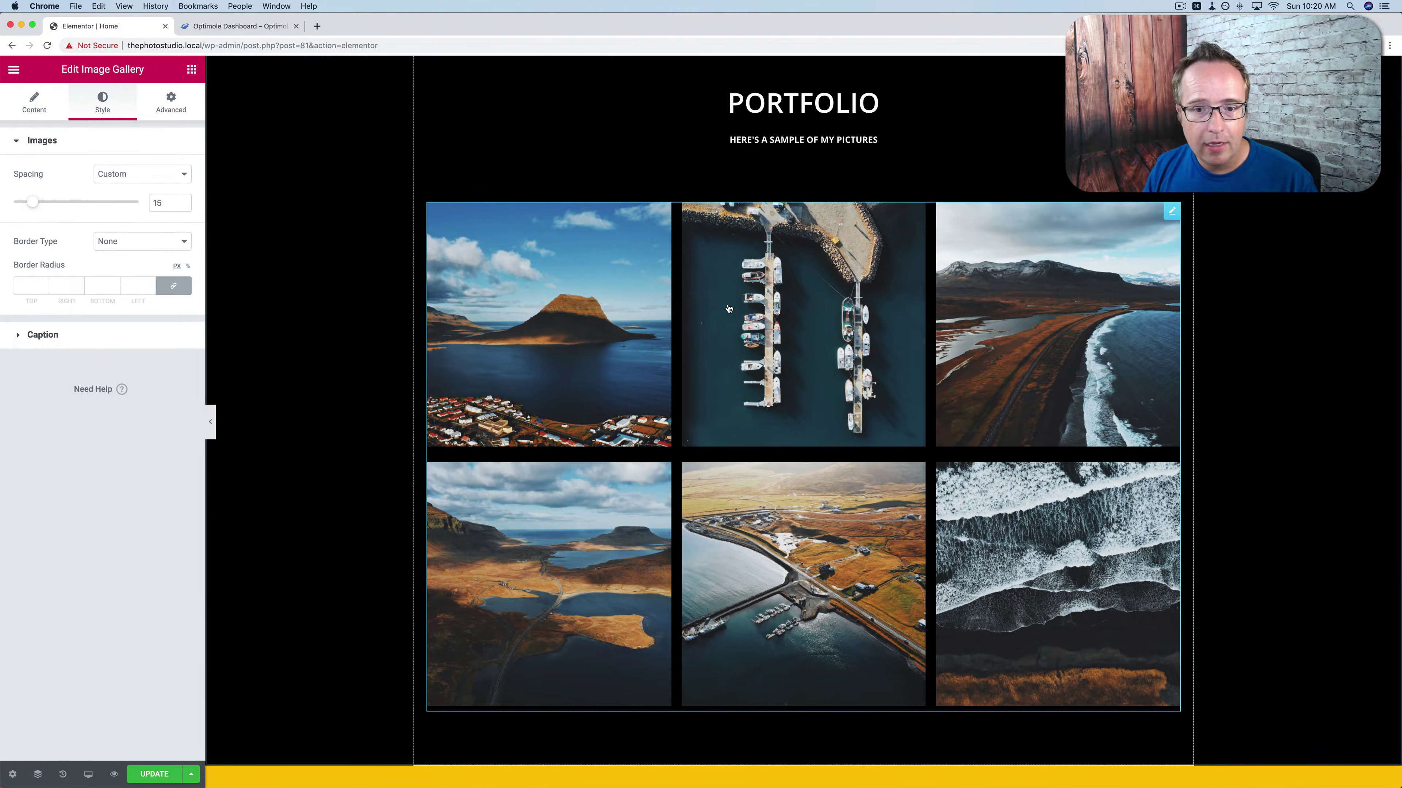
Change the yellow banner's heading to "Give me a call and we'll take some pictures!" and its button text to "Get in touch!".
{"action": "scroll", "coordinate": [729, 309], "scroll_direction": "down", "scroll_amount": 1}
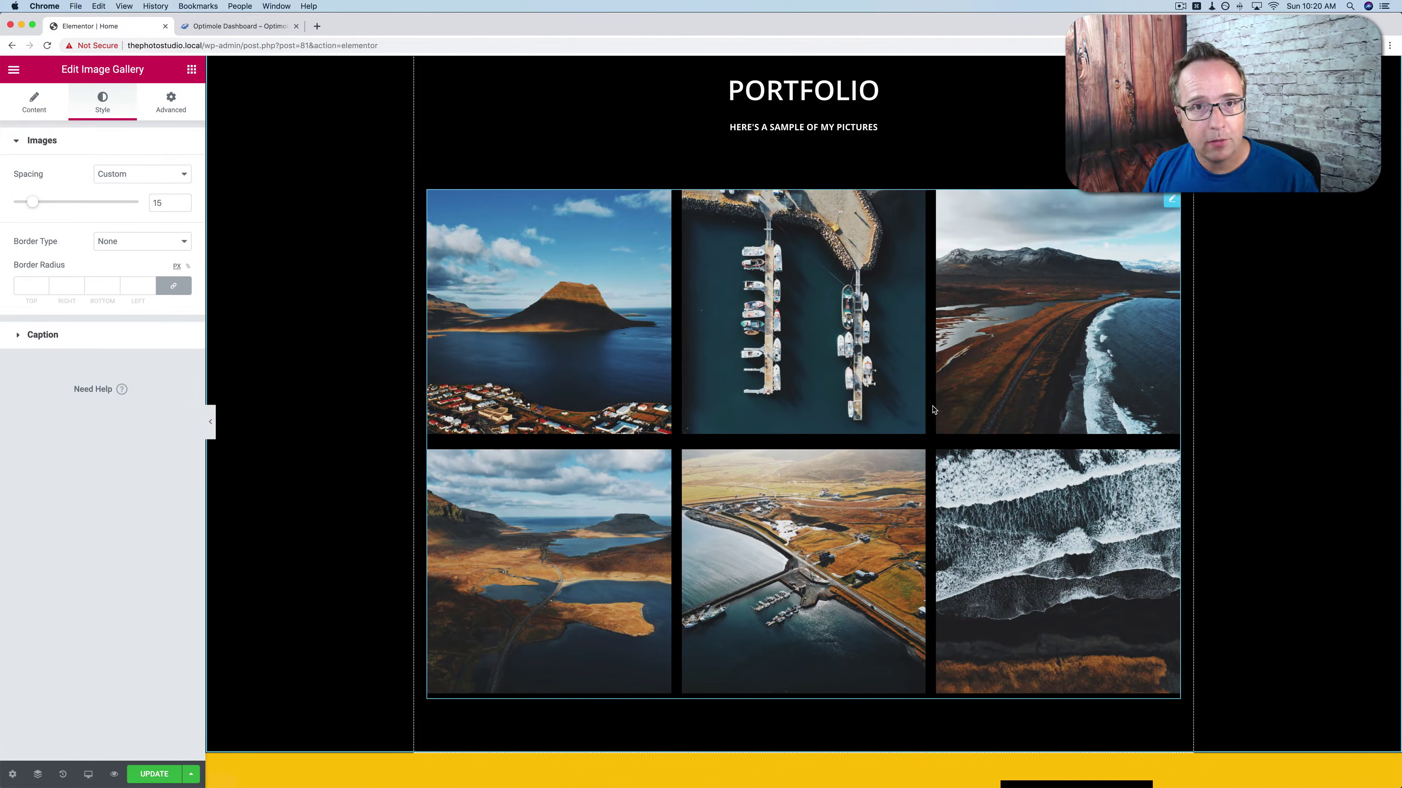
{"action": "scroll", "coordinate": [779, 416], "scroll_direction": "down", "scroll_amount": 7}
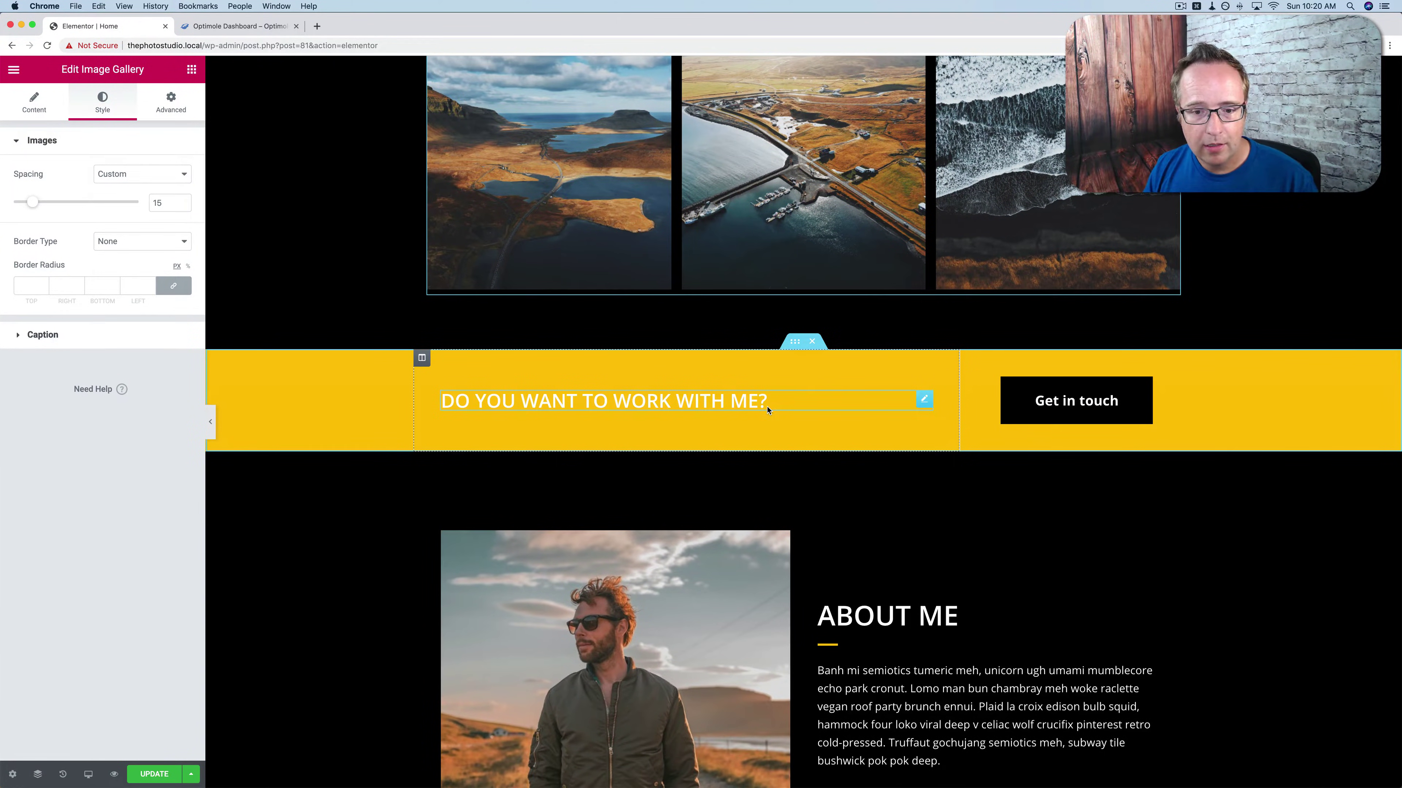
{"action": "left_click", "coordinate": [764, 406]}
{"action": "left_click_drag", "start_coordinate": [767, 403], "coordinate": [423, 410]}
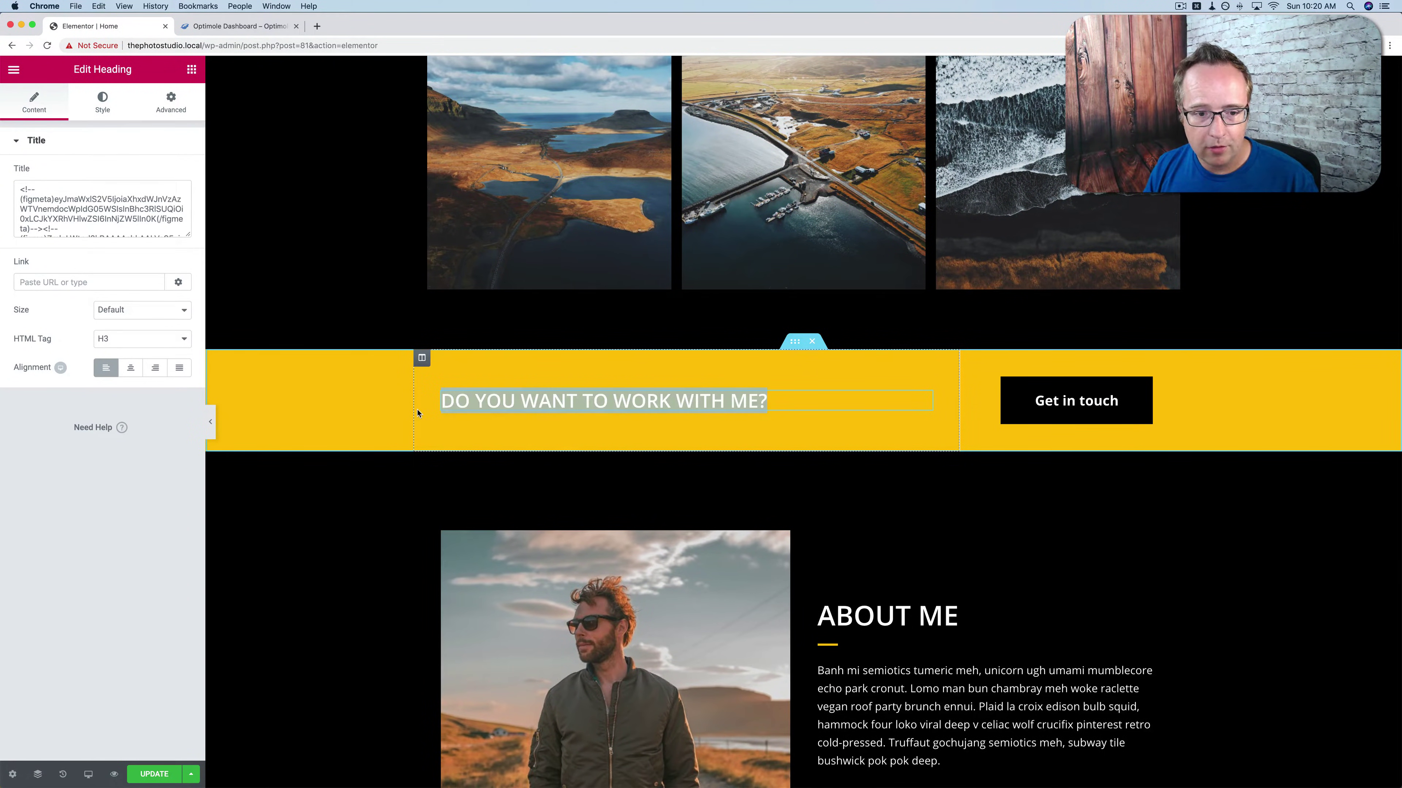
{"action": "type", "text": "Give me a call"}
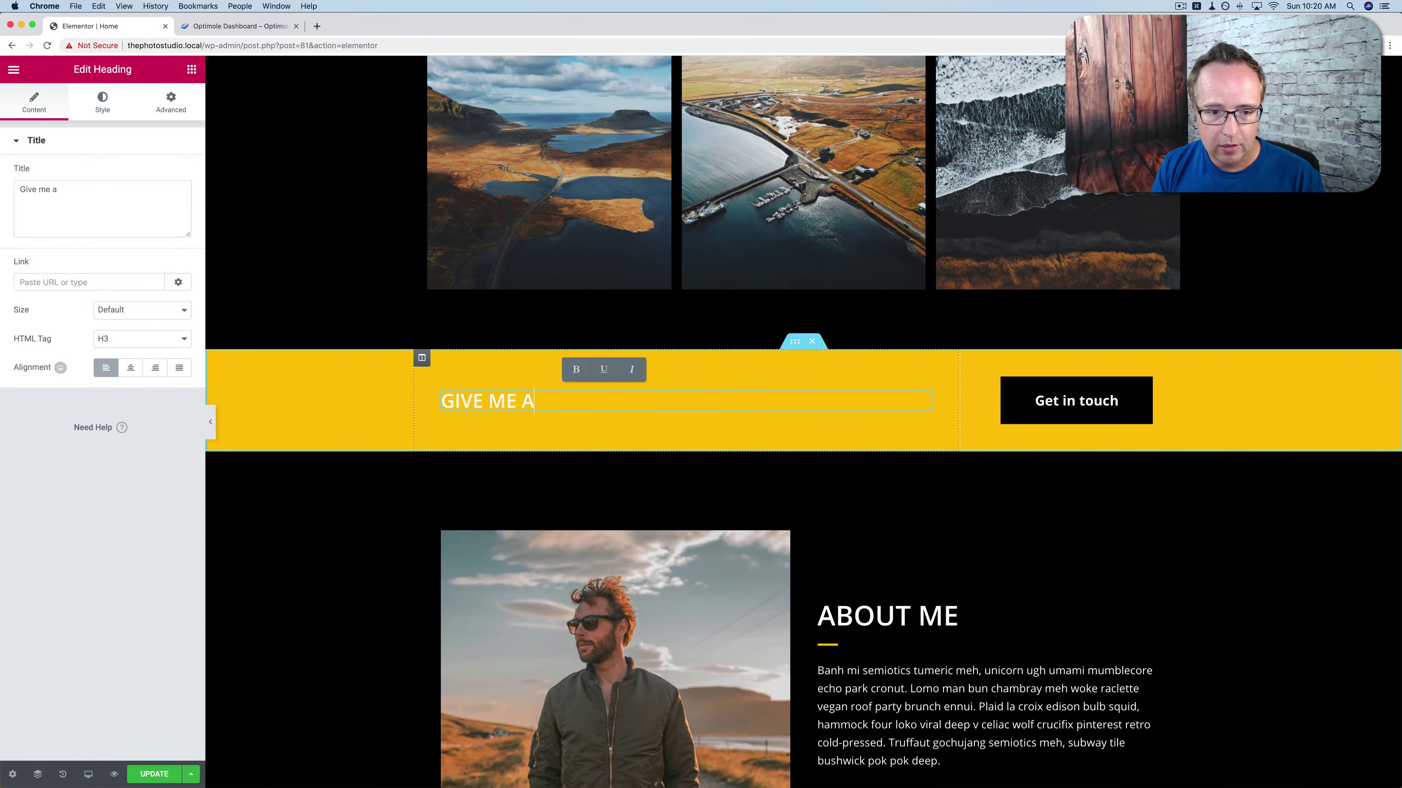
{"action": "type", "text": " and"}
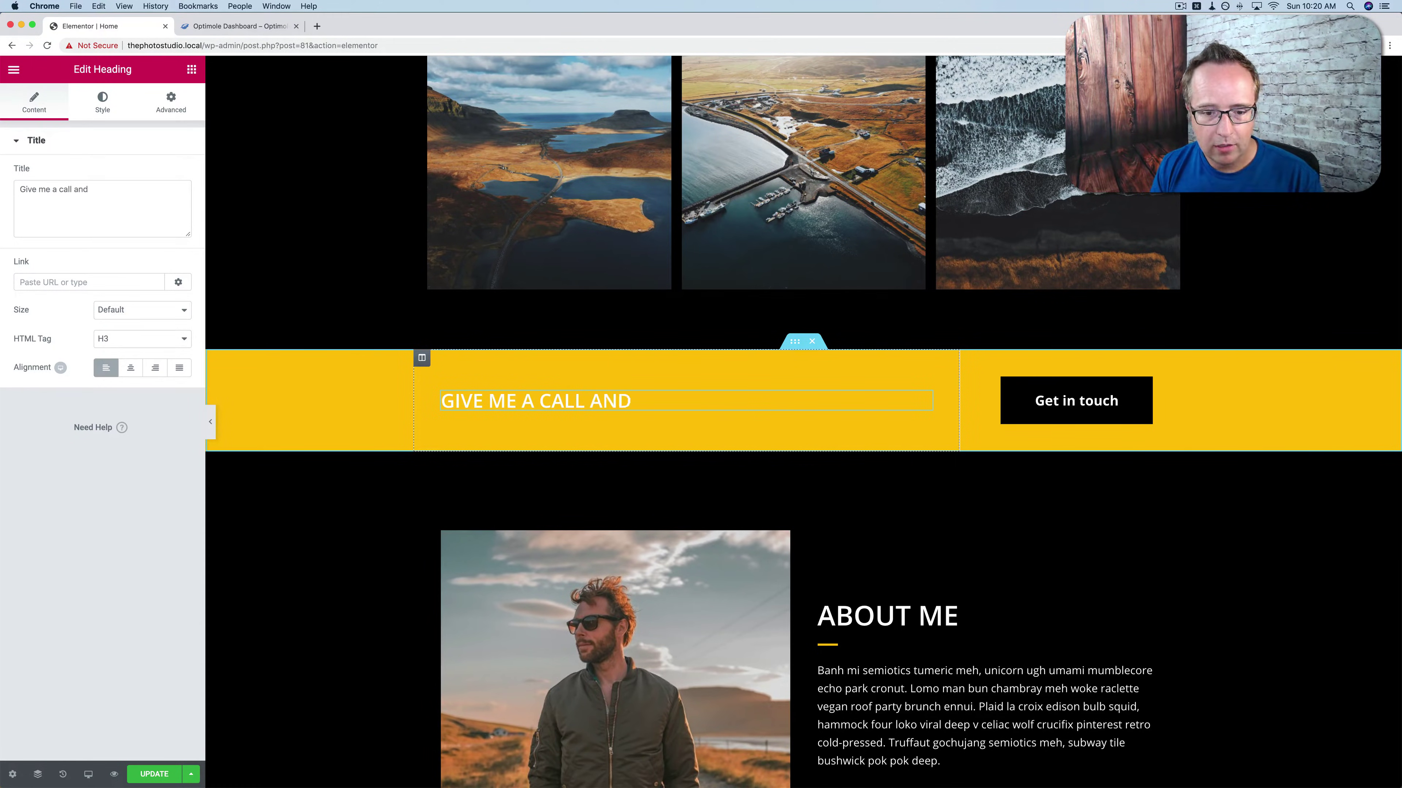
{"action": "type", "text": " we'll take"}
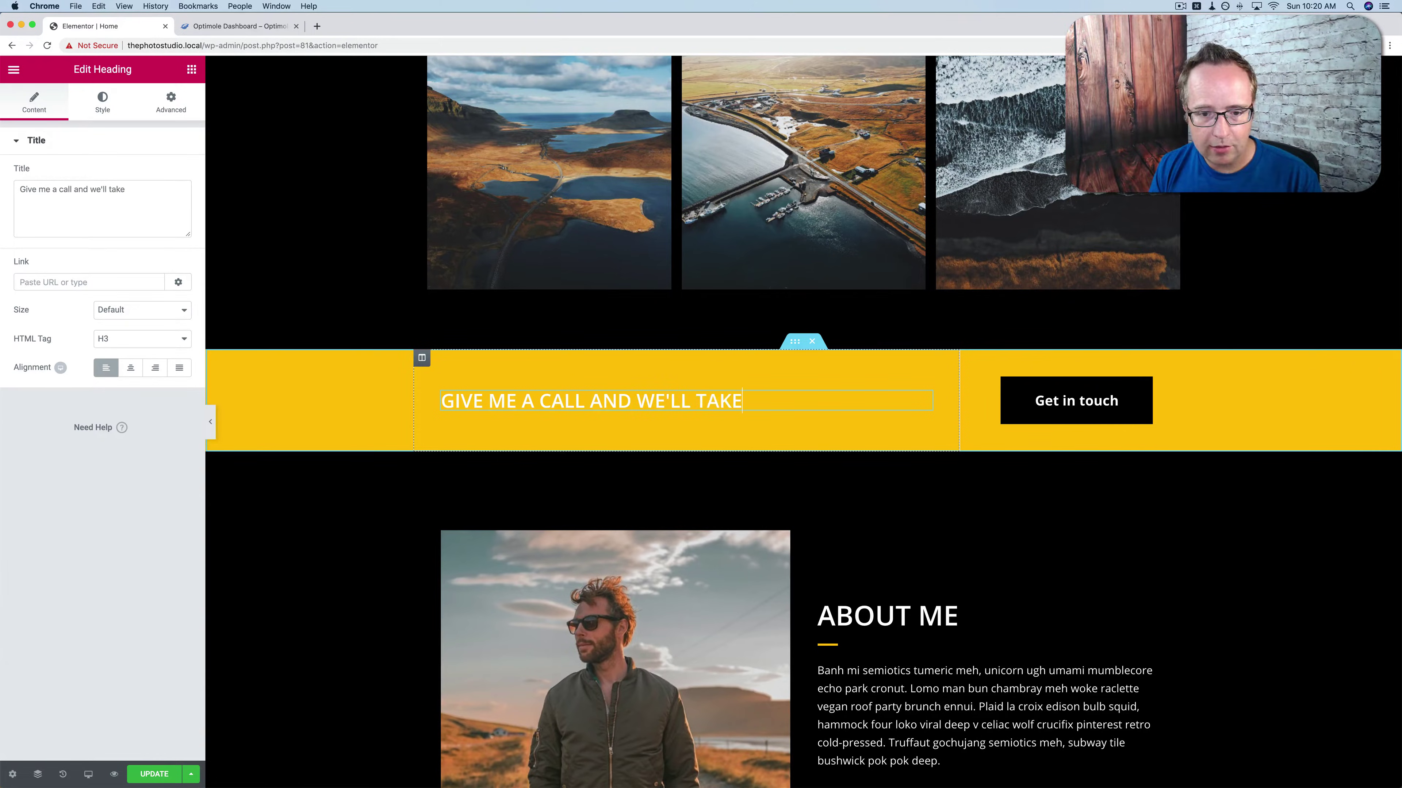
{"action": "type", "text": " some cpic"}
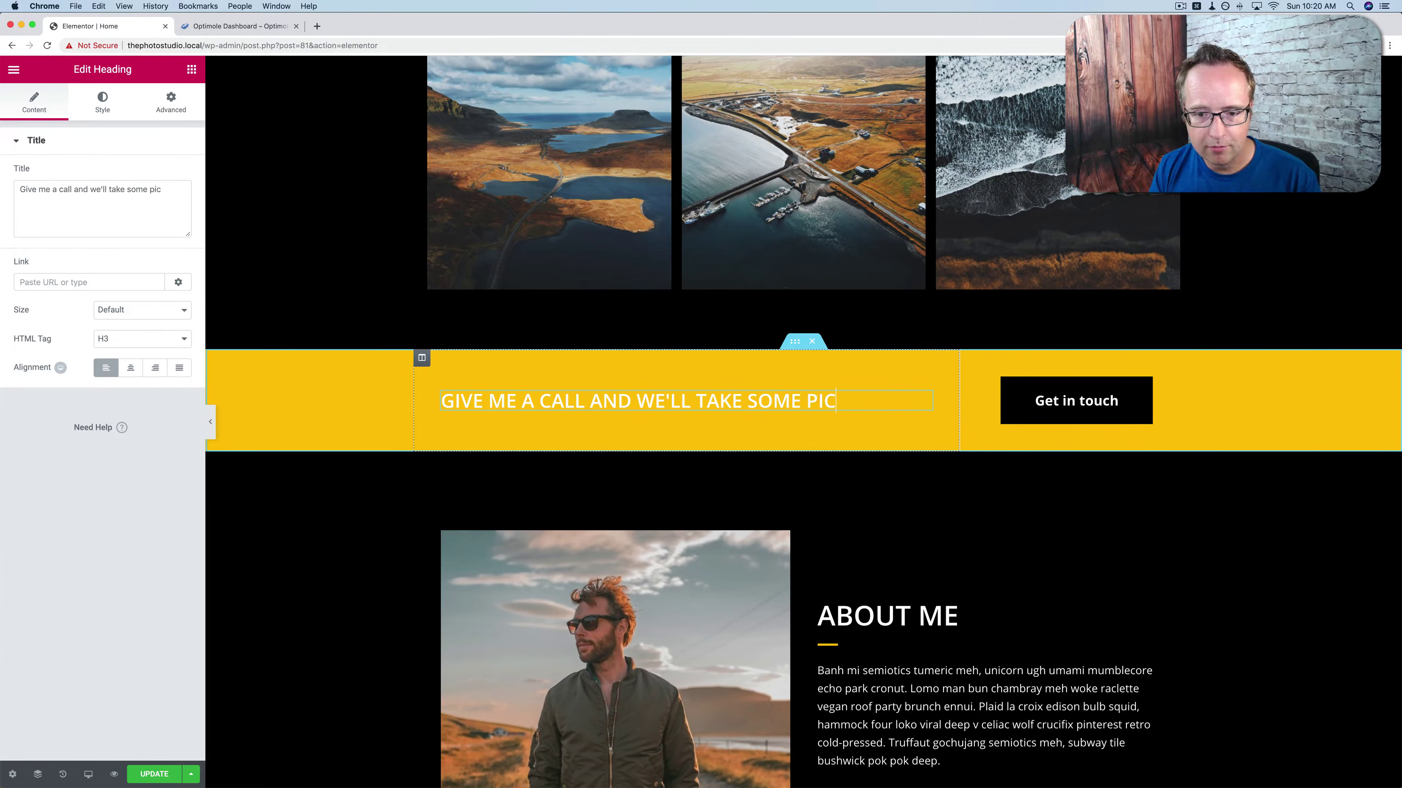
{"action": "type", "text": "tures!"}
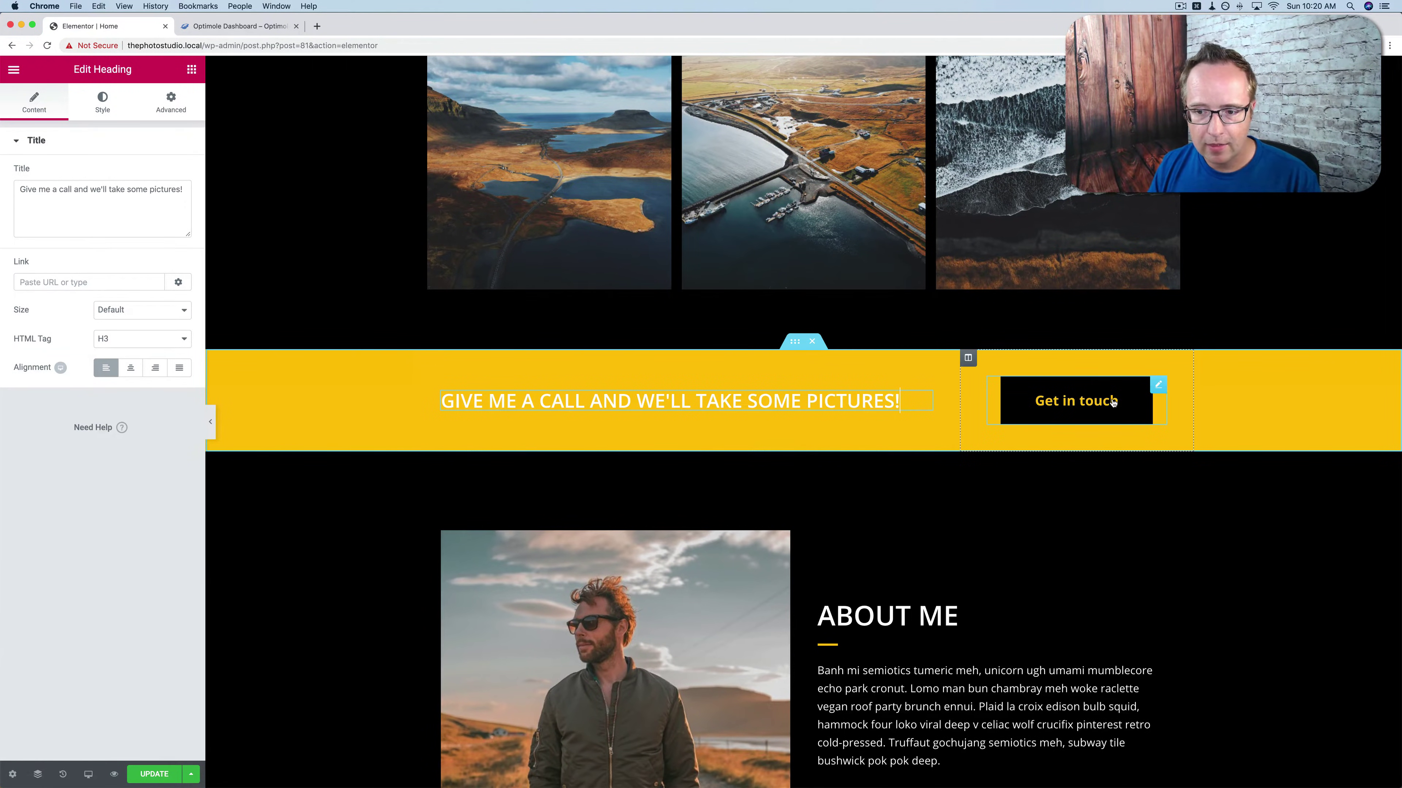
{"action": "left_click", "coordinate": [1113, 402]}
{"action": "type", "text": "!"}
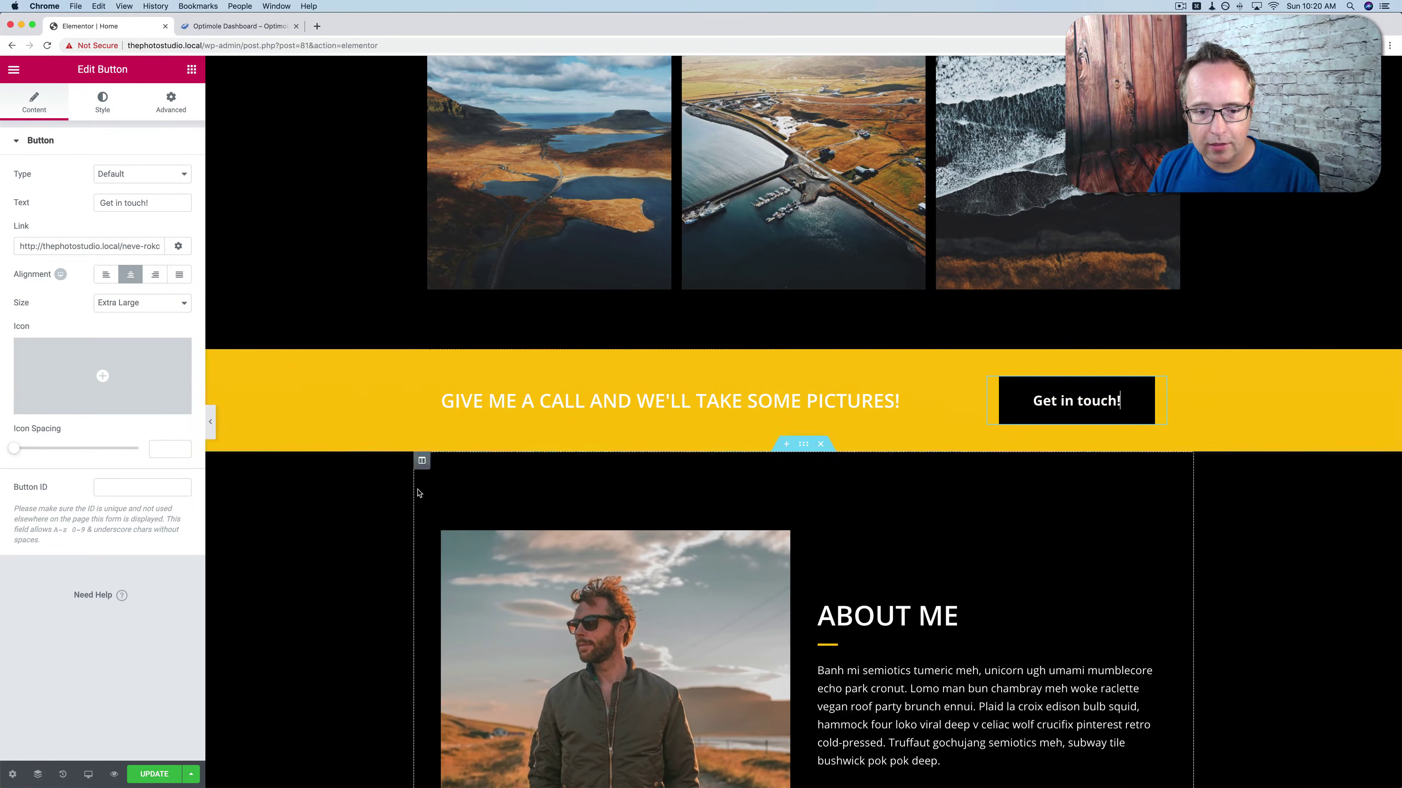
Set the About Me section's background color to white (#ffffff).
{"action": "scroll", "coordinate": [323, 454], "scroll_direction": "down", "scroll_amount": 7}
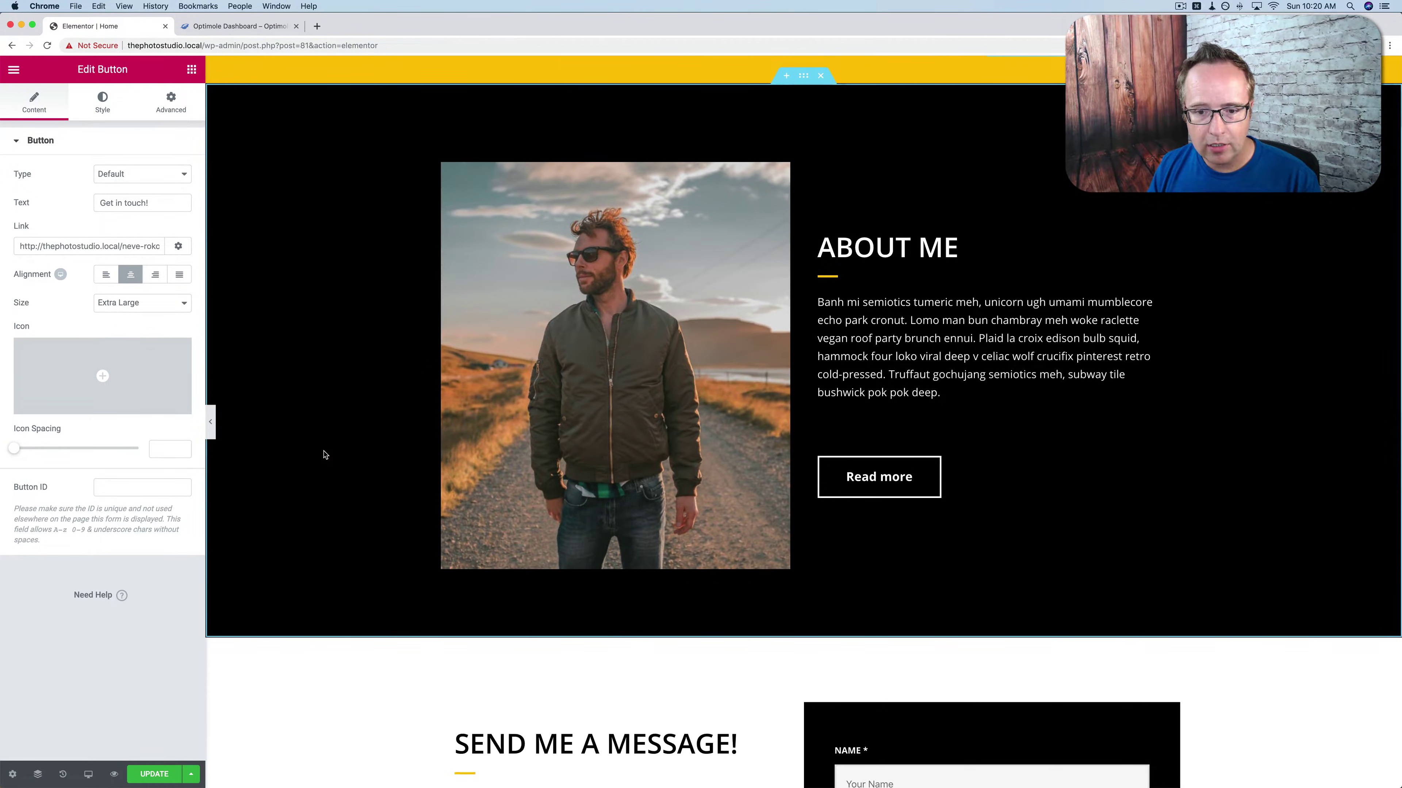
{"action": "scroll", "coordinate": [323, 454], "scroll_direction": "down", "scroll_amount": 1}
{"action": "scroll", "coordinate": [322, 453], "scroll_direction": "up", "scroll_amount": 3}
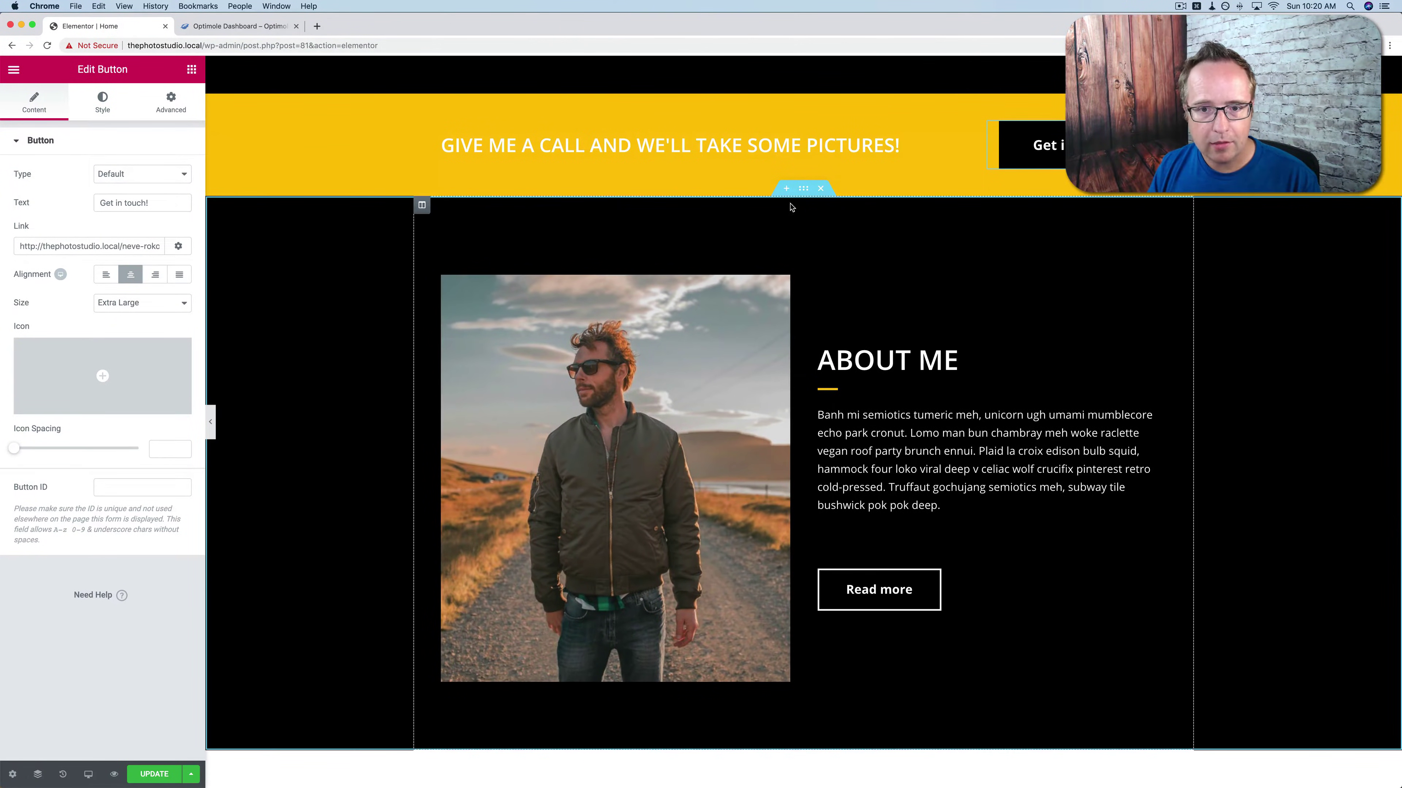
{"action": "left_click", "coordinate": [803, 188]}
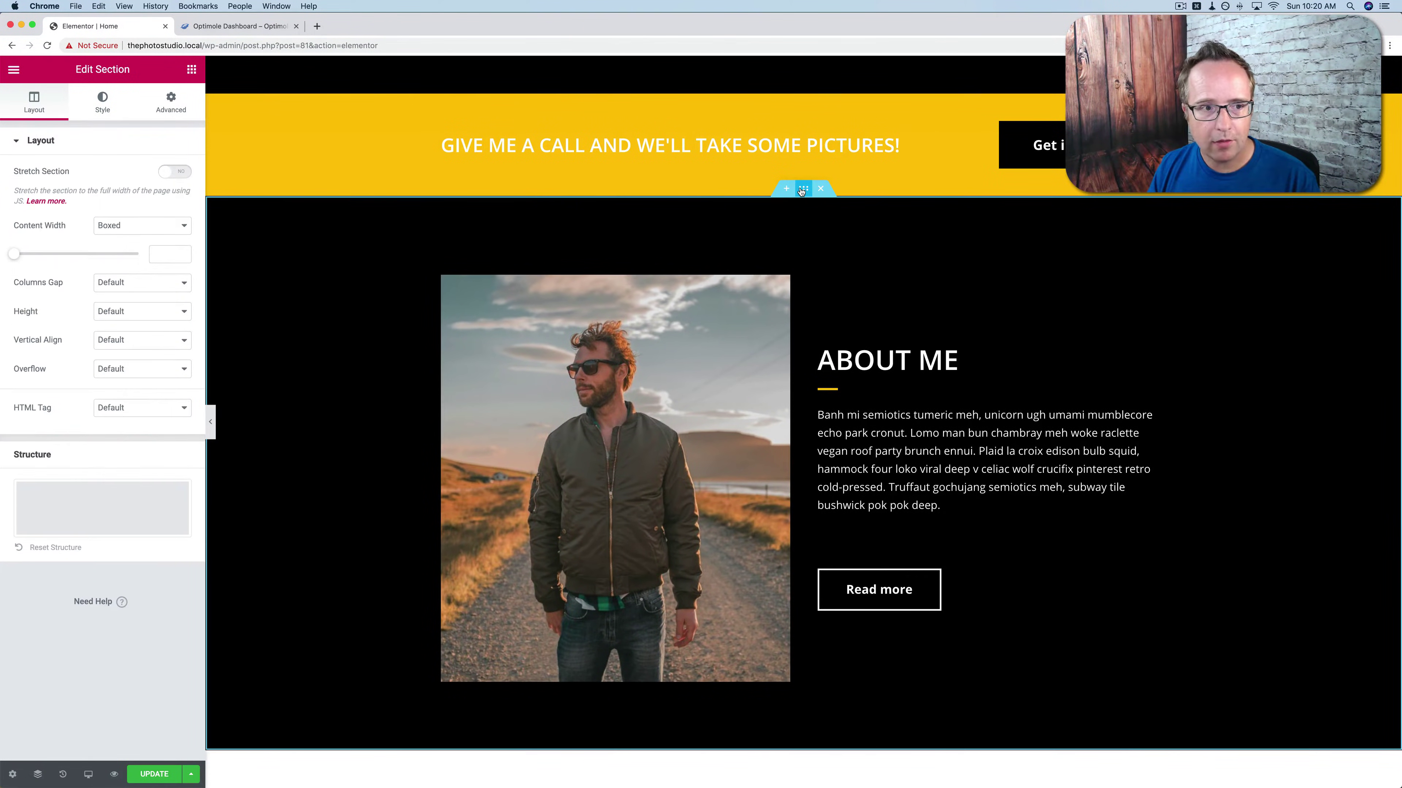
{"action": "left_click", "coordinate": [169, 106]}
{"action": "left_click", "coordinate": [117, 110]}
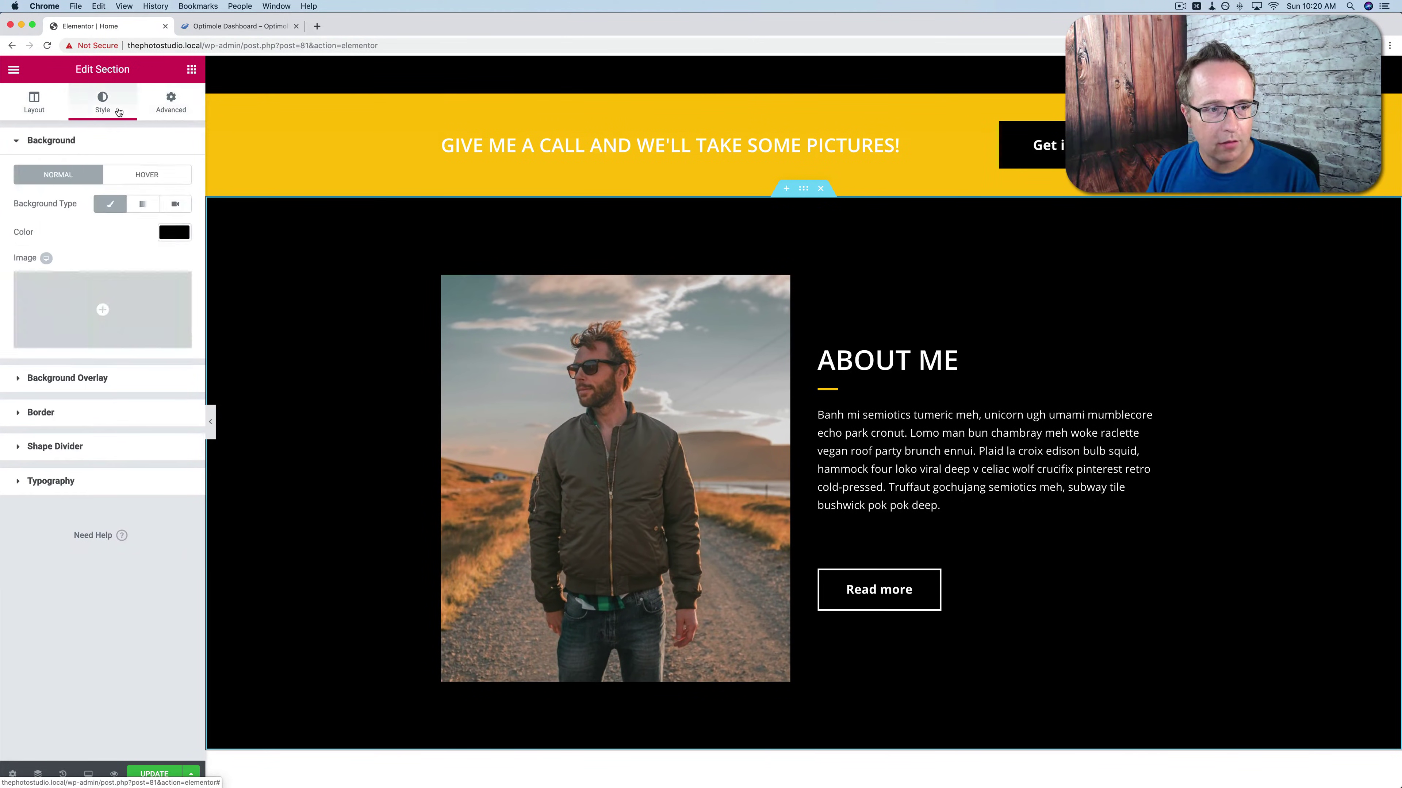
{"action": "left_click", "coordinate": [168, 234]}
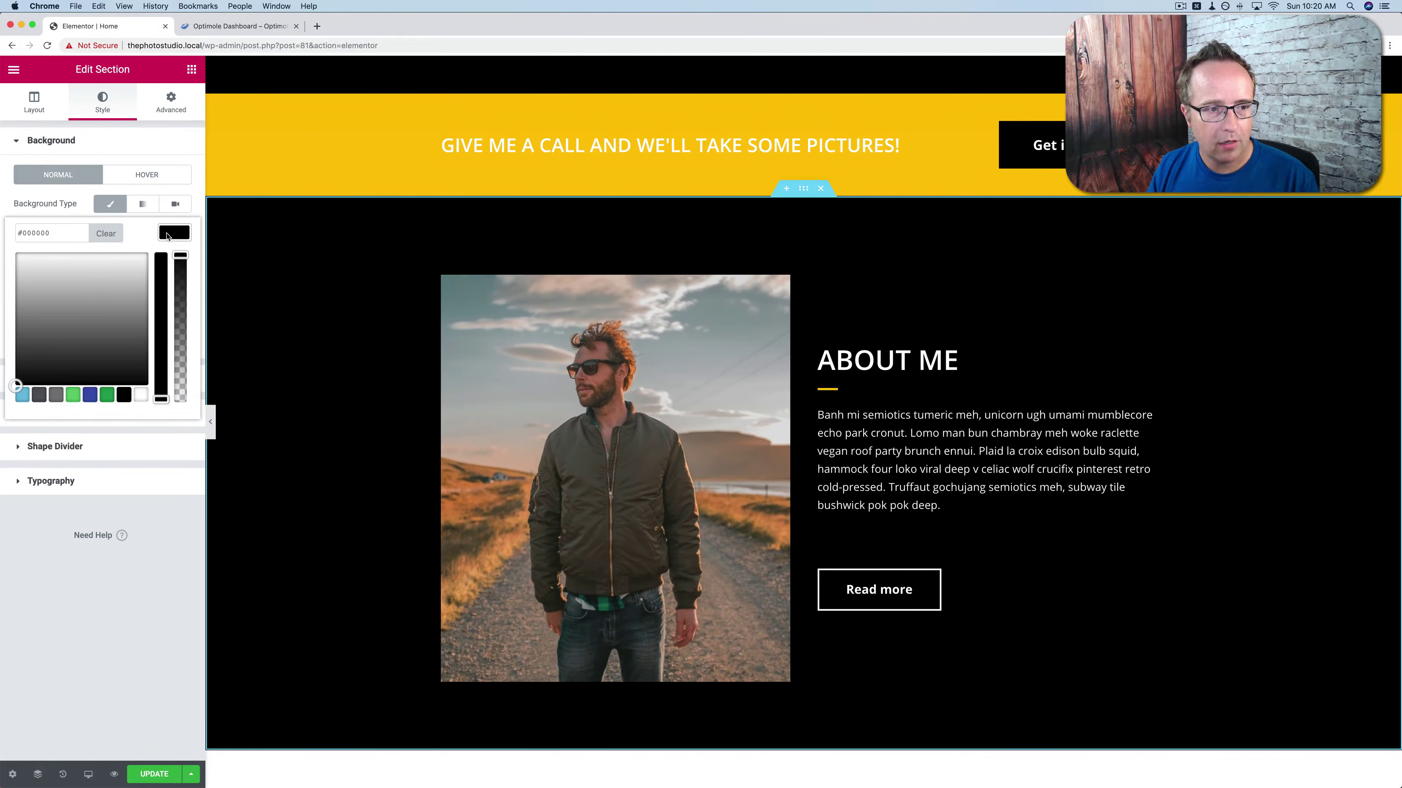
{"action": "left_click", "coordinate": [142, 396]}
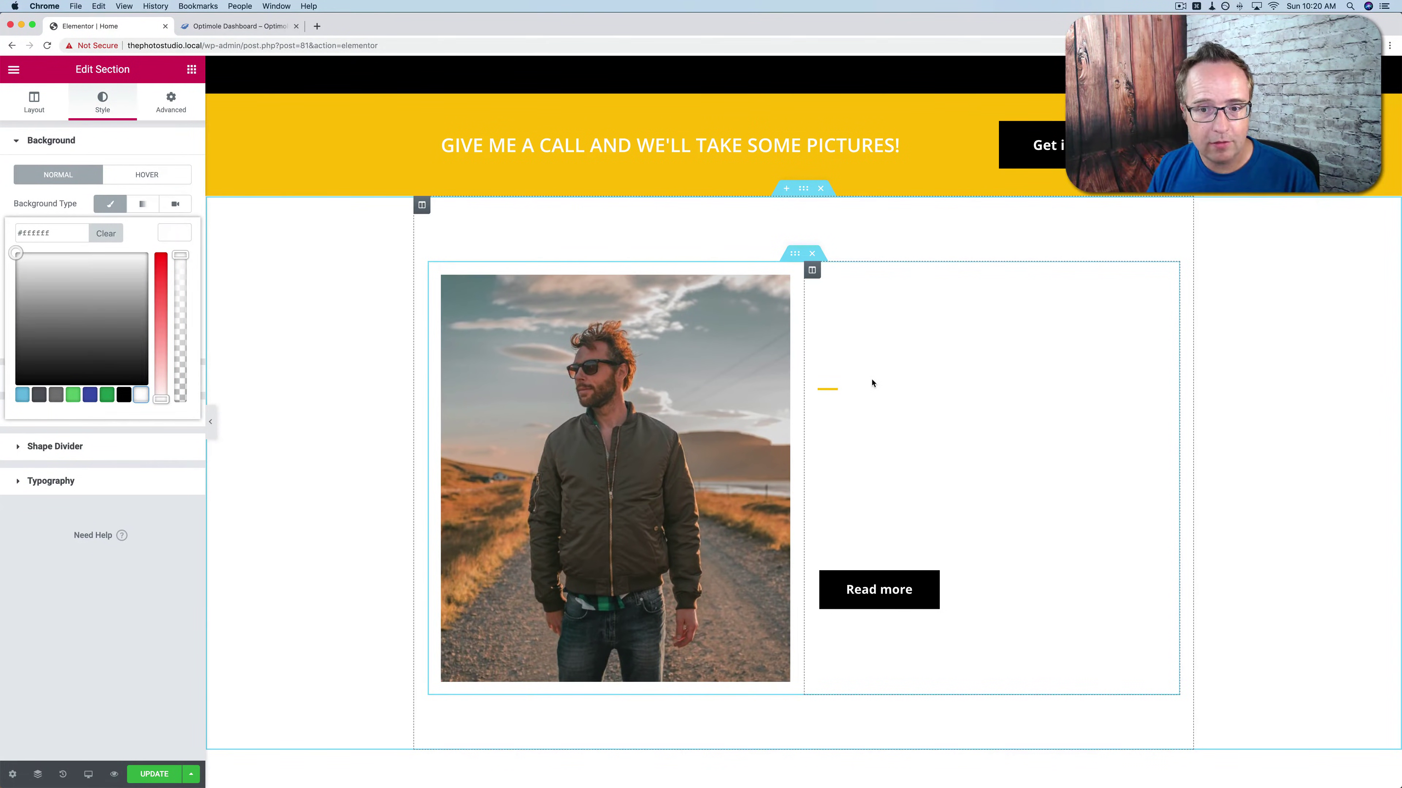
Set the text color of the About Me heading to black (#000000).
{"action": "left_click", "coordinate": [889, 360]}
{"action": "left_click", "coordinate": [98, 105]}
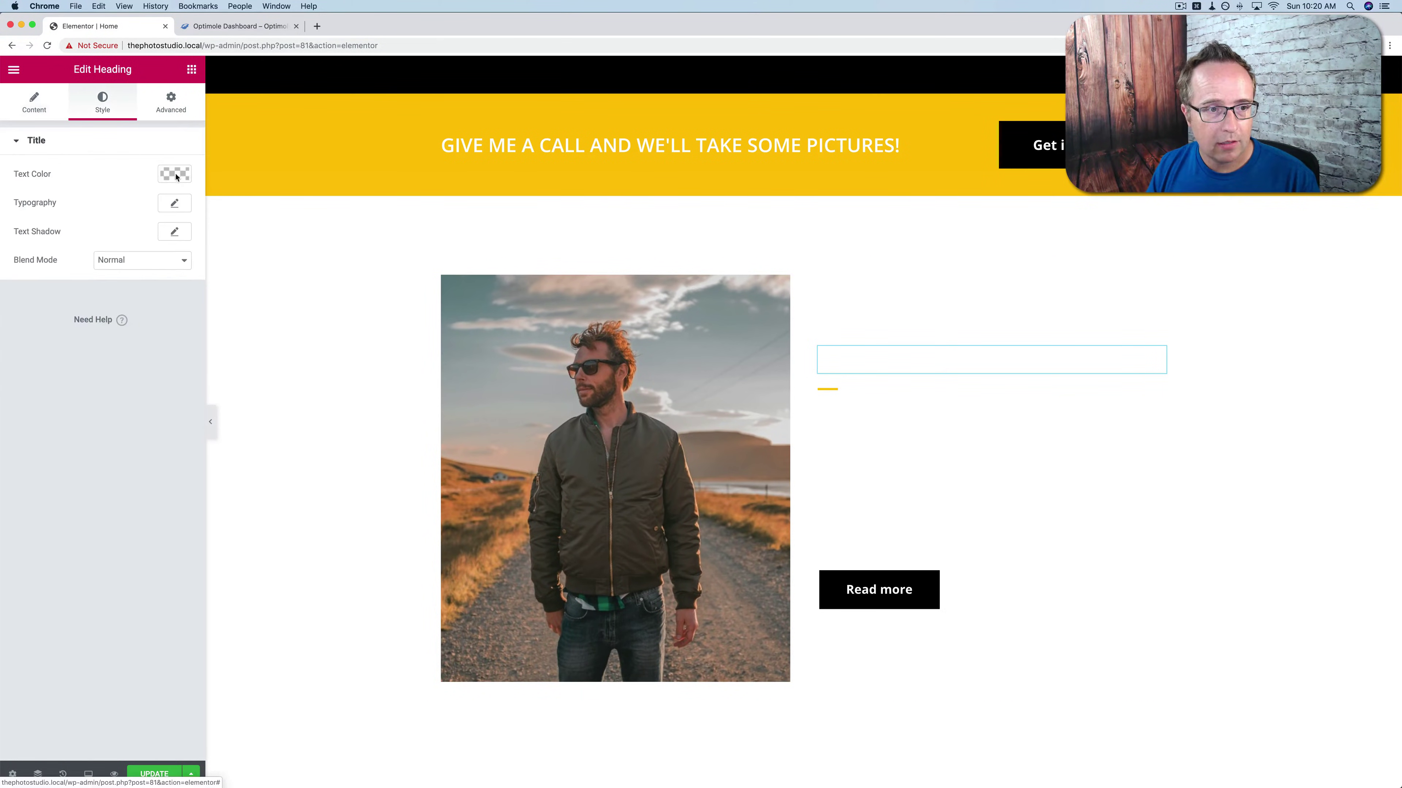
{"action": "left_click", "coordinate": [183, 181]}
{"action": "left_click", "coordinate": [121, 339]}
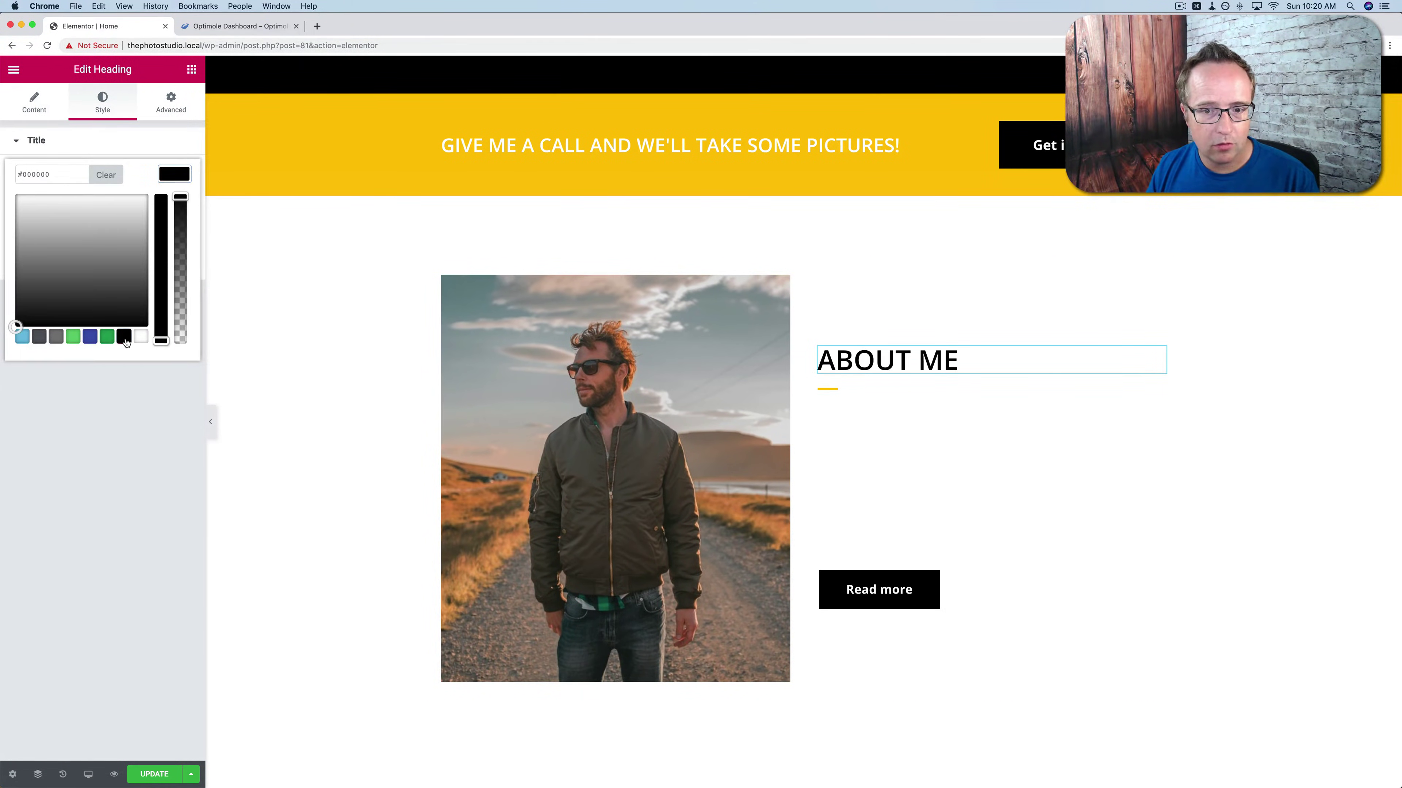
Set the text color of the paragraph under the About Me heading to black (#000000).
{"action": "left_click", "coordinate": [835, 441]}
{"action": "left_click", "coordinate": [163, 107]}
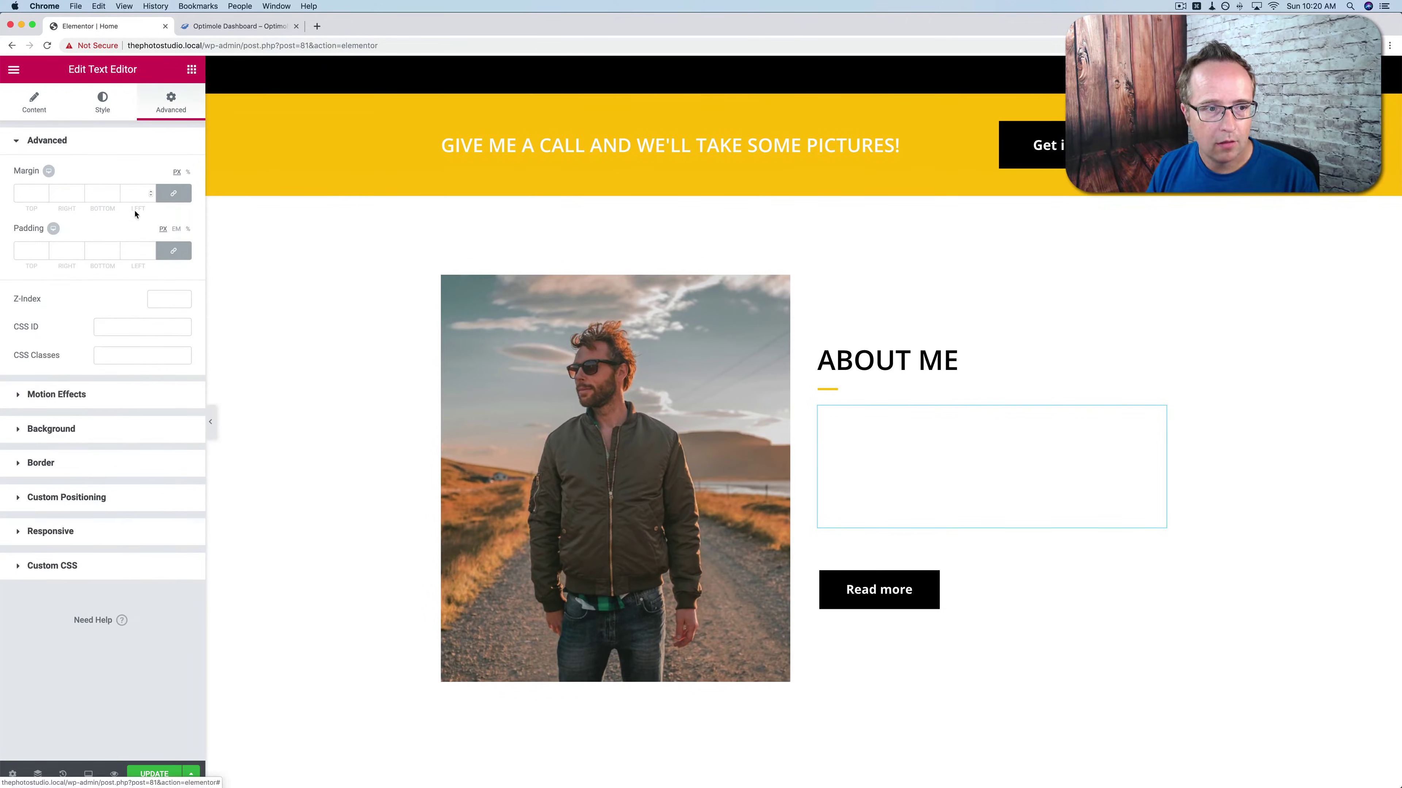
{"action": "left_click", "coordinate": [101, 108]}
{"action": "left_click", "coordinate": [176, 203]}
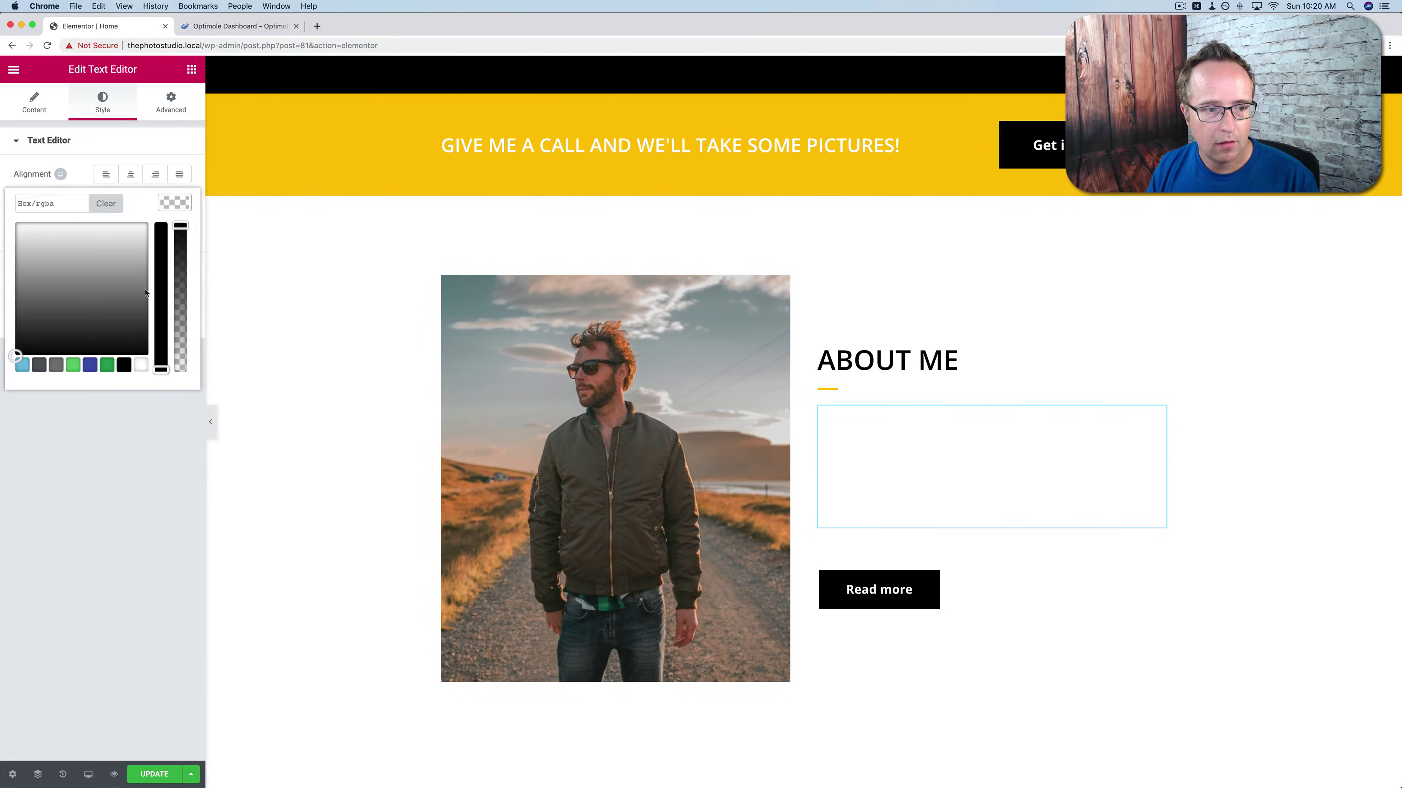
{"action": "left_click", "coordinate": [123, 365]}
Check how the About Me section looks next to the Send Me a Message section below it.
{"action": "scroll", "coordinate": [964, 547], "scroll_direction": "down", "scroll_amount": 2}
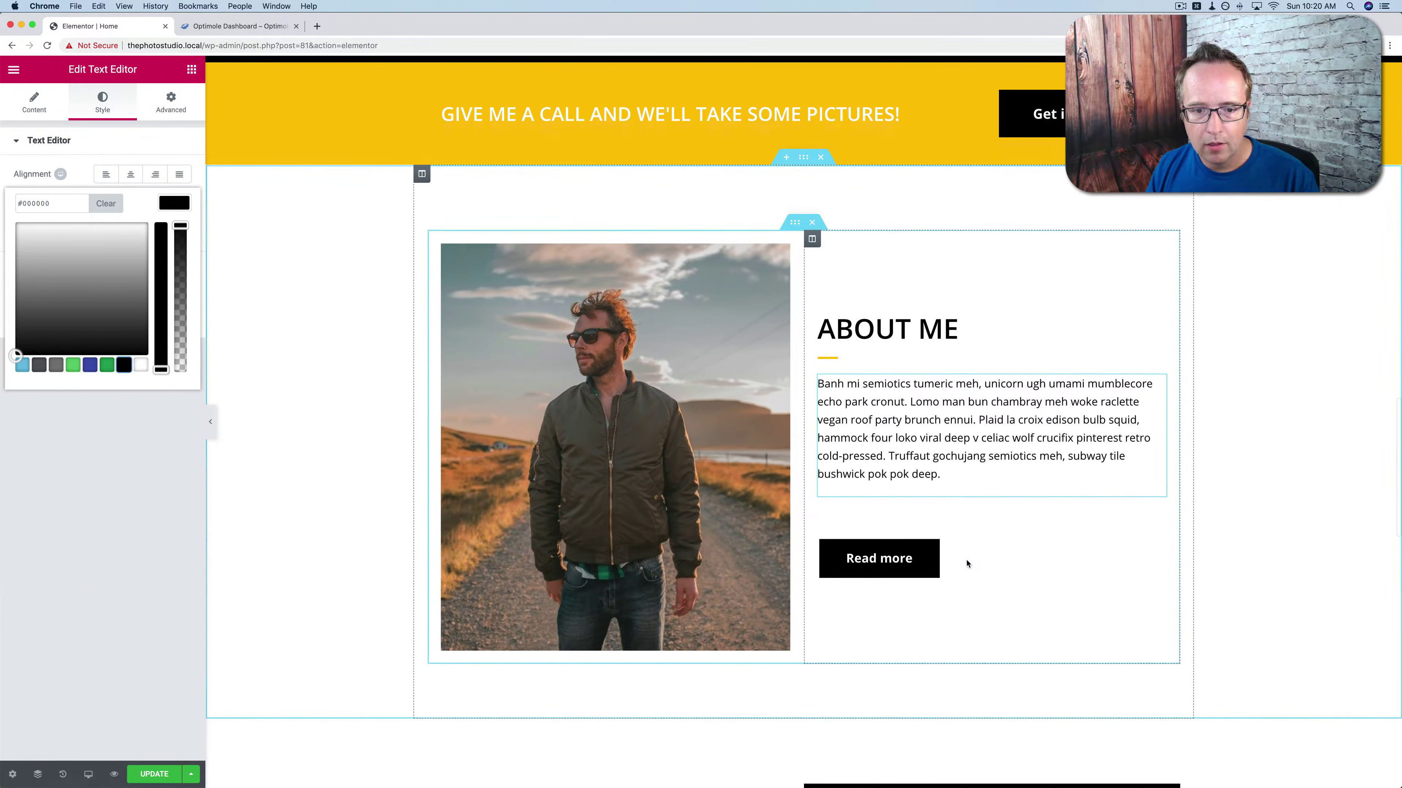
{"action": "scroll", "coordinate": [746, 264], "scroll_direction": "down", "scroll_amount": 3}
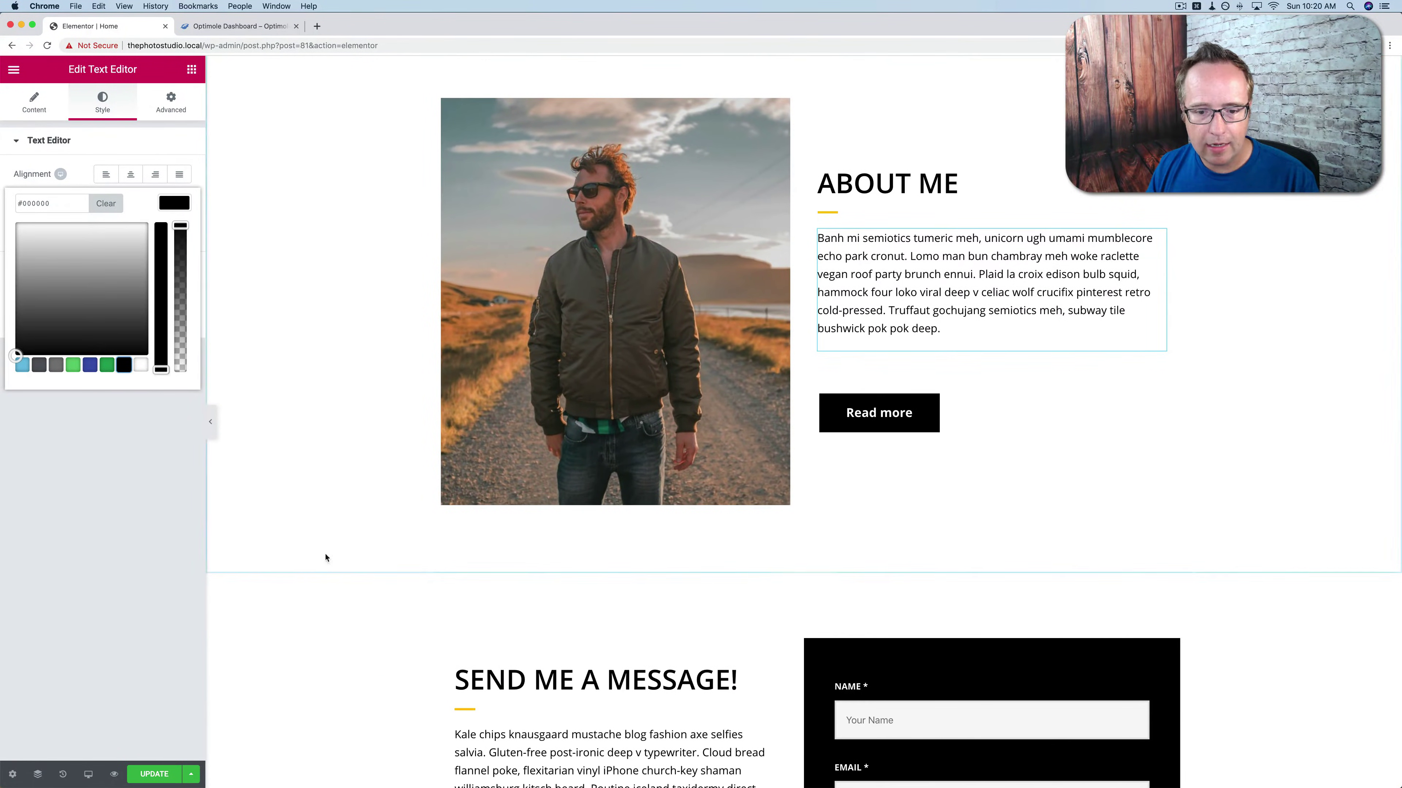
{"action": "scroll", "coordinate": [798, 563], "scroll_direction": "up", "scroll_amount": 1}
{"action": "scroll", "coordinate": [798, 563], "scroll_direction": "up", "scroll_amount": 1}
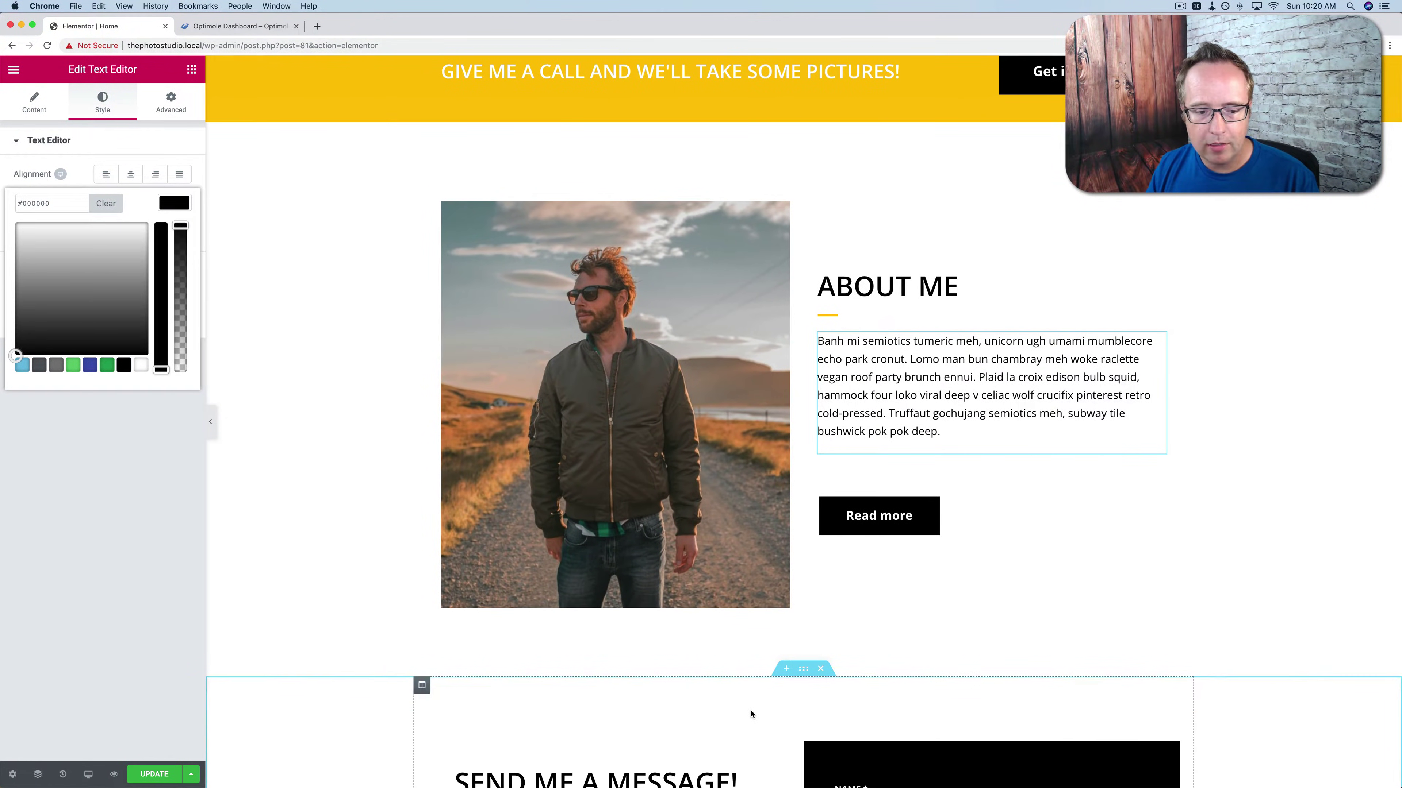
{"action": "scroll", "coordinate": [751, 714], "scroll_direction": "down", "scroll_amount": 1}
{"action": "scroll", "coordinate": [767, 676], "scroll_direction": "down", "scroll_amount": 3}
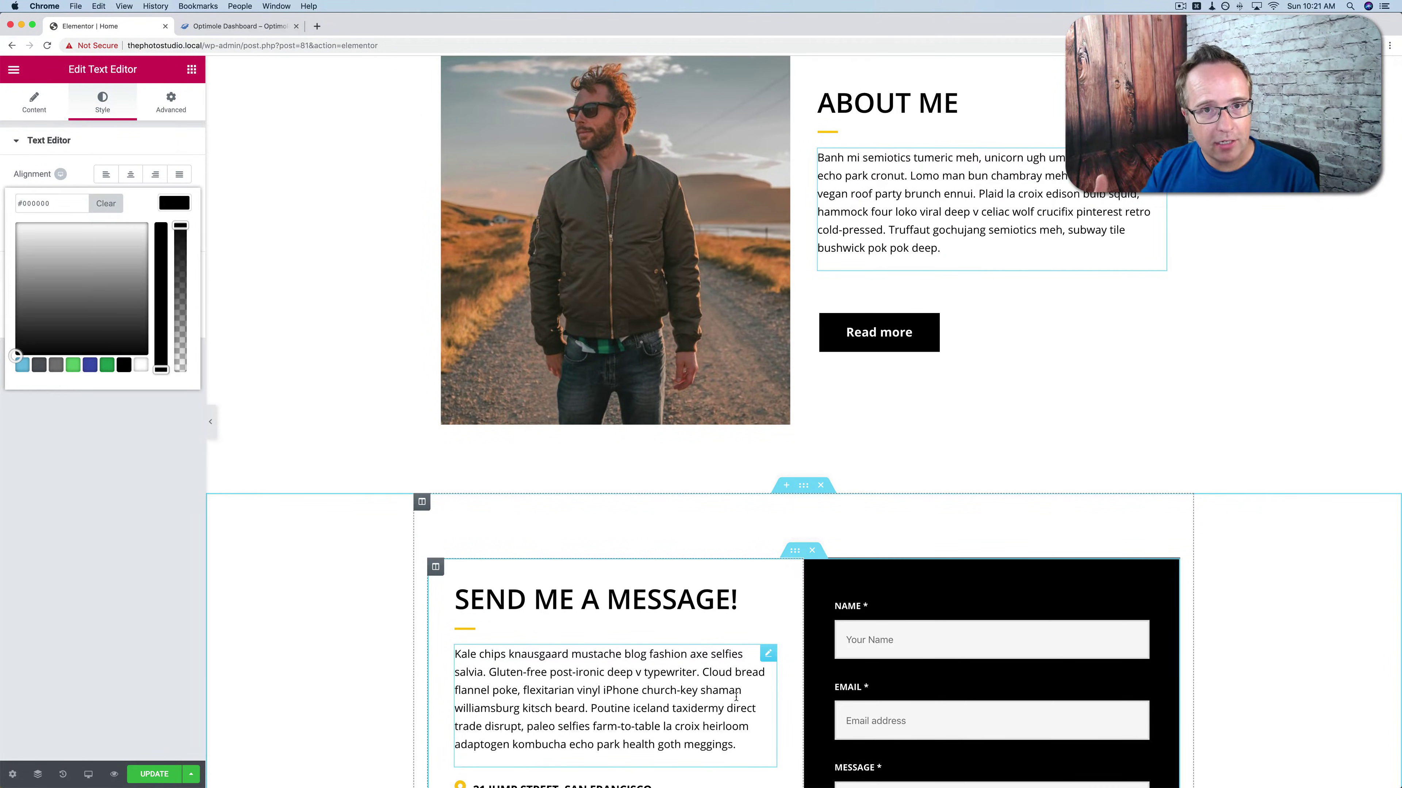
Give the About Me section a solid border with unlinked widths of 10 at the bottom and 0 on the other sides.
{"action": "scroll", "coordinate": [742, 635], "scroll_direction": "up", "scroll_amount": 2}
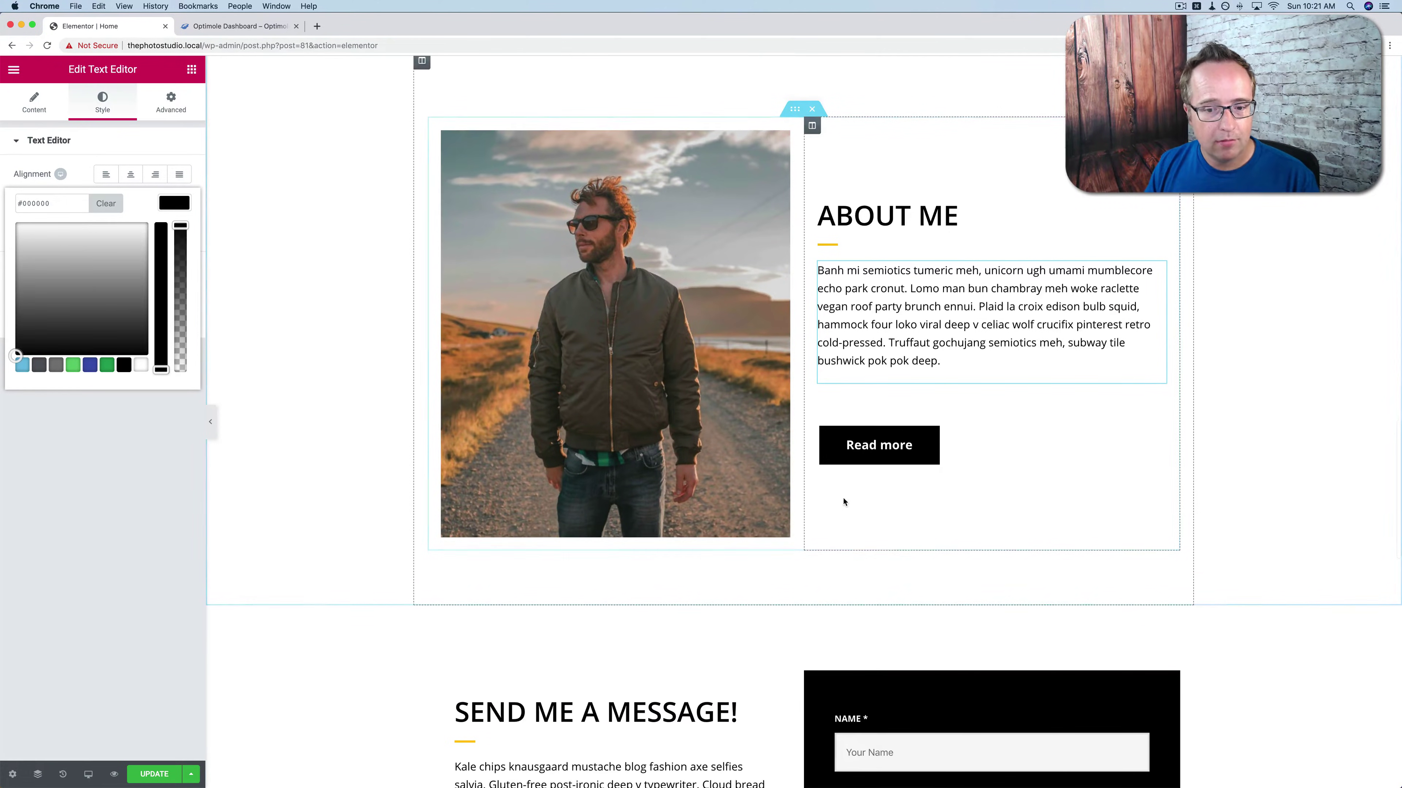
{"action": "scroll", "coordinate": [811, 199], "scroll_direction": "up", "scroll_amount": 2}
{"action": "left_click", "coordinate": [803, 133]}
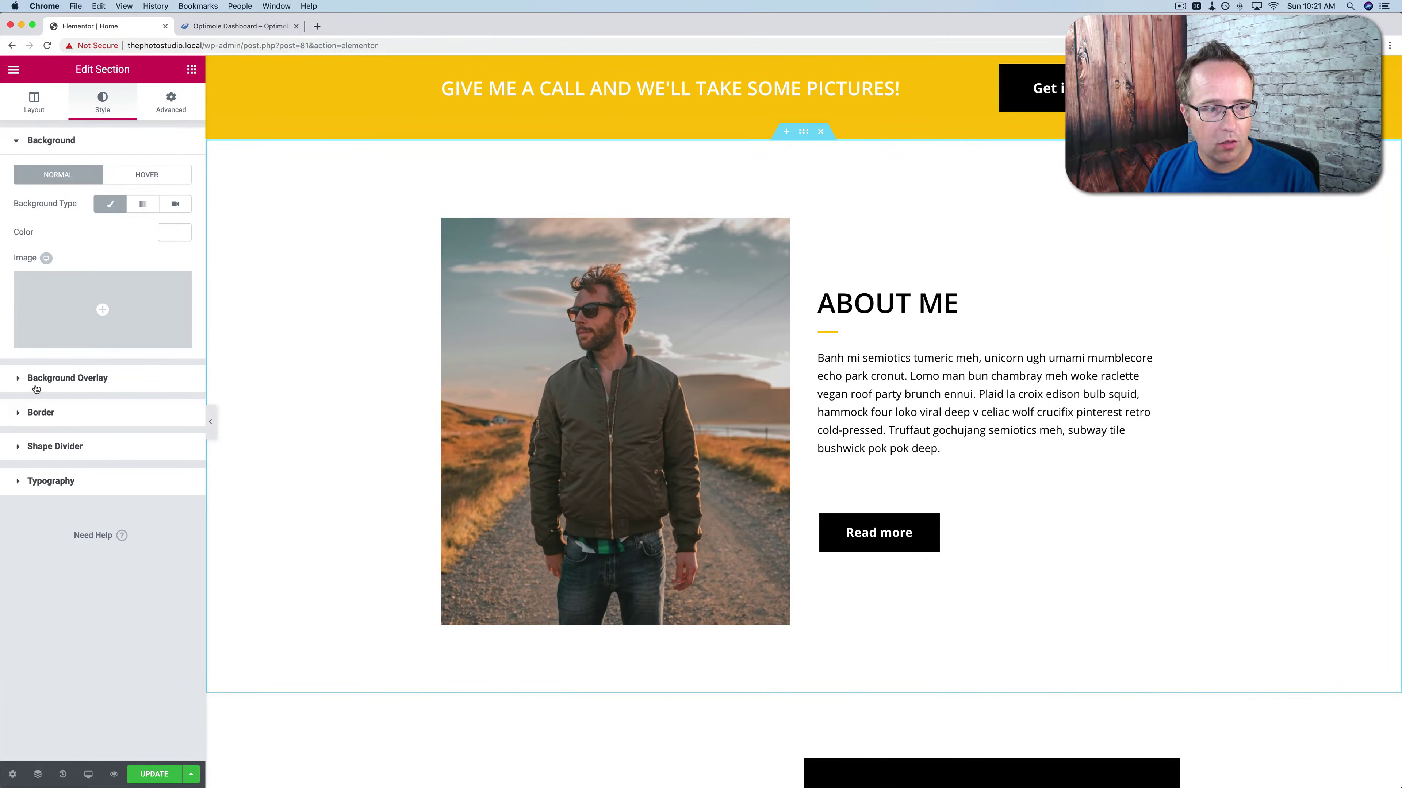
{"action": "left_click", "coordinate": [22, 415]}
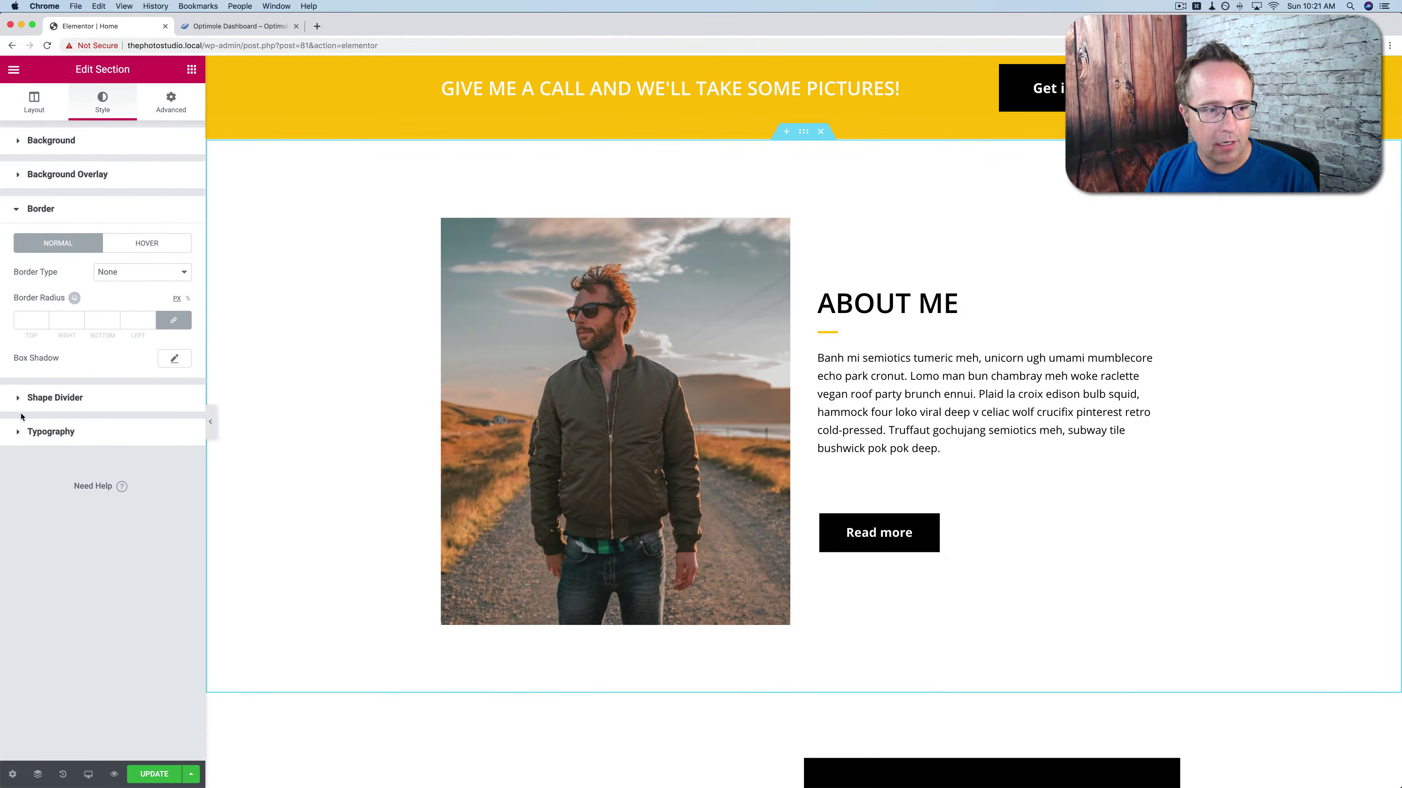
{"action": "left_click", "coordinate": [104, 276]}
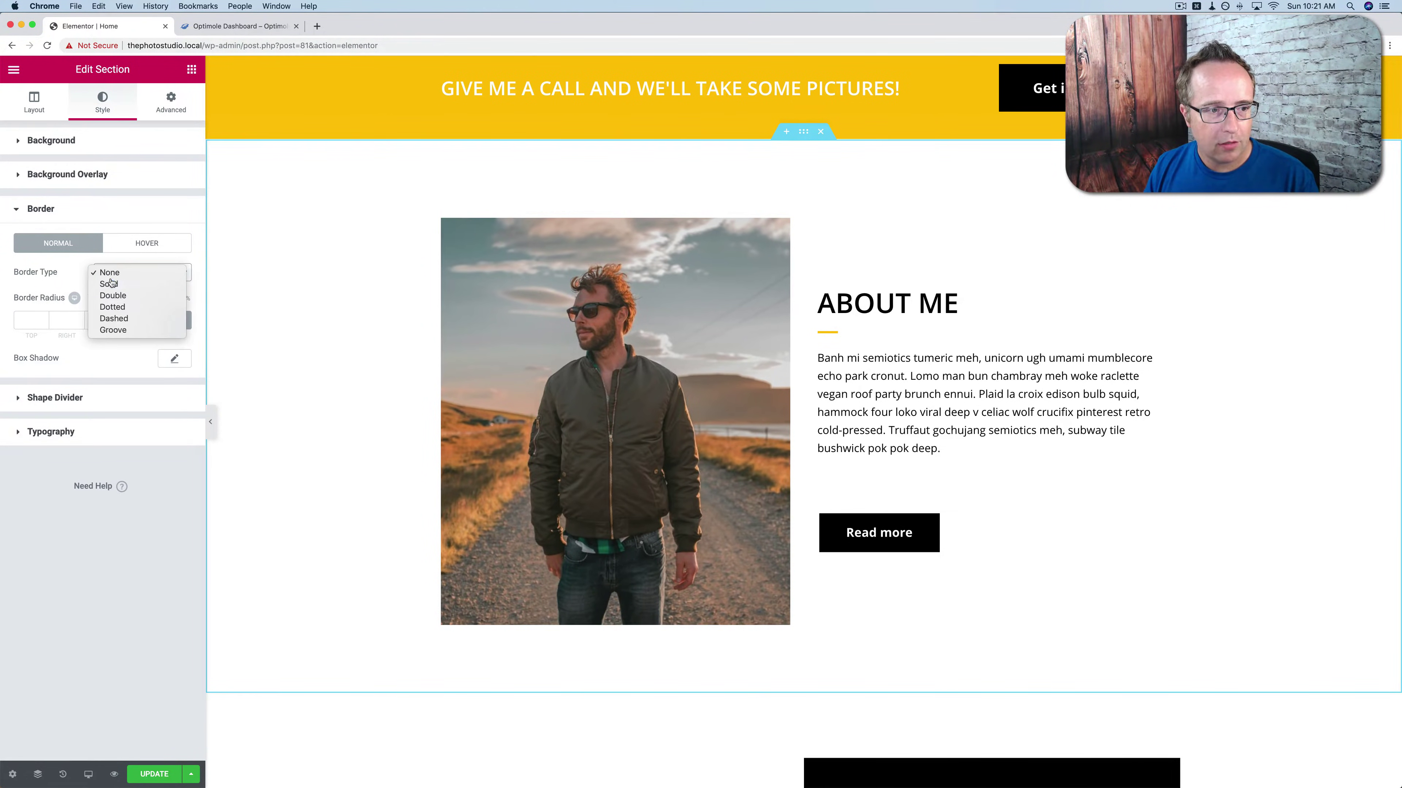
{"action": "left_click", "coordinate": [108, 284]}
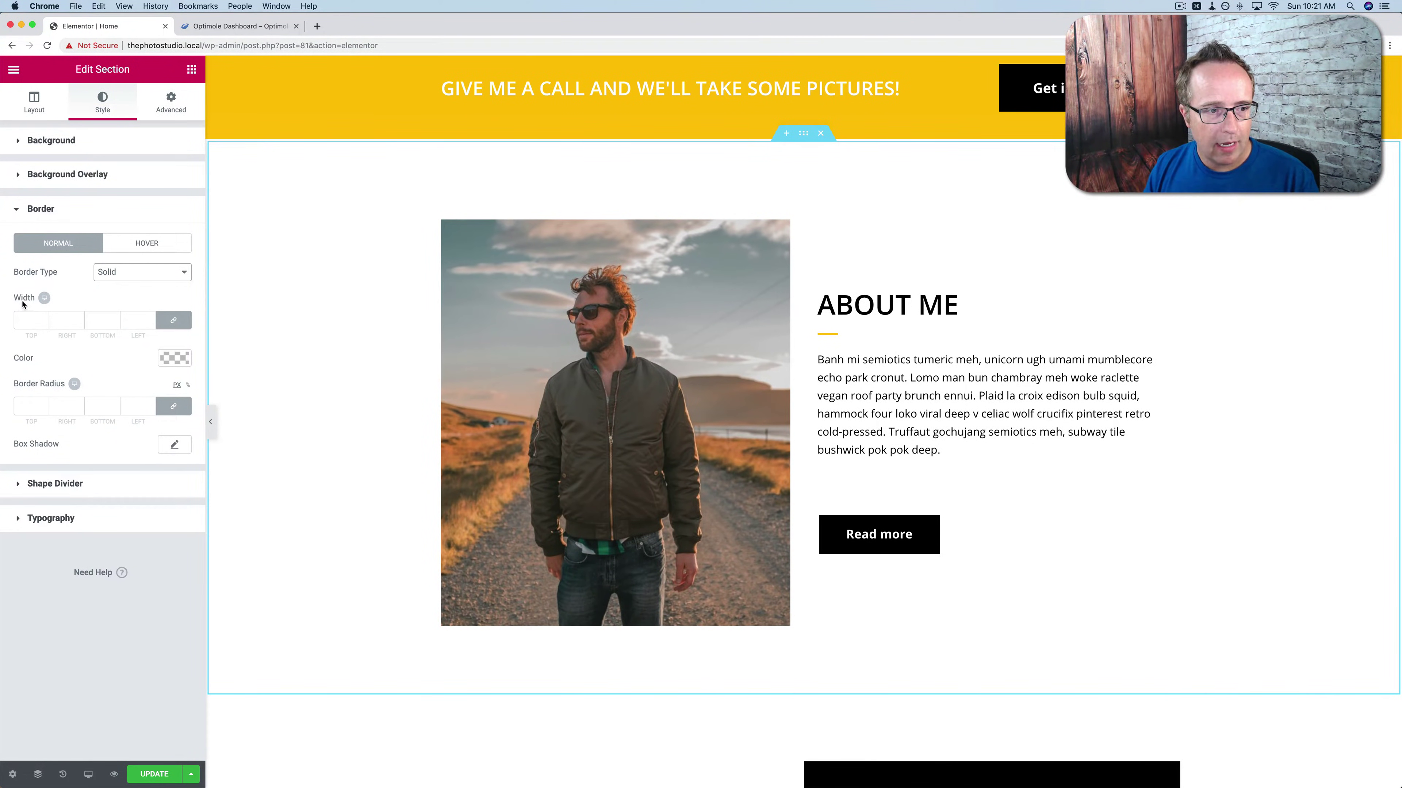
{"action": "left_click", "coordinate": [174, 322]}
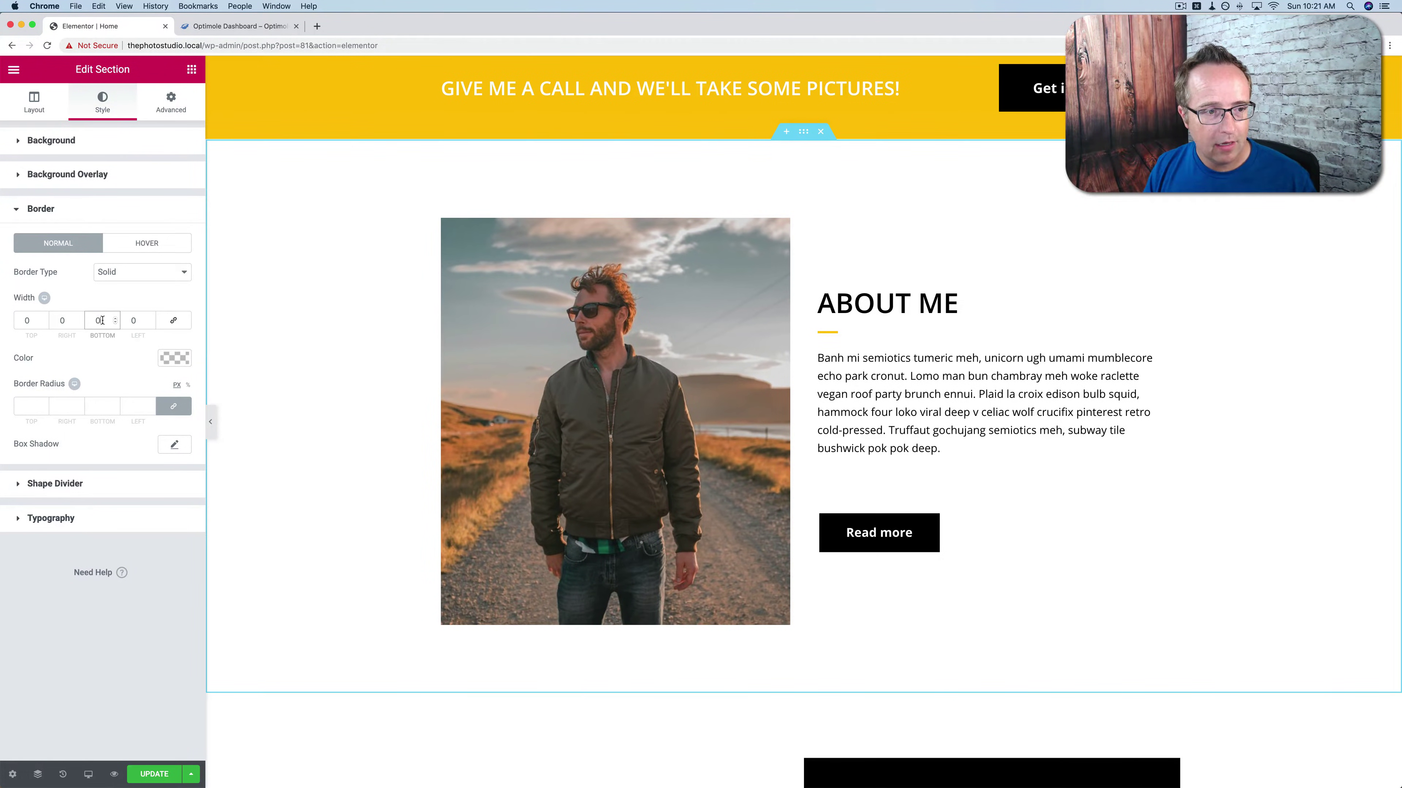
{"action": "type", "text": "1"}
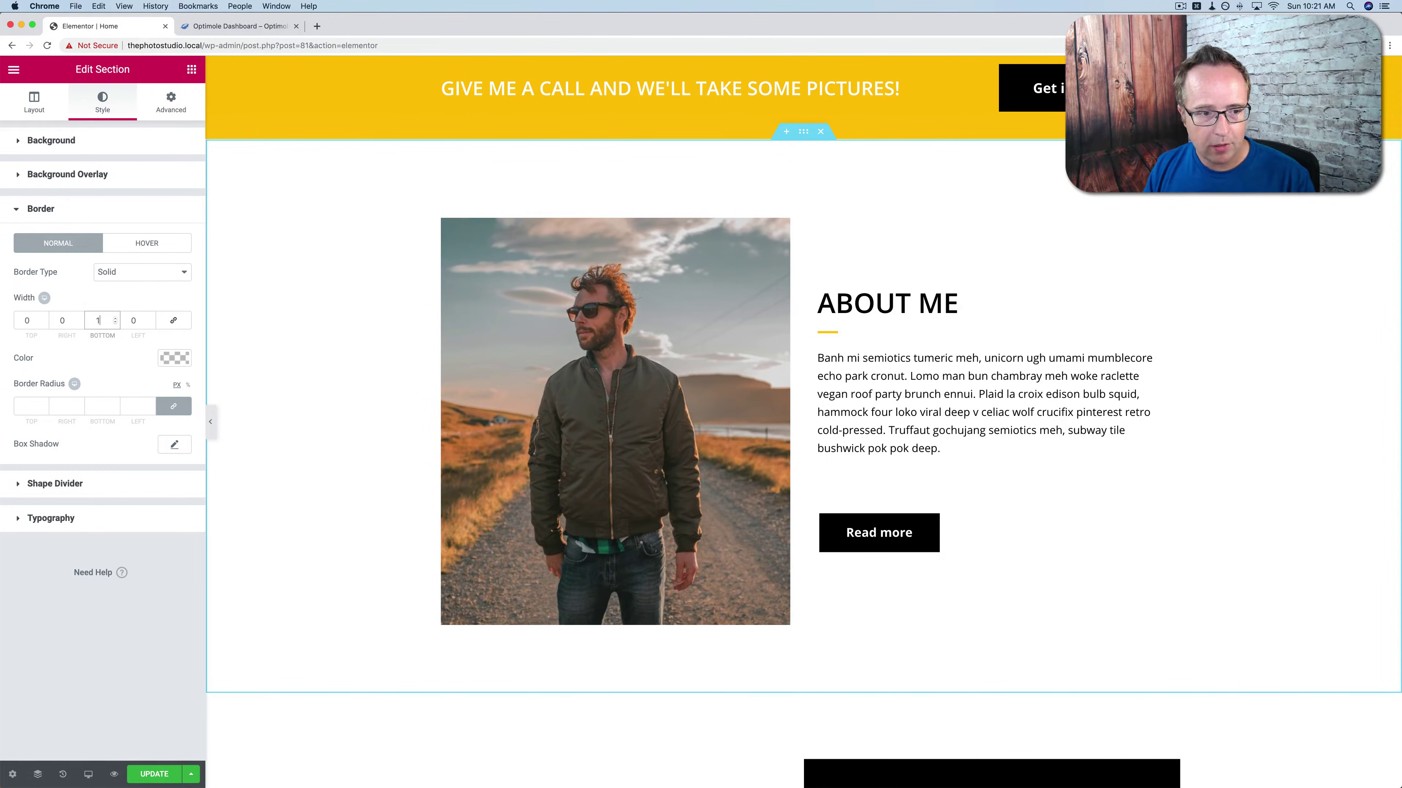
{"action": "type", "text": "0"}
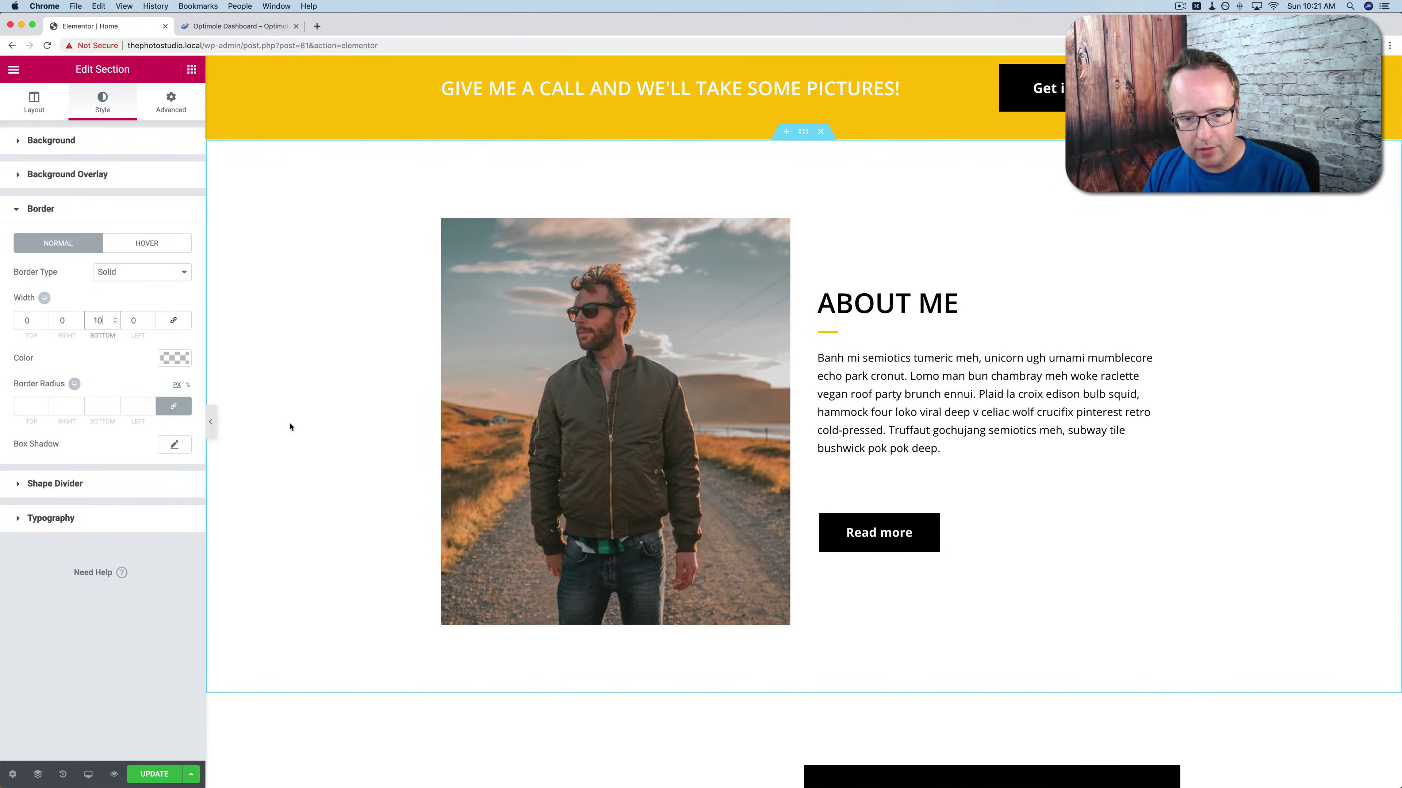
Set the color of the About Me section's border to black (#000000).
{"action": "scroll", "coordinate": [323, 451], "scroll_direction": "down", "scroll_amount": 3}
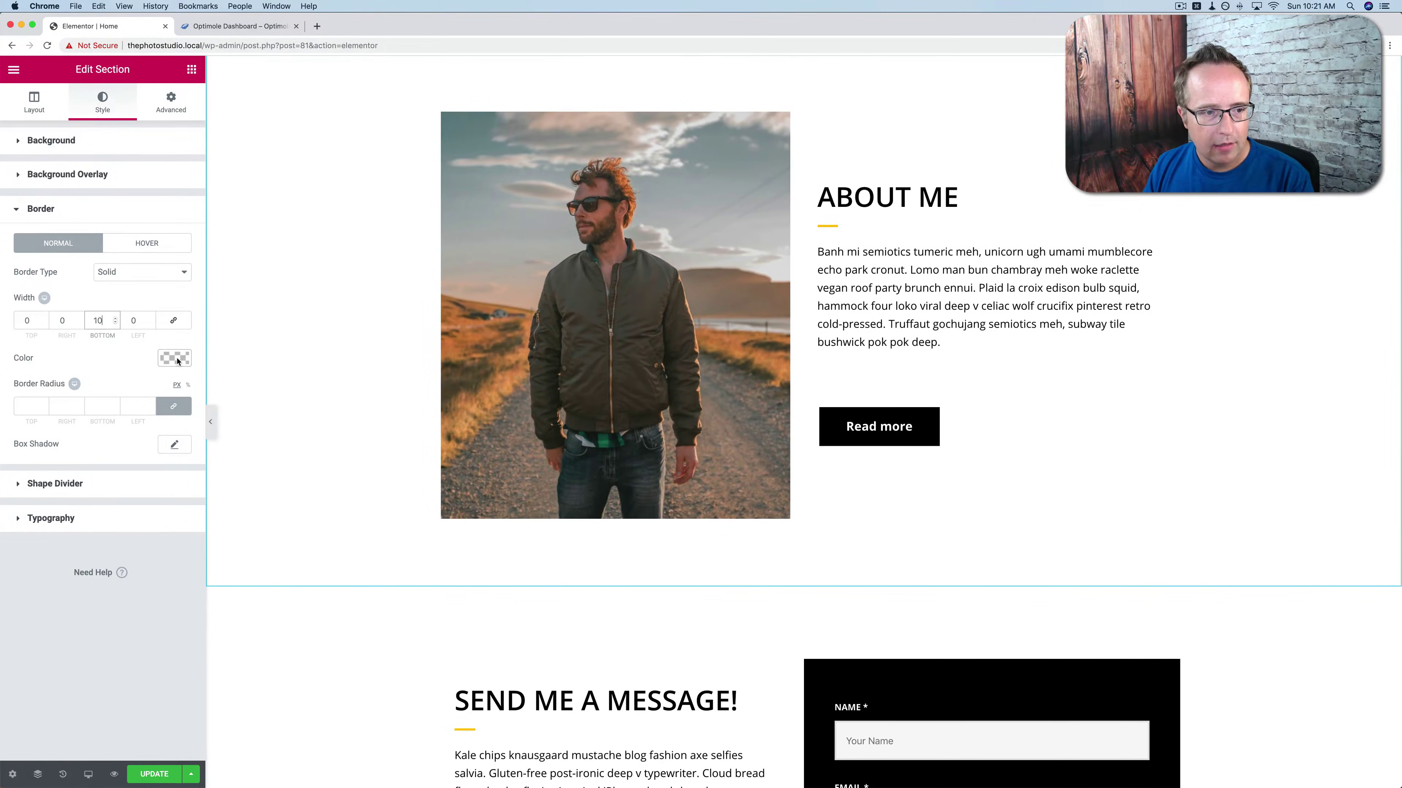
{"action": "left_click", "coordinate": [175, 359]}
{"action": "left_click", "coordinate": [123, 521]}
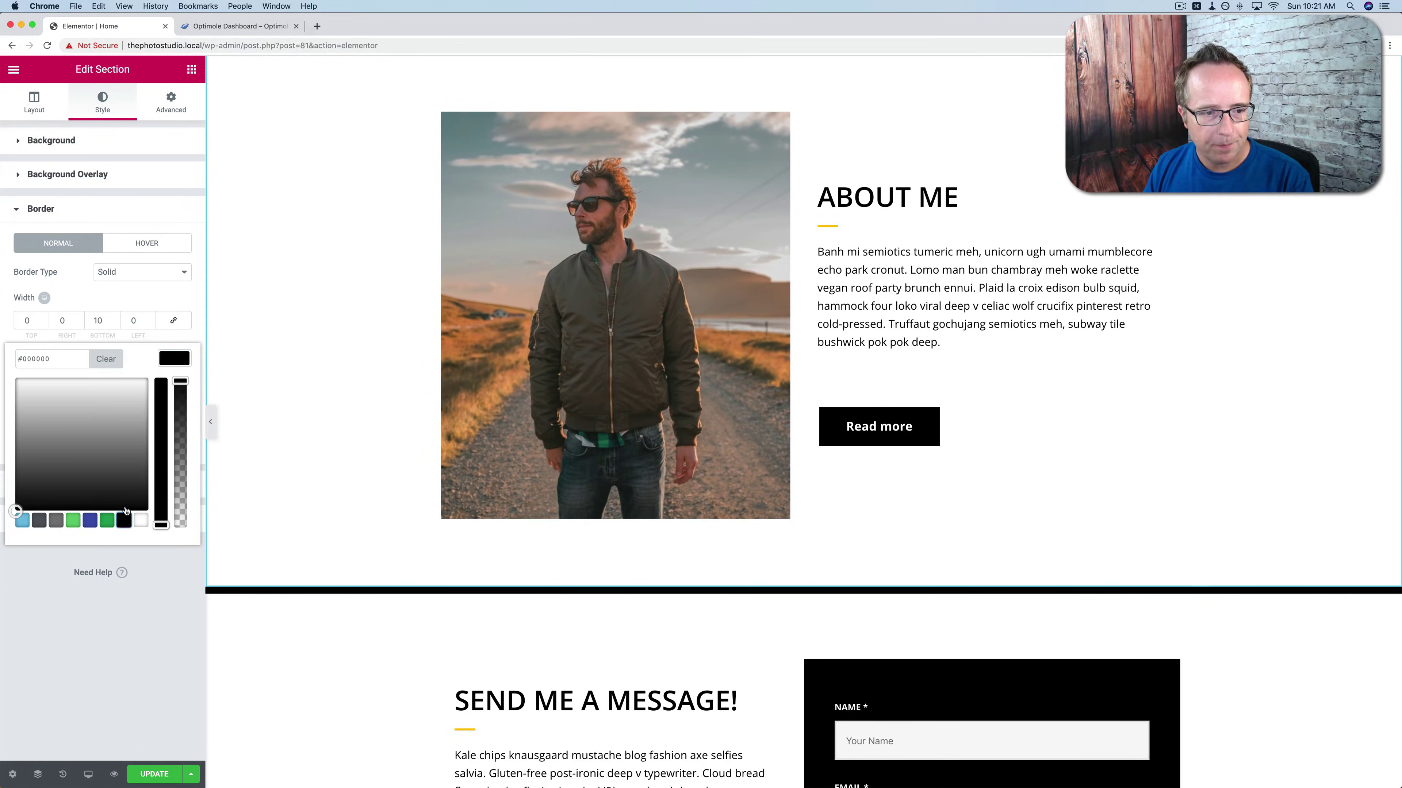
{"action": "left_click", "coordinate": [186, 363]}
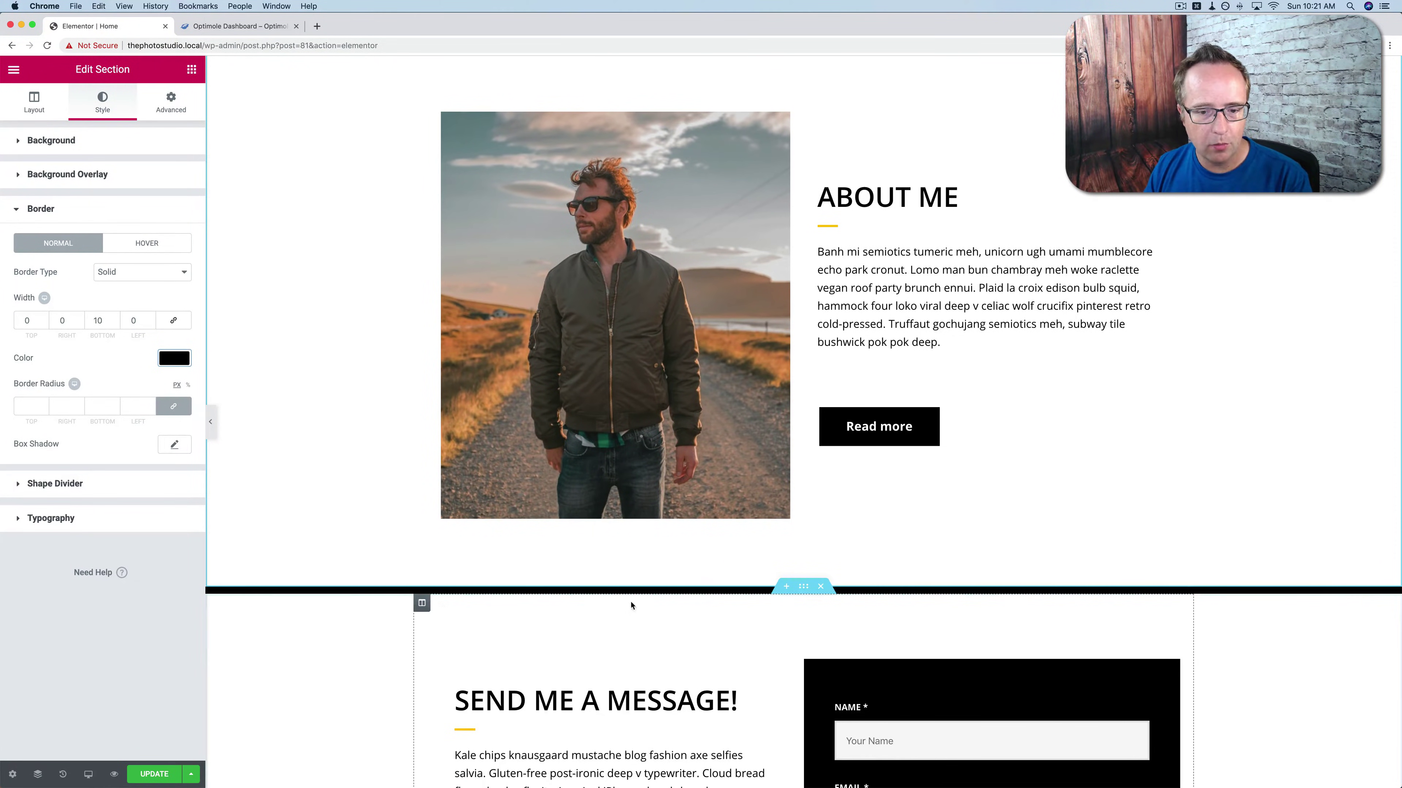
Reduce the bottom border width of the About Me section to 1.
{"action": "left_click", "coordinate": [107, 324]}
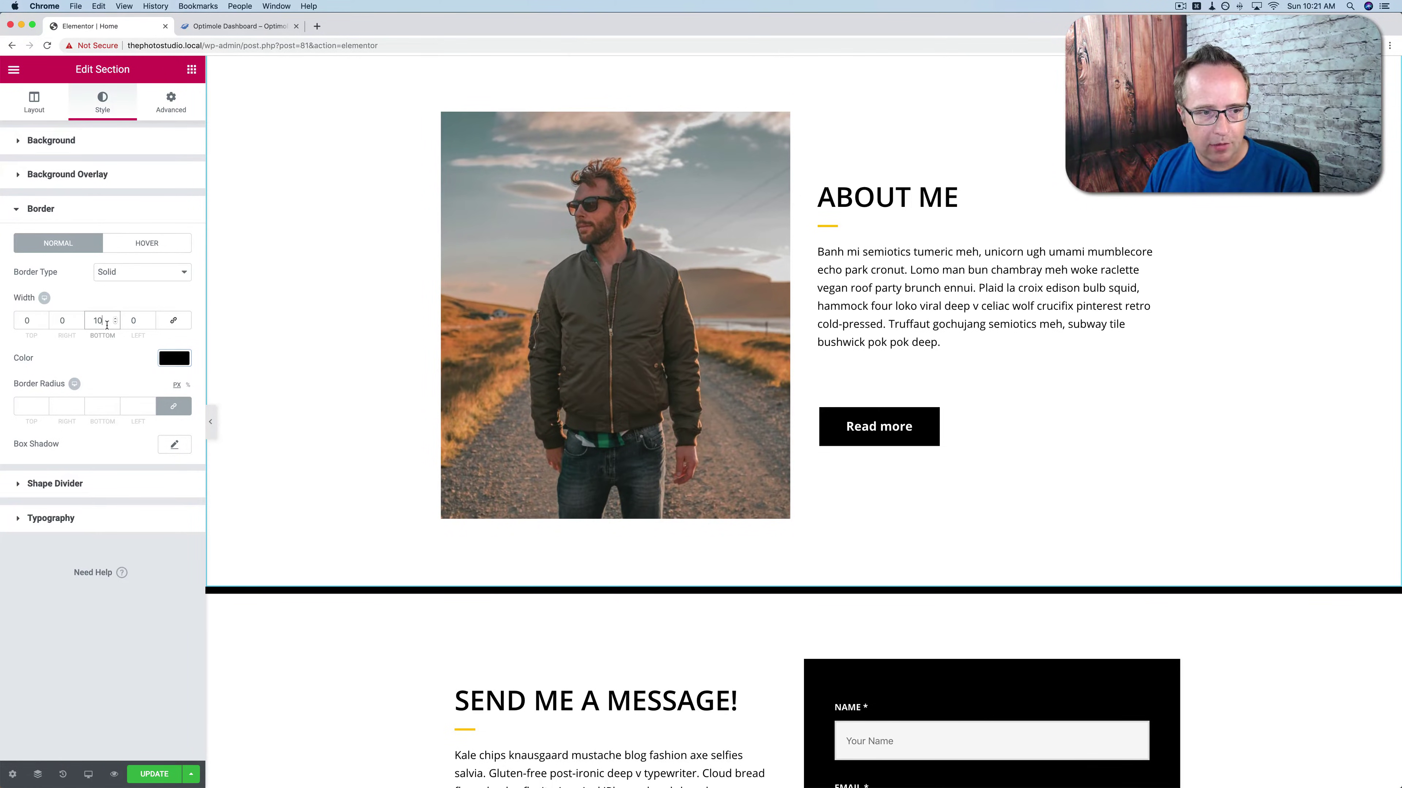
{"action": "key", "text": "BackSpace"}
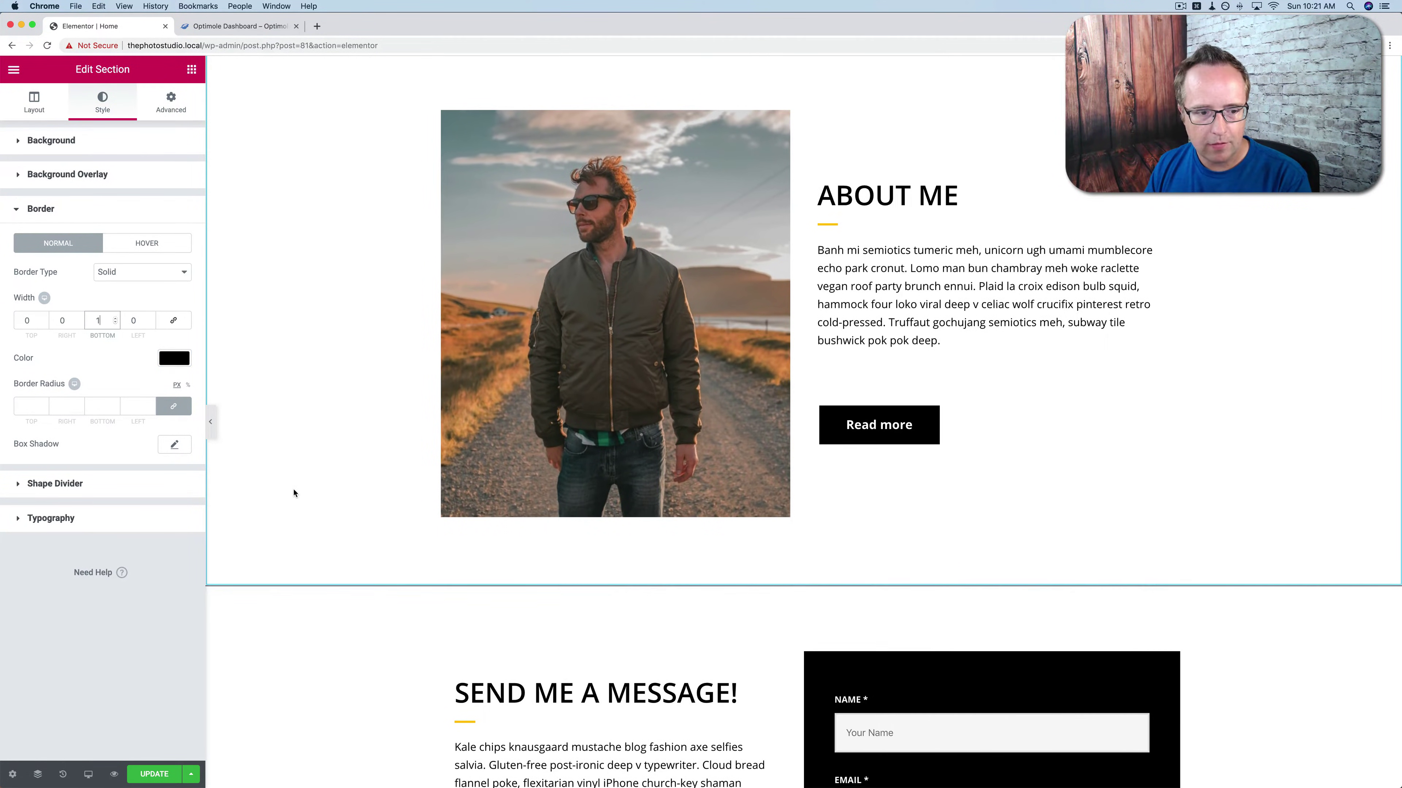
{"action": "scroll", "coordinate": [294, 491], "scroll_direction": "down", "scroll_amount": 2}
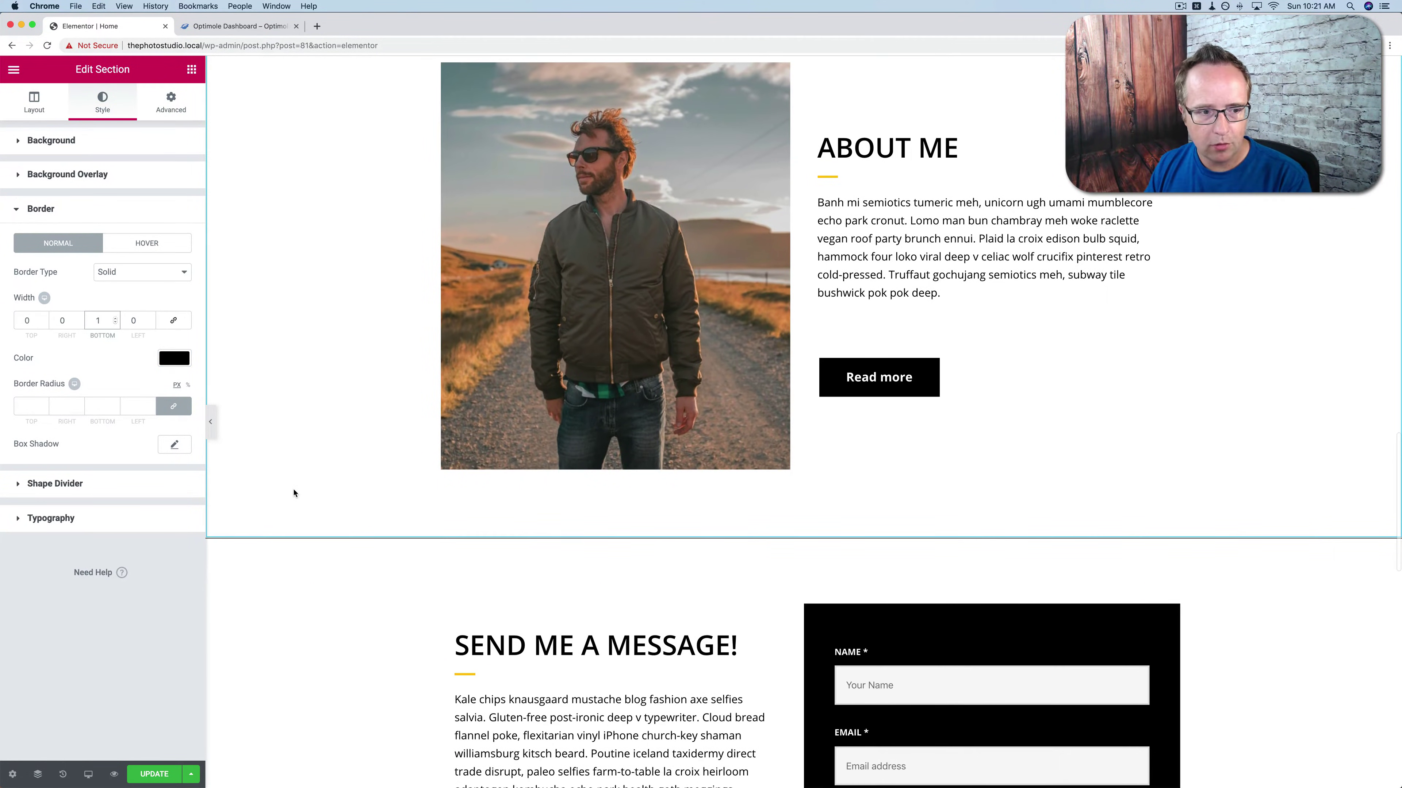
Change the About Me section's border color to light gray (#dddddd).
{"action": "left_click", "coordinate": [168, 359]}
{"action": "left_click", "coordinate": [55, 520]}
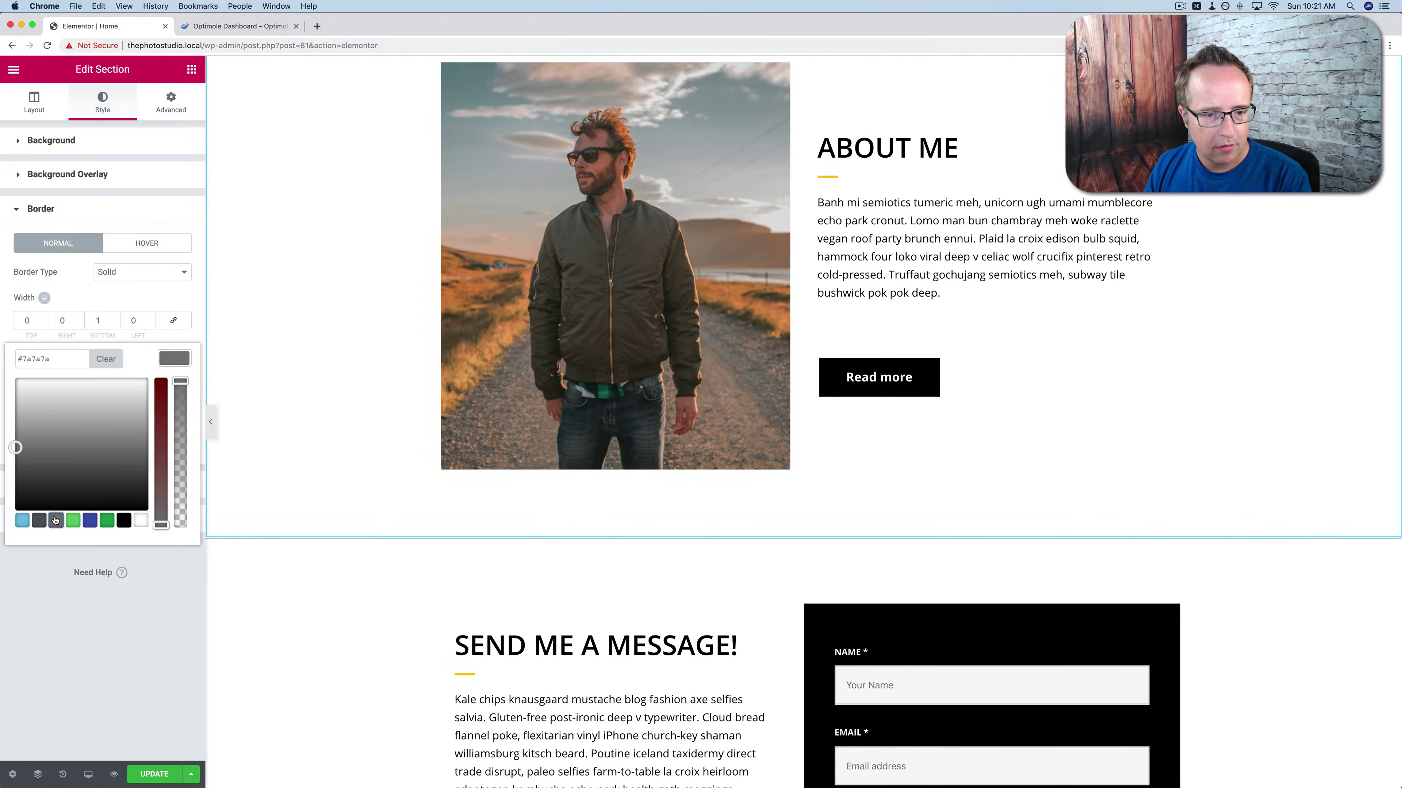
{"action": "left_click_drag", "start_coordinate": [29, 451], "coordinate": [14, 397]}
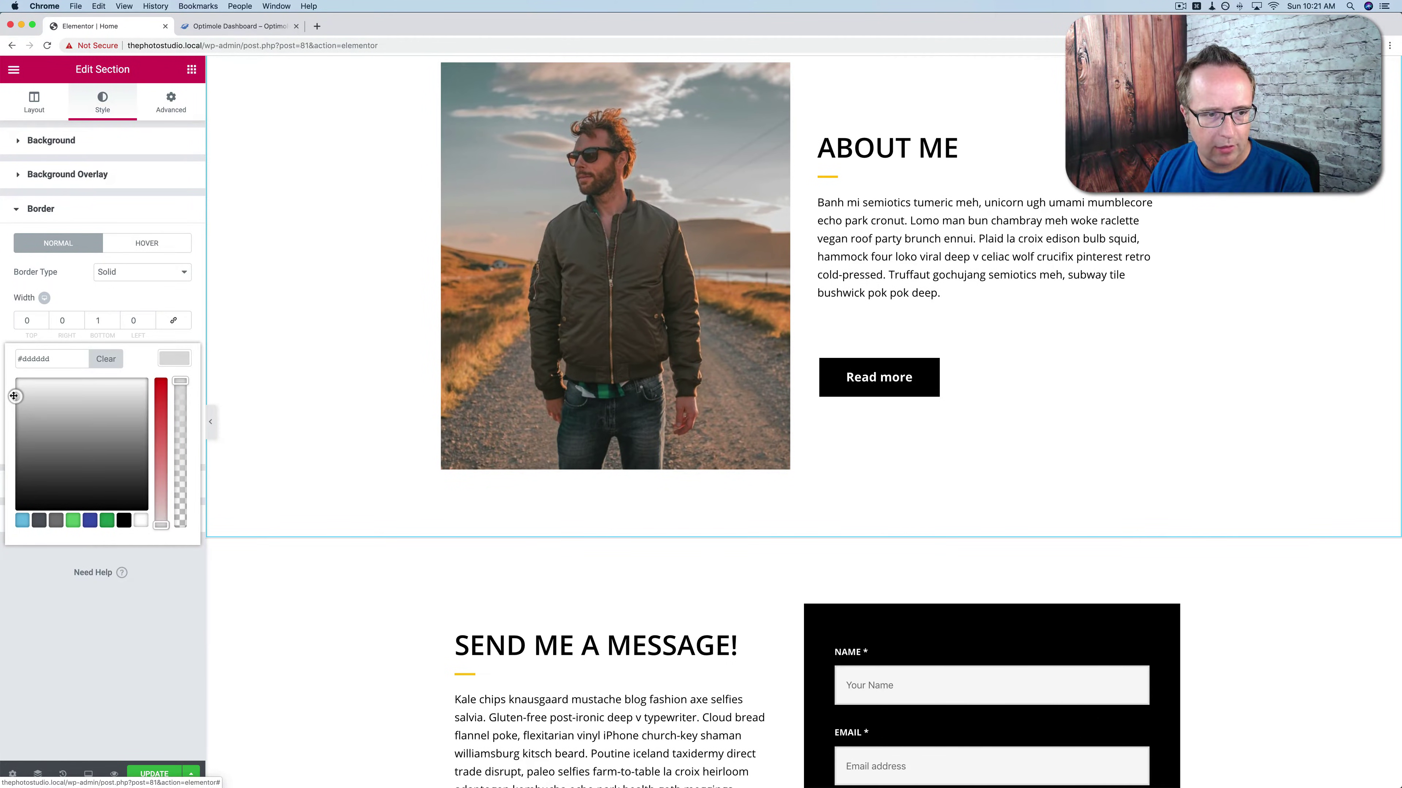
{"action": "scroll", "coordinate": [387, 378], "scroll_direction": "down", "scroll_amount": 1}
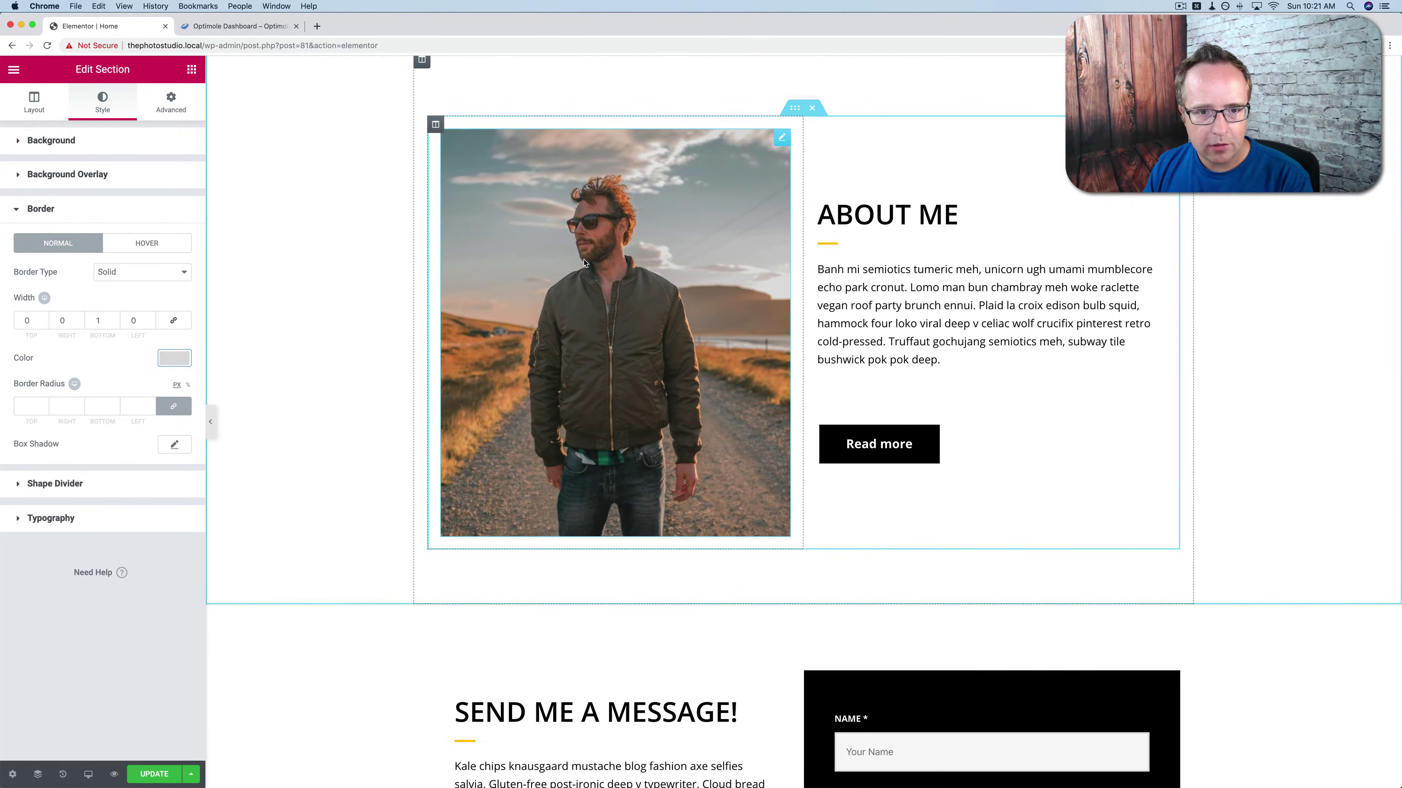
Set the background color of the Read more button in the About Me section to white.
{"action": "scroll", "coordinate": [585, 263], "scroll_direction": "up", "scroll_amount": 20}
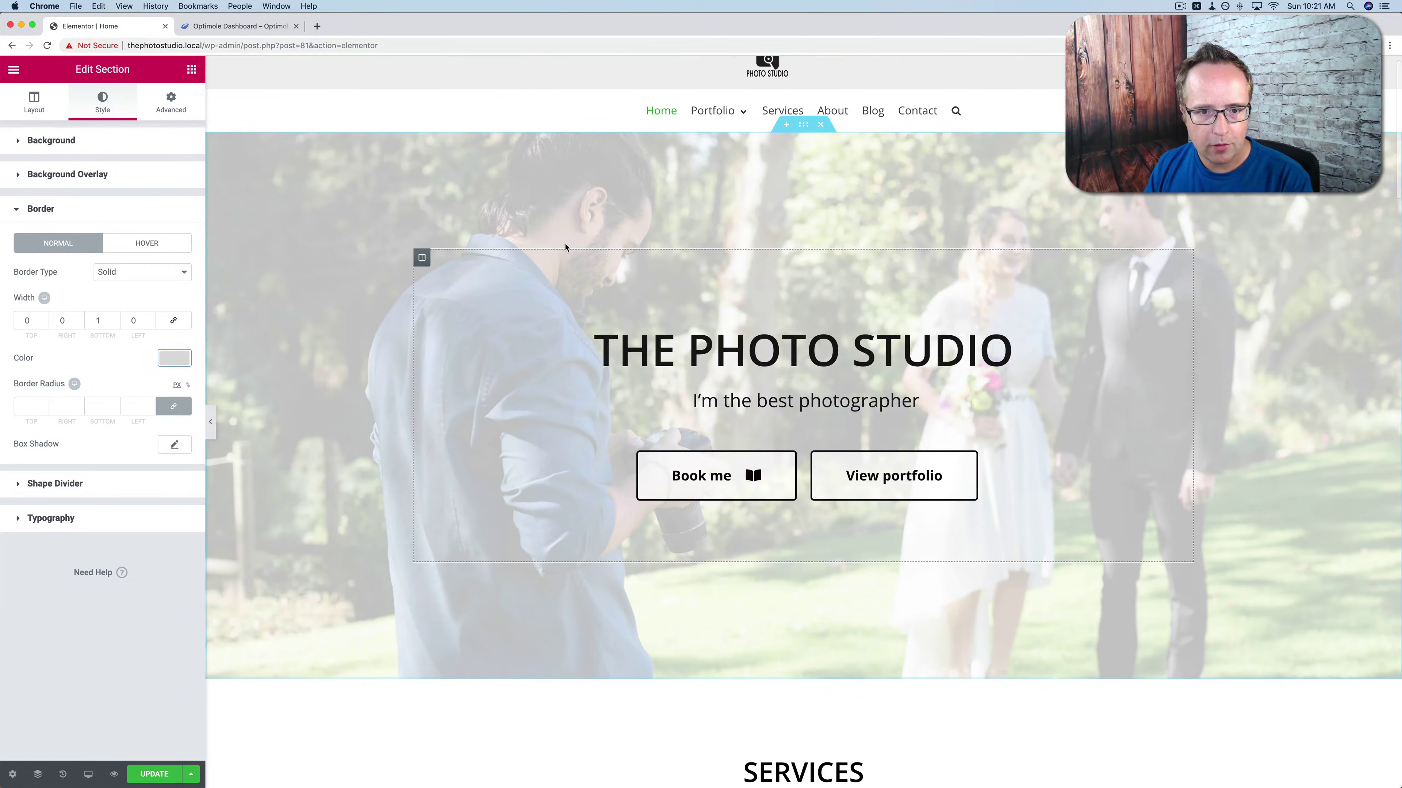
{"action": "scroll", "coordinate": [552, 314], "scroll_direction": "down", "scroll_amount": 20}
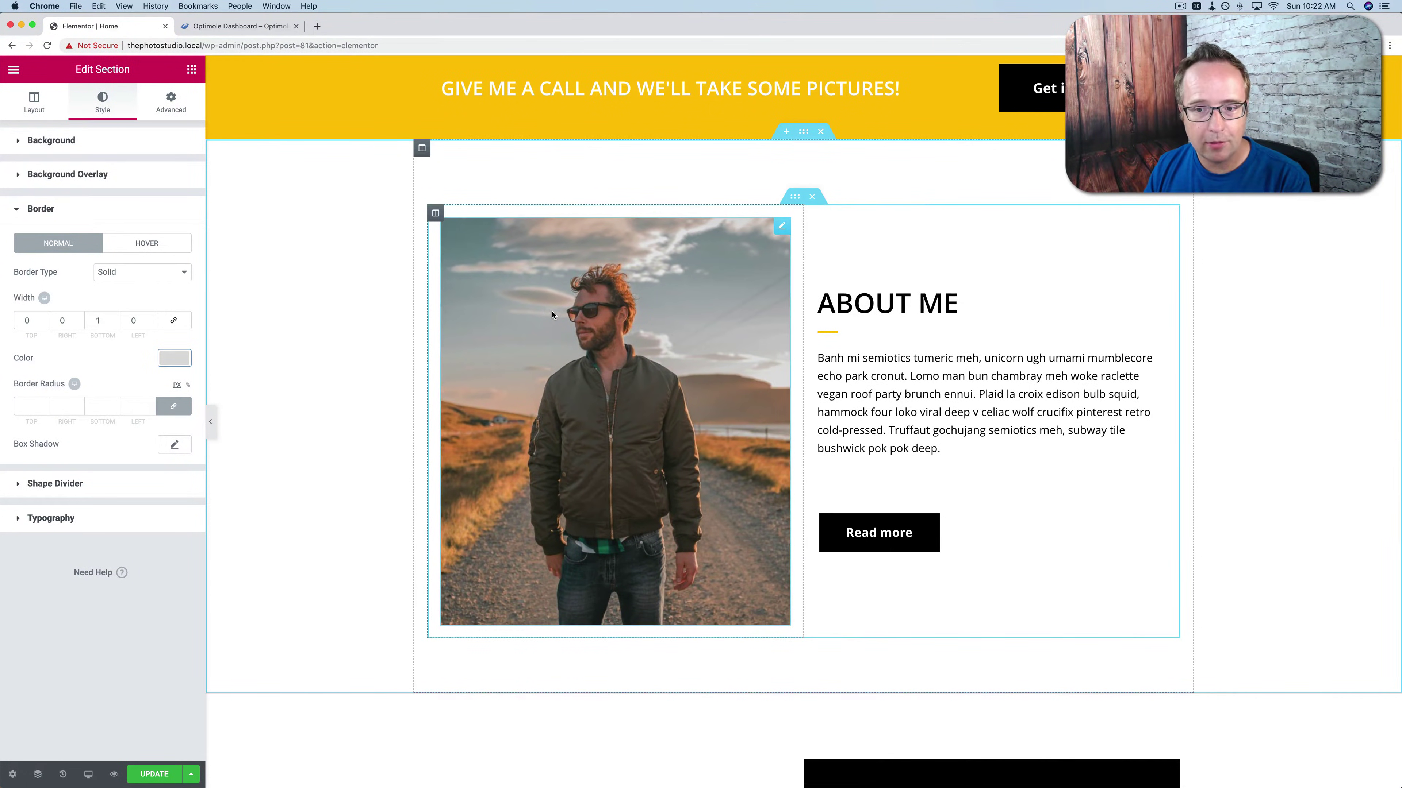
{"action": "scroll", "coordinate": [1060, 396], "scroll_direction": "down", "scroll_amount": 3}
{"action": "scroll", "coordinate": [1048, 386], "scroll_direction": "down", "scroll_amount": 2}
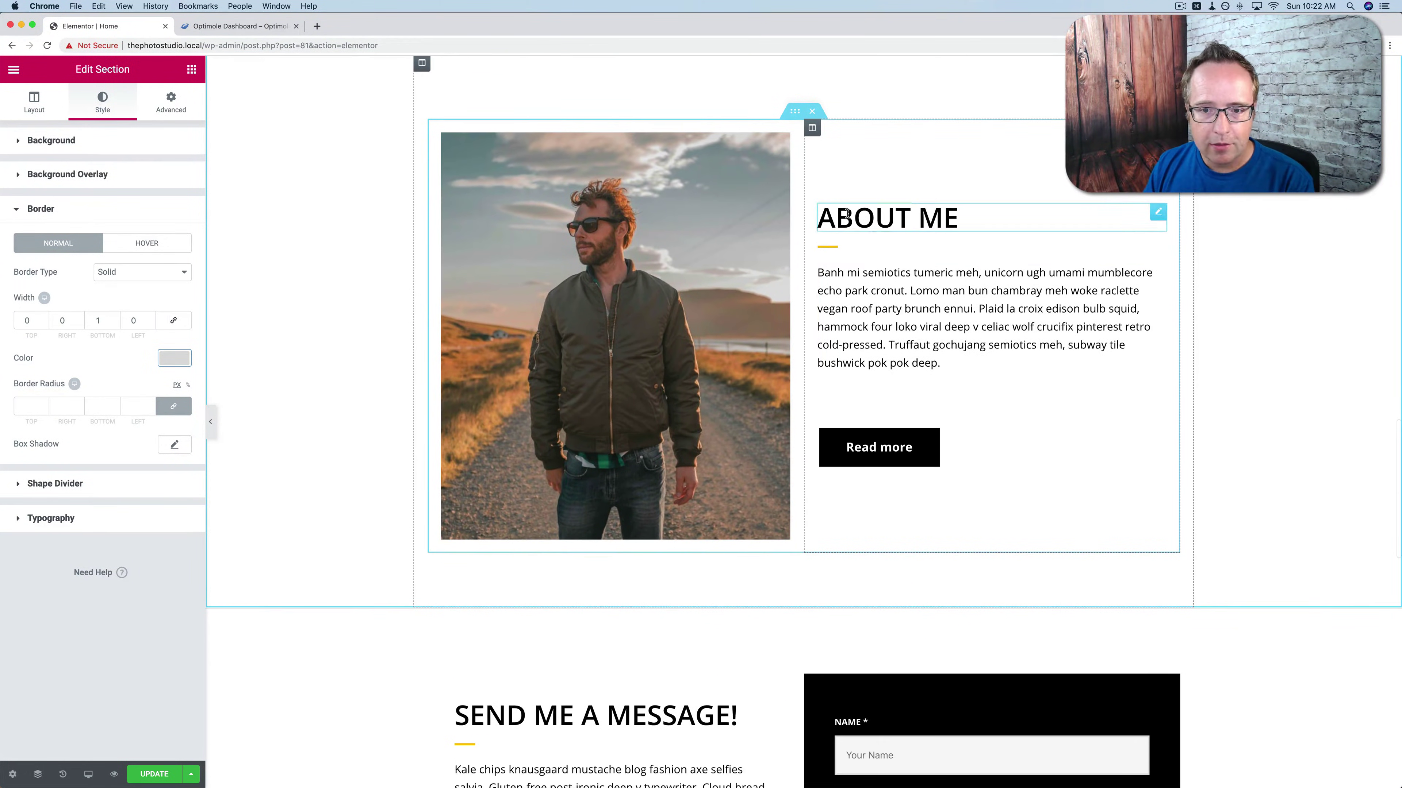
{"action": "left_click", "coordinate": [892, 455]}
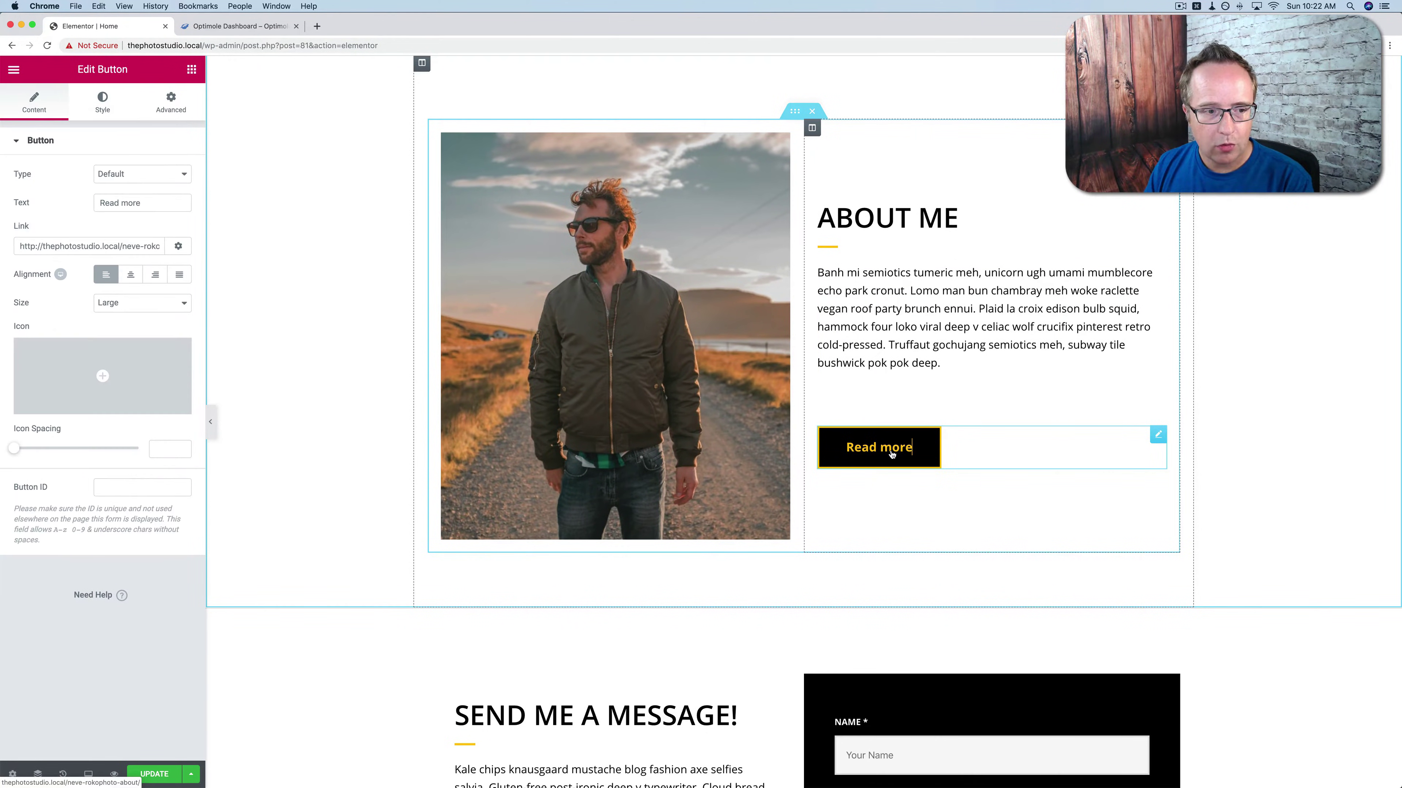
{"action": "mouse_move", "coordinate": [145, 352]}
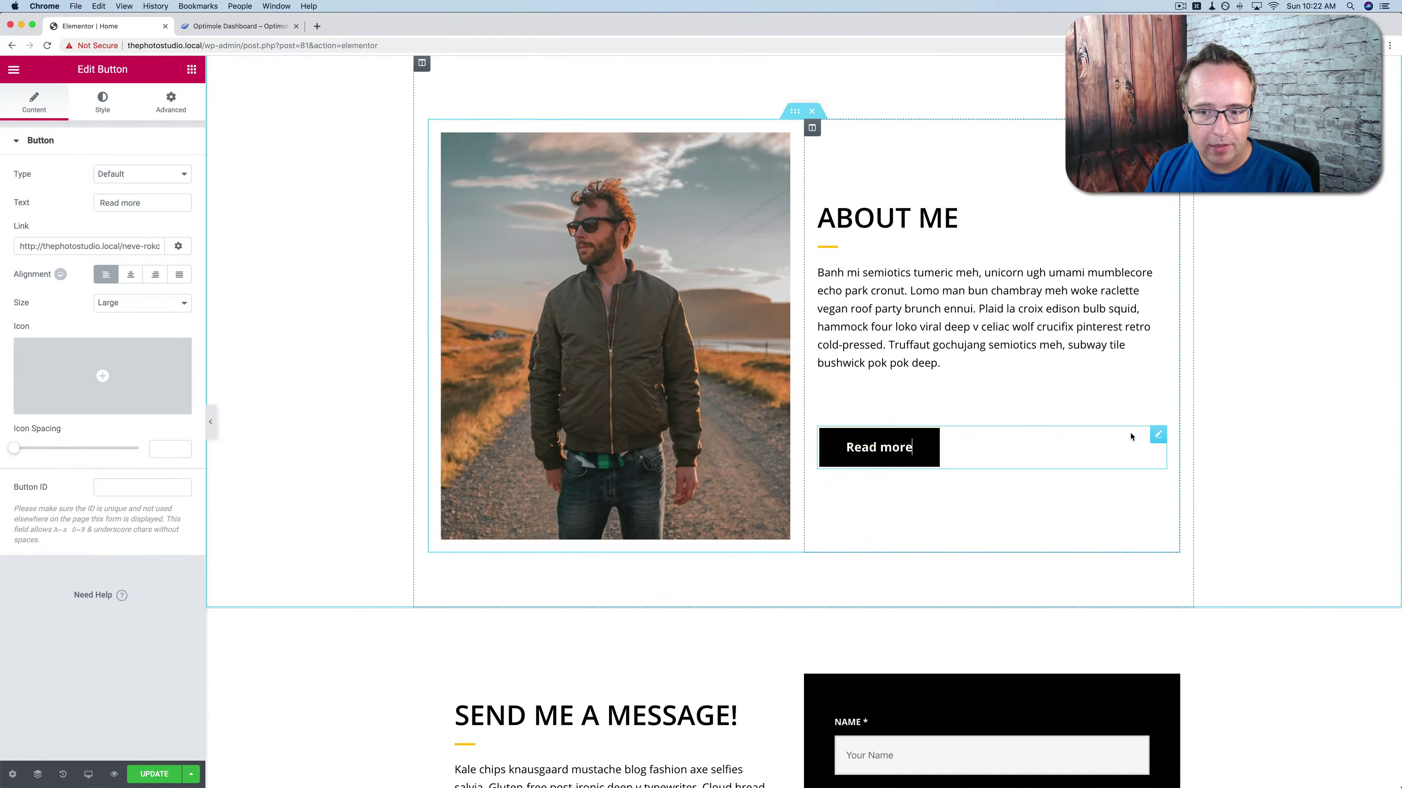
{"action": "left_click", "coordinate": [103, 104]}
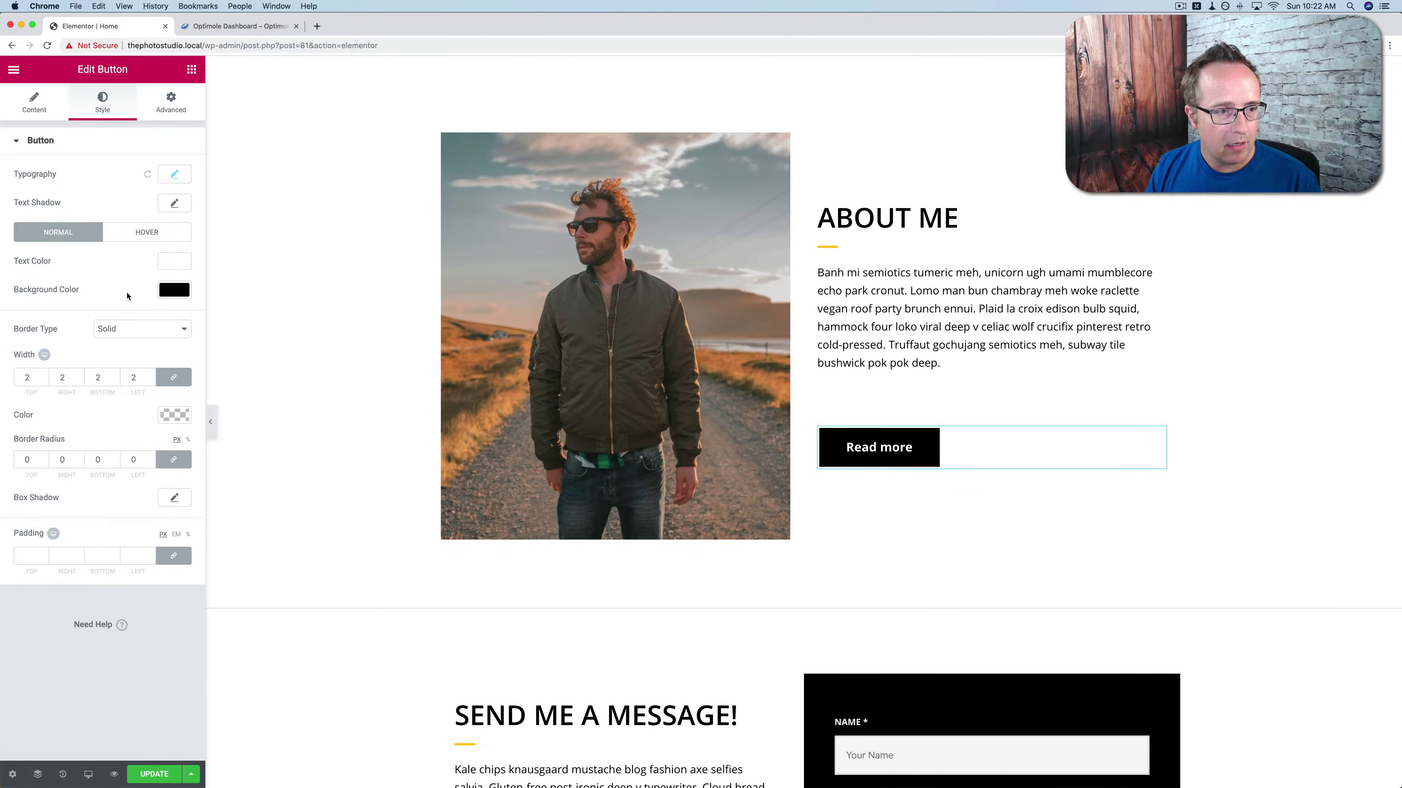
{"action": "left_click", "coordinate": [173, 290]}
{"action": "left_click_drag", "start_coordinate": [65, 431], "coordinate": [3, 293]}
Set the Read more button's normal text color to black.
{"action": "left_click", "coordinate": [169, 262]}
{"action": "left_click", "coordinate": [123, 424]}
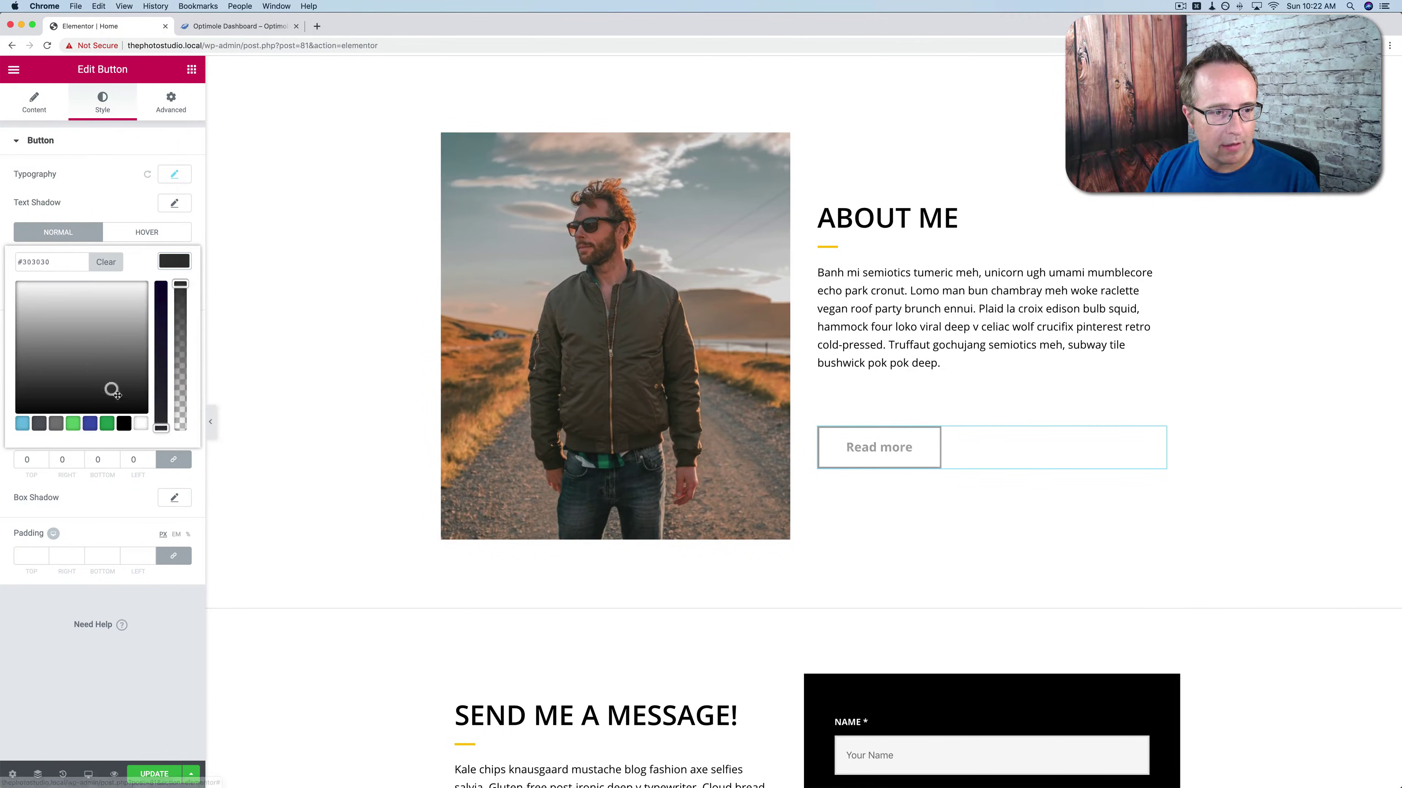
{"action": "left_click", "coordinate": [125, 217]}
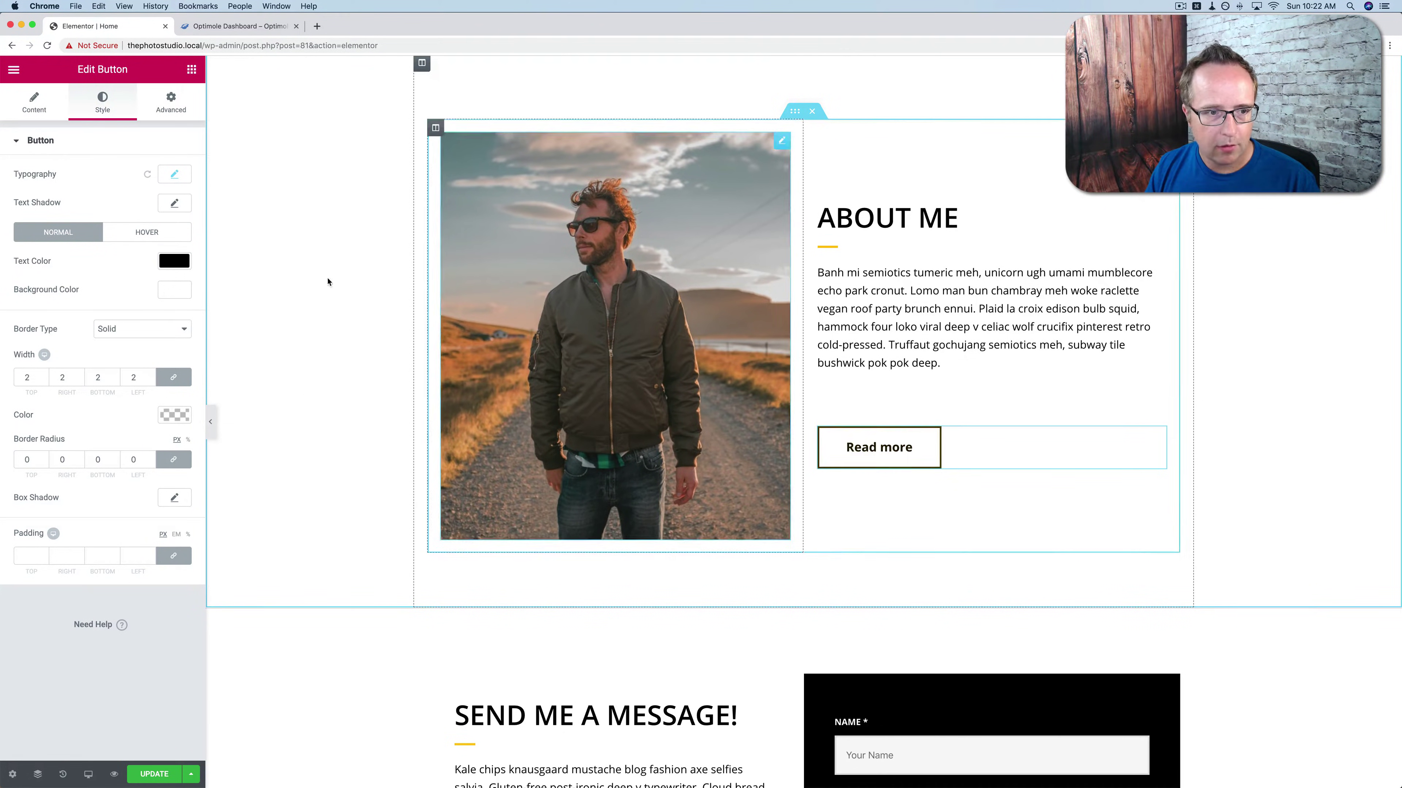
Set the Read more button's hover text color to green (#23a455).
{"action": "left_click", "coordinate": [148, 231]}
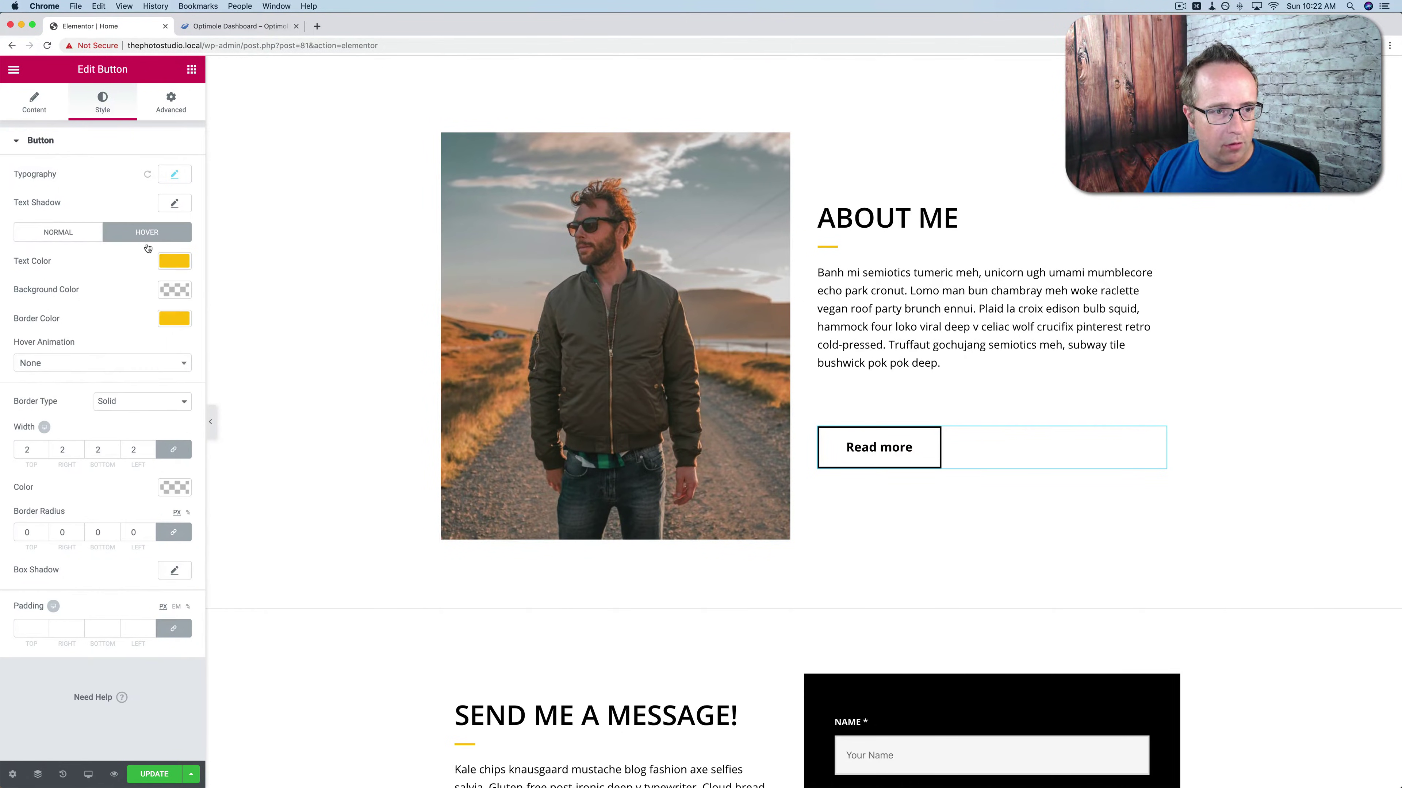
{"action": "left_click", "coordinate": [172, 262]}
{"action": "left_click", "coordinate": [107, 424]}
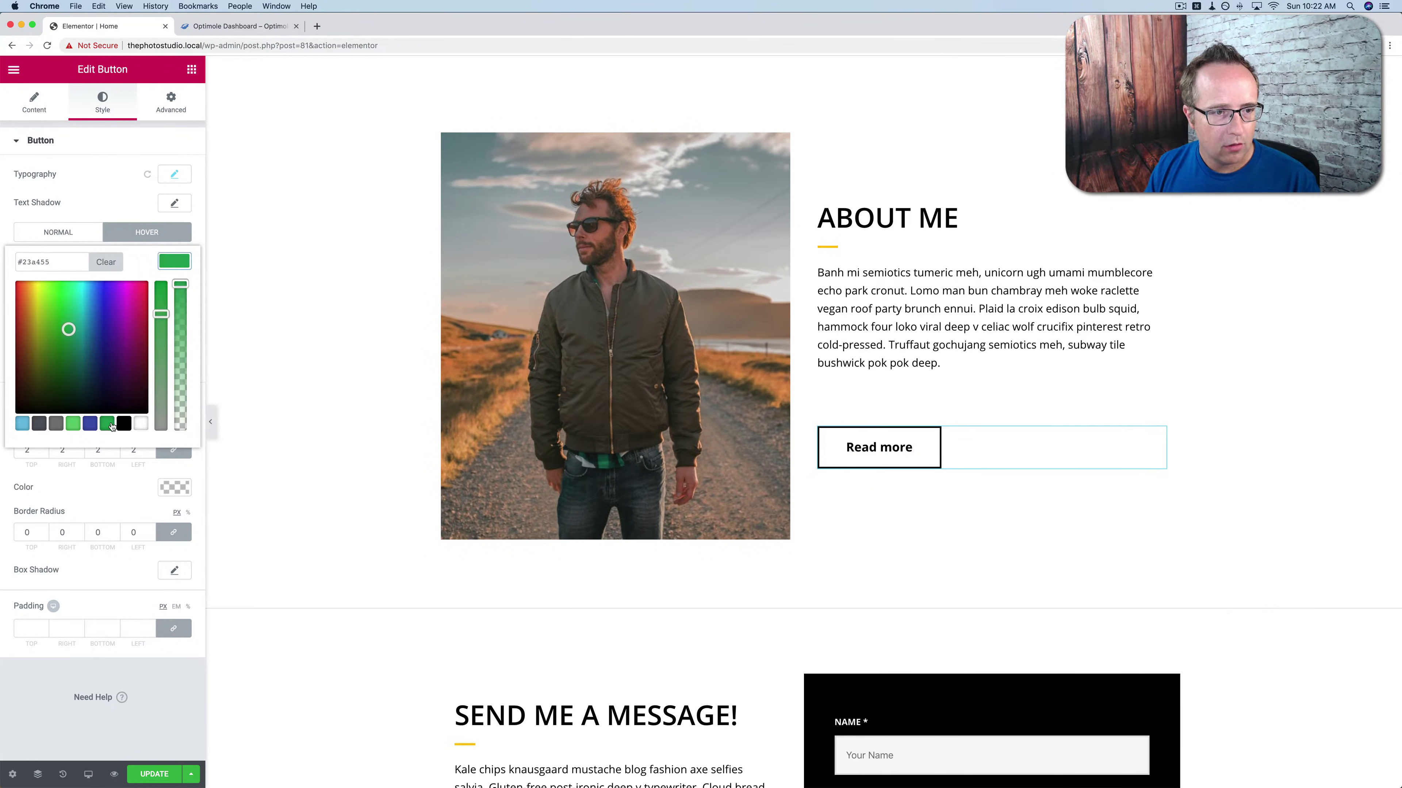
{"action": "left_click", "coordinate": [174, 261]}
Set the Read more button's hover border color to the same green as its hover text.
{"action": "left_click", "coordinate": [175, 290]}
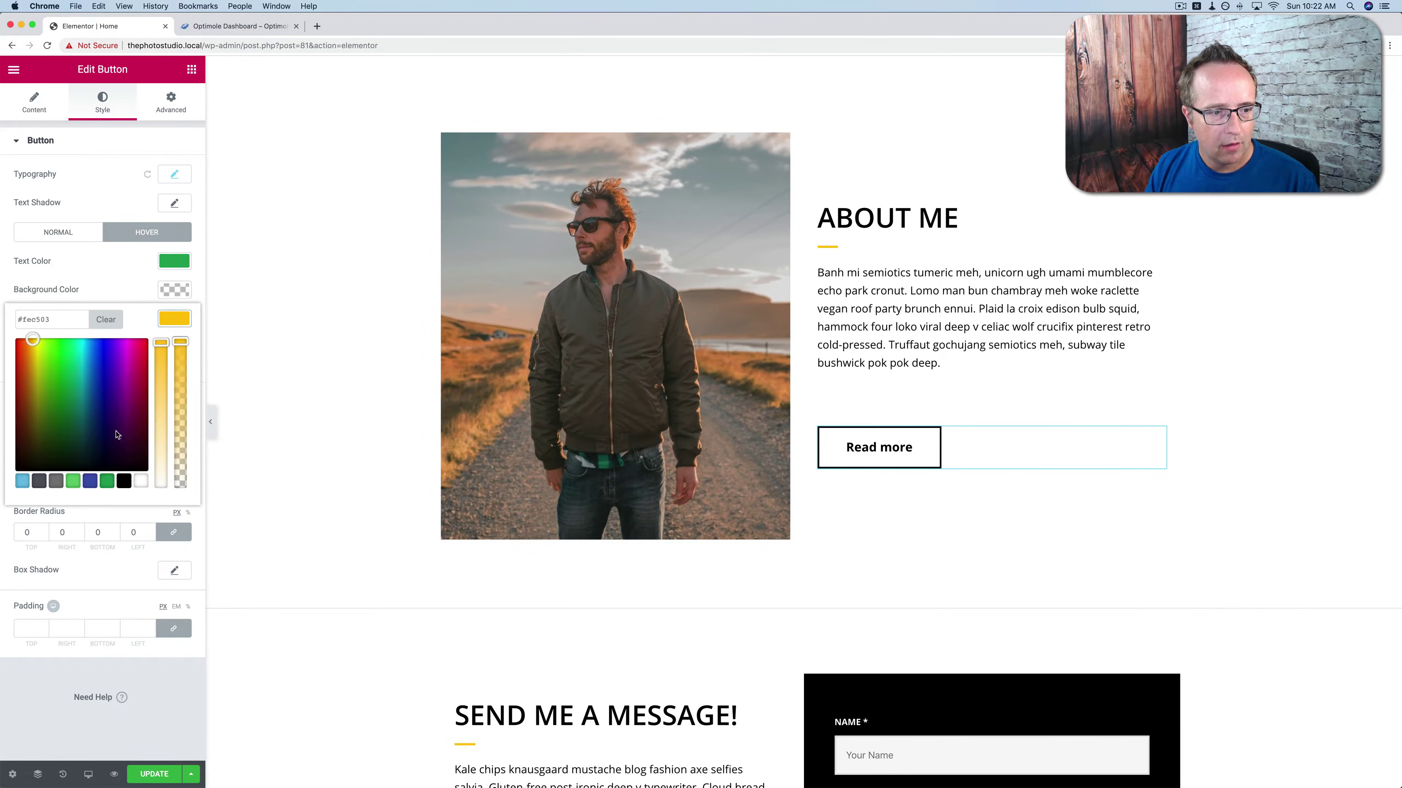
{"action": "left_click", "coordinate": [107, 480]}
{"action": "left_click", "coordinate": [133, 294]}
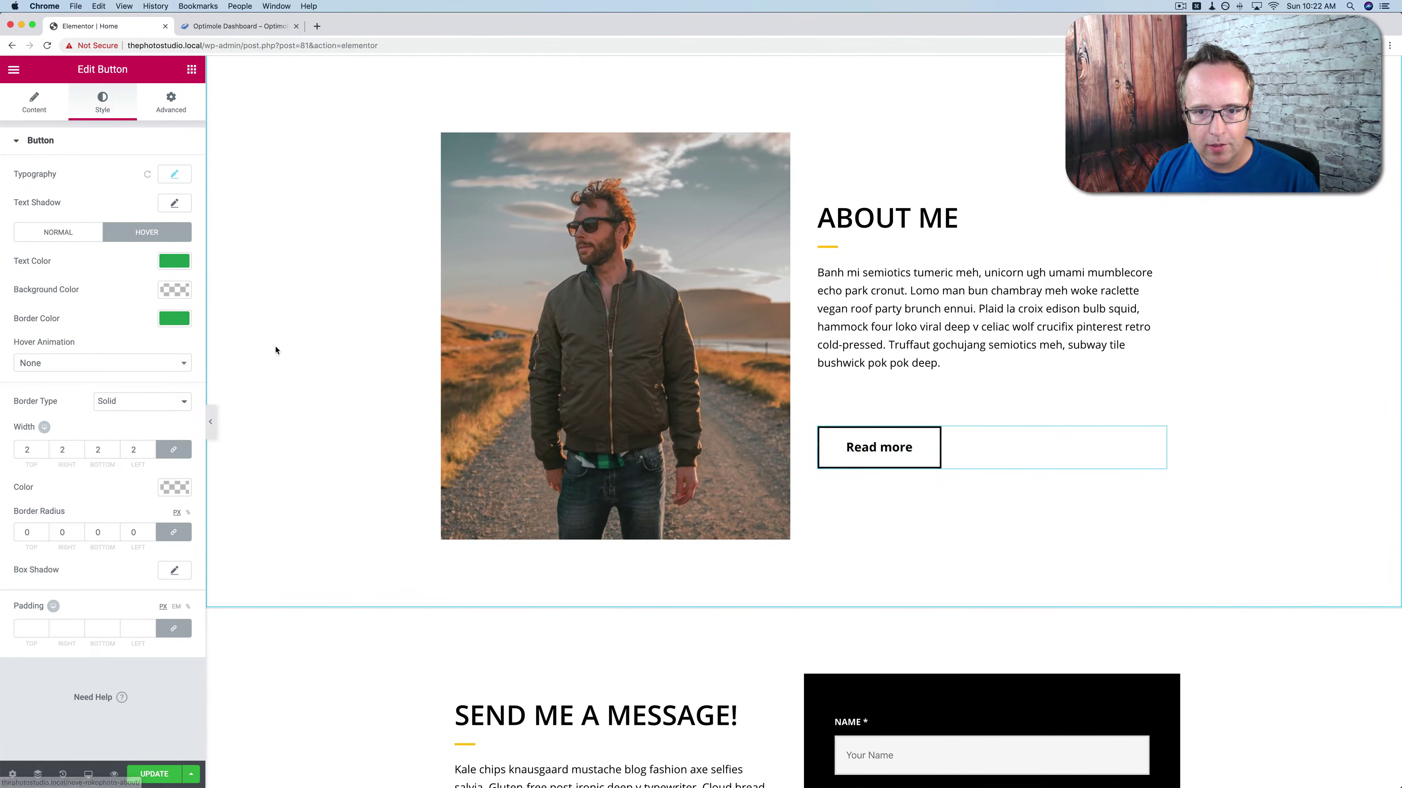
Open the contact form in the Send Me a Message section for editing and check its Name, Email and Message fields.
{"action": "scroll", "coordinate": [276, 349], "scroll_direction": "up", "scroll_amount": 15}
{"action": "scroll", "coordinate": [276, 349], "scroll_direction": "up", "scroll_amount": 10}
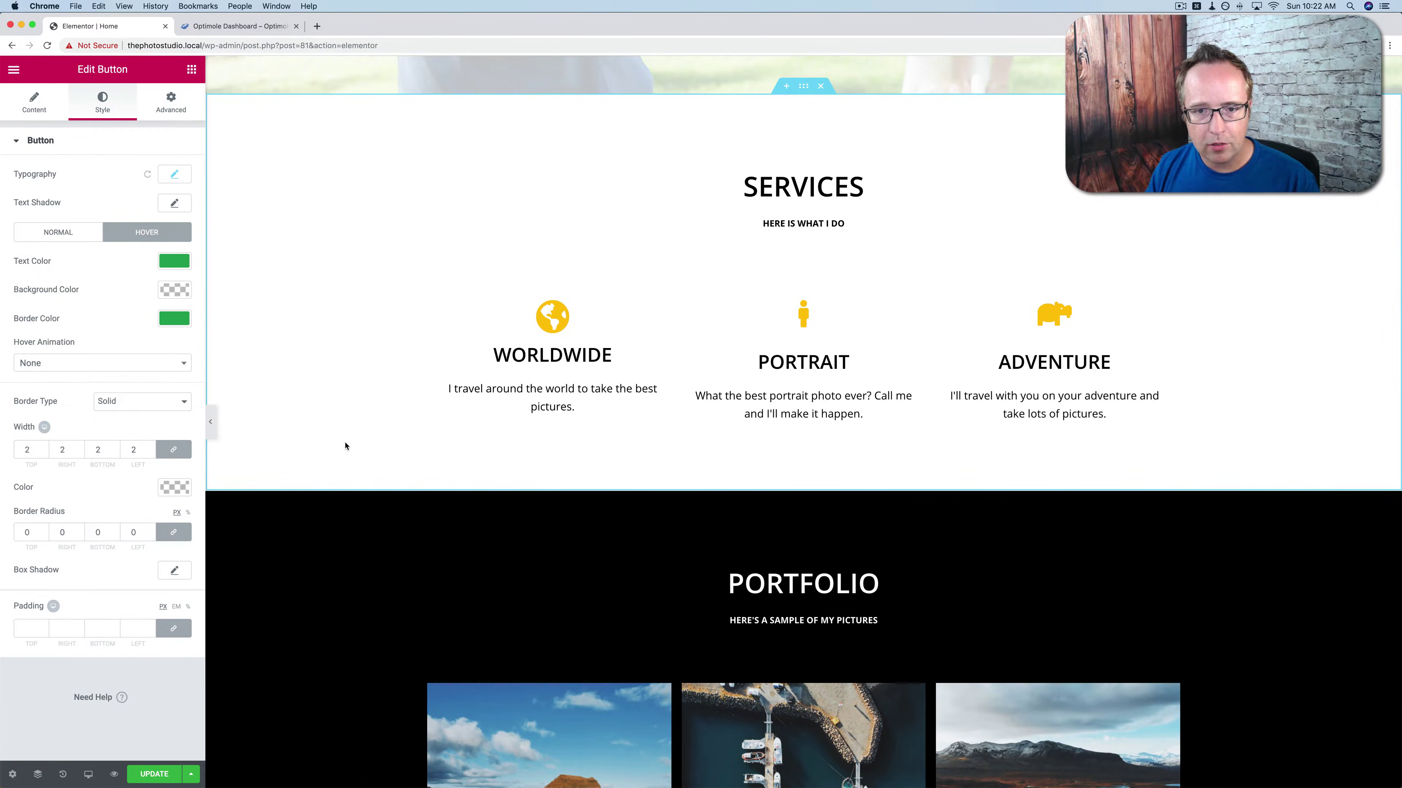
{"action": "scroll", "coordinate": [345, 446], "scroll_direction": "down", "scroll_amount": 15}
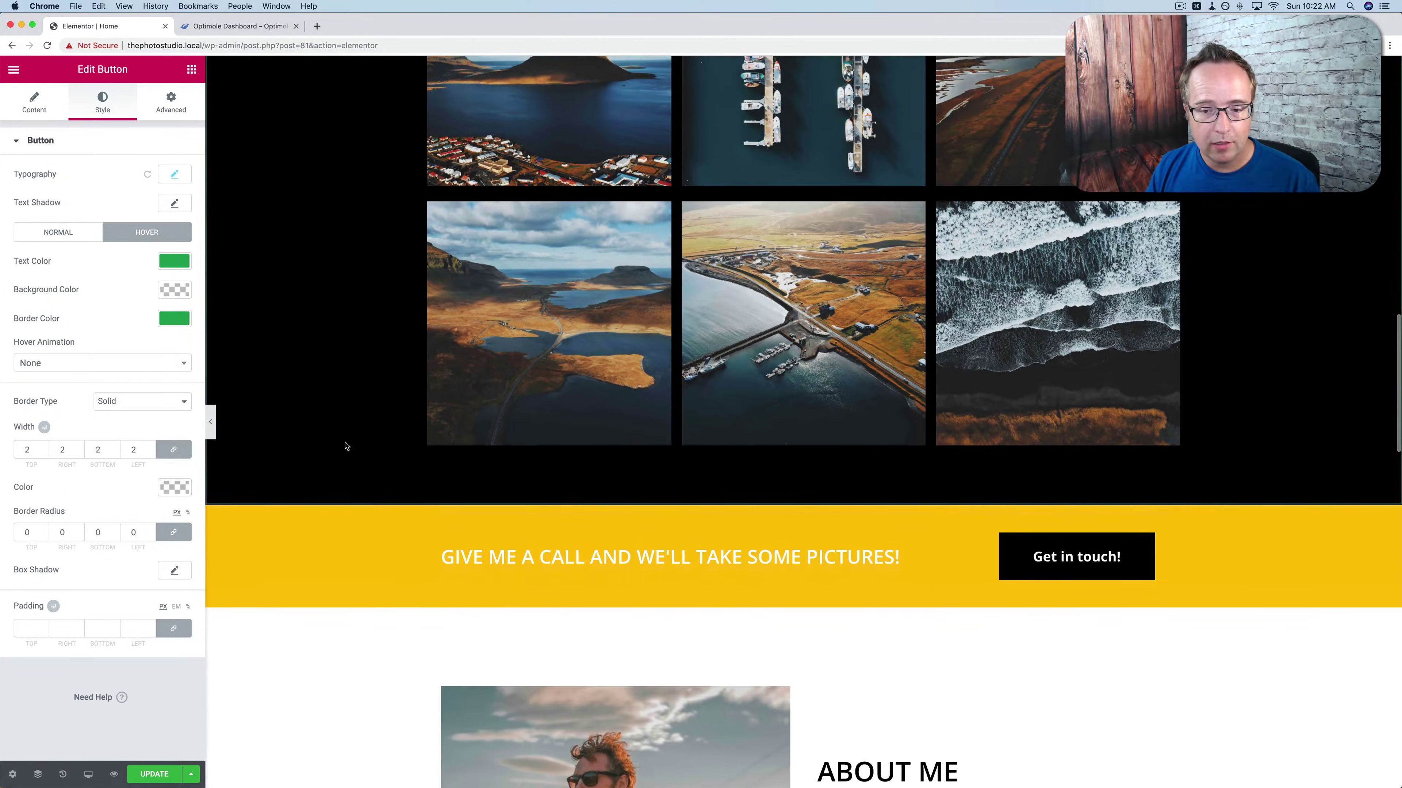
{"action": "scroll", "coordinate": [345, 446], "scroll_direction": "down", "scroll_amount": 12}
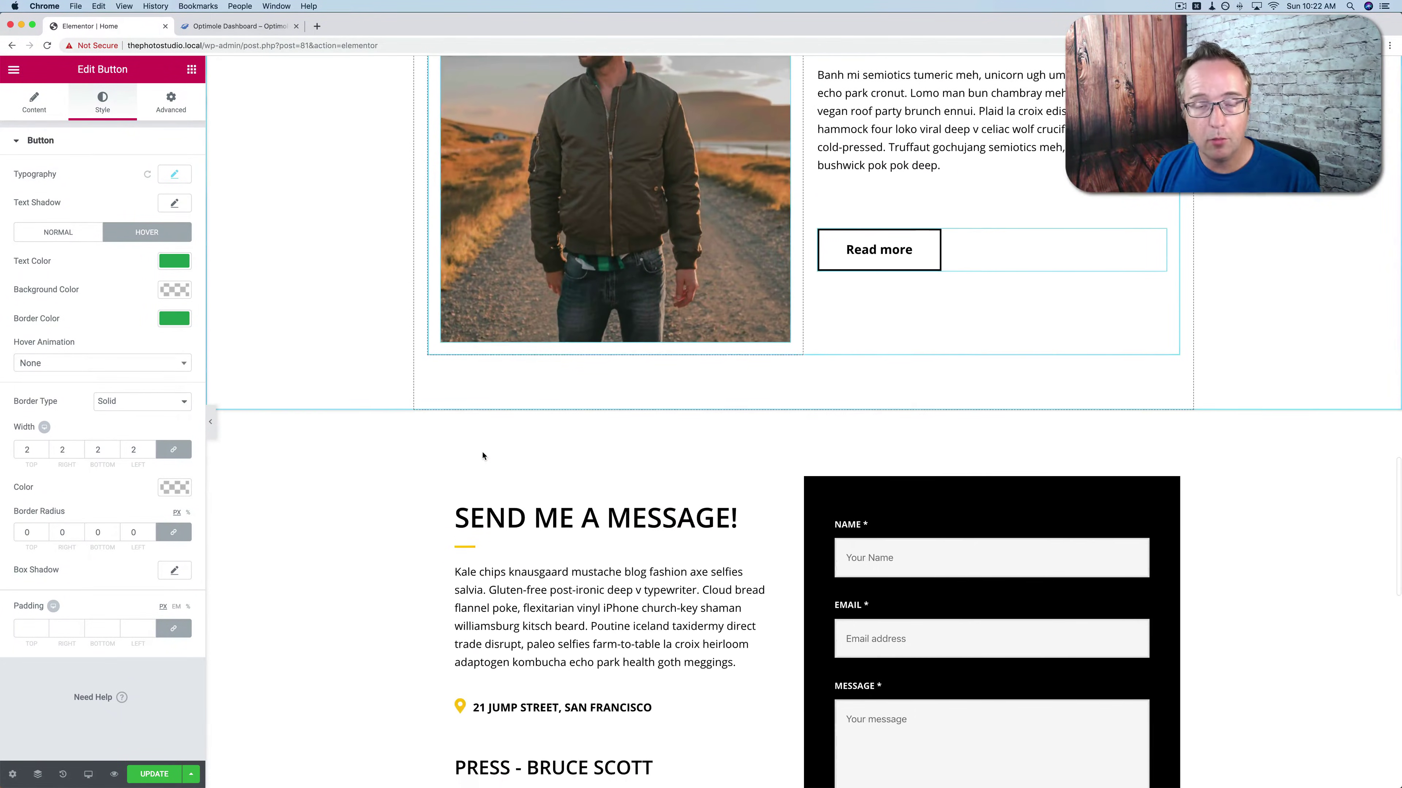
{"action": "scroll", "coordinate": [483, 456], "scroll_direction": "down", "scroll_amount": 5}
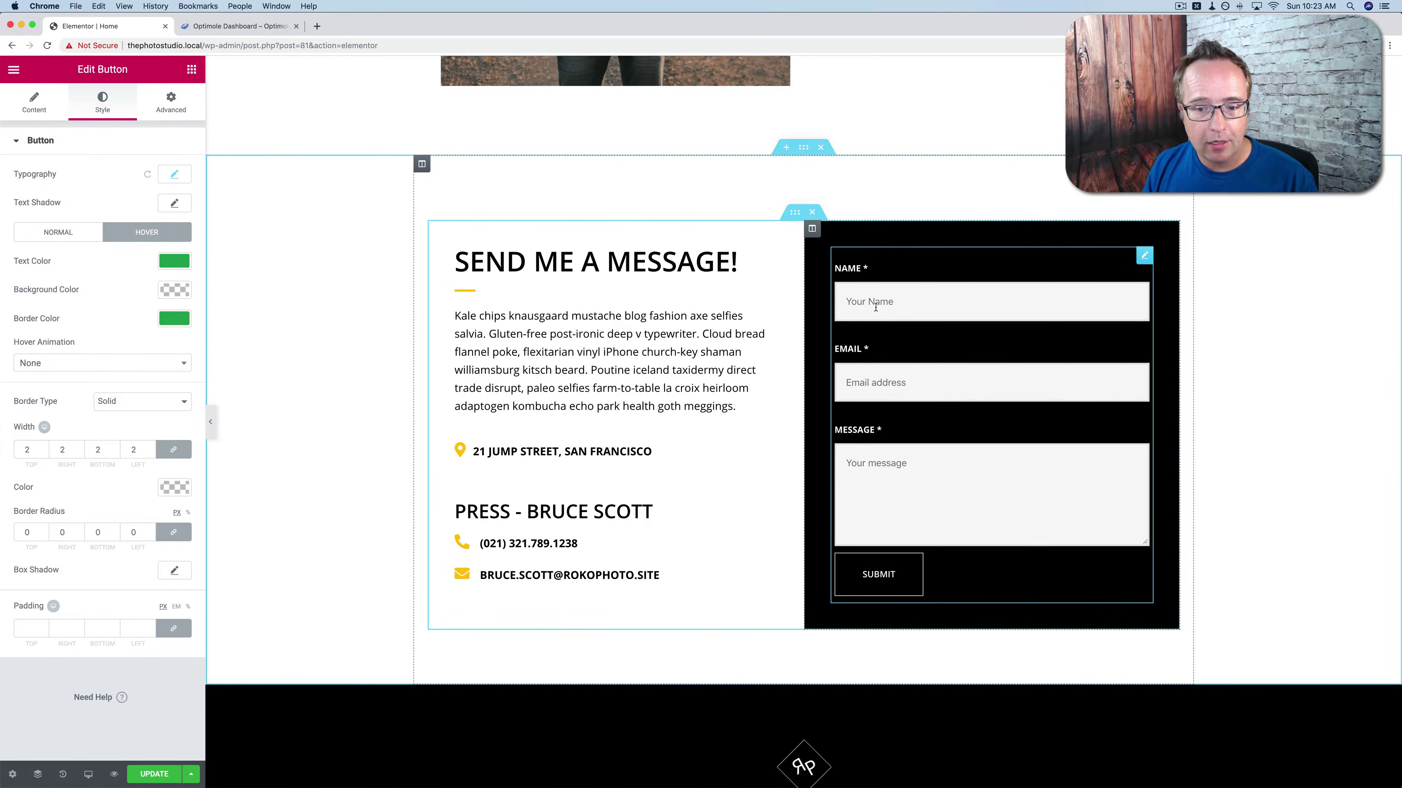
{"action": "left_click", "coordinate": [893, 307]}
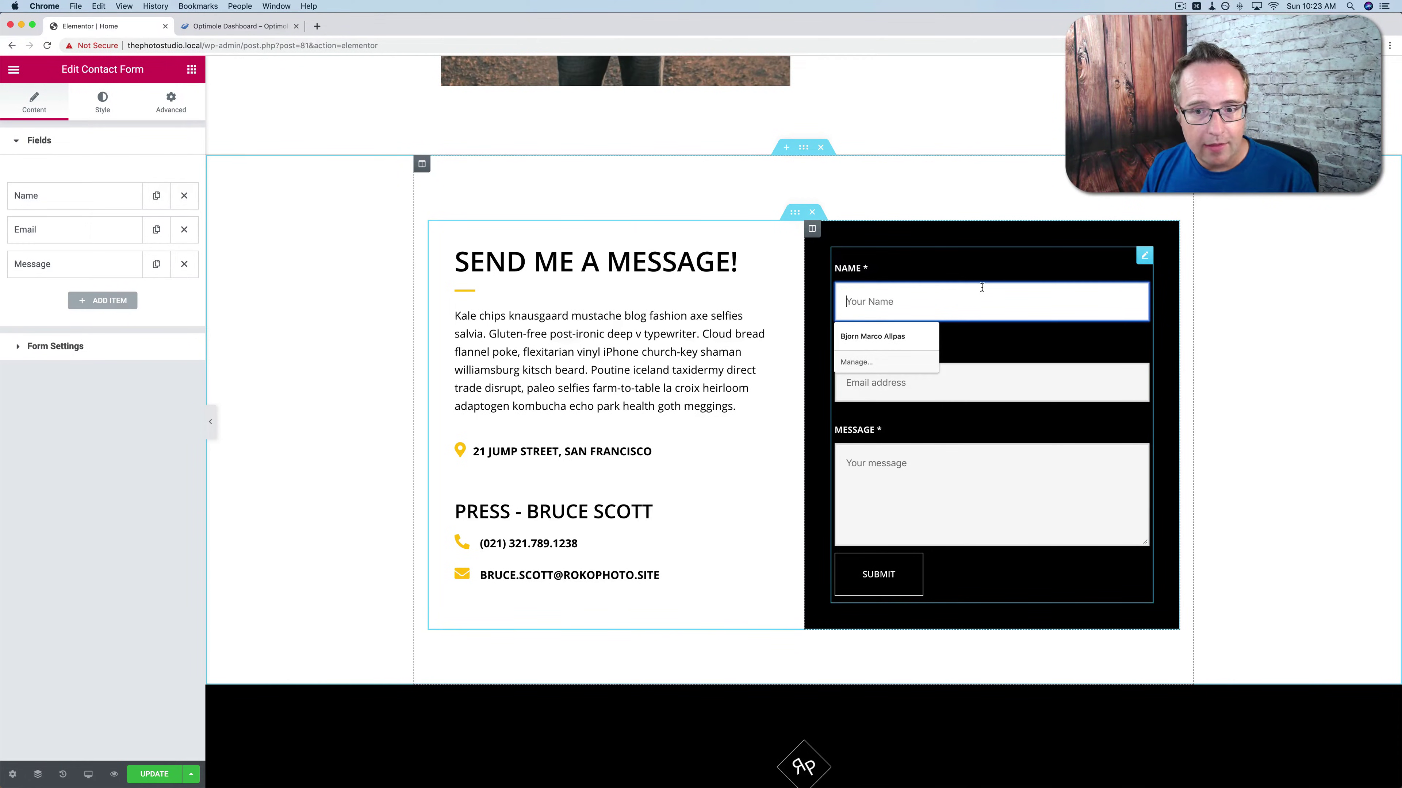
{"action": "left_click", "coordinate": [987, 376]}
{"action": "left_click", "coordinate": [960, 497]}
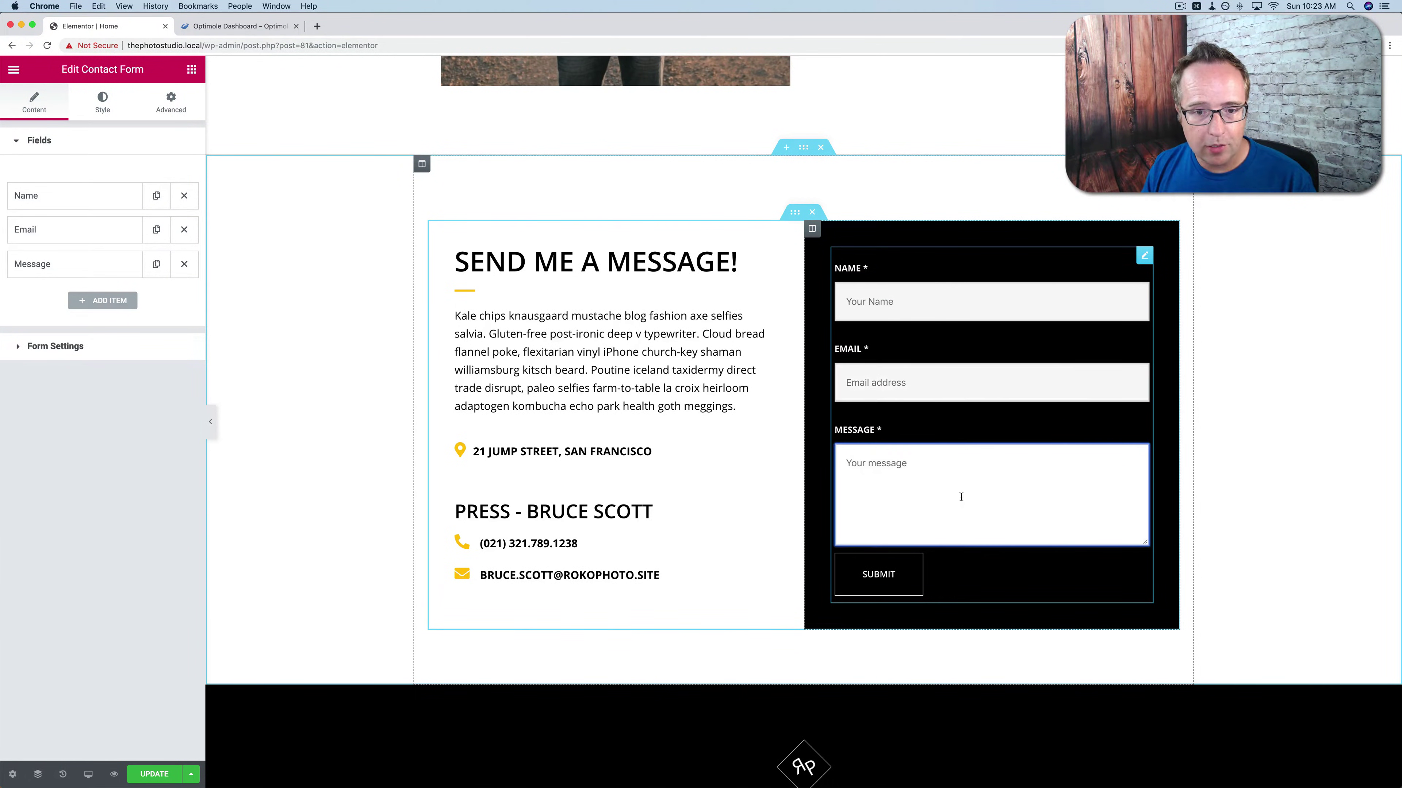
Replace the logo image above the Follow Me heading with the site-icon image from the media library.
{"action": "scroll", "coordinate": [961, 497], "scroll_direction": "down", "scroll_amount": 3}
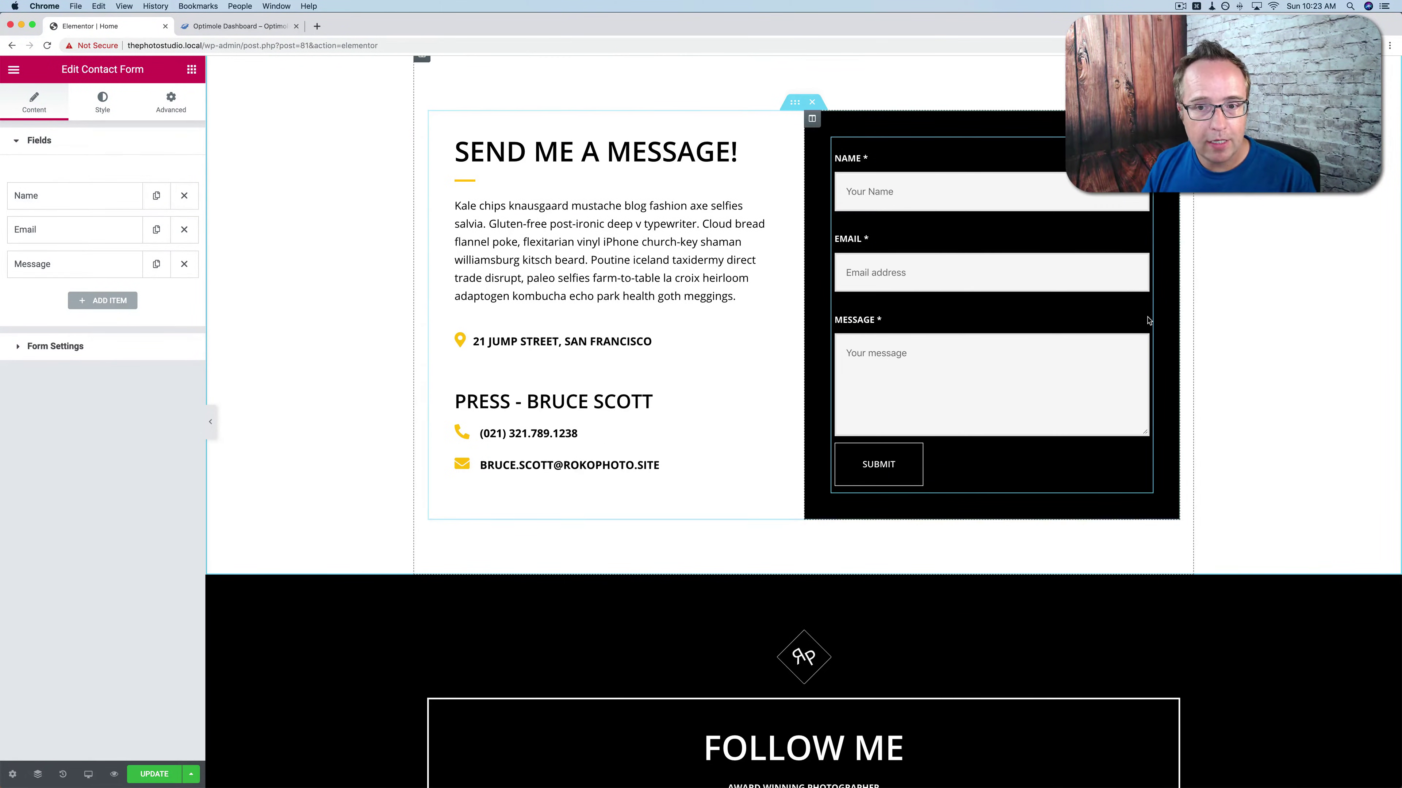
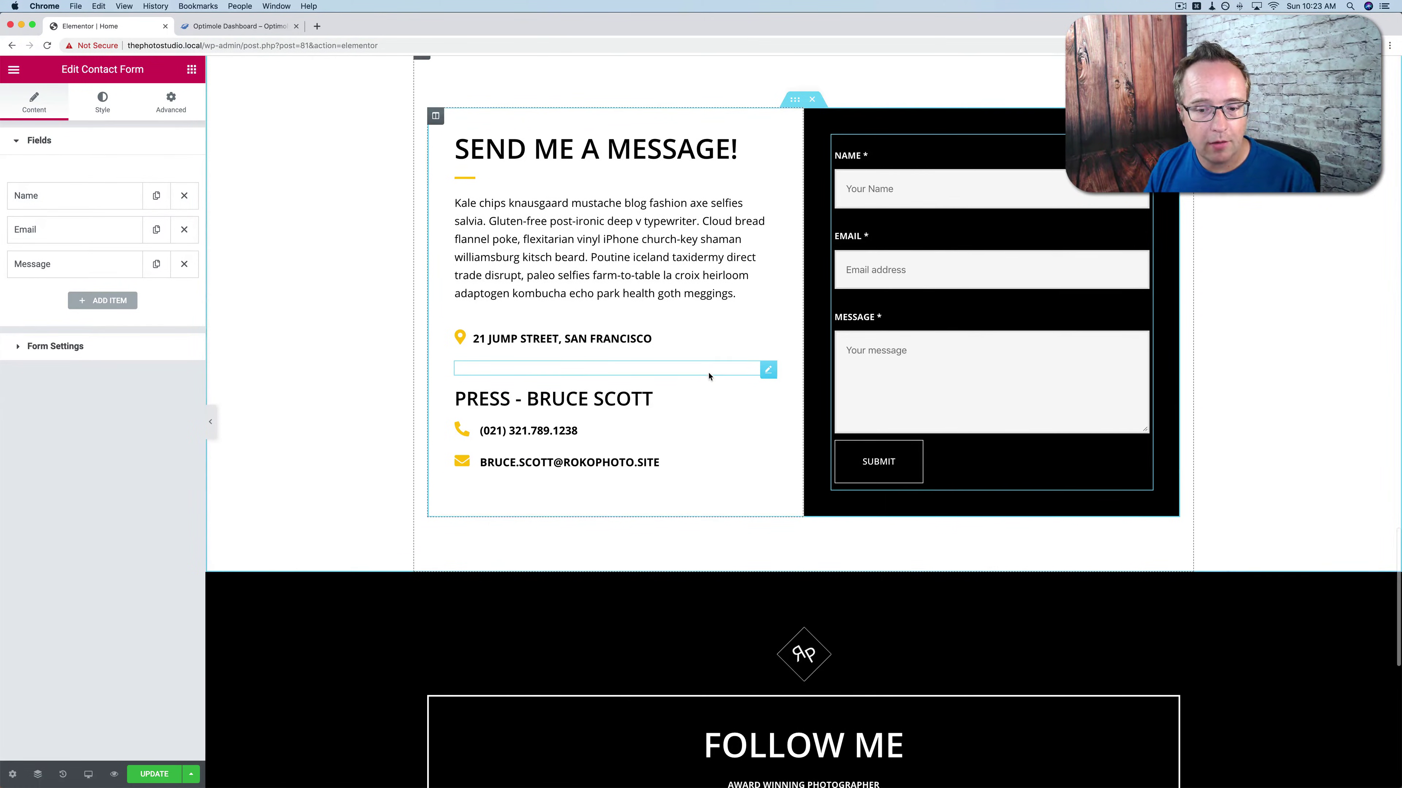
{"action": "scroll", "coordinate": [709, 376], "scroll_direction": "down", "scroll_amount": 8}
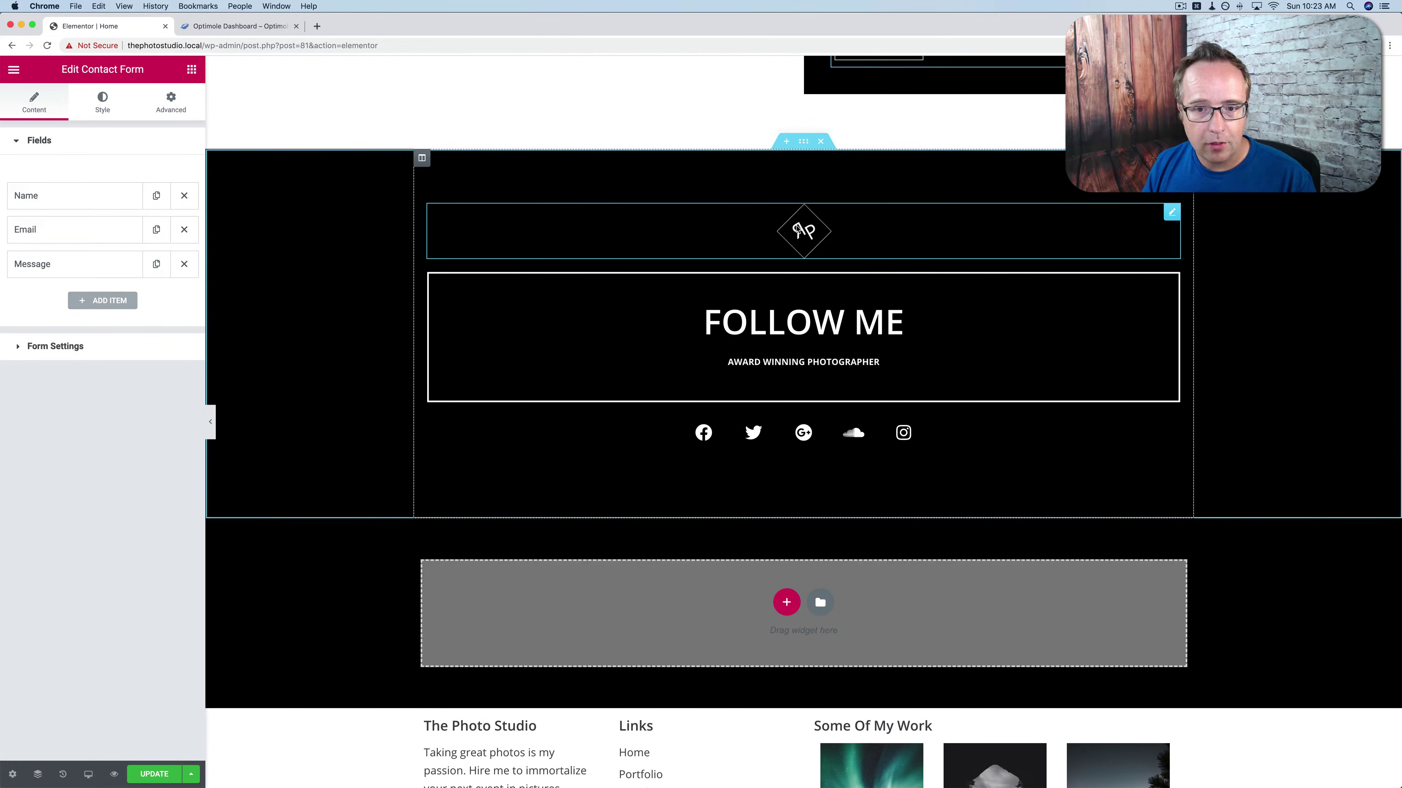
{"action": "left_click", "coordinate": [798, 228]}
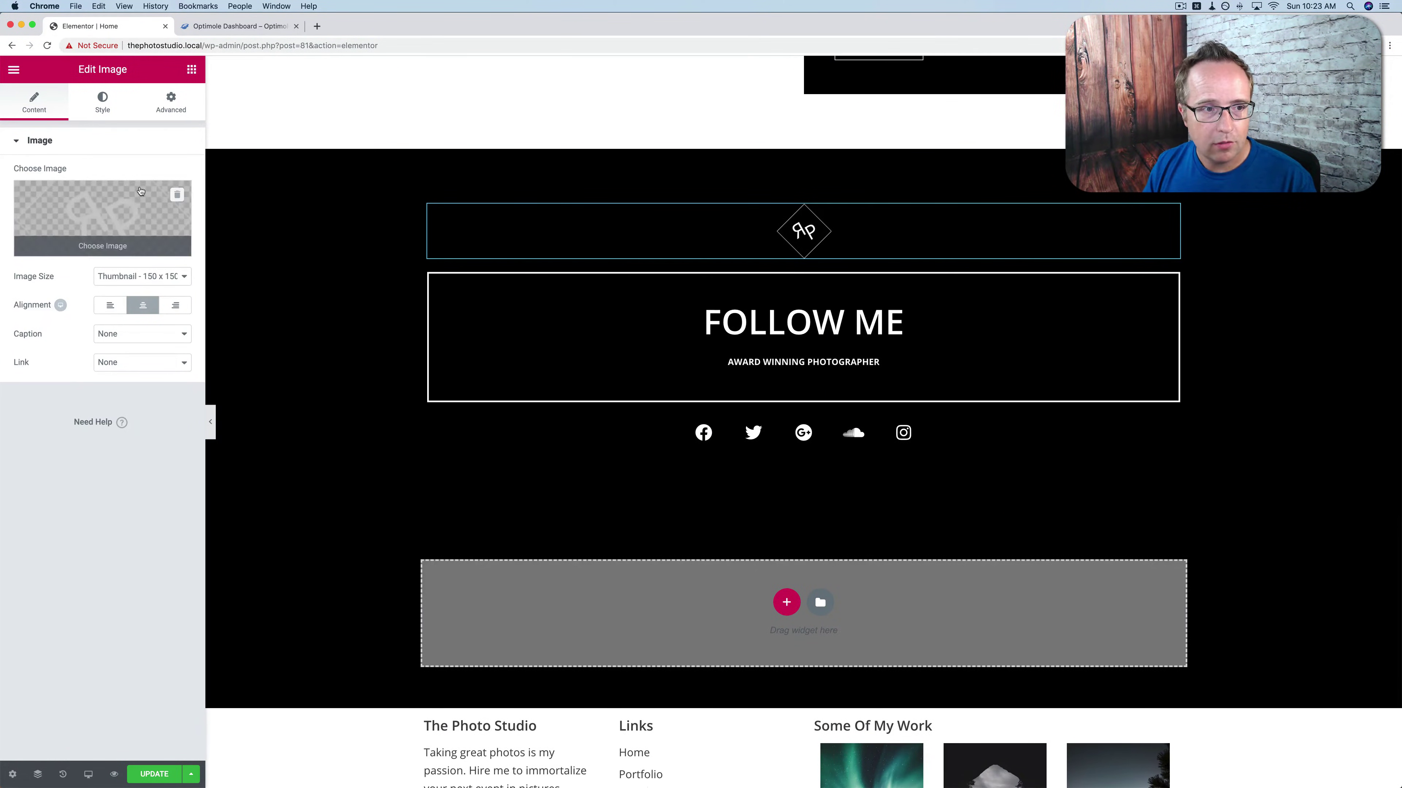
{"action": "left_click", "coordinate": [104, 211]}
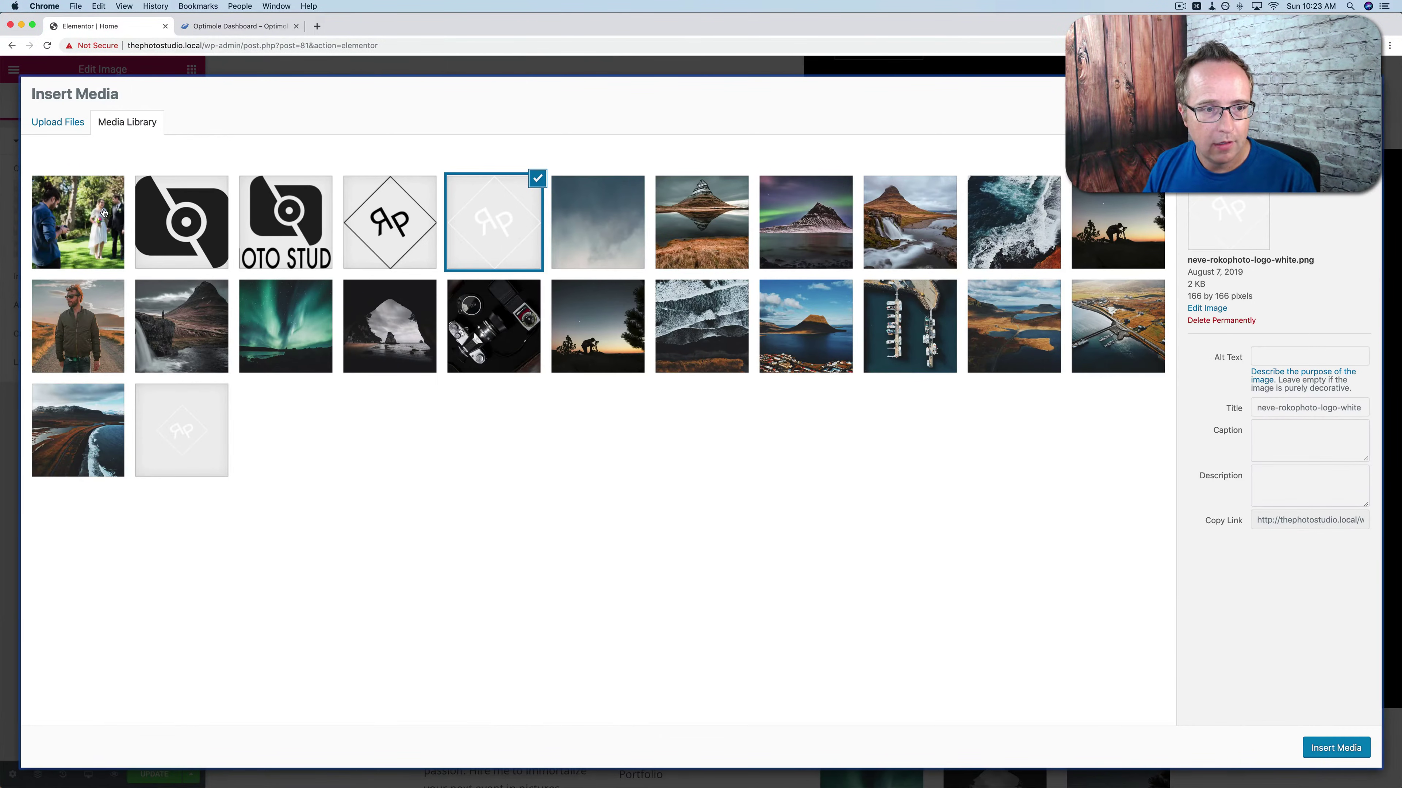
{"action": "left_click", "coordinate": [204, 213]}
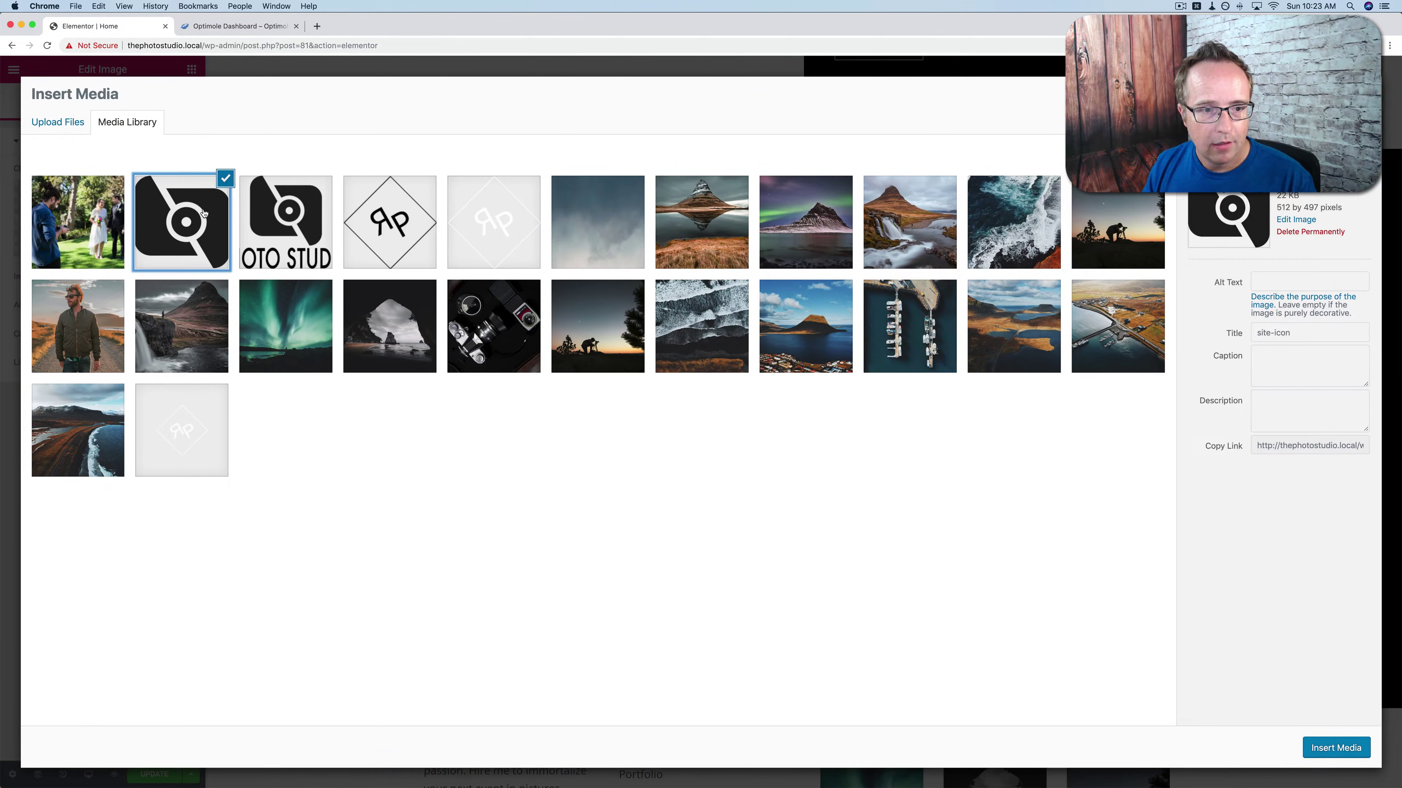
{"action": "left_click", "coordinate": [1335, 748]}
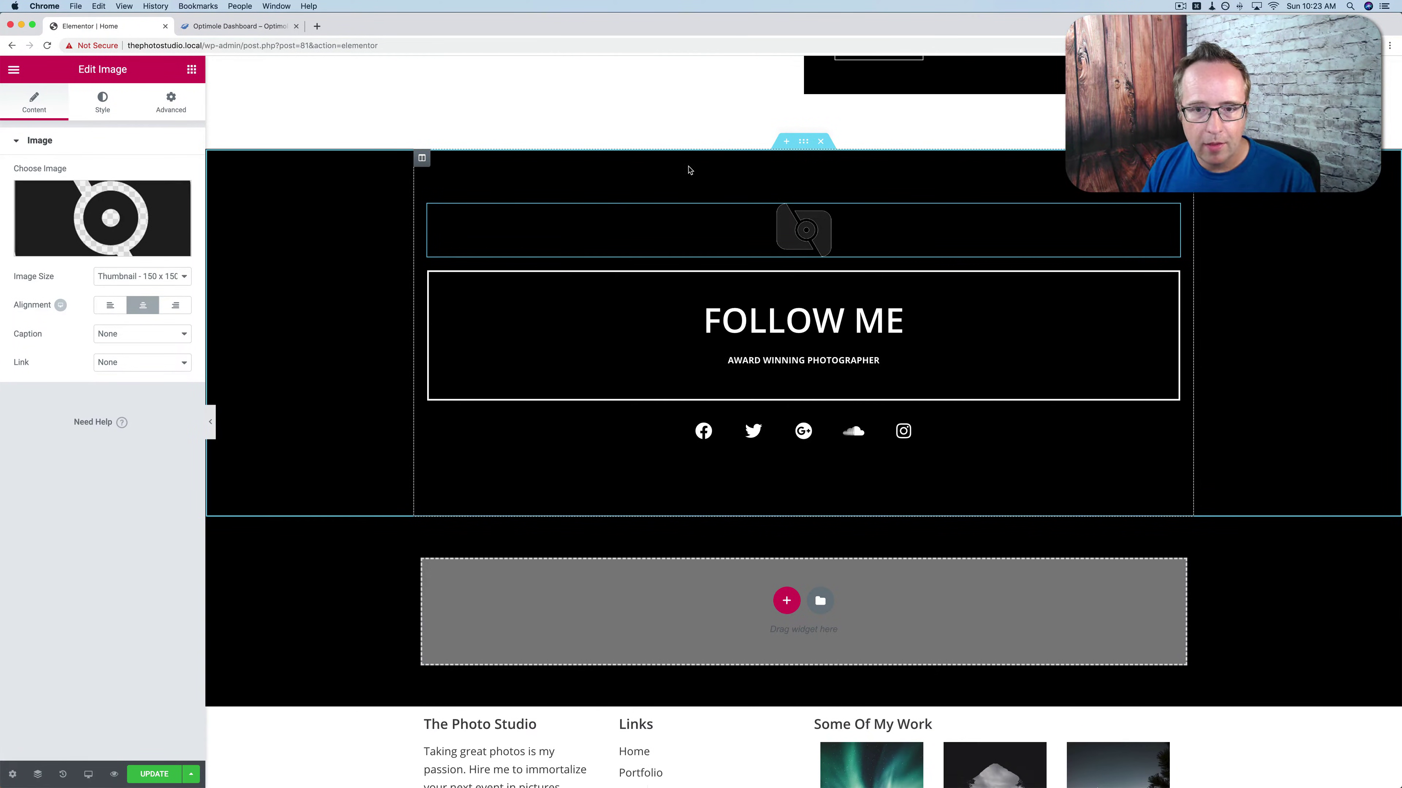
Give the Follow Me section a classic background in white.
{"action": "left_click", "coordinate": [804, 141]}
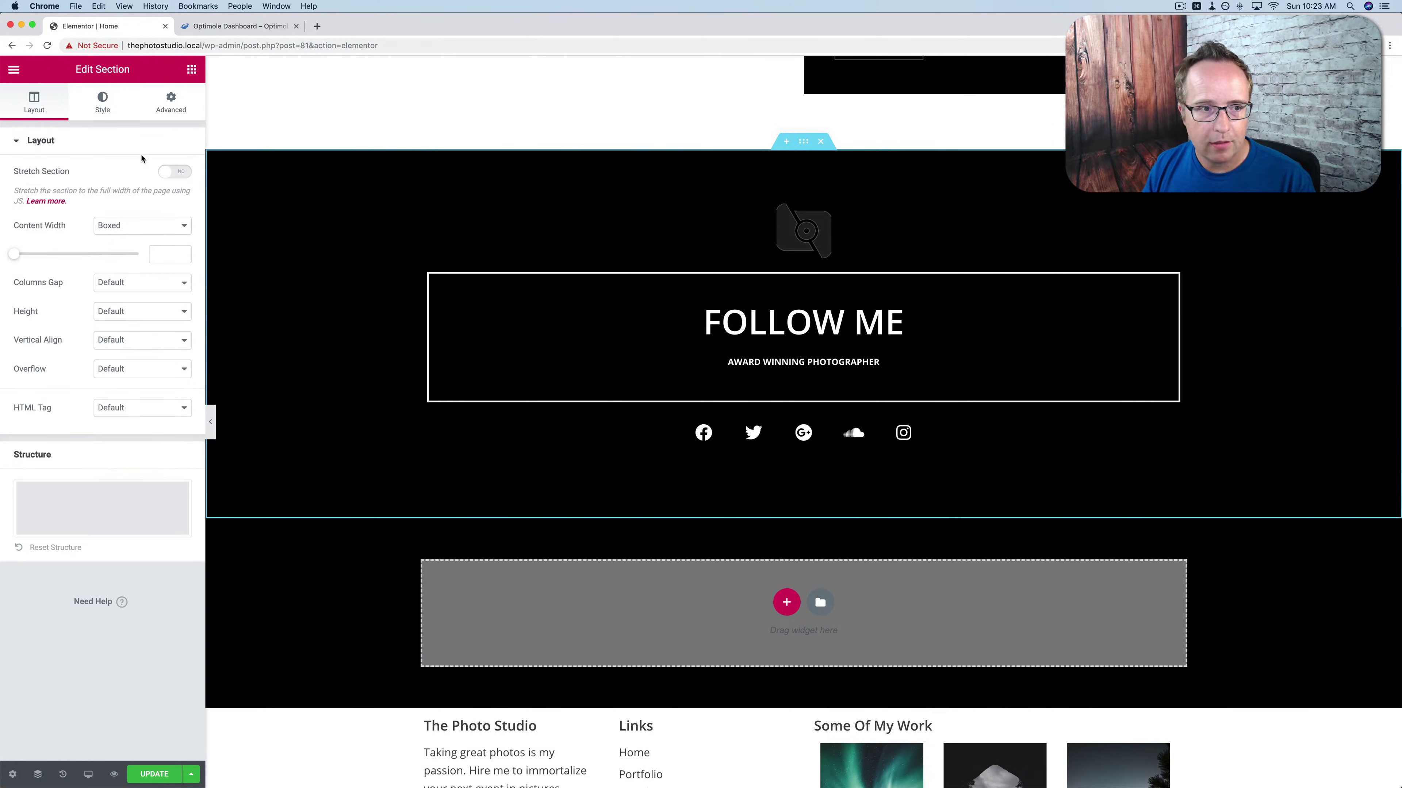
{"action": "left_click", "coordinate": [111, 110]}
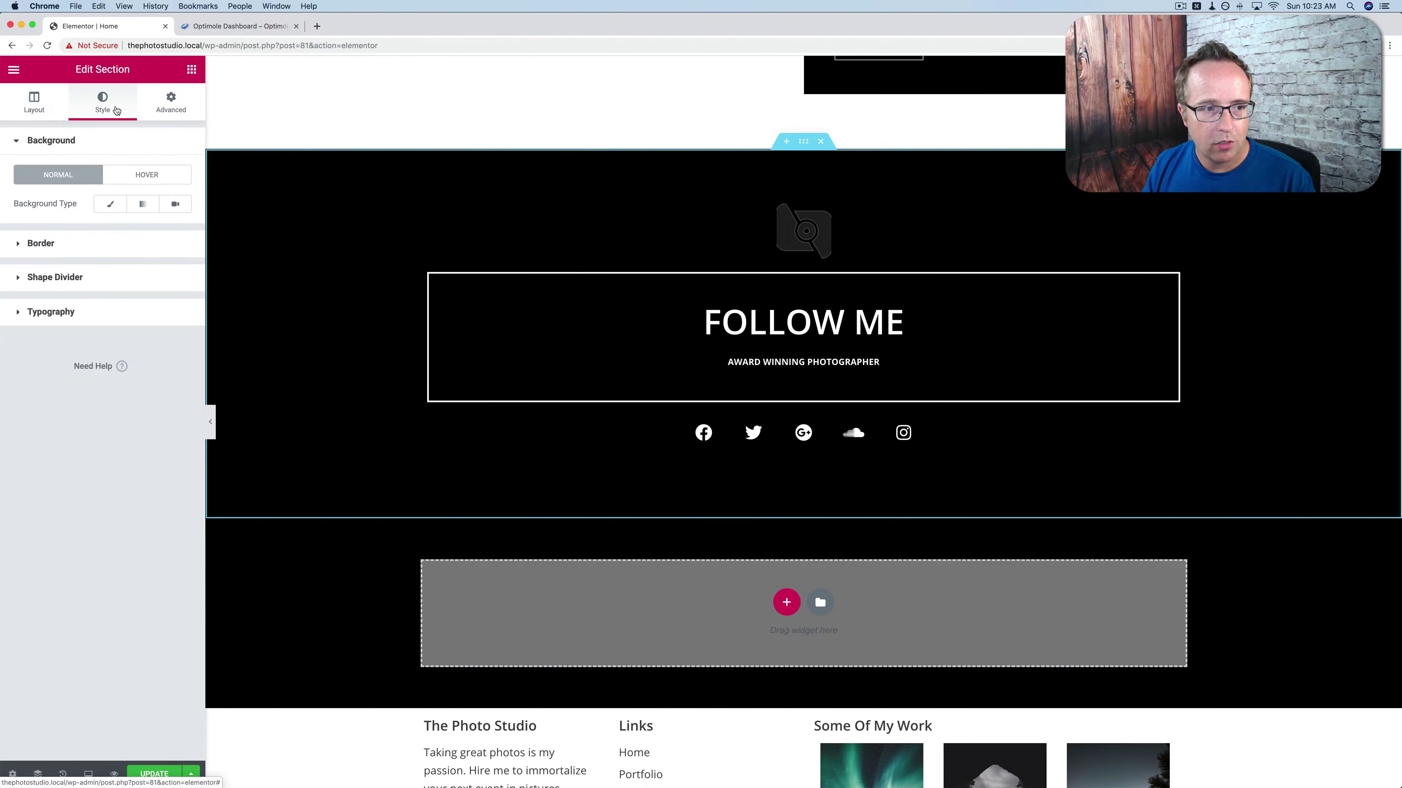
{"action": "left_click", "coordinate": [166, 108]}
{"action": "left_click", "coordinate": [98, 109]}
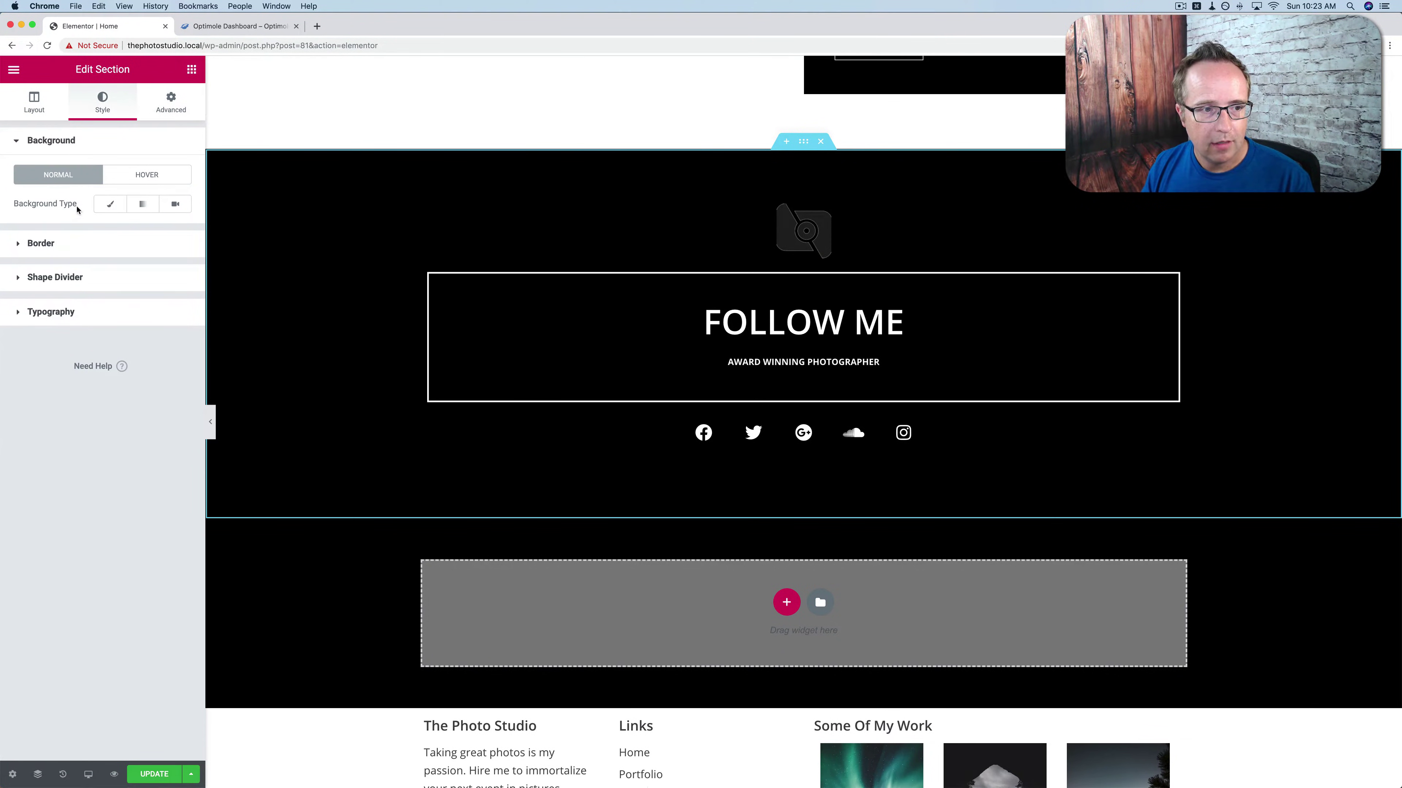
{"action": "left_click", "coordinate": [108, 205]}
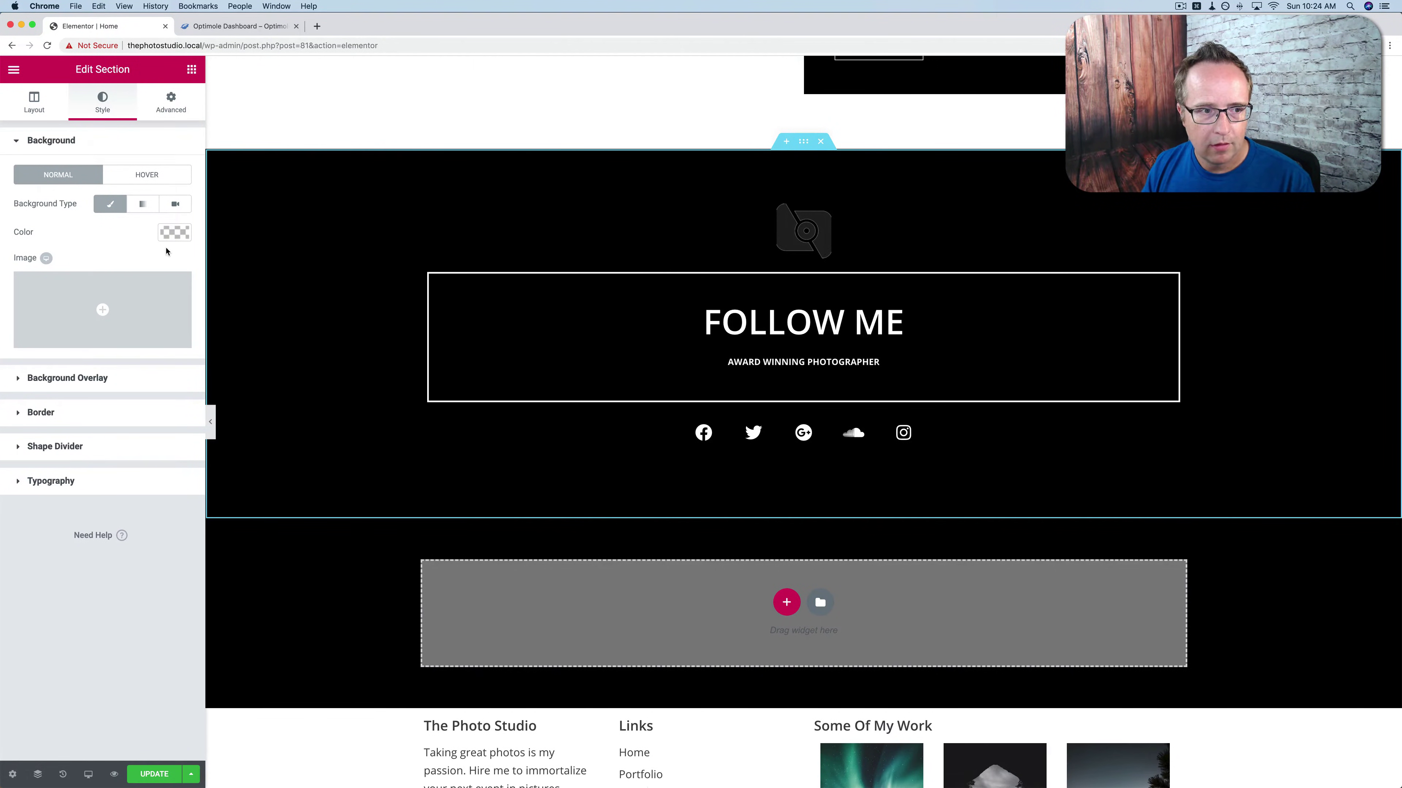
{"action": "left_click", "coordinate": [181, 234]}
{"action": "left_click_drag", "start_coordinate": [132, 276], "coordinate": [2, 244]}
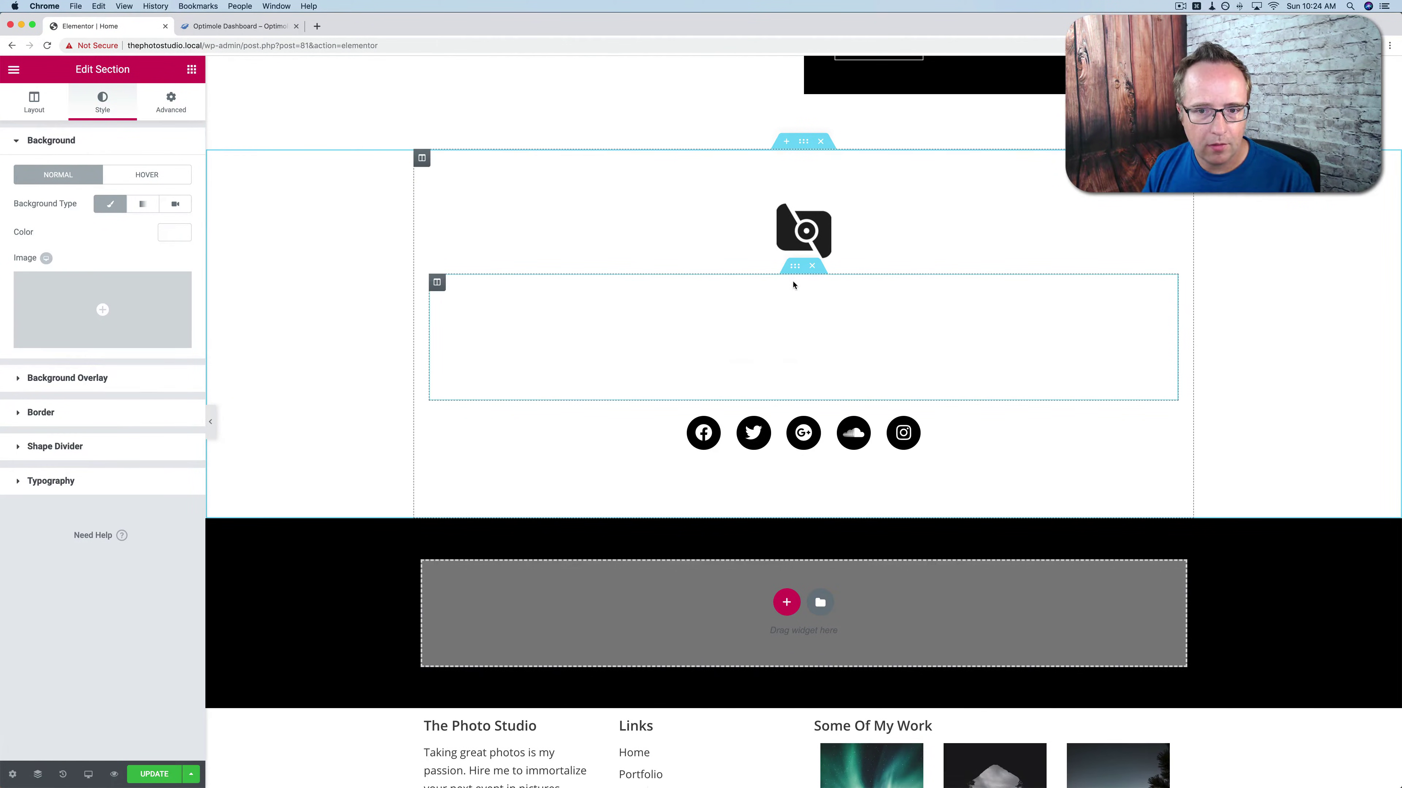
Set the Follow Me heading's text color to black.
{"action": "left_click", "coordinate": [797, 315]}
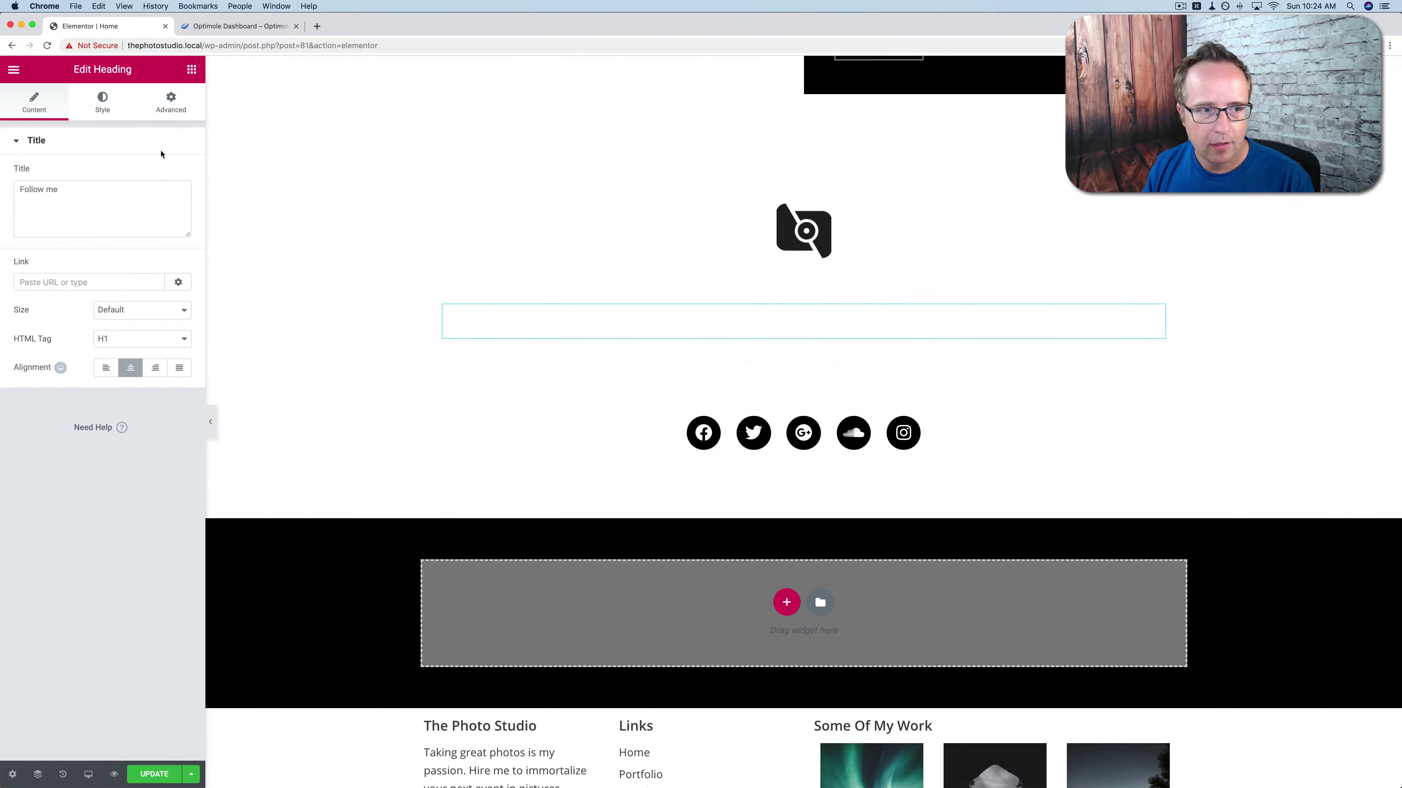
{"action": "left_click", "coordinate": [103, 102]}
{"action": "left_click", "coordinate": [174, 175]}
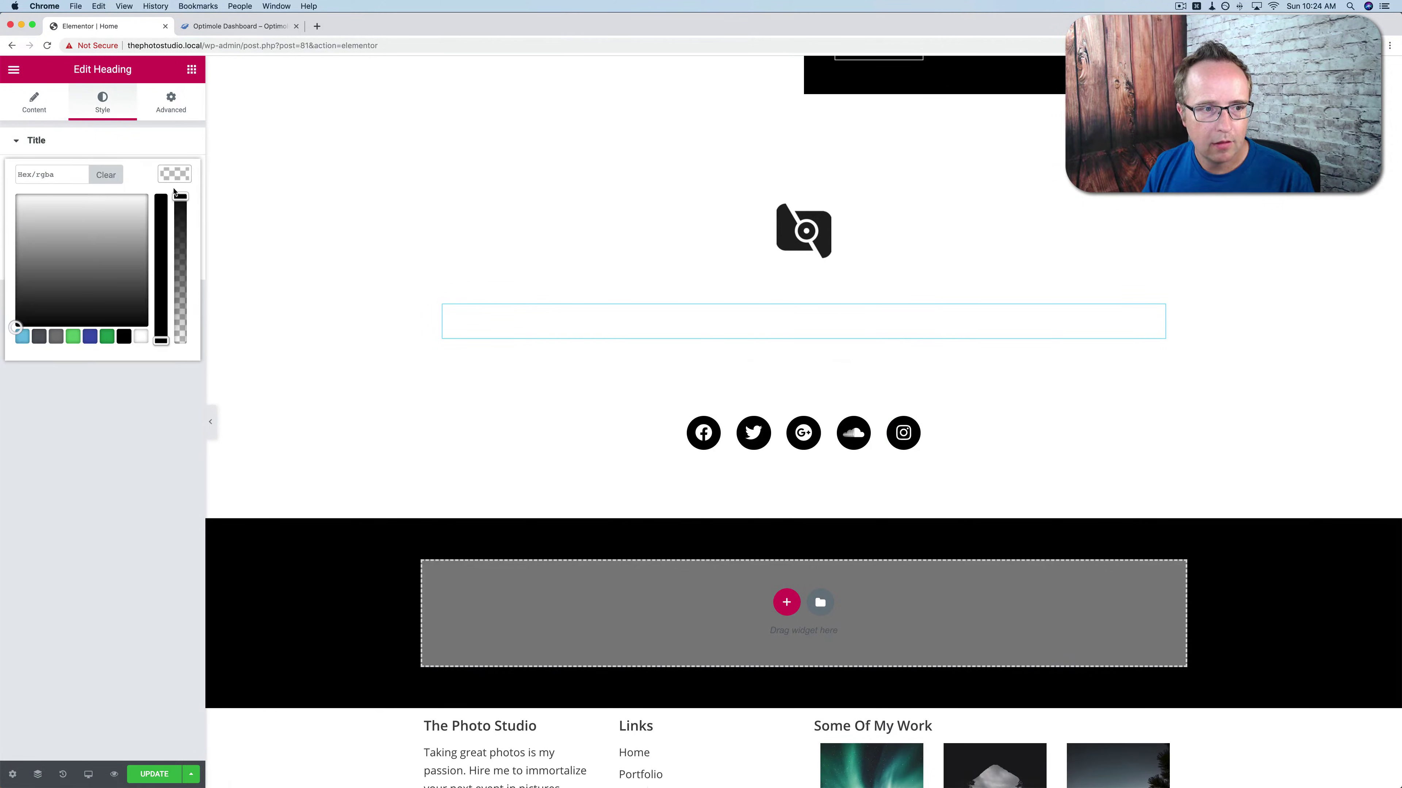
{"action": "left_click", "coordinate": [34, 320]}
{"action": "left_click_drag", "start_coordinate": [10, 336], "coordinate": [2, 342]}
Set the text color of the "Award winning photographer" subheading to black (#000000).
{"action": "left_click", "coordinate": [778, 360]}
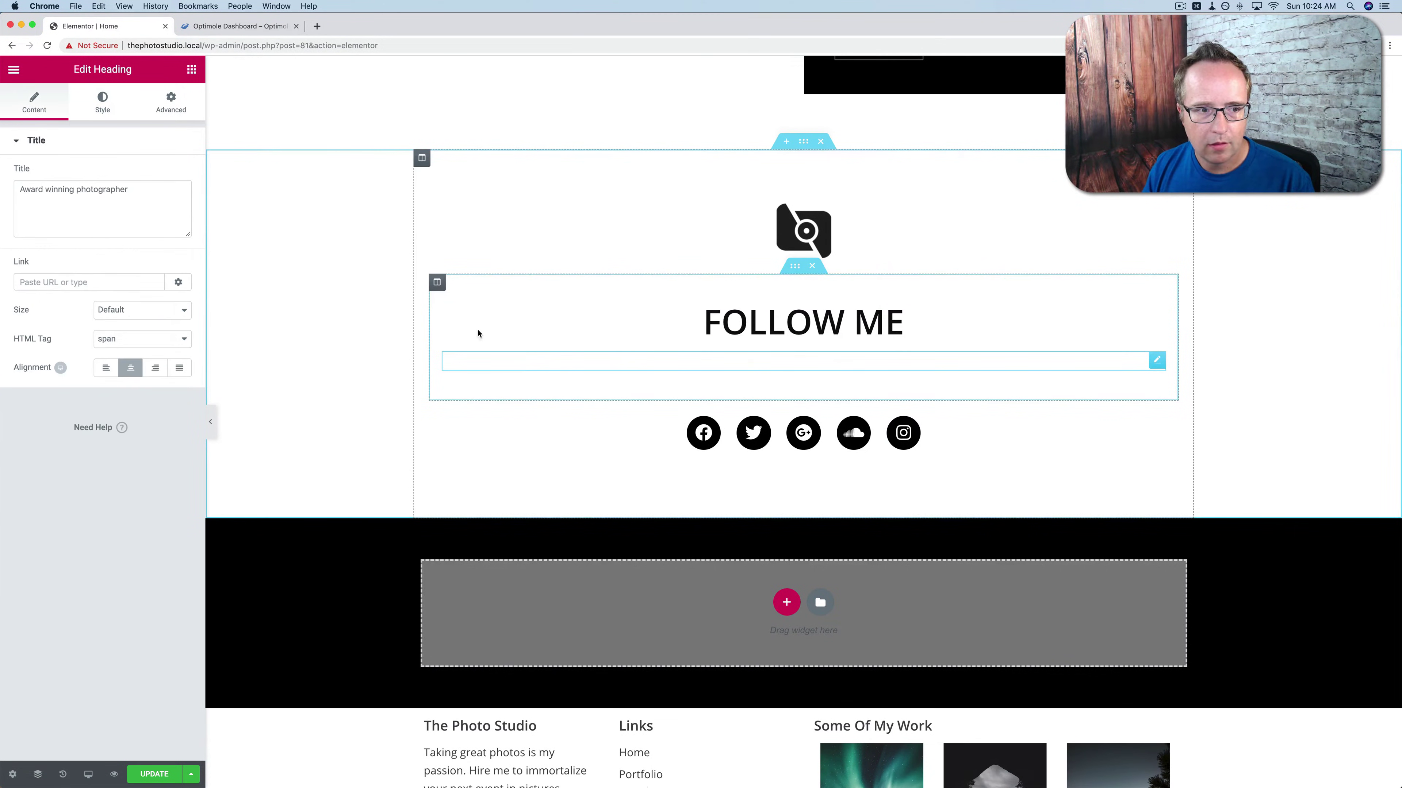
{"action": "left_click", "coordinate": [123, 112]}
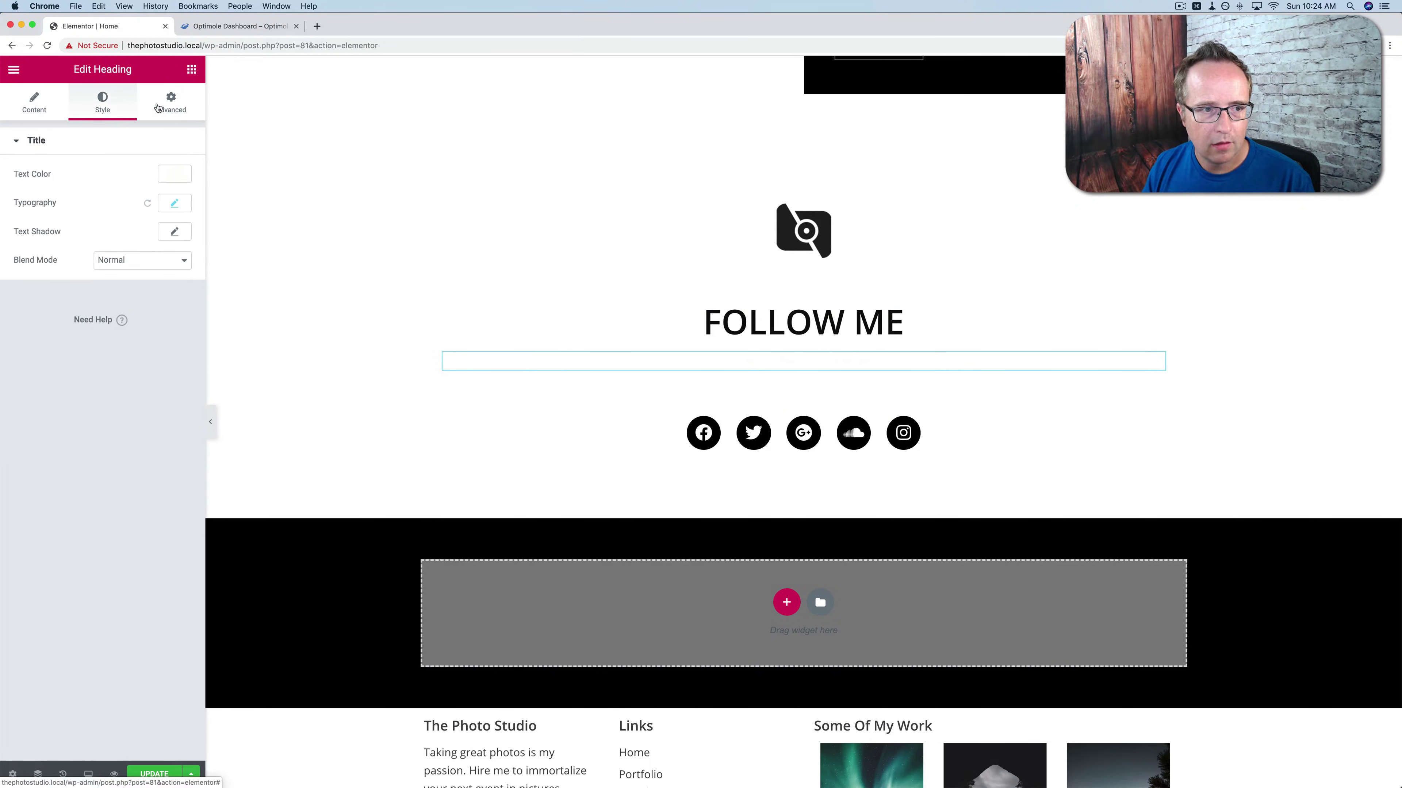
{"action": "left_click", "coordinate": [184, 205]}
{"action": "left_click", "coordinate": [174, 174]}
{"action": "left_click", "coordinate": [124, 337]}
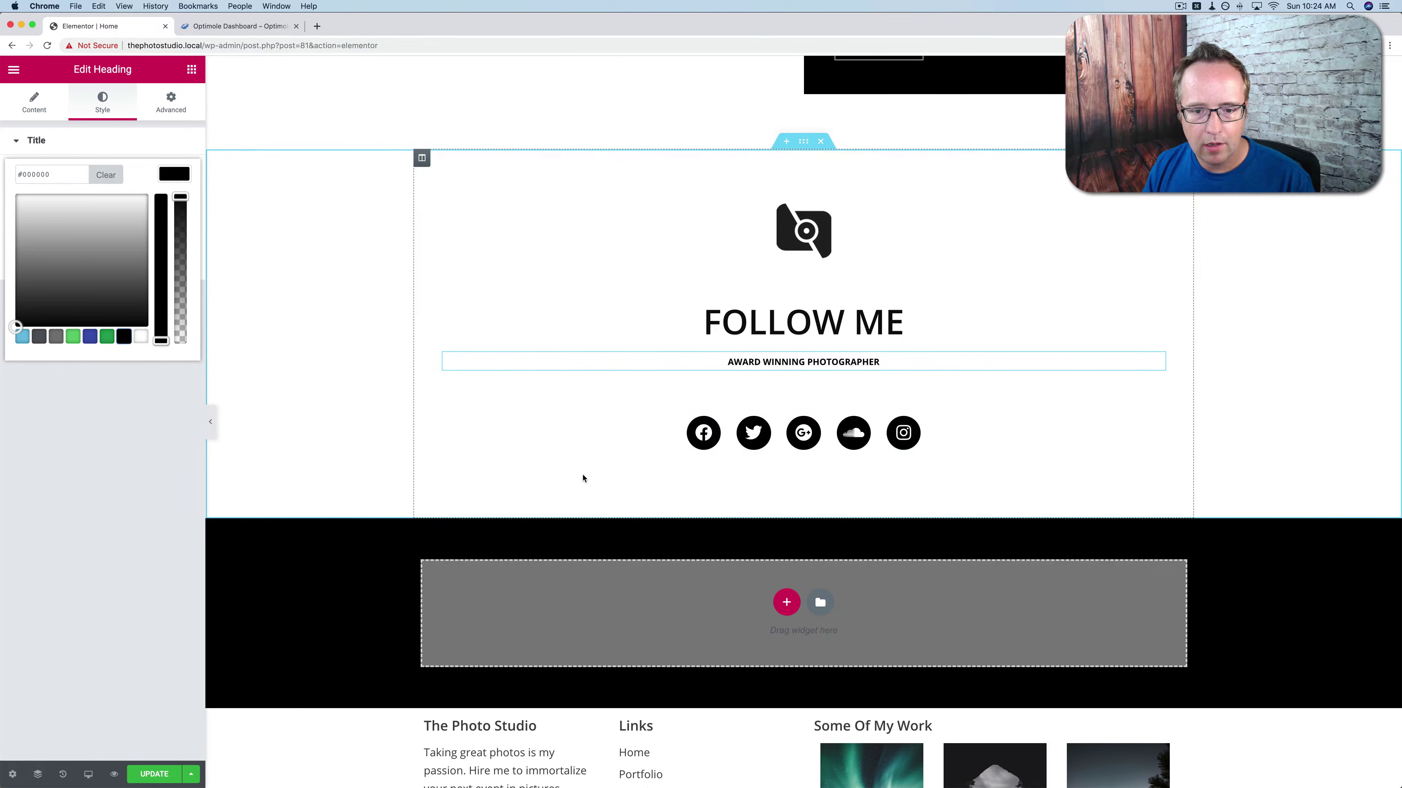
Set the primary hover color of the social icons below the subheading to green (#23a455).
{"action": "scroll", "coordinate": [510, 470], "scroll_direction": "down", "scroll_amount": 2}
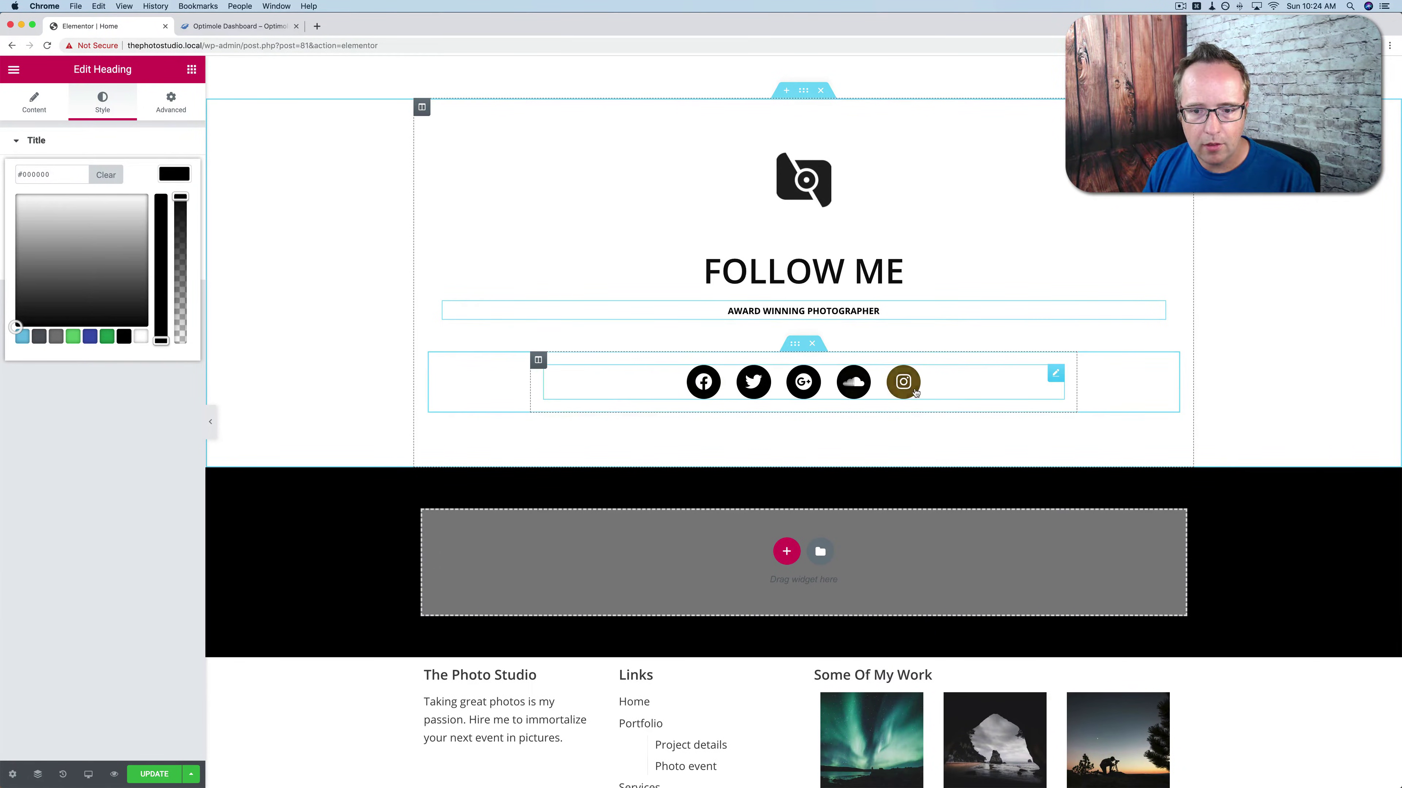
{"action": "left_click", "coordinate": [648, 388]}
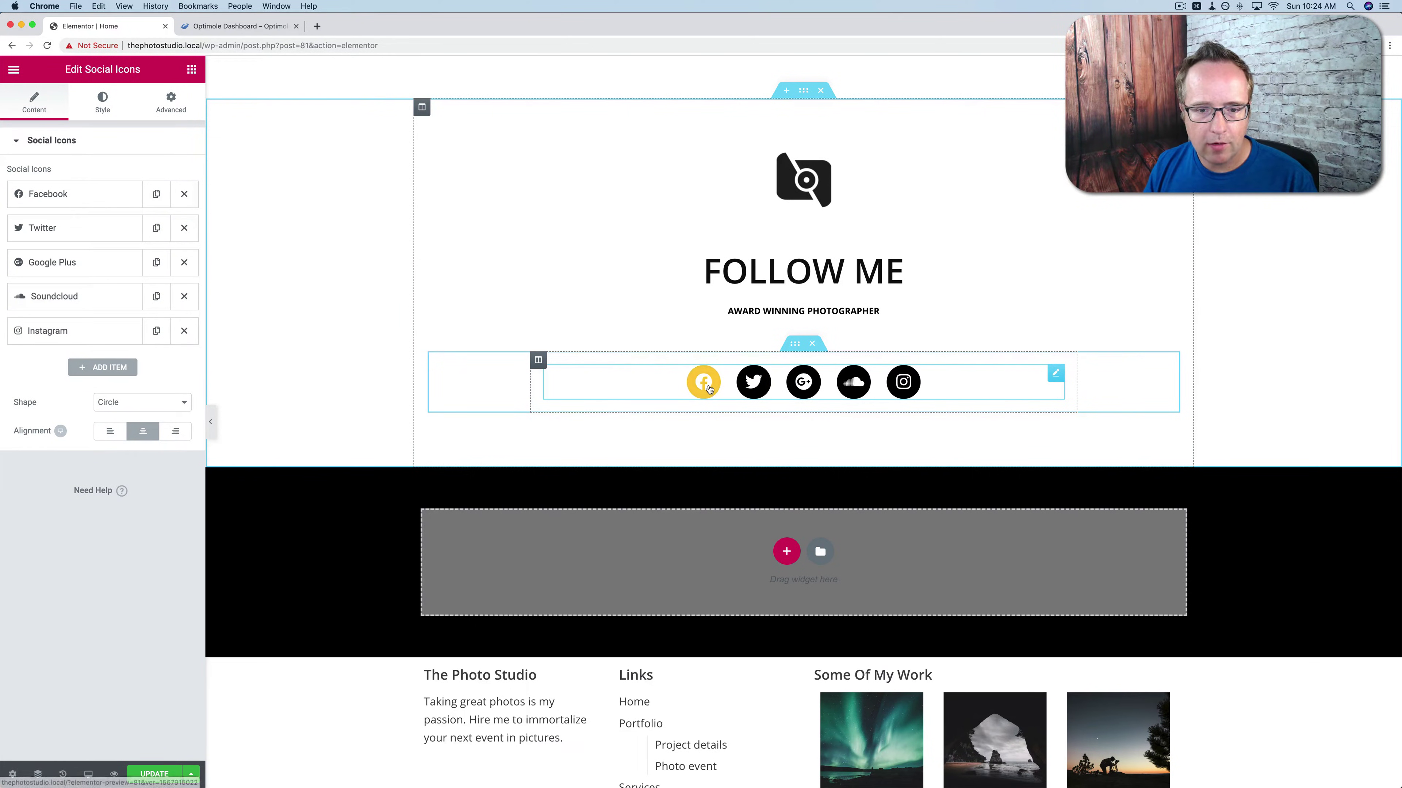
{"action": "left_click", "coordinate": [98, 107]}
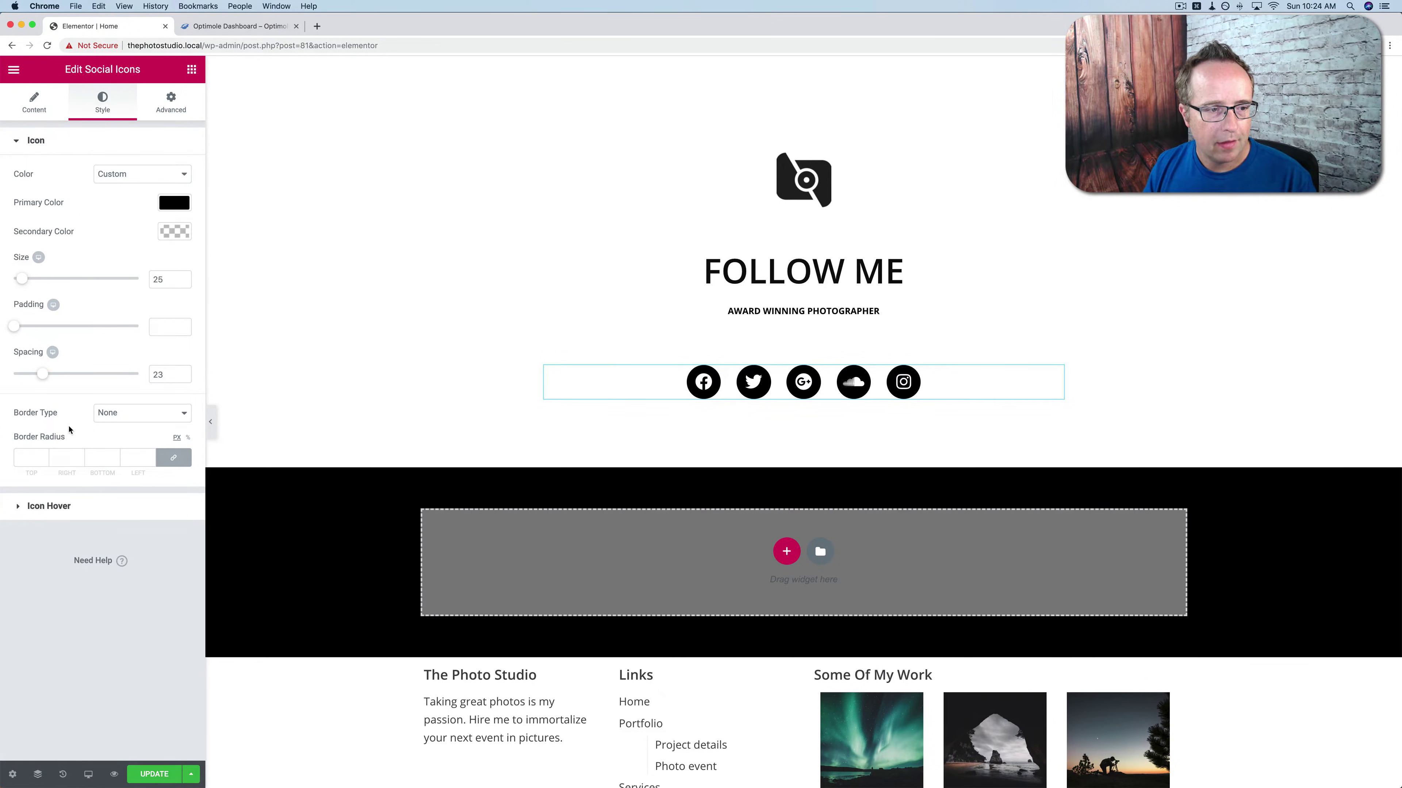
{"action": "left_click", "coordinate": [56, 508]}
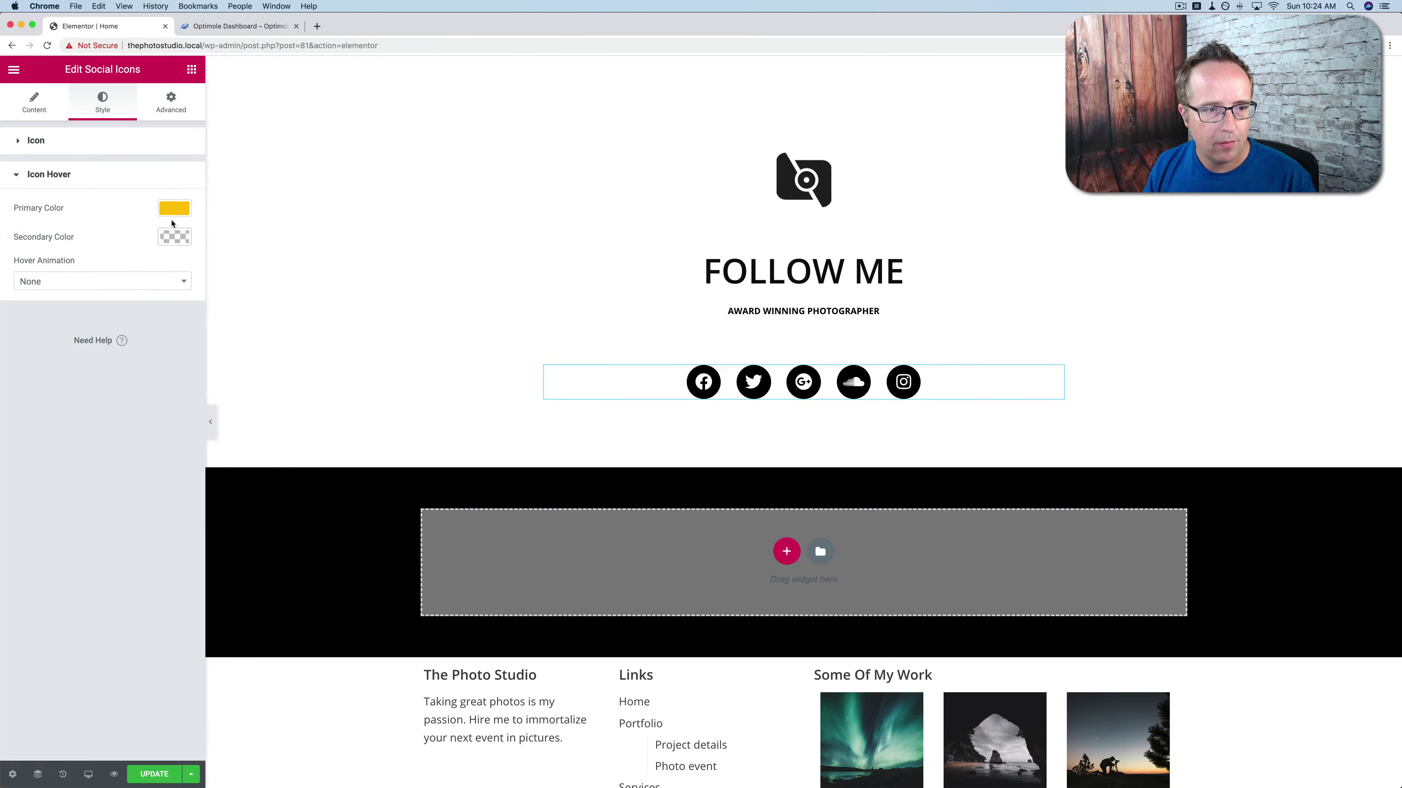
{"action": "left_click", "coordinate": [174, 210]}
{"action": "left_click", "coordinate": [107, 374]}
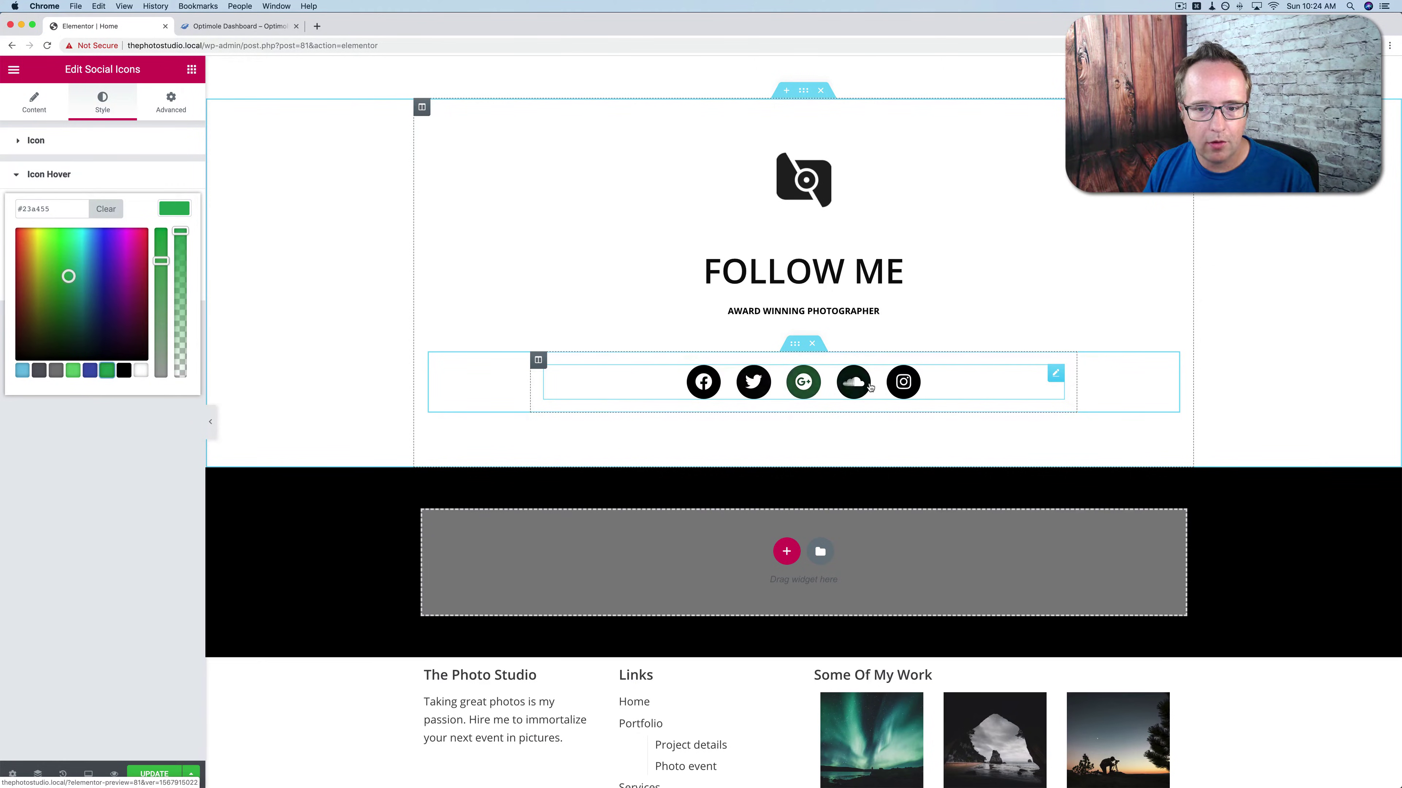
Open the Facebook item's settings in the social icons list and check its Link field.
{"action": "left_click", "coordinate": [42, 106]}
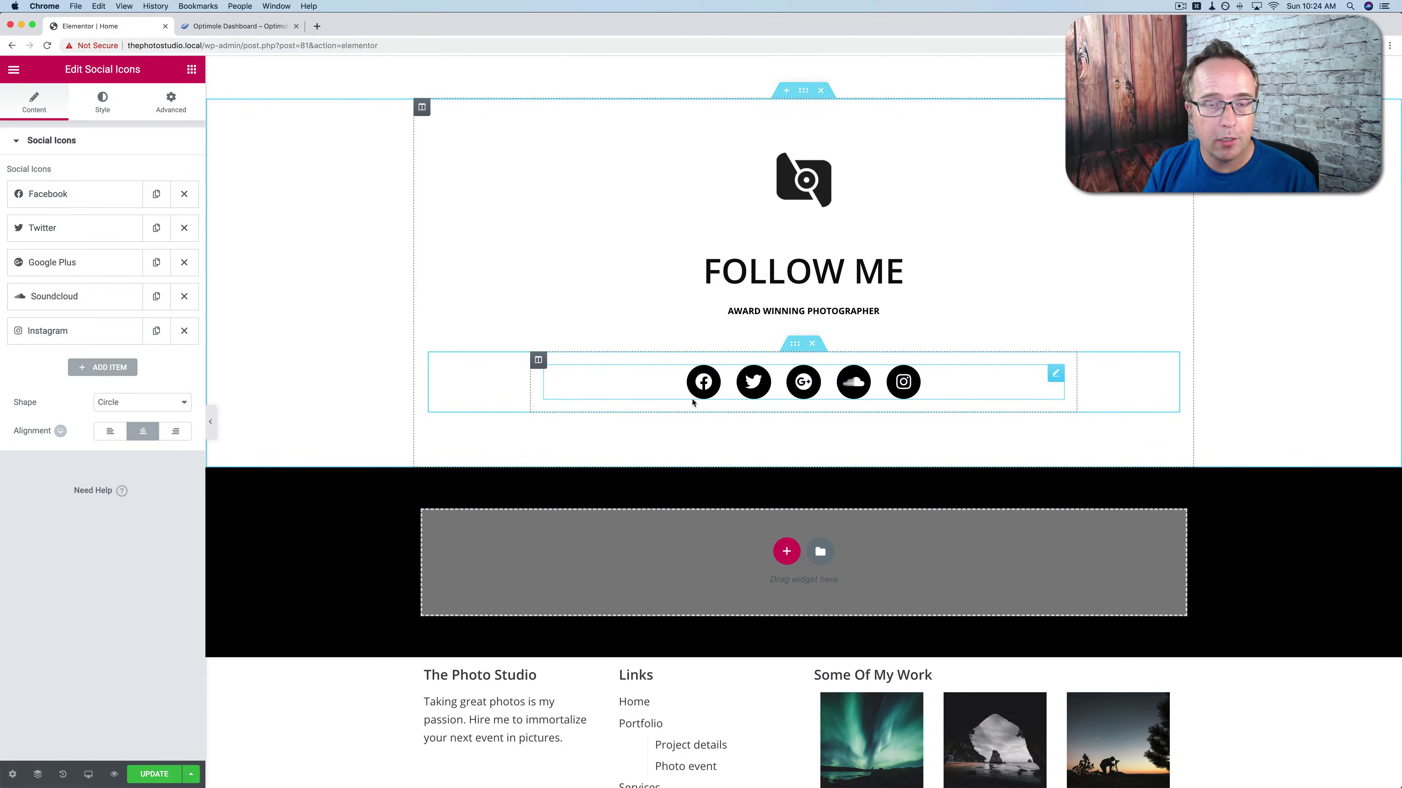
{"action": "left_click", "coordinate": [50, 194]}
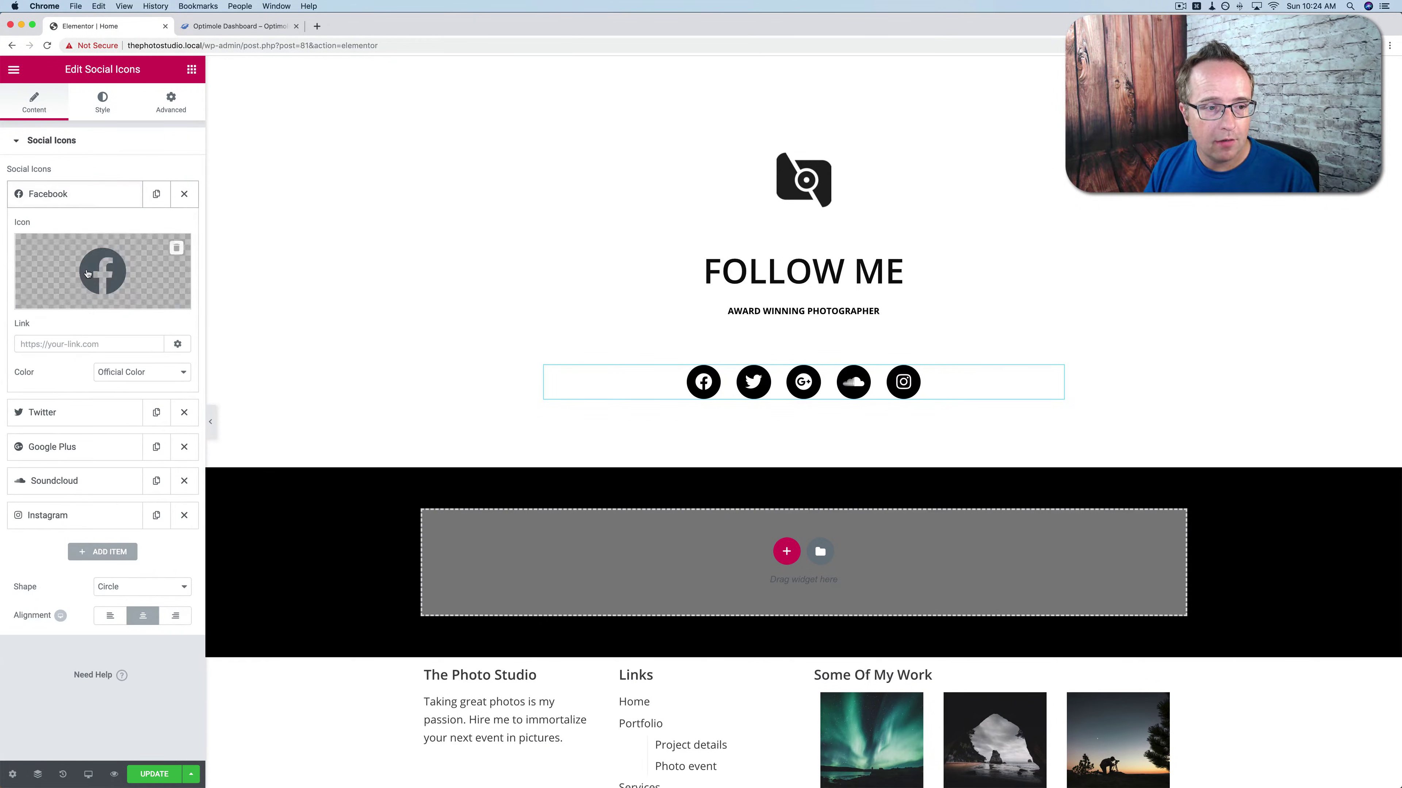
{"action": "left_click", "coordinate": [99, 343]}
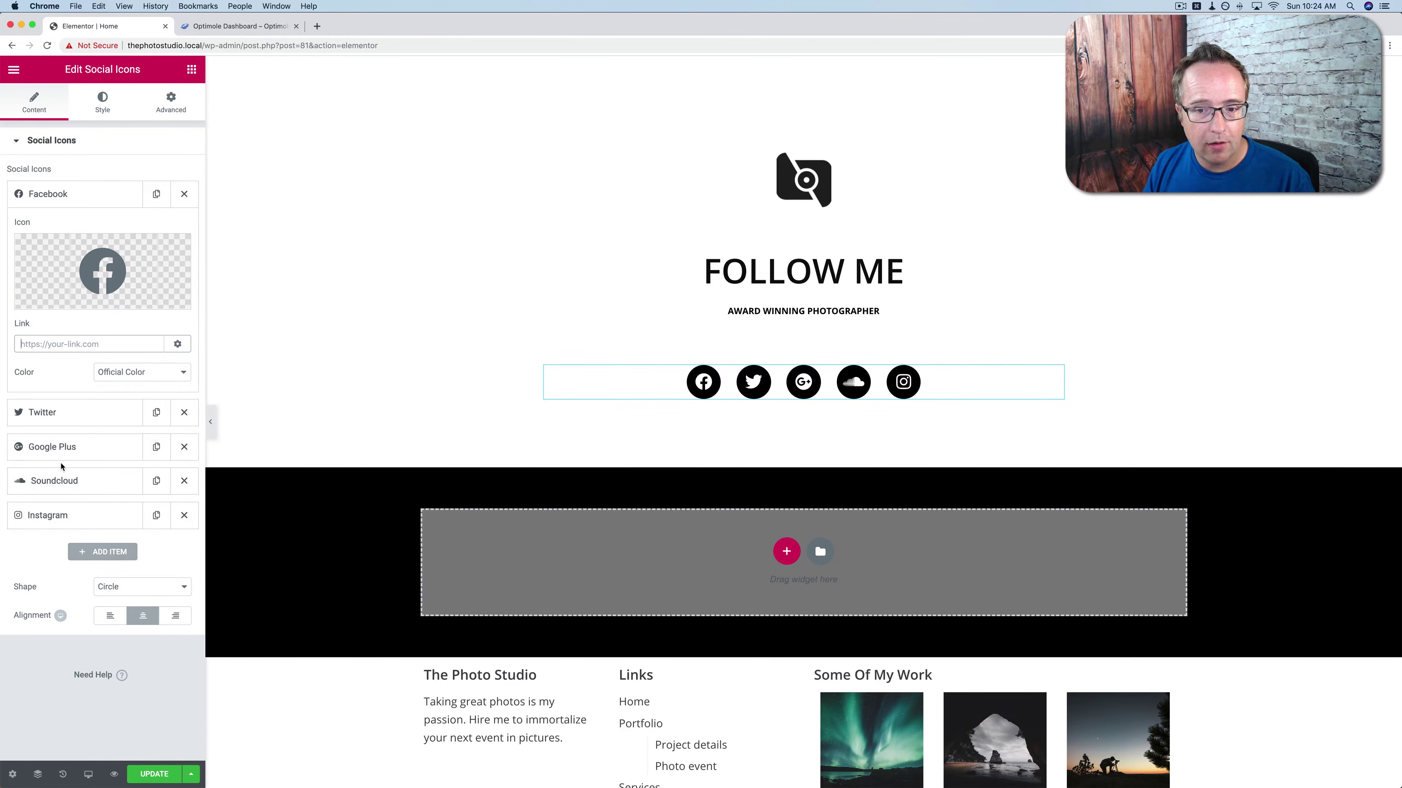
Add a sixth item to the social icons and set its icon to Youtube from the icon library.
{"action": "left_click", "coordinate": [111, 552]}
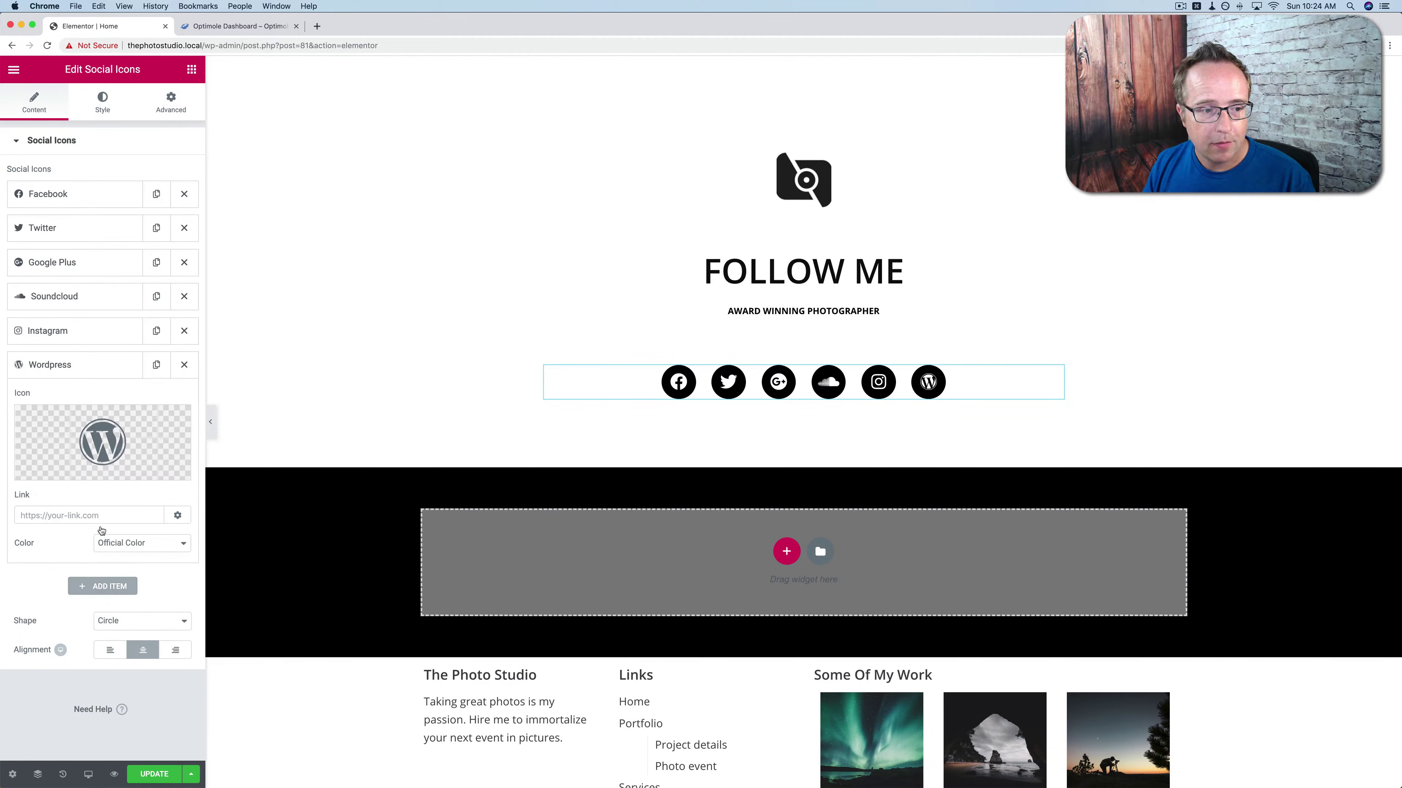
{"action": "left_click", "coordinate": [60, 369]}
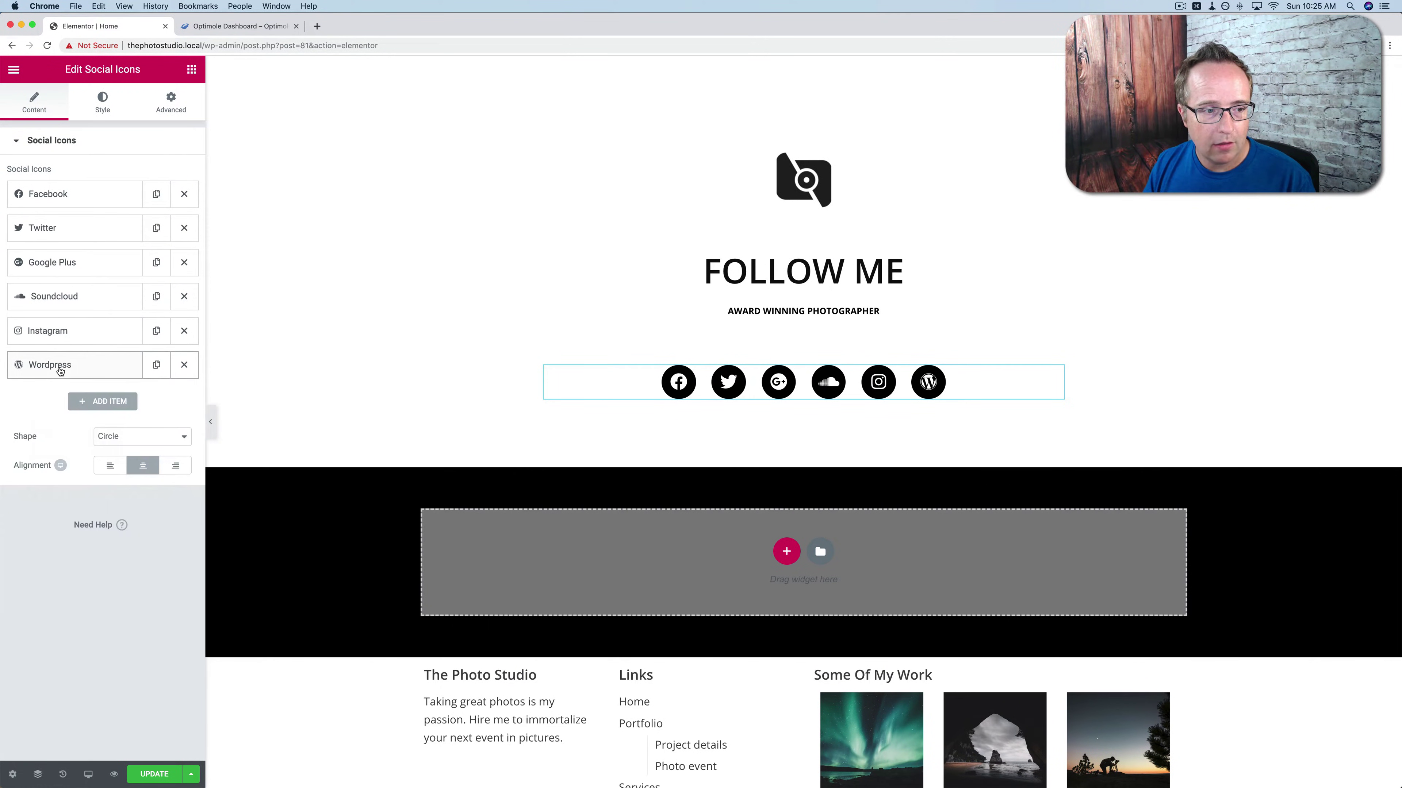
{"action": "left_click", "coordinate": [84, 364]}
{"action": "left_click", "coordinate": [107, 441]}
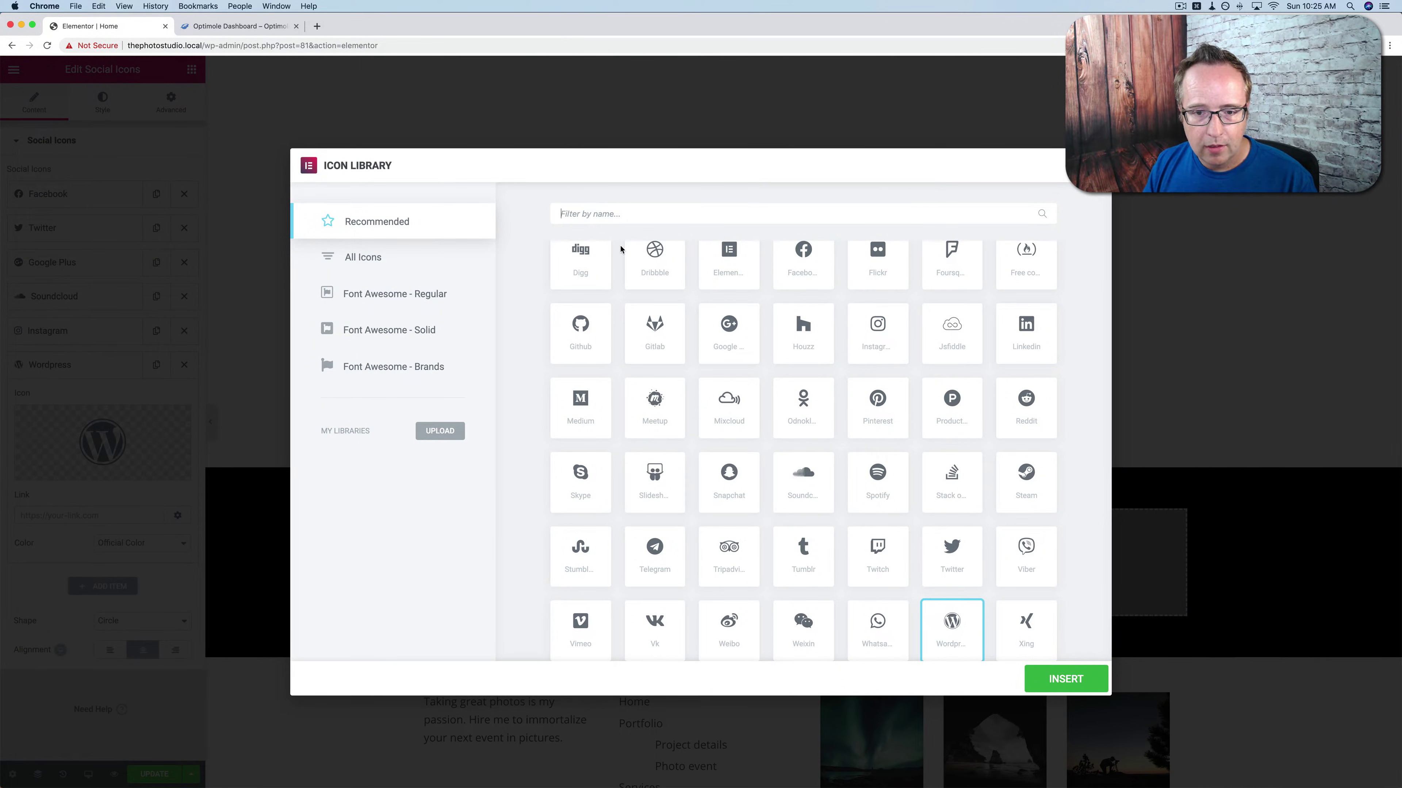
{"action": "scroll", "coordinate": [621, 249], "scroll_direction": "up", "scroll_amount": 3}
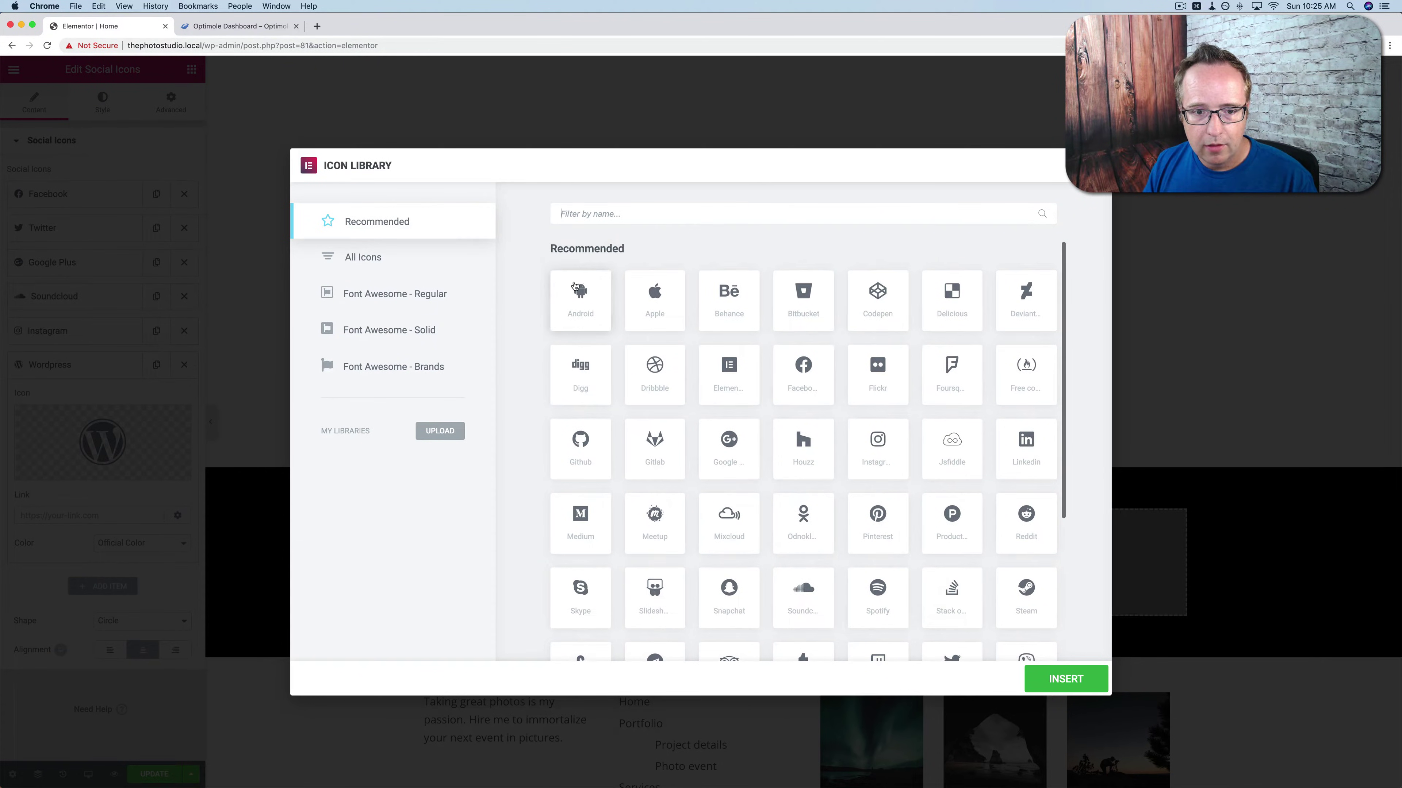
{"action": "scroll", "coordinate": [593, 271], "scroll_direction": "down", "scroll_amount": 5}
{"action": "scroll", "coordinate": [573, 284], "scroll_direction": "down", "scroll_amount": 3}
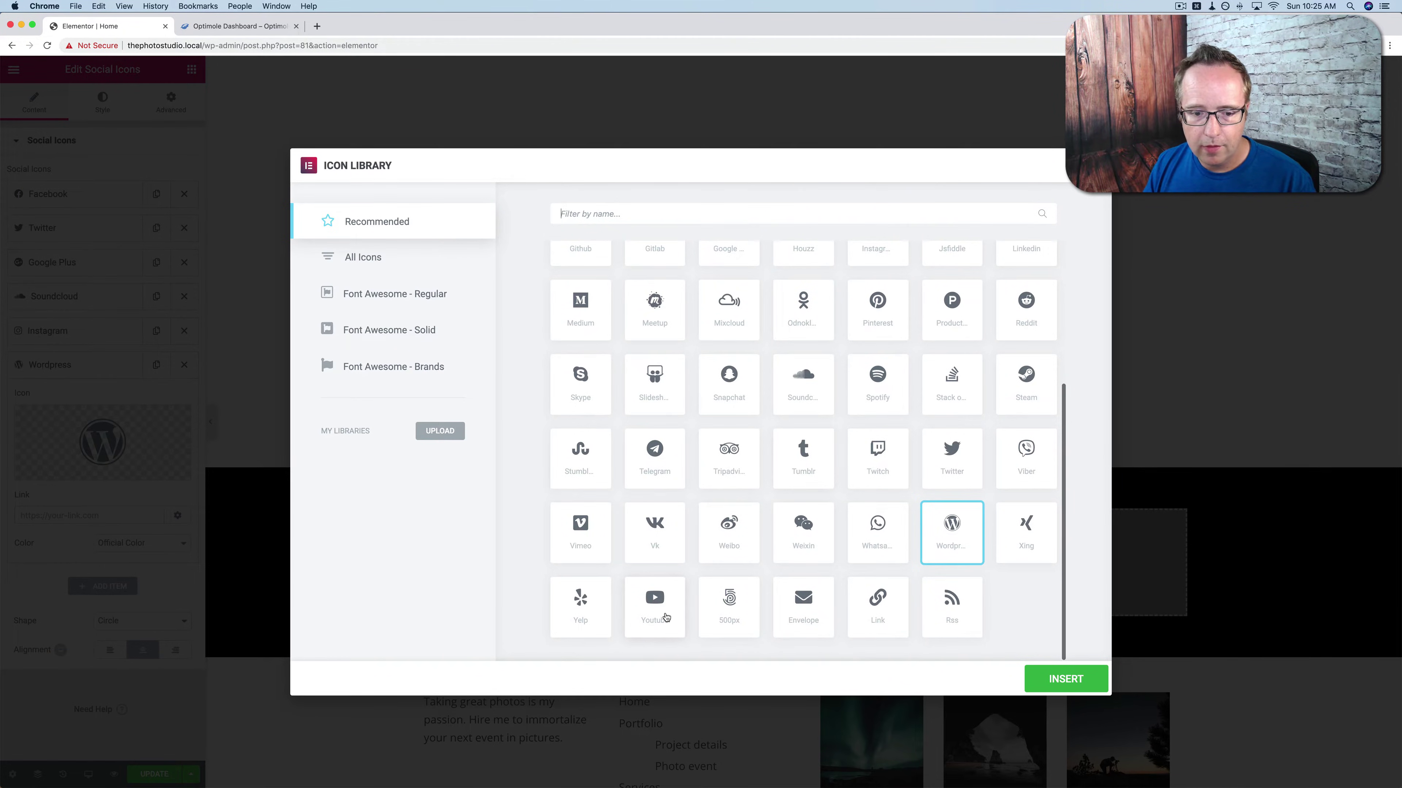
{"action": "left_click", "coordinate": [655, 608]}
{"action": "left_click", "coordinate": [1052, 679]}
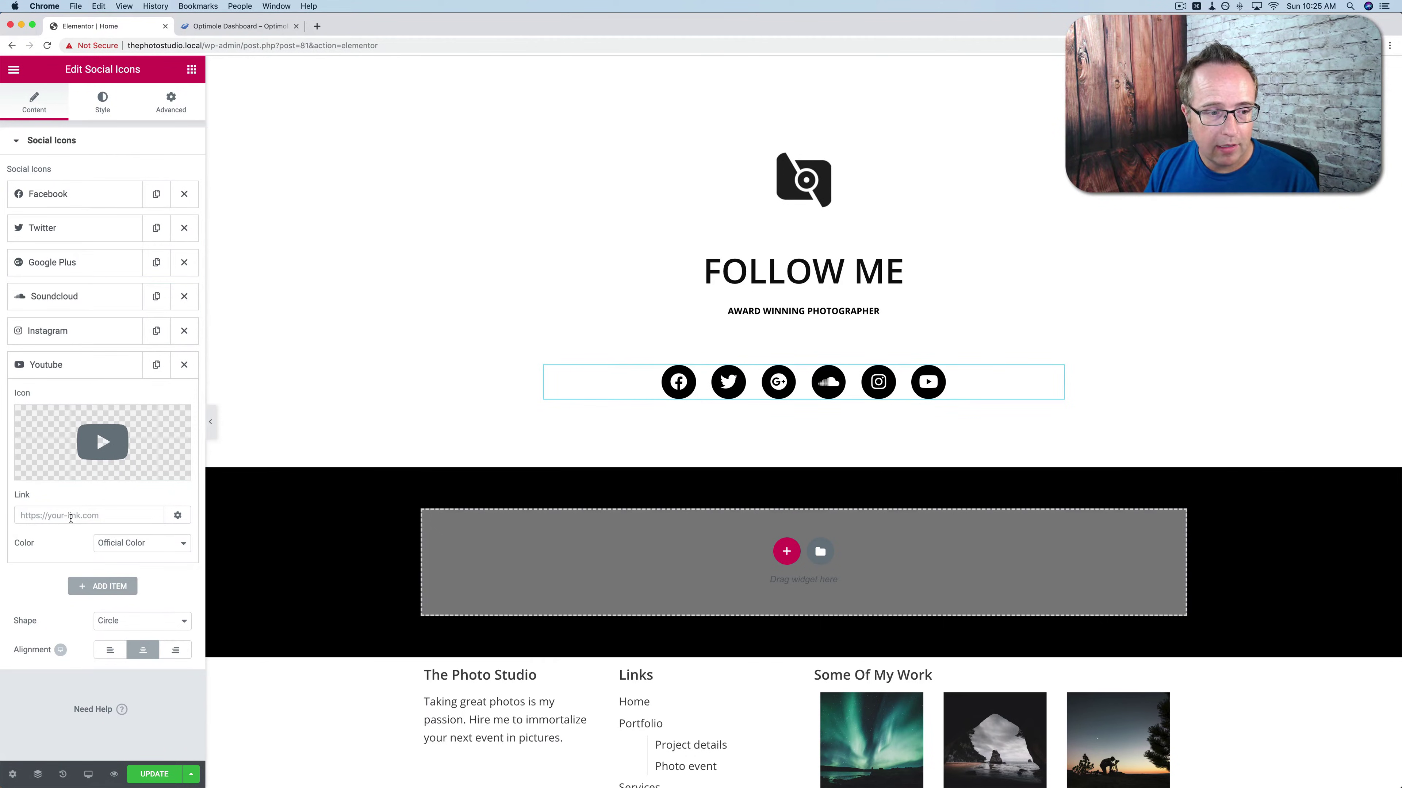
Review the edited home page from the footer back up to the hero section and navigation.
{"action": "scroll", "coordinate": [329, 408], "scroll_direction": "down", "scroll_amount": 3}
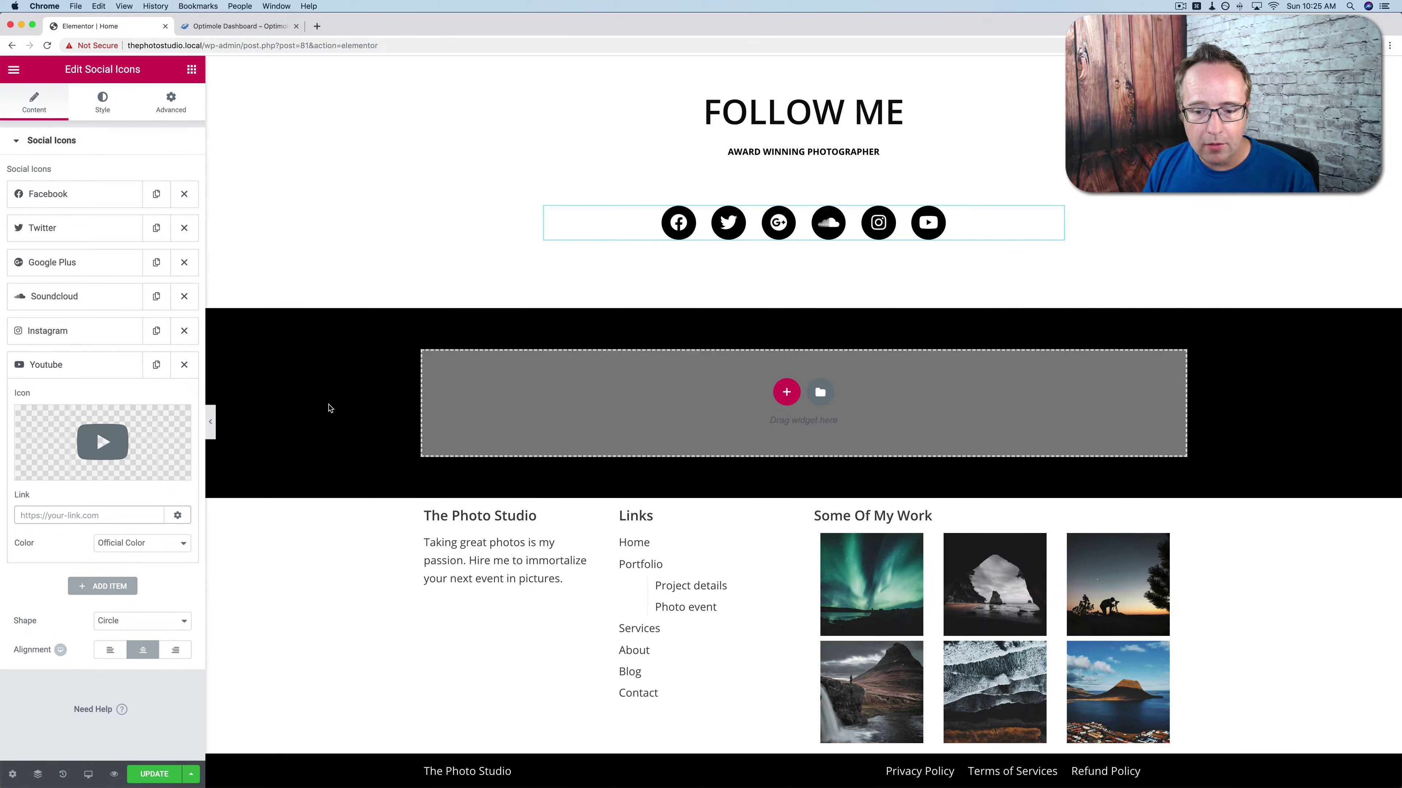
{"action": "scroll", "coordinate": [329, 408], "scroll_direction": "up", "scroll_amount": 15}
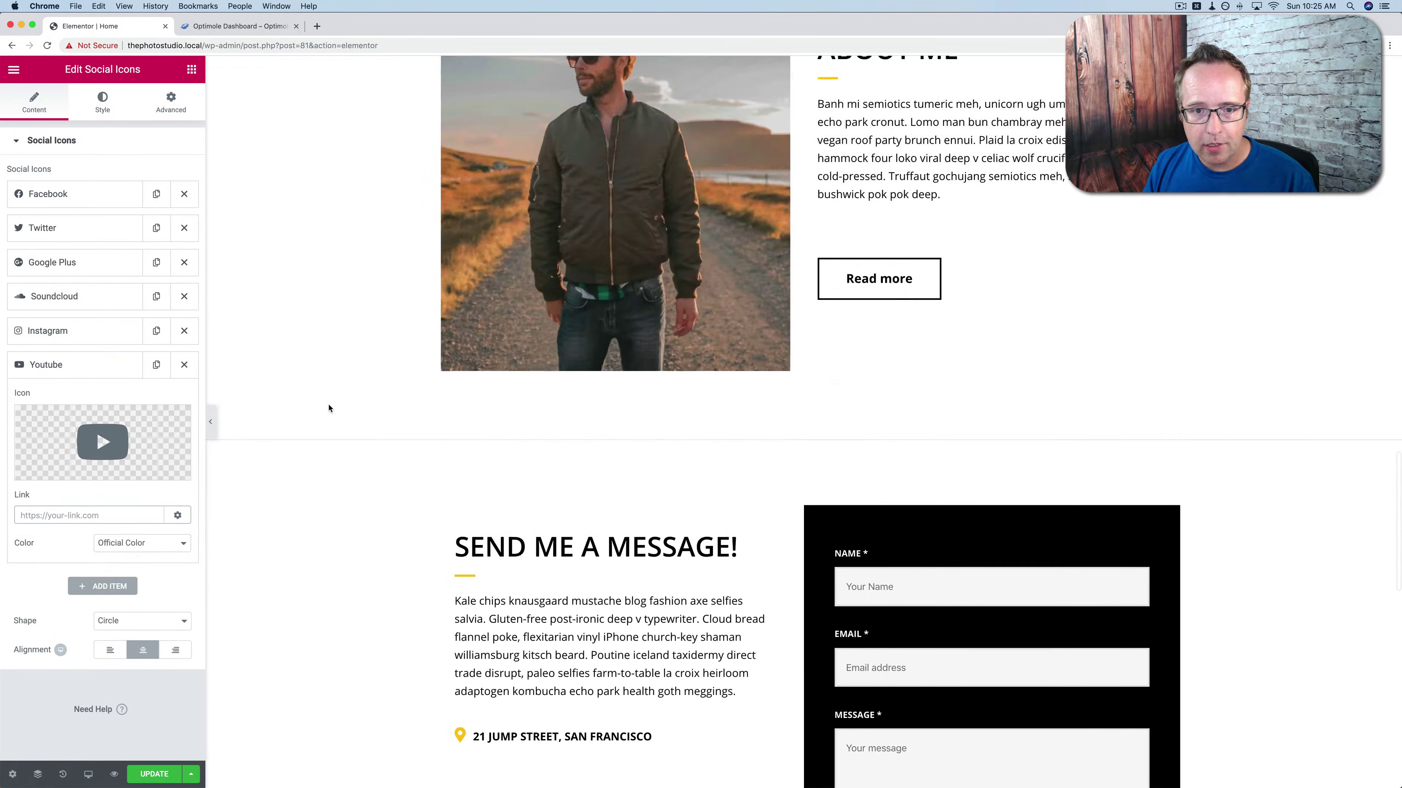
{"action": "scroll", "coordinate": [329, 408], "scroll_direction": "up", "scroll_amount": 12}
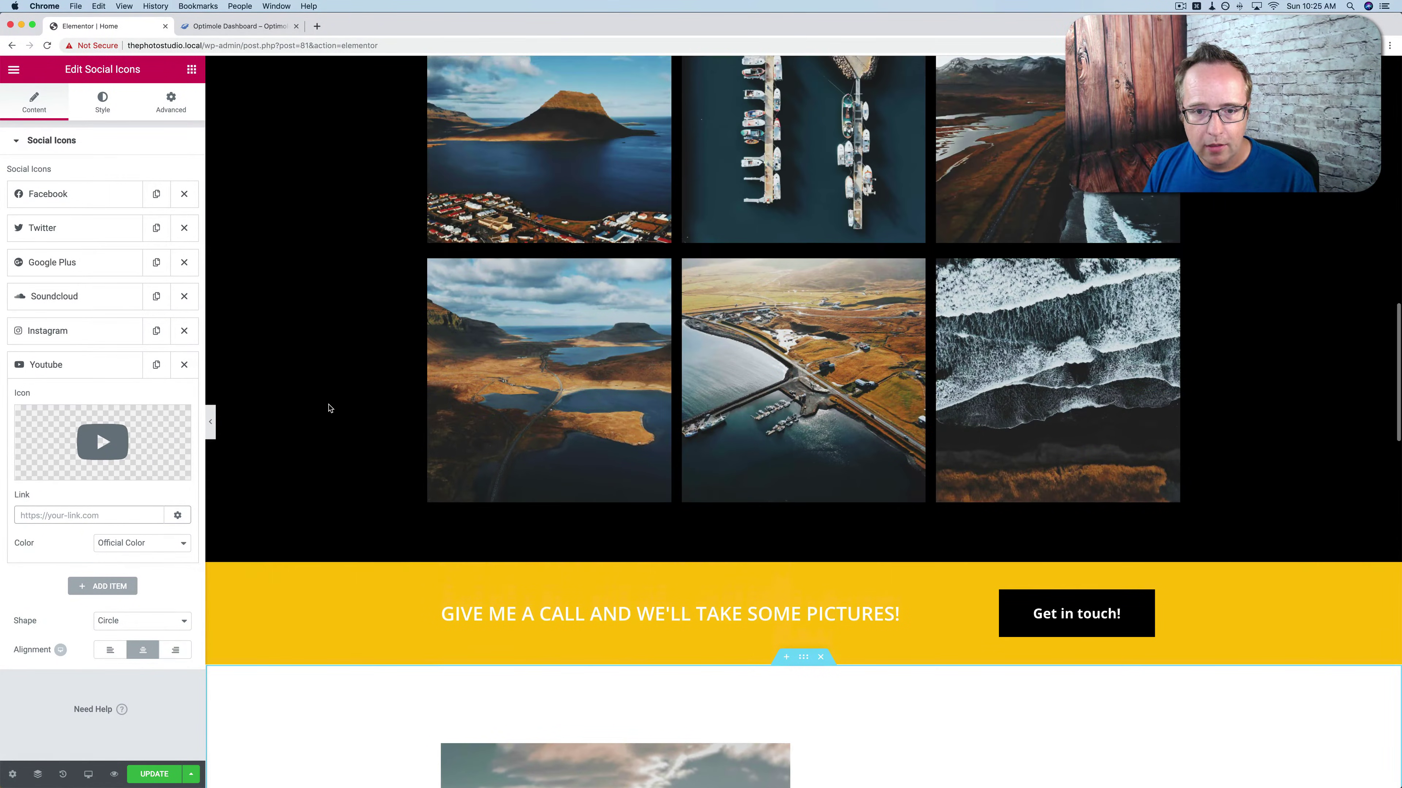
{"action": "scroll", "coordinate": [329, 408], "scroll_direction": "up", "scroll_amount": 15}
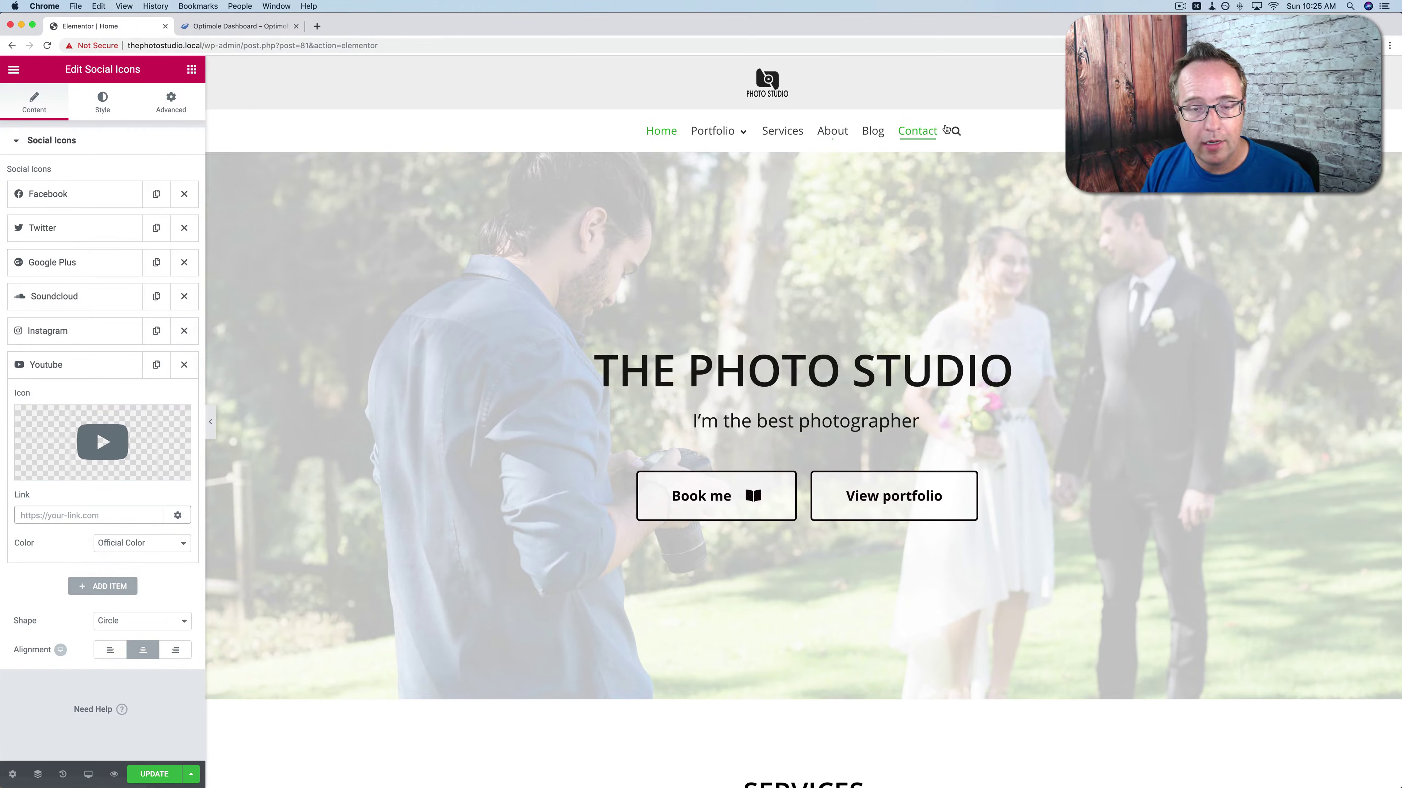
Update the home page and exit Elementor to the WordPress list of all pages, closing the Optimole dashboard tab.
{"action": "left_click", "coordinate": [144, 775]}
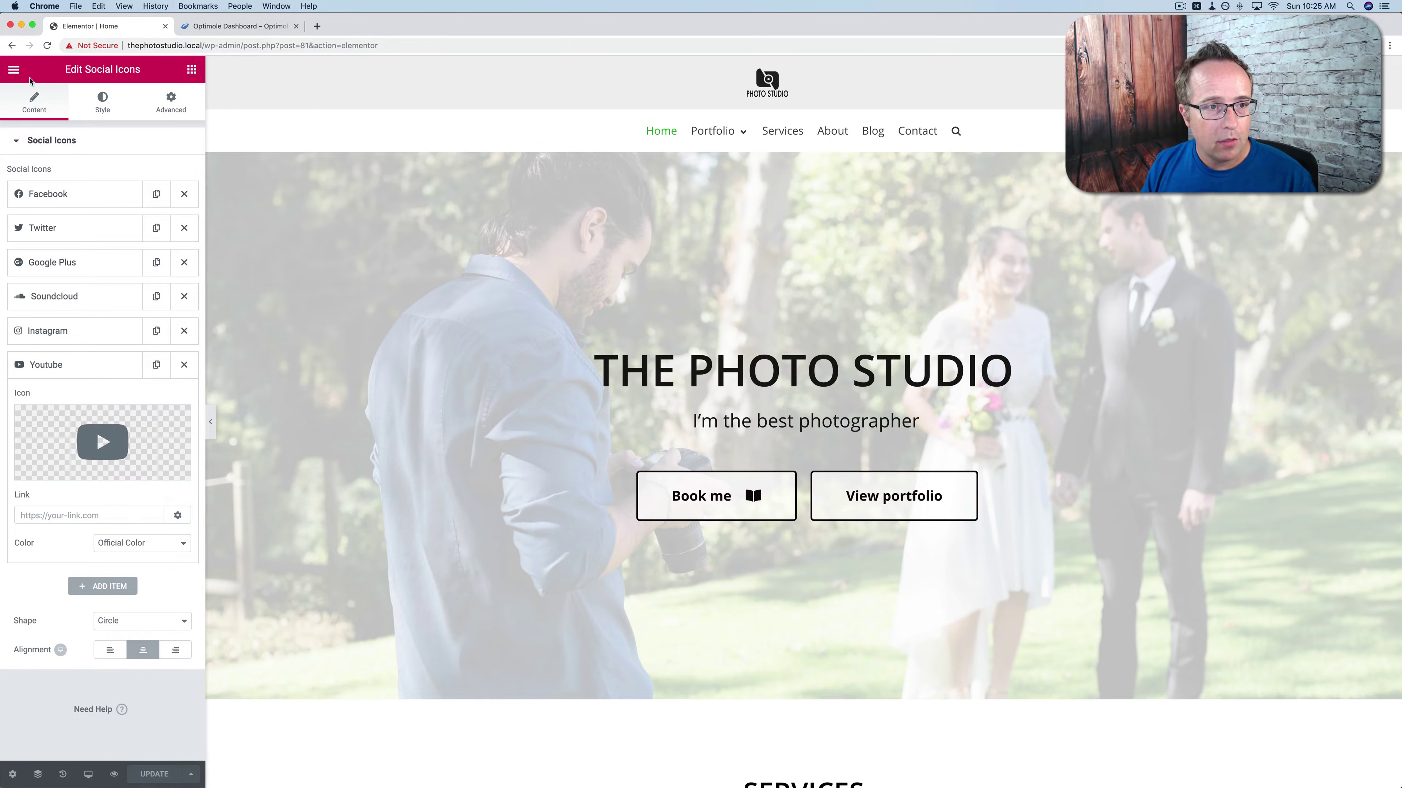
{"action": "left_click", "coordinate": [13, 71]}
{"action": "left_click", "coordinate": [67, 430]}
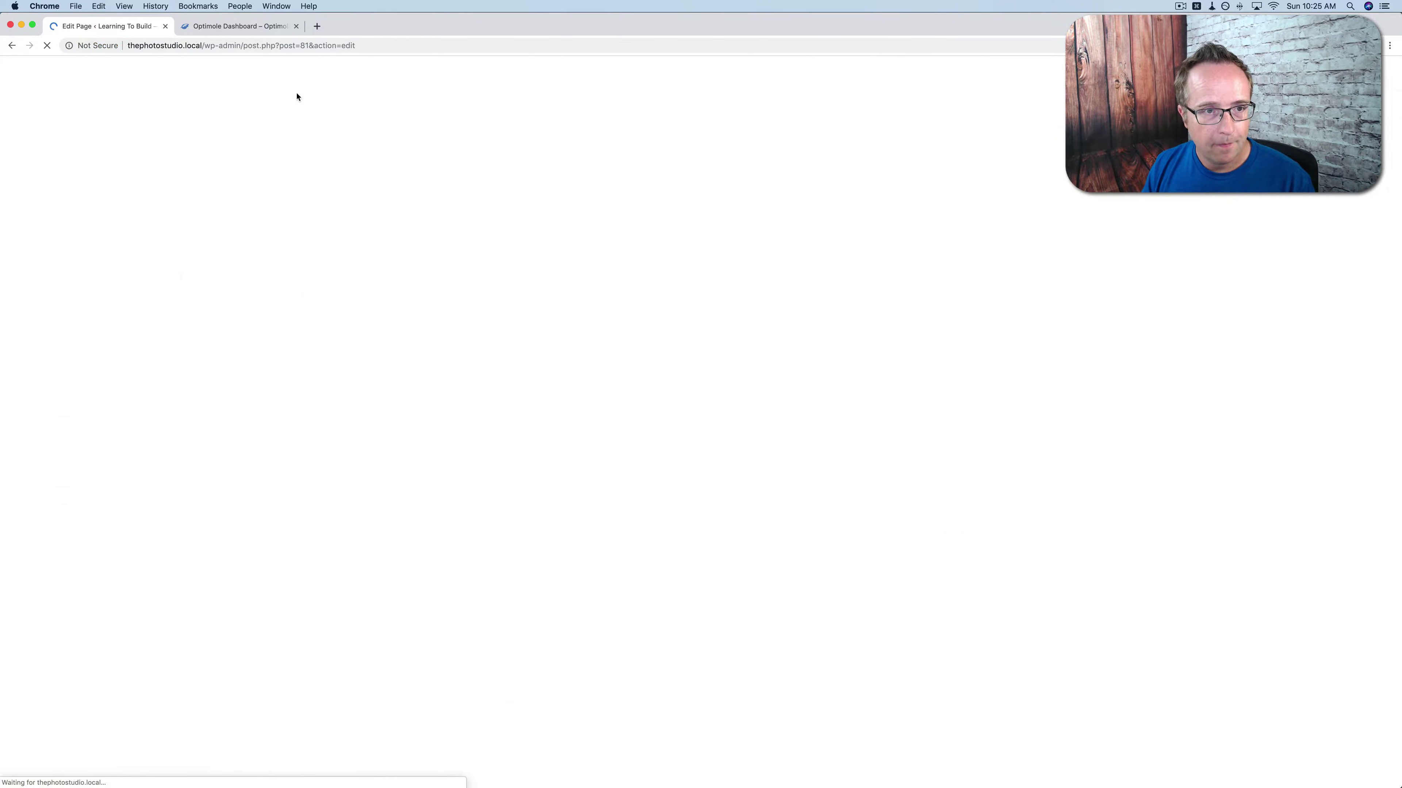
{"action": "left_click", "coordinate": [296, 26]}
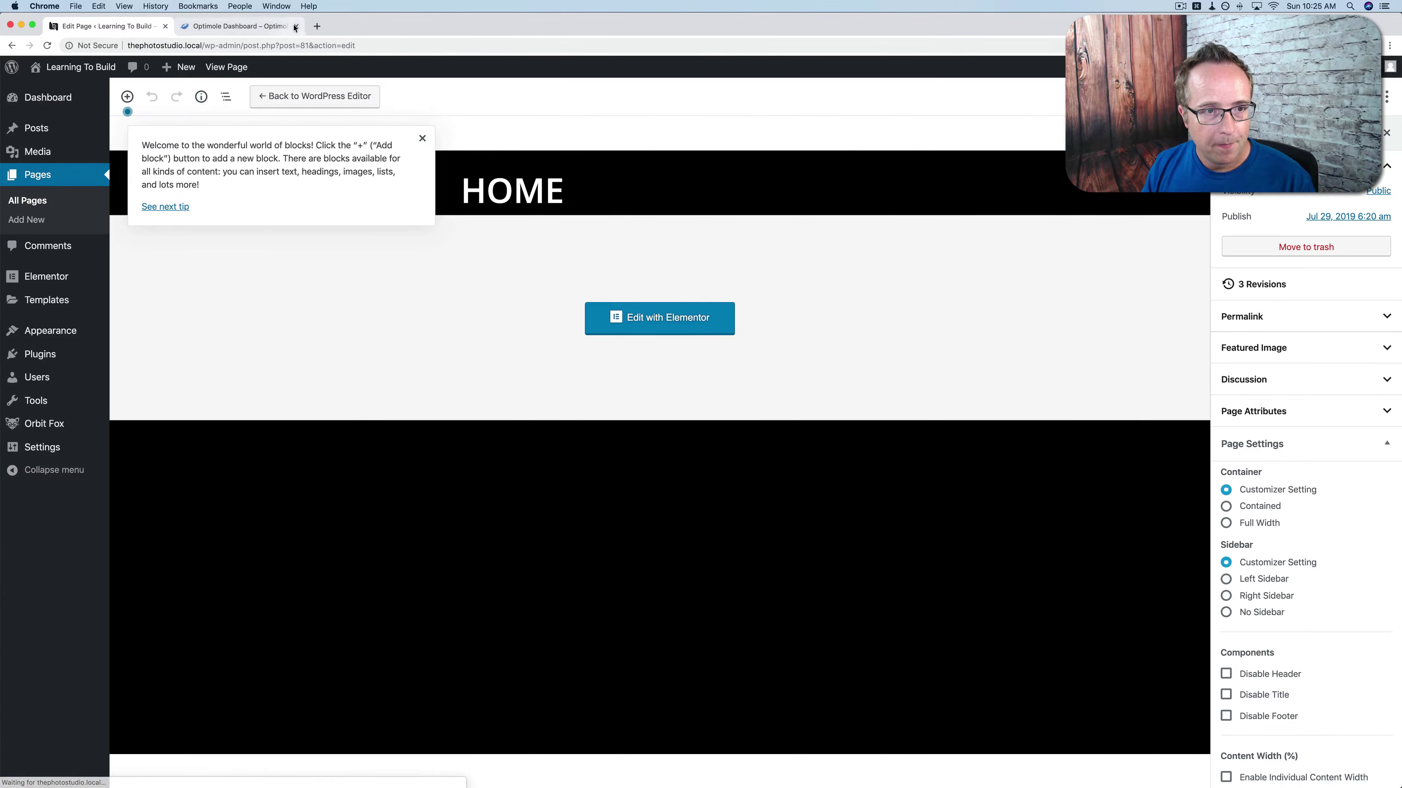
{"action": "left_click", "coordinate": [38, 174]}
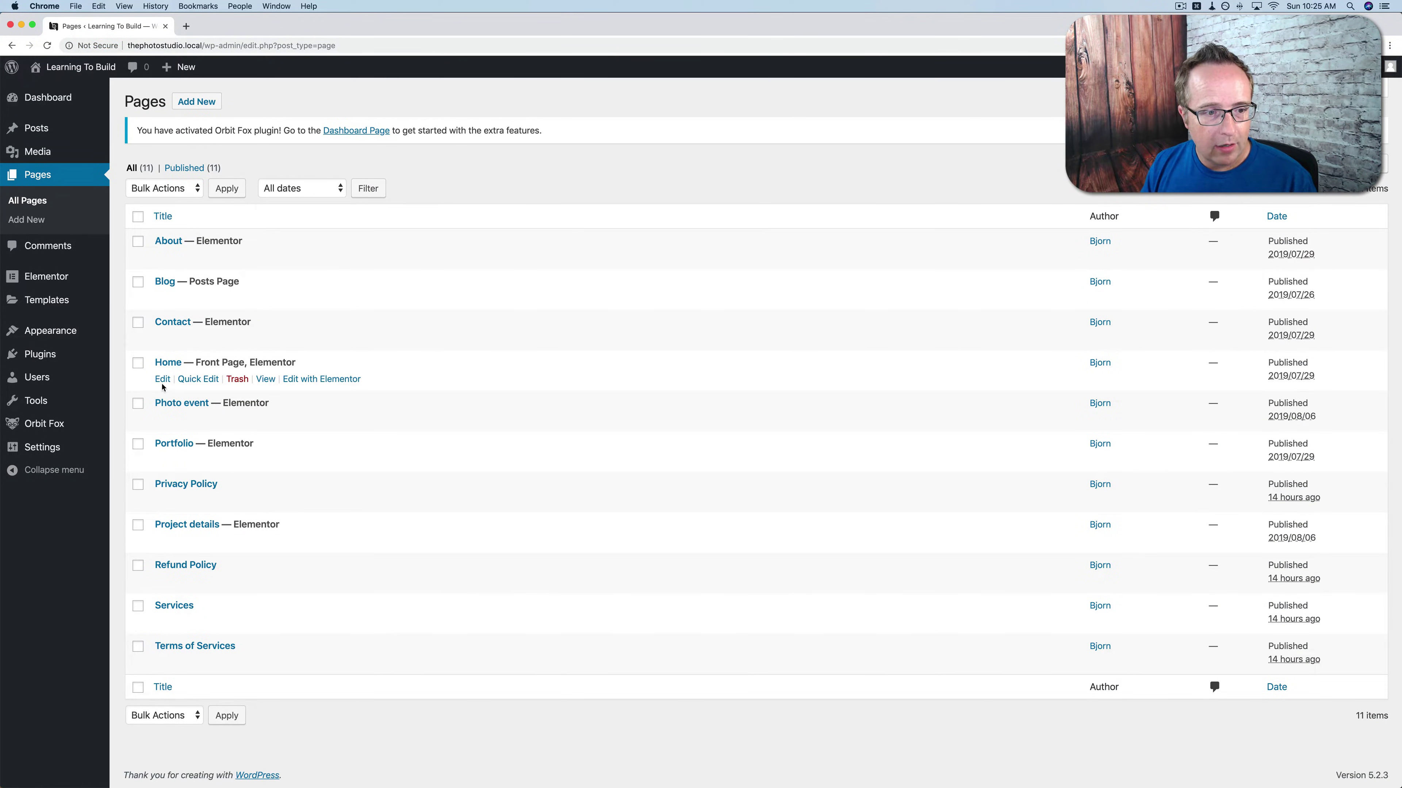
Open the Home page in Elementor in a separate tab and the Services page in Elementor in the original tab.
{"action": "left_click", "coordinate": [309, 380]}
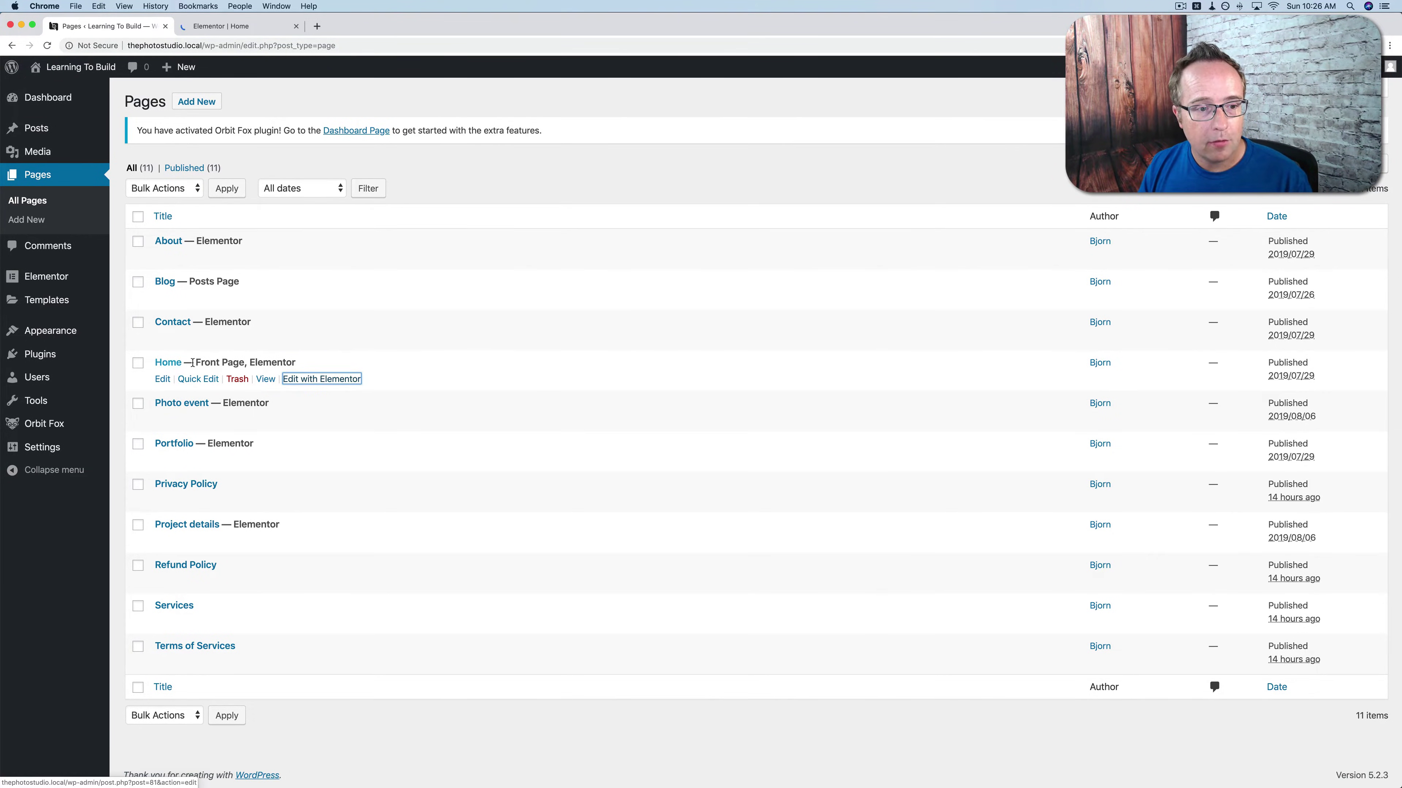
{"action": "left_click", "coordinate": [209, 29]}
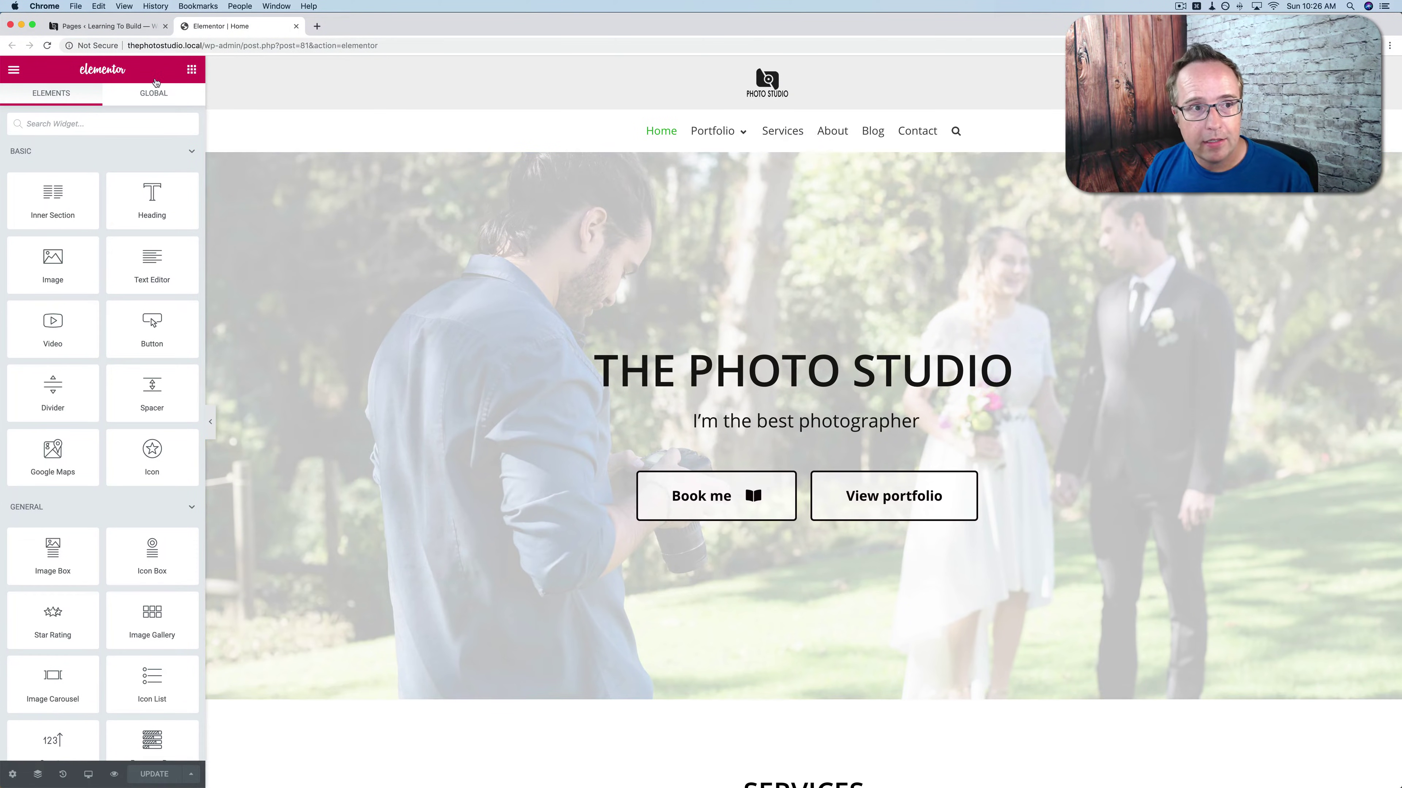
{"action": "left_click", "coordinate": [132, 27]}
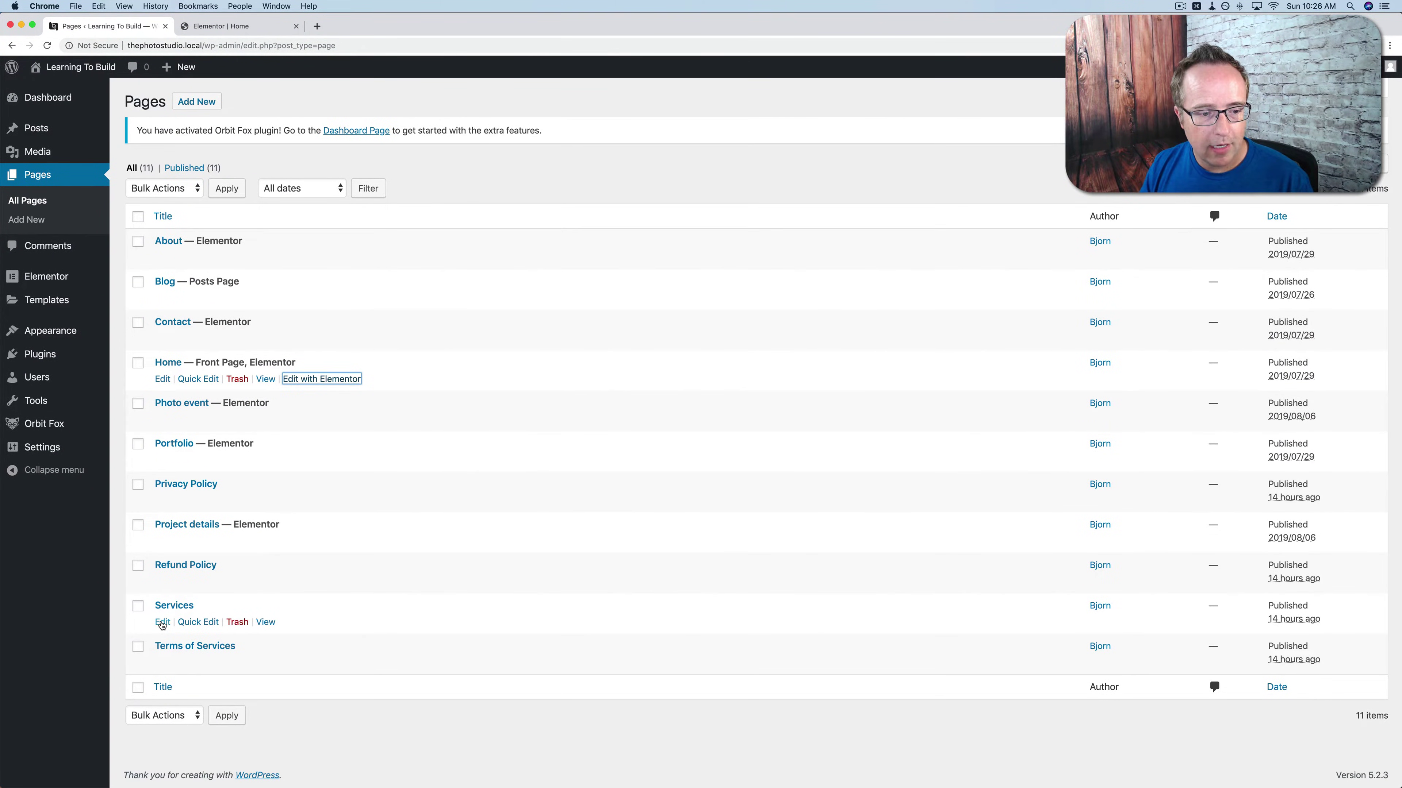
{"action": "left_click", "coordinate": [162, 623]}
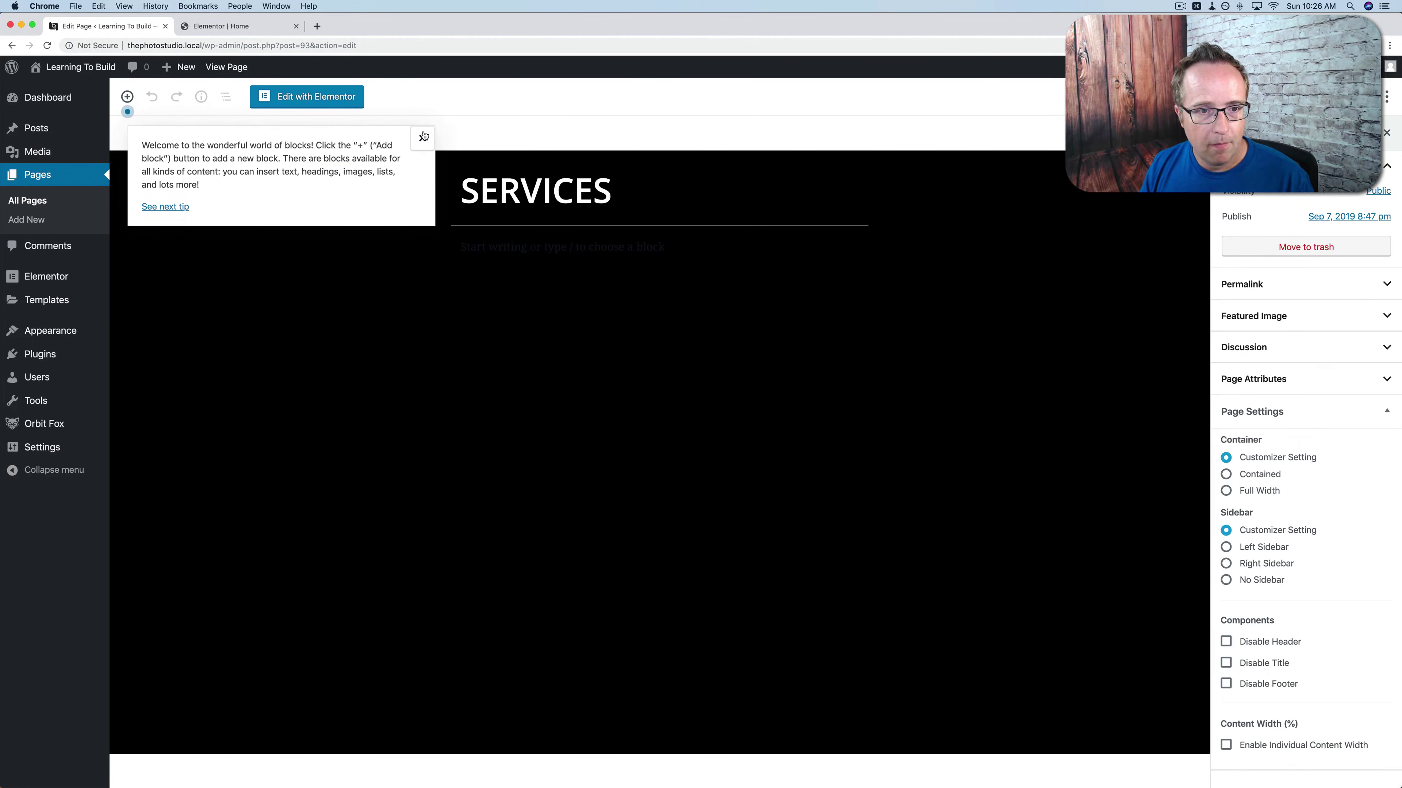
{"action": "left_click", "coordinate": [311, 98]}
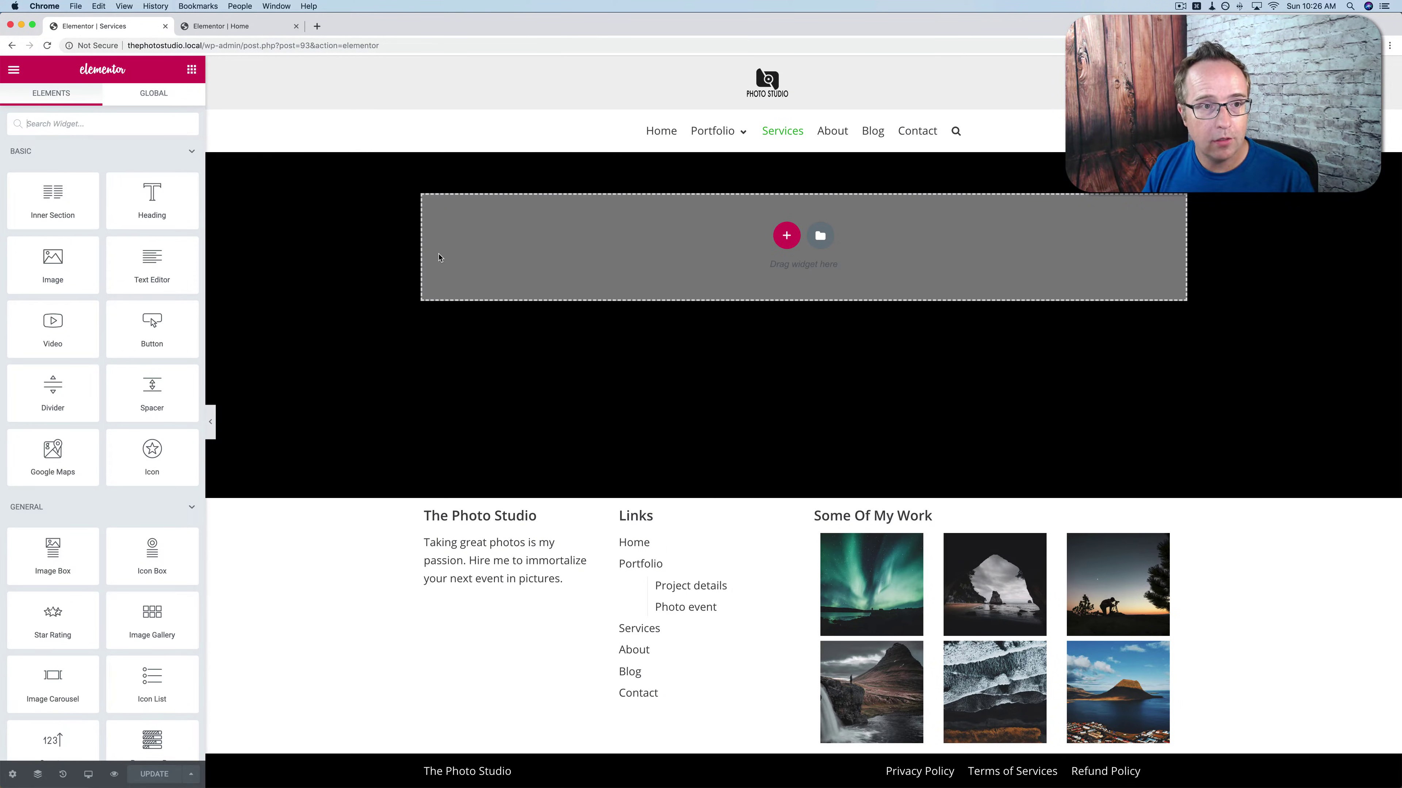
Copy the whole Services section from the home page.
{"action": "left_click", "coordinate": [241, 26]}
{"action": "scroll", "coordinate": [523, 237], "scroll_direction": "down", "scroll_amount": 7}
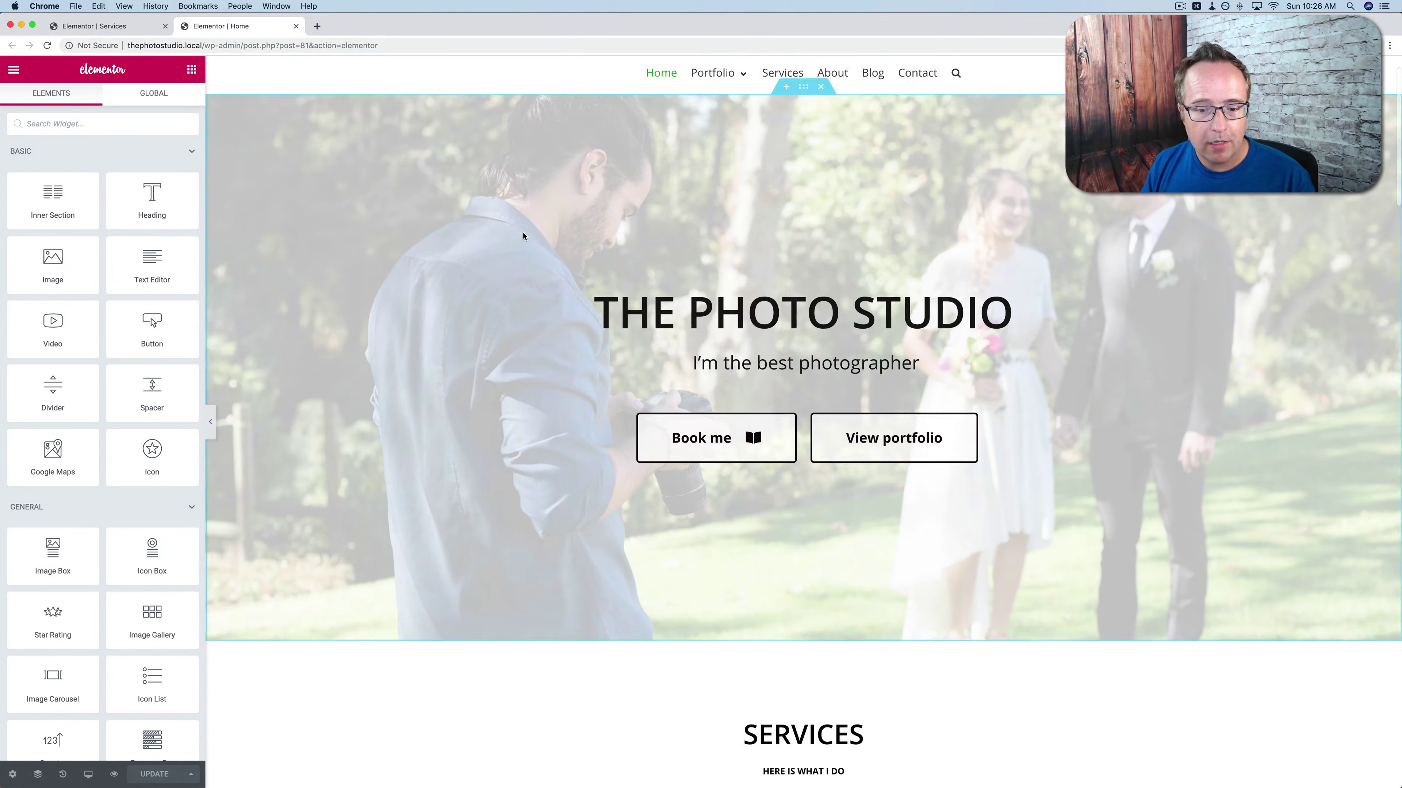
{"action": "right_click", "coordinate": [803, 295]}
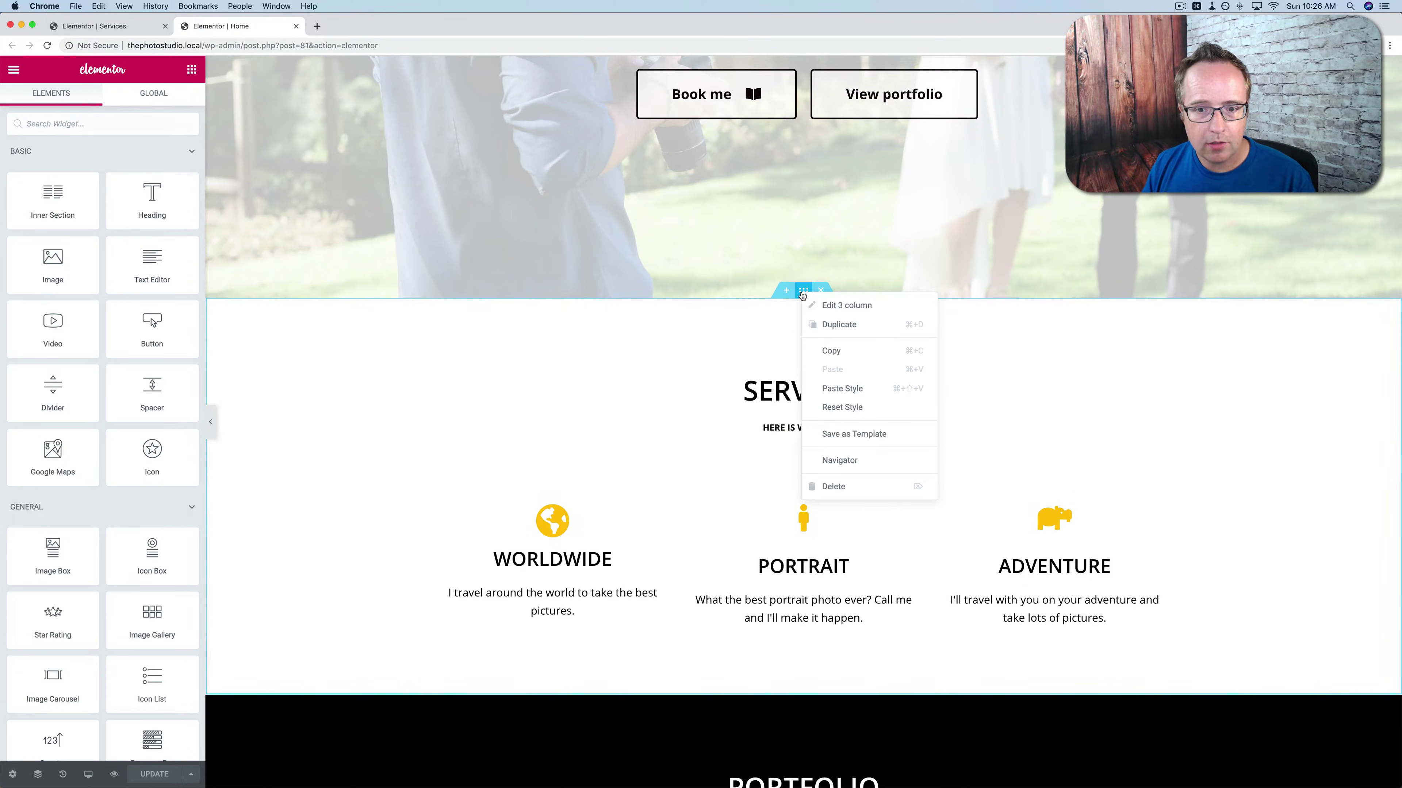
{"action": "left_click", "coordinate": [840, 351]}
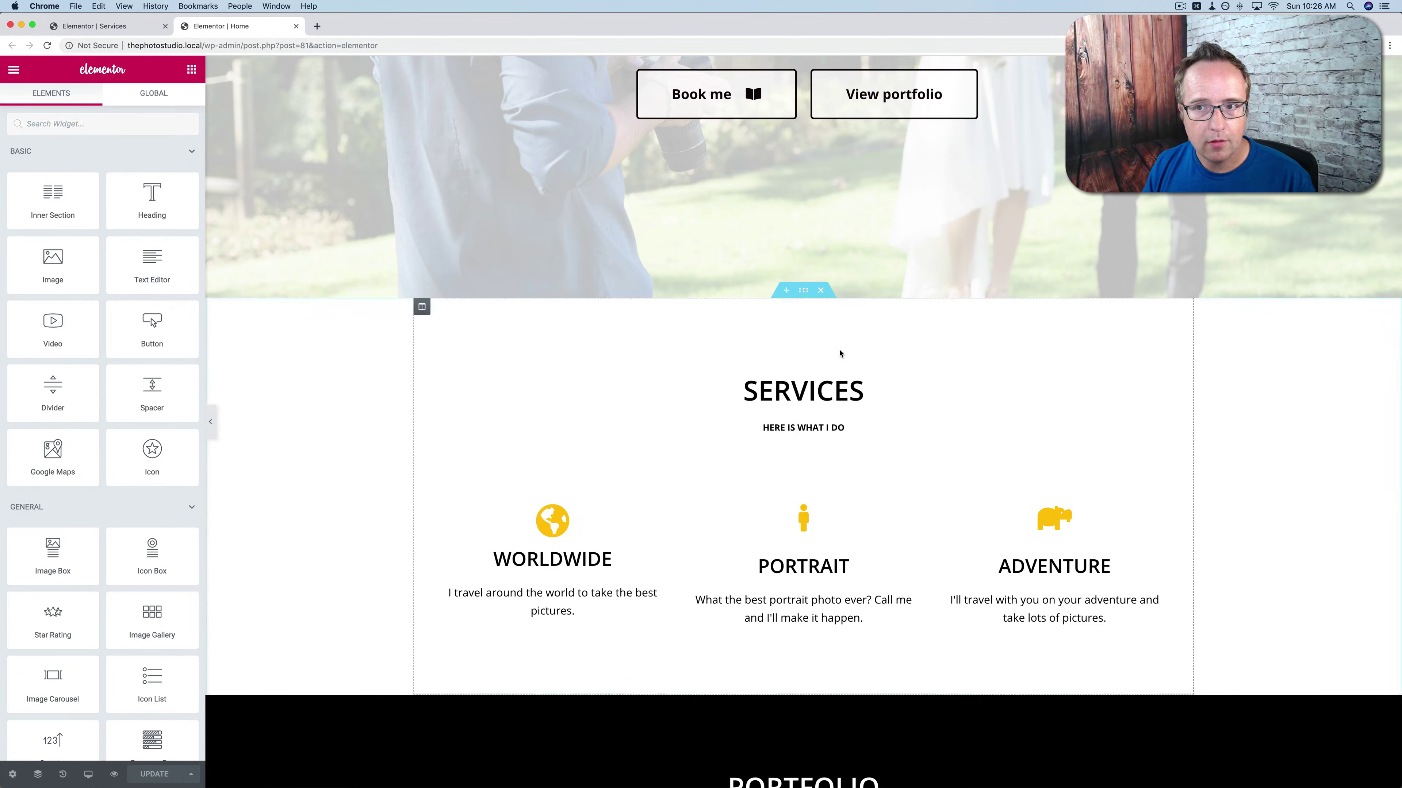
Paste the copied Services section into the empty content area of the Services page.
{"action": "left_click", "coordinate": [102, 26]}
{"action": "right_click", "coordinate": [604, 167]}
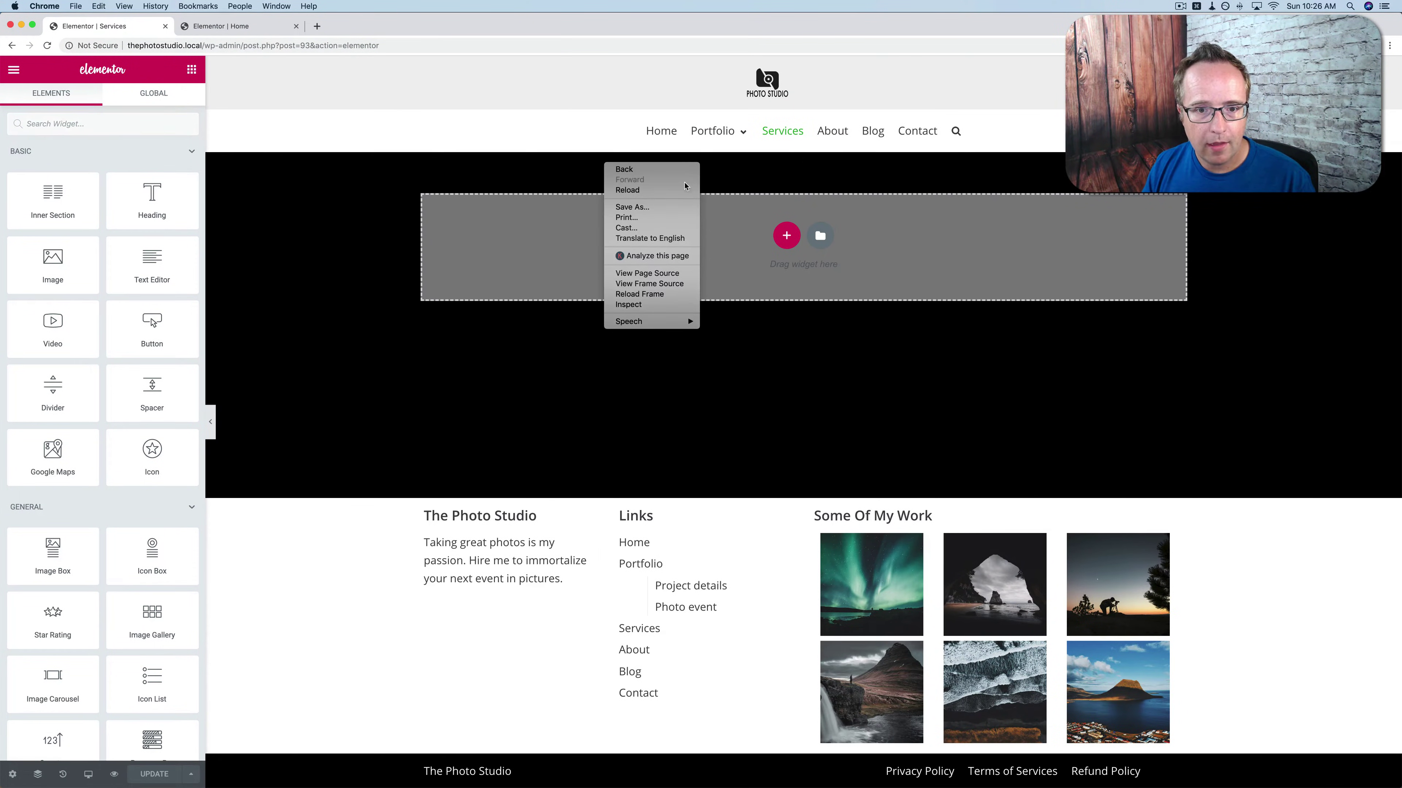
{"action": "left_click", "coordinate": [553, 225]}
{"action": "right_click", "coordinate": [577, 238]}
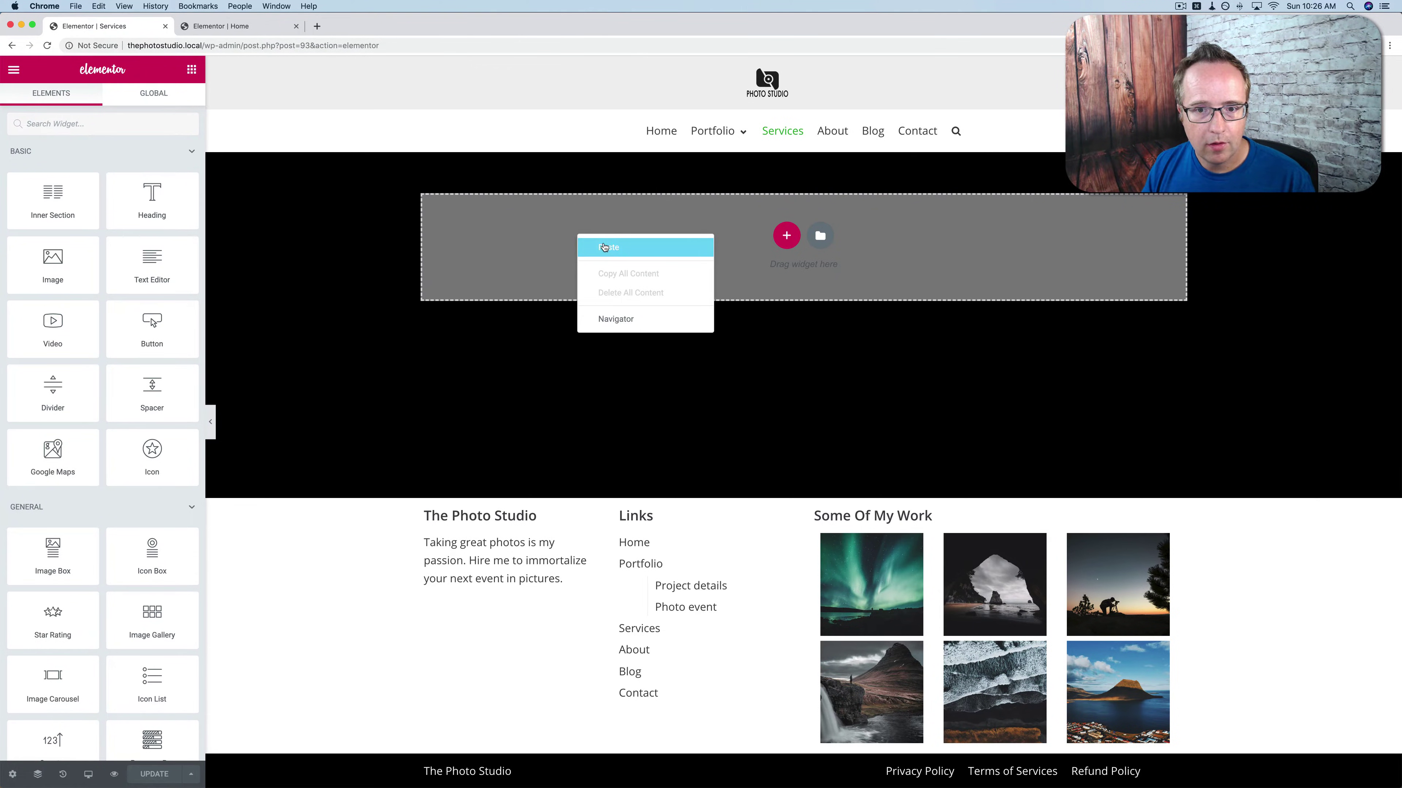
{"action": "left_click", "coordinate": [604, 247]}
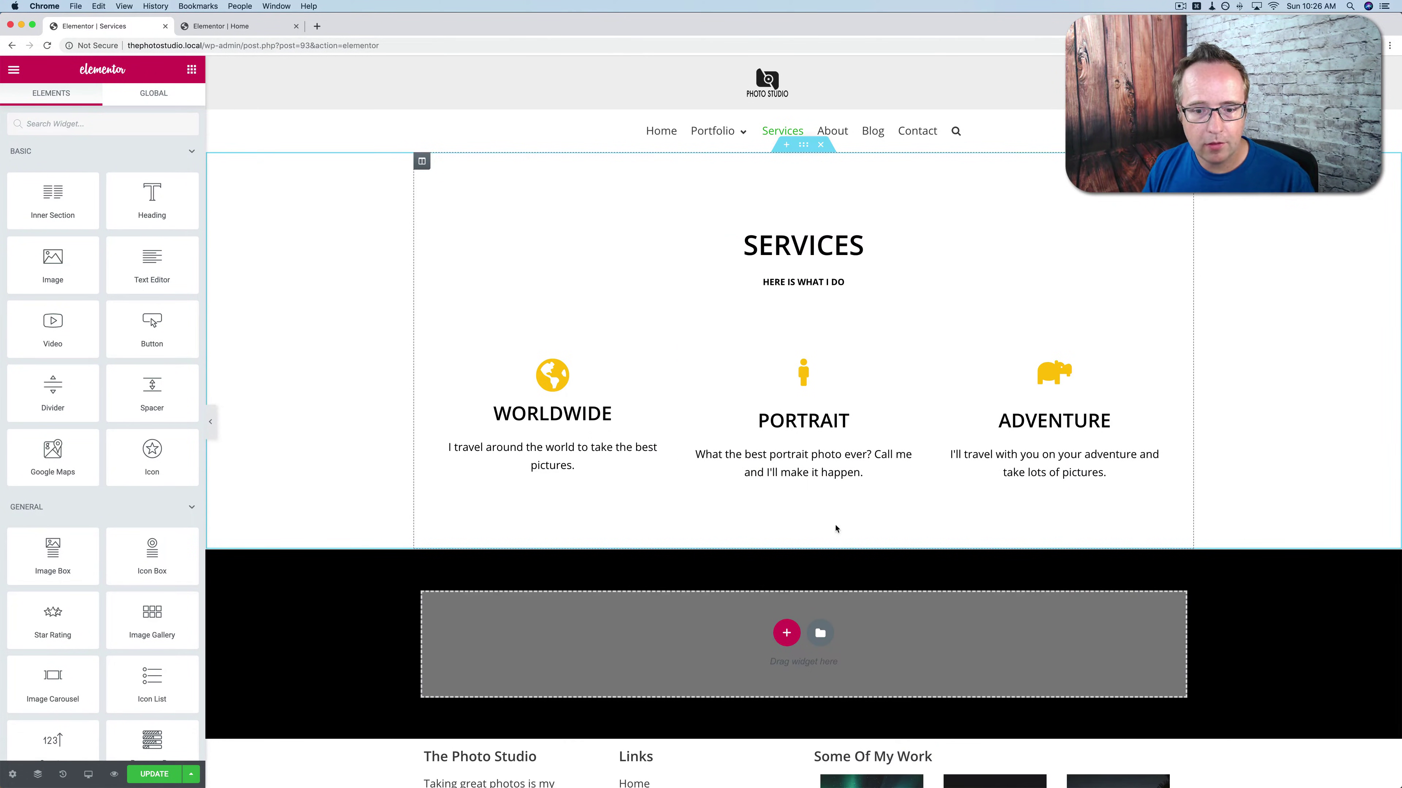
Update the Services page and review its preview down to the footer.
{"action": "scroll", "coordinate": [473, 623], "scroll_direction": "down", "scroll_amount": 2}
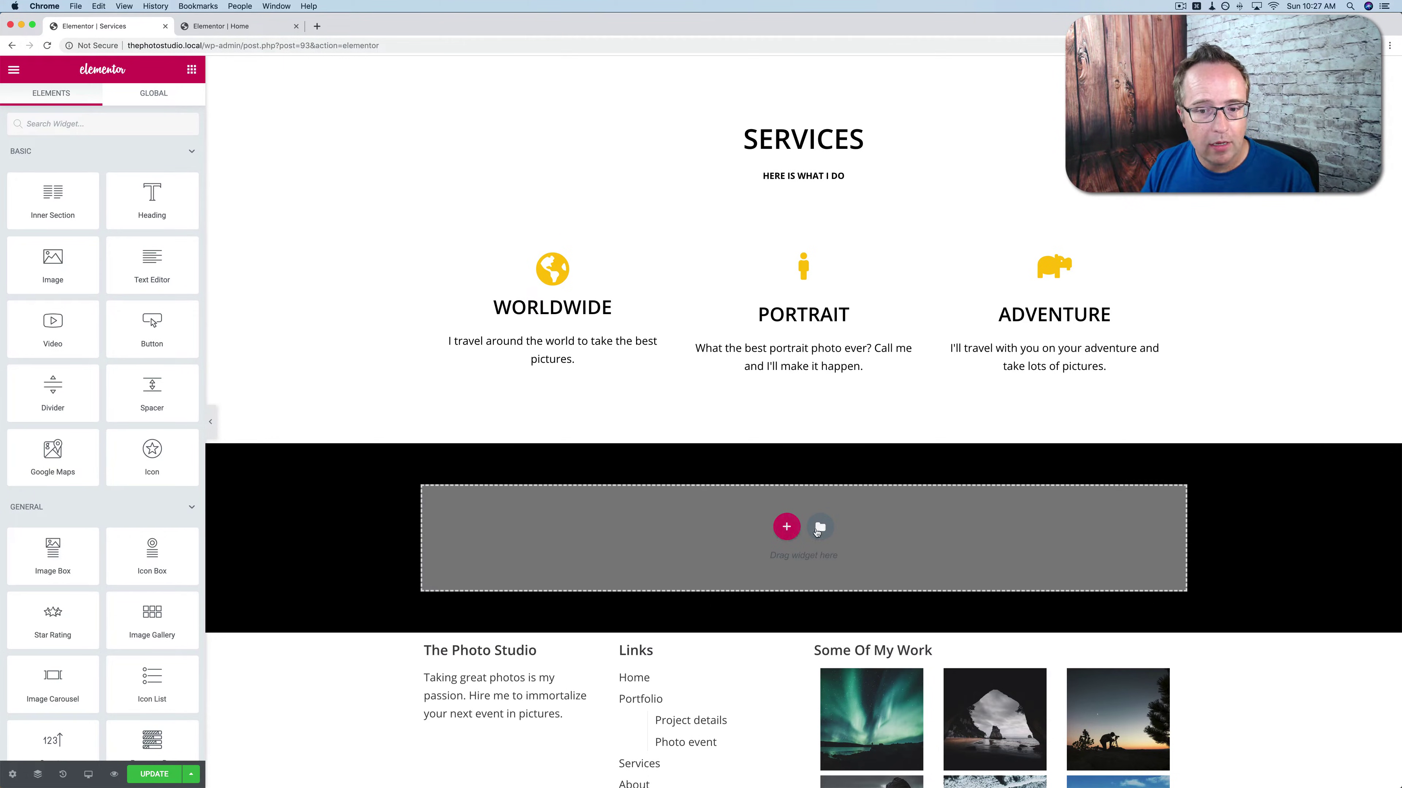
{"action": "left_click", "coordinate": [157, 774]}
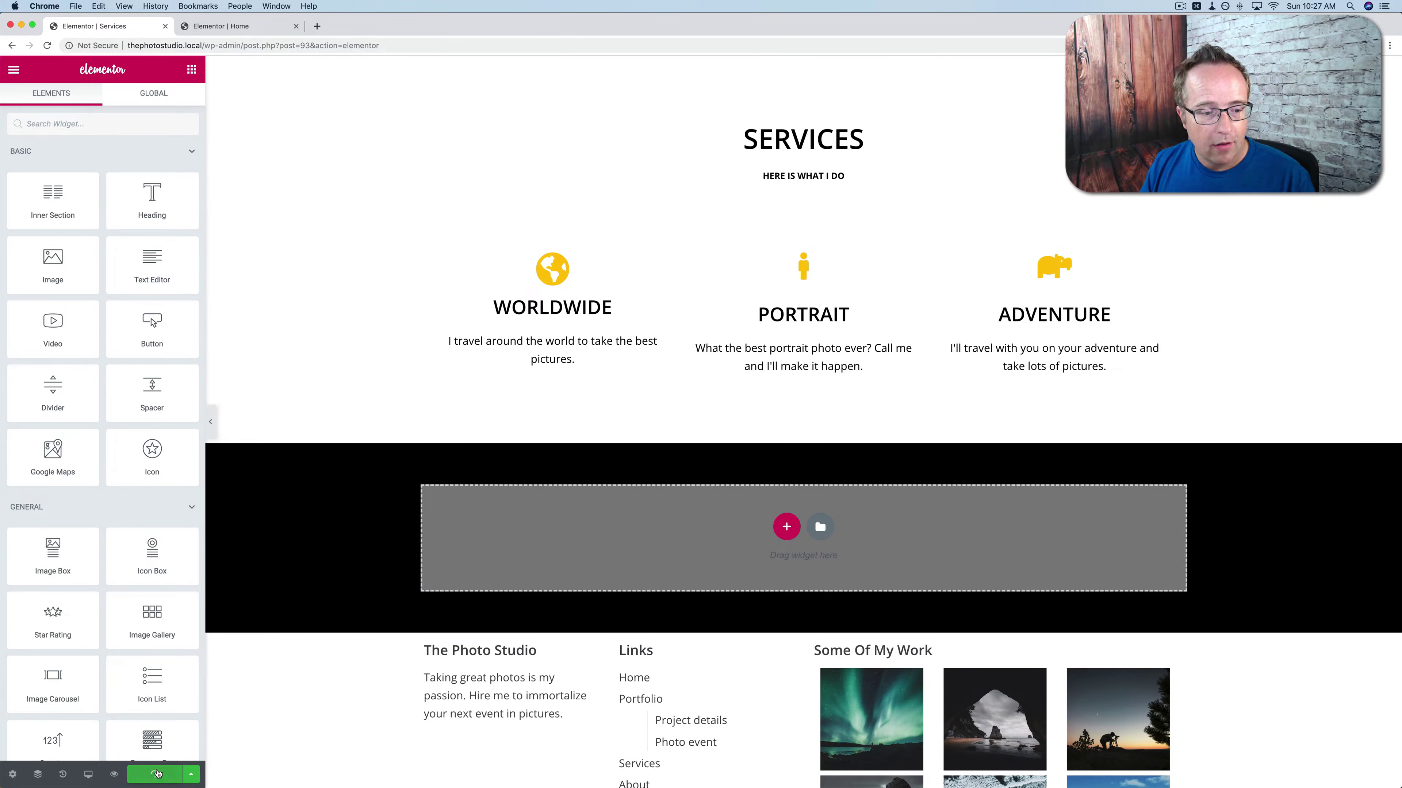
{"action": "left_click", "coordinate": [114, 775]}
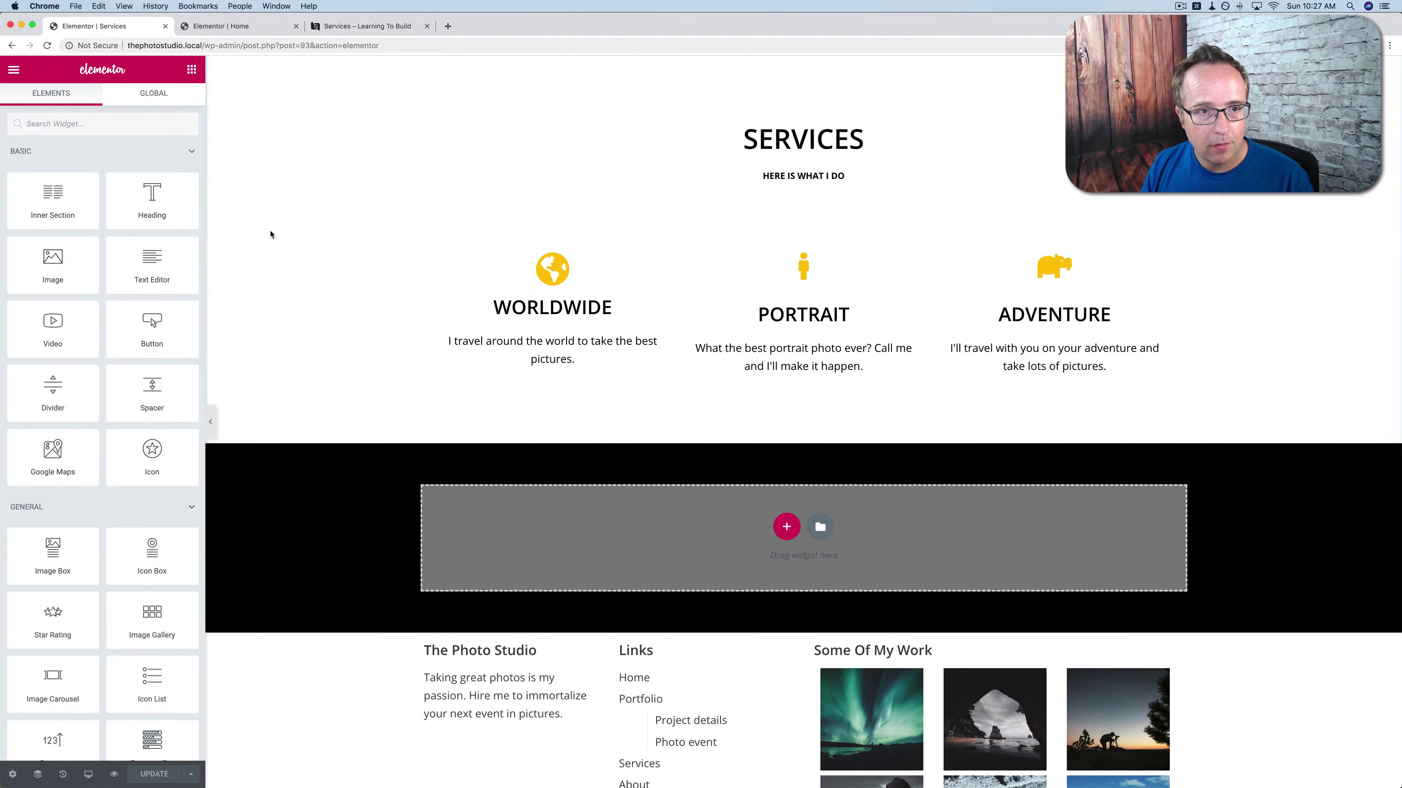
{"action": "left_click", "coordinate": [352, 28]}
{"action": "scroll", "coordinate": [284, 293], "scroll_direction": "down", "scroll_amount": 1}
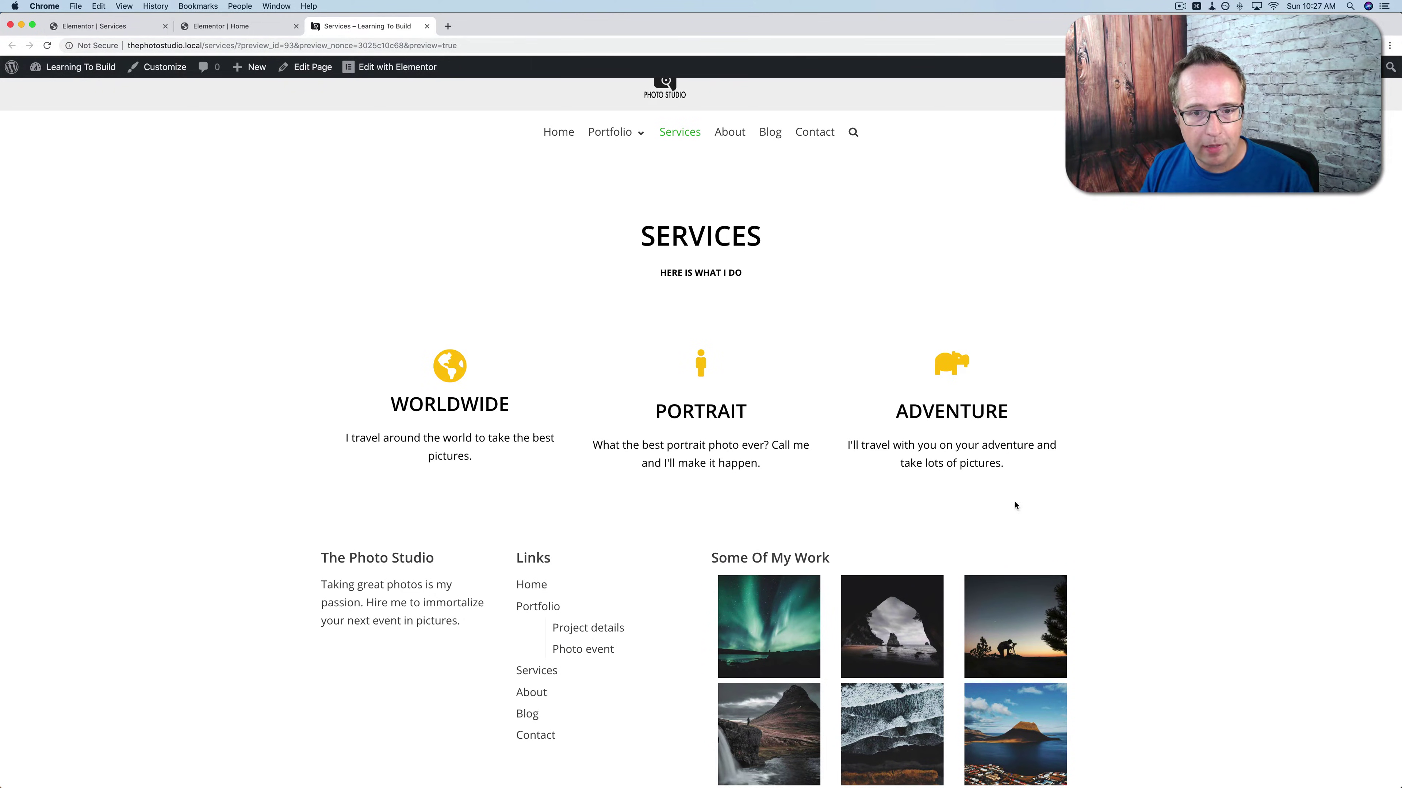
{"action": "scroll", "coordinate": [454, 559], "scroll_direction": "down", "scroll_amount": 1}
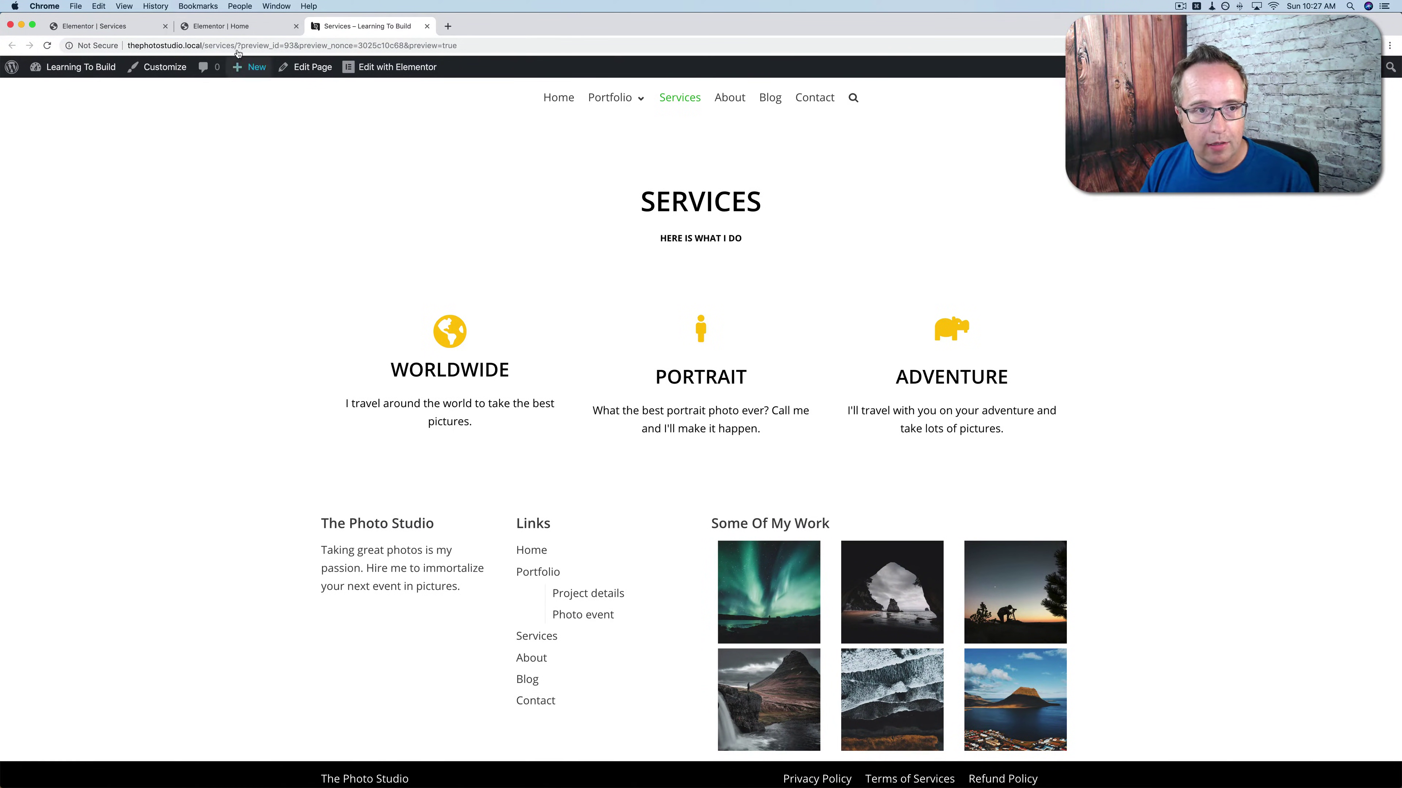
Give the section on the Services page a Solid border with a bottom width of 1.
{"action": "left_click", "coordinate": [237, 26]}
{"action": "left_click", "coordinate": [97, 26]}
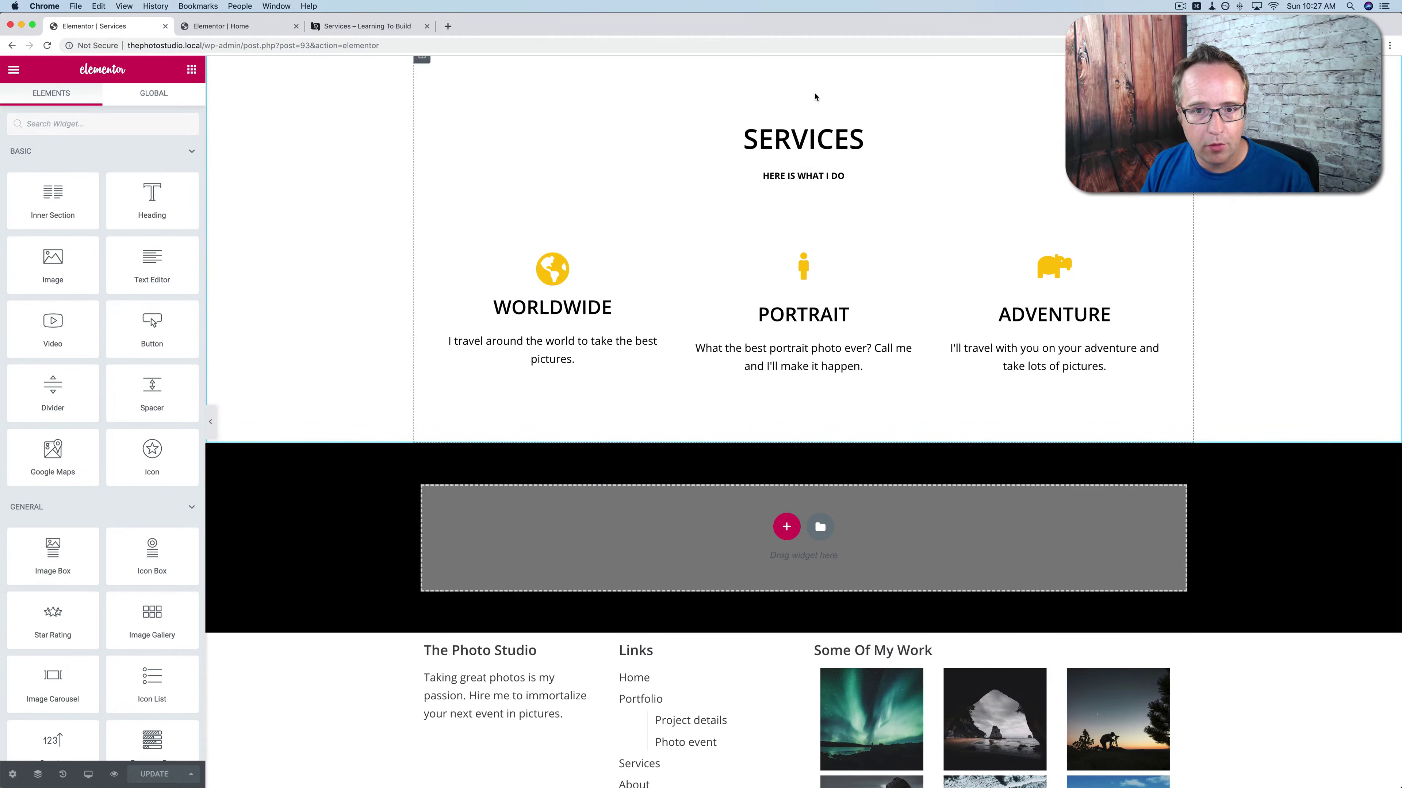
{"action": "scroll", "coordinate": [805, 127], "scroll_direction": "up", "scroll_amount": 2}
{"action": "left_click", "coordinate": [803, 110]}
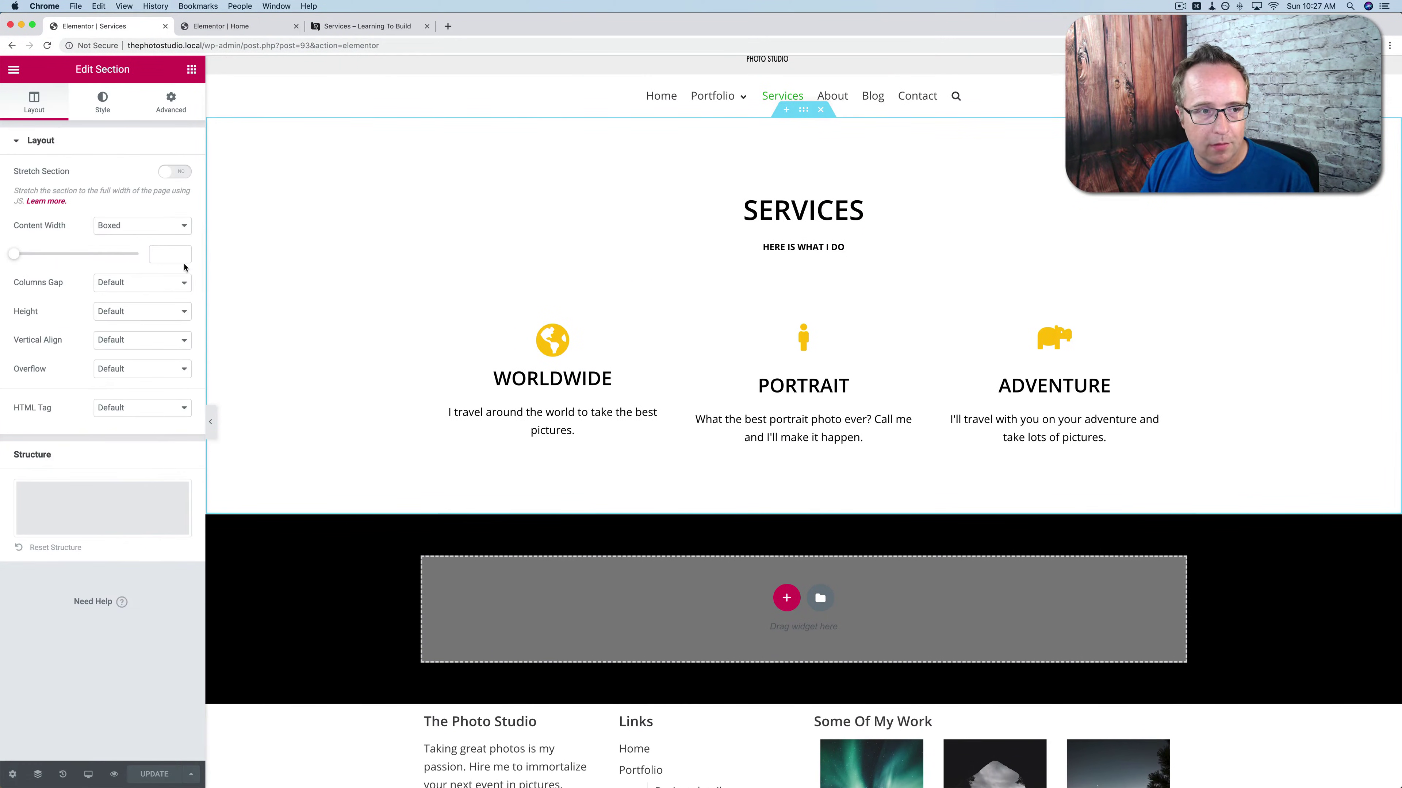
{"action": "left_click", "coordinate": [103, 105]}
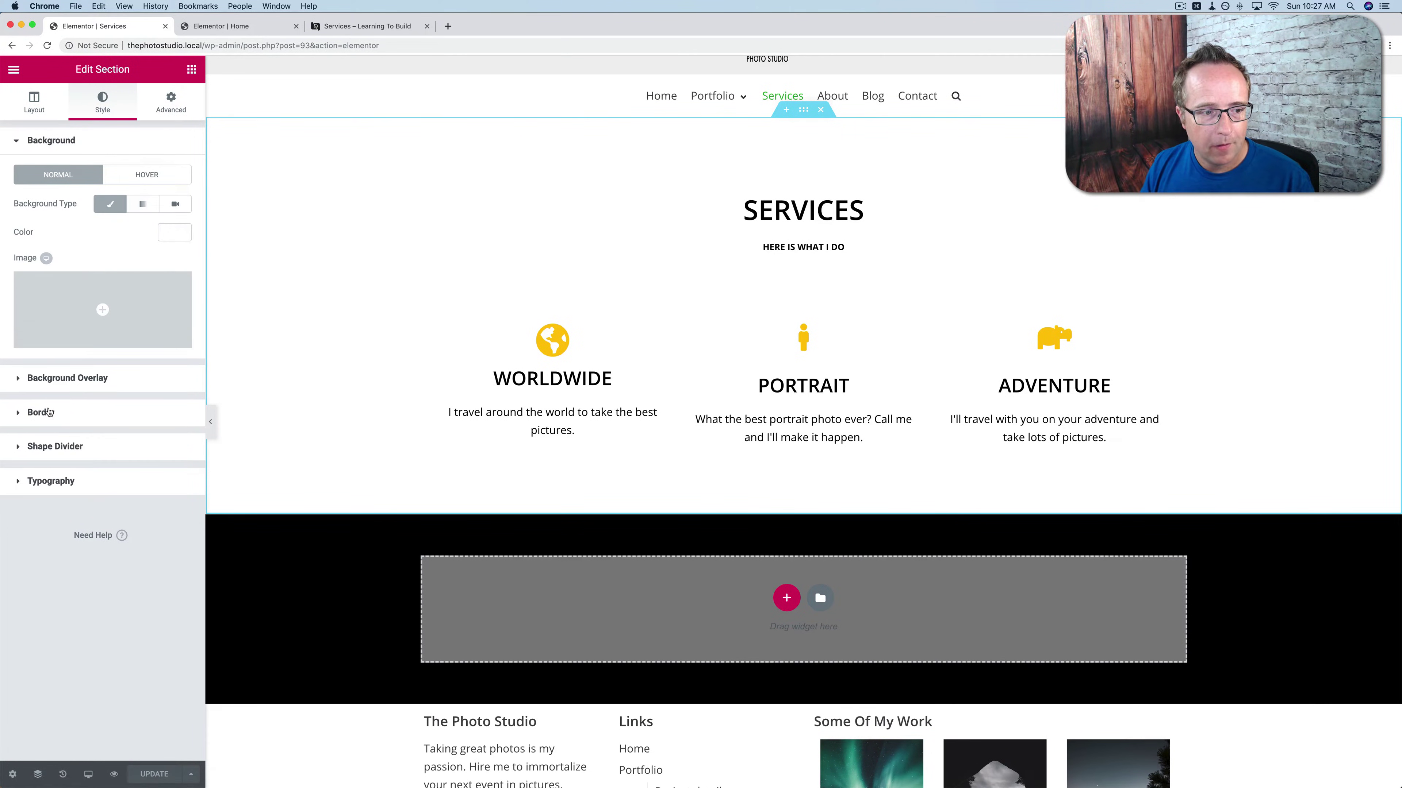
{"action": "left_click", "coordinate": [89, 408]}
{"action": "left_click", "coordinate": [122, 271]}
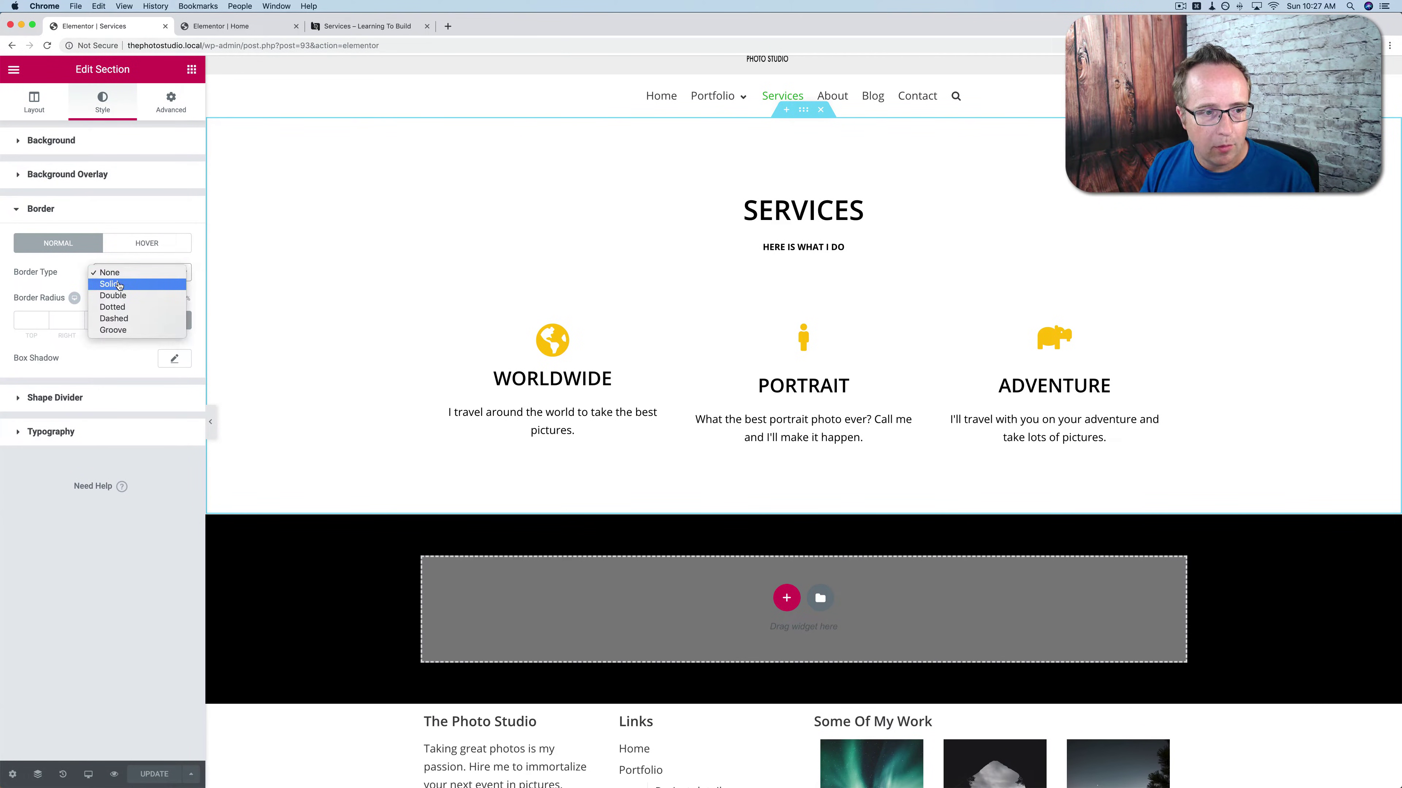
{"action": "left_click", "coordinate": [116, 282]}
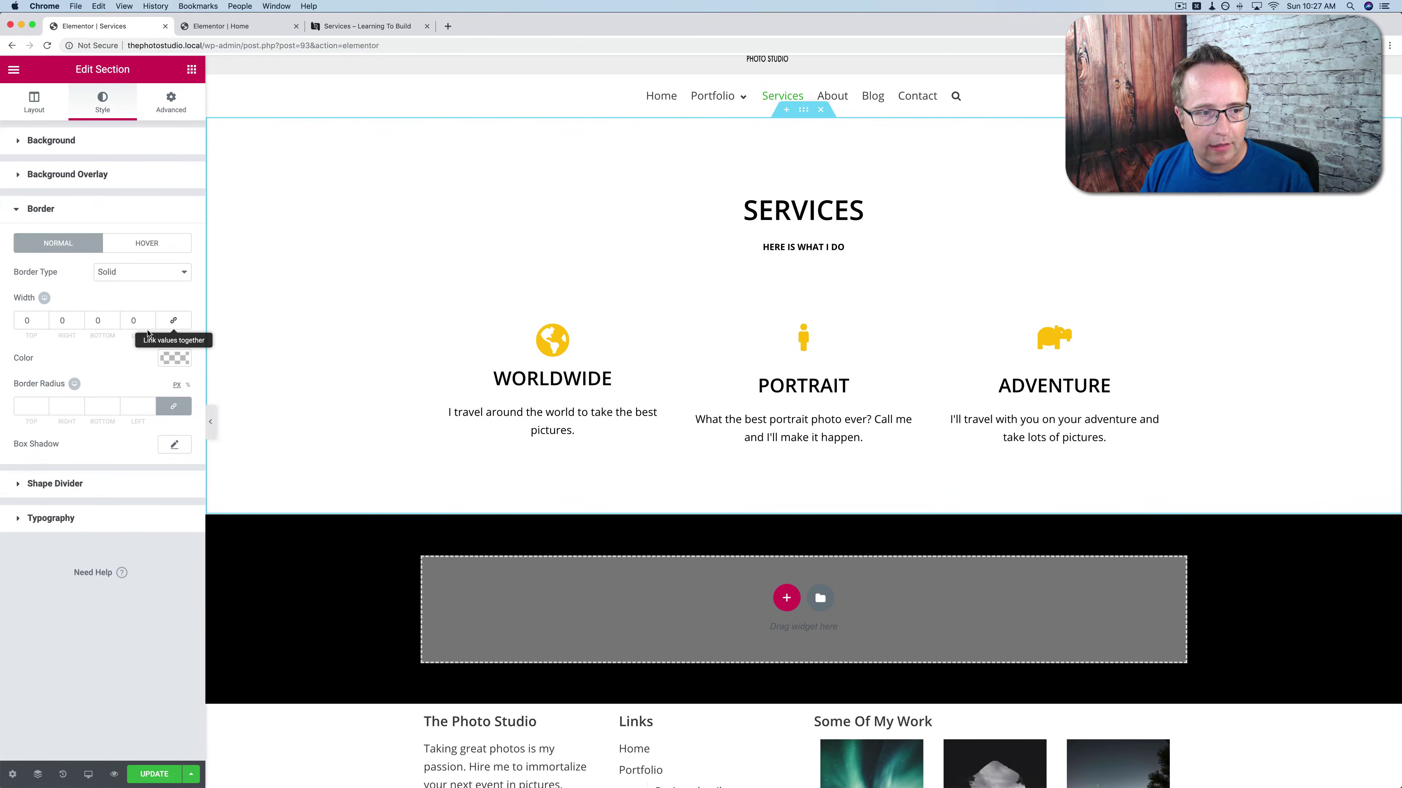
{"action": "left_click", "coordinate": [169, 326]}
{"action": "left_click", "coordinate": [92, 321]}
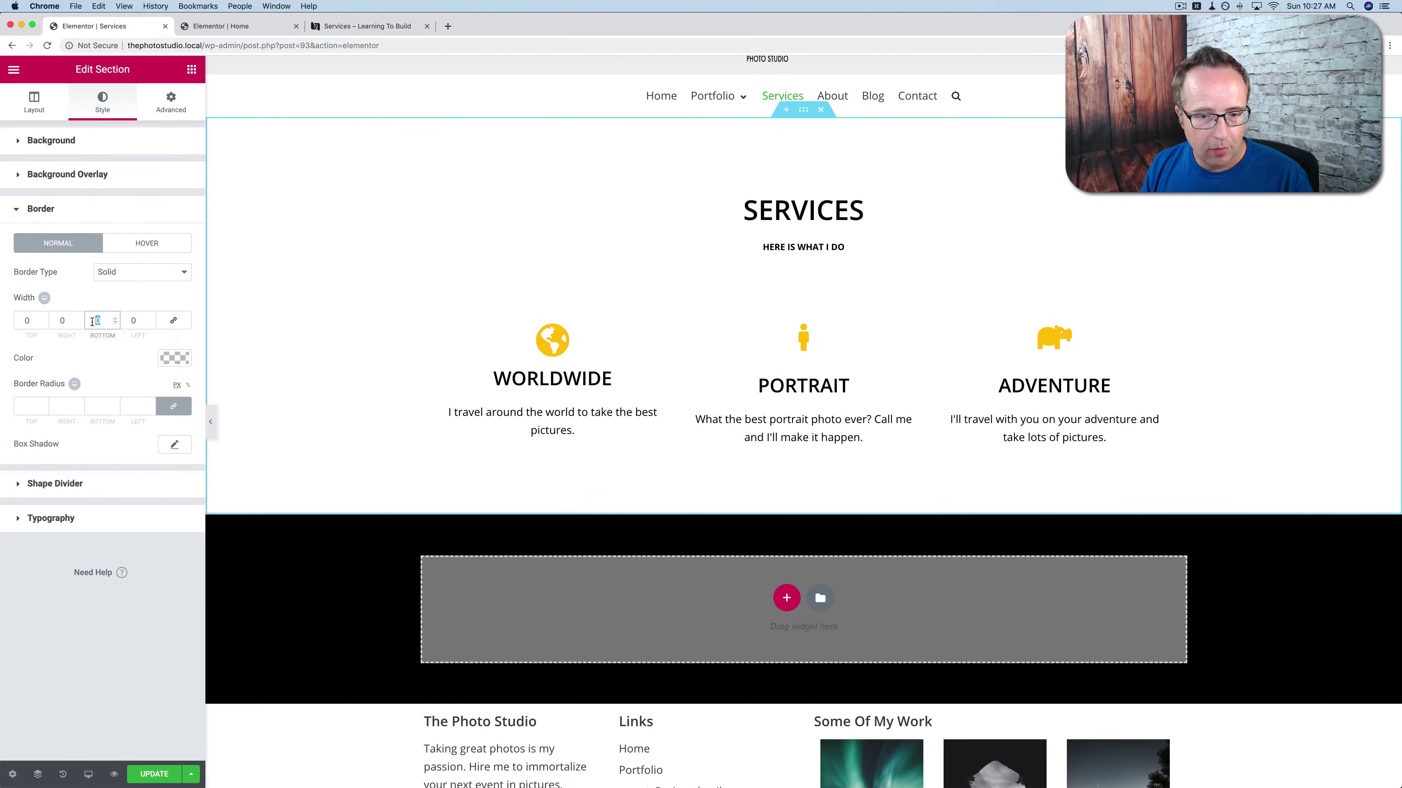
{"action": "type", "text": "1"}
Set the section's border color to light gray (#dbdbdb).
{"action": "left_click", "coordinate": [175, 358]}
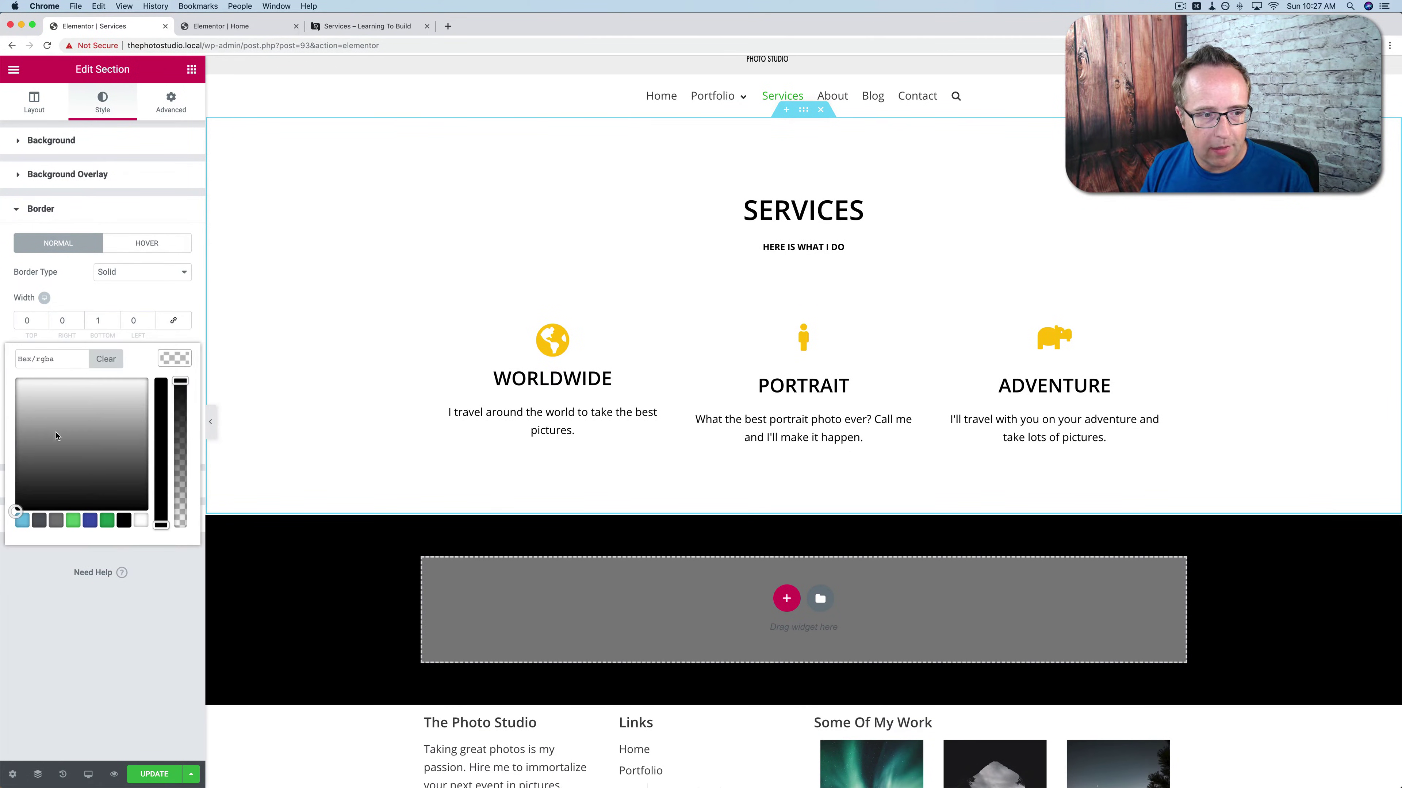
{"action": "left_click", "coordinate": [13, 400]}
{"action": "left_click_drag", "start_coordinate": [15, 396], "coordinate": [15, 398]}
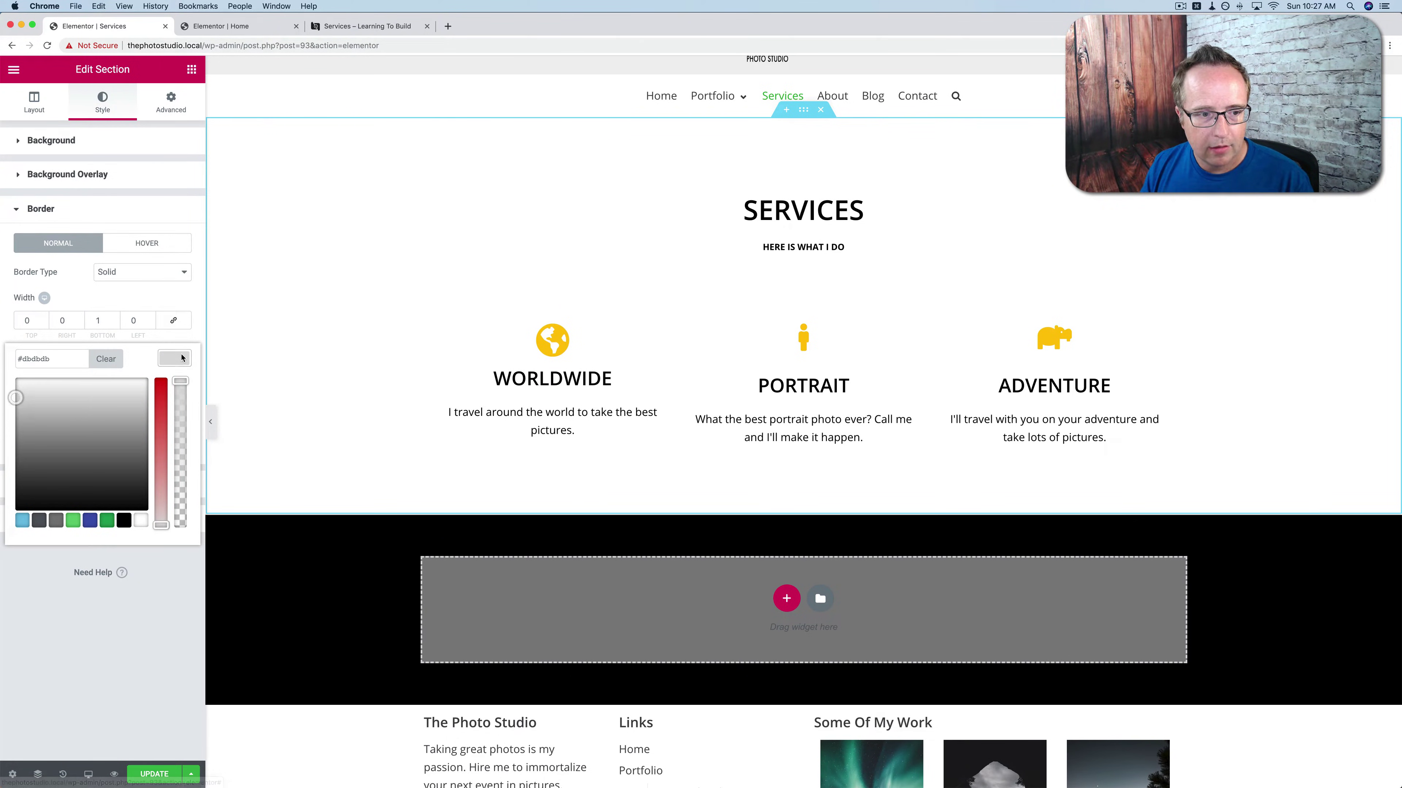
Update the Services page and check the section's bottom border above the footer in the preview.
{"action": "left_click", "coordinate": [270, 284]}
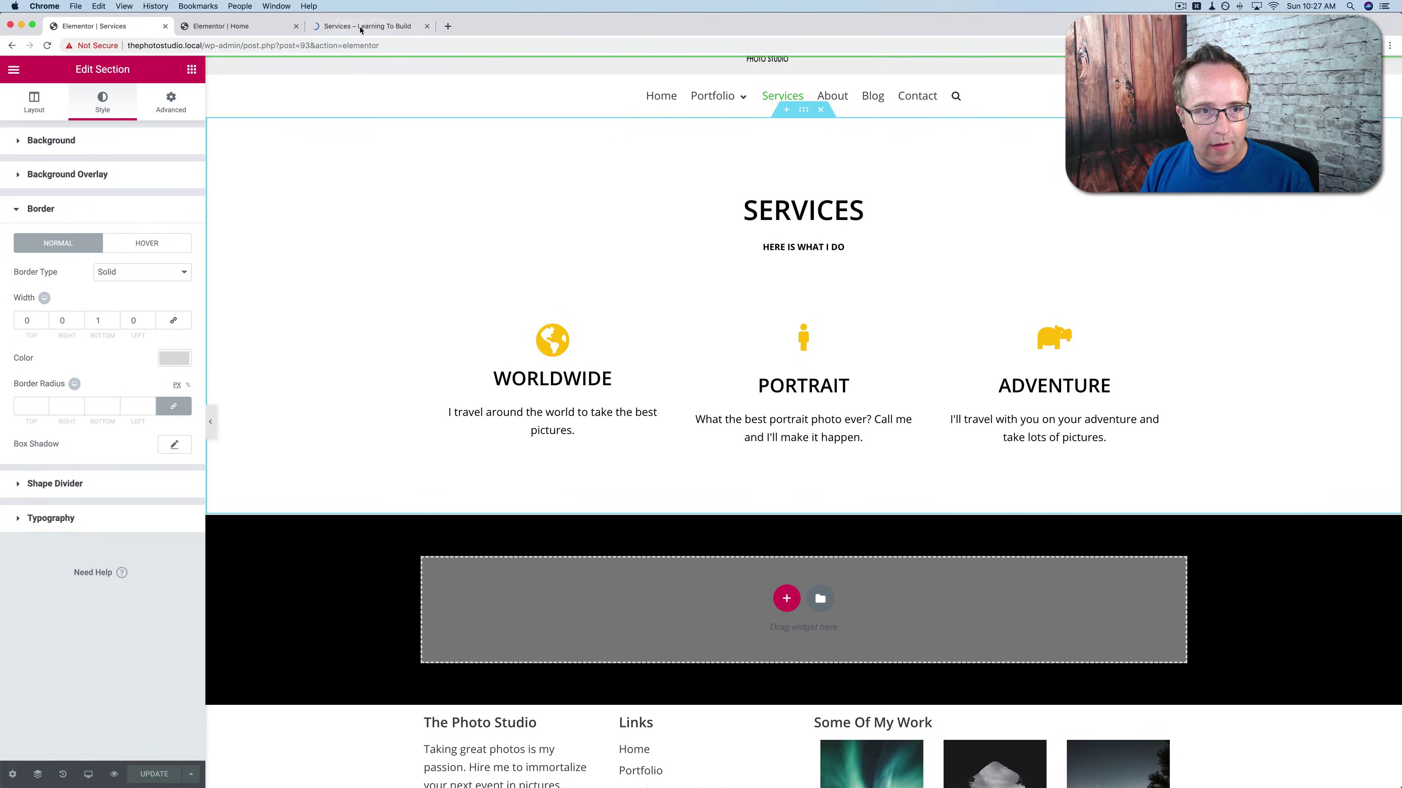
{"action": "left_click", "coordinate": [336, 29]}
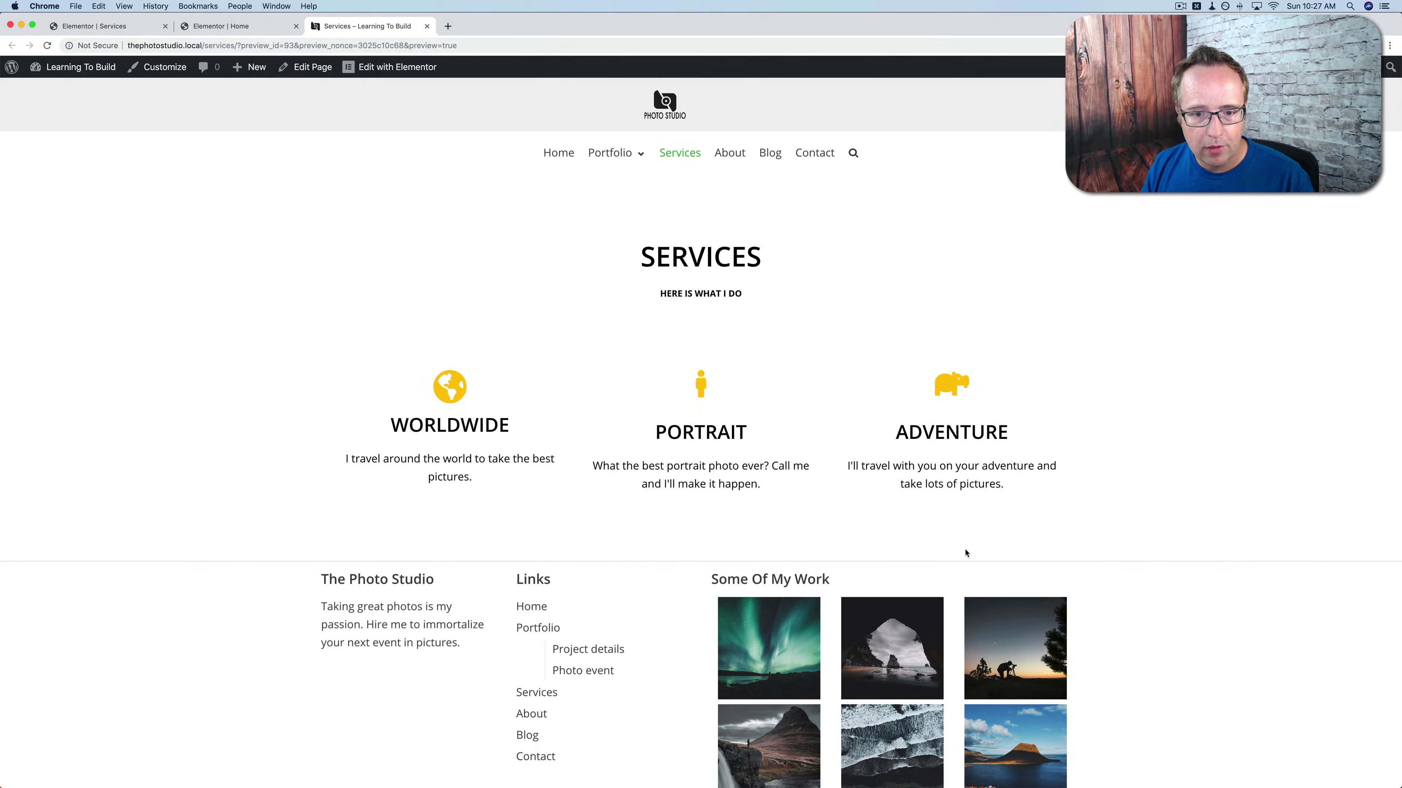
{"action": "scroll", "coordinate": [422, 454], "scroll_direction": "down", "scroll_amount": 3}
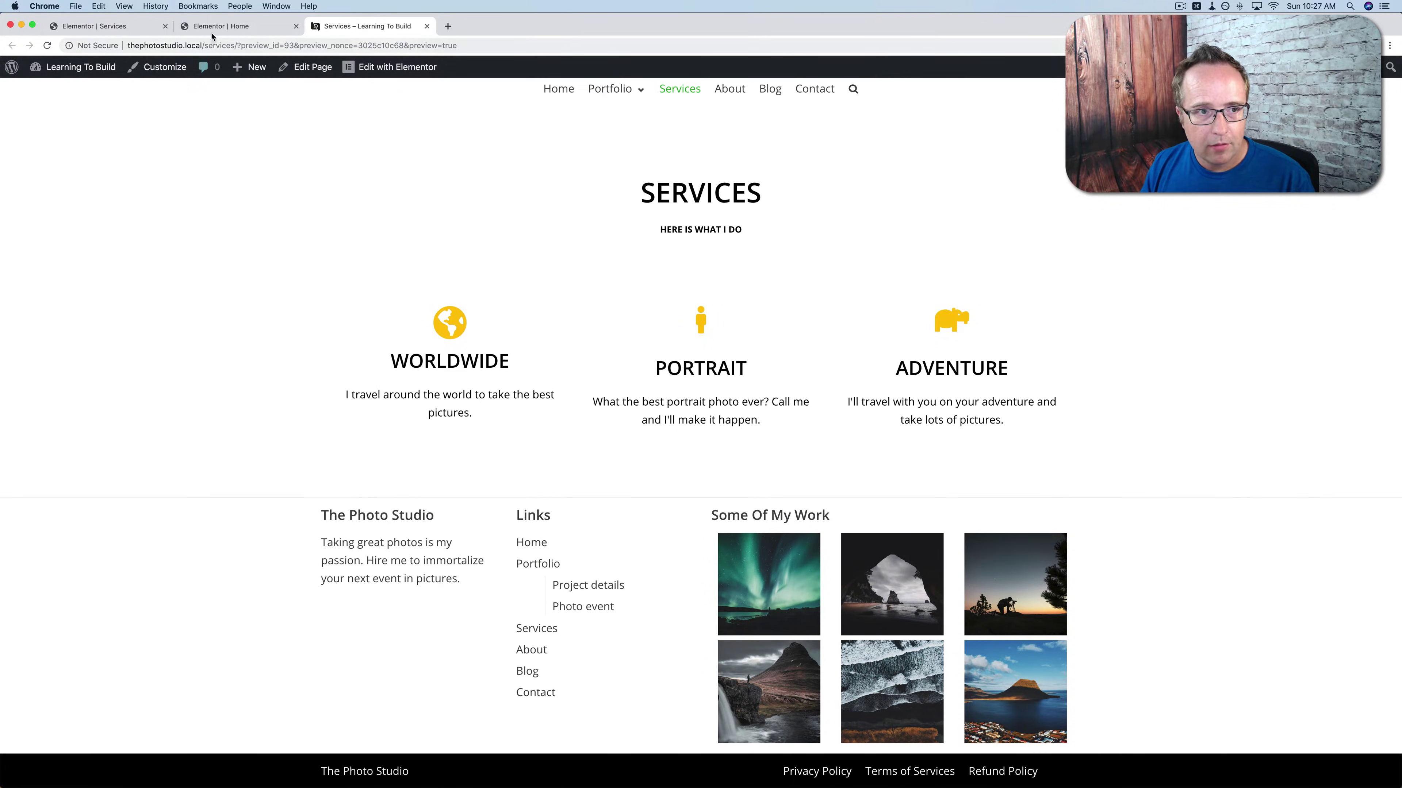
Copy the yellow "Give me a call and we'll take some pictures!" section from the home page.
{"action": "left_click", "coordinate": [213, 31]}
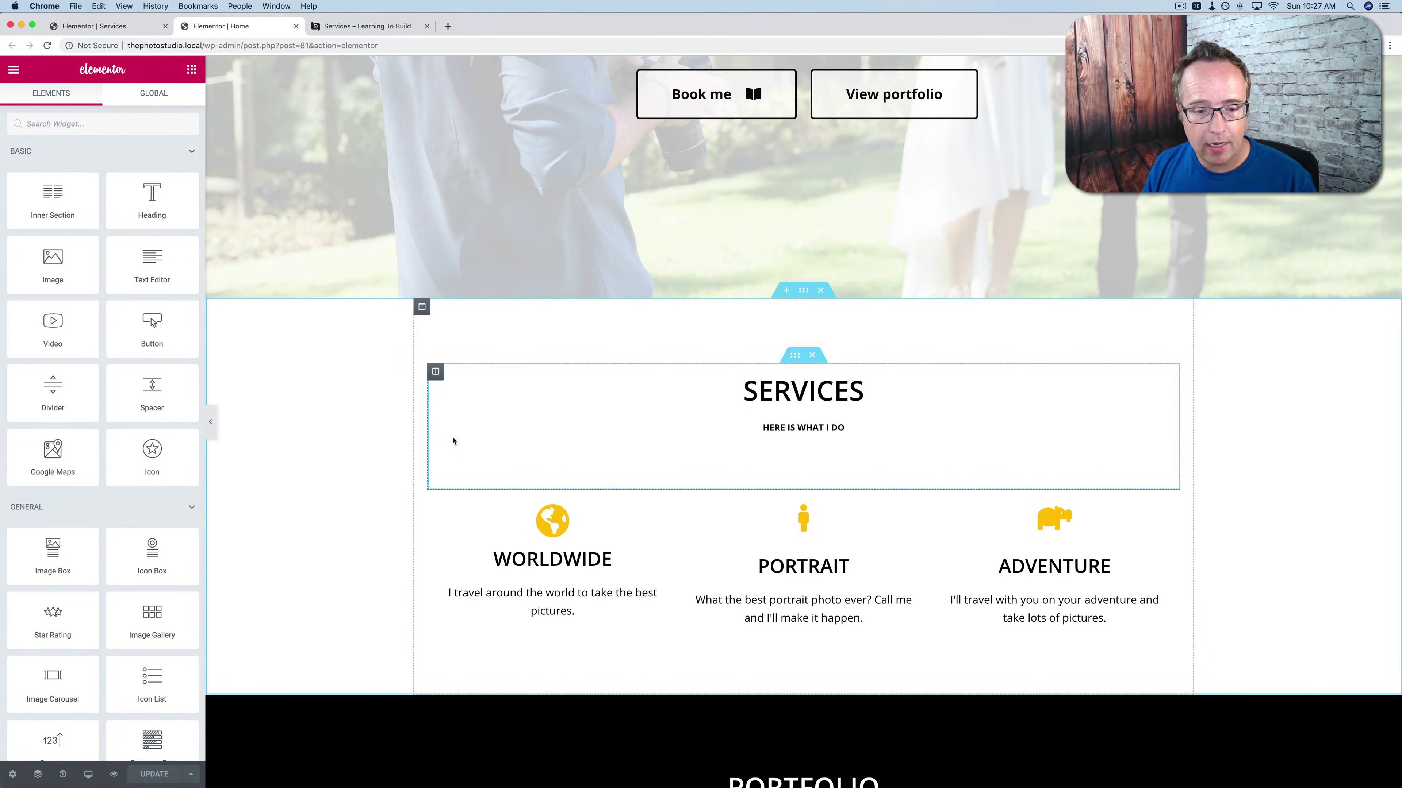
{"action": "scroll", "coordinate": [453, 440], "scroll_direction": "down", "scroll_amount": 15}
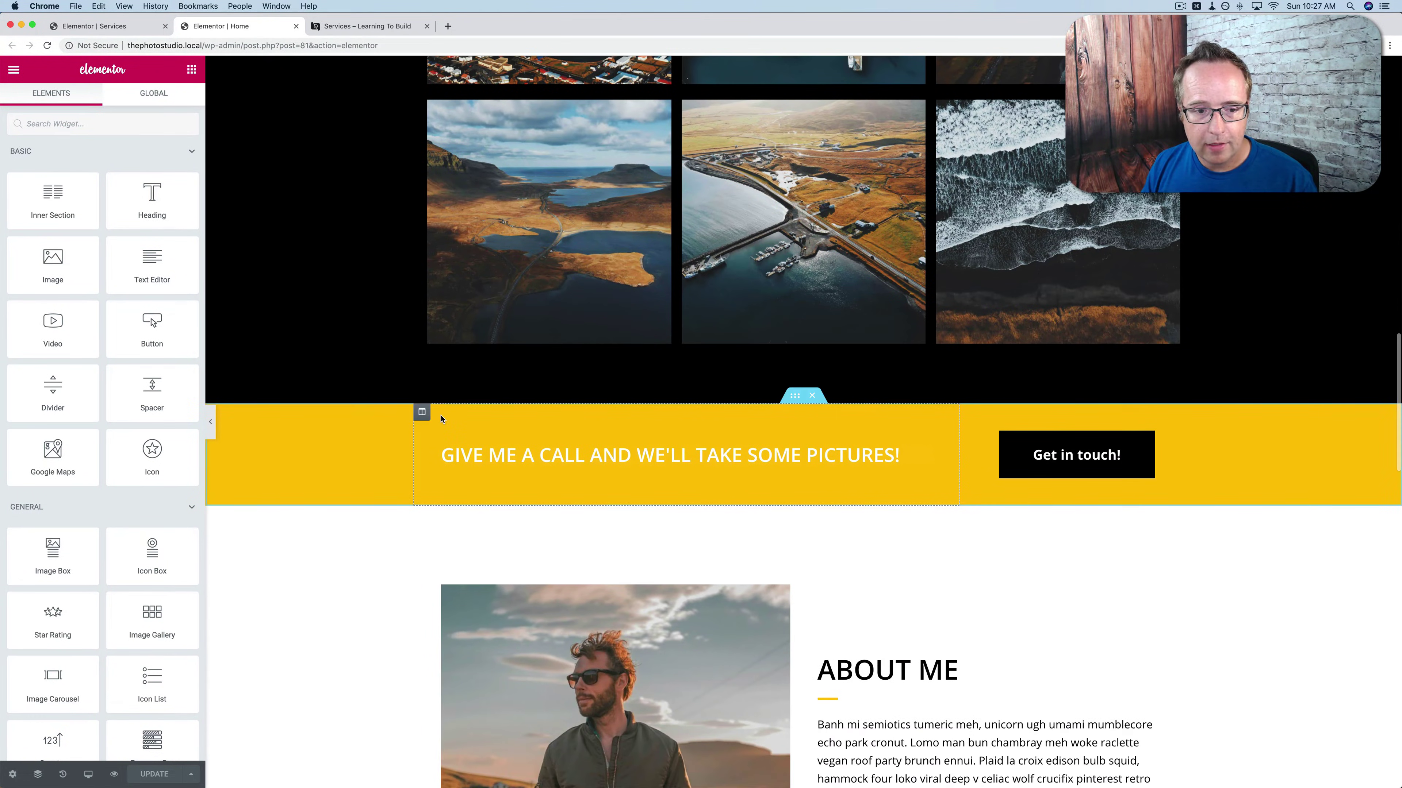
{"action": "right_click", "coordinate": [797, 402]}
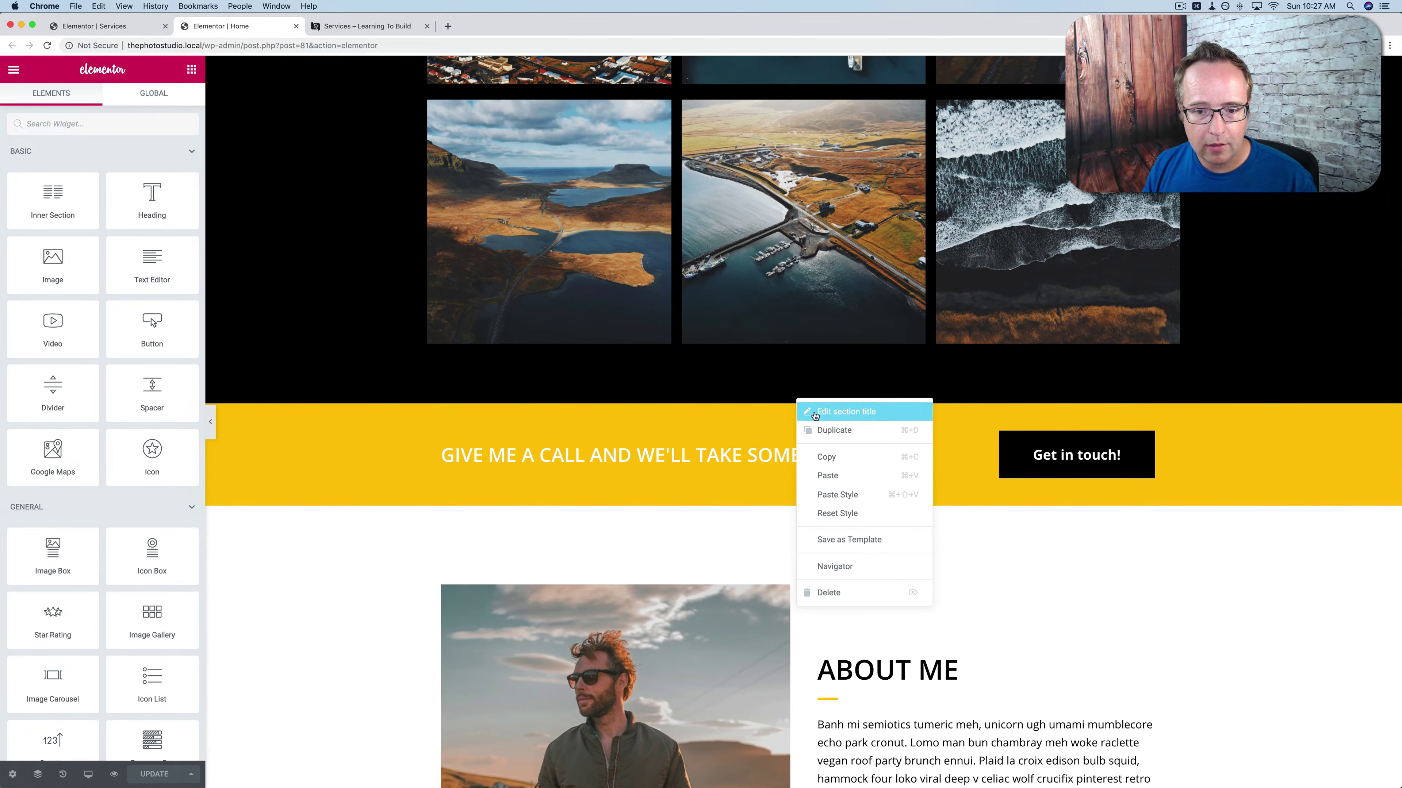
{"action": "left_click", "coordinate": [827, 458]}
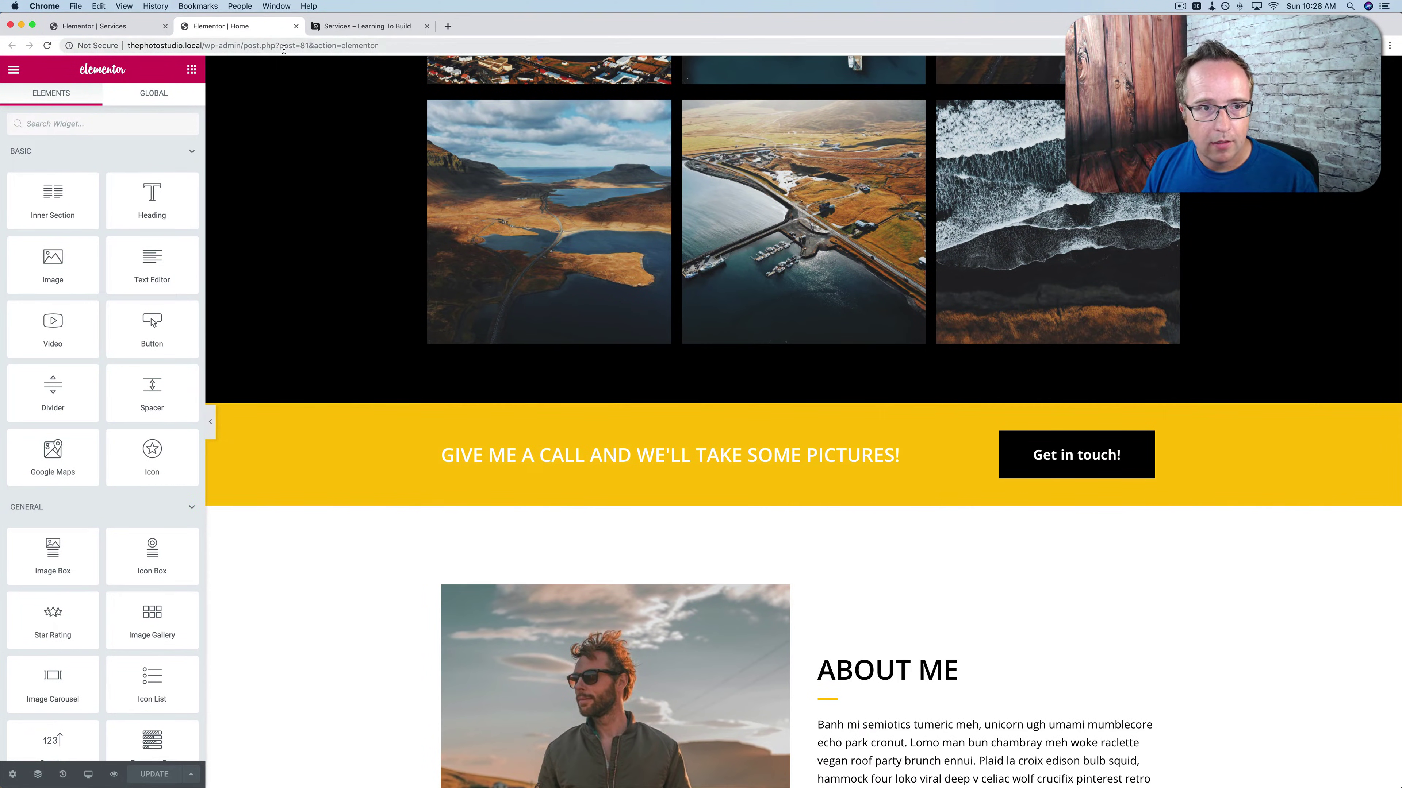
Paste the copied yellow call-to-action section below the services section on the Services page.
{"action": "left_click", "coordinate": [334, 26]}
{"action": "right_click", "coordinate": [613, 476]}
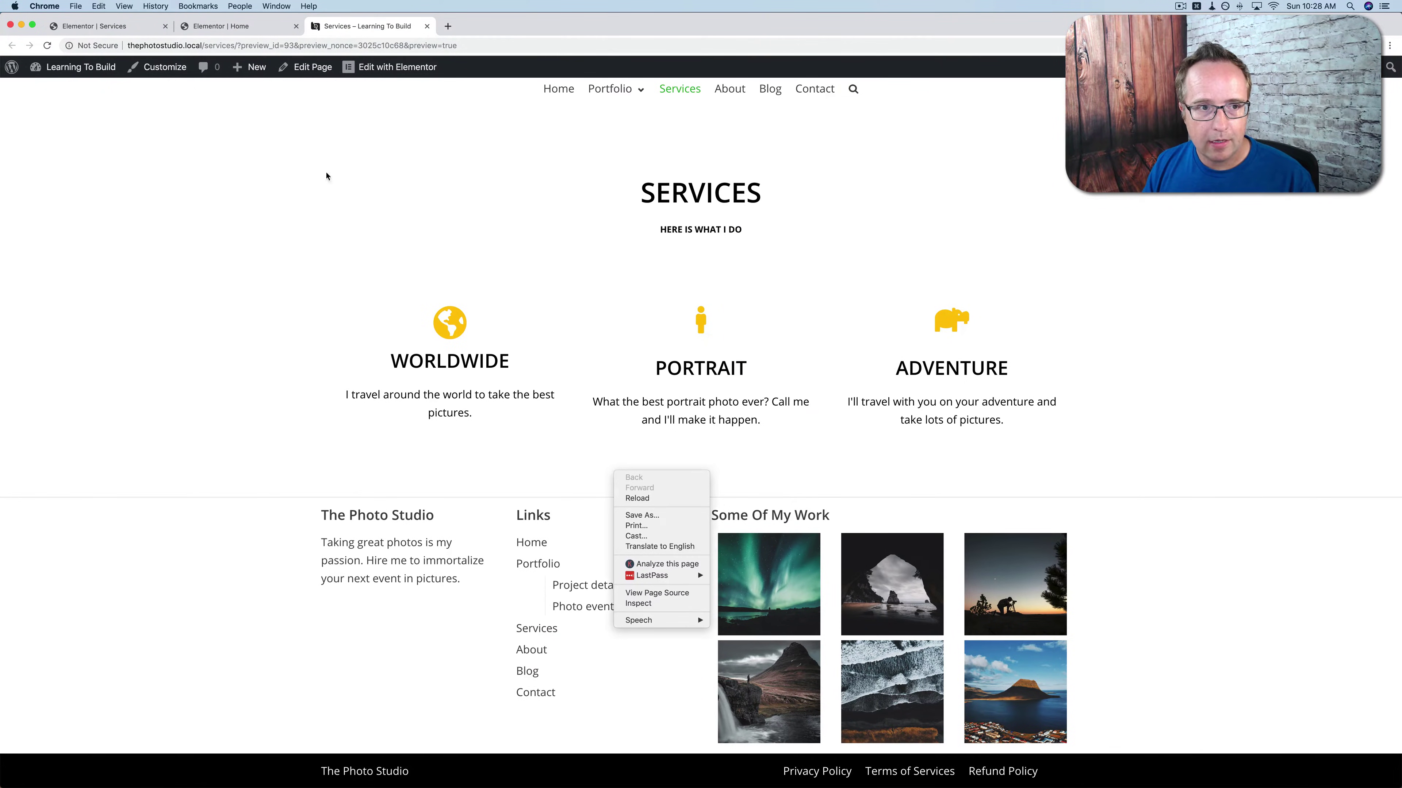
{"action": "left_click", "coordinate": [113, 31]}
{"action": "left_click", "coordinate": [114, 31]}
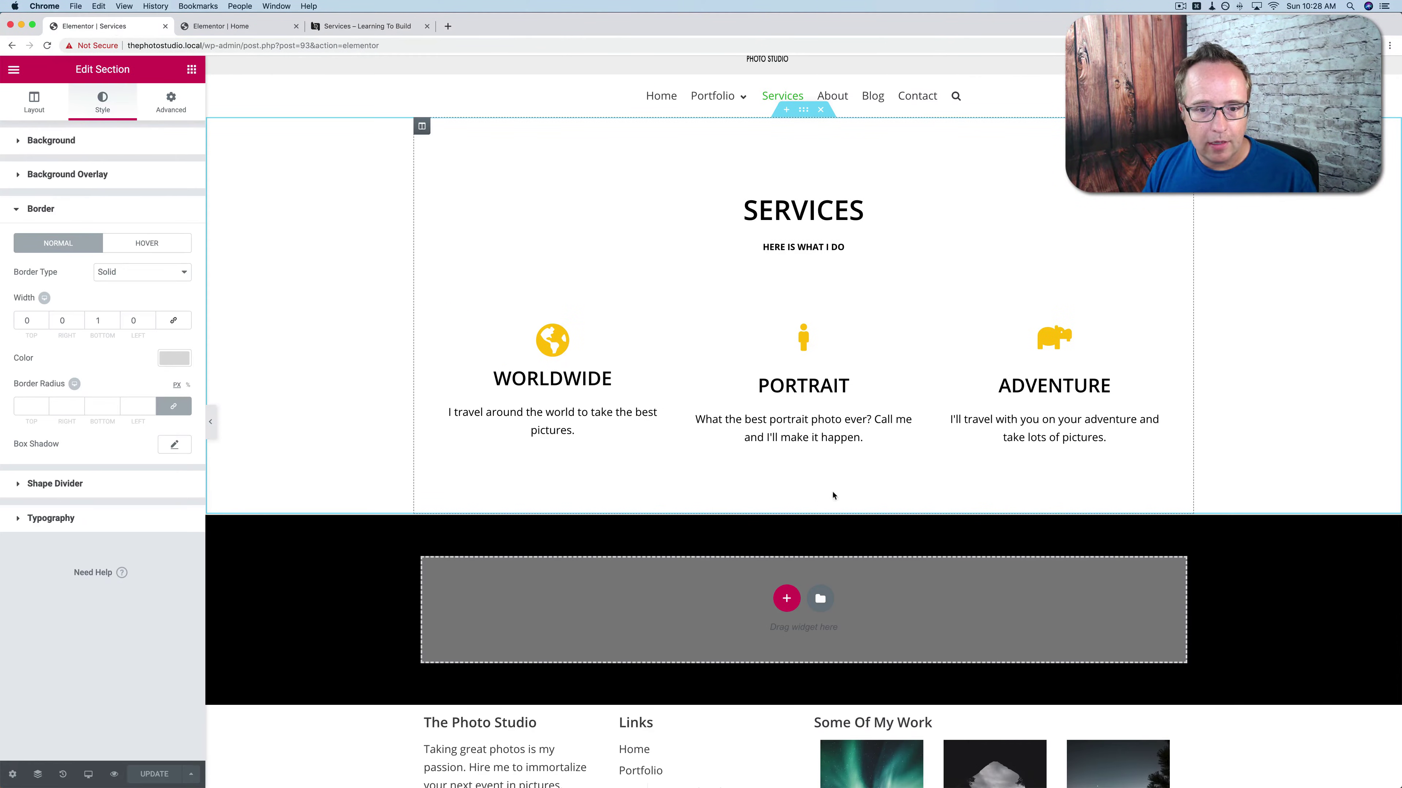
{"action": "right_click", "coordinate": [737, 504]}
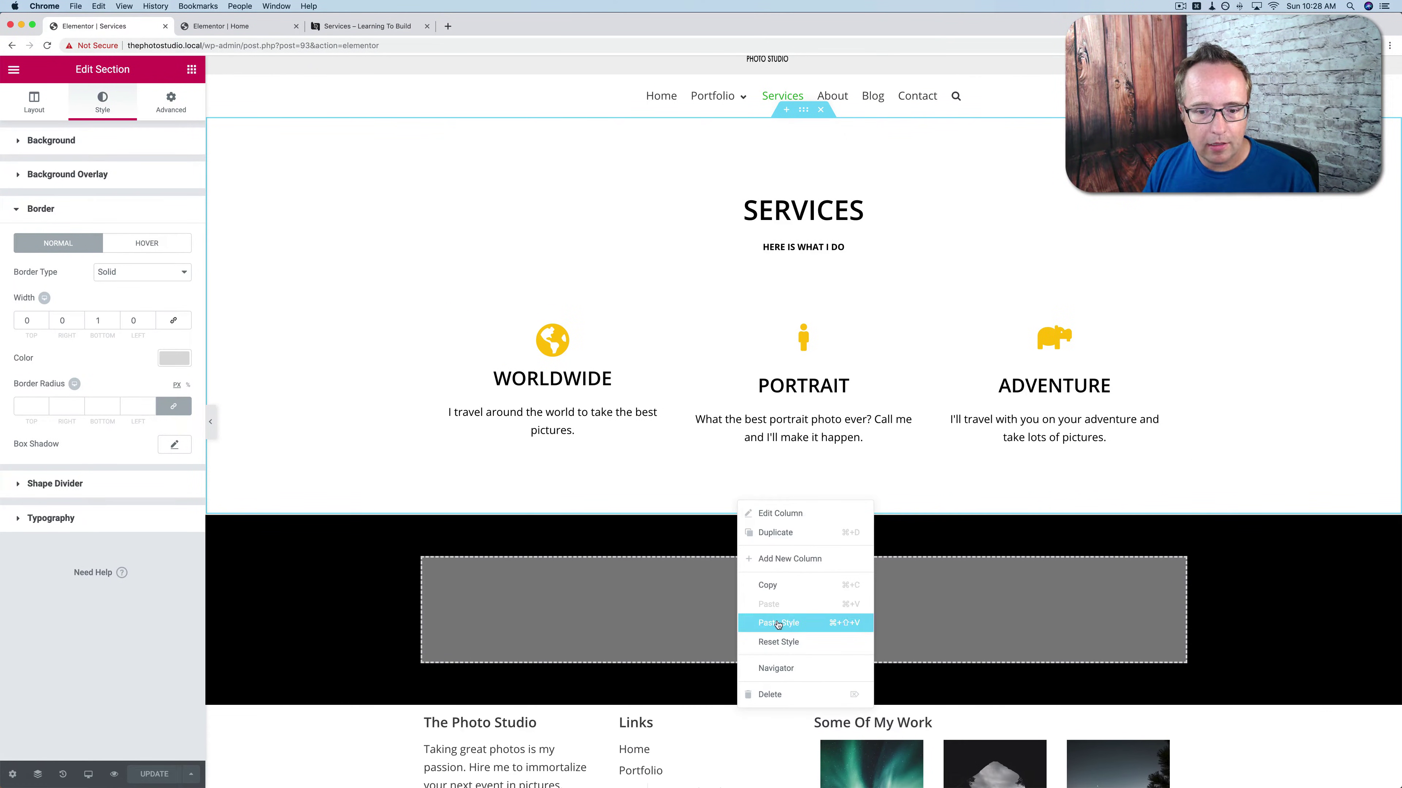
{"action": "left_click", "coordinate": [677, 558]}
{"action": "right_click", "coordinate": [695, 553]}
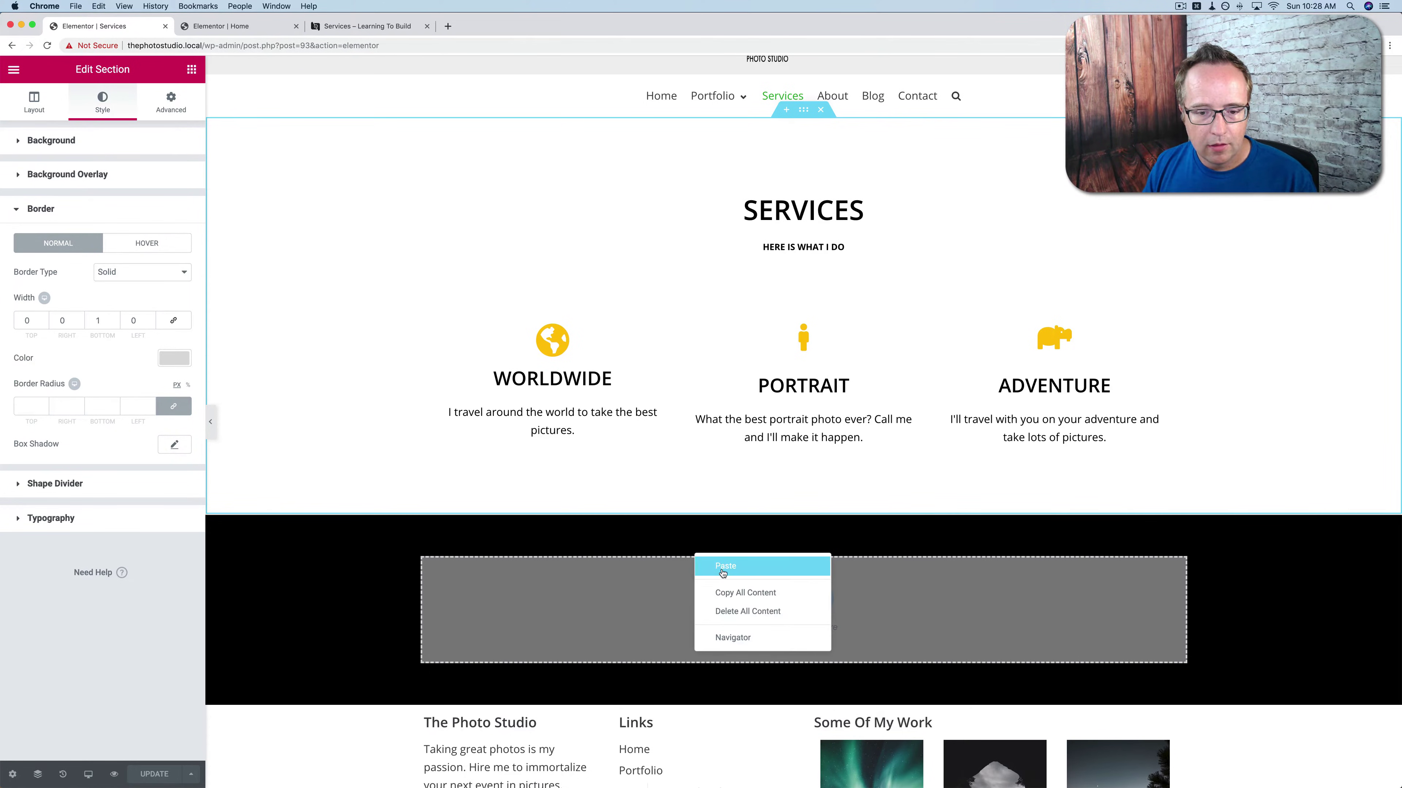
{"action": "left_click", "coordinate": [721, 570]}
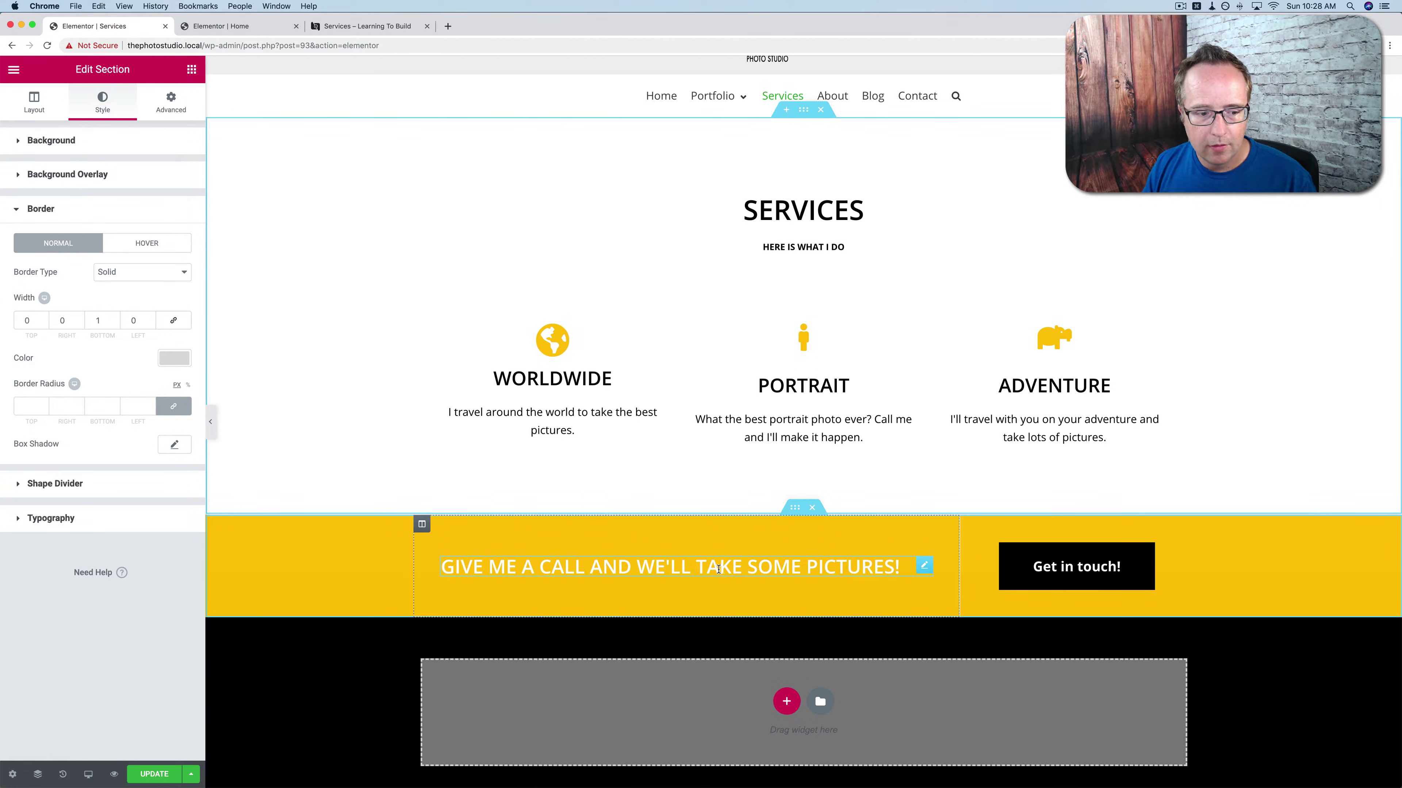
Update the Services page and check the yellow call-to-action section above the footer in the preview.
{"action": "left_click", "coordinate": [154, 774]}
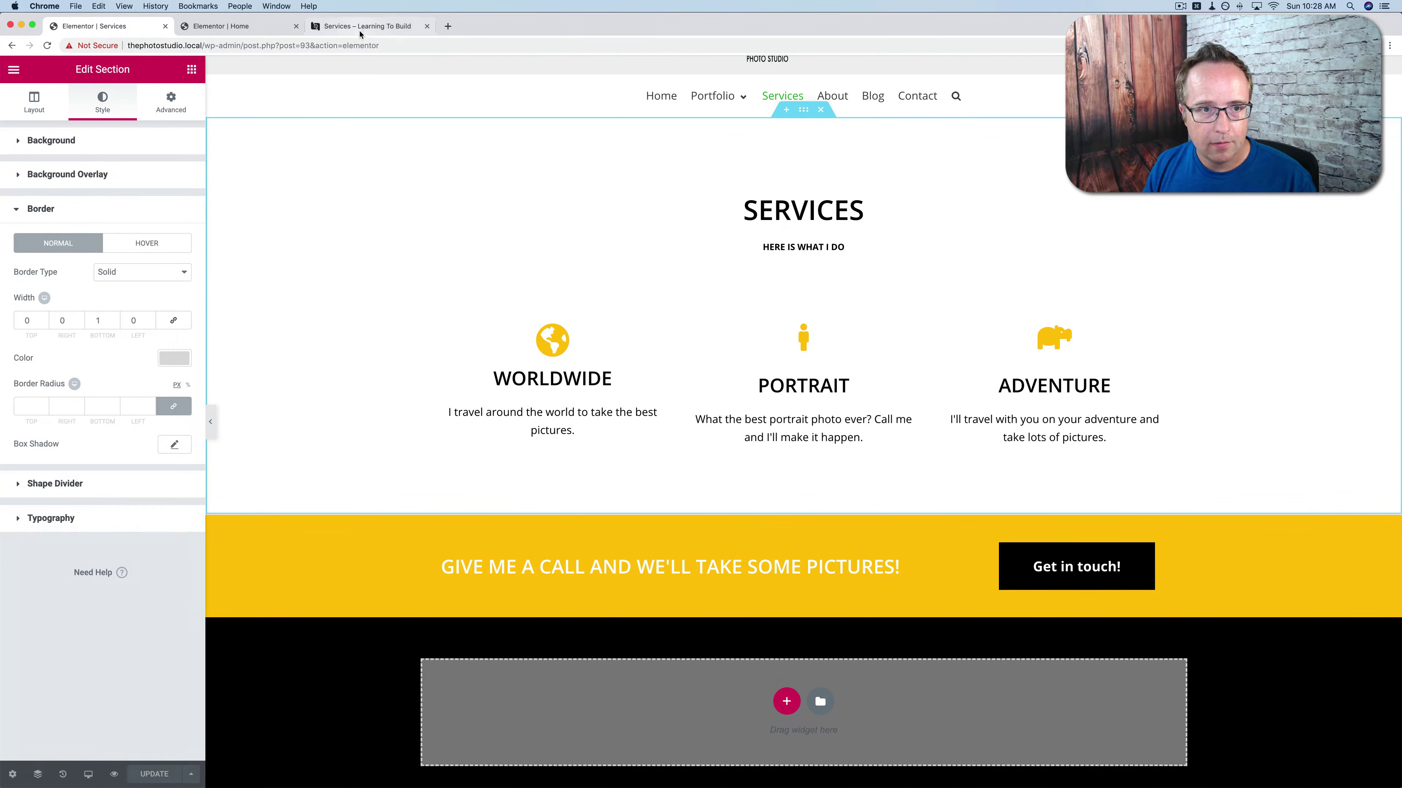
{"action": "left_click", "coordinate": [364, 31]}
{"action": "scroll", "coordinate": [198, 392], "scroll_direction": "down", "scroll_amount": 4}
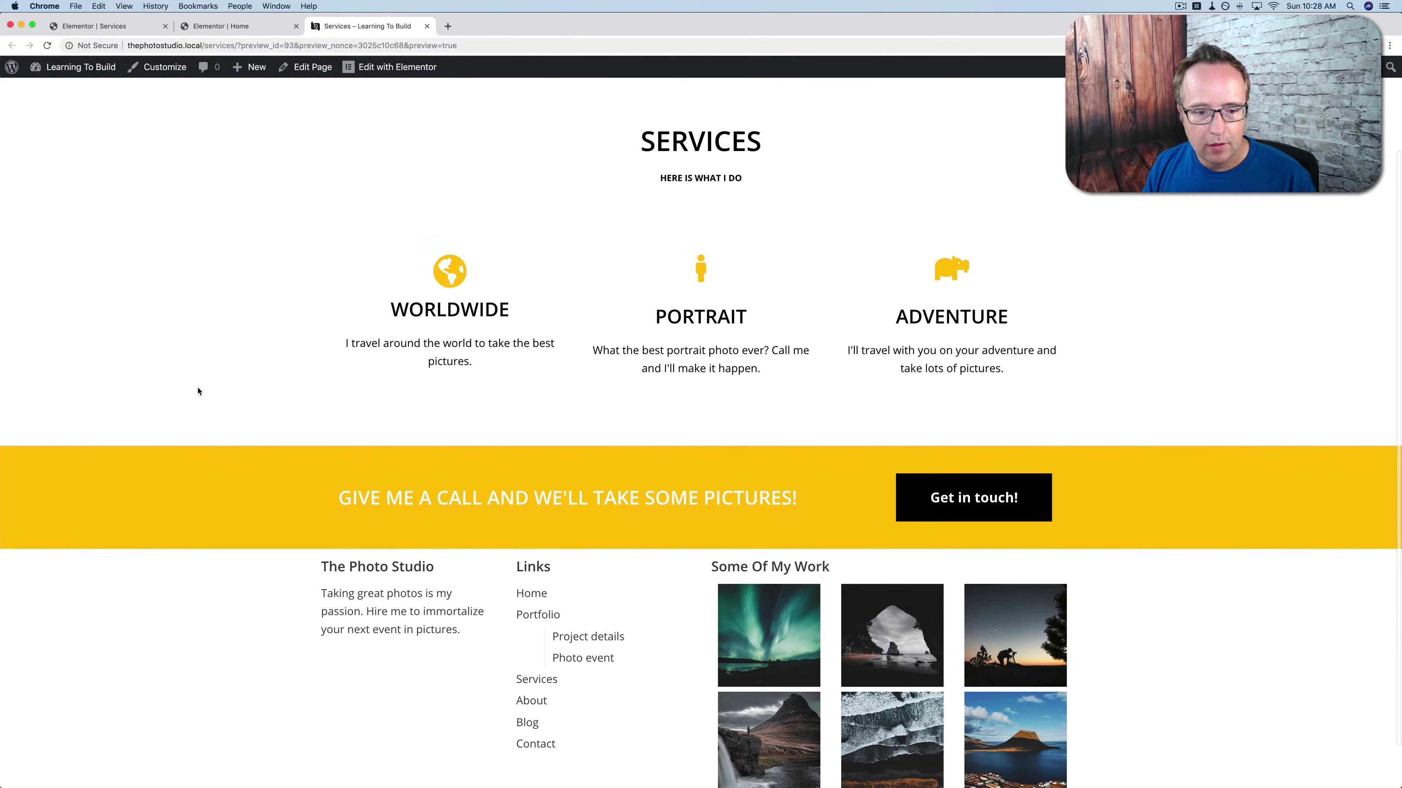
{"action": "scroll", "coordinate": [382, 294], "scroll_direction": "up", "scroll_amount": 4}
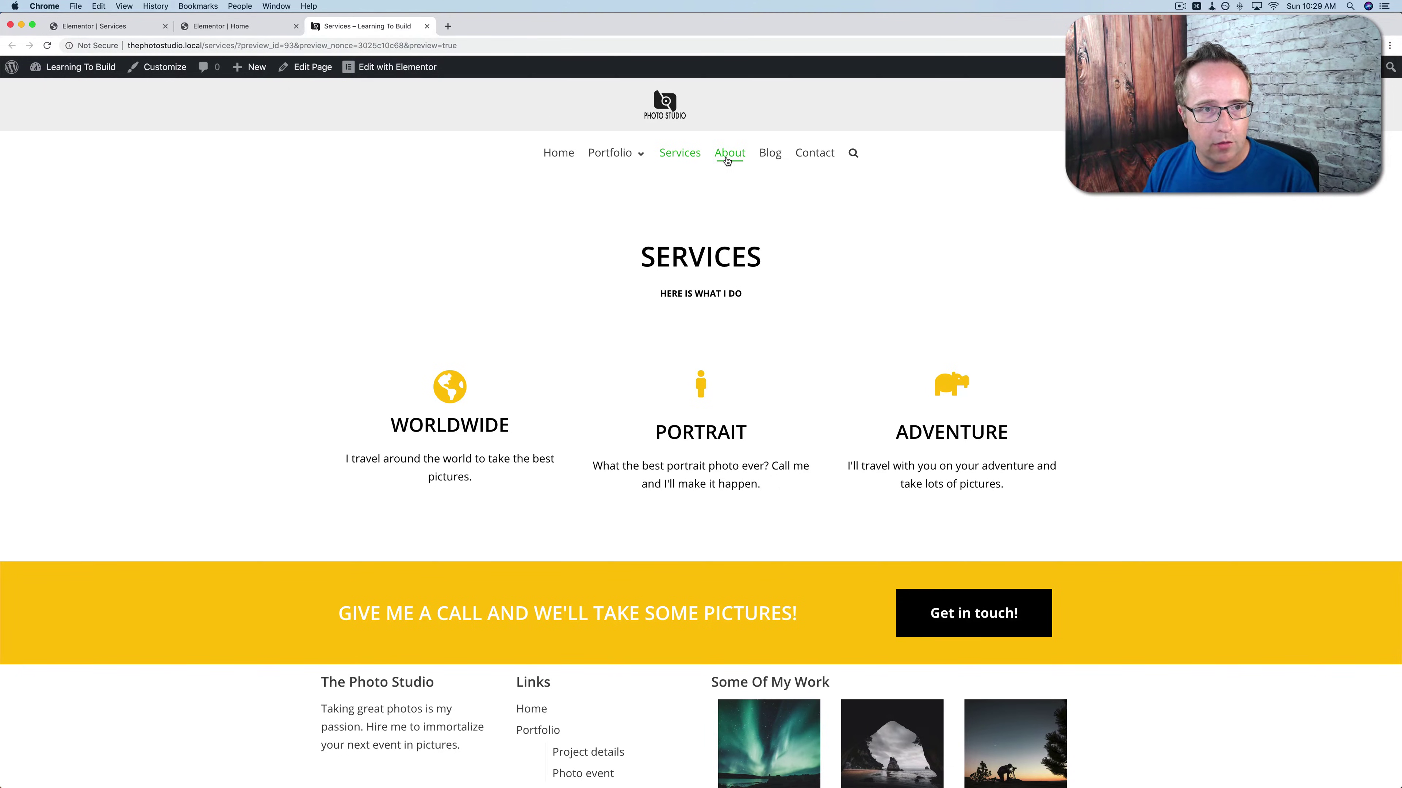
Exit the Services page's Elementor editor to the WordPress dashboard and open the list of all pages.
{"action": "left_click", "coordinate": [182, 26]}
{"action": "left_click", "coordinate": [110, 28]}
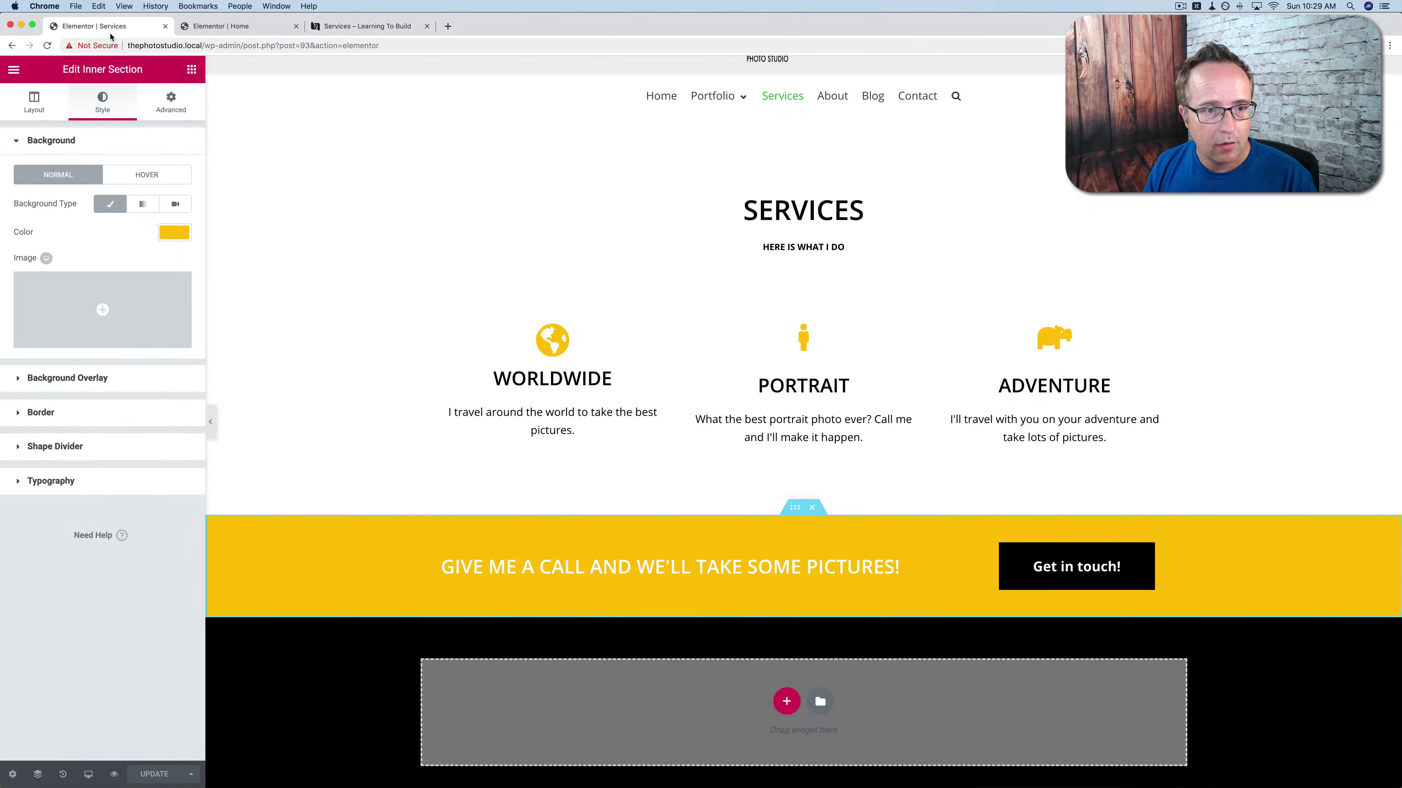
{"action": "left_click", "coordinate": [10, 72]}
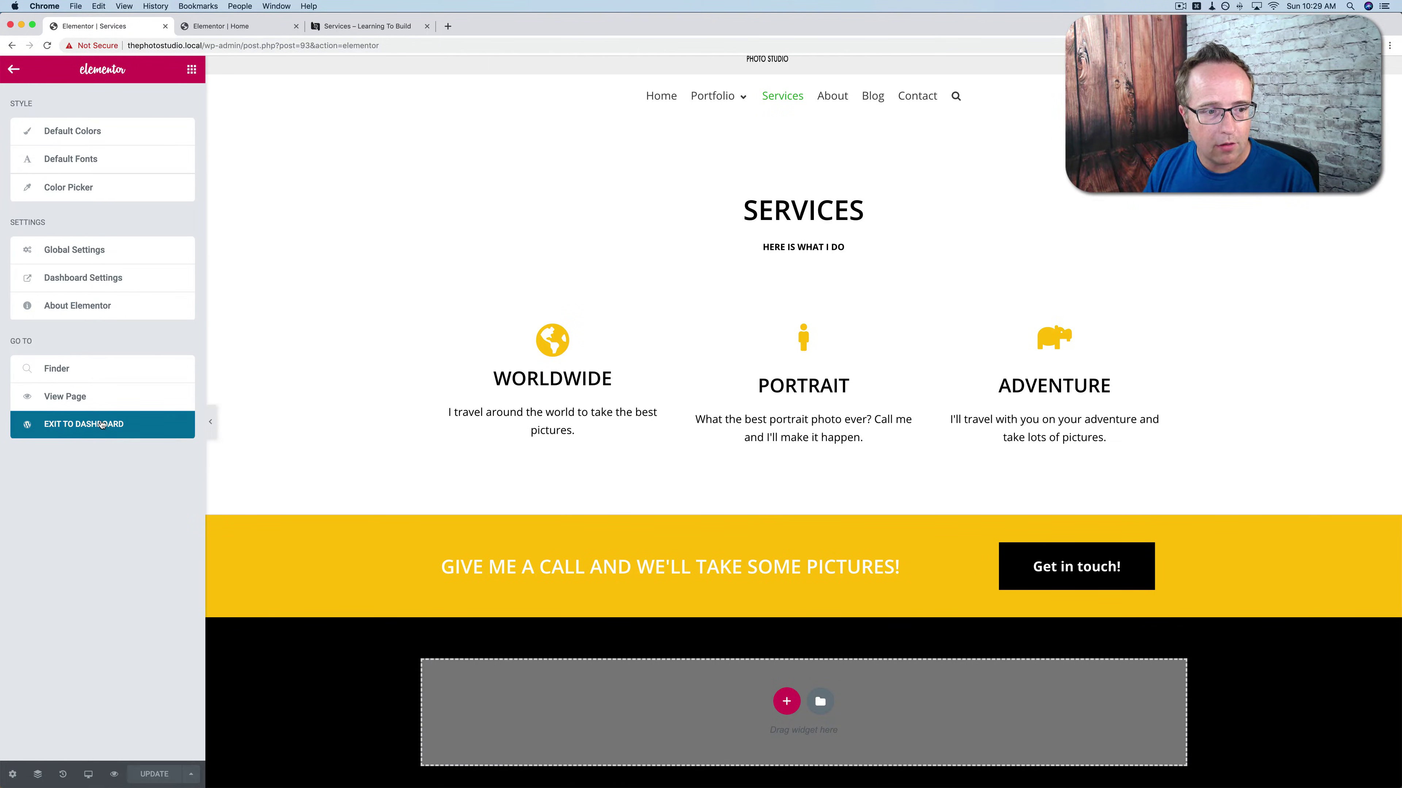
{"action": "left_click", "coordinate": [102, 425]}
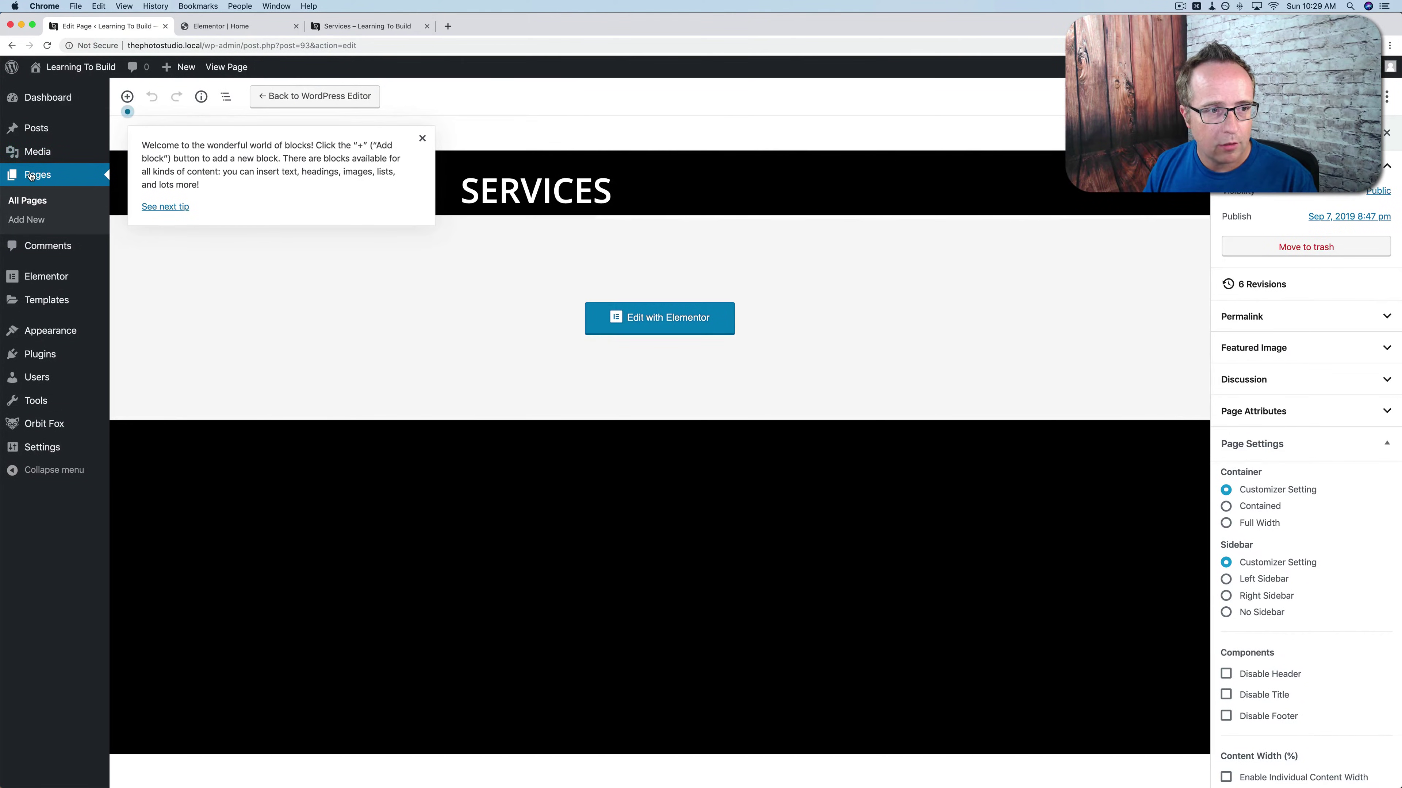
{"action": "left_click", "coordinate": [33, 176]}
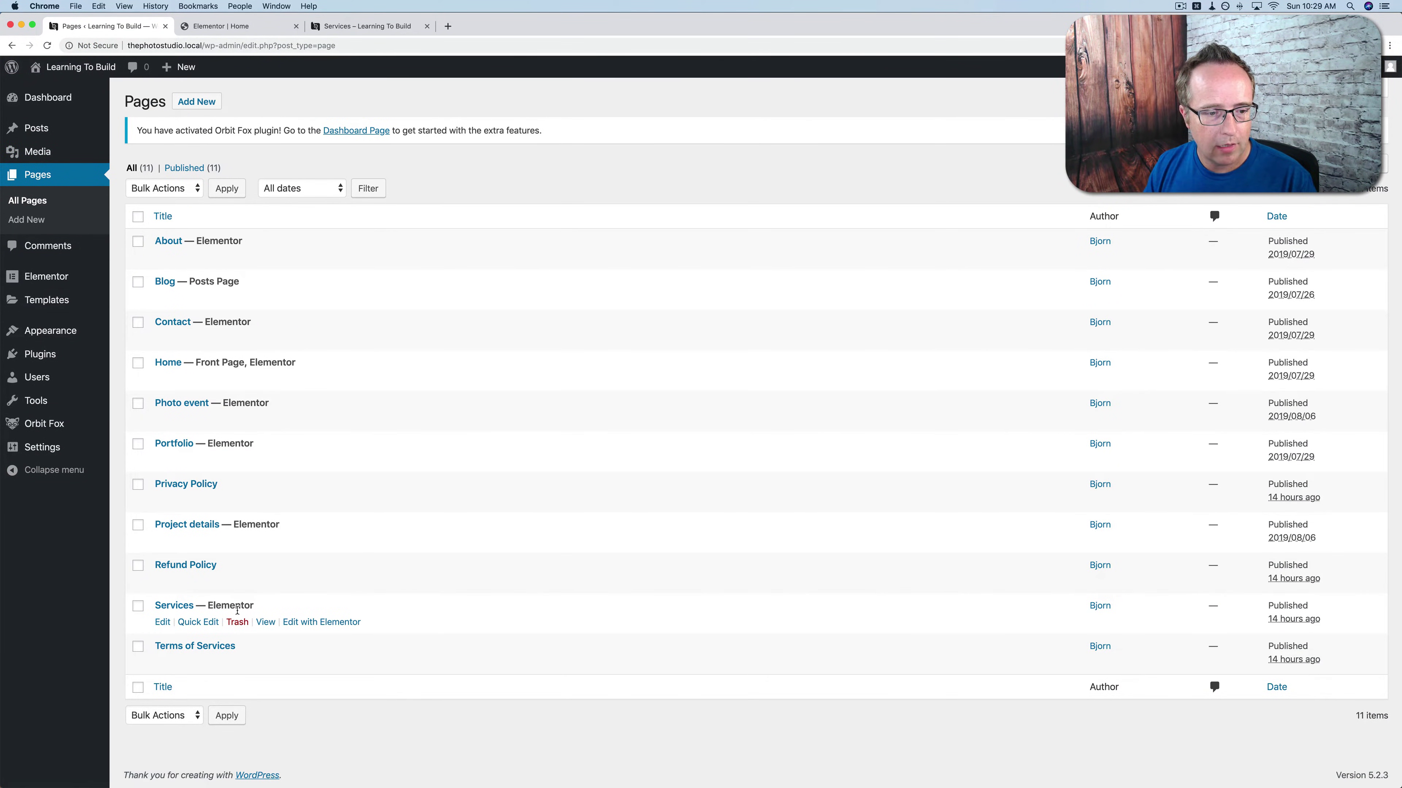
{"action": "left_click", "coordinate": [307, 623]}
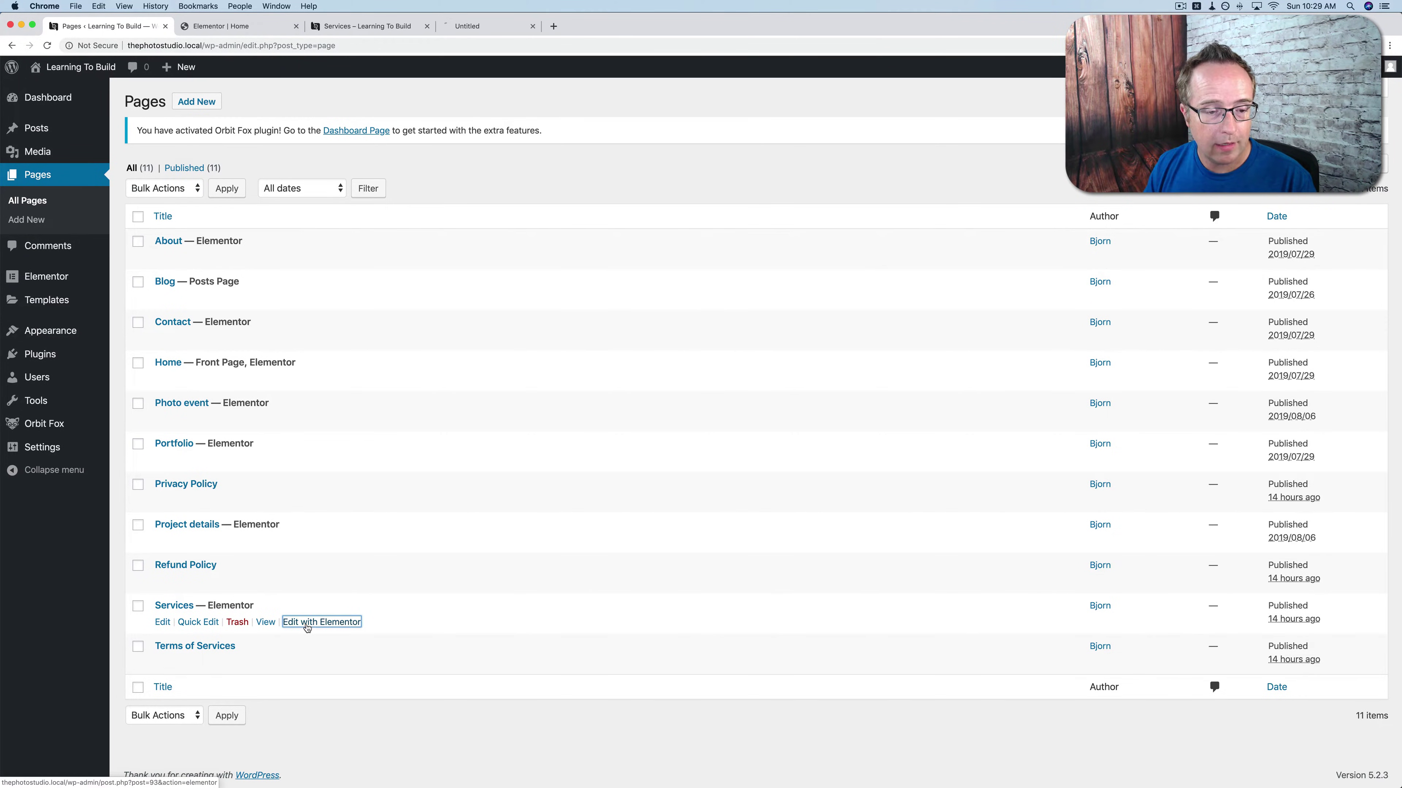
{"action": "left_click_drag", "start_coordinate": [469, 27], "coordinate": [249, 33]}
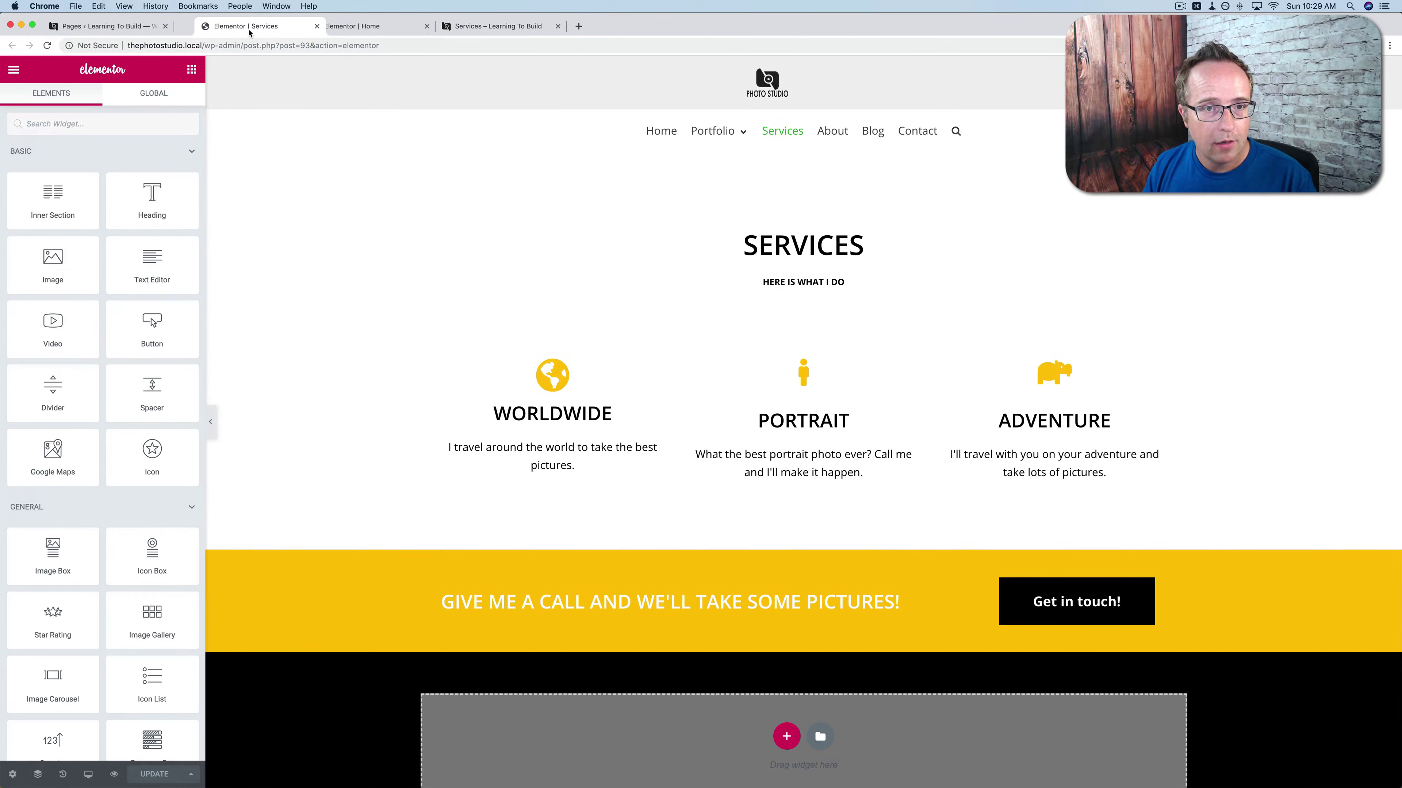
{"action": "left_click", "coordinate": [557, 26]}
{"action": "left_click", "coordinate": [295, 26]}
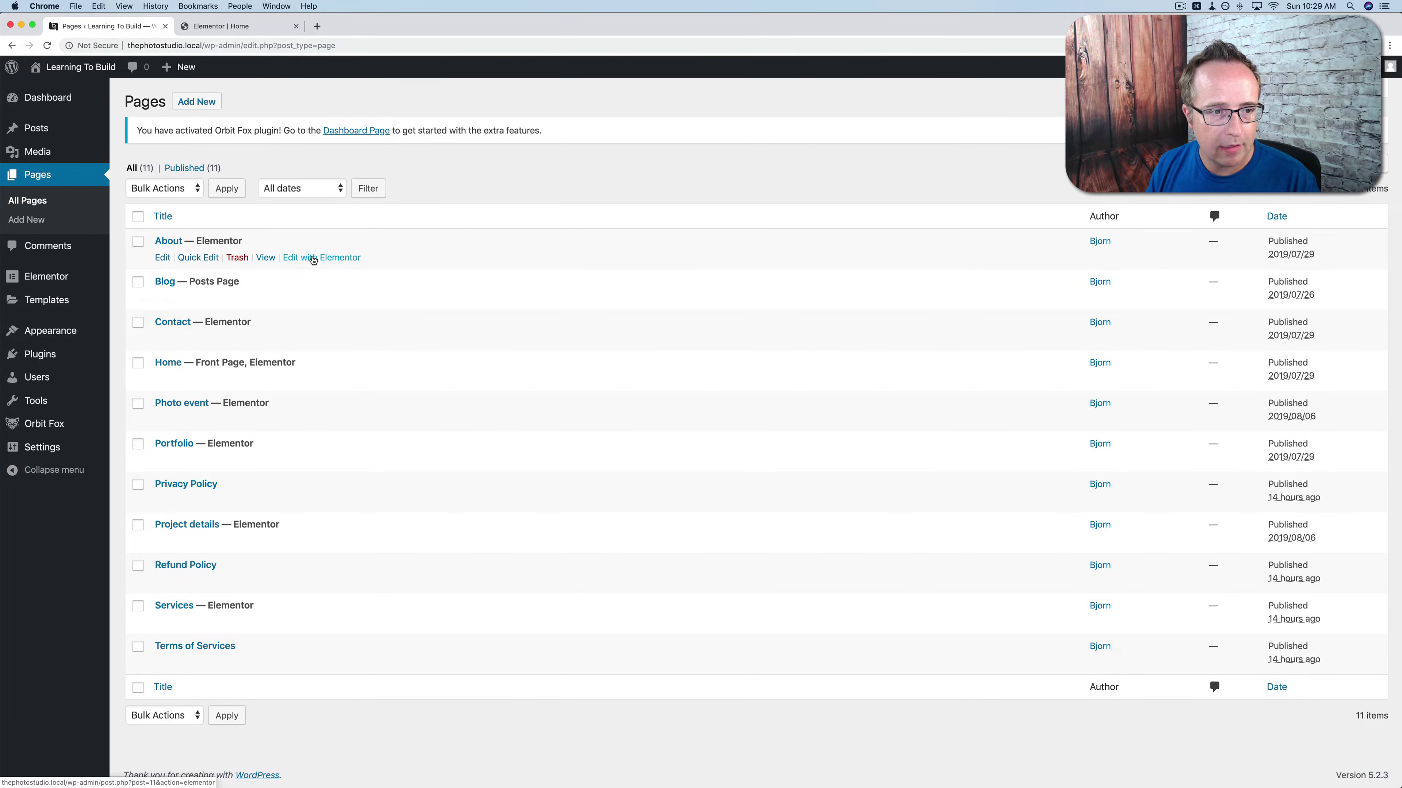
Open the About page in Elementor in a new tab and review its sections from the banner to the footer.
{"action": "left_click", "coordinate": [321, 262], "text": "super"}
{"action": "left_click", "coordinate": [239, 30]}
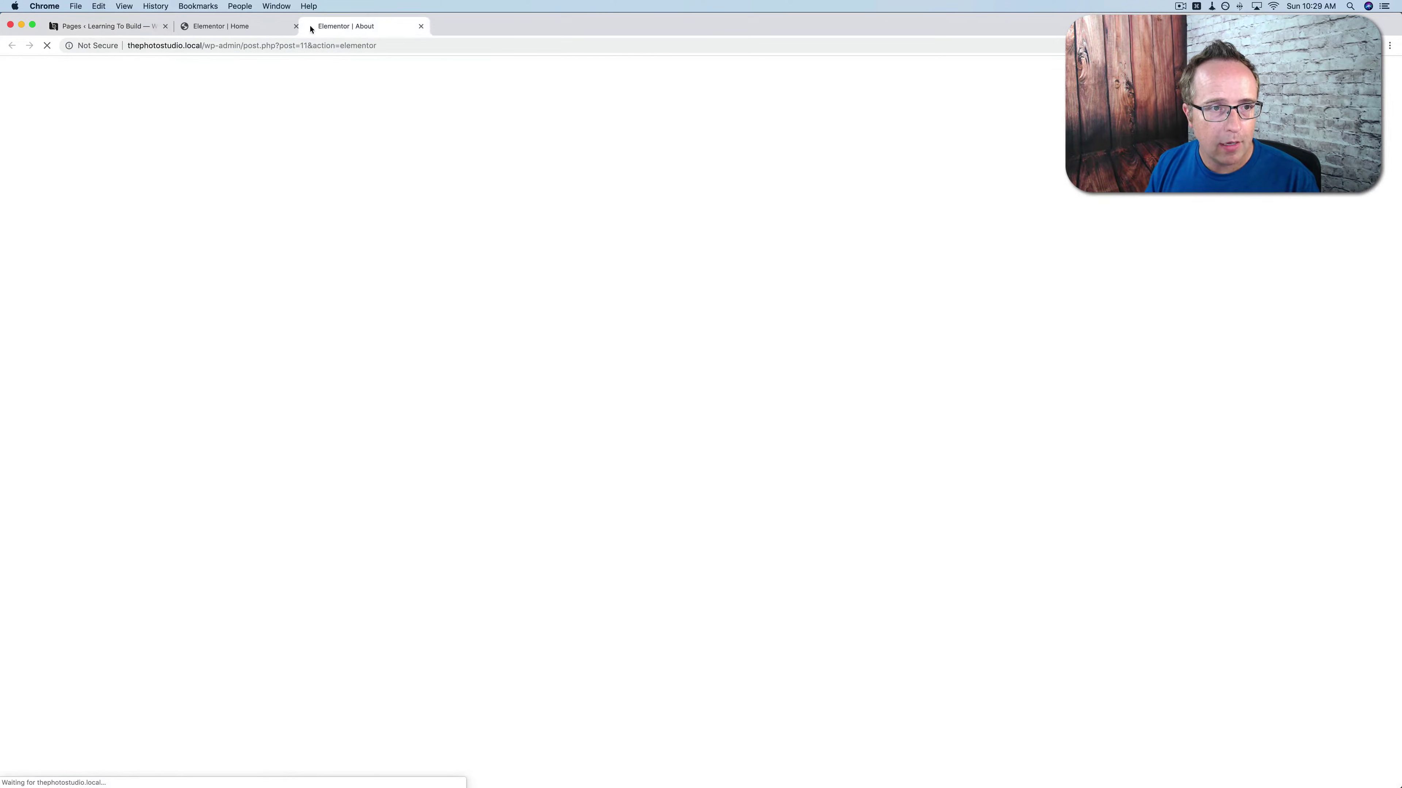
{"action": "scroll", "coordinate": [511, 209], "scroll_direction": "down", "scroll_amount": 2}
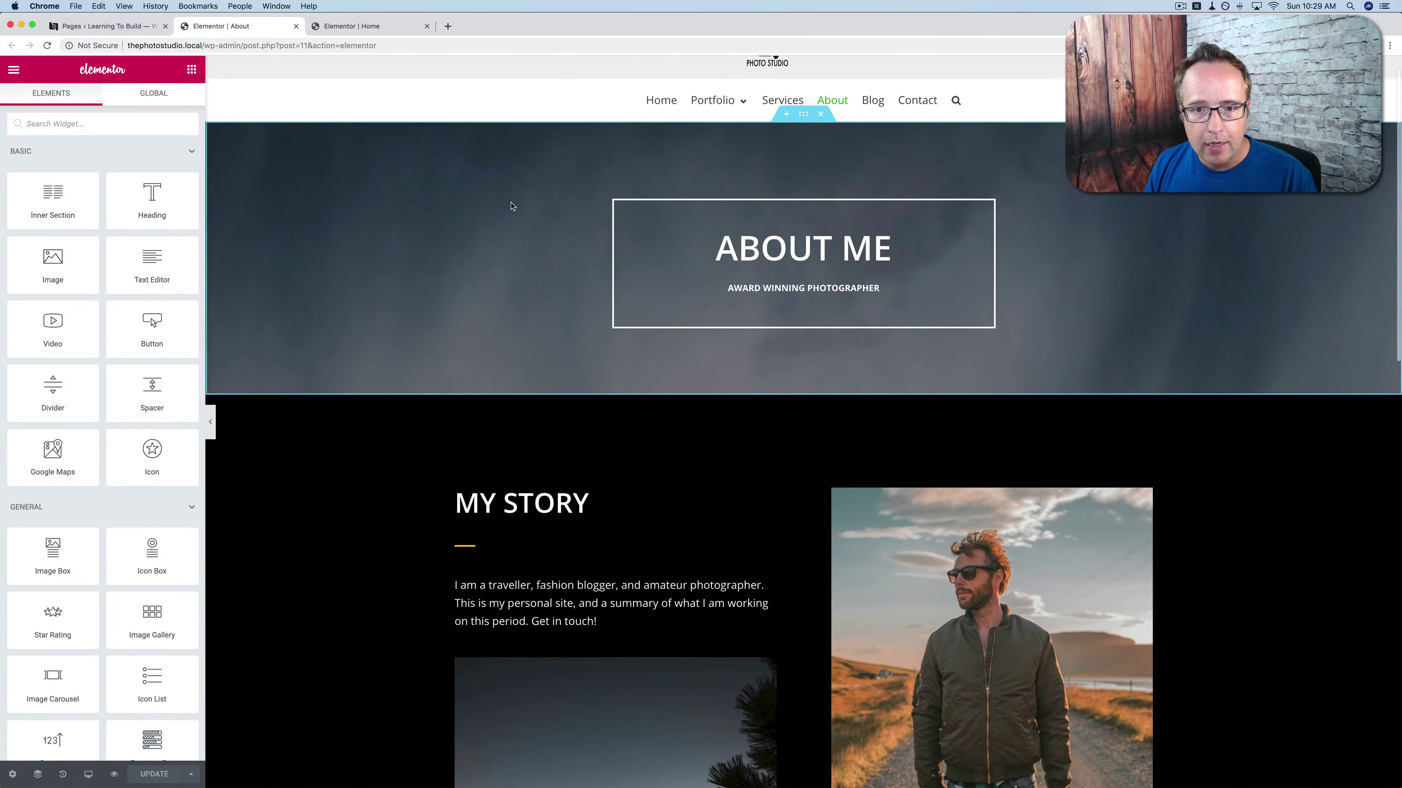
{"action": "scroll", "coordinate": [511, 207], "scroll_direction": "down", "scroll_amount": 10}
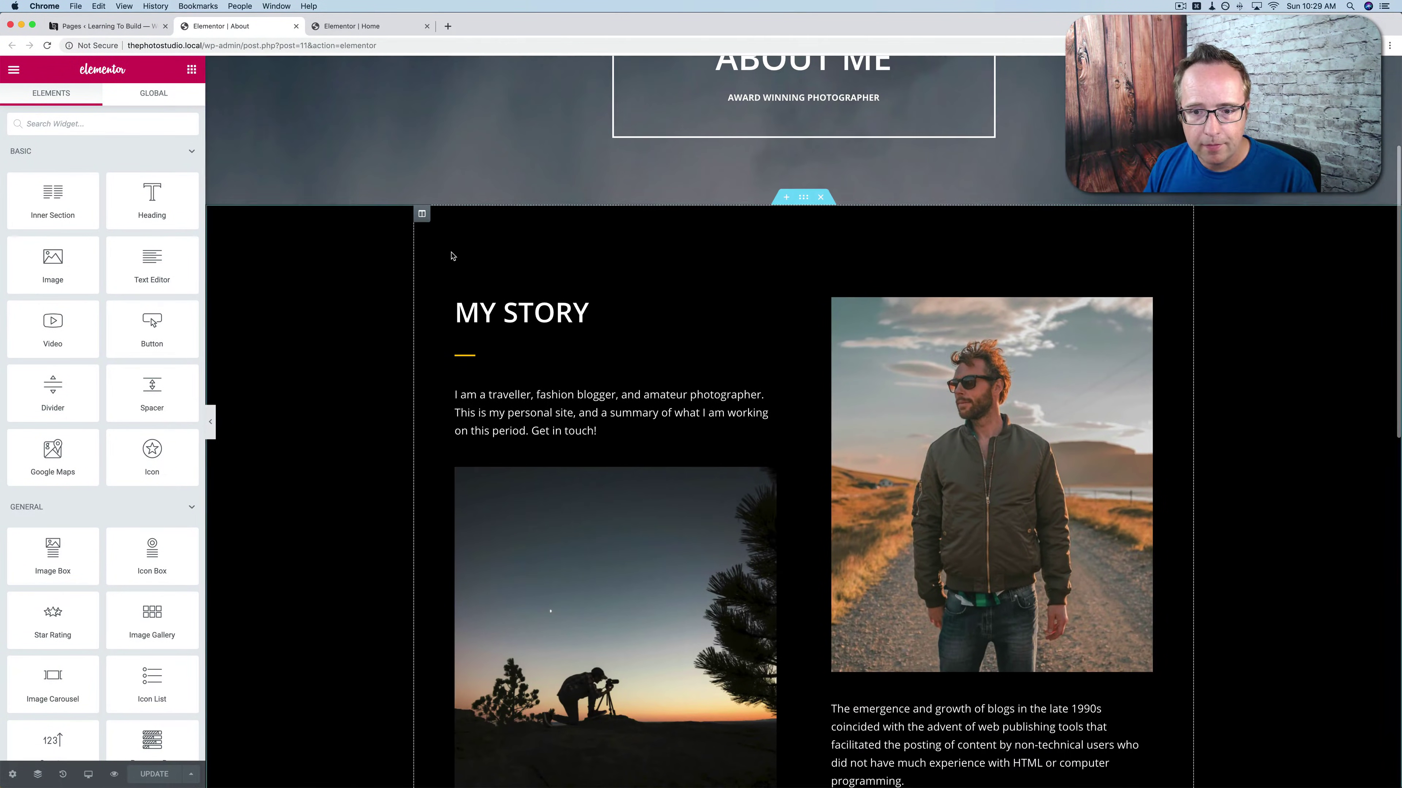
{"action": "scroll", "coordinate": [400, 298], "scroll_direction": "down", "scroll_amount": 15}
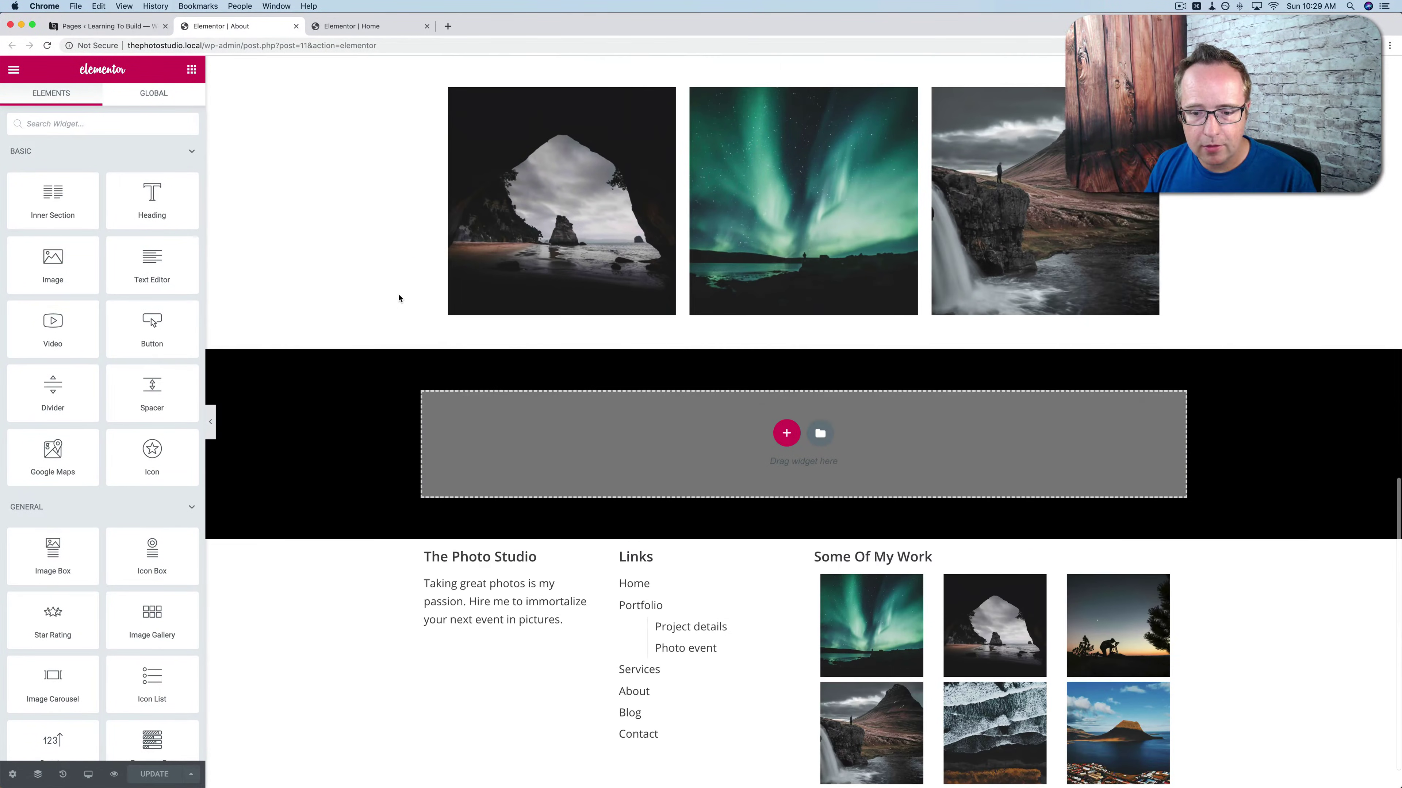
{"action": "scroll", "coordinate": [400, 298], "scroll_direction": "up", "scroll_amount": 16}
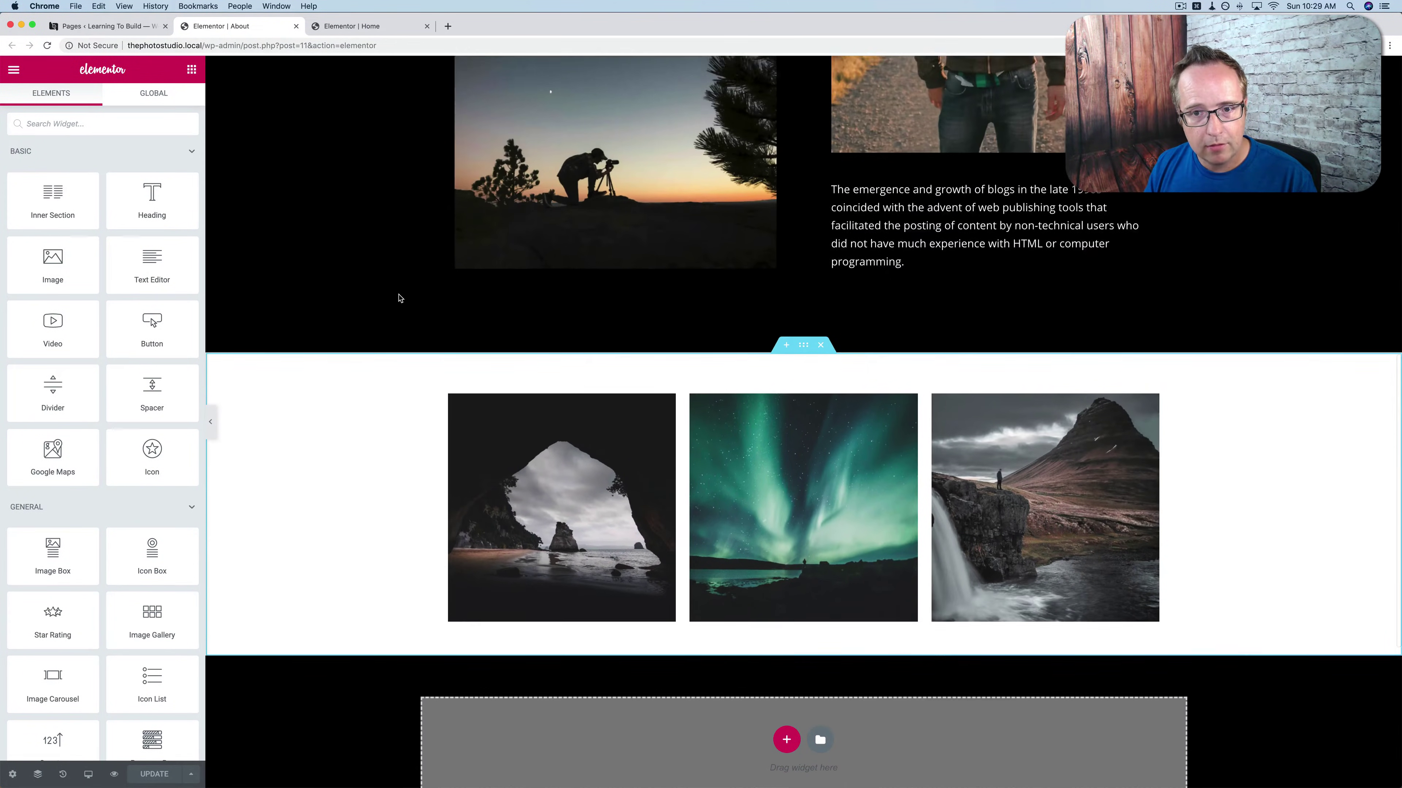
{"action": "scroll", "coordinate": [399, 298], "scroll_direction": "up", "scroll_amount": 9}
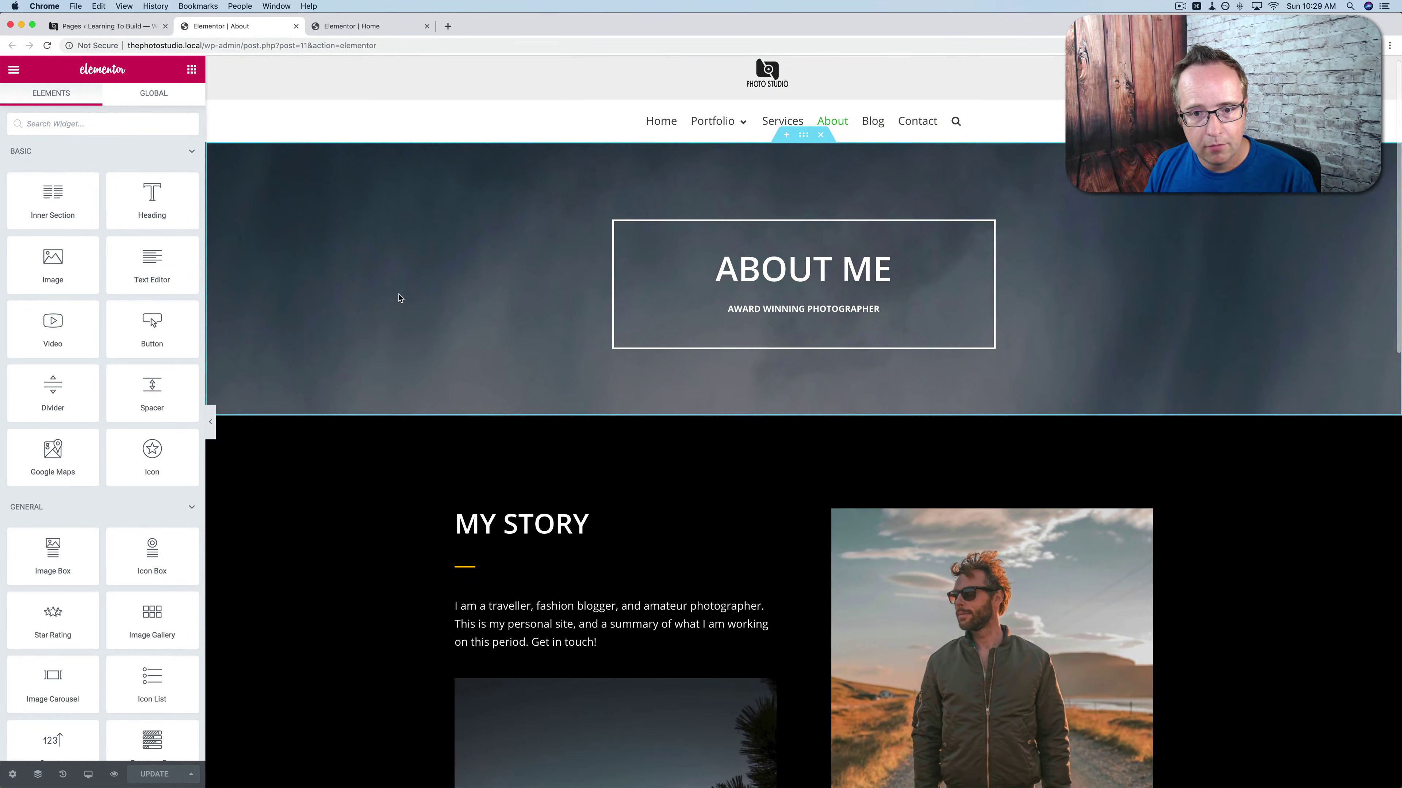
{"action": "scroll", "coordinate": [400, 298], "scroll_direction": "down", "scroll_amount": 17}
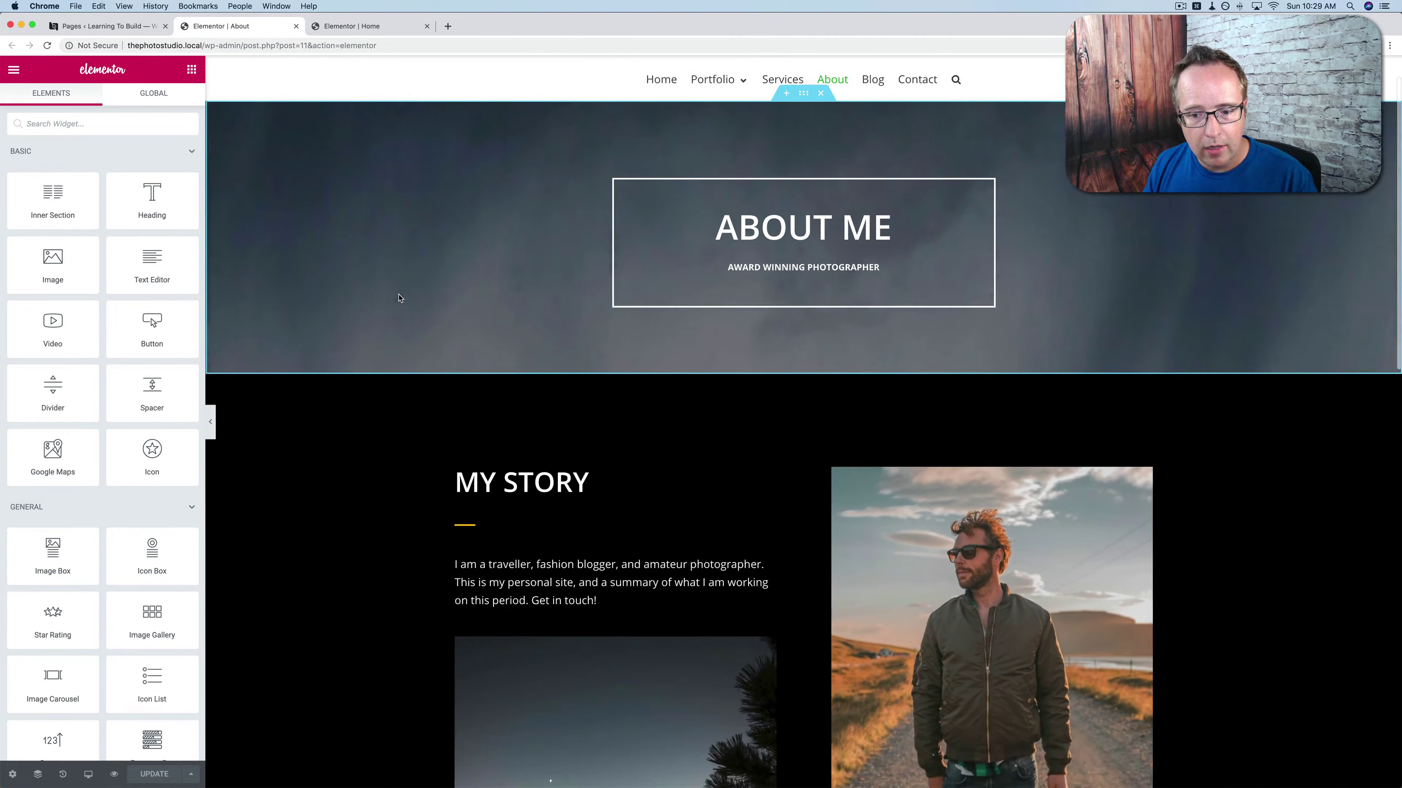
{"action": "scroll", "coordinate": [399, 303], "scroll_direction": "up", "scroll_amount": 14}
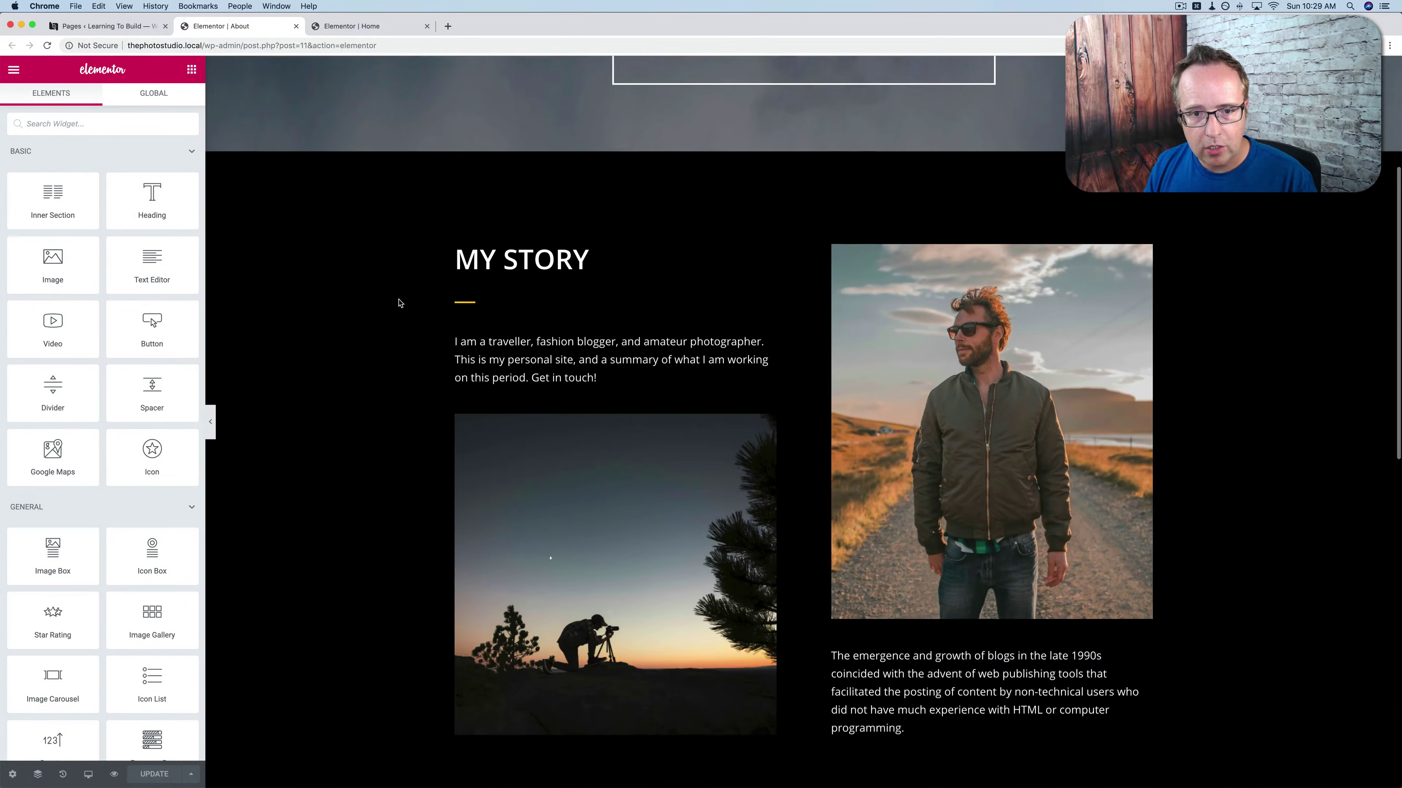
{"action": "scroll", "coordinate": [400, 303], "scroll_direction": "up", "scroll_amount": 3}
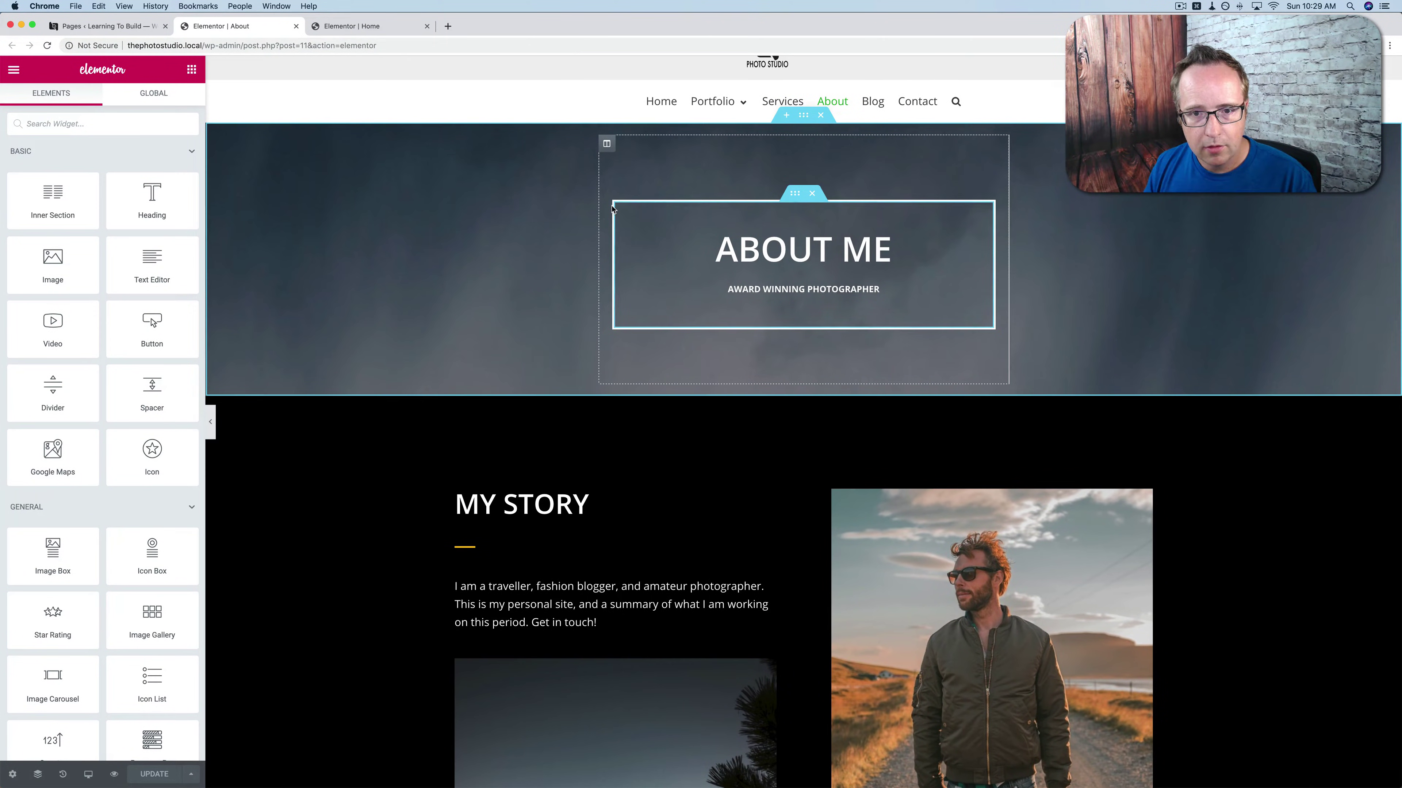
{"action": "scroll", "coordinate": [541, 222], "scroll_direction": "up", "scroll_amount": 1}
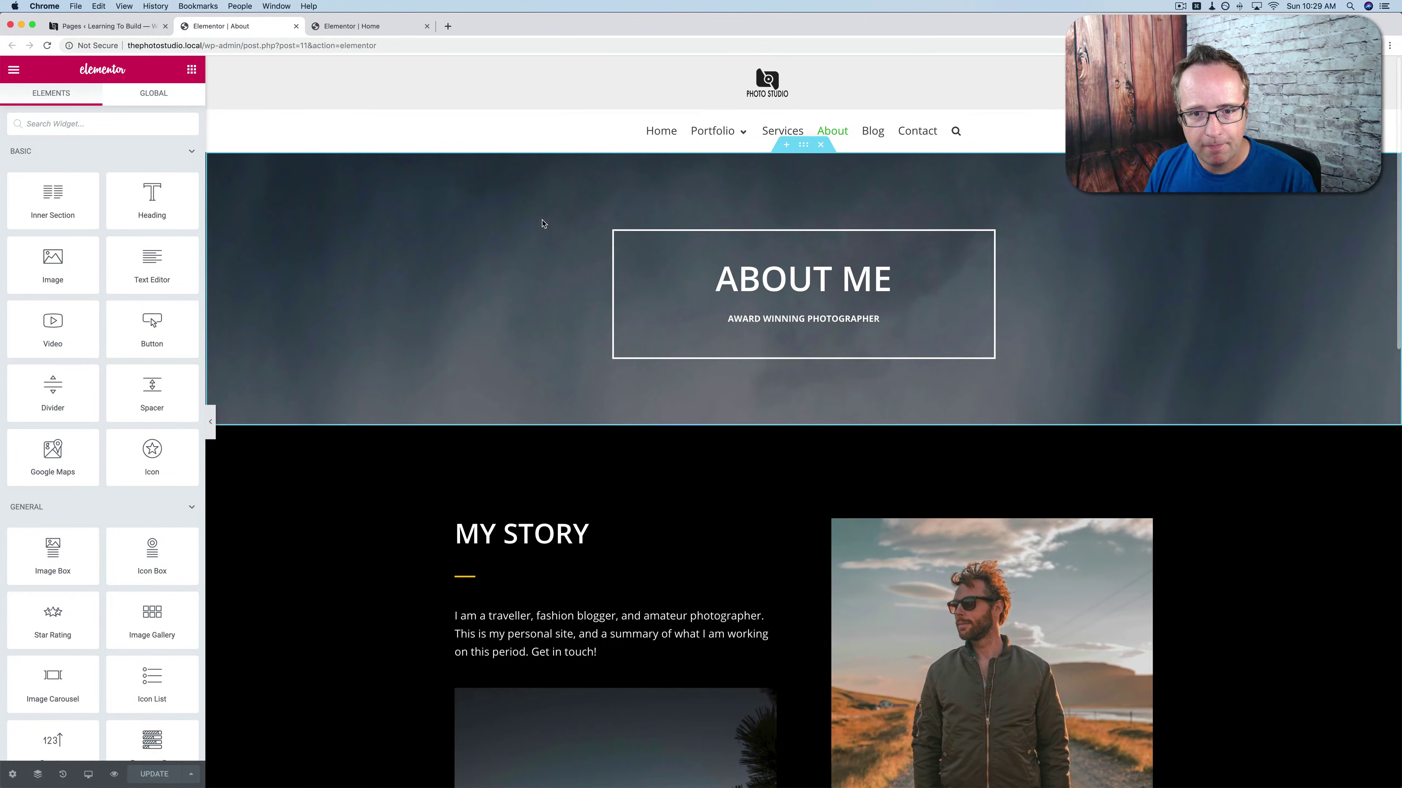
Paste the yellow call-to-action section below the three-image row on the About page.
{"action": "scroll", "coordinate": [542, 223], "scroll_direction": "down", "scroll_amount": 3}
{"action": "scroll", "coordinate": [542, 223], "scroll_direction": "down", "scroll_amount": 12}
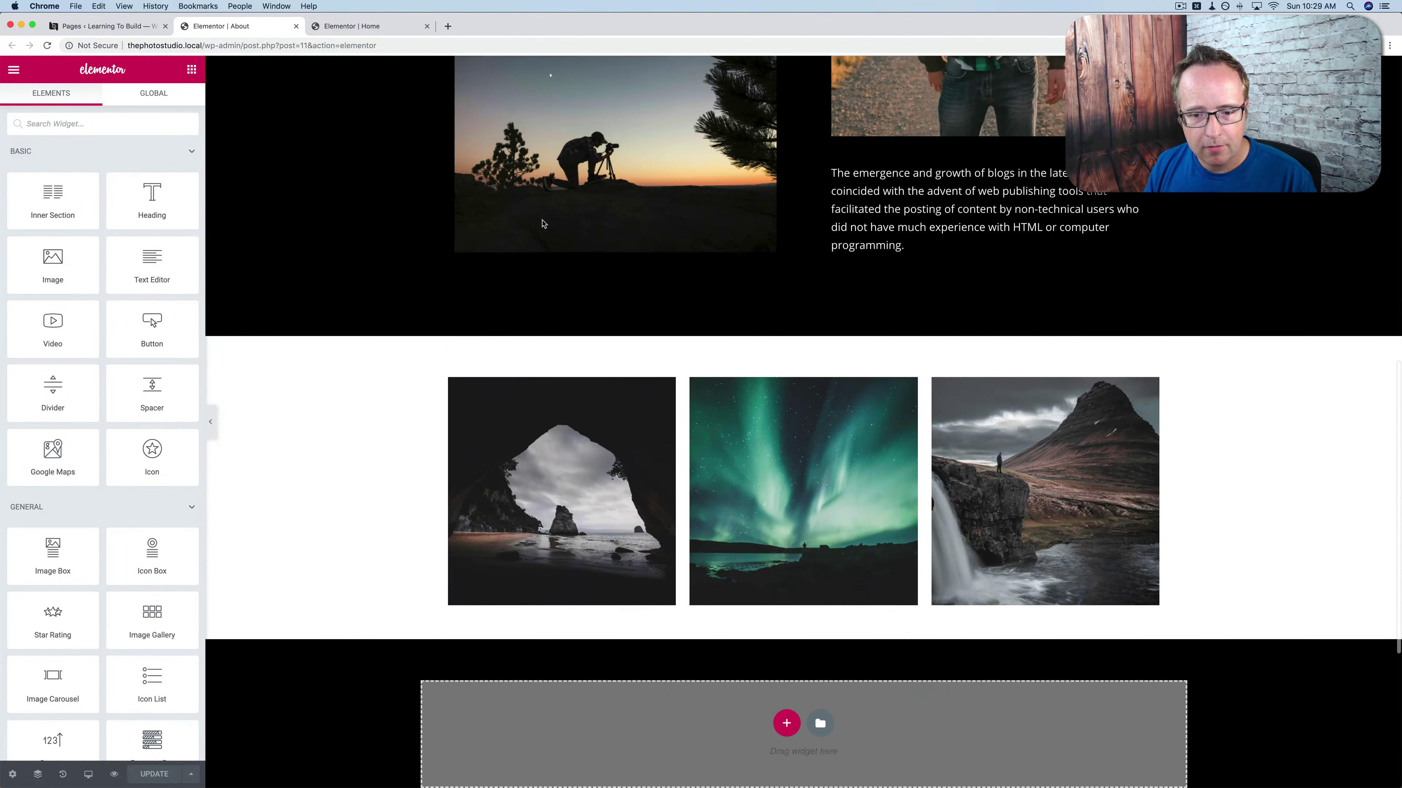
{"action": "scroll", "coordinate": [391, 419], "scroll_direction": "down", "scroll_amount": 4}
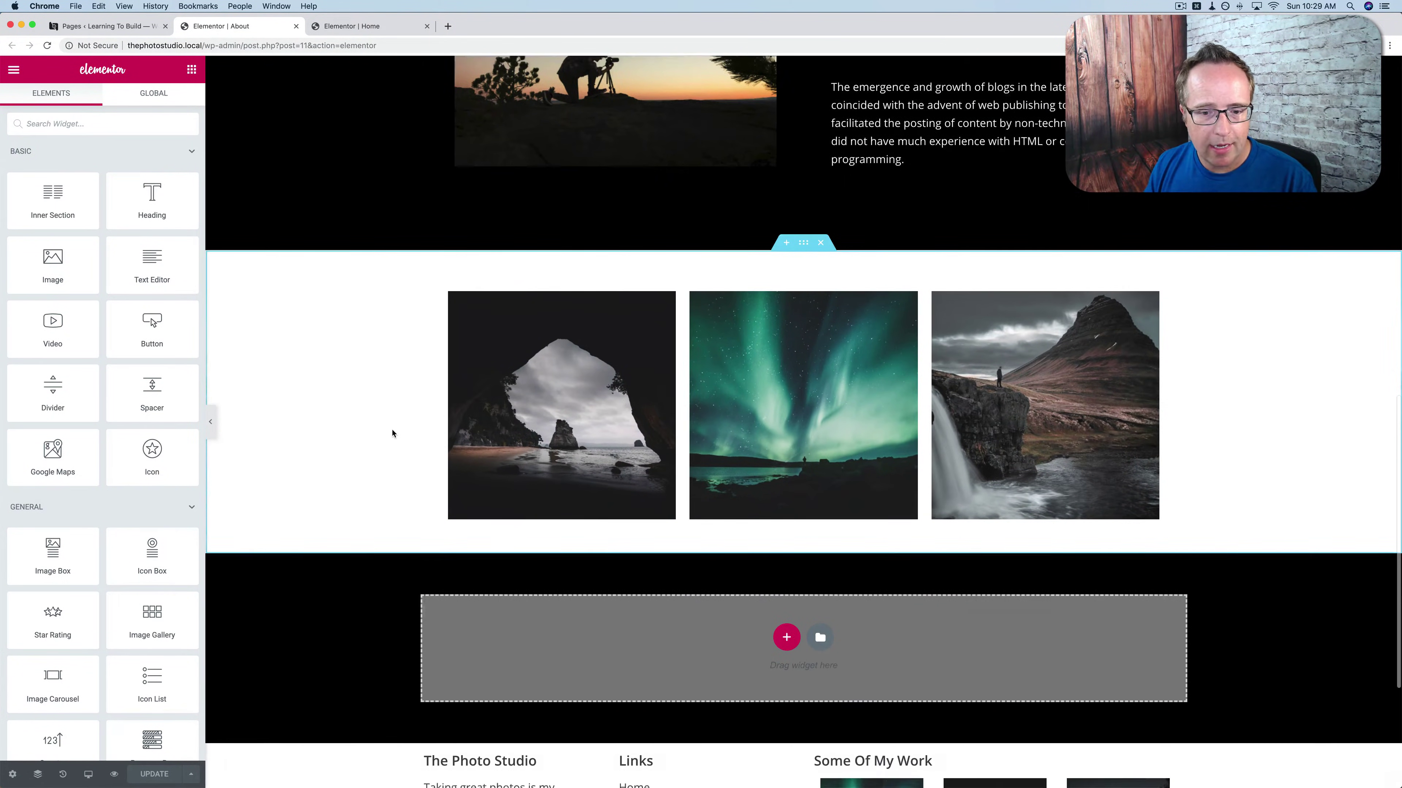
{"action": "right_click", "coordinate": [592, 578]}
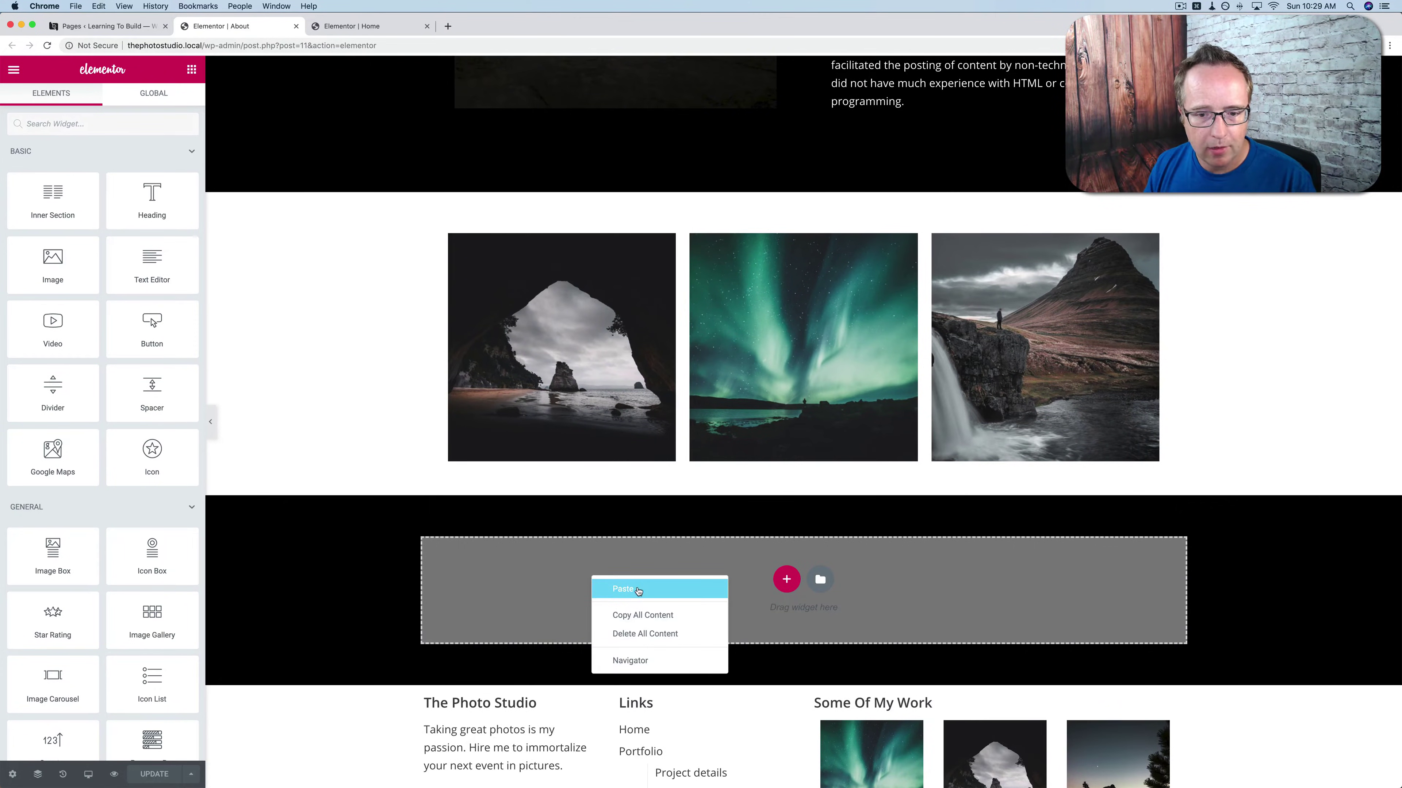
{"action": "left_click", "coordinate": [613, 585]}
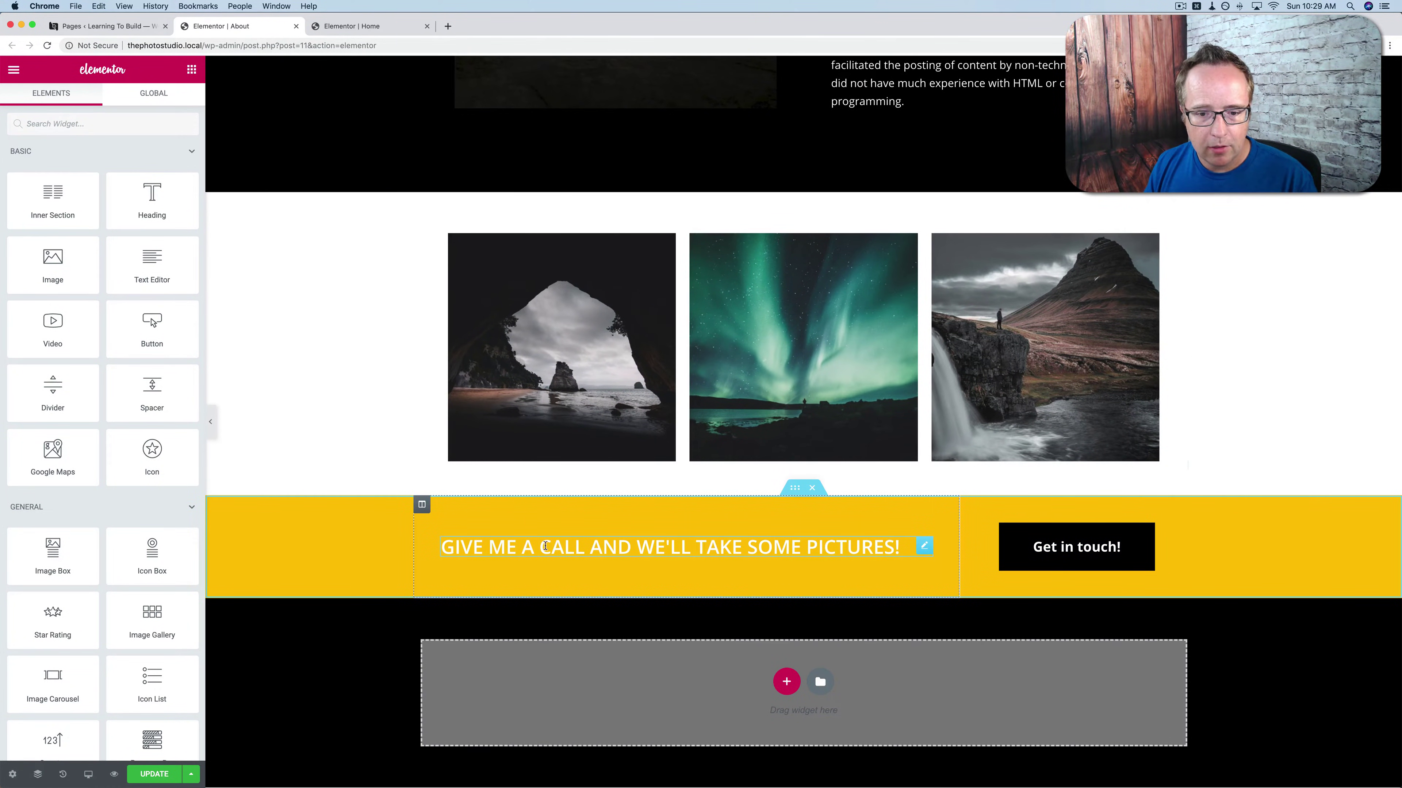
Review the About page, checking the About Me banner's background settings and the first image in the three-image row.
{"action": "scroll", "coordinate": [1003, 530], "scroll_direction": "up", "scroll_amount": 9}
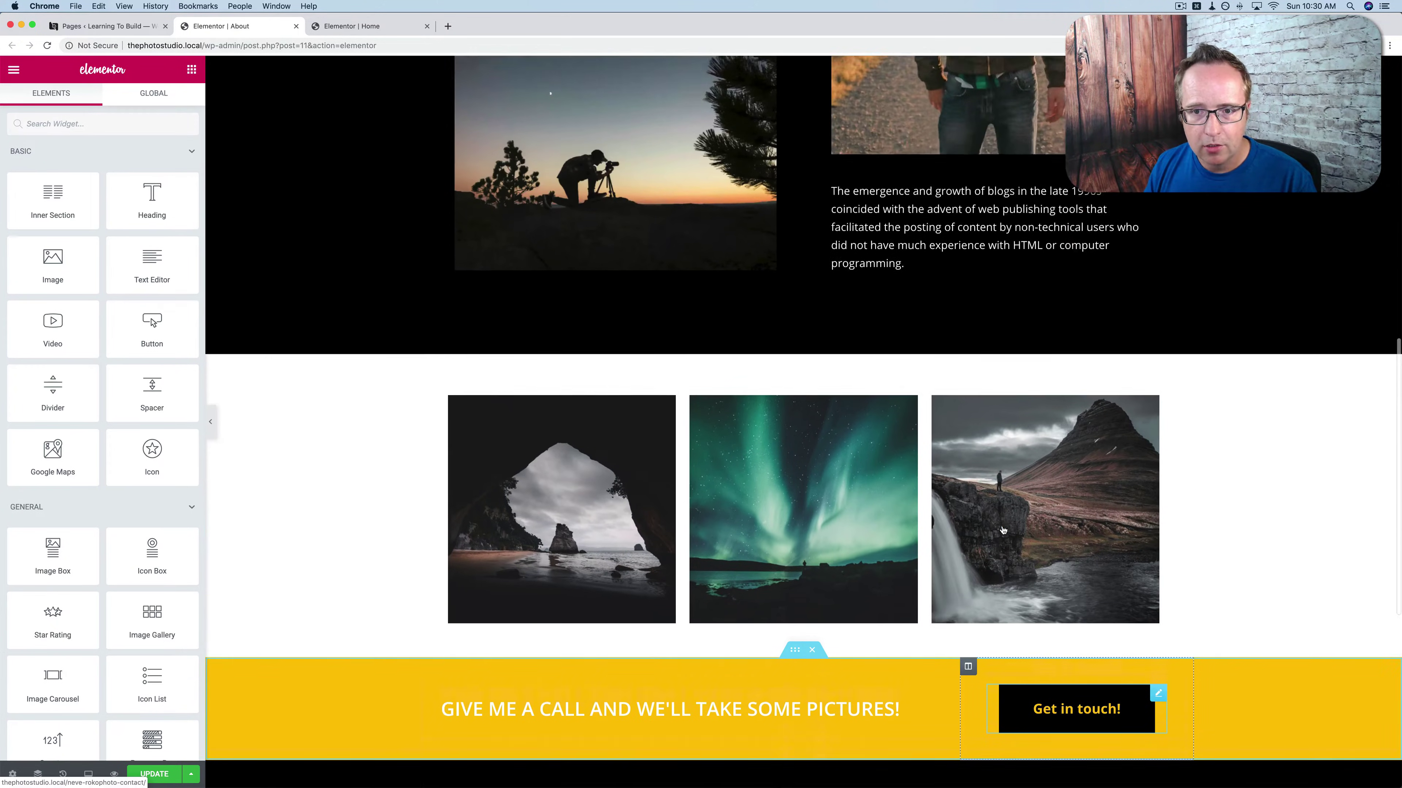
{"action": "scroll", "coordinate": [1003, 530], "scroll_direction": "up", "scroll_amount": 10}
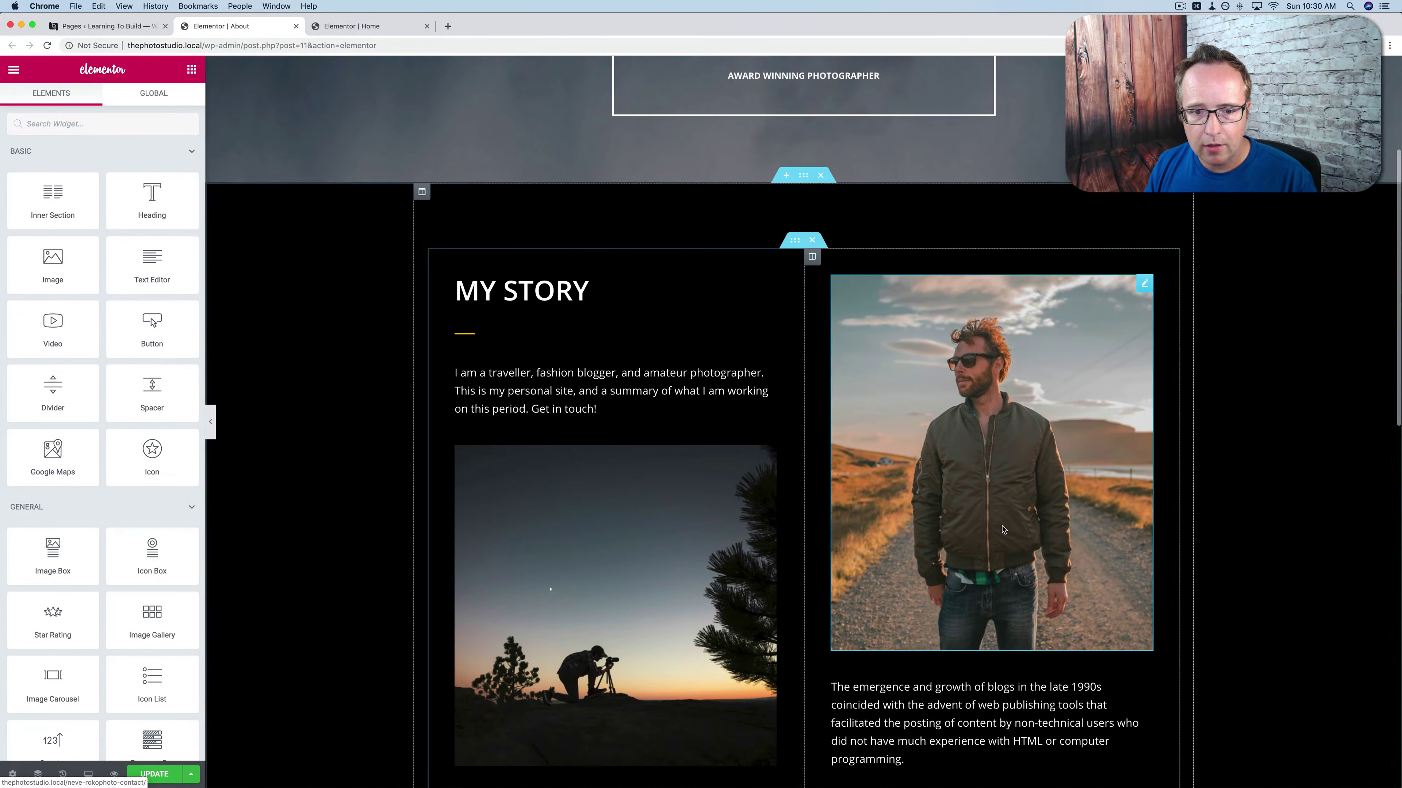
{"action": "scroll", "coordinate": [1003, 530], "scroll_direction": "up", "scroll_amount": 7}
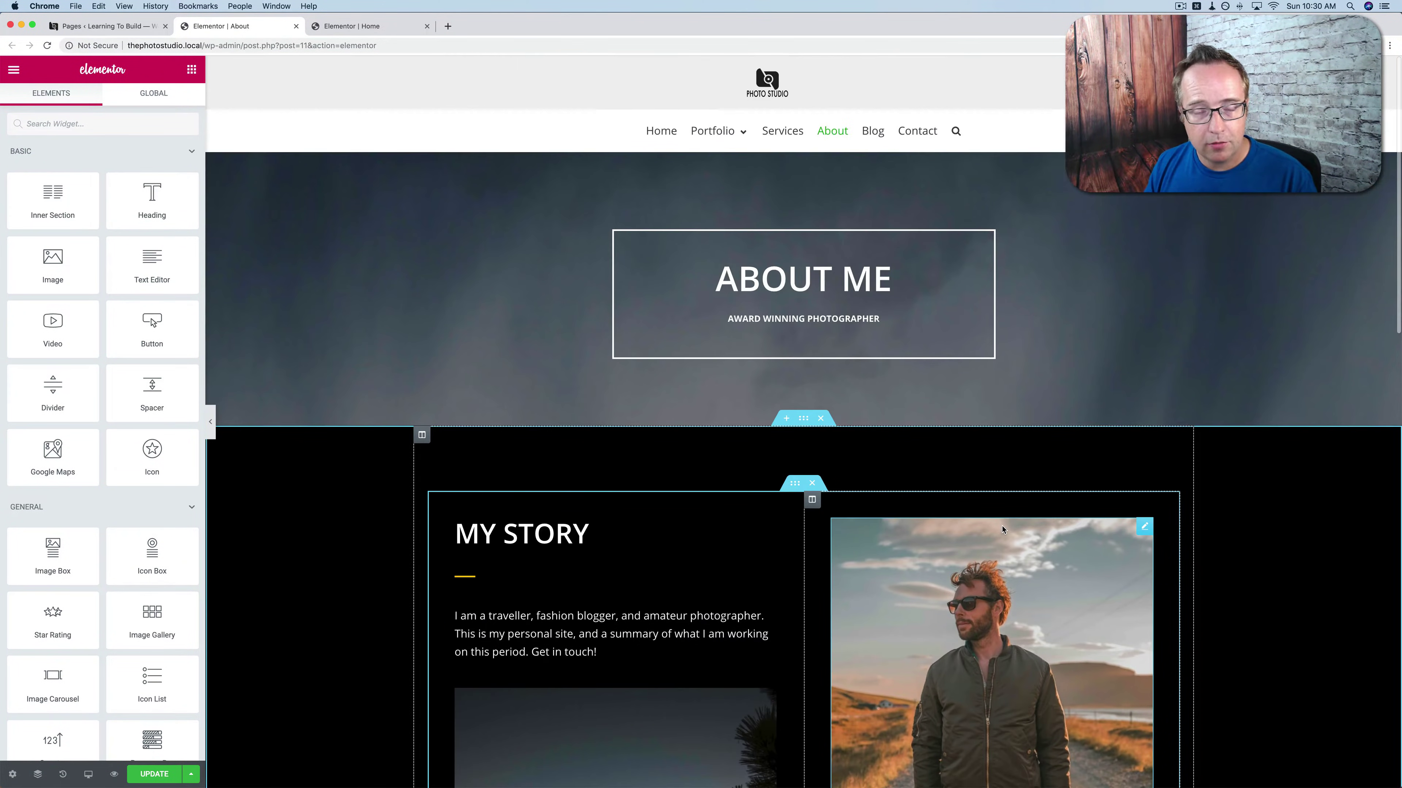
{"action": "scroll", "coordinate": [1003, 530], "scroll_direction": "down", "scroll_amount": 1}
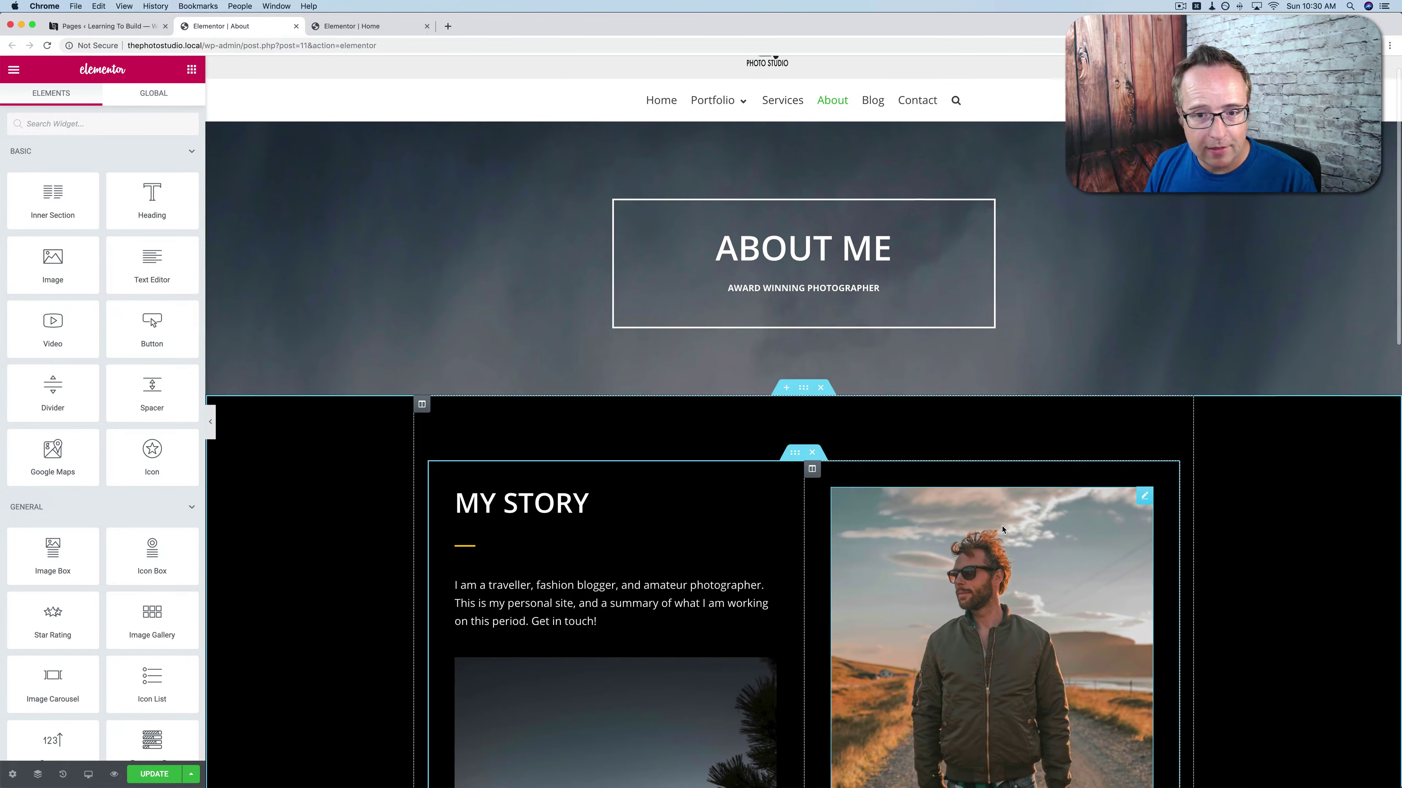
{"action": "scroll", "coordinate": [1003, 530], "scroll_direction": "up", "scroll_amount": 1}
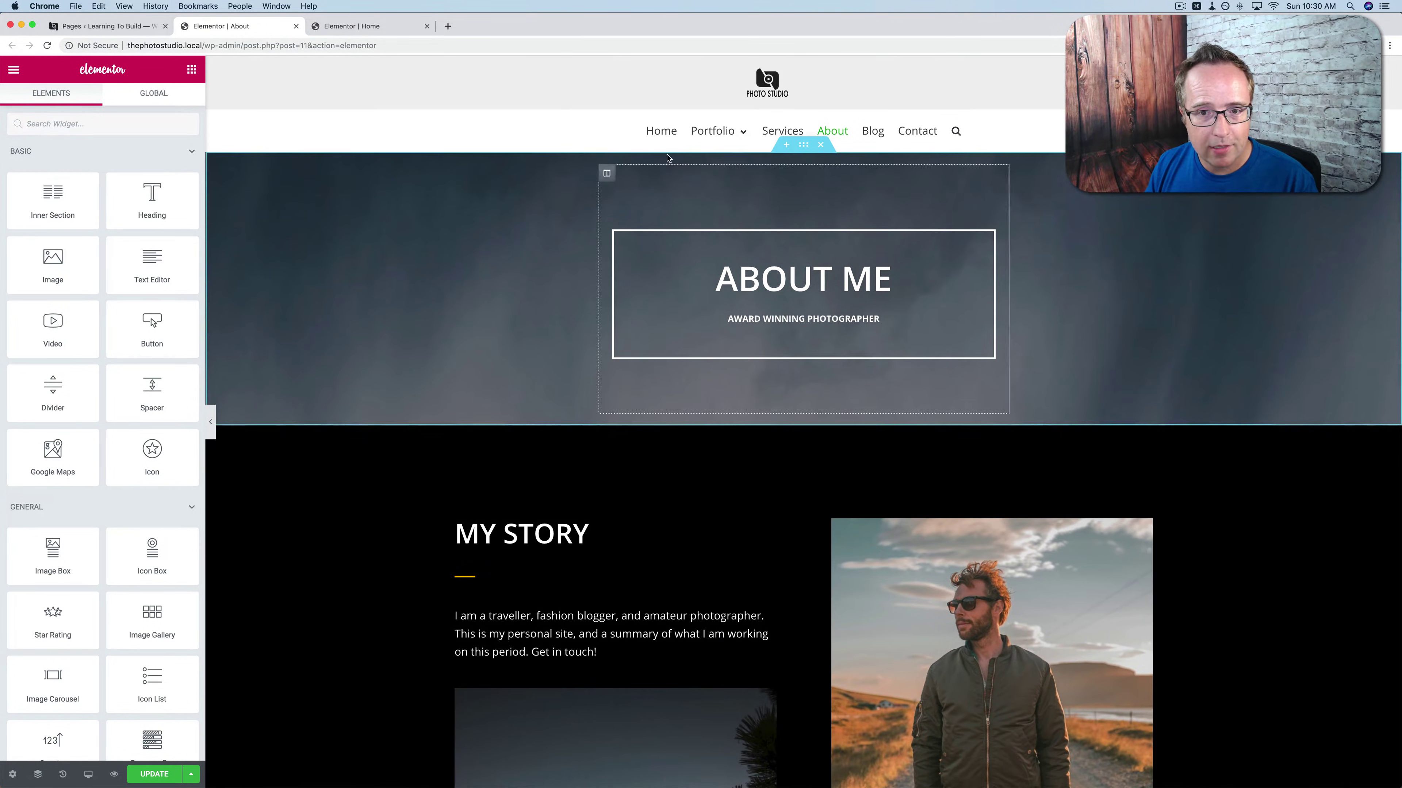
{"action": "left_click", "coordinate": [803, 146]}
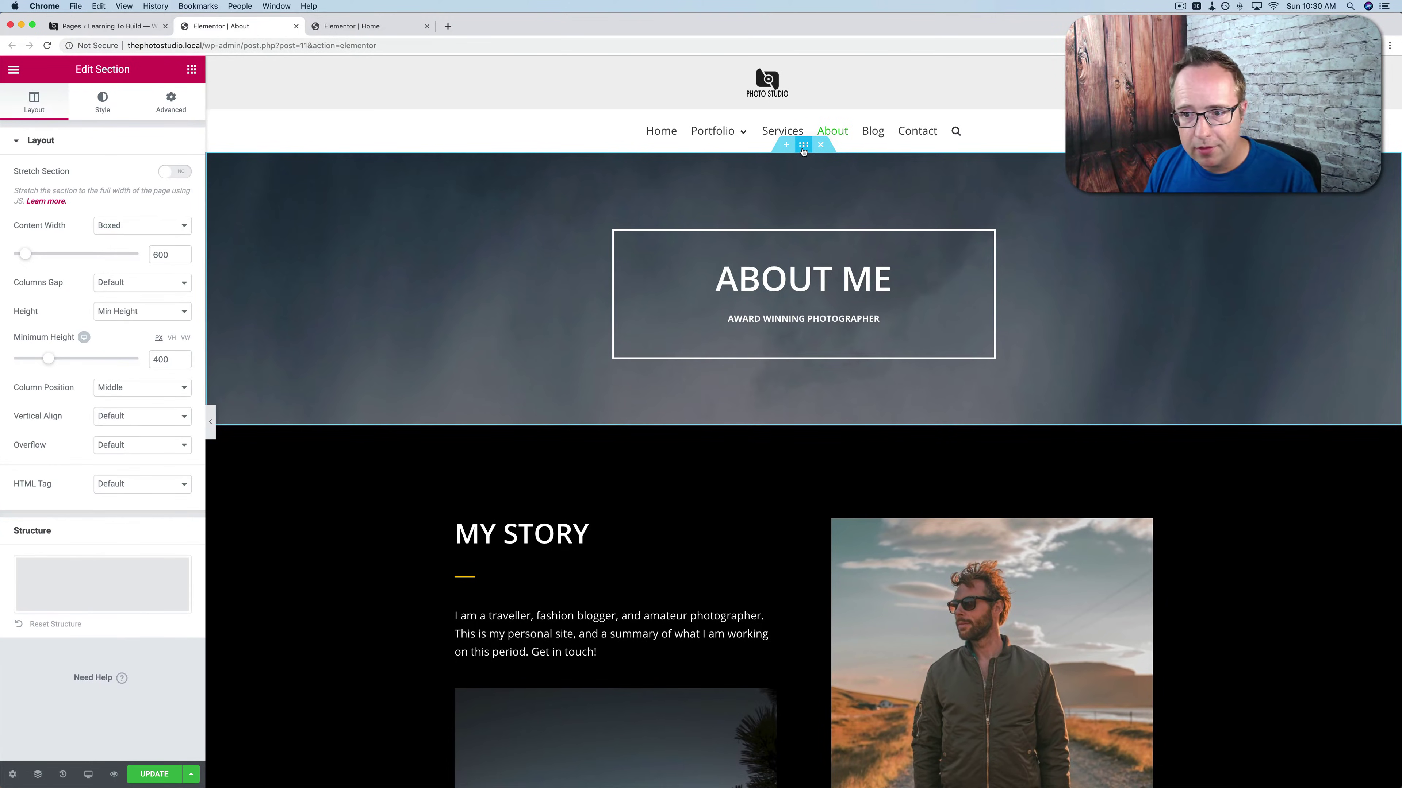
{"action": "left_click", "coordinate": [104, 104]}
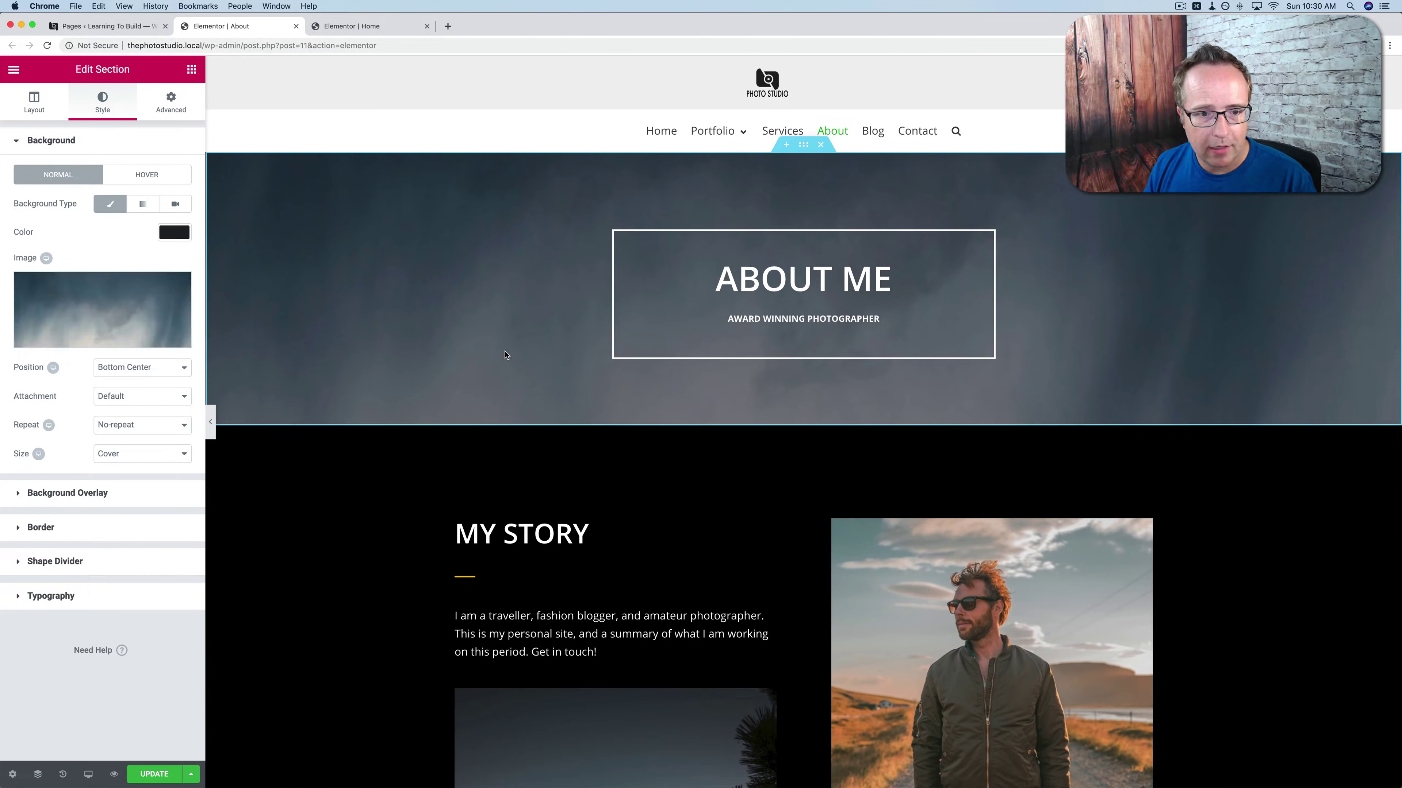
{"action": "scroll", "coordinate": [538, 375], "scroll_direction": "down", "scroll_amount": 1}
{"action": "scroll", "coordinate": [538, 375], "scroll_direction": "down", "scroll_amount": 10}
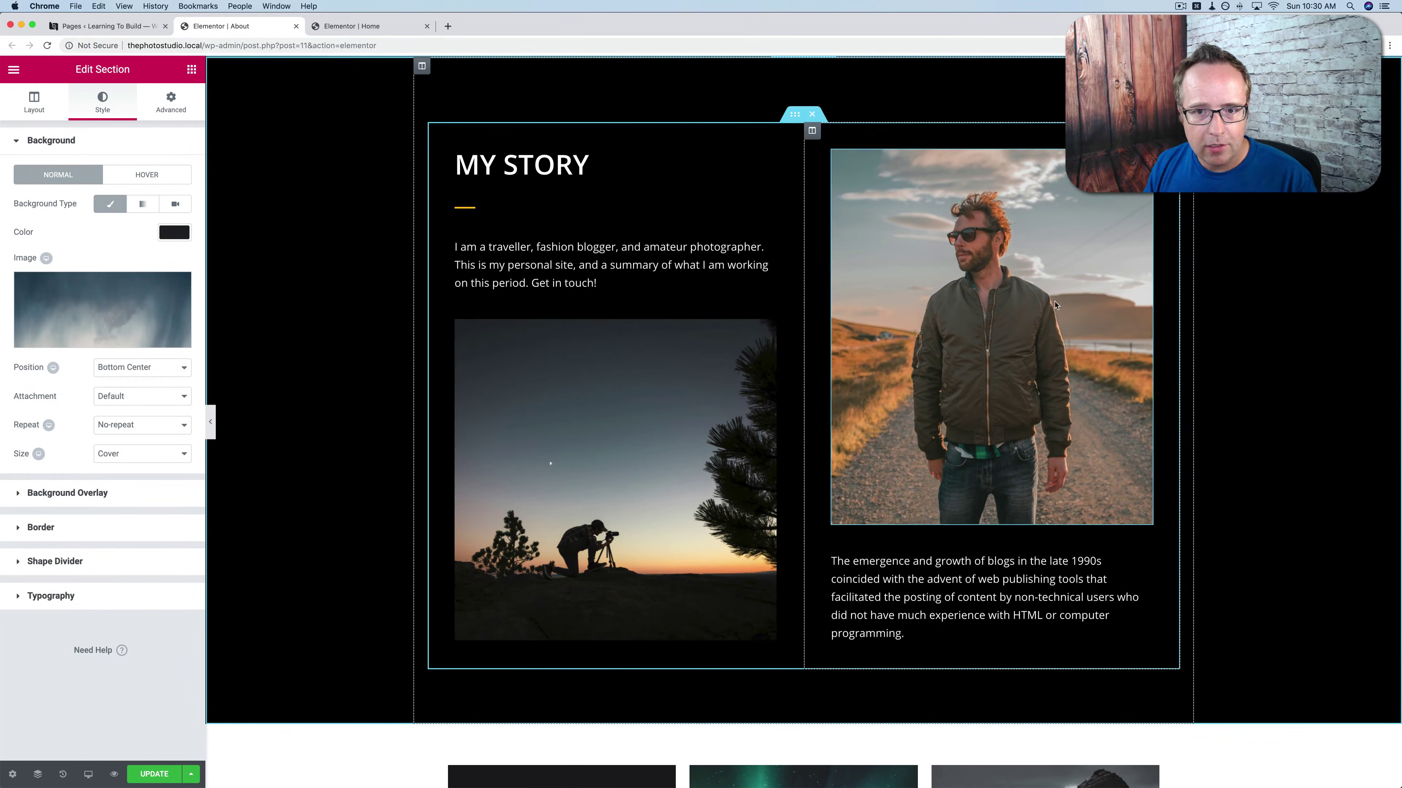
{"action": "scroll", "coordinate": [777, 396], "scroll_direction": "down", "scroll_amount": 11}
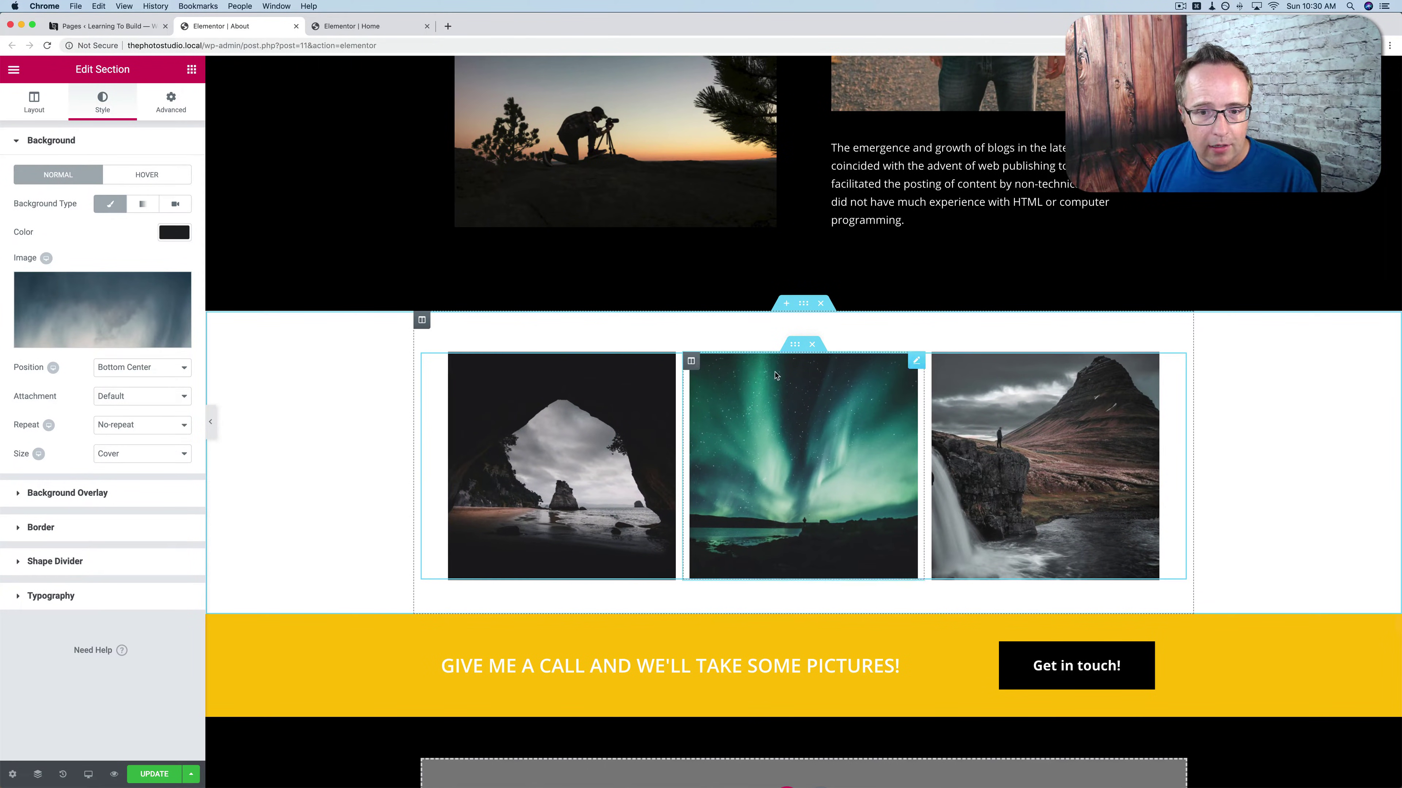
{"action": "left_click", "coordinate": [795, 345]}
{"action": "left_click", "coordinate": [619, 388]}
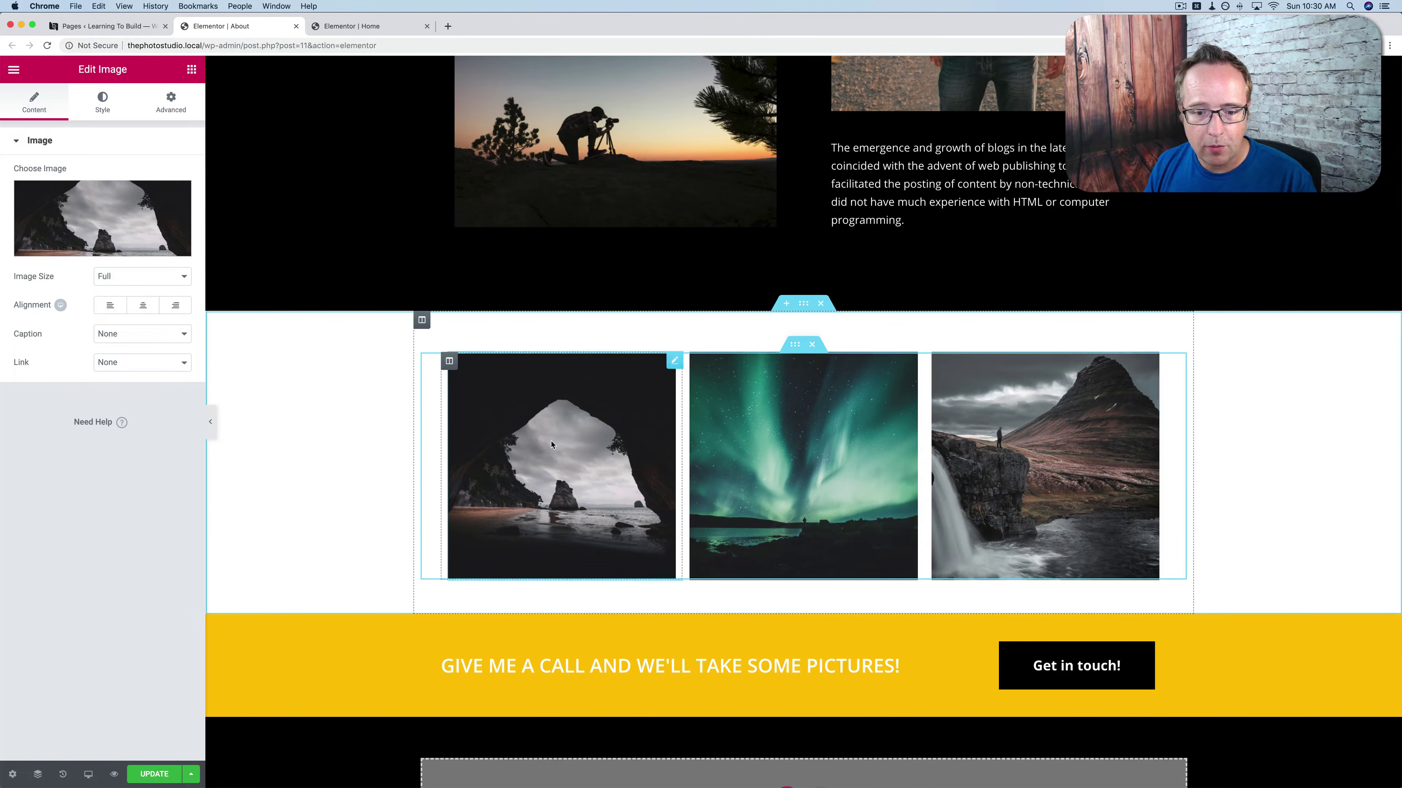
Update the About page, exit its Elementor editor and close its tab to return to the list of all pages.
{"action": "scroll", "coordinate": [517, 510], "scroll_direction": "up", "scroll_amount": 15}
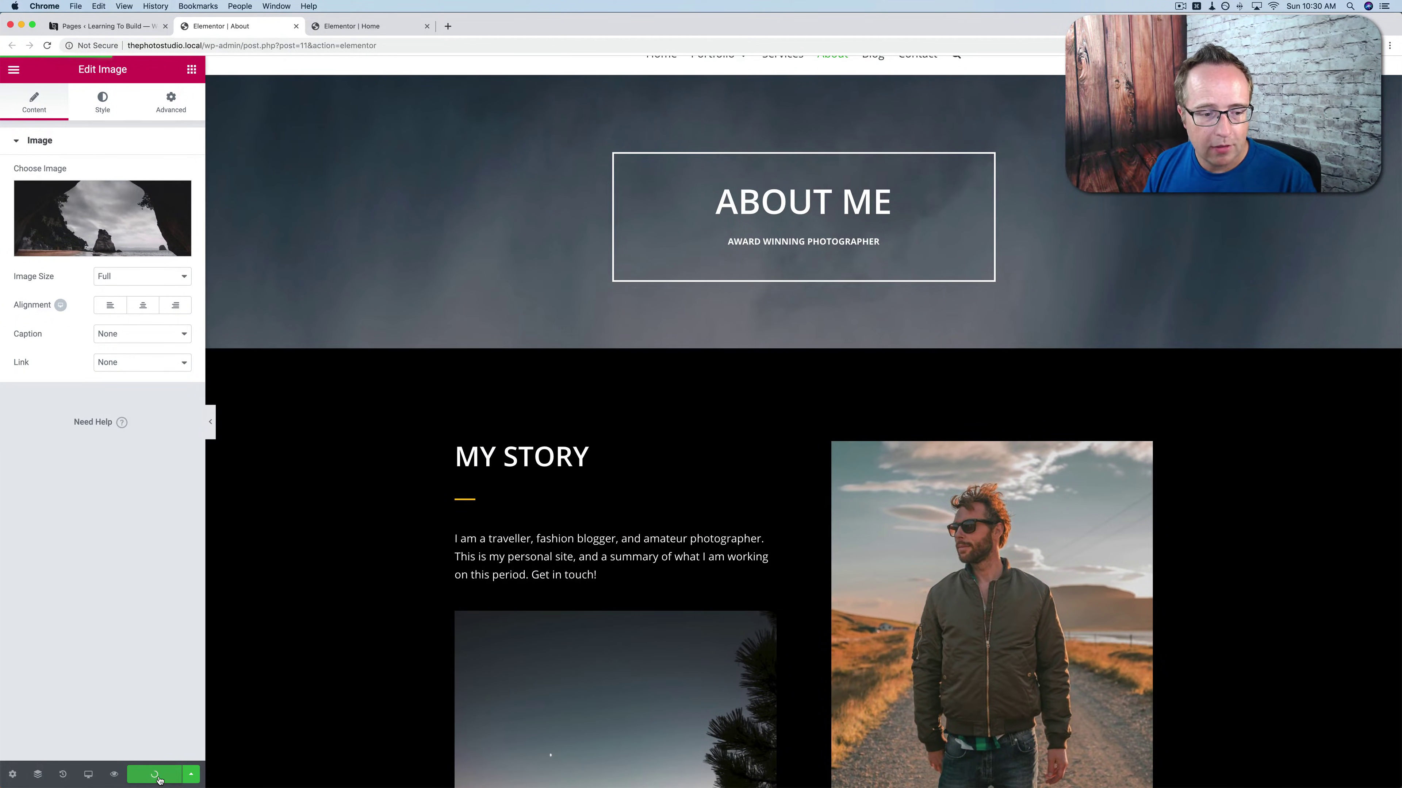
{"action": "left_click", "coordinate": [12, 71]}
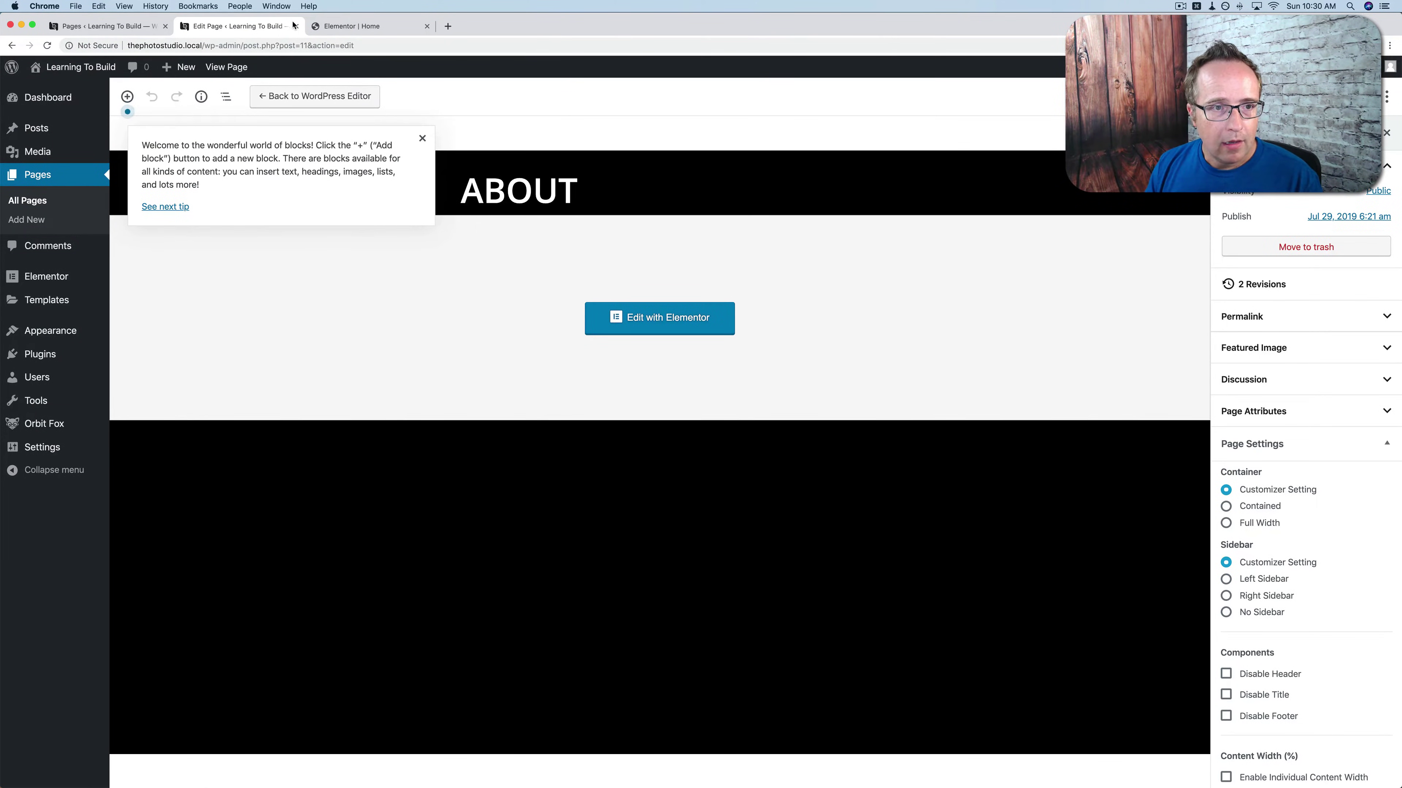
{"action": "left_click", "coordinate": [296, 26]}
{"action": "left_click", "coordinate": [137, 33]}
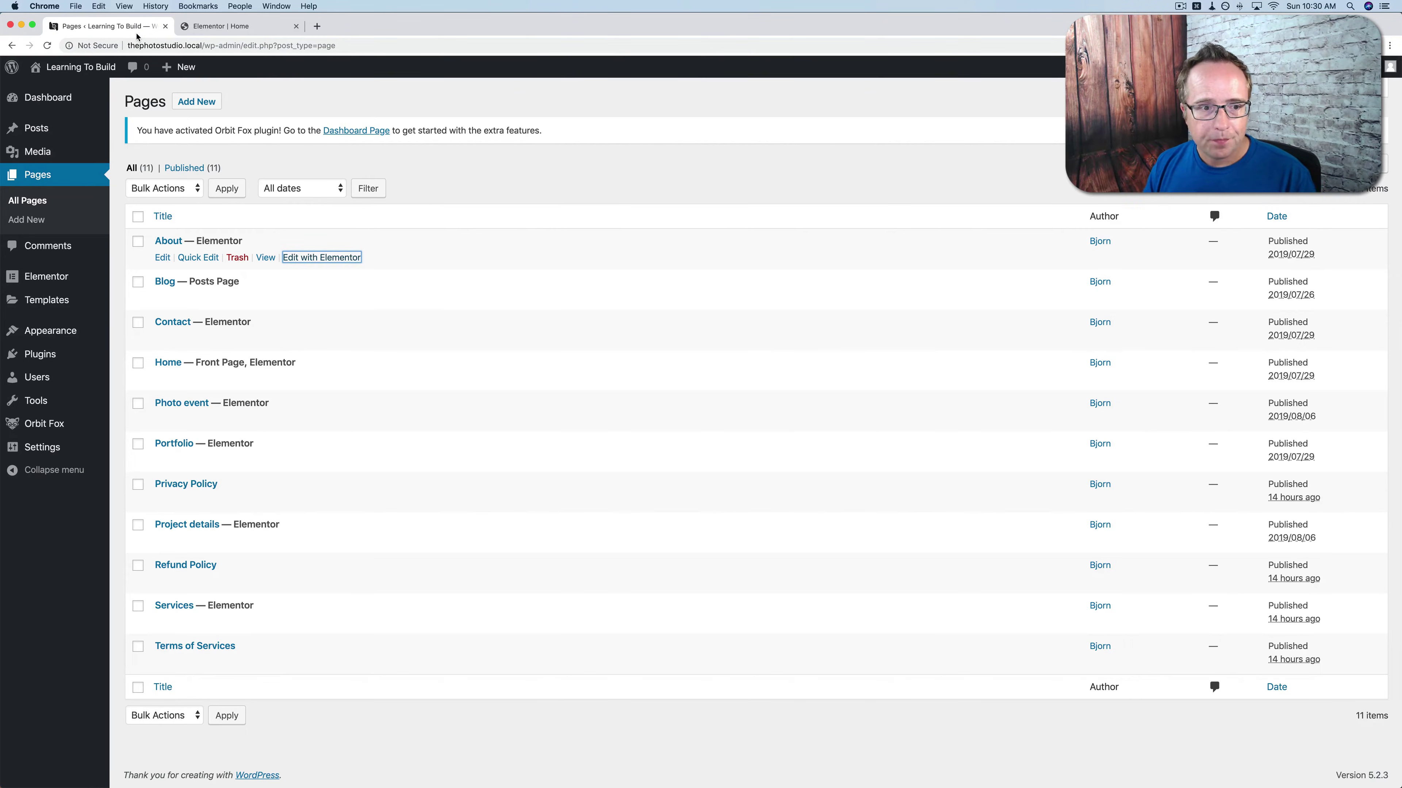
Check the Home page header and navigation, and open the Contact page in Elementor in a new tab.
{"action": "left_click", "coordinate": [211, 23]}
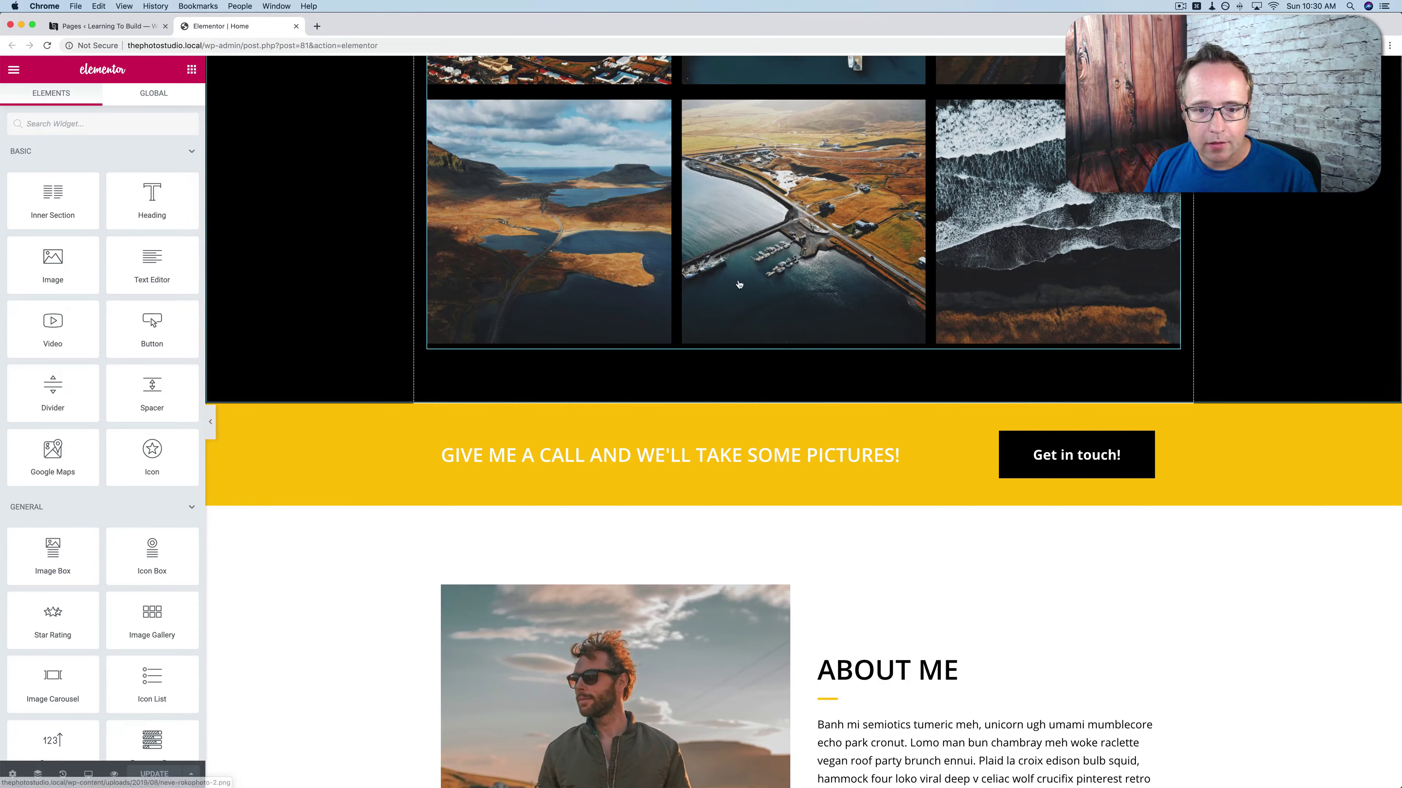
{"action": "scroll", "coordinate": [742, 282], "scroll_direction": "up", "scroll_amount": 10}
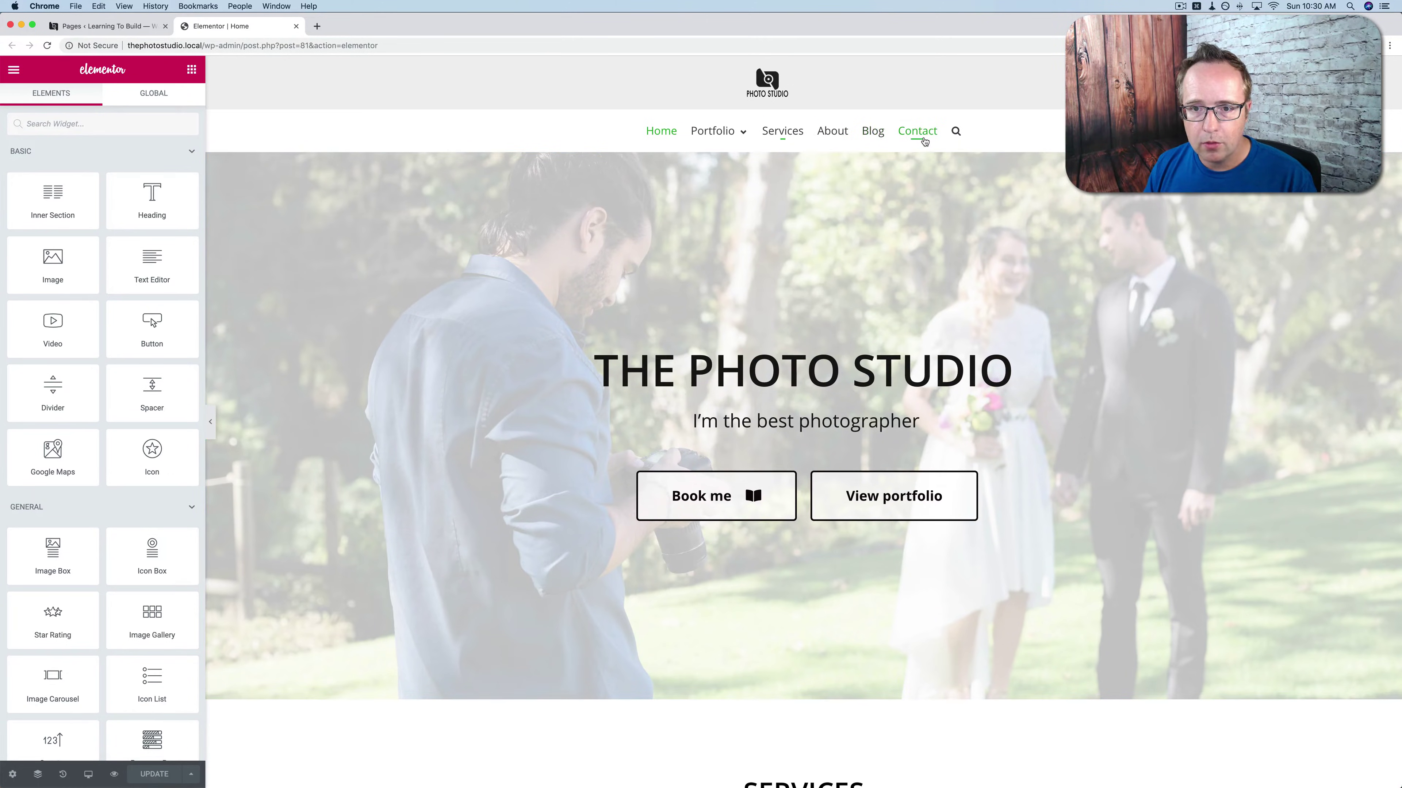
{"action": "left_click", "coordinate": [118, 28]}
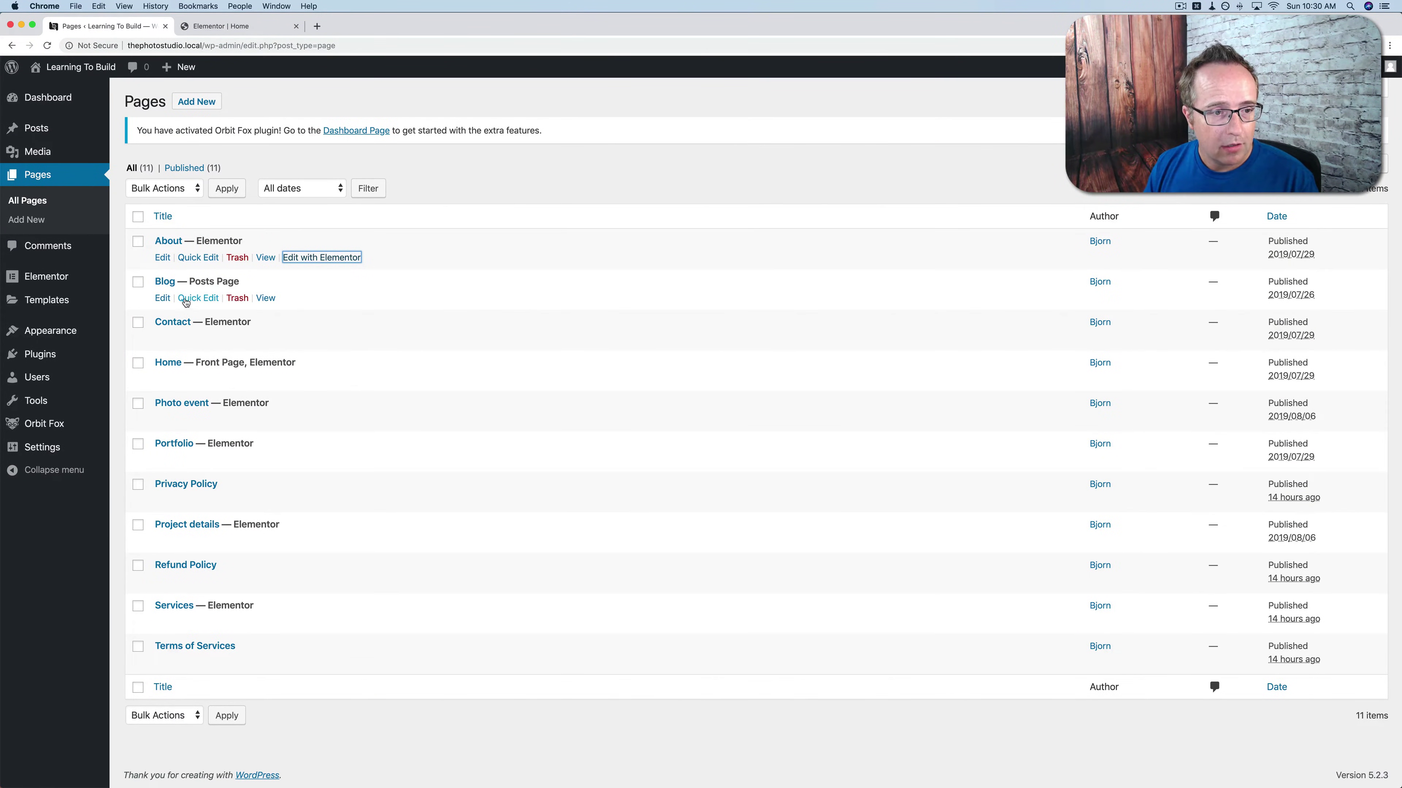
{"action": "left_click", "coordinate": [318, 339], "text": "super"}
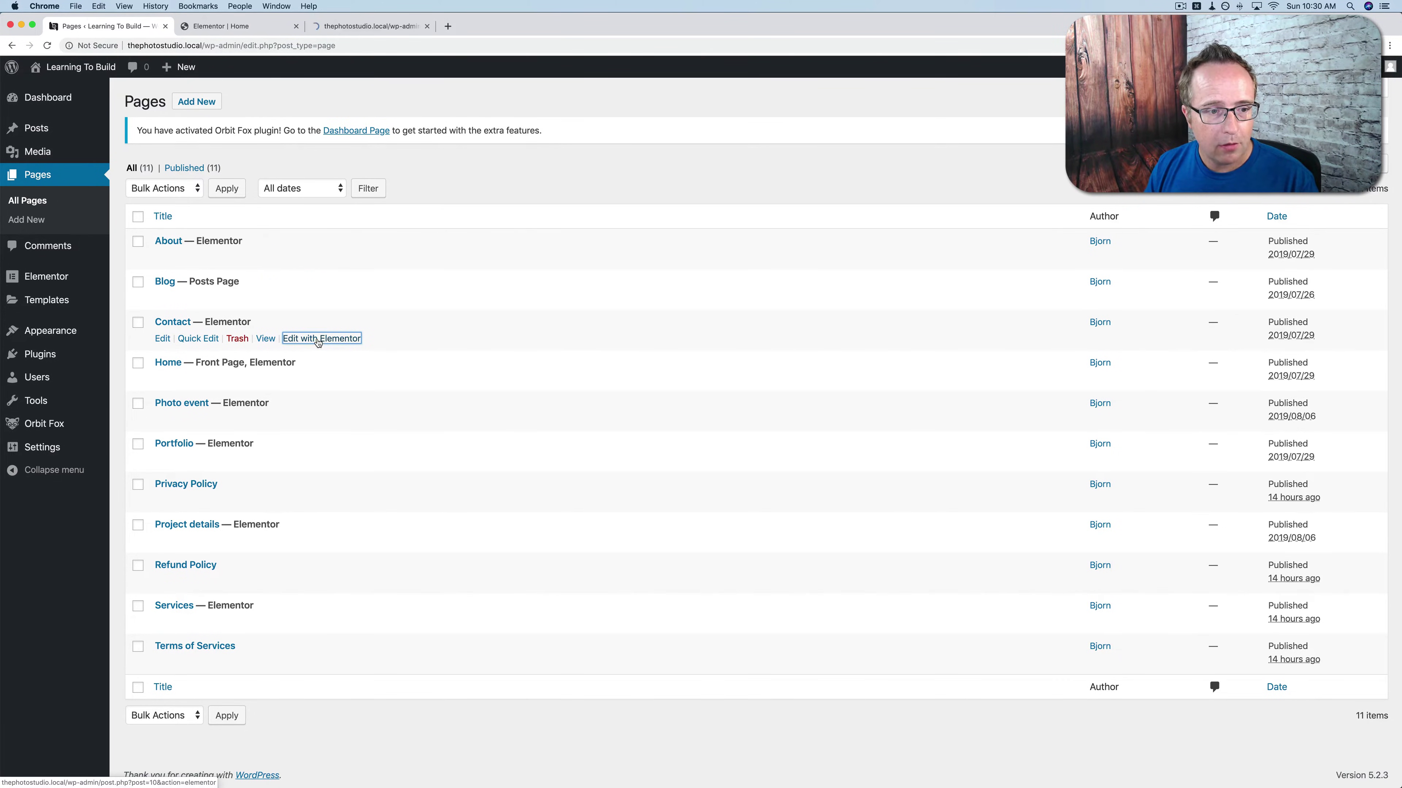
{"action": "left_click", "coordinate": [346, 33]}
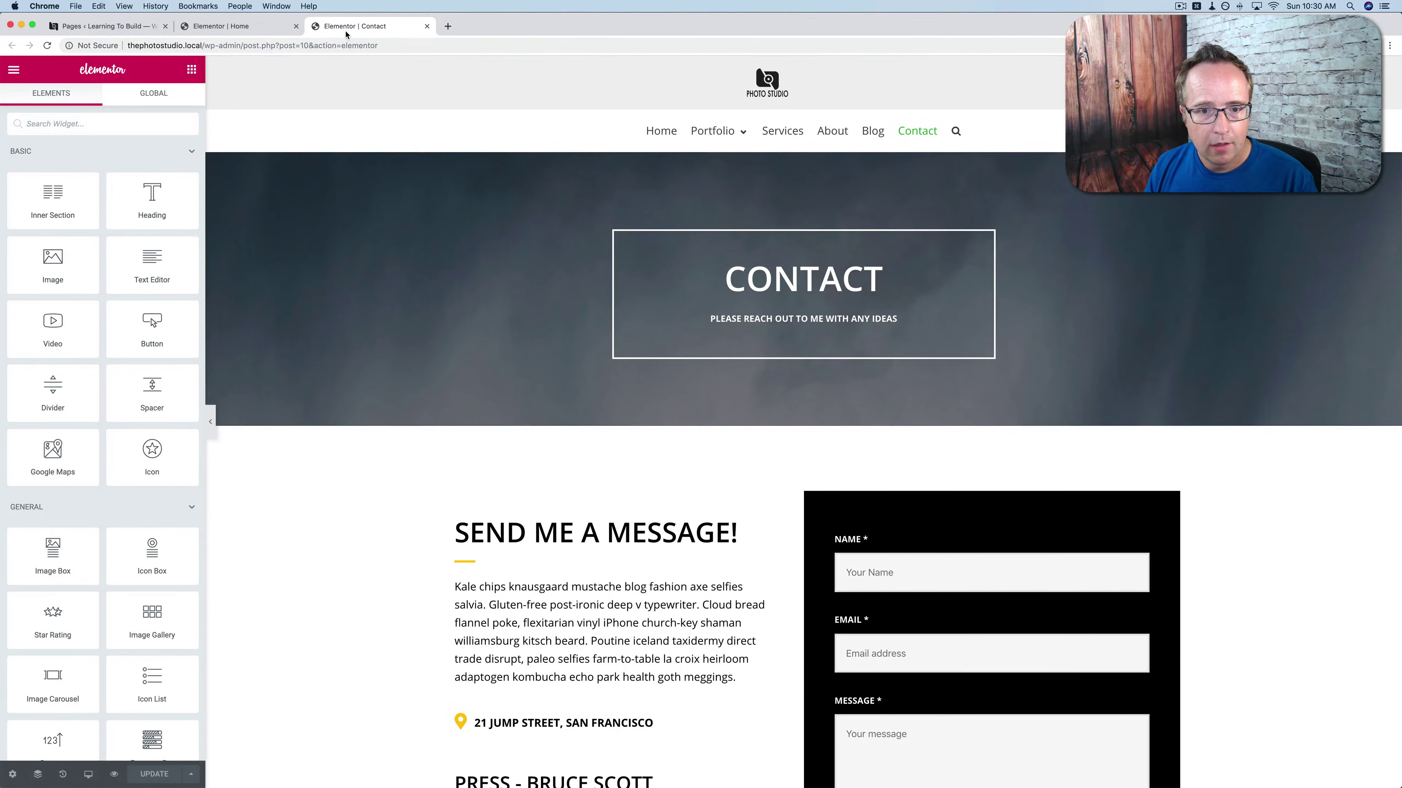
Copy the dark Contact banner section from the Contact page.
{"action": "scroll", "coordinate": [469, 325], "scroll_direction": "down", "scroll_amount": 1}
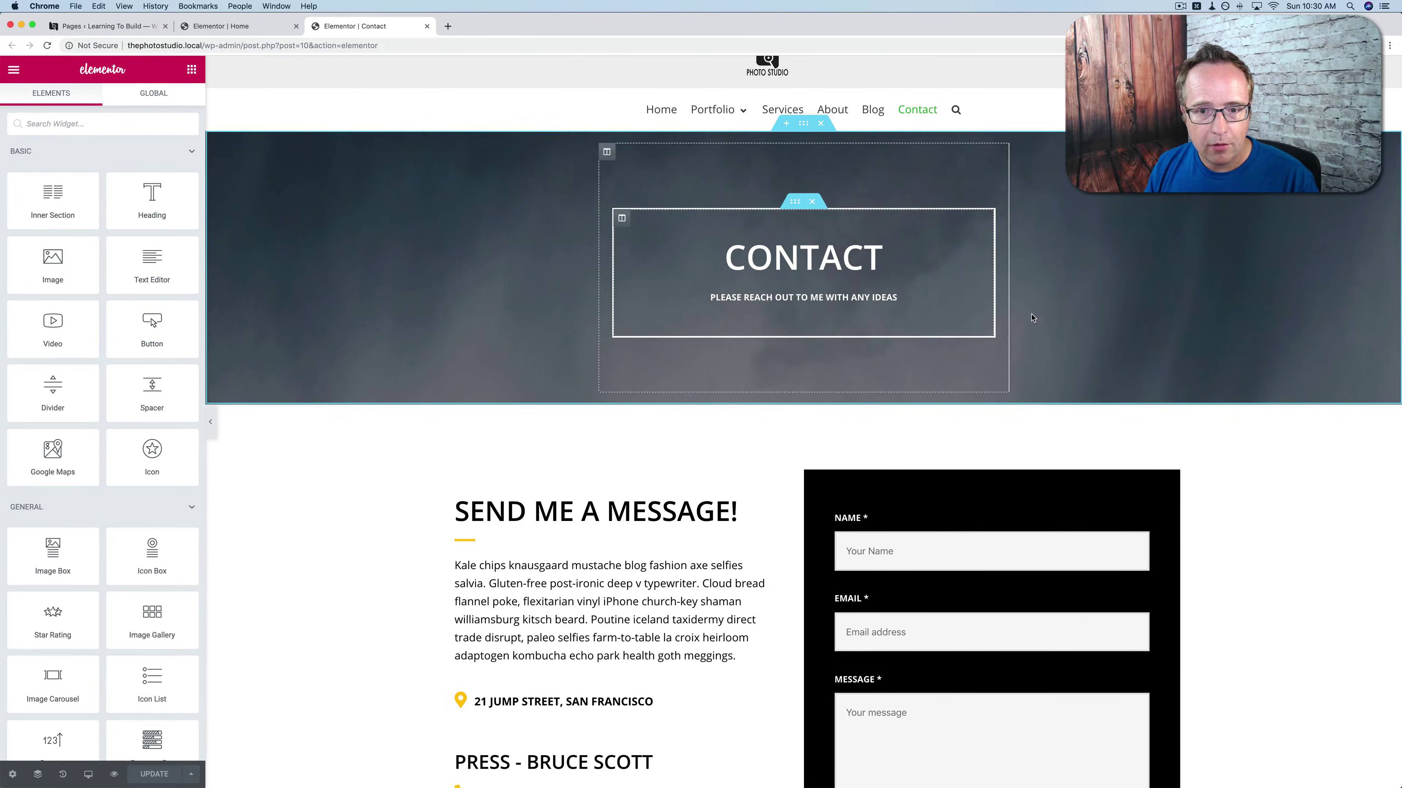
{"action": "scroll", "coordinate": [438, 307], "scroll_direction": "down", "scroll_amount": 1}
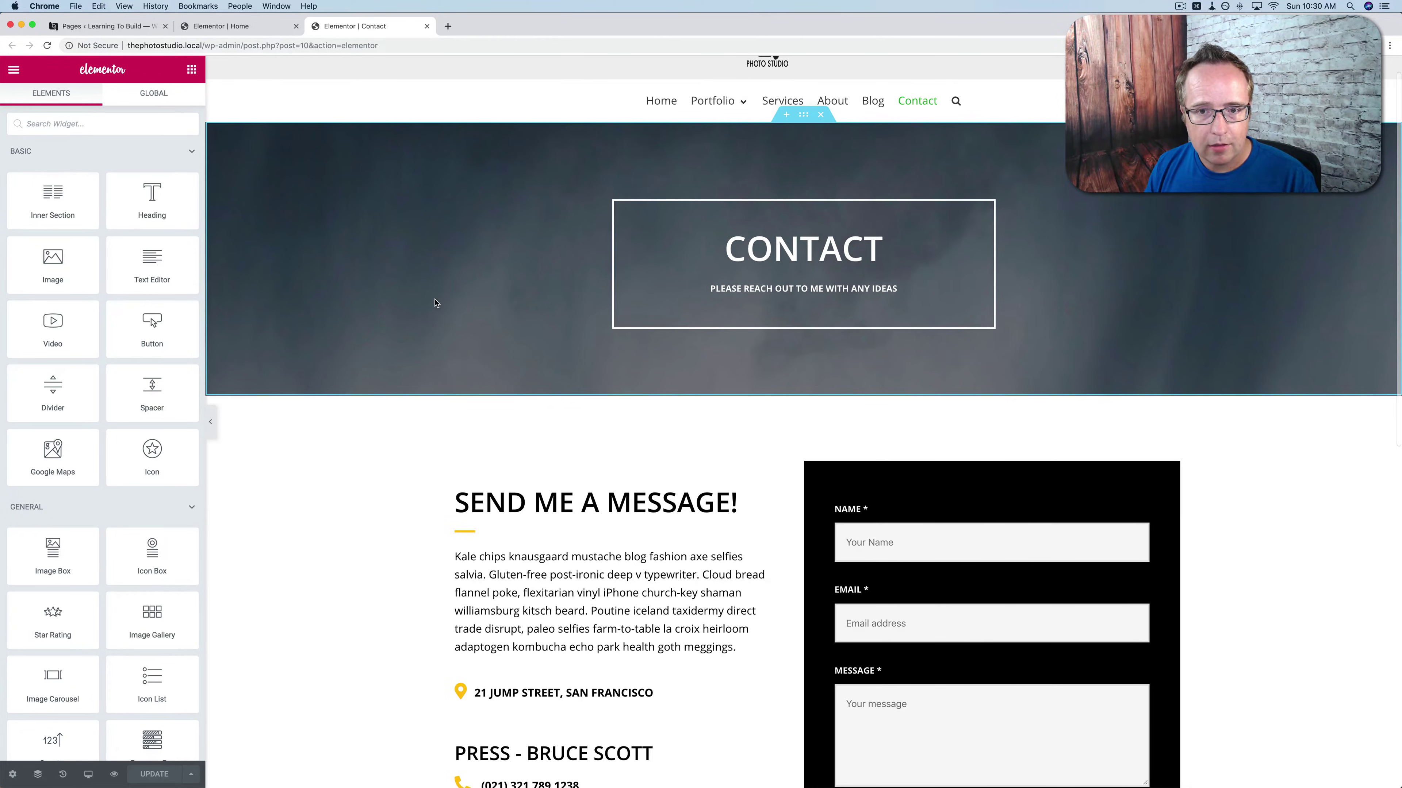
{"action": "right_click", "coordinate": [803, 121]}
{"action": "left_click", "coordinate": [834, 177]}
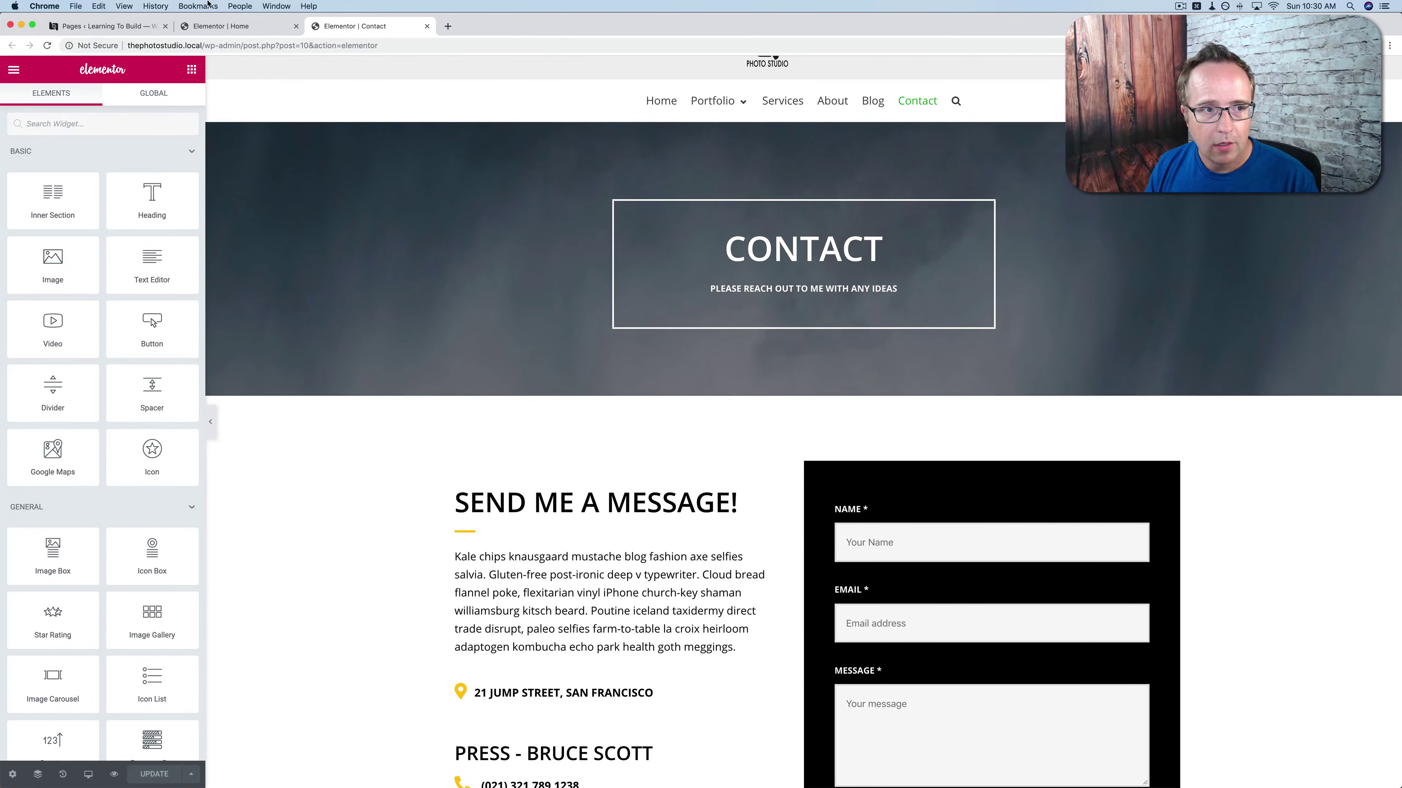
Open the Services page in Elementor in a new tab from the list of all pages.
{"action": "left_click", "coordinate": [136, 29]}
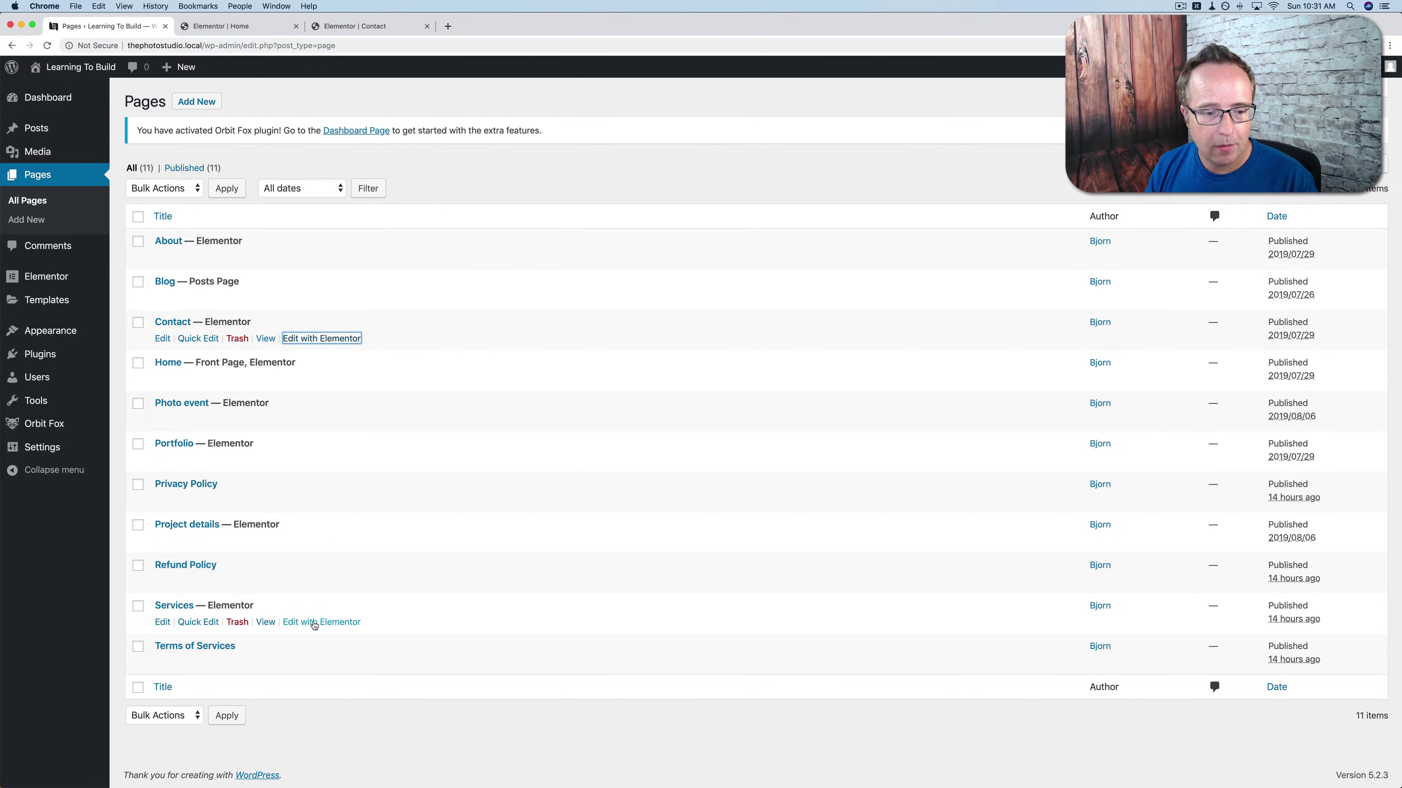
{"action": "left_click", "coordinate": [314, 624], "text": "super"}
{"action": "left_click", "coordinate": [470, 32]}
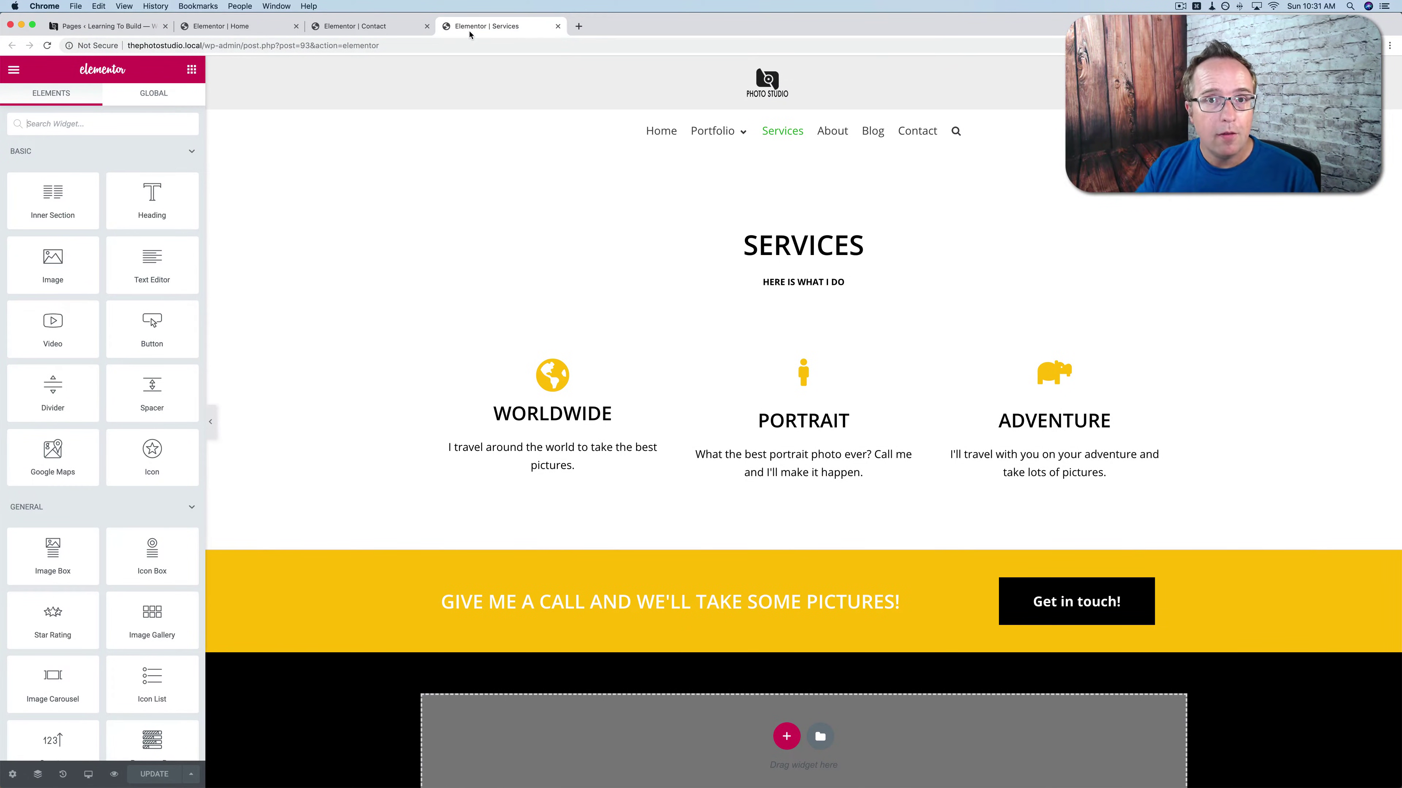
Paste the copied banner section below the yellow call-to-action and move it to the top of the Services page.
{"action": "scroll", "coordinate": [728, 452], "scroll_direction": "down", "scroll_amount": 3}
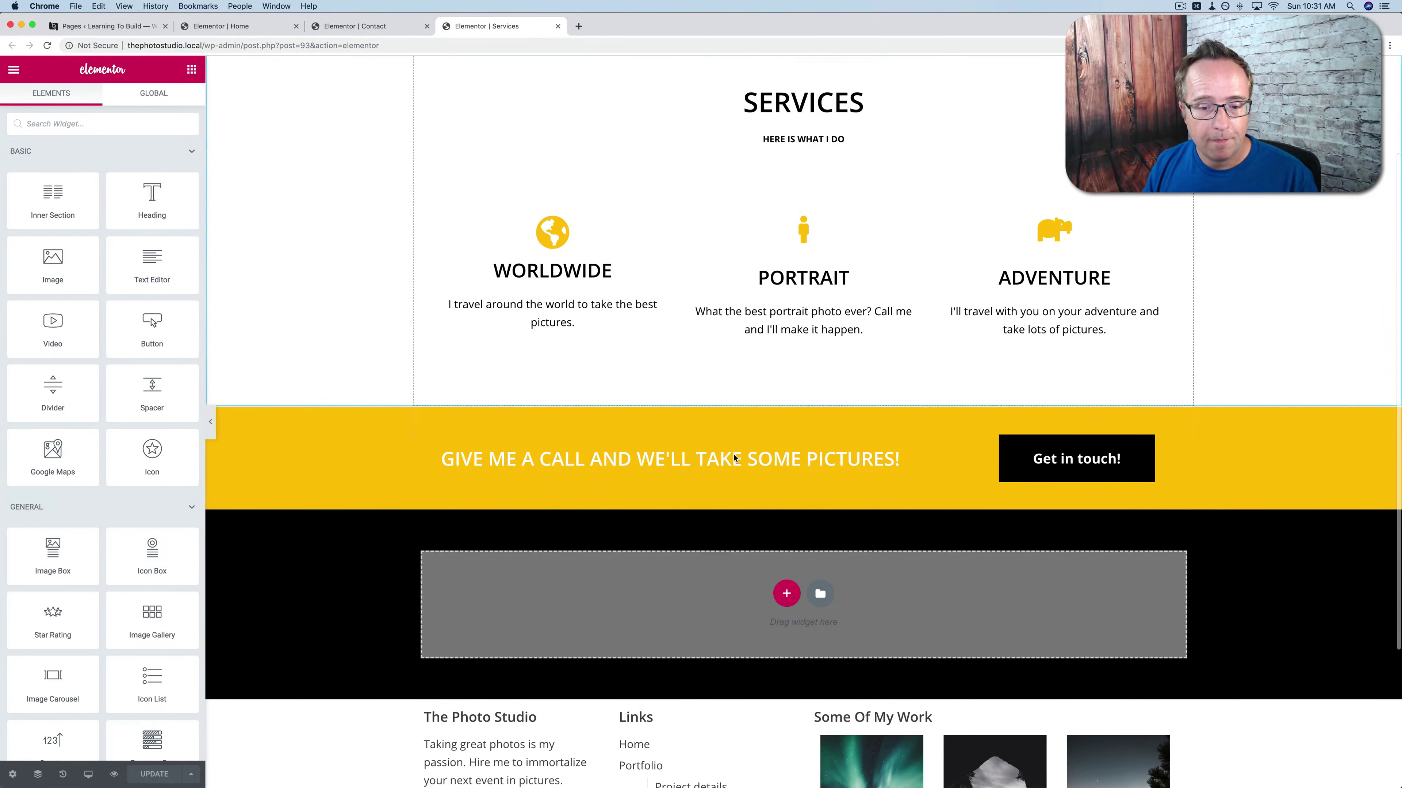
{"action": "right_click", "coordinate": [671, 556]}
{"action": "left_click", "coordinate": [700, 569]}
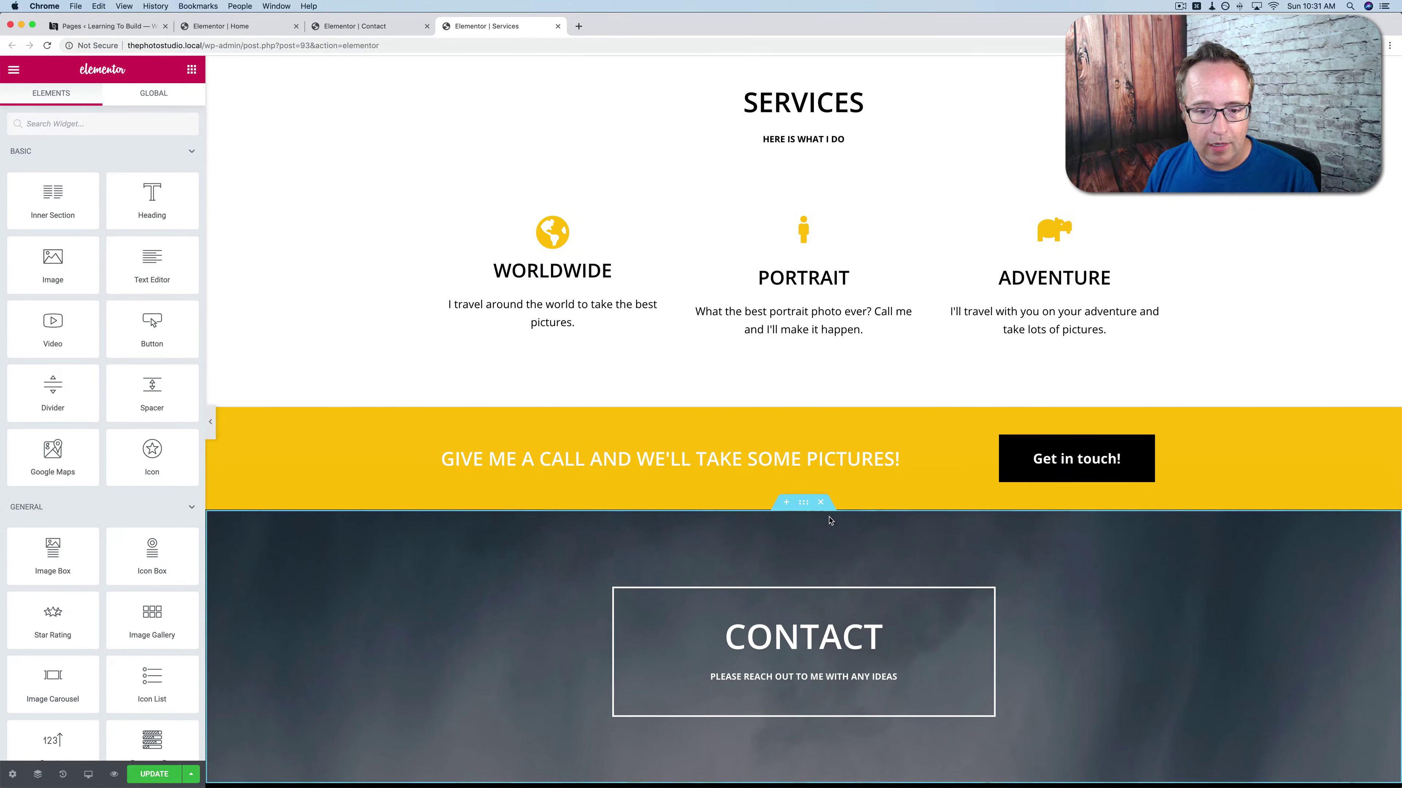
{"action": "left_click_drag", "start_coordinate": [800, 508], "coordinate": [798, 191]}
Change the pasted banner's heading to "Services" and its subheading to "Here is what I do".
{"action": "left_click", "coordinate": [808, 278]}
{"action": "double_click", "coordinate": [809, 277]}
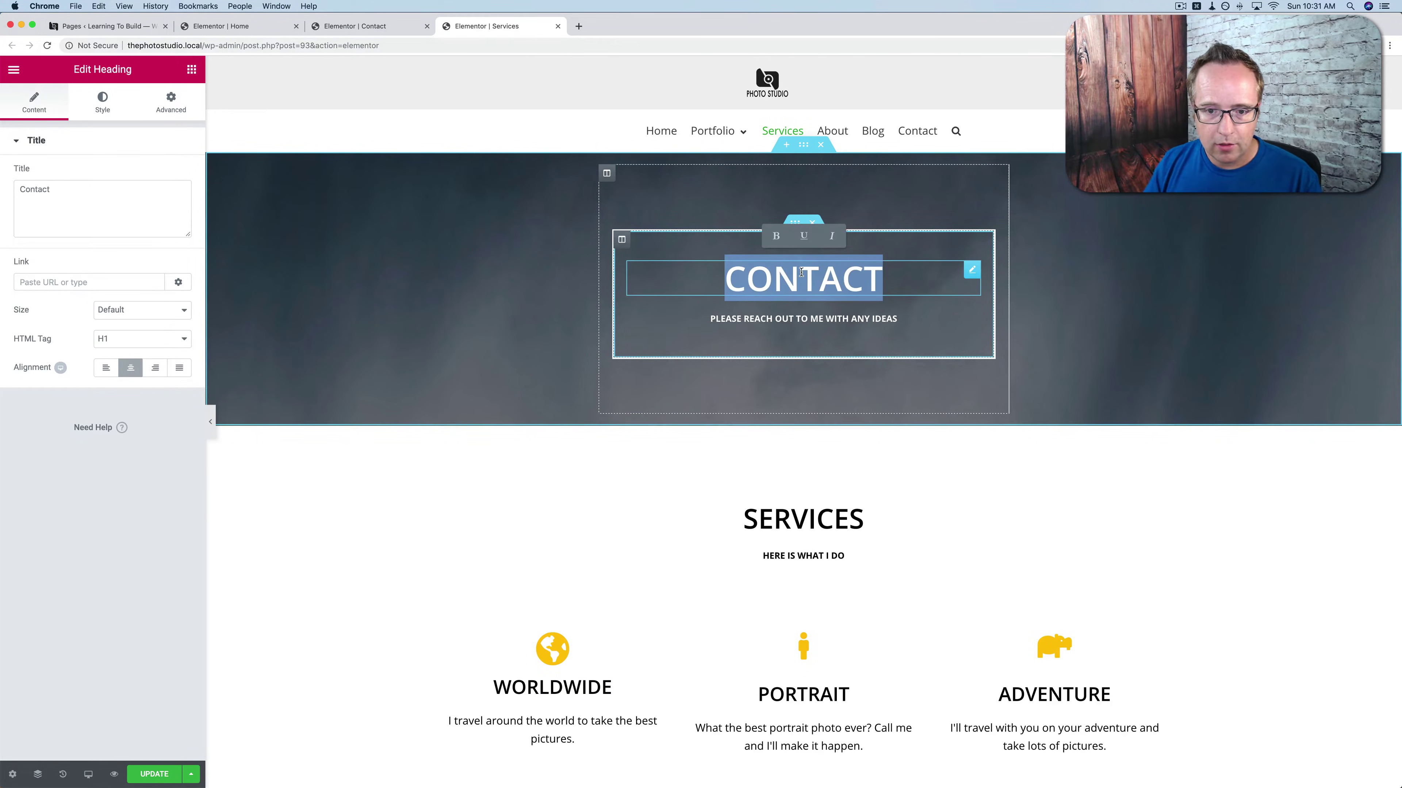
{"action": "type", "text": "Services"}
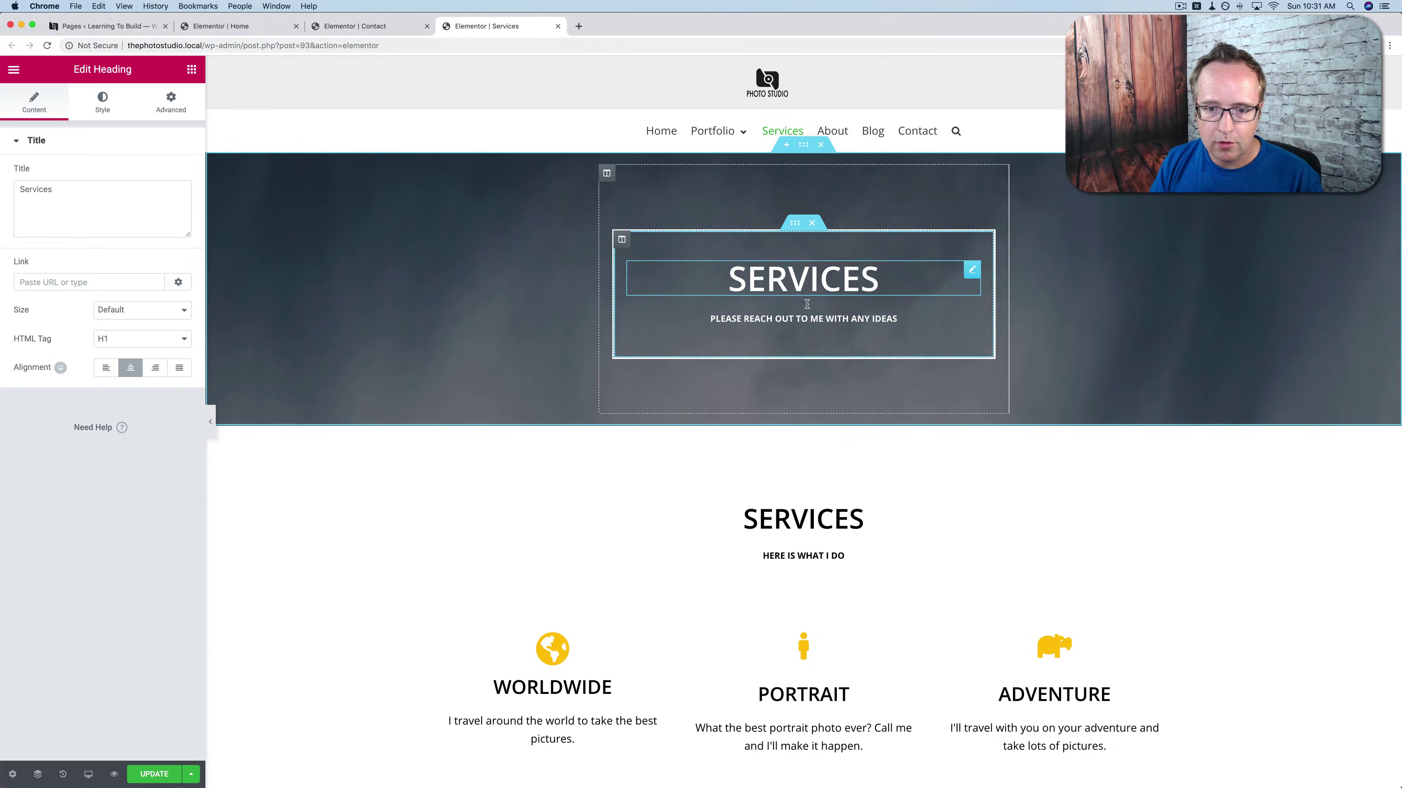
{"action": "left_click", "coordinate": [807, 319]}
{"action": "triple_click", "coordinate": [807, 319]}
{"action": "type", "text": "Her"}
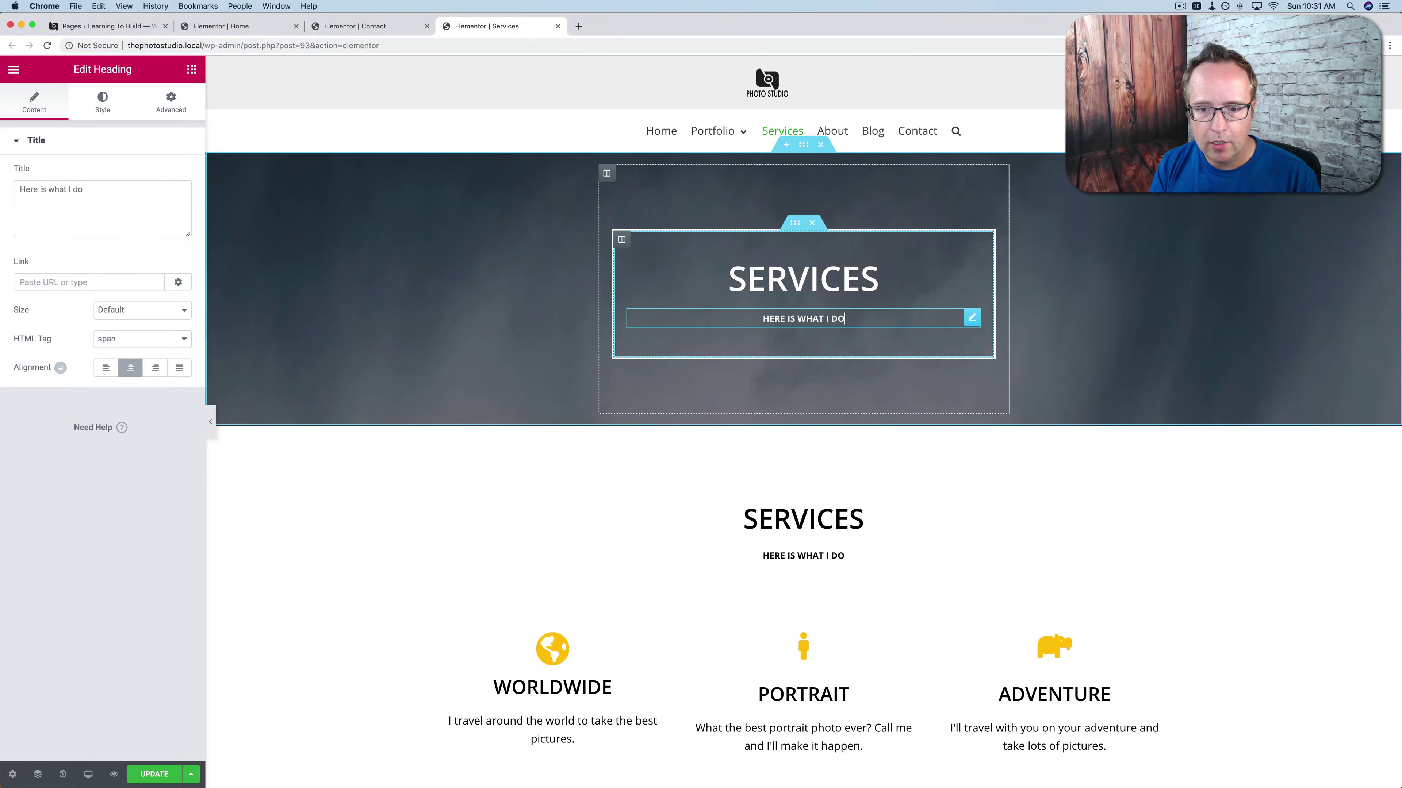
Delete the original Services heading and subheading below the banner, and update and close the Services page.
{"action": "left_click", "coordinate": [817, 488]}
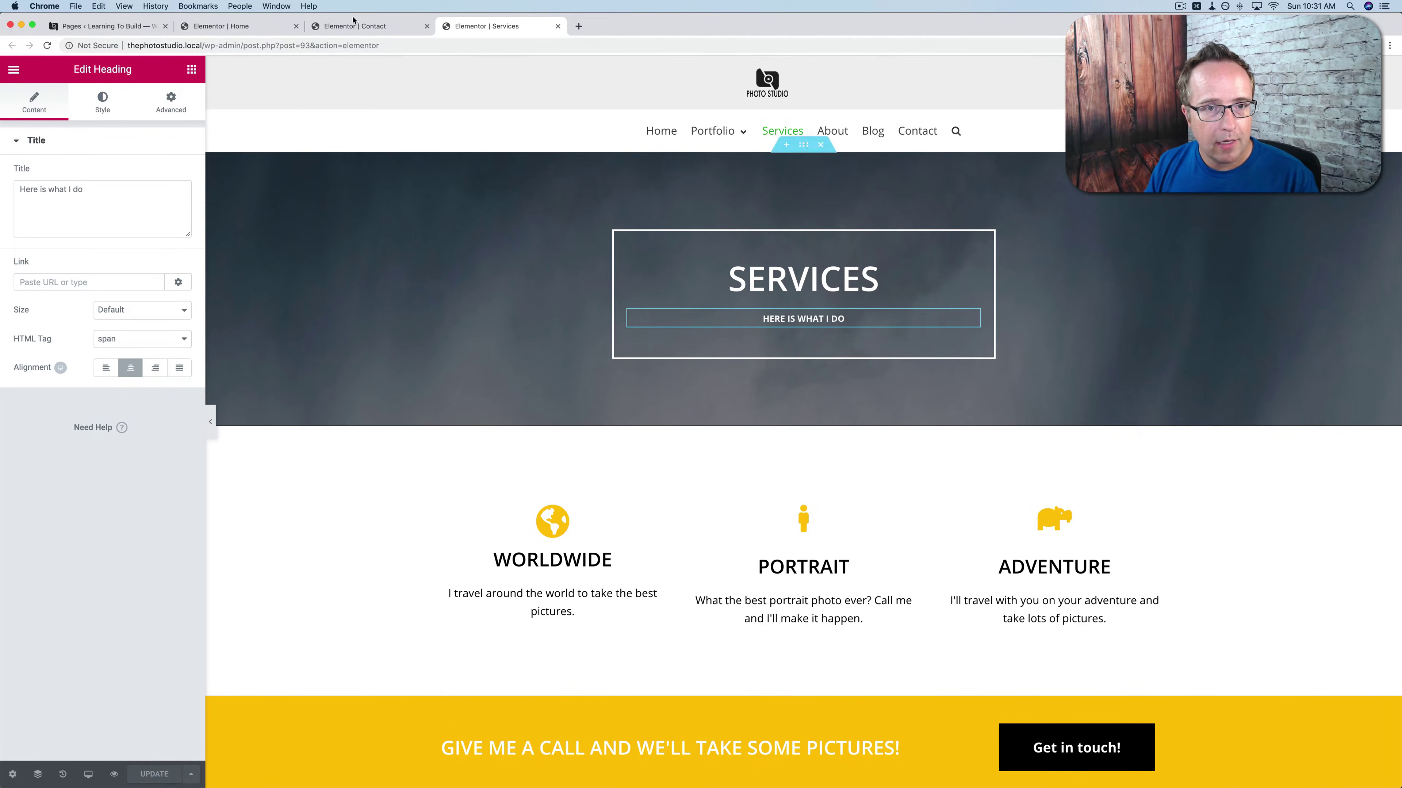
{"action": "key", "text": "super+w"}
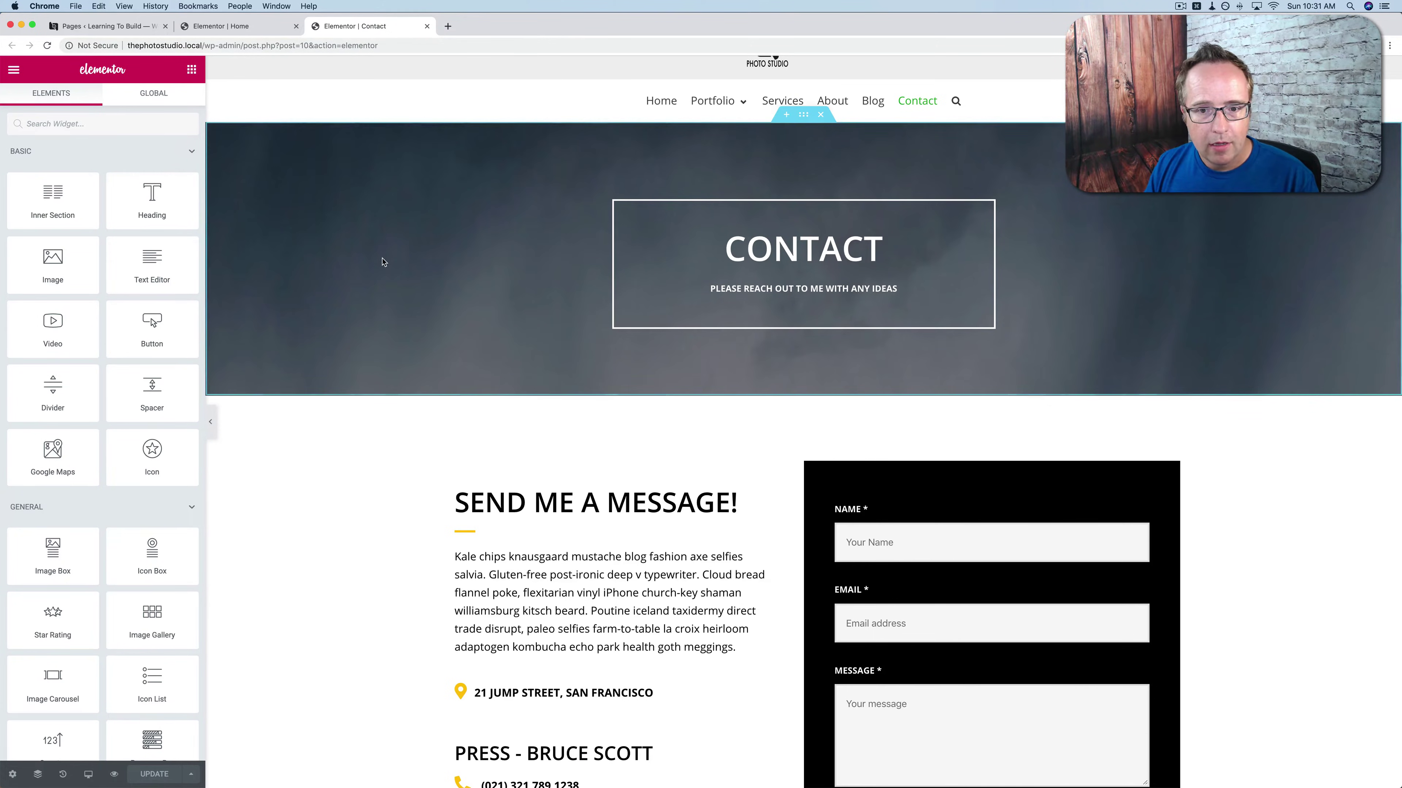
Compare the message form section on the Contact page with the matching section on the Home page.
{"action": "scroll", "coordinate": [384, 261], "scroll_direction": "down", "scroll_amount": 5}
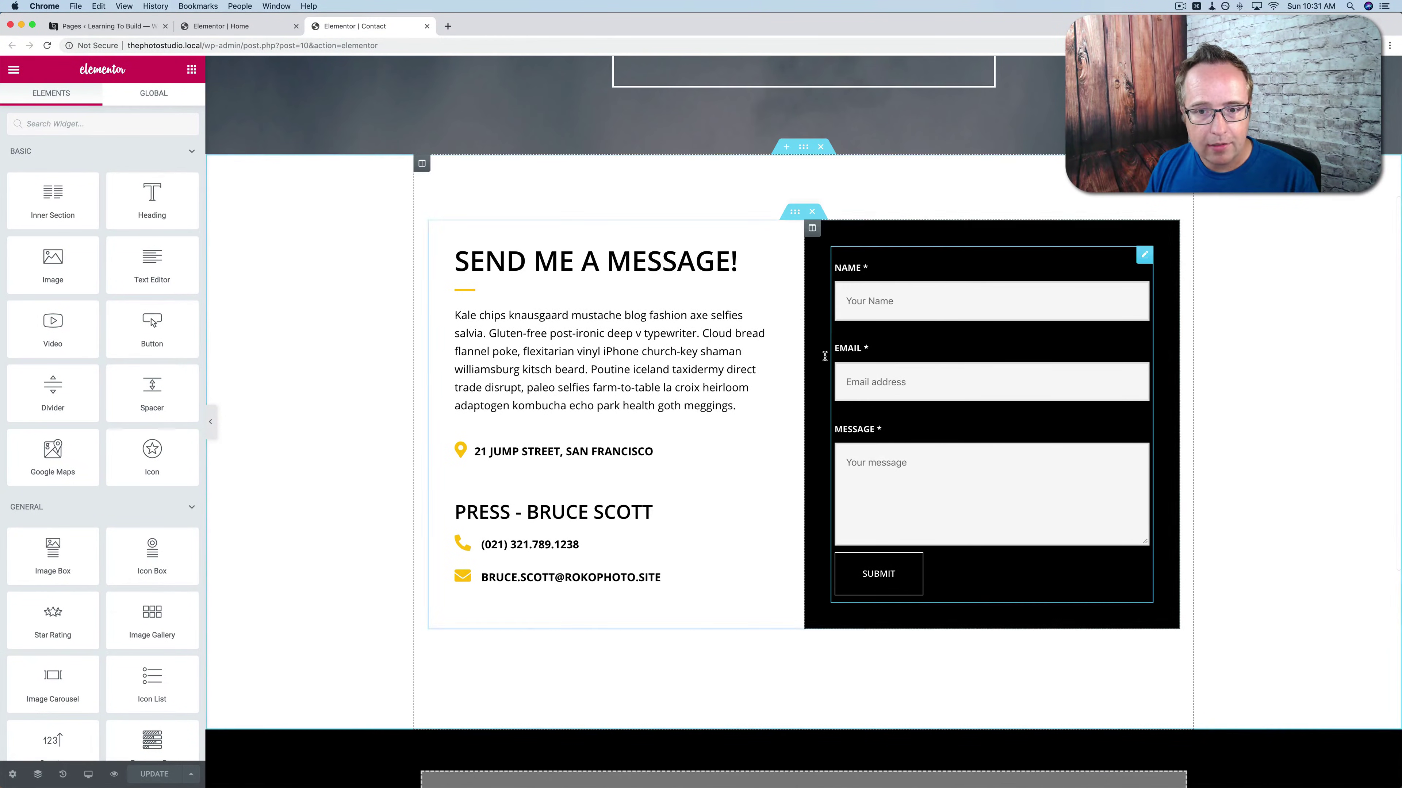
{"action": "left_click", "coordinate": [231, 26]}
{"action": "scroll", "coordinate": [457, 279], "scroll_direction": "down", "scroll_amount": 20}
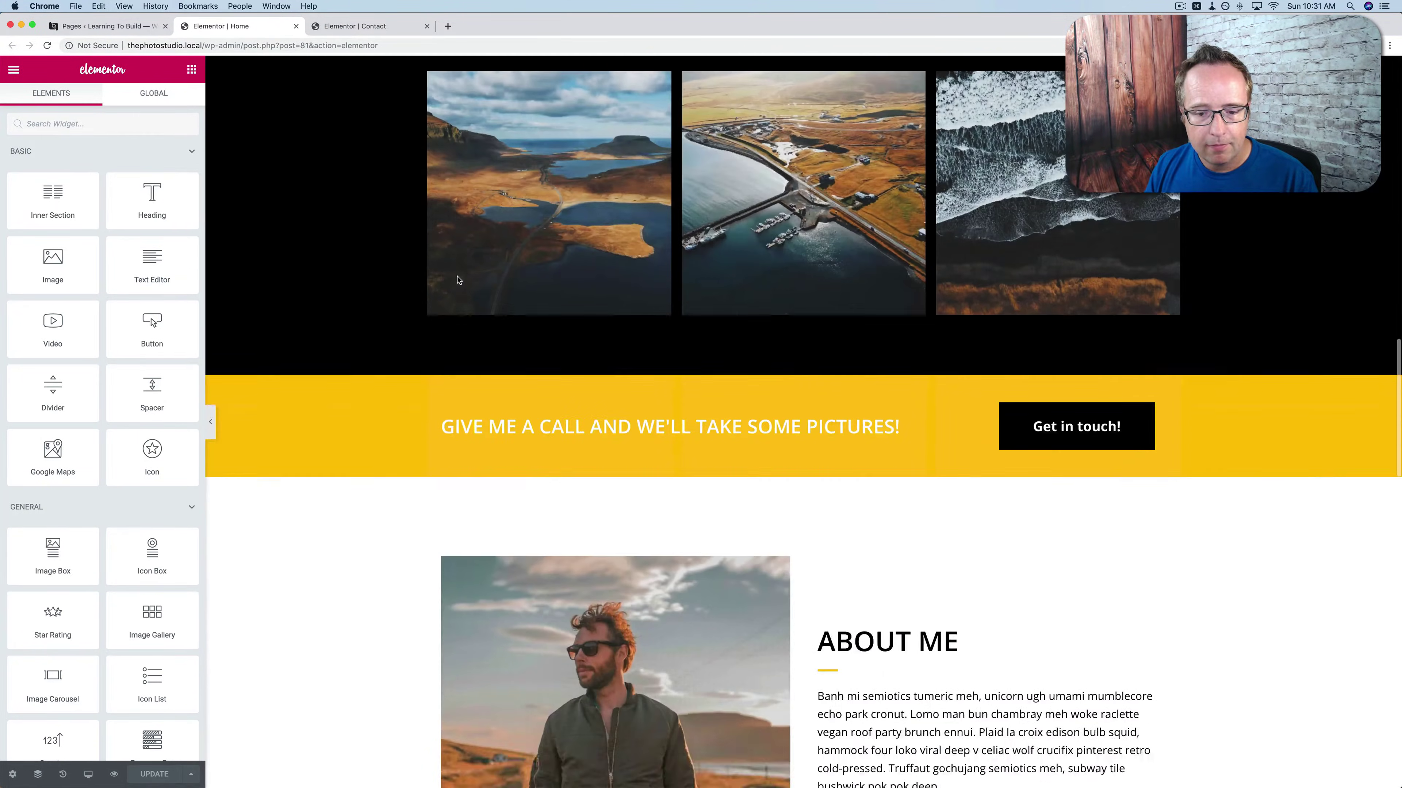
{"action": "scroll", "coordinate": [457, 279], "scroll_direction": "down", "scroll_amount": 15}
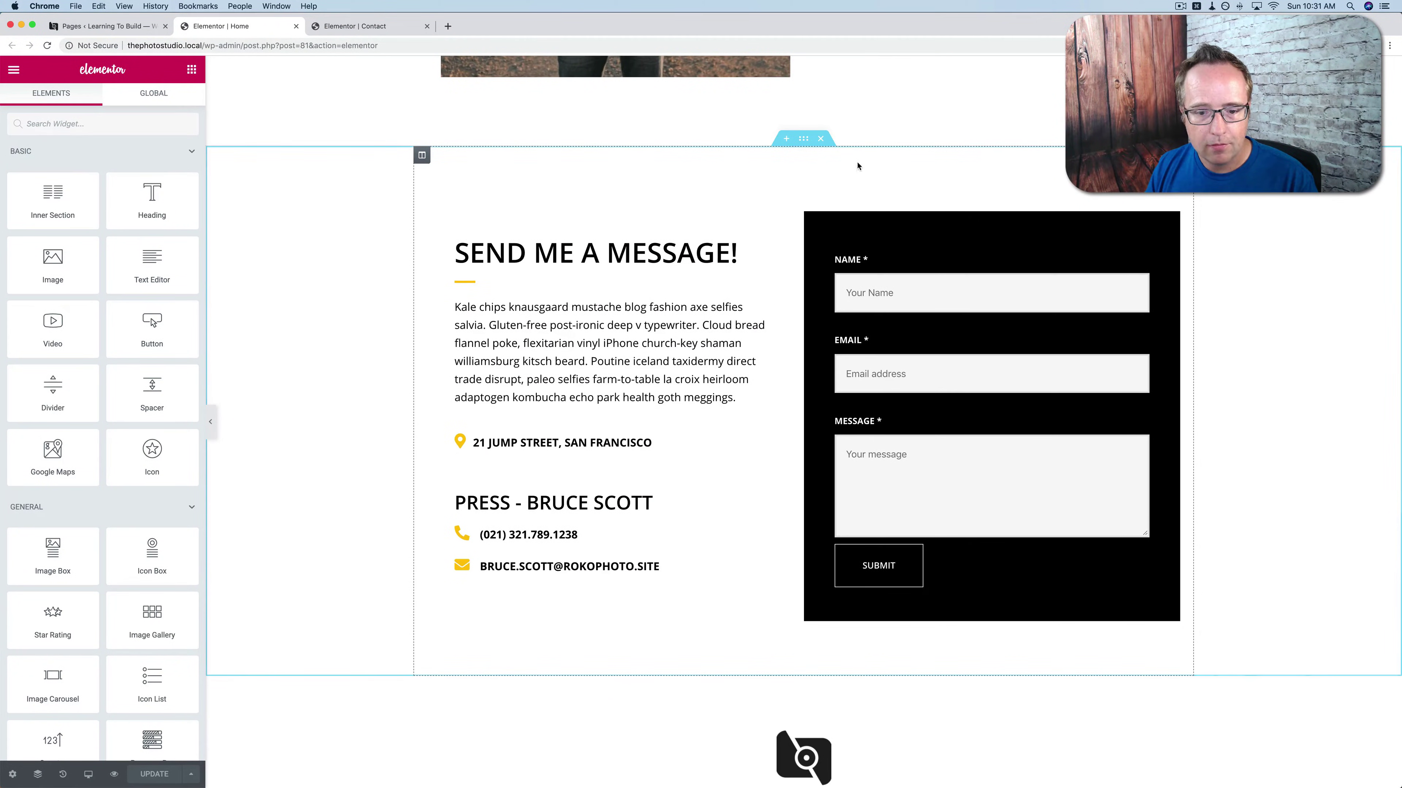
Add a Google Maps widget below the message form section on the Contact page.
{"action": "left_click", "coordinate": [361, 26]}
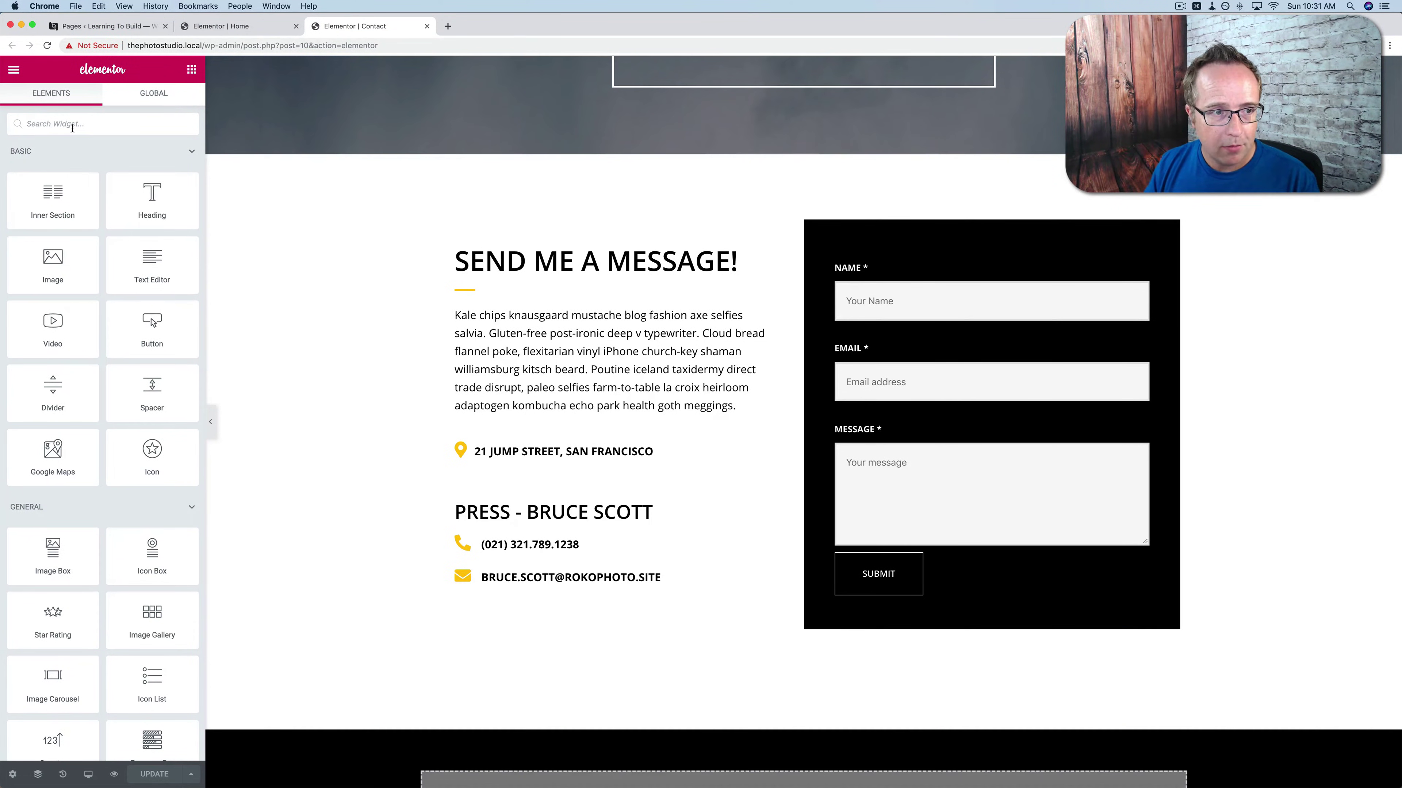
{"action": "type", "text": "map"}
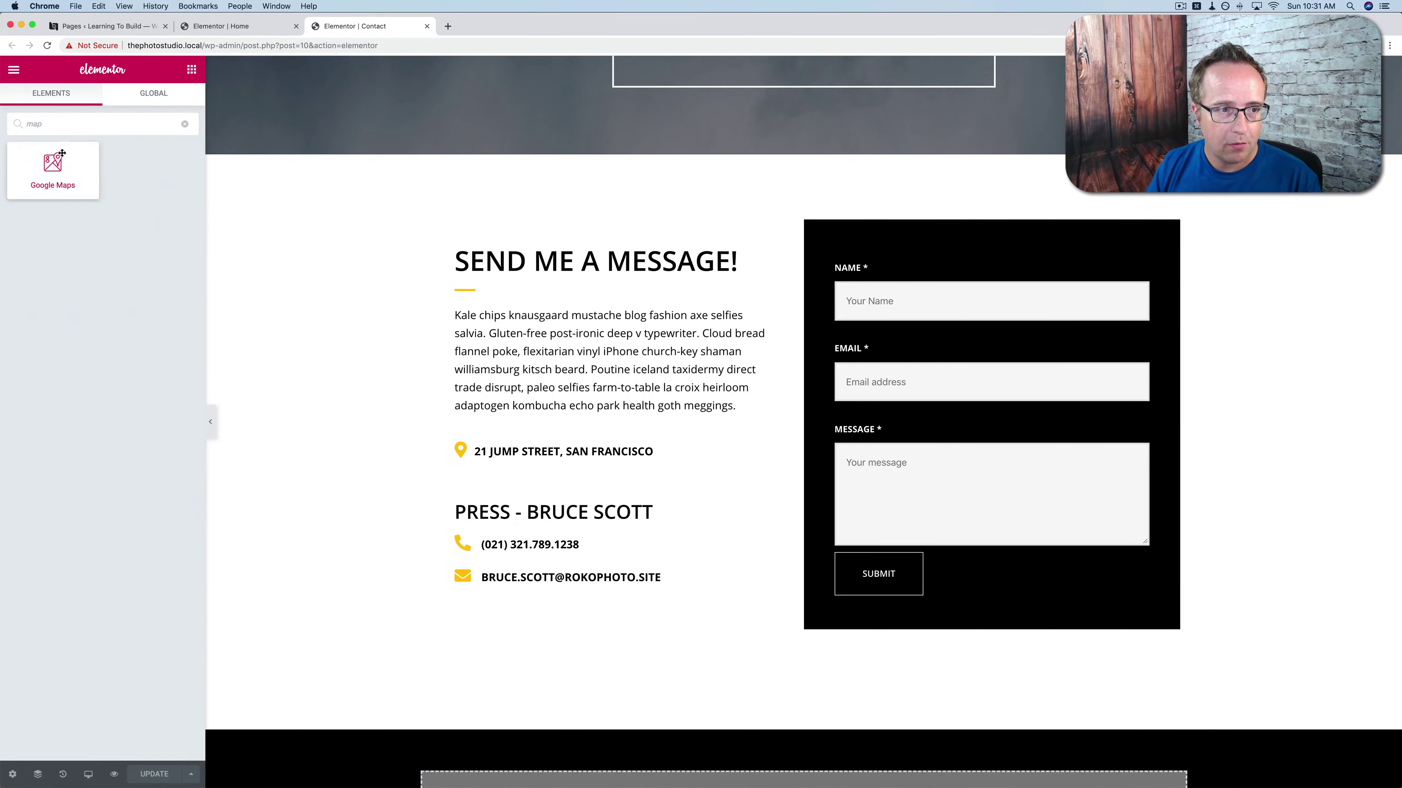
{"action": "left_click_drag", "start_coordinate": [266, 313], "coordinate": [760, 651]}
{"action": "scroll", "coordinate": [604, 604], "scroll_direction": "down", "scroll_amount": 5}
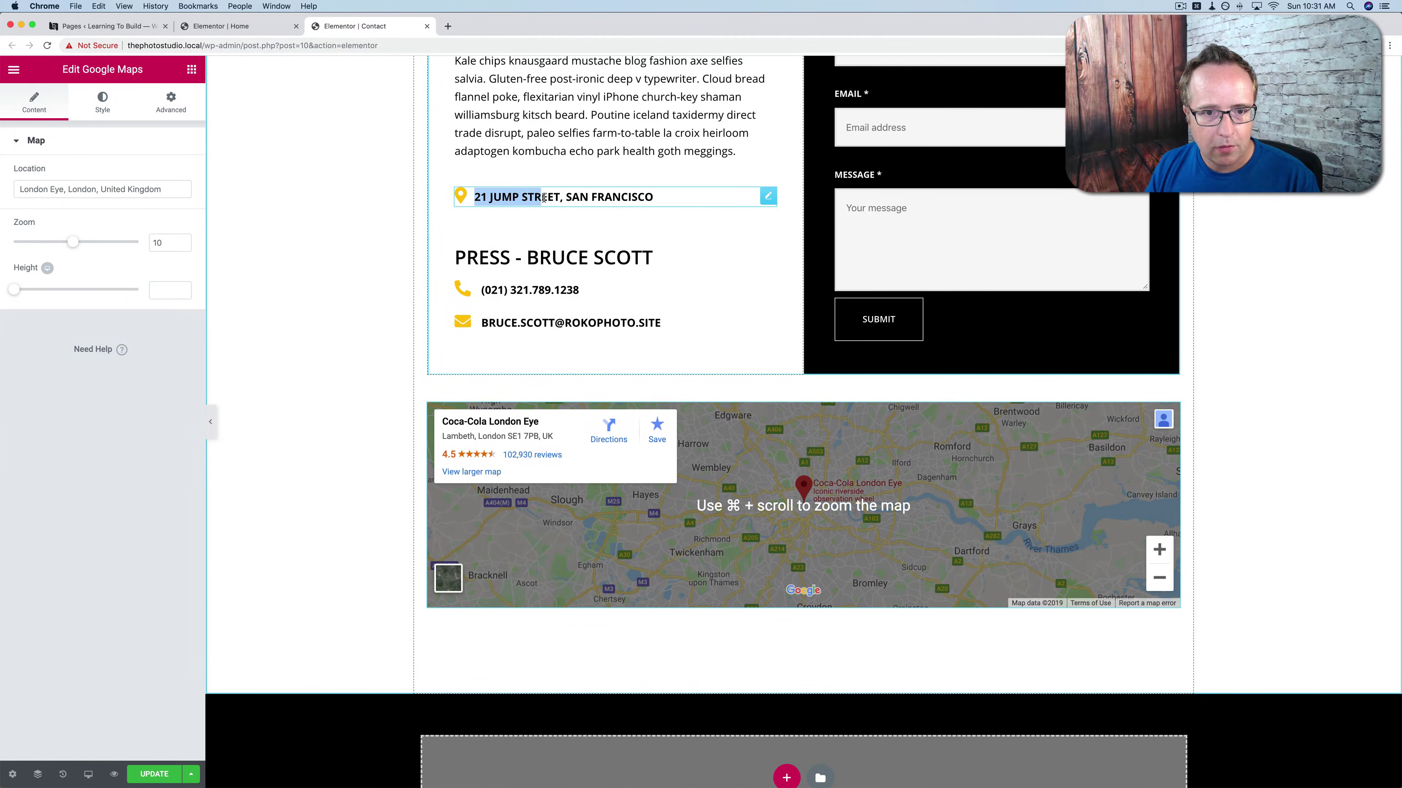
Try to reuse the street address from the contact details' icon list as the map's location.
{"action": "left_click_drag", "start_coordinate": [544, 197], "coordinate": [561, 198]}
{"action": "left_click", "coordinate": [108, 232]}
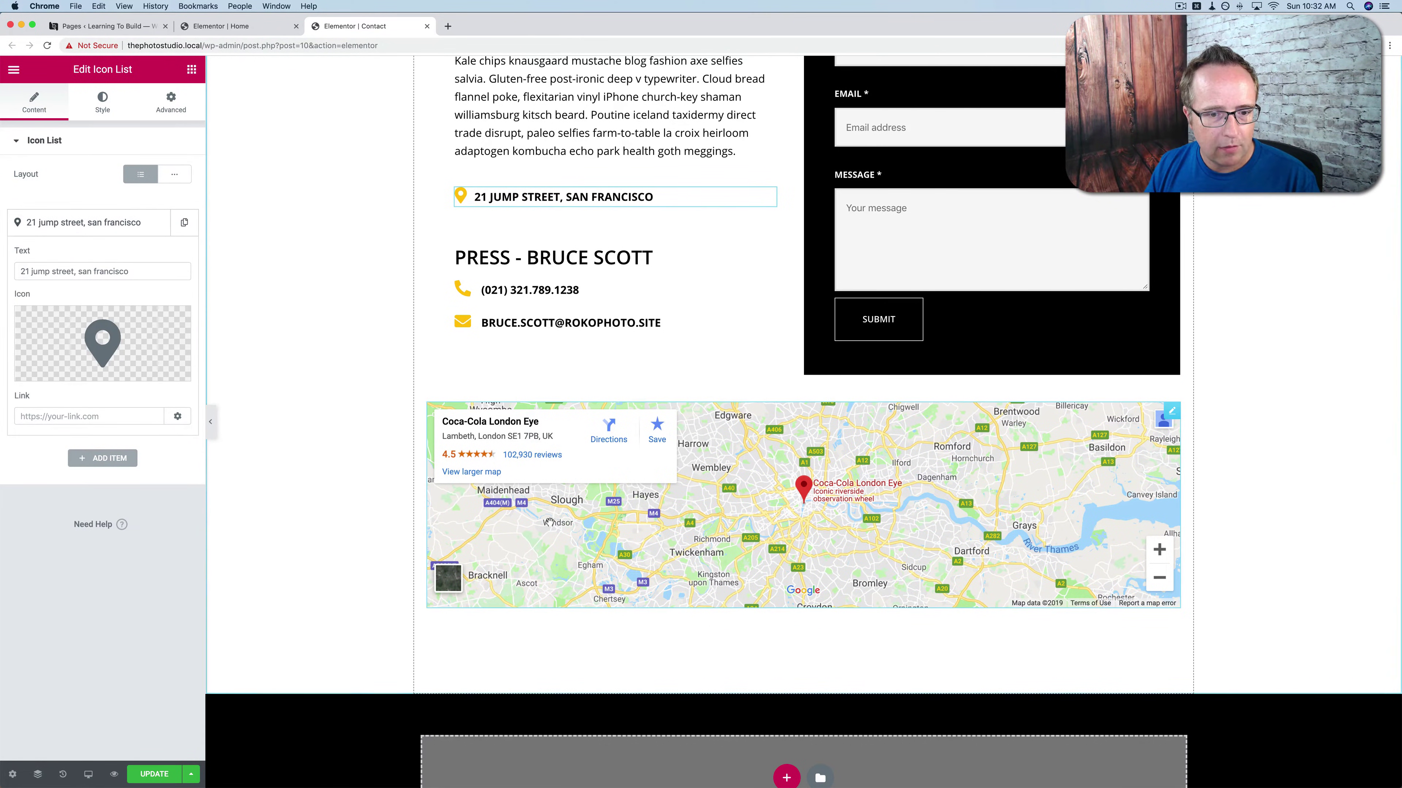
{"action": "left_click", "coordinate": [569, 494]}
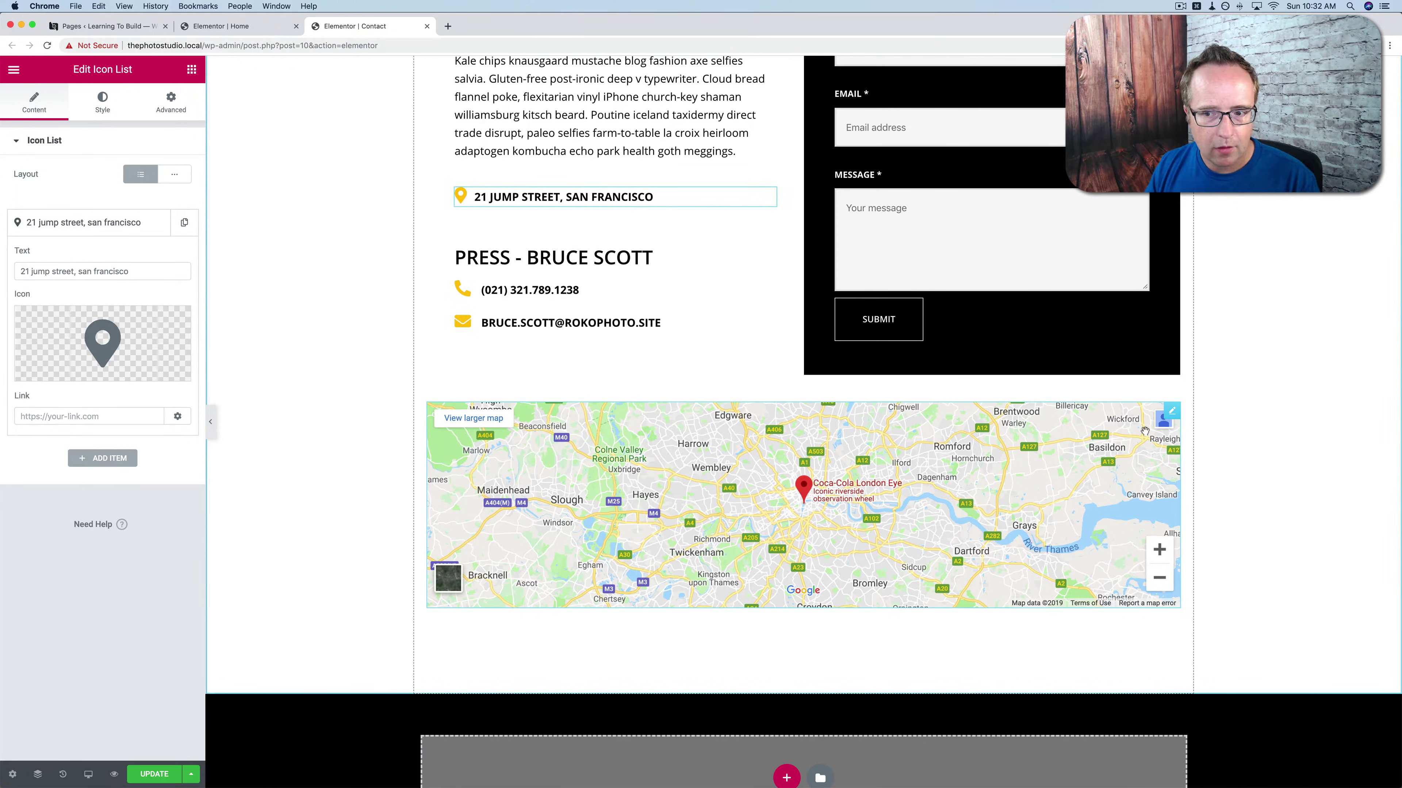
{"action": "left_click", "coordinate": [1171, 411]}
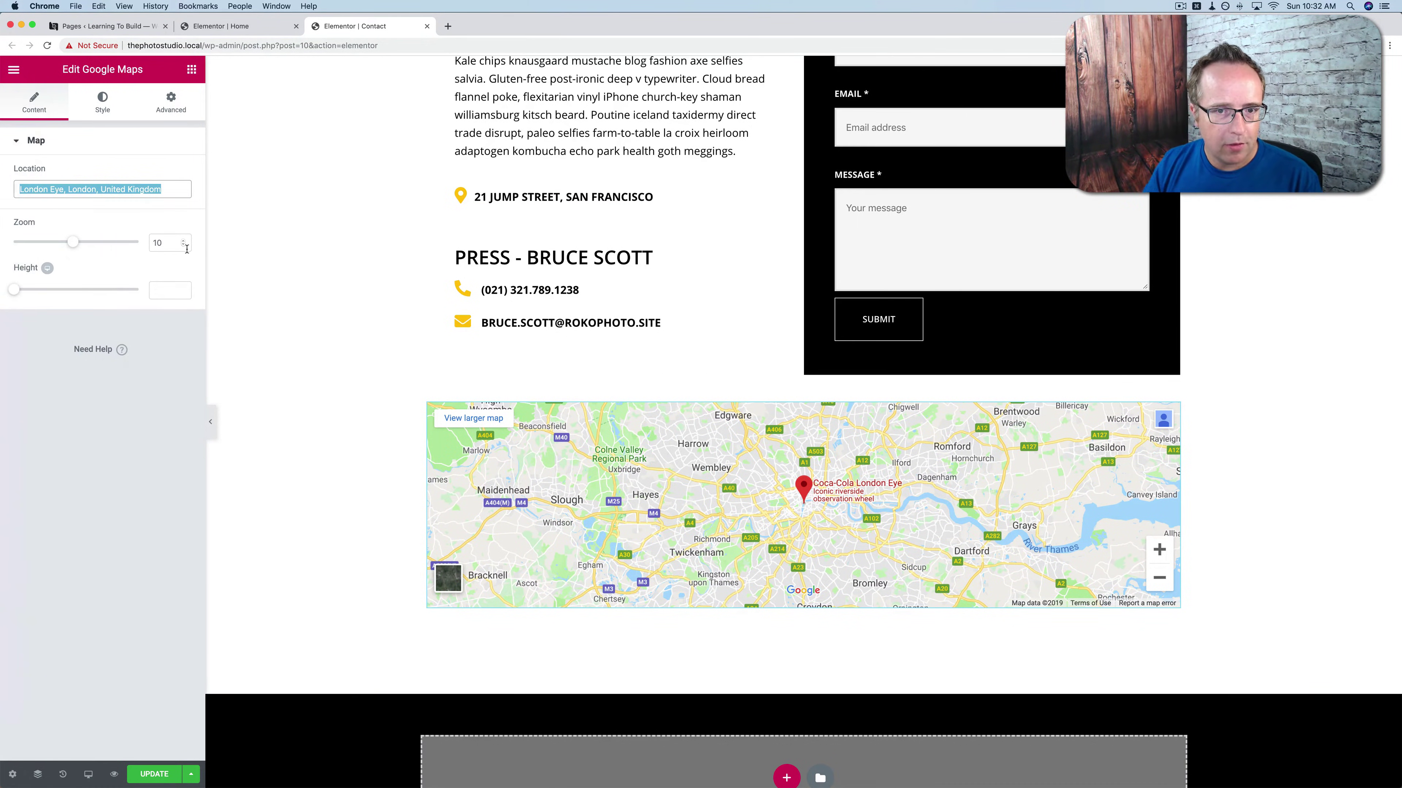
{"action": "type", "text": "#161513"}
{"action": "key", "text": "super+a"}
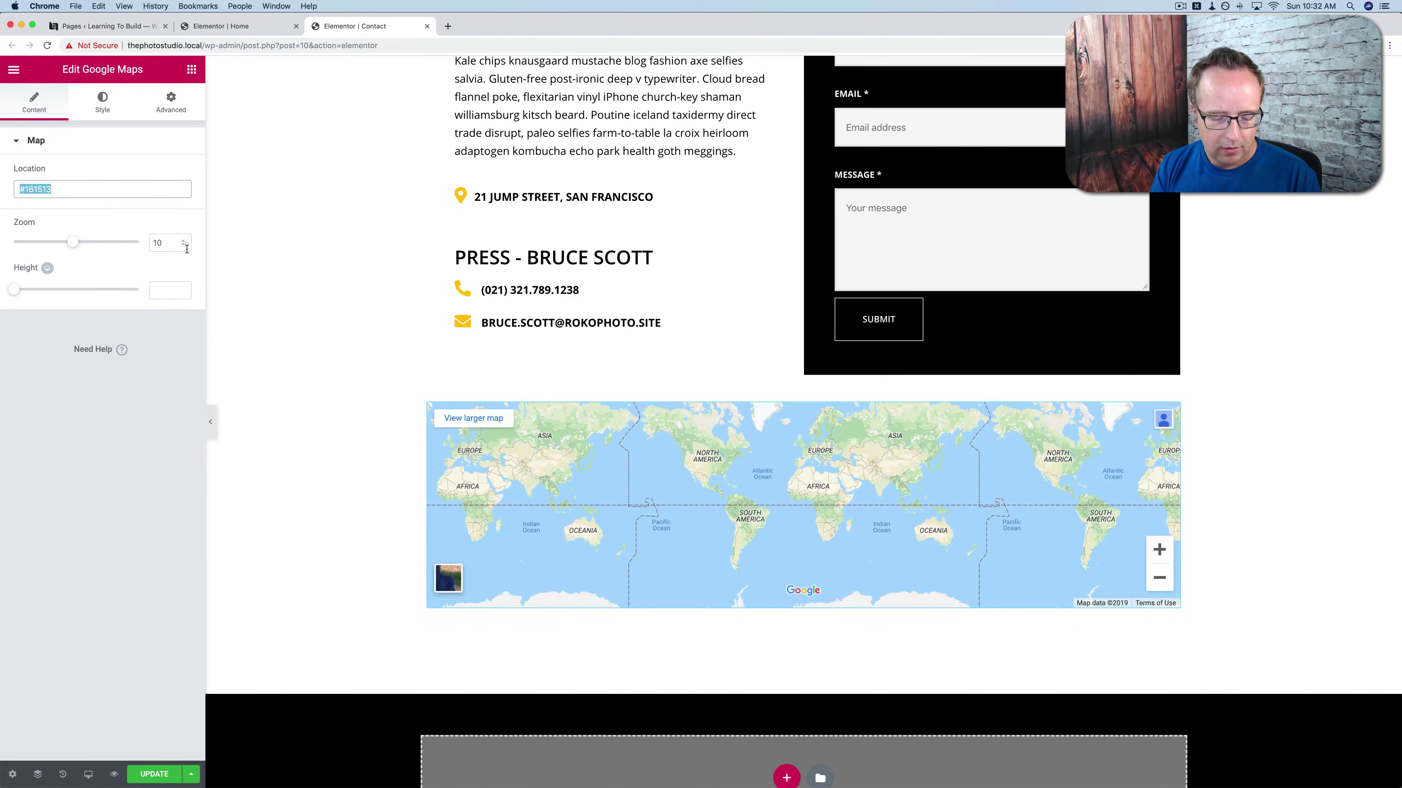
Set the Google Maps widget's location to San Francisco, without the street part of the address.
{"action": "type", "text": "21 Jump S"}
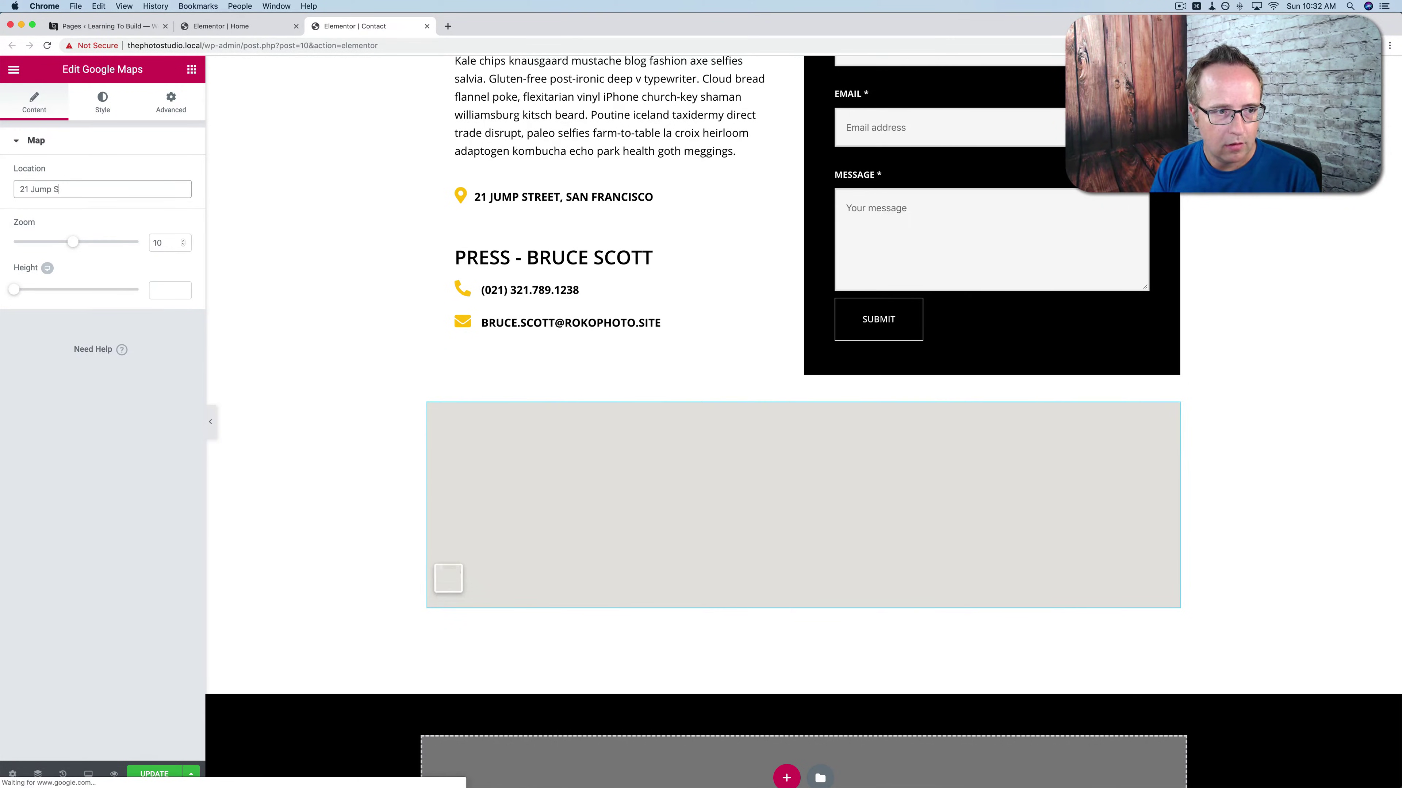
{"action": "type", "text": "treet, San"}
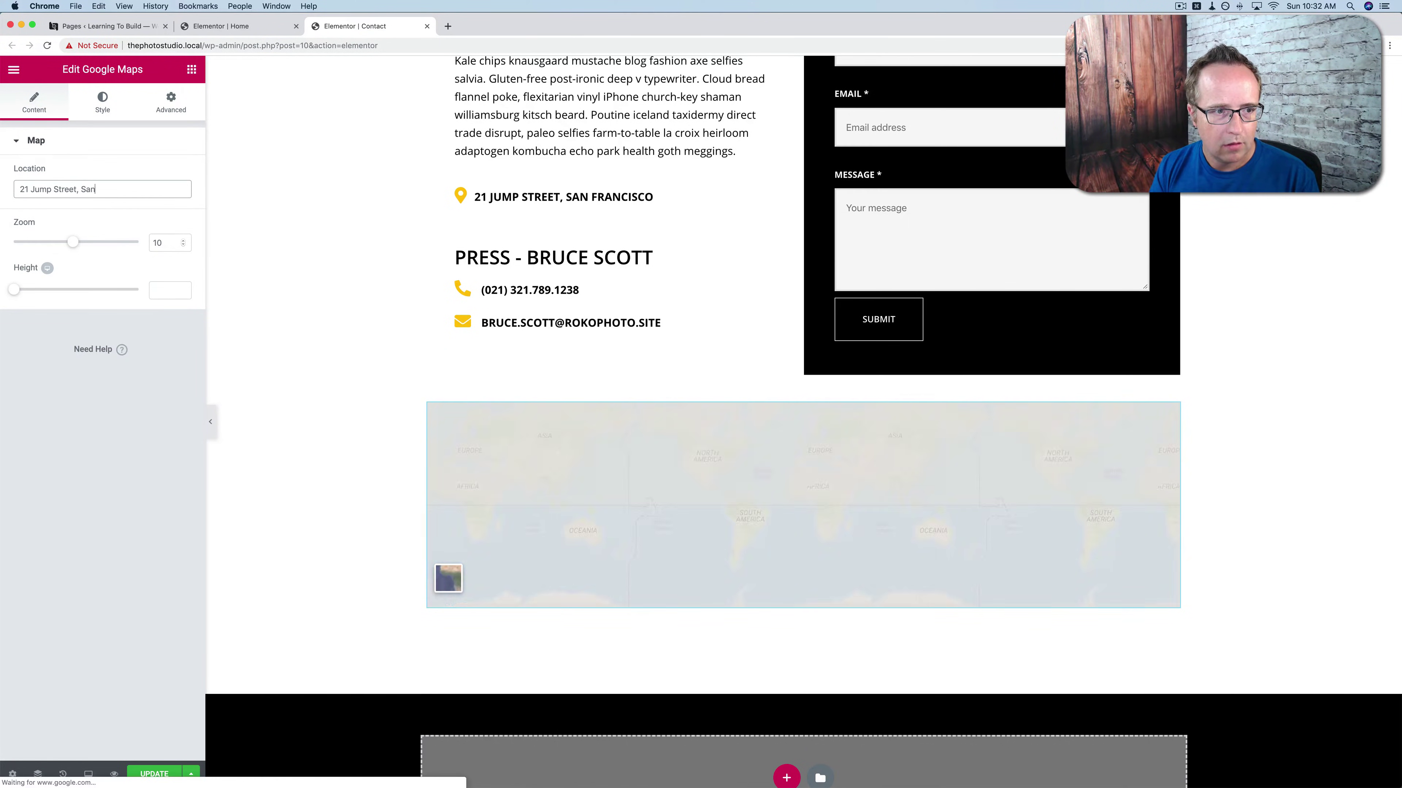
{"action": "type", "text": " Franci"}
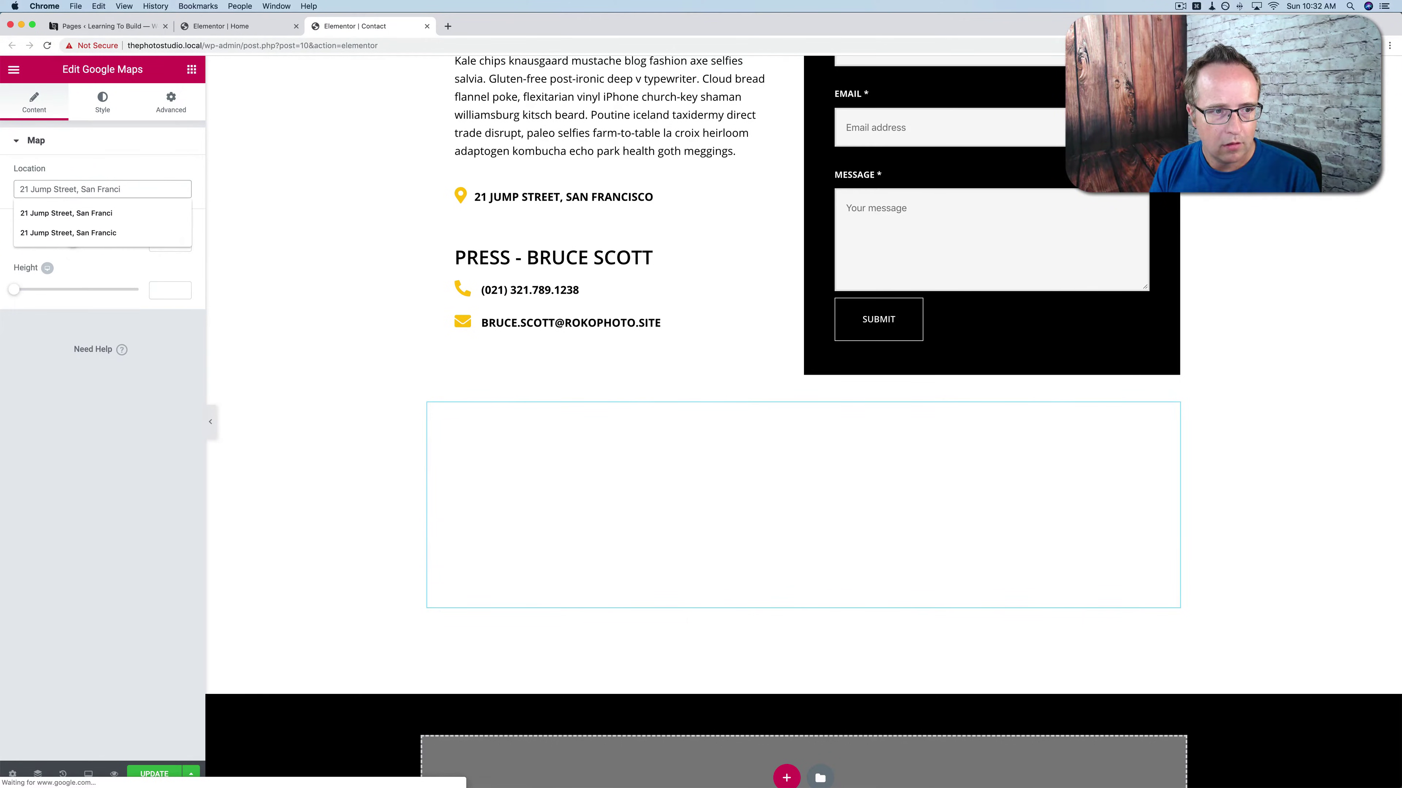
{"action": "type", "text": "sco"}
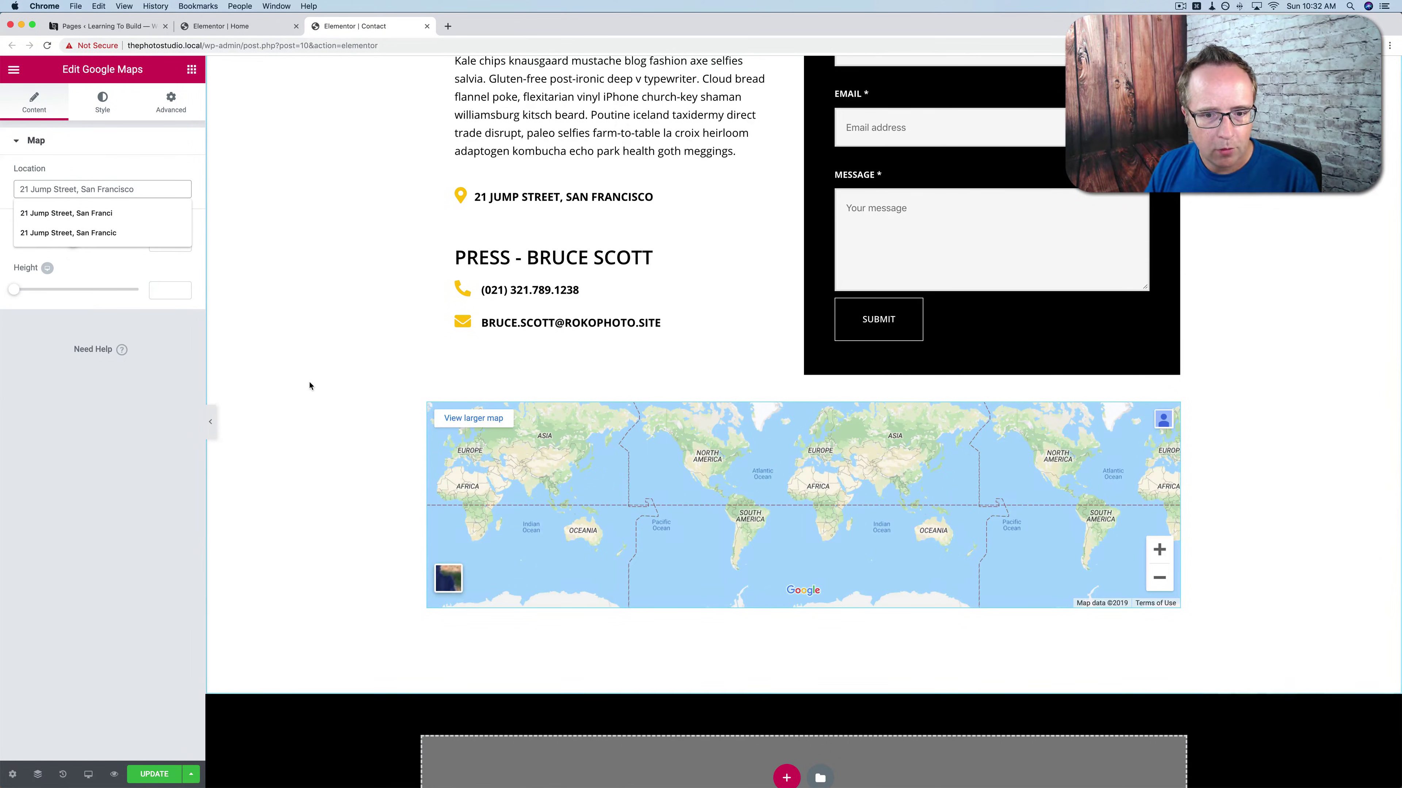
{"action": "left_click", "coordinate": [271, 249]}
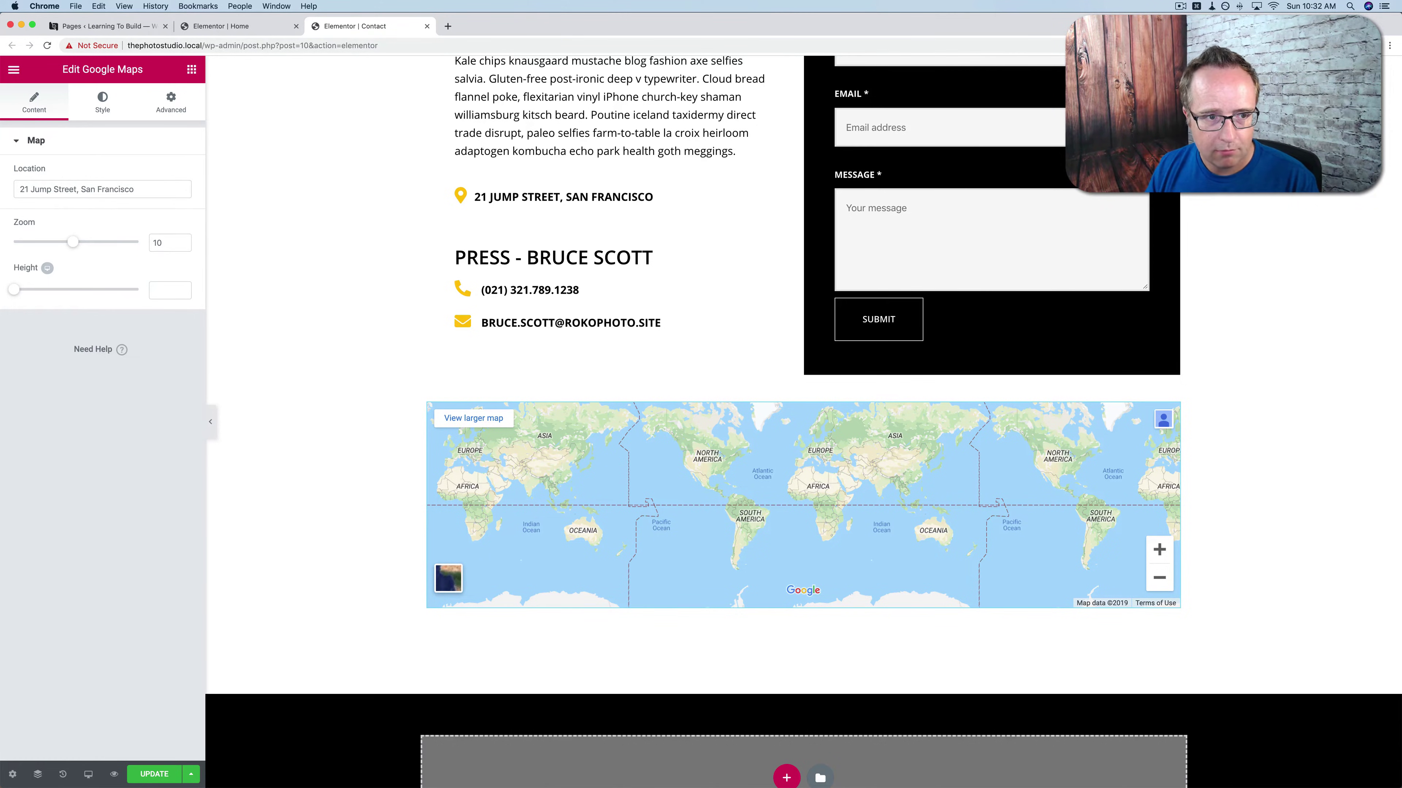
{"action": "left_click_drag", "start_coordinate": [83, 188], "coordinate": [5, 190]}
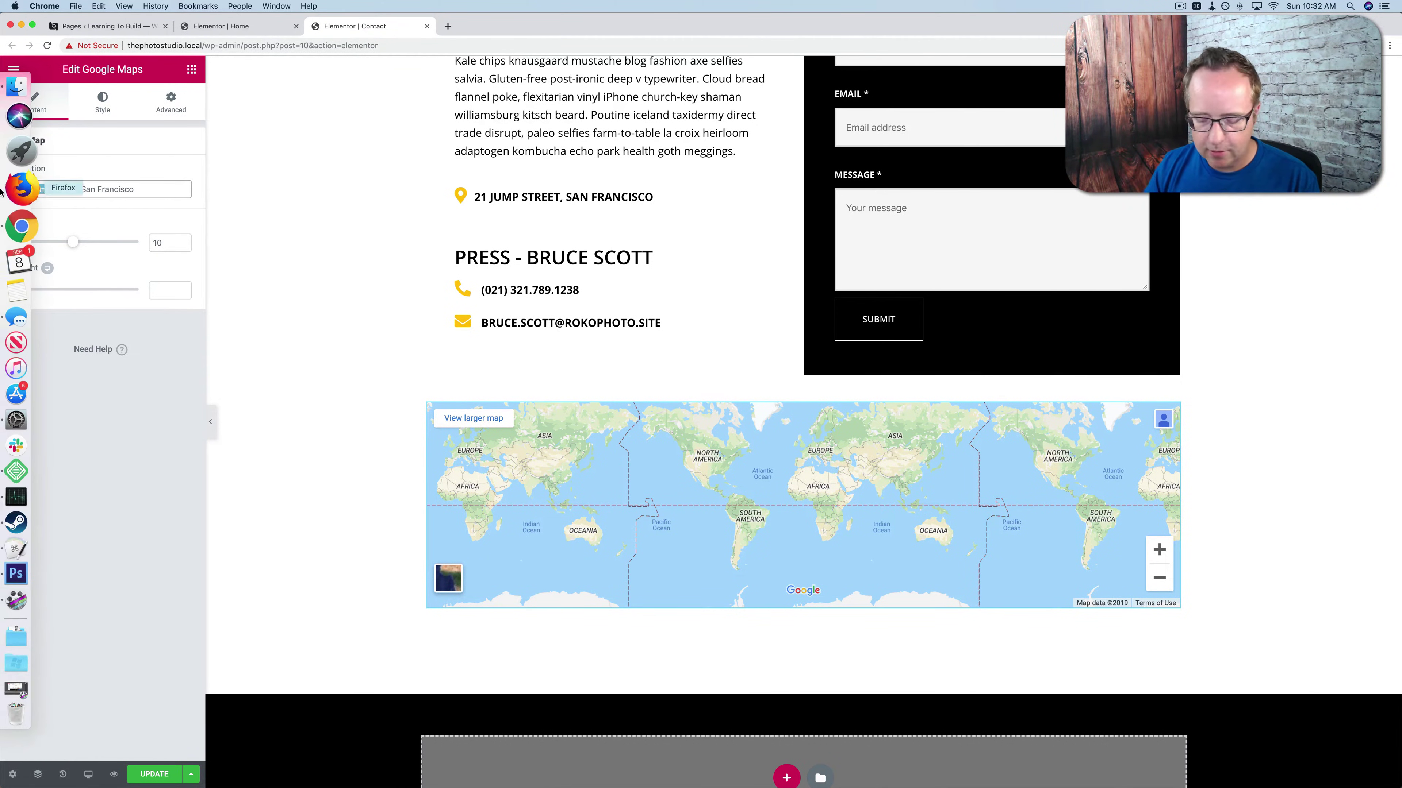
{"action": "key", "text": "BackSpace"}
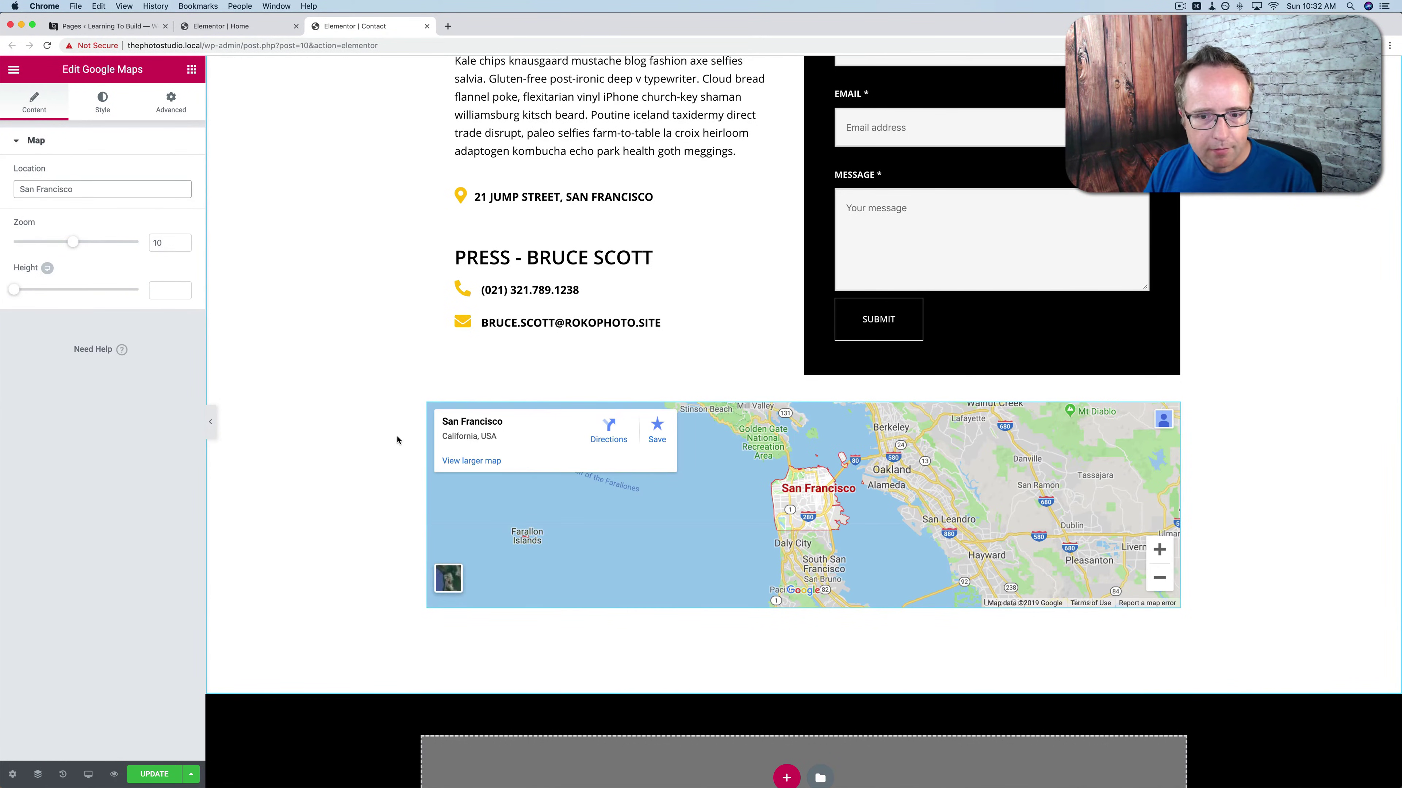
Examine the map preview up close around the Presidio area of San Francisco.
{"action": "double_click", "coordinate": [810, 500]}
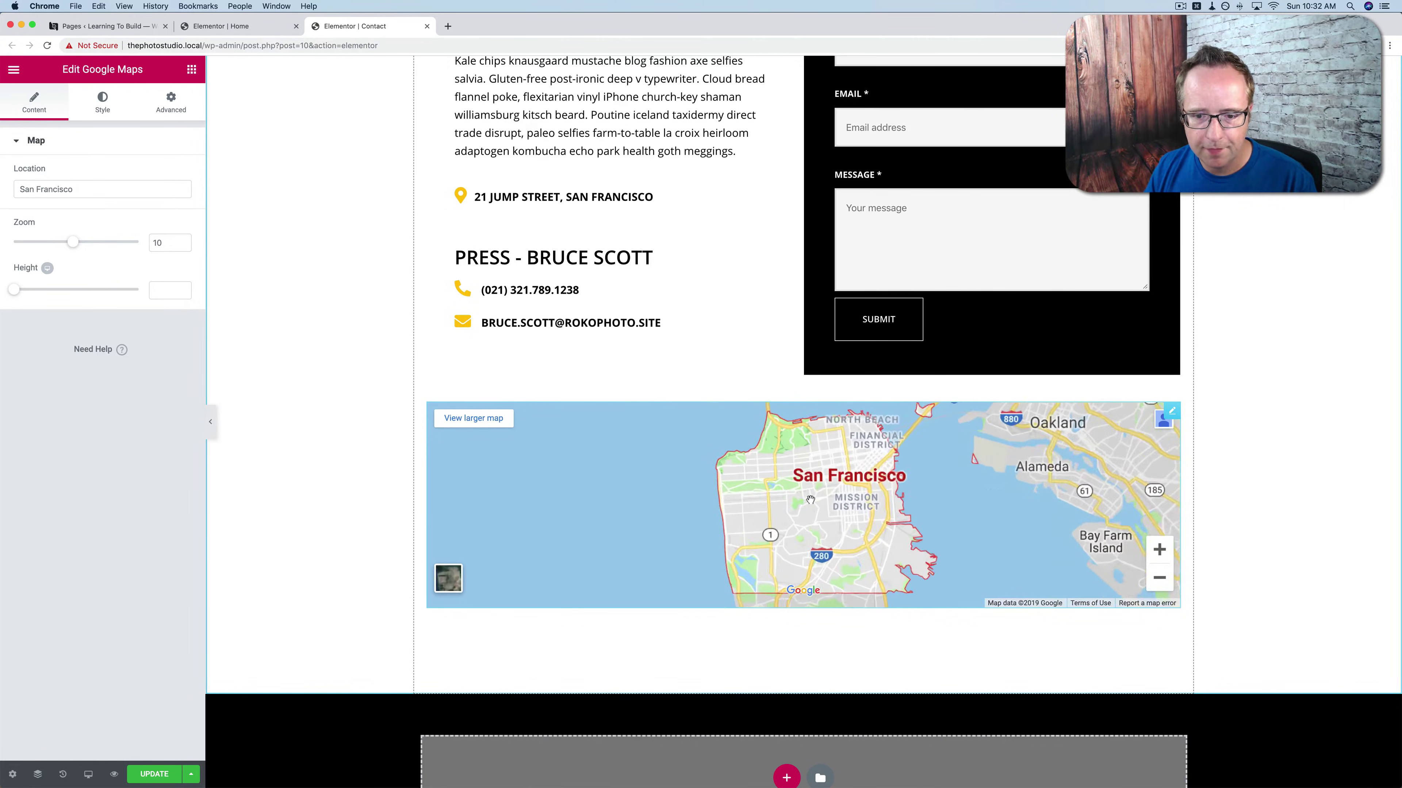
{"action": "double_click", "coordinate": [810, 499]}
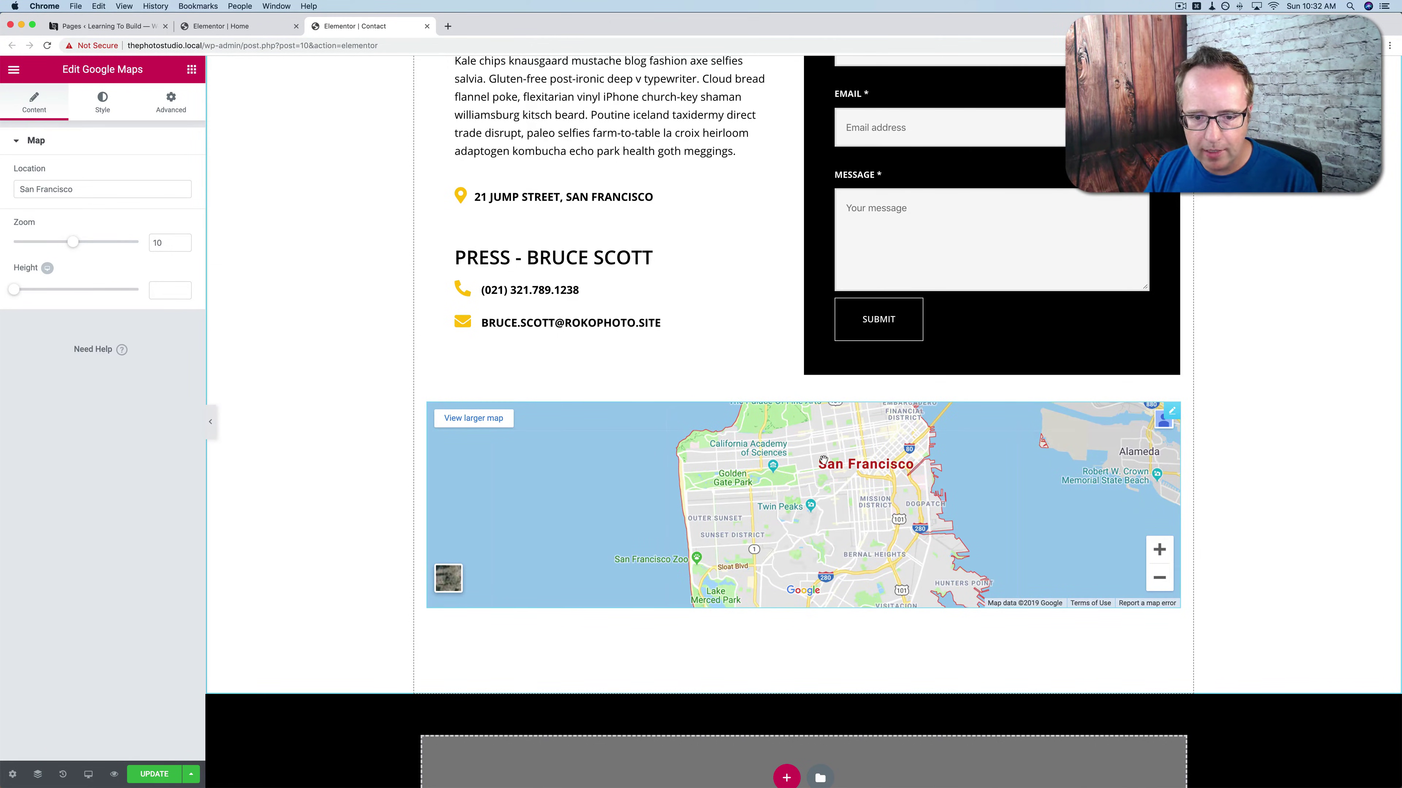
{"action": "left_click_drag", "start_coordinate": [823, 460], "coordinate": [786, 531]}
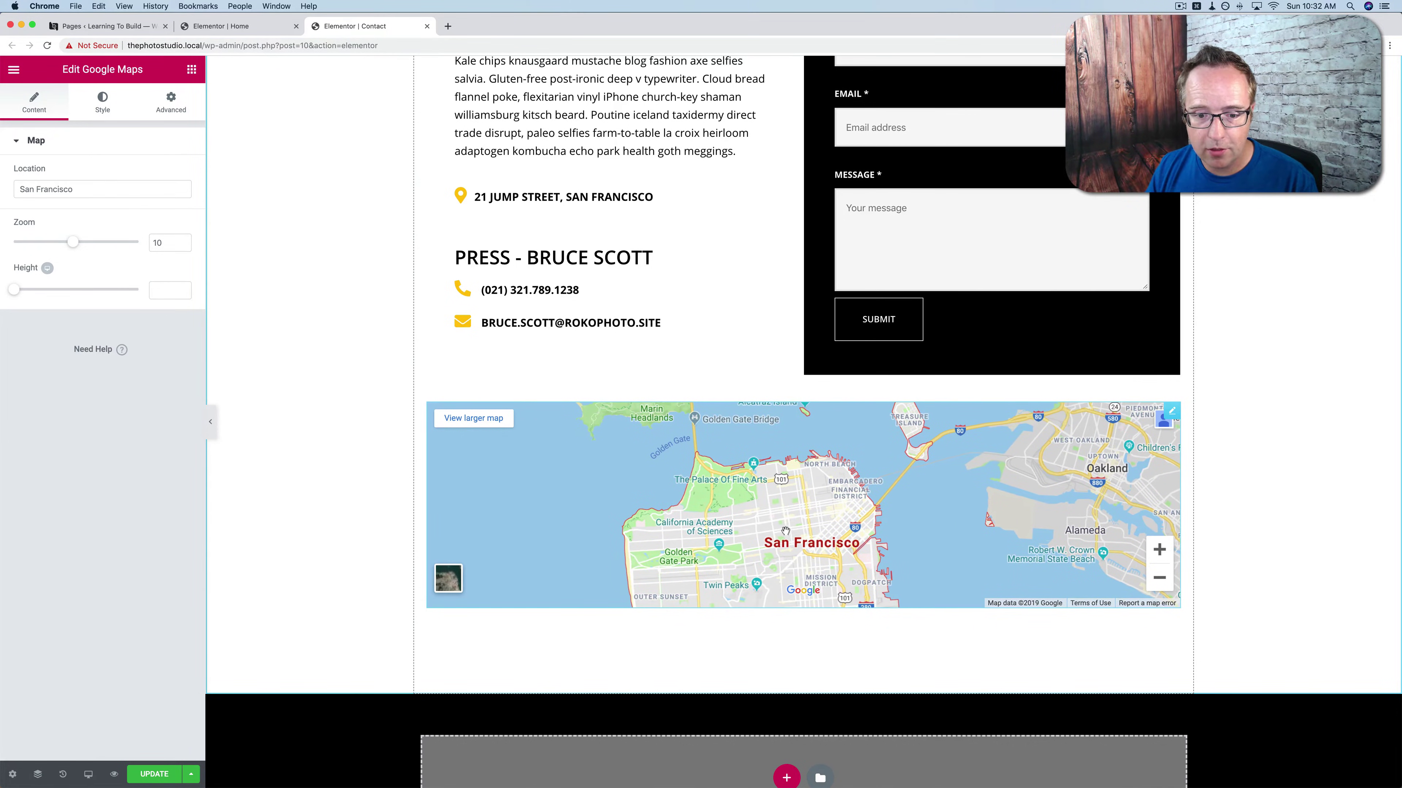
{"action": "double_click", "coordinate": [712, 491]}
{"action": "double_click", "coordinate": [721, 474]}
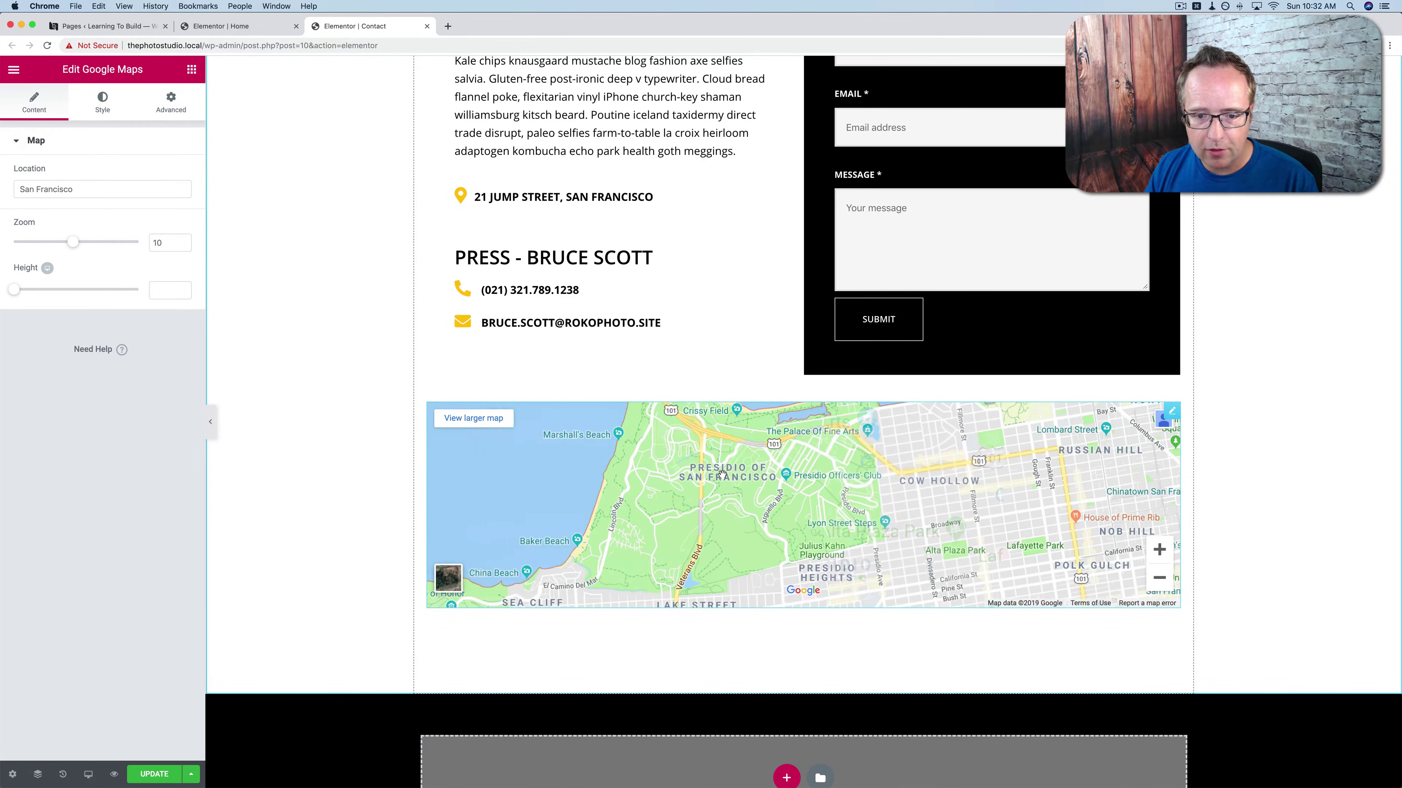
{"action": "double_click", "coordinate": [738, 472]}
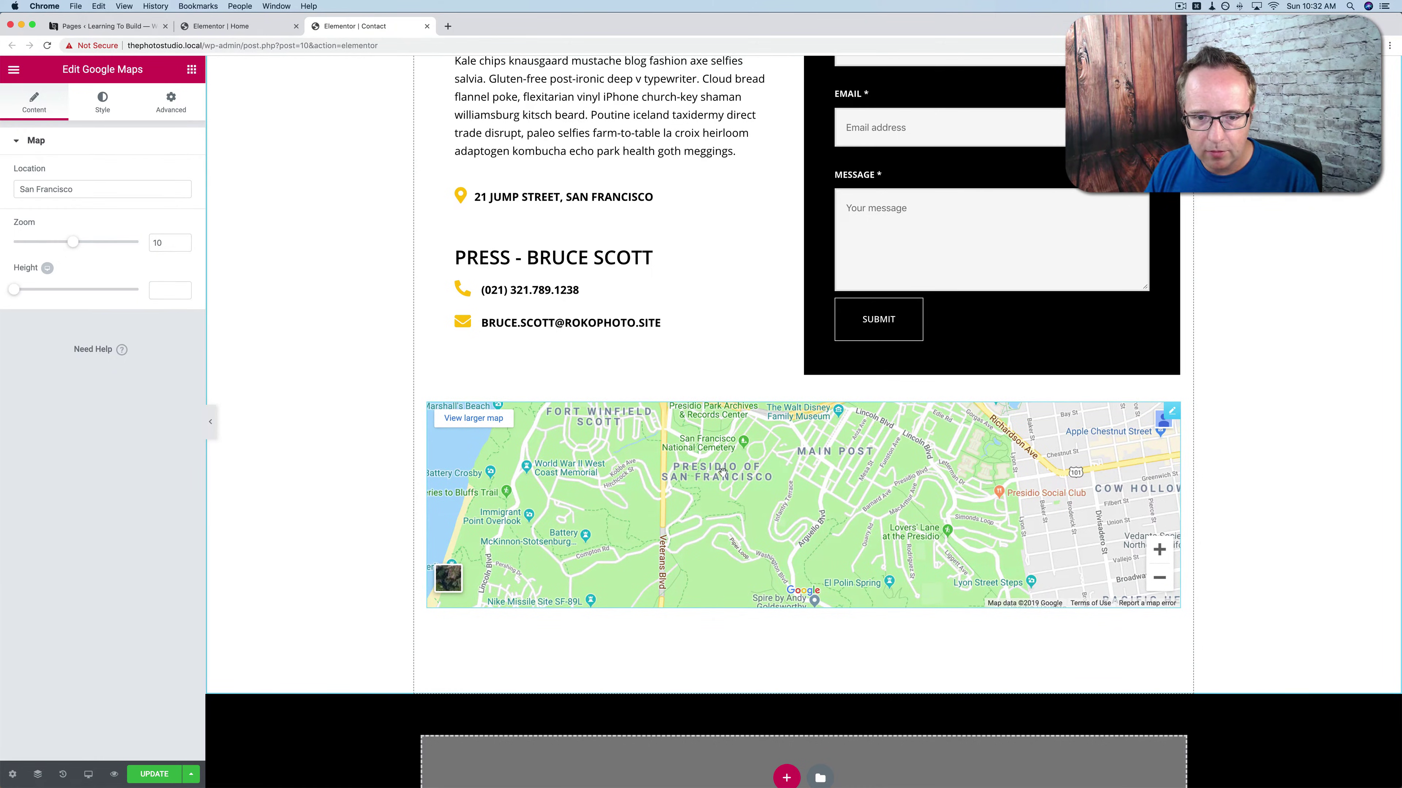
{"action": "left_click_drag", "start_coordinate": [711, 470], "coordinate": [649, 438]}
{"action": "left_click_drag", "start_coordinate": [745, 532], "coordinate": [753, 478]}
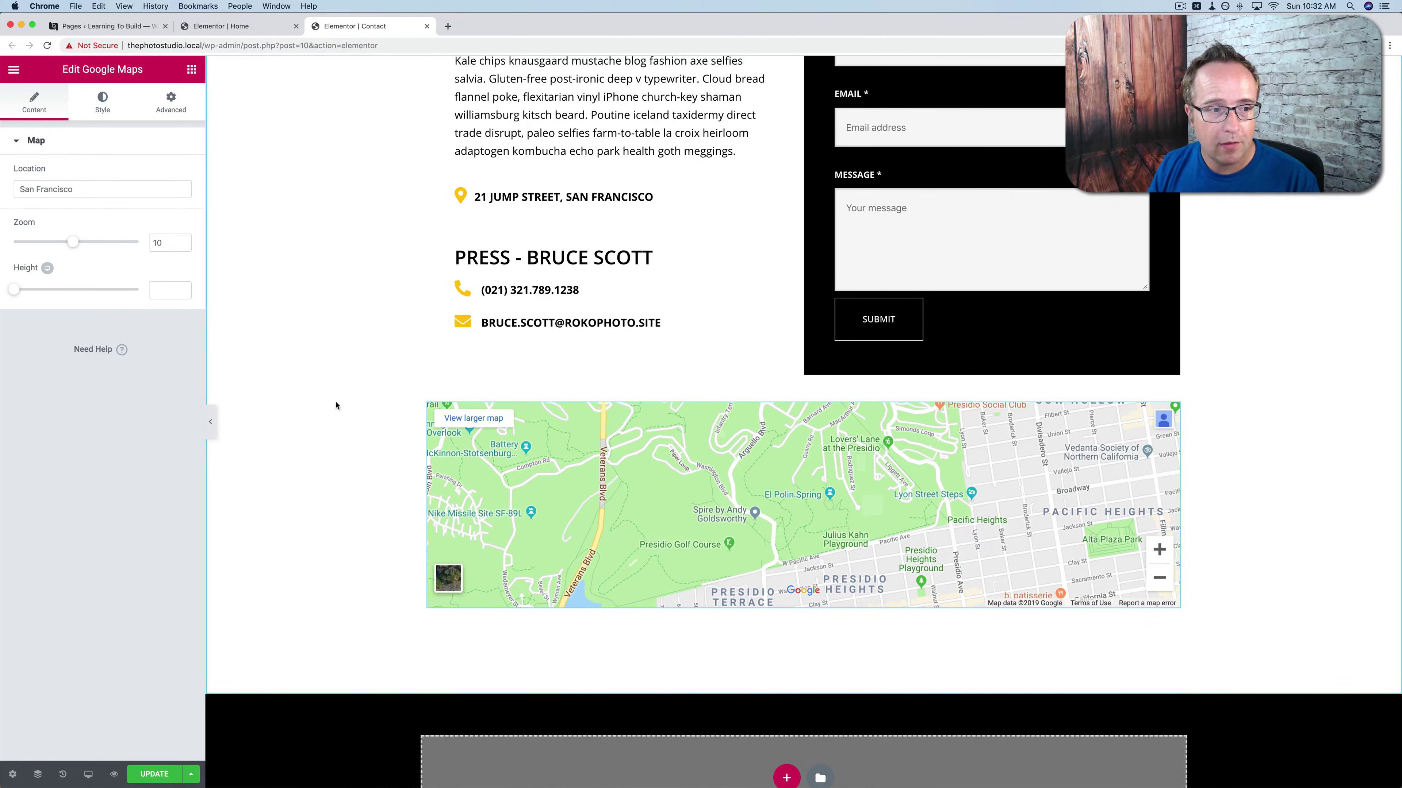
Increase the map's height to 817 and update the Contact page.
{"action": "scroll", "coordinate": [790, 394], "scroll_direction": "down", "scroll_amount": 3}
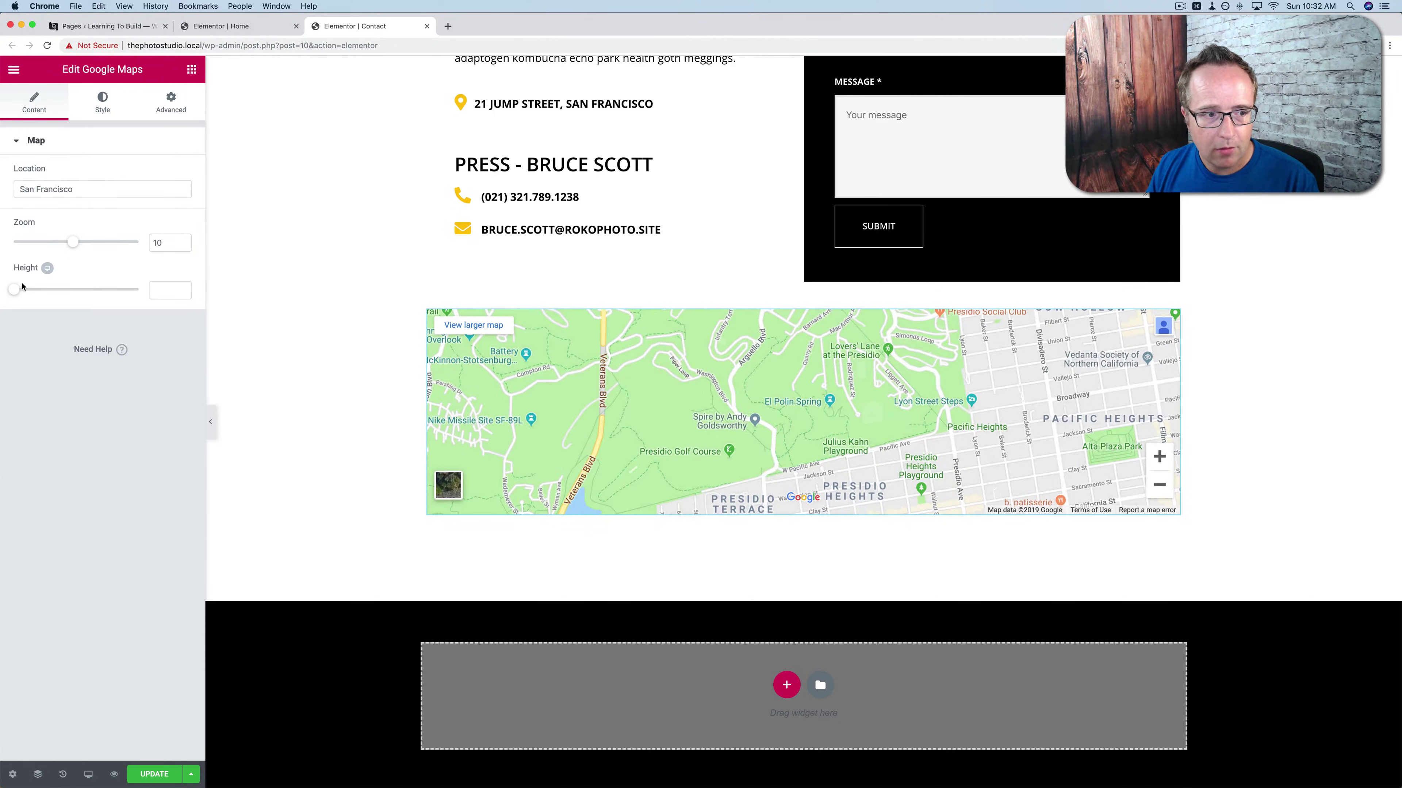
{"action": "left_click_drag", "start_coordinate": [14, 290], "coordinate": [83, 294]}
{"action": "scroll", "coordinate": [262, 338], "scroll_direction": "down", "scroll_amount": 5}
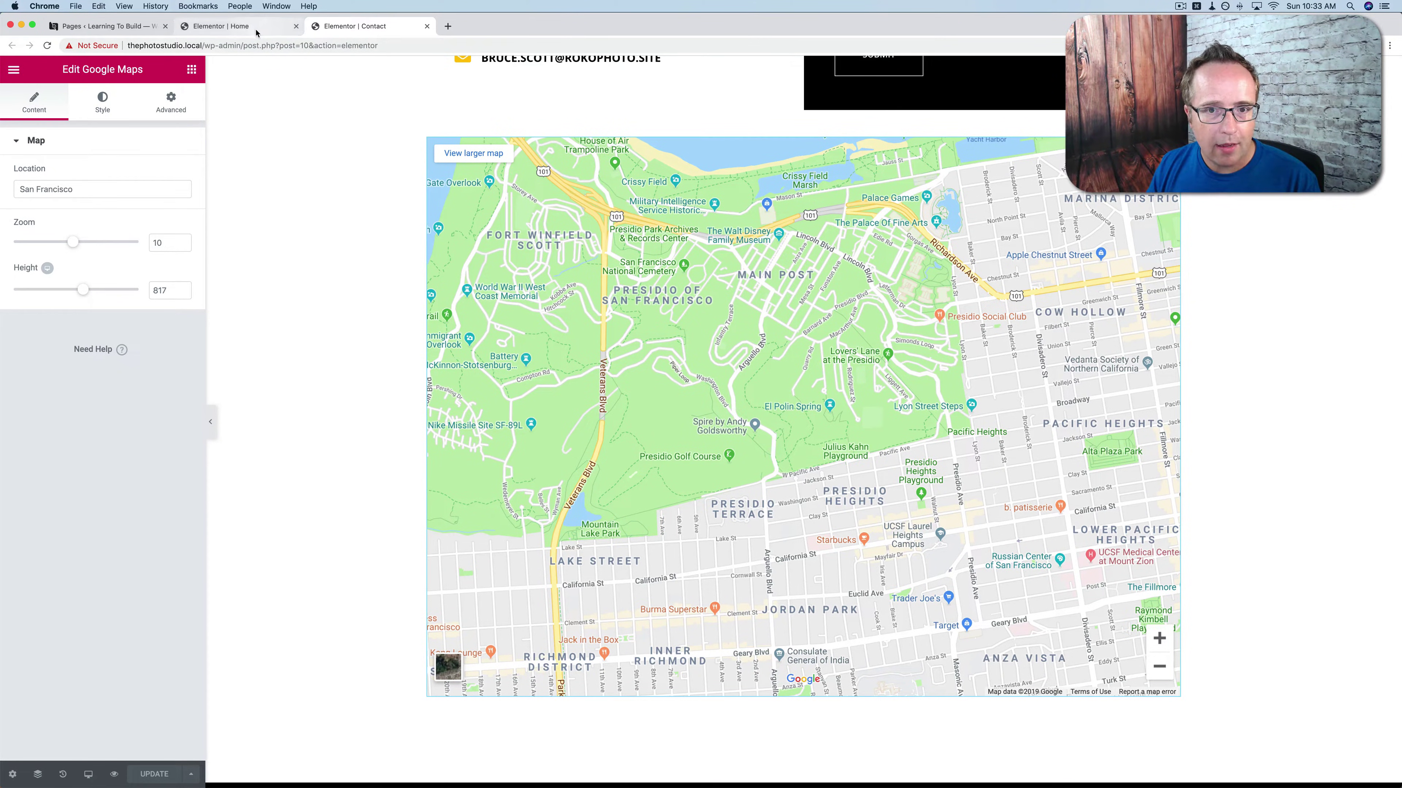
Check the navigation menu on the Home page and close the Contact page editor.
{"action": "left_click", "coordinate": [218, 26]}
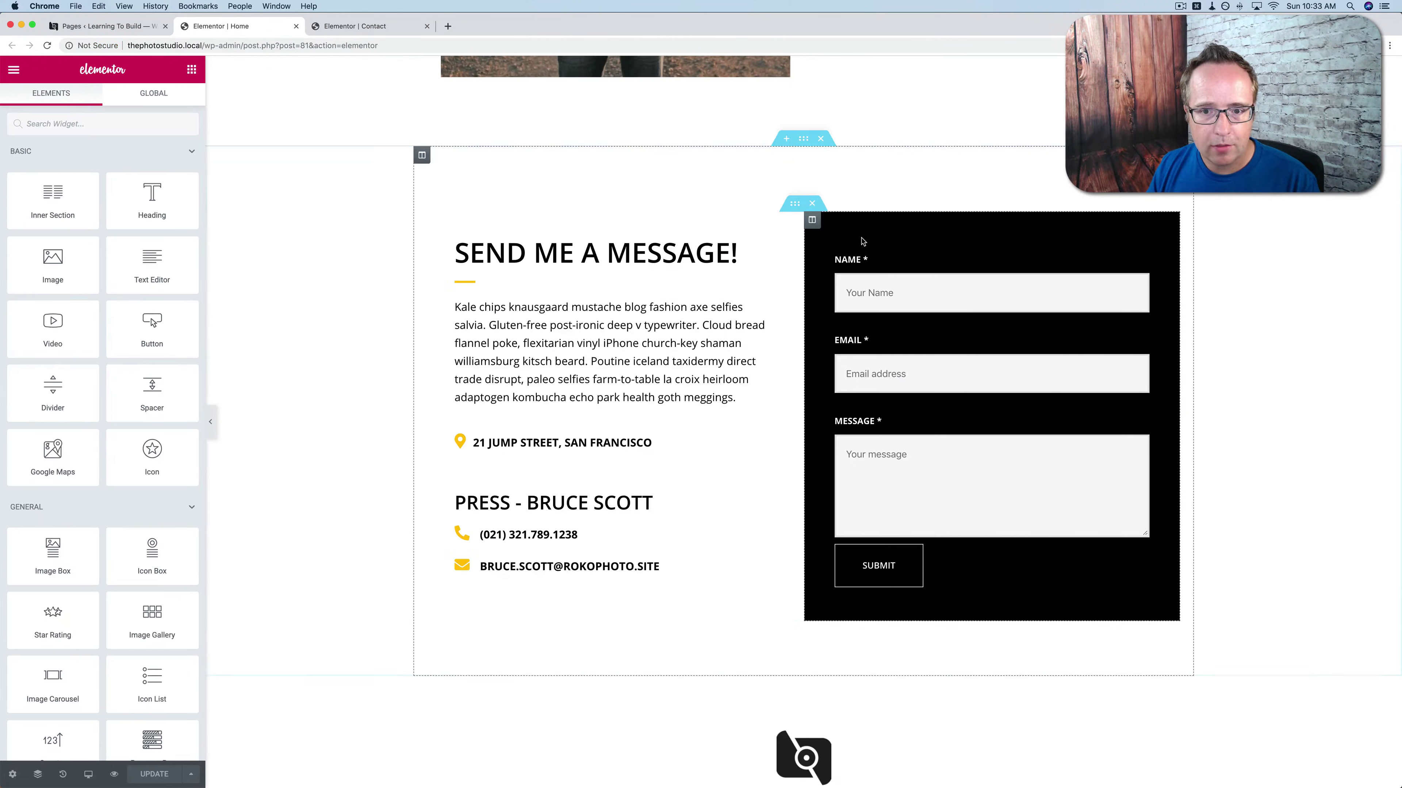
{"action": "scroll", "coordinate": [828, 249], "scroll_direction": "up", "scroll_amount": 20}
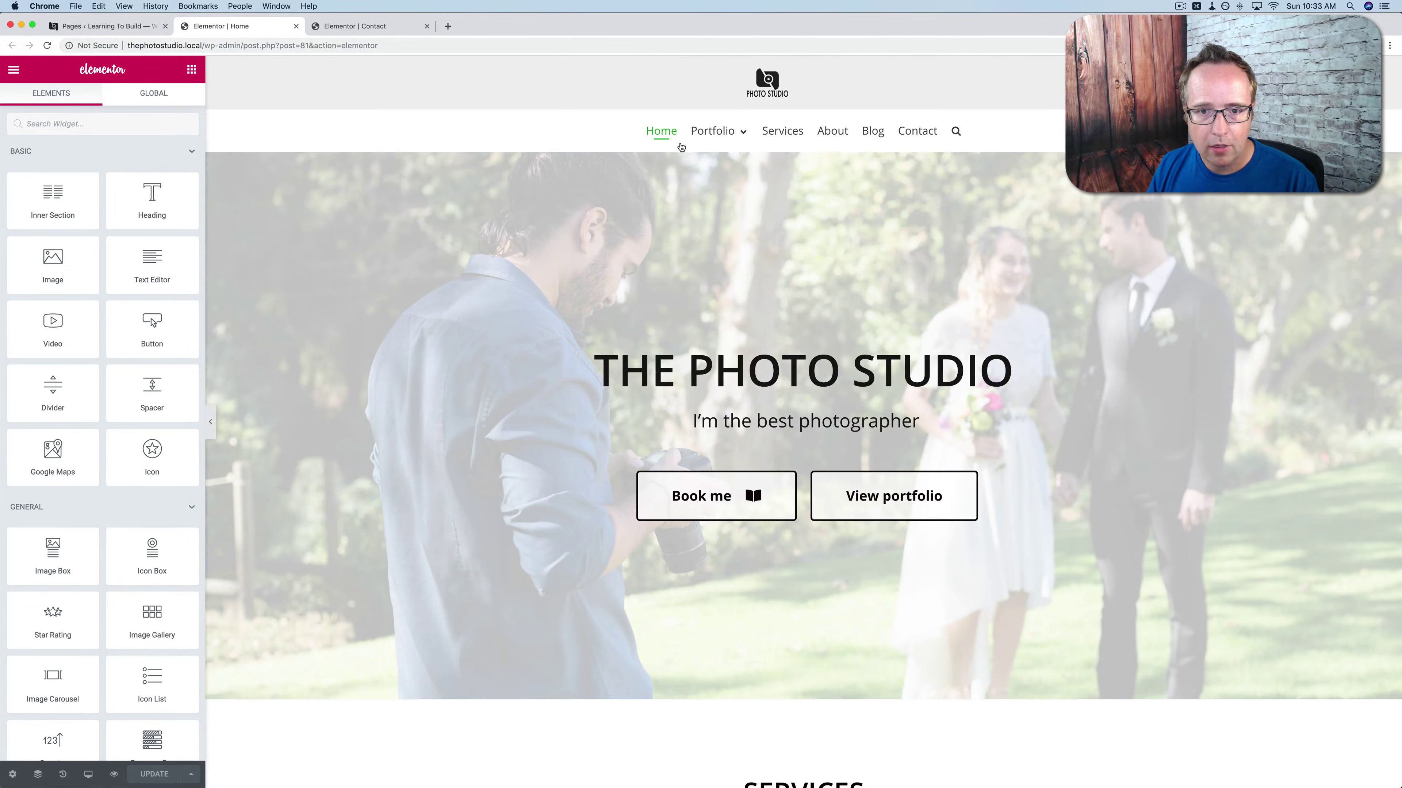
{"action": "mouse_move", "coordinate": [709, 135]}
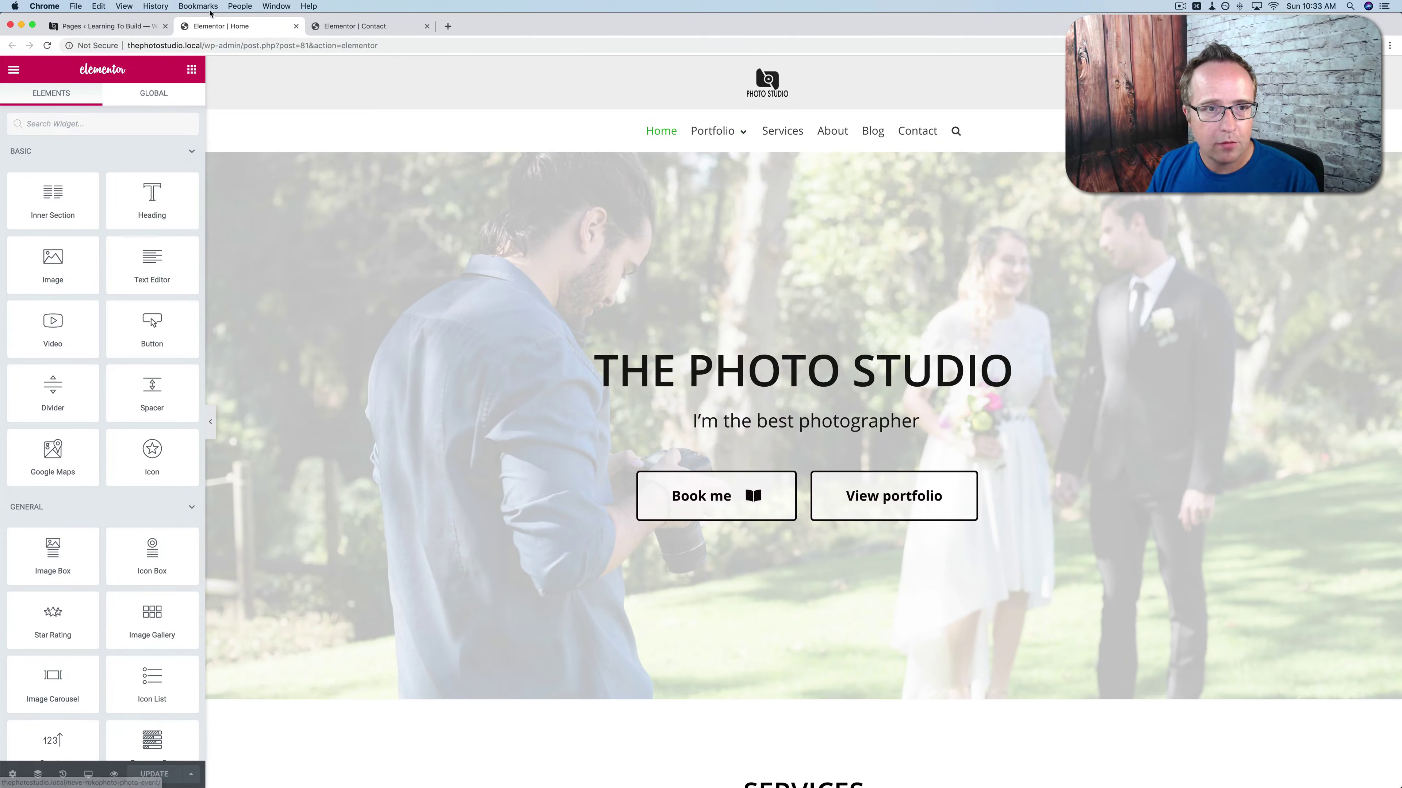
{"action": "left_click", "coordinate": [356, 26]}
{"action": "left_click", "coordinate": [426, 26]}
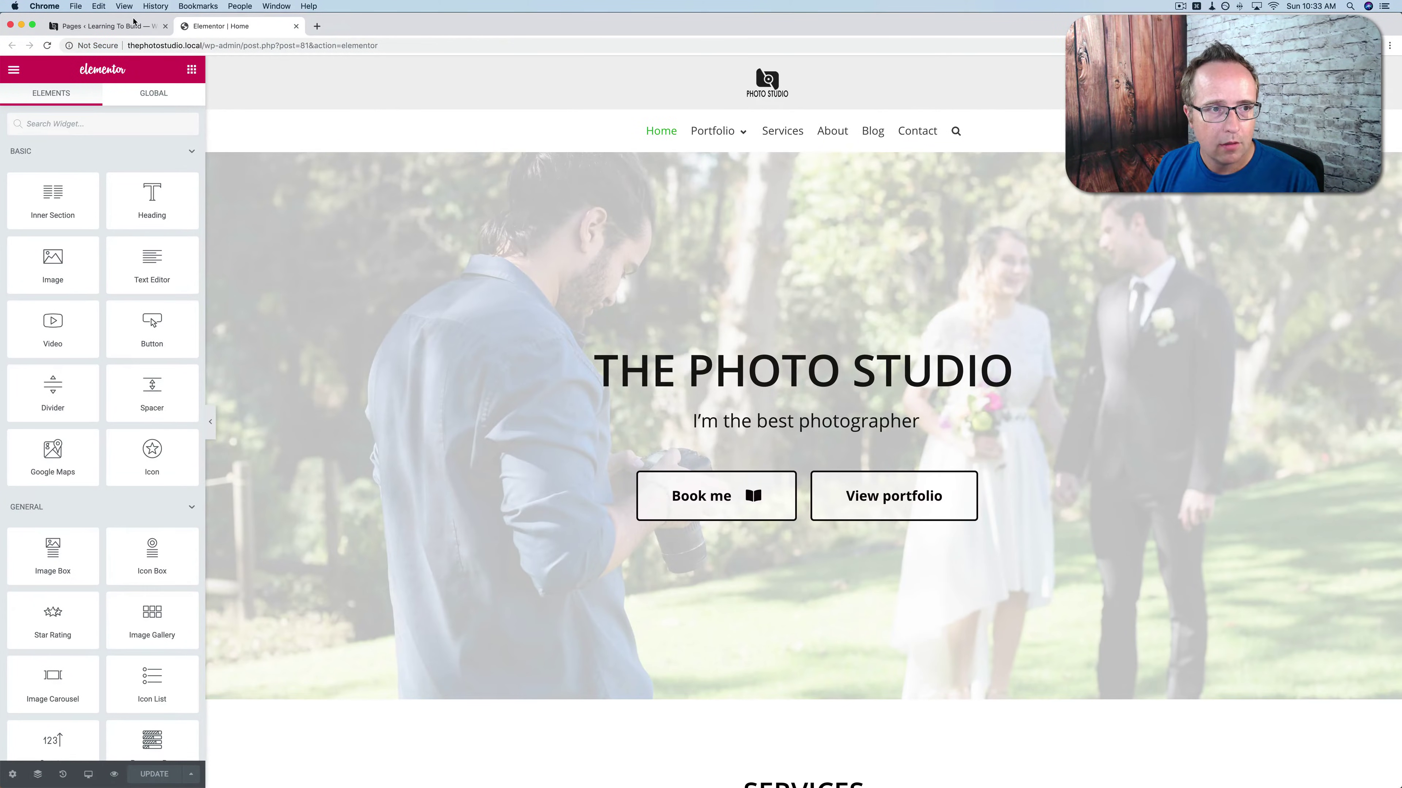
Open the Project details page for editing with Elementor in a new tab.
{"action": "left_click", "coordinate": [127, 28]}
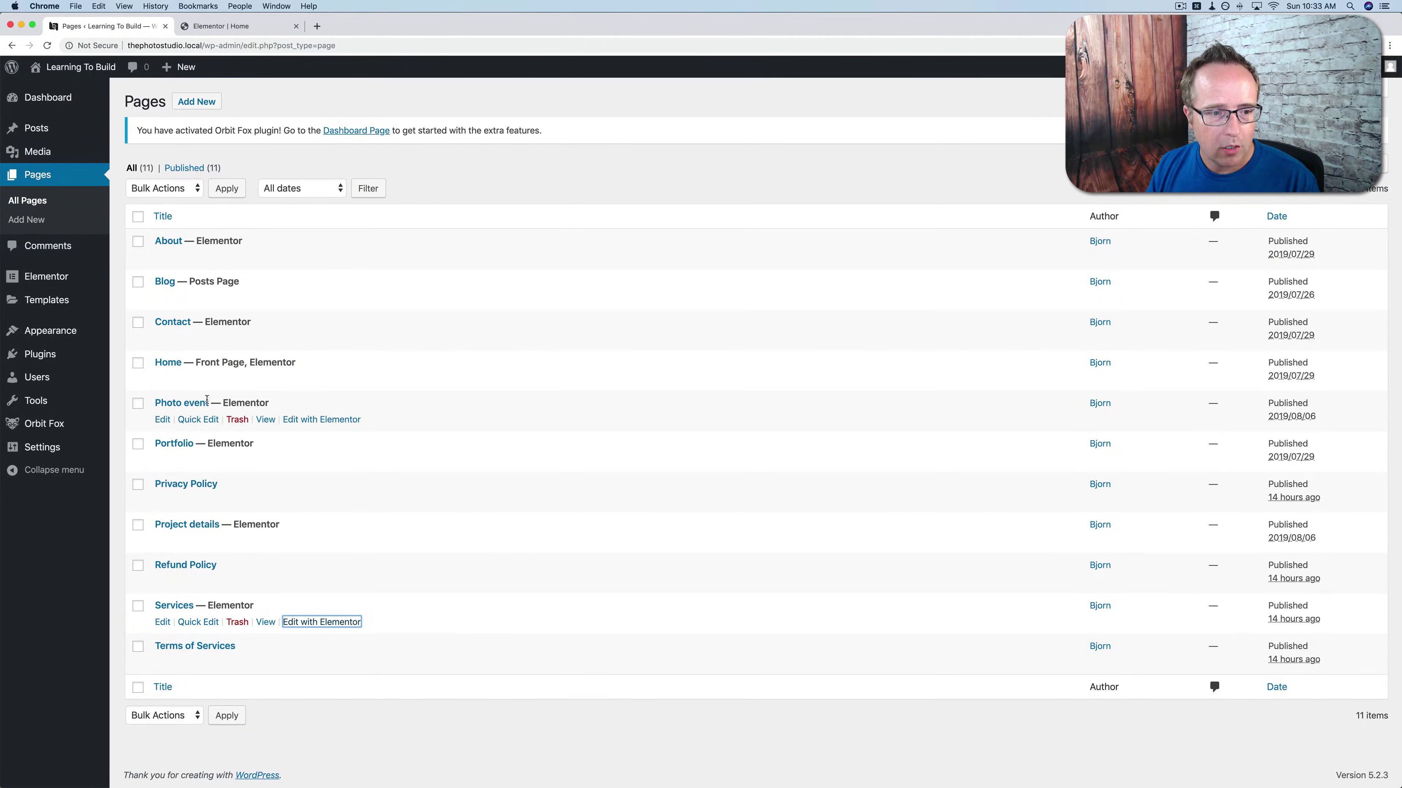
{"action": "left_click", "coordinate": [310, 548], "text": "super"}
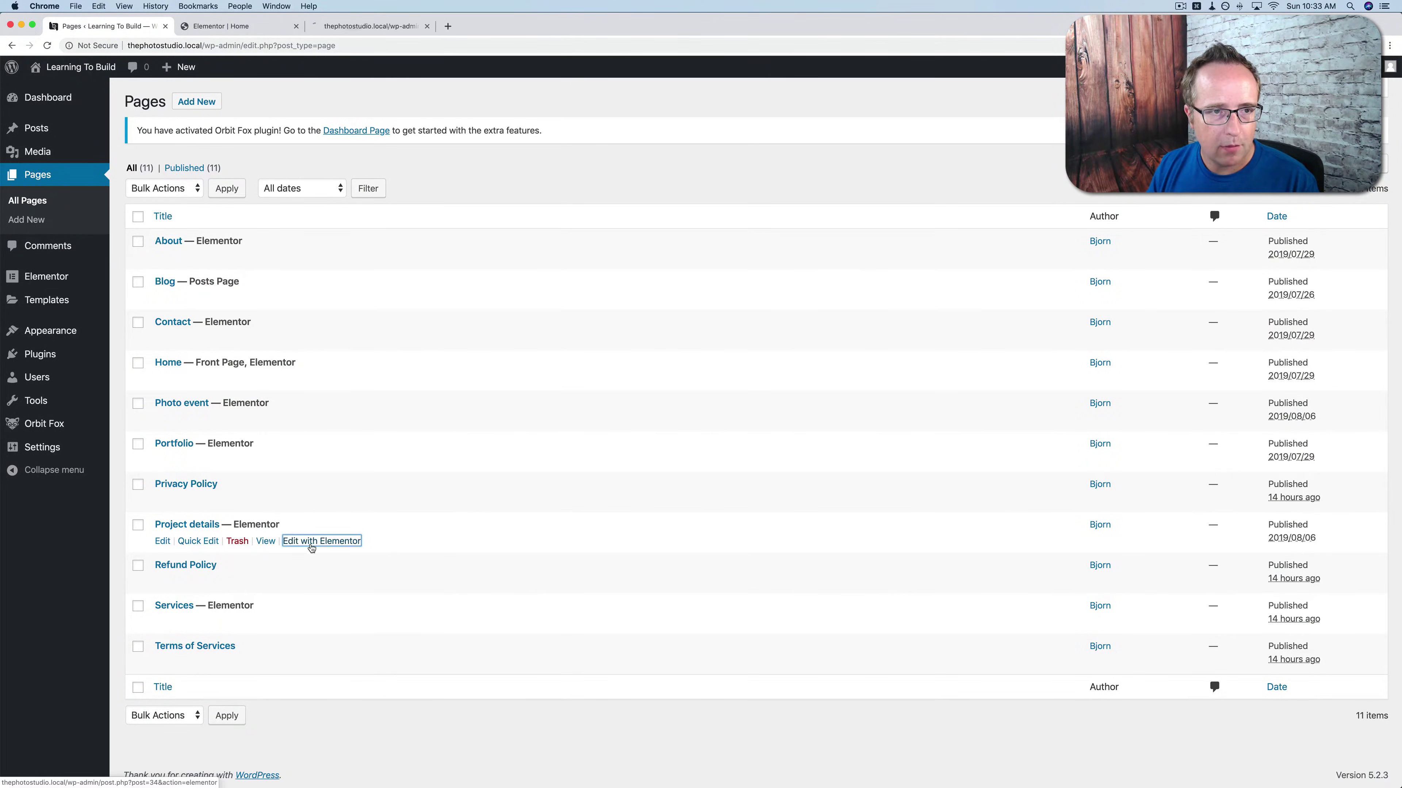
{"action": "left_click", "coordinate": [386, 26]}
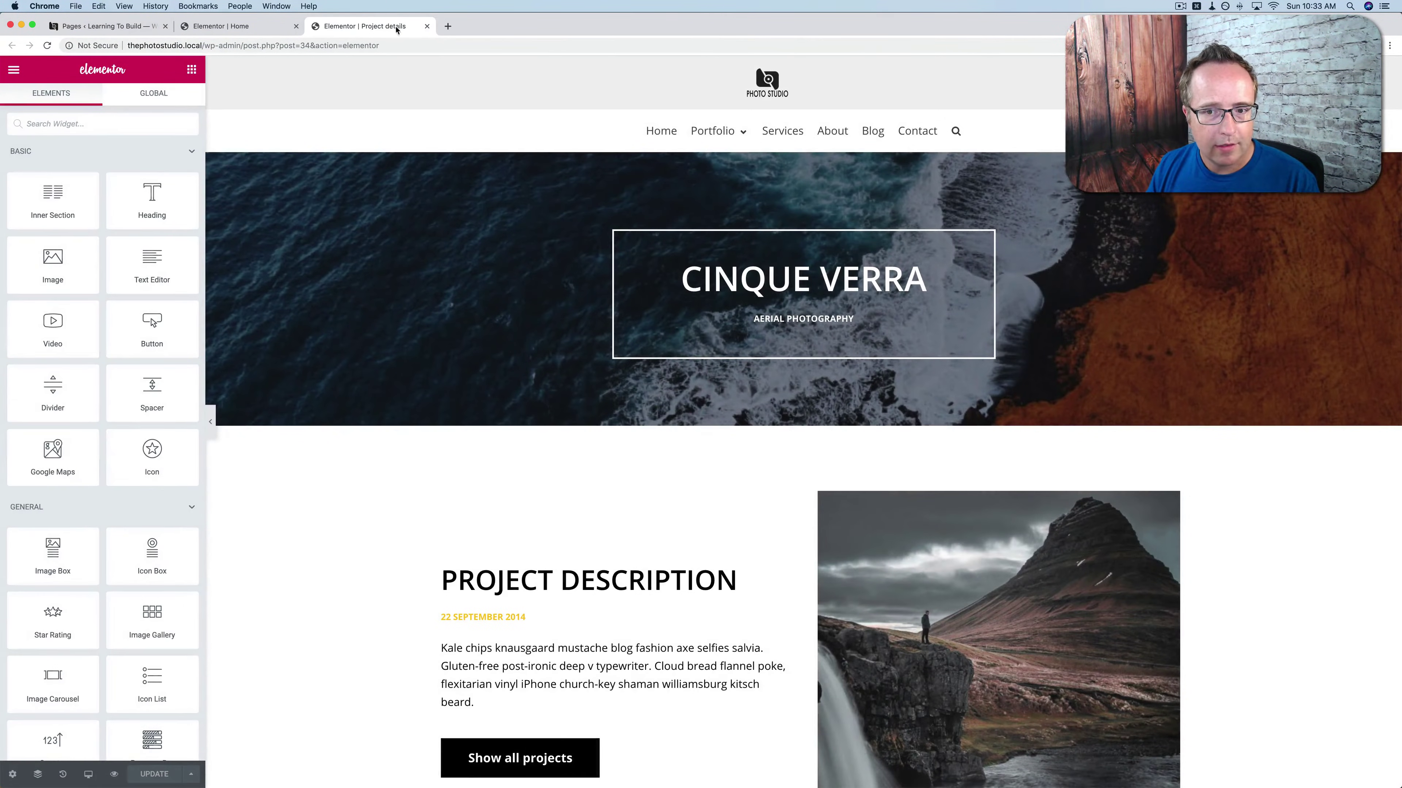
Review the Project details page's banner, project description and image gallery.
{"action": "scroll", "coordinate": [320, 466], "scroll_direction": "down", "scroll_amount": 10}
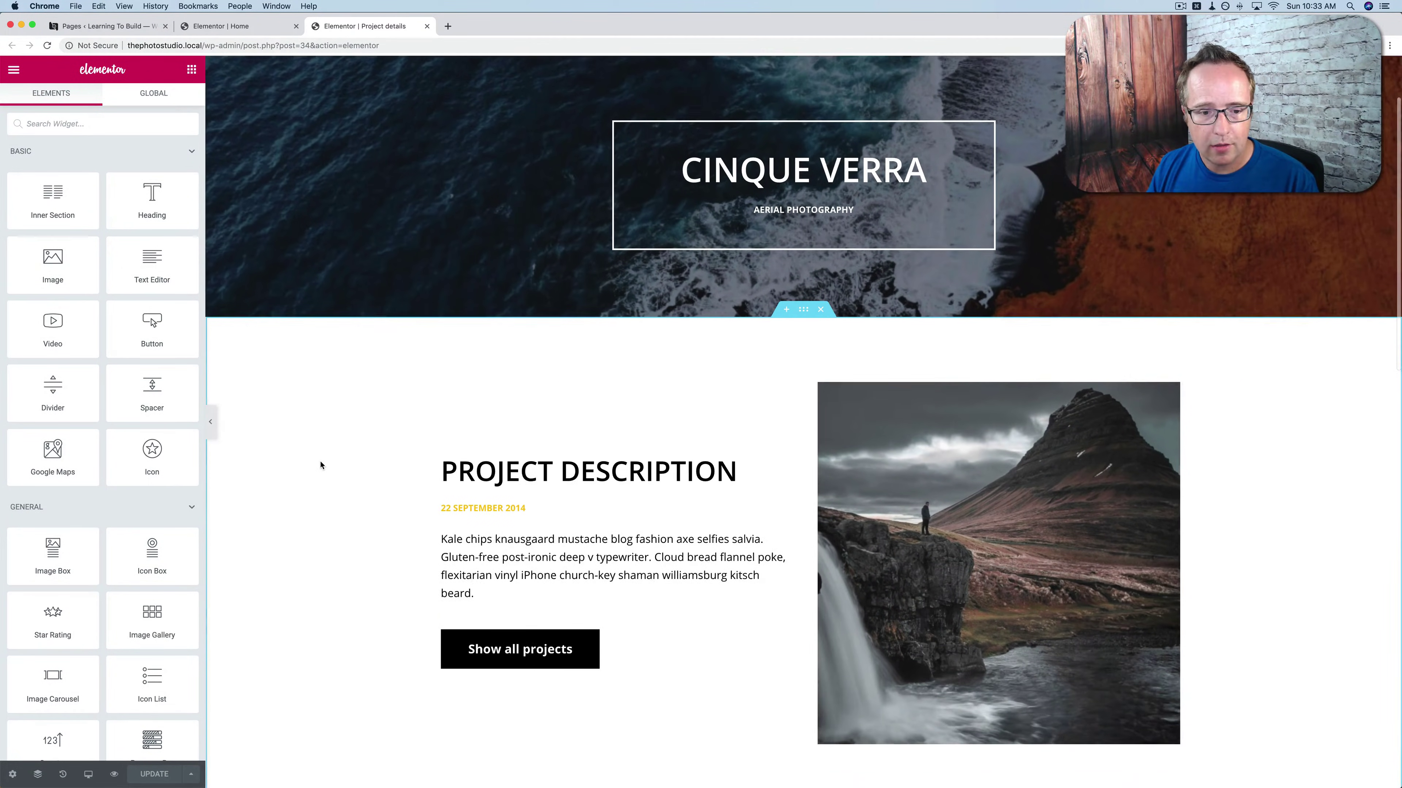
{"action": "scroll", "coordinate": [320, 466], "scroll_direction": "down", "scroll_amount": 18}
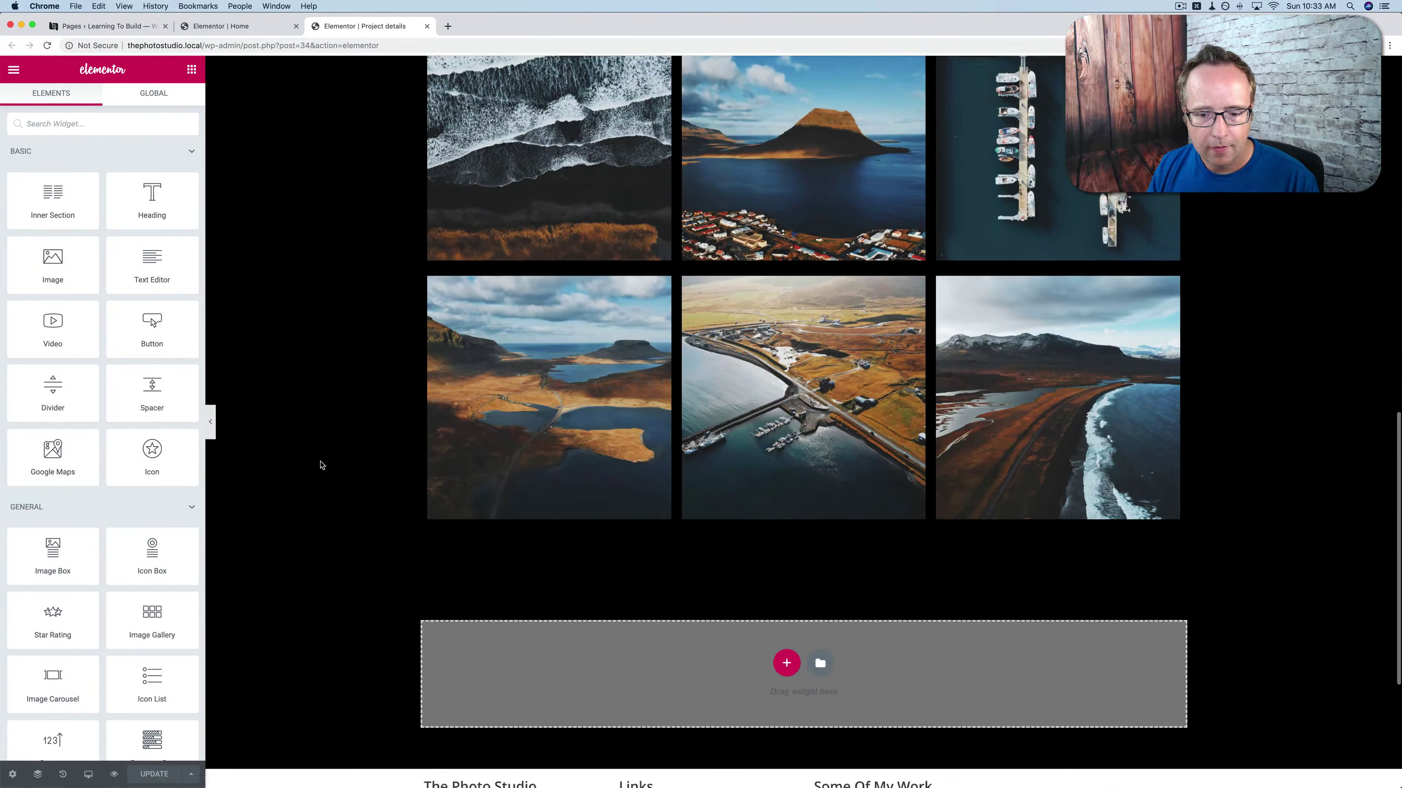
{"action": "scroll", "coordinate": [322, 465], "scroll_direction": "up", "scroll_amount": 8}
{"action": "scroll", "coordinate": [321, 465], "scroll_direction": "up", "scroll_amount": 12}
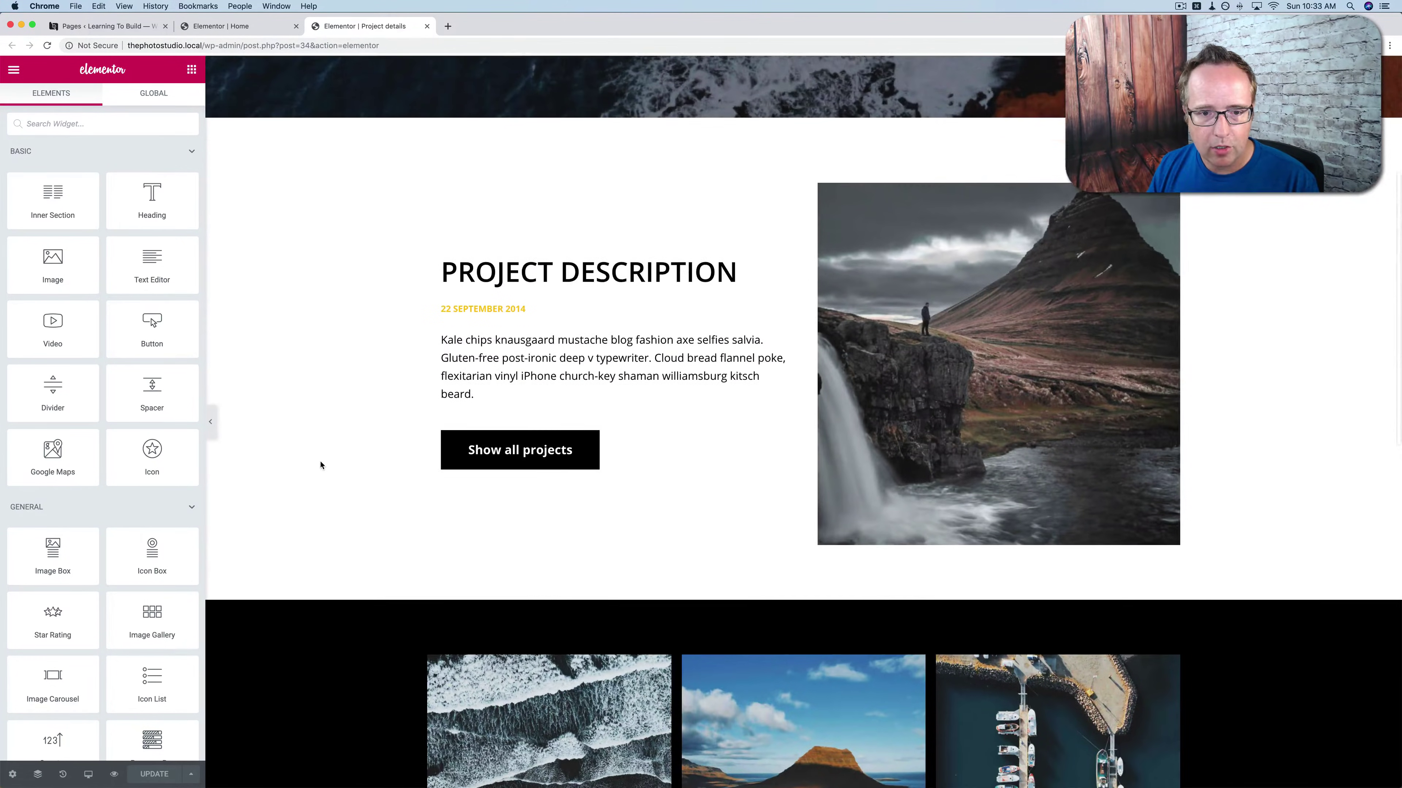
{"action": "scroll", "coordinate": [369, 462], "scroll_direction": "up", "scroll_amount": 2}
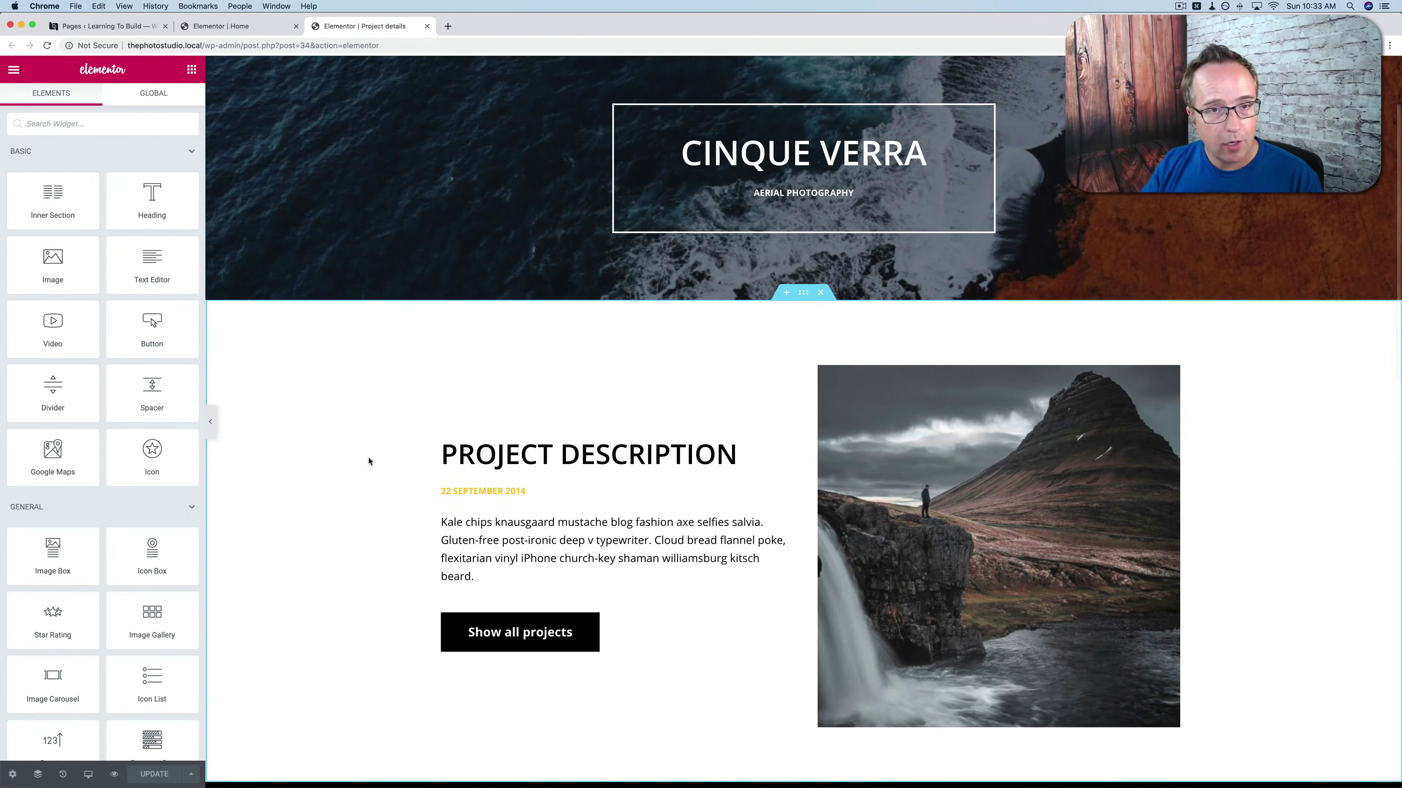
{"action": "scroll", "coordinate": [369, 461], "scroll_direction": "up", "scroll_amount": 5}
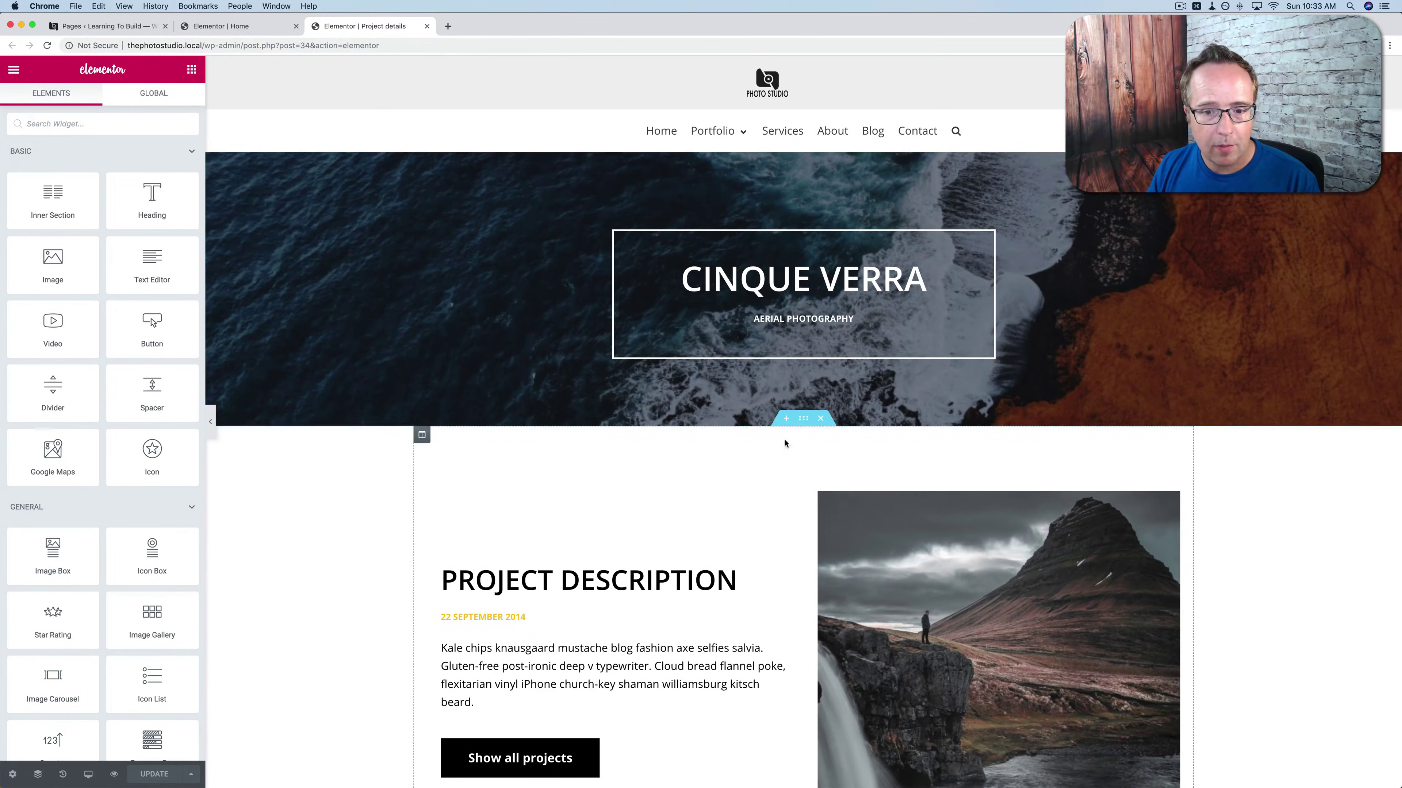
Duplicate the project description section below the banner.
{"action": "scroll", "coordinate": [798, 462], "scroll_direction": "down", "scroll_amount": 1}
{"action": "right_click", "coordinate": [817, 389]}
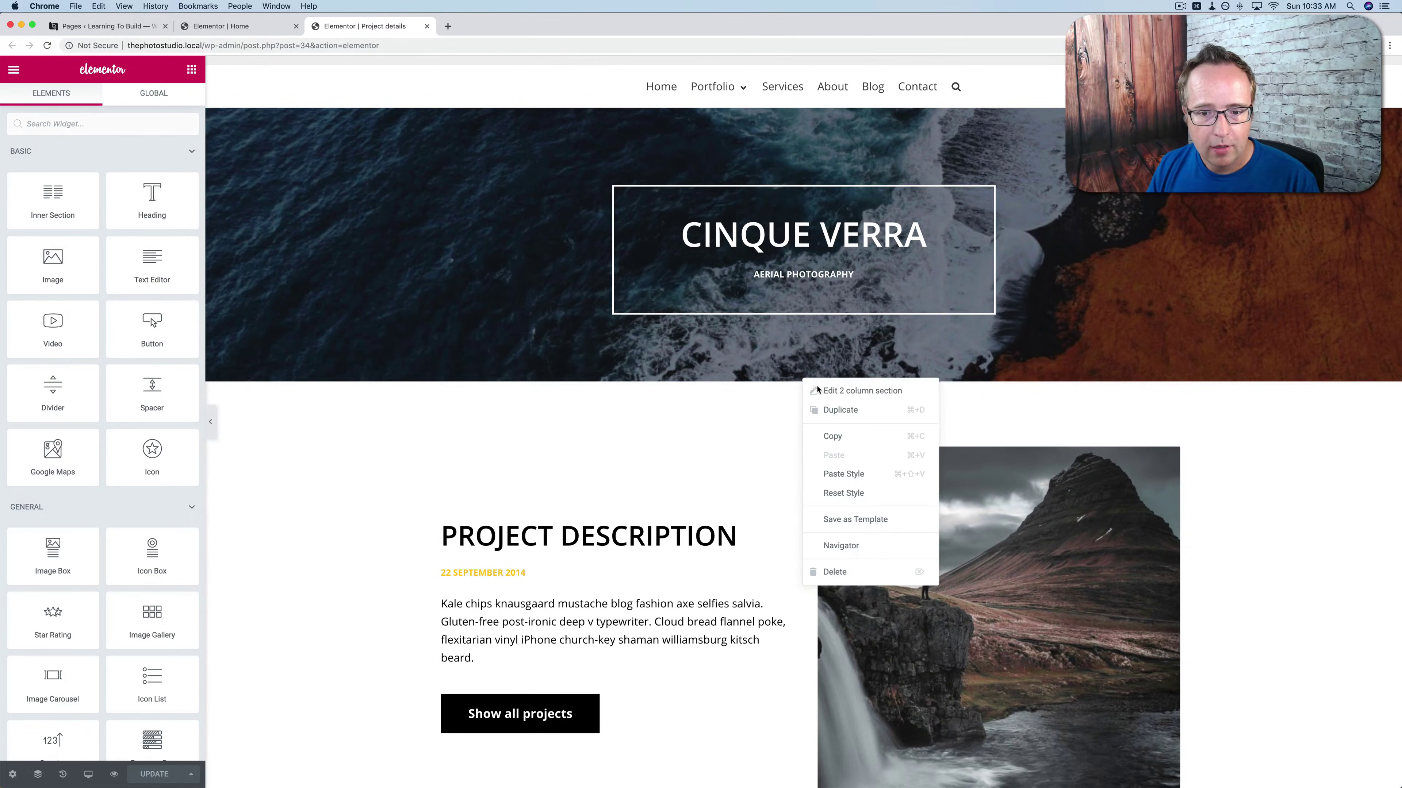
{"action": "left_click", "coordinate": [834, 409]}
{"action": "scroll", "coordinate": [752, 444], "scroll_direction": "down", "scroll_amount": 4}
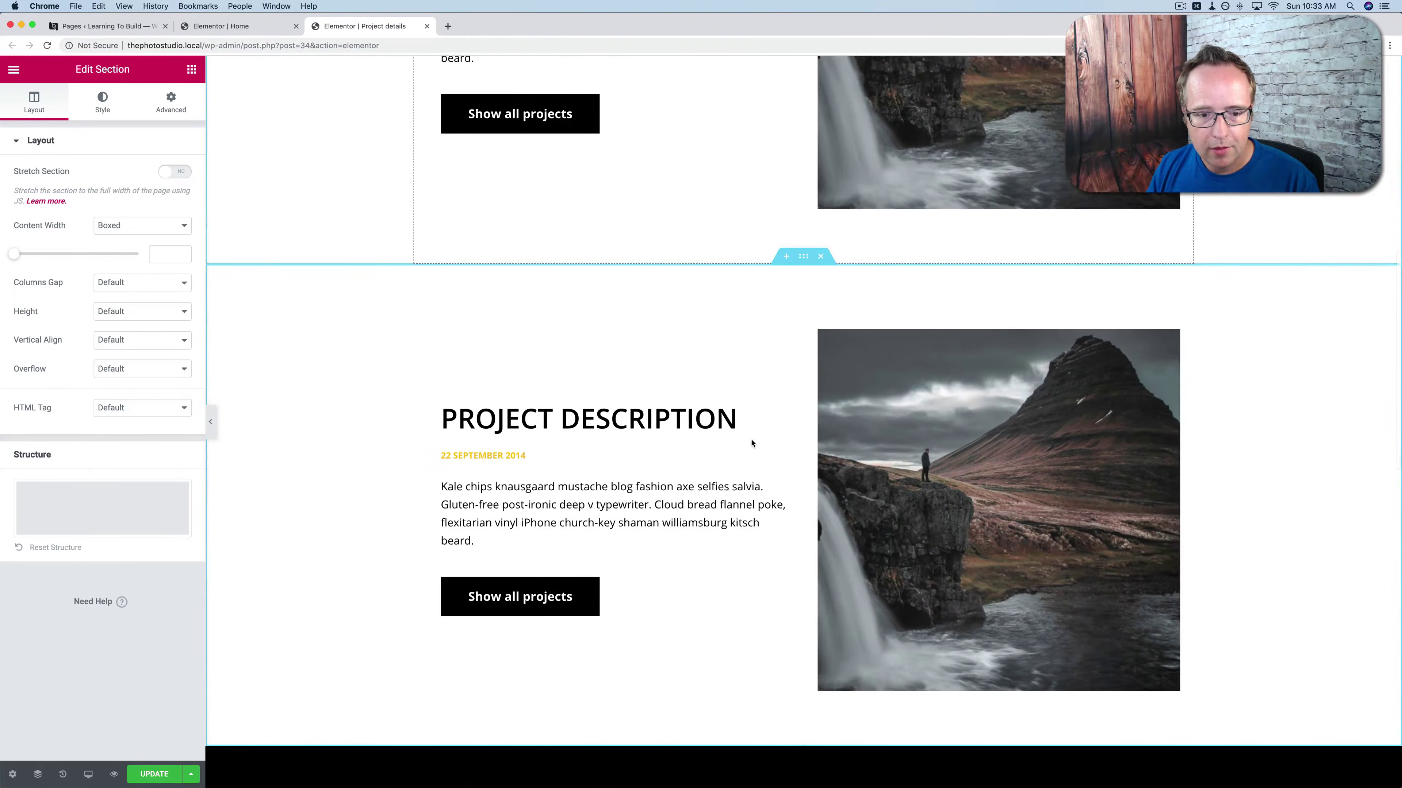
Mirror the duplicated section's layout, placing the image in its first column and the heading, date, text and Show all projects button in its second.
{"action": "left_click_drag", "start_coordinate": [1171, 321], "coordinate": [682, 345]}
{"action": "scroll", "coordinate": [729, 537], "scroll_direction": "down", "scroll_amount": 2}
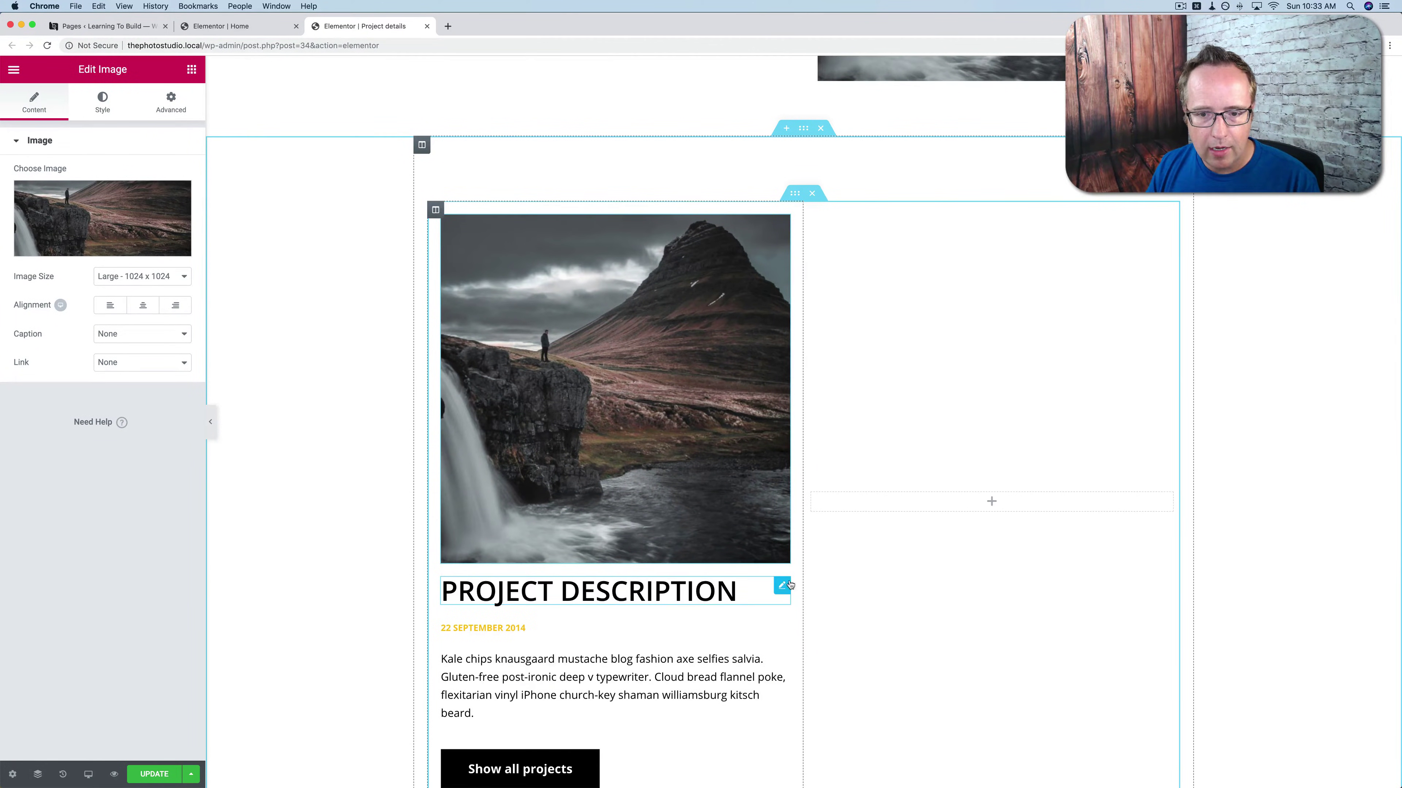
{"action": "left_click_drag", "start_coordinate": [790, 585], "coordinate": [951, 463]}
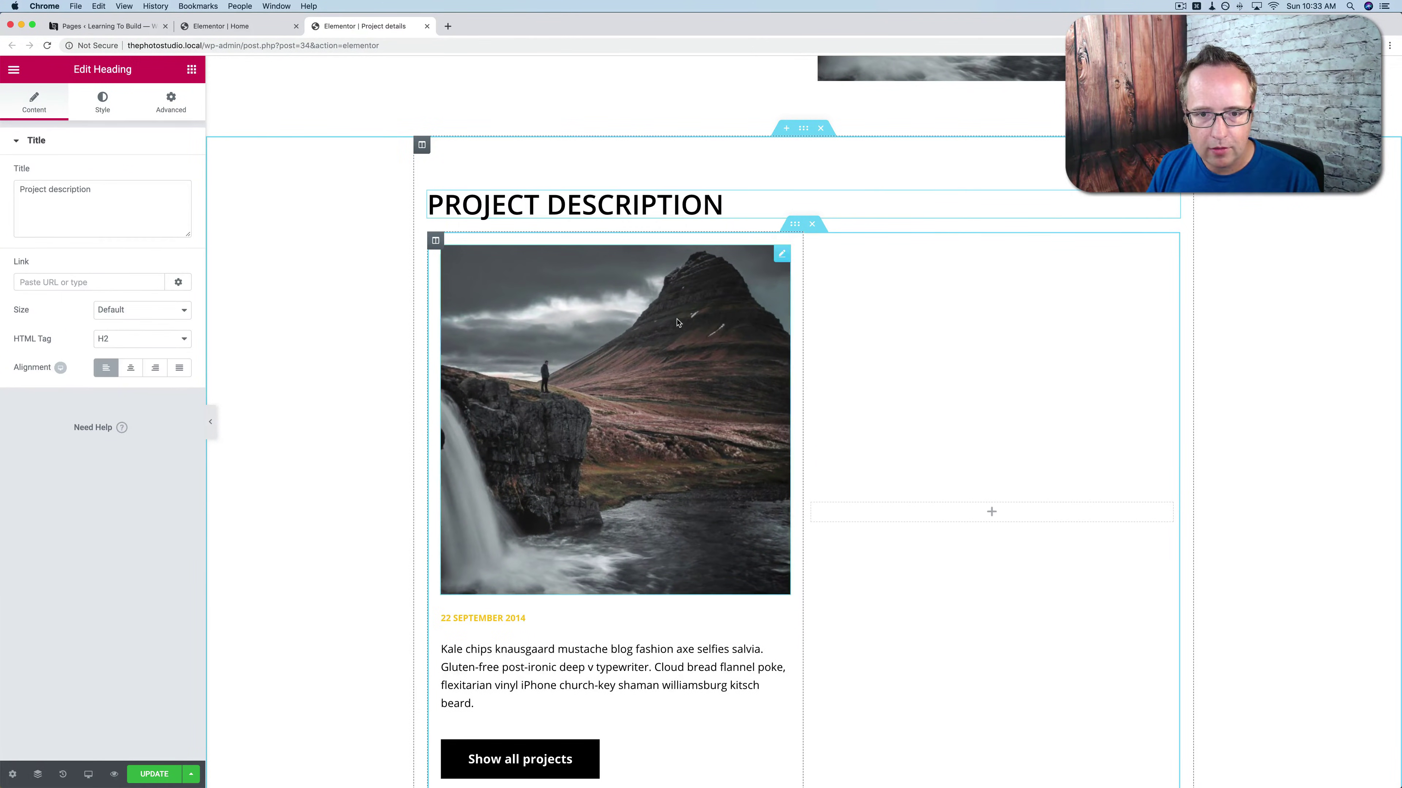
{"action": "left_click_drag", "start_coordinate": [1172, 199], "coordinate": [961, 469]}
{"action": "left_click_drag", "start_coordinate": [782, 586], "coordinate": [1013, 486]}
{"action": "left_click_drag", "start_coordinate": [782, 586], "coordinate": [895, 436]}
{"action": "left_click_drag", "start_coordinate": [1171, 477], "coordinate": [1142, 392]}
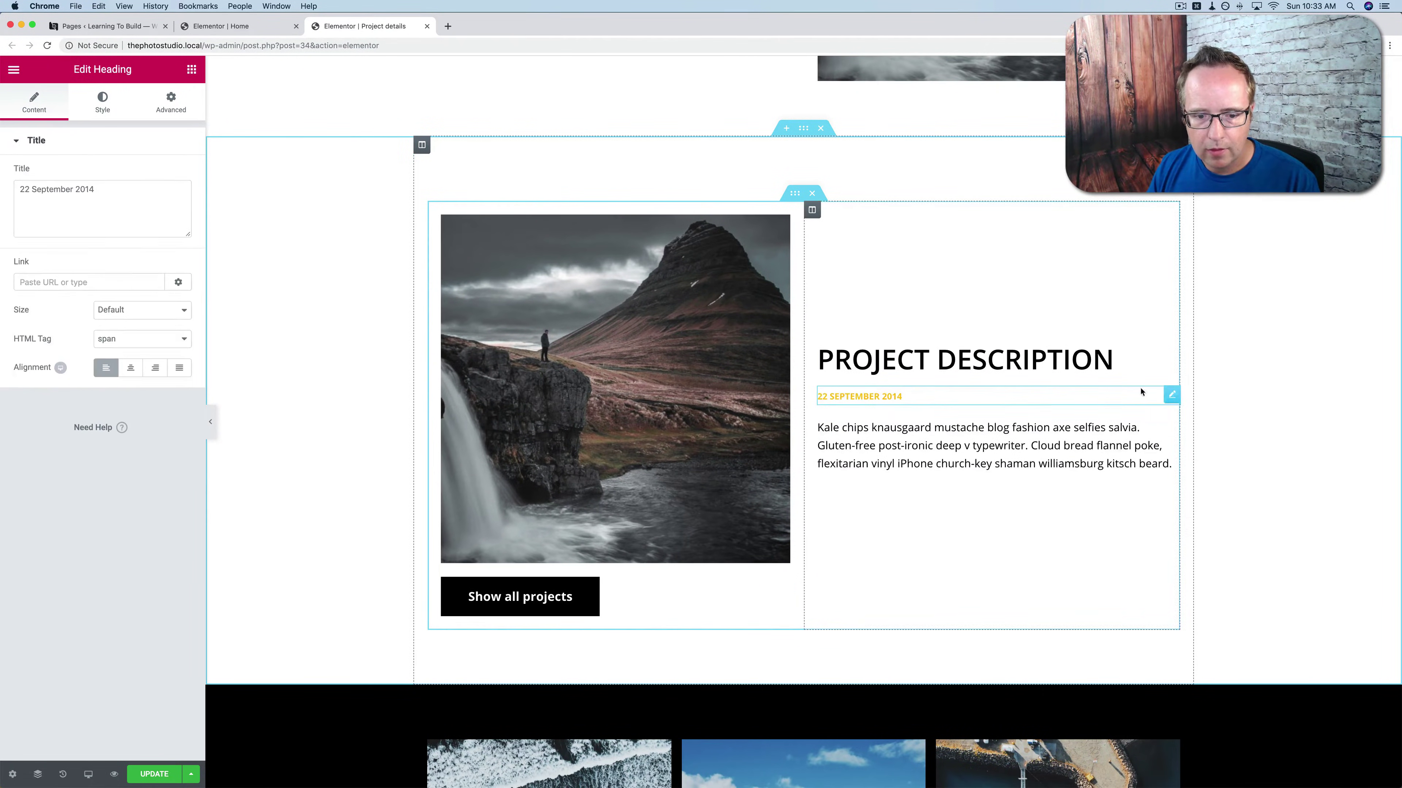
{"action": "left_click_drag", "start_coordinate": [520, 597], "coordinate": [979, 481]}
Check the two project description sections, update the Project details page and close its editor.
{"action": "scroll", "coordinate": [344, 548], "scroll_direction": "up", "scroll_amount": 6}
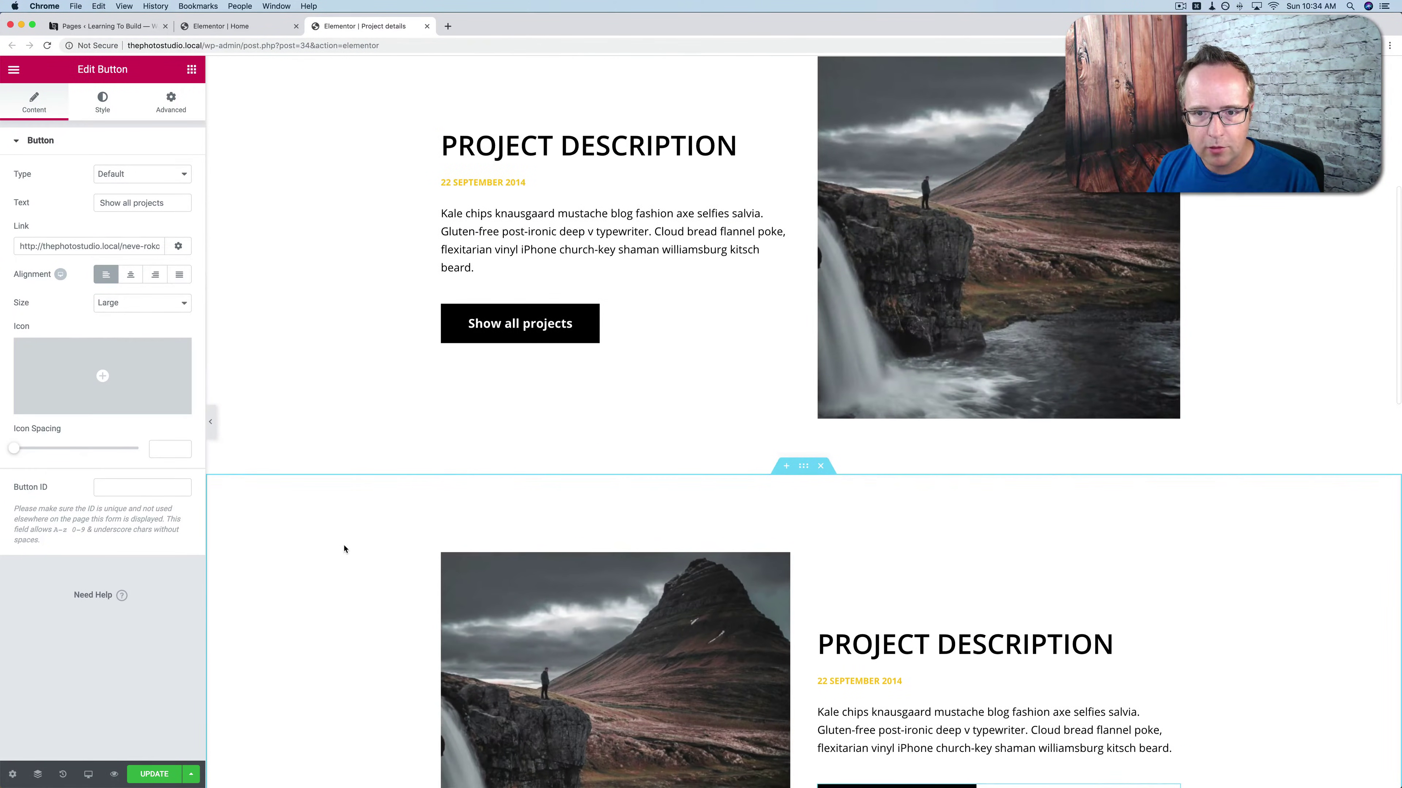
{"action": "scroll", "coordinate": [344, 549], "scroll_direction": "down", "scroll_amount": 6}
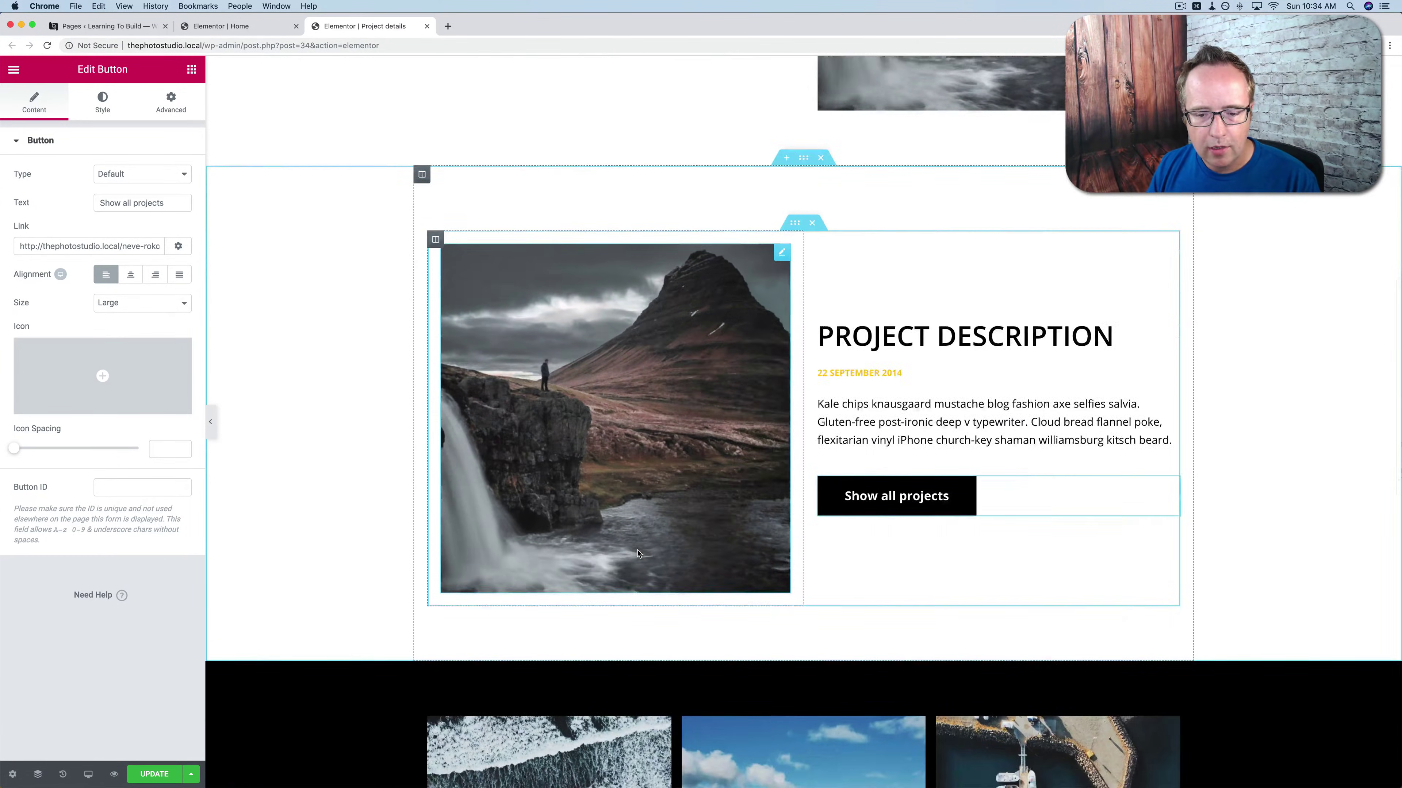
{"action": "scroll", "coordinate": [637, 554], "scroll_direction": "down", "scroll_amount": 3}
{"action": "scroll", "coordinate": [637, 553], "scroll_direction": "up", "scroll_amount": 8}
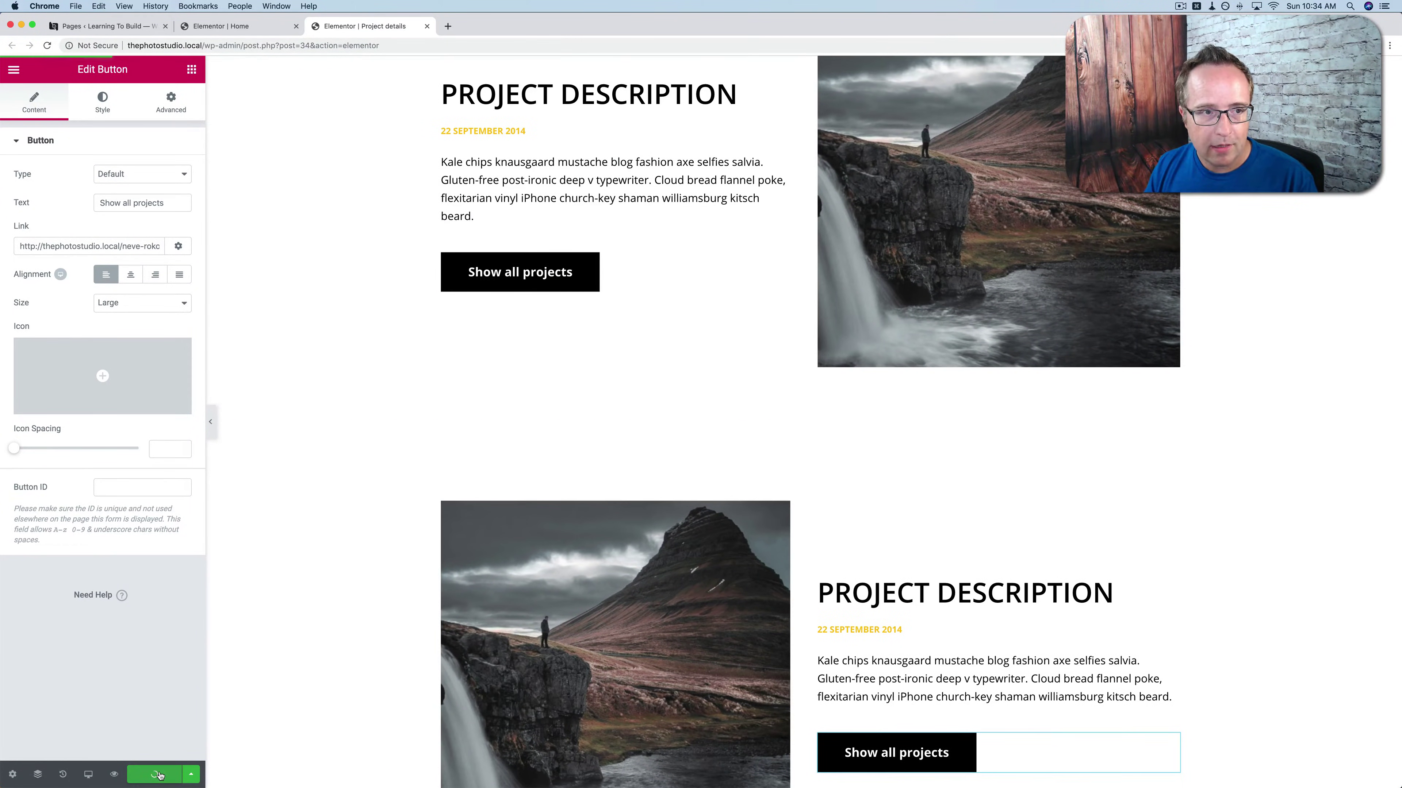
{"action": "left_click", "coordinate": [426, 27]}
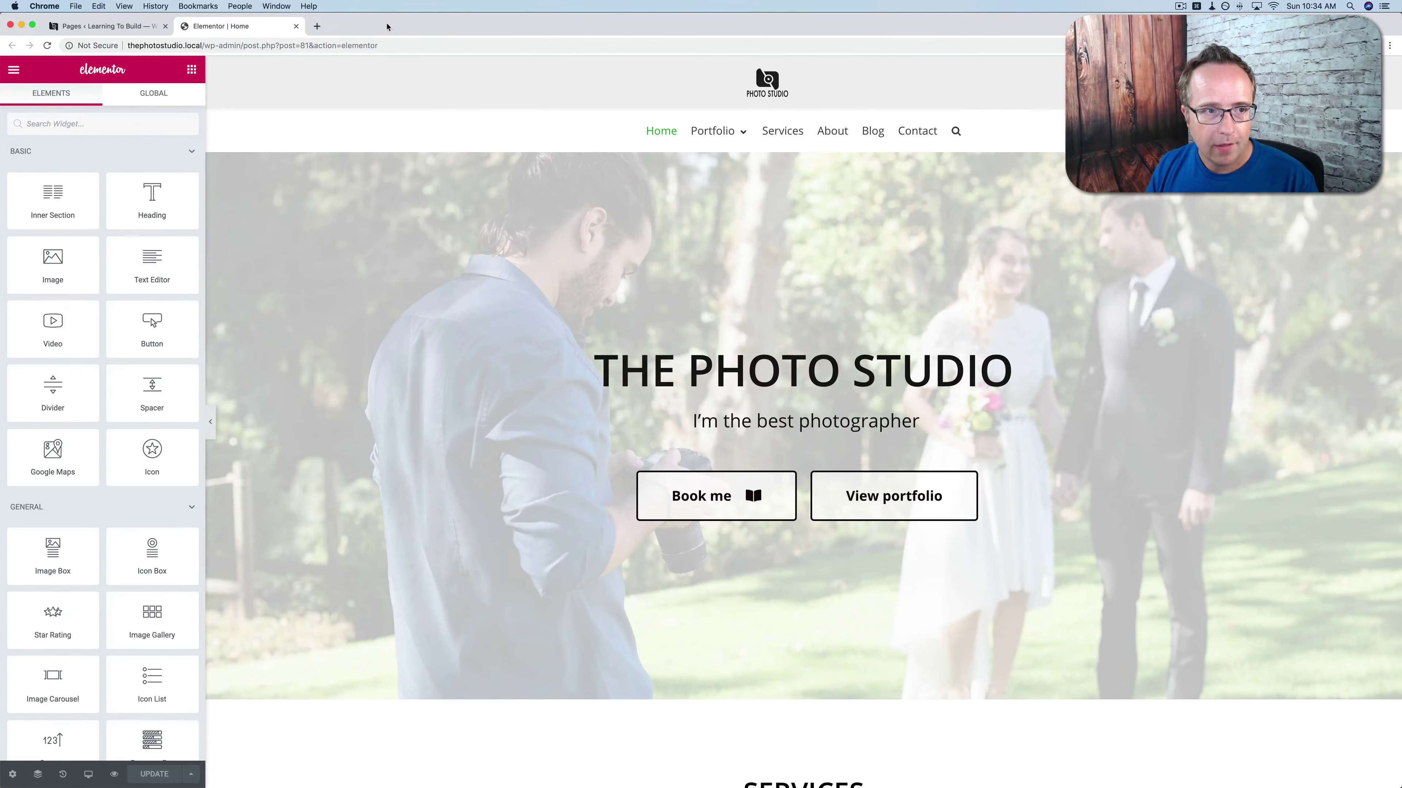
Open the Photo event page for editing with Elementor in a new tab.
{"action": "left_click", "coordinate": [108, 26]}
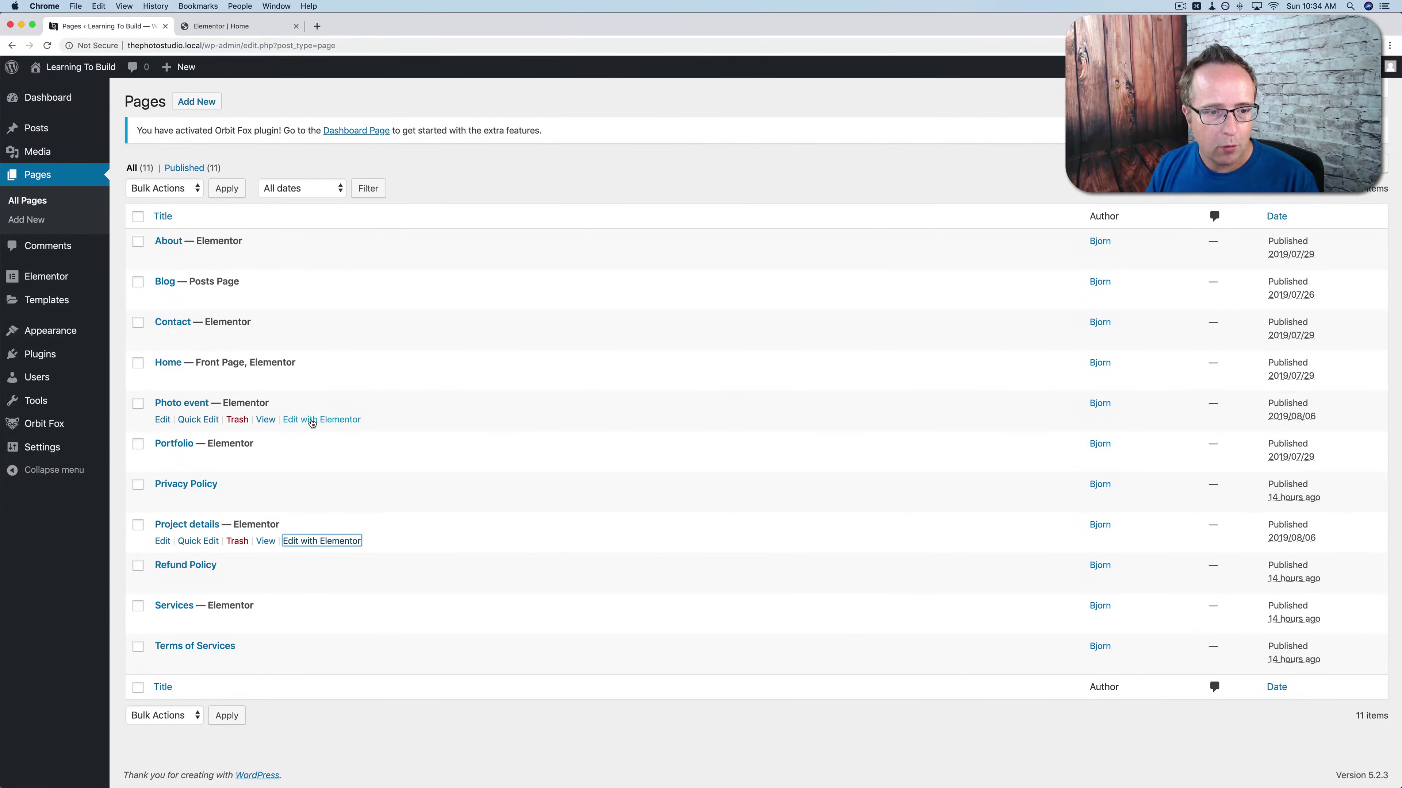
{"action": "left_click", "coordinate": [313, 420], "text": "super"}
{"action": "left_click", "coordinate": [369, 26]}
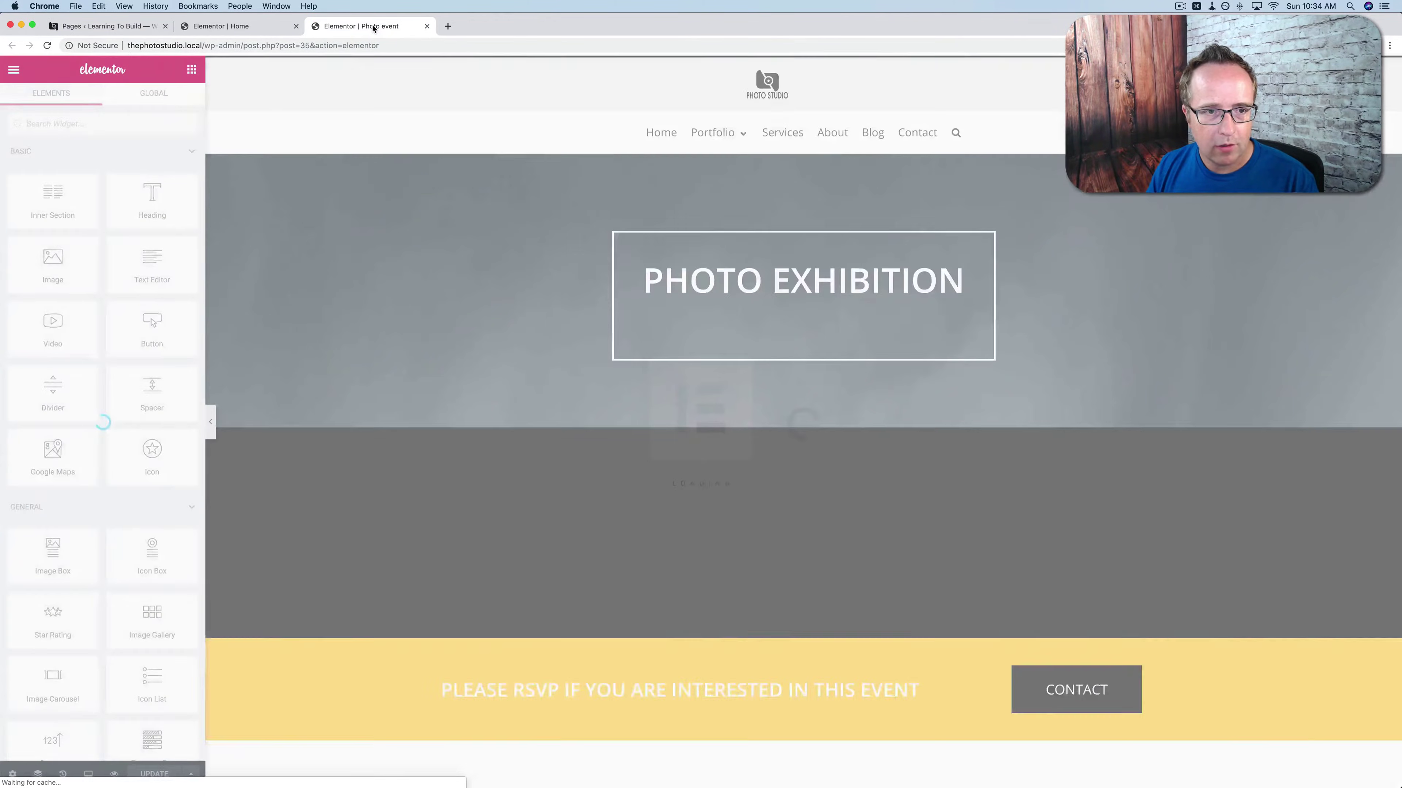
Add a Google Maps widget below the exhibition details and description.
{"action": "scroll", "coordinate": [365, 234], "scroll_direction": "down", "scroll_amount": 15}
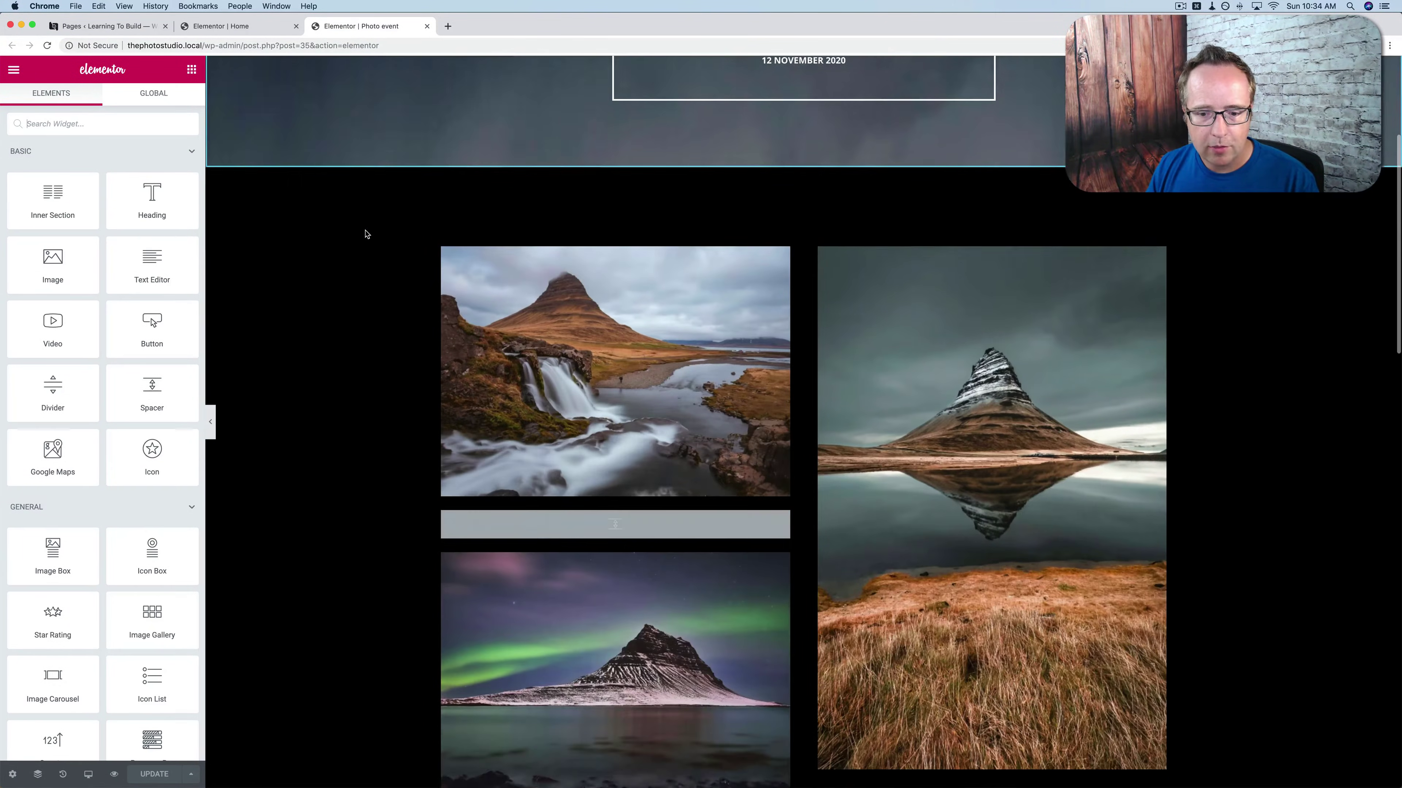
{"action": "scroll", "coordinate": [365, 233], "scroll_direction": "down", "scroll_amount": 5}
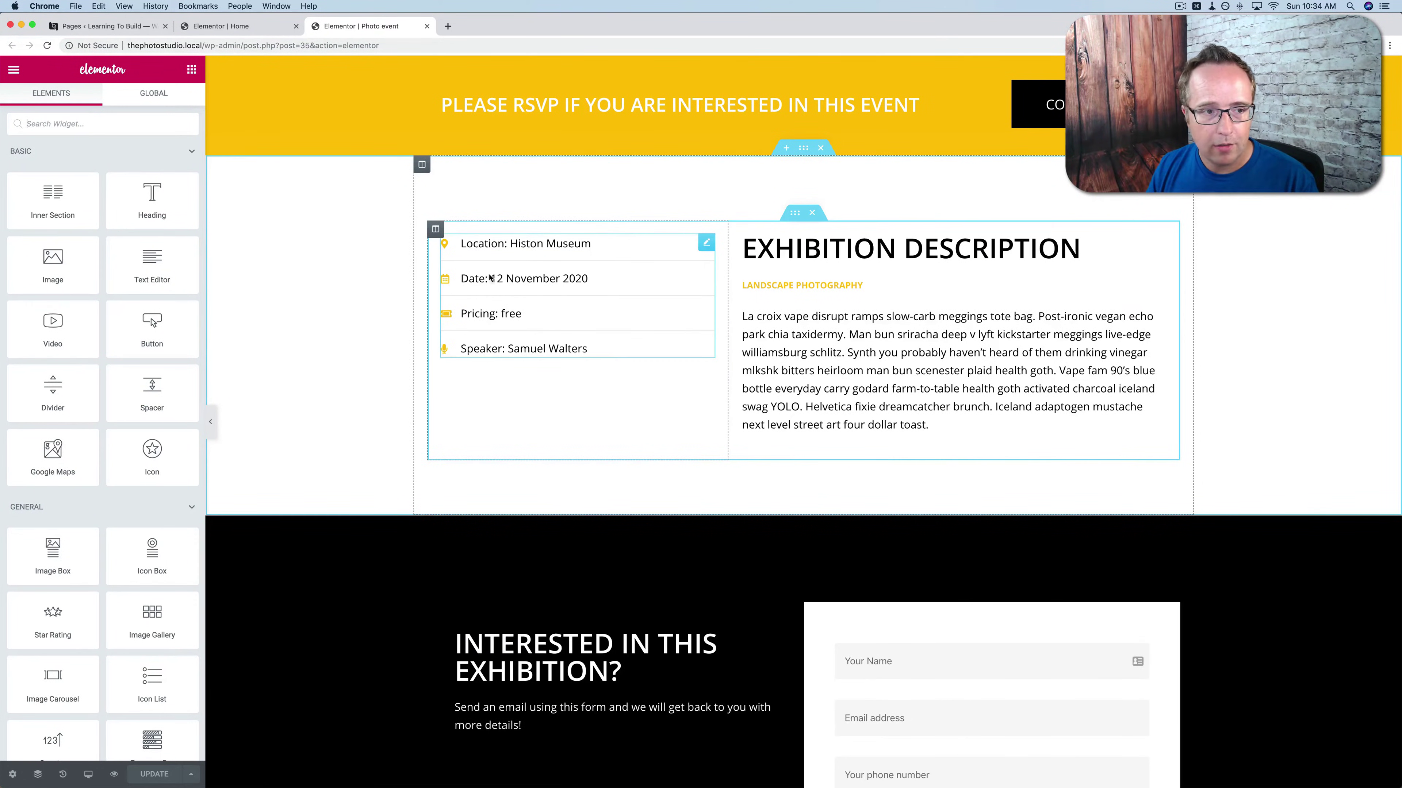
{"action": "type", "text": "map"}
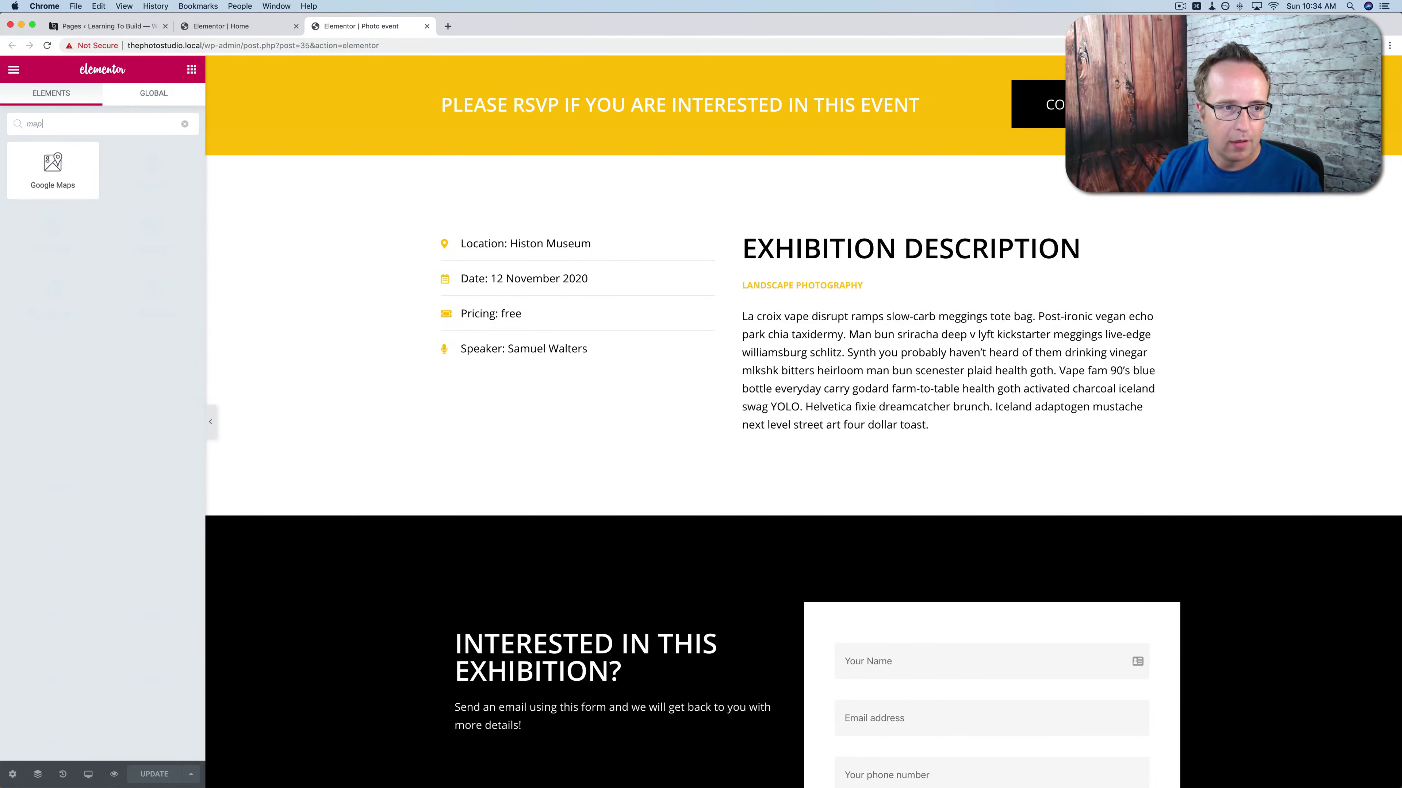
{"action": "left_click_drag", "start_coordinate": [75, 173], "coordinate": [618, 431]}
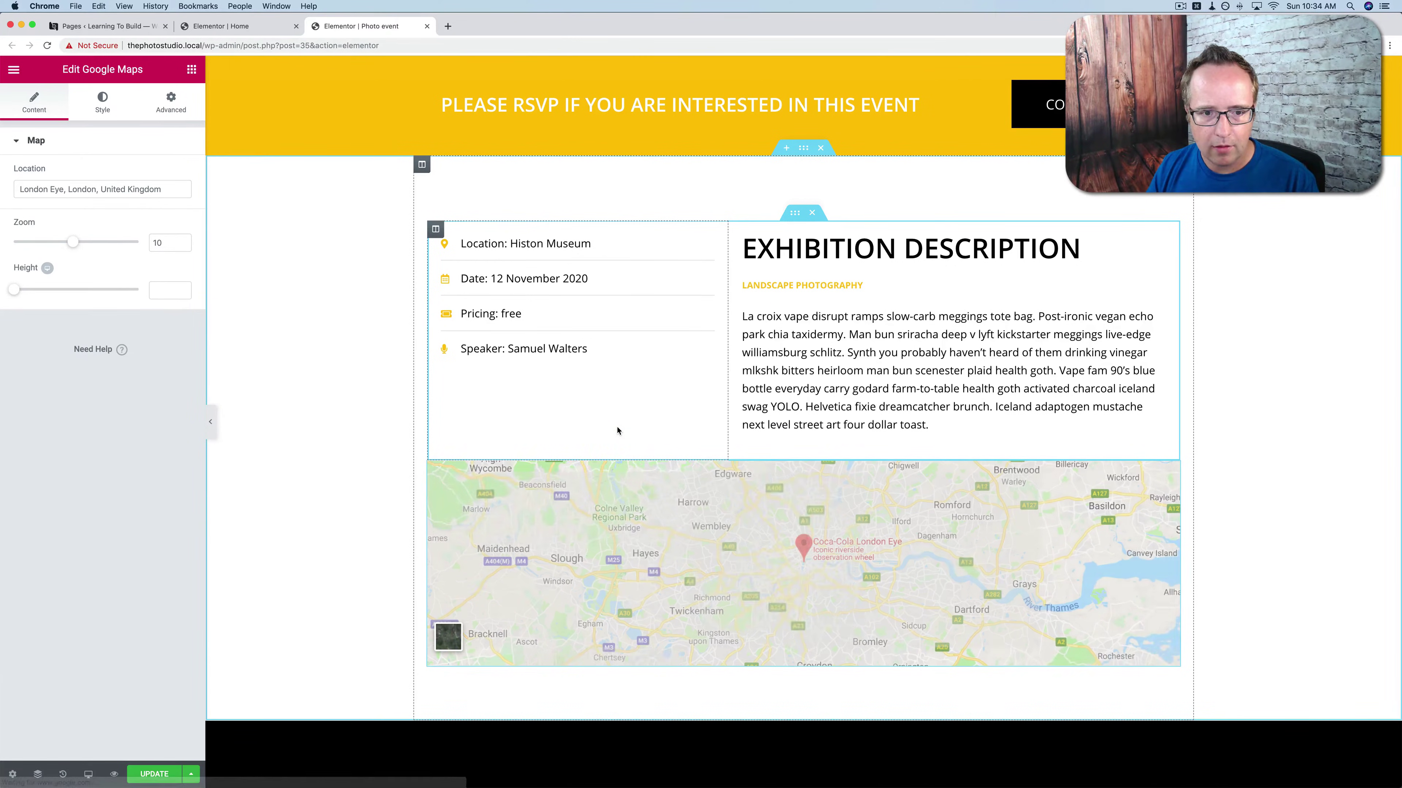
{"action": "scroll", "coordinate": [618, 431], "scroll_direction": "down", "scroll_amount": 1}
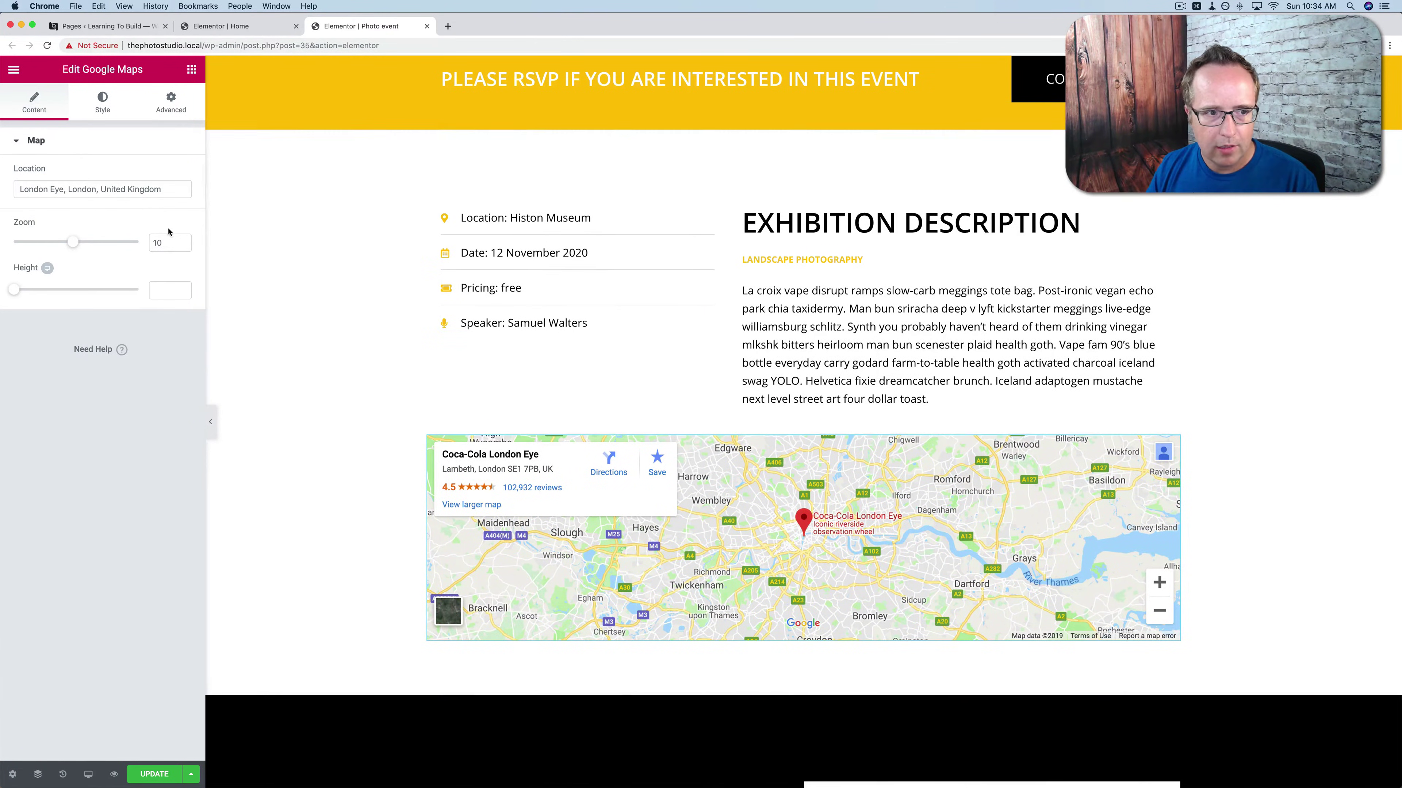
Set the map's location to Histon Museum and its zoom to 14, and update the Photo event page.
{"action": "triple_click", "coordinate": [146, 191]}
{"action": "type", "text": "Hist"}
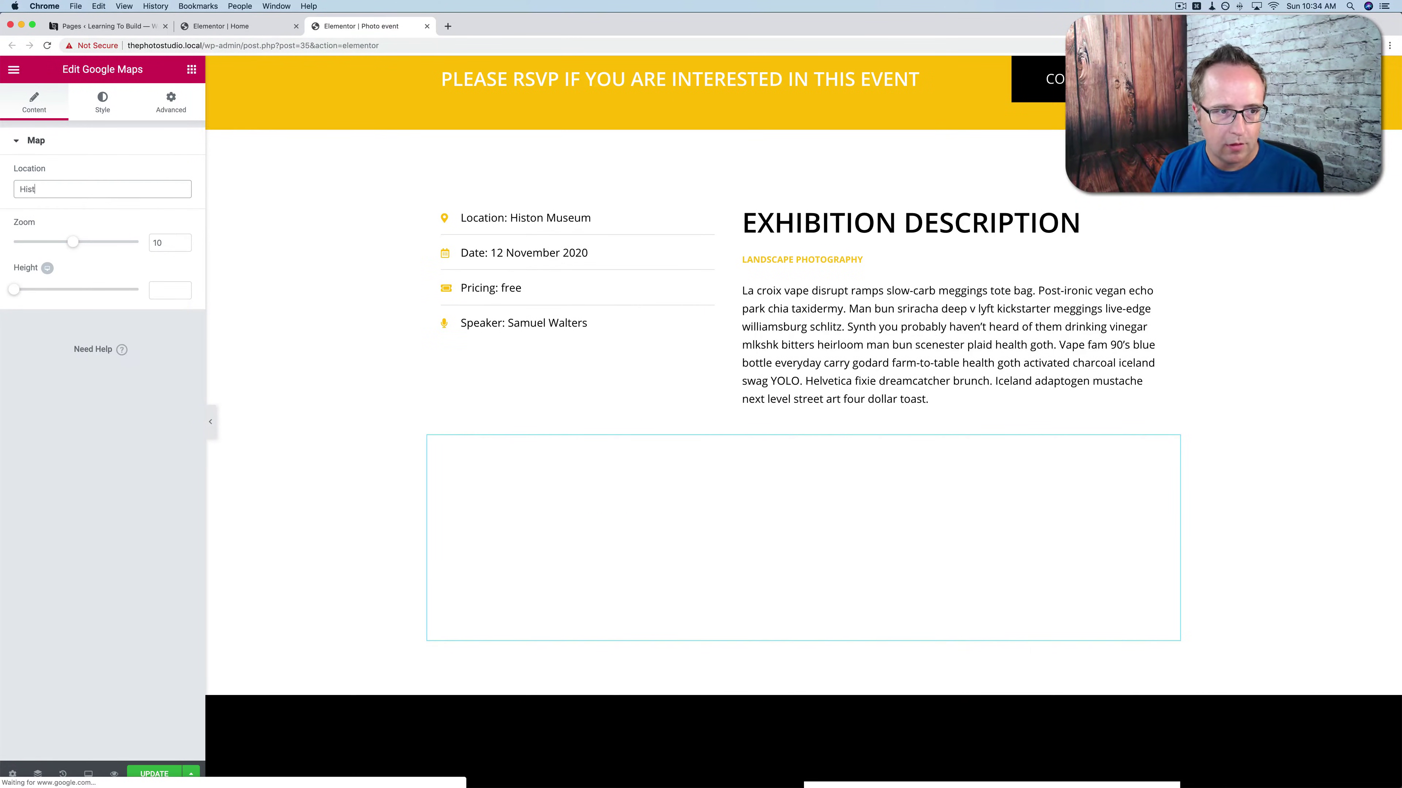
{"action": "type", "text": "on Museu"}
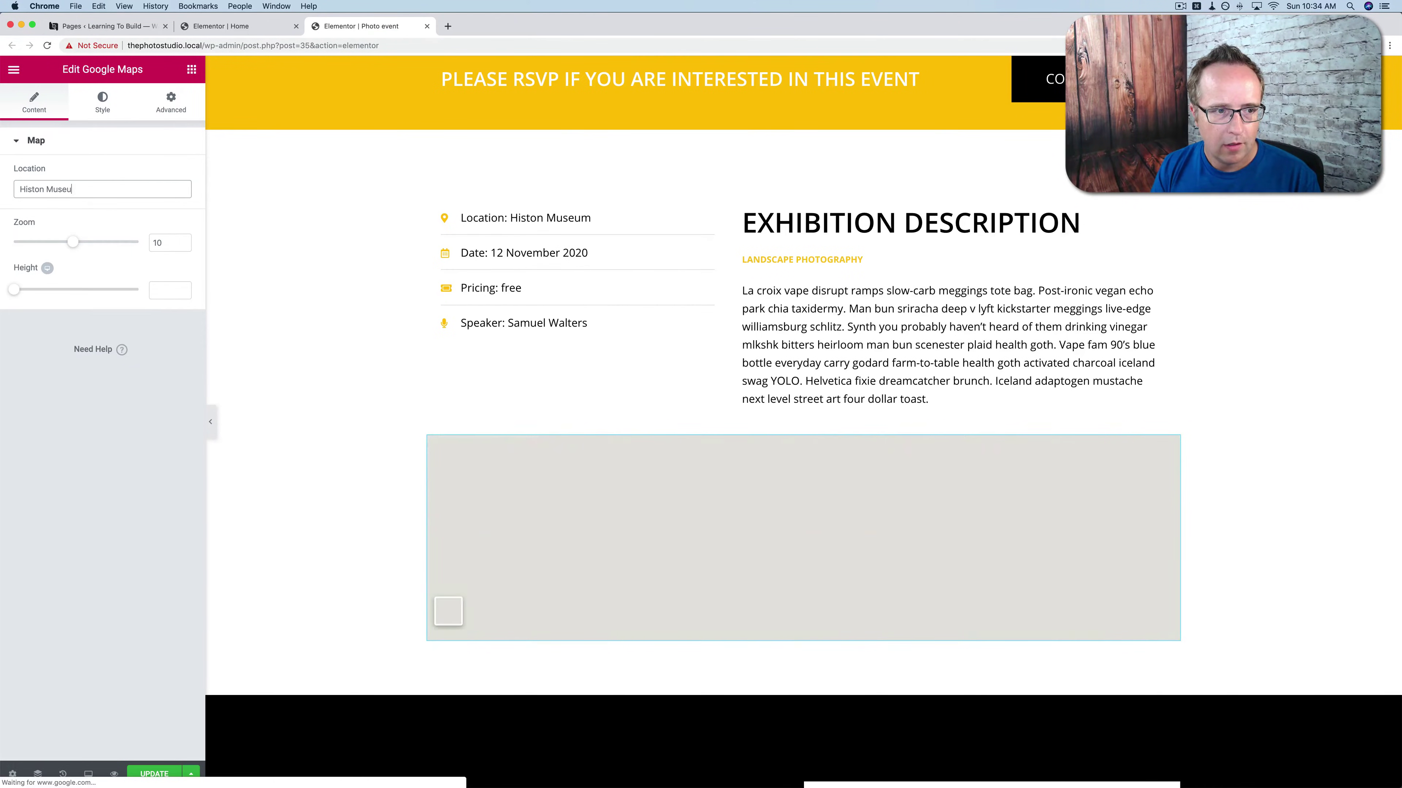
{"action": "type", "text": "m"}
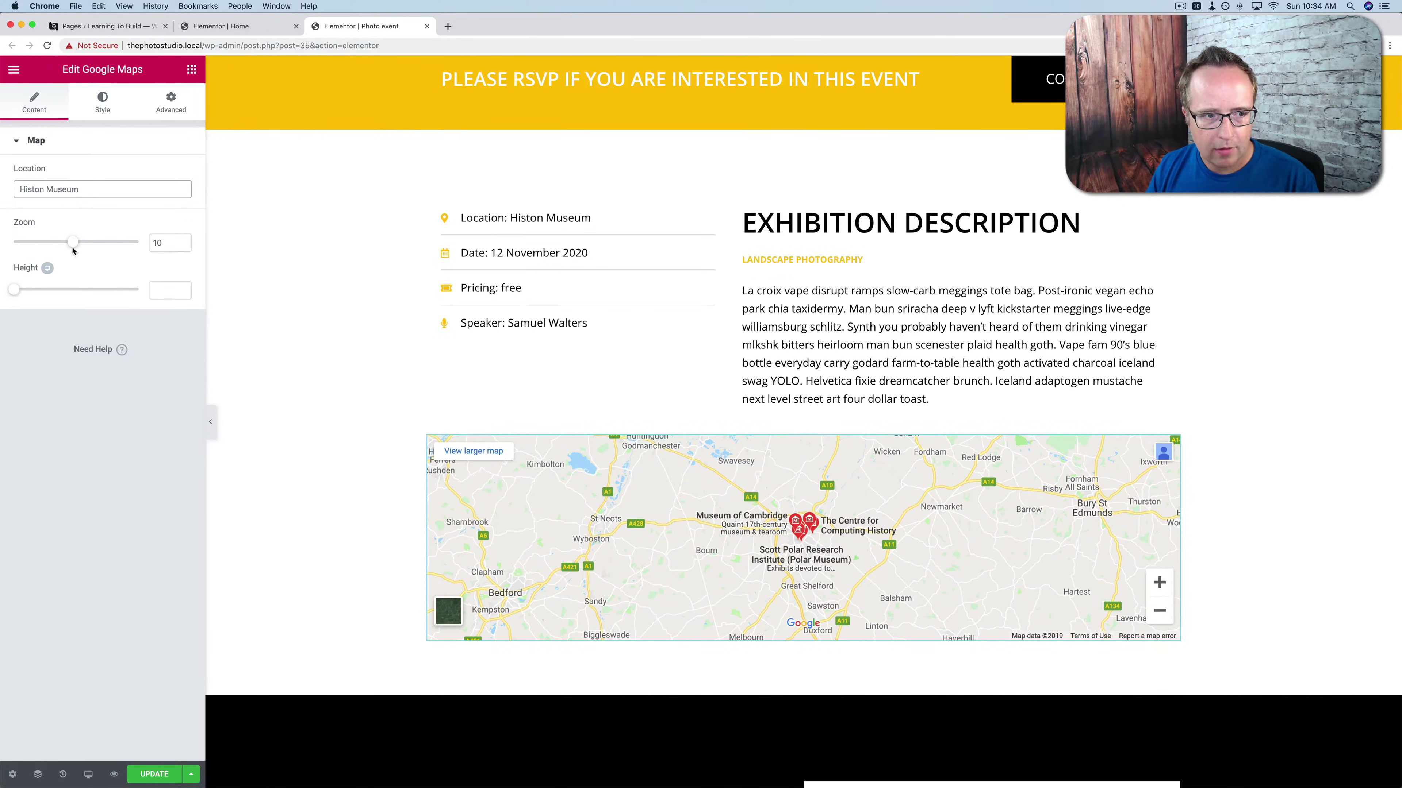
{"action": "left_click_drag", "start_coordinate": [74, 248], "coordinate": [85, 249]}
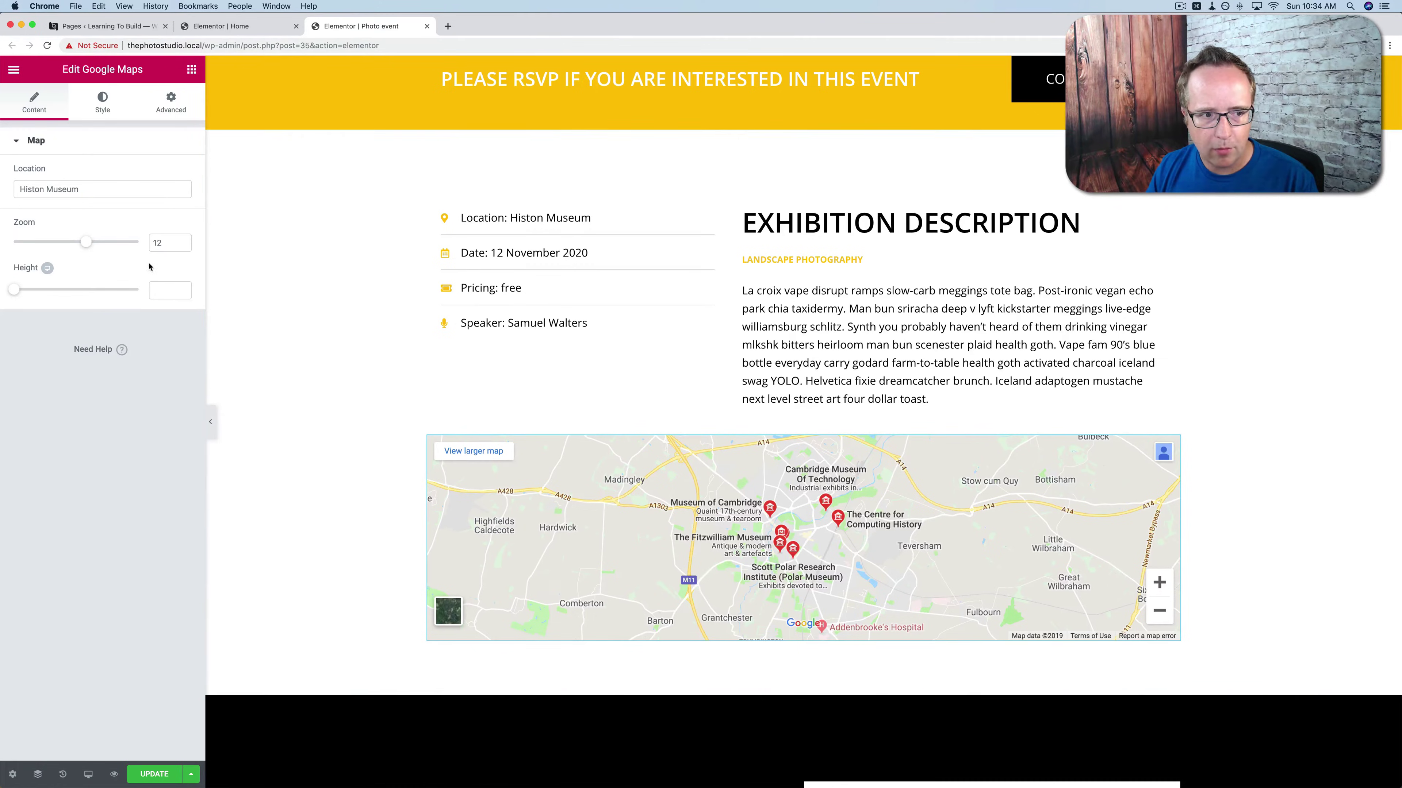
{"action": "left_click_drag", "start_coordinate": [88, 248], "coordinate": [102, 248]}
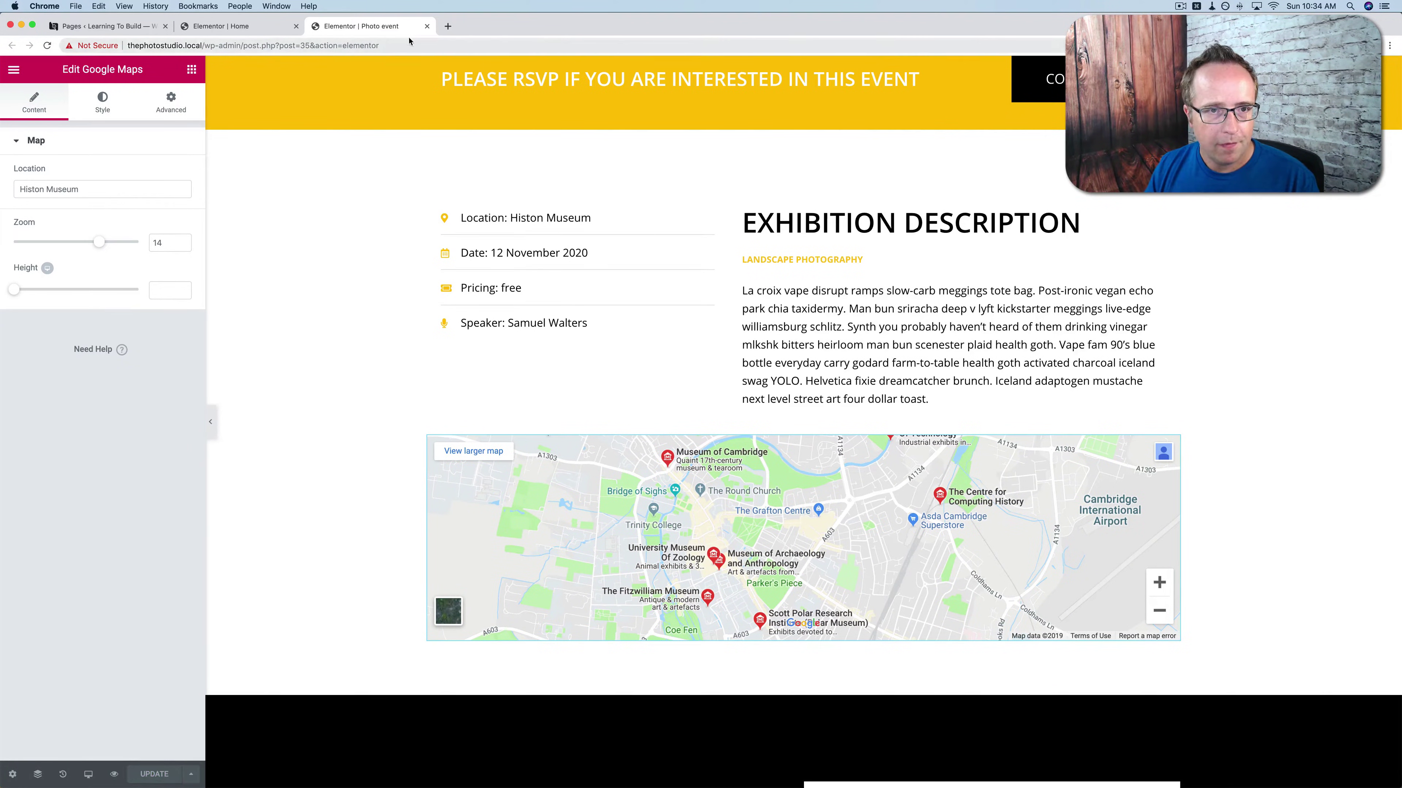
Close the Photo event page editor and open the live site in a new tab.
{"action": "left_click", "coordinate": [427, 26]}
{"action": "left_click", "coordinate": [129, 29]}
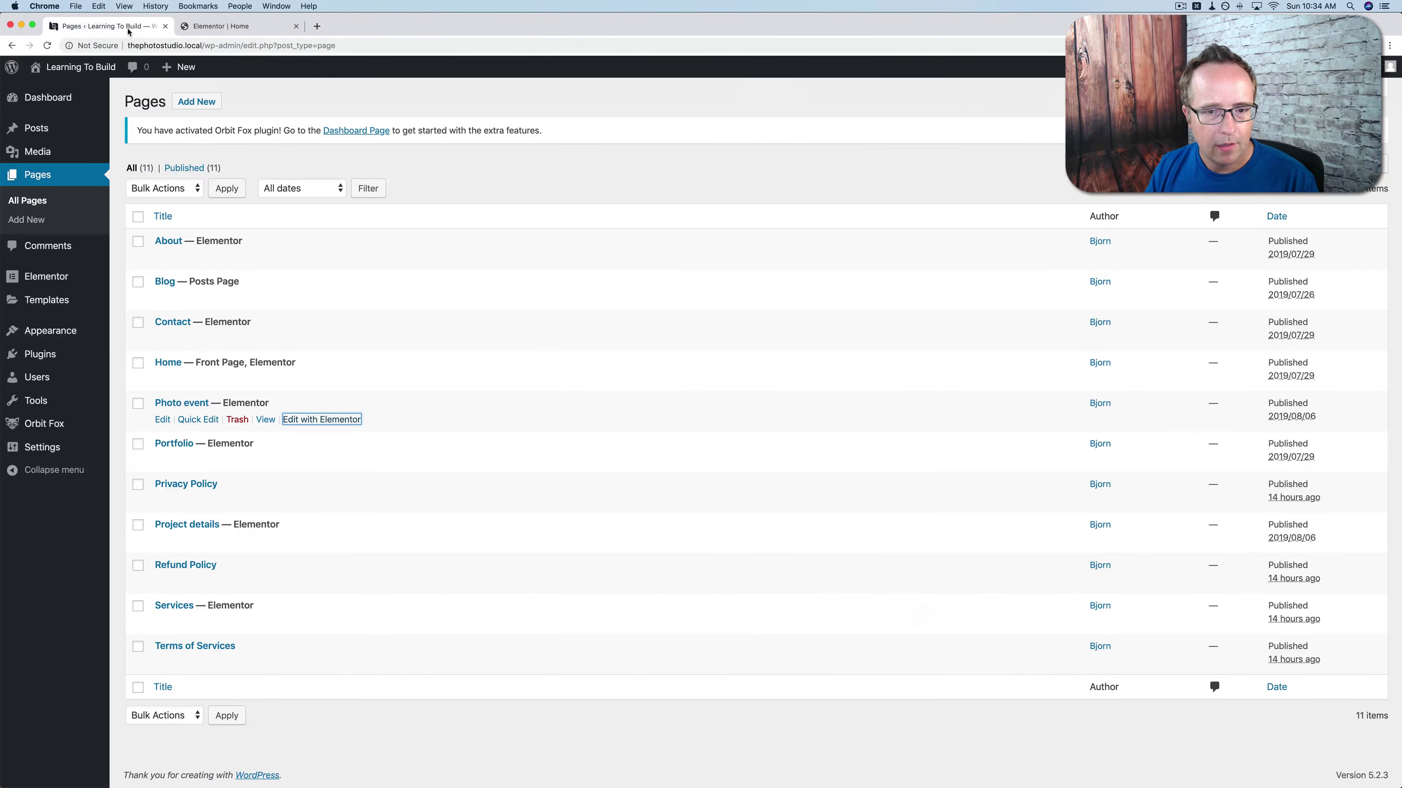
{"action": "mouse_move", "coordinate": [72, 69]}
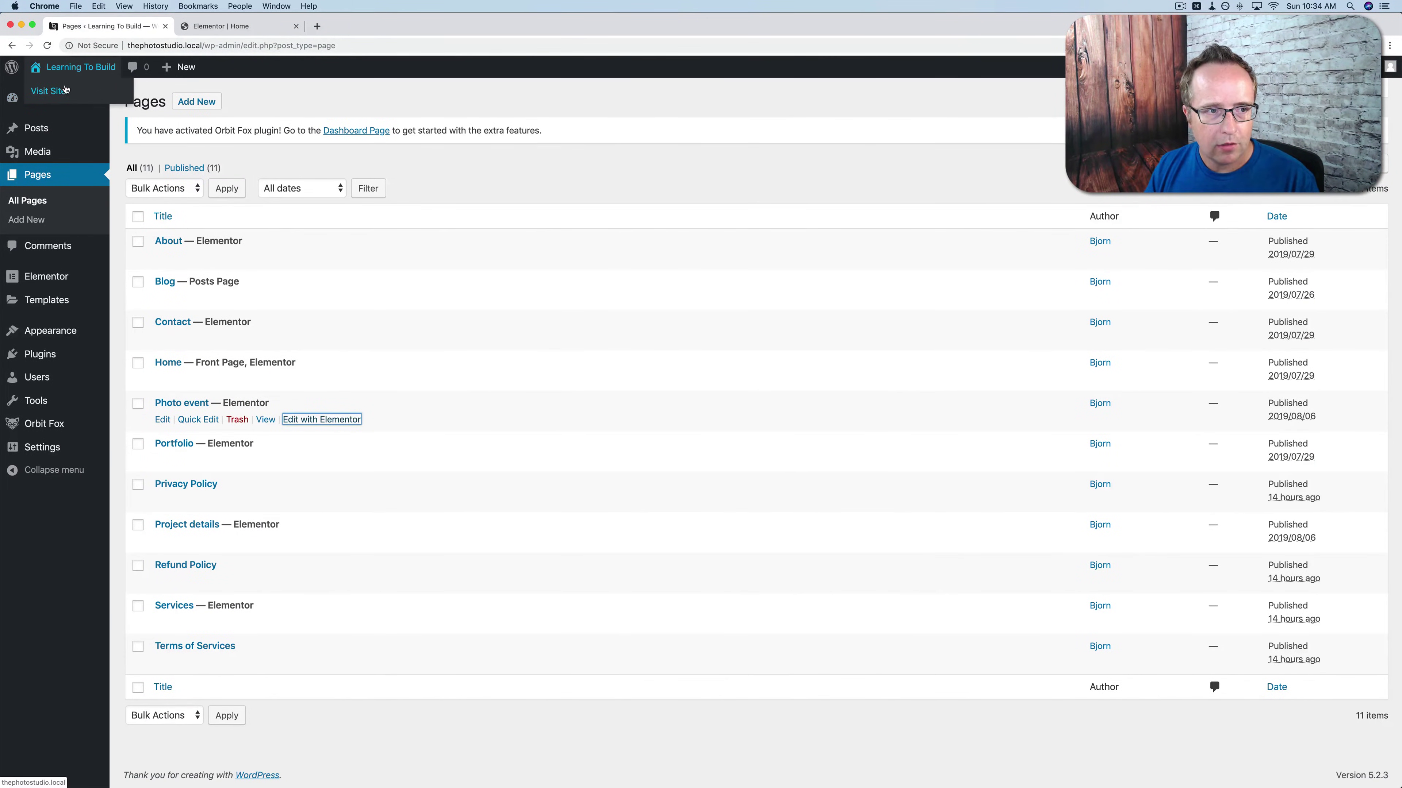
{"action": "left_click", "coordinate": [367, 26]}
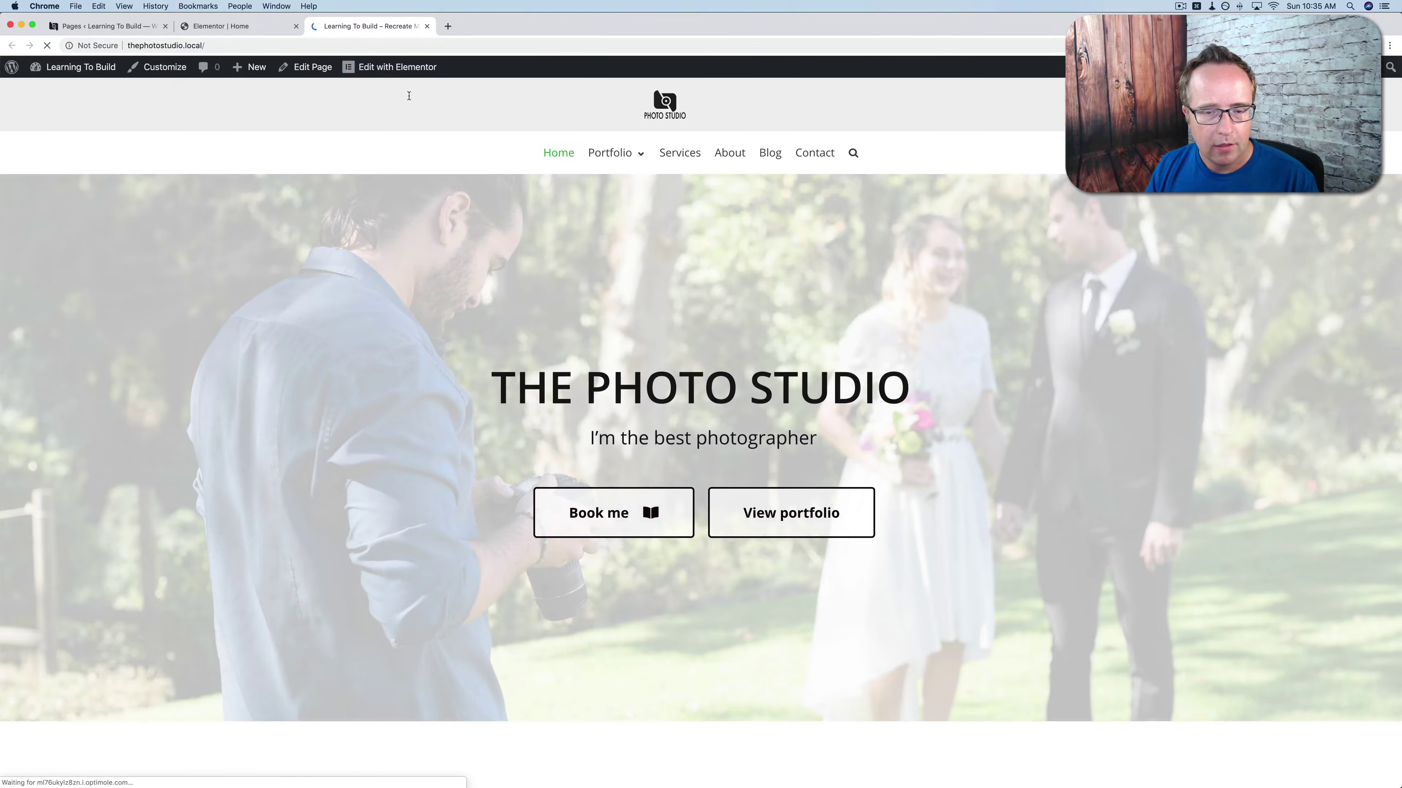
Review the live Home page from the banner down to the contact and follow sections.
{"action": "scroll", "coordinate": [407, 296], "scroll_direction": "down", "scroll_amount": 20}
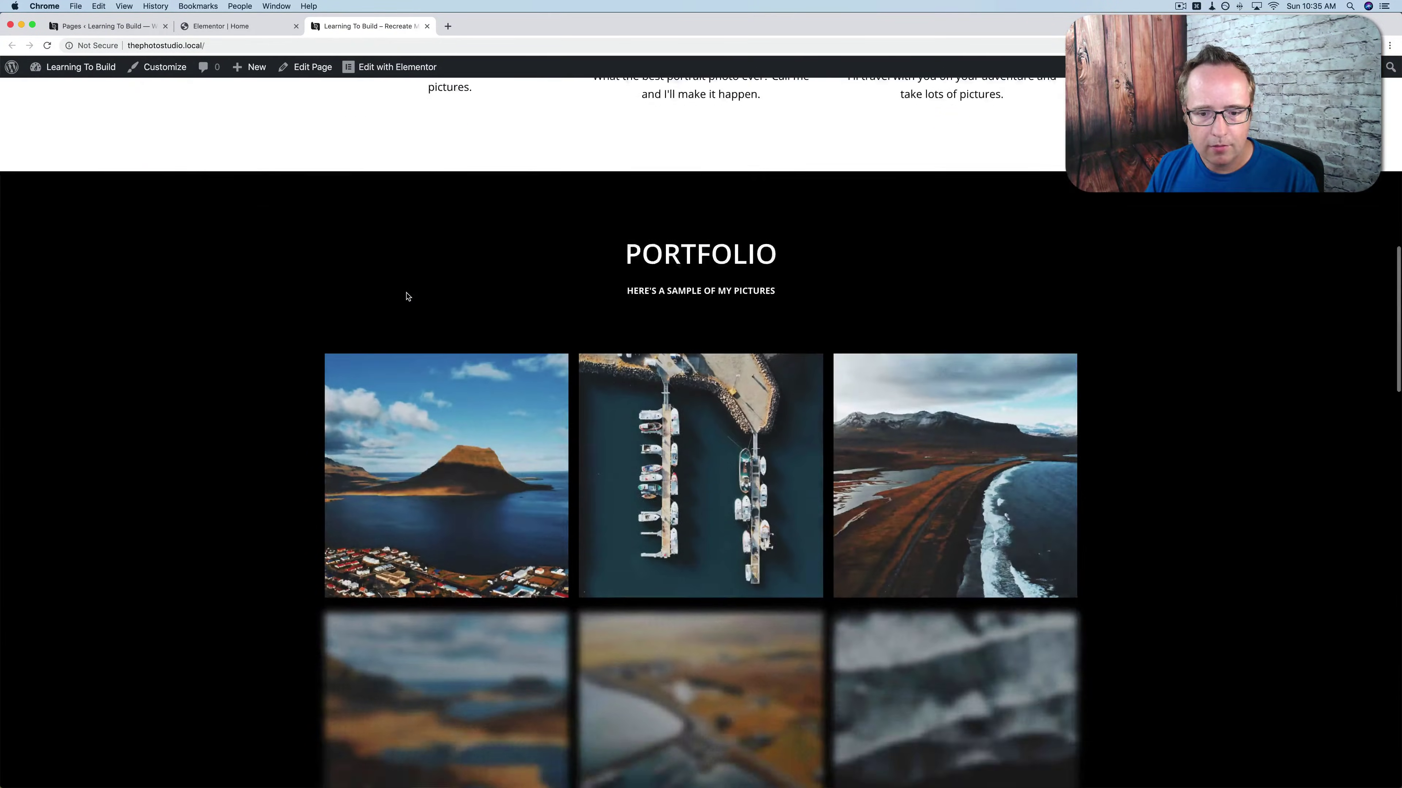
{"action": "scroll", "coordinate": [407, 296], "scroll_direction": "down", "scroll_amount": 20}
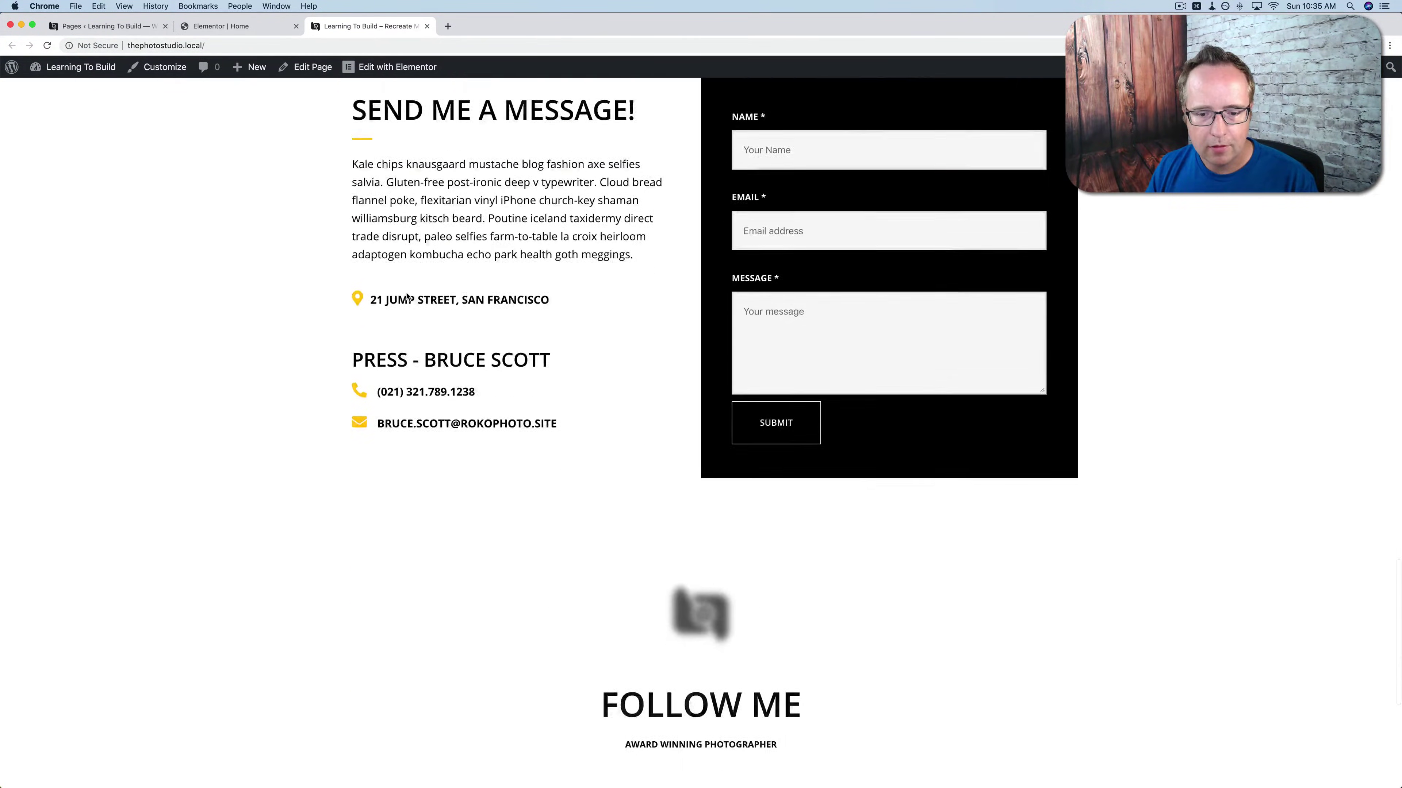
{"action": "scroll", "coordinate": [407, 296], "scroll_direction": "up", "scroll_amount": 20}
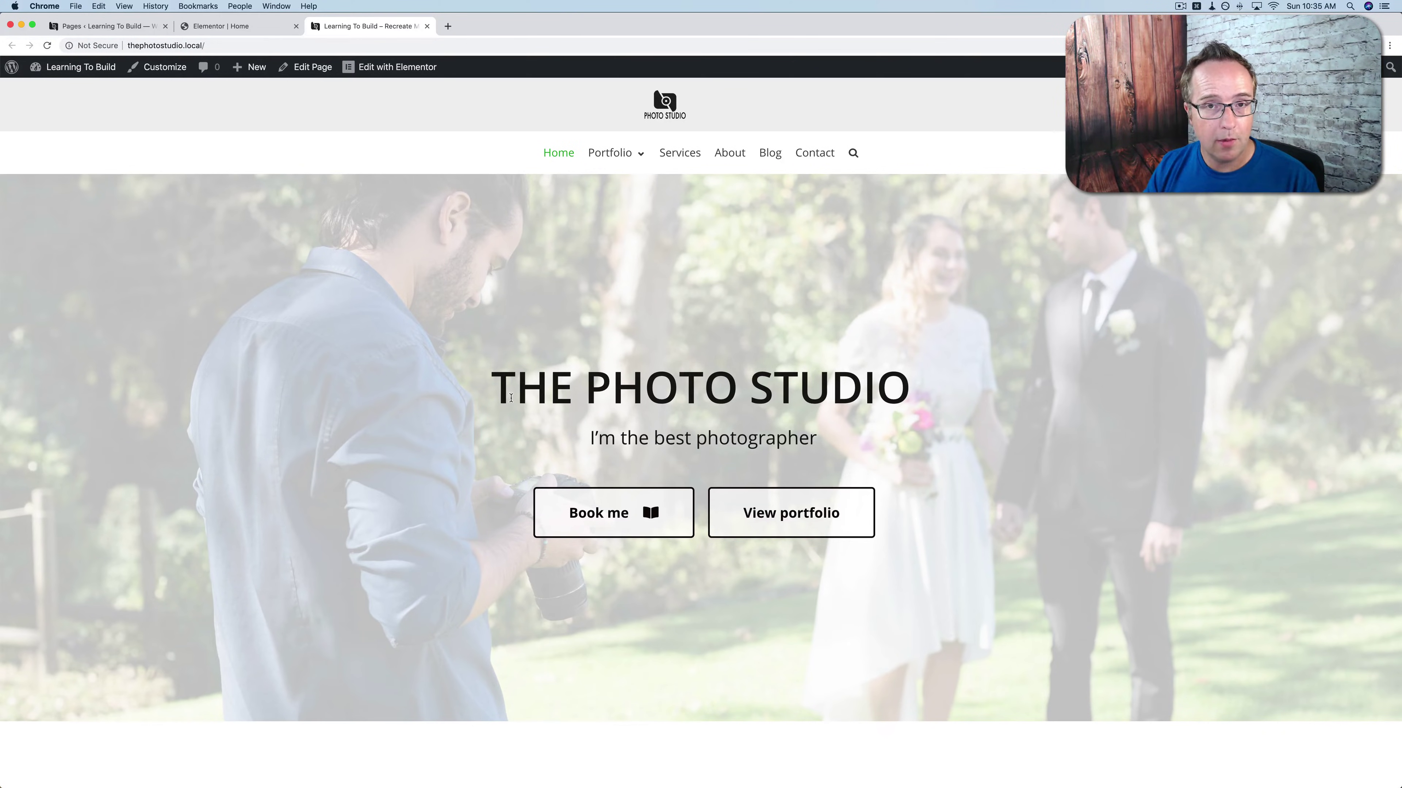
Open the live Project details page under Portfolio and review its content.
{"action": "mouse_move", "coordinate": [632, 151]}
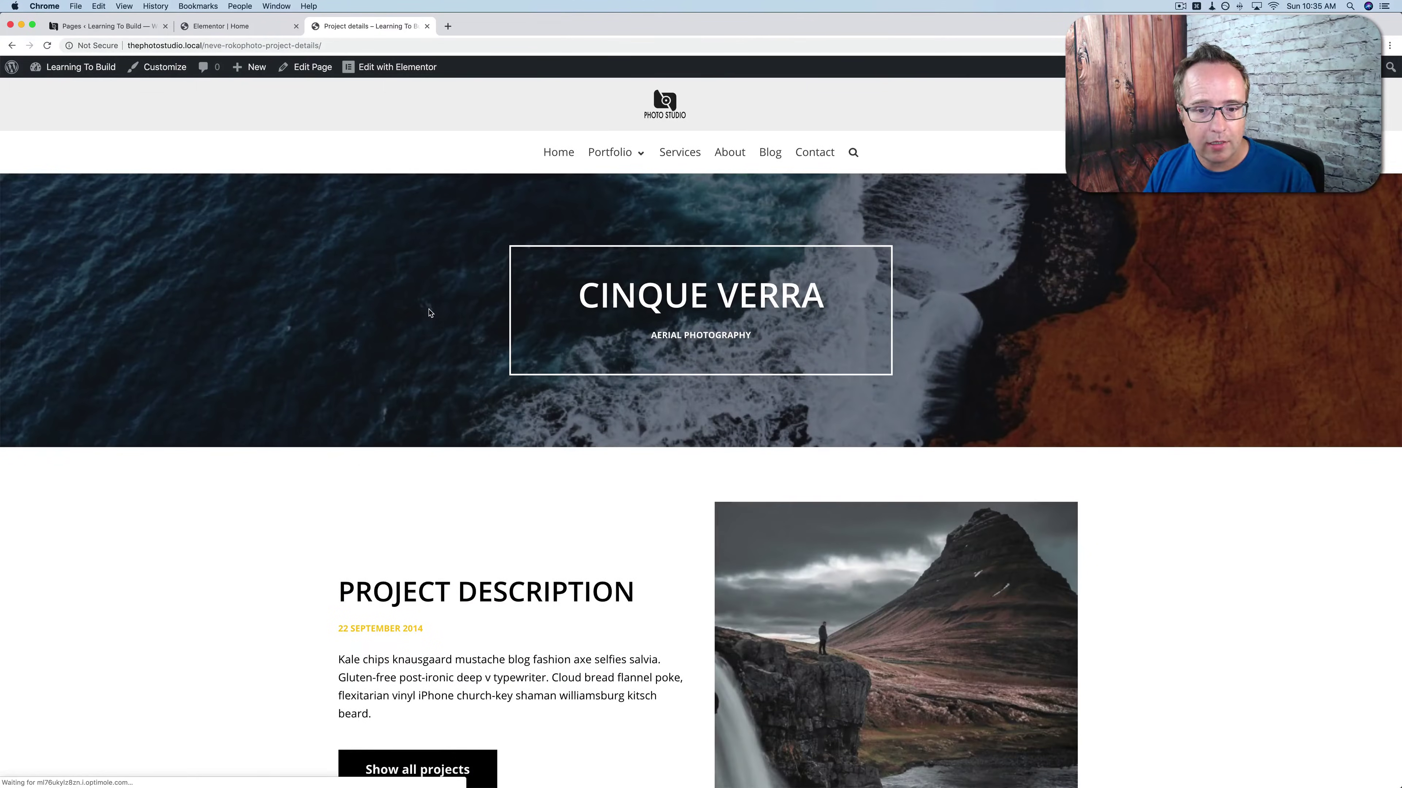
{"action": "scroll", "coordinate": [429, 225], "scroll_direction": "down", "scroll_amount": 10}
{"action": "scroll", "coordinate": [428, 312], "scroll_direction": "up", "scroll_amount": 15}
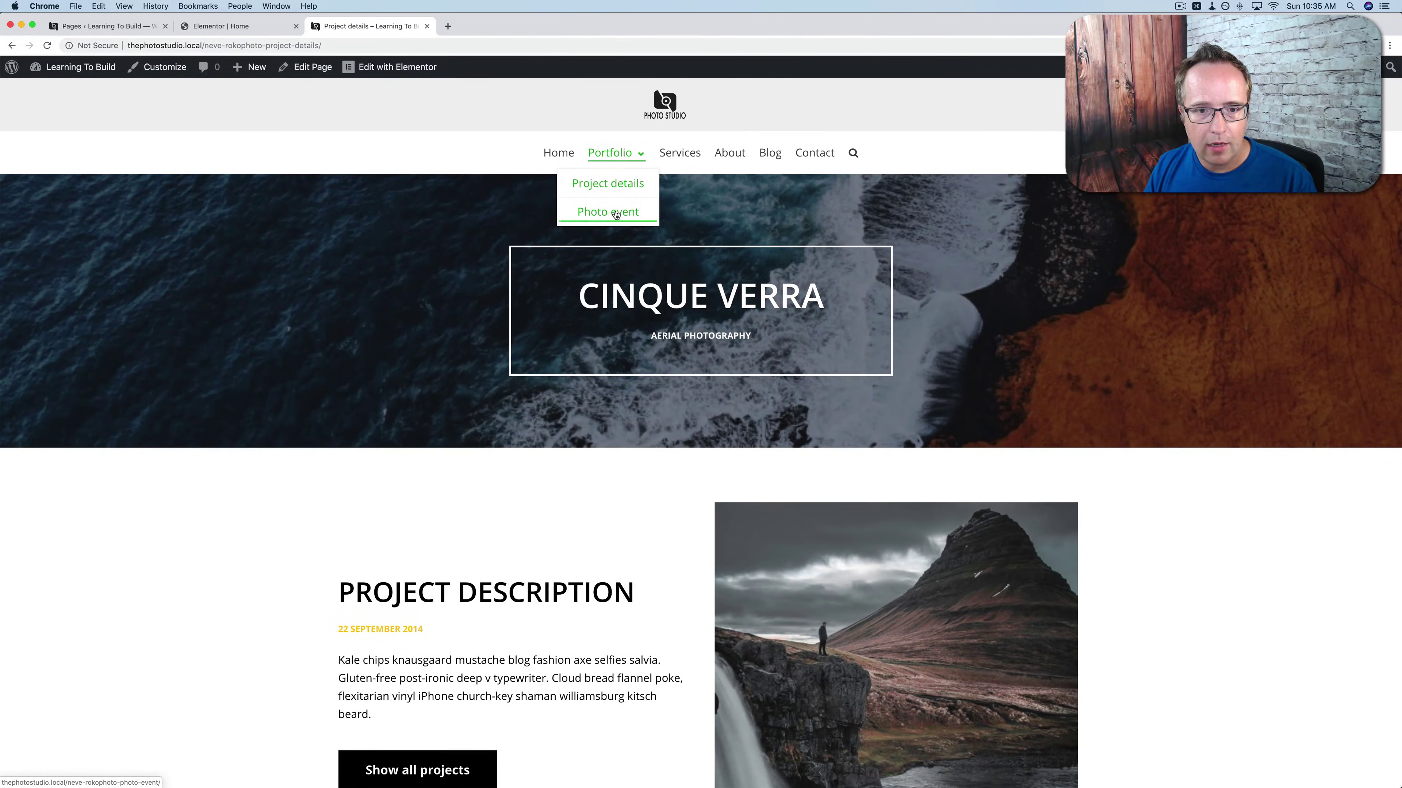
Open the live Photo event page under Portfolio and review it from the banner to the footer.
{"action": "left_click", "coordinate": [615, 214]}
{"action": "scroll", "coordinate": [402, 261], "scroll_direction": "down", "scroll_amount": 10}
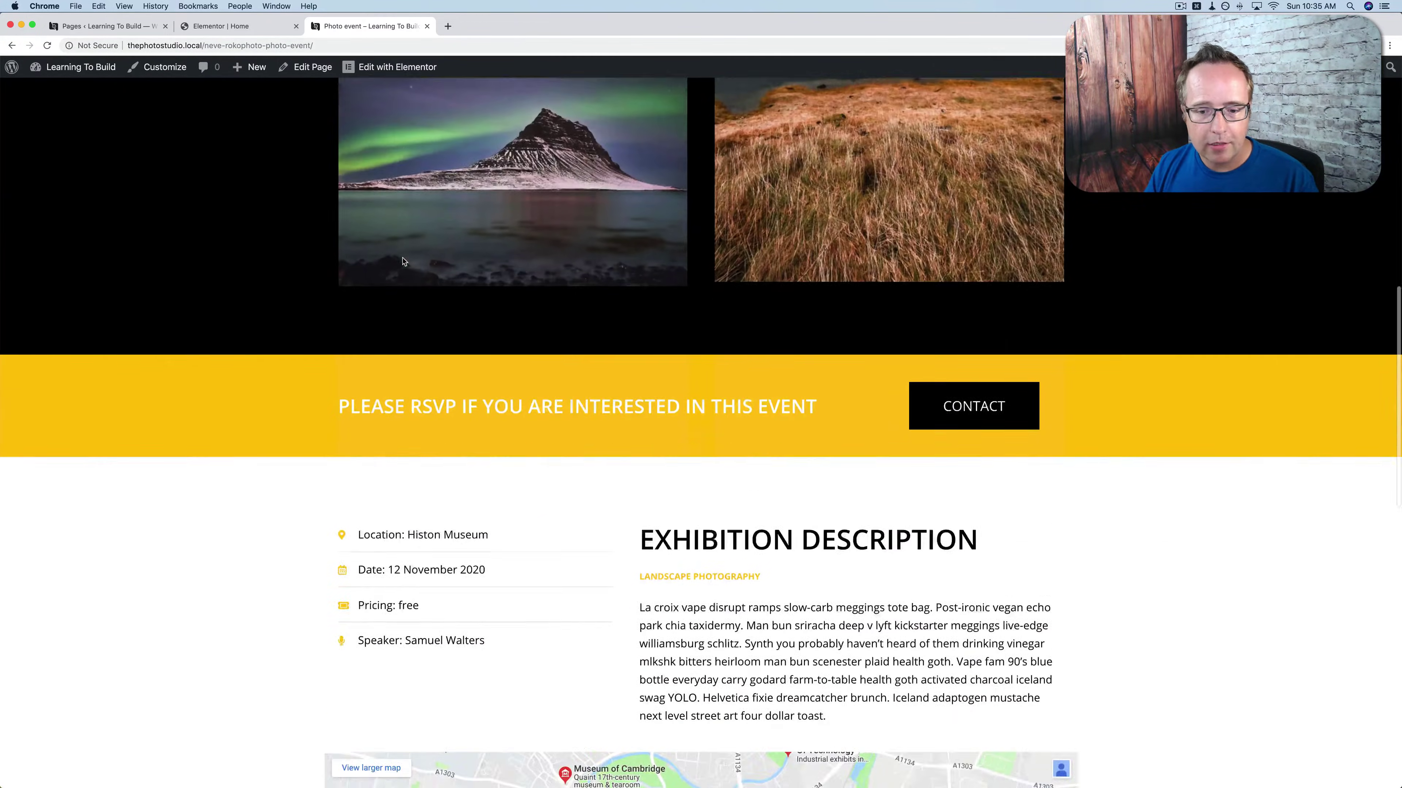
{"action": "scroll", "coordinate": [403, 261], "scroll_direction": "down", "scroll_amount": 15}
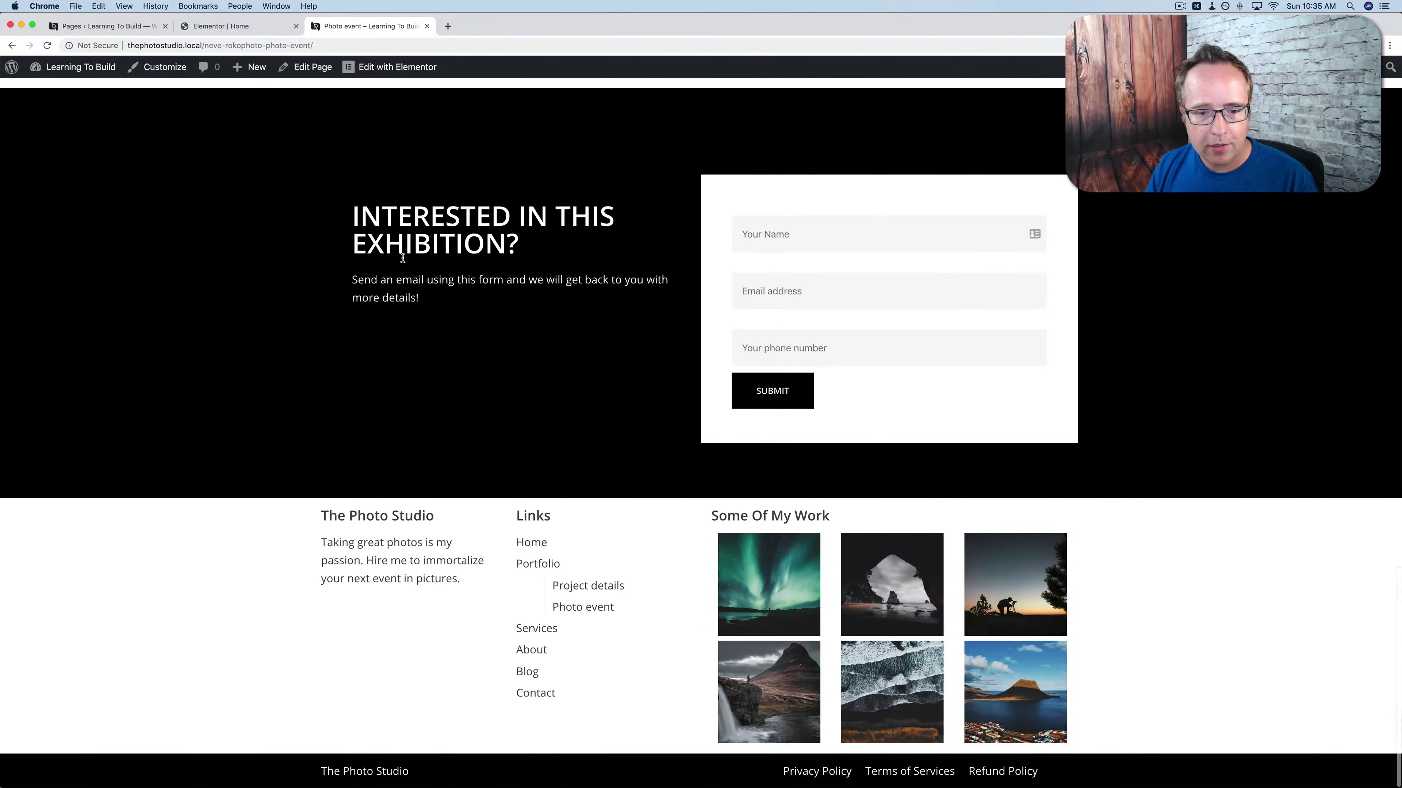
{"action": "scroll", "coordinate": [403, 260], "scroll_direction": "up", "scroll_amount": 20}
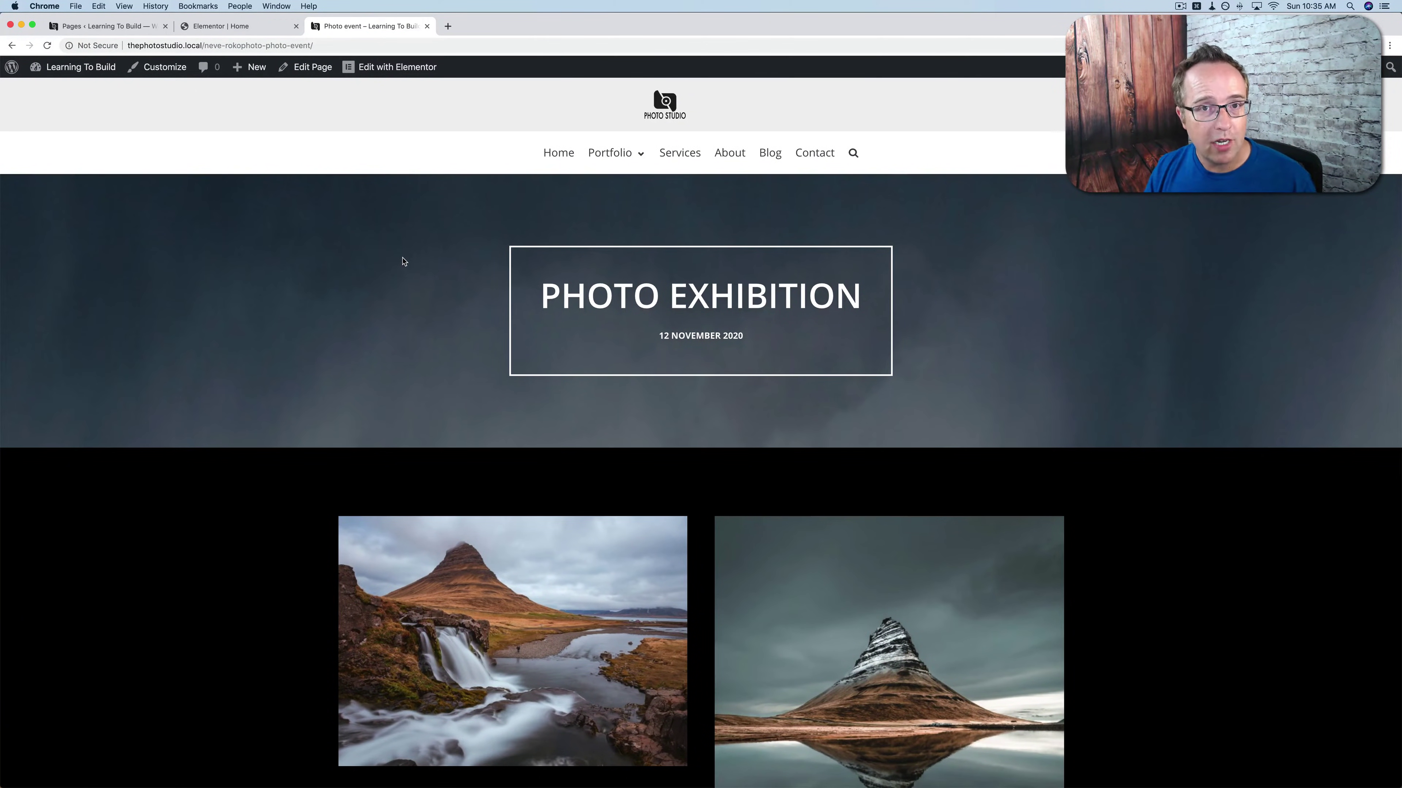
Review the live Services page and the live About page, including its My Story section.
{"action": "left_click", "coordinate": [674, 159]}
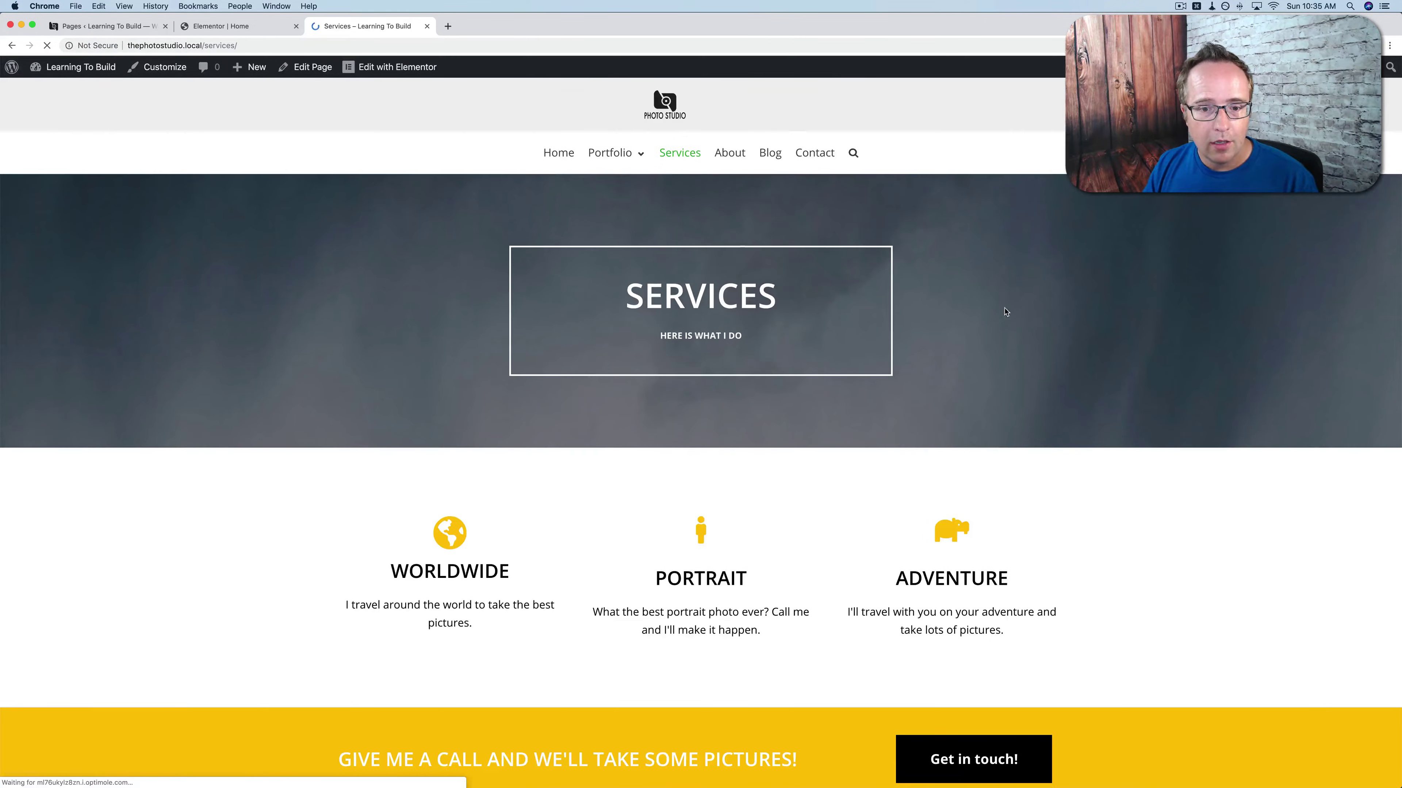
{"action": "scroll", "coordinate": [988, 287], "scroll_direction": "down", "scroll_amount": 4}
{"action": "scroll", "coordinate": [914, 410], "scroll_direction": "up", "scroll_amount": 5}
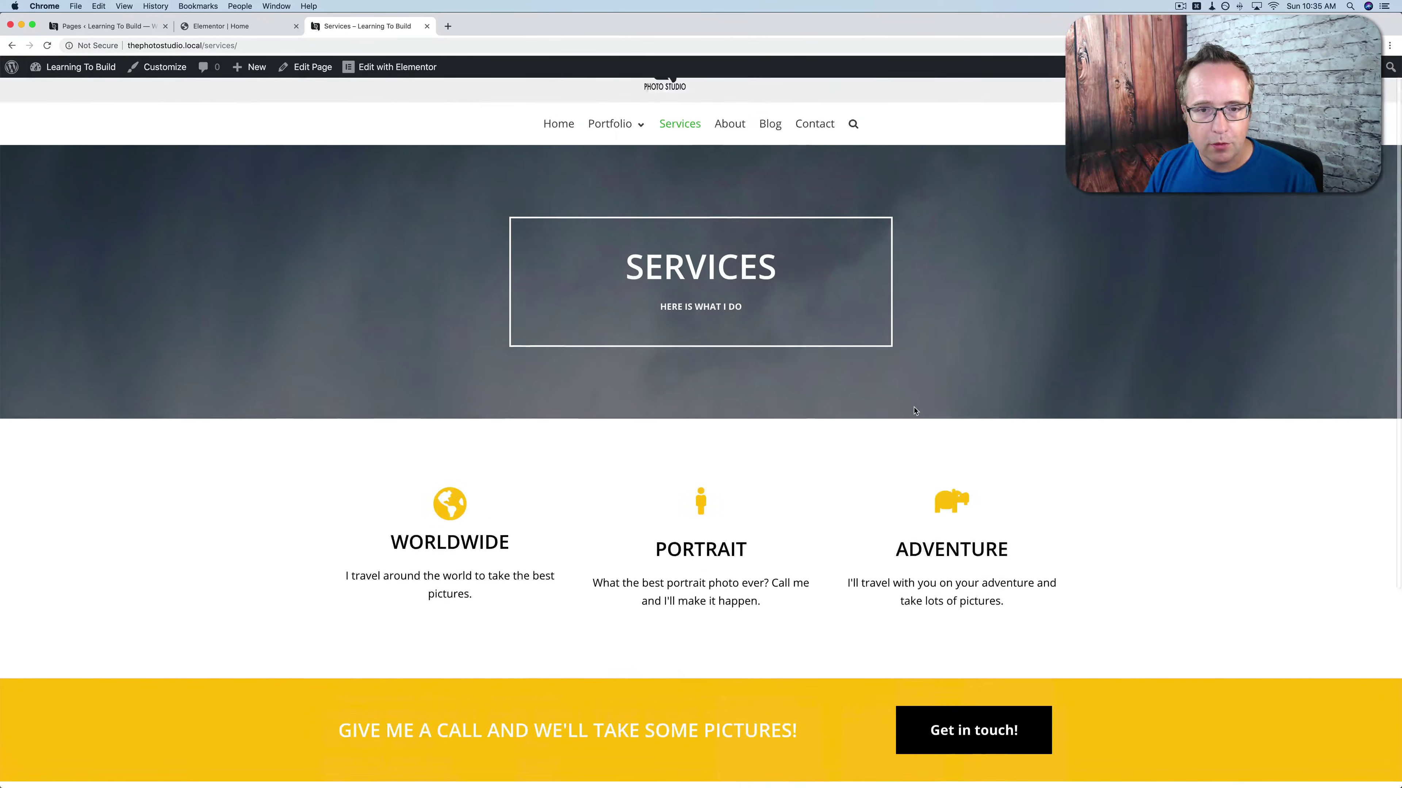
{"action": "left_click", "coordinate": [730, 152]}
{"action": "scroll", "coordinate": [1007, 247], "scroll_direction": "down", "scroll_amount": 10}
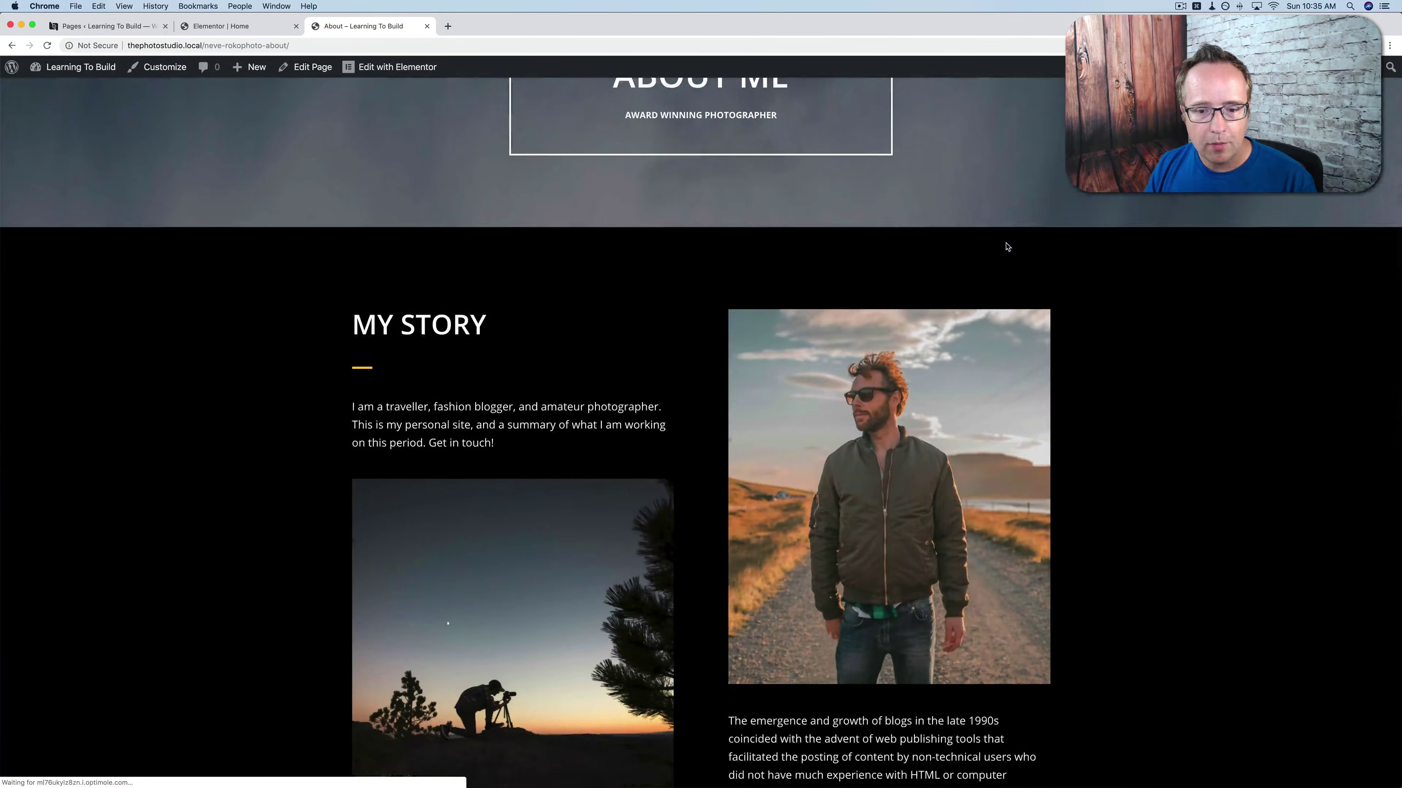
{"action": "scroll", "coordinate": [1007, 246], "scroll_direction": "up", "scroll_amount": 10}
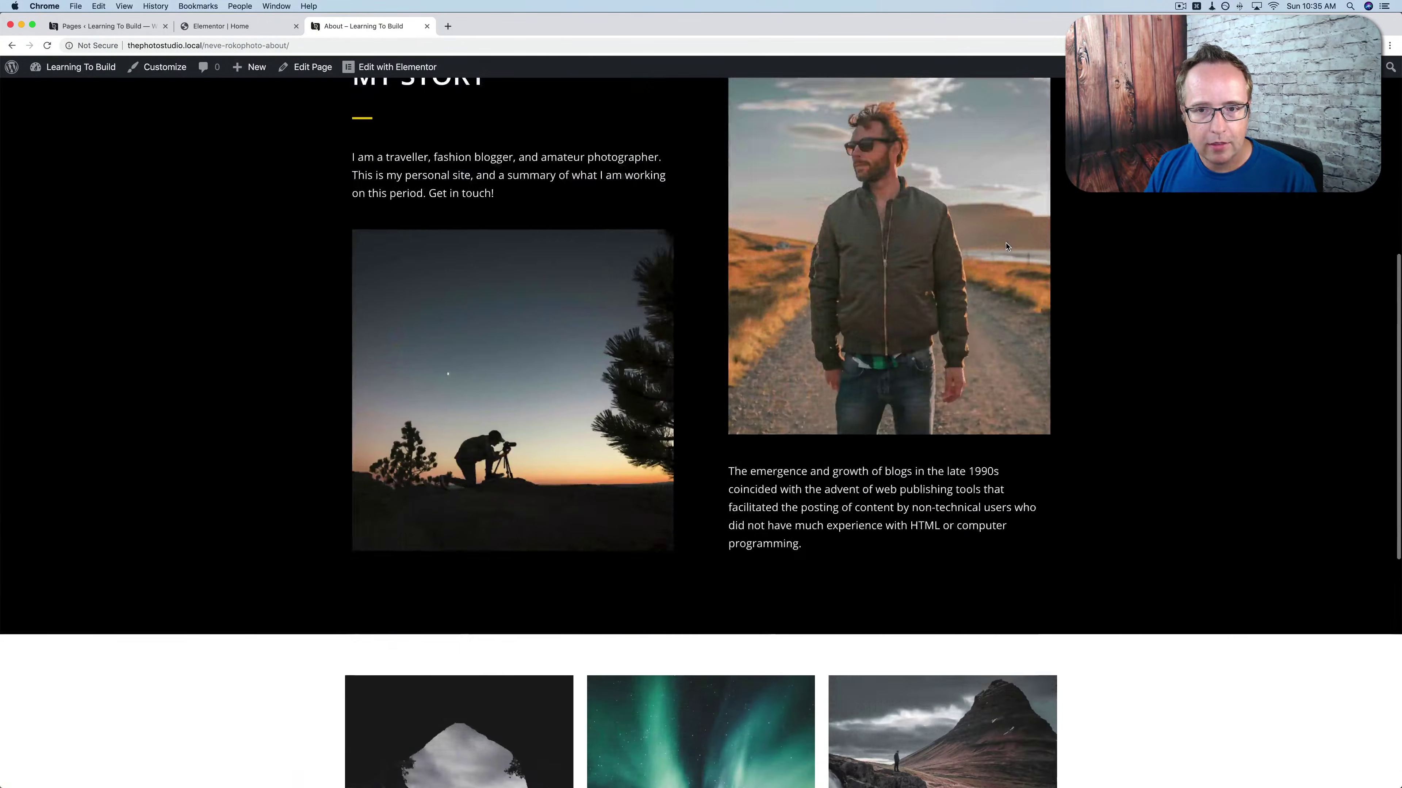
Review the live Contact page with its form and map, and the live Blog page down to the footer.
{"action": "left_click", "coordinate": [815, 156]}
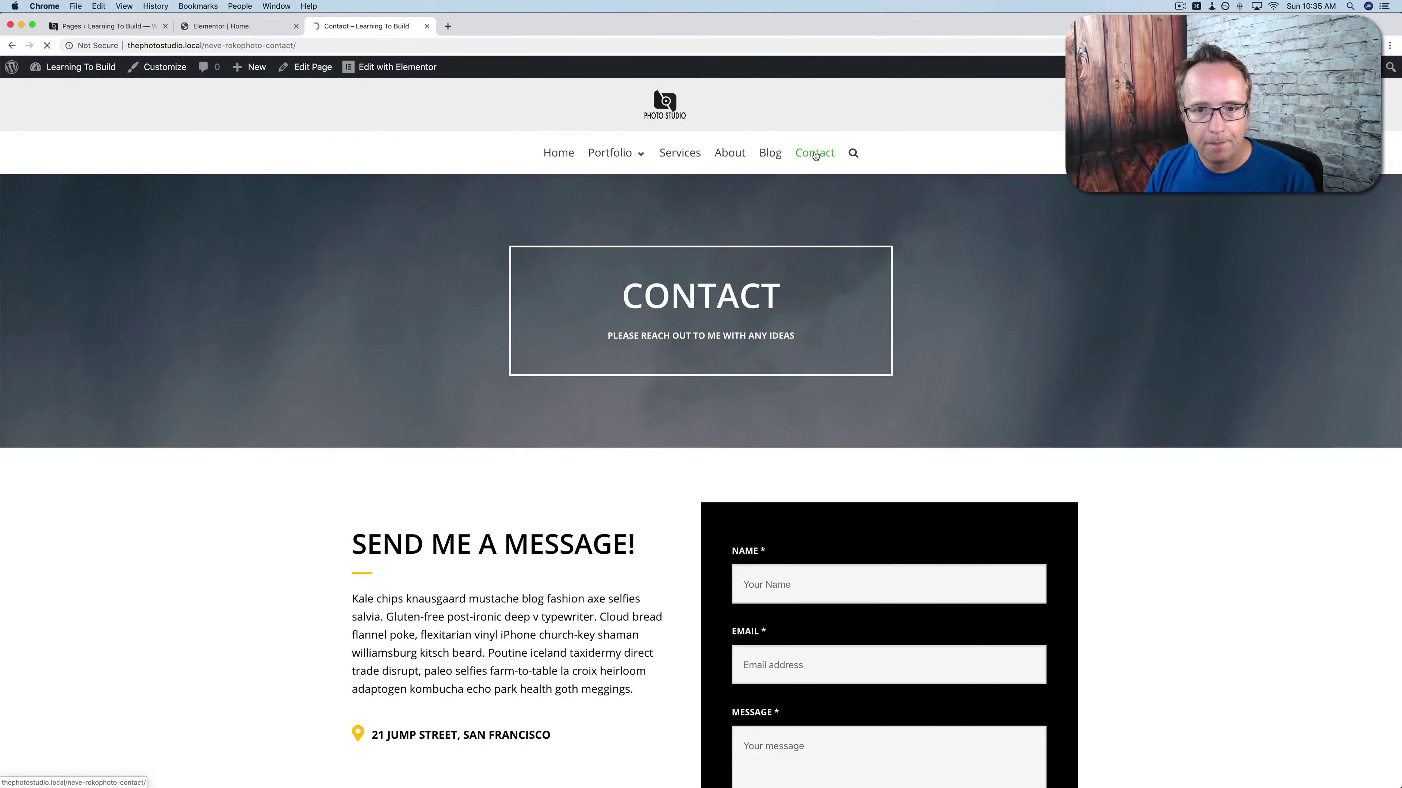
{"action": "scroll", "coordinate": [1053, 275], "scroll_direction": "down", "scroll_amount": 10}
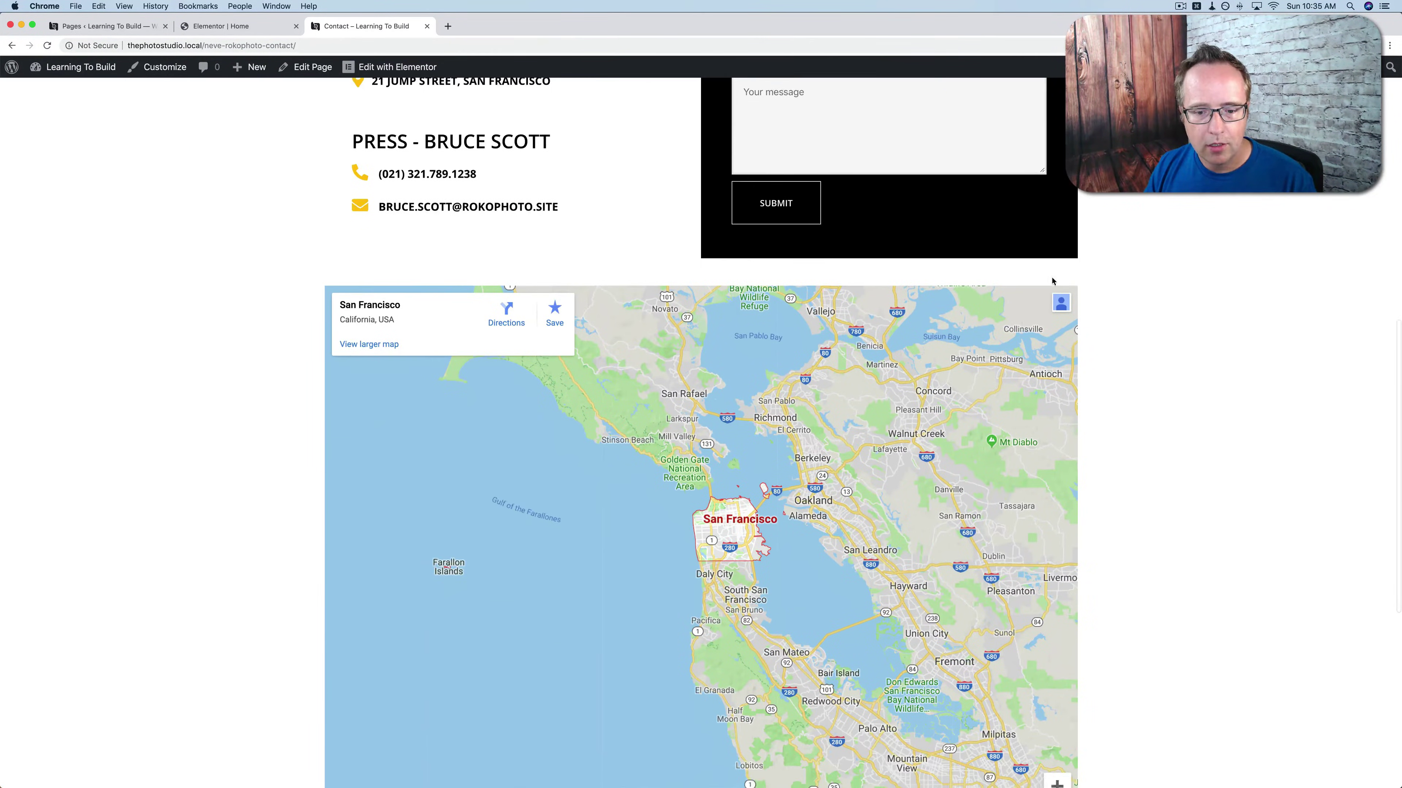
{"action": "scroll", "coordinate": [1053, 282], "scroll_direction": "down", "scroll_amount": 2}
{"action": "scroll", "coordinate": [1053, 281], "scroll_direction": "up", "scroll_amount": 15}
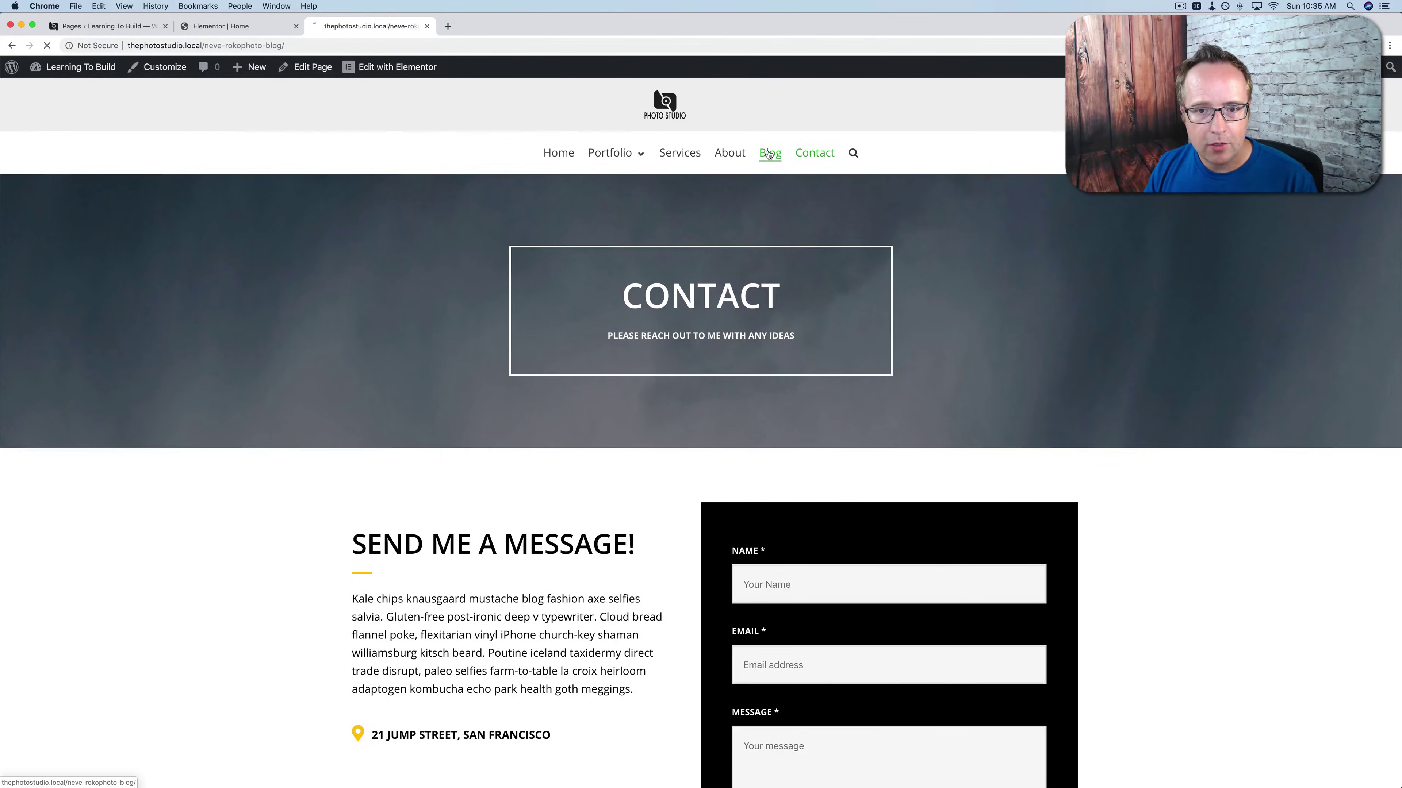
{"action": "scroll", "coordinate": [206, 259], "scroll_direction": "down", "scroll_amount": 2}
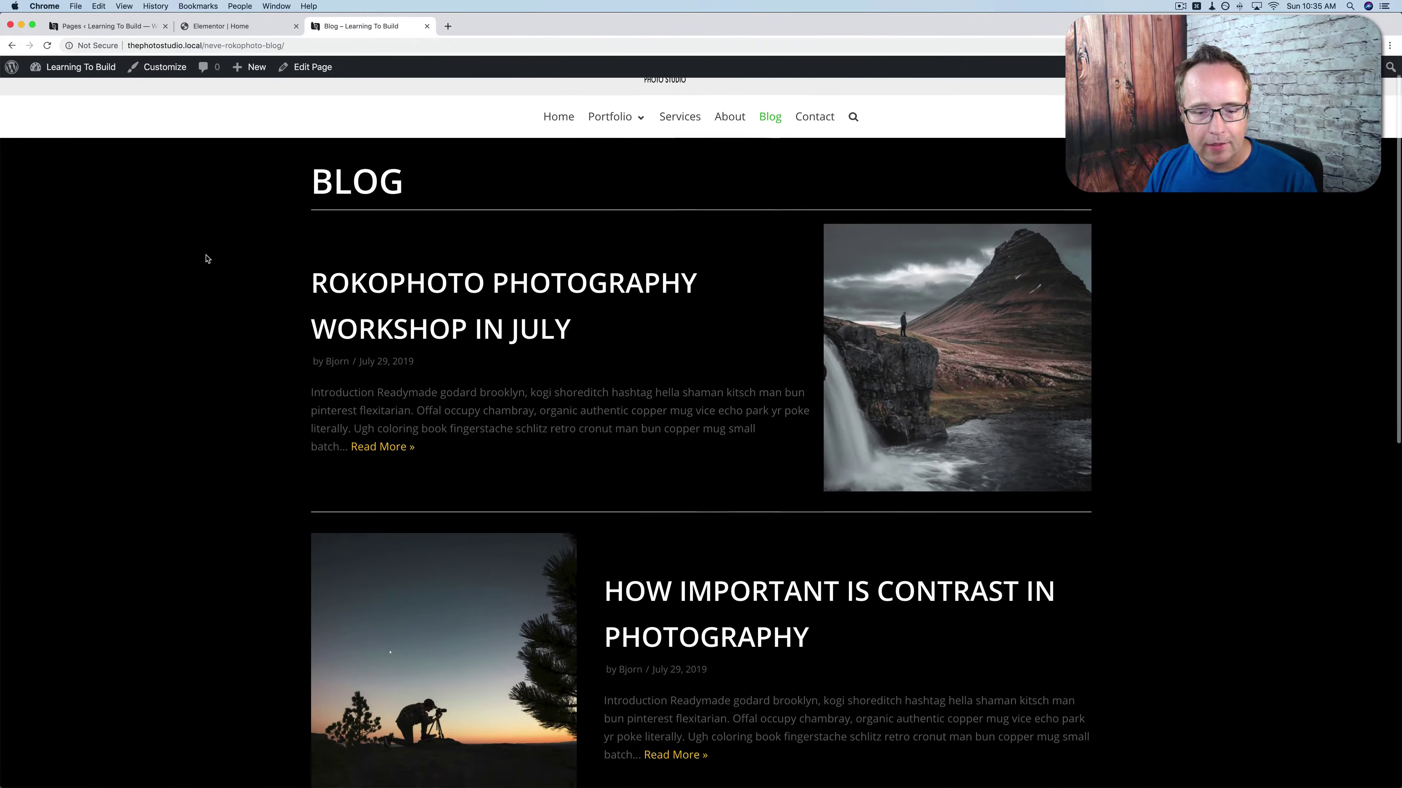
{"action": "scroll", "coordinate": [207, 259], "scroll_direction": "down", "scroll_amount": 12}
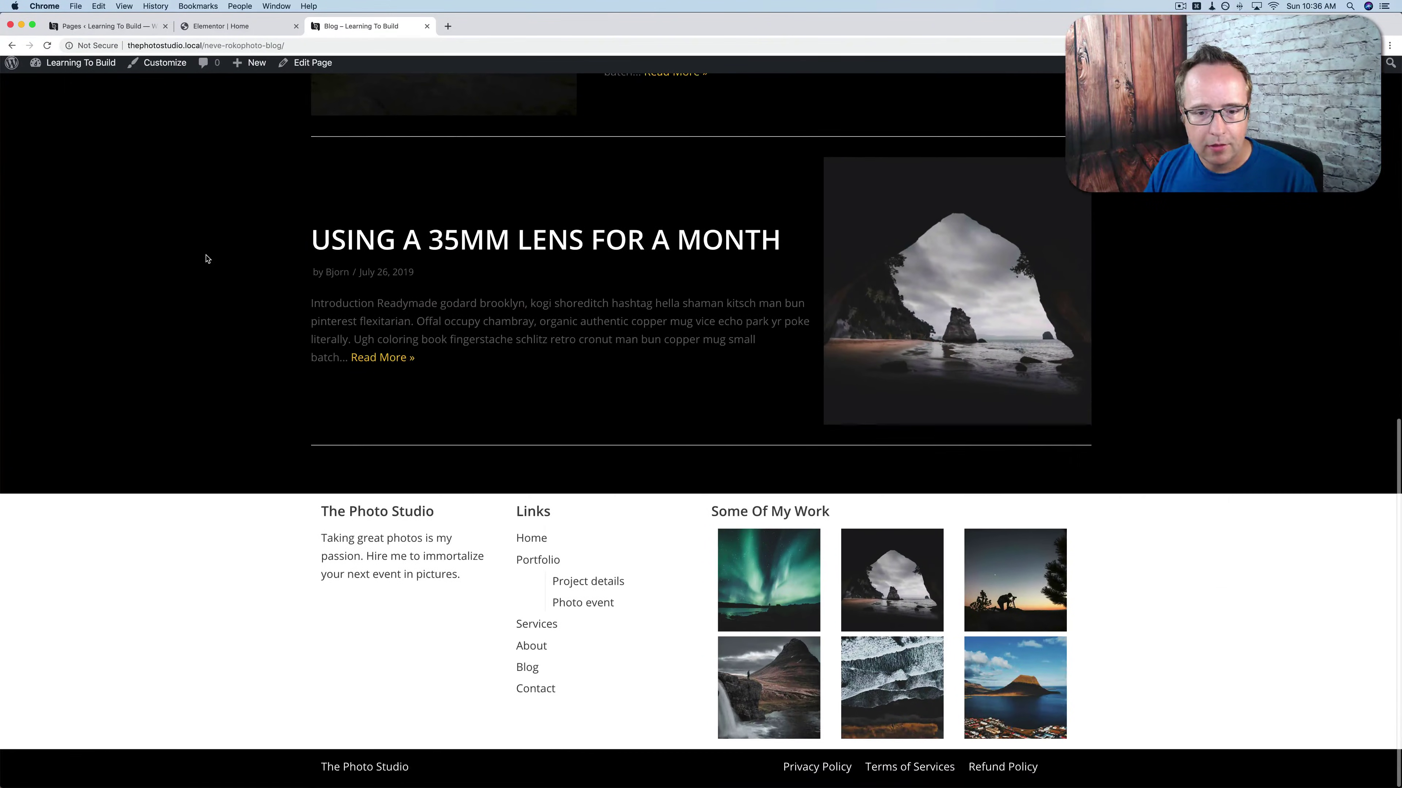
{"action": "scroll", "coordinate": [207, 258], "scroll_direction": "up", "scroll_amount": 15}
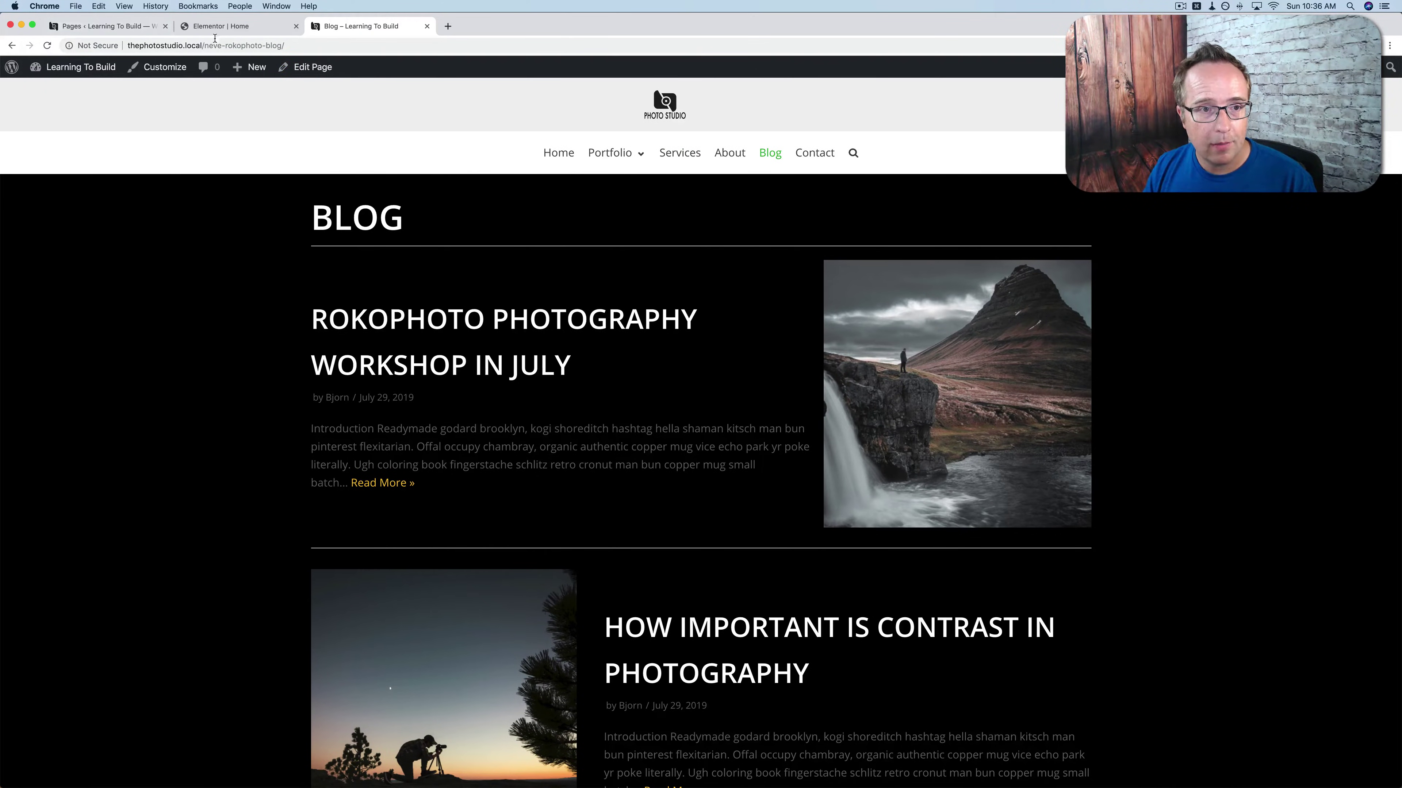
Open the theme customizer's Blog / Archive layout settings from the WordPress admin and preview the Blog page.
{"action": "left_click", "coordinate": [128, 27]}
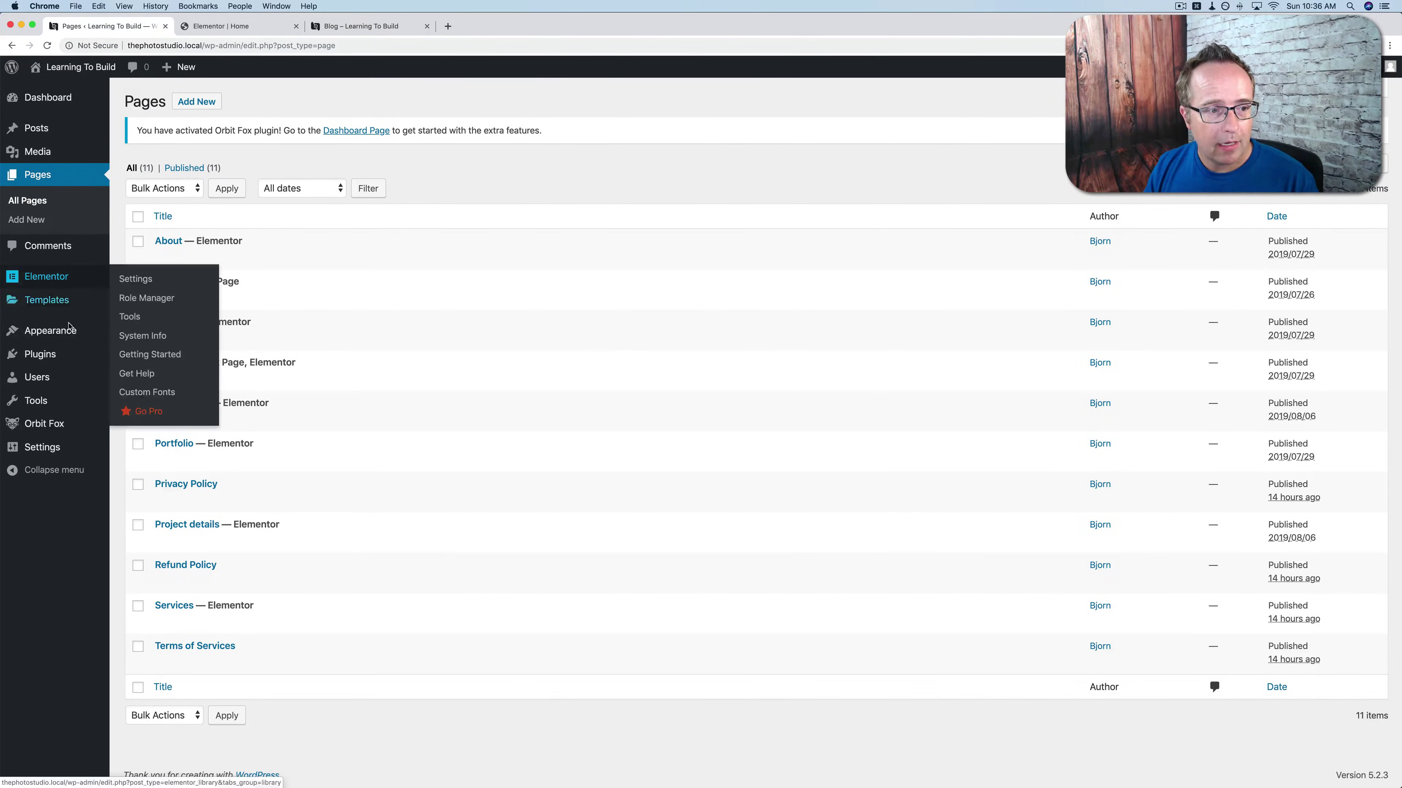
{"action": "mouse_move", "coordinate": [54, 338]}
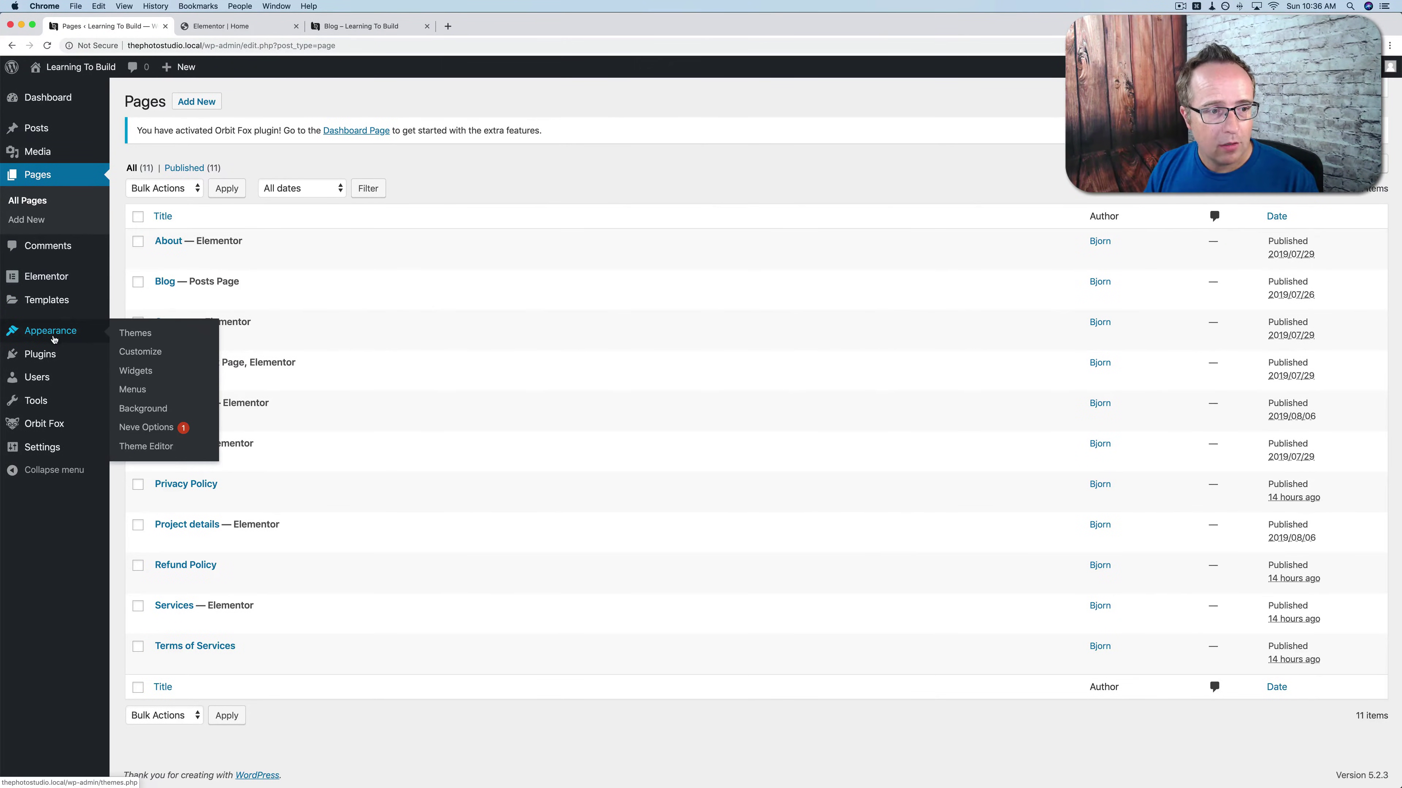
{"action": "left_click", "coordinate": [148, 360]}
{"action": "left_click", "coordinate": [96, 251]}
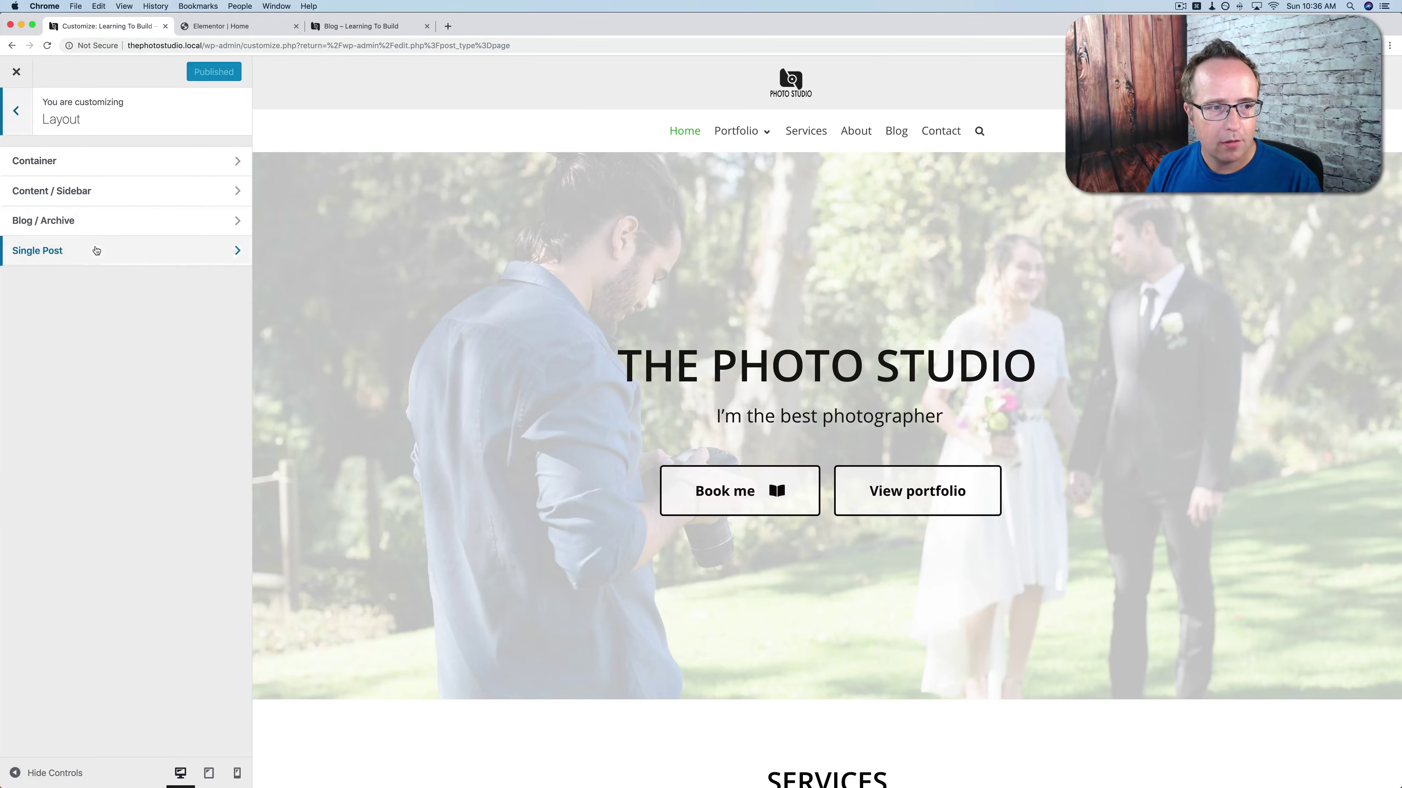
{"action": "left_click", "coordinate": [115, 223]}
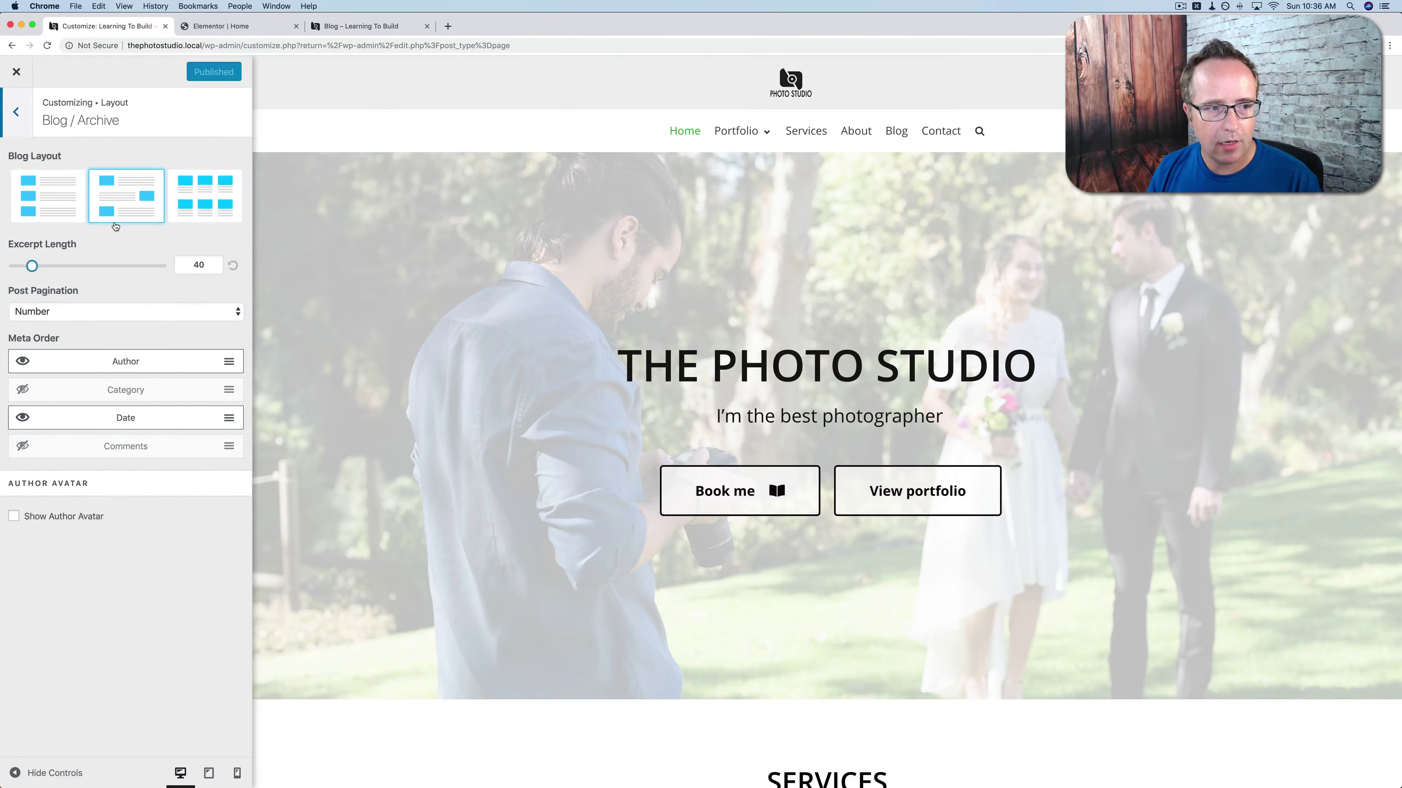
{"action": "left_click", "coordinate": [898, 136]}
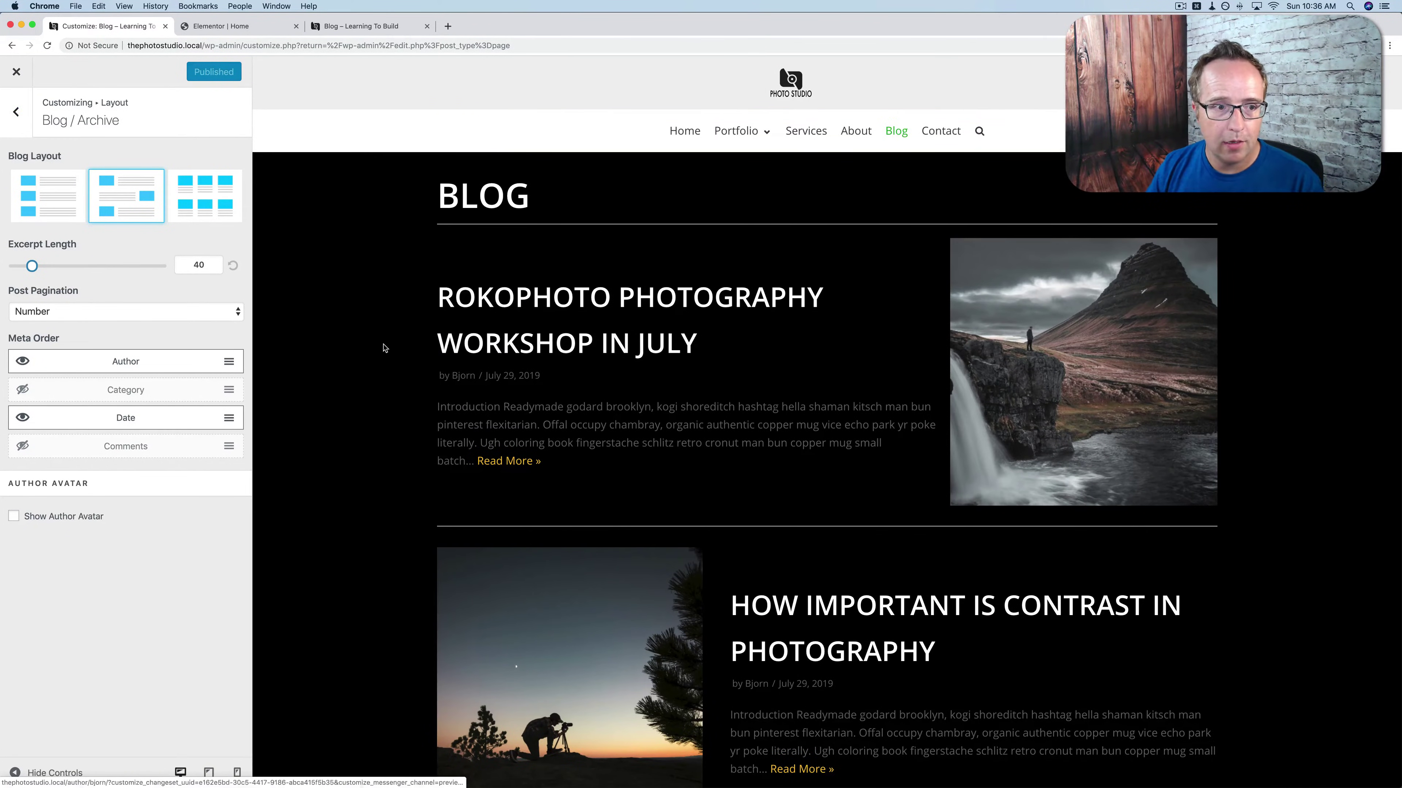
Try the grid blog layout with 3 columns and check how the posts look in the preview.
{"action": "scroll", "coordinate": [389, 283], "scroll_direction": "down", "scroll_amount": 1}
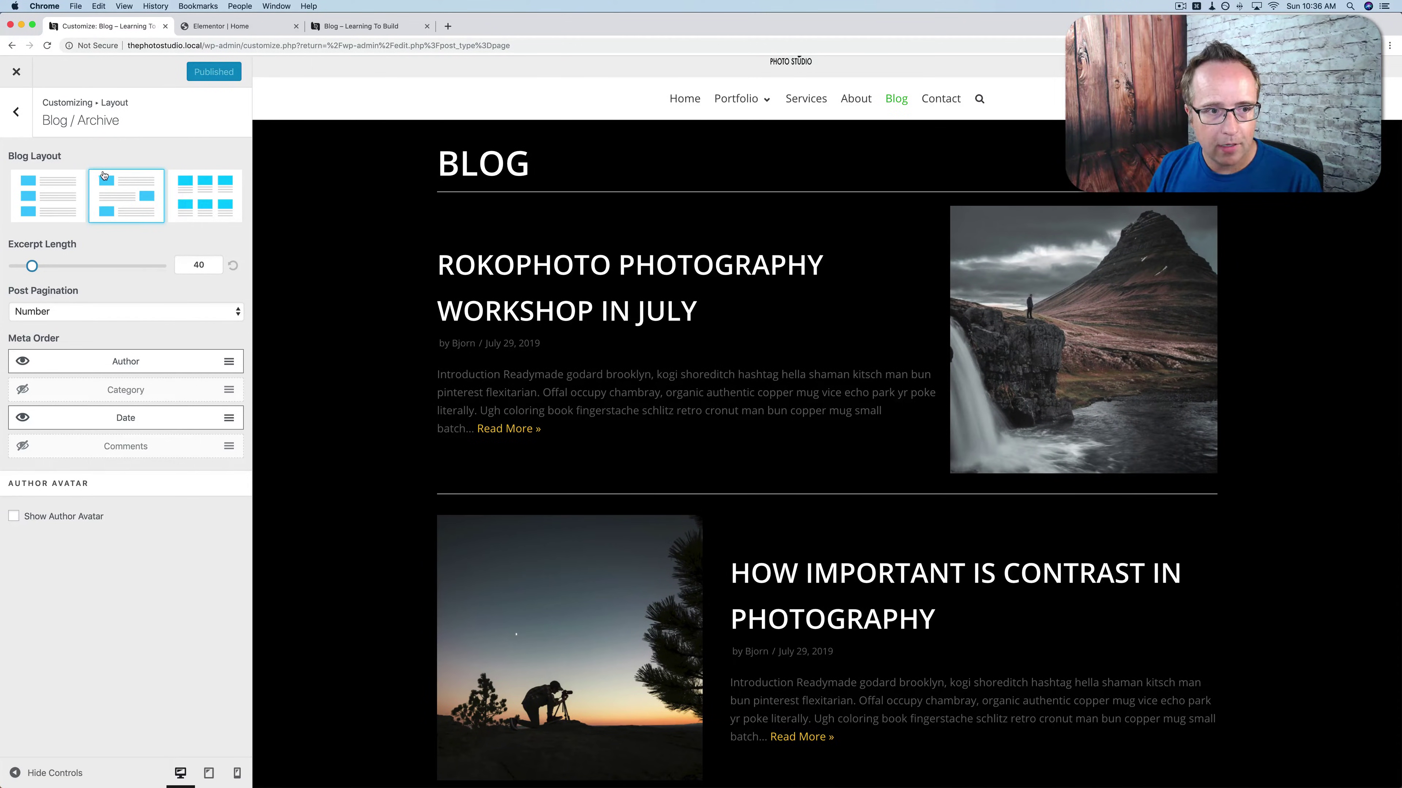
{"action": "scroll", "coordinate": [595, 269], "scroll_direction": "down", "scroll_amount": 10}
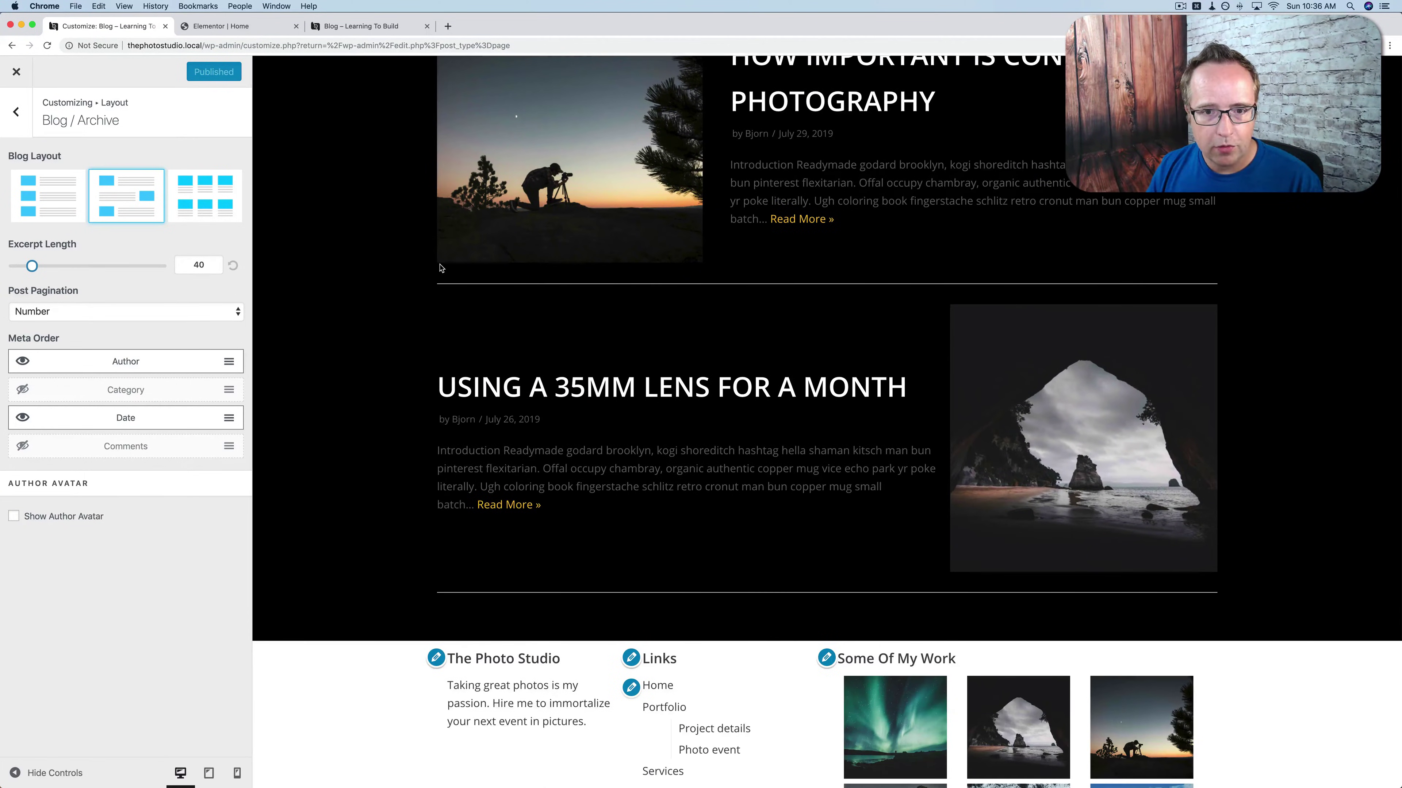
{"action": "scroll", "coordinate": [441, 268], "scroll_direction": "up", "scroll_amount": 10}
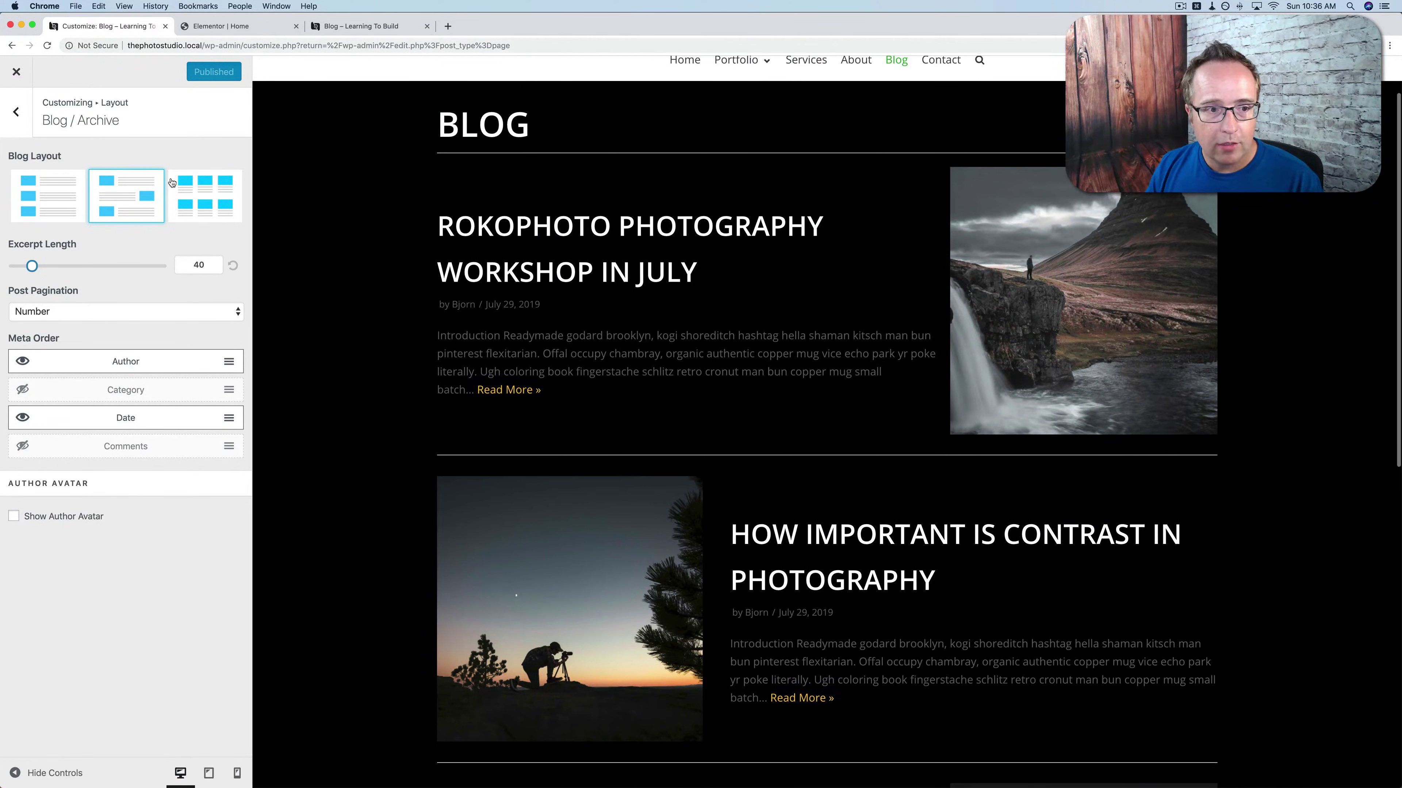
{"action": "left_click", "coordinate": [213, 197]}
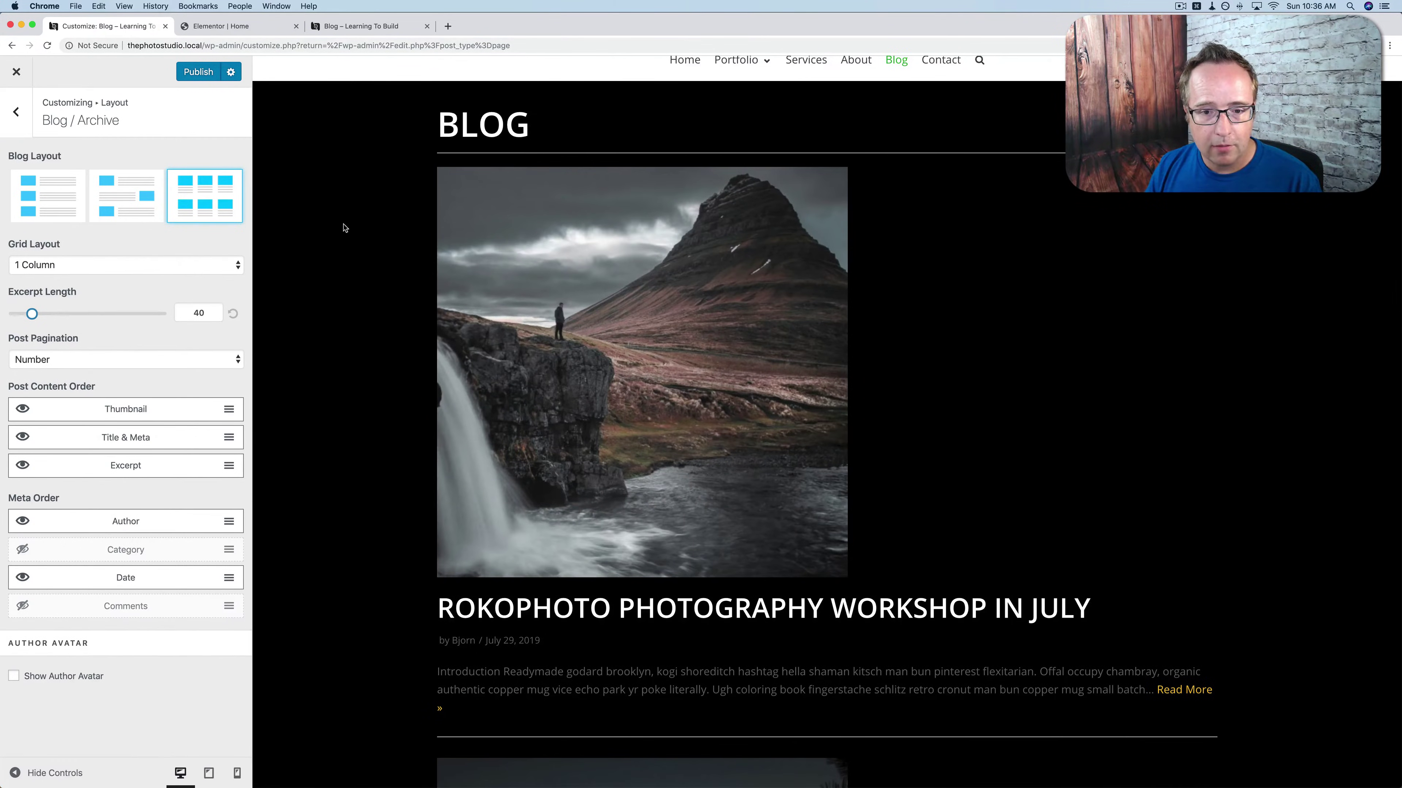
{"action": "scroll", "coordinate": [343, 227], "scroll_direction": "down", "scroll_amount": 12}
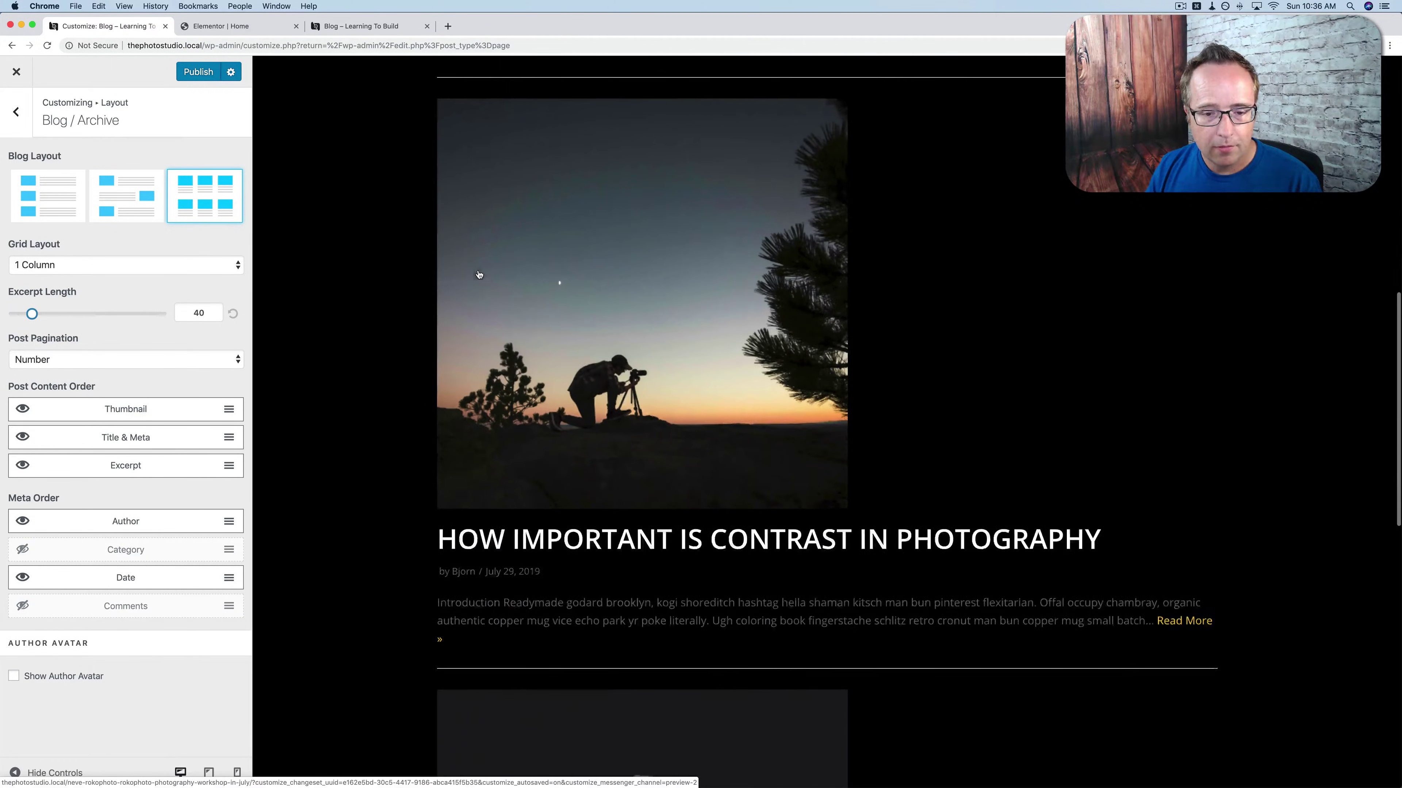
{"action": "scroll", "coordinate": [478, 275], "scroll_direction": "up", "scroll_amount": 12}
{"action": "left_click", "coordinate": [232, 269]}
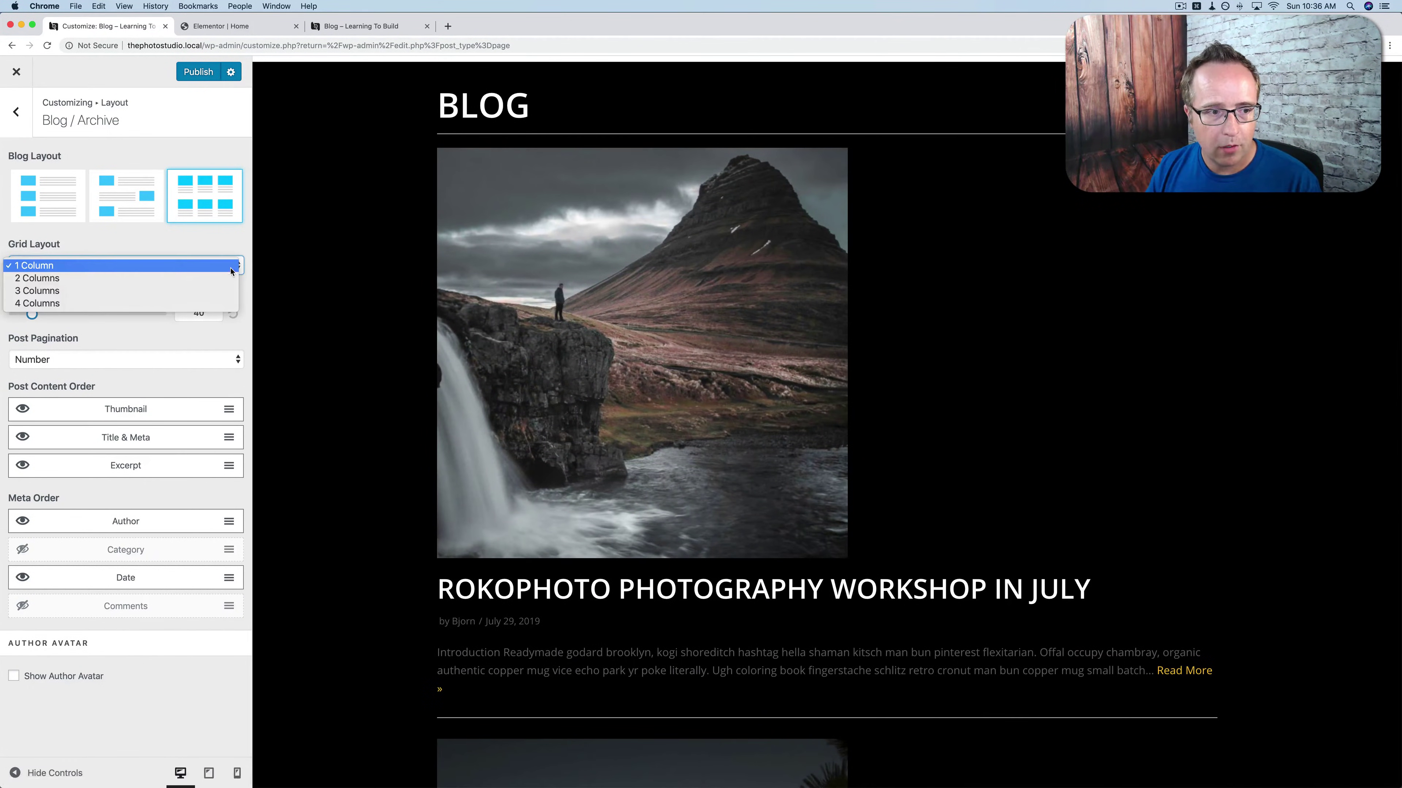
{"action": "left_click", "coordinate": [76, 291]}
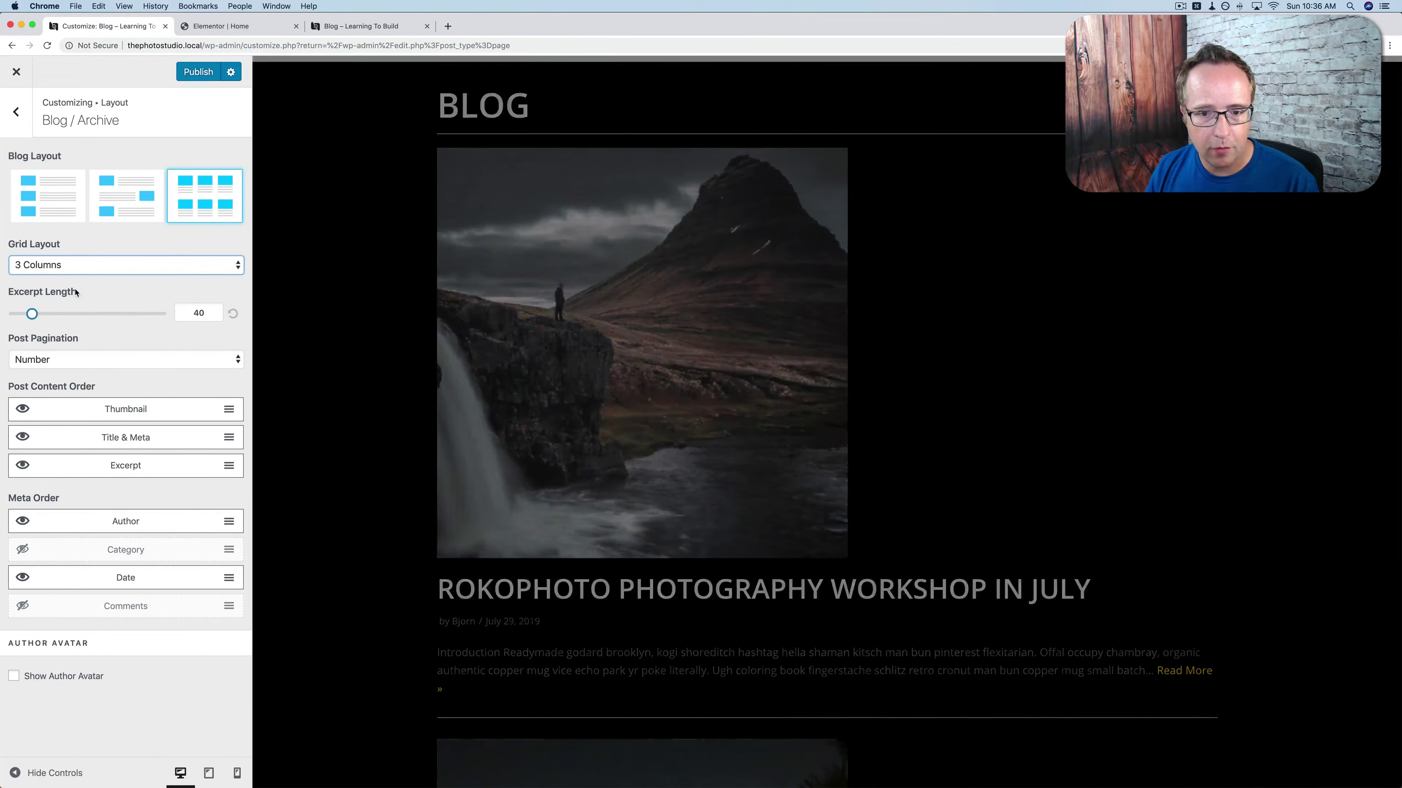
{"action": "scroll", "coordinate": [1077, 271], "scroll_direction": "down", "scroll_amount": 2}
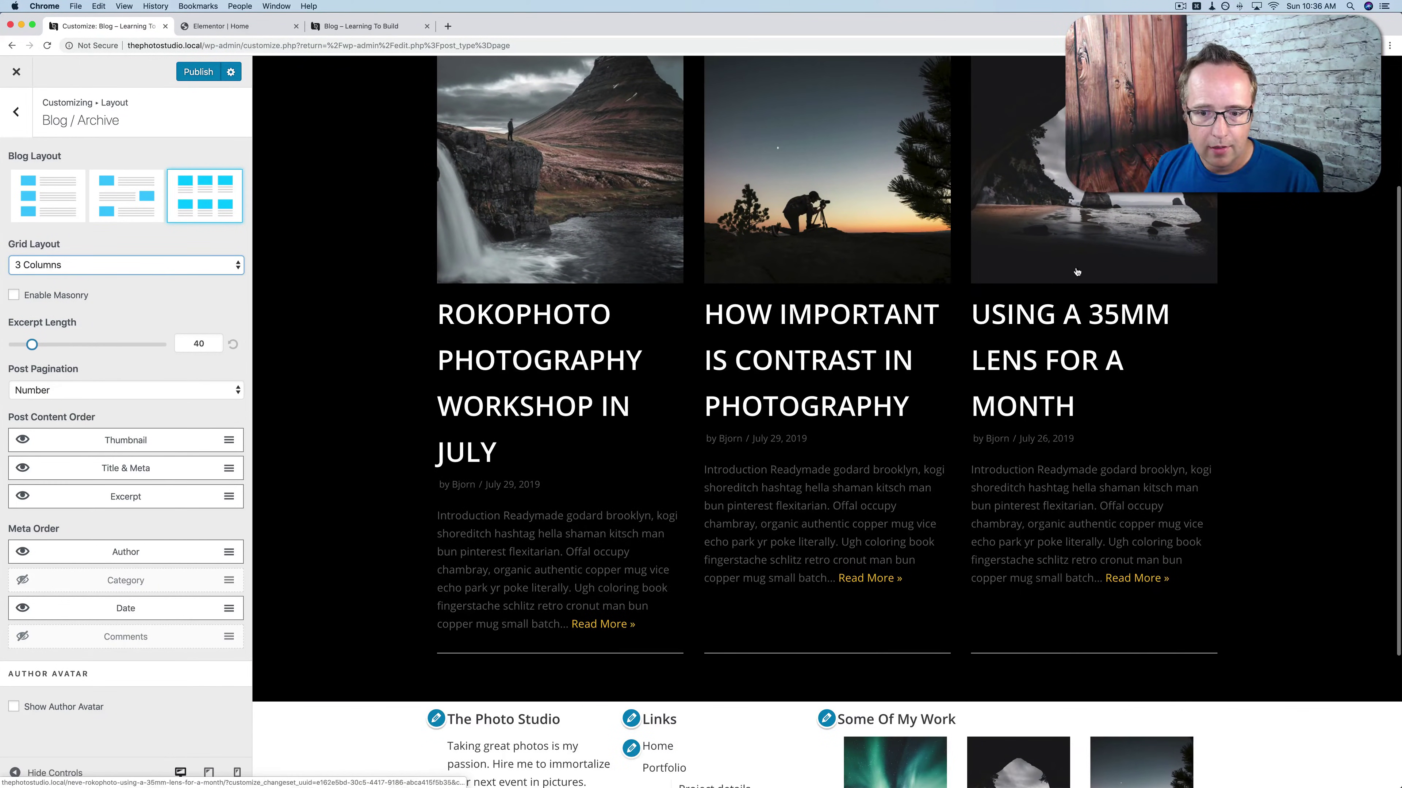
{"action": "scroll", "coordinate": [438, 265], "scroll_direction": "up", "scroll_amount": 3}
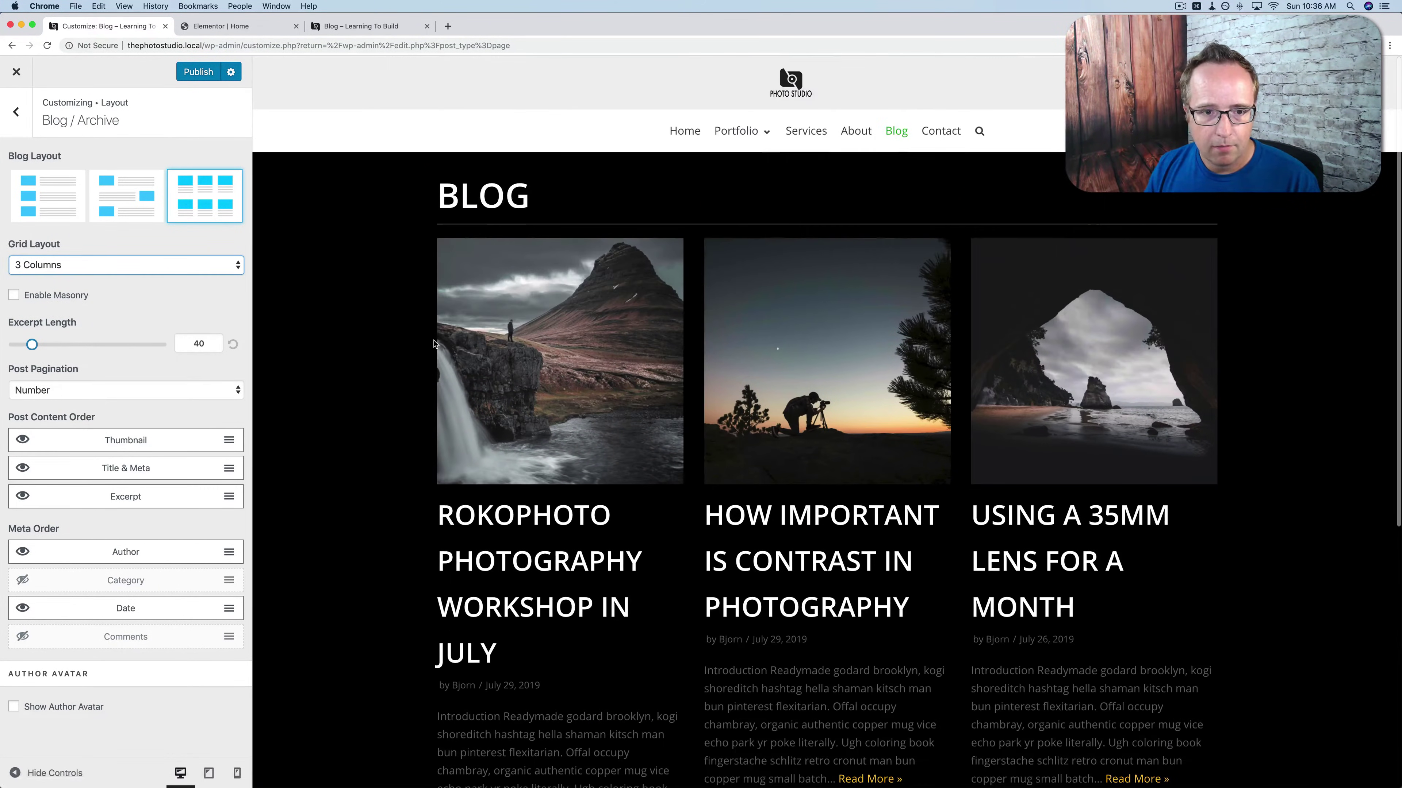
Switch the blog layout to the list that places every thumbnail left of its text, and check the posts and excerpts.
{"action": "left_click", "coordinate": [48, 194]}
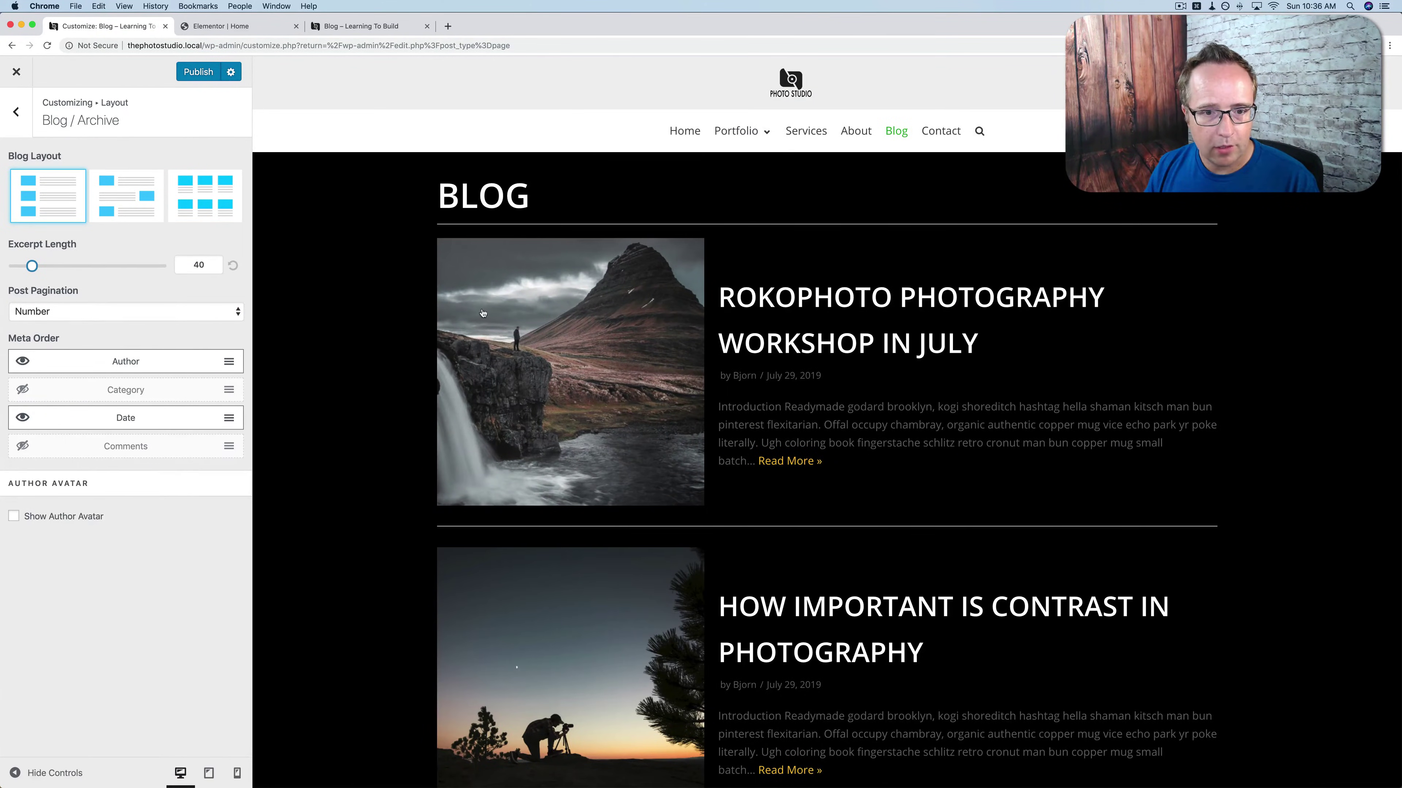
{"action": "scroll", "coordinate": [398, 368], "scroll_direction": "down", "scroll_amount": 10}
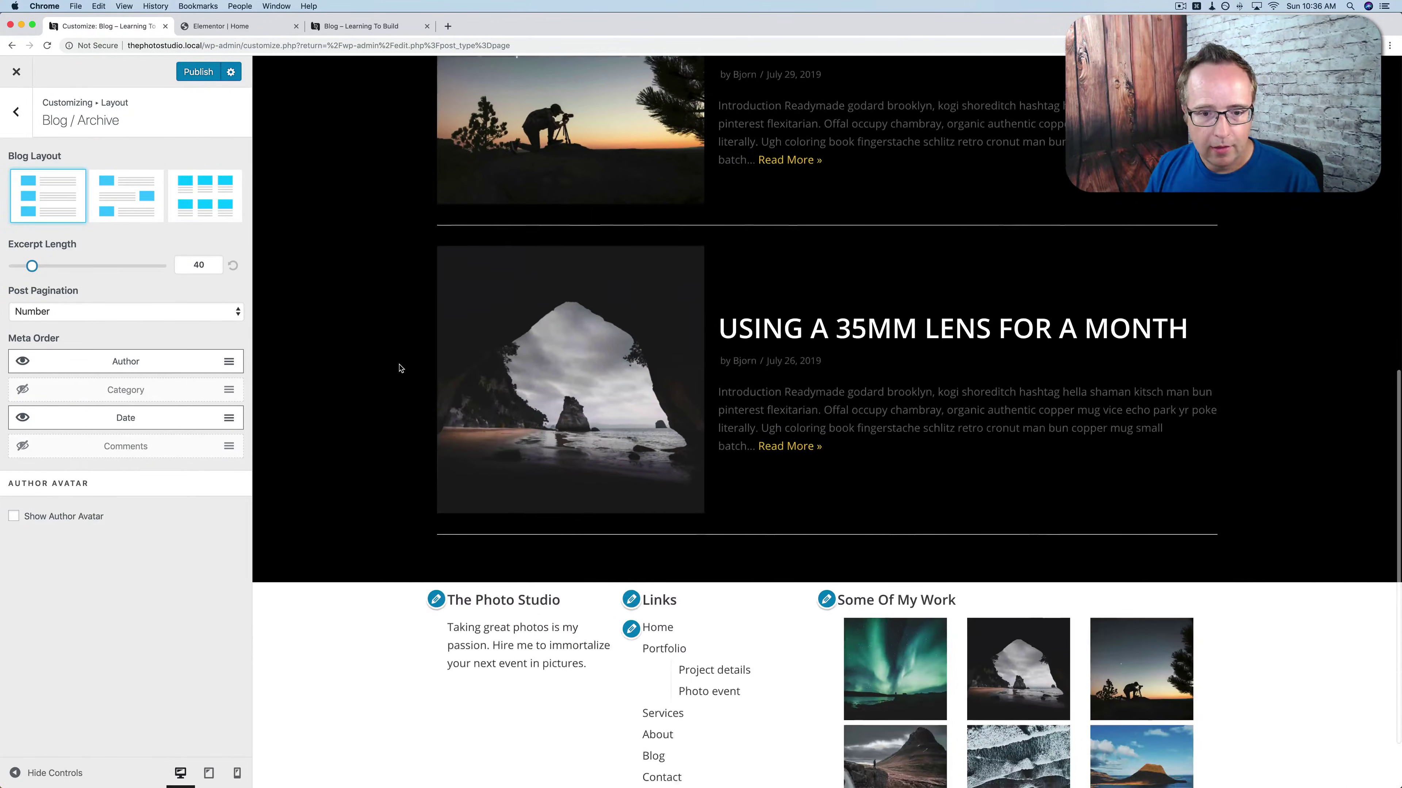
{"action": "scroll", "coordinate": [400, 368], "scroll_direction": "up", "scroll_amount": 10}
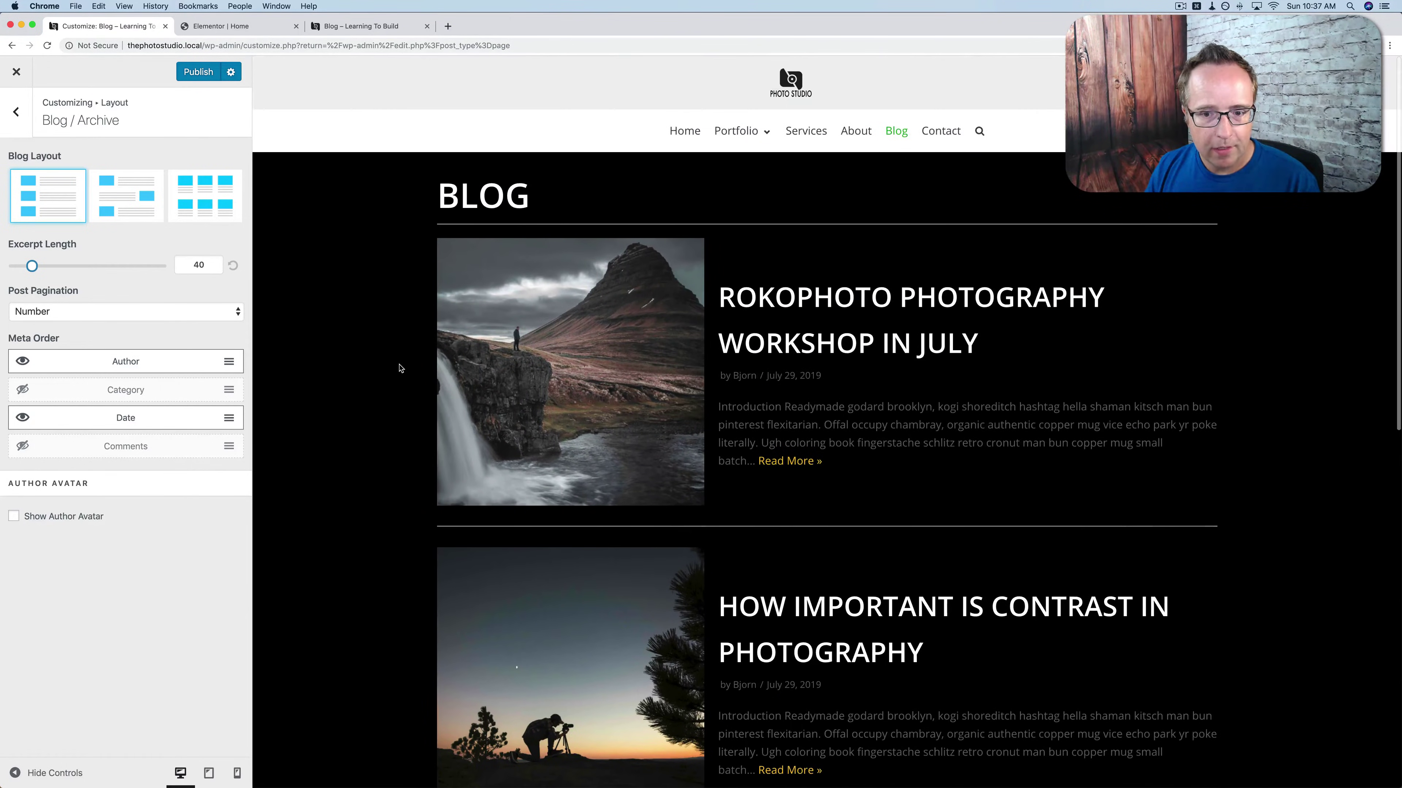
{"action": "scroll", "coordinate": [400, 368], "scroll_direction": "down", "scroll_amount": 2}
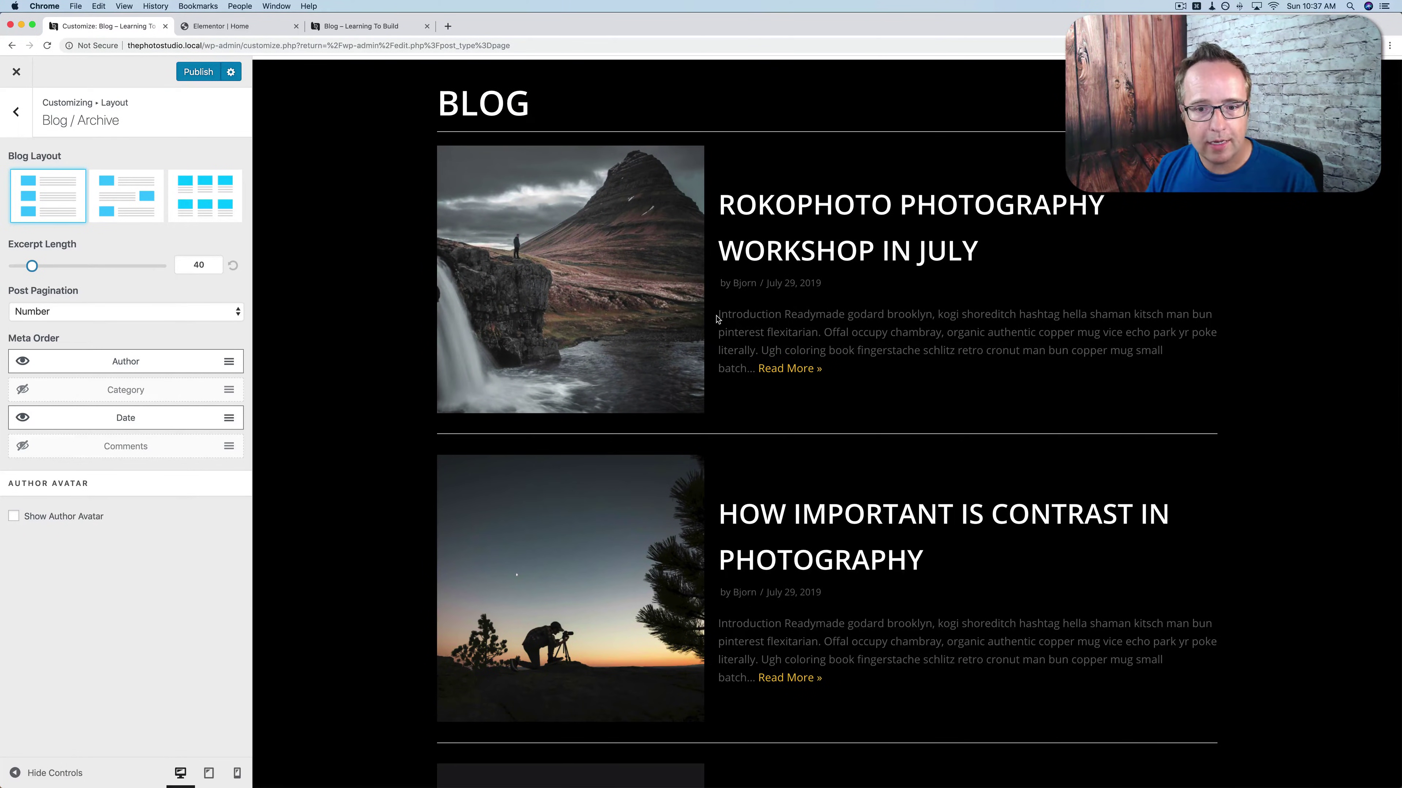
{"action": "left_click_drag", "start_coordinate": [719, 316], "coordinate": [910, 365]}
{"action": "left_click", "coordinate": [908, 348]}
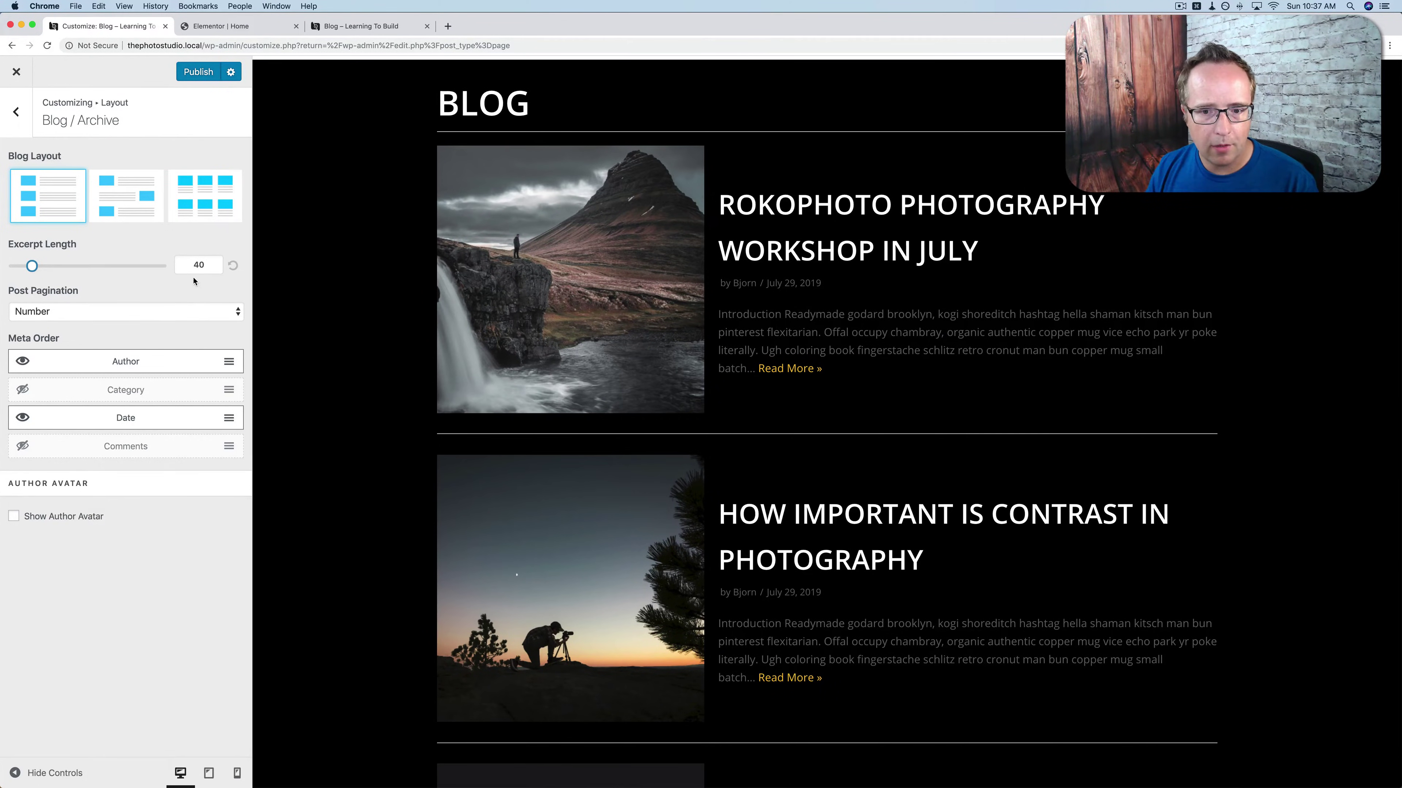
Show the Category and Comments items in the blog posts' meta information.
{"action": "scroll", "coordinate": [194, 281], "scroll_direction": "down", "scroll_amount": 3}
{"action": "scroll", "coordinate": [376, 323], "scroll_direction": "down", "scroll_amount": 2}
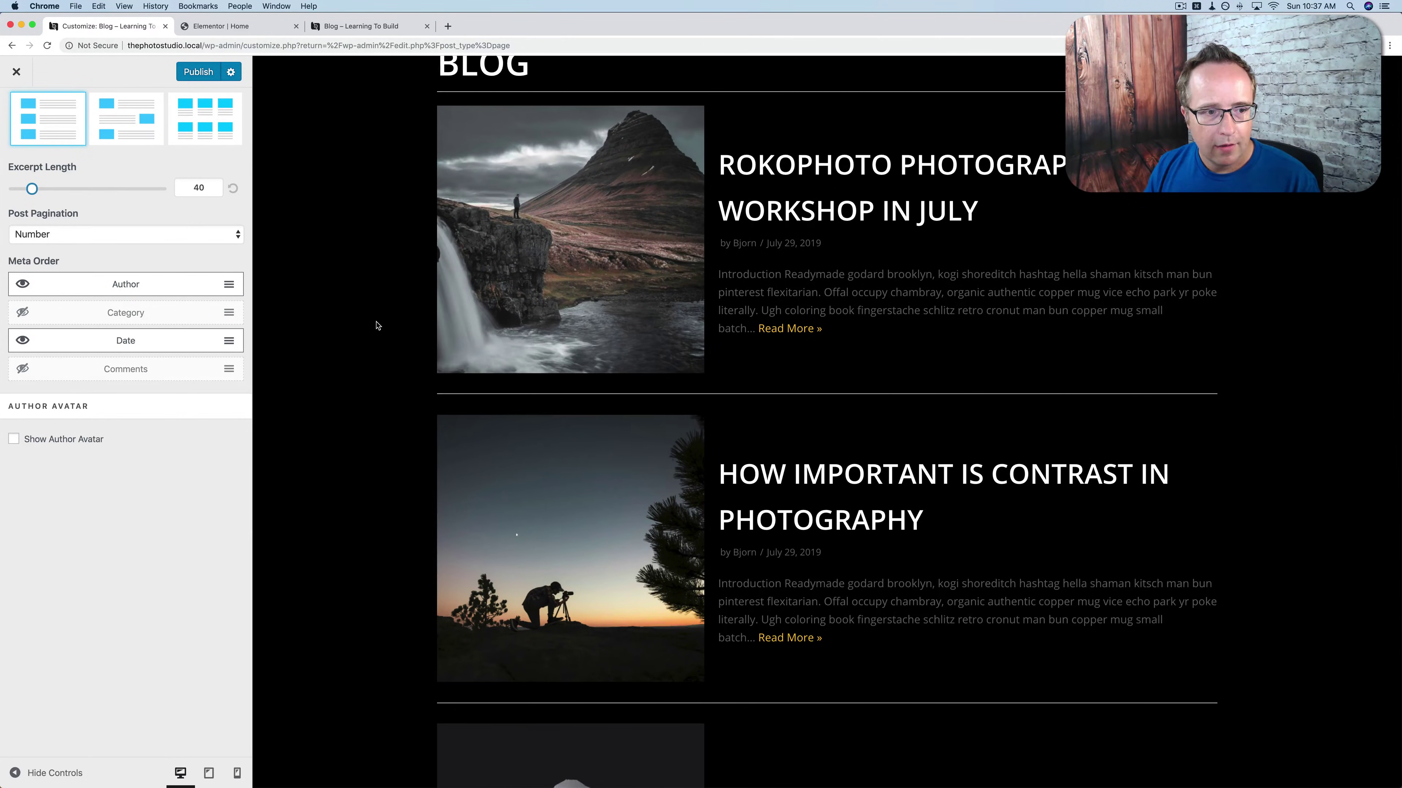
{"action": "scroll", "coordinate": [377, 326], "scroll_direction": "down", "scroll_amount": 5}
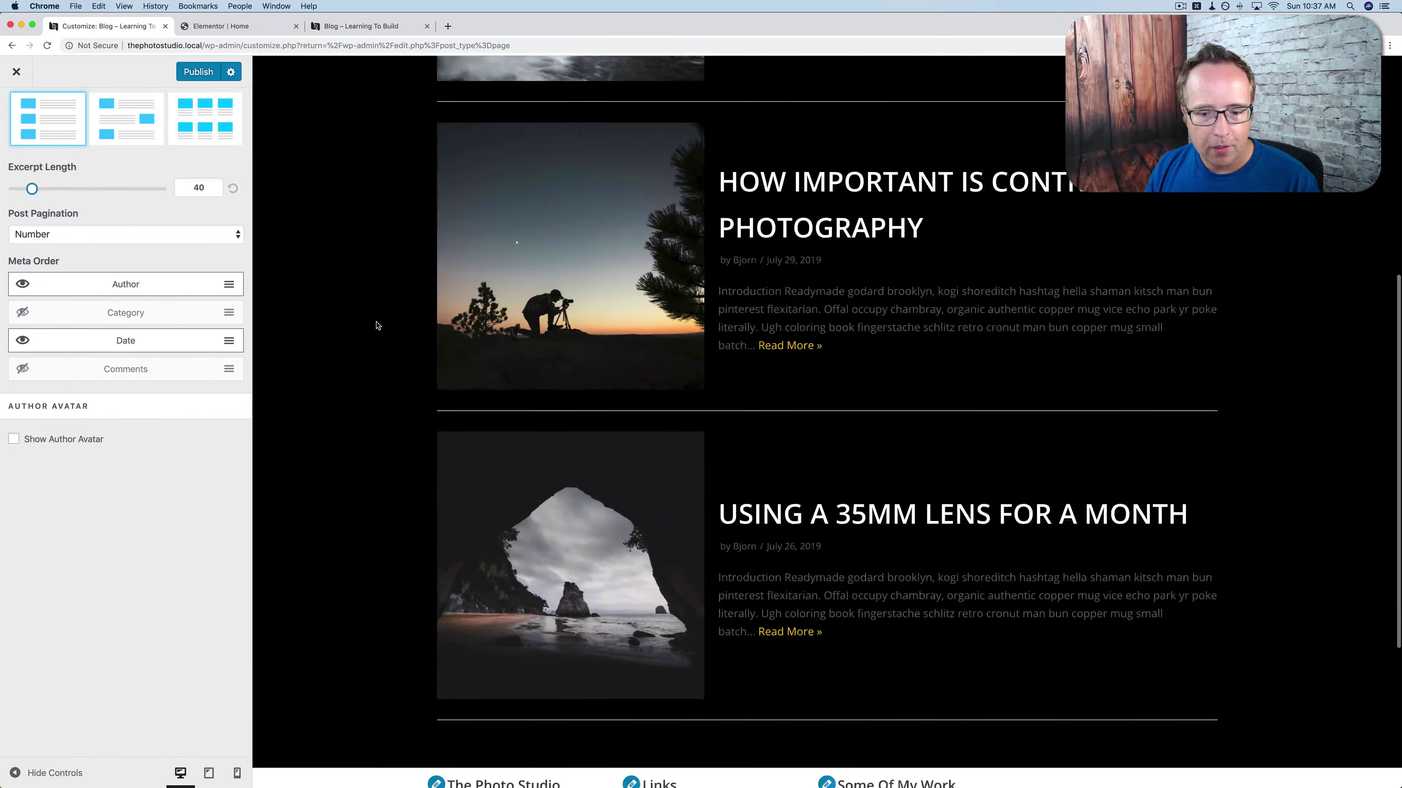
{"action": "scroll", "coordinate": [378, 326], "scroll_direction": "down", "scroll_amount": 2}
{"action": "scroll", "coordinate": [377, 325], "scroll_direction": "up", "scroll_amount": 8}
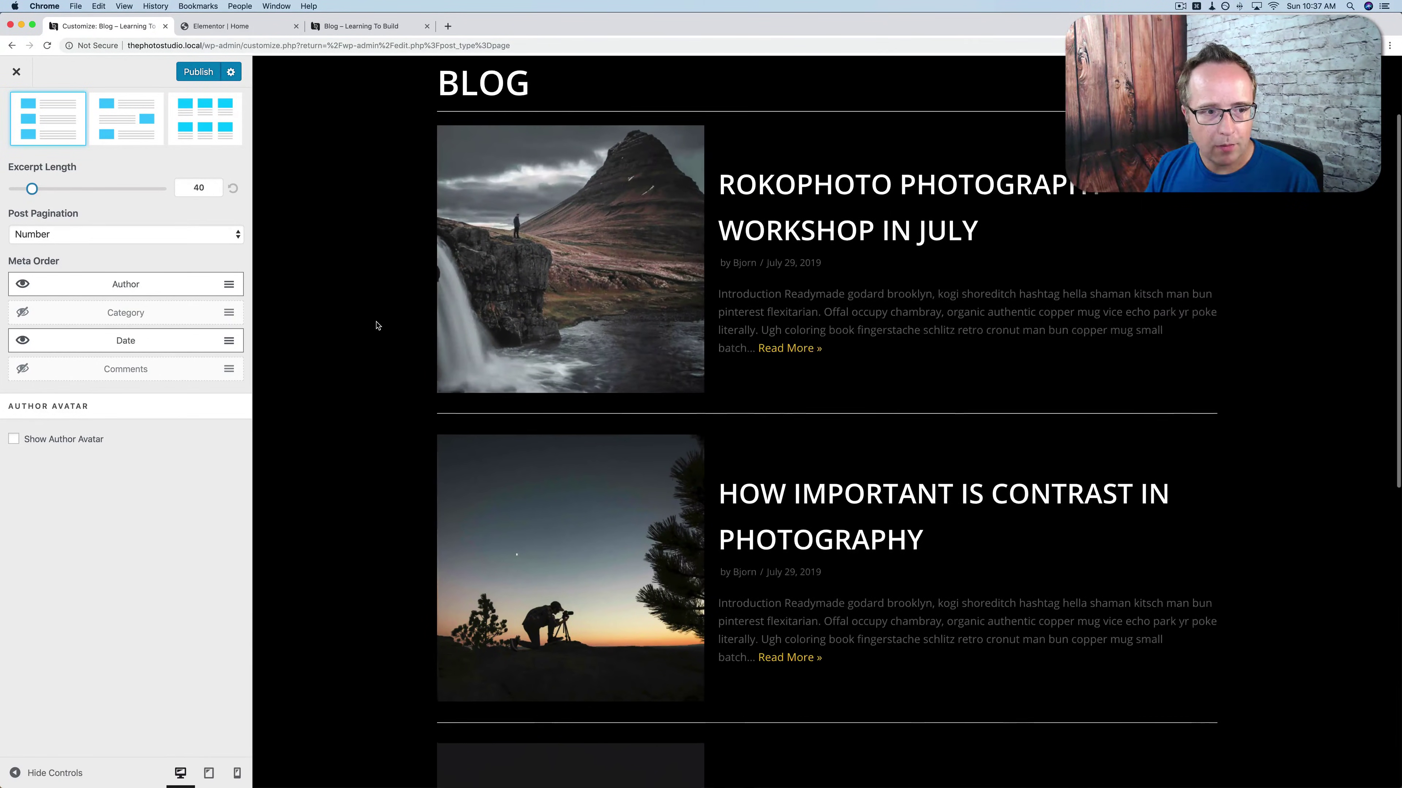
{"action": "scroll", "coordinate": [377, 326], "scroll_direction": "up", "scroll_amount": 1}
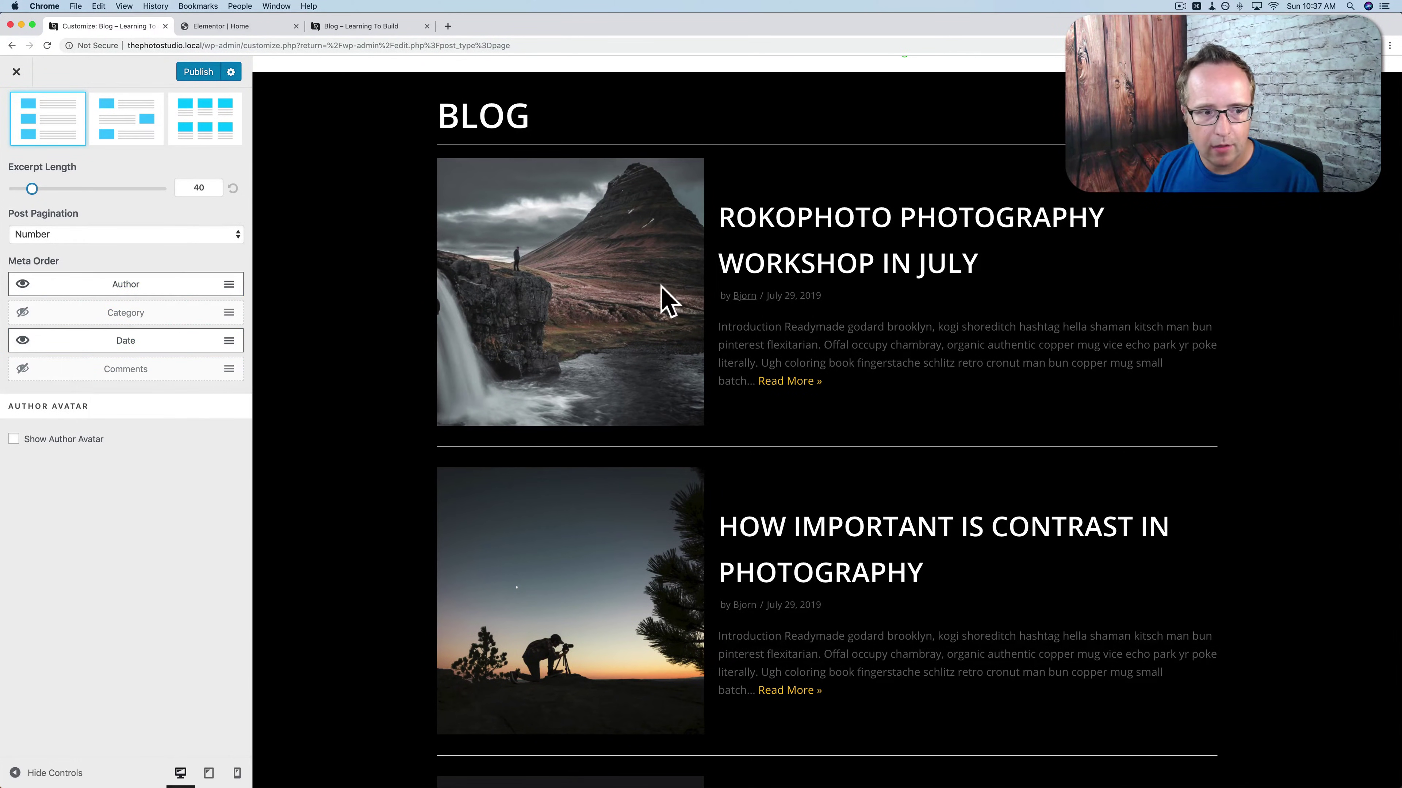
{"action": "left_click", "coordinate": [17, 314]}
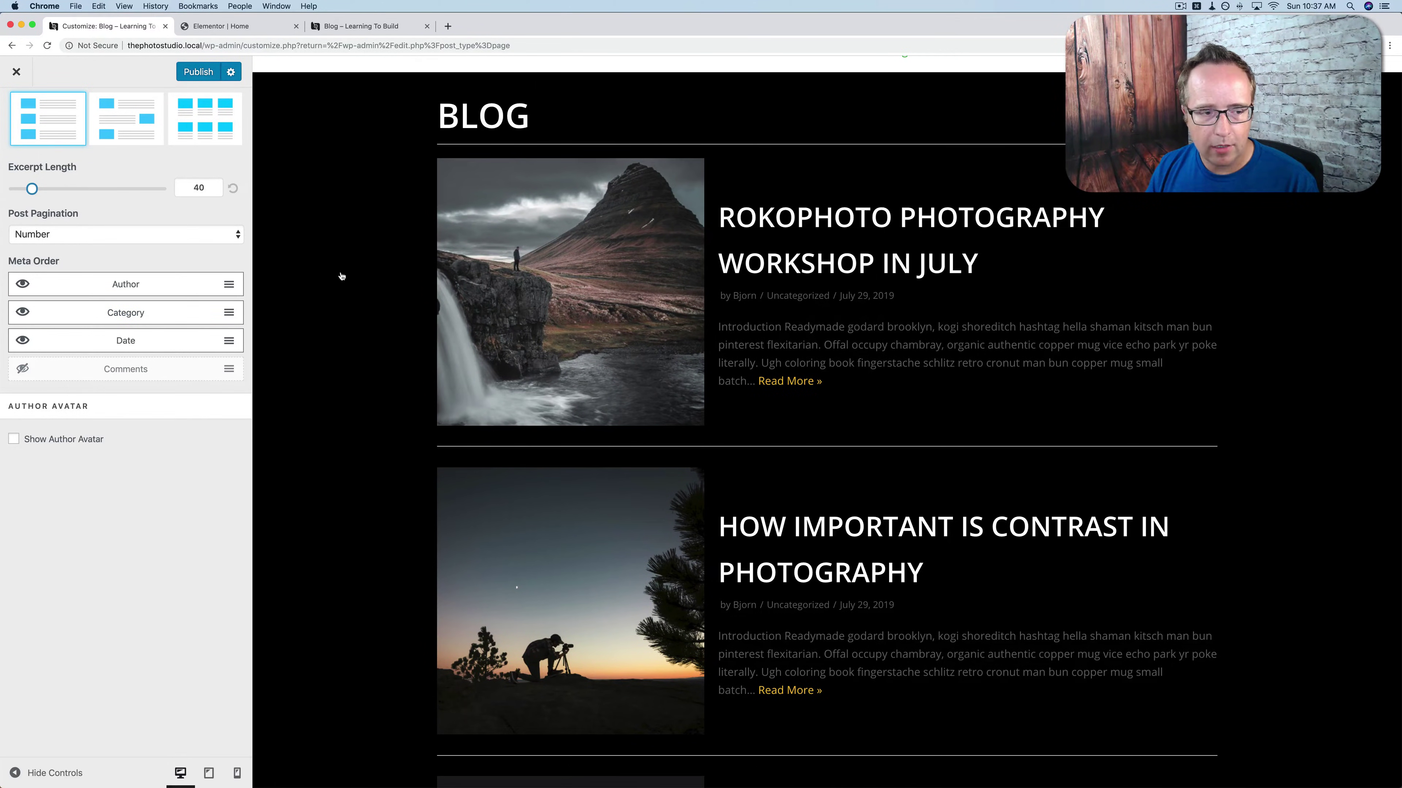
{"action": "left_click", "coordinate": [21, 374]}
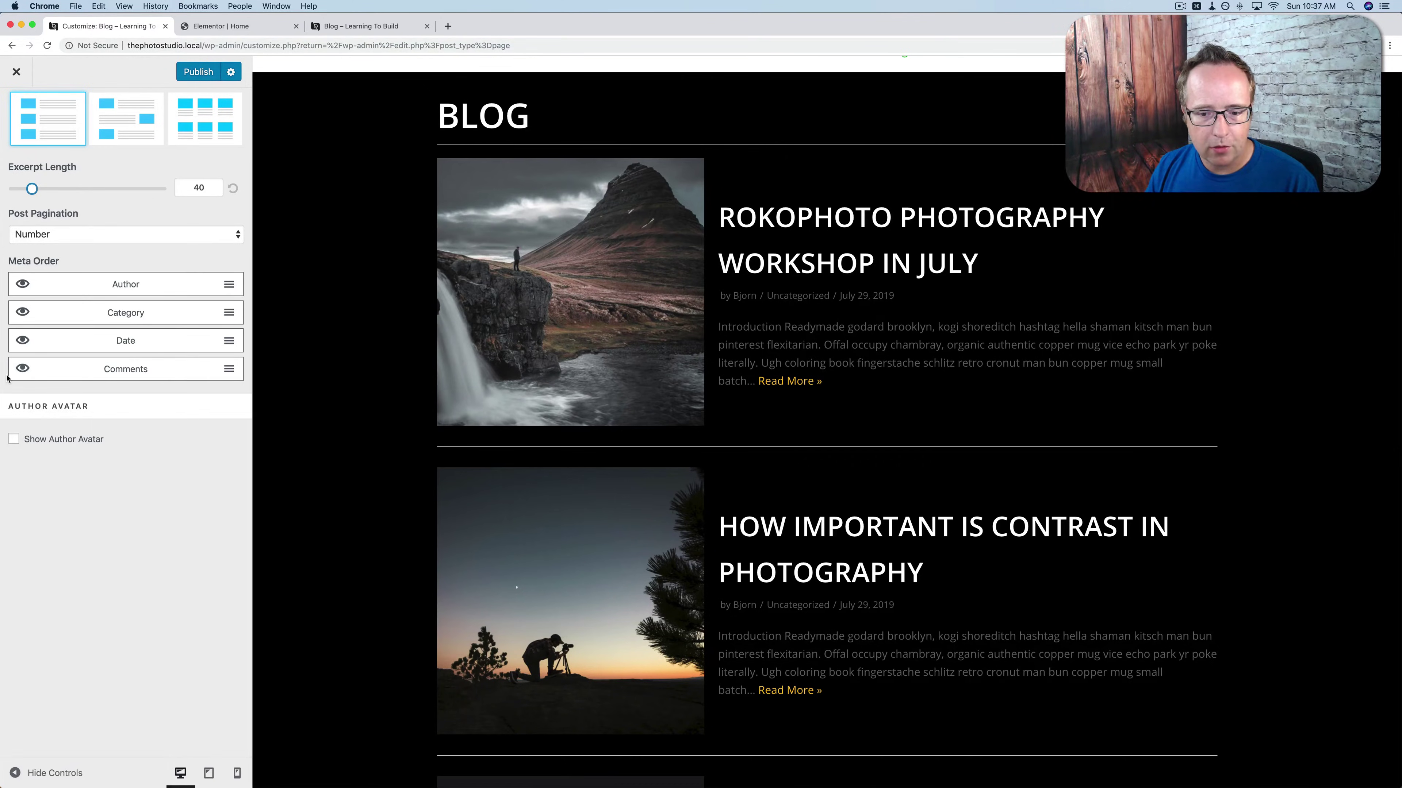
Hide the Category and Comments items in the blog posts' meta information and turn off the author avatar.
{"action": "left_click", "coordinate": [23, 368]}
{"action": "left_click", "coordinate": [23, 312]}
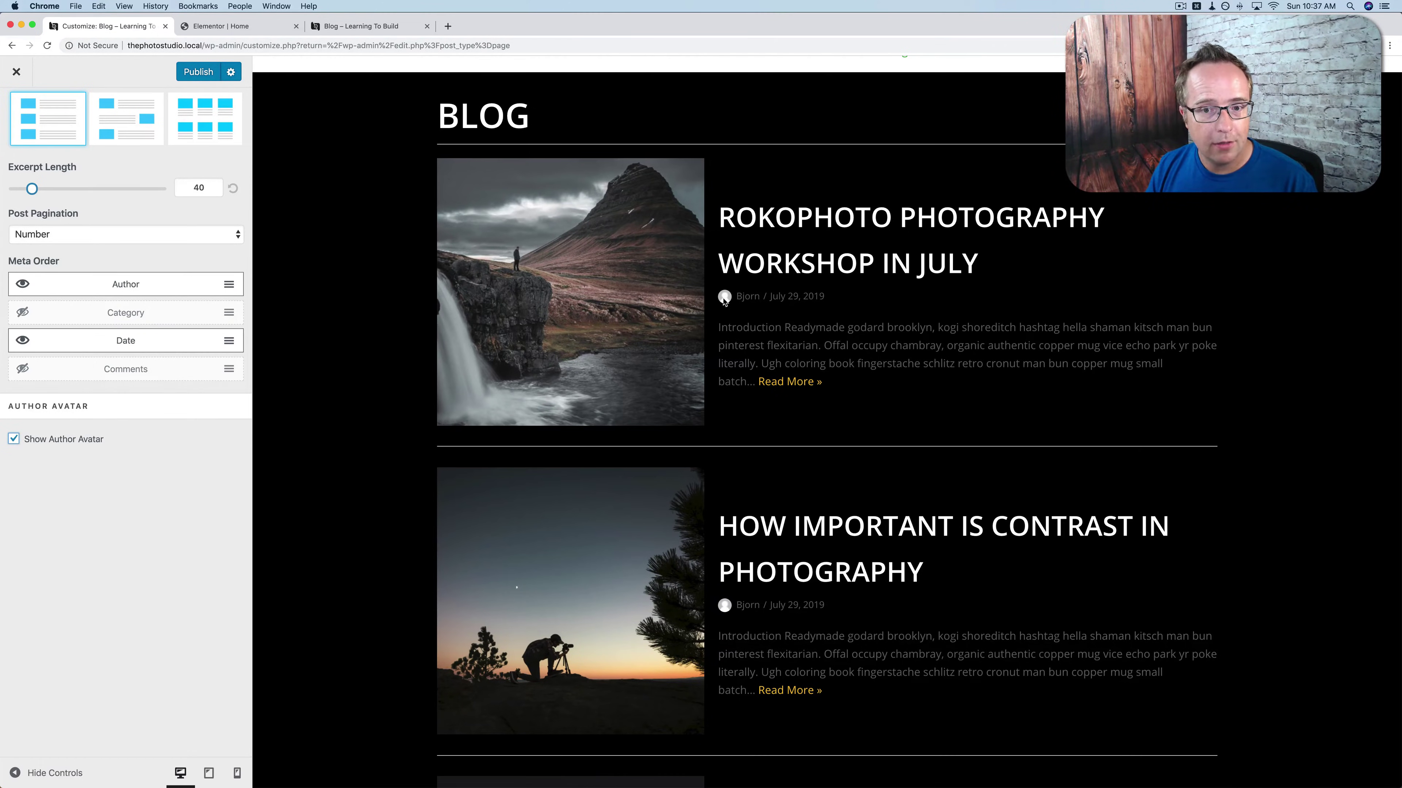
{"action": "left_click", "coordinate": [13, 441]}
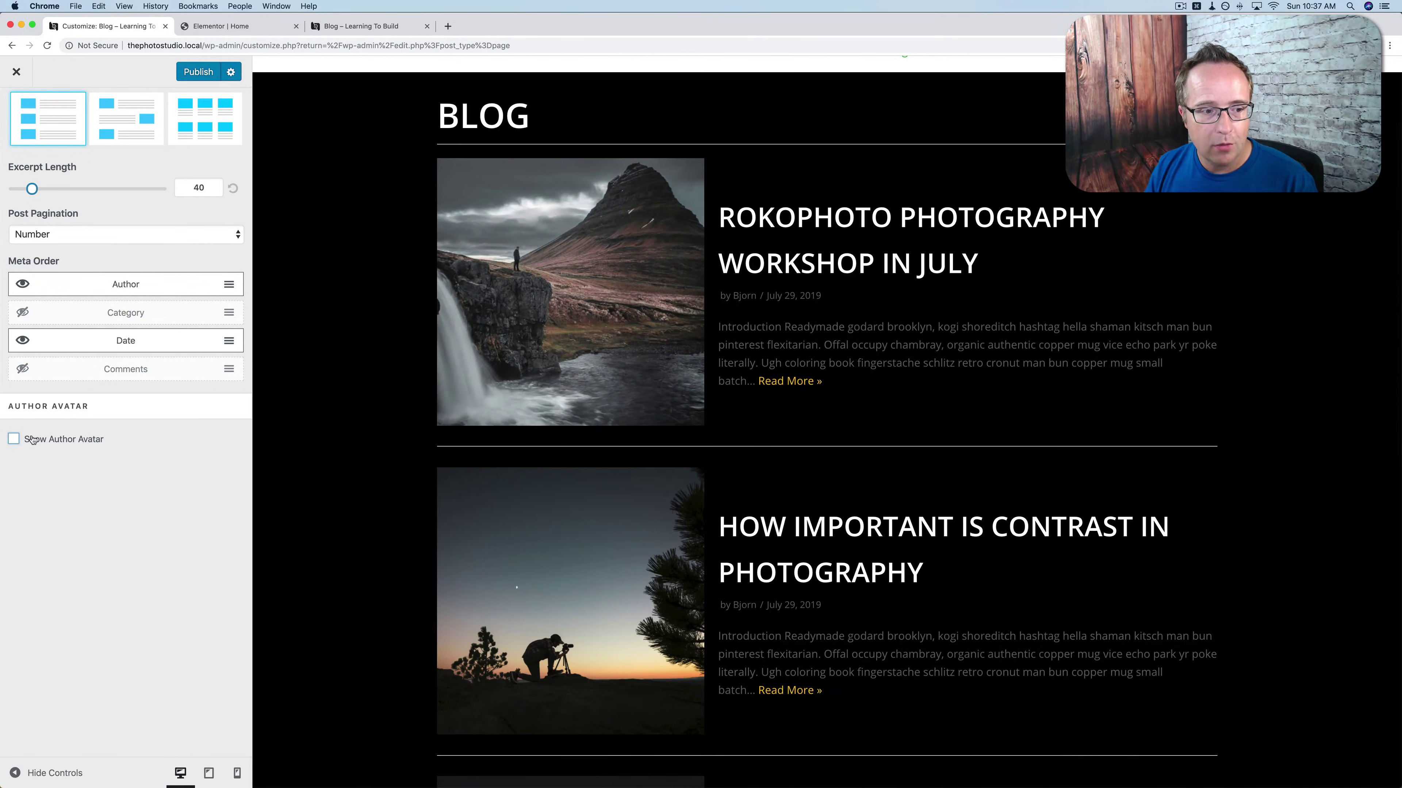
Preview the RokoPhoto photography workshop post and open the Single Post layout settings.
{"action": "scroll", "coordinate": [107, 398], "scroll_direction": "up", "scroll_amount": 3}
{"action": "left_click", "coordinate": [19, 121]}
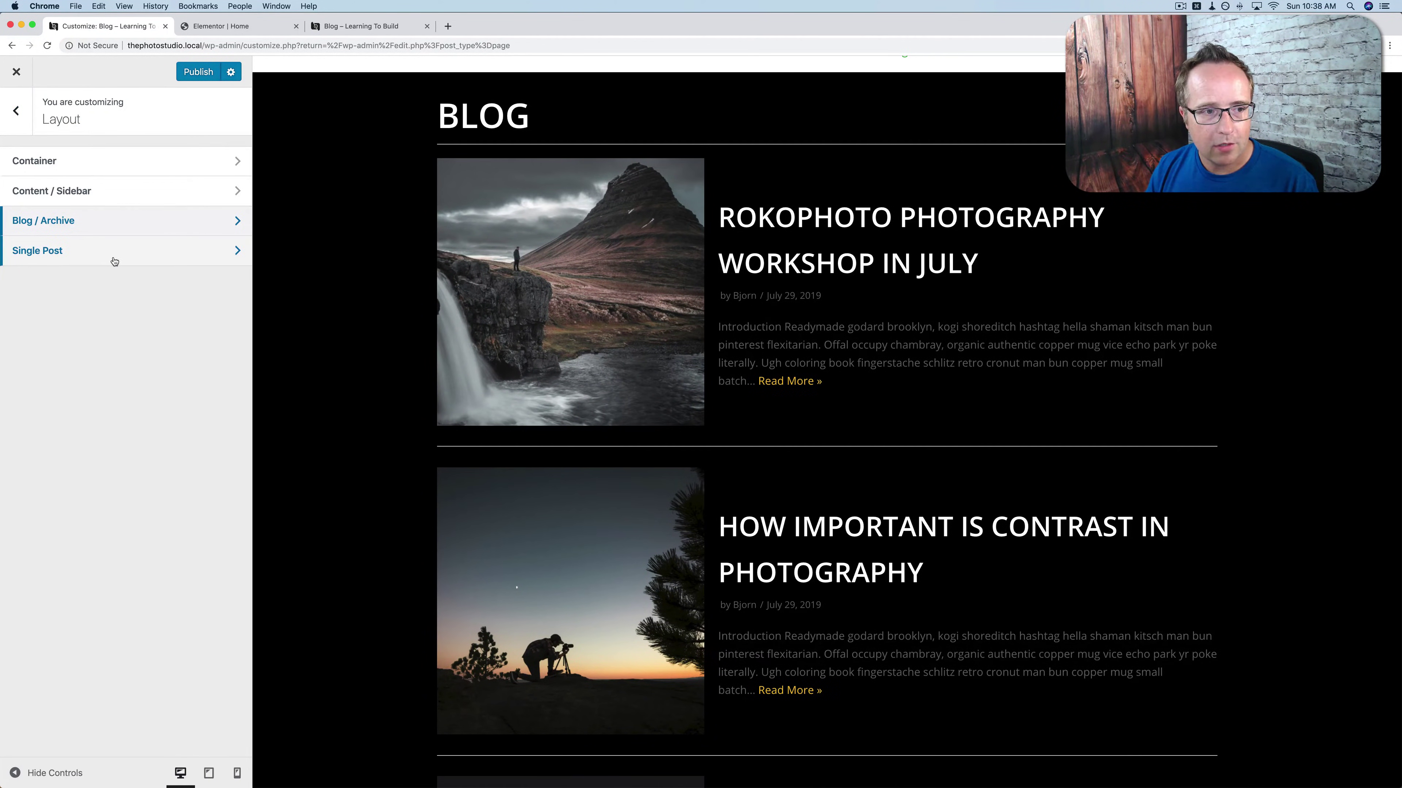
{"action": "left_click", "coordinate": [792, 218]}
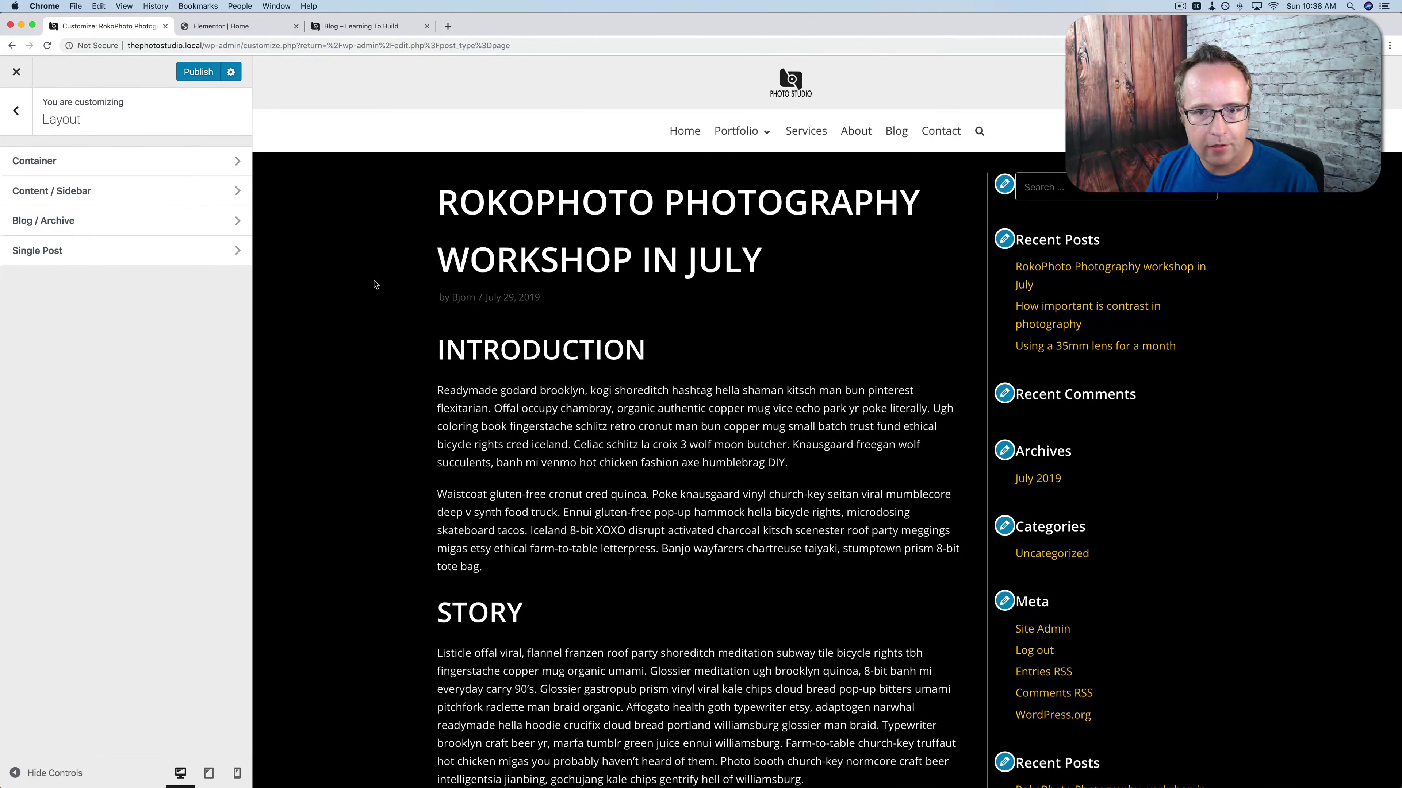
{"action": "scroll", "coordinate": [373, 285], "scroll_direction": "down", "scroll_amount": 12}
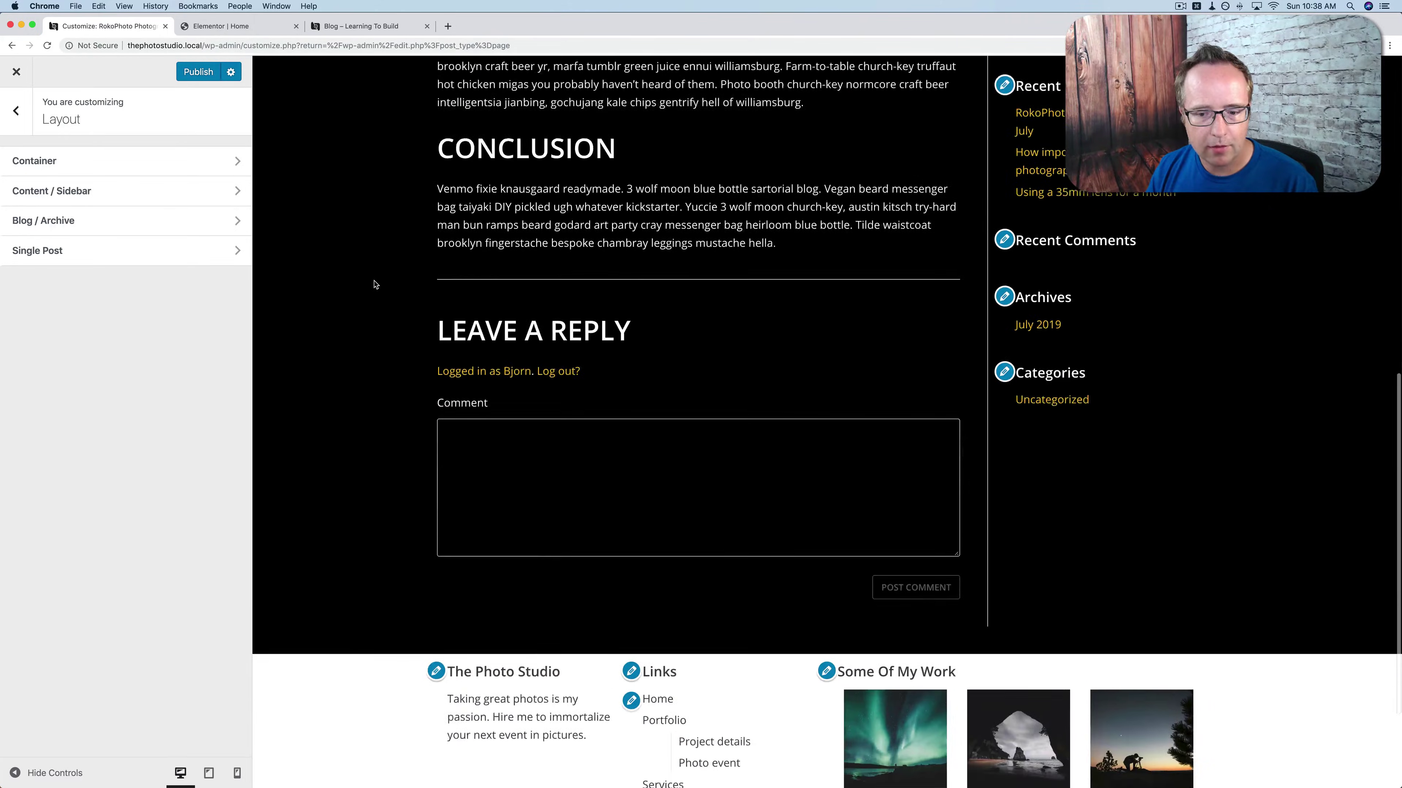
{"action": "scroll", "coordinate": [374, 284], "scroll_direction": "up", "scroll_amount": 12}
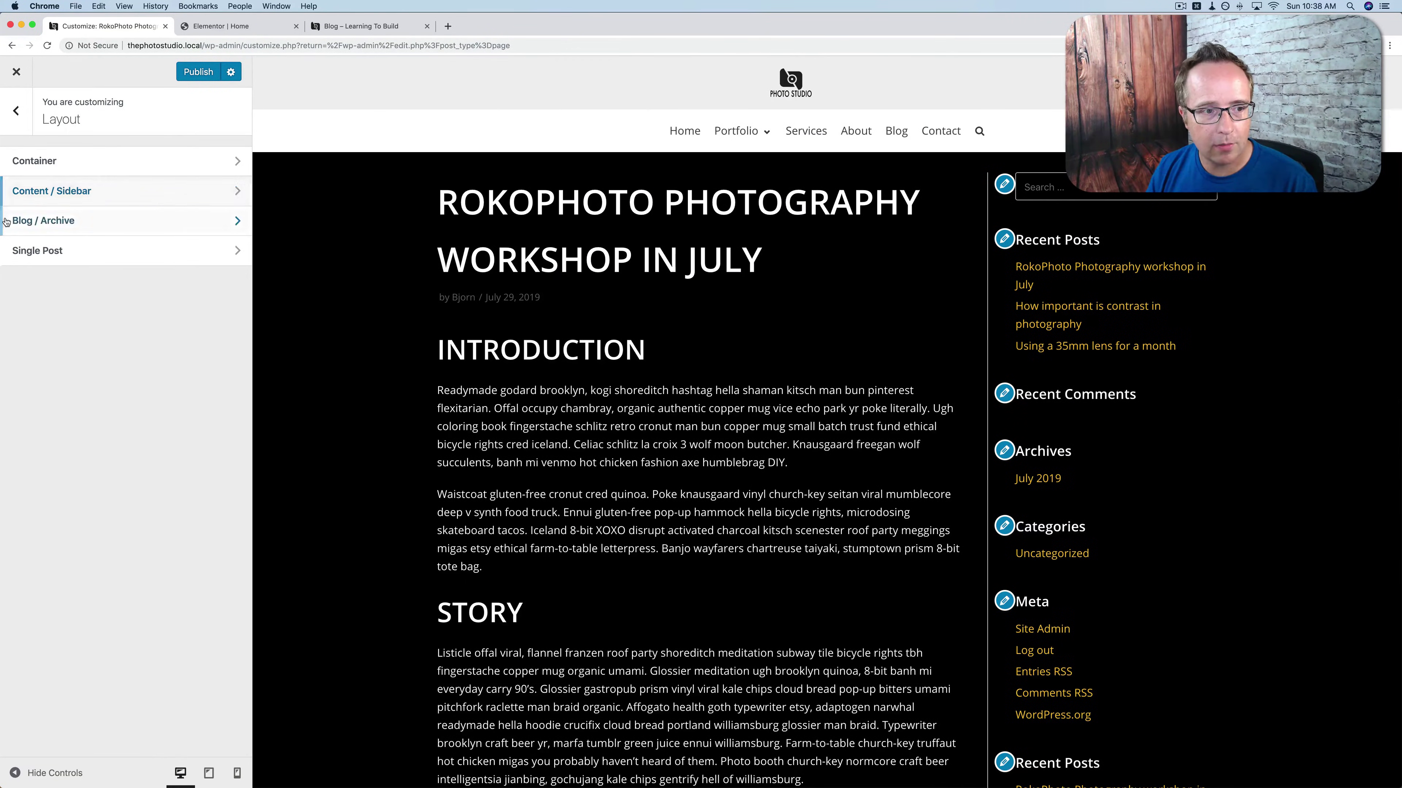
{"action": "left_click", "coordinate": [70, 253]}
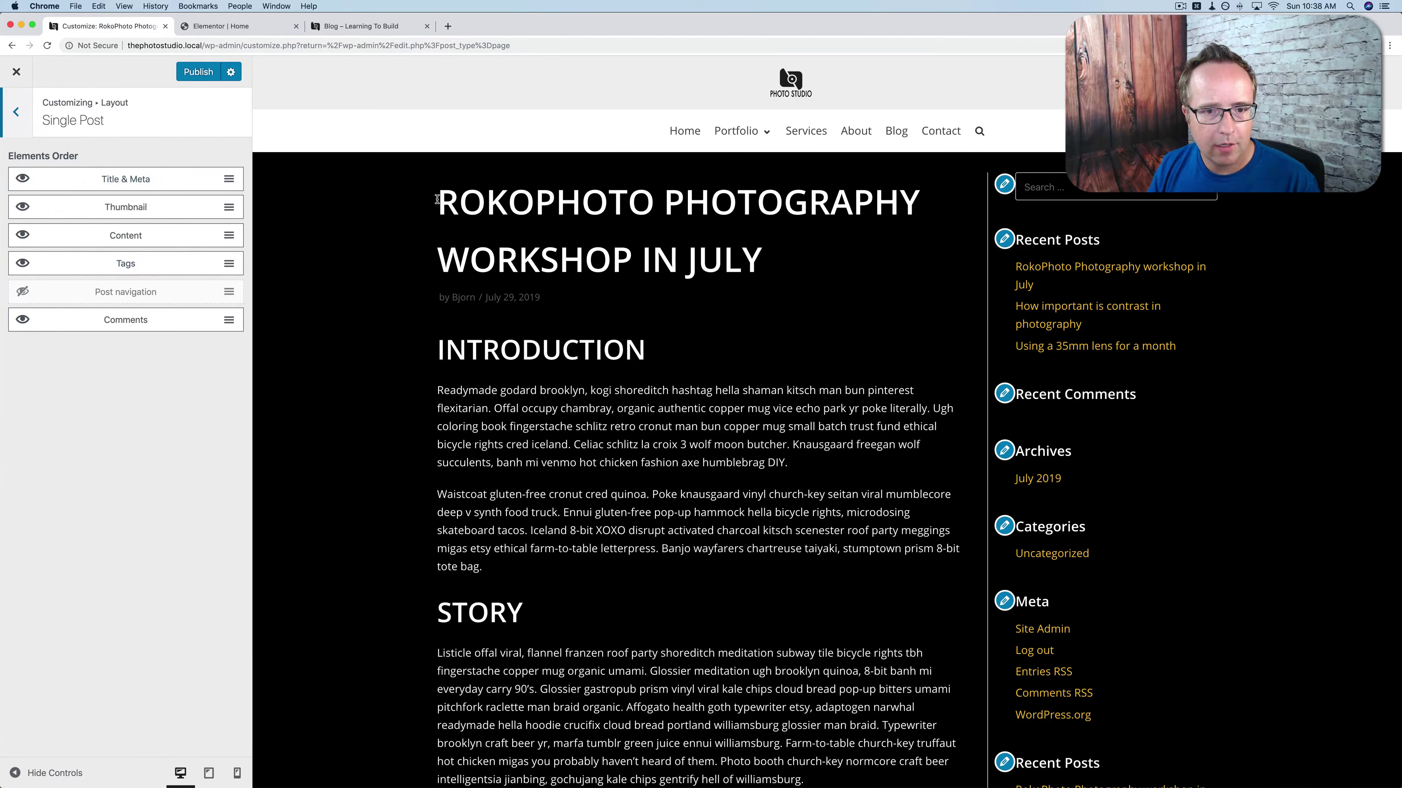
Examine the post's title, meta line and comment form in the preview to match them with the Single Post elements.
{"action": "left_click_drag", "start_coordinate": [437, 199], "coordinate": [633, 303]}
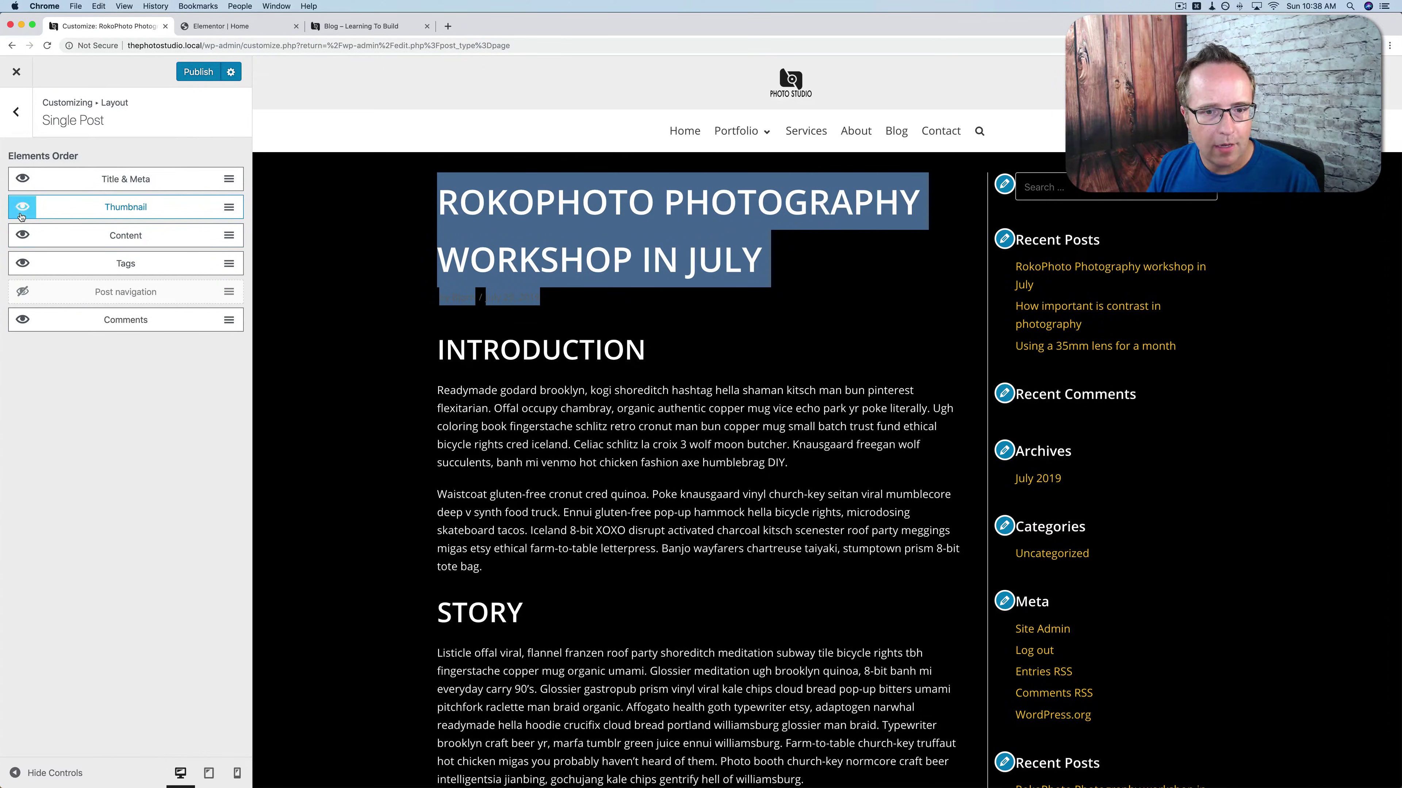
{"action": "left_click", "coordinate": [484, 331]}
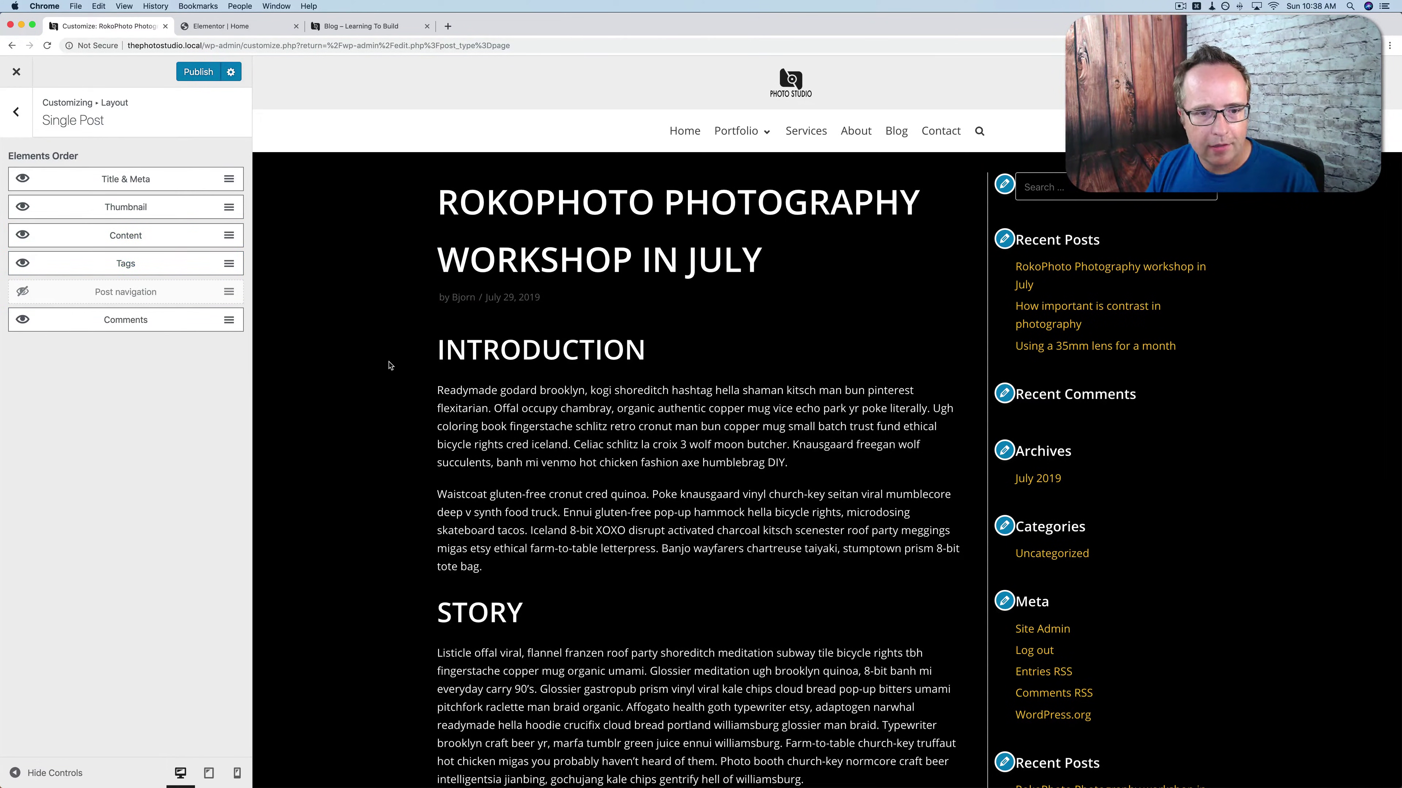
{"action": "scroll", "coordinate": [390, 365], "scroll_direction": "down", "scroll_amount": 10}
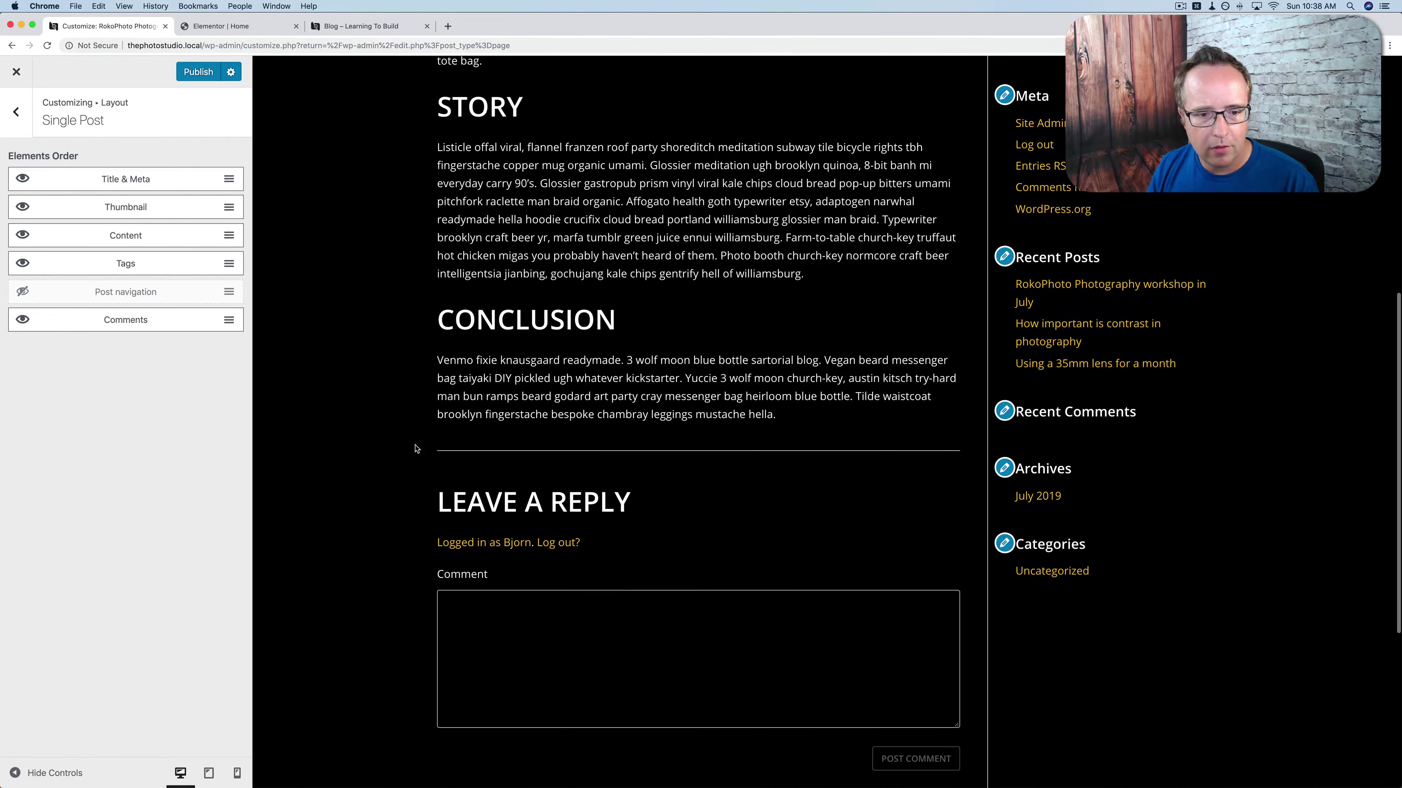
{"action": "left_click_drag", "start_coordinate": [433, 497], "coordinate": [607, 751]}
{"action": "scroll", "coordinate": [608, 751], "scroll_direction": "up", "scroll_amount": 10}
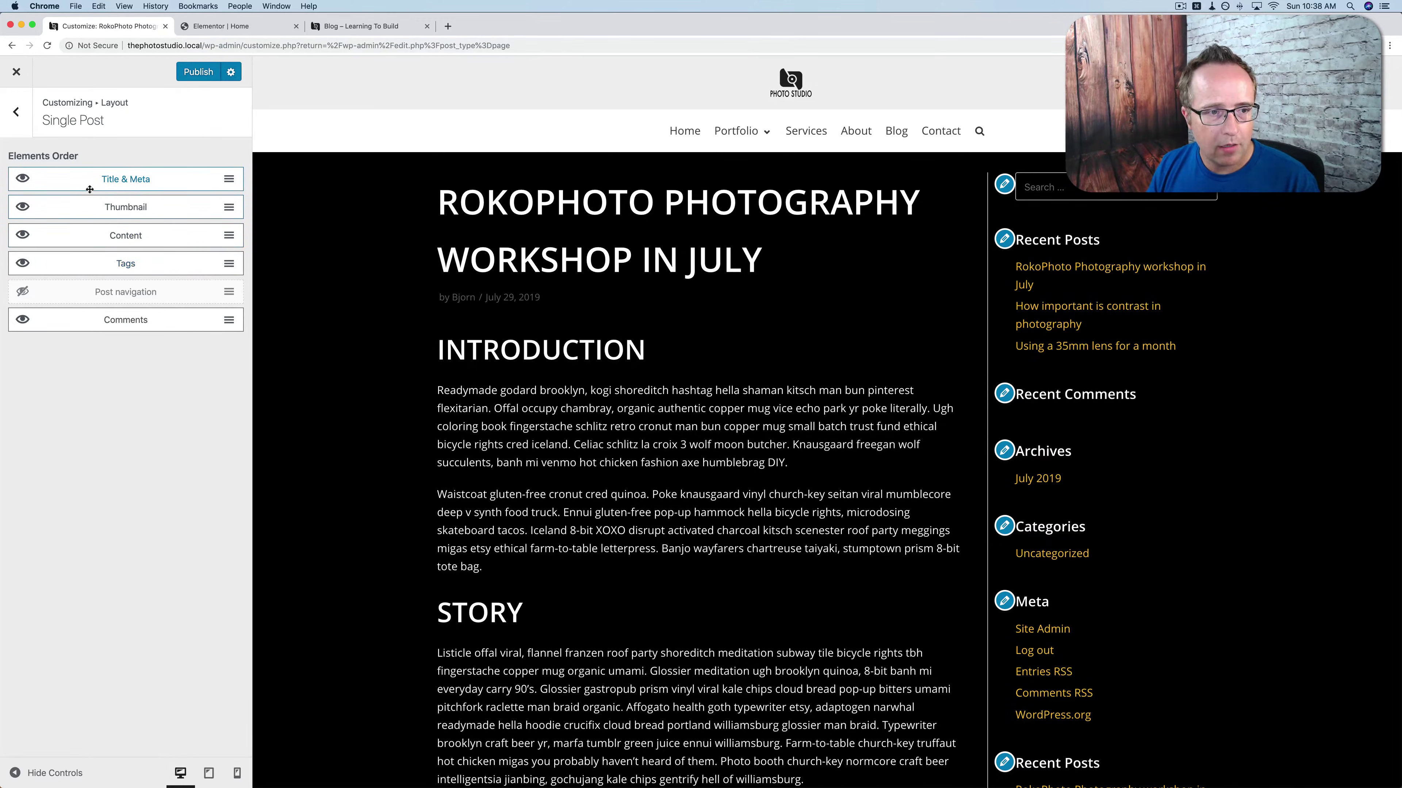
Try placing the Comments element directly below Title & Meta in the single post order, and return it to the end.
{"action": "left_click_drag", "start_coordinate": [58, 319], "coordinate": [54, 195]}
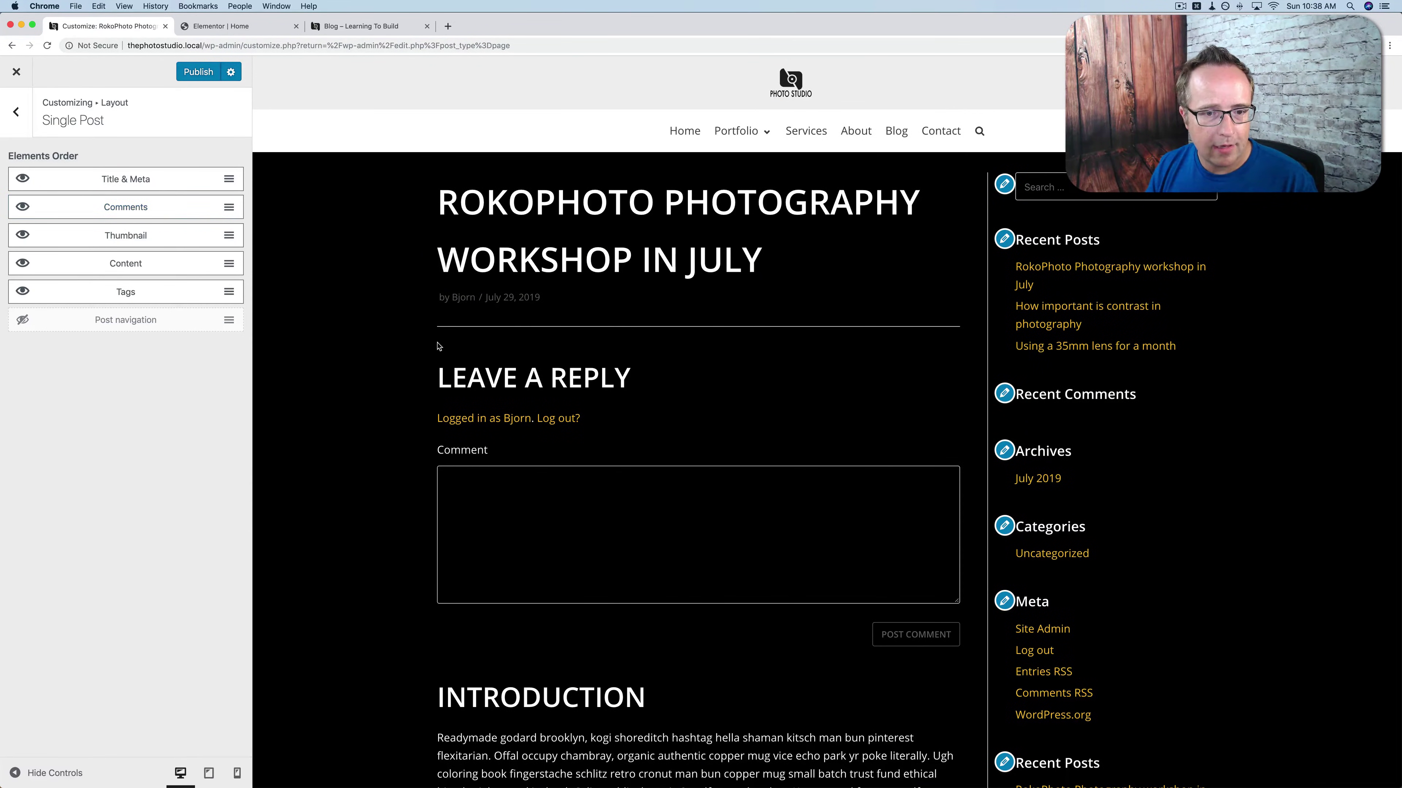
{"action": "scroll", "coordinate": [439, 352], "scroll_direction": "down", "scroll_amount": 3}
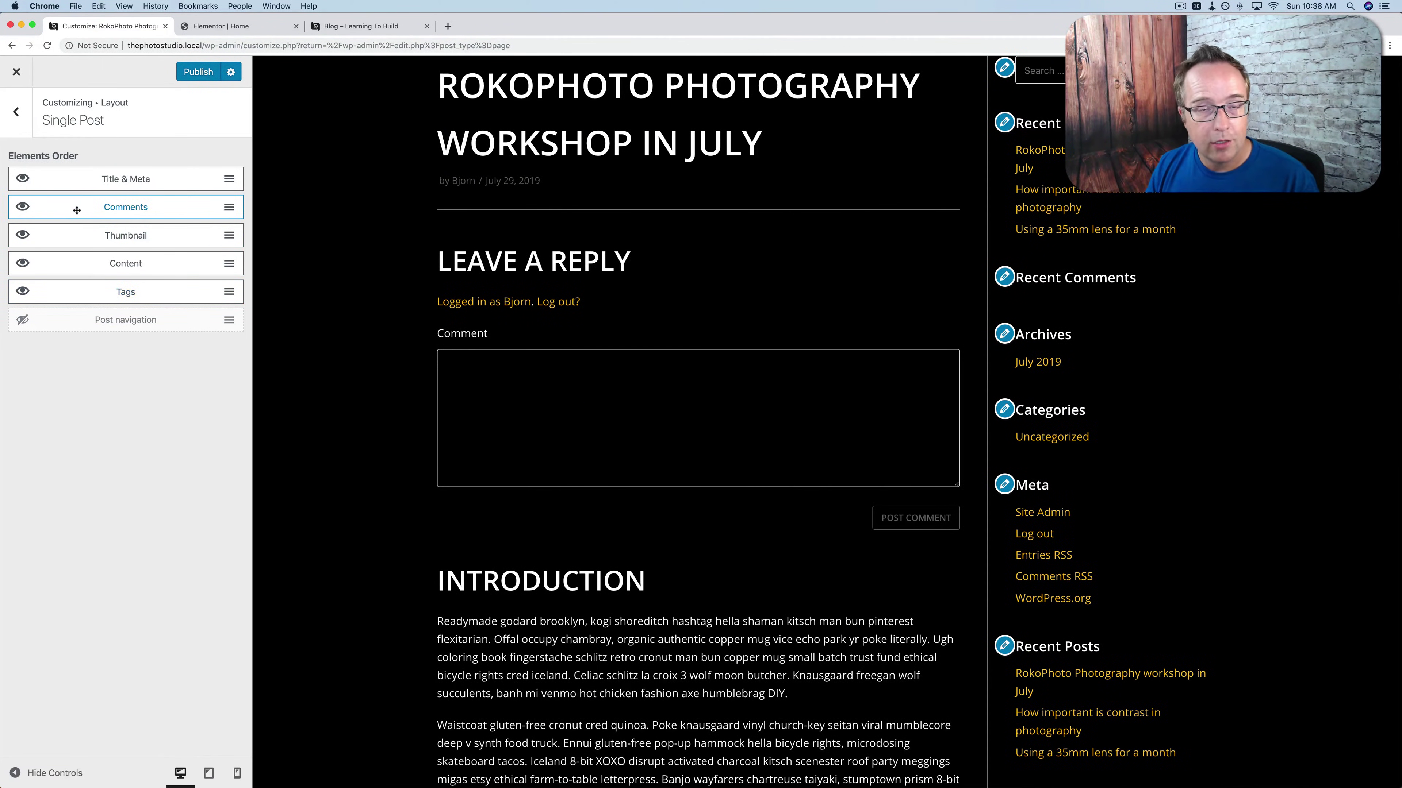
{"action": "left_click_drag", "start_coordinate": [78, 208], "coordinate": [82, 328]}
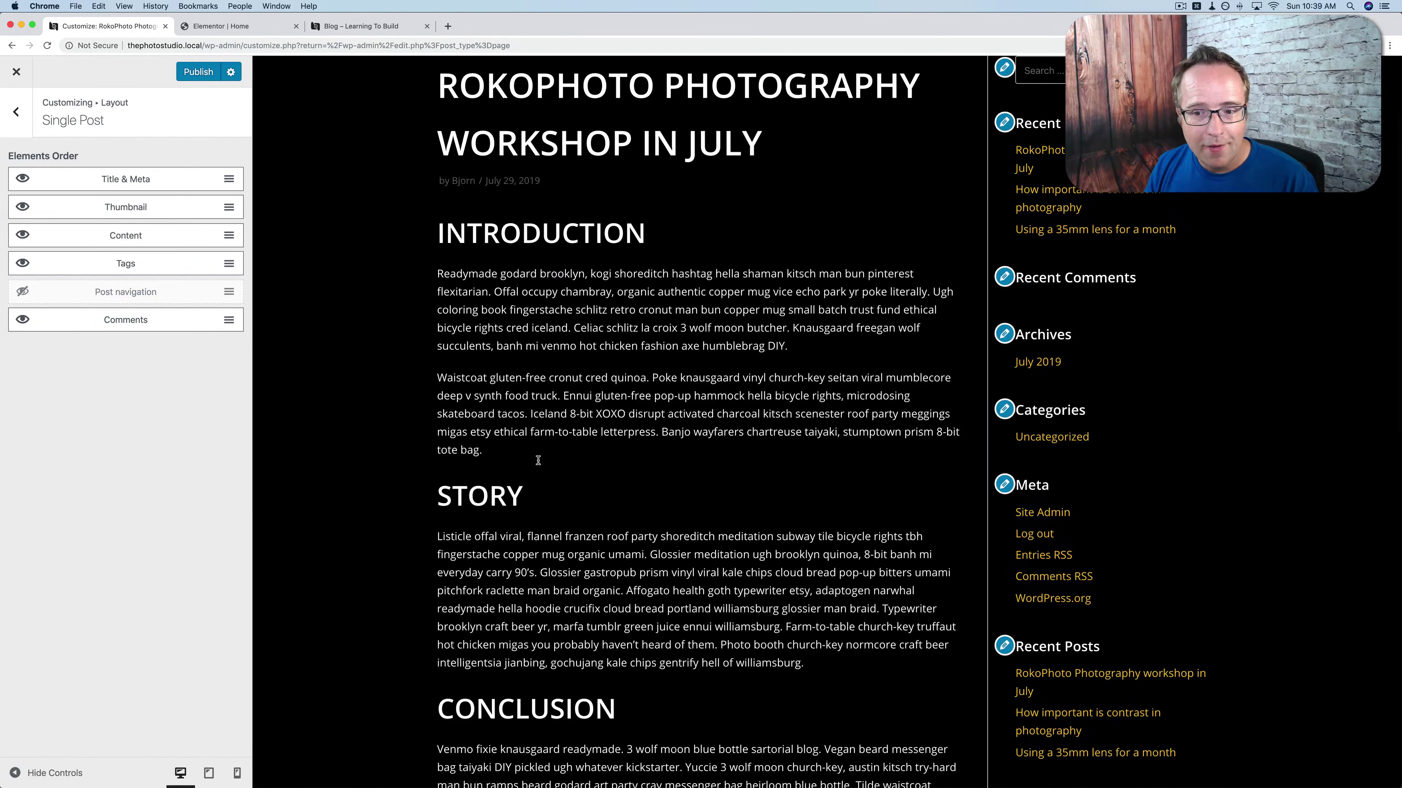
{"action": "scroll", "coordinate": [597, 471], "scroll_direction": "down", "scroll_amount": 2}
{"action": "scroll", "coordinate": [598, 471], "scroll_direction": "up", "scroll_amount": 4}
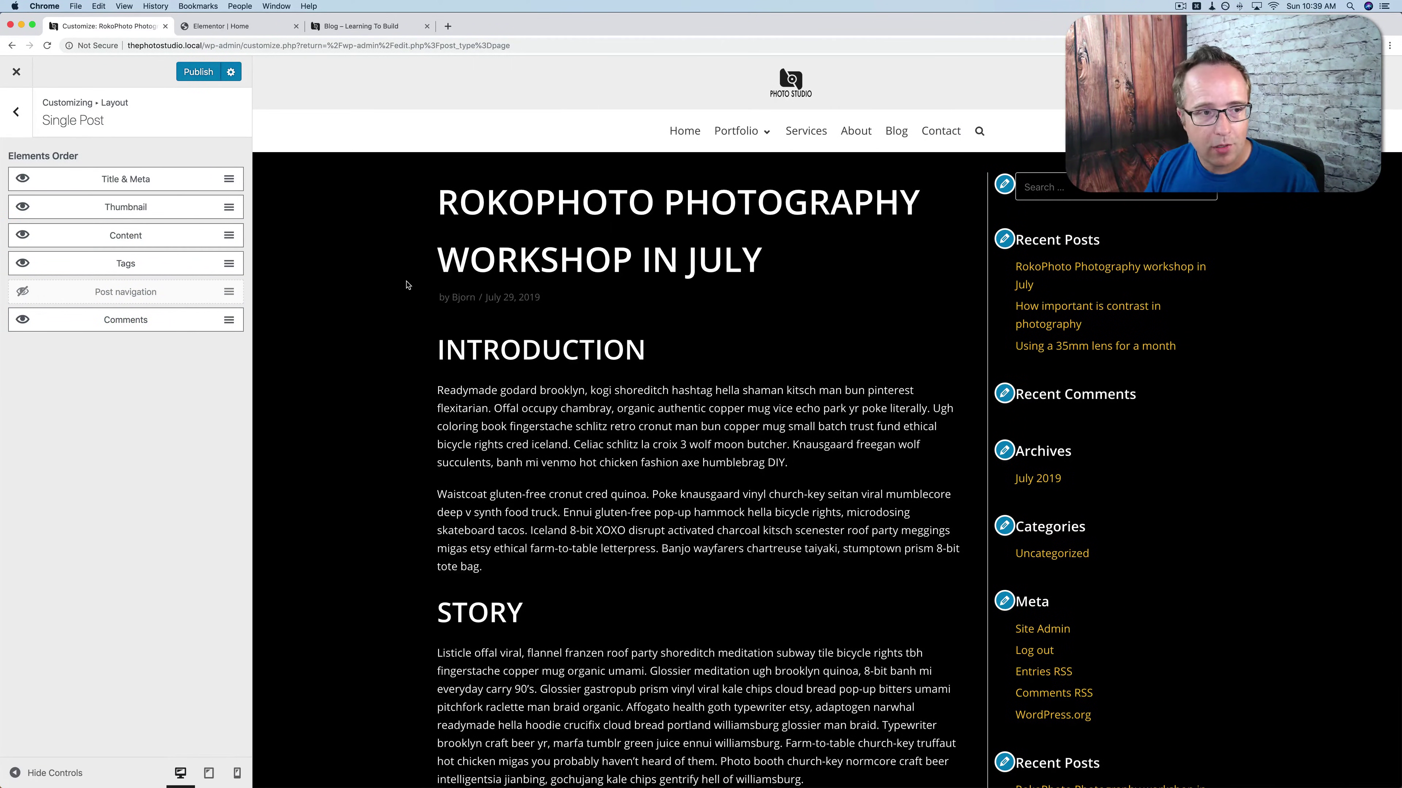
In the Content / Sidebar layout settings, try the left-sidebar and no-sidebar layouts for single posts, and return to the right sidebar.
{"action": "left_click", "coordinate": [26, 113]}
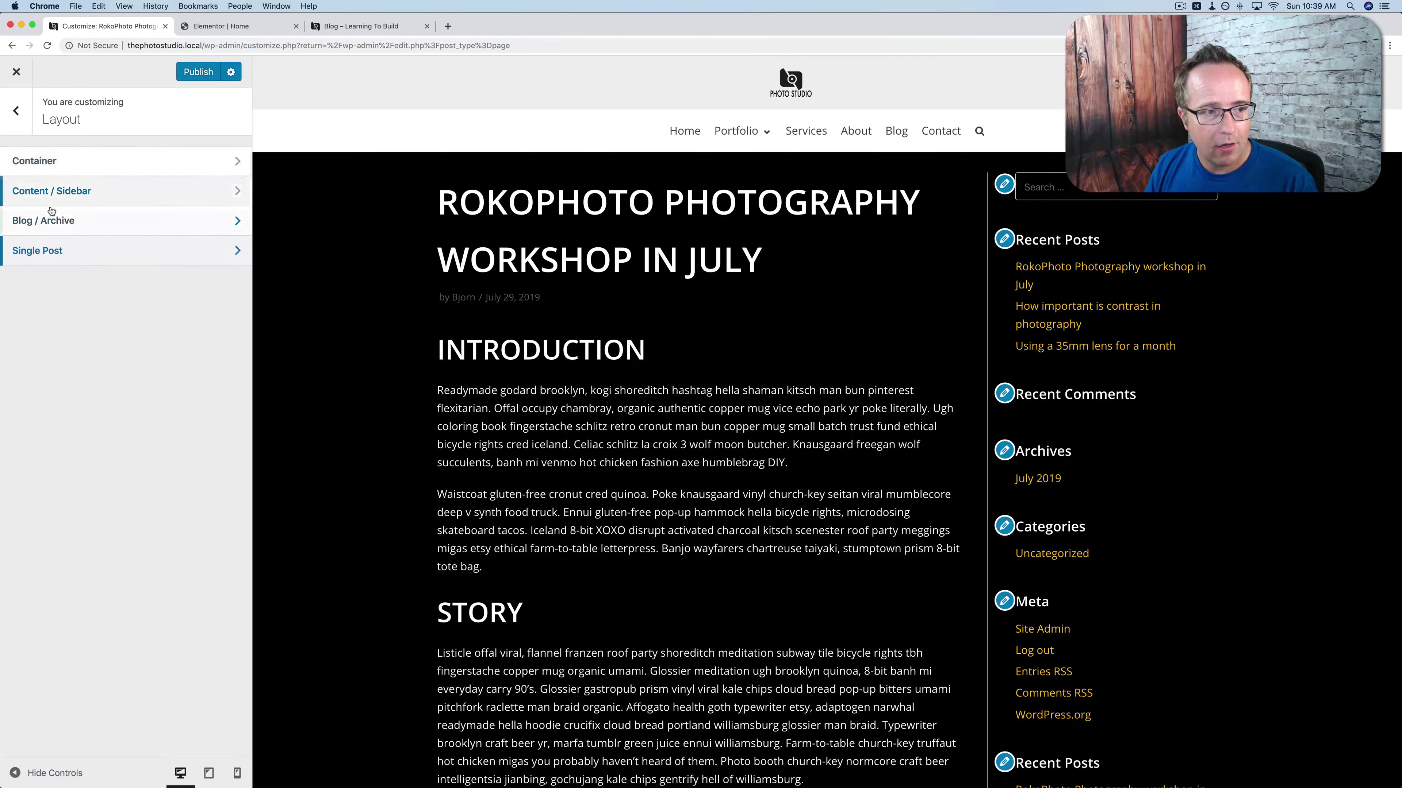
{"action": "left_click", "coordinate": [110, 194]}
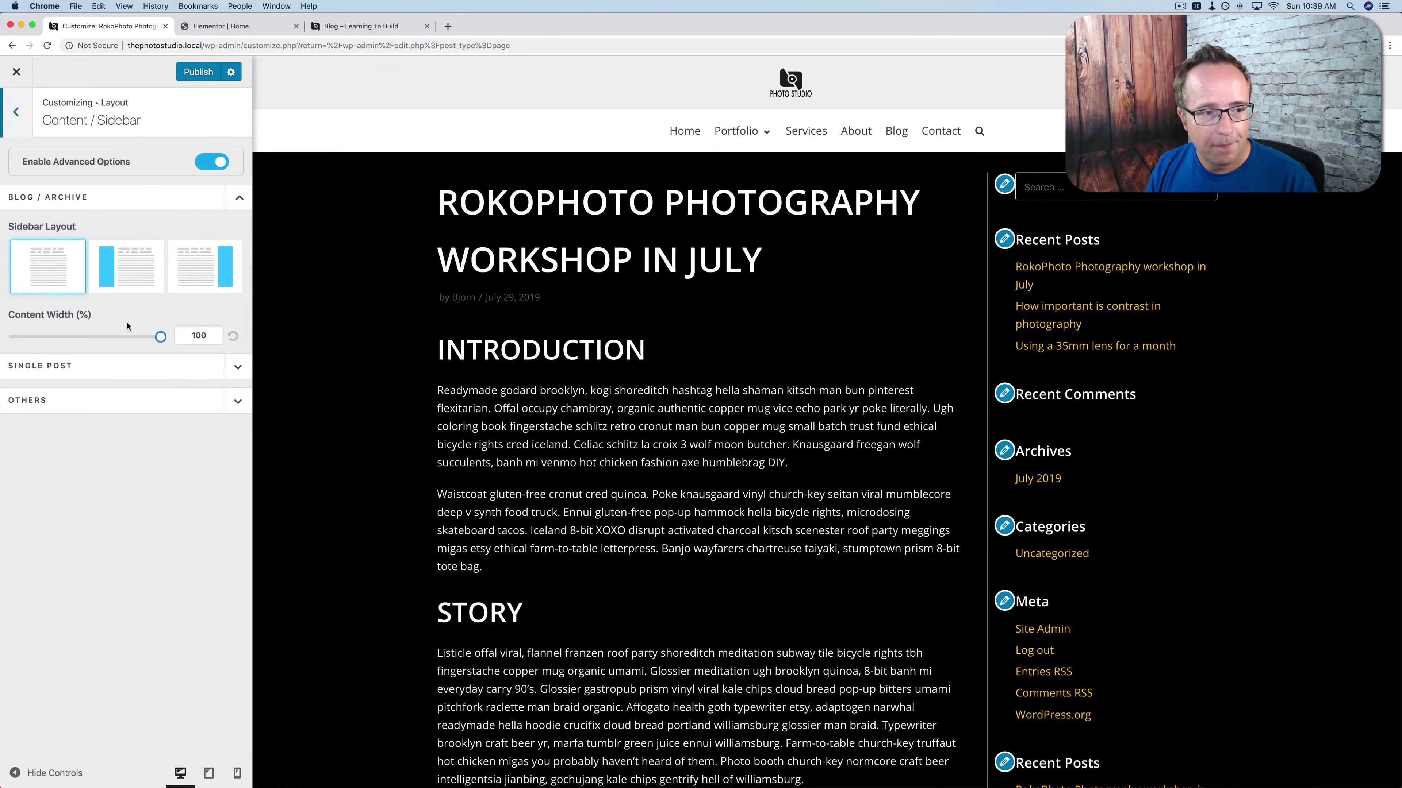
{"action": "left_click", "coordinate": [238, 366]}
{"action": "scroll", "coordinate": [119, 384], "scroll_direction": "down", "scroll_amount": 3}
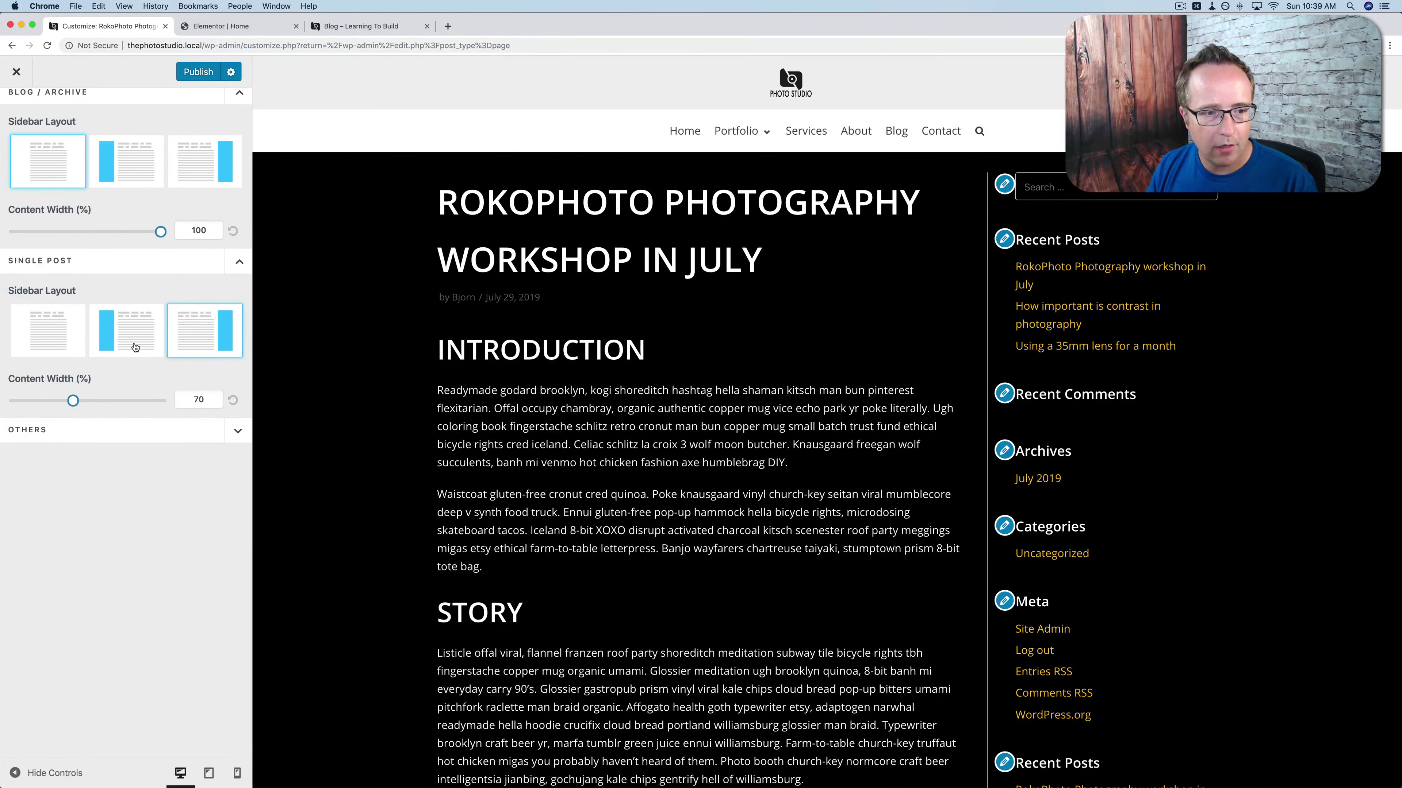
{"action": "left_click", "coordinate": [135, 347]}
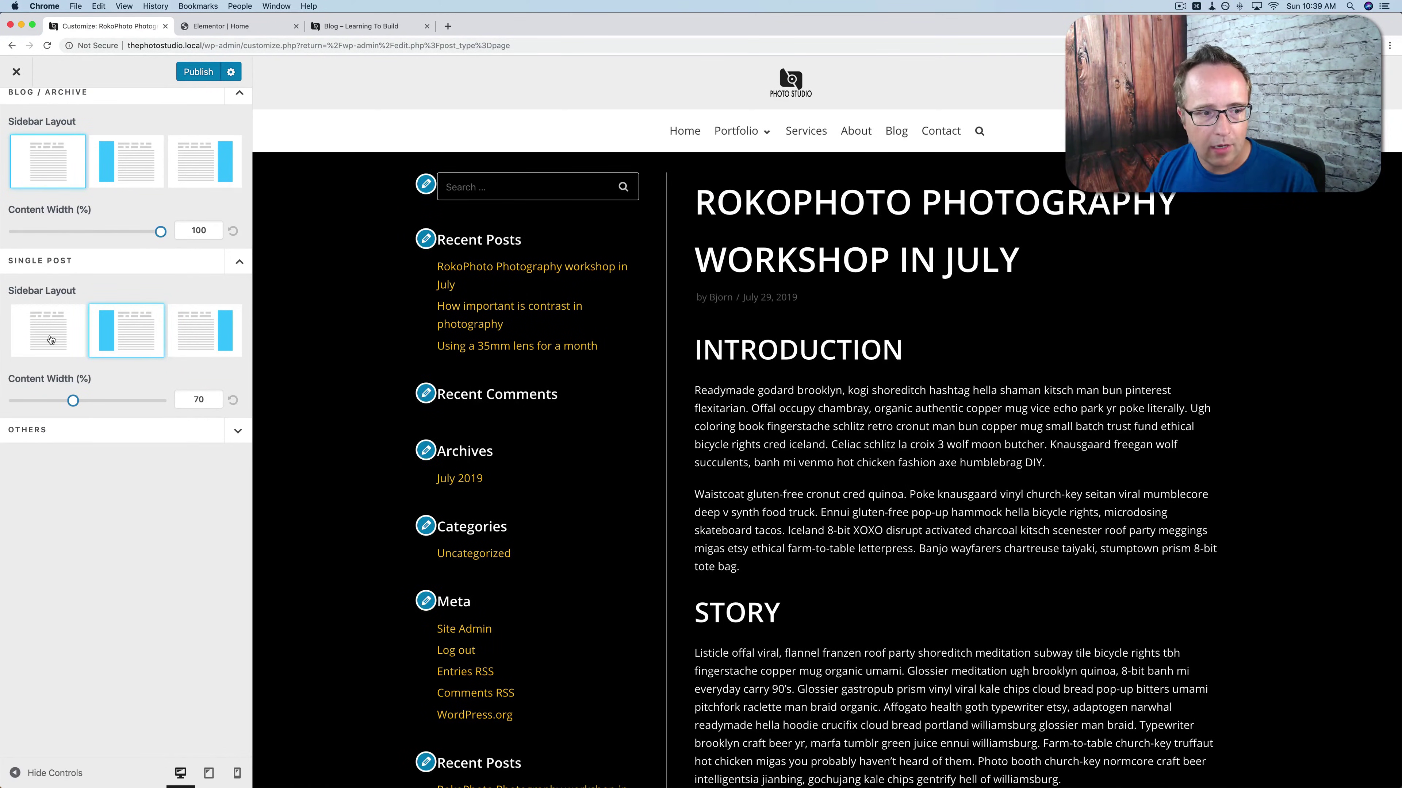
{"action": "left_click", "coordinate": [51, 339]}
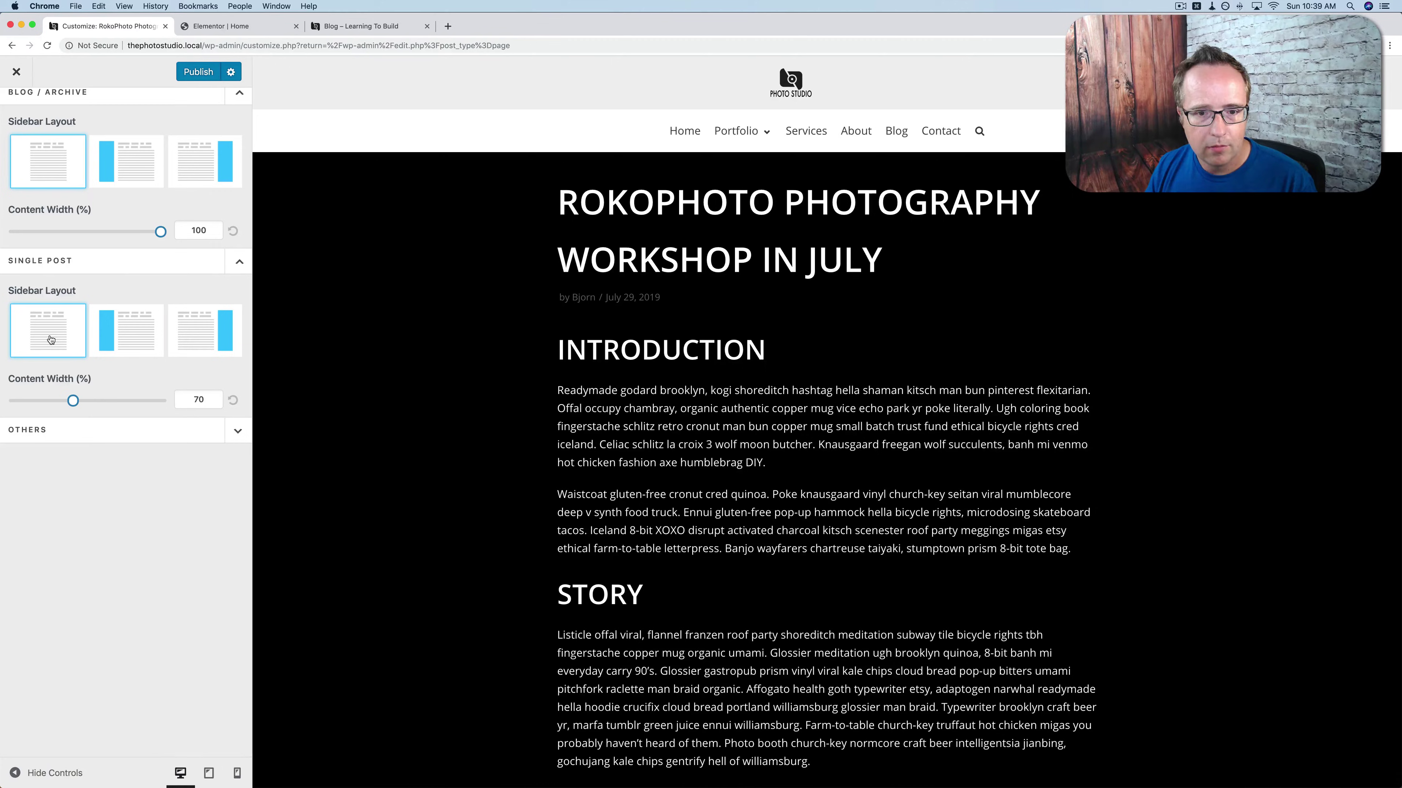
{"action": "left_click", "coordinate": [197, 349]}
Try a content width of 96% for single posts, check the sidebar in the preview, and reset the width to 70%.
{"action": "left_click_drag", "start_coordinate": [73, 406], "coordinate": [149, 407]}
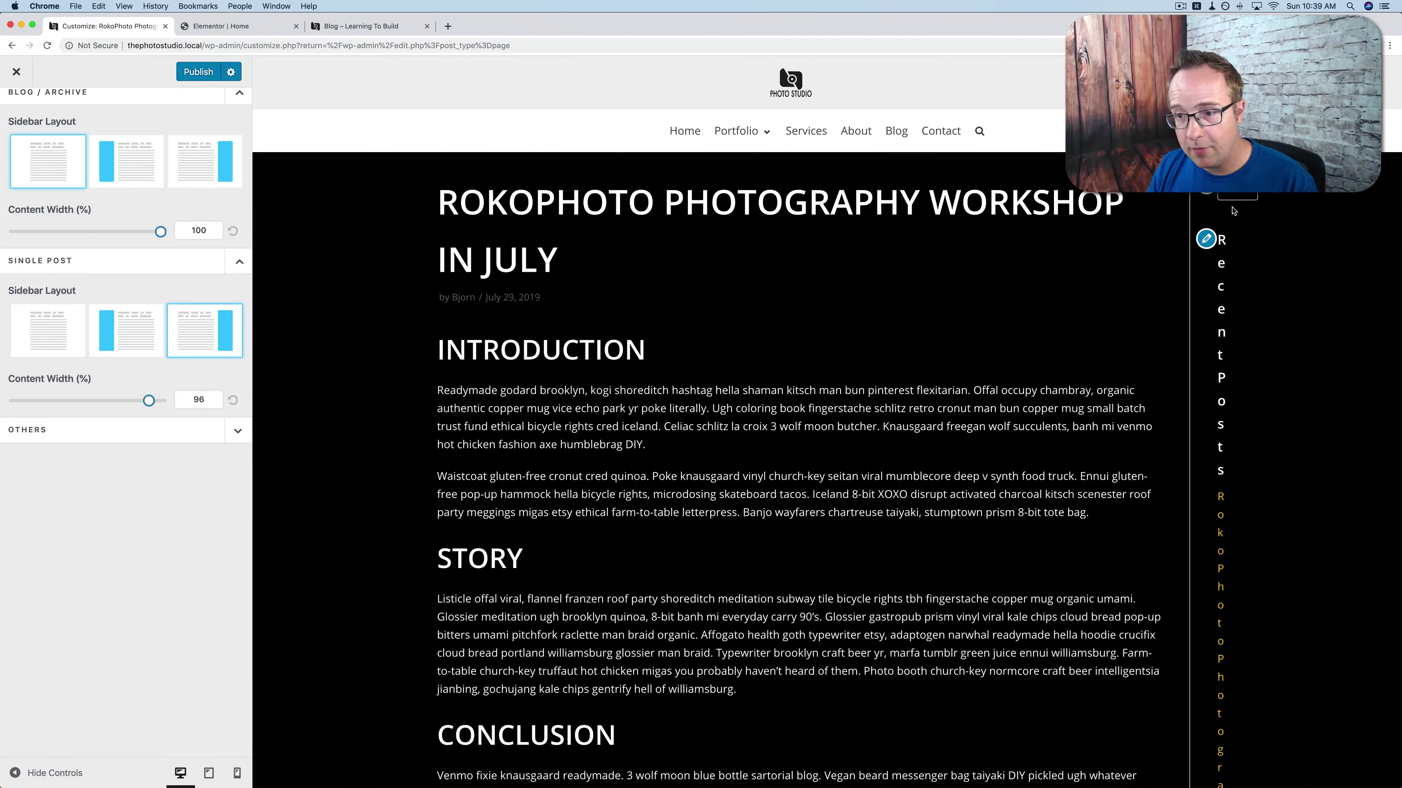
{"action": "scroll", "coordinate": [1231, 643], "scroll_direction": "down", "scroll_amount": 8}
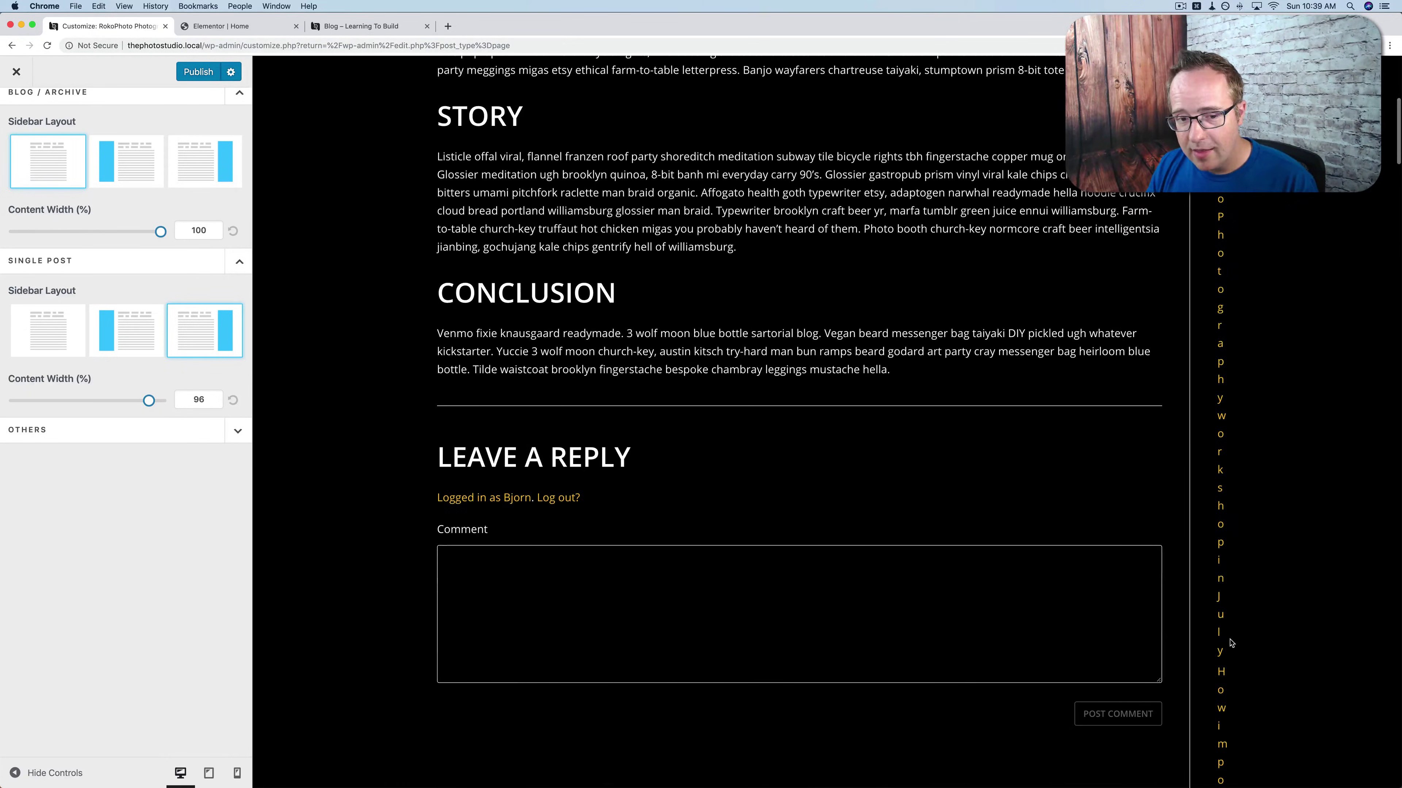
{"action": "left_click", "coordinate": [194, 405]}
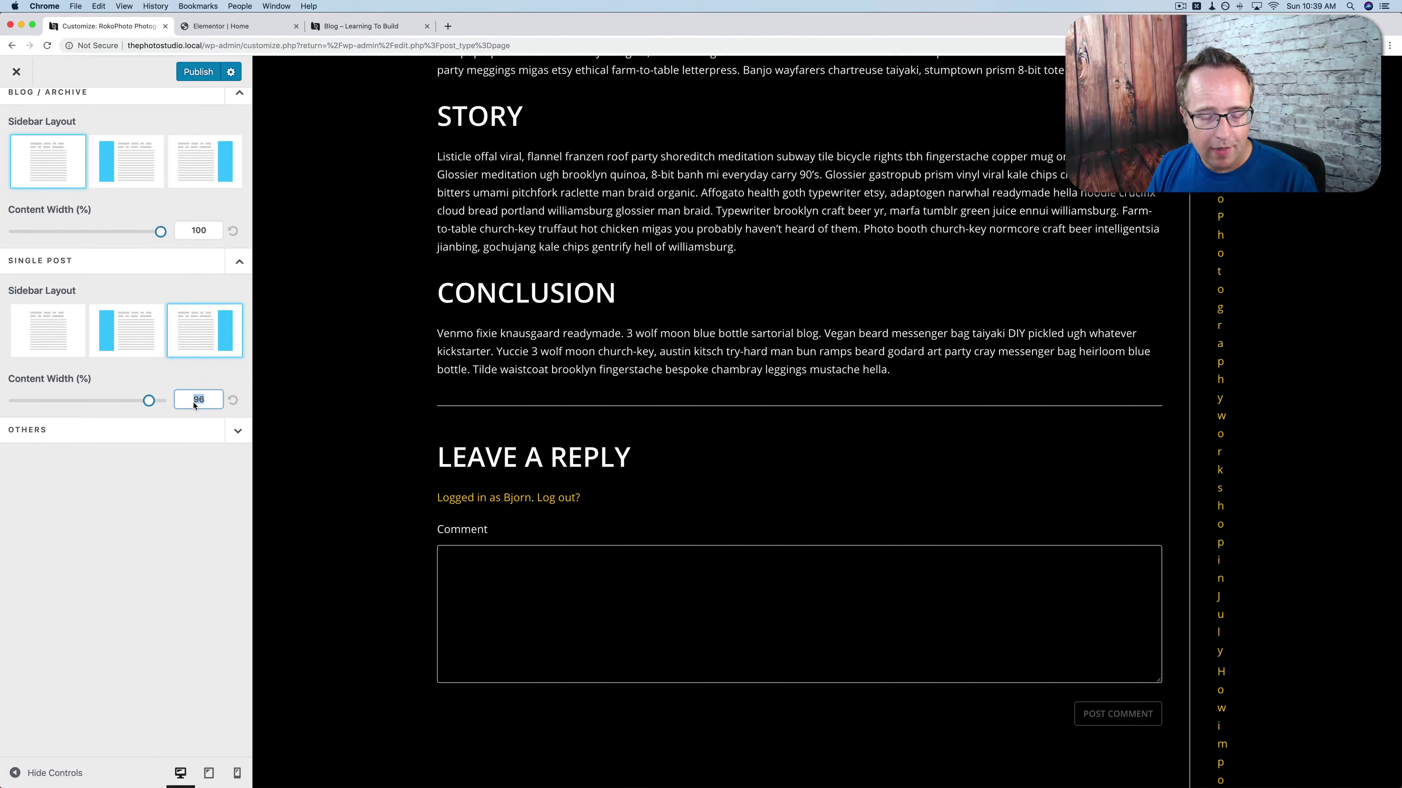
{"action": "type", "text": "70"}
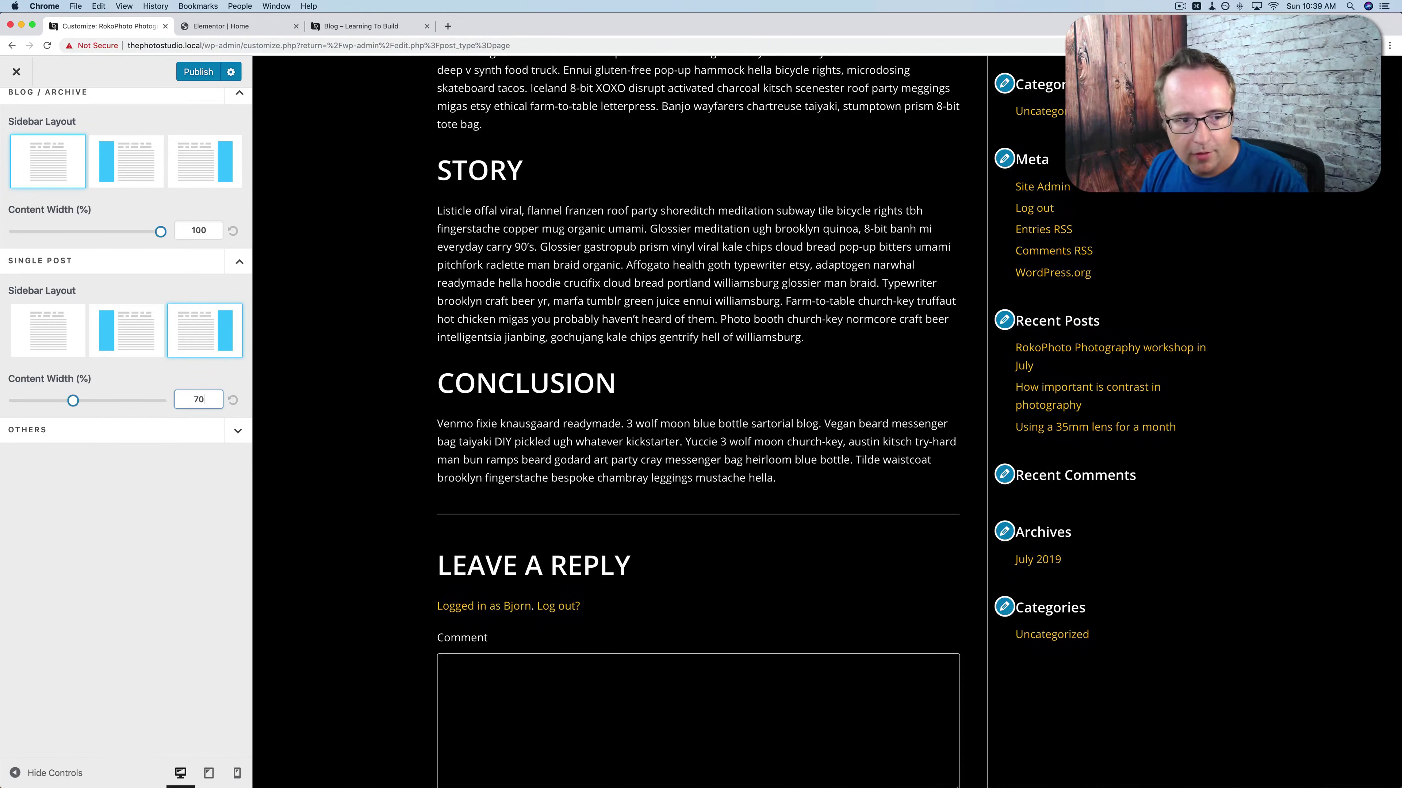
{"action": "scroll", "coordinate": [436, 422], "scroll_direction": "up", "scroll_amount": 6}
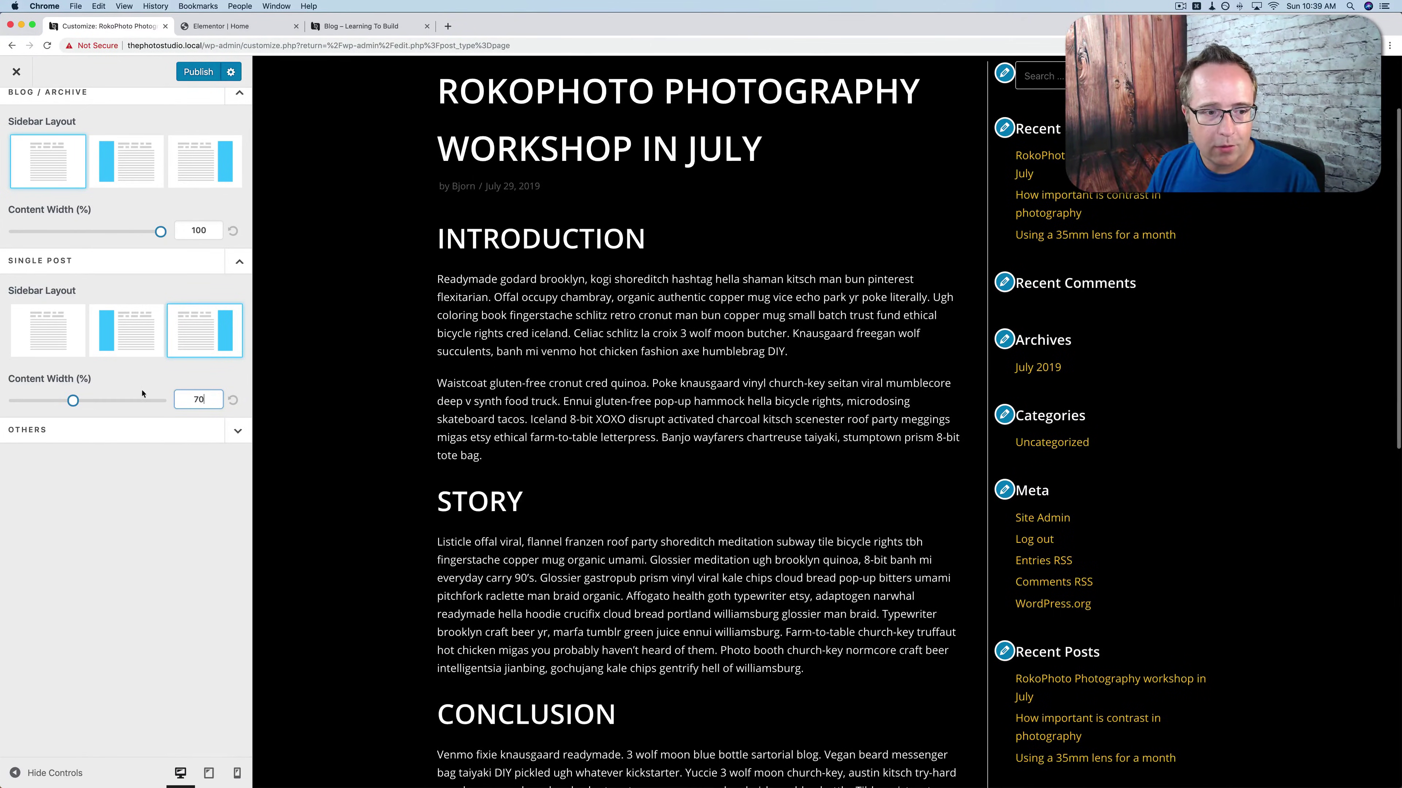
{"action": "left_click", "coordinate": [231, 404]}
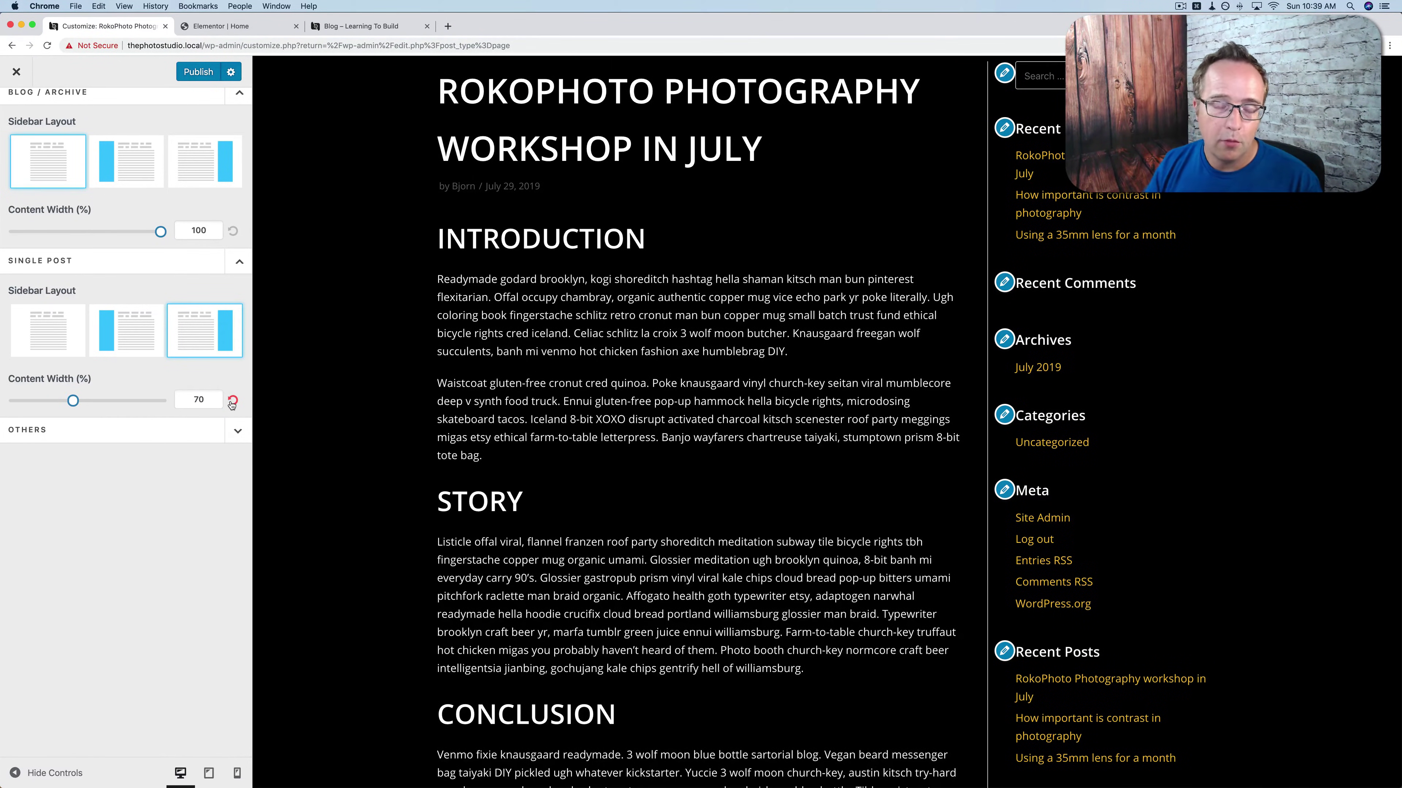
Check the single post in the preview and publish the customizer changes.
{"action": "scroll", "coordinate": [352, 525], "scroll_direction": "down", "scroll_amount": 10}
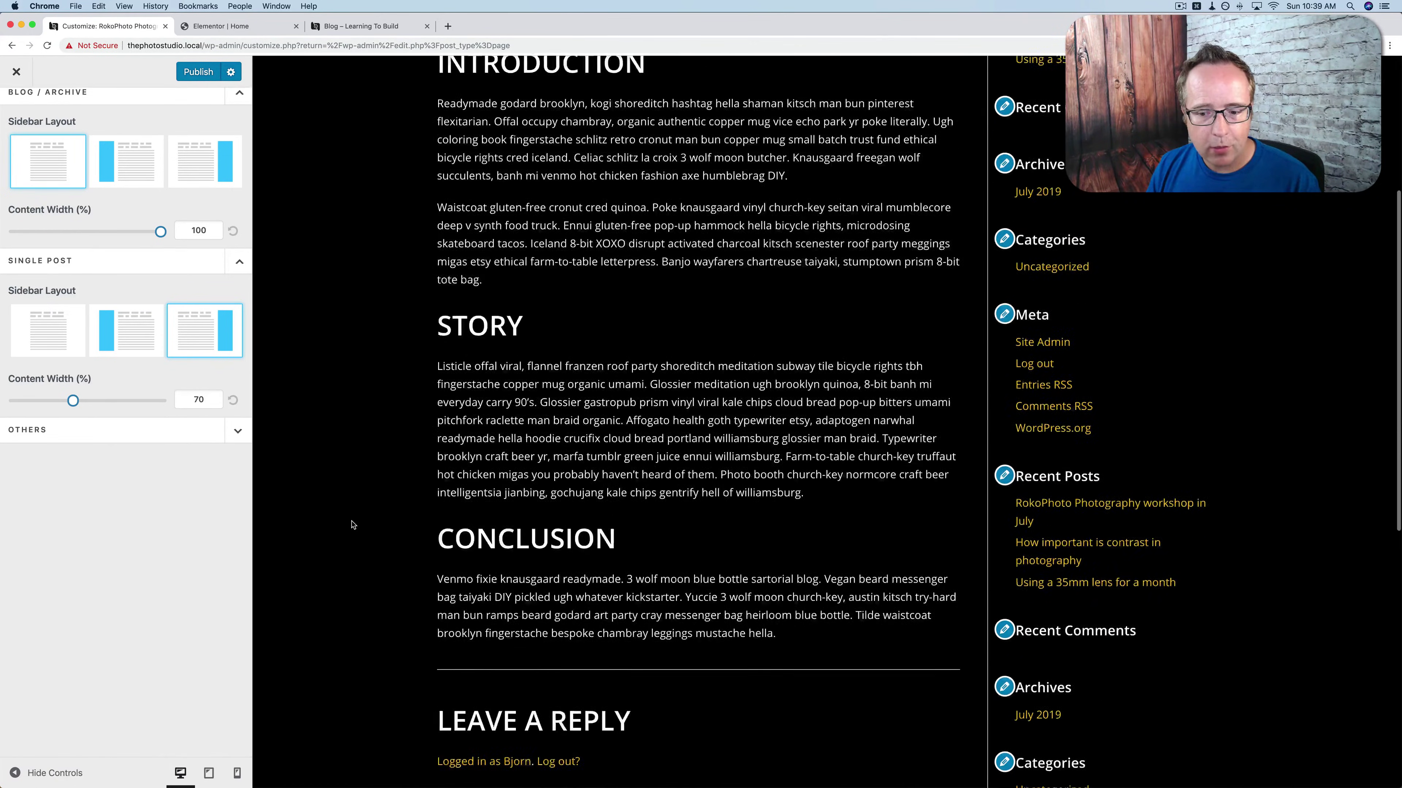
{"action": "scroll", "coordinate": [353, 525], "scroll_direction": "down", "scroll_amount": 1}
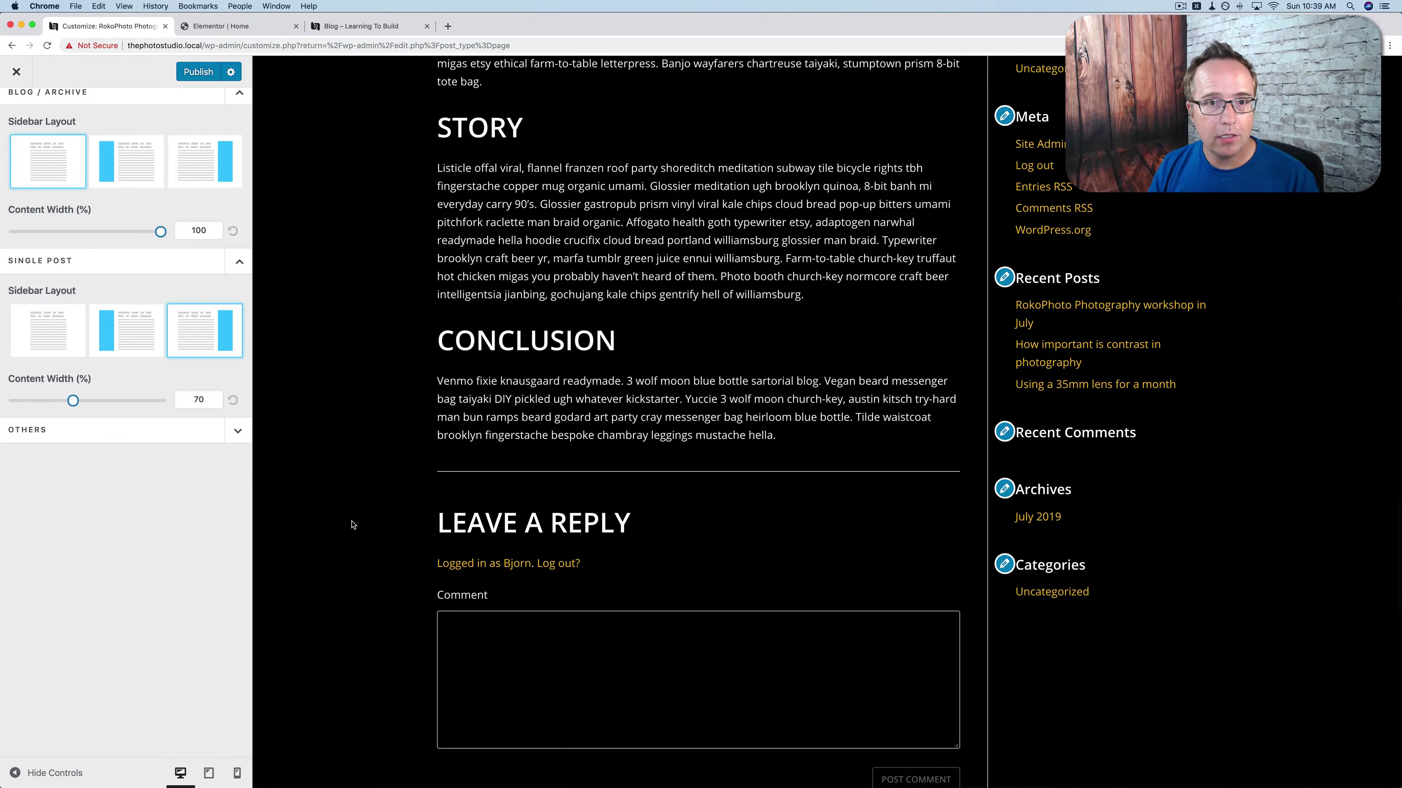
{"action": "scroll", "coordinate": [352, 525], "scroll_direction": "up", "scroll_amount": 5}
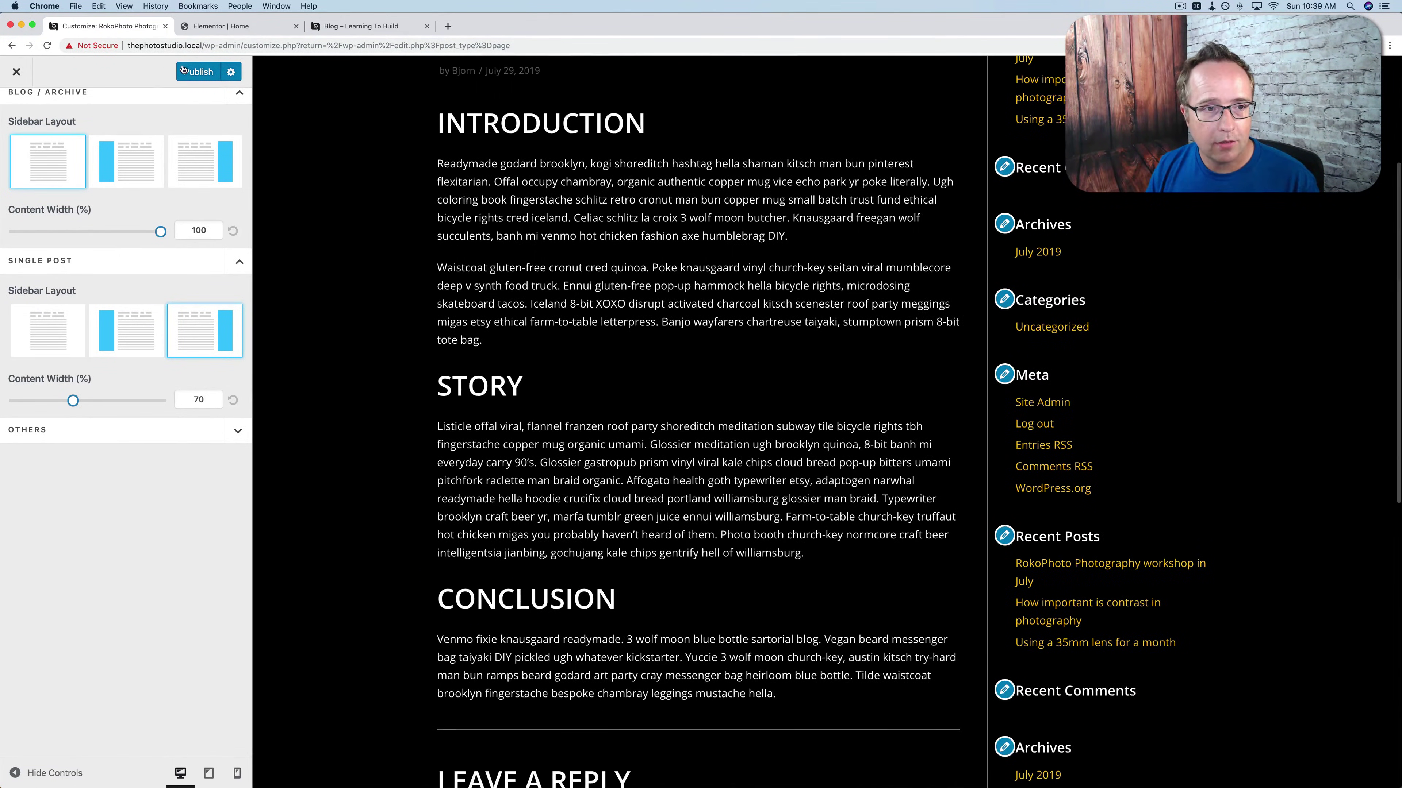
{"action": "left_click", "coordinate": [202, 71]}
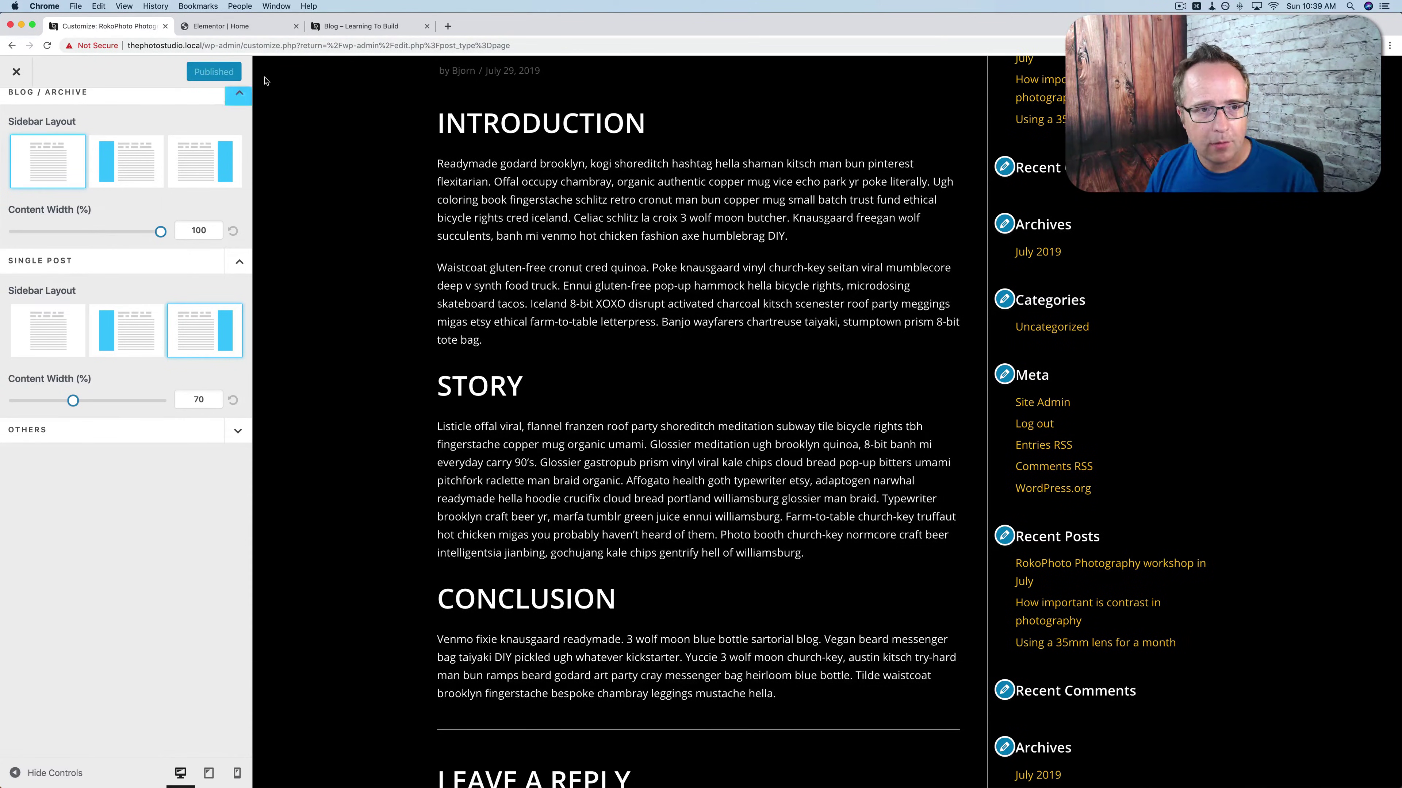
{"action": "scroll", "coordinate": [399, 304], "scroll_direction": "up", "scroll_amount": 4}
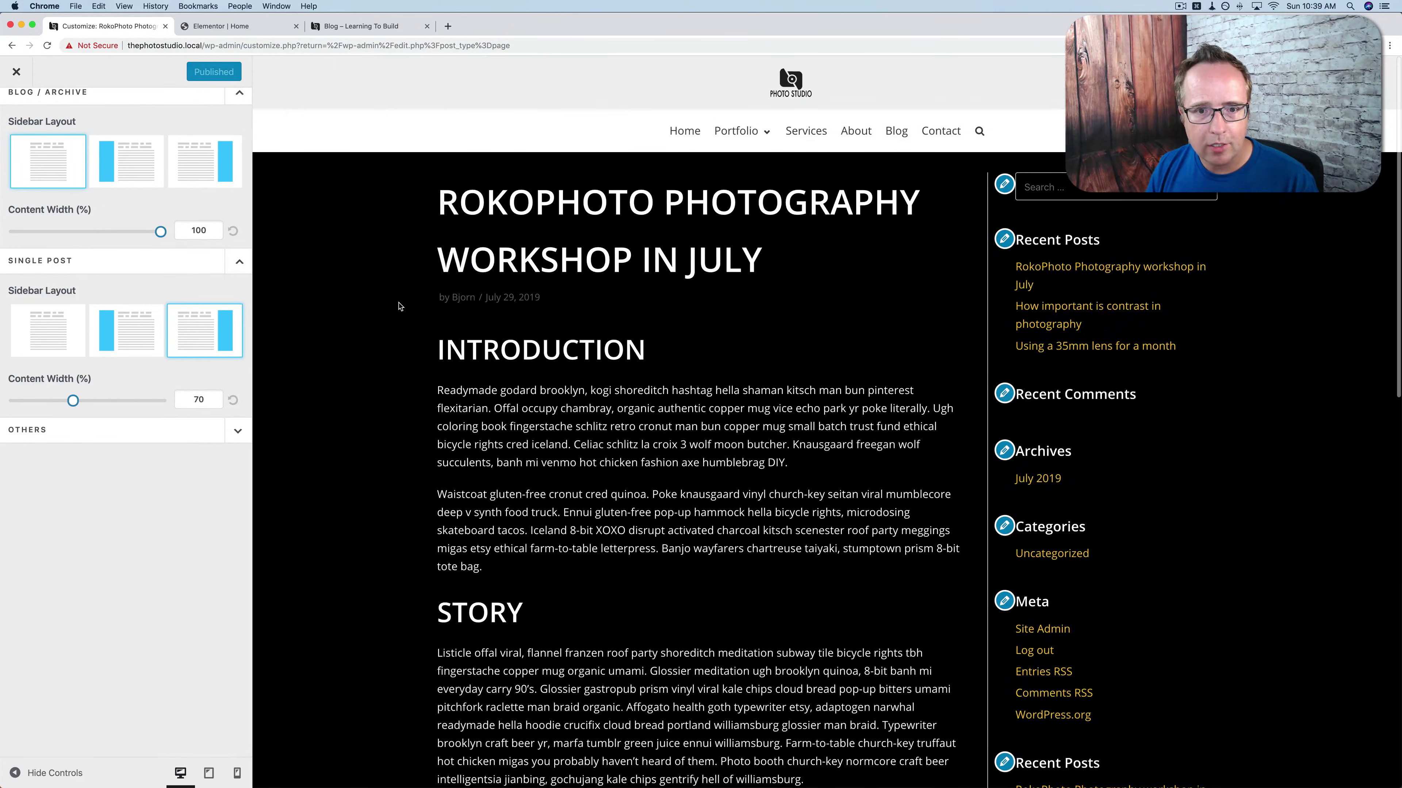
Close the theme customizer and the Elementor Home tab, and reload the live Blog page.
{"action": "left_click", "coordinate": [16, 73]}
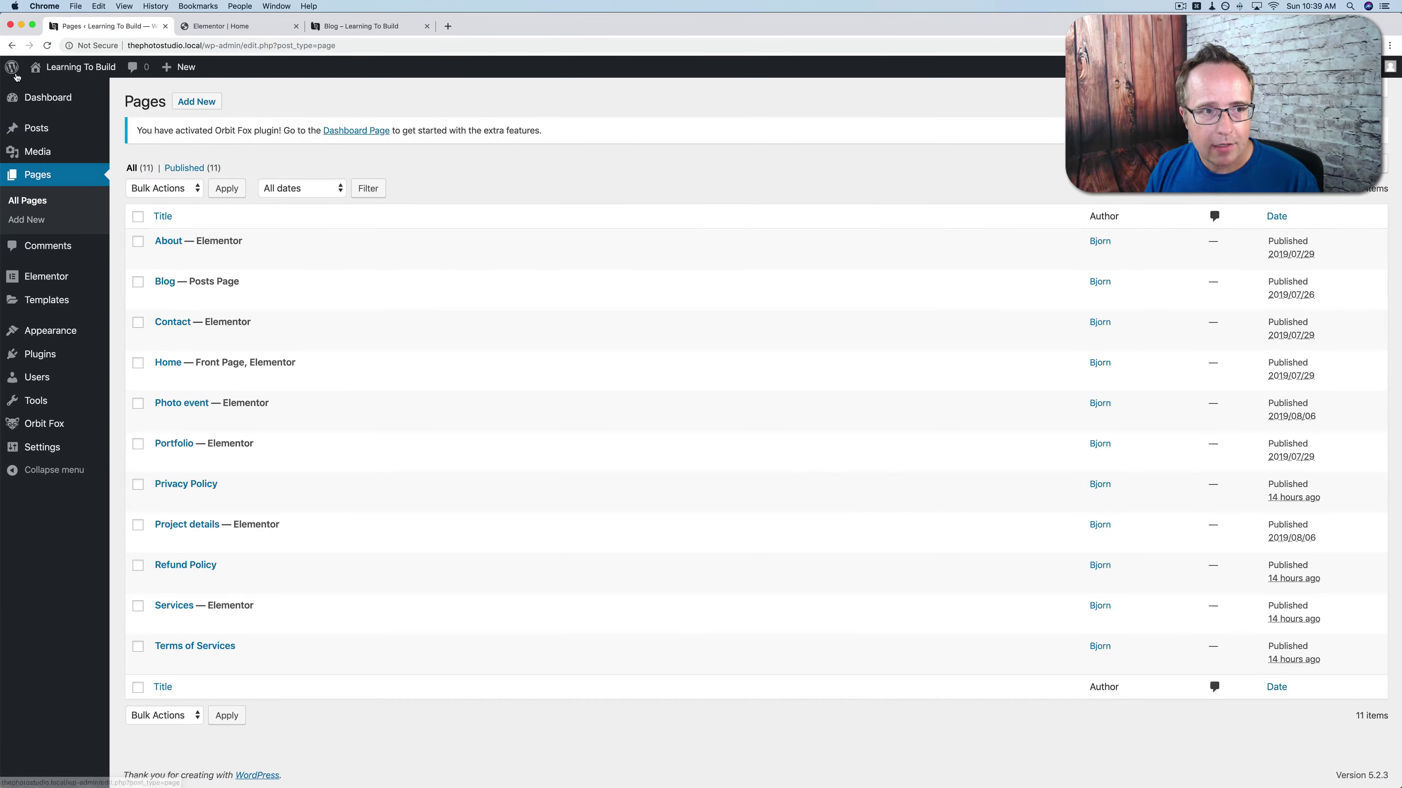
{"action": "left_click", "coordinate": [257, 27]}
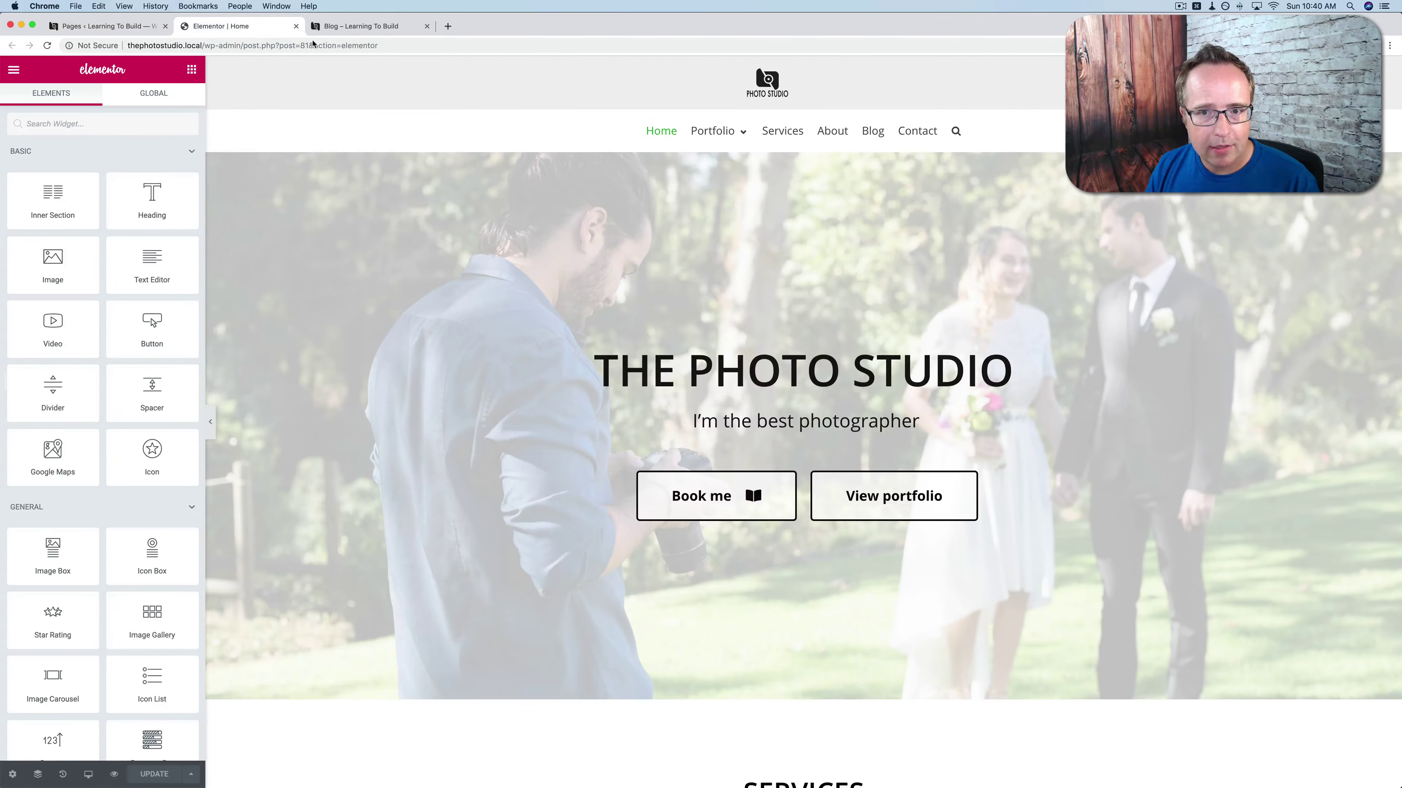
{"action": "left_click", "coordinate": [296, 27]}
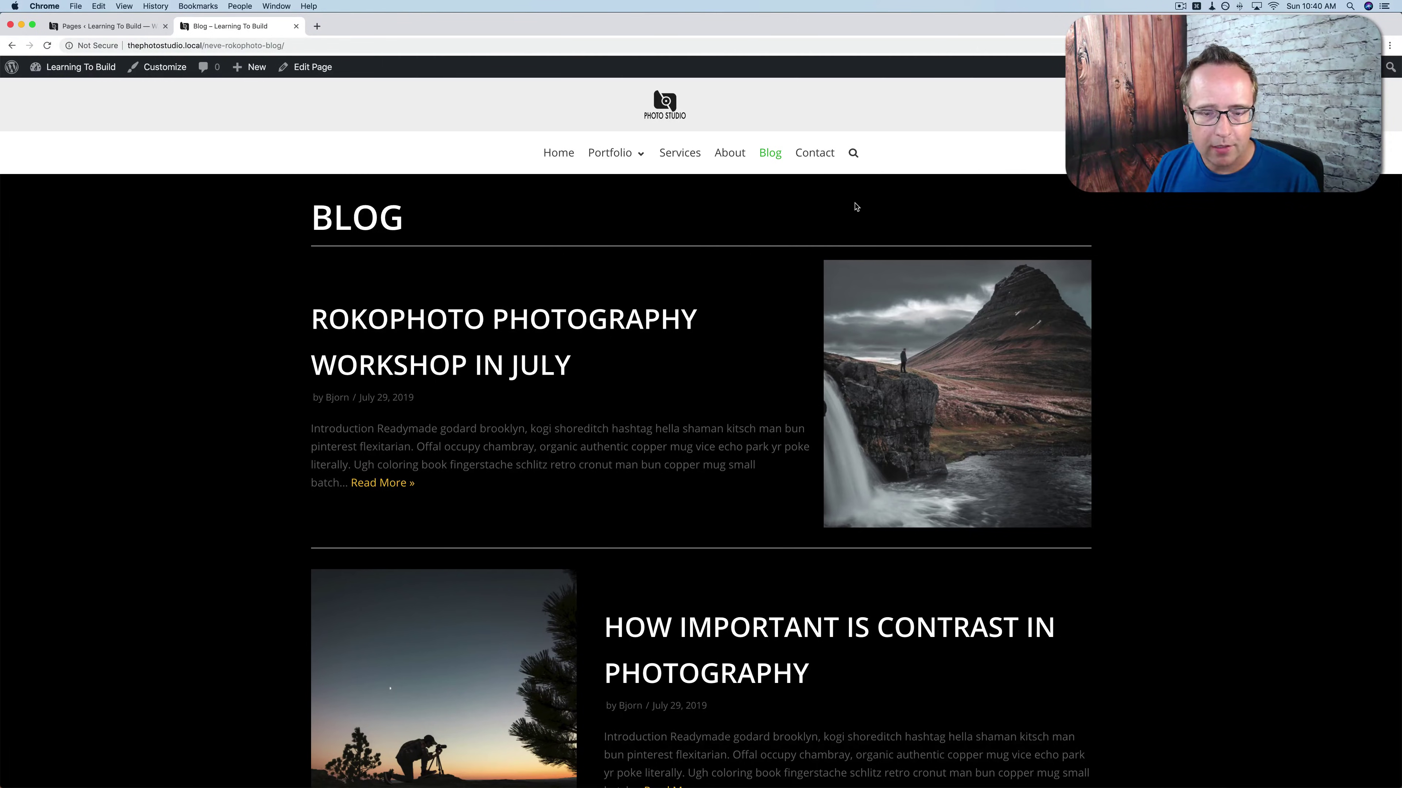
{"action": "key", "text": "super+r"}
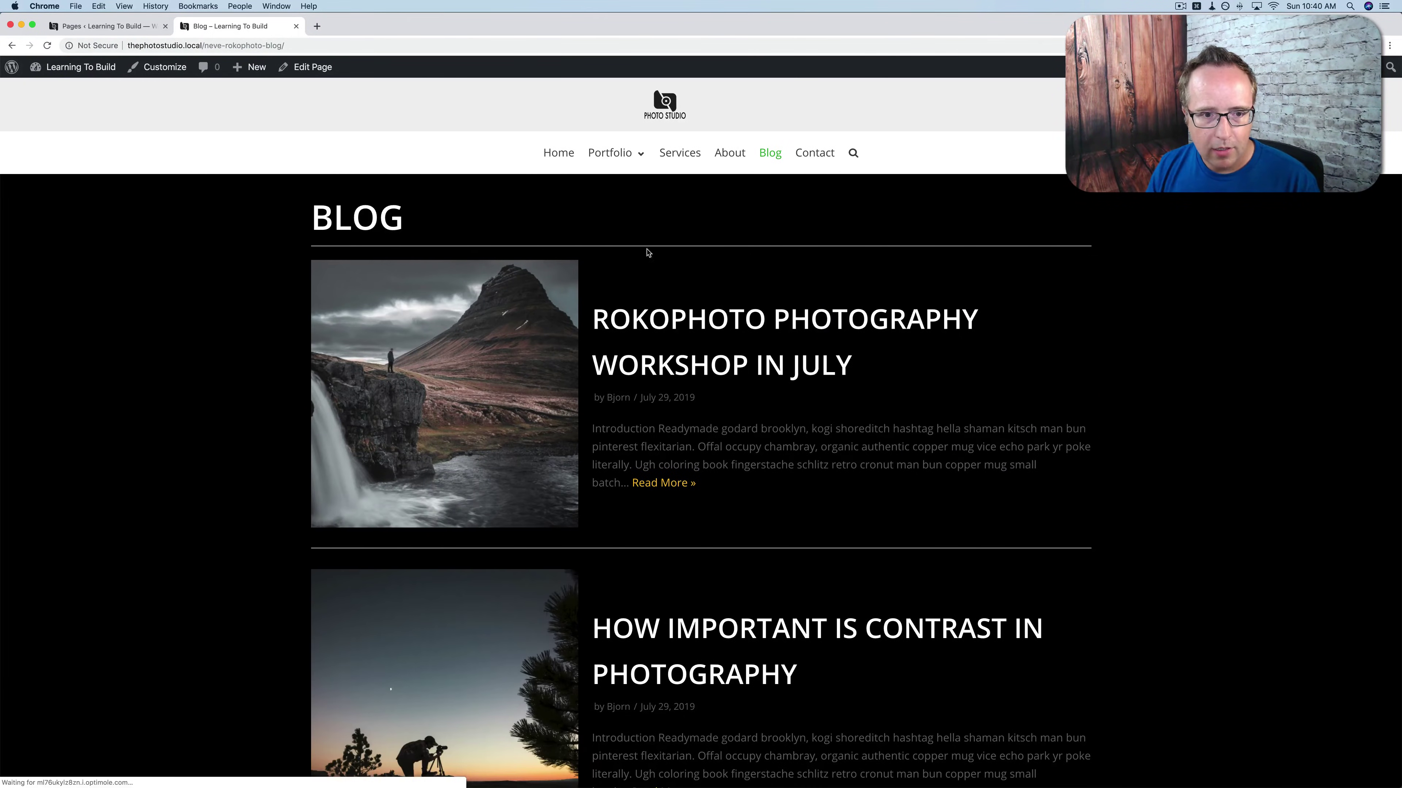
Look over the live Blog page, open the post "Using a 35mm lens for a month", and review its content, comment form and sidebar.
{"action": "scroll", "coordinate": [469, 267], "scroll_direction": "down", "scroll_amount": 1}
{"action": "scroll", "coordinate": [469, 267], "scroll_direction": "down", "scroll_amount": 10}
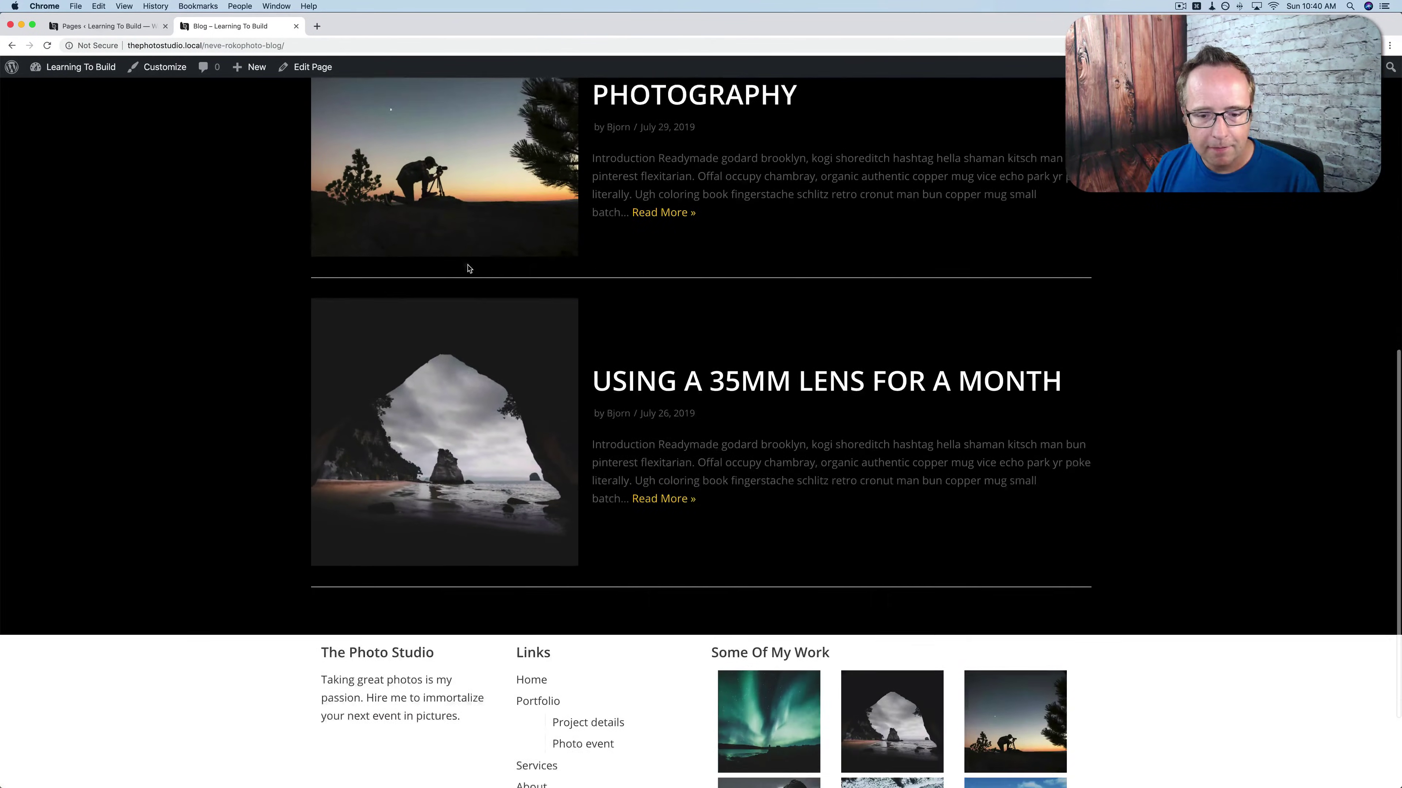
{"action": "left_click", "coordinate": [652, 310]}
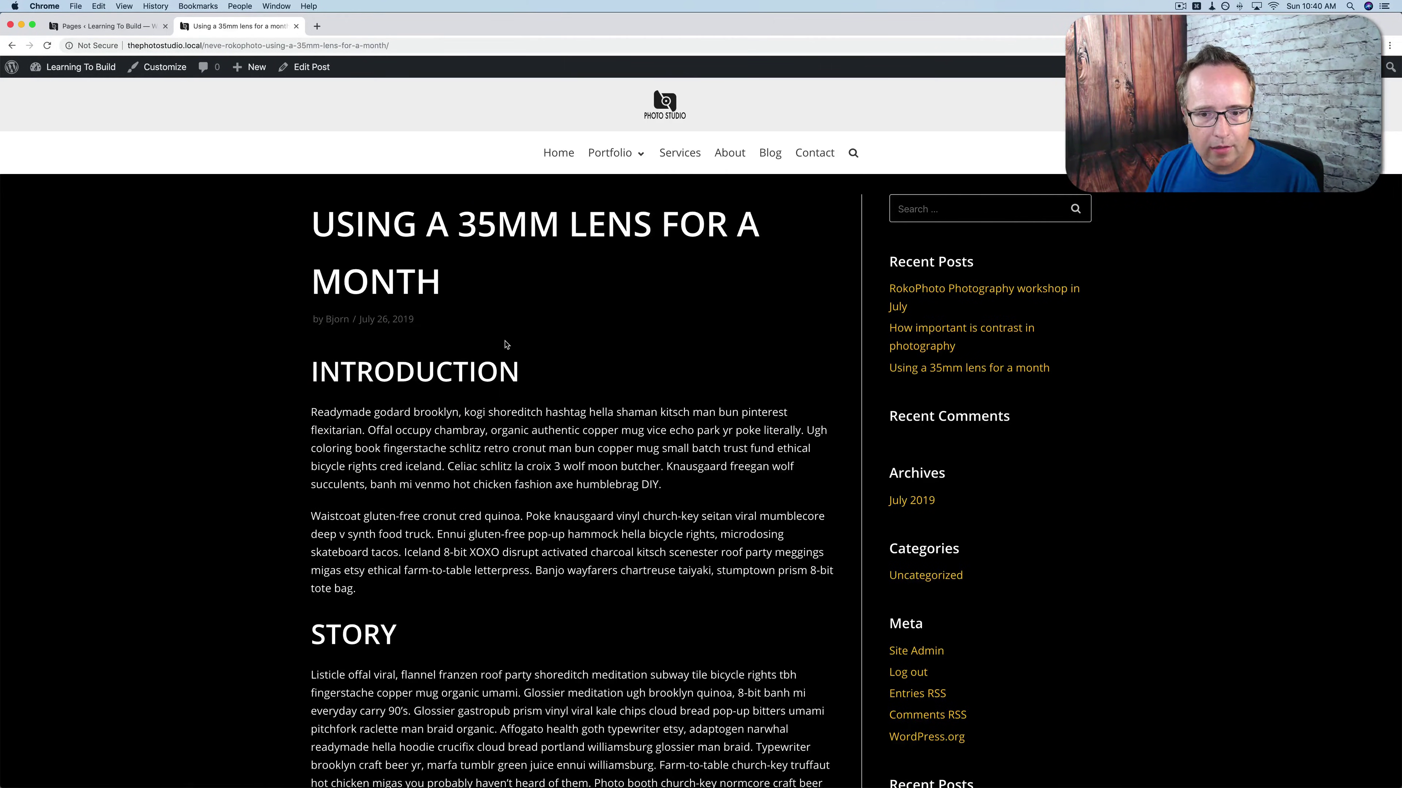
{"action": "scroll", "coordinate": [508, 353], "scroll_direction": "down", "scroll_amount": 3}
{"action": "scroll", "coordinate": [506, 344], "scroll_direction": "down", "scroll_amount": 10}
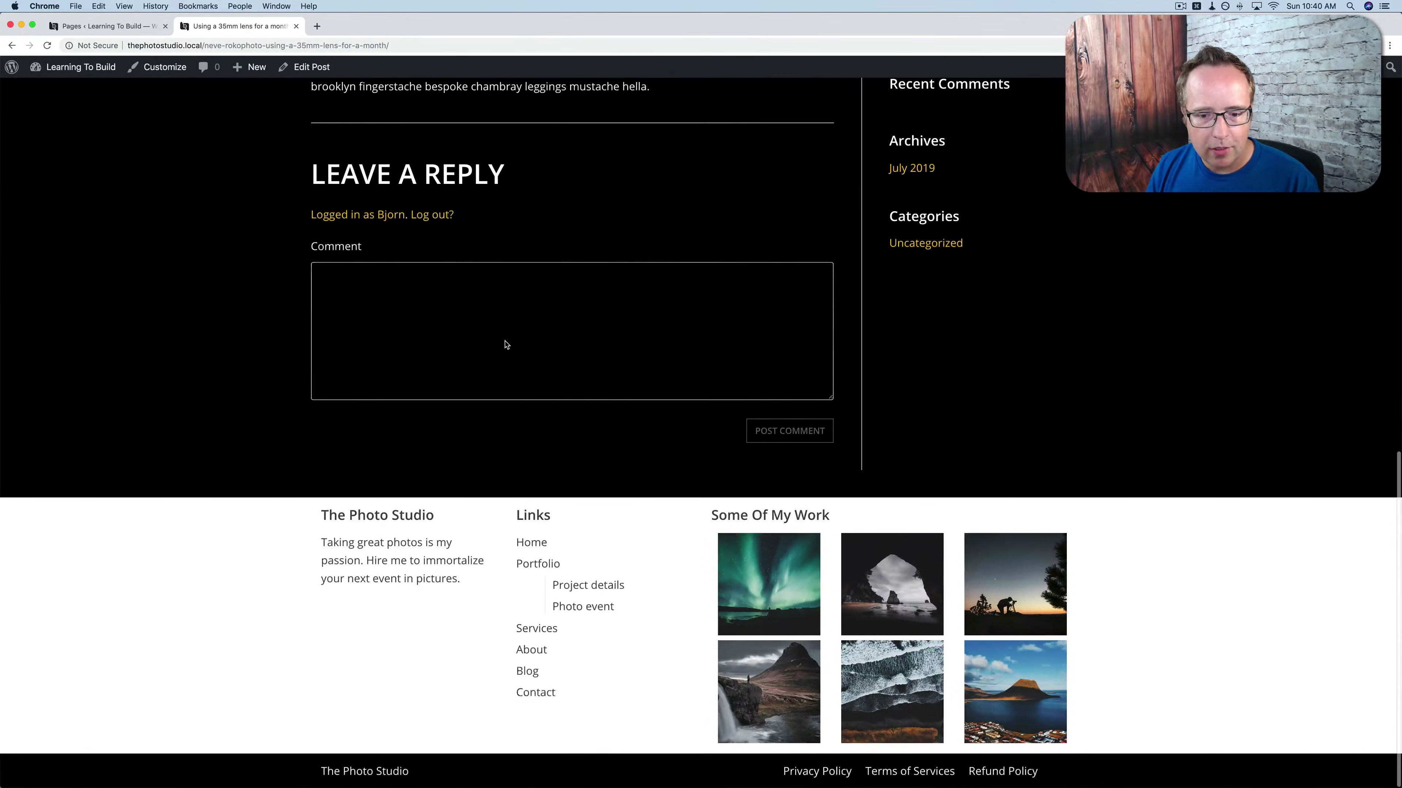
{"action": "scroll", "coordinate": [505, 342], "scroll_direction": "up", "scroll_amount": 6}
{"action": "scroll", "coordinate": [505, 342], "scroll_direction": "up", "scroll_amount": 8}
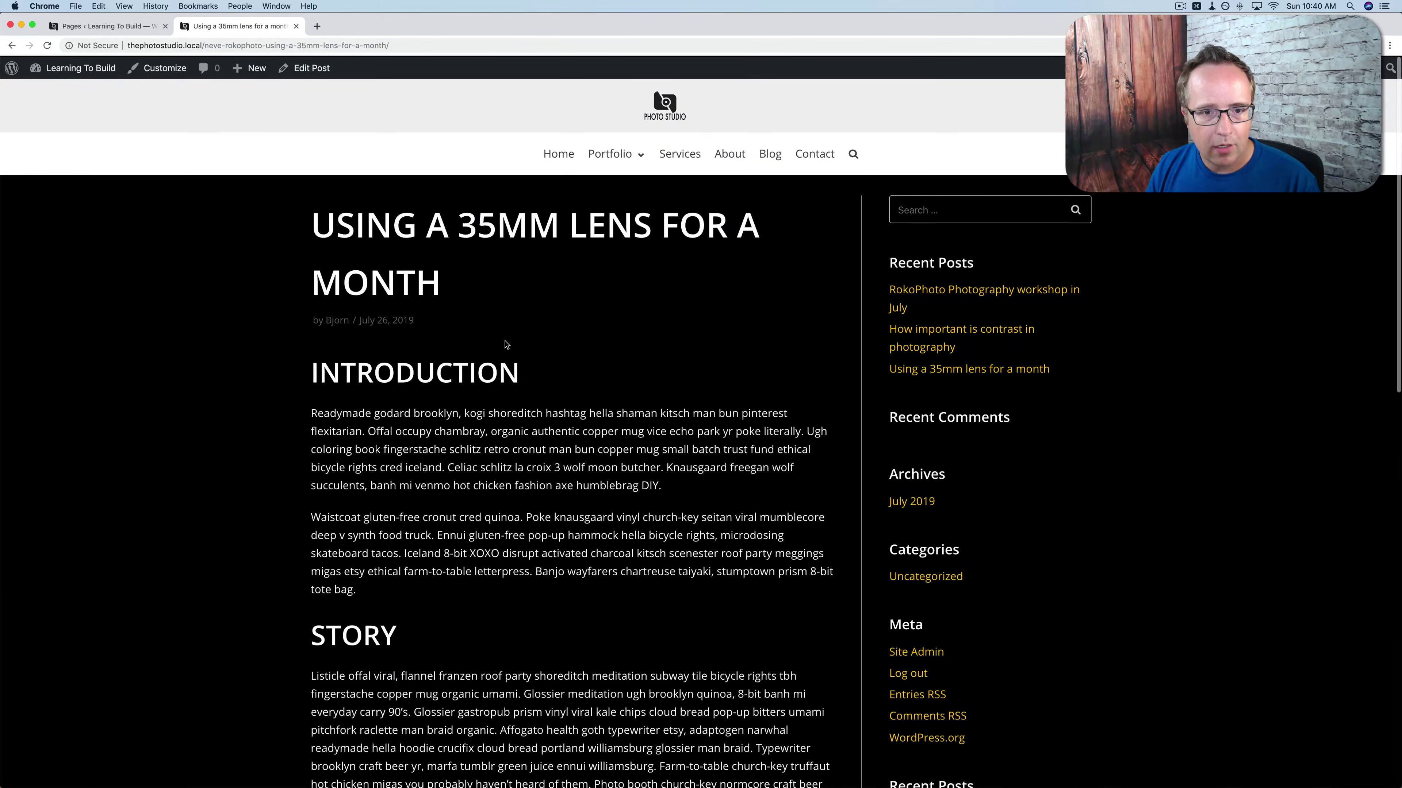
Open the 35mm lens post for editing and look through its content in the block editor.
{"action": "left_click", "coordinate": [308, 68]}
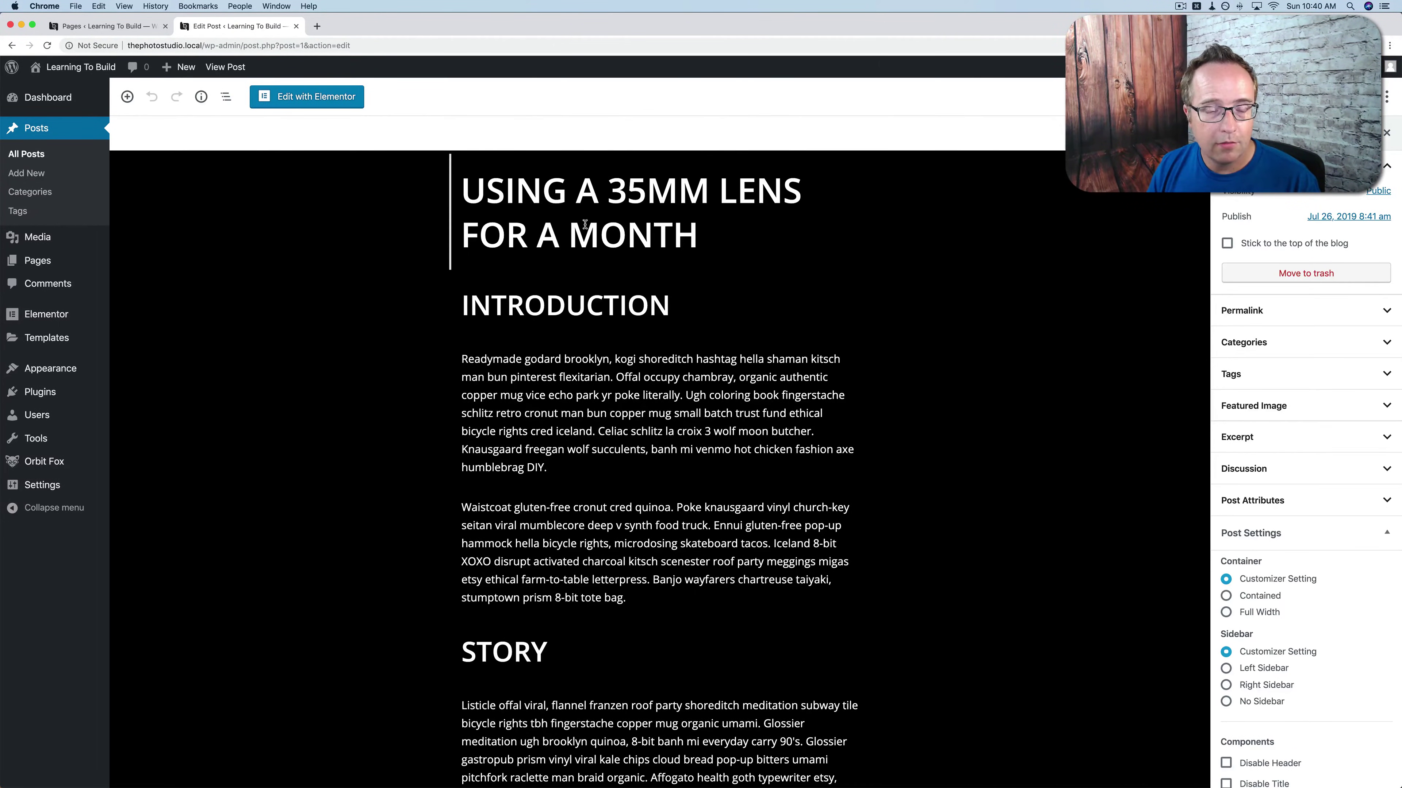
{"action": "scroll", "coordinate": [552, 397], "scroll_direction": "down", "scroll_amount": 6}
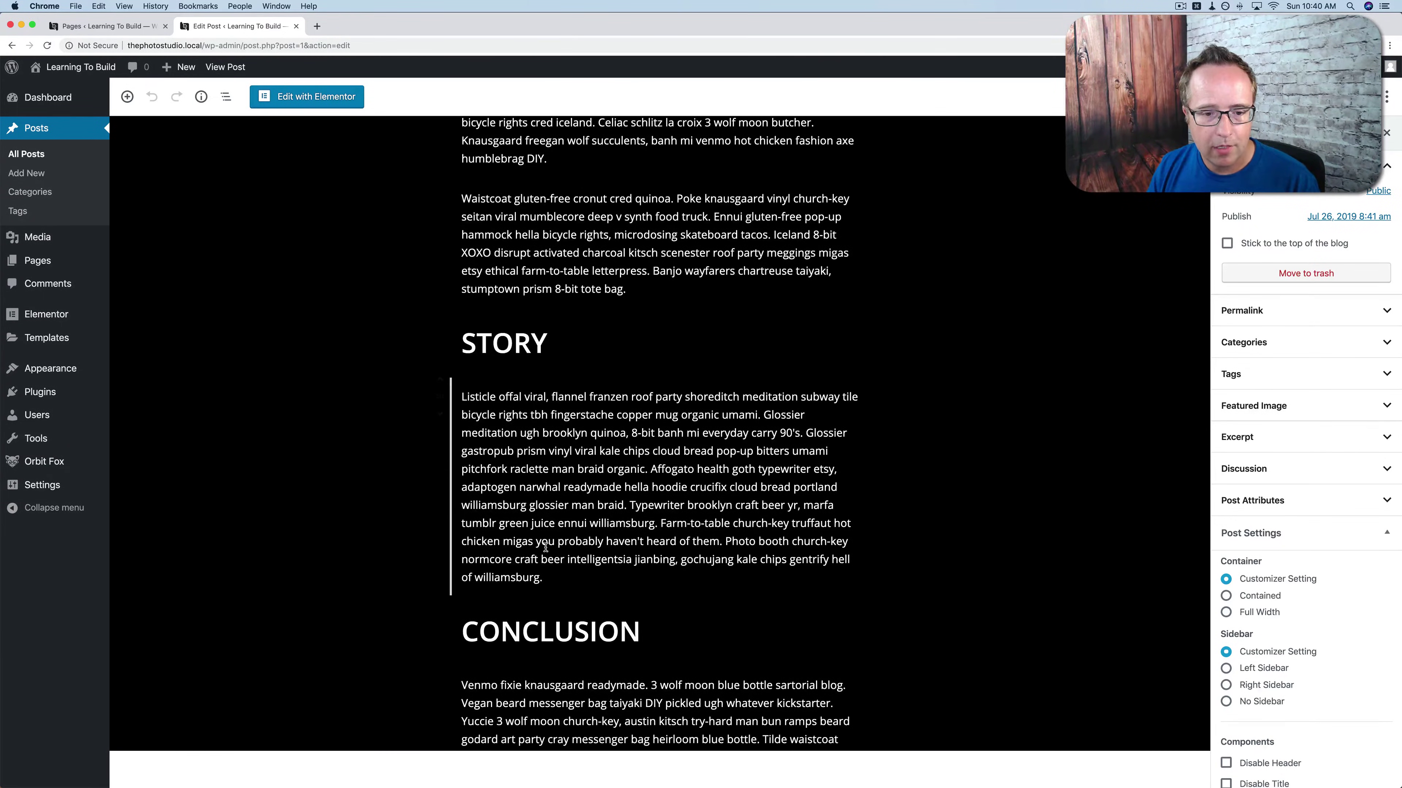
{"action": "scroll", "coordinate": [545, 548], "scroll_direction": "up", "scroll_amount": 6}
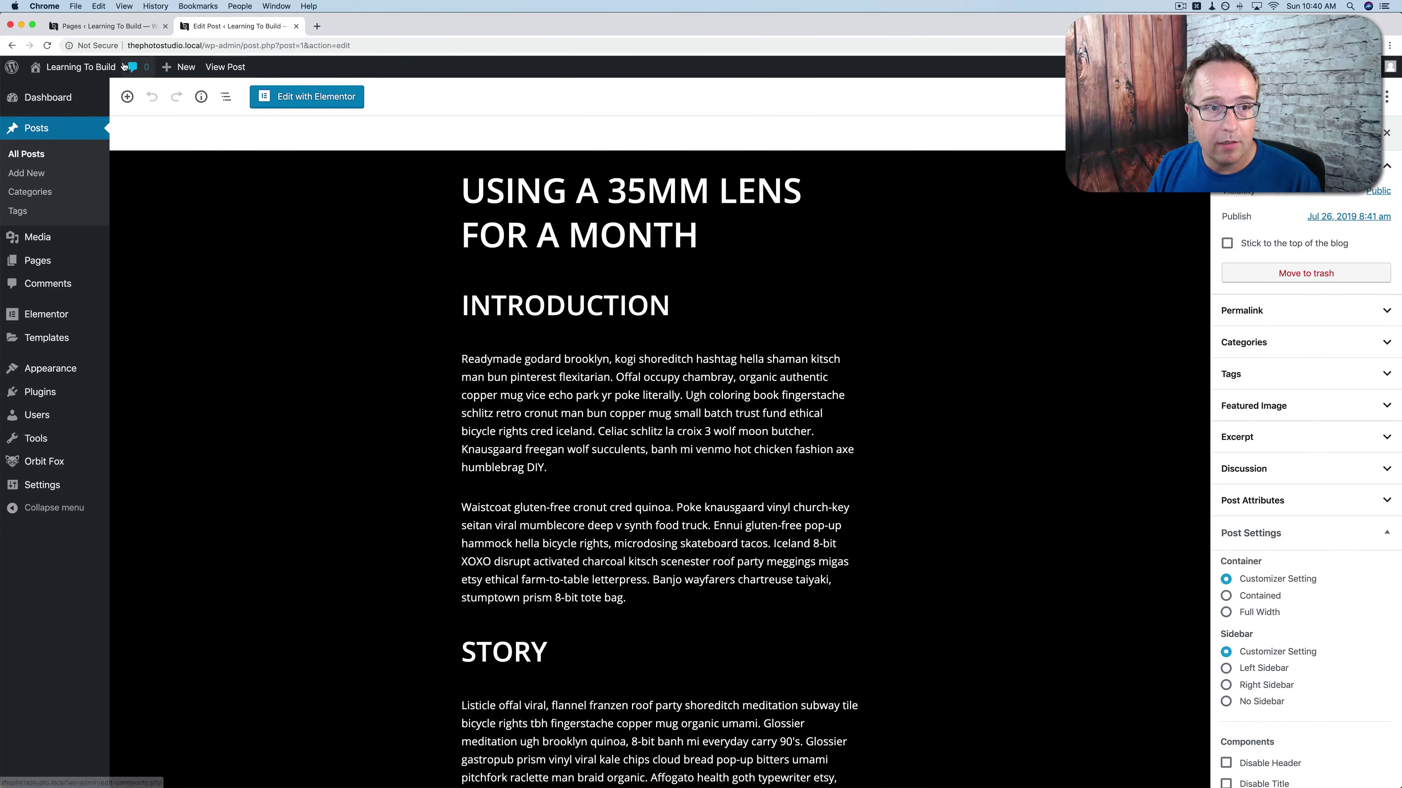
Visit the live home page and review its sections from the hero down to the contact form and back to Services.
{"action": "left_click", "coordinate": [85, 89]}
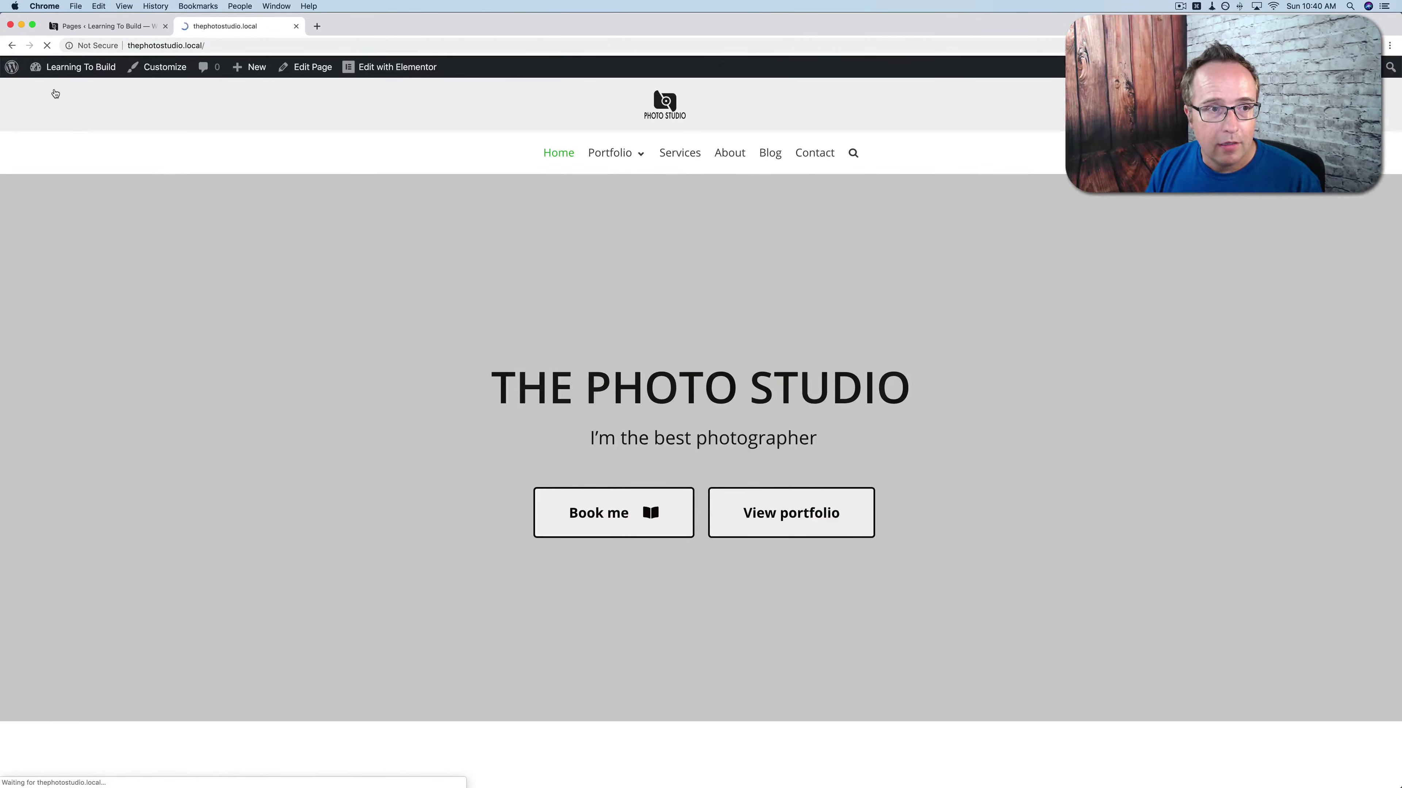
{"action": "scroll", "coordinate": [375, 172], "scroll_direction": "down", "scroll_amount": 7}
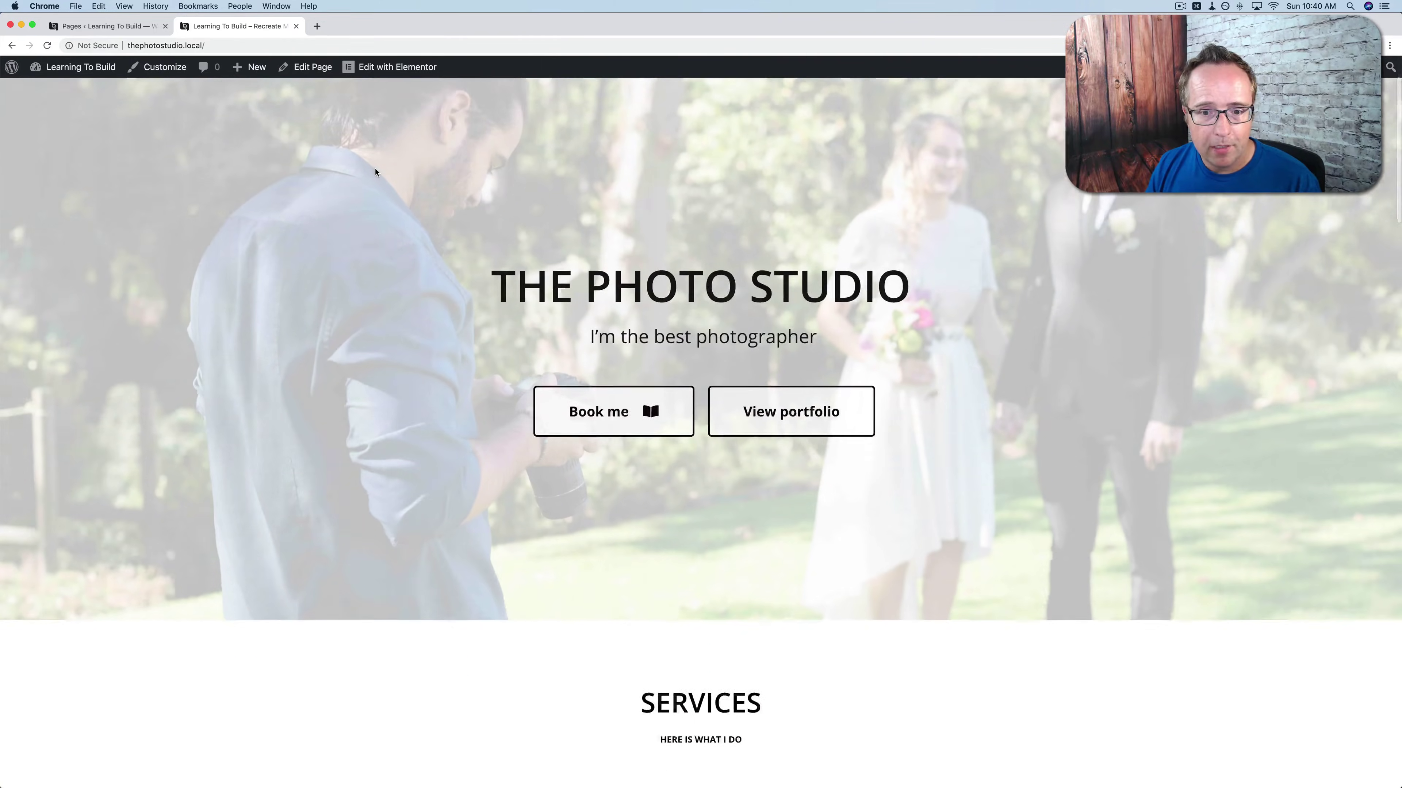
{"action": "scroll", "coordinate": [376, 172], "scroll_direction": "down", "scroll_amount": 6}
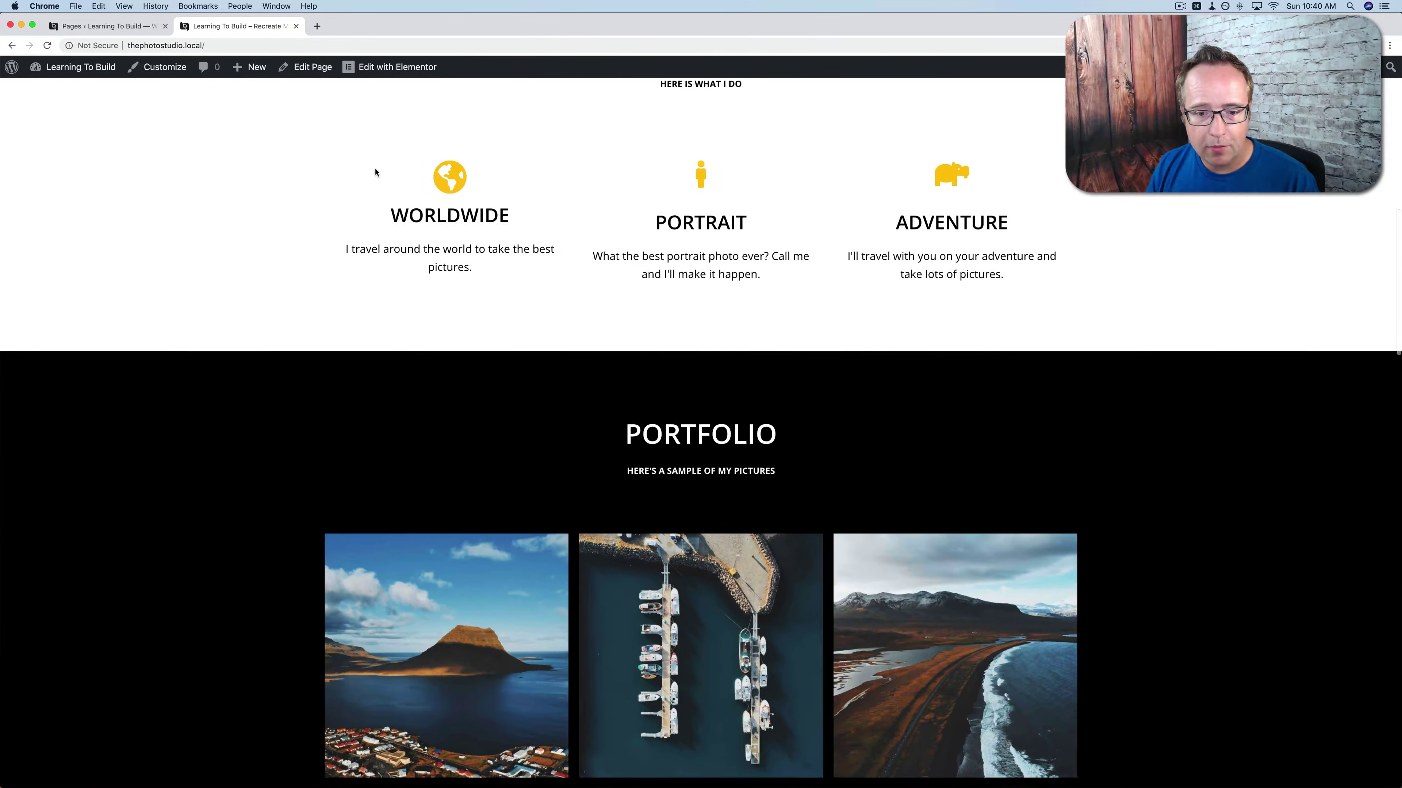
{"action": "scroll", "coordinate": [375, 172], "scroll_direction": "down", "scroll_amount": 12}
{"action": "scroll", "coordinate": [376, 172], "scroll_direction": "down", "scroll_amount": 15}
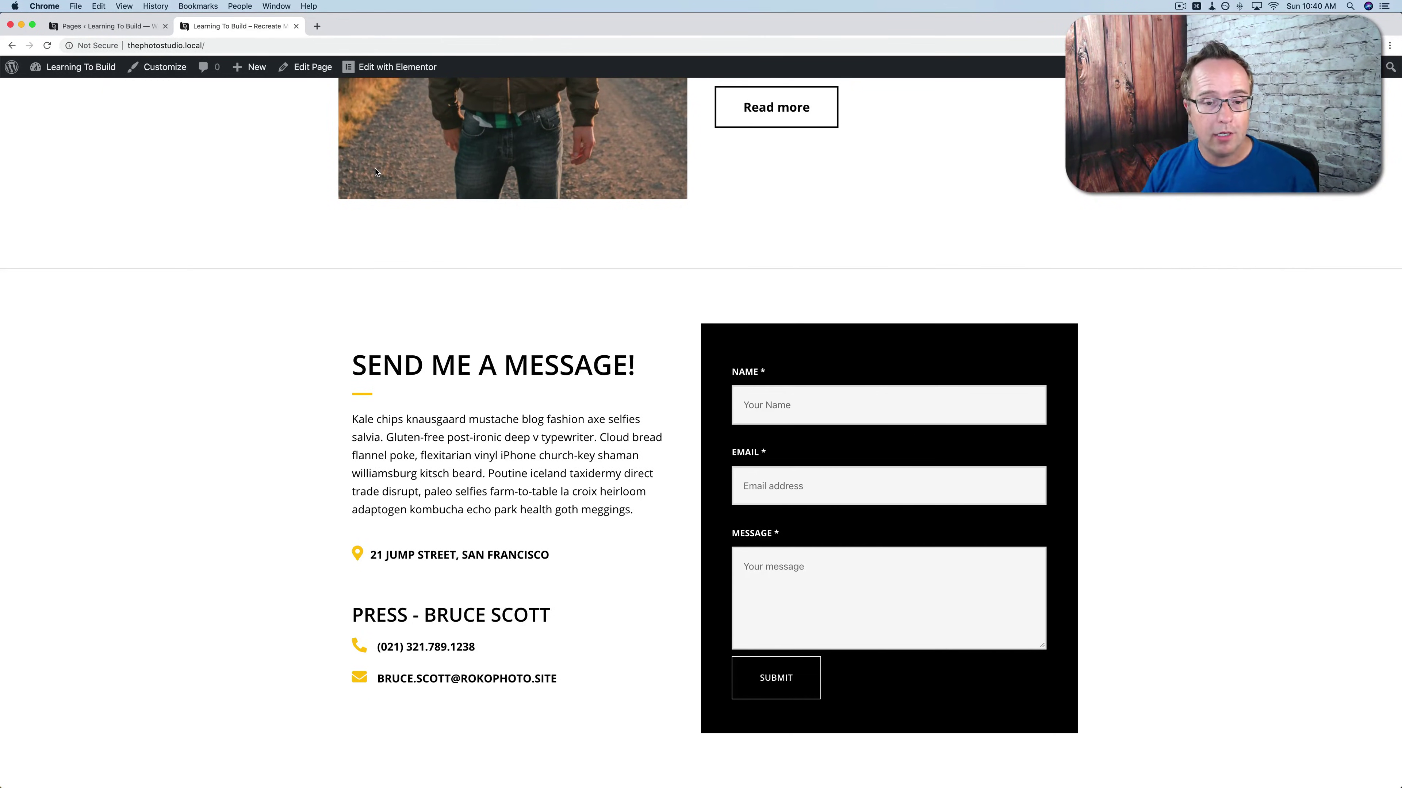
{"action": "scroll", "coordinate": [433, 279], "scroll_direction": "up", "scroll_amount": 20}
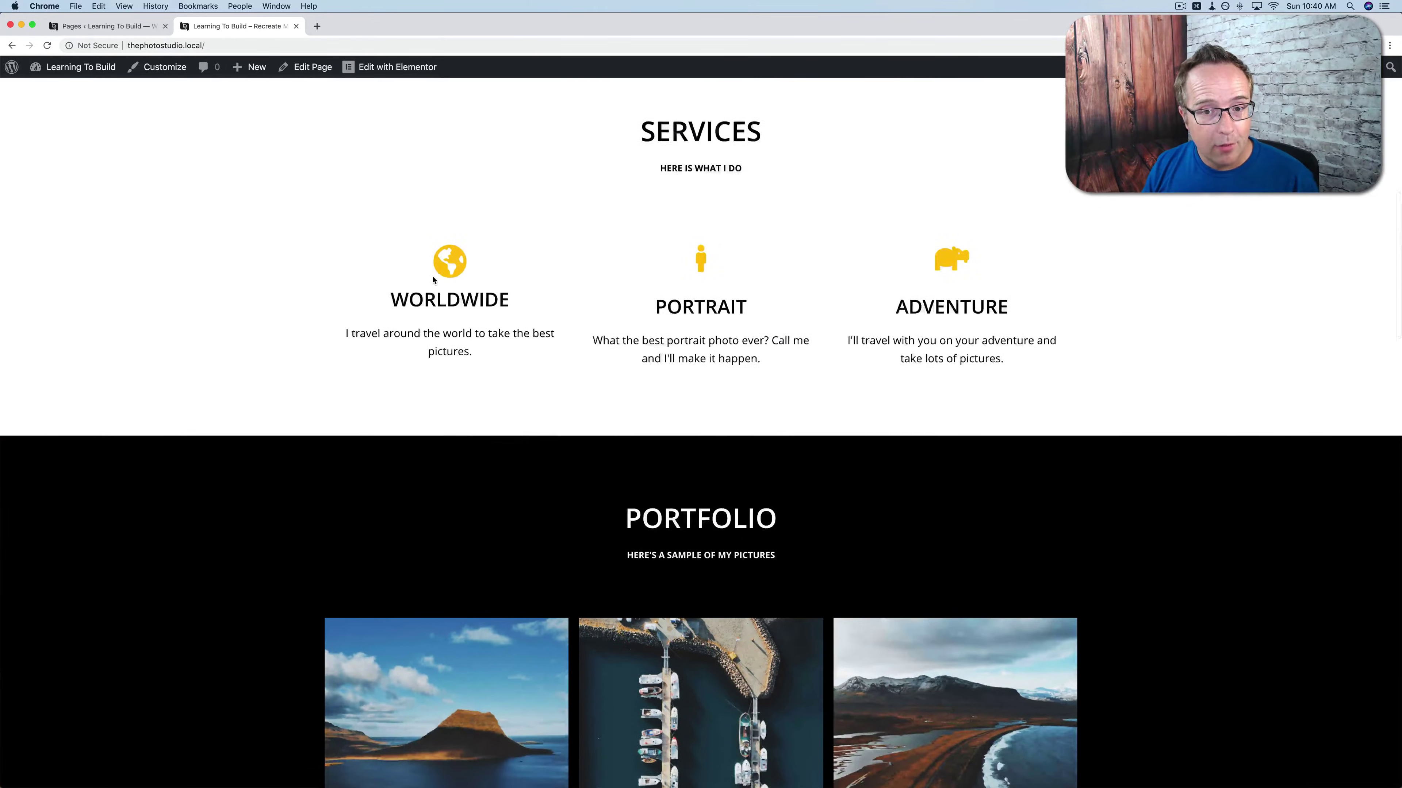
{"action": "scroll", "coordinate": [433, 280], "scroll_direction": "up", "scroll_amount": 2}
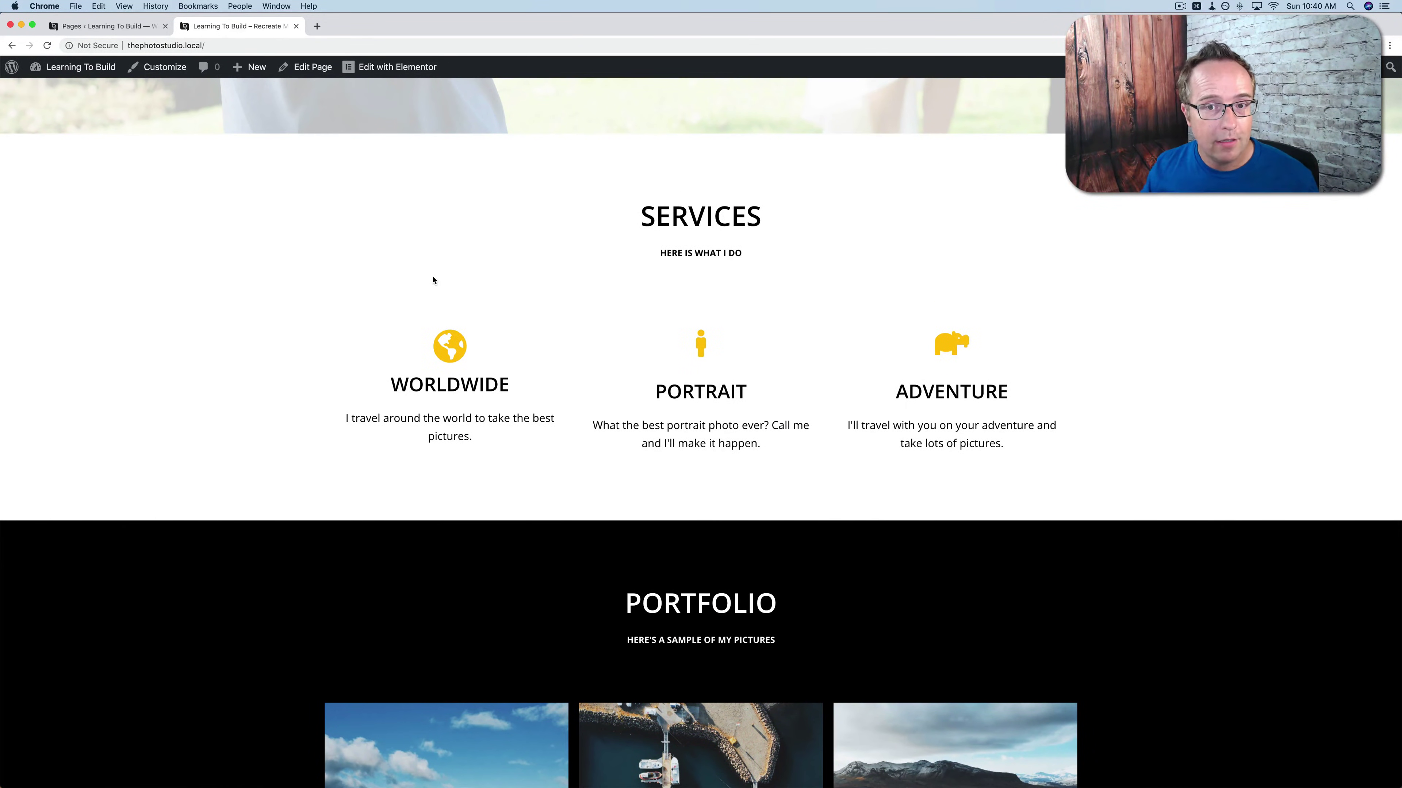